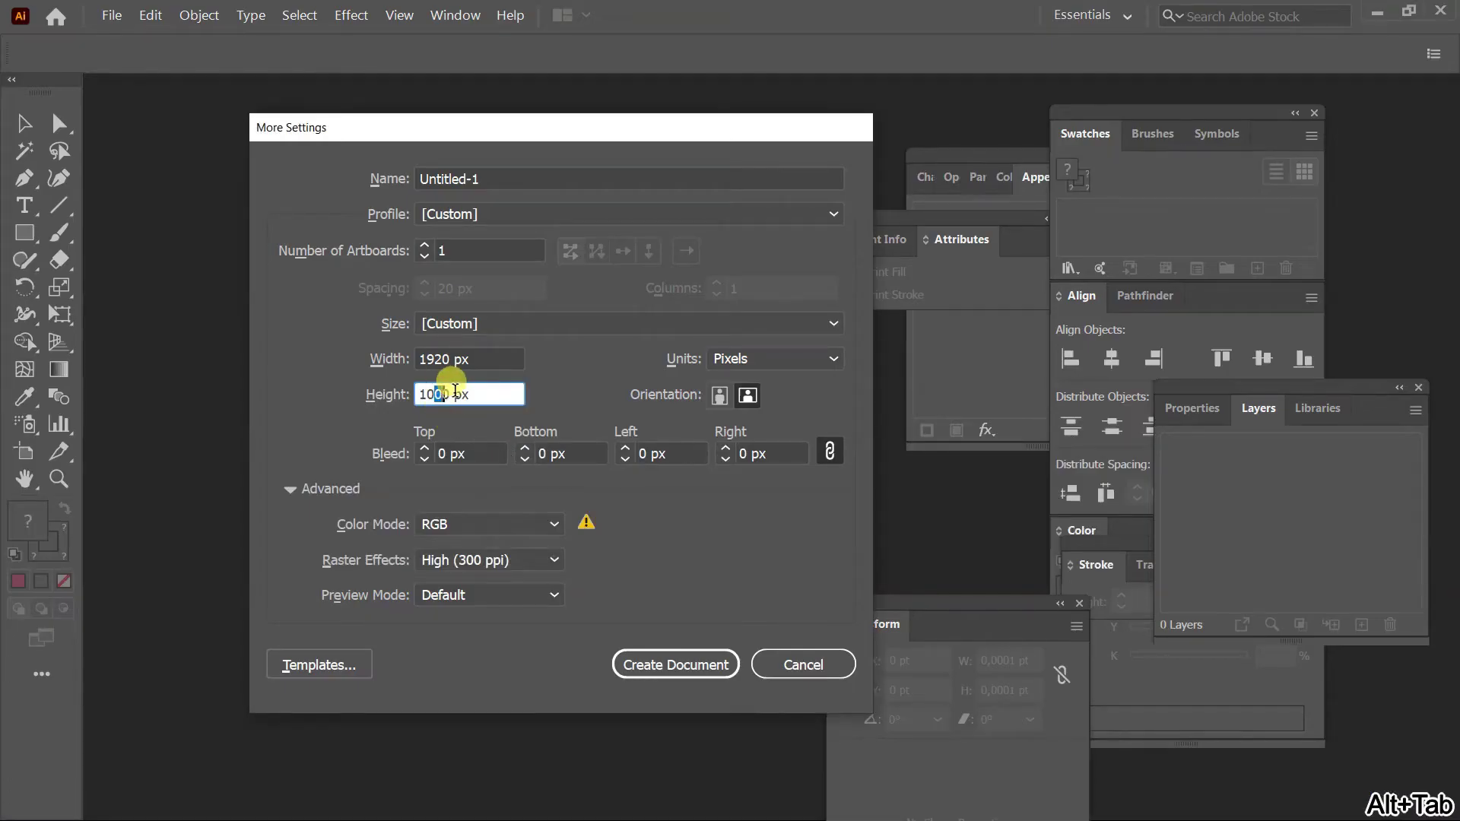
Create the 1920 px wide RGB document and show the rulers around the artboard.
{"action": "left_click", "coordinate": [683, 656]}
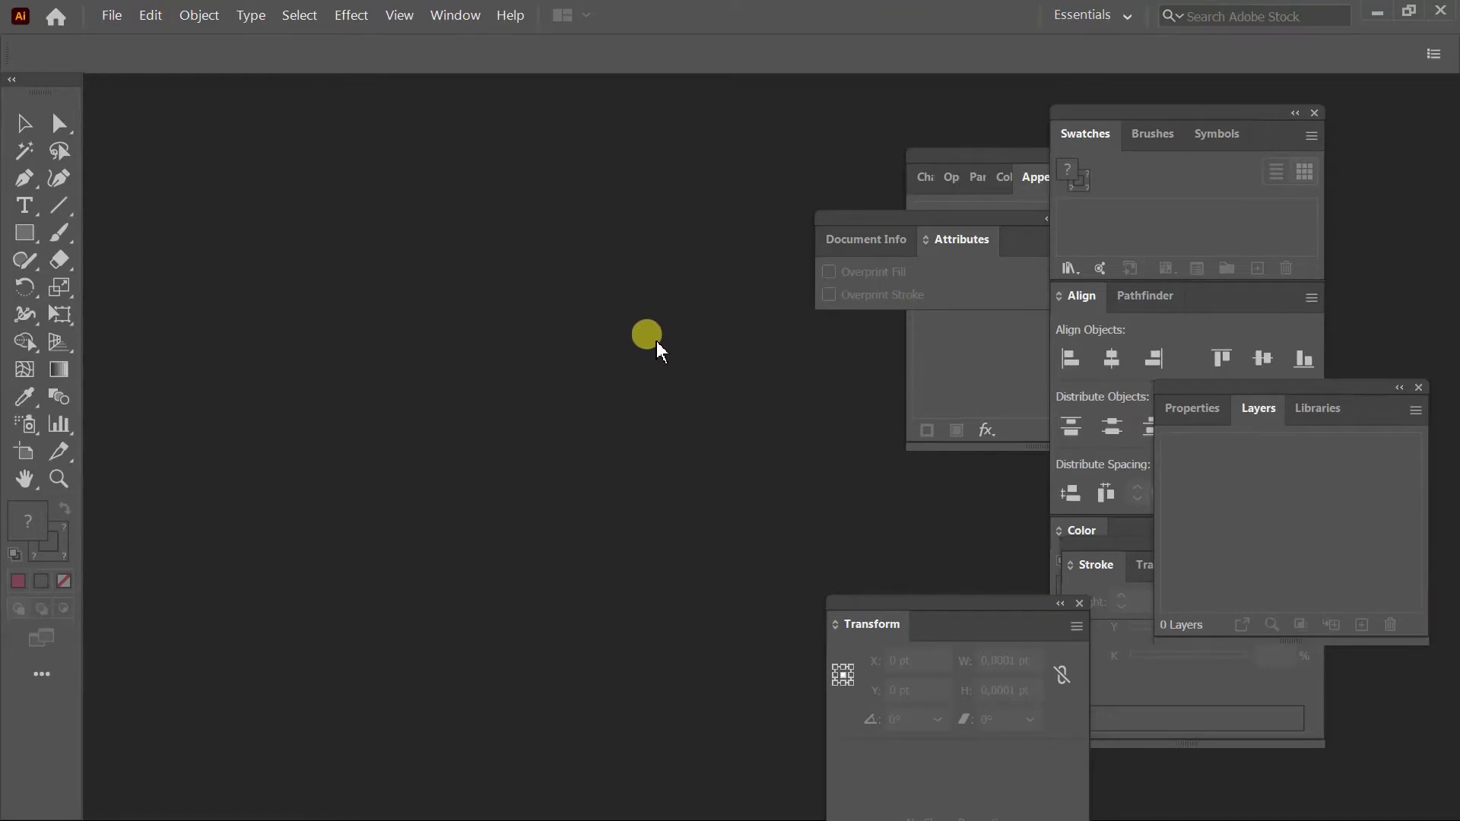
{"action": "key", "text": "ctrl+0"}
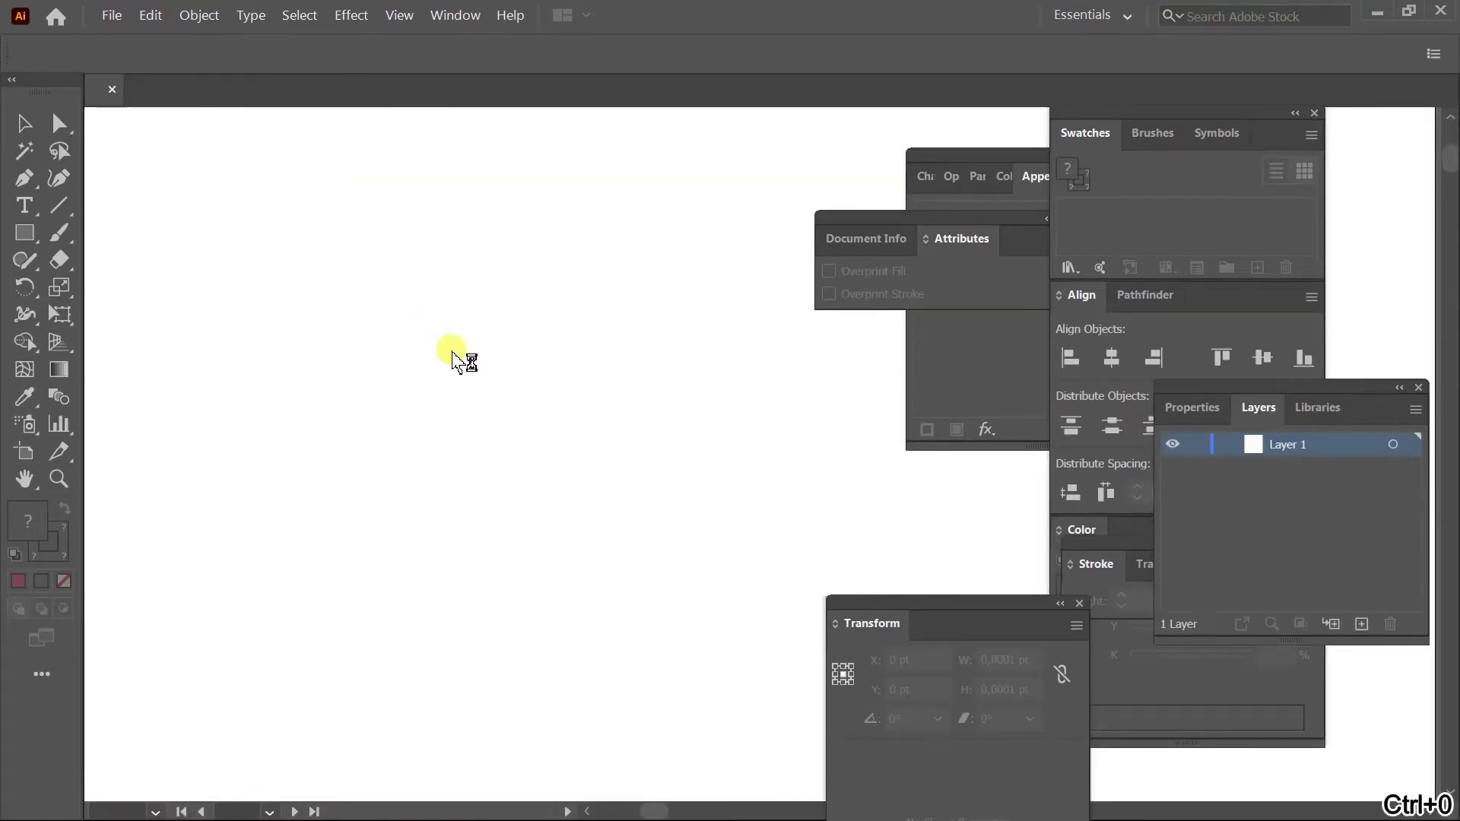
{"action": "key", "text": "space"}
{"action": "left_click_drag", "start_coordinate": [590, 401], "coordinate": [483, 375]}
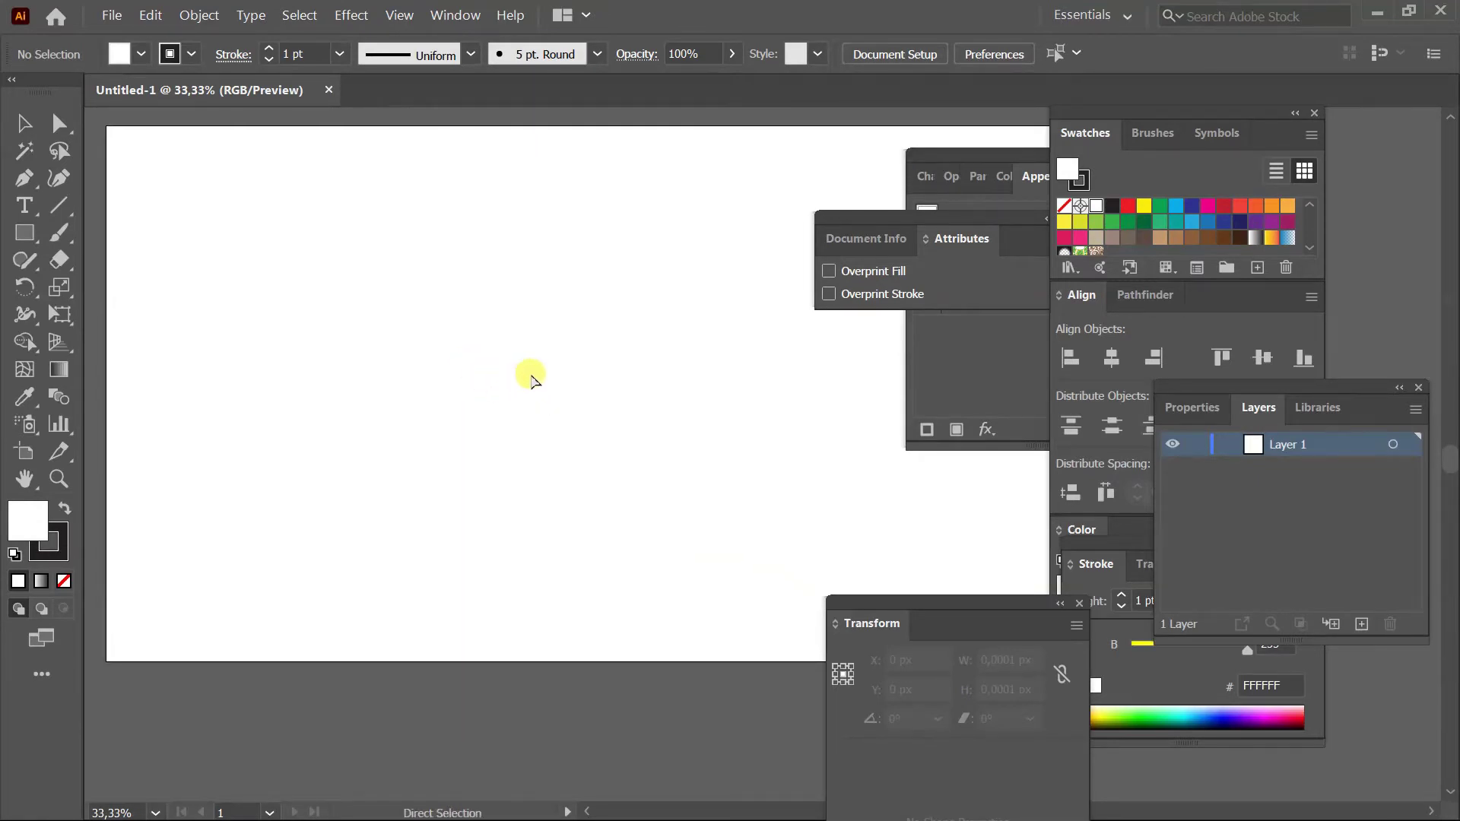
{"action": "key", "text": "ctrl+t"}
{"action": "key", "text": "ctrl+t"}
{"action": "key", "text": "ctrl+r"}
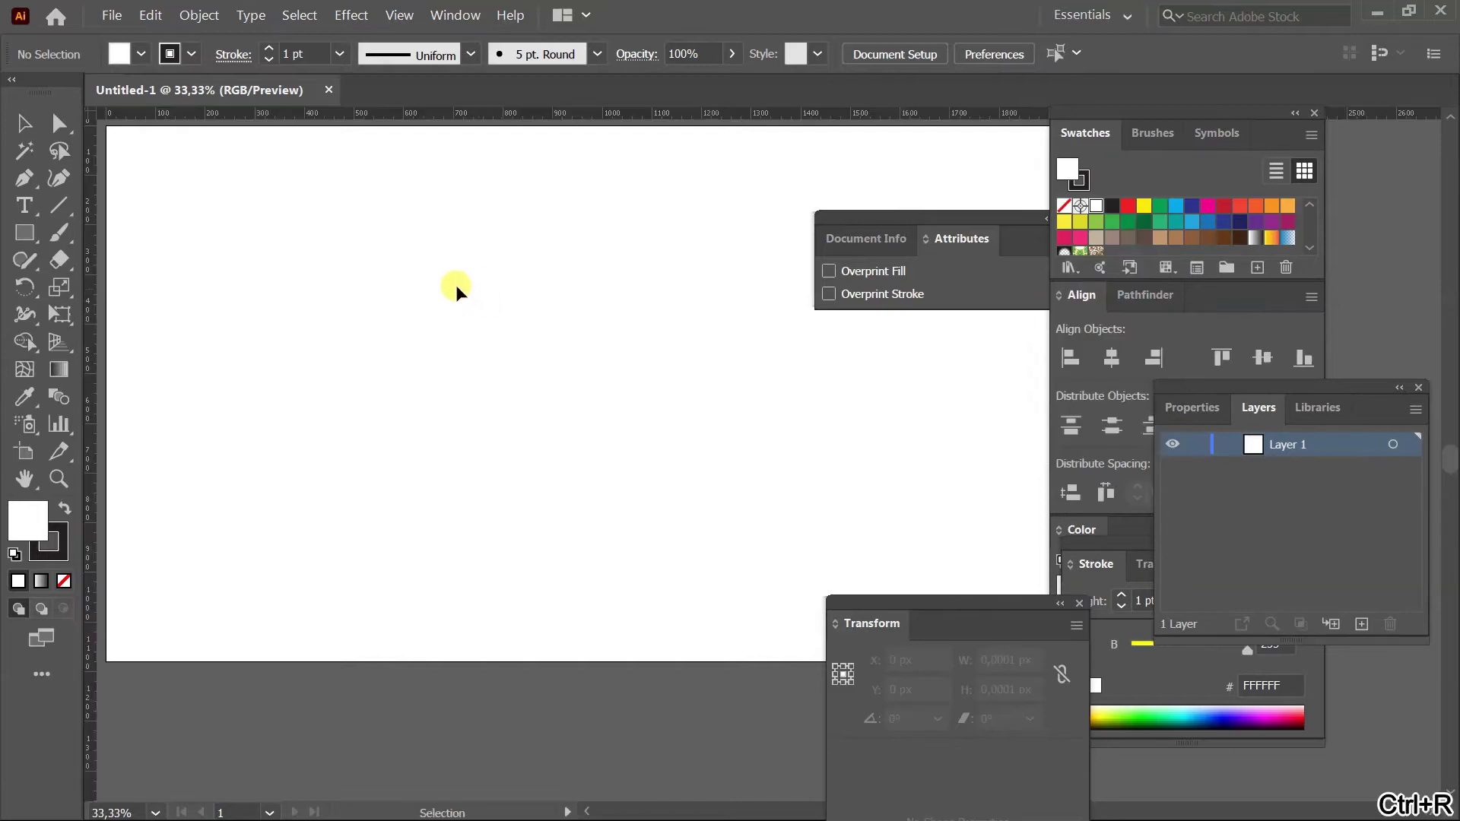
Draw a rectangle about 737 × 211 px in the lower part of the artboard and center it horizontally.
{"action": "left_click", "coordinate": [30, 232]}
{"action": "key", "text": "space"}
{"action": "left_click_drag", "start_coordinate": [457, 455], "coordinate": [785, 600]}
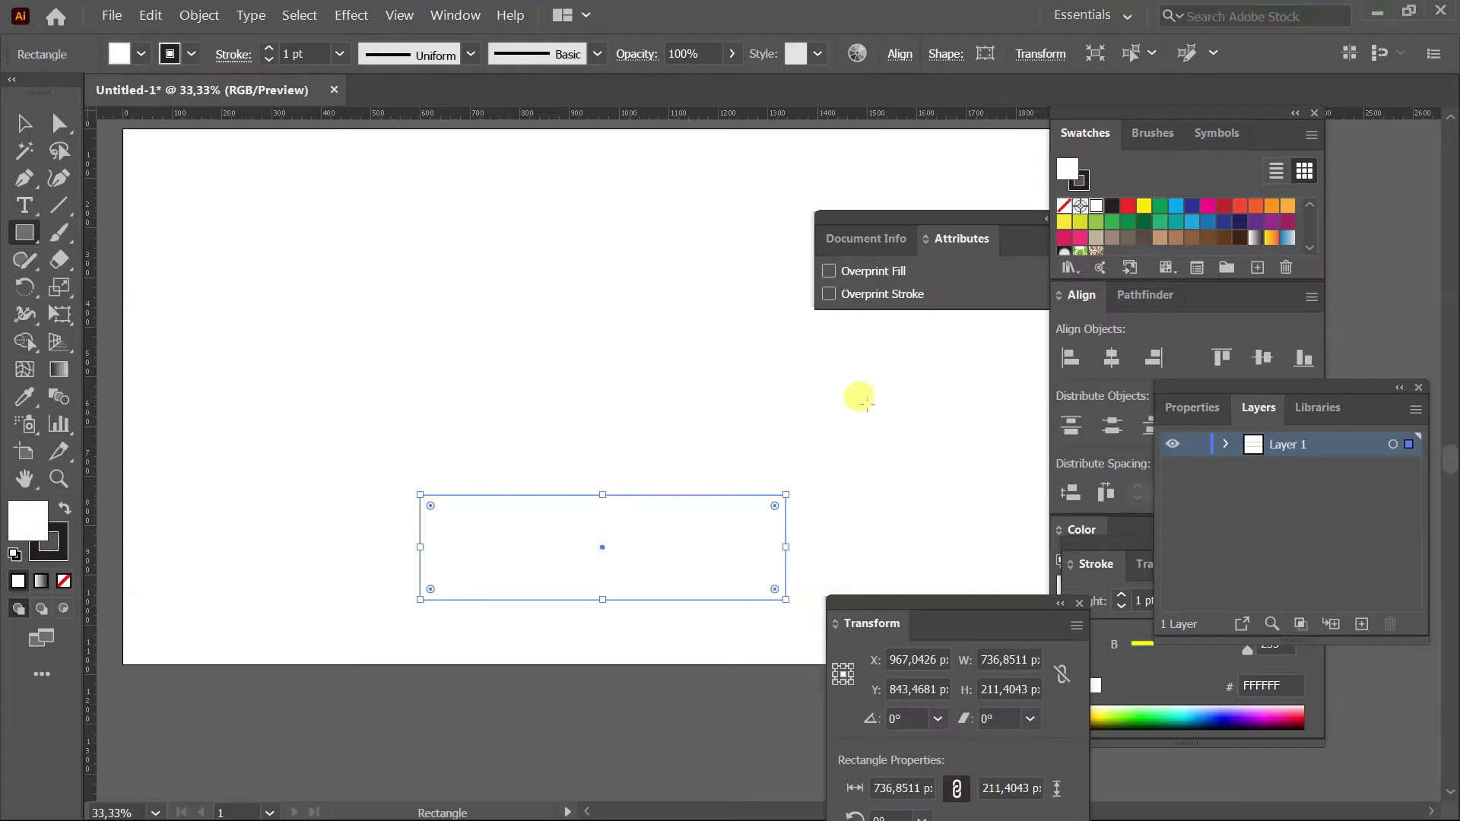
{"action": "key", "text": "v"}
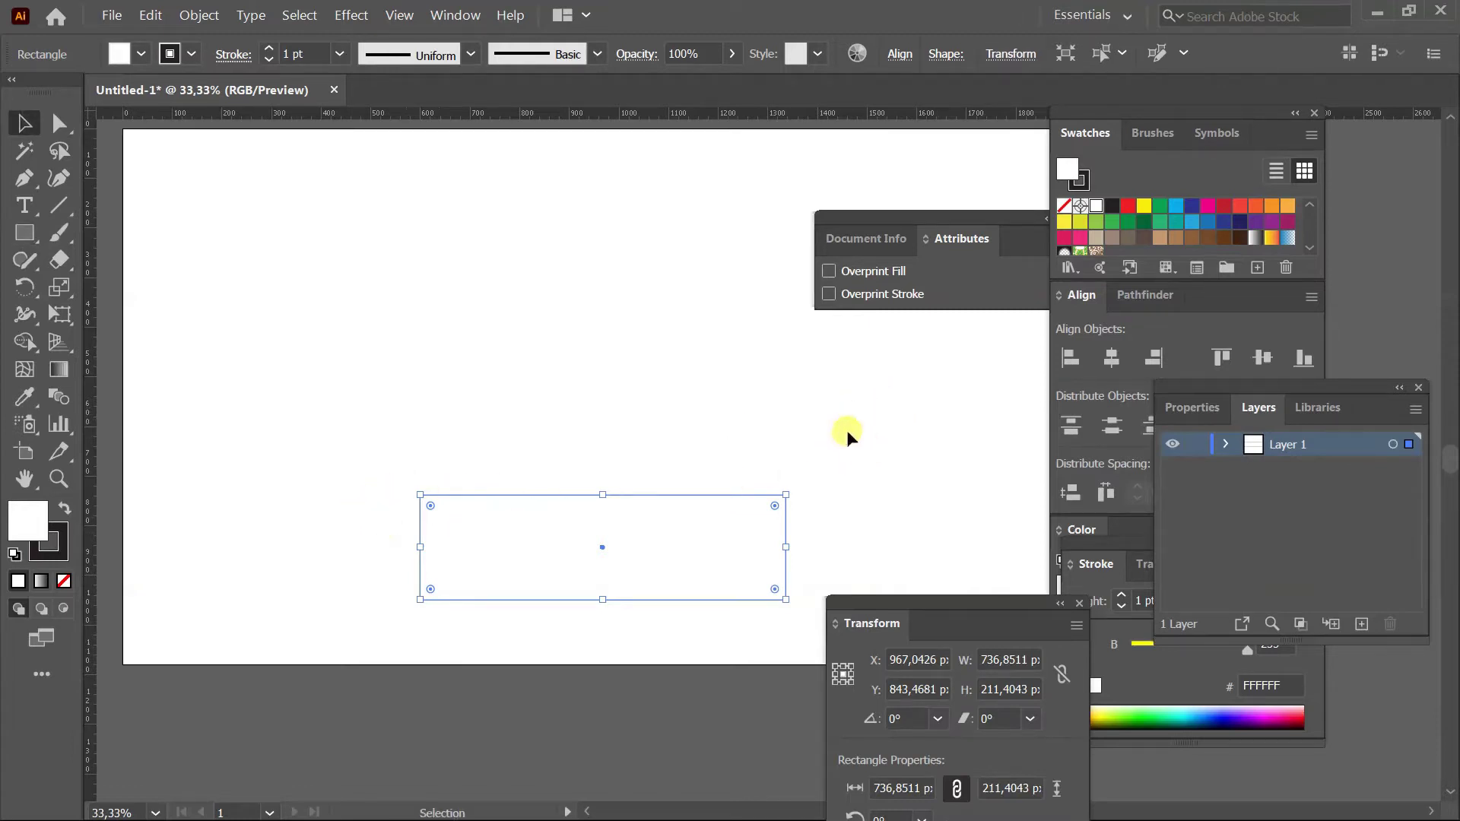
{"action": "left_click", "coordinate": [1115, 349]}
{"action": "left_click", "coordinate": [1111, 356]}
{"action": "left_click", "coordinate": [690, 678]}
{"action": "scroll", "coordinate": [635, 707], "scroll_direction": "down", "scroll_amount": 3}
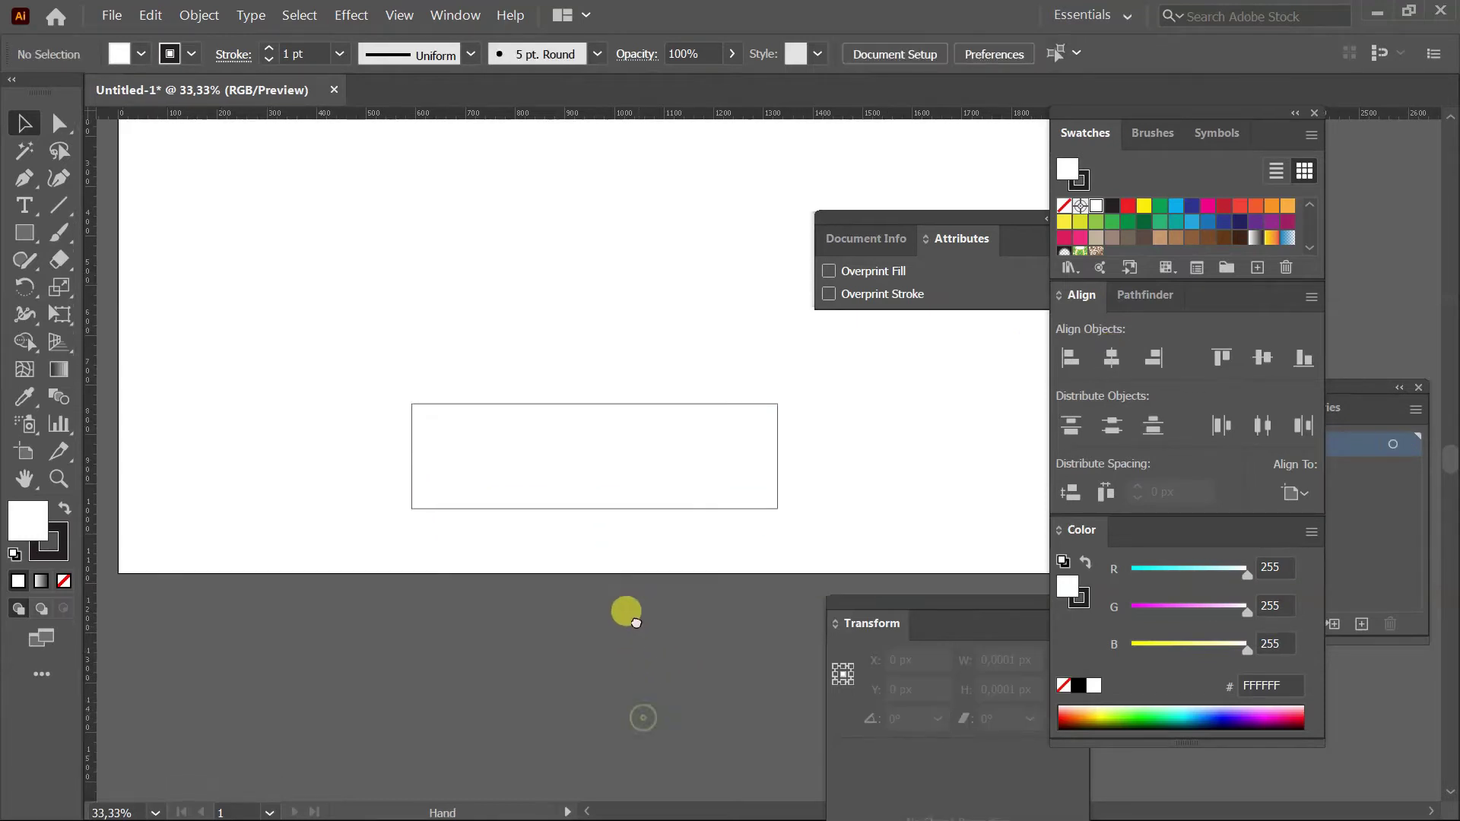
{"action": "key", "text": "z"}
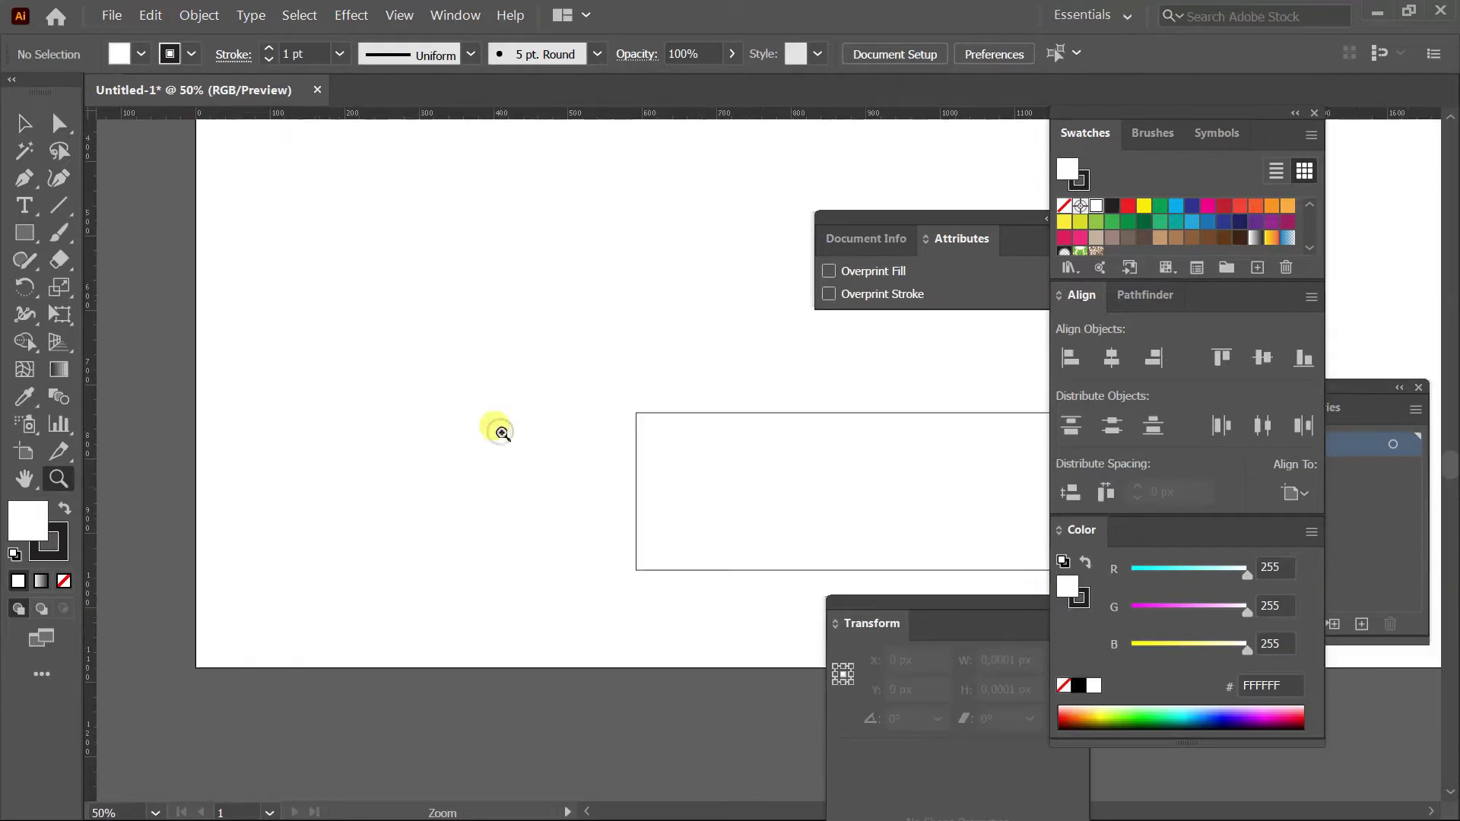
{"action": "left_click", "coordinate": [495, 427]}
{"action": "left_click", "coordinate": [730, 466]}
{"action": "key", "text": "v"}
{"action": "left_click_drag", "start_coordinate": [741, 473], "coordinate": [586, 487]}
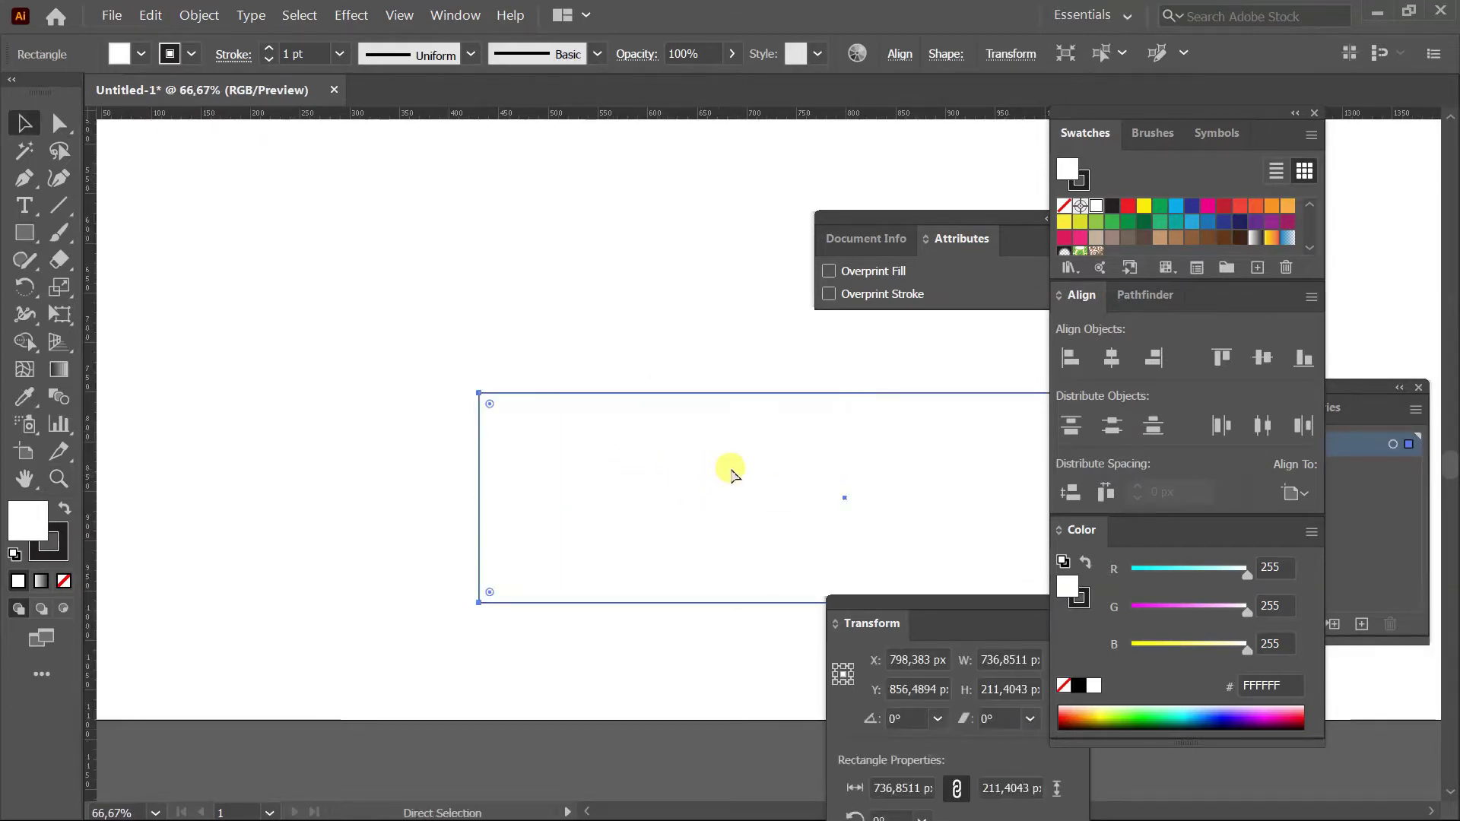
{"action": "key", "text": "ctrl+z"}
Round all four corners of the rectangle slightly.
{"action": "left_click", "coordinate": [740, 349]}
{"action": "left_click_drag", "start_coordinate": [741, 473], "coordinate": [624, 471]}
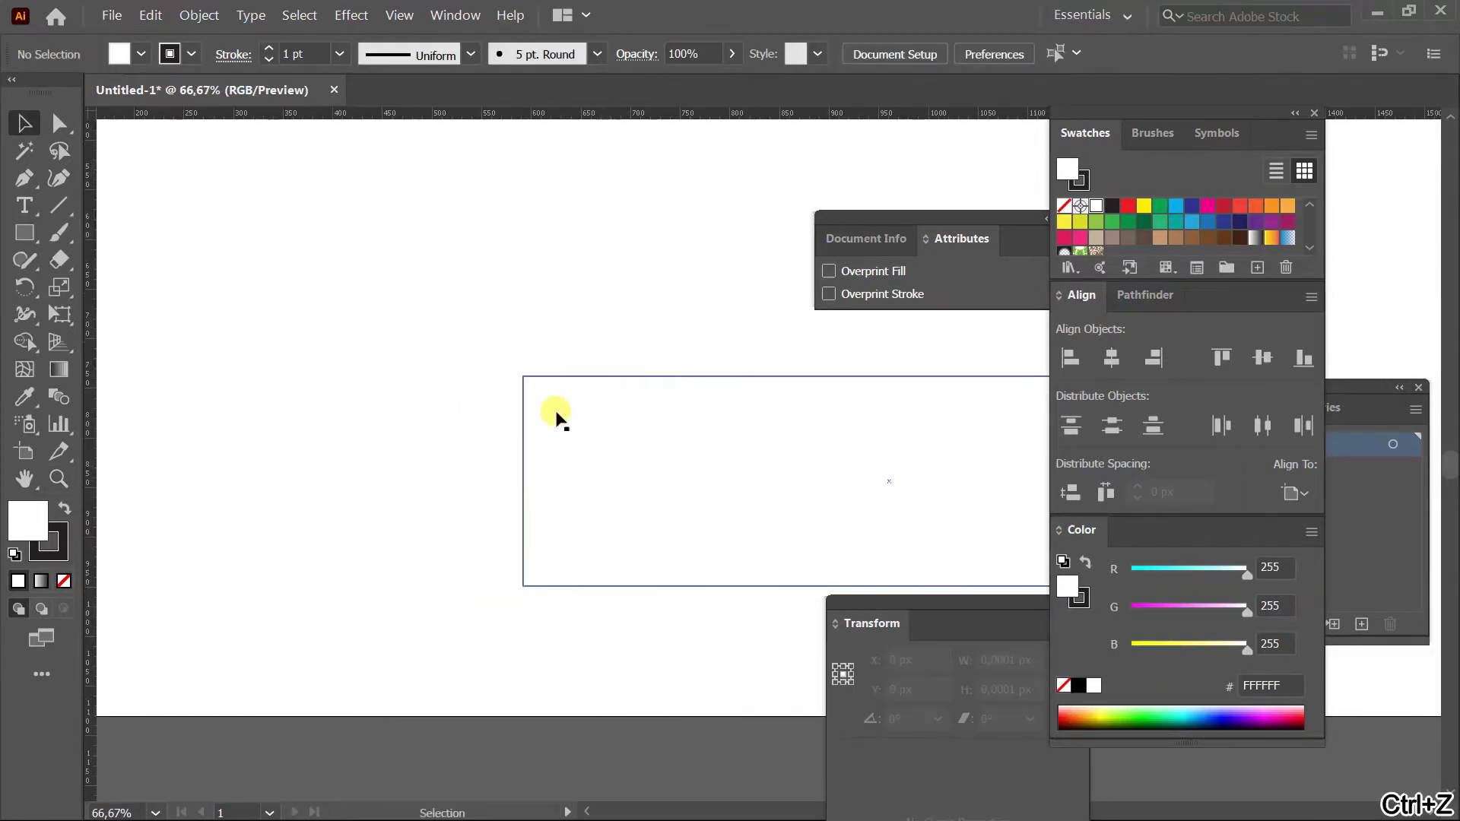
{"action": "left_click", "coordinate": [542, 417]}
{"action": "left_click", "coordinate": [477, 400]}
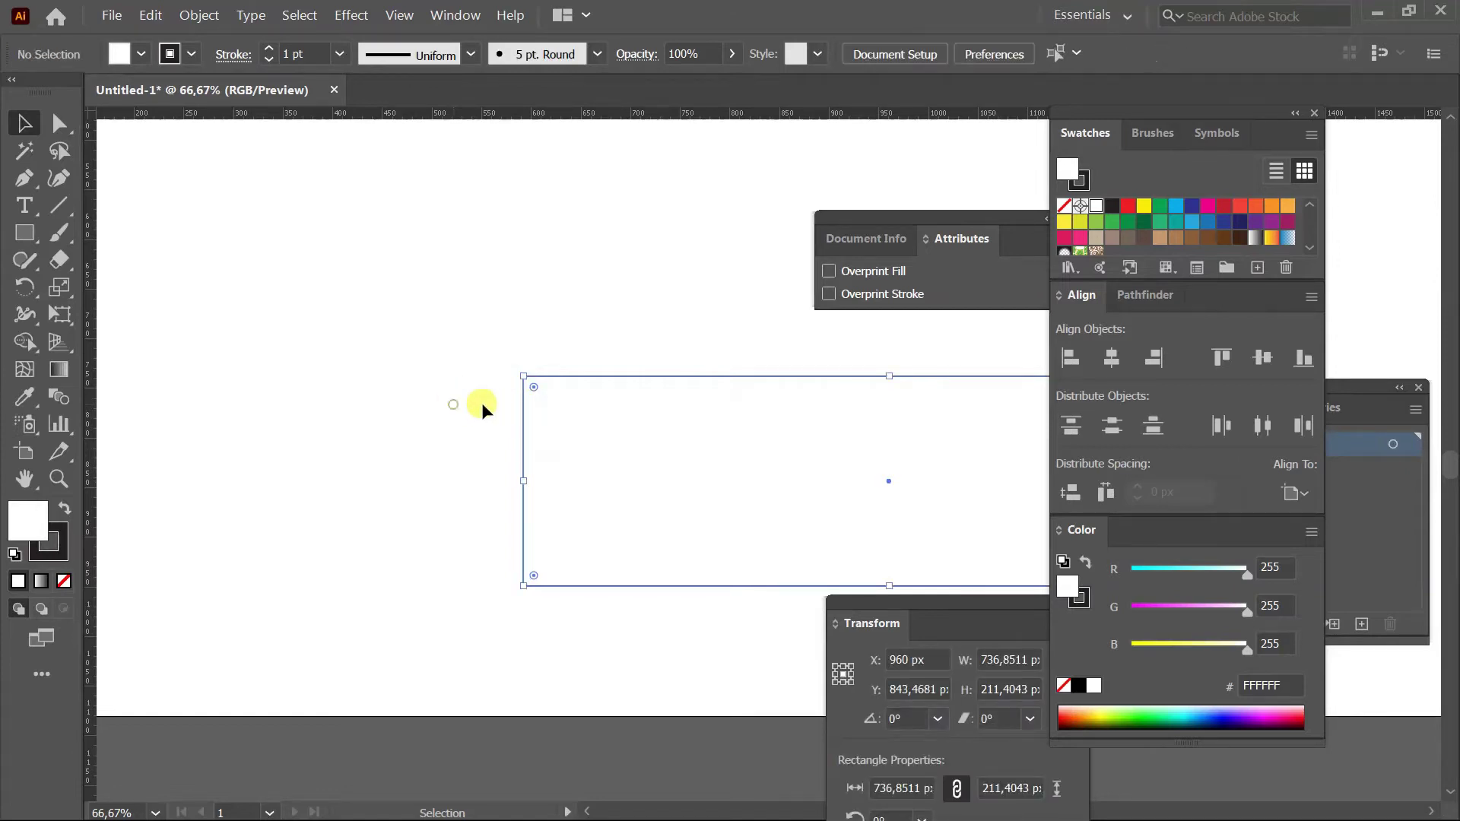
{"action": "left_click", "coordinate": [549, 415]}
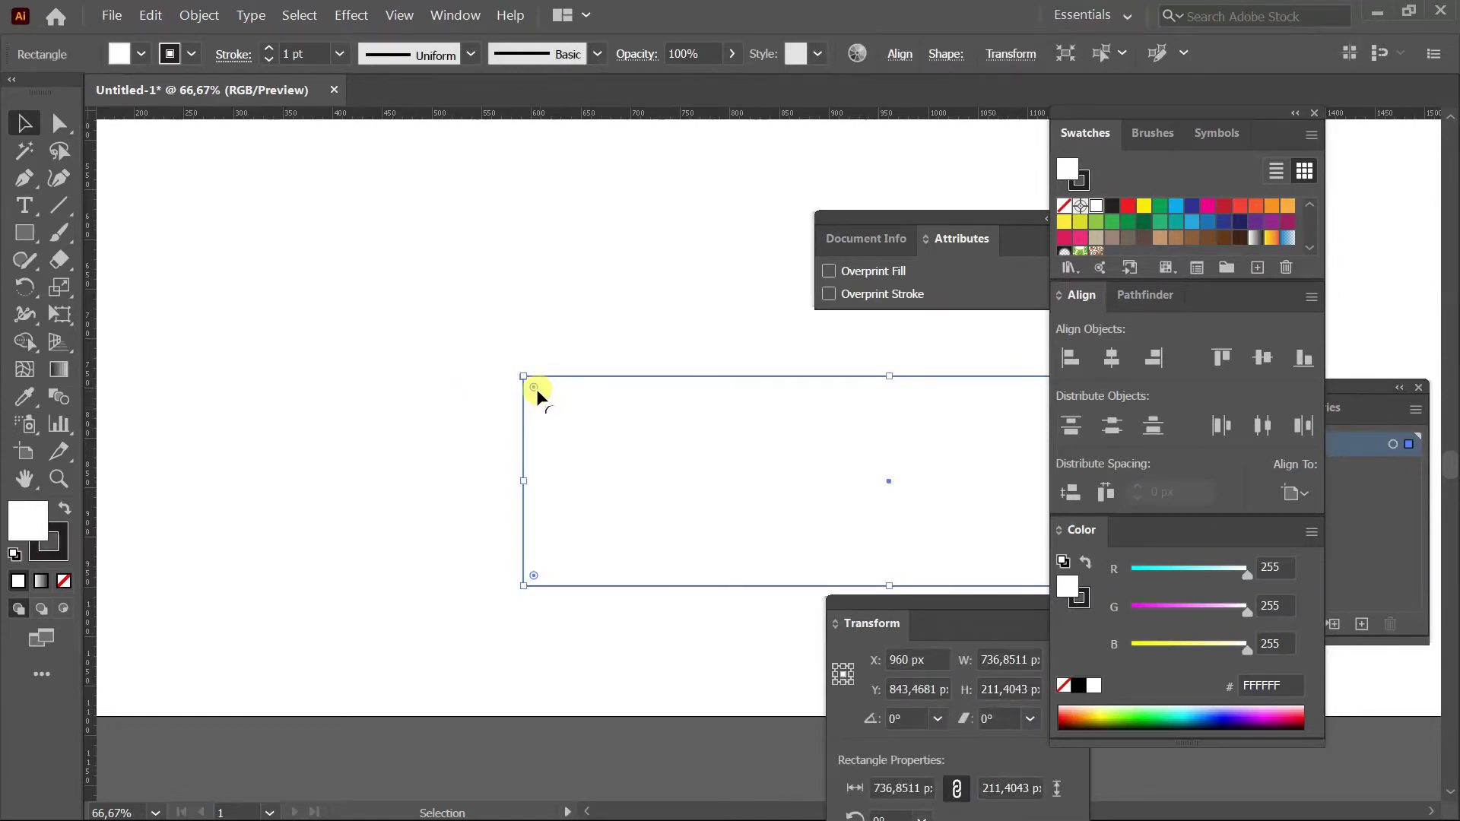
{"action": "left_click_drag", "start_coordinate": [533, 390], "coordinate": [537, 390]}
{"action": "left_click", "coordinate": [568, 344]}
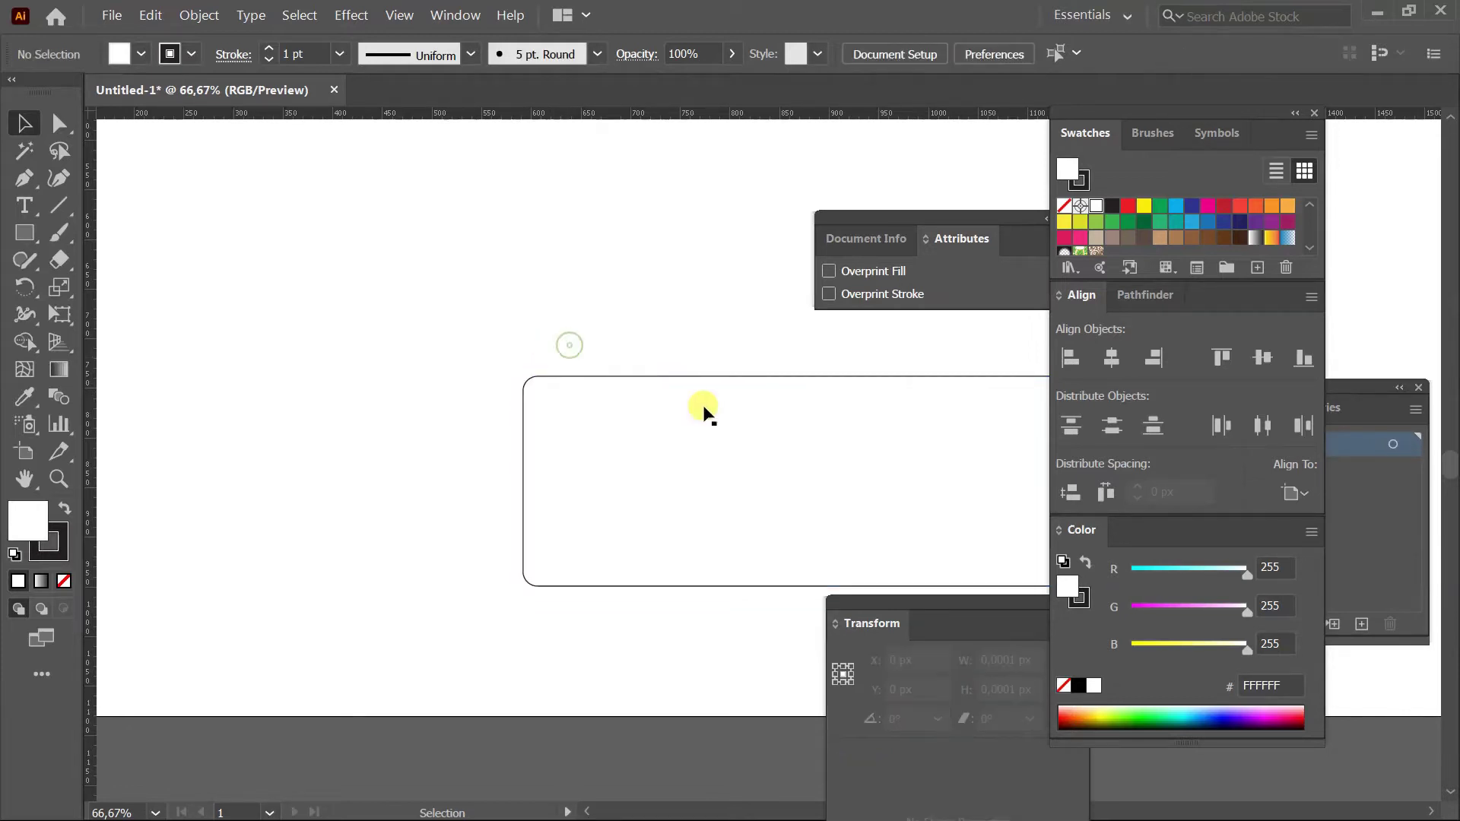
Set the rounded rectangle's stroke color to gray 777777.
{"action": "key", "text": "z"}
{"action": "left_click", "coordinate": [898, 479], "text": "alt"}
{"action": "left_click", "coordinate": [897, 479], "text": "alt"}
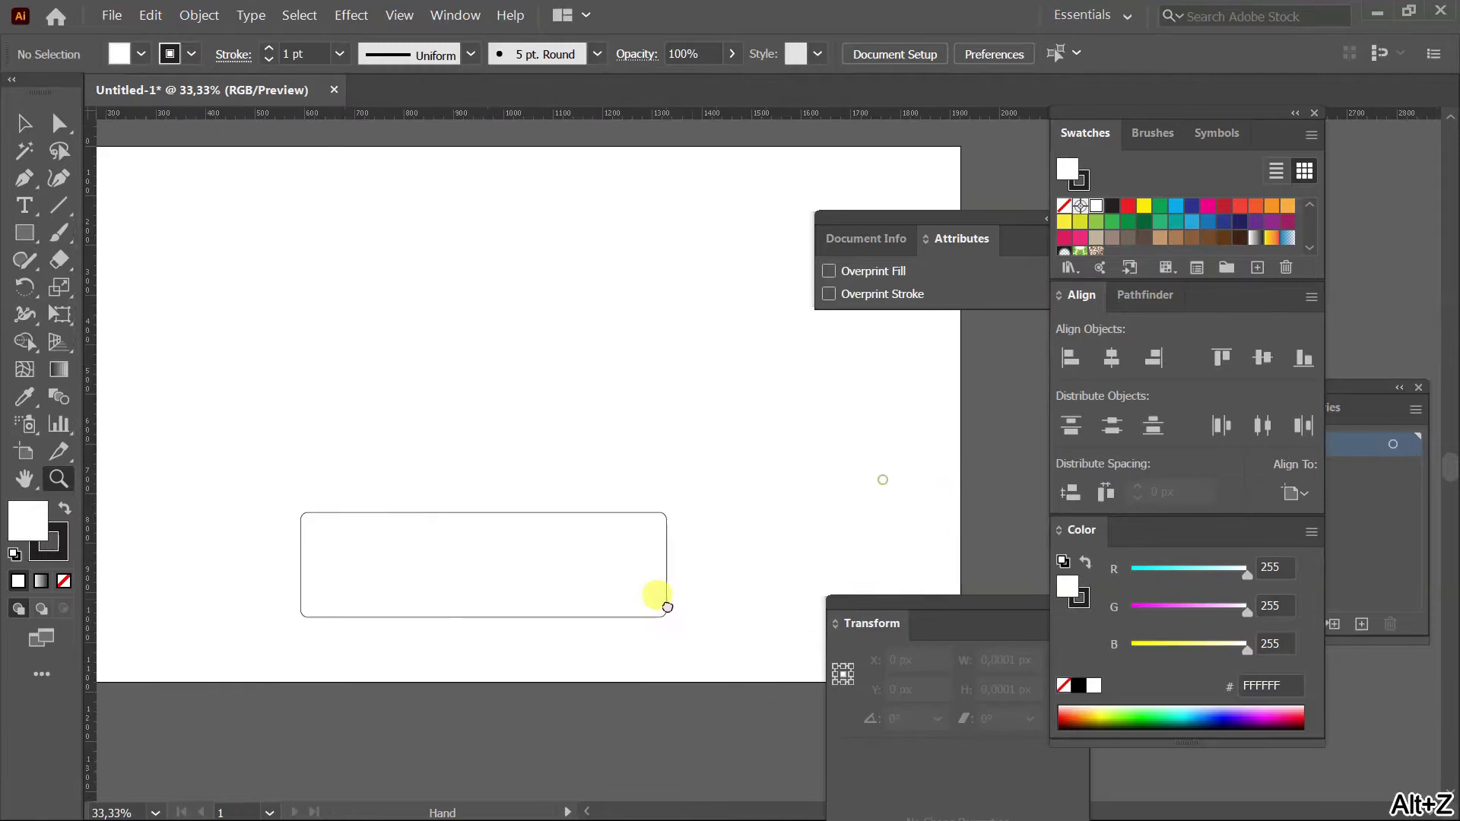
{"action": "left_click", "coordinate": [691, 540], "text": "alt"}
{"action": "left_click_drag", "start_coordinate": [751, 538], "coordinate": [682, 585]}
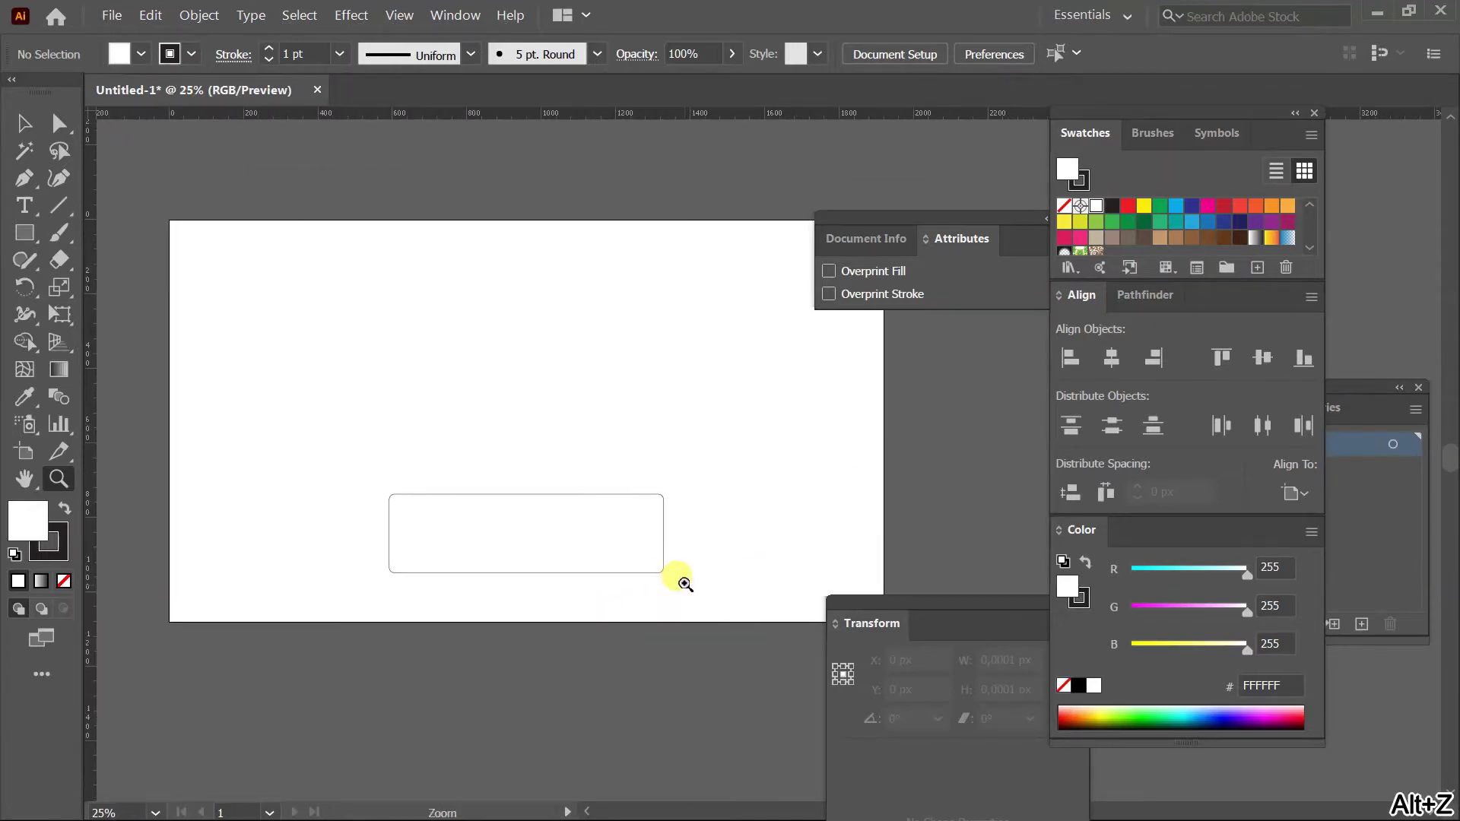
{"action": "key", "text": "v"}
{"action": "mouse_move", "coordinate": [560, 636]}
{"action": "left_mouse_down"}
{"action": "mouse_move", "coordinate": [571, 591]}
{"action": "mouse_move", "coordinate": [568, 620]}
{"action": "left_mouse_up"}
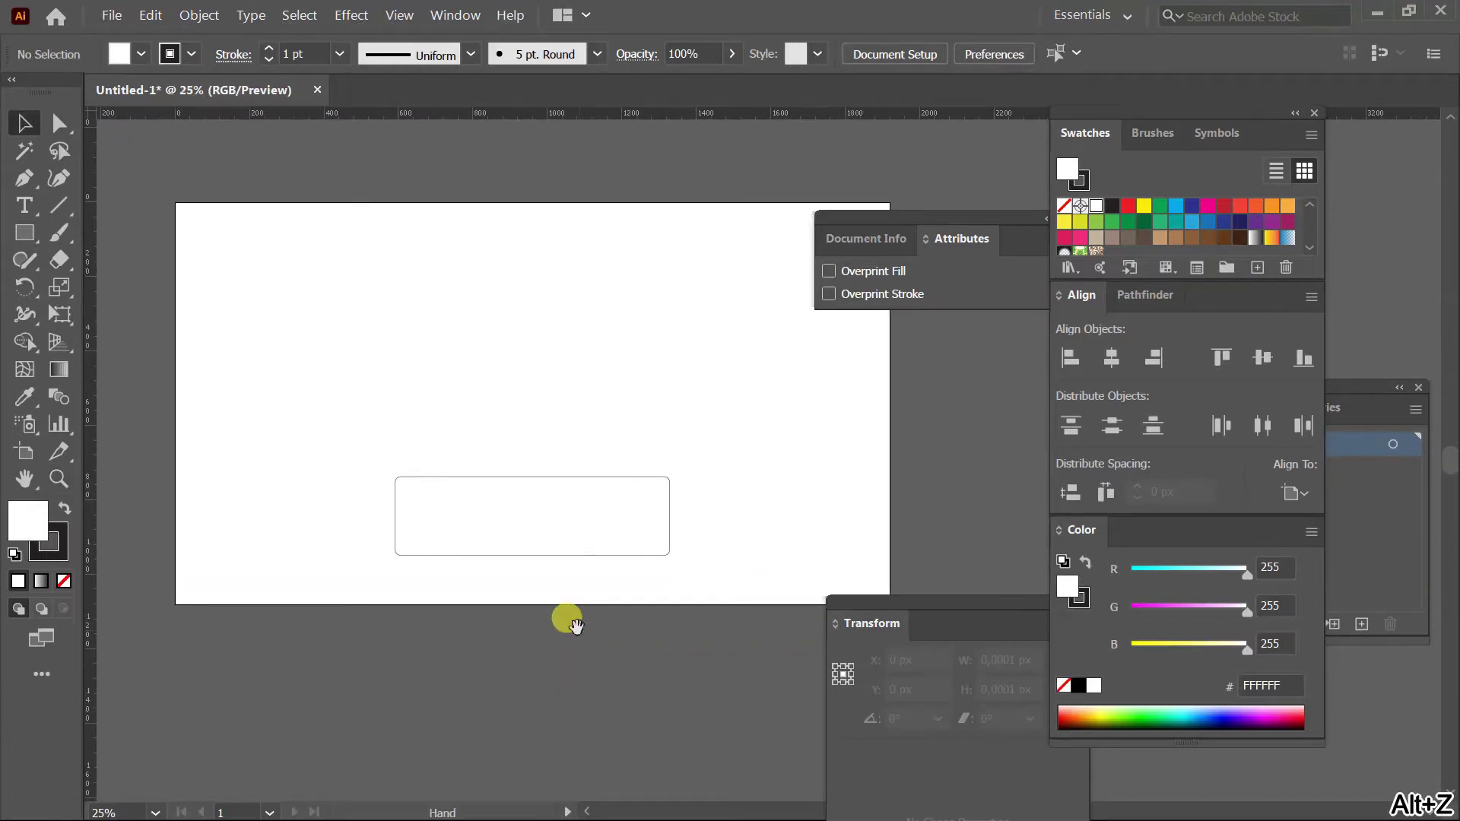
{"action": "left_click", "coordinate": [588, 543]}
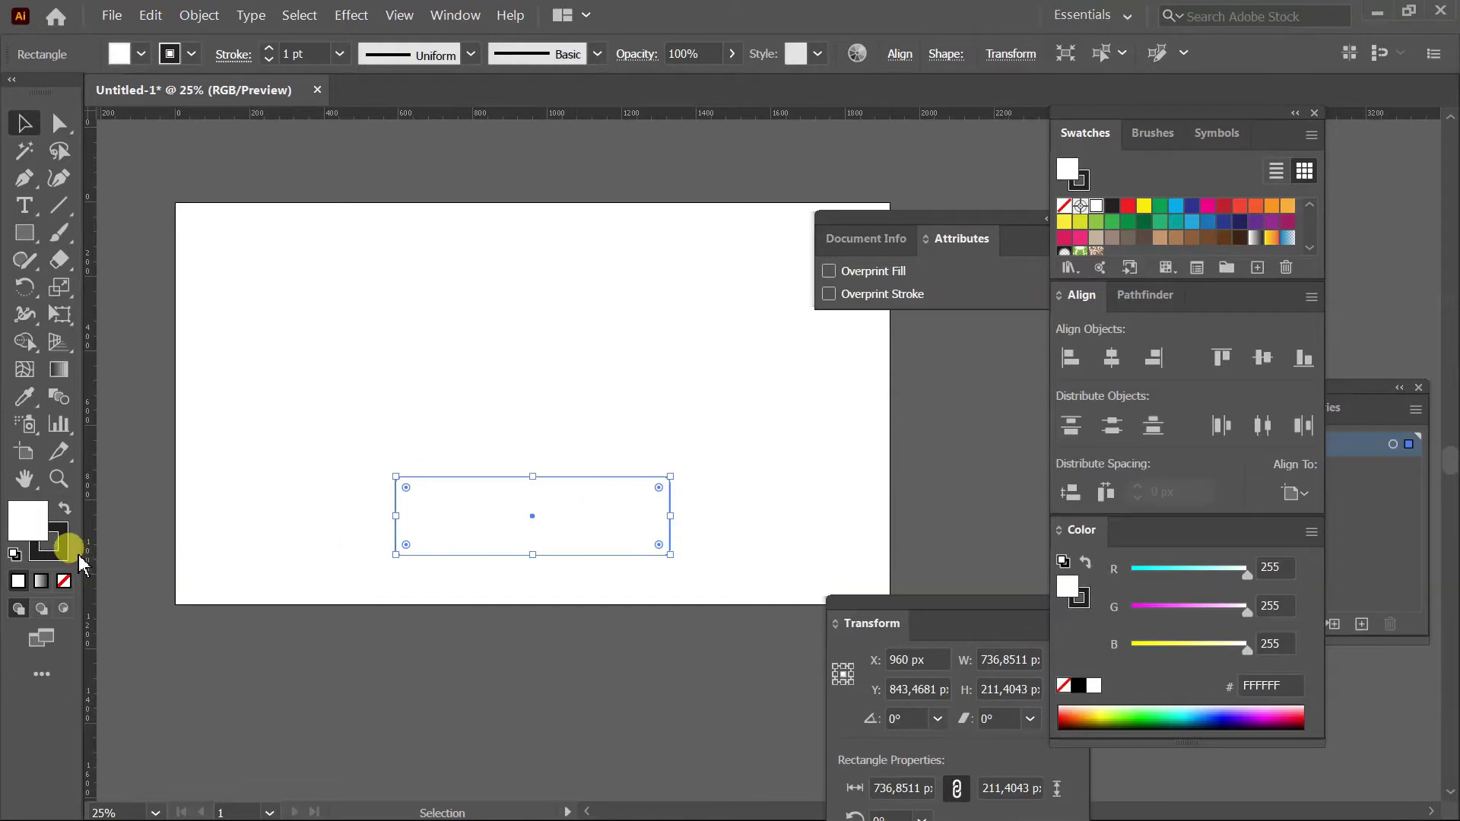
{"action": "double_click", "coordinate": [52, 543]}
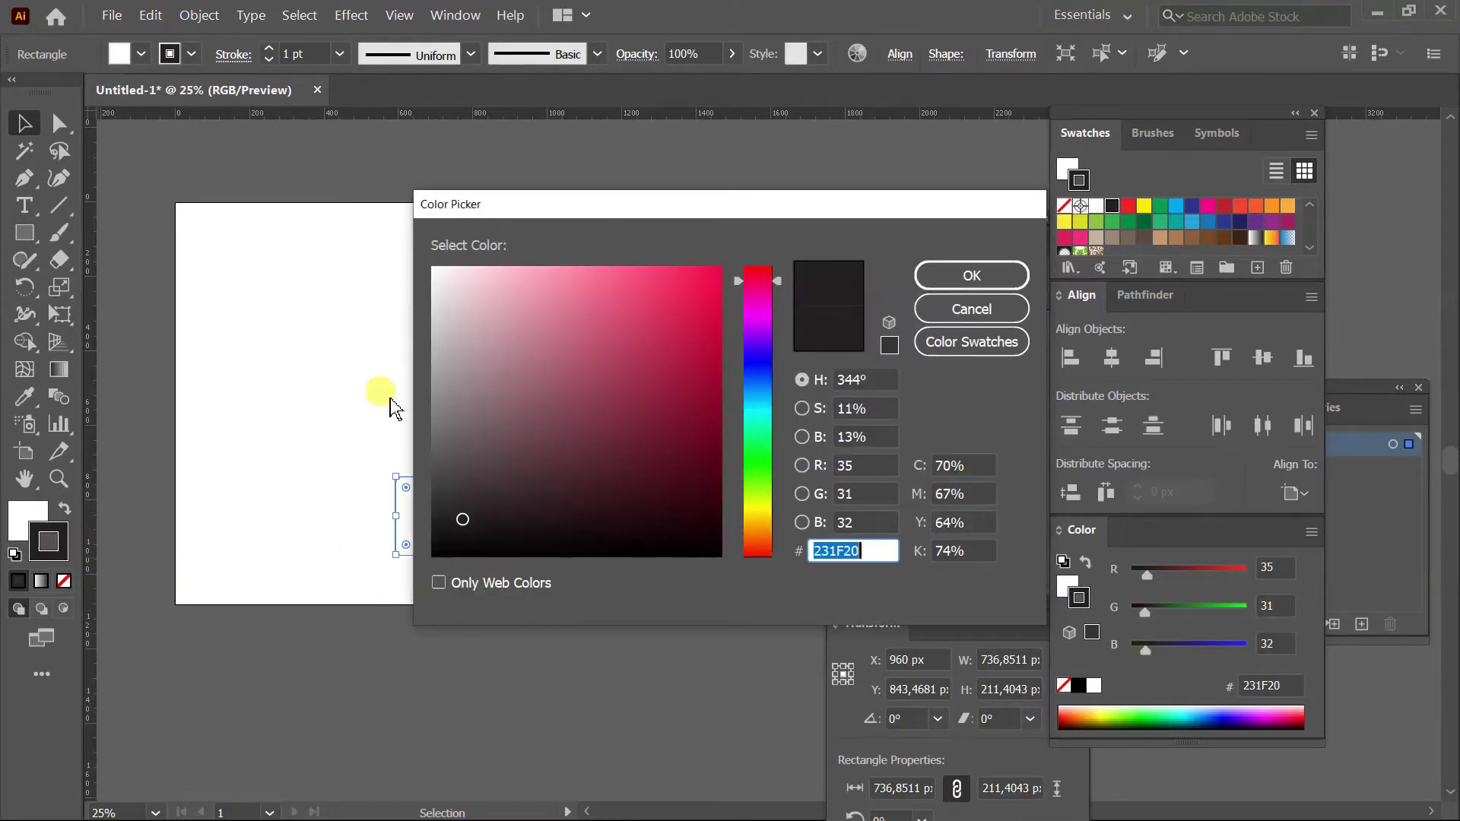
{"action": "type", "text": "777777"}
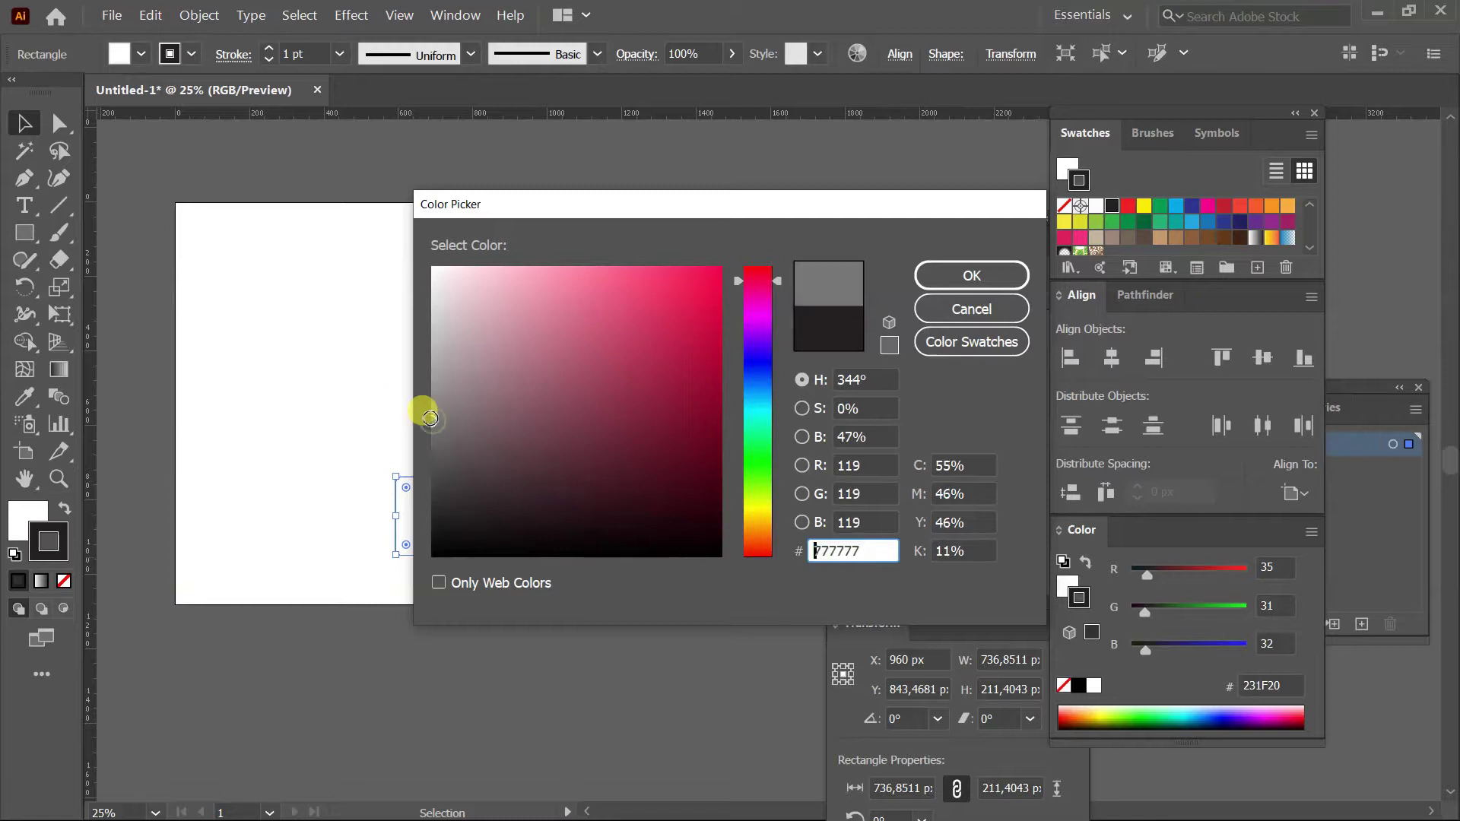
{"action": "left_click", "coordinate": [943, 275]}
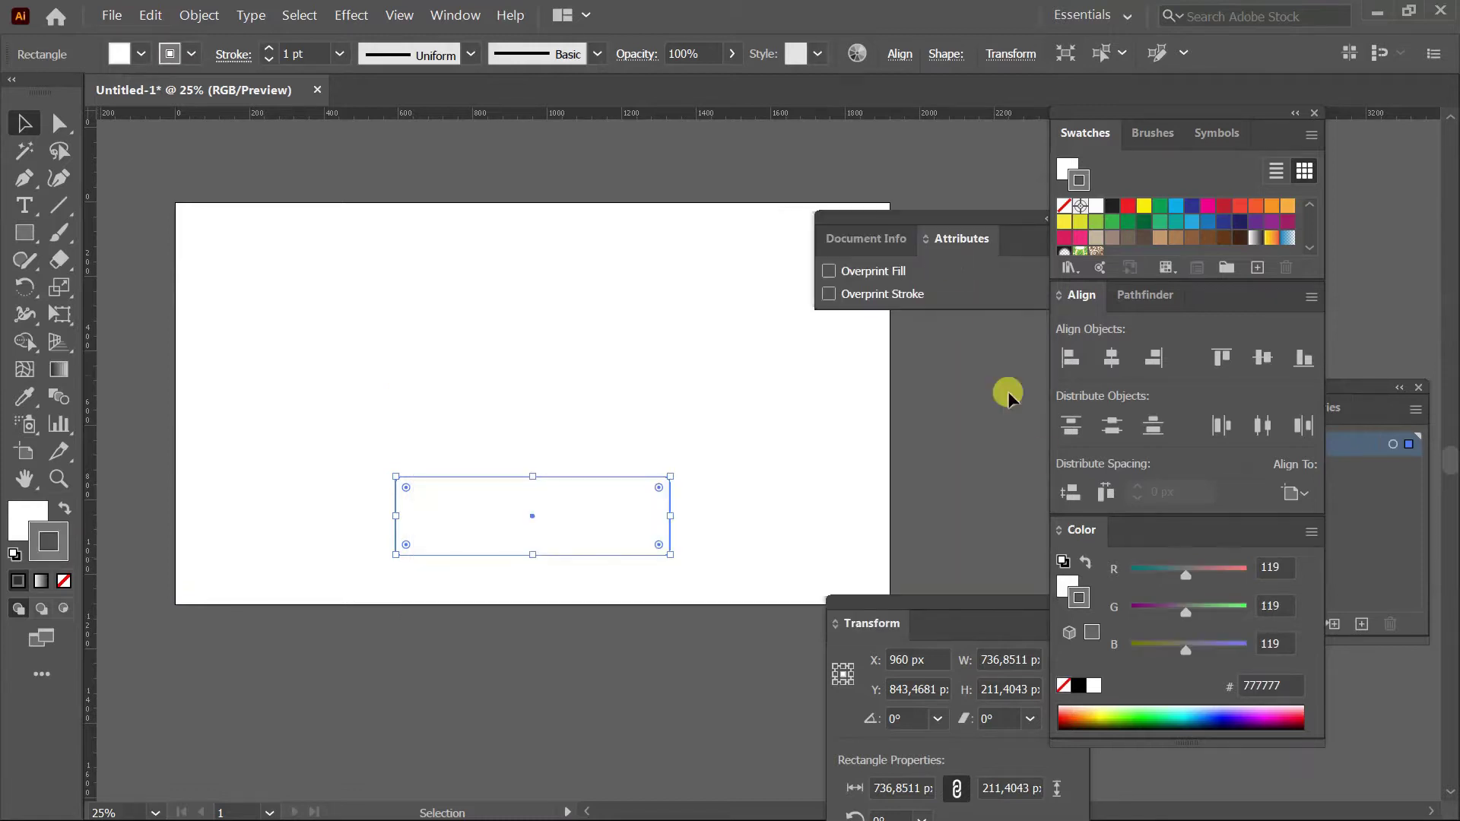
Show the stroke settings and set the rectangle's stroke weight to 3 pt.
{"action": "left_click", "coordinate": [1354, 508]}
{"action": "key", "text": "ctrl+F9"}
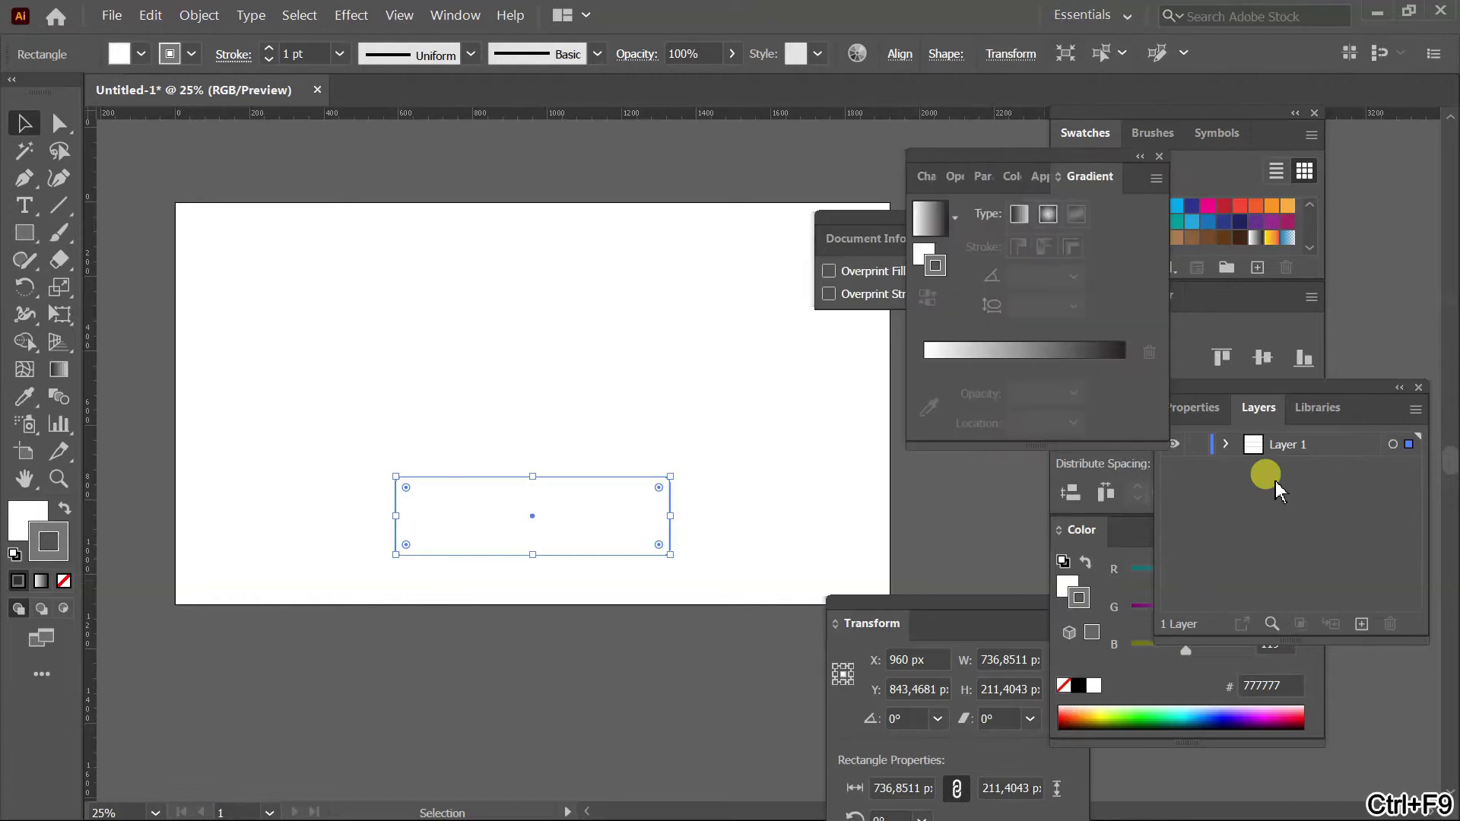
{"action": "key", "text": "ctrl+F10"}
{"action": "key", "text": "ctrl+F8"}
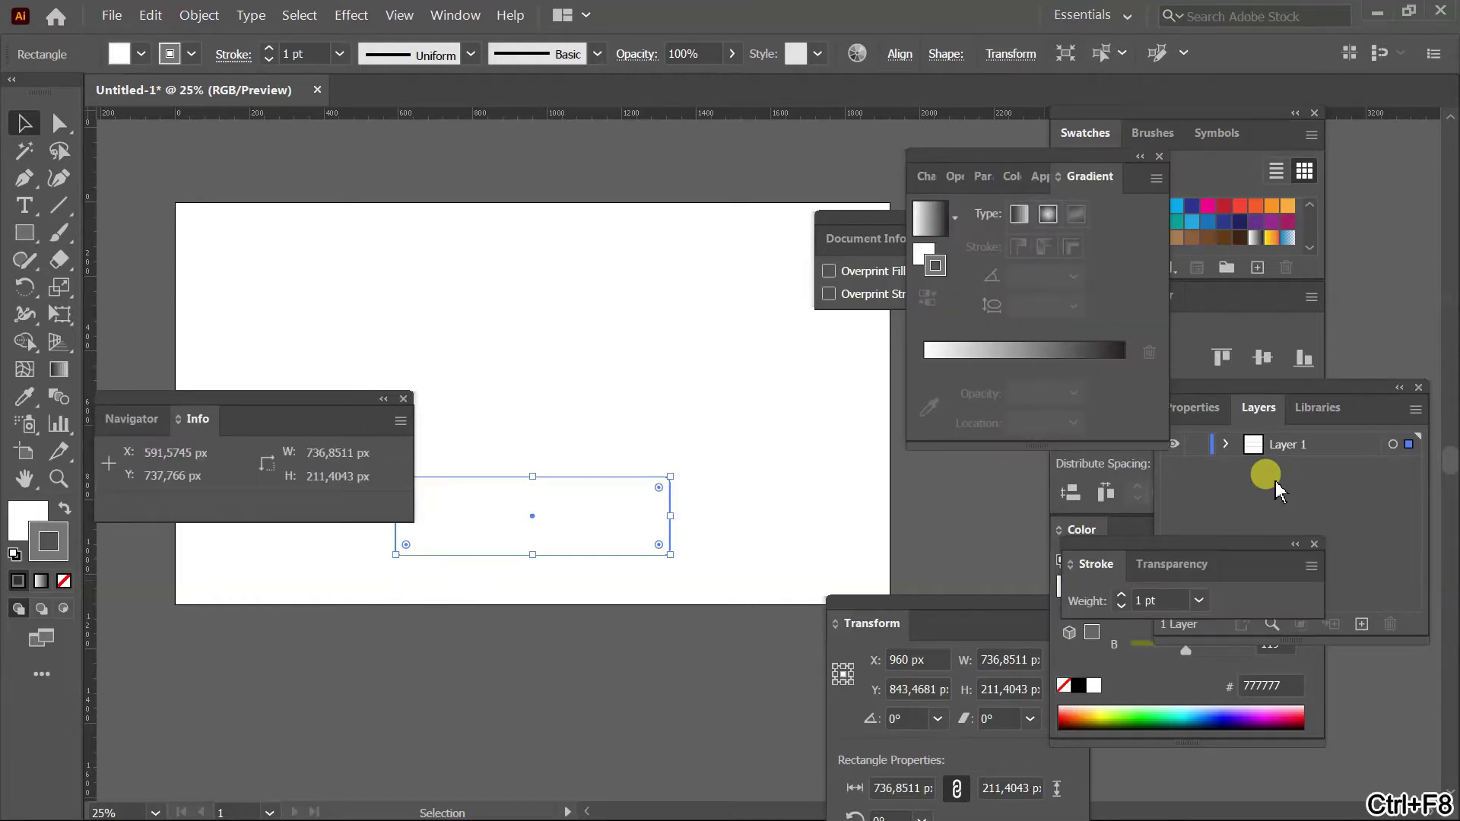
{"action": "left_click", "coordinate": [403, 399]}
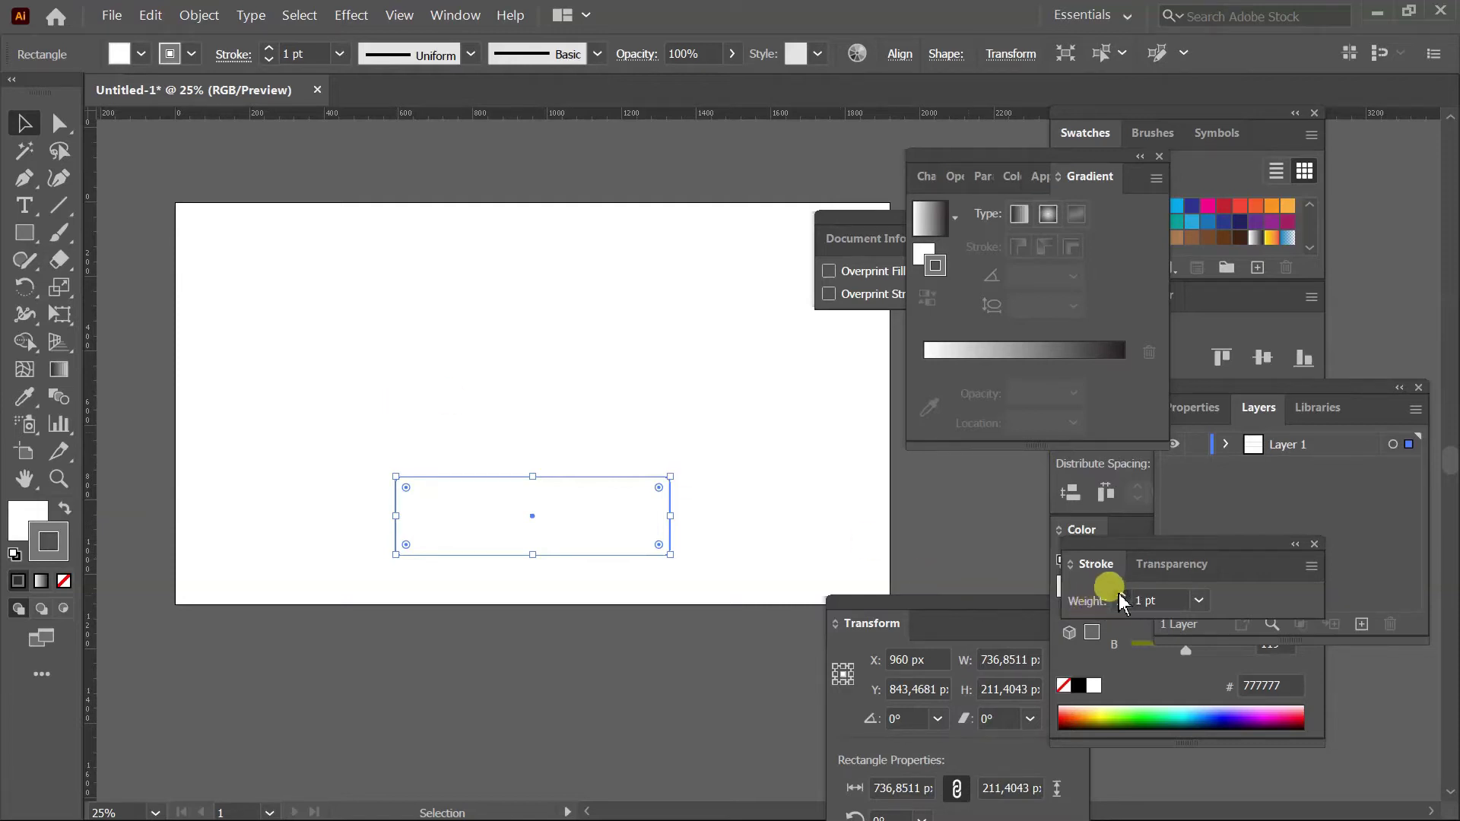
{"action": "left_click", "coordinate": [560, 641]}
{"action": "key", "text": "z"}
{"action": "left_click", "coordinate": [759, 479]}
{"action": "left_click", "coordinate": [766, 485]}
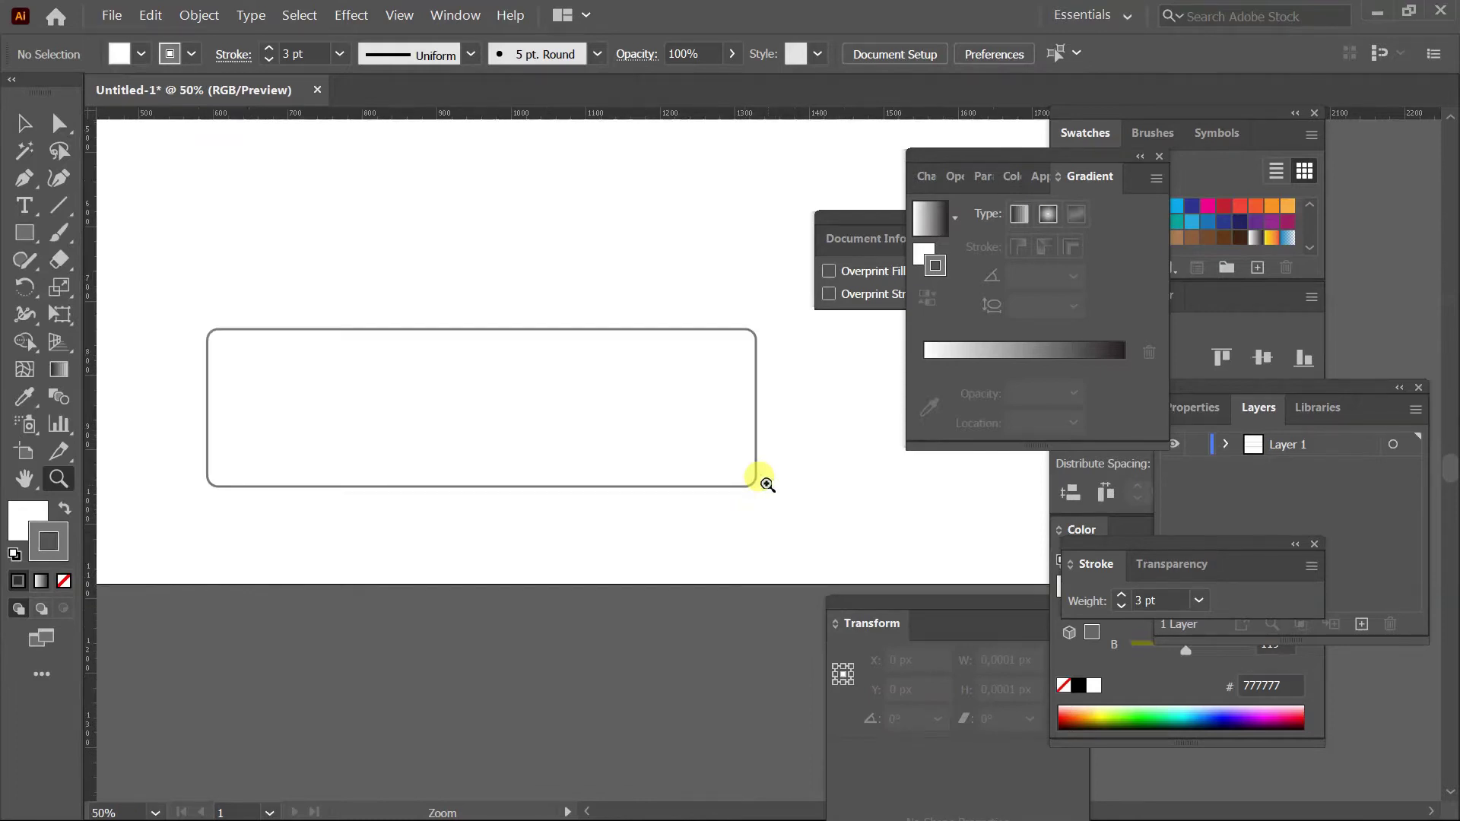
Lighten the rectangle's stroke color to gray 9B9B9B.
{"action": "key", "text": "v"}
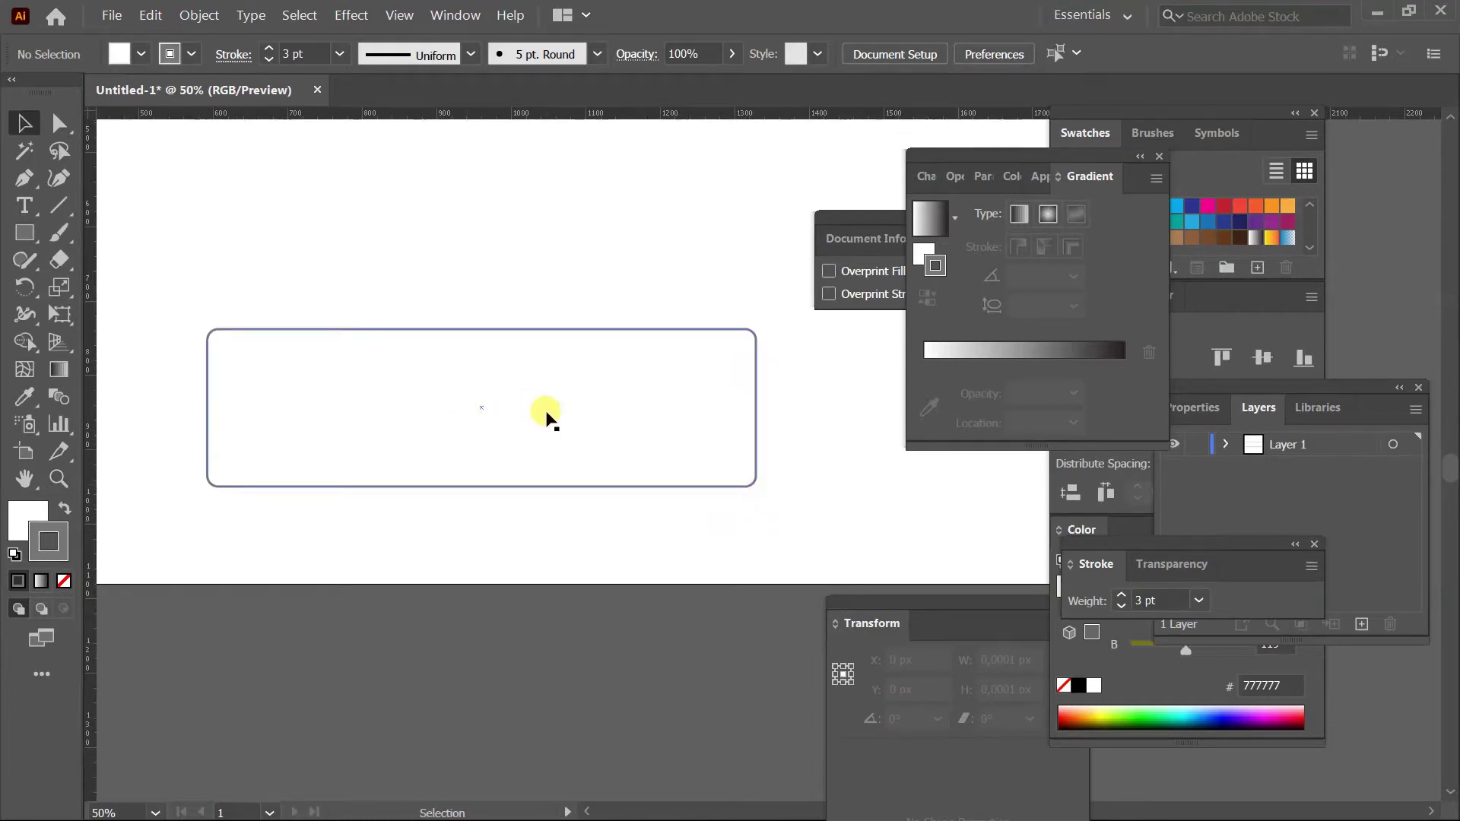
{"action": "left_click", "coordinate": [547, 415]}
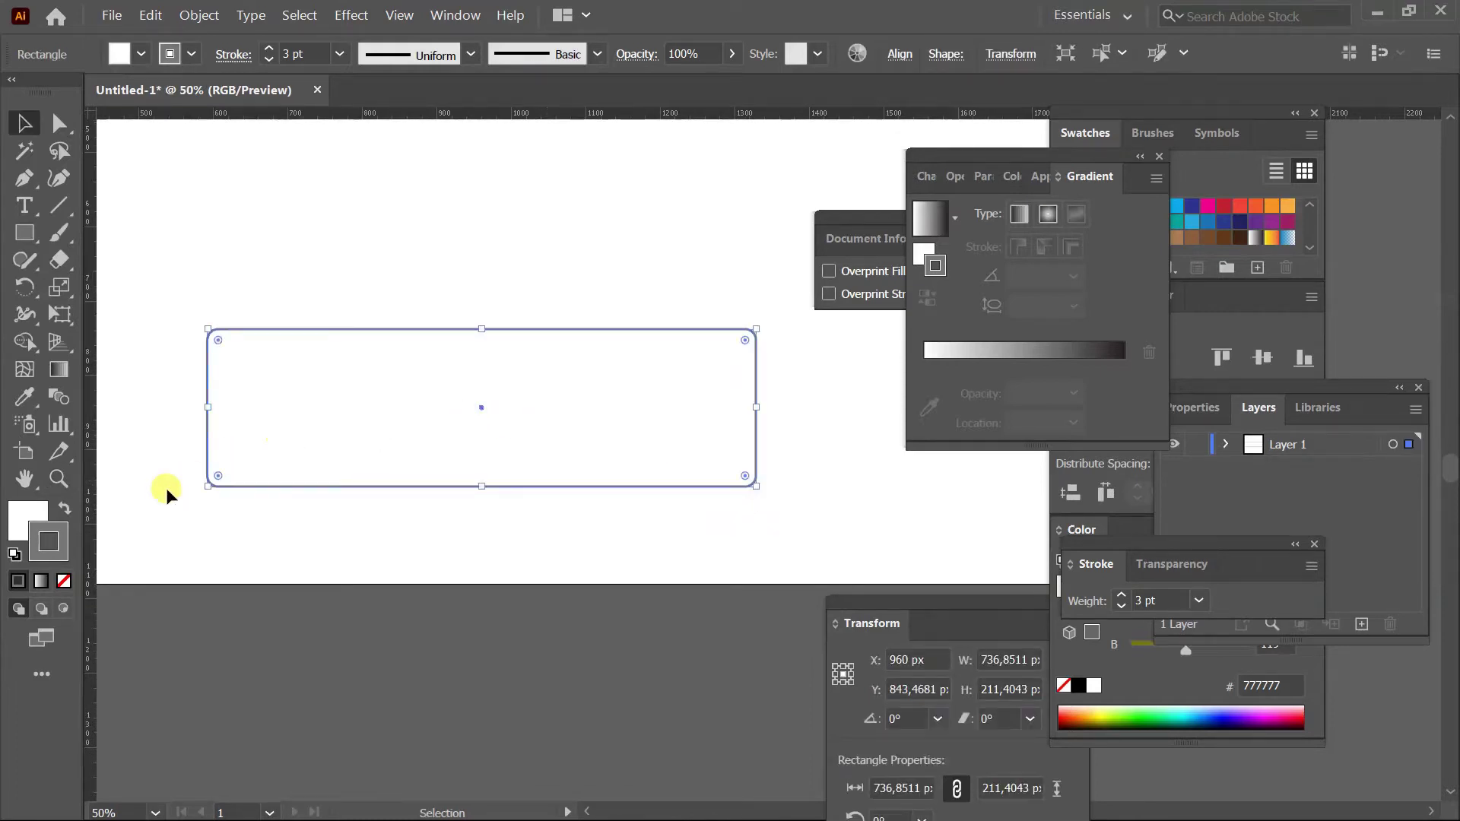
{"action": "double_click", "coordinate": [65, 547]}
{"action": "left_click_drag", "start_coordinate": [430, 394], "coordinate": [424, 376]}
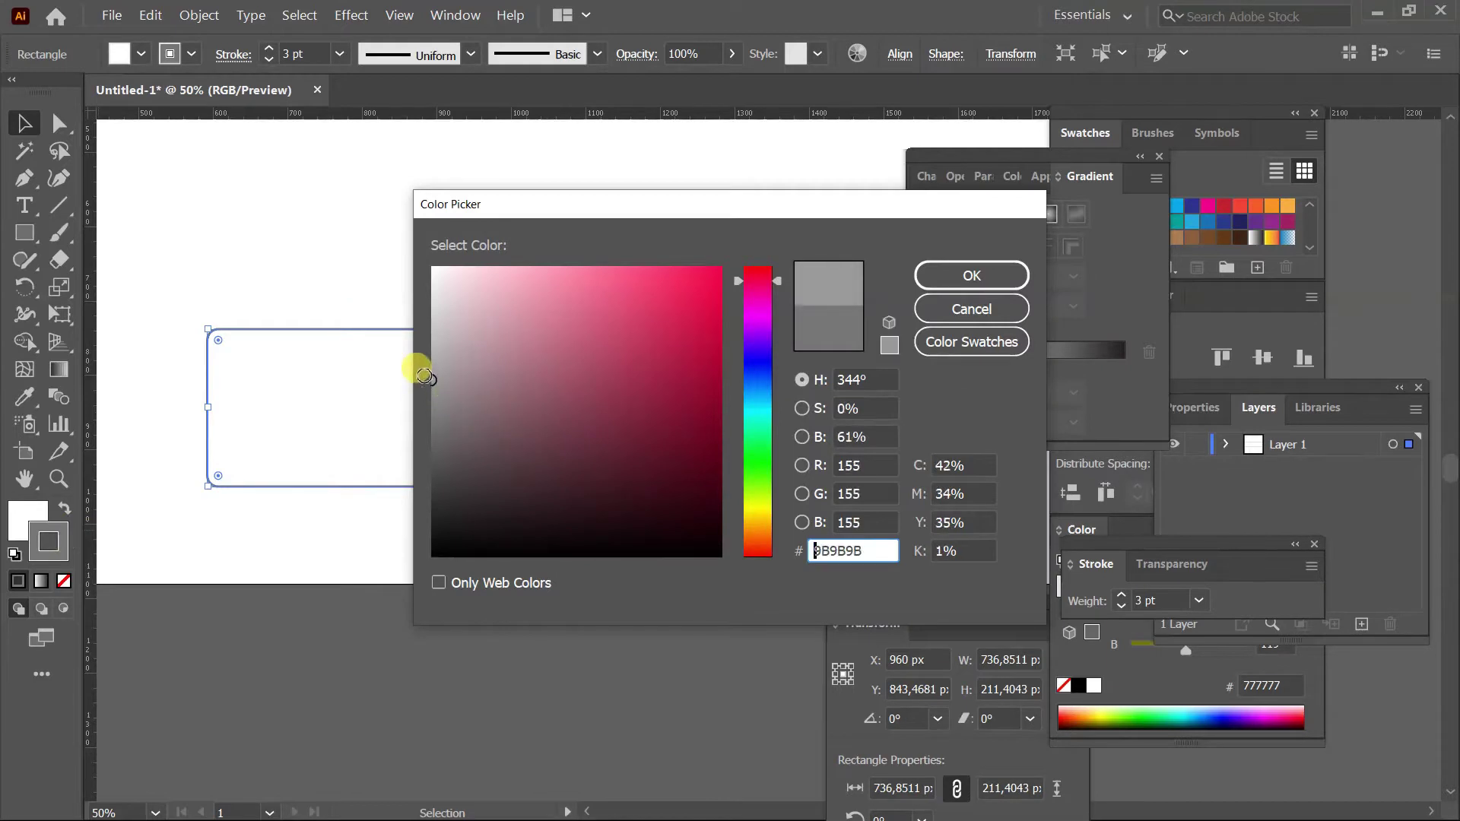
{"action": "left_click", "coordinate": [972, 275]}
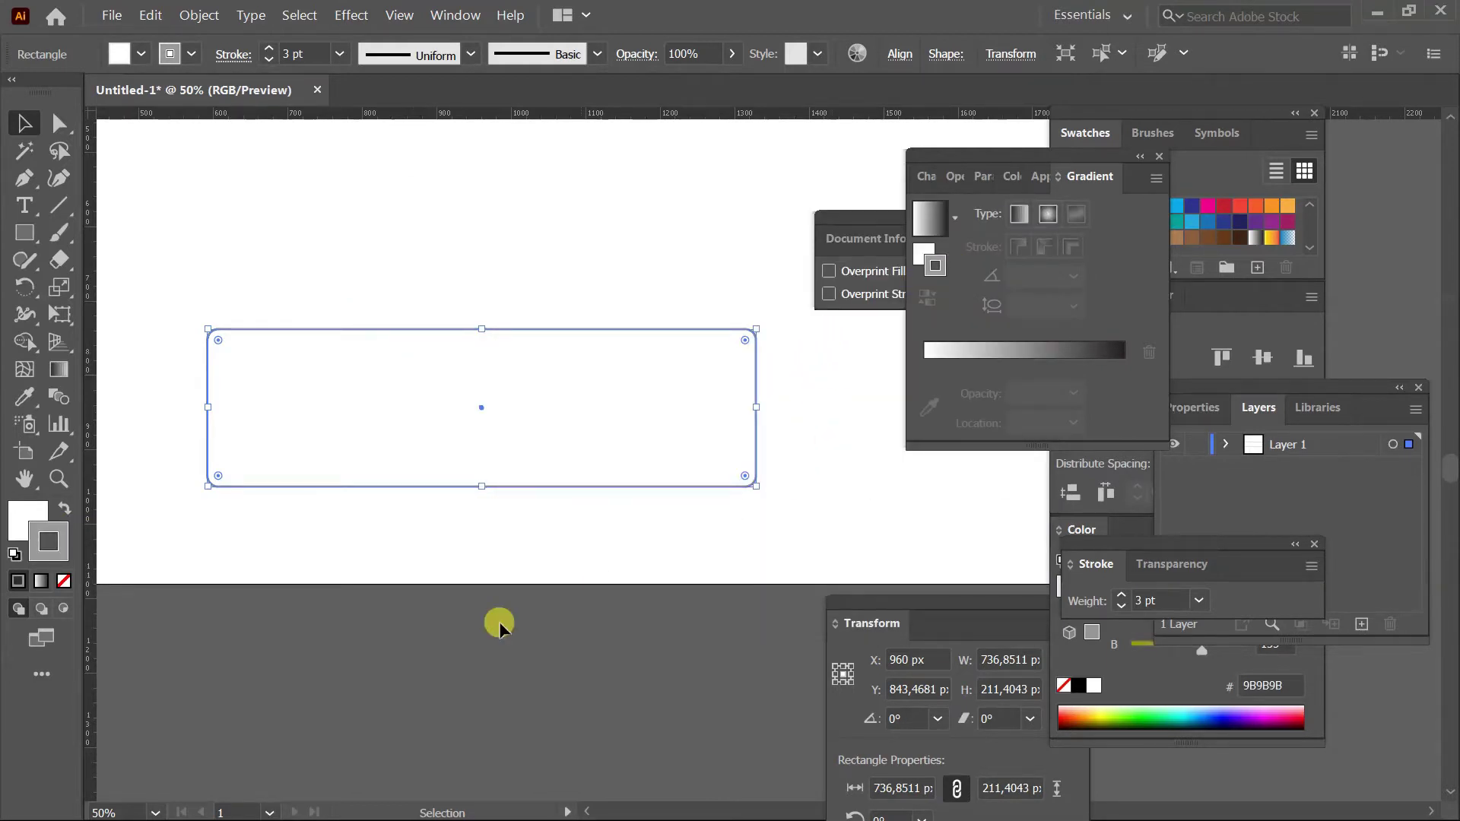
{"action": "left_click", "coordinate": [417, 570]}
Set the rectangle's stroke color to light gray BFBFBF.
{"action": "left_click", "coordinate": [414, 424]}
{"action": "left_click", "coordinate": [52, 540]}
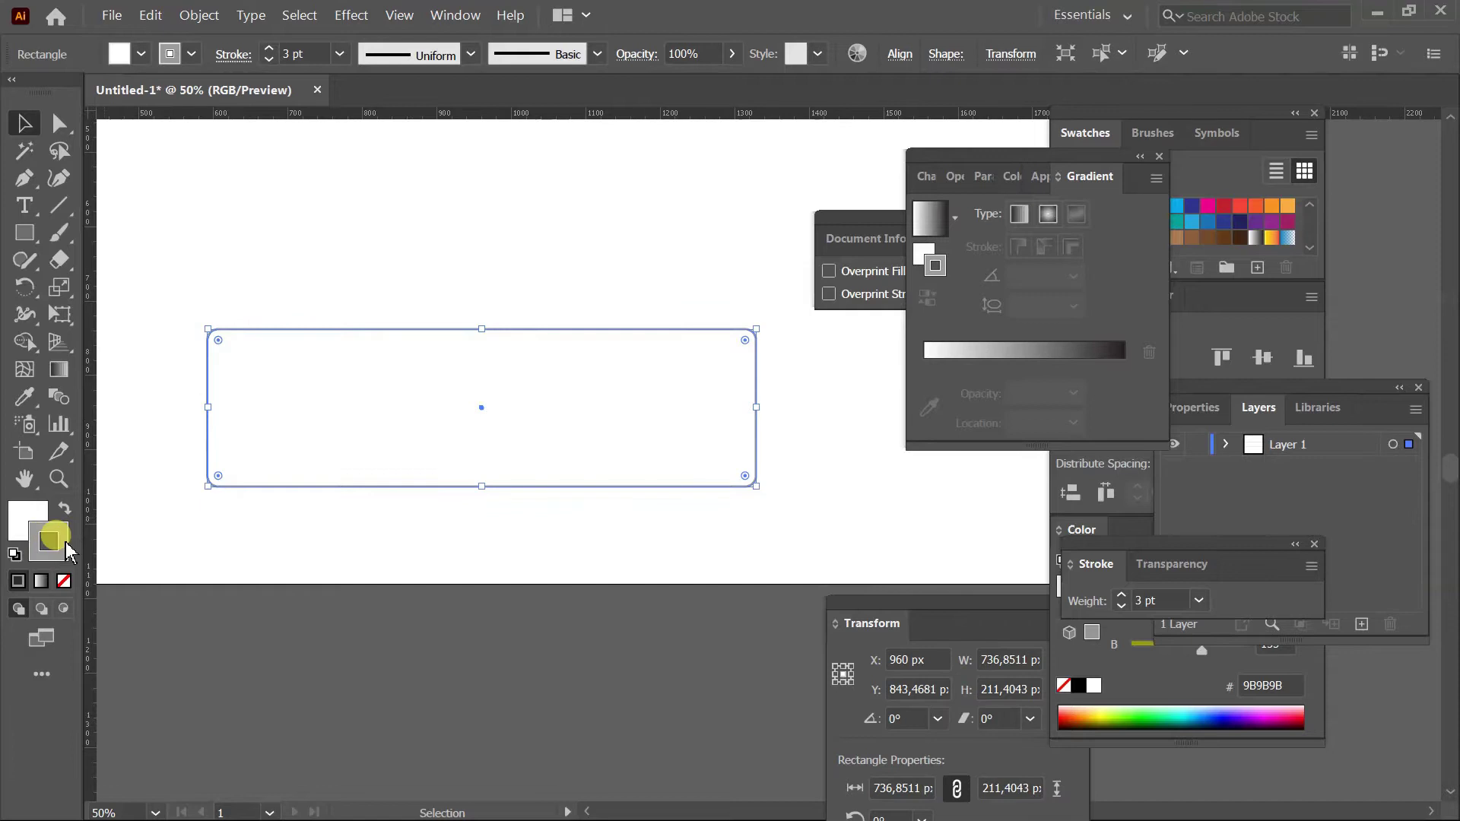
{"action": "double_click", "coordinate": [67, 547]}
{"action": "left_click", "coordinate": [428, 339]}
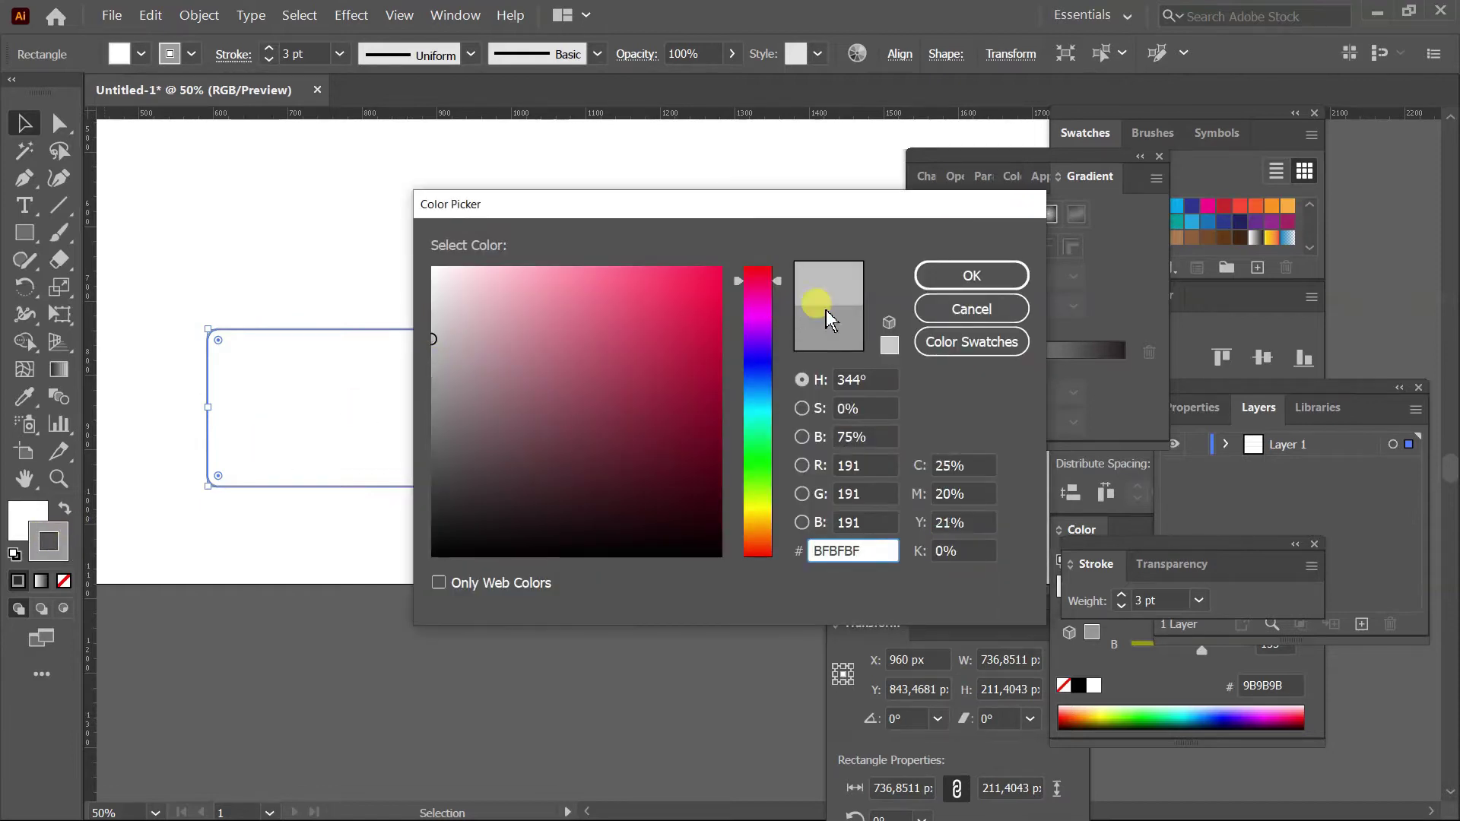
{"action": "left_click", "coordinate": [943, 274]}
{"action": "left_click", "coordinate": [524, 618]}
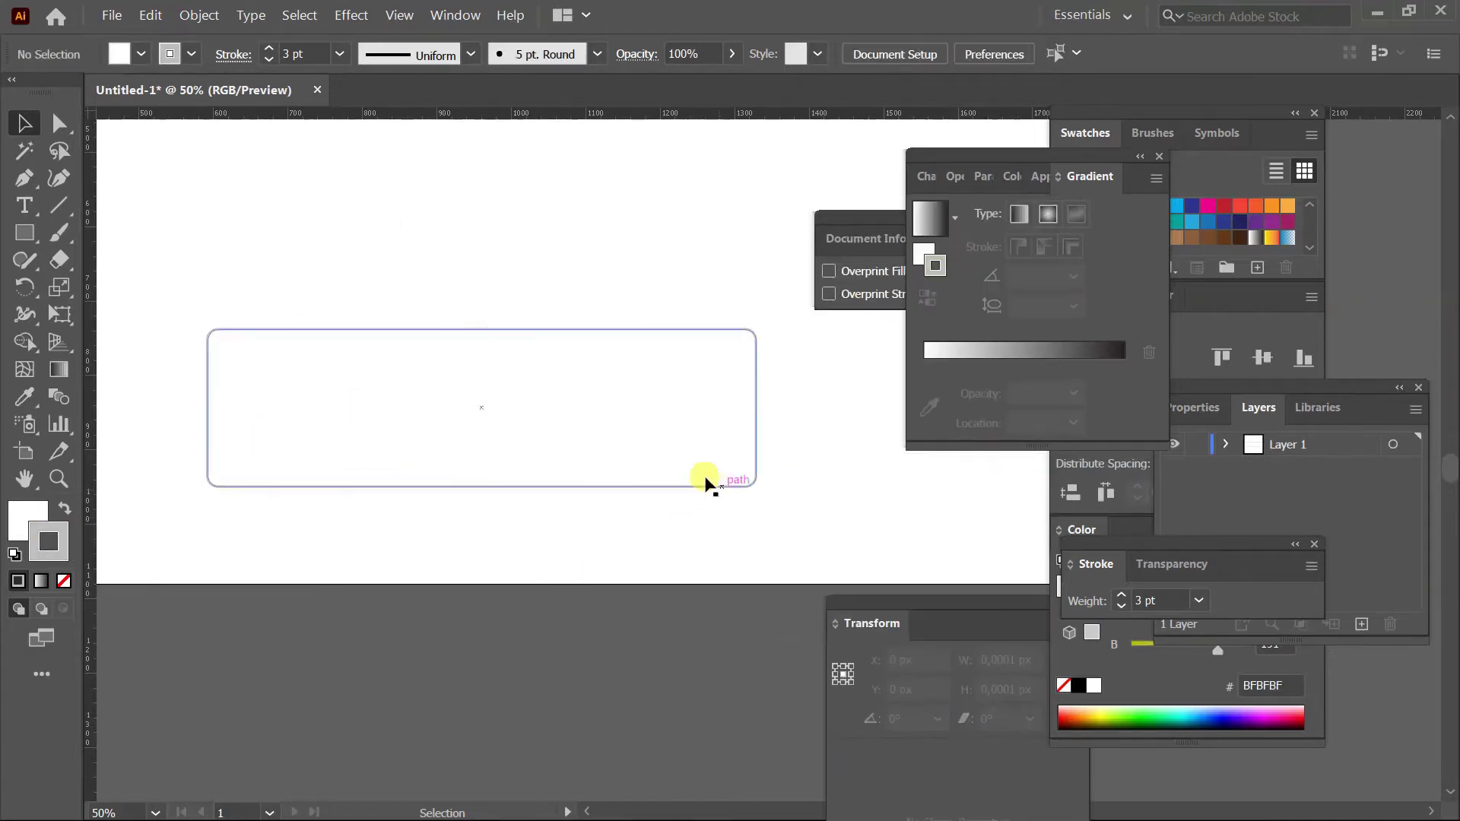
Start a Drop Shadow effect on the rounded rectangle with the X and Y offsets both at 0 px.
{"action": "left_click", "coordinate": [575, 437]}
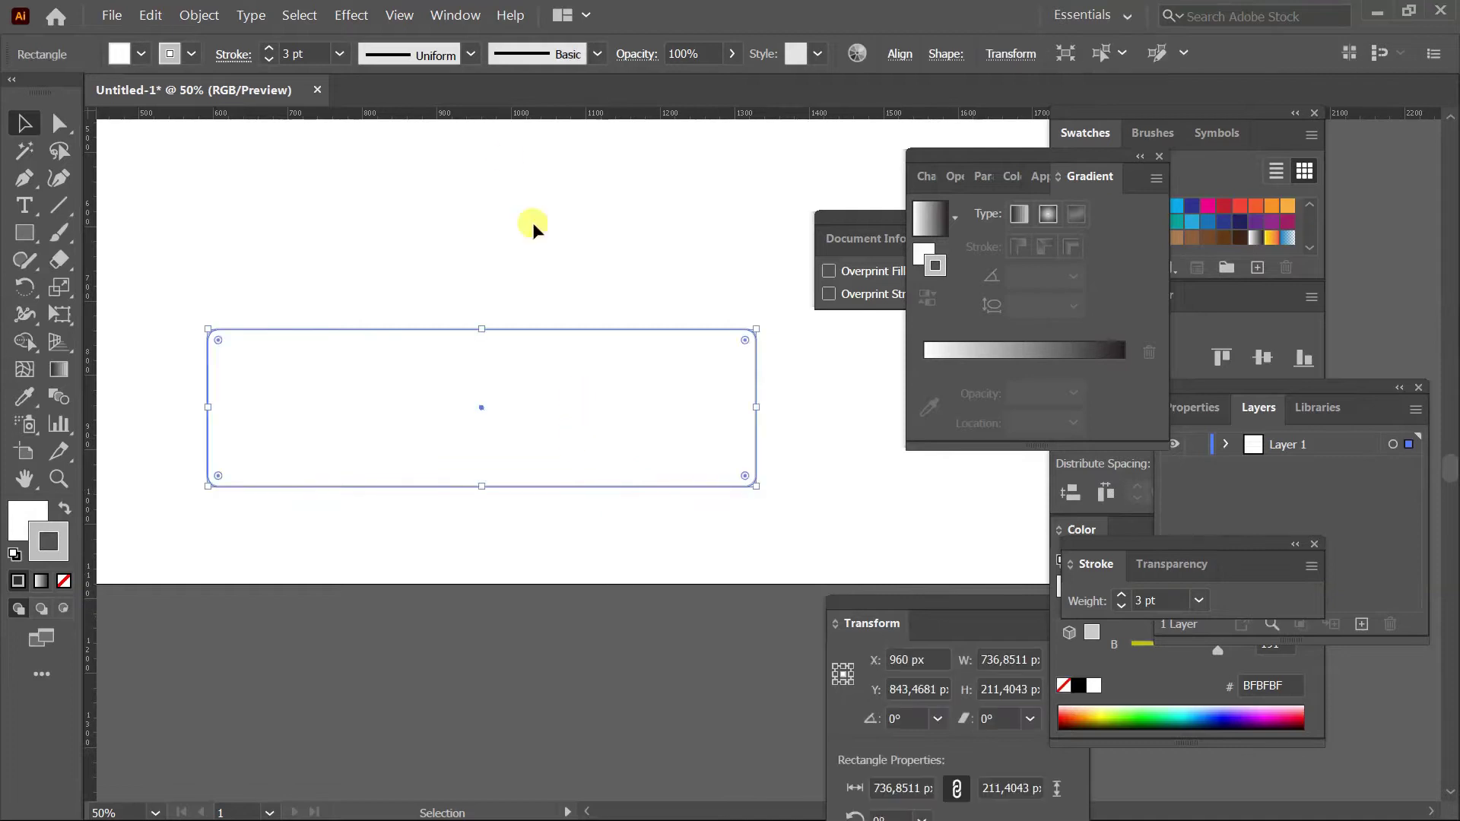
{"action": "left_click", "coordinate": [371, 18]}
{"action": "left_click", "coordinate": [626, 631]}
{"action": "left_click", "coordinate": [643, 426]}
{"action": "left_click", "coordinate": [350, 16]}
{"action": "left_click", "coordinate": [434, 264]}
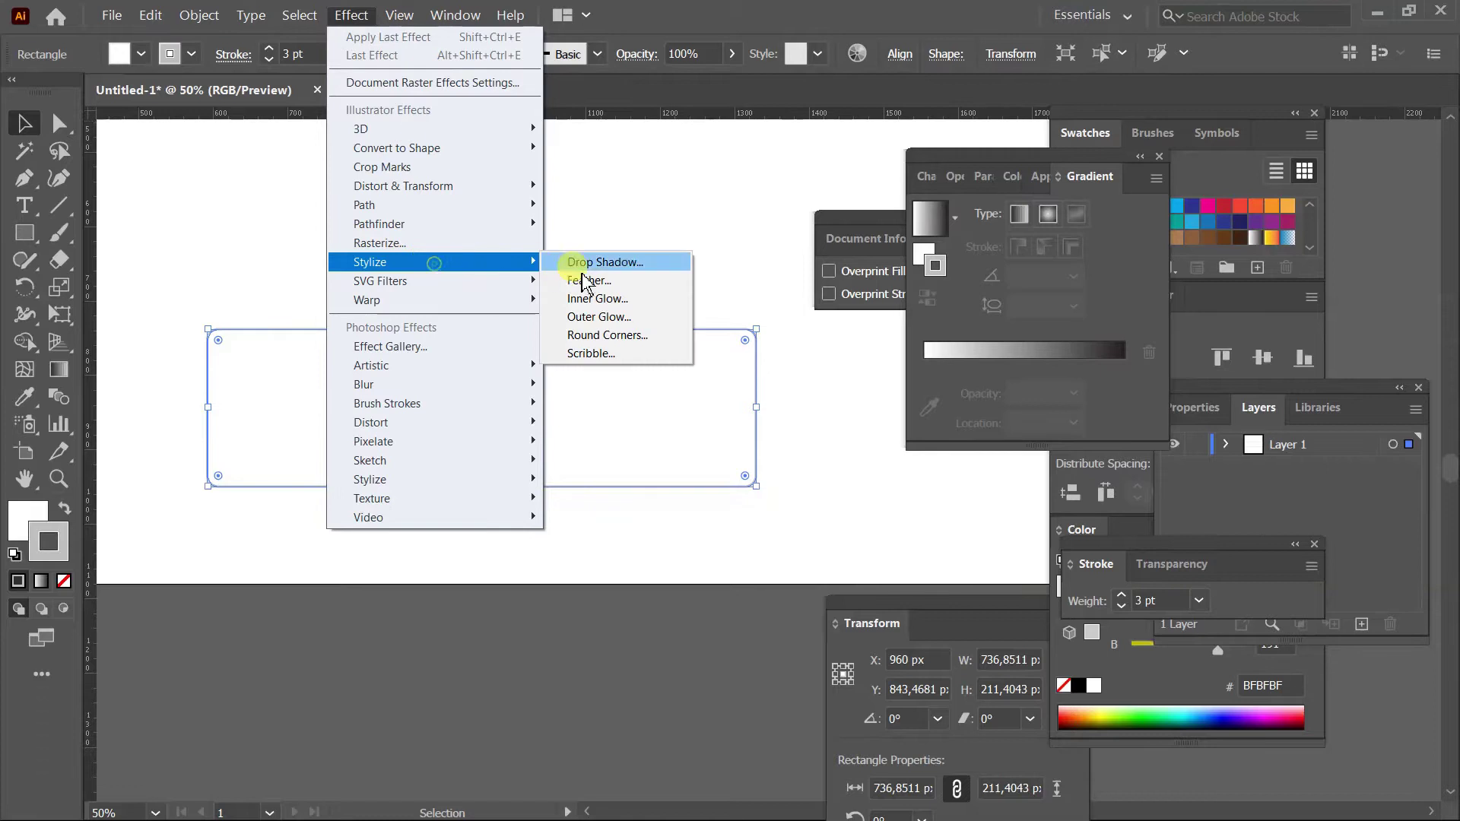
{"action": "left_click", "coordinate": [612, 263]}
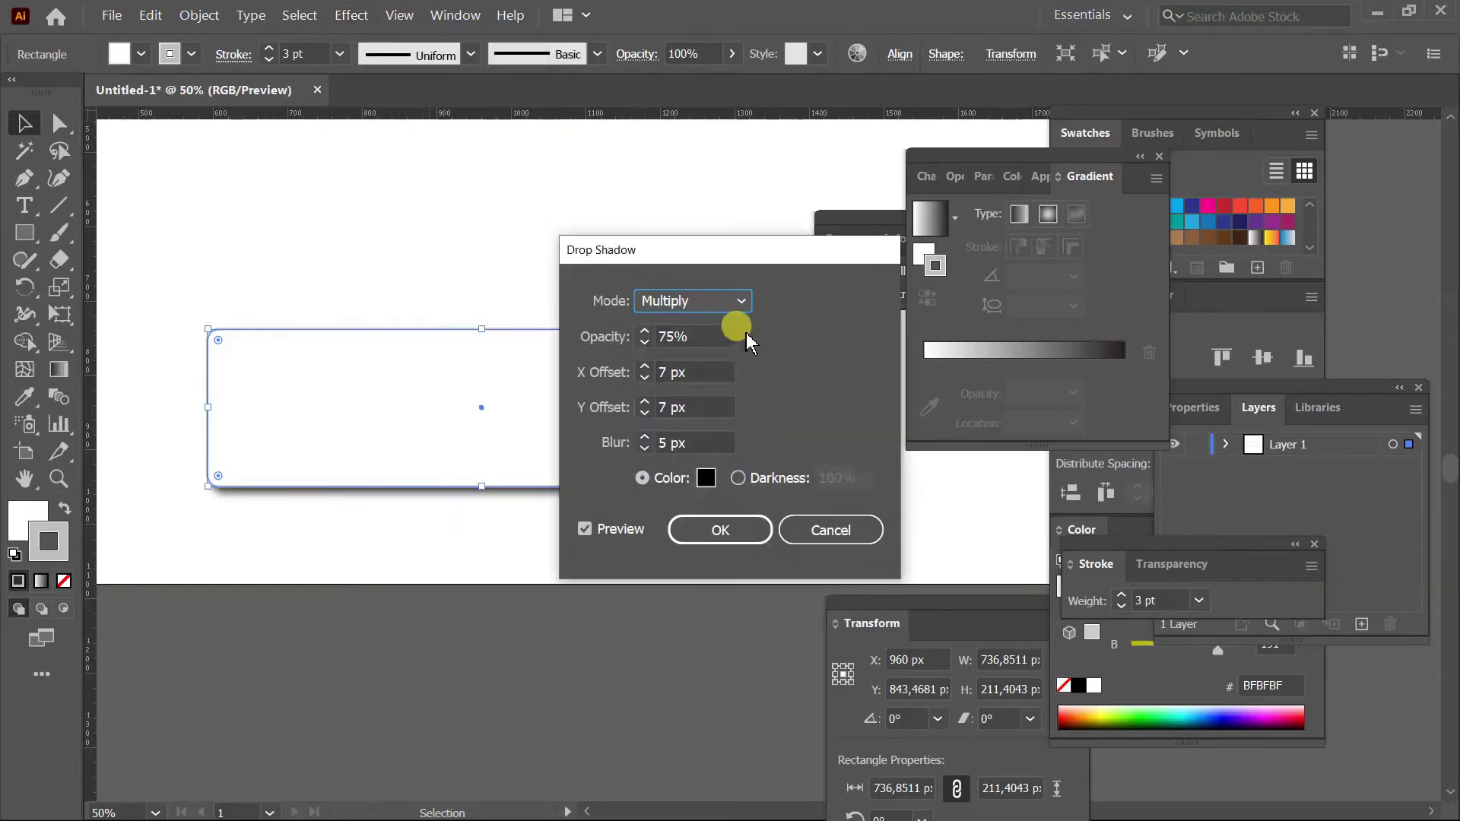
{"action": "double_click", "coordinate": [656, 403]}
{"action": "type", "text": "0"}
{"action": "double_click", "coordinate": [663, 371]}
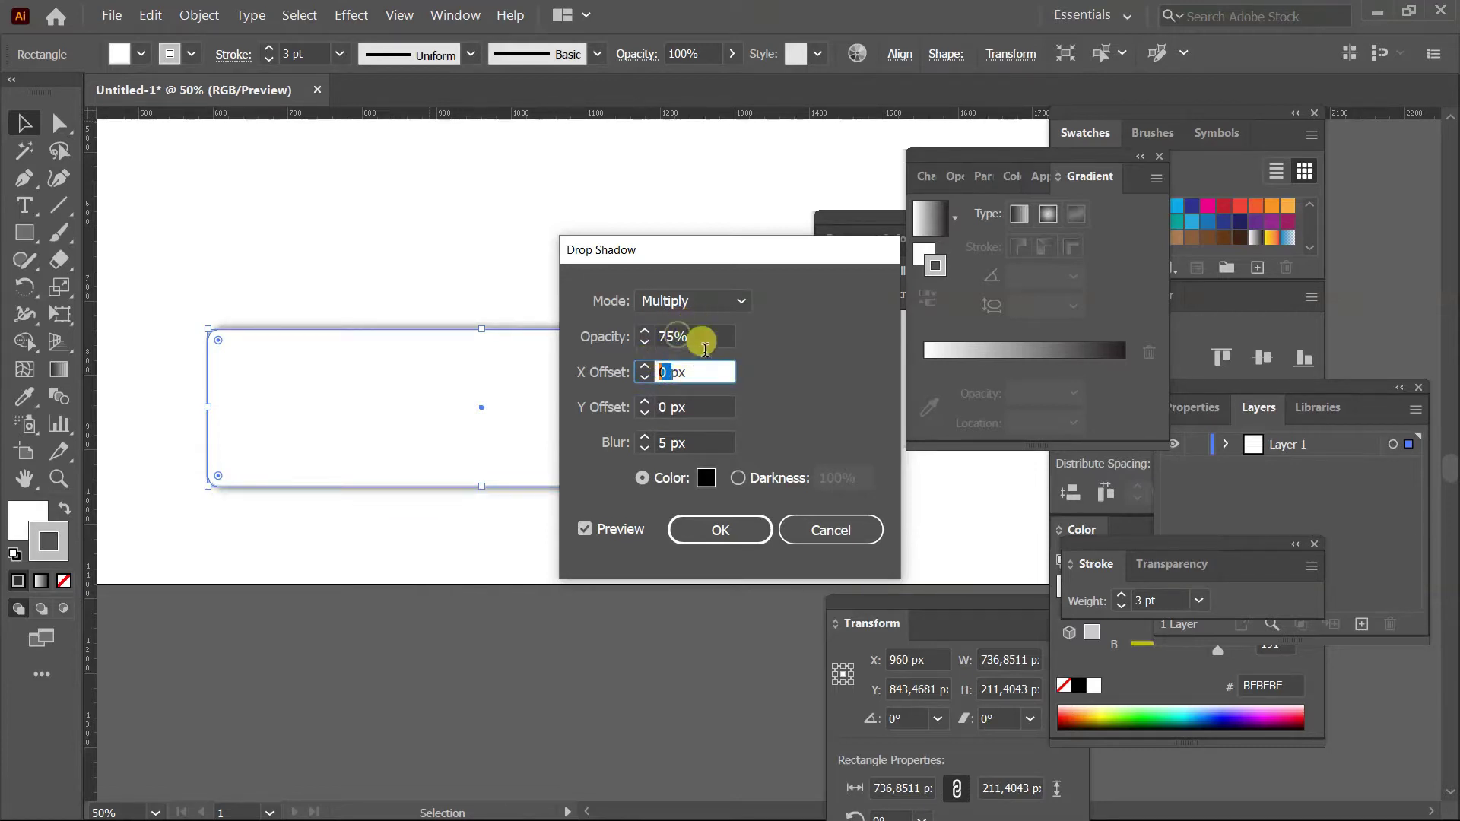
Set the drop shadow's opacity to 35% and apply the effect to the rounded rectangle.
{"action": "left_click", "coordinate": [684, 443]}
{"action": "left_click_drag", "start_coordinate": [665, 336], "coordinate": [628, 322]}
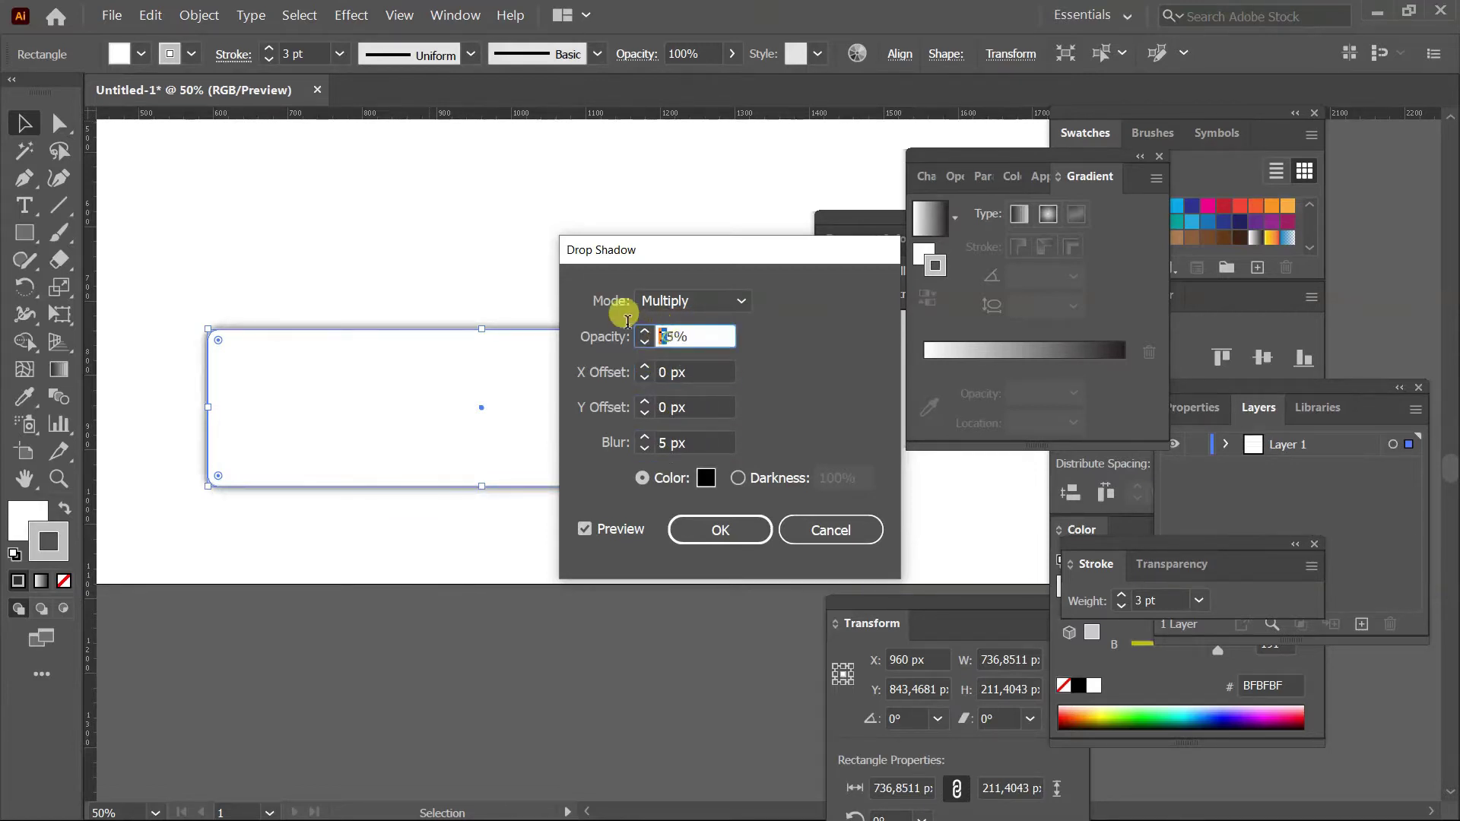
{"action": "type", "text": "3"}
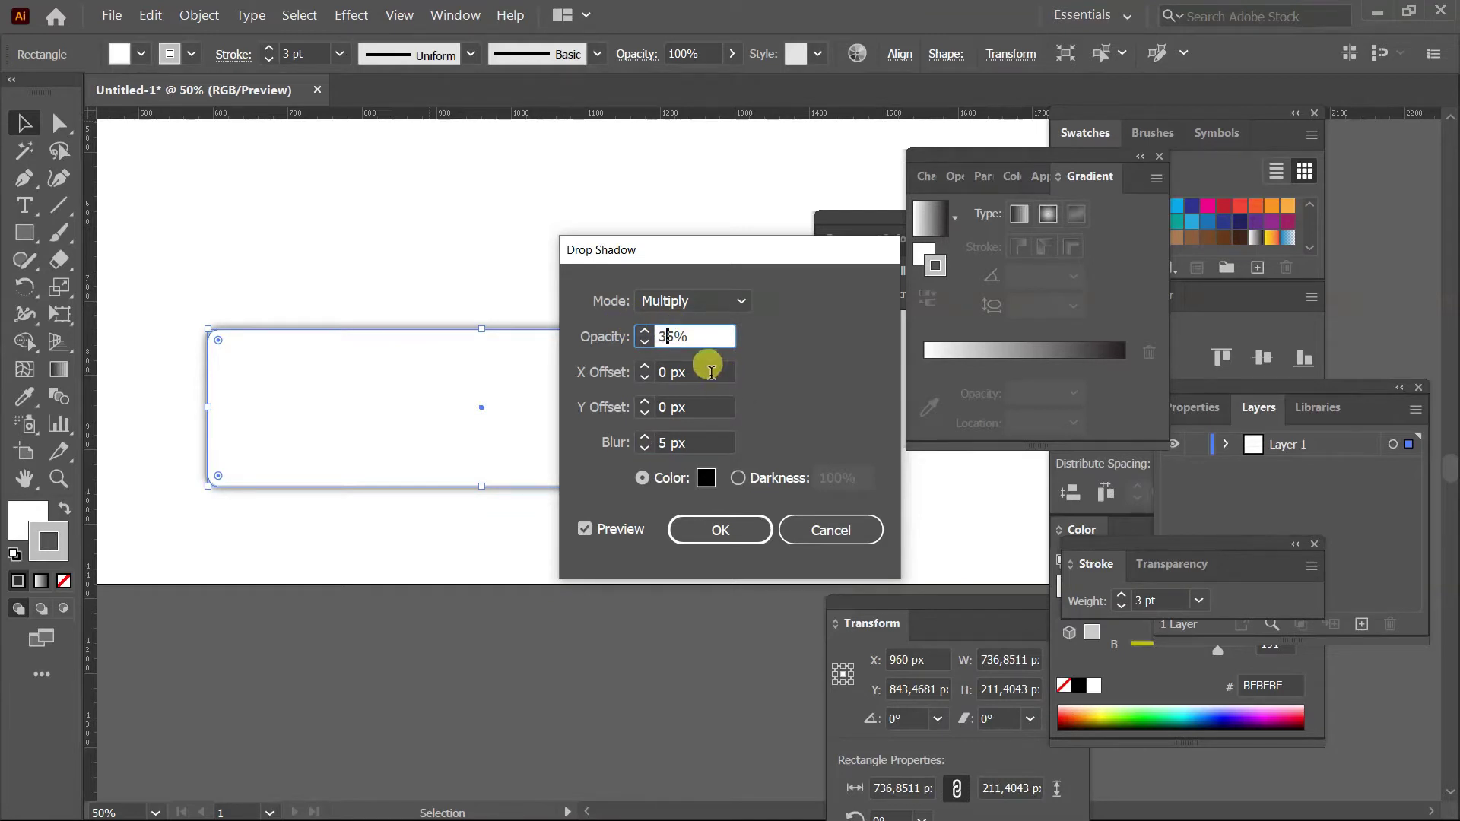
{"action": "key", "text": "Tab"}
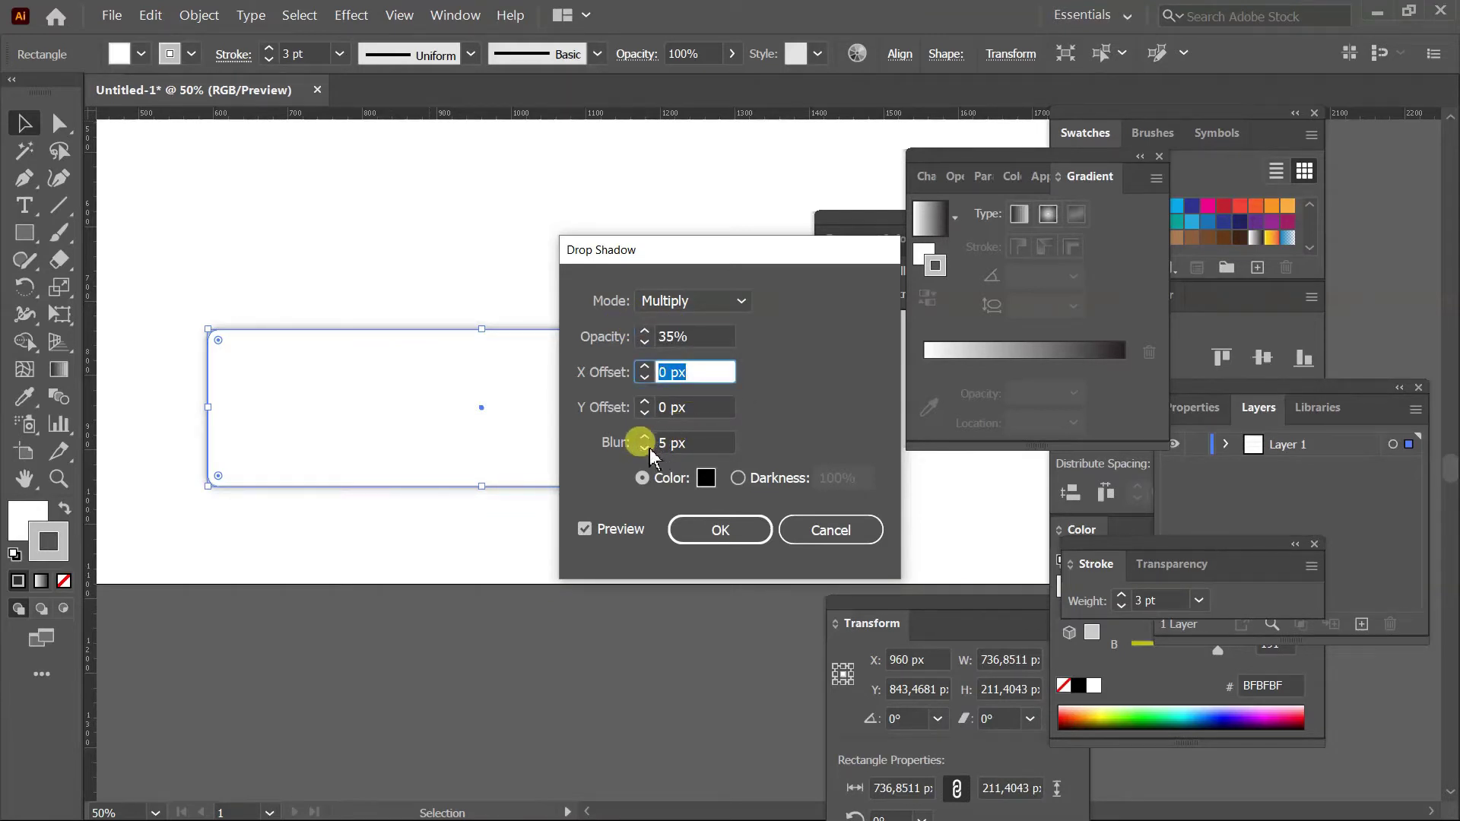
{"action": "left_click", "coordinate": [696, 529]}
{"action": "left_click", "coordinate": [530, 663]}
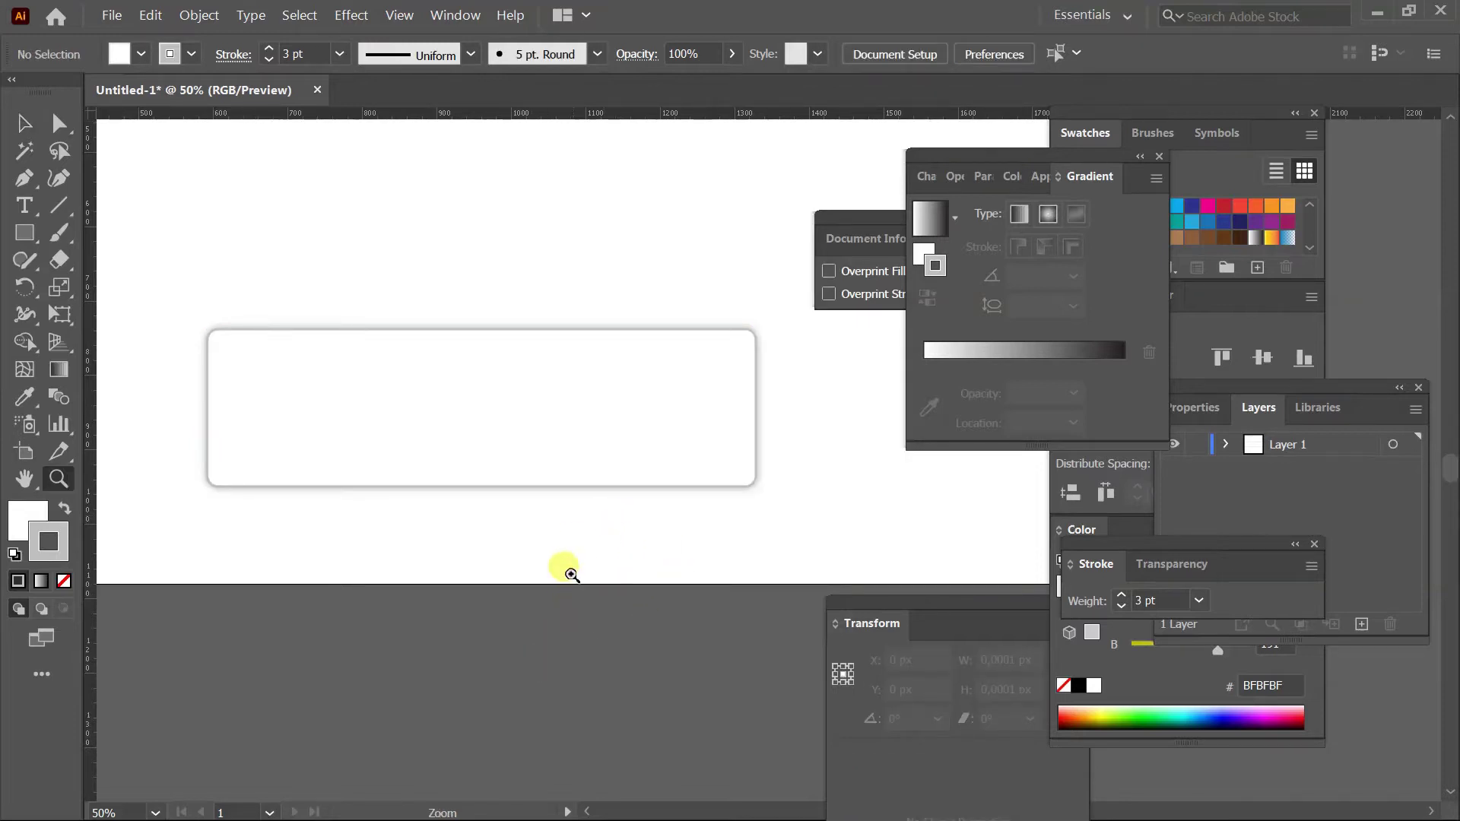
Draw a circle about 107 px in diameter inside the rounded rectangle near its left end, centered vertically.
{"action": "key", "text": "ctrl+minus"}
{"action": "left_click_drag", "start_coordinate": [756, 512], "coordinate": [619, 587]}
{"action": "key", "text": "z"}
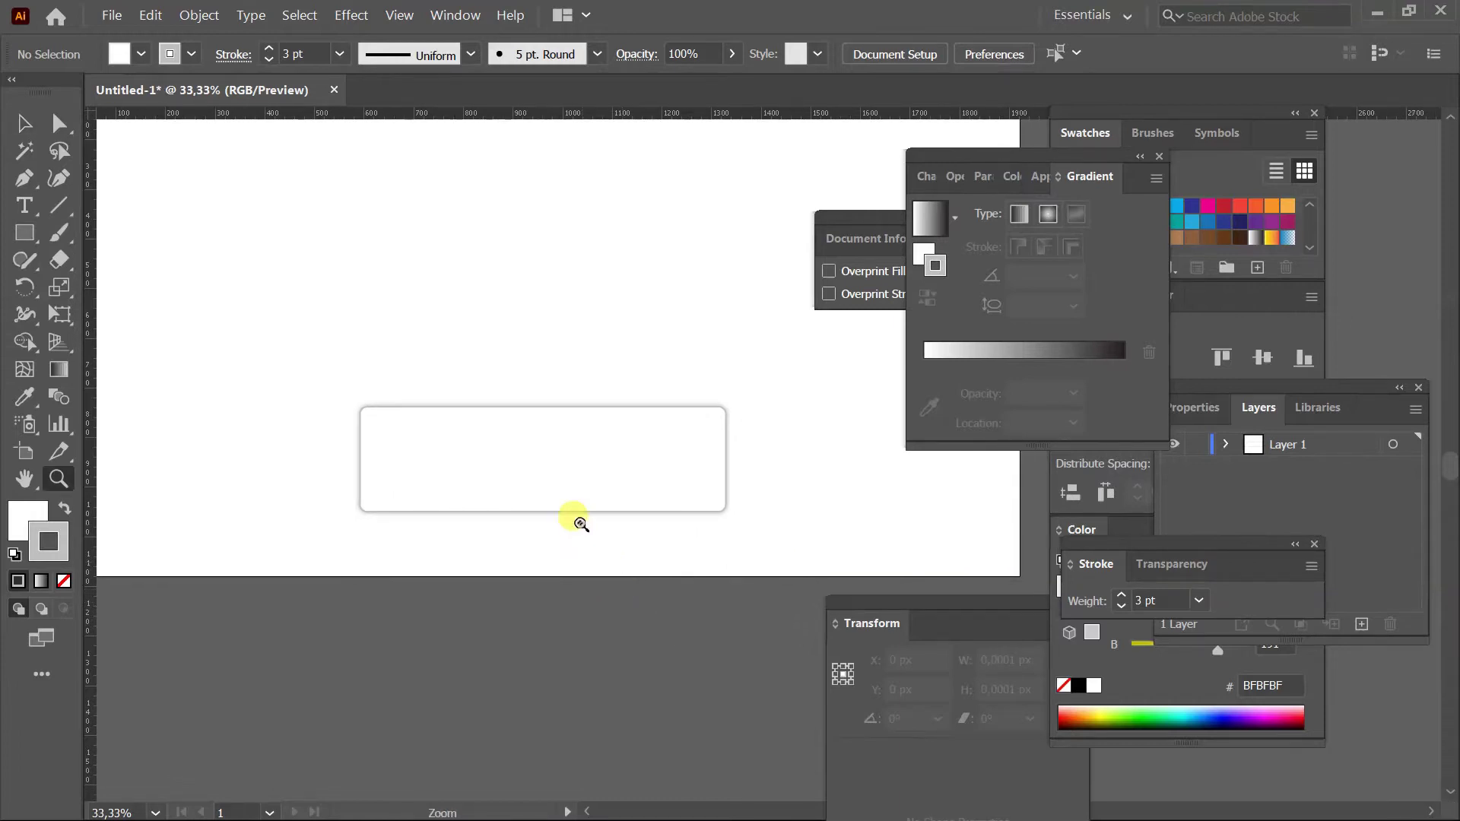
{"action": "left_click", "coordinate": [581, 524]}
{"action": "left_click_drag", "start_coordinate": [668, 515], "coordinate": [522, 577]}
{"action": "key", "text": "v"}
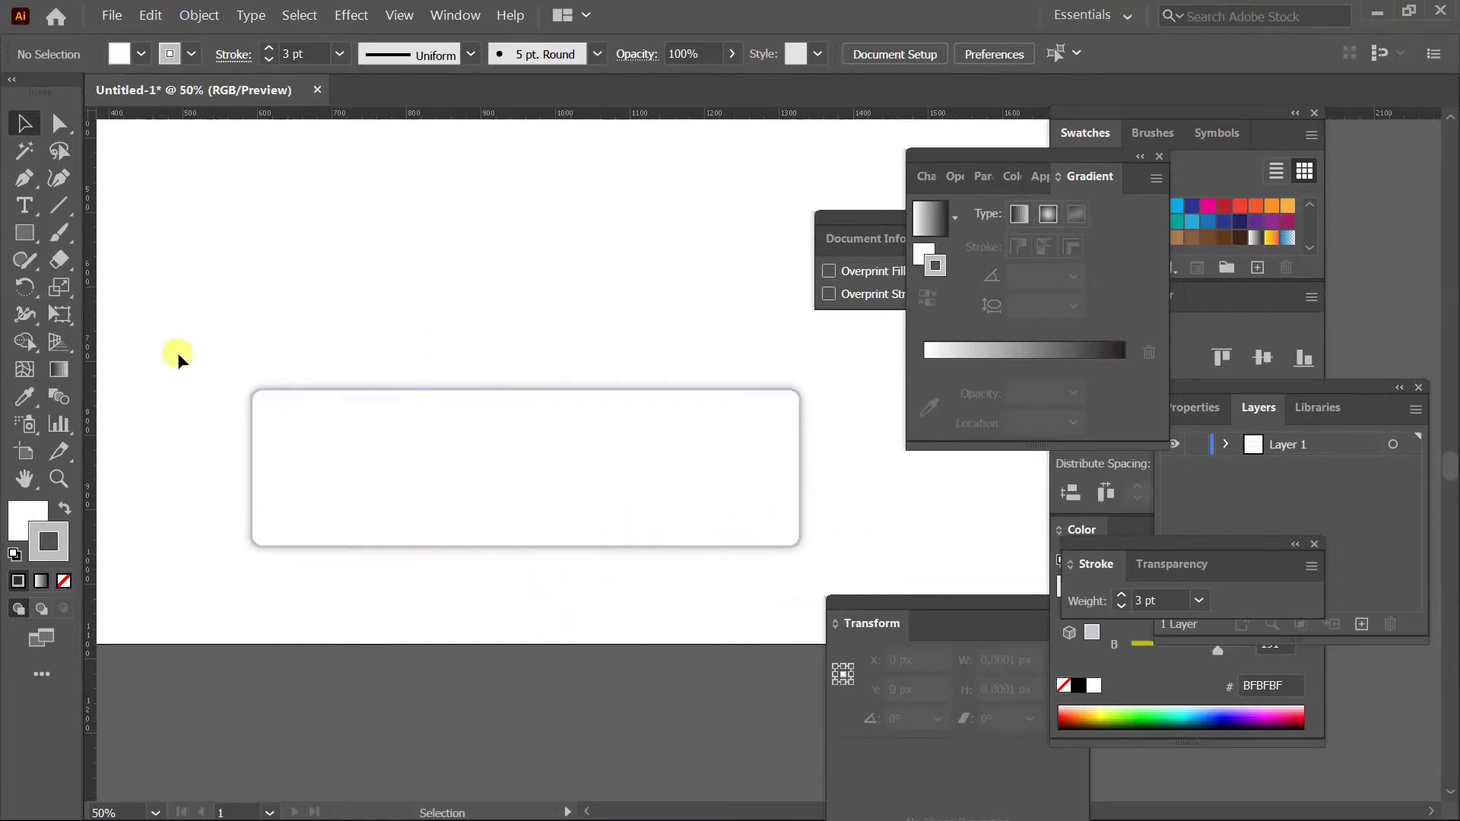
{"action": "left_click", "coordinate": [24, 232]}
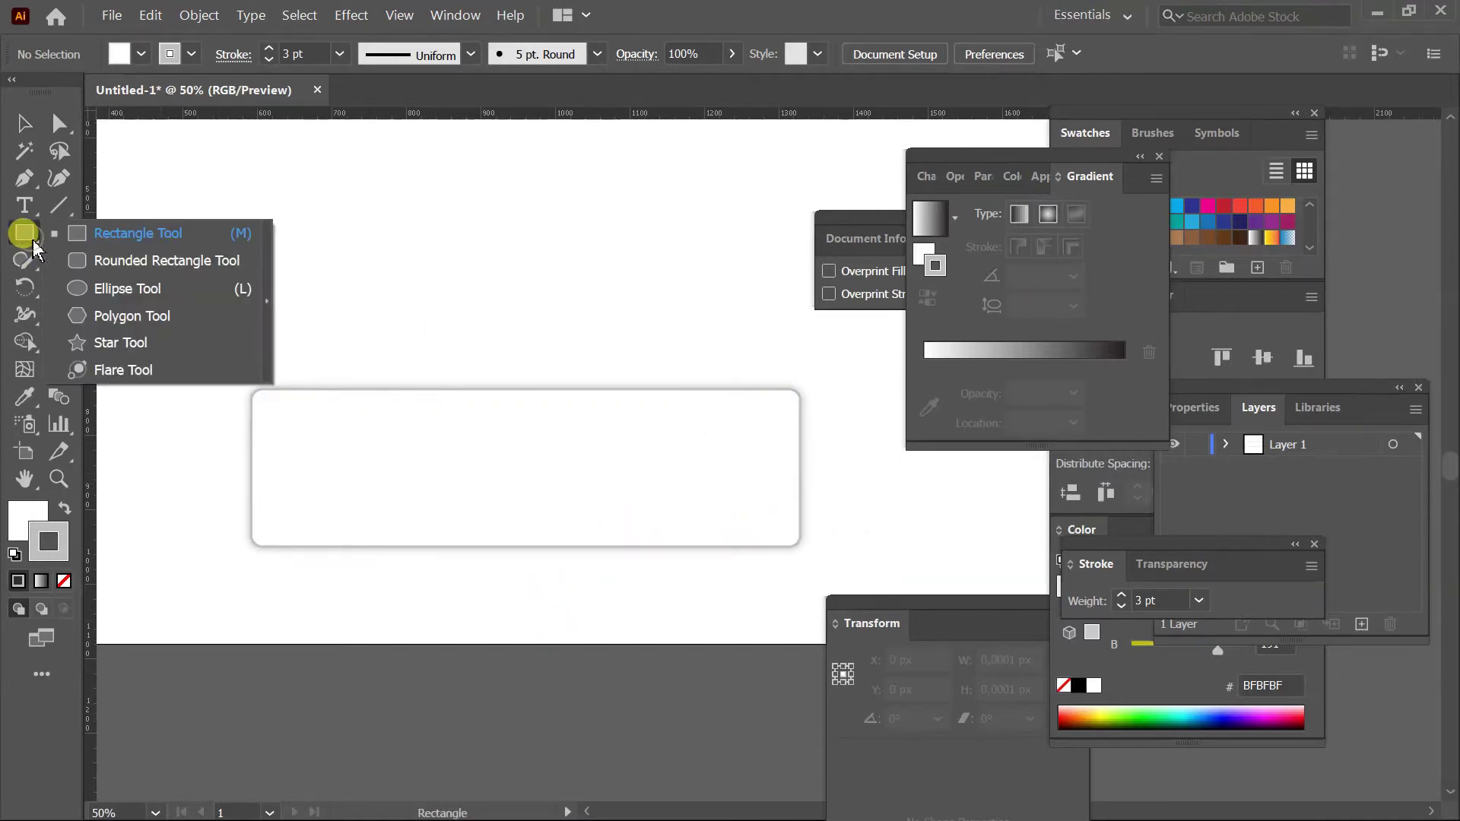
{"action": "left_click", "coordinate": [99, 289]}
{"action": "left_click_drag", "start_coordinate": [319, 467], "coordinate": [347, 508]}
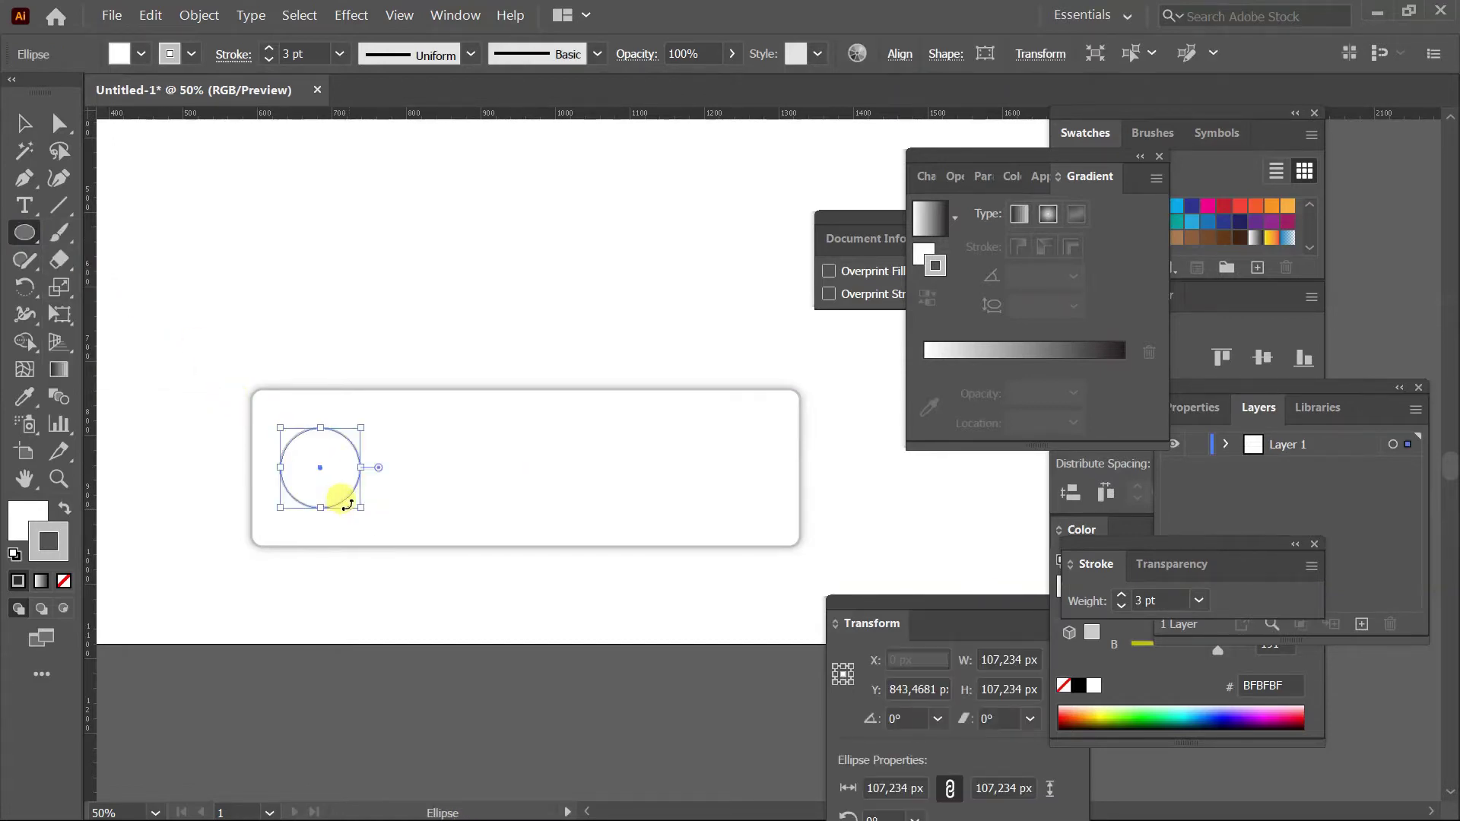
{"action": "key", "text": "v"}
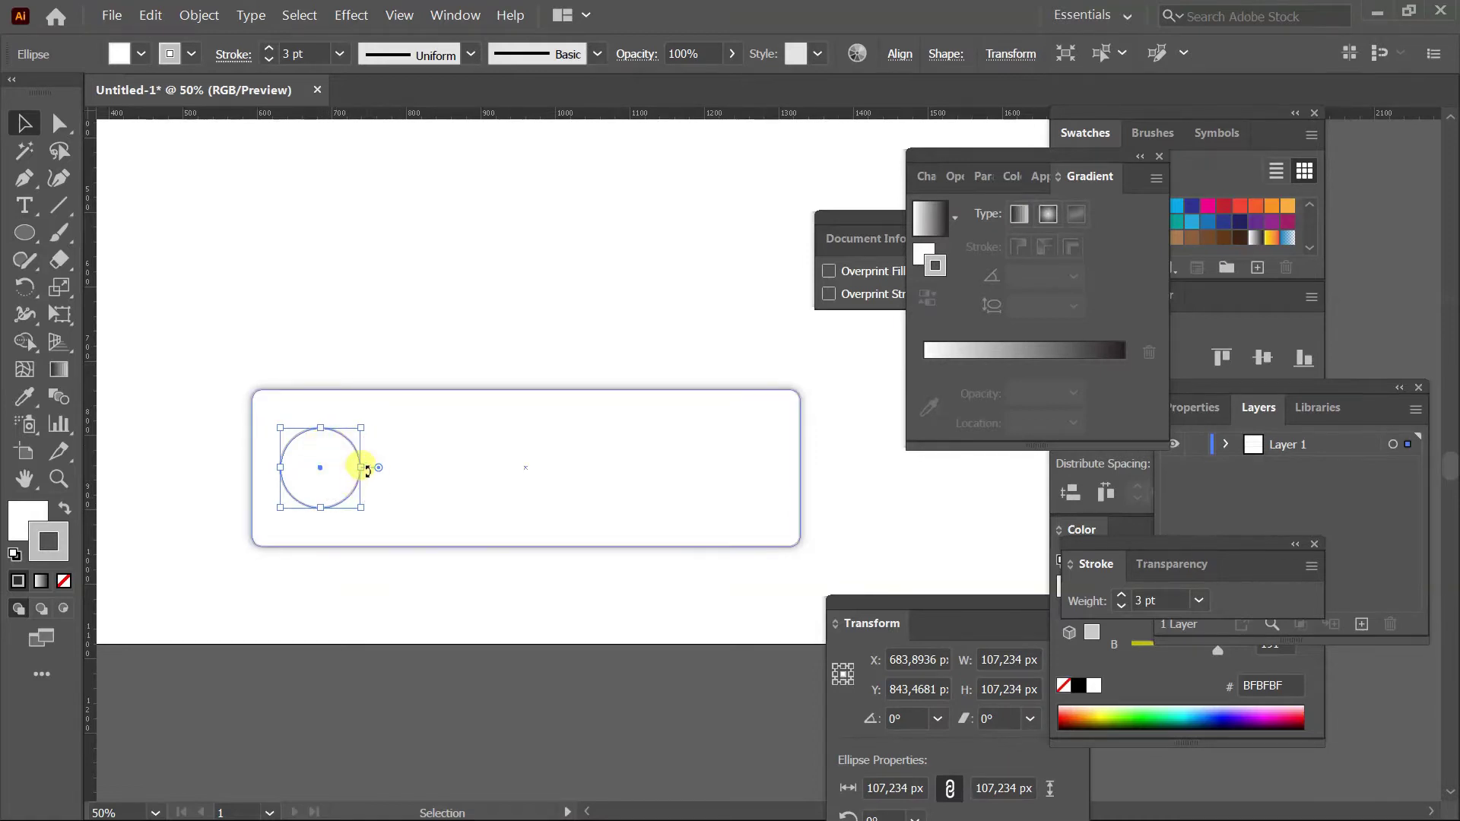
{"action": "left_click", "coordinate": [385, 636]}
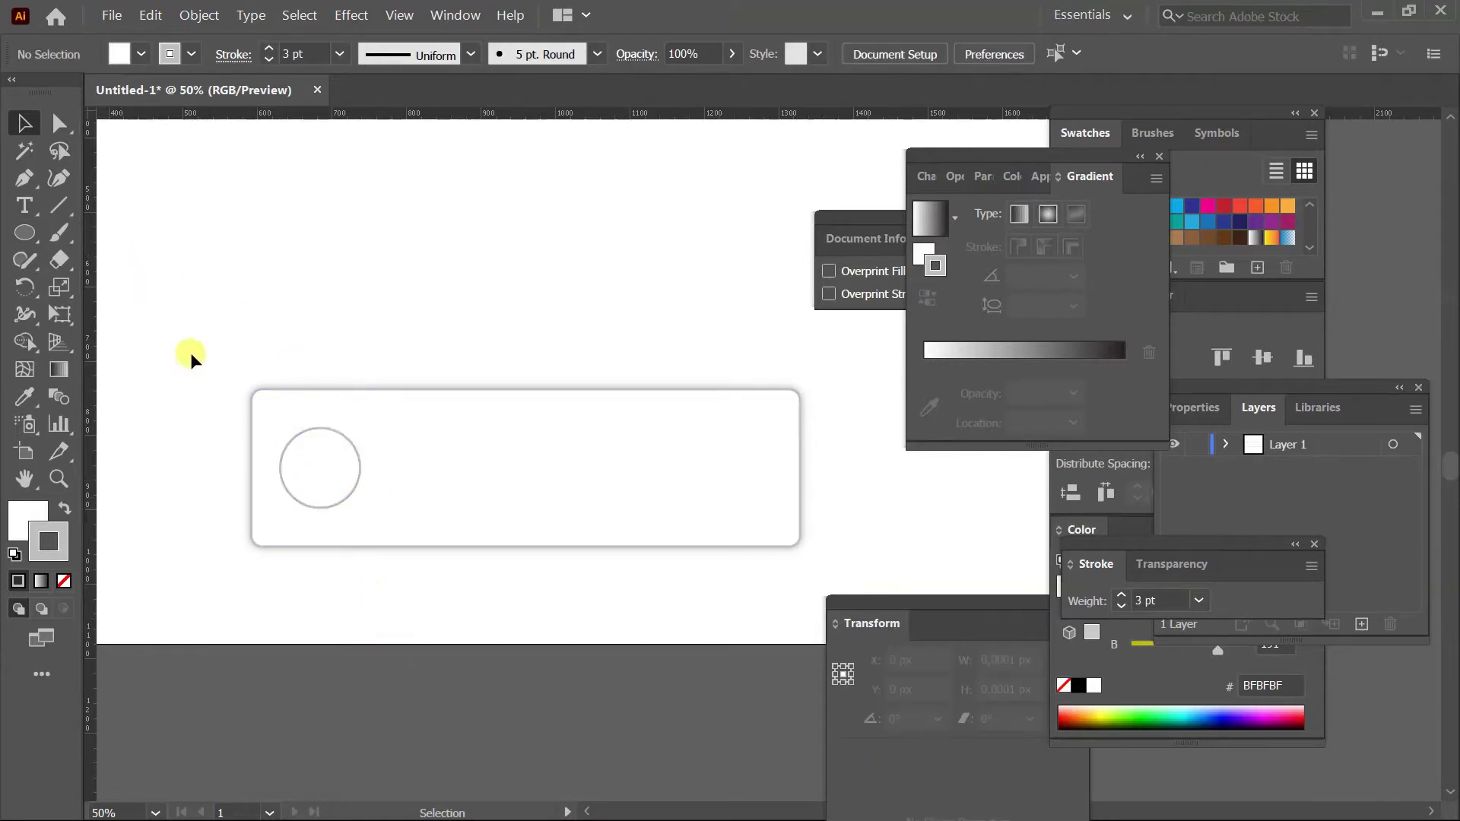
Add the person's name as text beside the circle and enlarge it to about 188 px wide.
{"action": "left_click", "coordinate": [36, 206]}
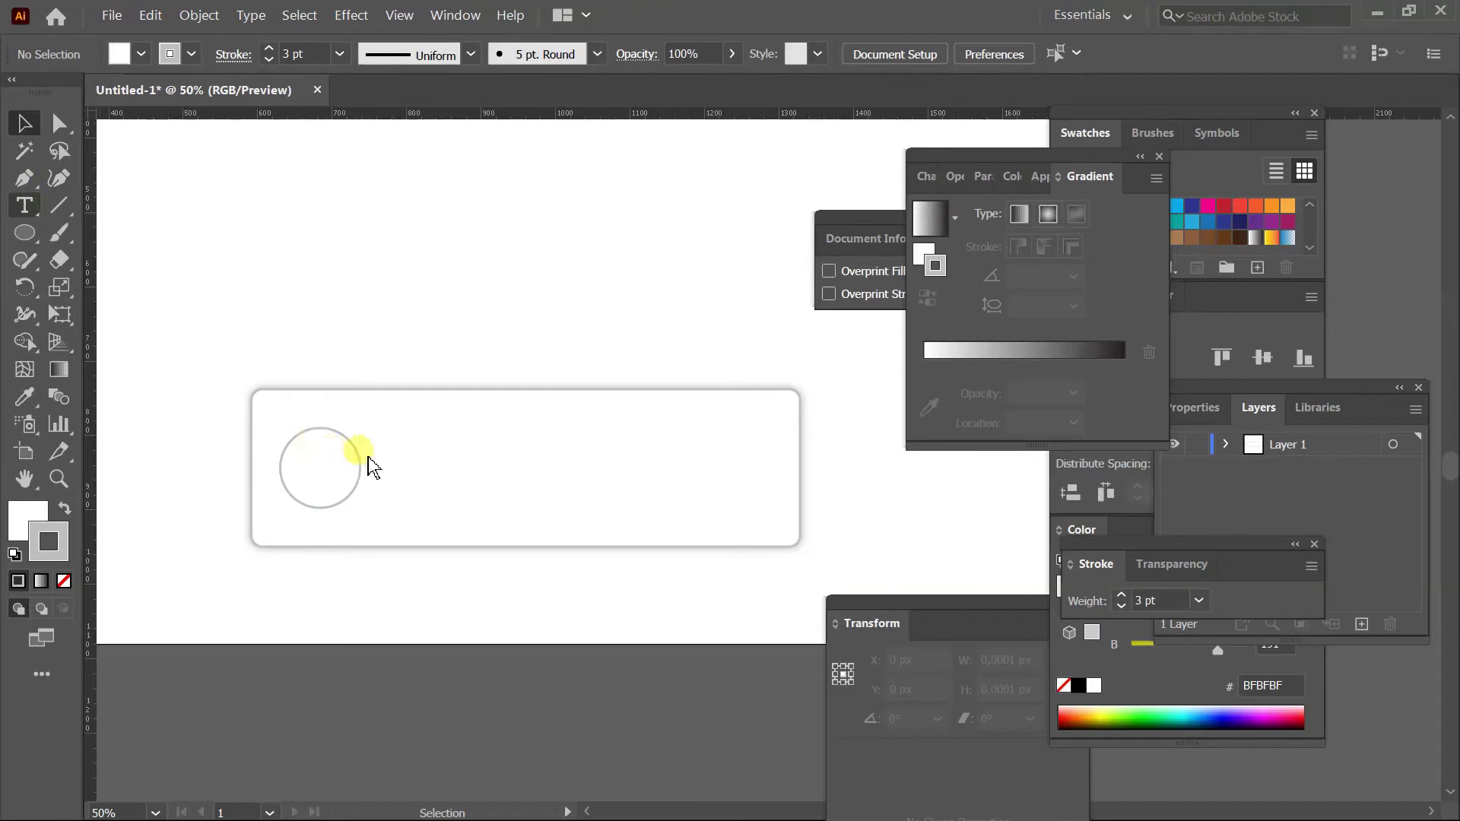
{"action": "left_click", "coordinate": [391, 449]}
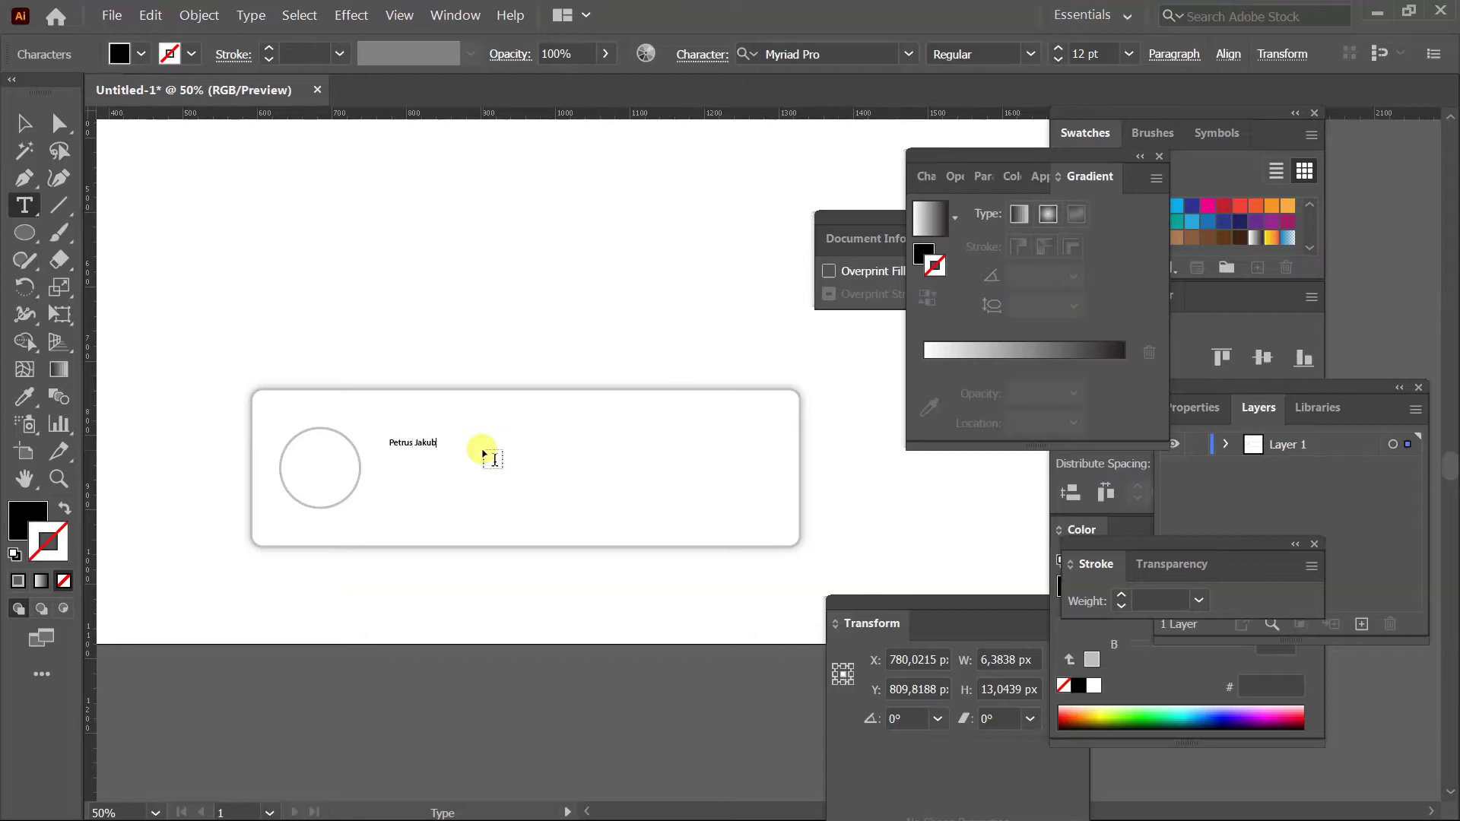
{"action": "left_click", "coordinate": [23, 123]}
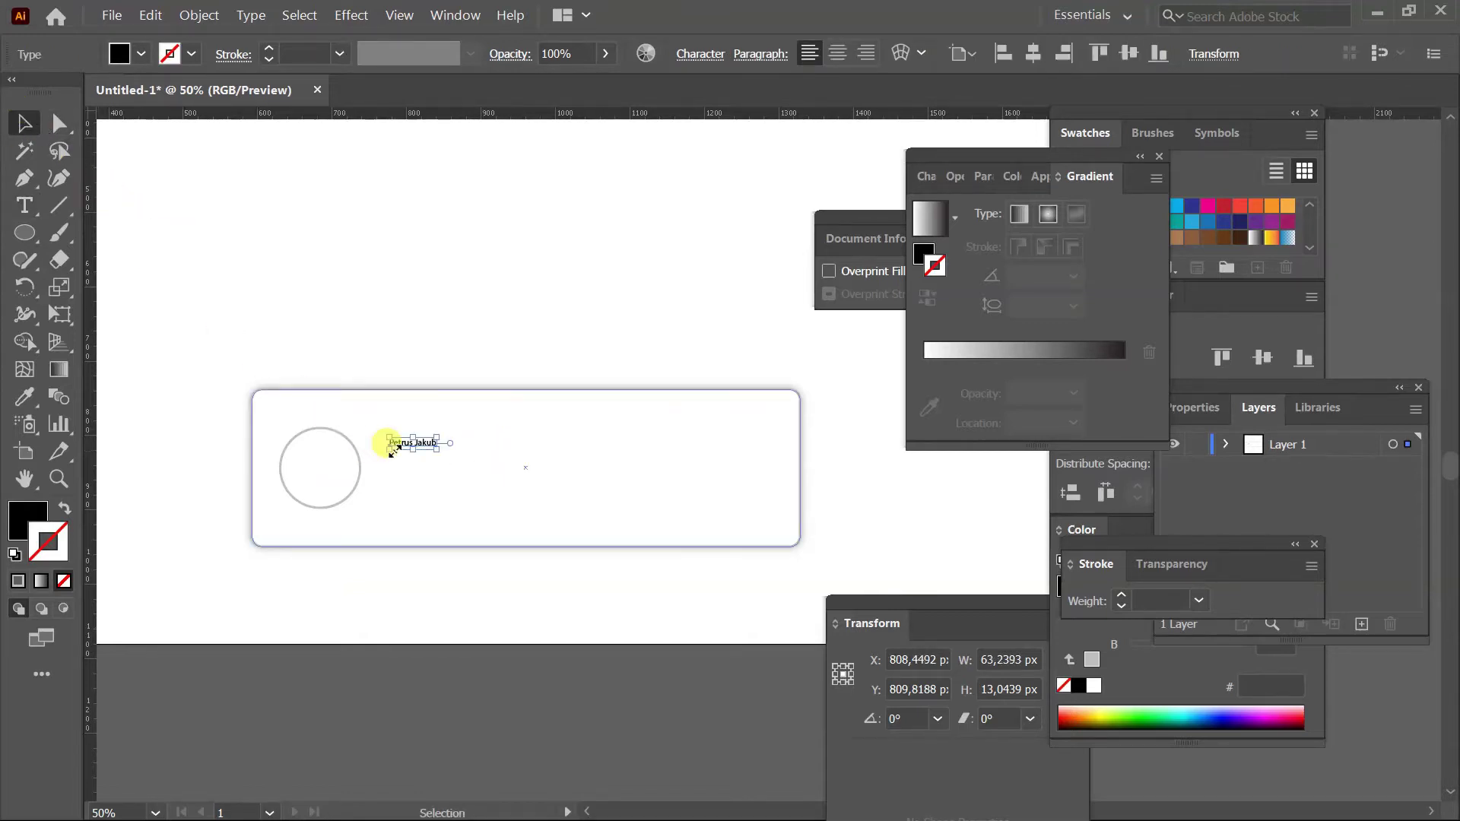
{"action": "left_click_drag", "start_coordinate": [439, 450], "coordinate": [529, 500]}
{"action": "left_click_drag", "start_coordinate": [466, 452], "coordinate": [460, 454]}
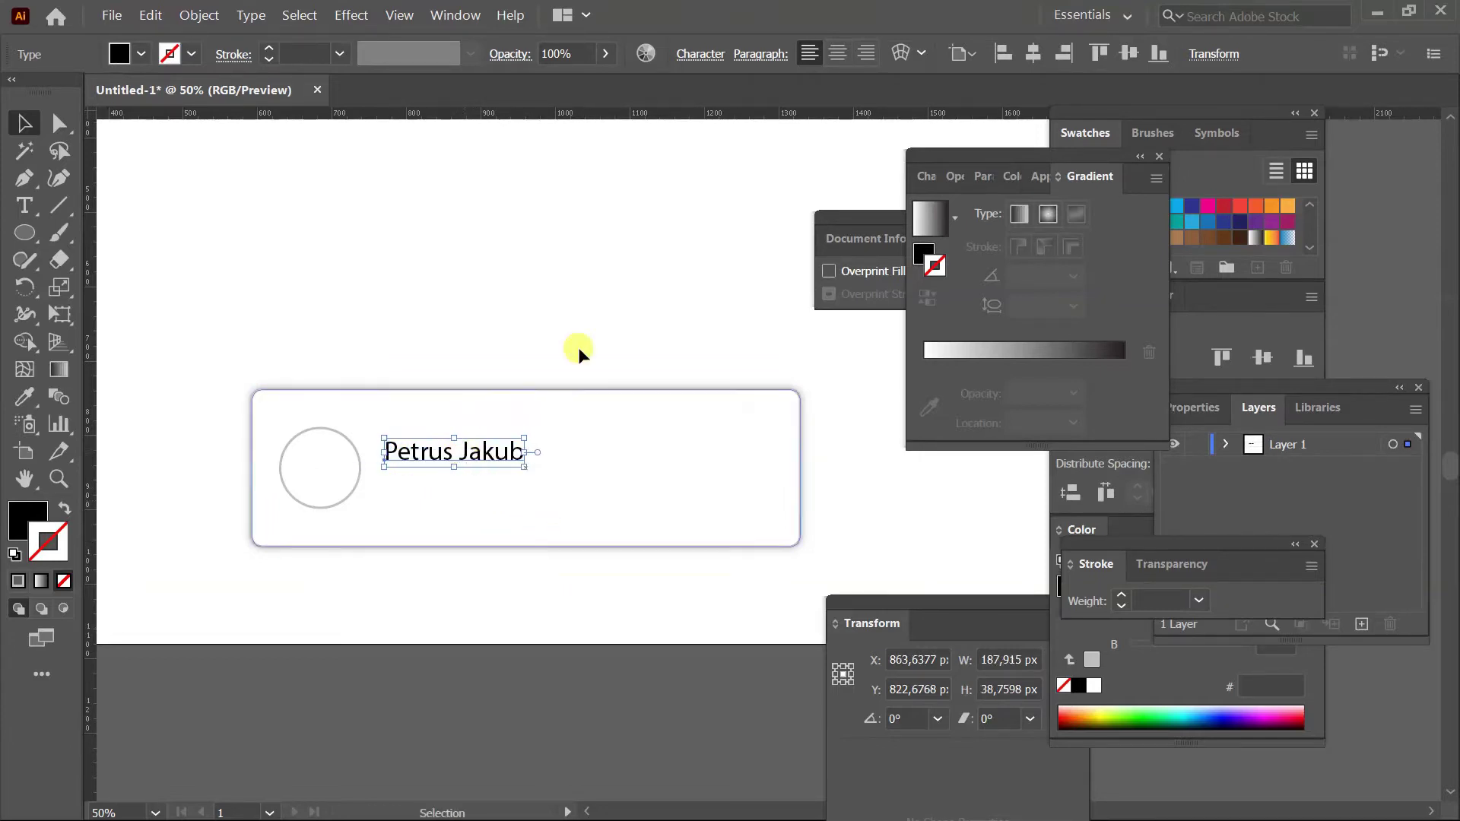
Change the name text's font to Rubik Regular.
{"action": "left_click", "coordinate": [935, 183]}
{"action": "left_click", "coordinate": [989, 206]}
{"action": "type", "text": "rubik"}
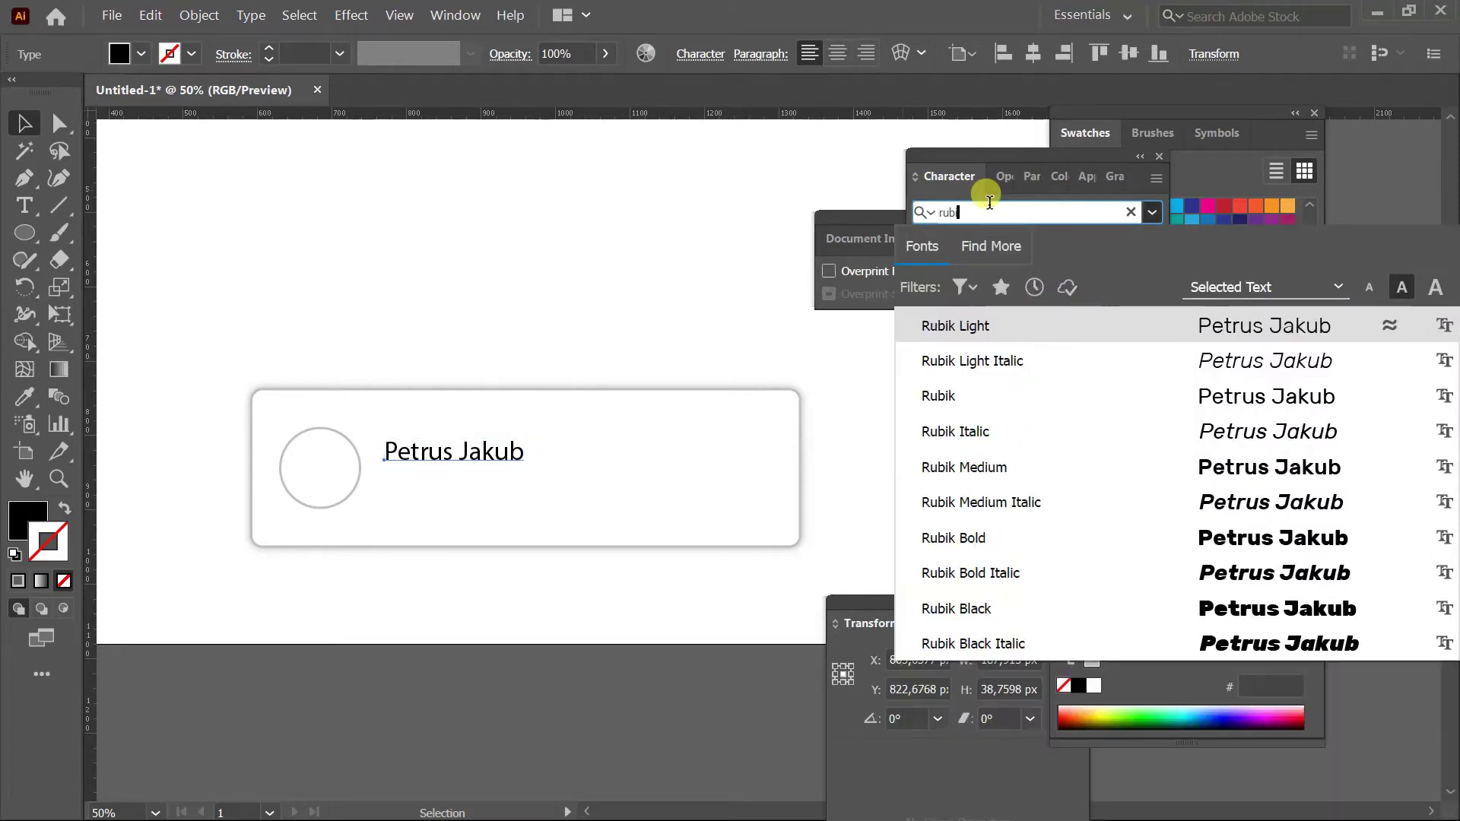
{"action": "left_click", "coordinate": [1060, 399]}
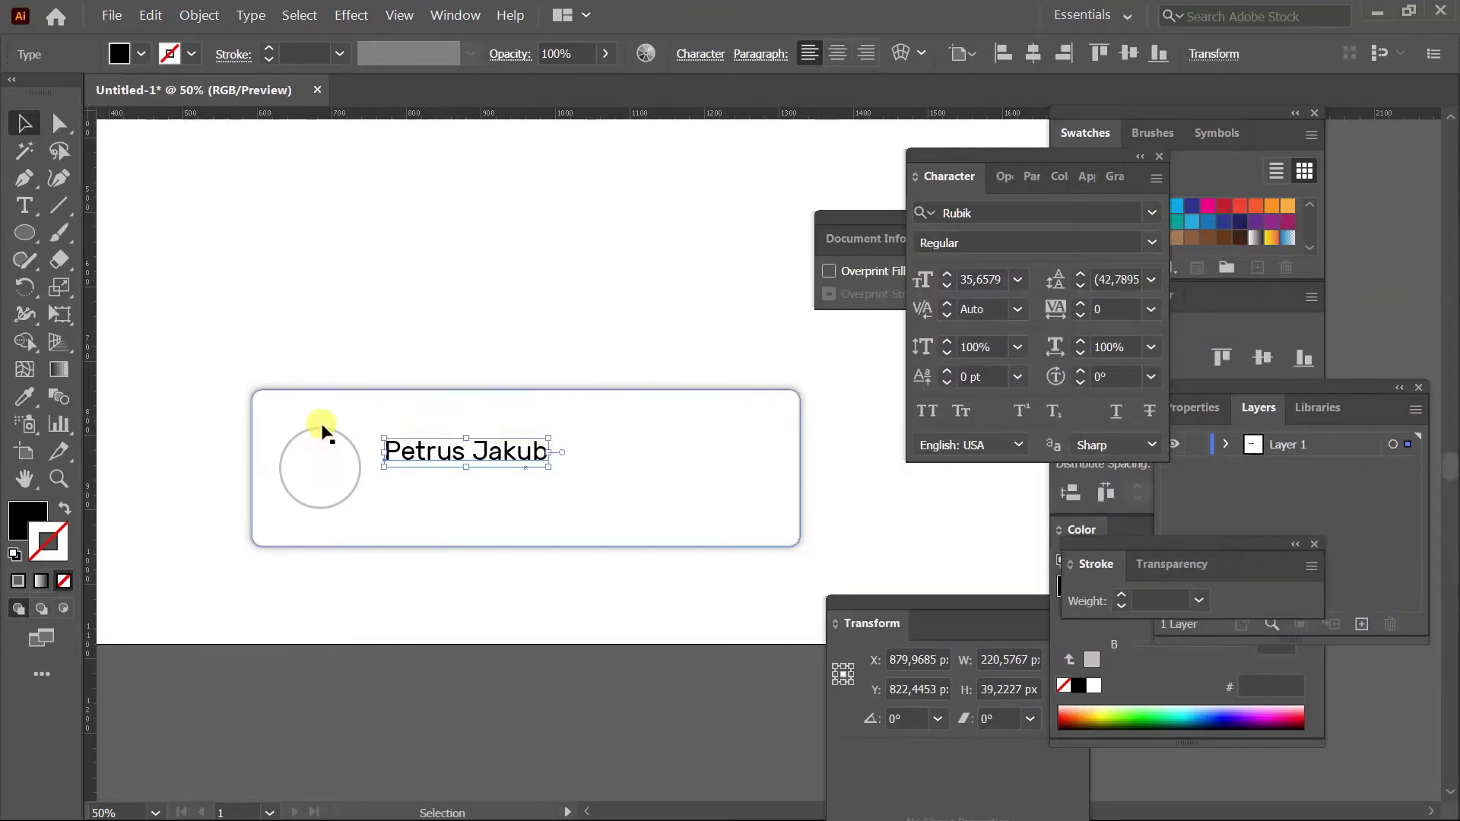
Change the name text's fill color to dark gray 4C4C4C.
{"action": "double_click", "coordinate": [26, 516]}
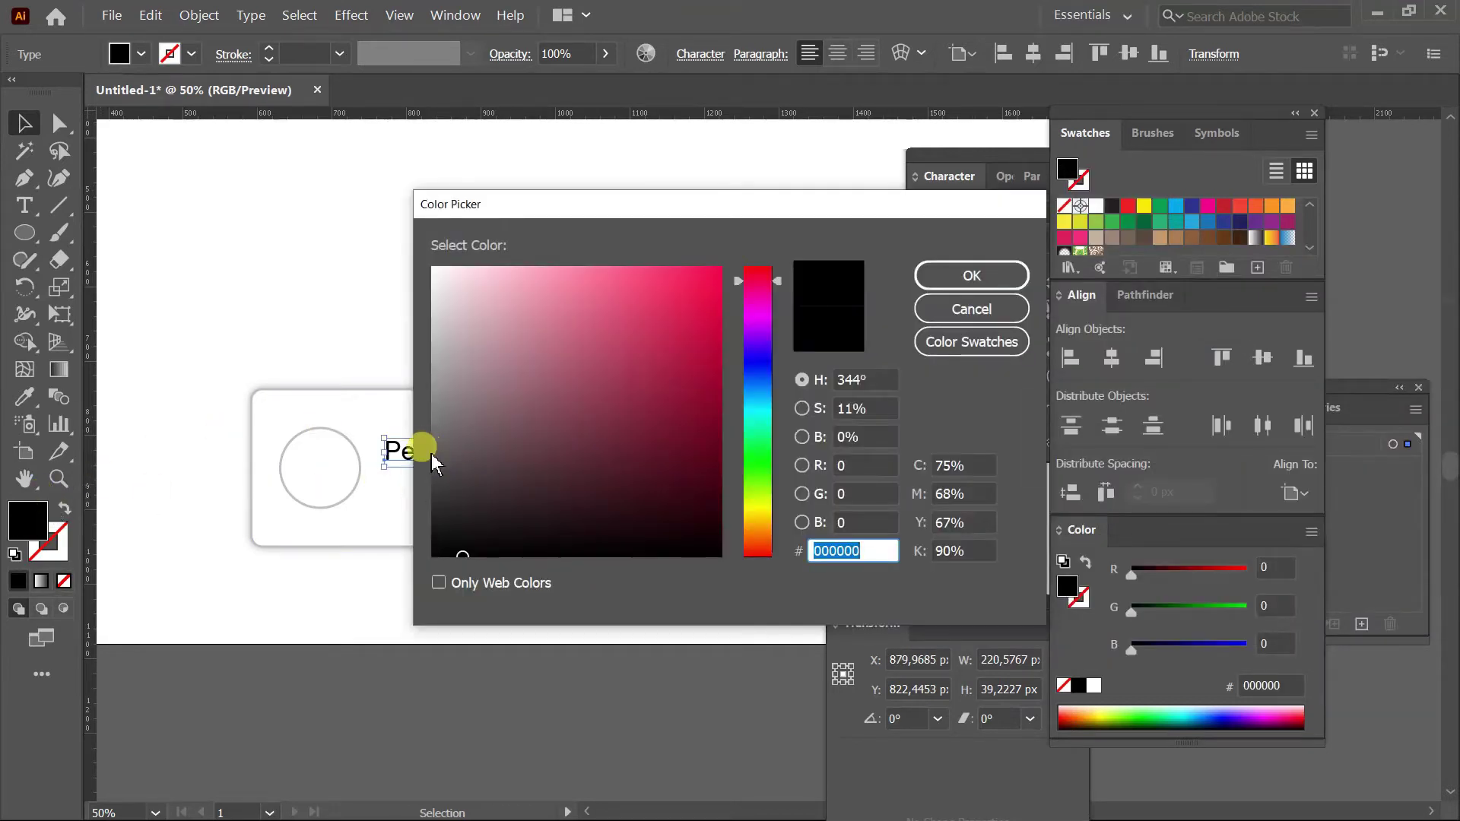
{"action": "left_click_drag", "start_coordinate": [432, 449], "coordinate": [417, 468]}
{"action": "left_click", "coordinate": [968, 290]}
{"action": "left_click", "coordinate": [554, 687]}
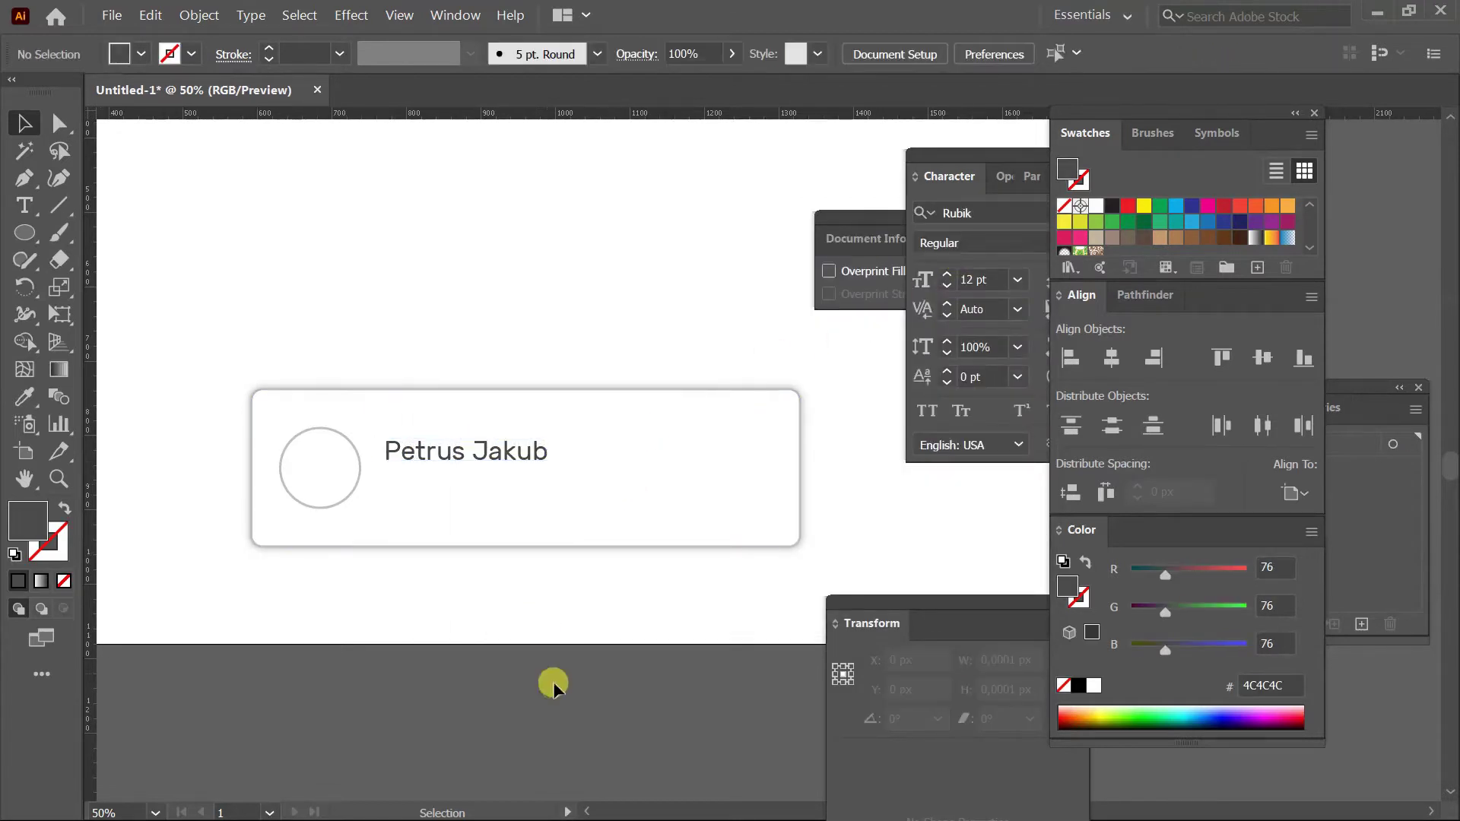
Duplicate the name text directly below the original and replace the copy's wording with "Hidup Bisa Diatur".
{"action": "left_click_drag", "start_coordinate": [493, 463], "coordinate": [490, 489]}
{"action": "double_click", "coordinate": [506, 479]}
{"action": "key", "text": "ctrl+a"}
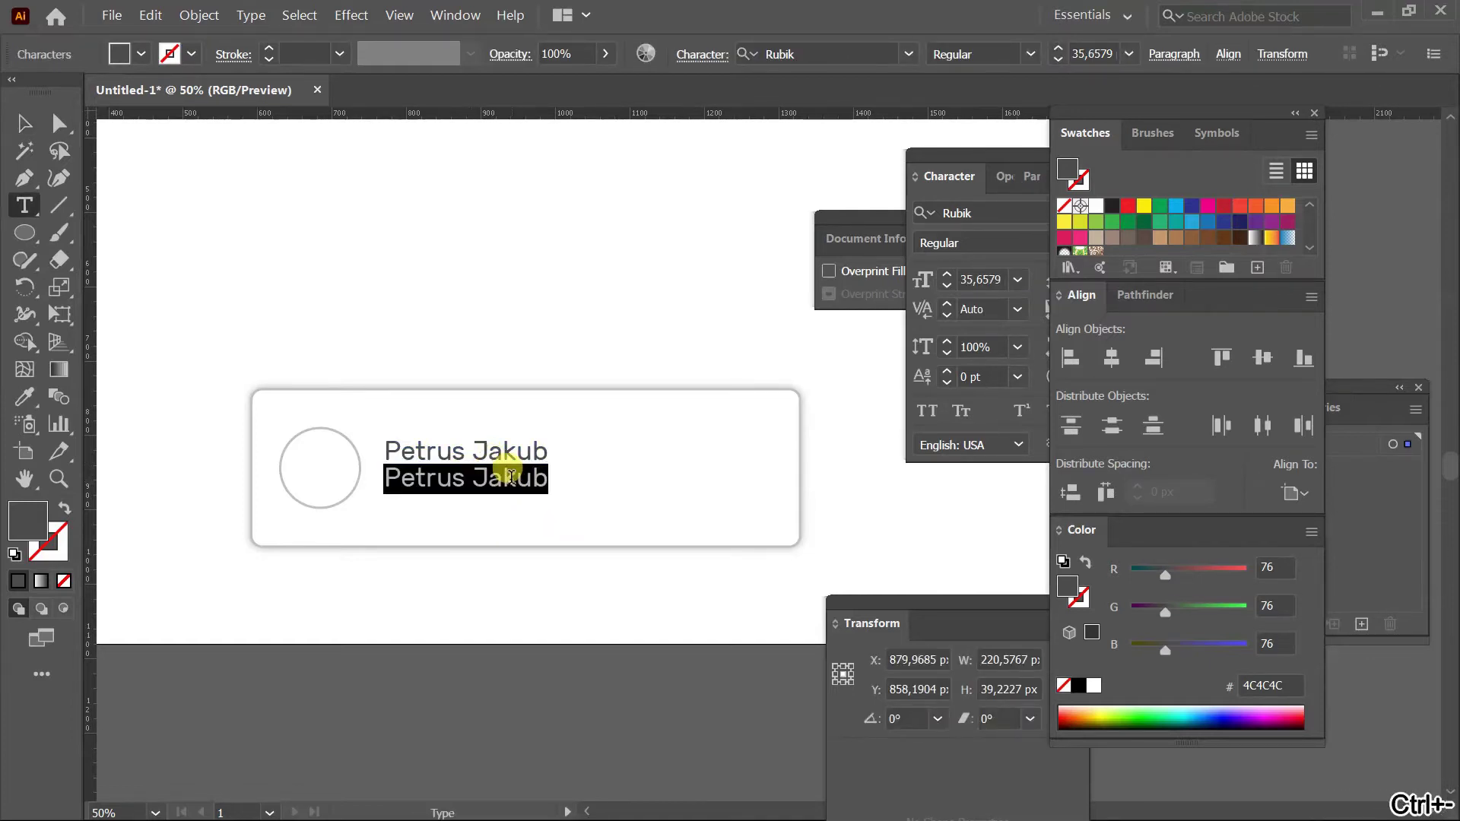
{"action": "type", "text": "Hi"}
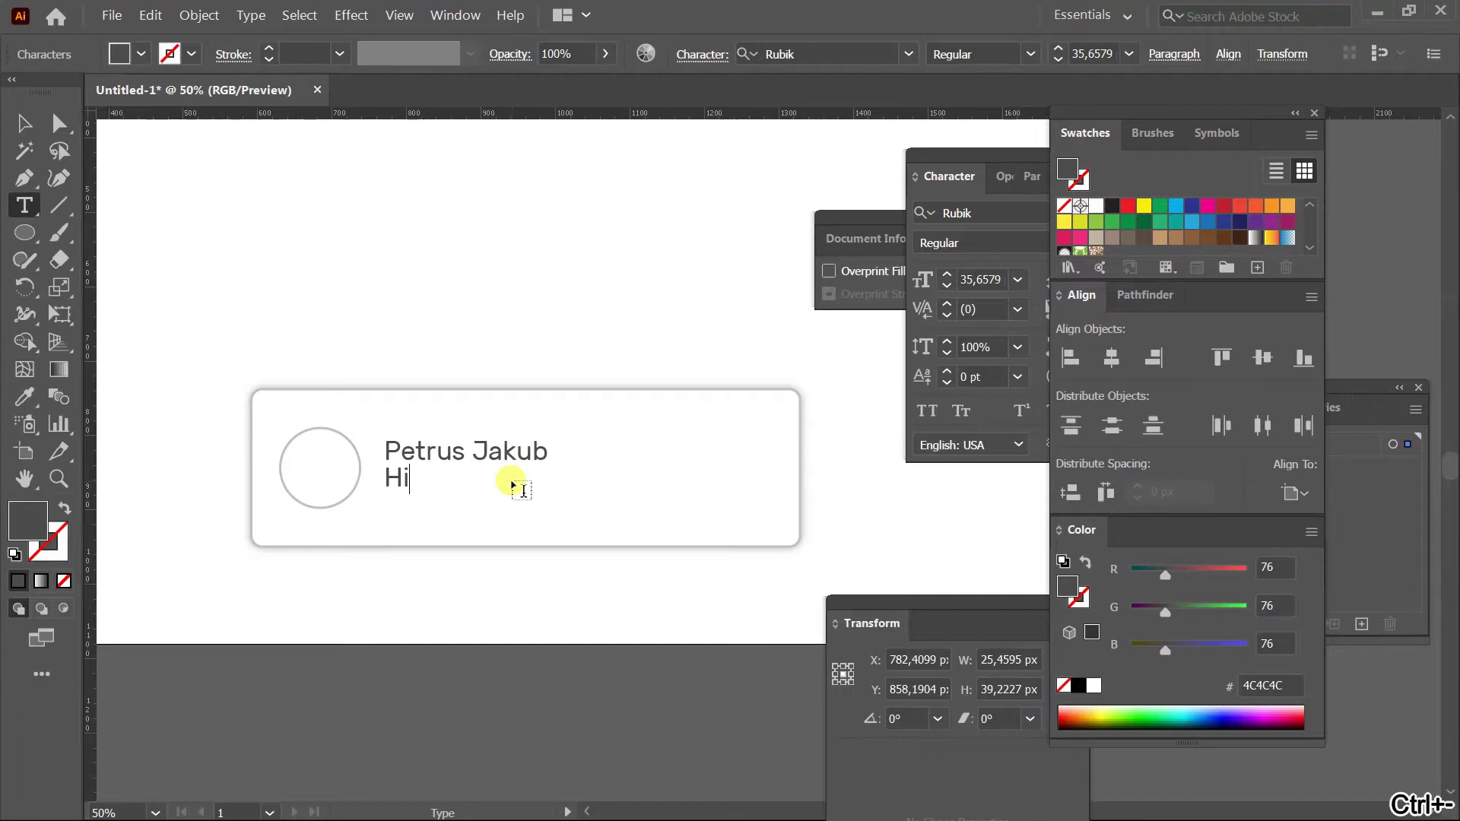
{"action": "type", "text": "dup Bisa Diatur"}
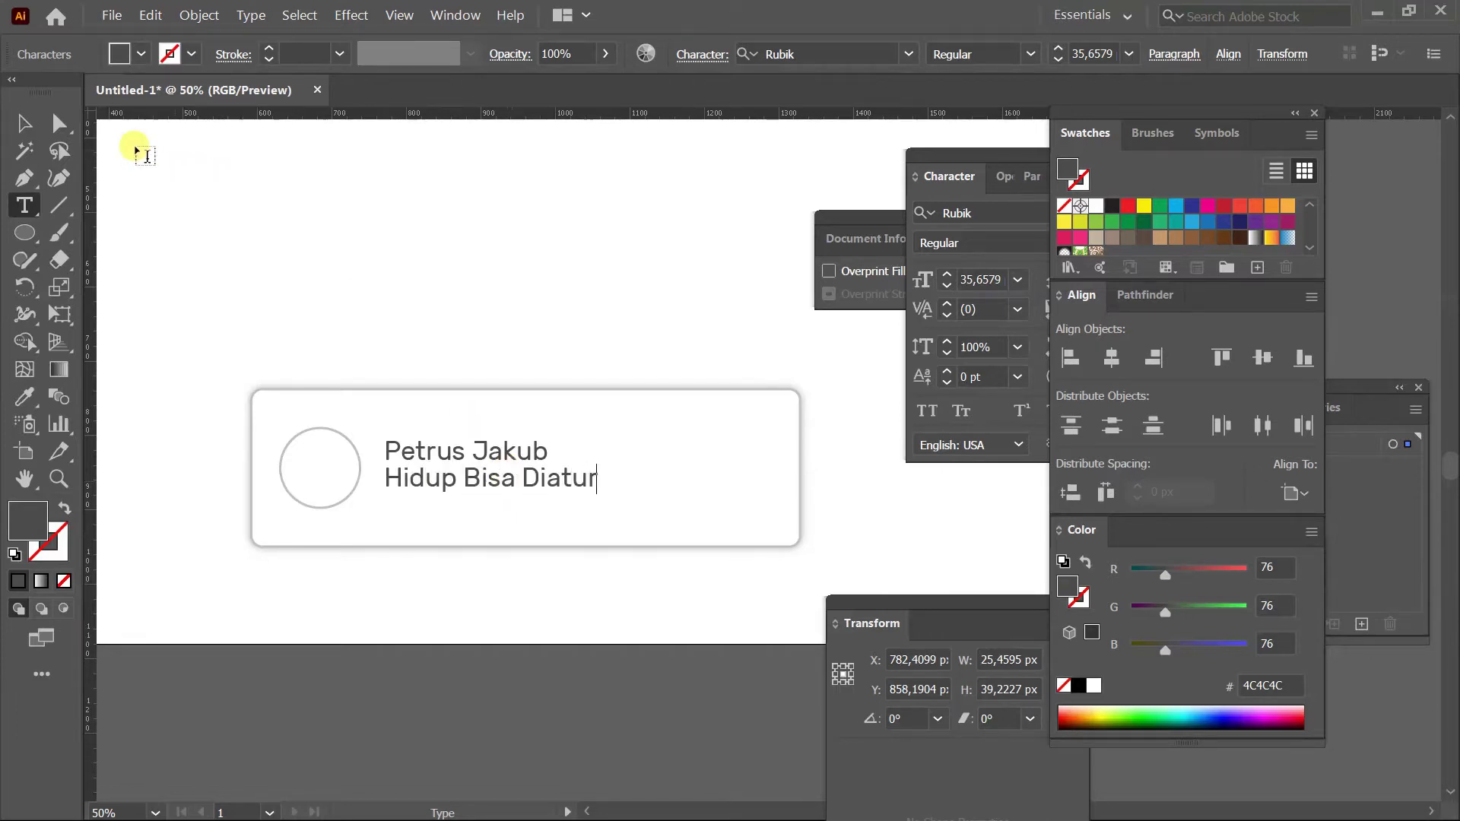
Scale the "Hidup Bisa Diatur" line down to about 172 px wide and bring the name closer above it.
{"action": "left_click", "coordinate": [24, 122]}
{"action": "left_click_drag", "start_coordinate": [598, 462], "coordinate": [551, 472]}
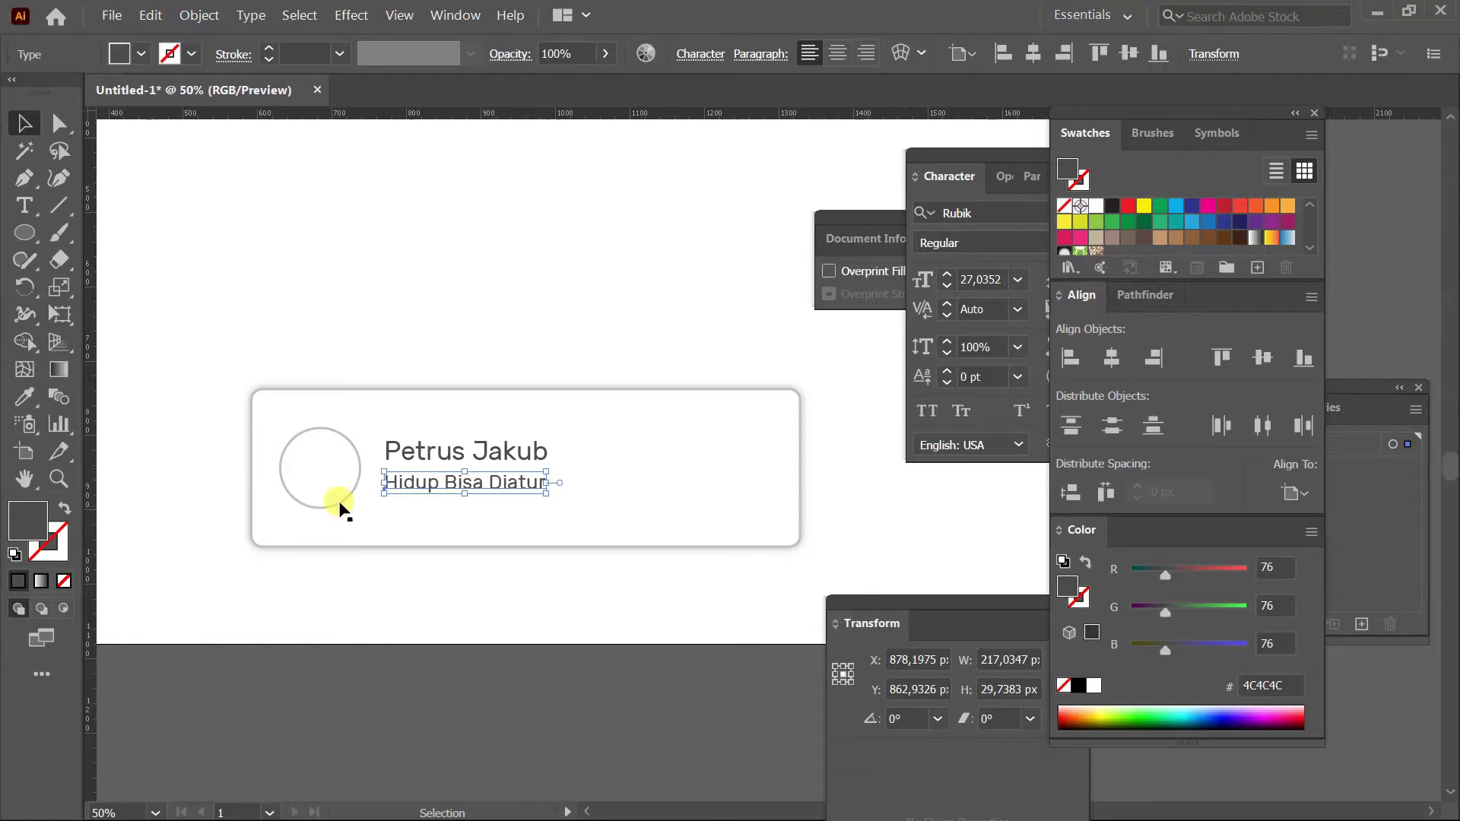
{"action": "left_click", "coordinate": [559, 640]}
{"action": "scroll", "coordinate": [560, 638], "scroll_direction": "up", "scroll_amount": 2}
{"action": "scroll", "coordinate": [560, 637], "scroll_direction": "right", "scroll_amount": 3}
{"action": "double_click", "coordinate": [343, 576]}
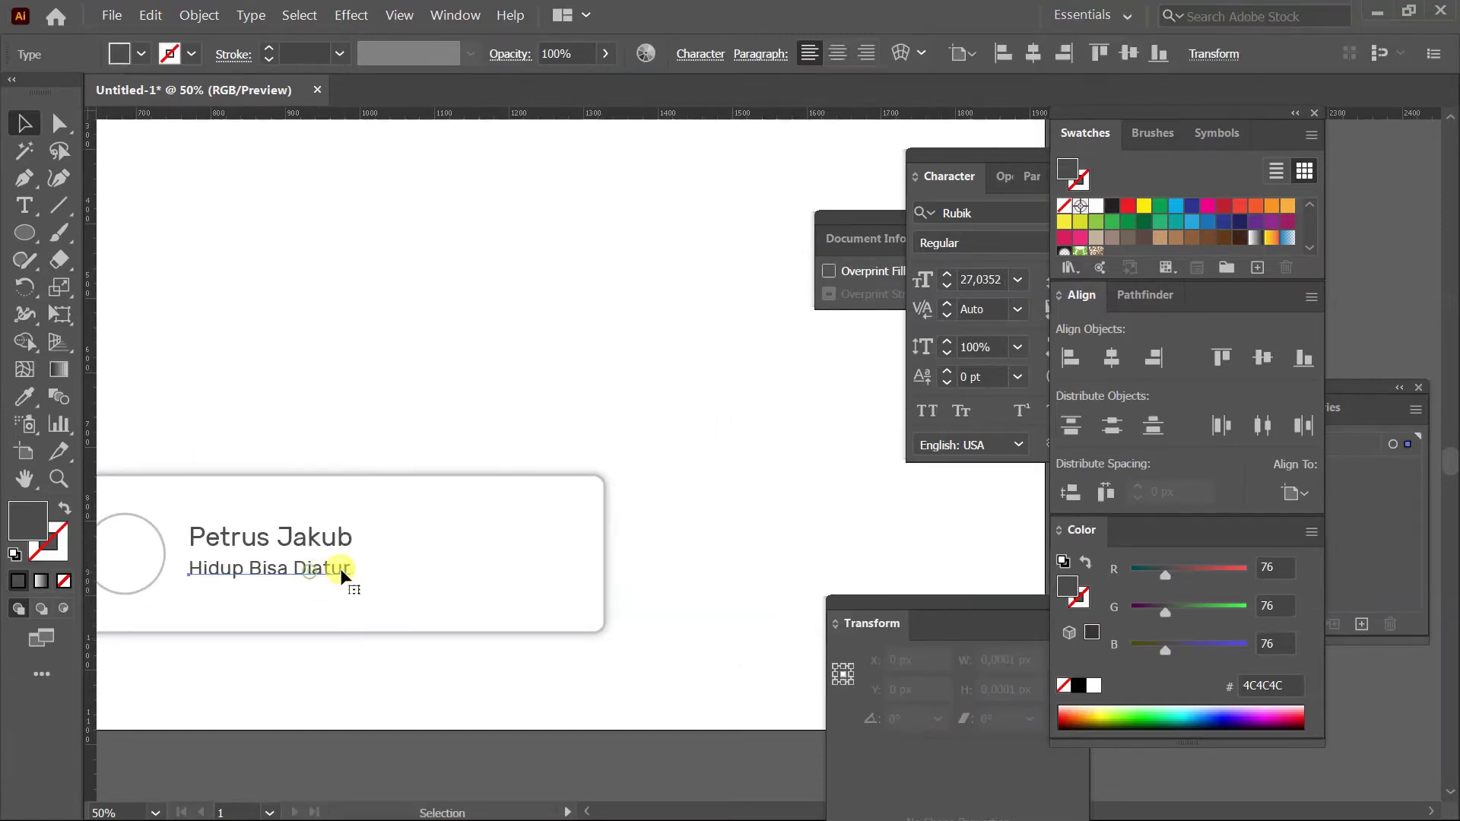
{"action": "left_click", "coordinate": [342, 576]}
{"action": "left_click_drag", "start_coordinate": [339, 555], "coordinate": [244, 564]}
{"action": "left_click", "coordinate": [335, 646]}
{"action": "left_click_drag", "start_coordinate": [335, 646], "coordinate": [479, 639]}
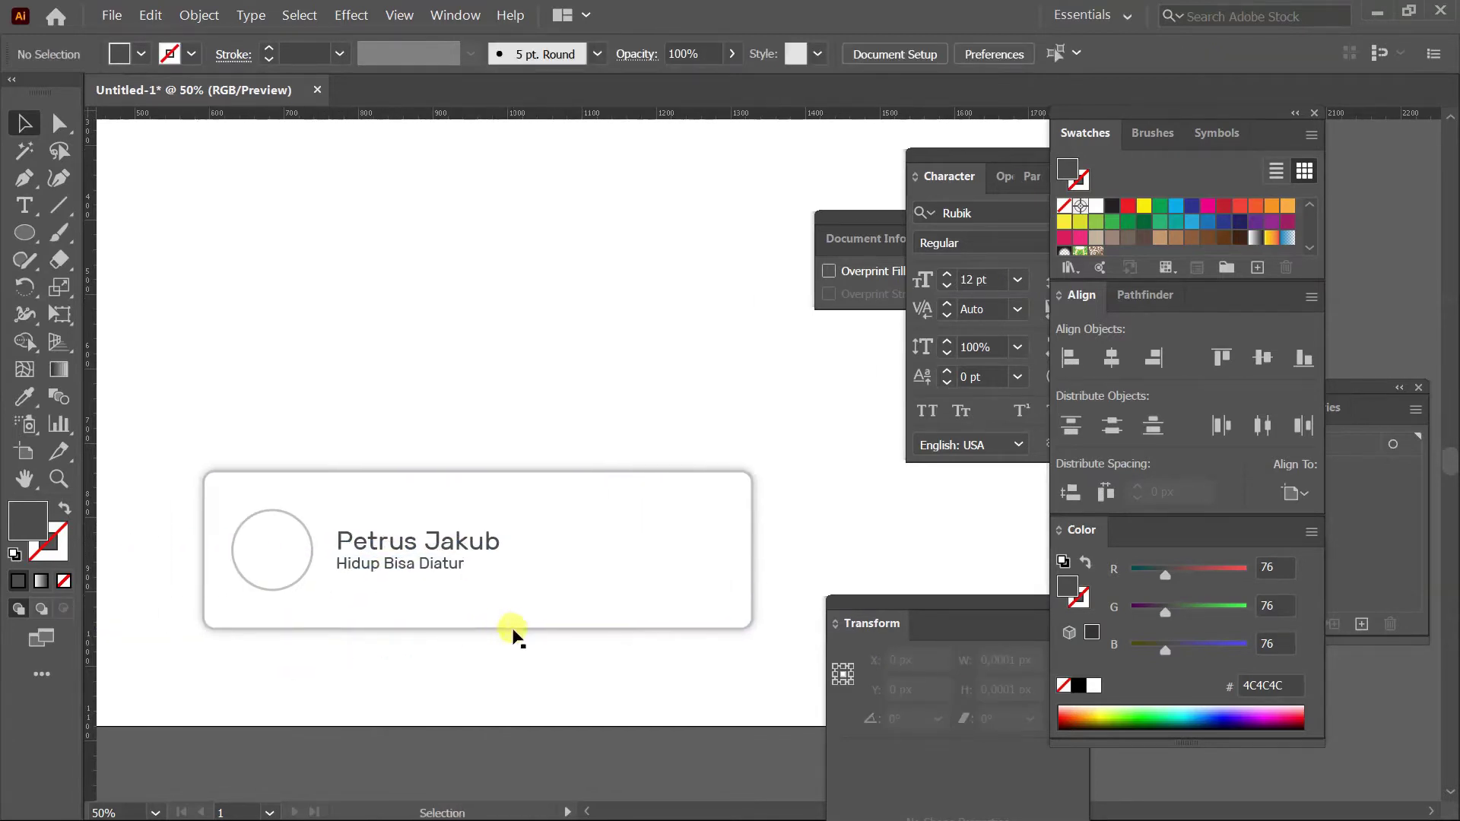
Reduce the opacity of the "Hidup Bisa Diatur" line to 50%.
{"action": "left_click", "coordinate": [429, 577]}
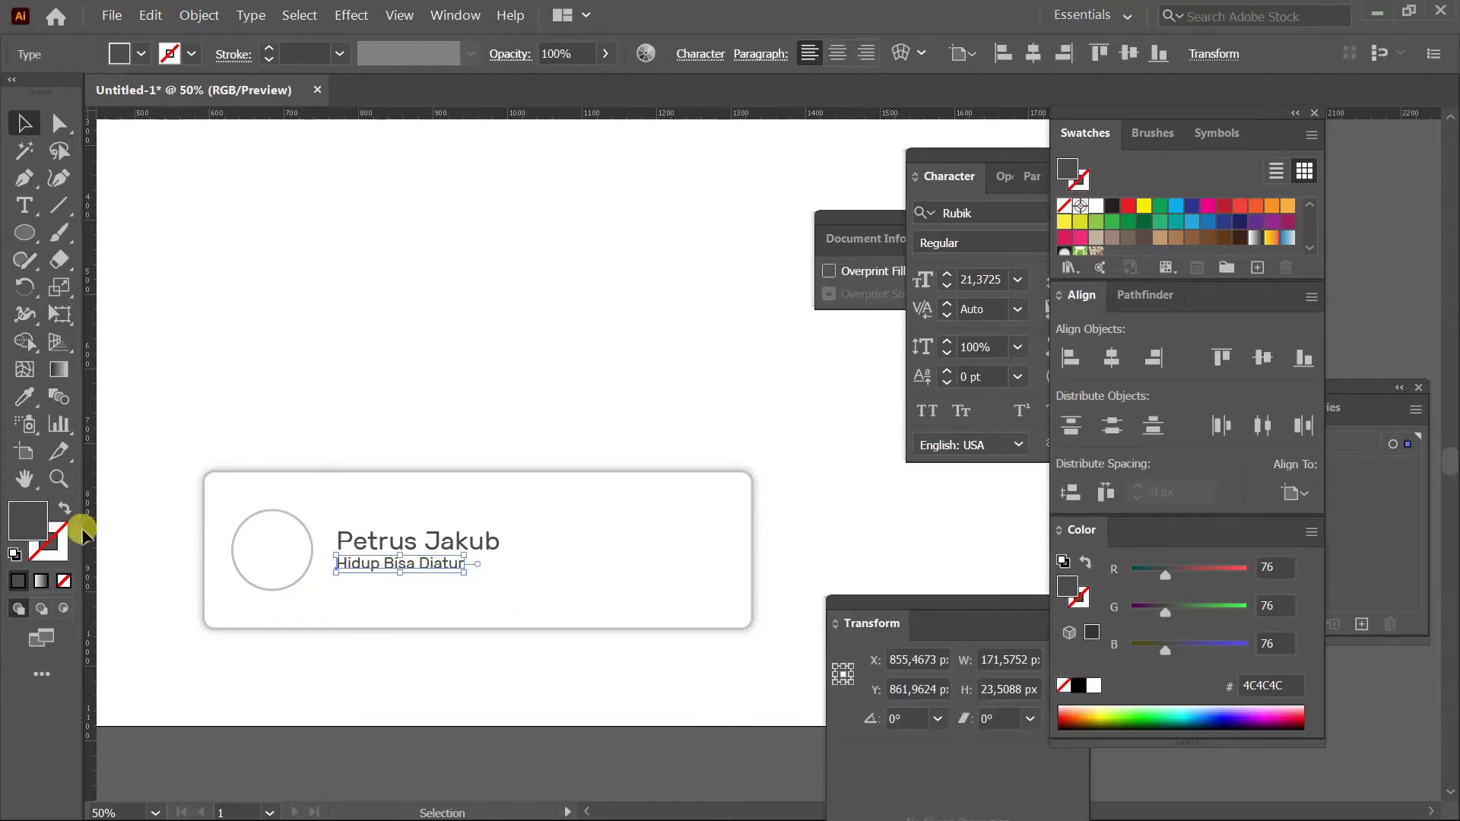
{"action": "left_click", "coordinate": [1107, 493]}
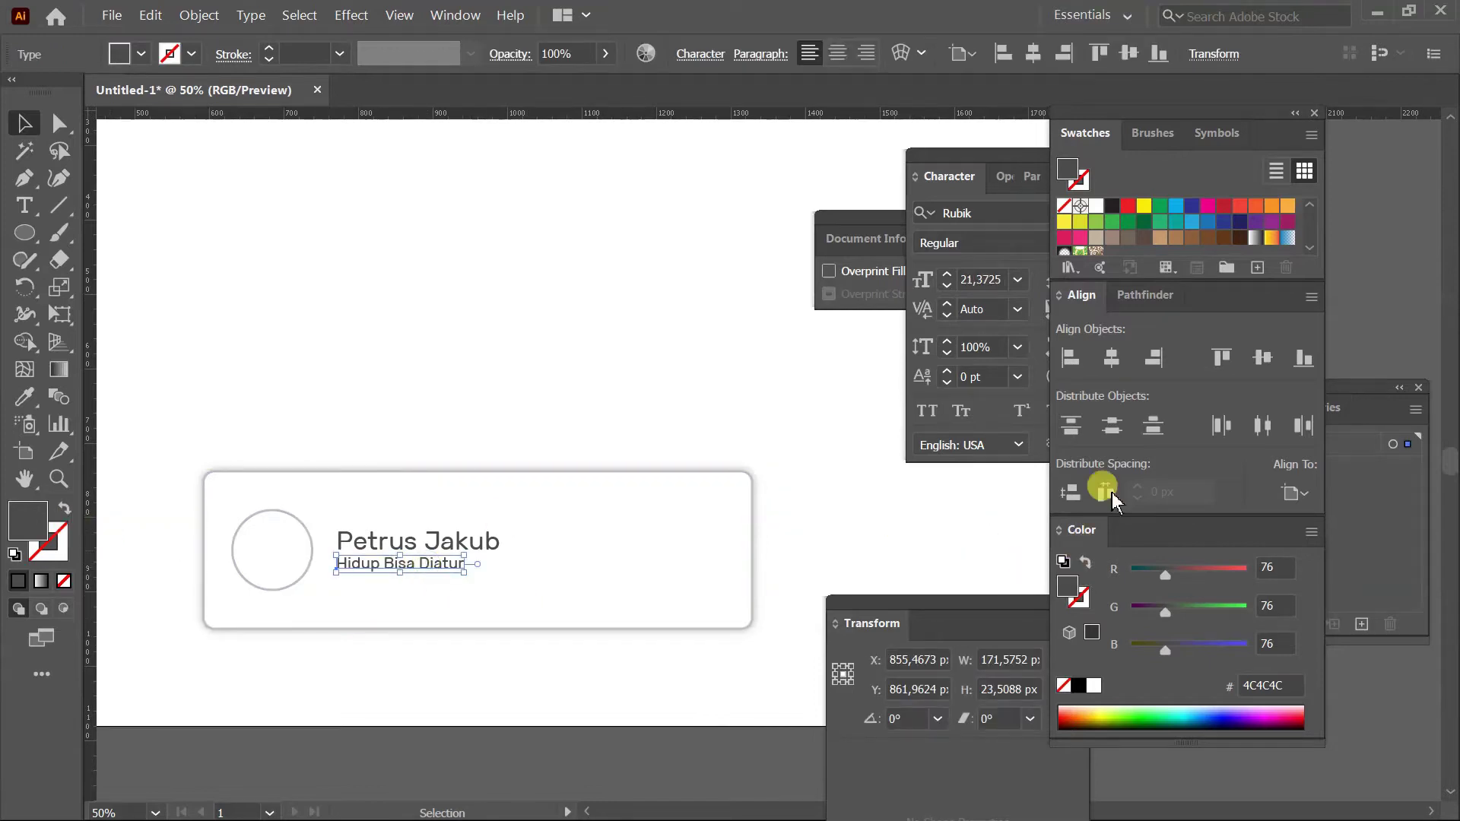
{"action": "left_click", "coordinate": [1005, 176]}
{"action": "left_click", "coordinate": [934, 178]}
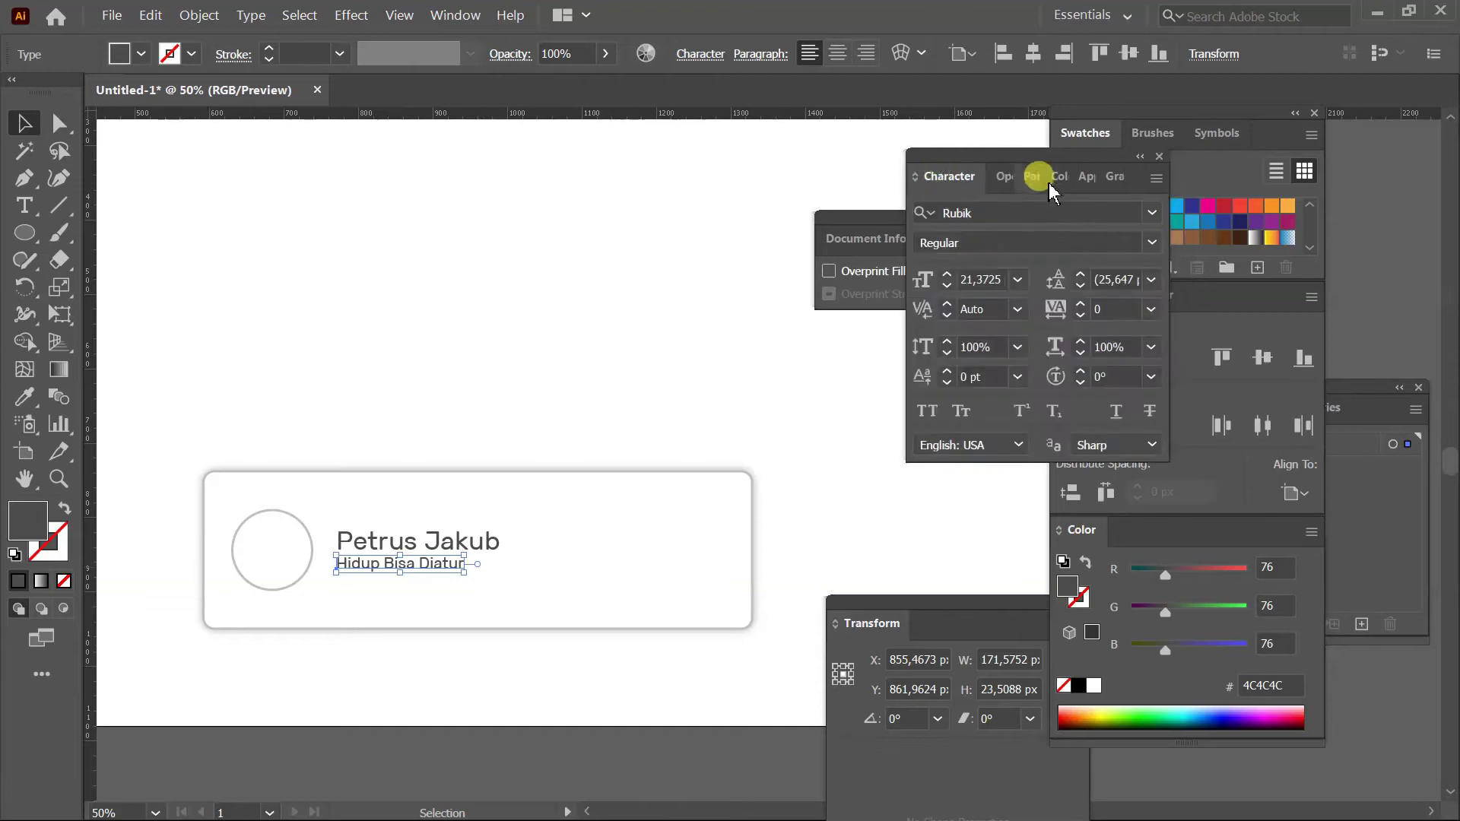
{"action": "left_click", "coordinate": [1079, 179]}
{"action": "left_click", "coordinate": [987, 274]}
{"action": "type", "text": "50"}
{"action": "key", "text": "Return"}
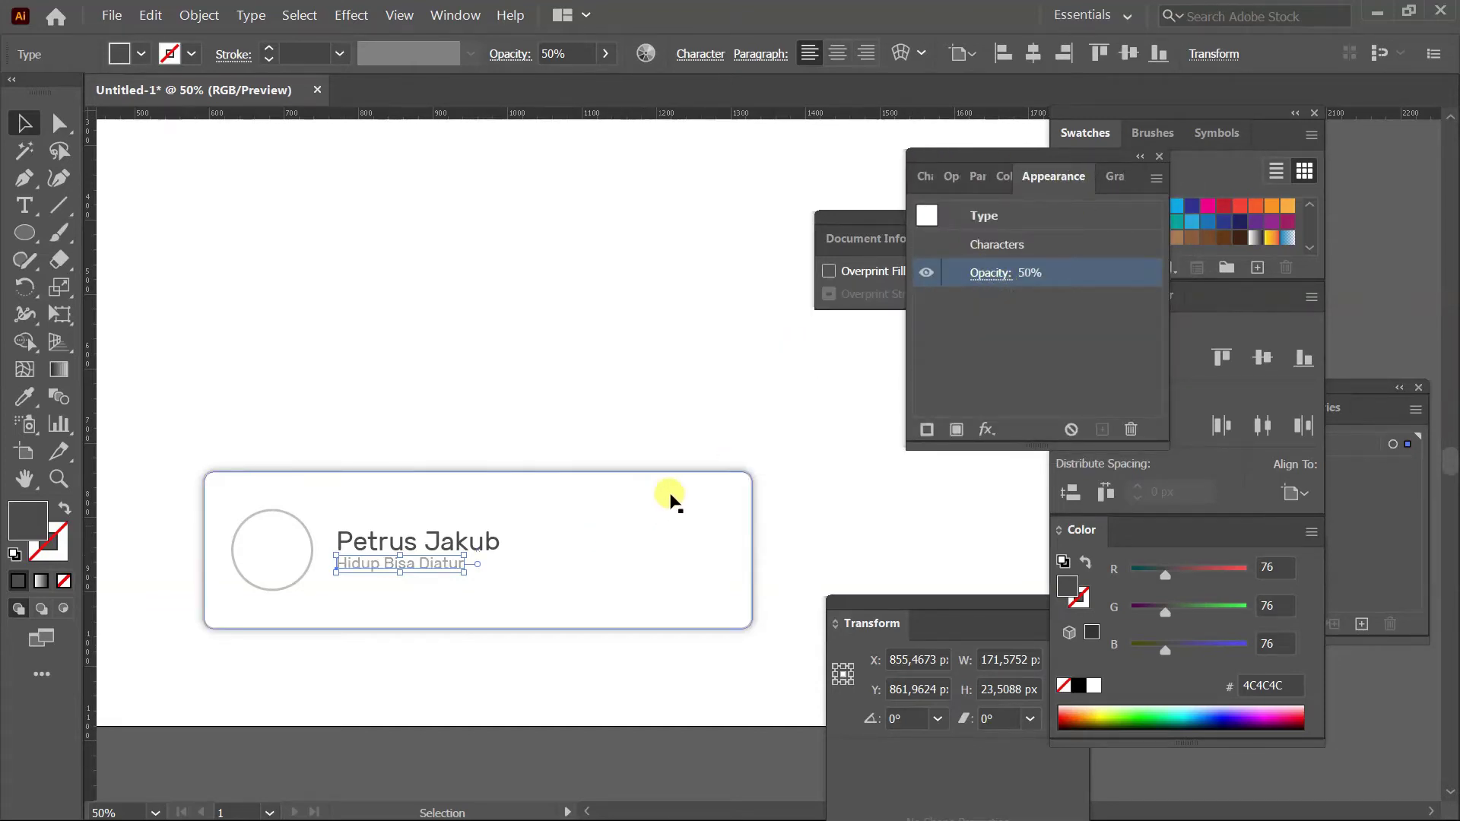
{"action": "left_click", "coordinate": [773, 410]}
Draw a rectangle about 248 px wide and 46 px high inside the card, beside the name and tagline.
{"action": "key", "text": "alt+z"}
{"action": "left_click", "coordinate": [744, 549], "text": "alt"}
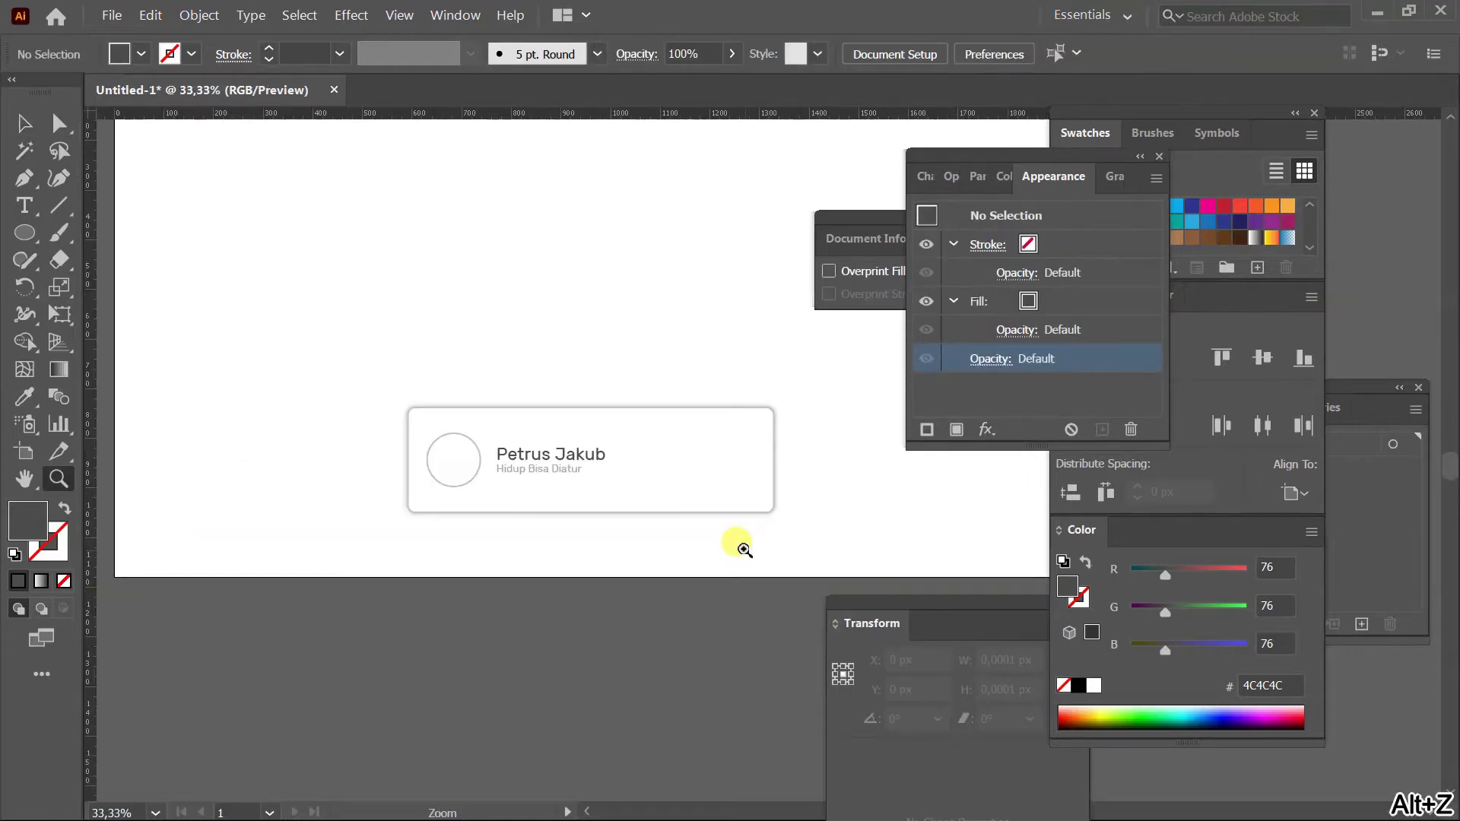
{"action": "left_click_drag", "start_coordinate": [740, 545], "coordinate": [668, 522]}
{"action": "key", "text": "v"}
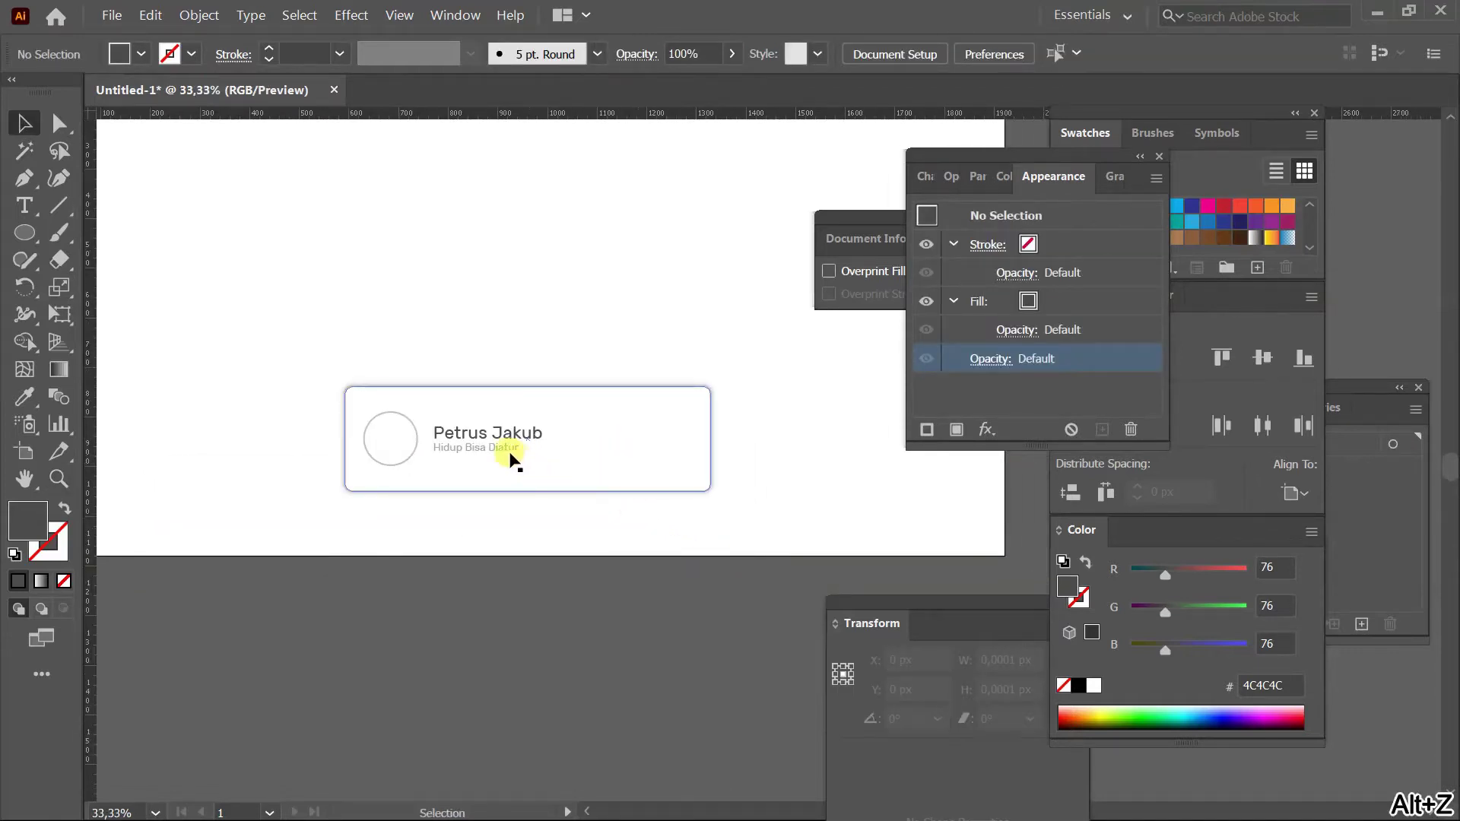
{"action": "left_click_drag", "start_coordinate": [505, 449], "coordinate": [504, 448]}
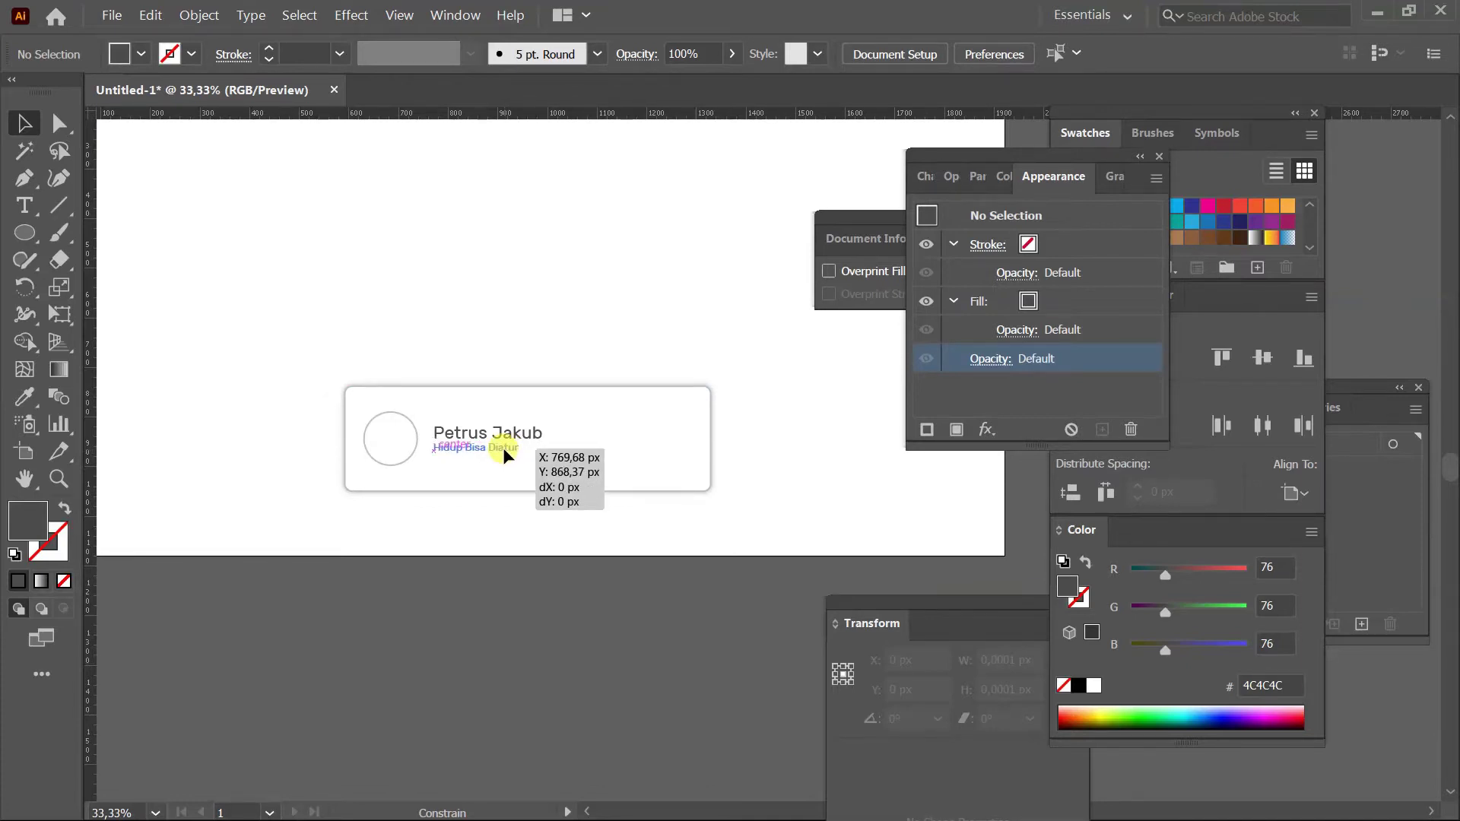
{"action": "left_click", "coordinate": [515, 587]}
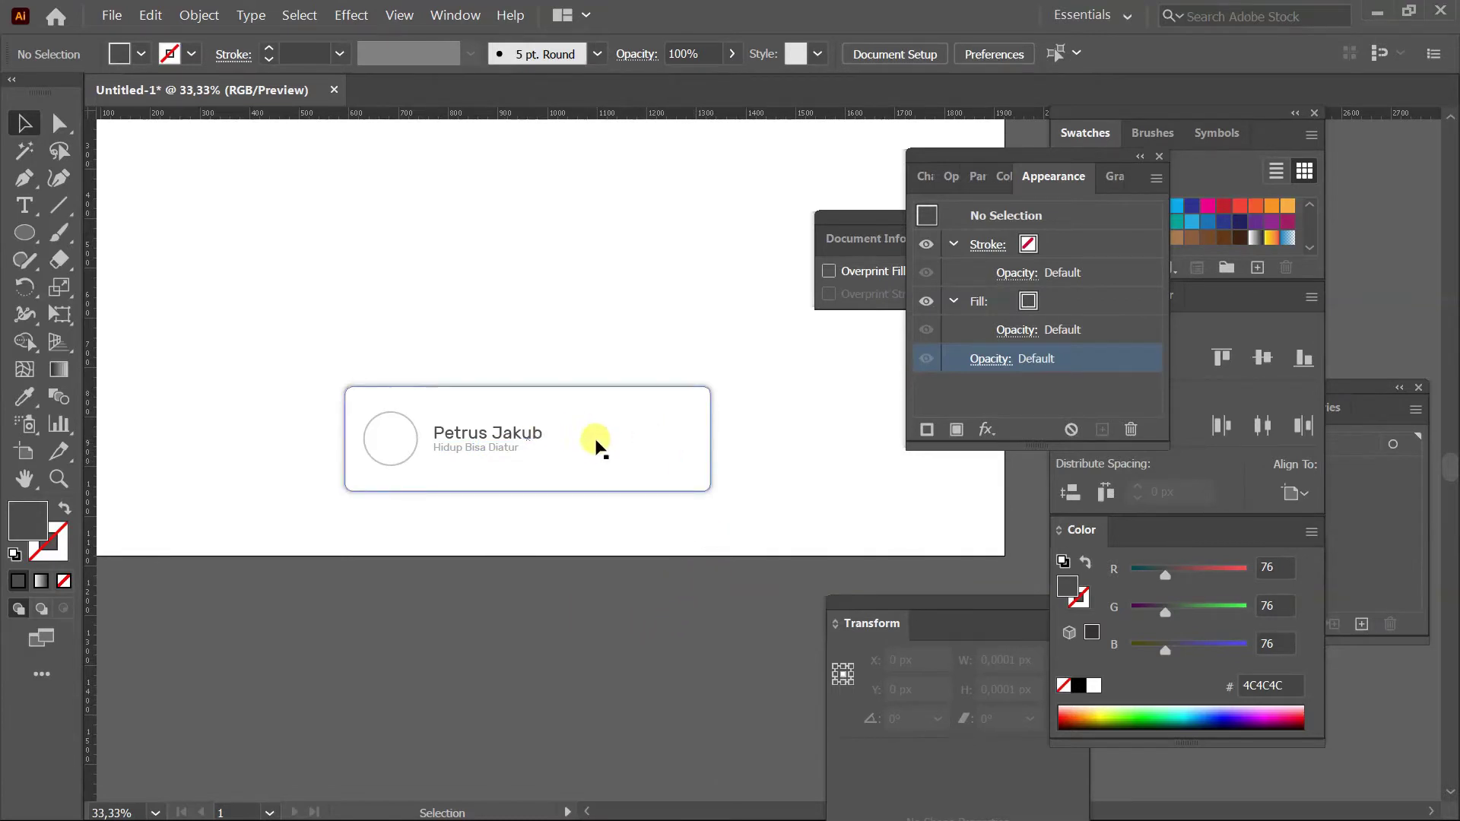
{"action": "left_click_drag", "start_coordinate": [34, 230], "coordinate": [106, 240]}
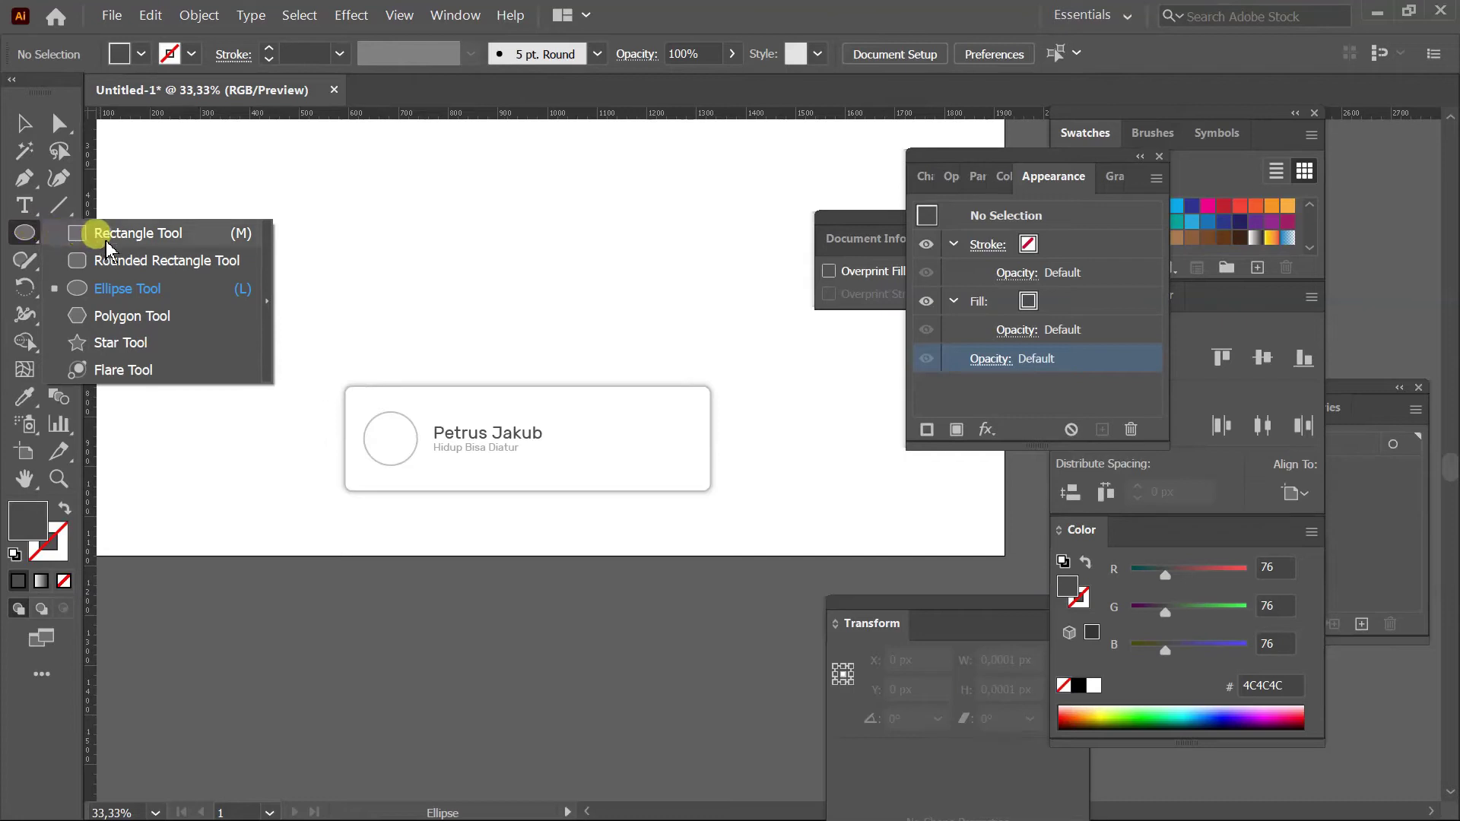
{"action": "left_click_drag", "start_coordinate": [559, 428], "coordinate": [680, 446]}
{"action": "key", "text": "v"}
{"action": "left_click", "coordinate": [670, 561]}
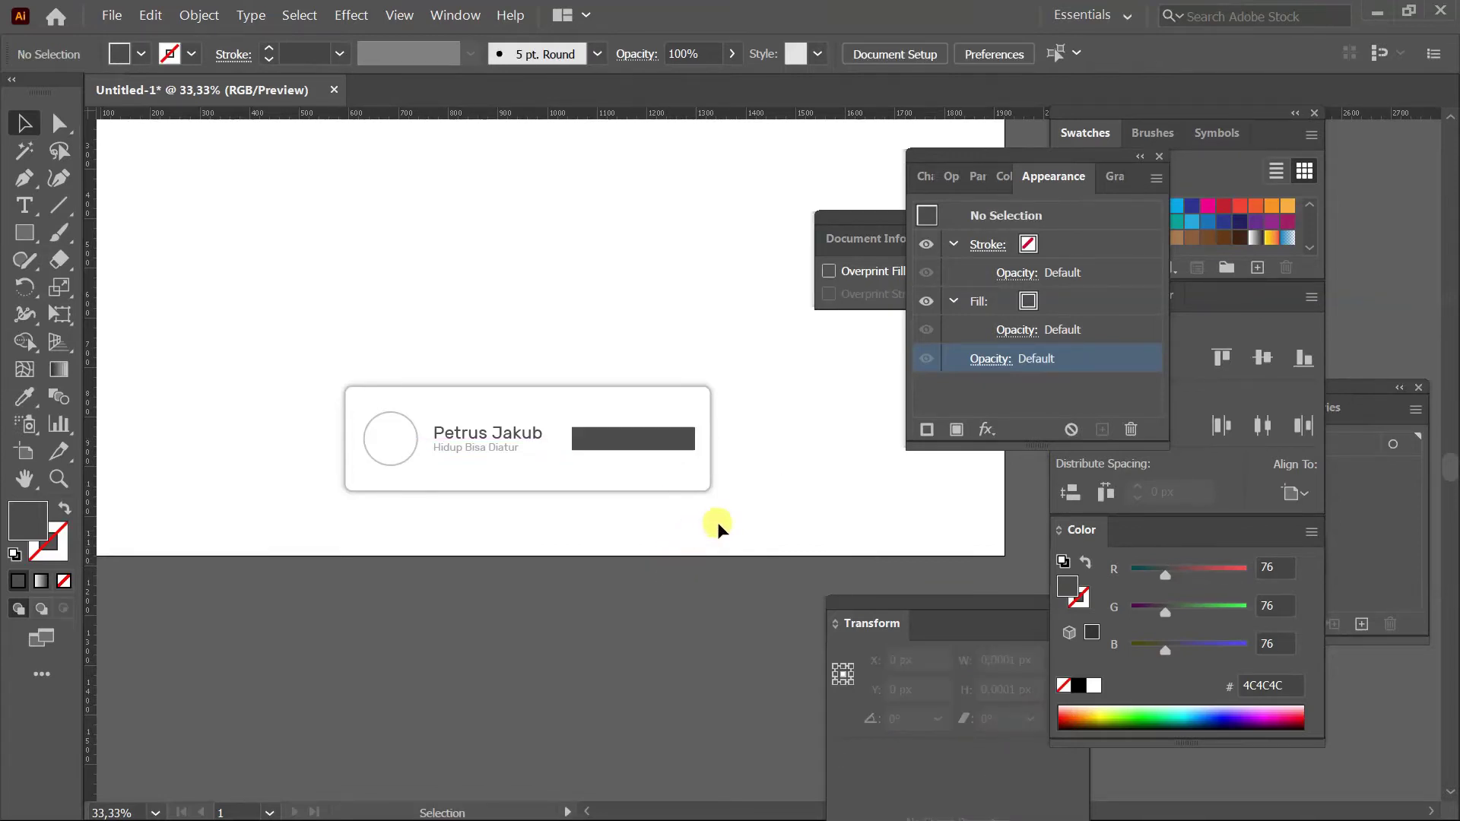
Change the new rectangle's fill color to pinkish red FF0049.
{"action": "key", "text": "z"}
{"action": "left_click", "coordinate": [691, 451]}
{"action": "left_click", "coordinate": [812, 468]}
{"action": "left_click", "coordinate": [696, 426]}
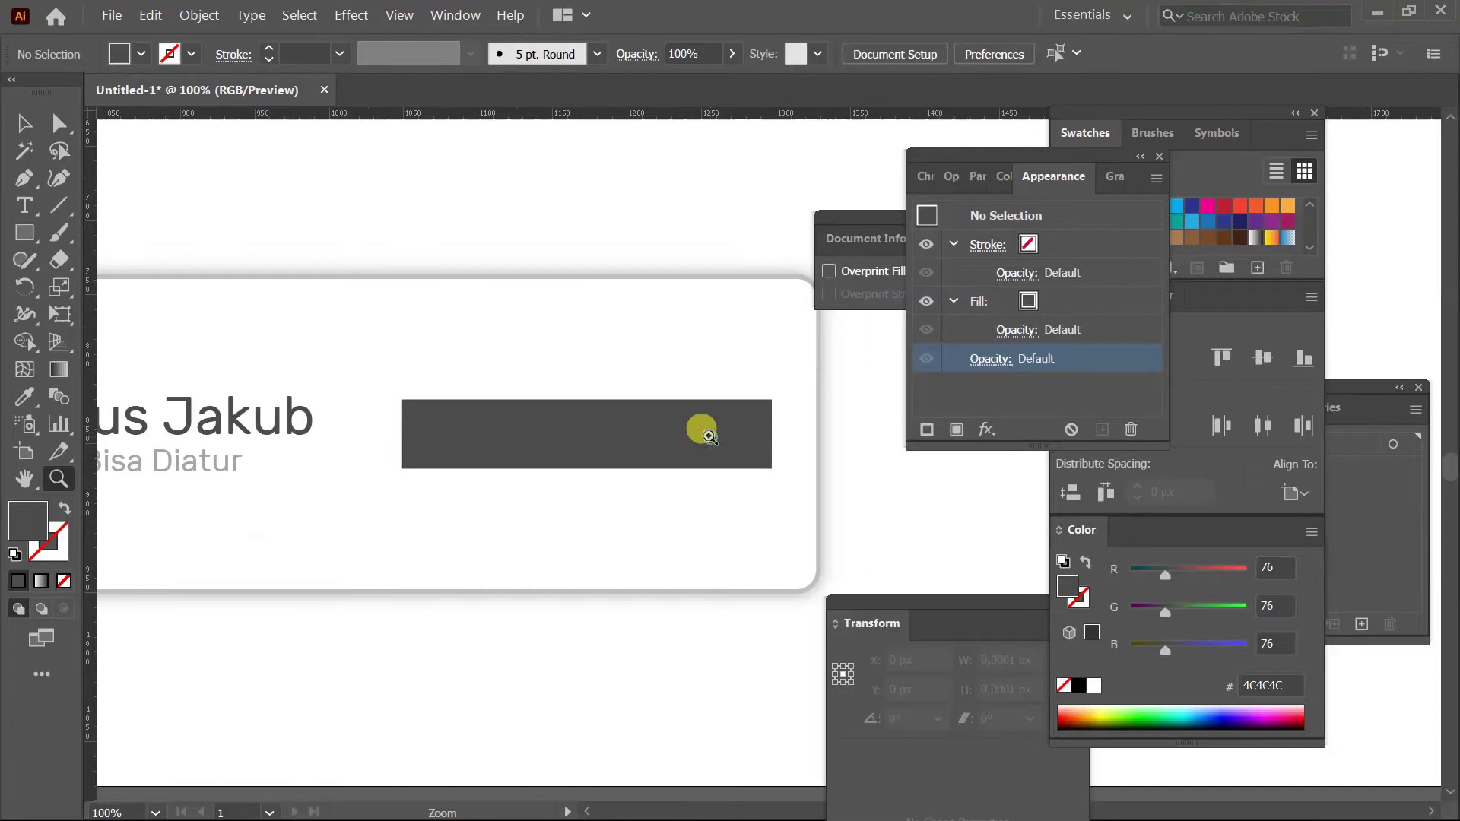
{"action": "key", "text": "v"}
{"action": "left_click", "coordinate": [694, 426]}
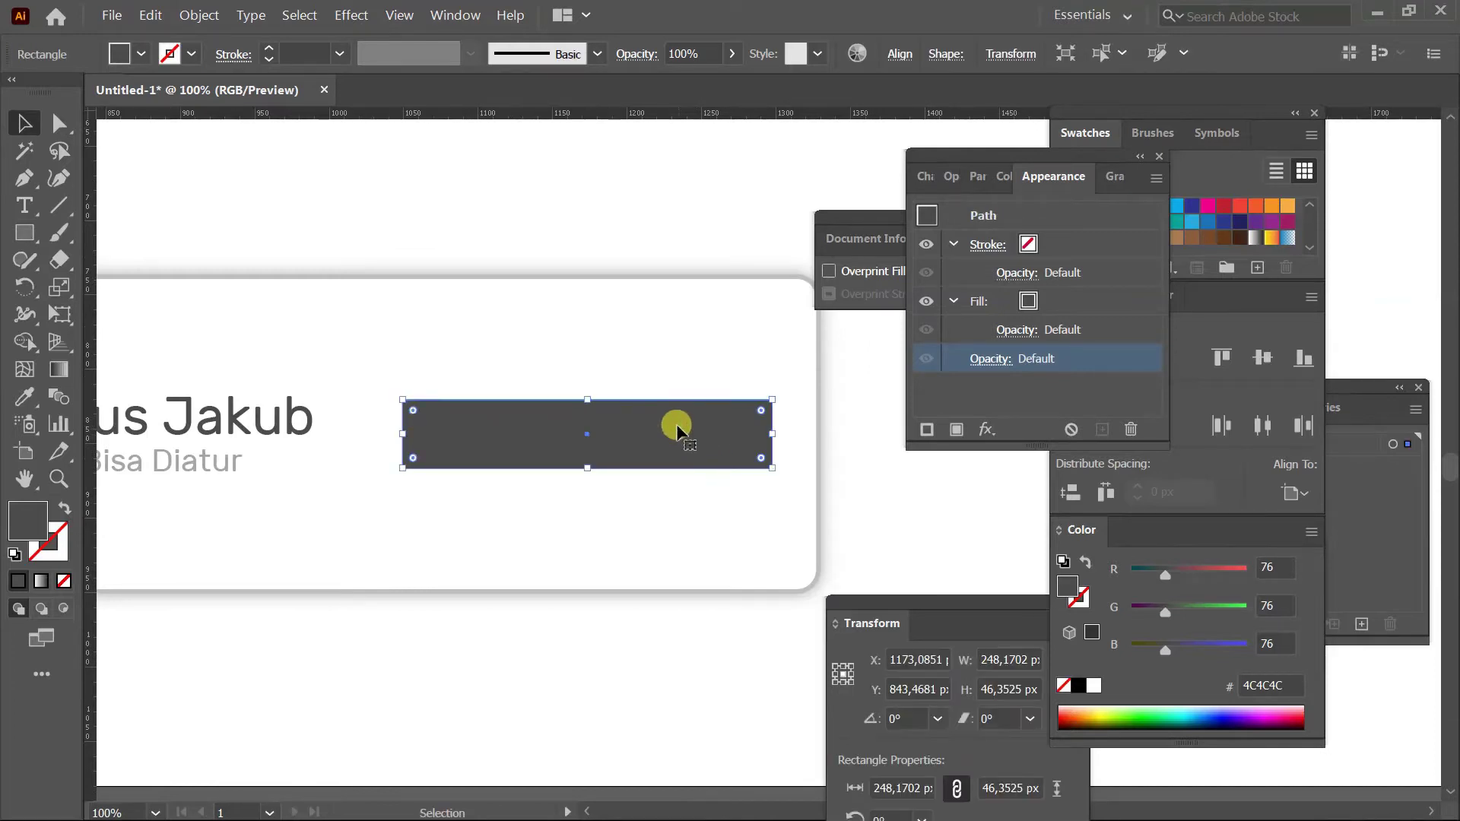
{"action": "double_click", "coordinate": [1075, 582]}
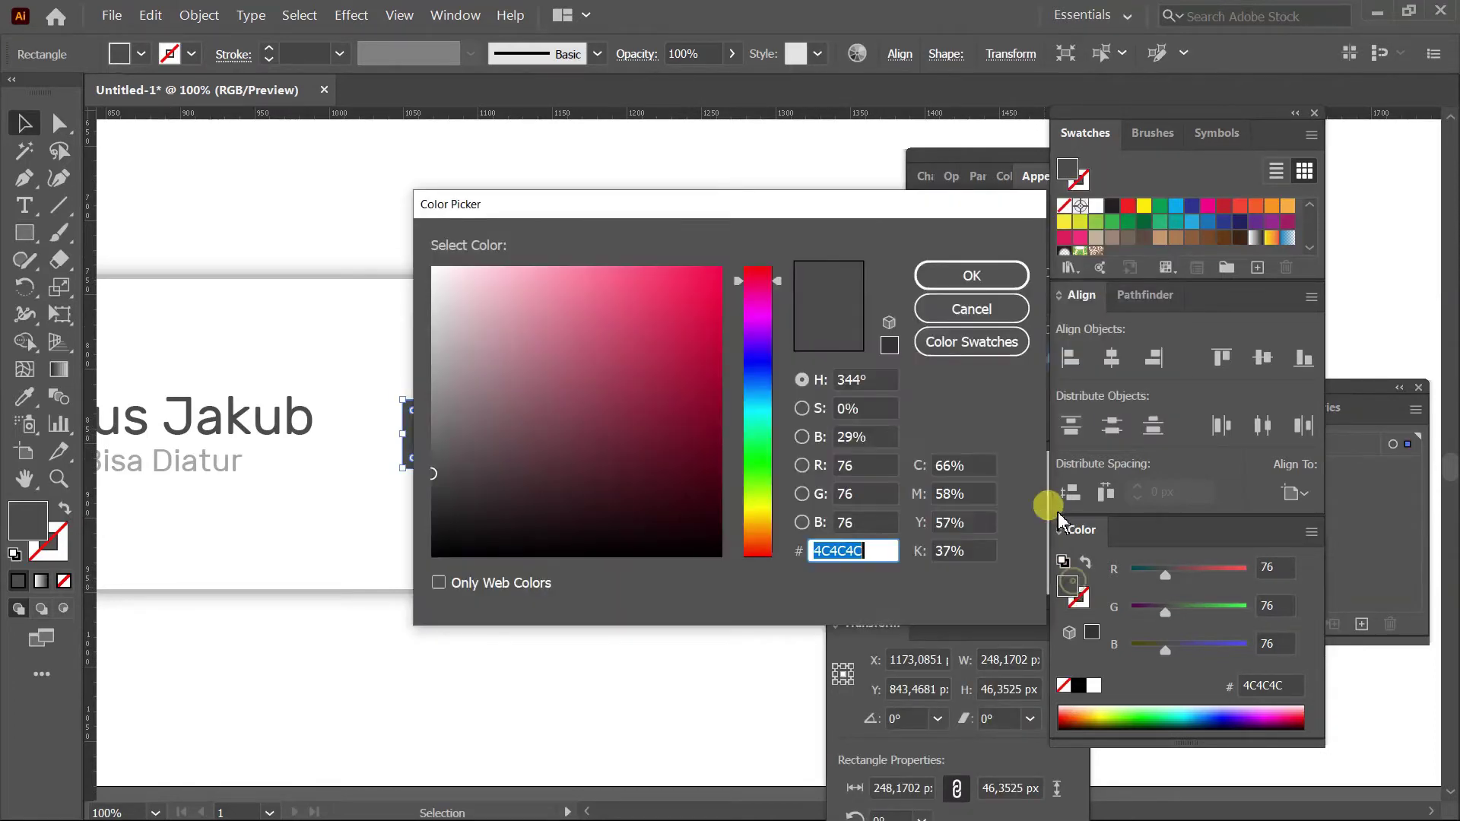
{"action": "left_click_drag", "start_coordinate": [669, 284], "coordinate": [733, 258]}
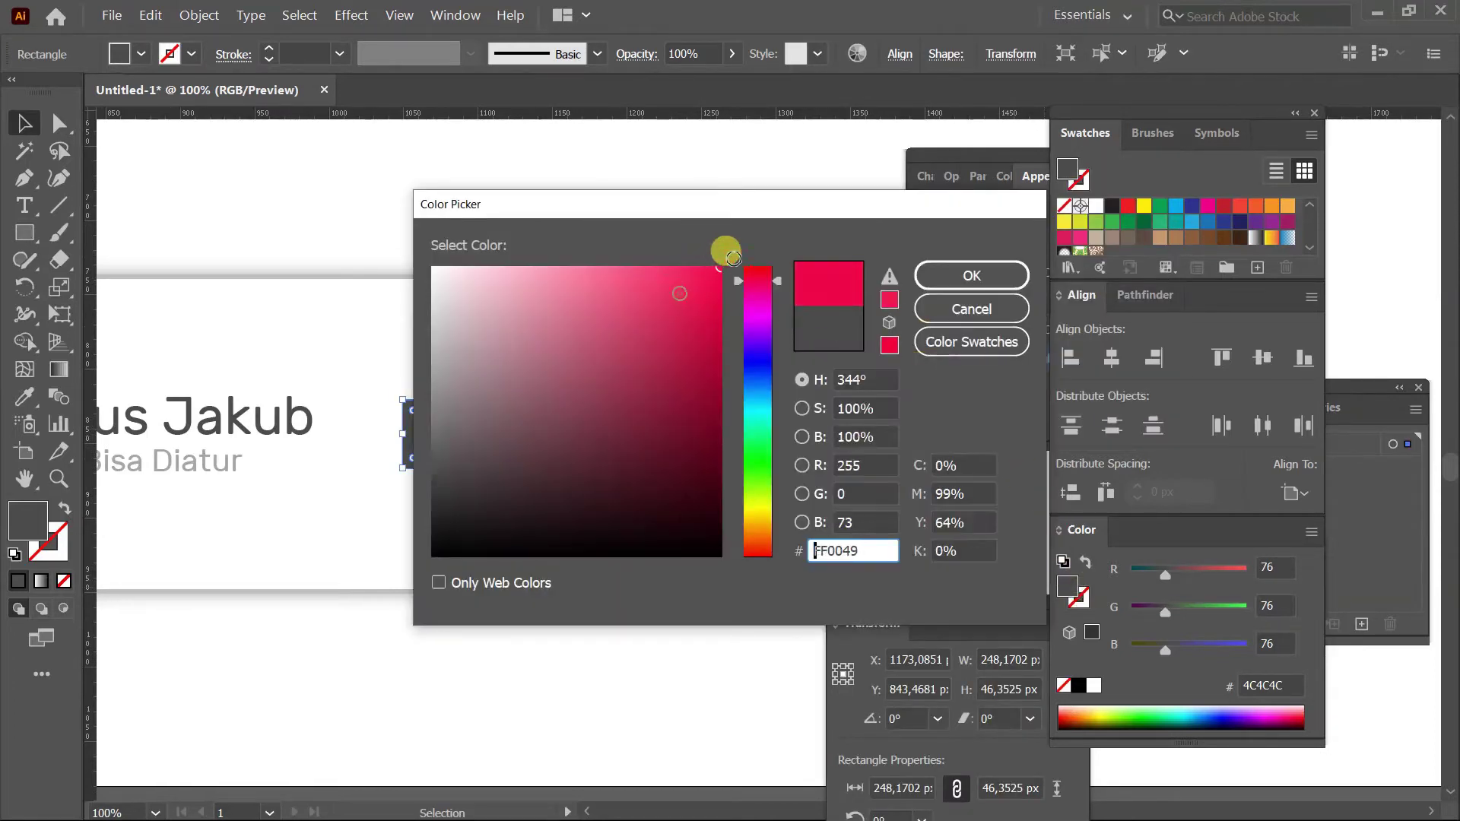
{"action": "left_click", "coordinate": [973, 274]}
{"action": "left_click", "coordinate": [687, 686]}
{"action": "key", "text": "z"}
{"action": "left_click_drag", "start_coordinate": [705, 335], "coordinate": [899, 539]}
{"action": "key", "text": "v"}
{"action": "left_click", "coordinate": [629, 369]}
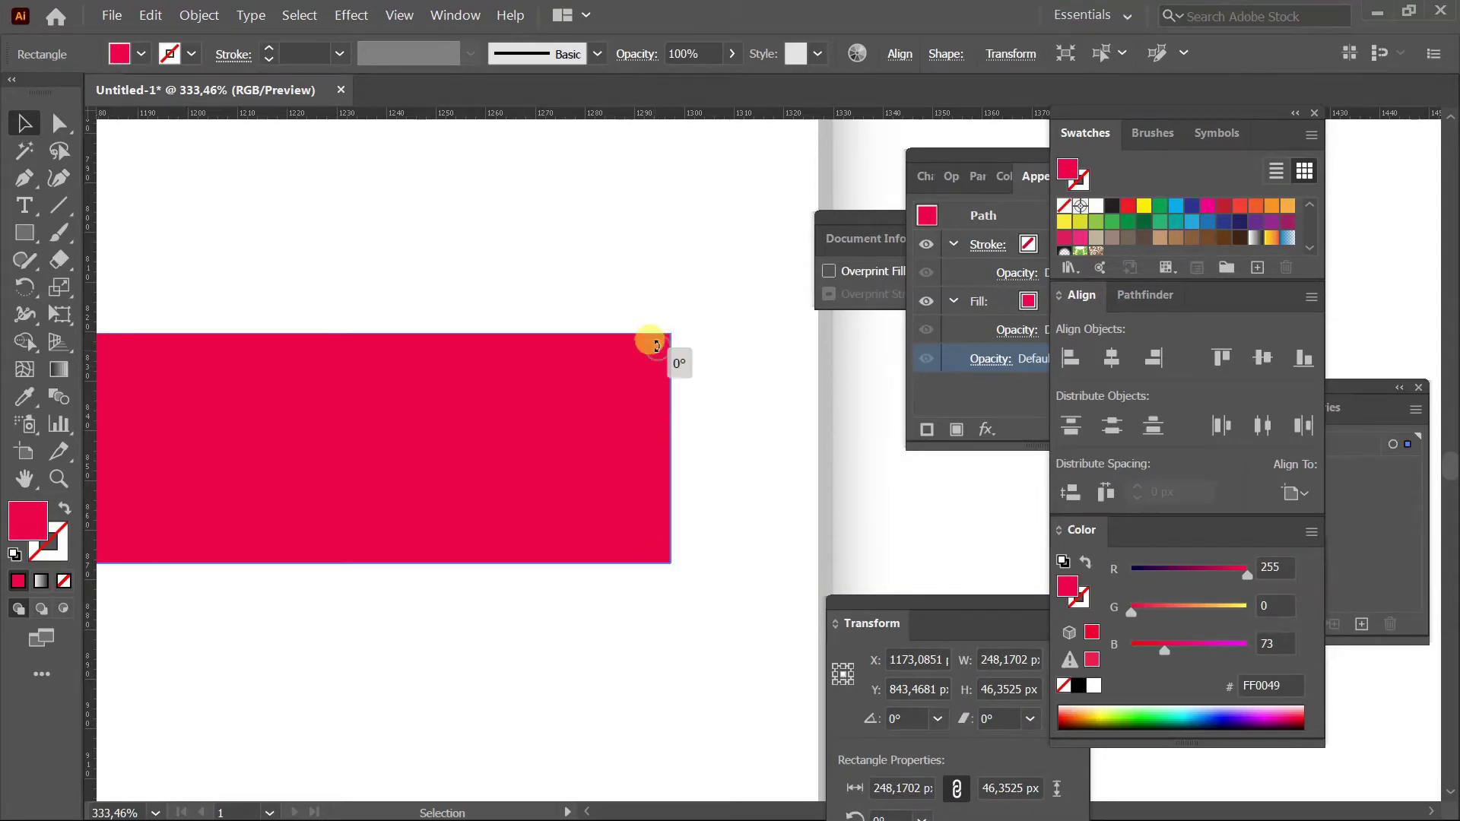
{"action": "left_click_drag", "start_coordinate": [656, 346], "coordinate": [656, 348]}
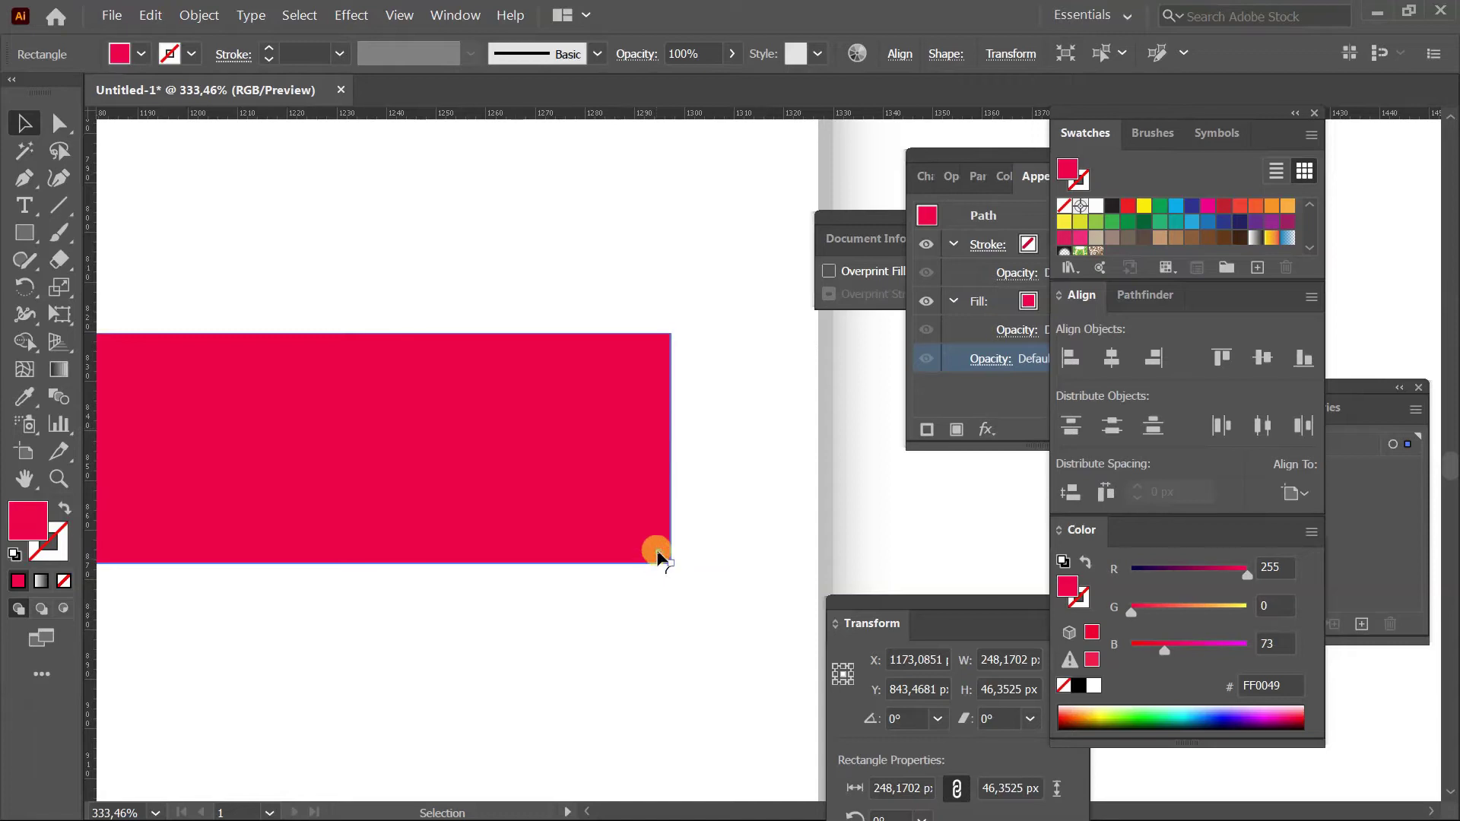
{"action": "left_click_drag", "start_coordinate": [654, 544], "coordinate": [682, 622]}
{"action": "left_click", "coordinate": [682, 622]}
{"action": "key", "text": "ctrl+z"}
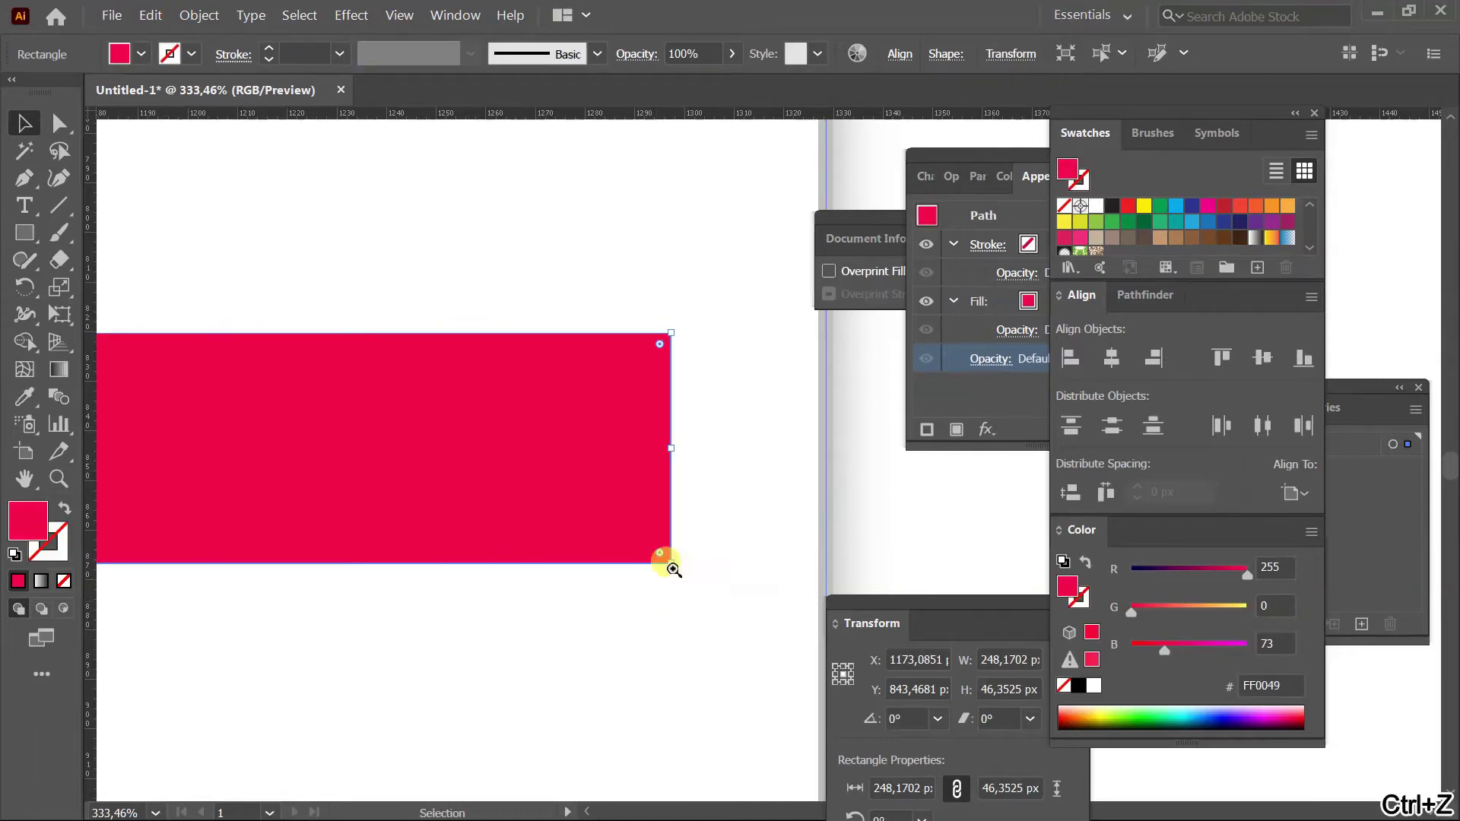
{"action": "key", "text": "z"}
{"action": "left_click", "coordinate": [663, 540]}
{"action": "key", "text": "ctrl+equal"}
{"action": "key", "text": "v"}
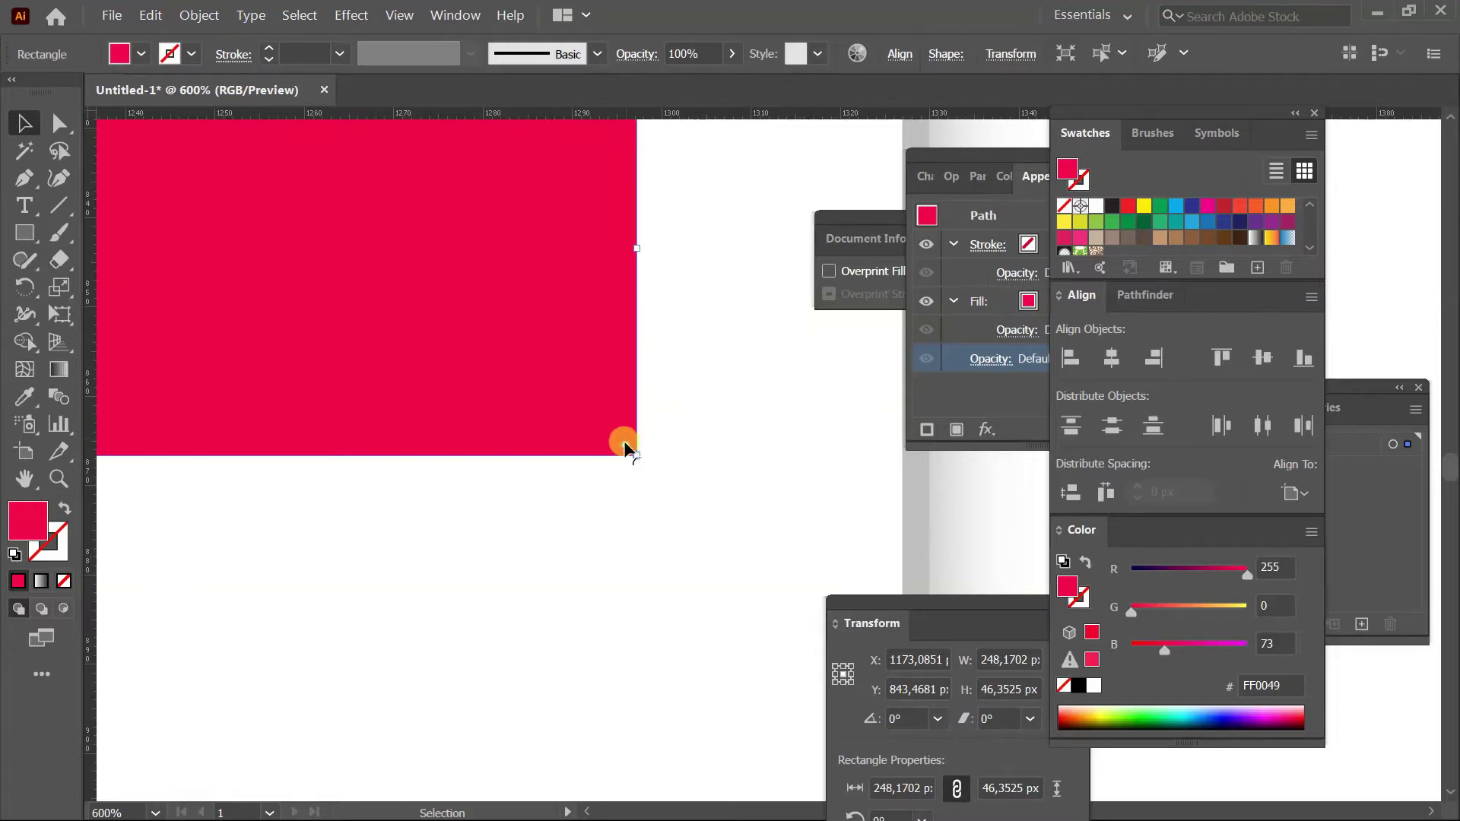
{"action": "left_click_drag", "start_coordinate": [619, 202], "coordinate": [586, 446]}
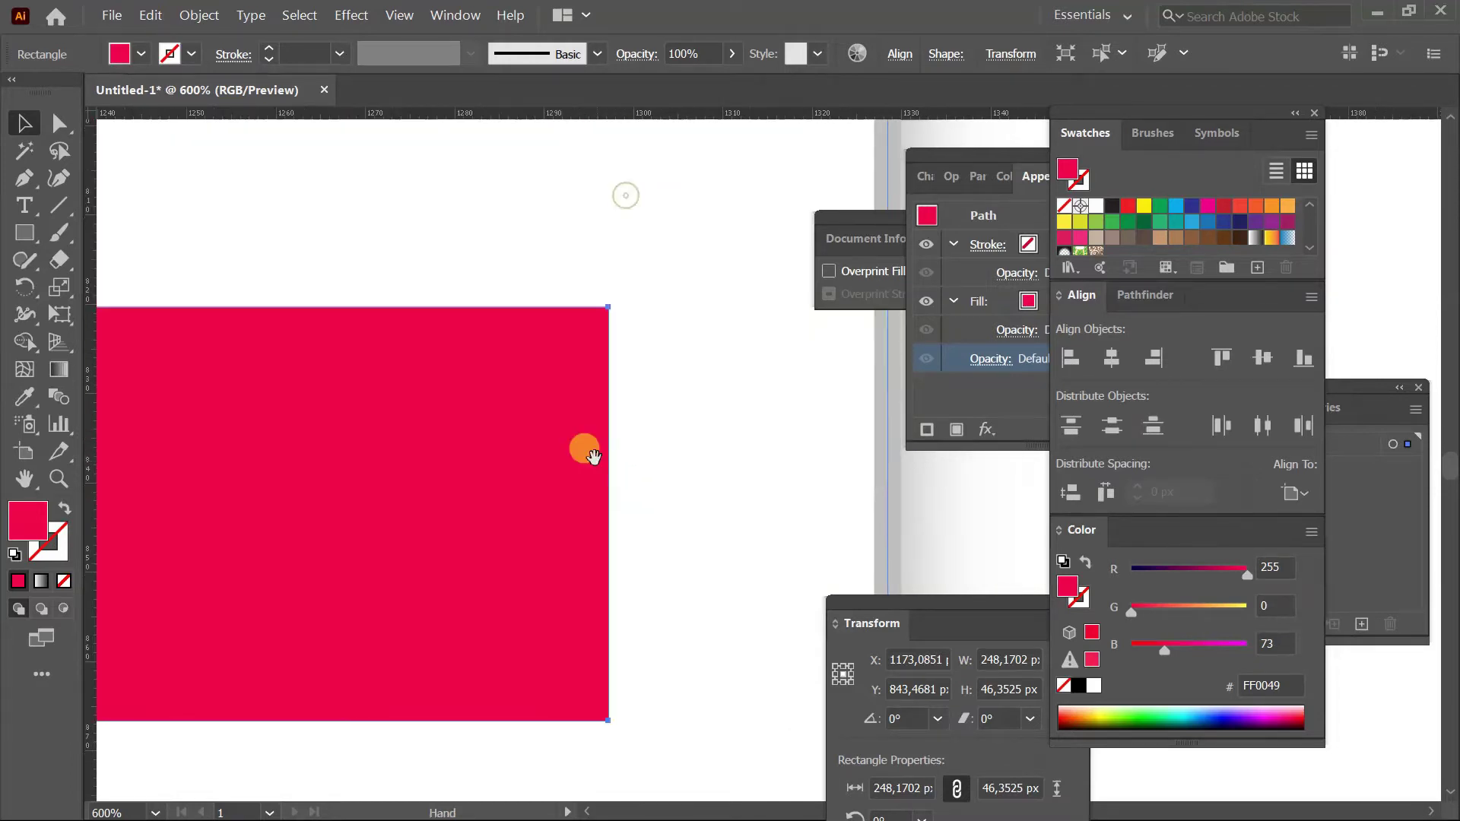
{"action": "key", "text": "alt+Tab"}
{"action": "left_click", "coordinate": [764, 473]}
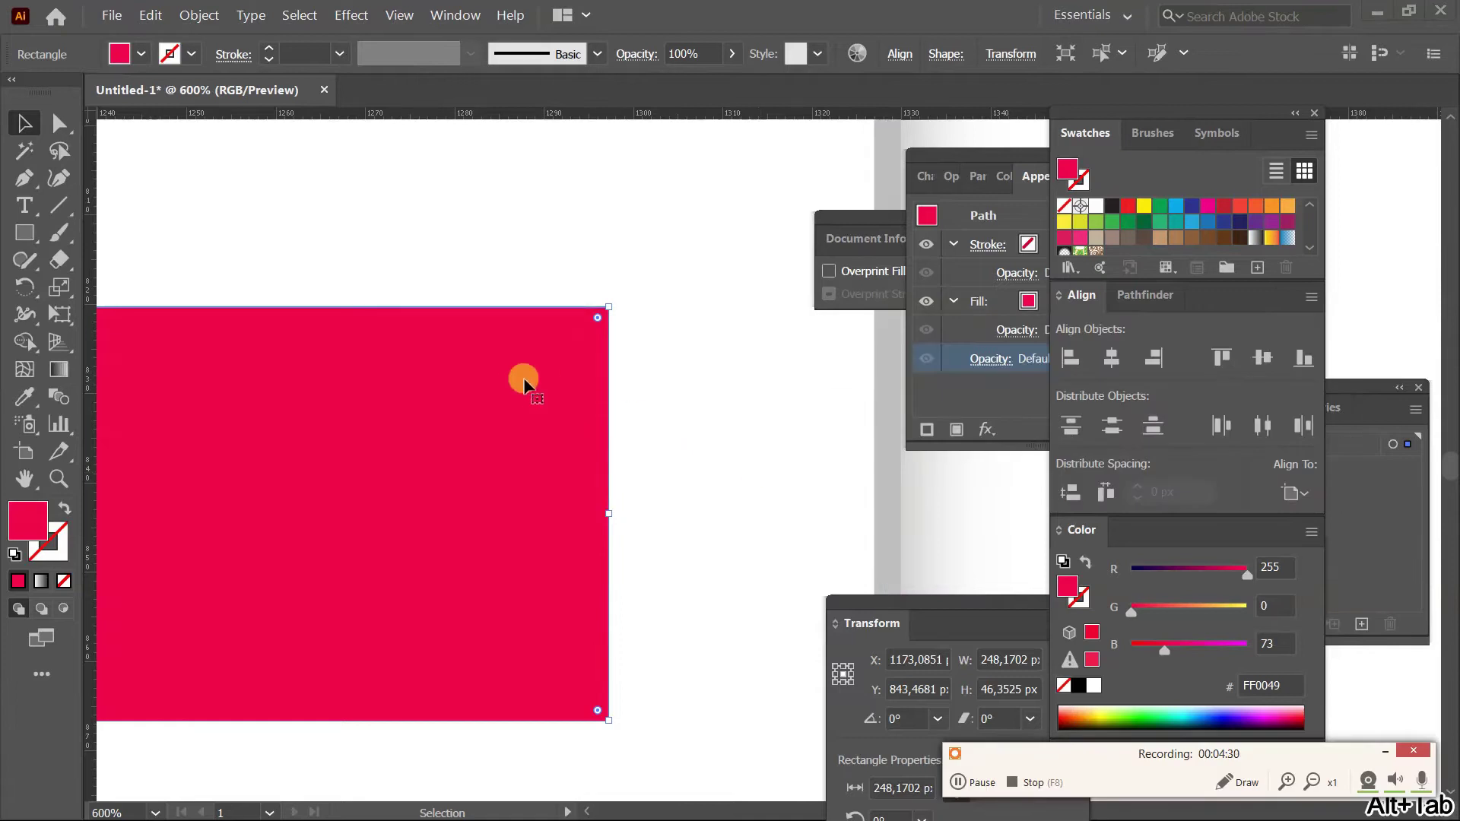
{"action": "left_click", "coordinate": [568, 338]}
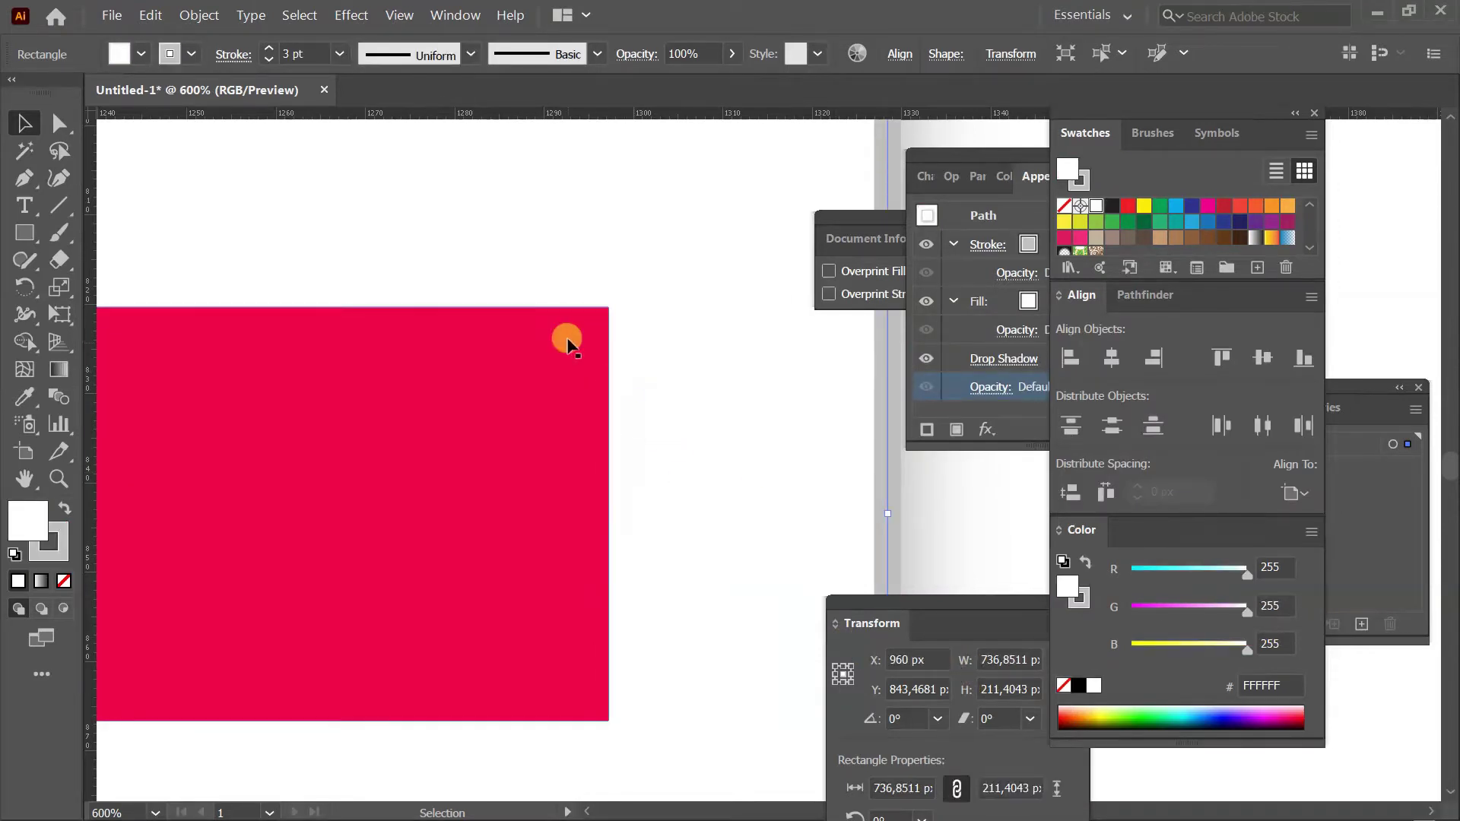
{"action": "left_click_drag", "start_coordinate": [598, 324], "coordinate": [590, 322]}
{"action": "key", "text": "ctrl+z"}
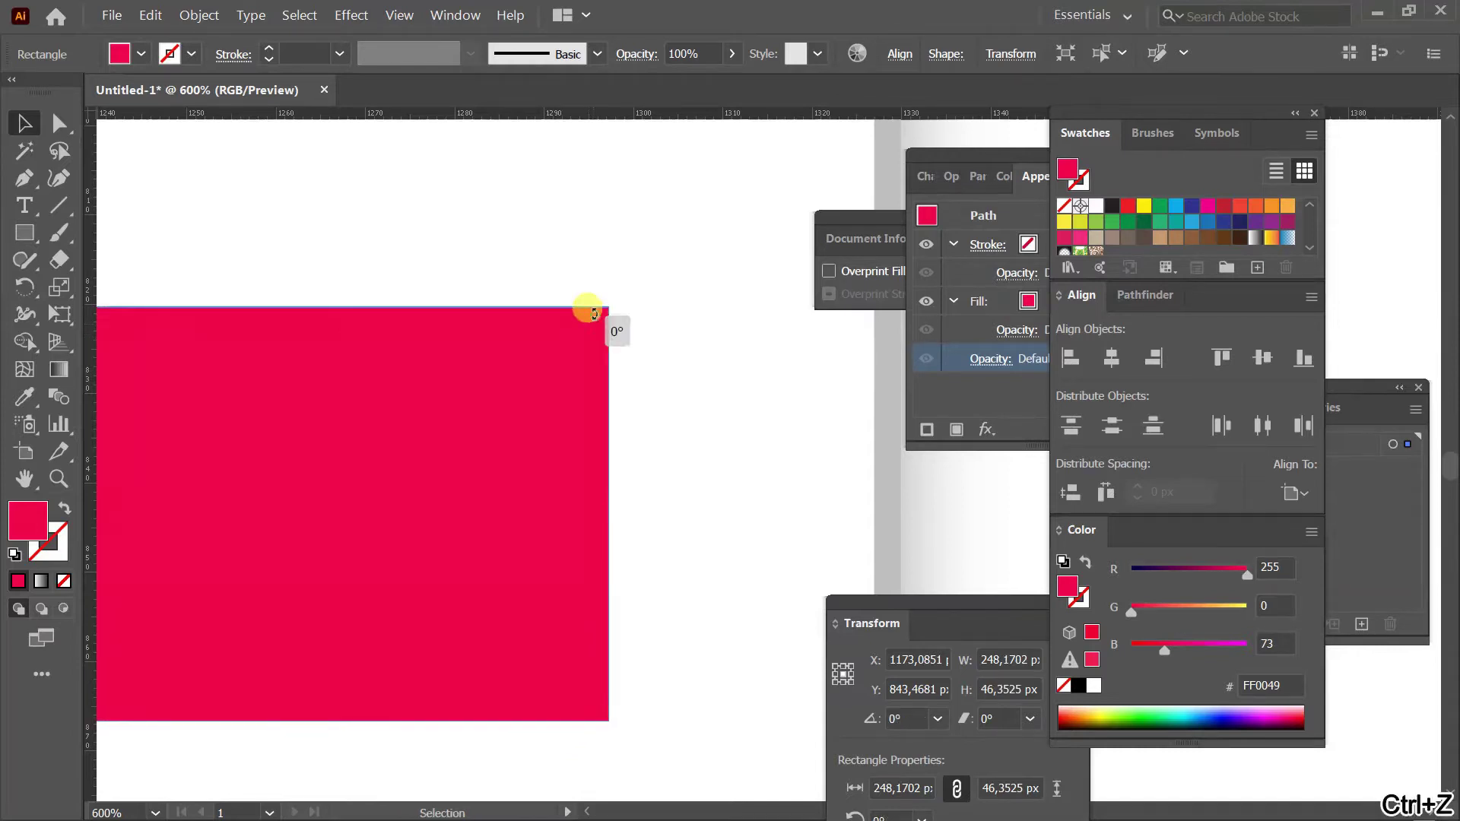
{"action": "left_click", "coordinate": [584, 721]}
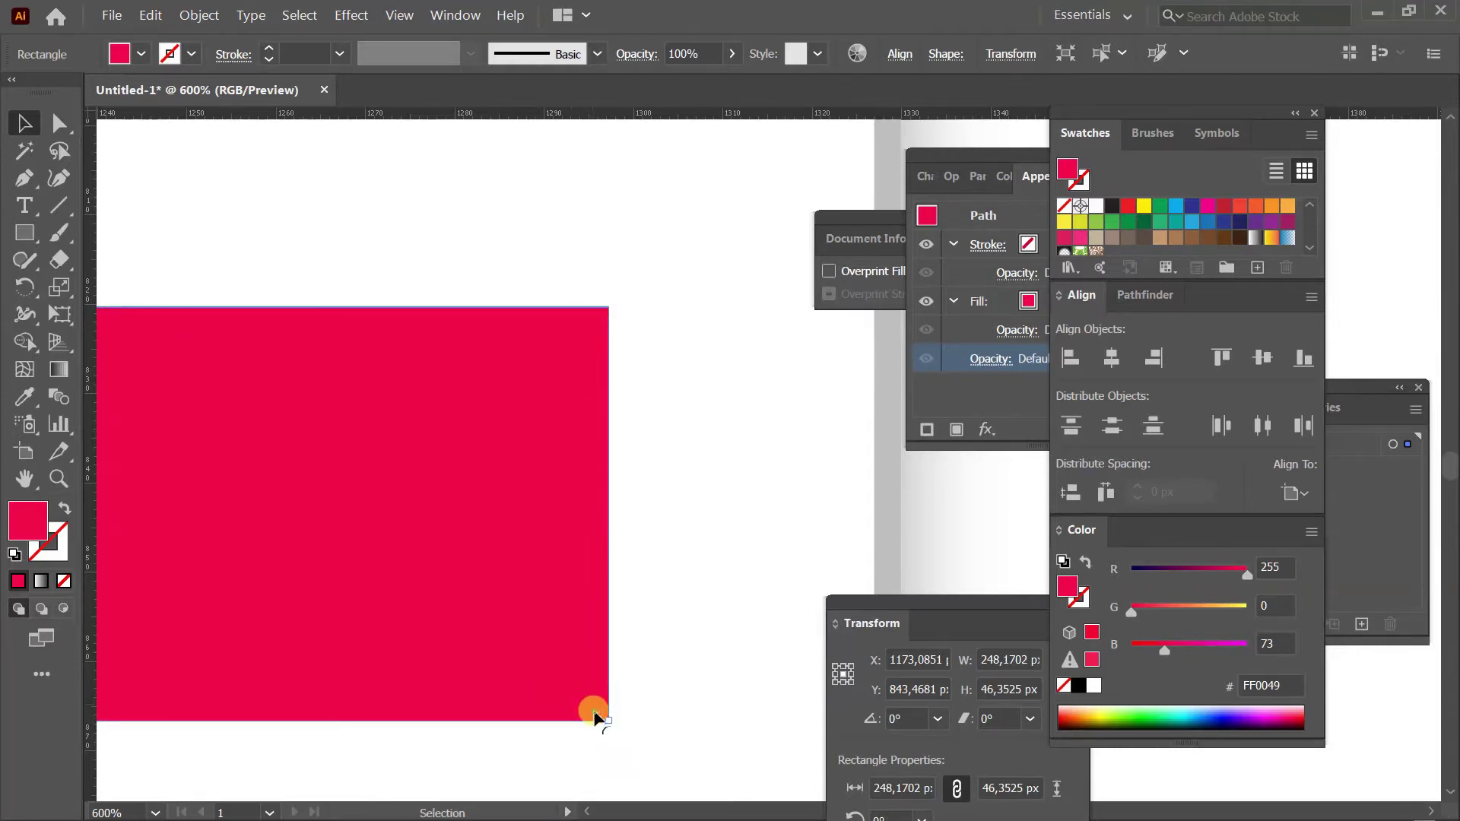
Slightly round all corners of the red rectangle.
{"action": "left_click", "coordinate": [689, 609]}
{"action": "key", "text": "alt+z"}
{"action": "left_click", "coordinate": [692, 572], "text": "alt"}
{"action": "left_click", "coordinate": [183, 474]}
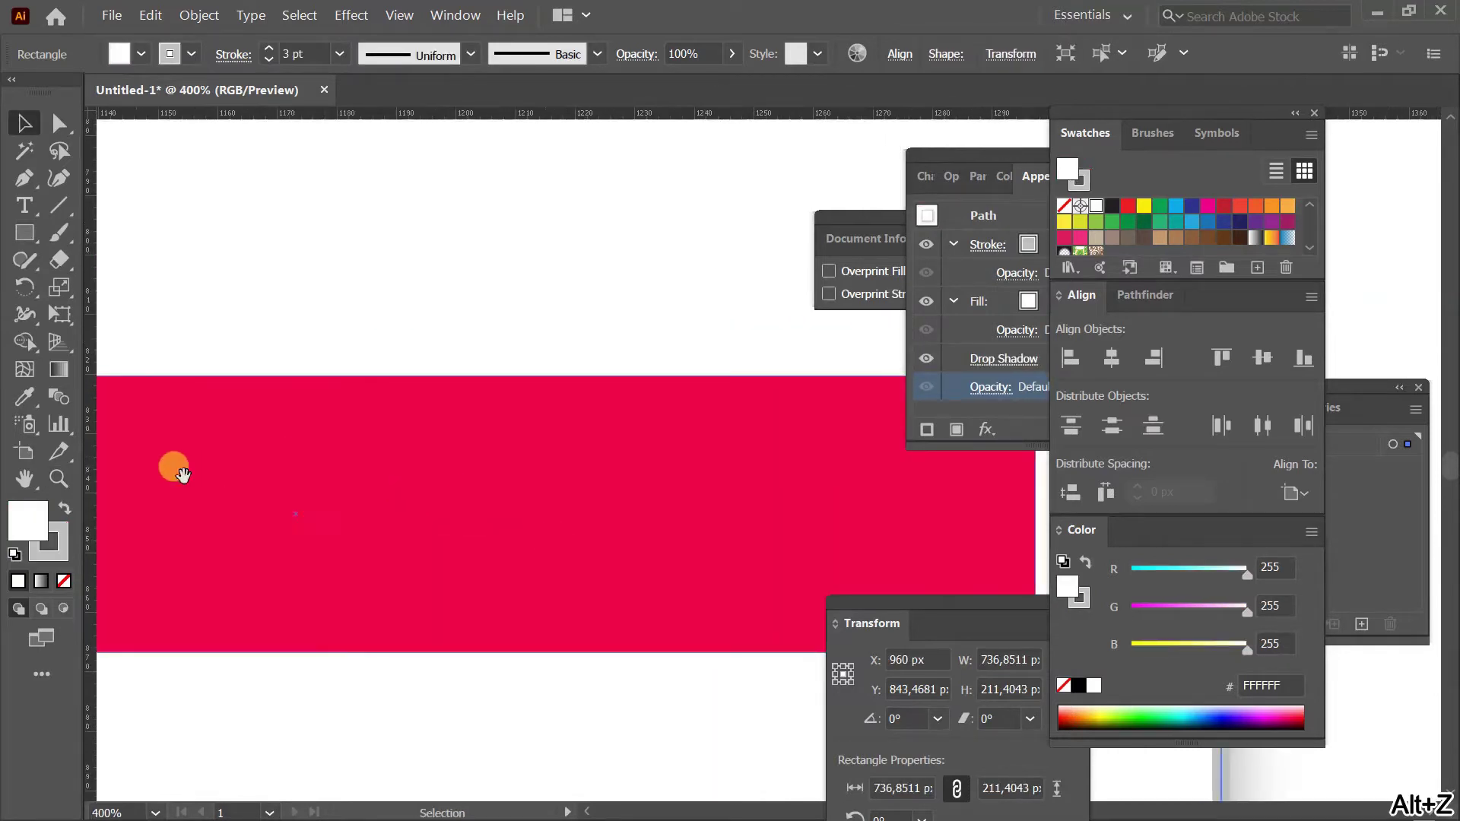
{"action": "left_click_drag", "start_coordinate": [560, 483], "coordinate": [560, 482]}
{"action": "left_click", "coordinate": [261, 403]}
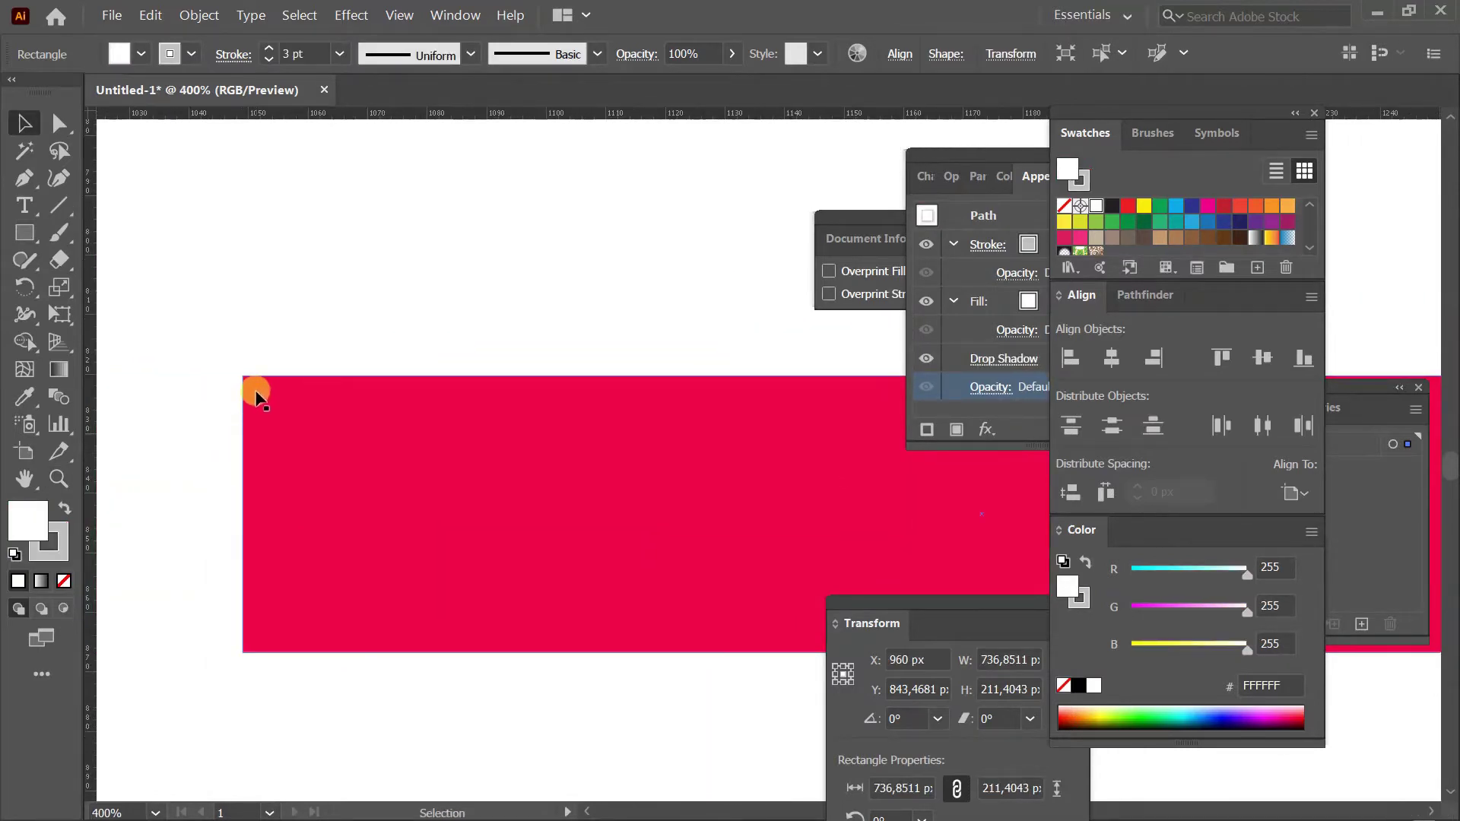
{"action": "left_click", "coordinate": [254, 385]}
{"action": "left_click", "coordinate": [253, 390]}
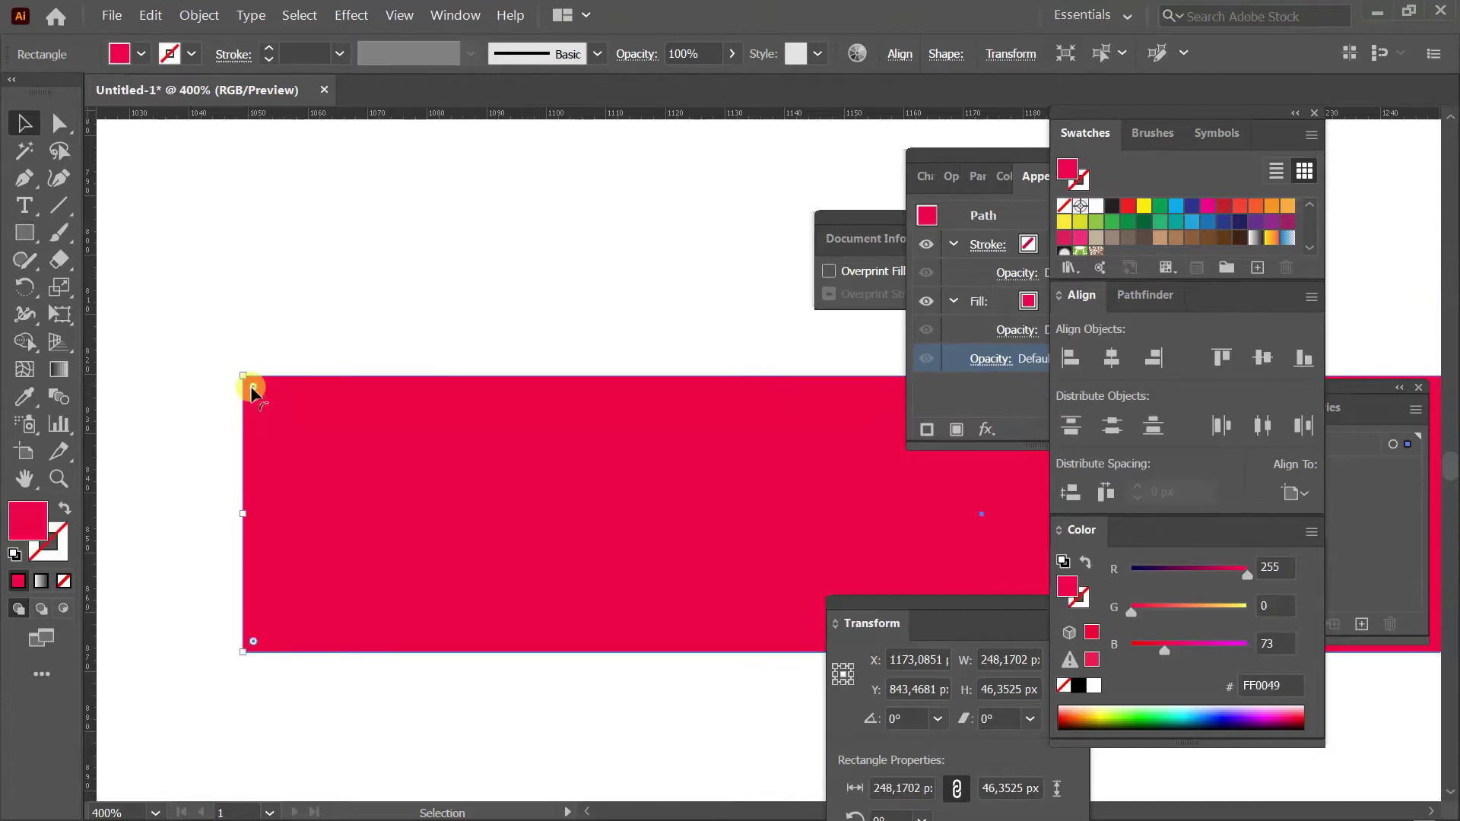
{"action": "left_click", "coordinate": [260, 395]}
{"action": "left_click_drag", "start_coordinate": [258, 393], "coordinate": [259, 392]}
{"action": "left_click", "coordinate": [372, 316]}
Duplicate the "Hidup Bisa Diatur" line onto the red rectangle and replace the copy's wording with "SUBSCRIBE".
{"action": "key", "text": "z"}
{"action": "left_click", "coordinate": [662, 545], "text": "alt"}
{"action": "left_click", "coordinate": [773, 512], "text": "alt"}
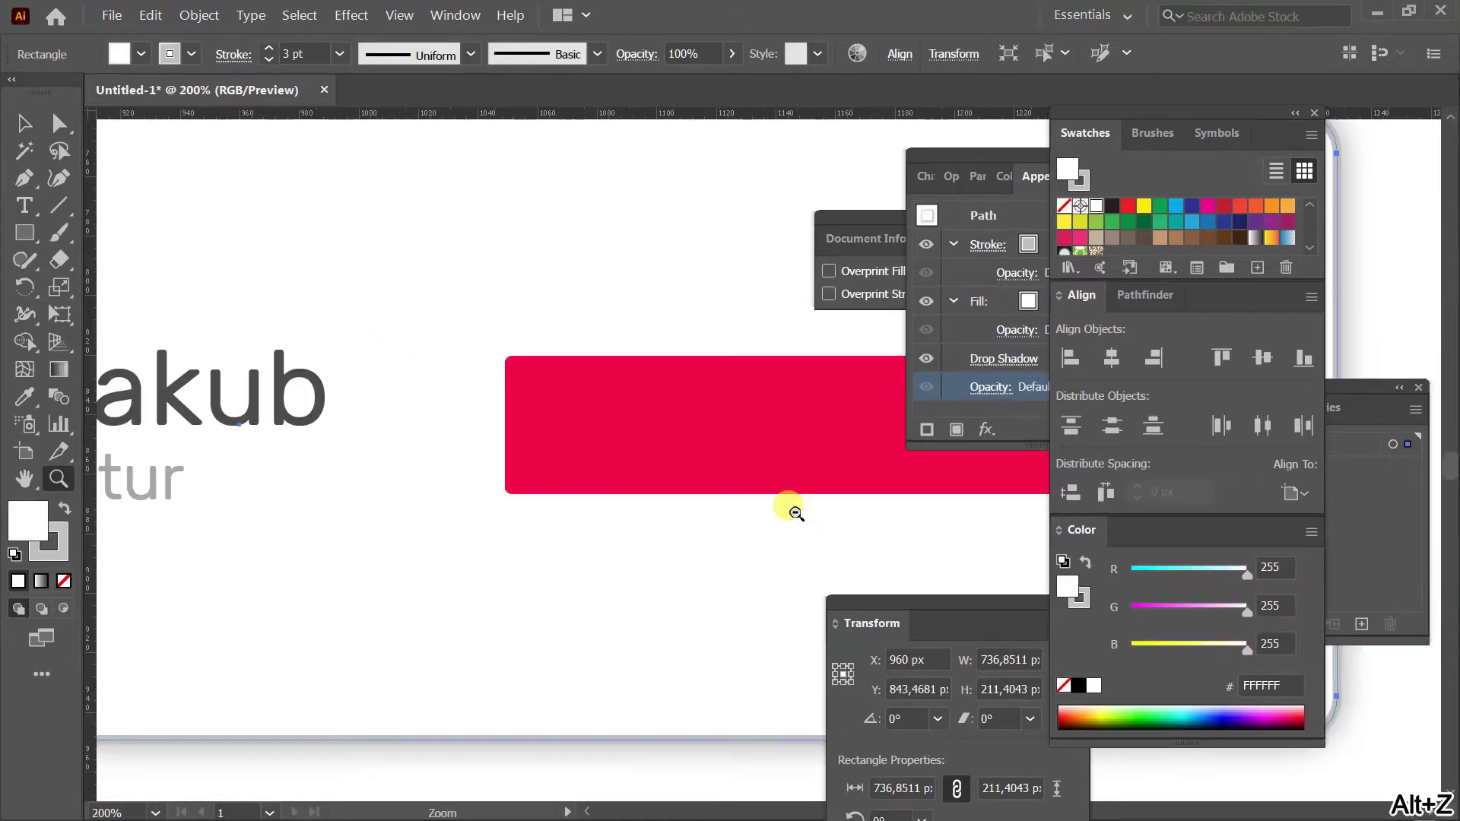
{"action": "left_click", "coordinate": [796, 514], "text": "alt"}
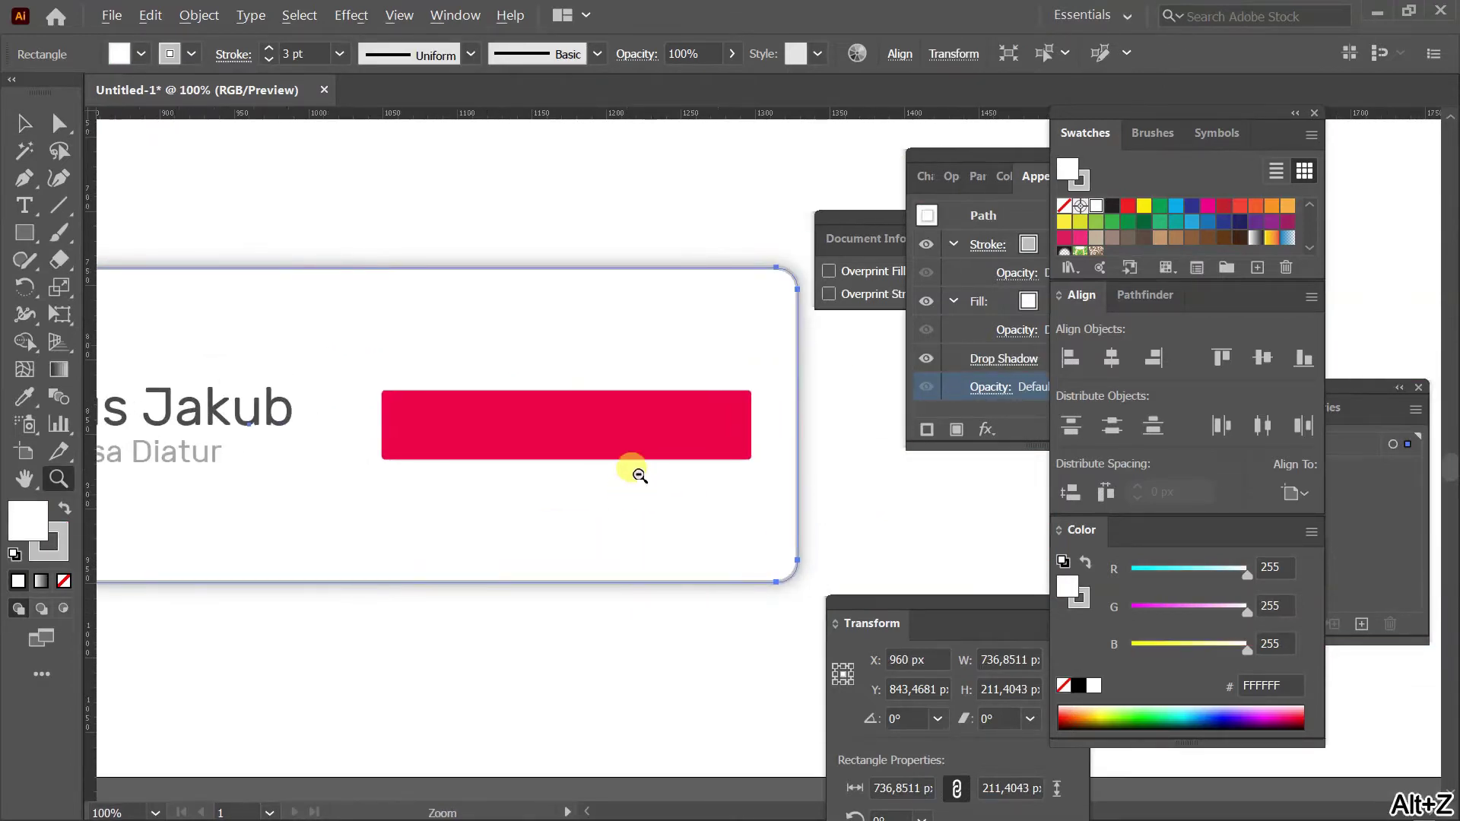
{"action": "left_click", "coordinate": [639, 475], "text": "alt"}
{"action": "key", "text": "v"}
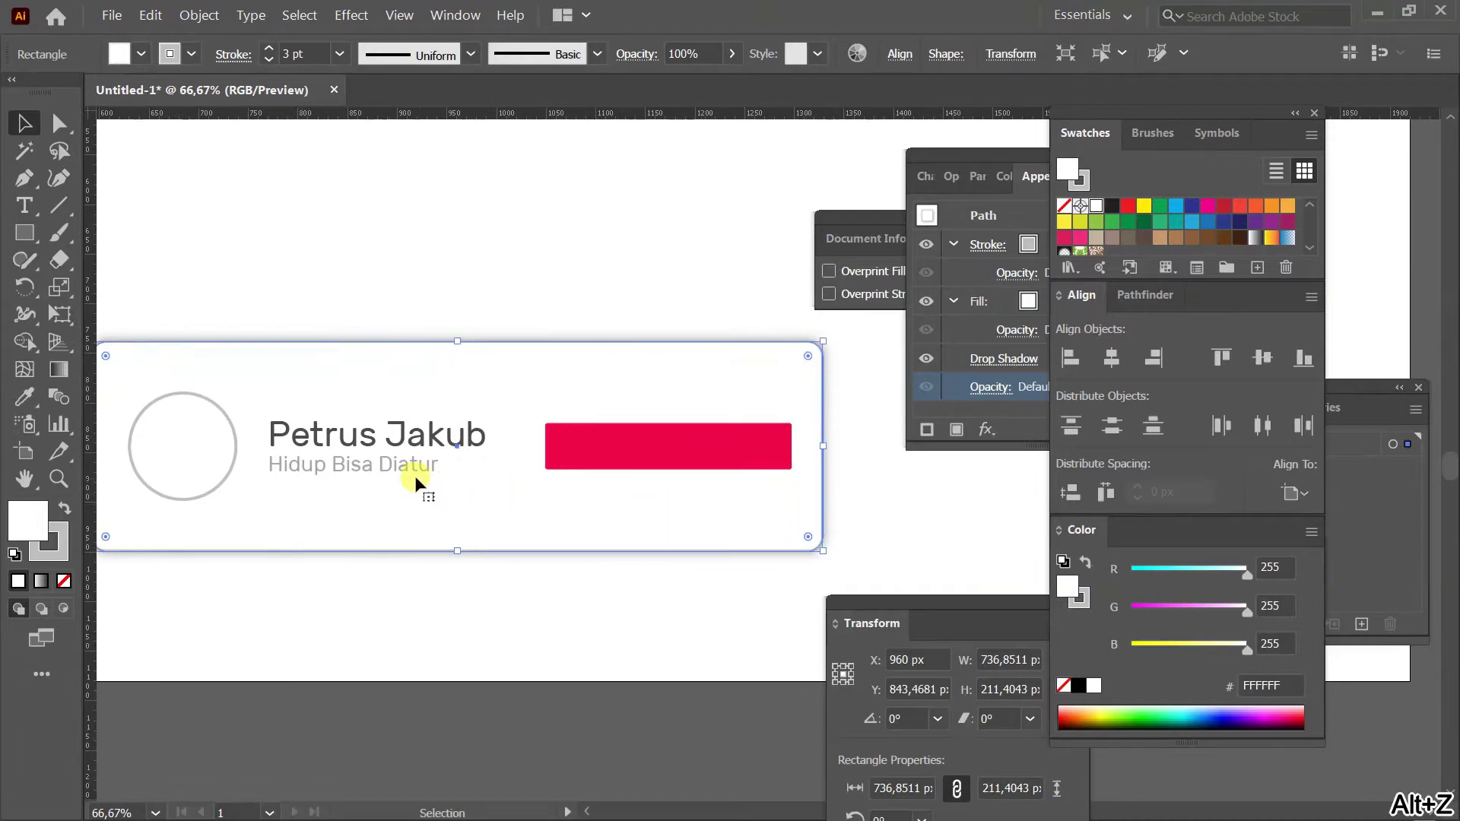
{"action": "left_click_drag", "start_coordinate": [386, 475], "coordinate": [719, 455]}
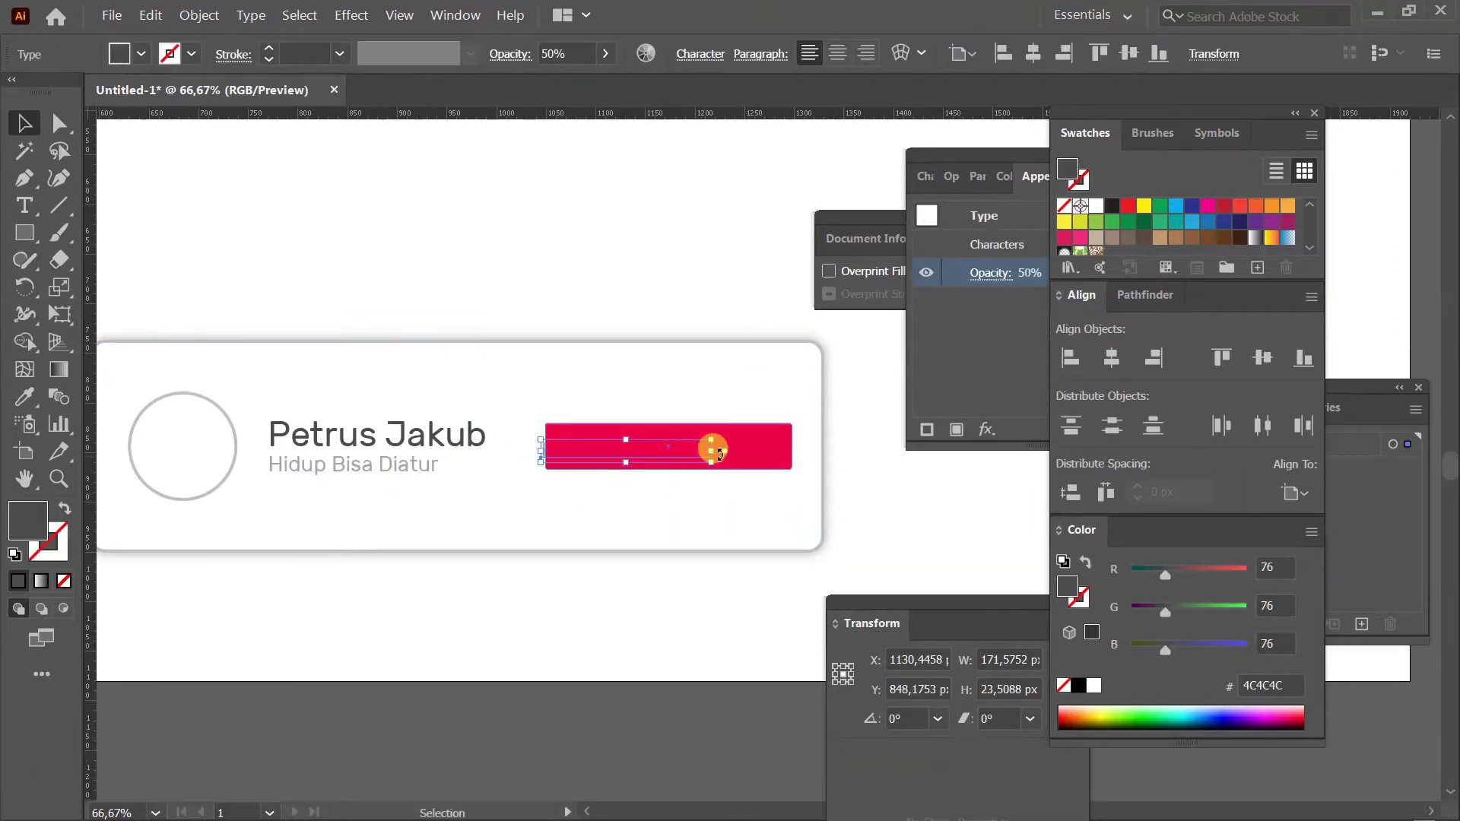
{"action": "key", "text": "t"}
{"action": "left_click", "coordinate": [696, 454]}
{"action": "key", "text": "ctrl+a"}
{"action": "type", "text": "SUB"}
{"action": "key", "text": "alt+shift+Left"}
{"action": "type", "text": "SC"}
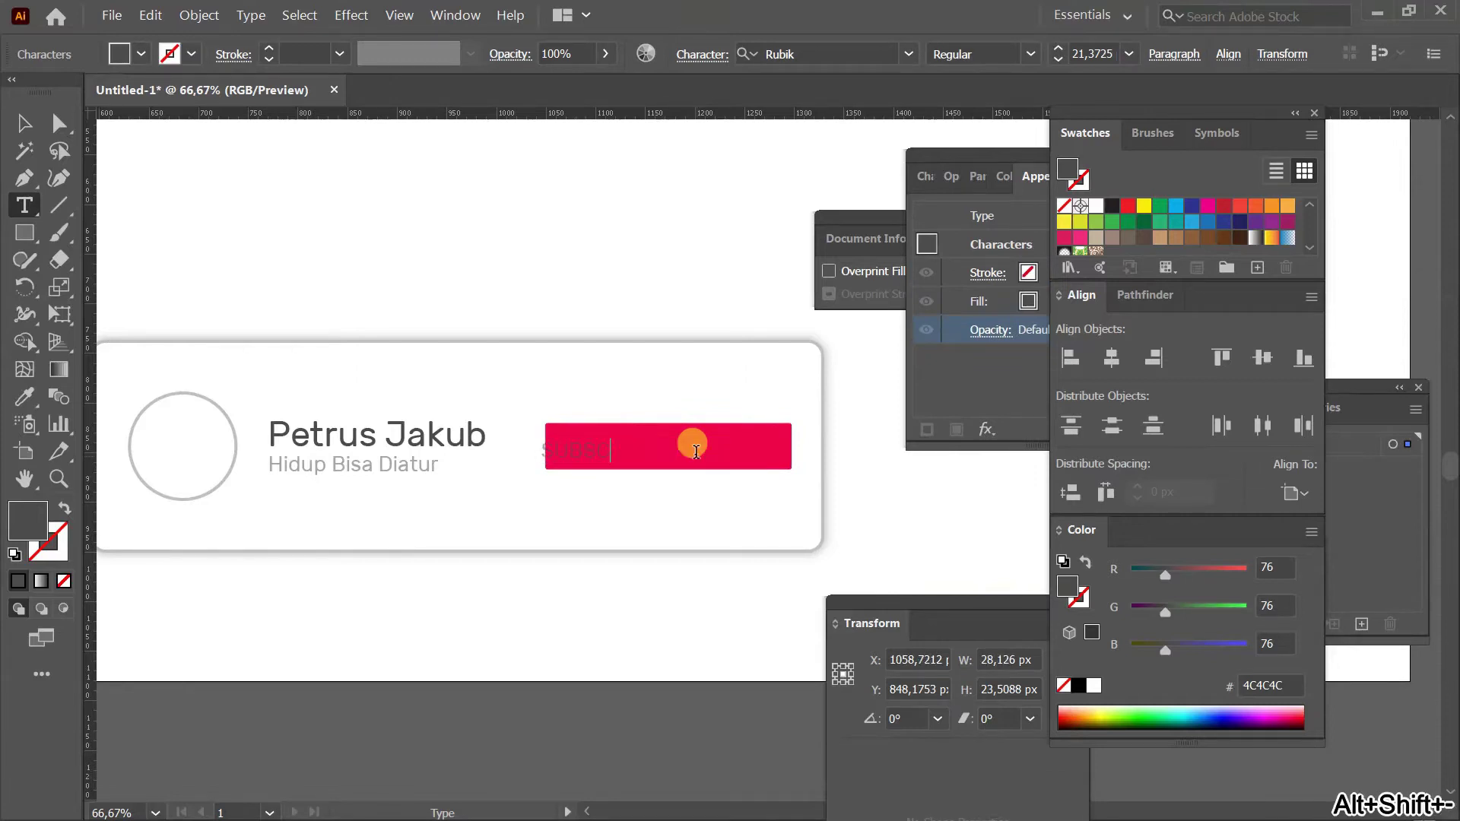
{"action": "type", "text": "RIBE"}
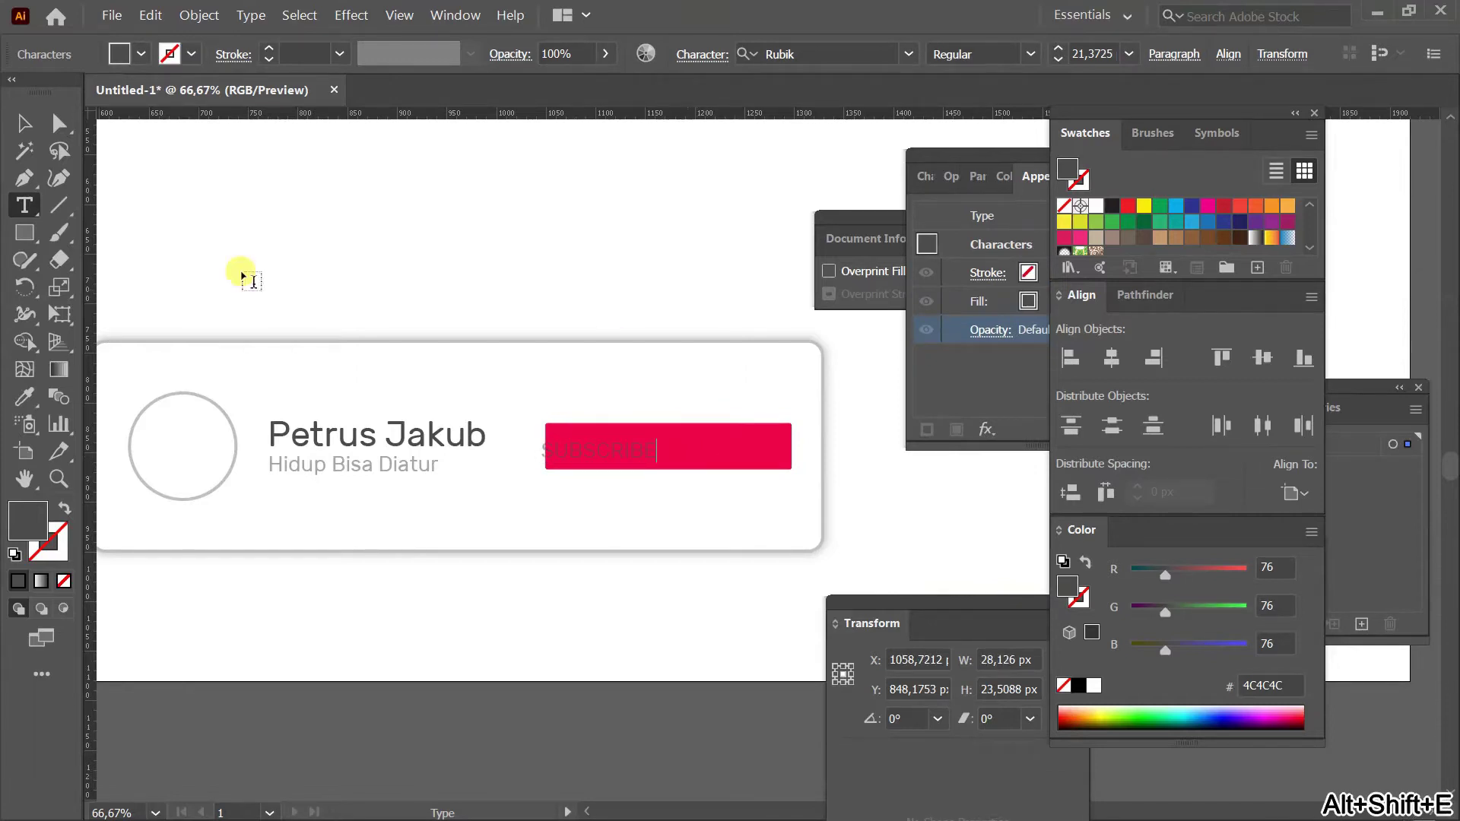
Move the "SUBSCRIBE" text to the middle of the red rectangle and fill it with white FFFFFF.
{"action": "left_click", "coordinate": [25, 123]}
{"action": "left_click_drag", "start_coordinate": [609, 447], "coordinate": [688, 442]}
{"action": "double_click", "coordinate": [26, 514]}
{"action": "type", "text": "FFFFFF"}
{"action": "left_click", "coordinate": [943, 276]}
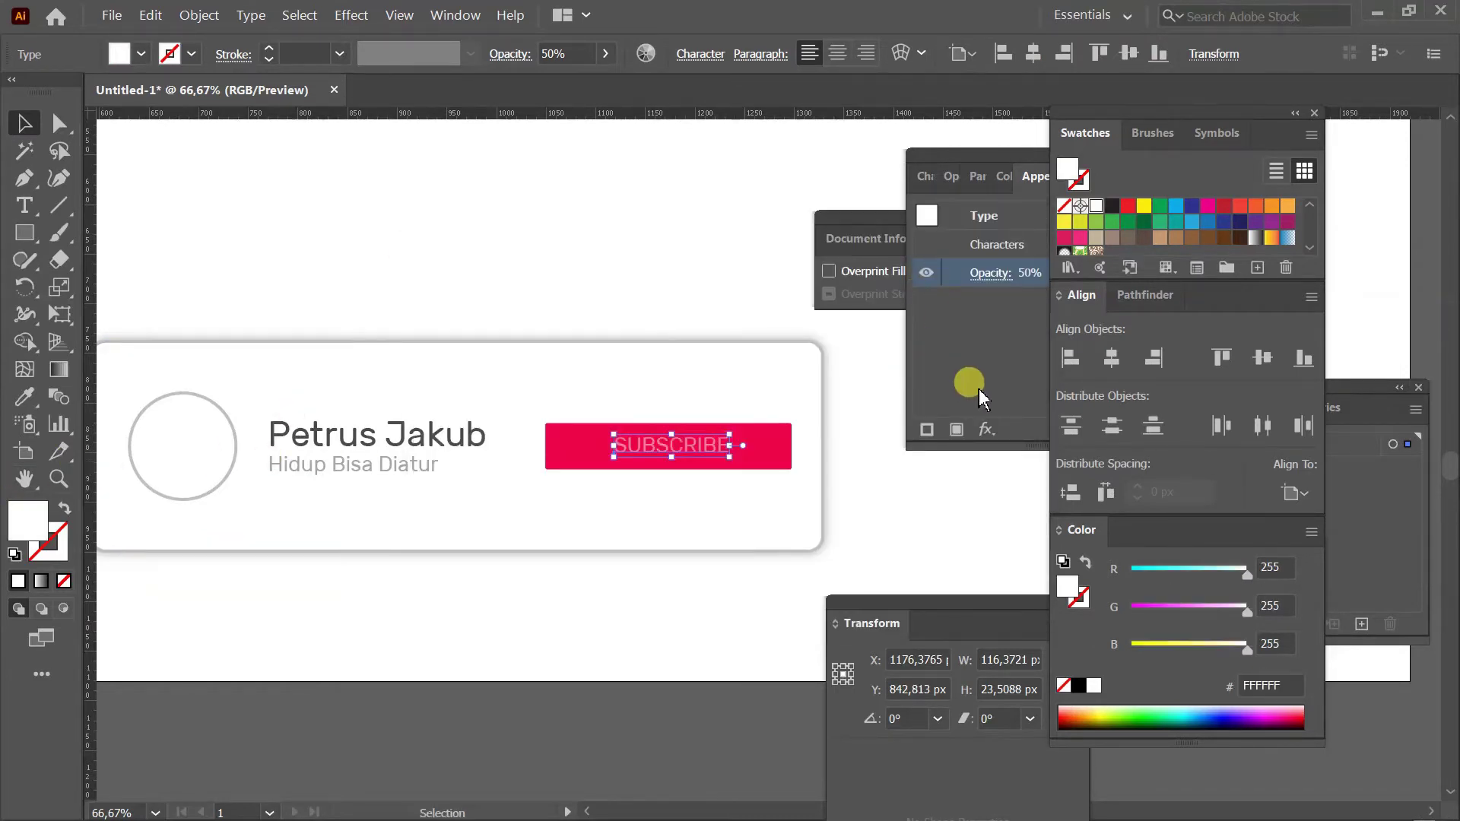
Set the "SUBSCRIBE" text's opacity to 100% and enlarge it to about 148 px wide.
{"action": "key", "text": "alt+v"}
{"action": "left_click", "coordinate": [992, 274]}
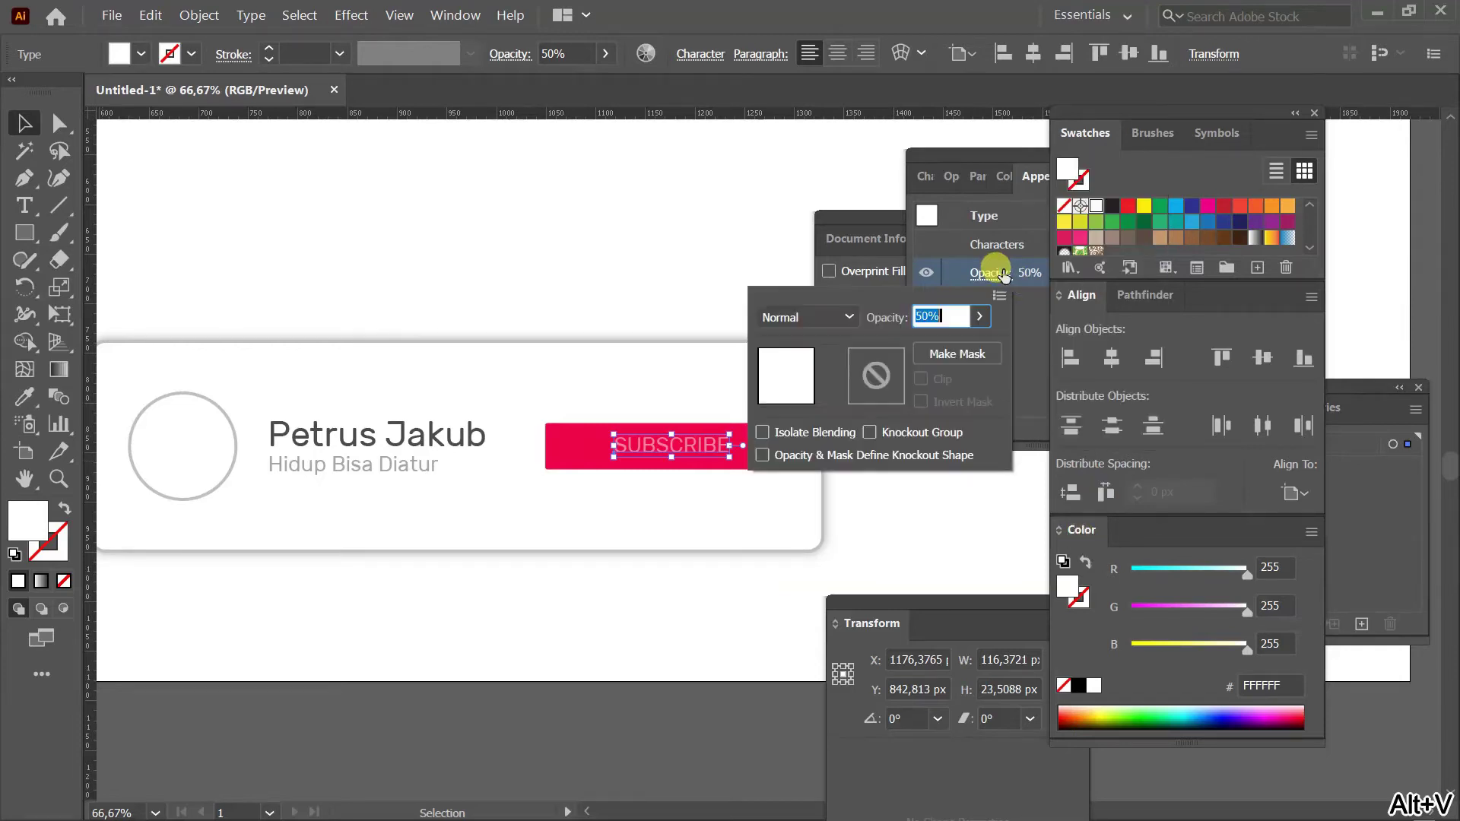
{"action": "type", "text": "100"}
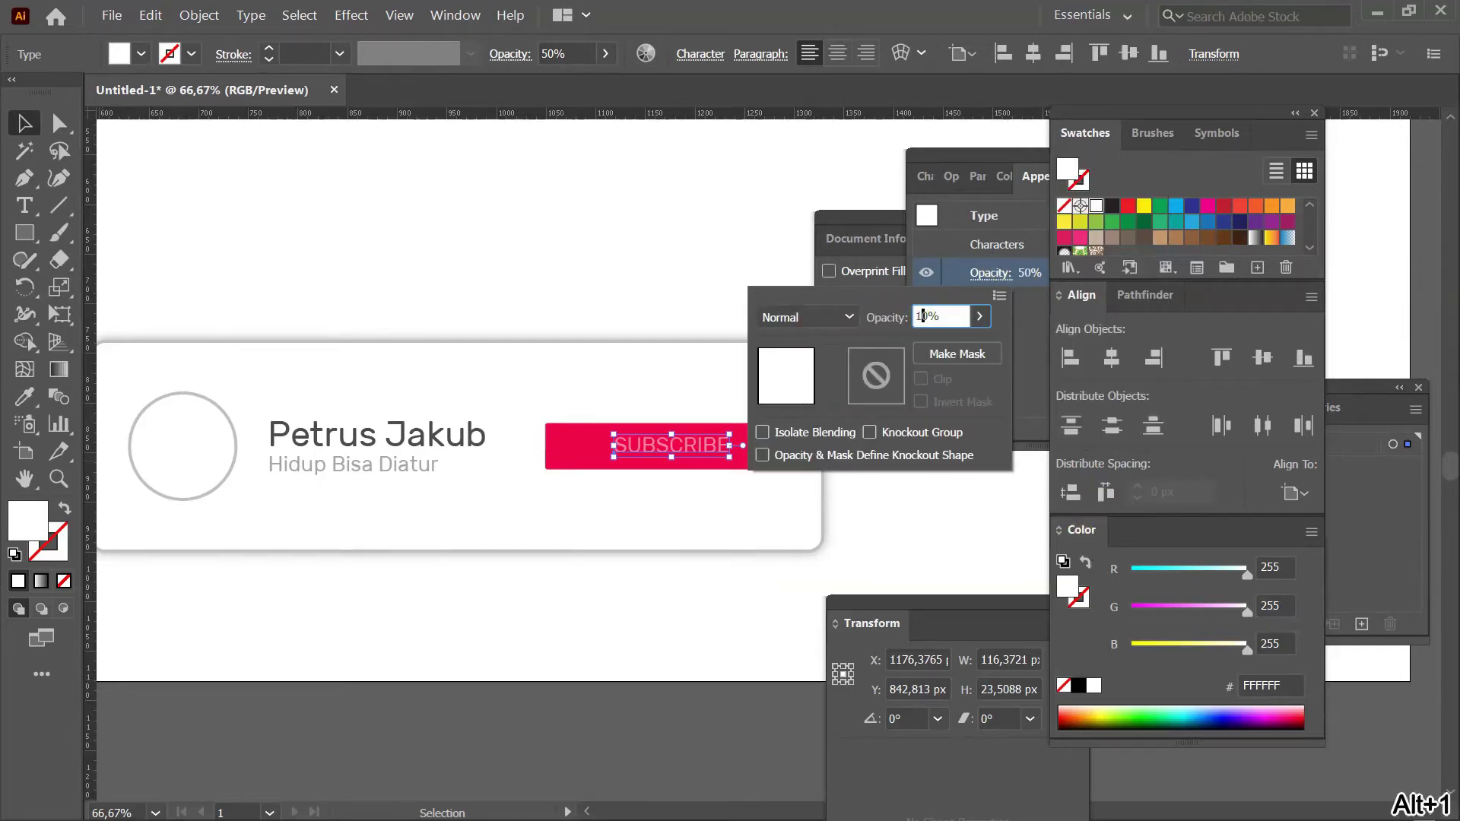
{"action": "key", "text": "alt+Return"}
{"action": "left_click", "coordinate": [887, 495]}
{"action": "left_click", "coordinate": [715, 445]}
{"action": "left_click_drag", "start_coordinate": [730, 452], "coordinate": [762, 464]}
Change the font of the "SUBSCRIBE" text to Arial Narrow.
{"action": "left_click", "coordinate": [995, 244]}
{"action": "double_click", "coordinate": [994, 244]}
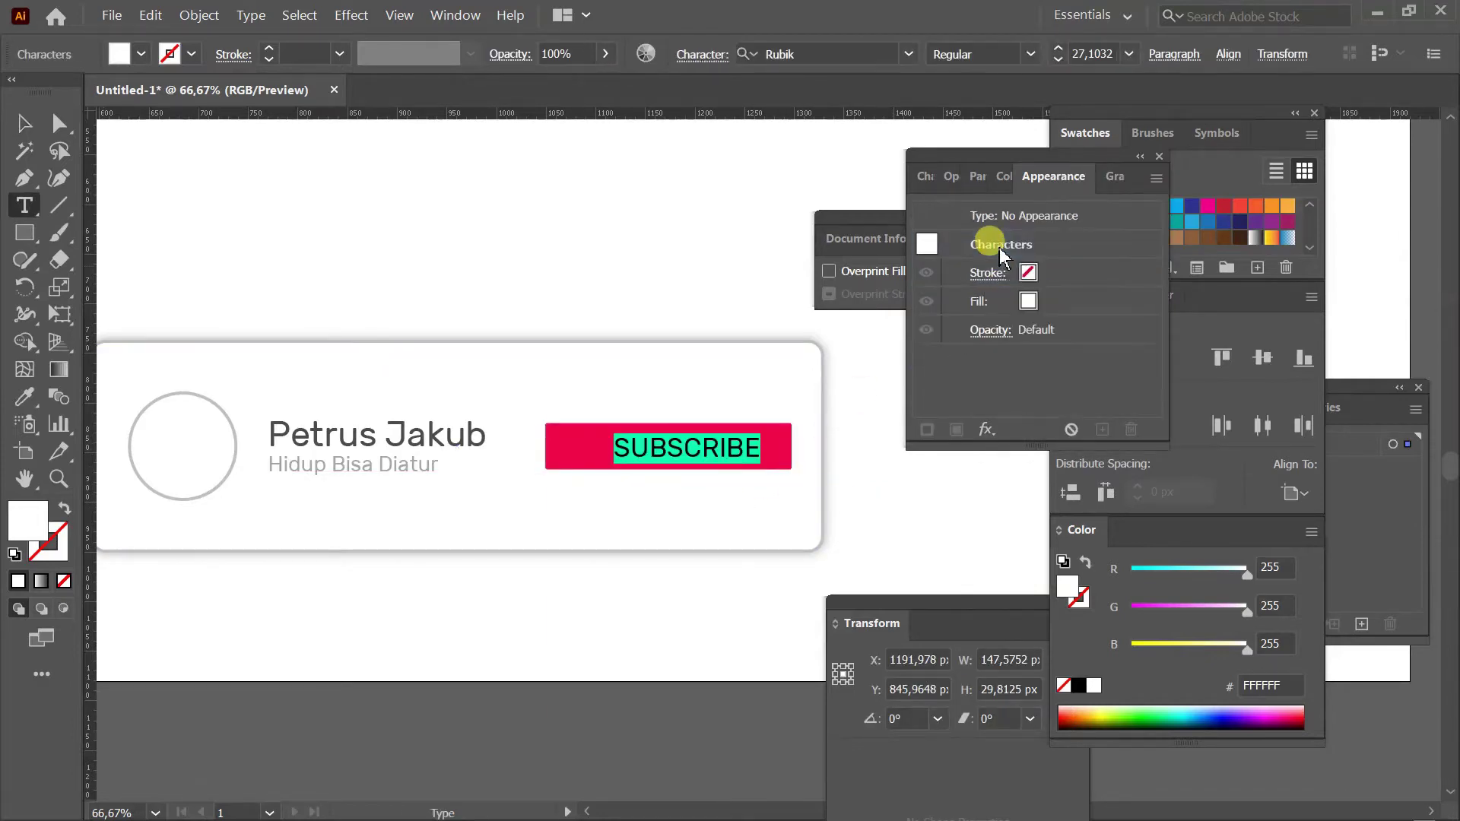
{"action": "left_click", "coordinate": [930, 177]}
{"action": "left_click", "coordinate": [995, 210]}
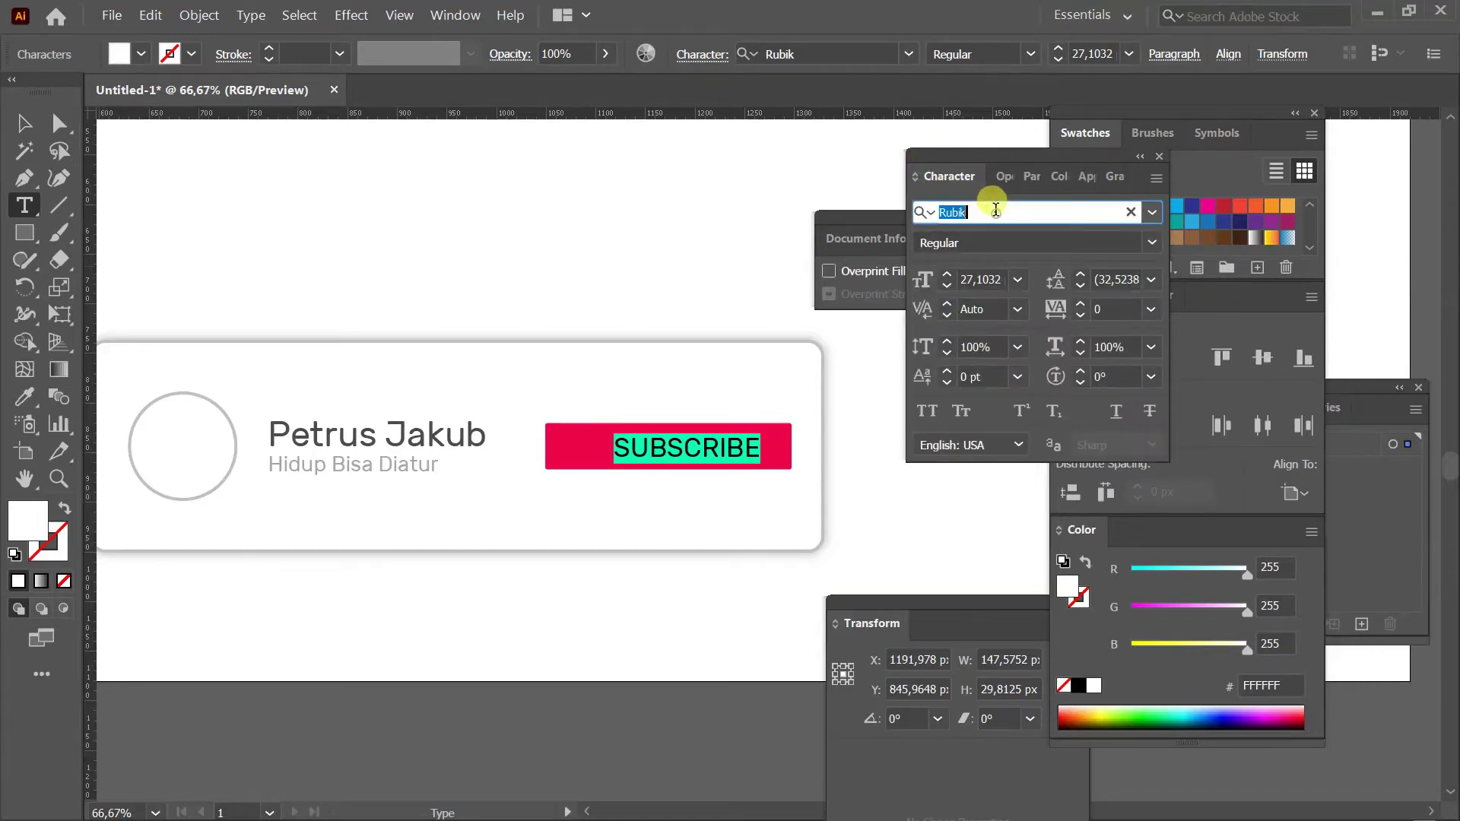
{"action": "type", "text": "aria"}
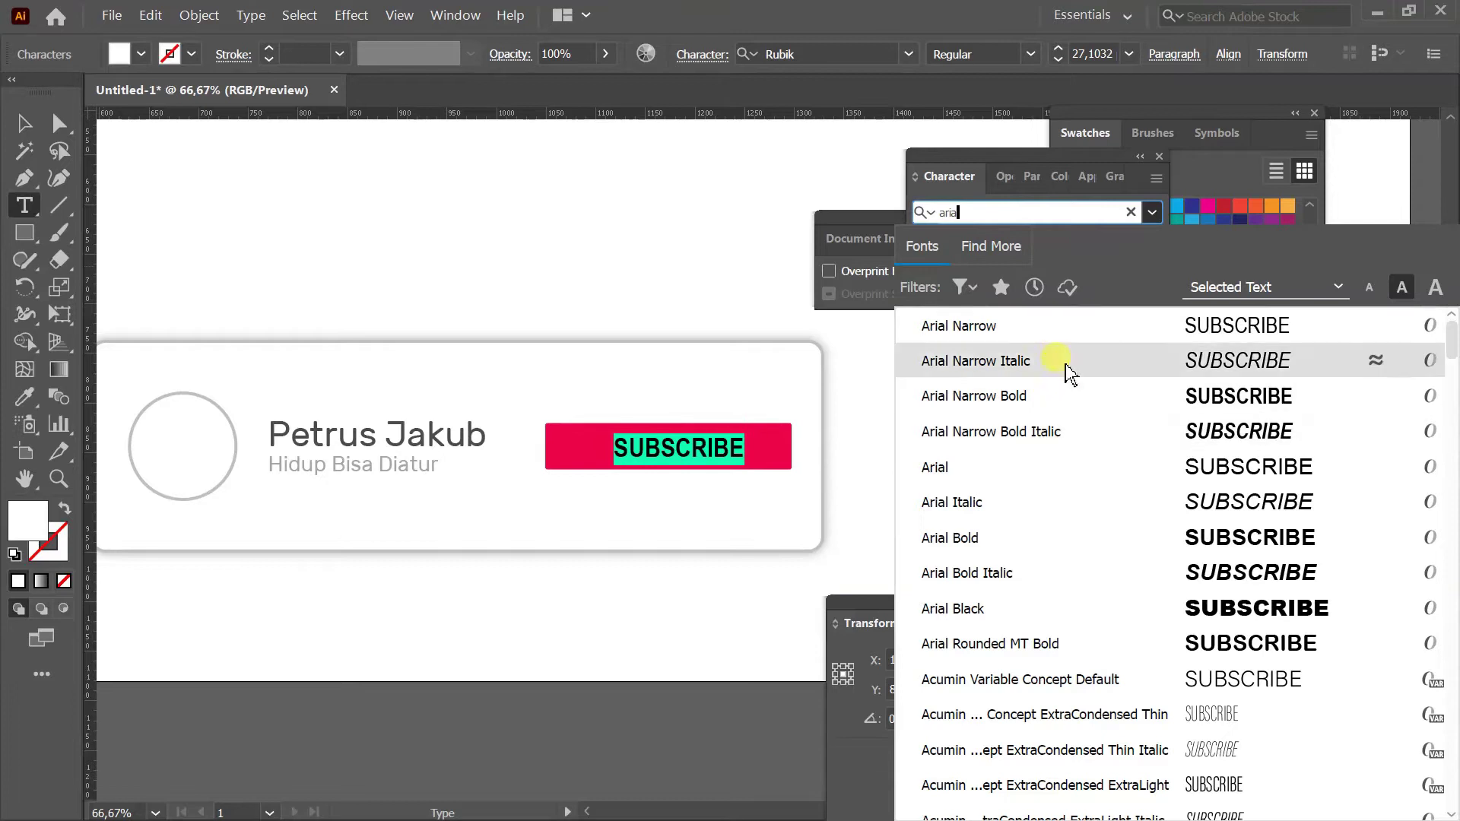
{"action": "left_click", "coordinate": [1066, 332]}
{"action": "left_click", "coordinate": [883, 499], "text": "ctrl"}
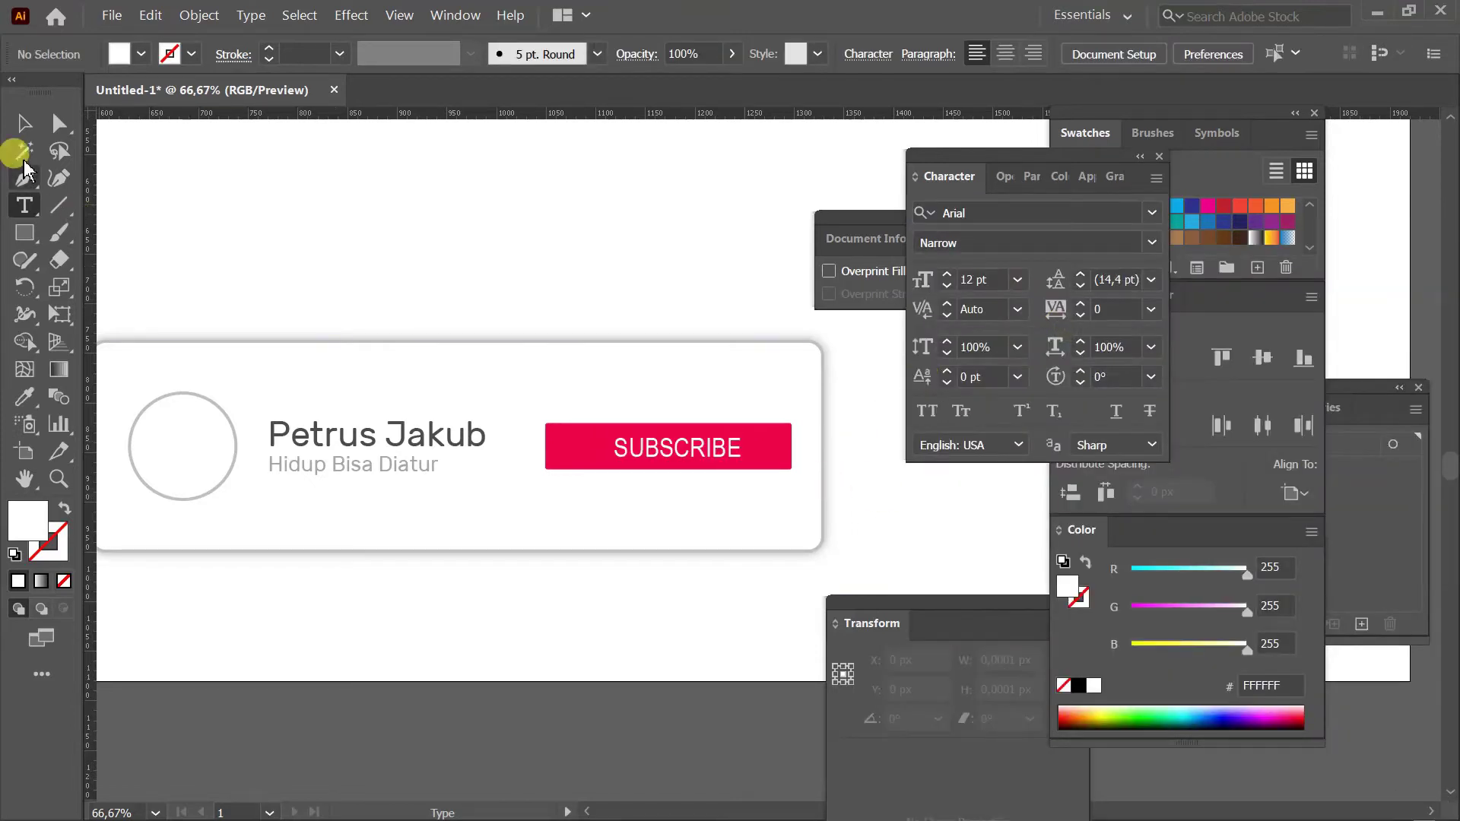
Center the "SUBSCRIBE" text and the red rectangle horizontally on each other, aligning to the selection.
{"action": "scroll", "coordinate": [799, 456], "scroll_direction": "up", "scroll_amount": 1}
{"action": "left_click_drag", "start_coordinate": [644, 458], "coordinate": [623, 457]}
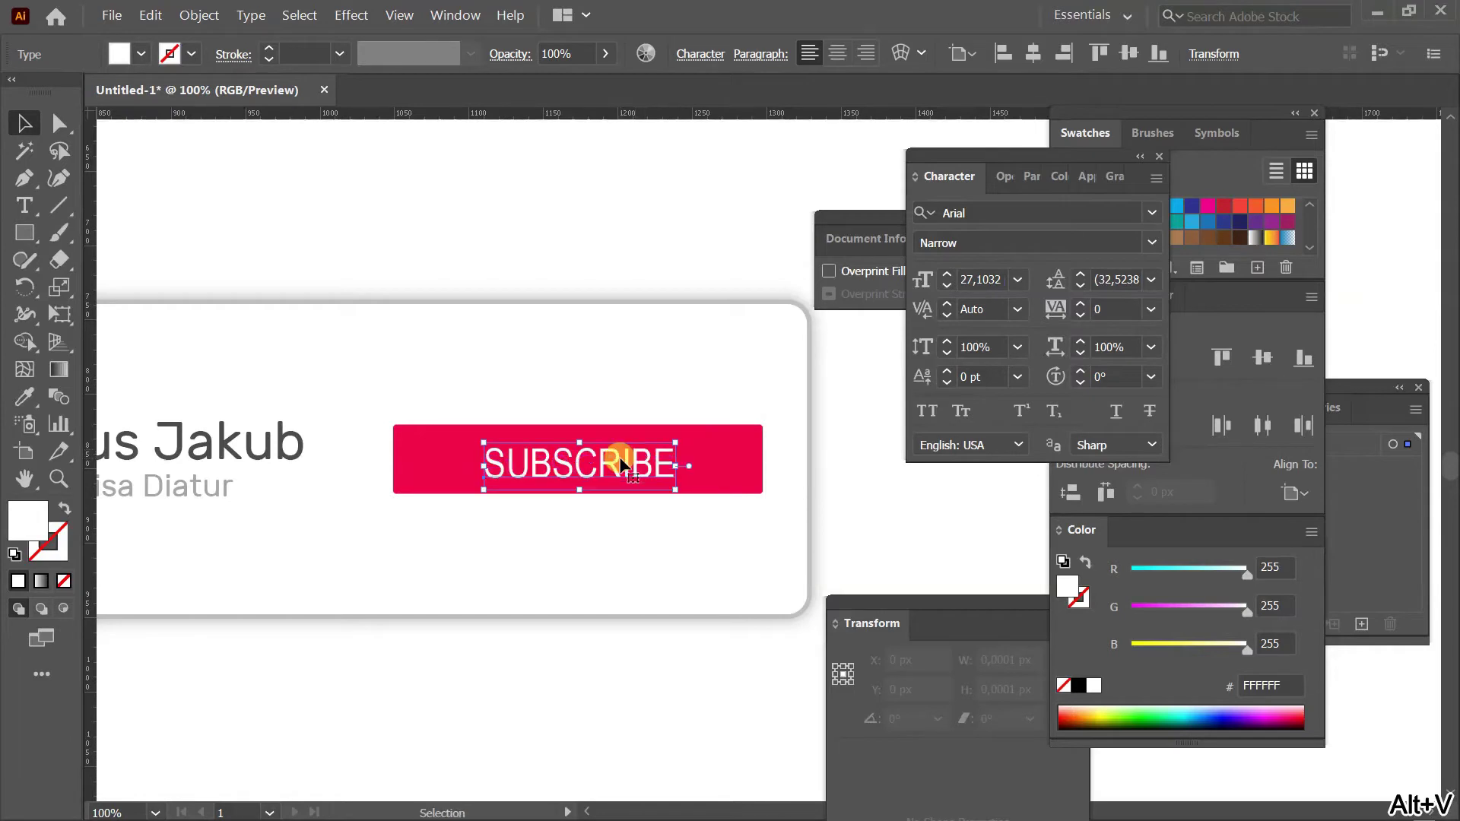
{"action": "left_click", "coordinate": [700, 449], "text": "shift"}
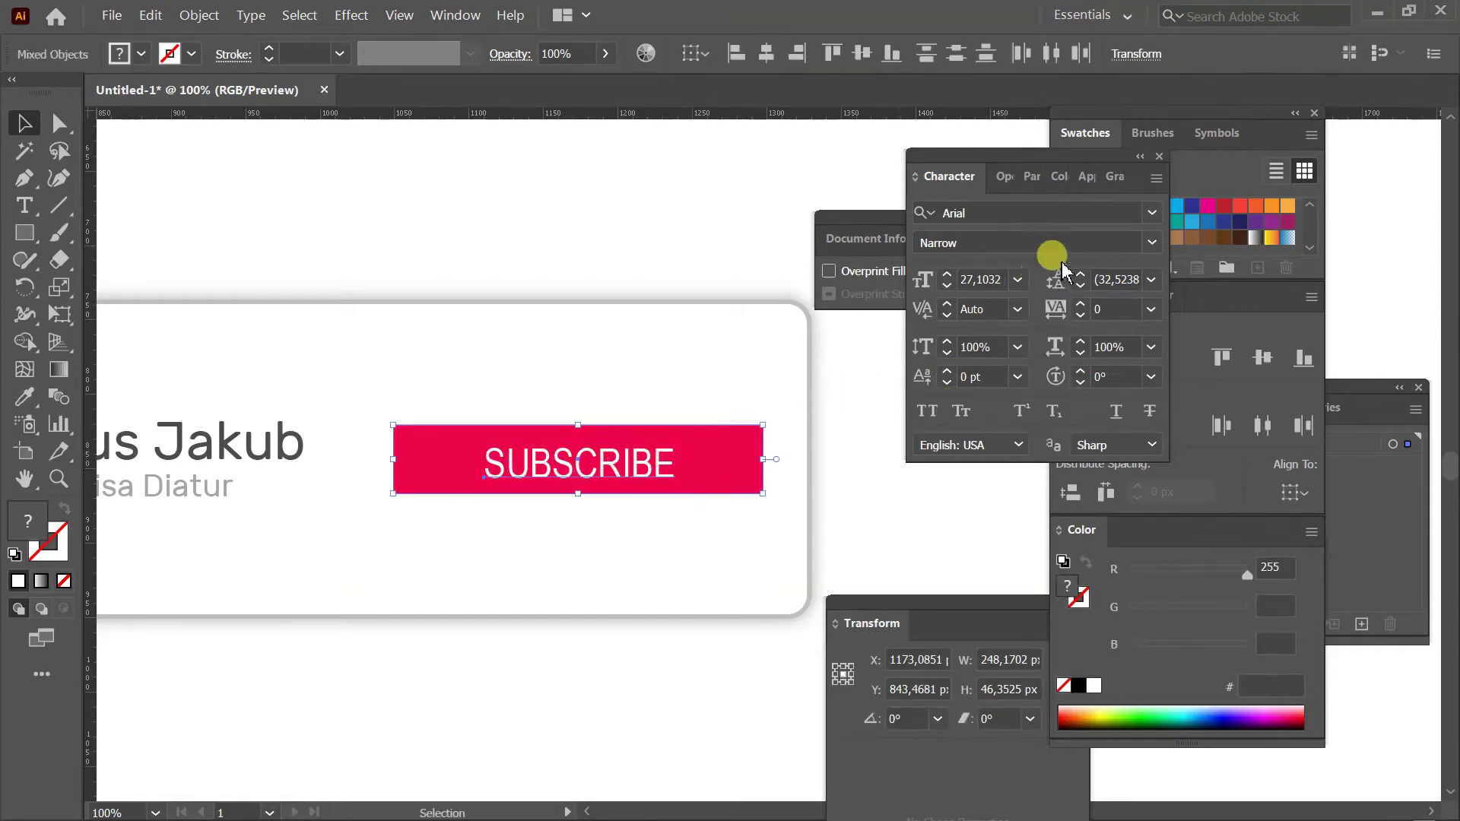
{"action": "left_click", "coordinate": [1210, 306]}
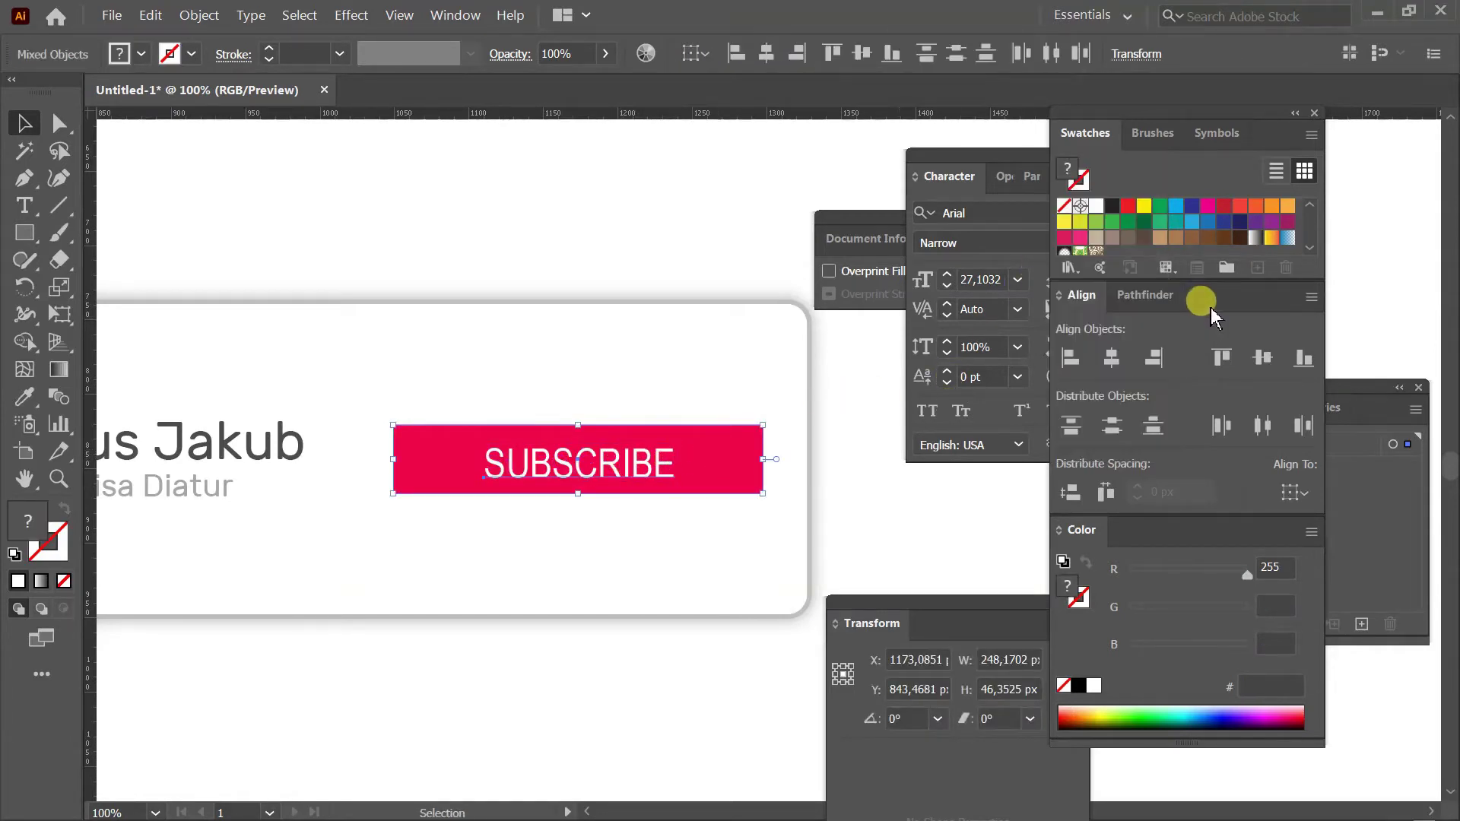
{"action": "left_click", "coordinate": [1302, 491]}
{"action": "left_click", "coordinate": [1310, 503]}
{"action": "left_click", "coordinate": [1071, 357]}
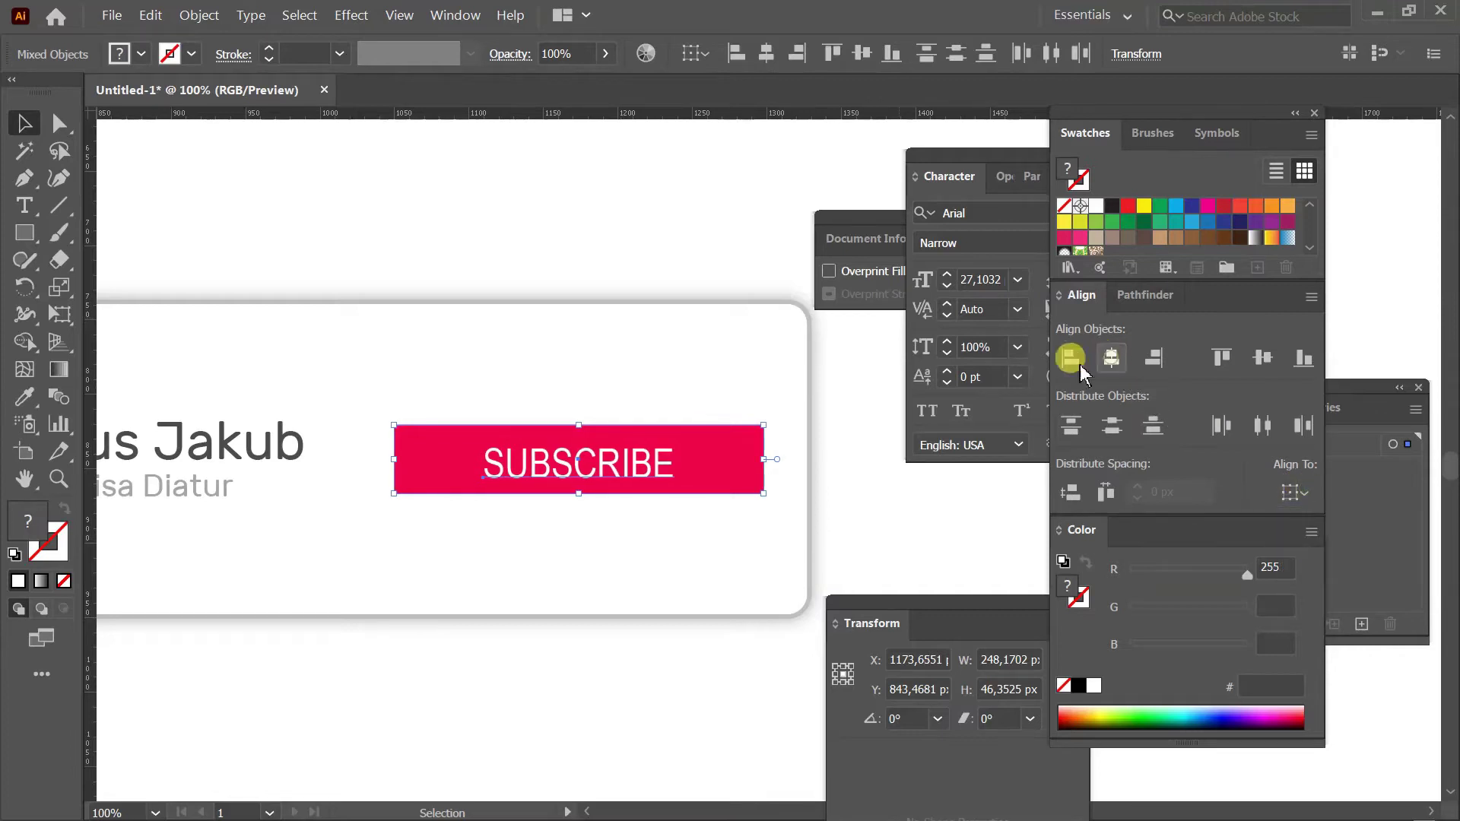
{"action": "key", "text": "alt+v"}
{"action": "left_click", "coordinate": [872, 522]}
{"action": "left_click", "coordinate": [654, 478]}
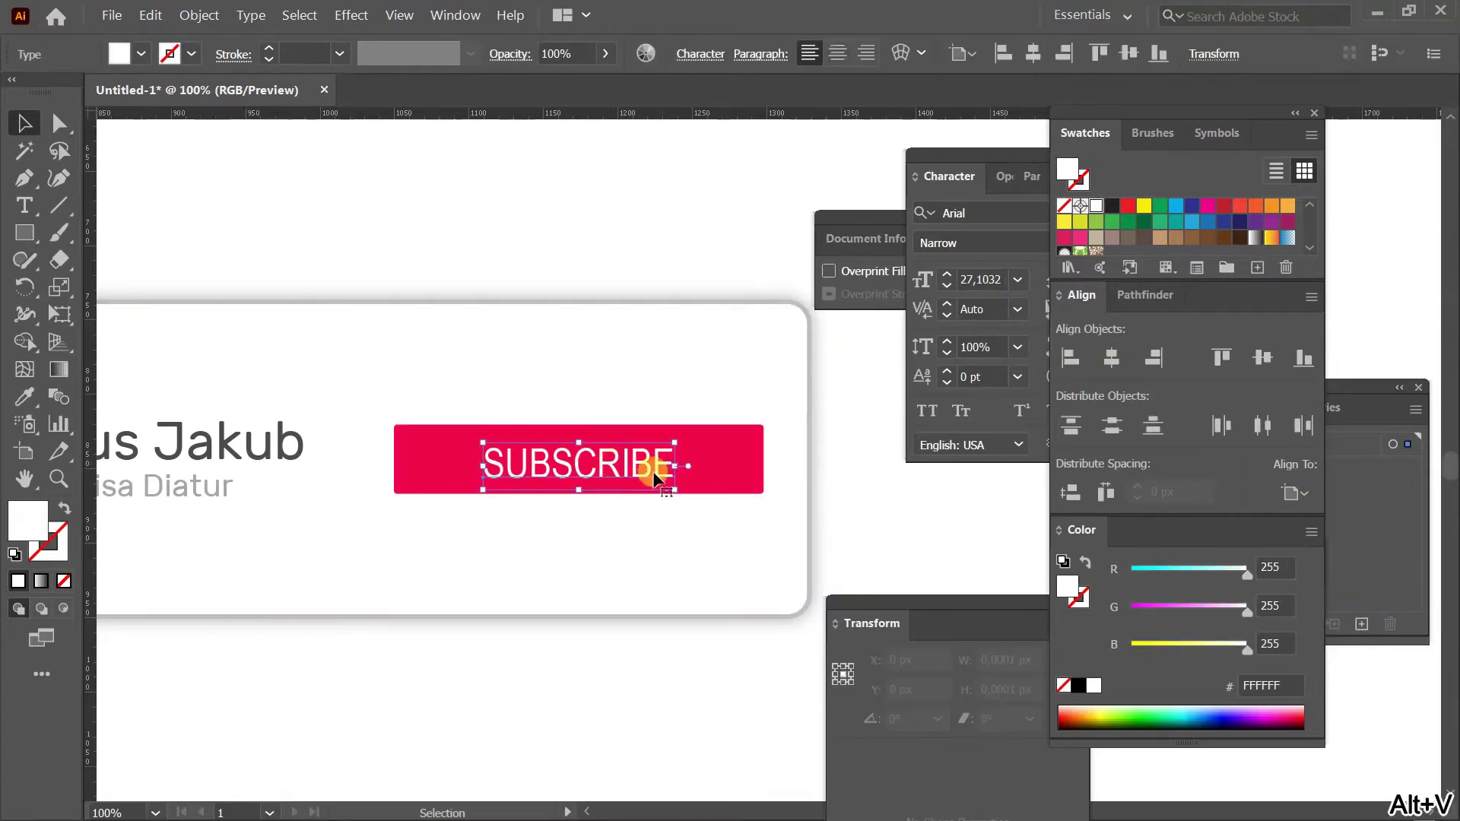
{"action": "left_click", "coordinate": [689, 525]}
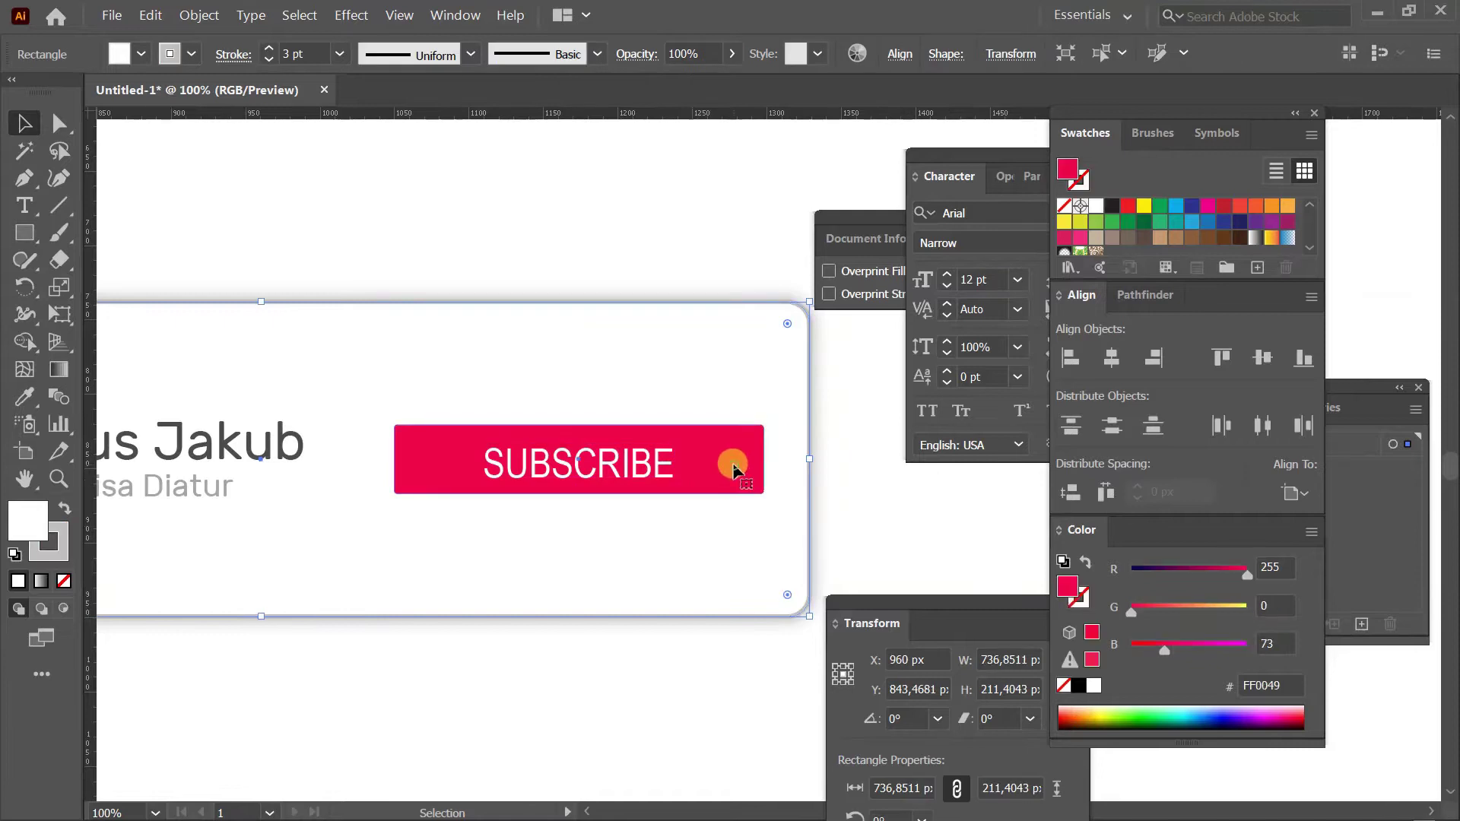
Start an Inner Glow effect on the red rectangle and make the glow colour black.
{"action": "left_click", "coordinate": [734, 469]}
{"action": "left_click", "coordinate": [351, 15]}
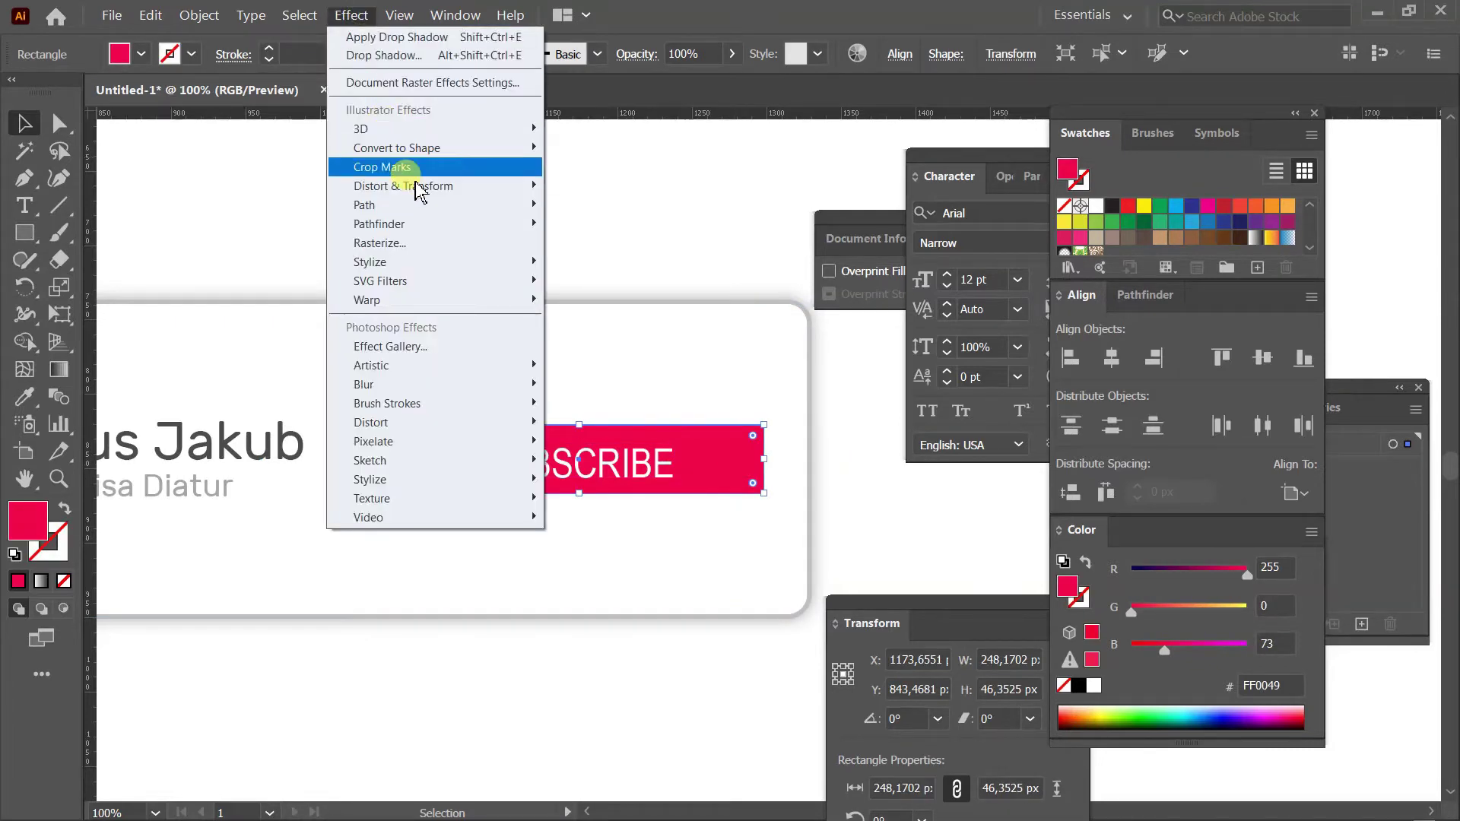
{"action": "left_click", "coordinate": [447, 262]}
{"action": "left_click", "coordinate": [599, 298]}
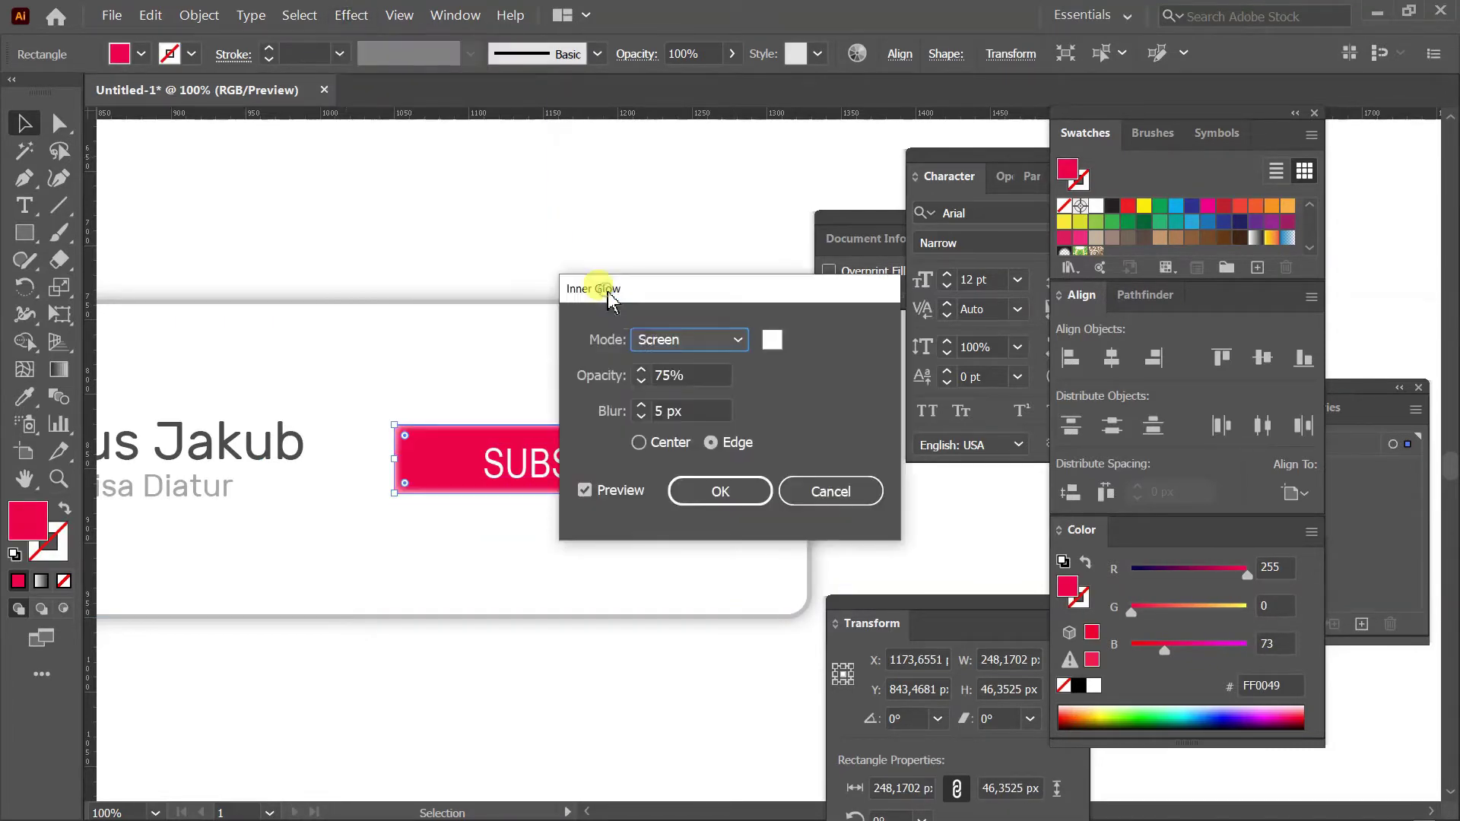
{"action": "left_click", "coordinate": [772, 342]}
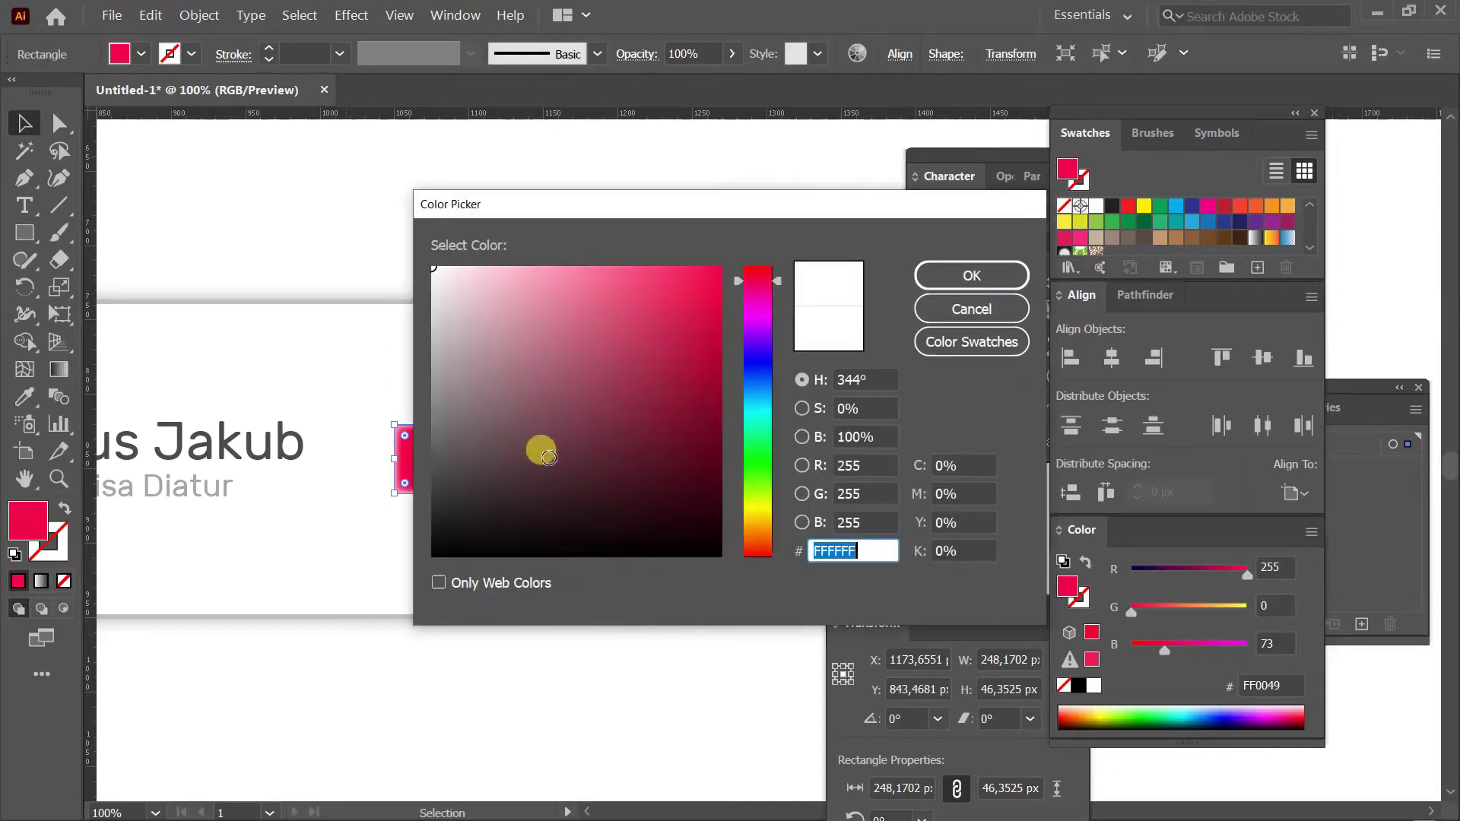
{"action": "left_click", "coordinate": [943, 275]}
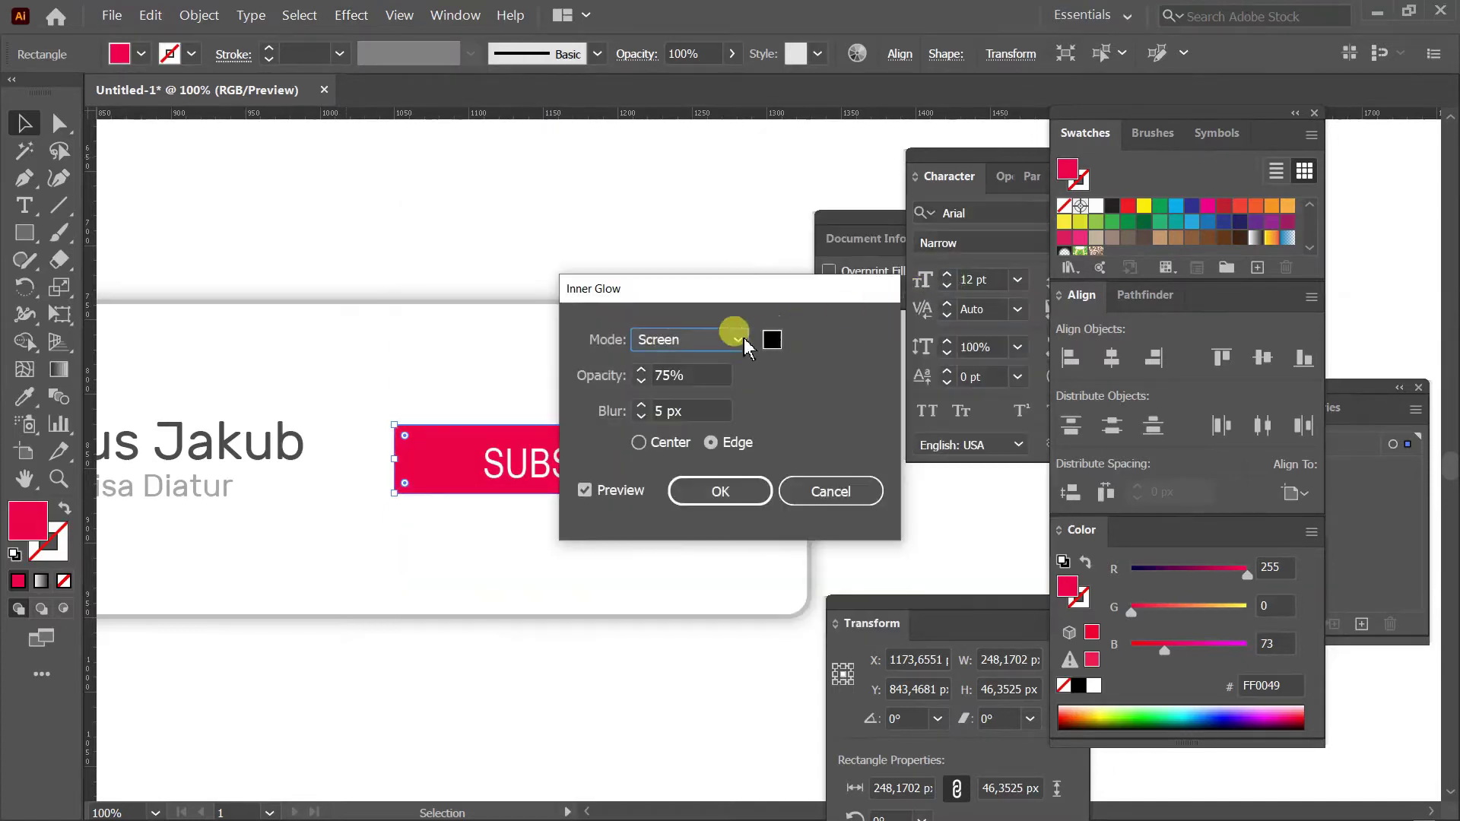
Set the inner glow to Normal mode with 25% opacity and apply it to the red rectangle.
{"action": "left_click", "coordinate": [651, 443]}
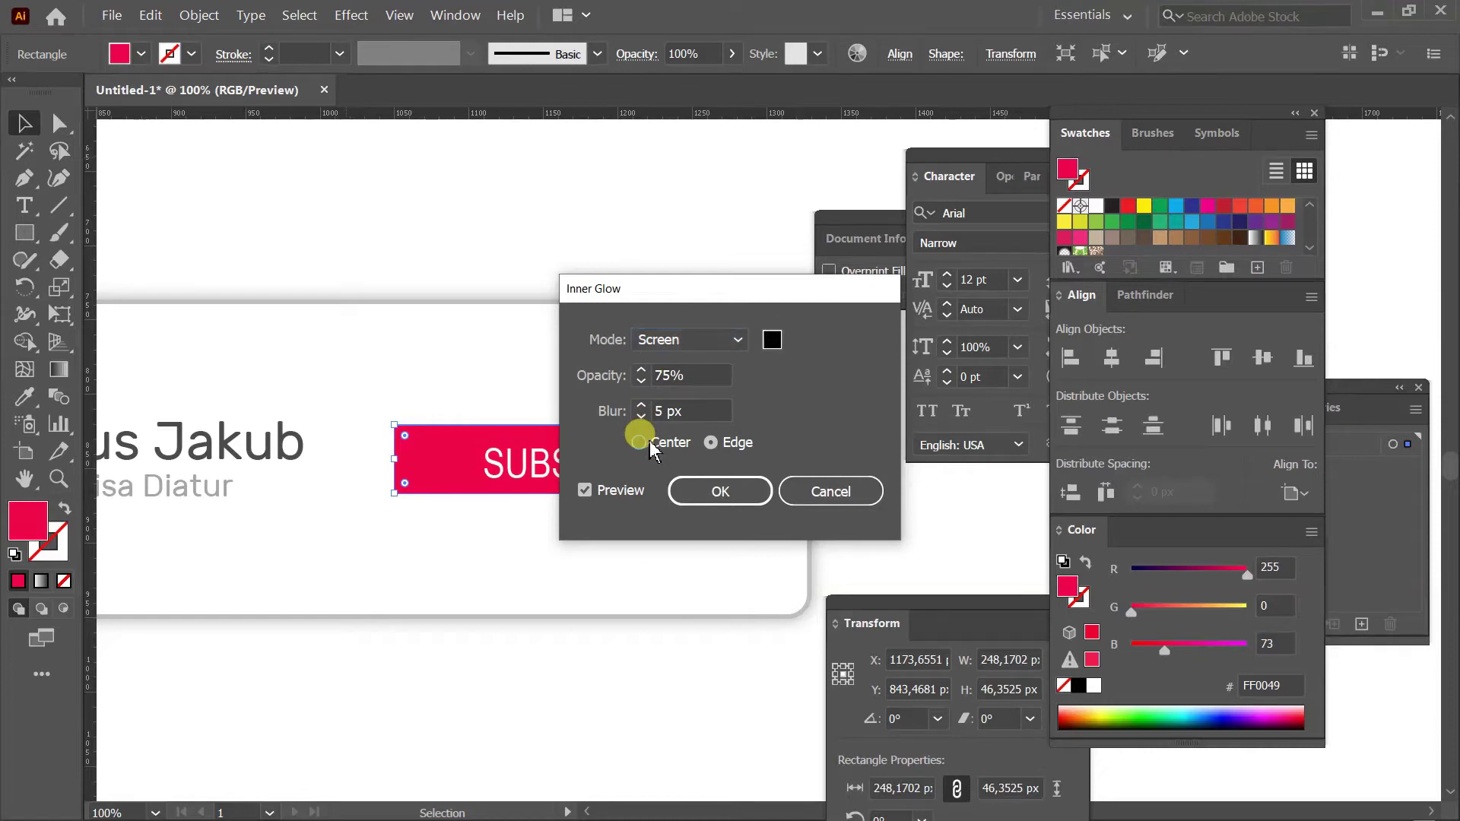
{"action": "left_click", "coordinate": [692, 341]}
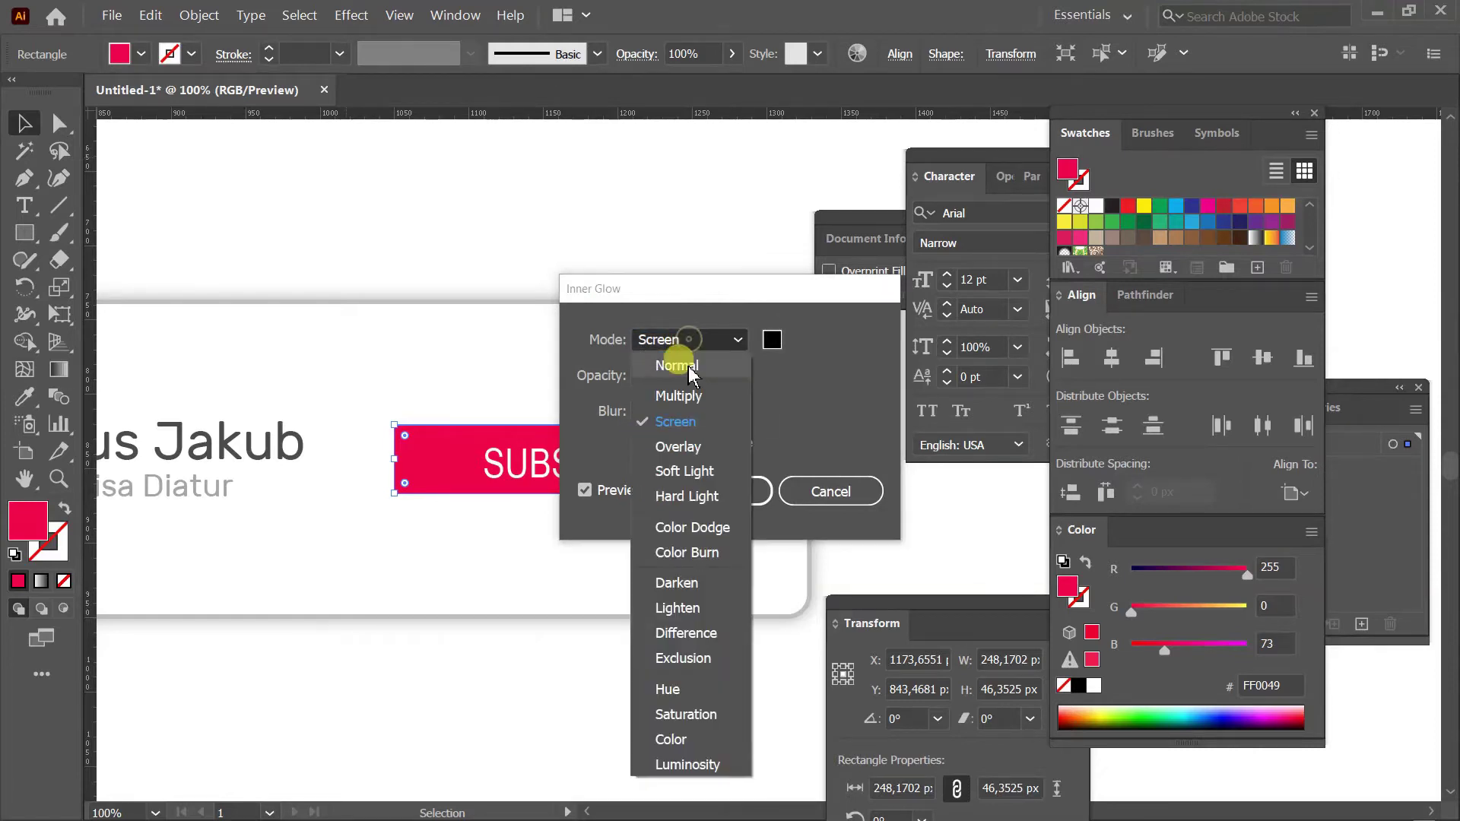
{"action": "left_click", "coordinate": [687, 365]}
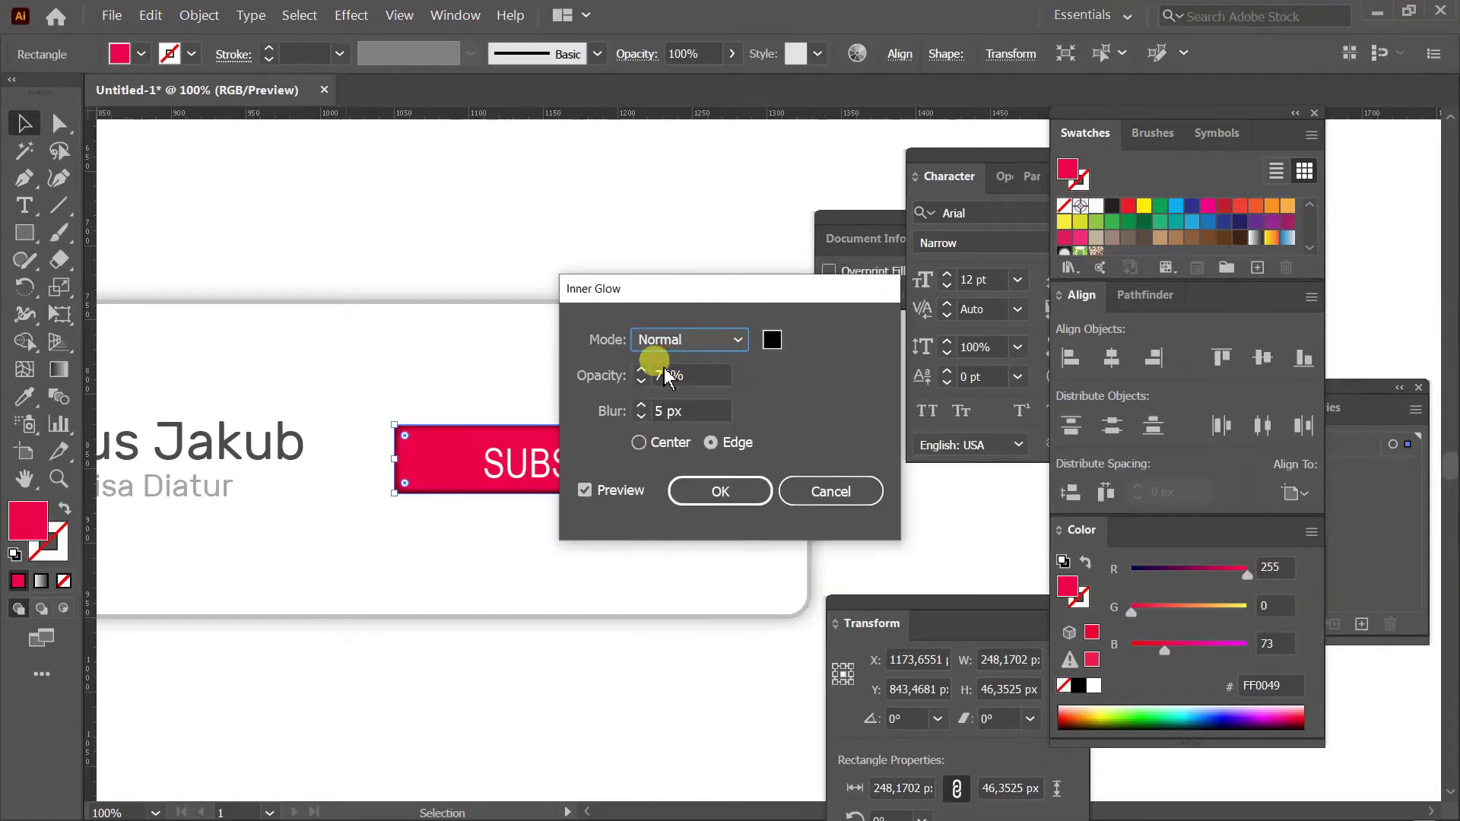
{"action": "left_click_drag", "start_coordinate": [659, 374], "coordinate": [634, 381]}
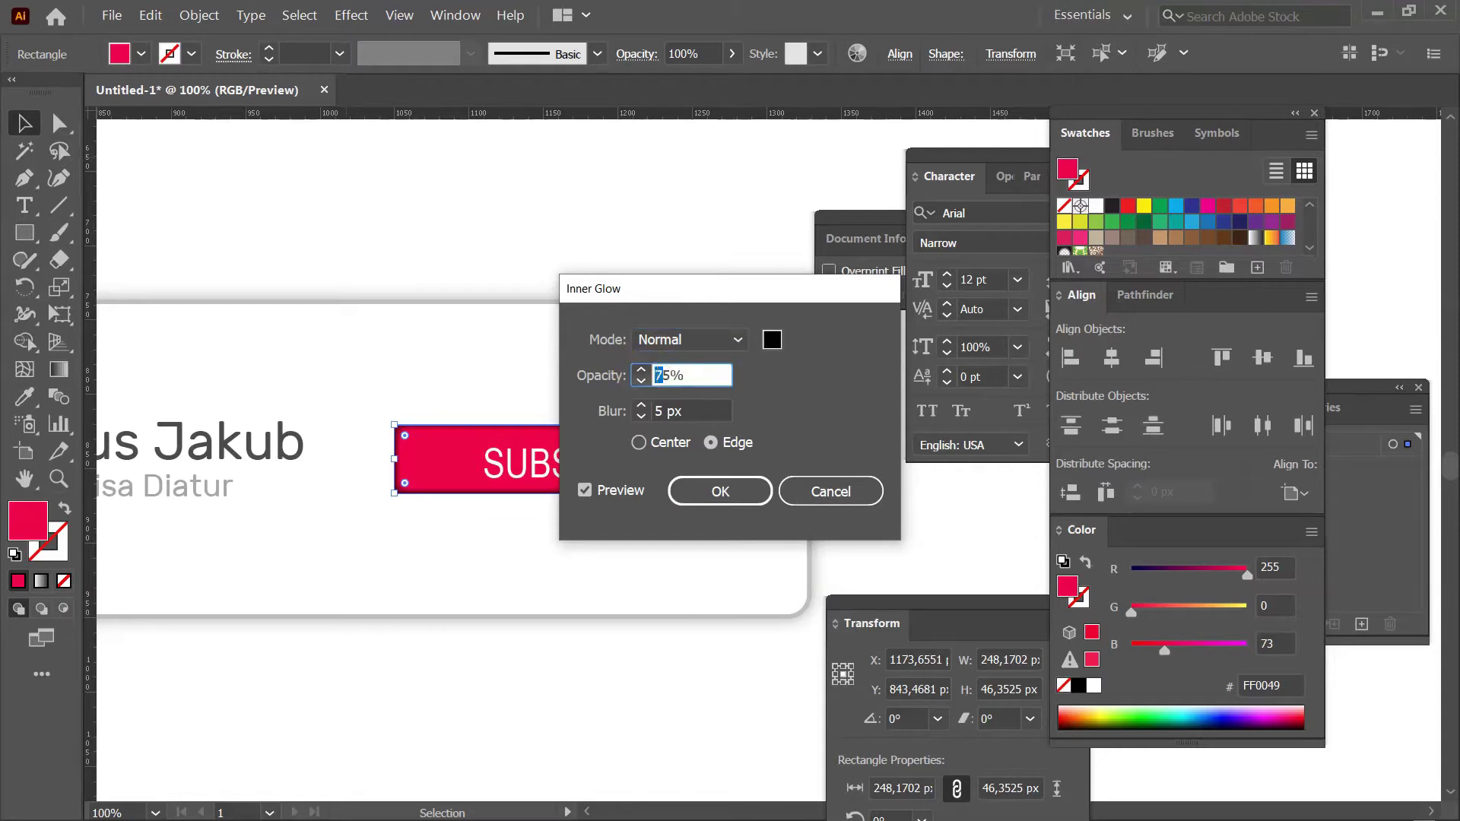
{"action": "type", "text": "2"}
{"action": "key", "text": "Tab"}
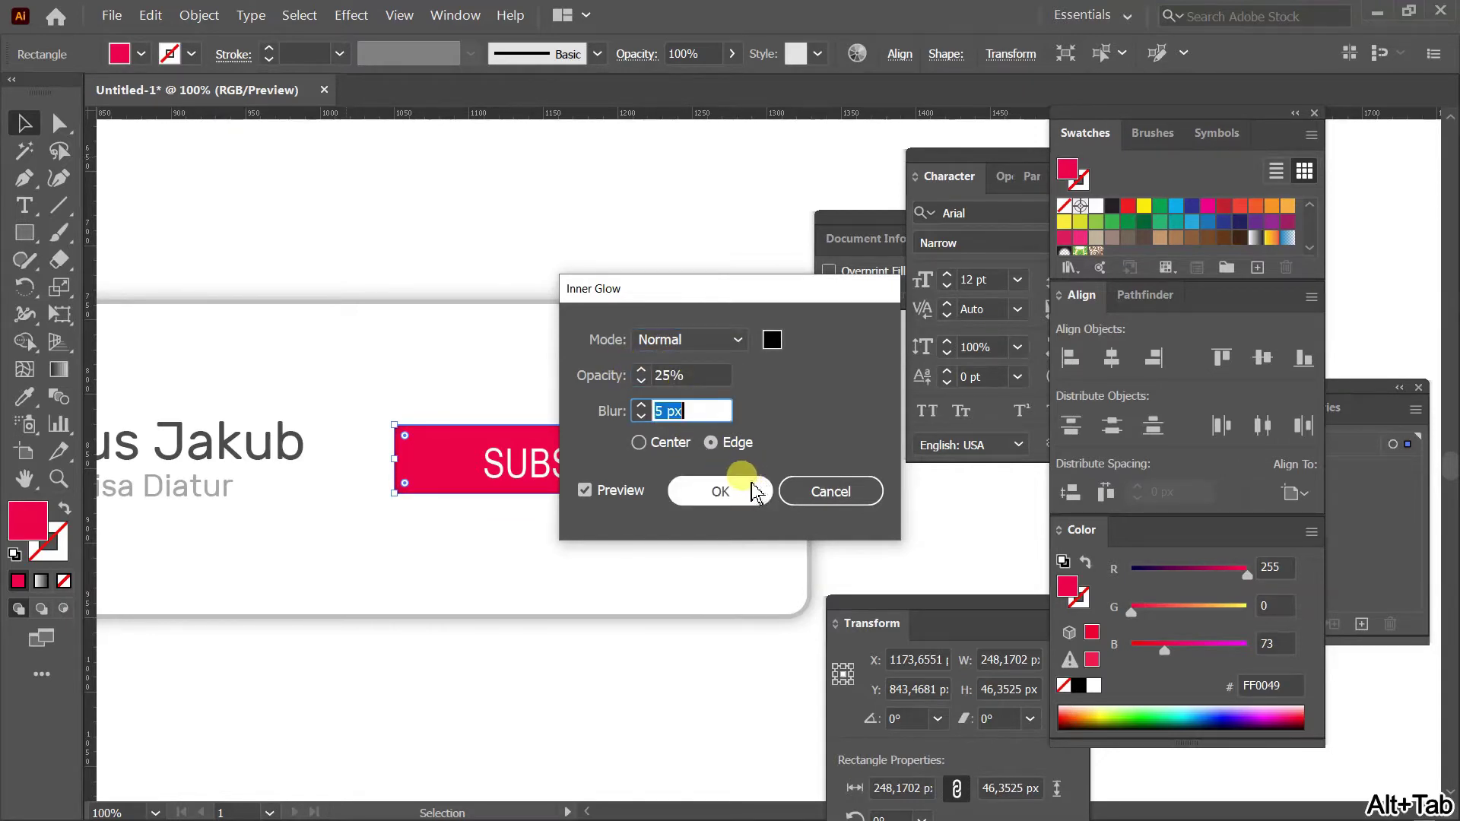
{"action": "left_click", "coordinate": [721, 495]}
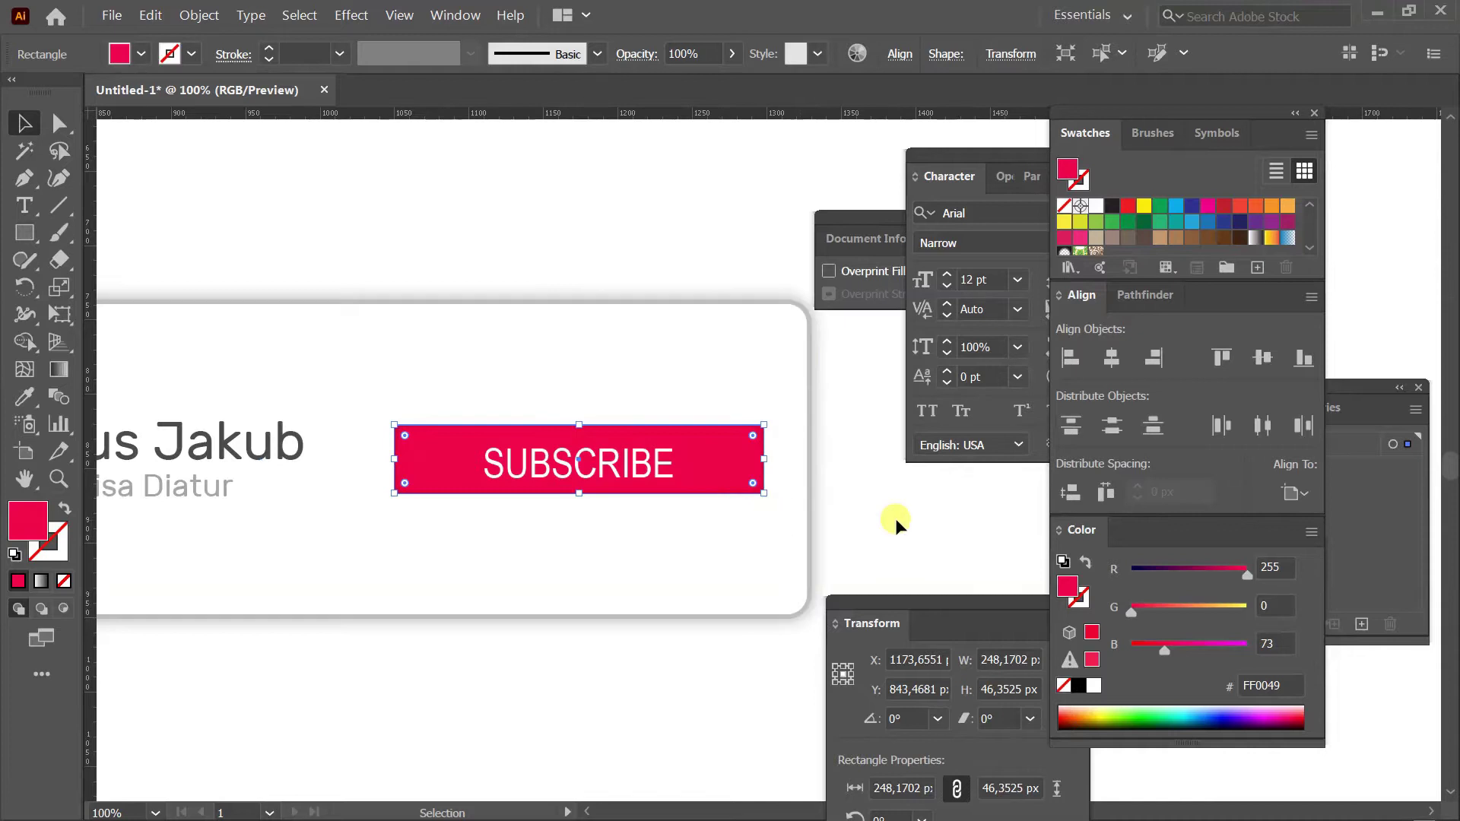
{"action": "left_click", "coordinate": [881, 514]}
Start a Multiply drop shadow on the "SUBSCRIBE" text and set its blur to 2 px.
{"action": "left_click", "coordinate": [609, 459]}
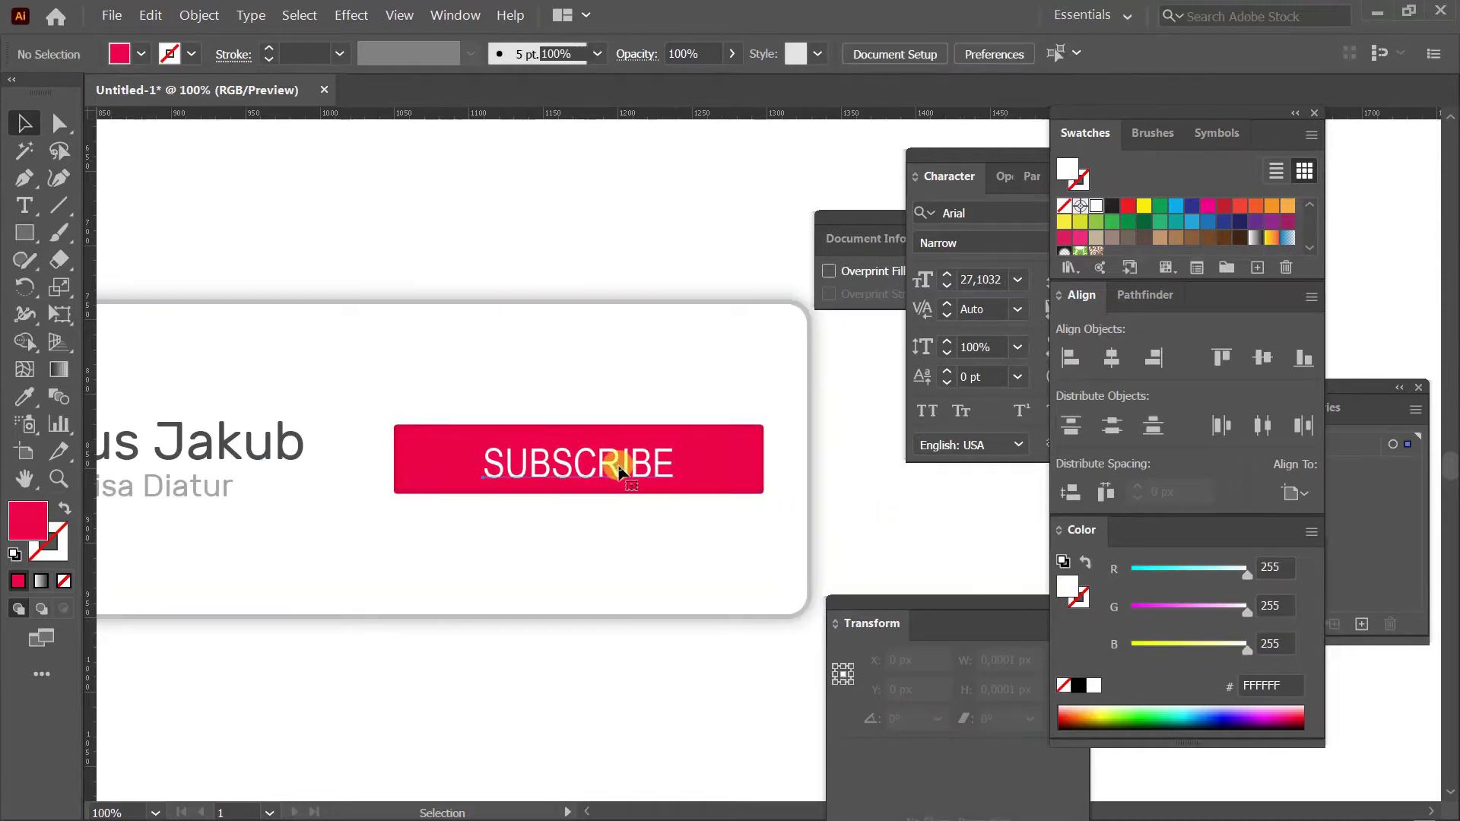
{"action": "left_click", "coordinate": [351, 16]}
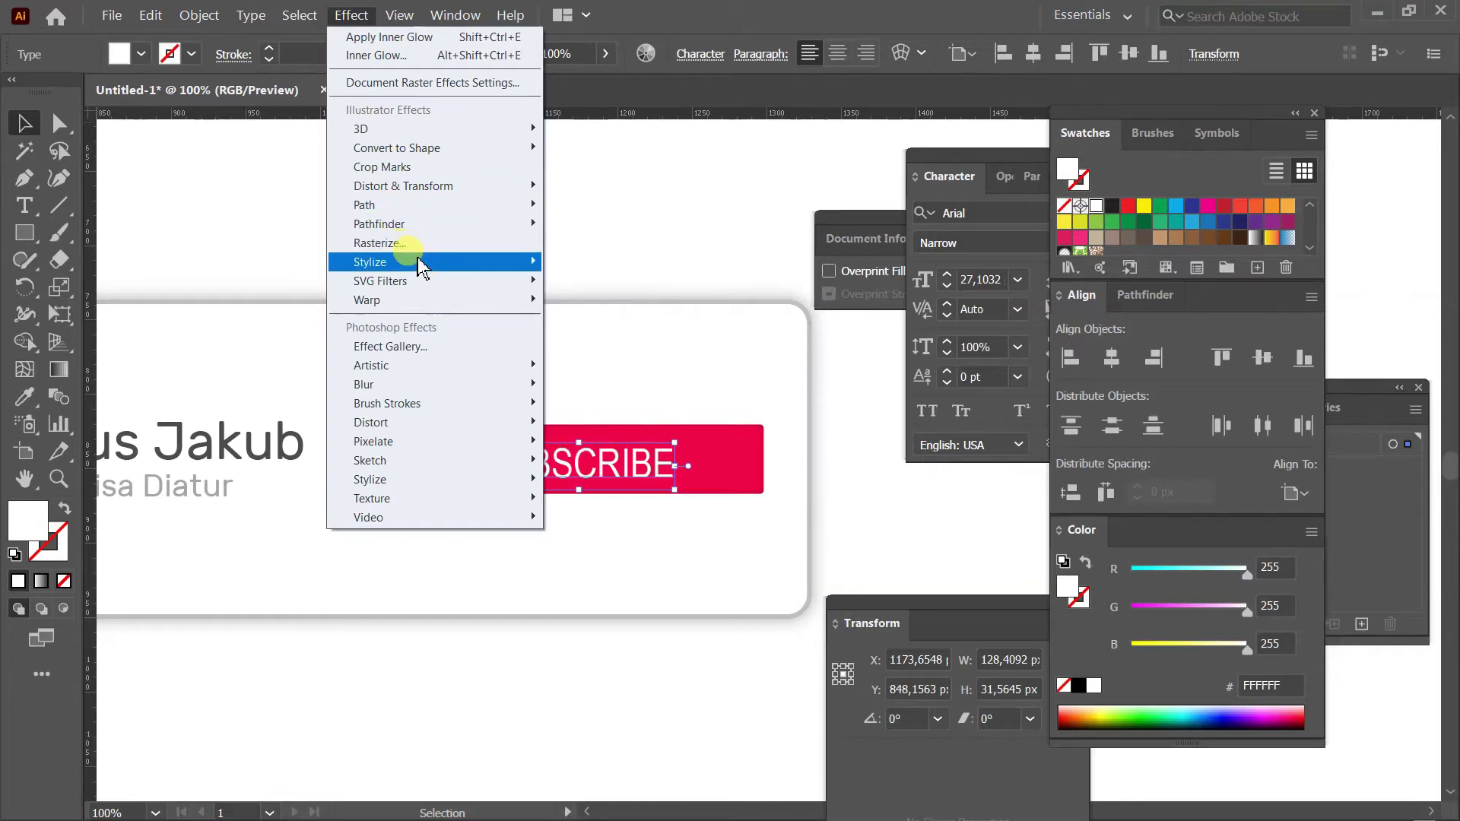
{"action": "mouse_move", "coordinate": [420, 265]}
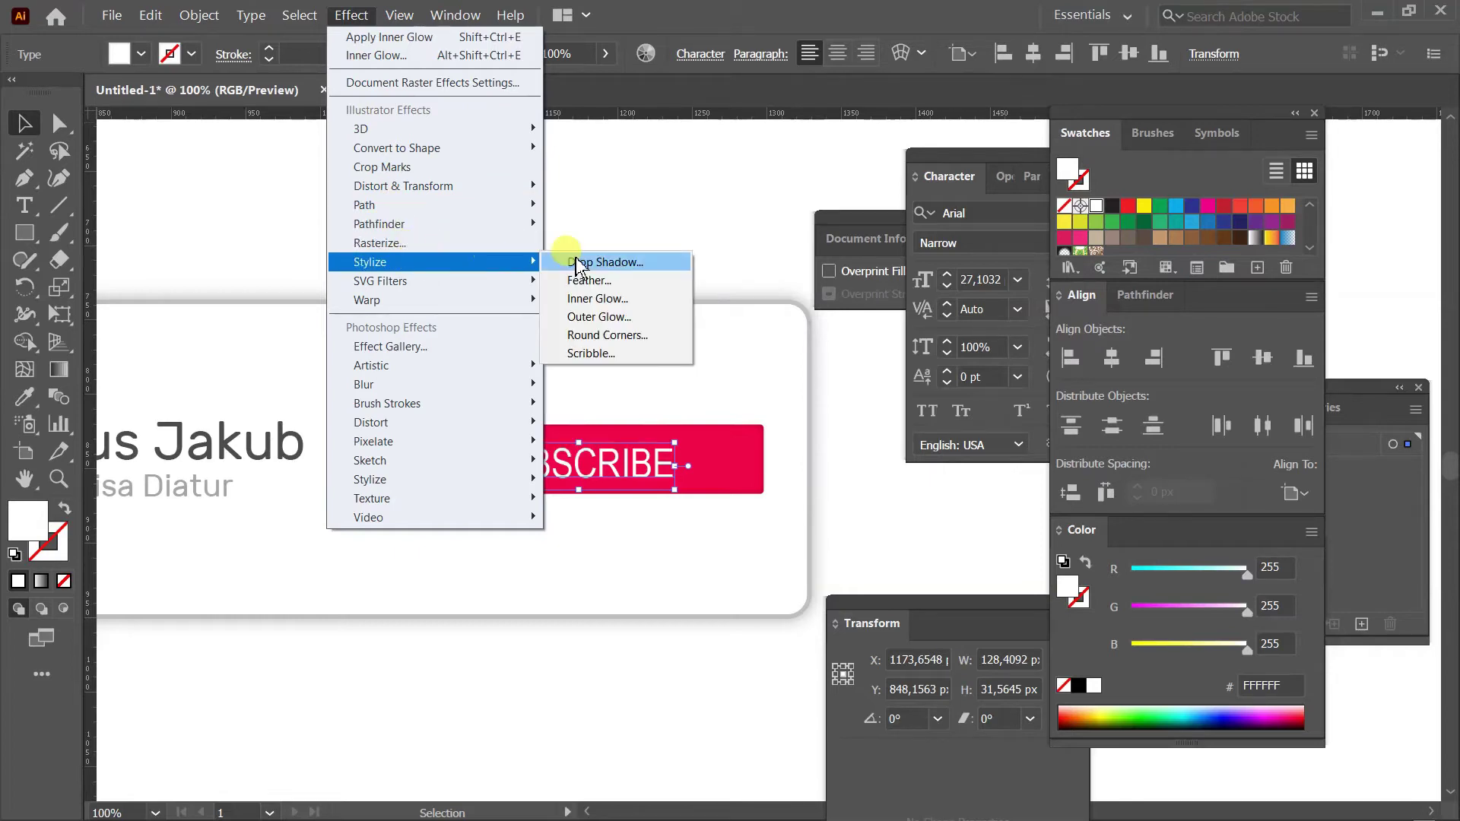
{"action": "left_click", "coordinate": [633, 262]}
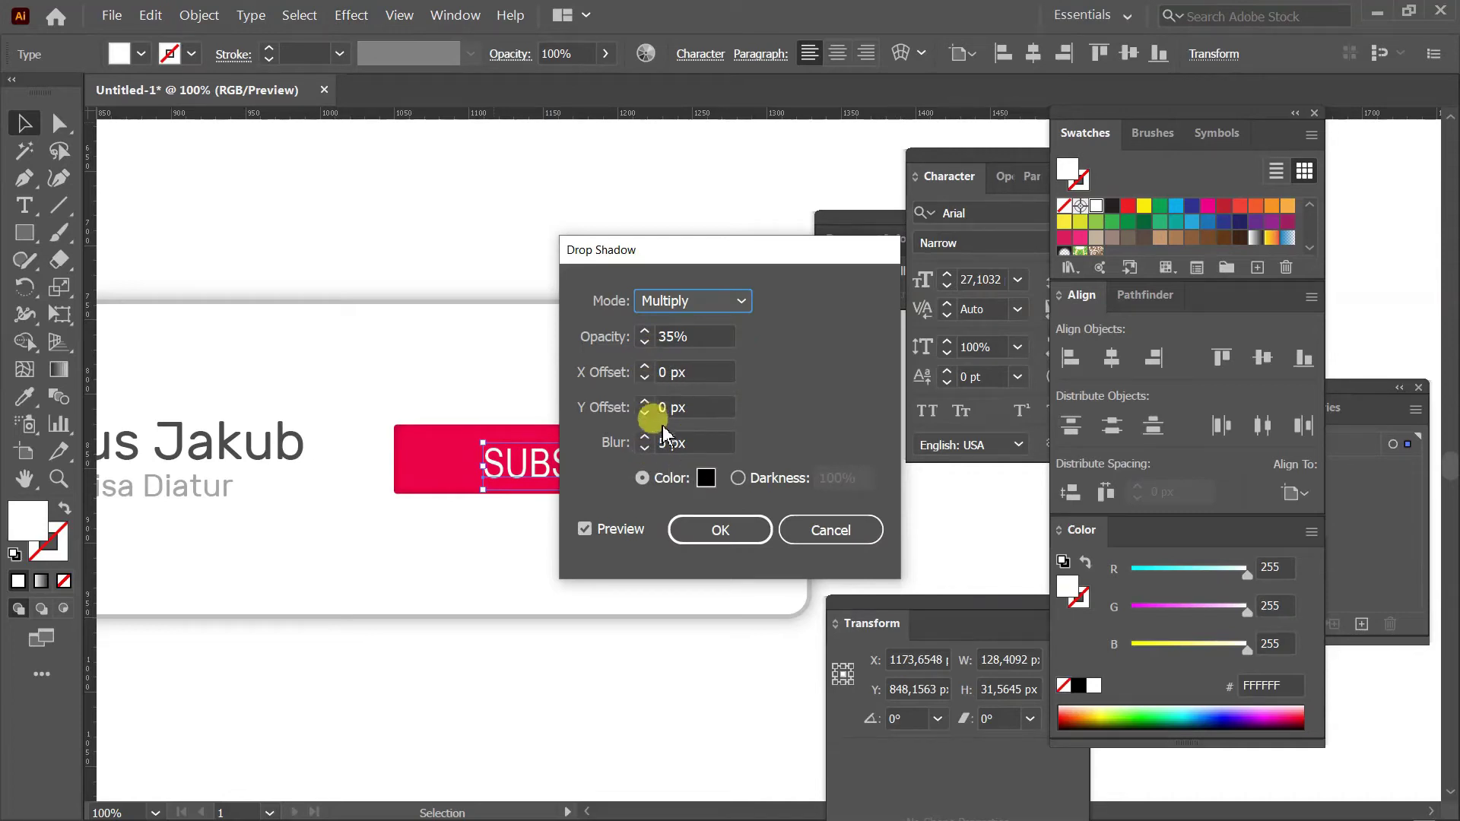
{"action": "double_click", "coordinate": [659, 440]}
{"action": "type", "text": "2"}
{"action": "key", "text": "Tab"}
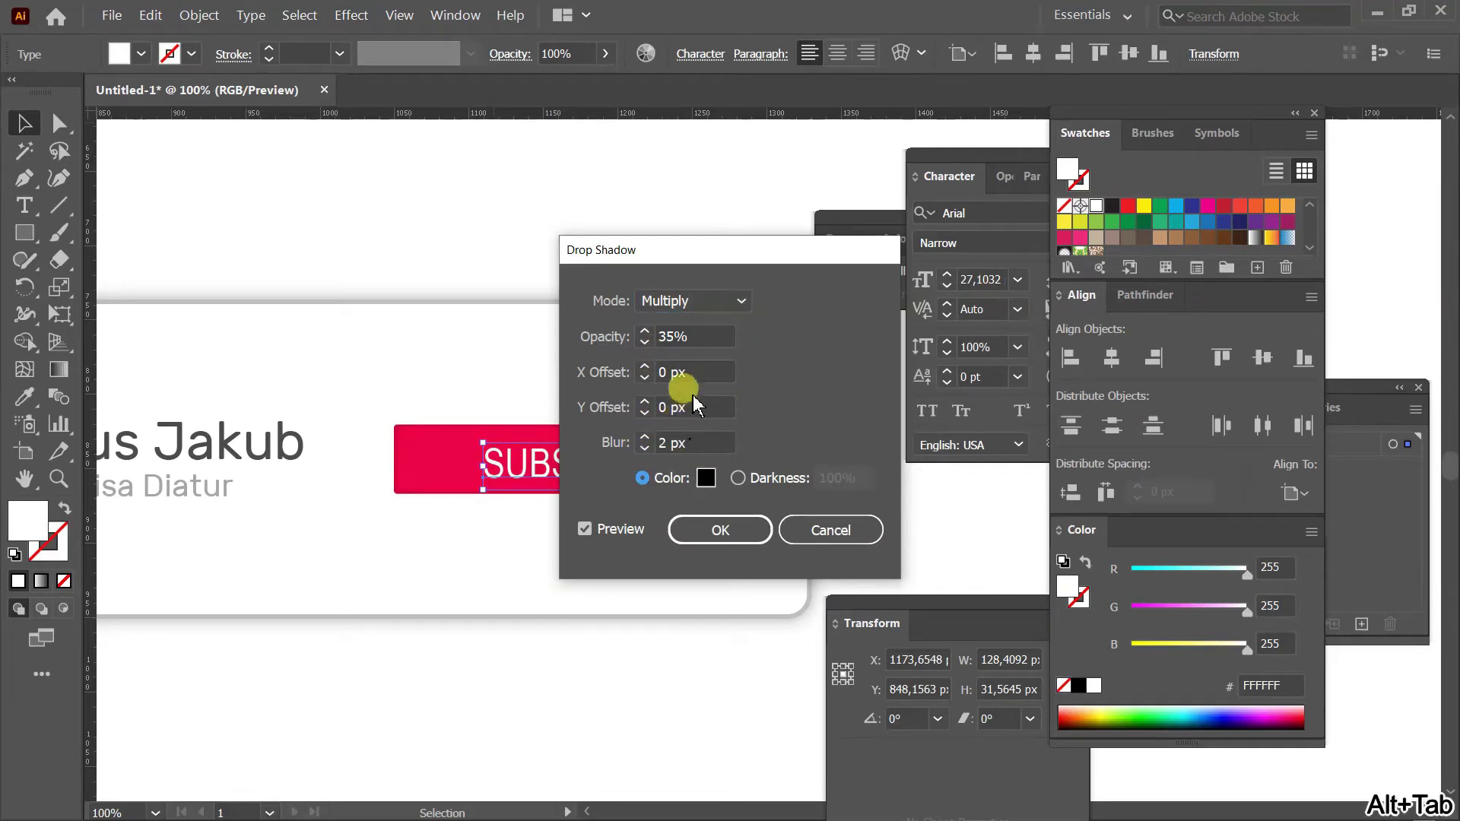
Set the text shadow's opacity to 45% and apply it.
{"action": "left_click_drag", "start_coordinate": [665, 337], "coordinate": [658, 337]}
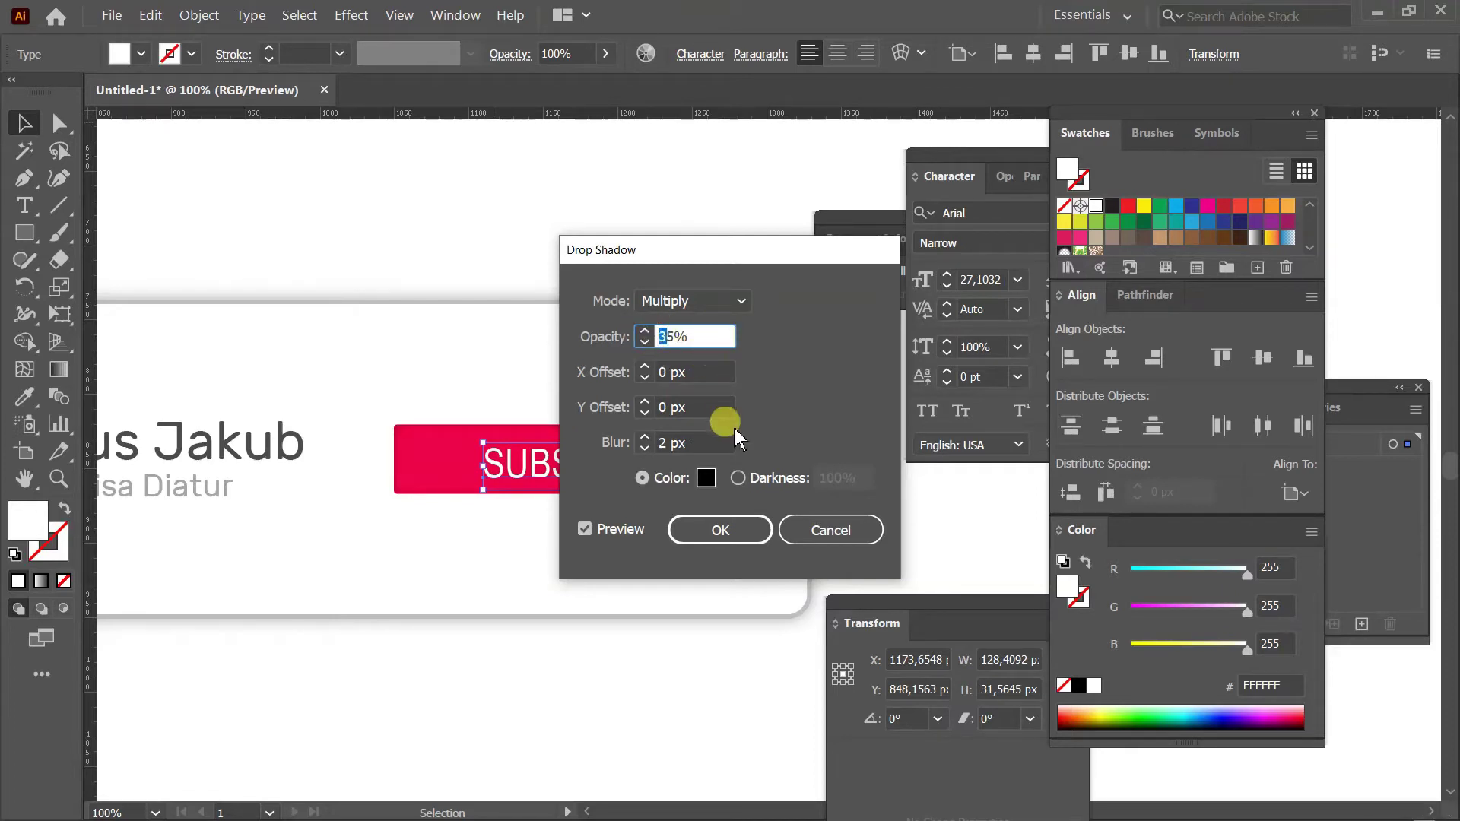
{"action": "type", "text": "4"}
{"action": "key", "text": "Tab"}
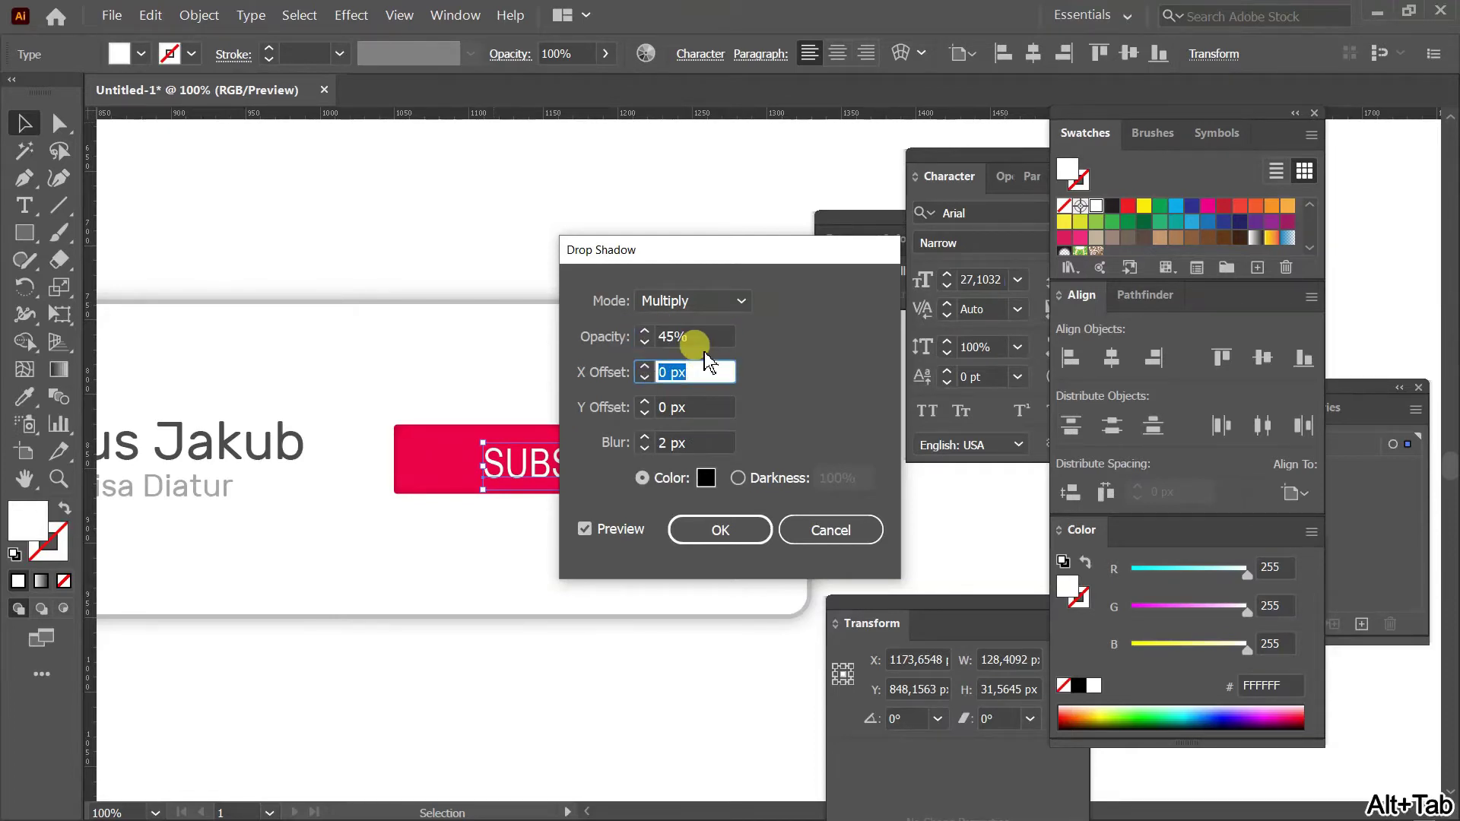
{"action": "left_click", "coordinate": [704, 344]}
{"action": "left_click_drag", "start_coordinate": [765, 250], "coordinate": [996, 273]}
{"action": "left_click", "coordinate": [965, 553]}
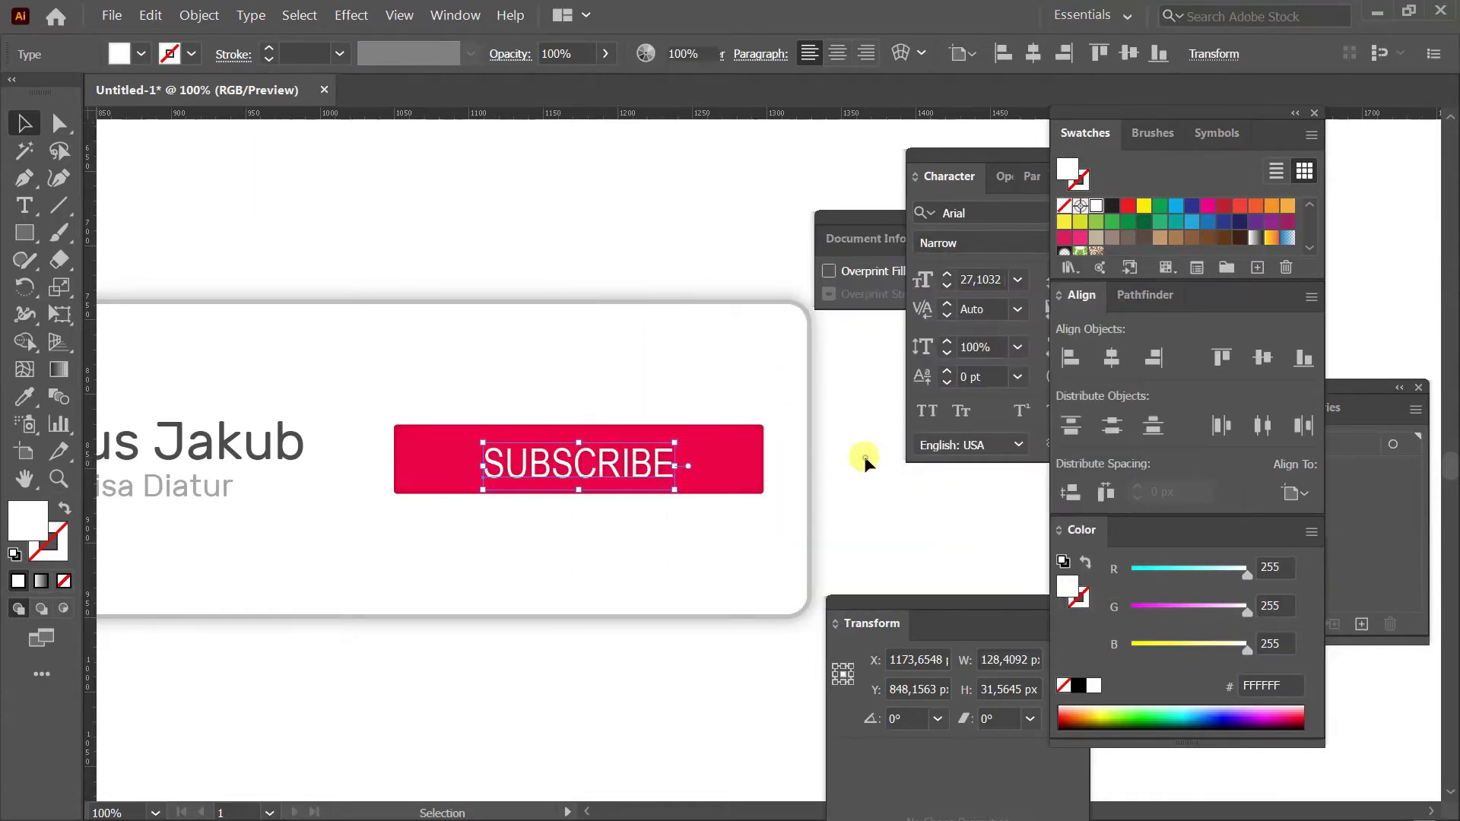
{"action": "left_click", "coordinate": [857, 459]}
Swap the fill and stroke colours of the placeholder circle so it is filled grey, and remove its stroke.
{"action": "key", "text": "z"}
{"action": "left_click", "coordinate": [641, 464], "text": "alt"}
{"action": "left_click", "coordinate": [728, 476], "text": "alt"}
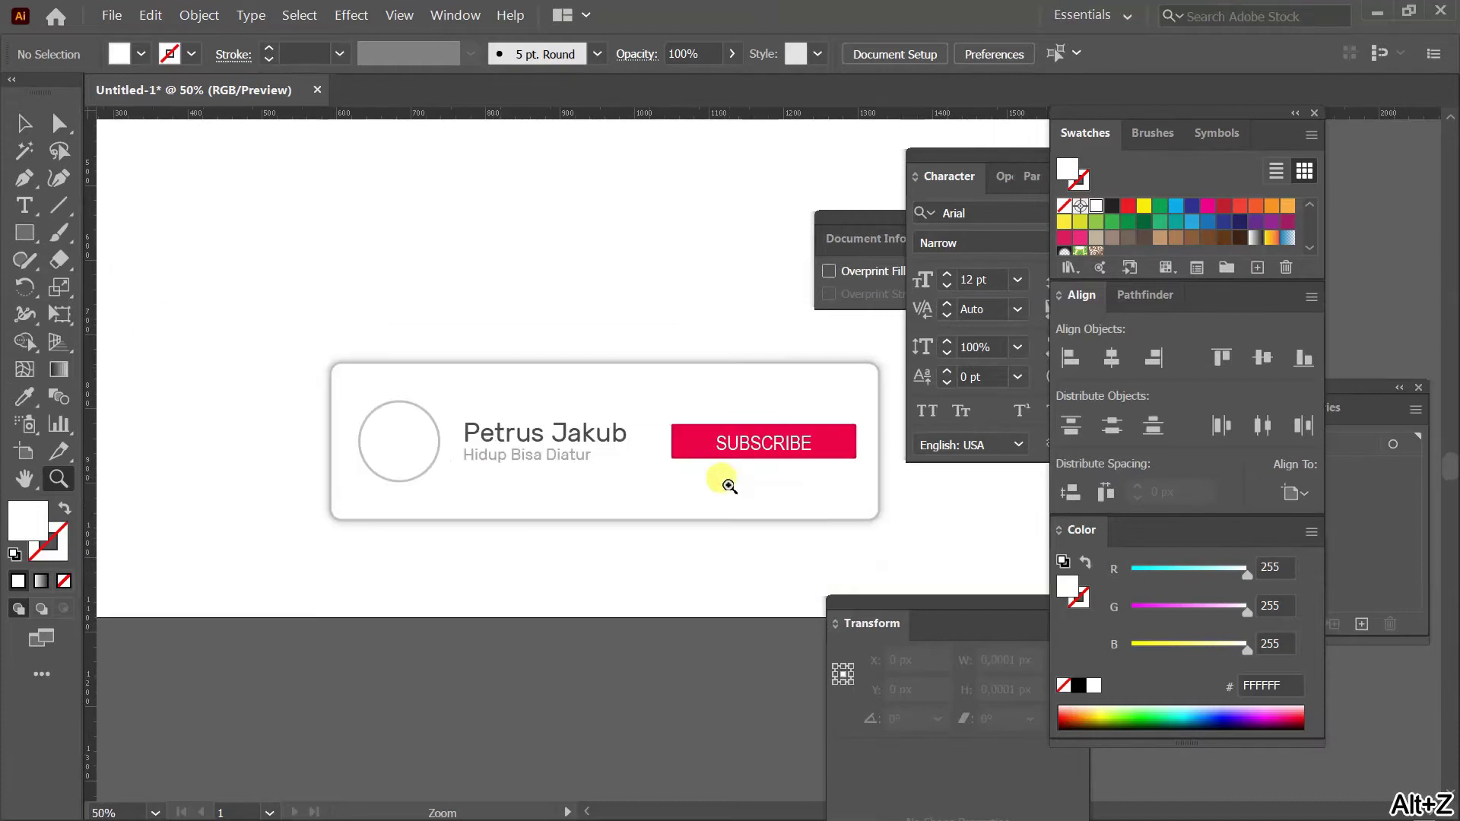
{"action": "left_click", "coordinate": [431, 426]}
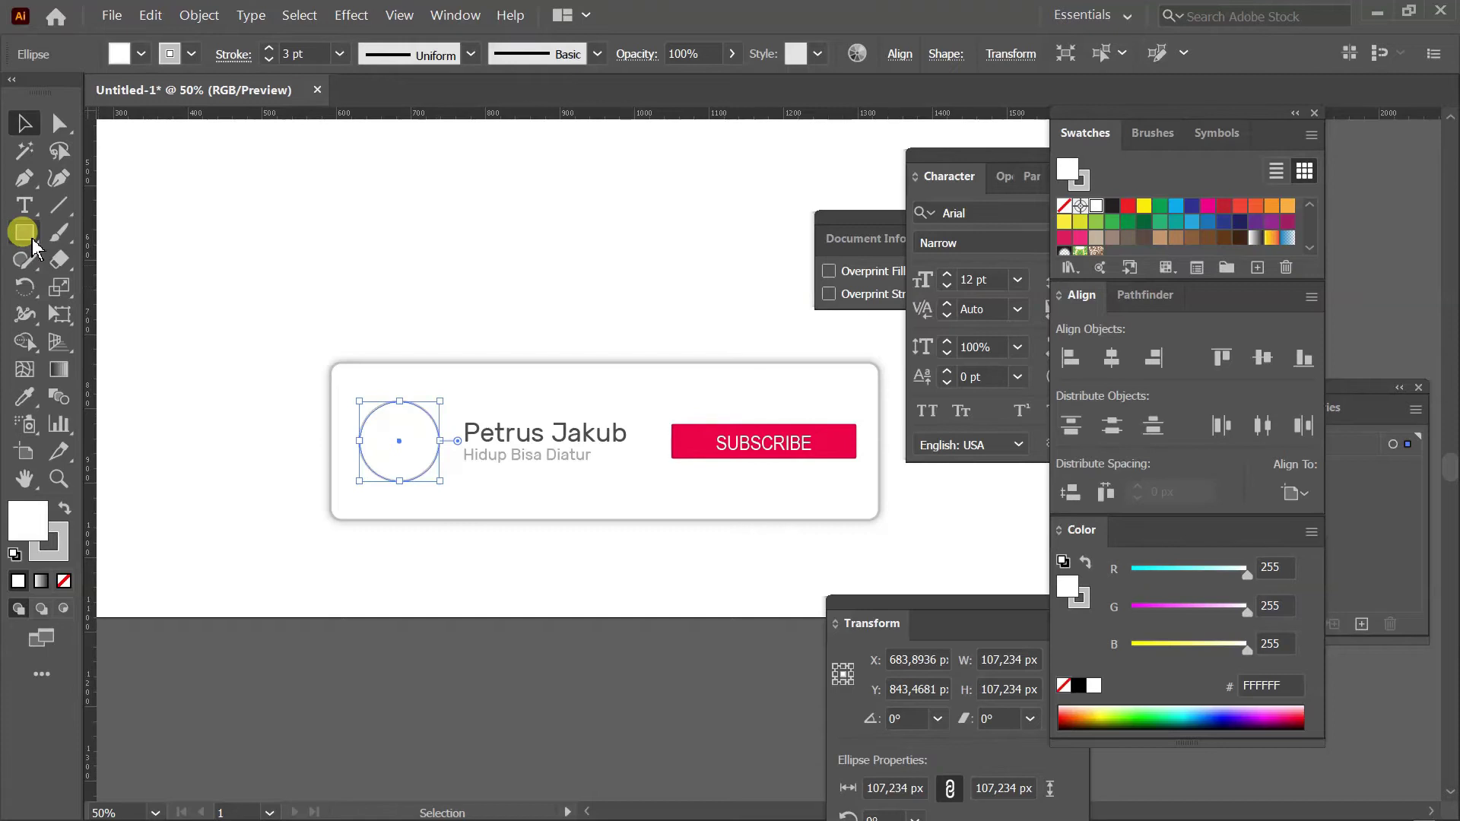
{"action": "left_click", "coordinate": [59, 370]}
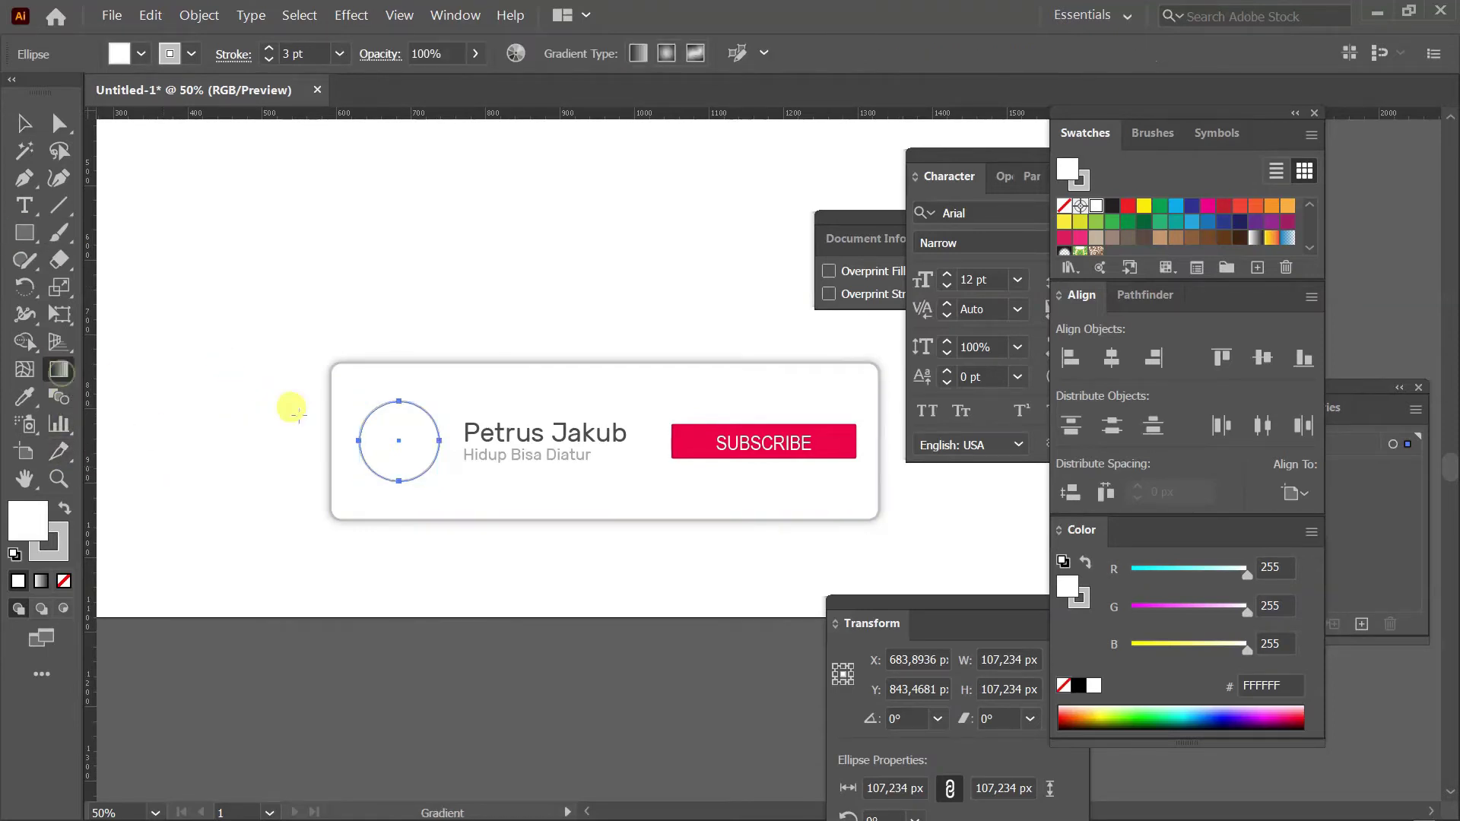
{"action": "key", "text": "v"}
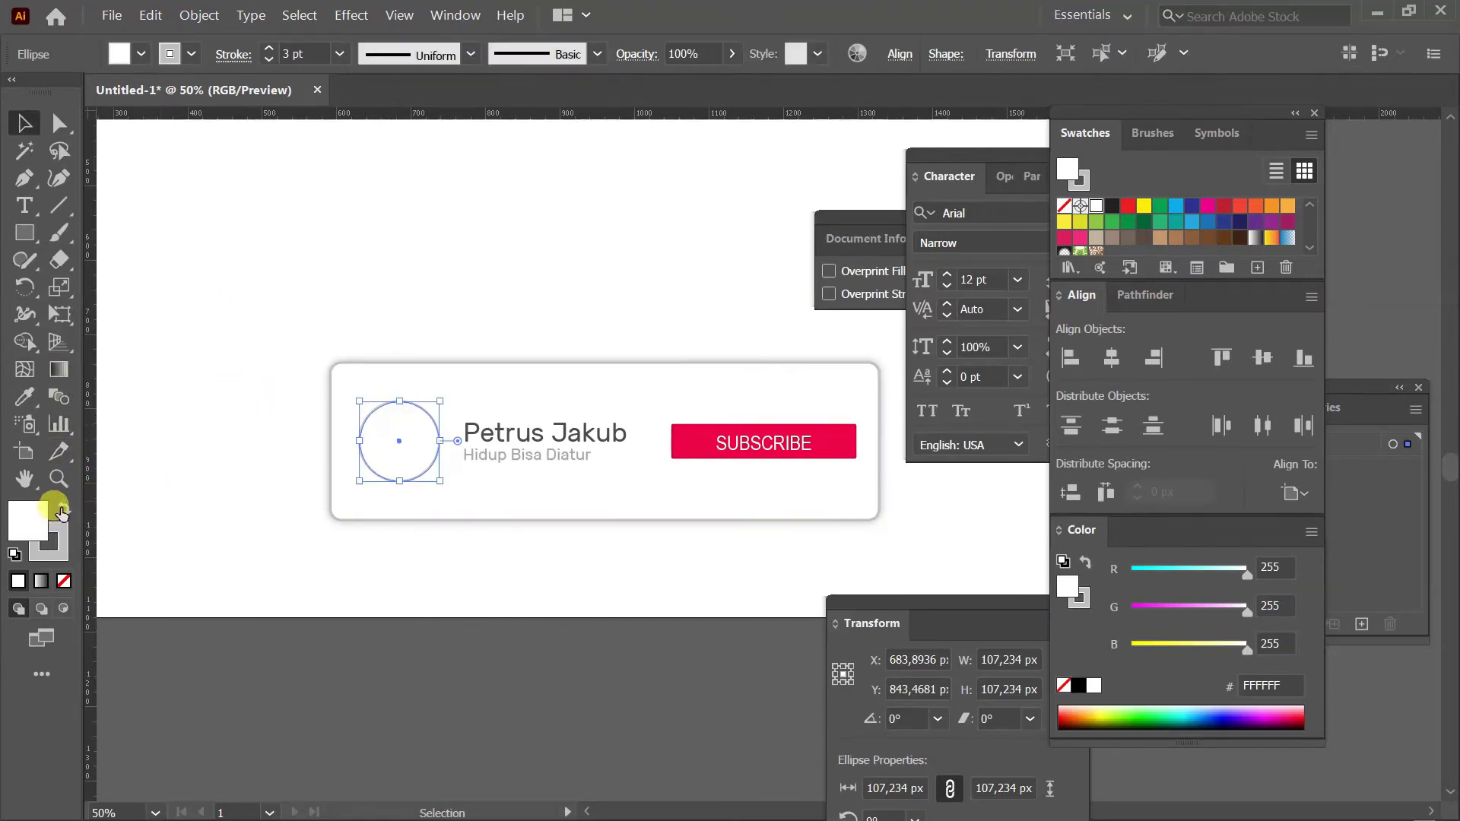
{"action": "left_click", "coordinate": [64, 509]}
{"action": "left_click", "coordinate": [62, 558]}
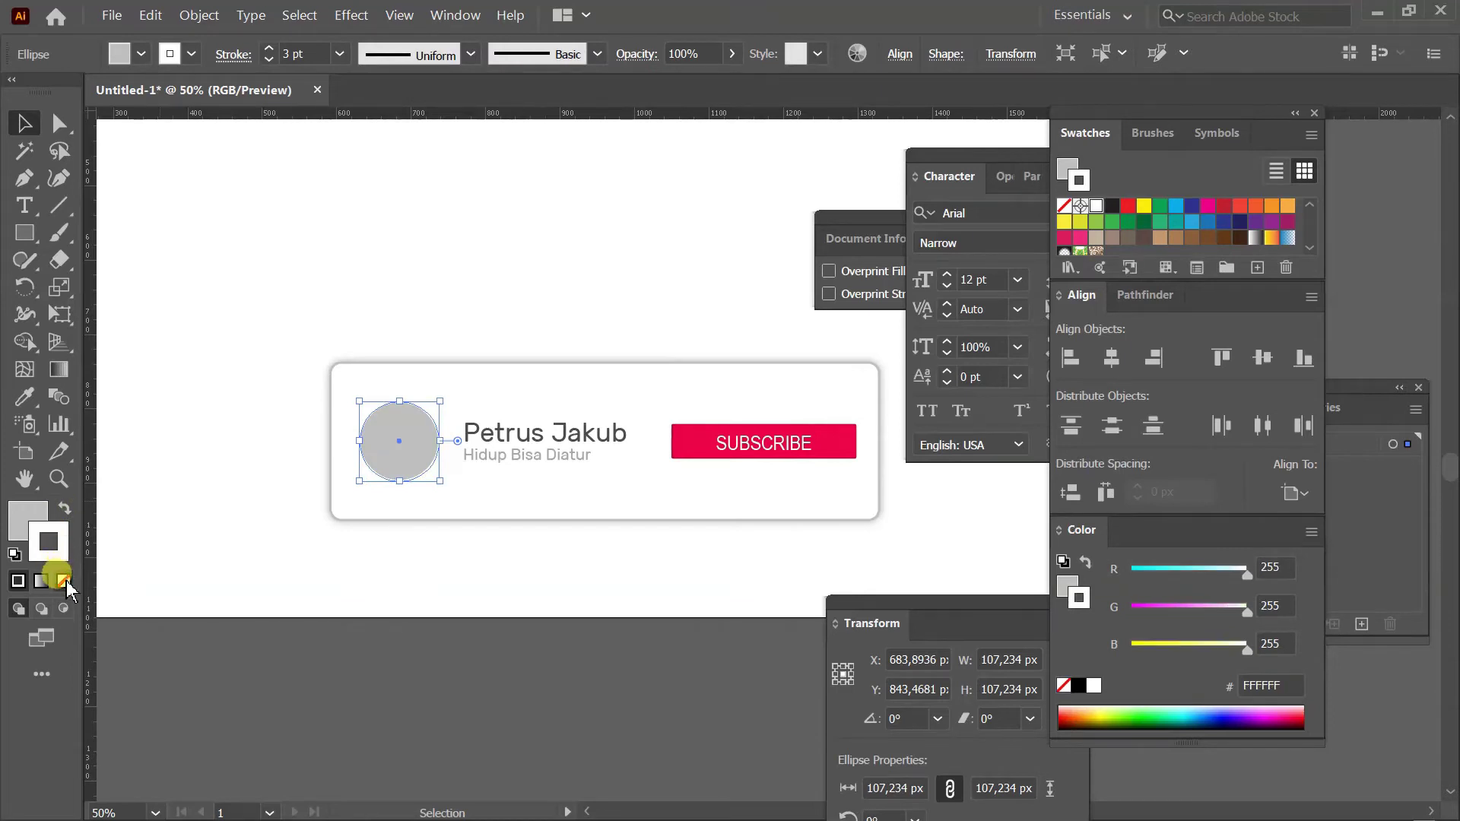
{"action": "left_click", "coordinate": [64, 581]}
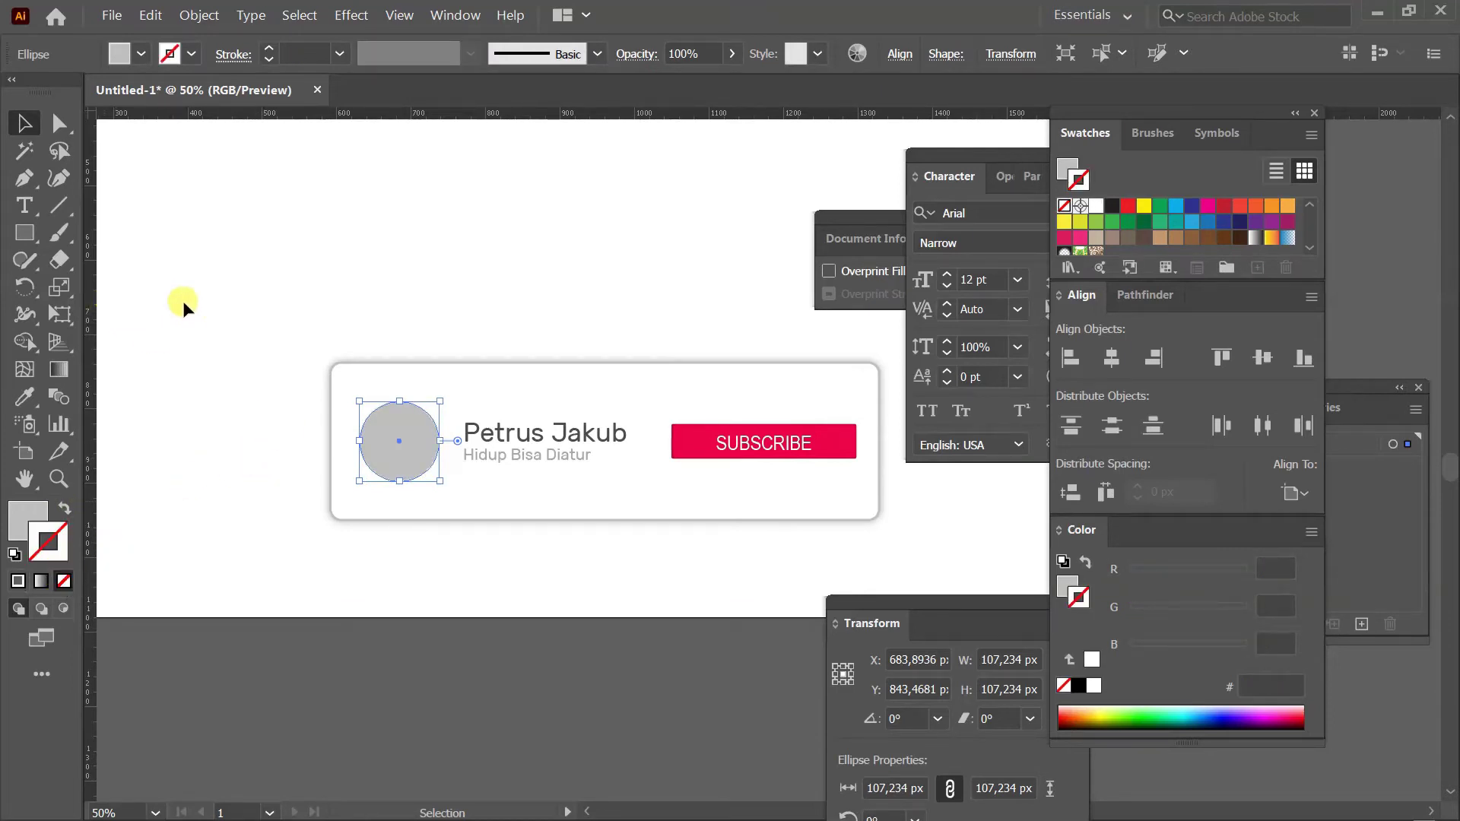
Duplicate the person's name onto the grey circle and replace the copy's wording with "PJ".
{"action": "left_click", "coordinate": [249, 299]}
{"action": "left_click_drag", "start_coordinate": [516, 441], "coordinate": [408, 453]}
{"action": "double_click", "coordinate": [407, 453]}
{"action": "key", "text": "ctrl+a"}
{"action": "type", "text": "PJ"}
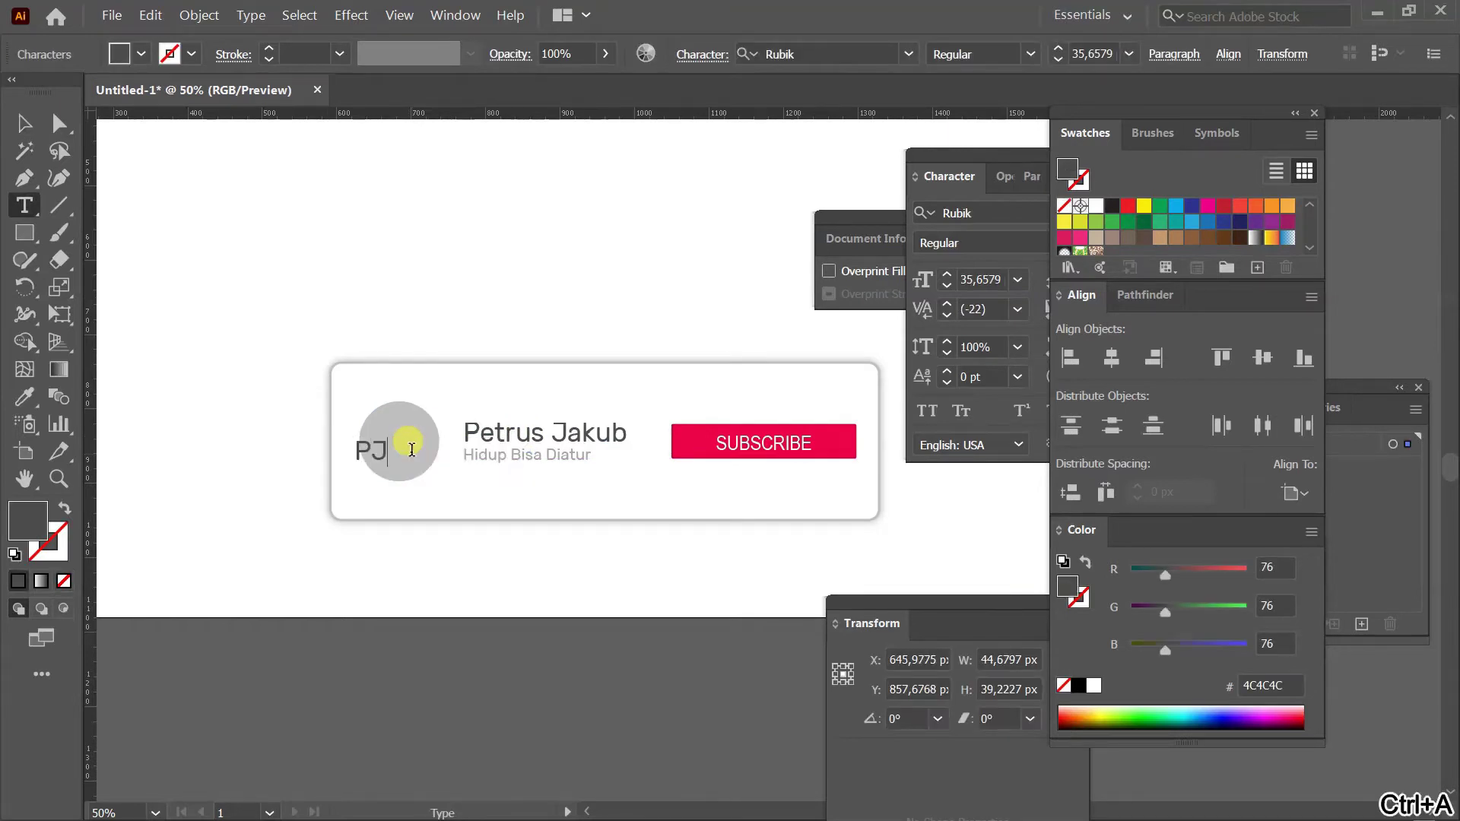
Enlarge the "PJ" initials and place them in the middle of the grey circle.
{"action": "left_click", "coordinate": [24, 123]}
{"action": "left_click_drag", "start_coordinate": [390, 440], "coordinate": [419, 411]}
{"action": "left_click_drag", "start_coordinate": [409, 440], "coordinate": [429, 473]}
{"action": "left_click", "coordinate": [548, 319]}
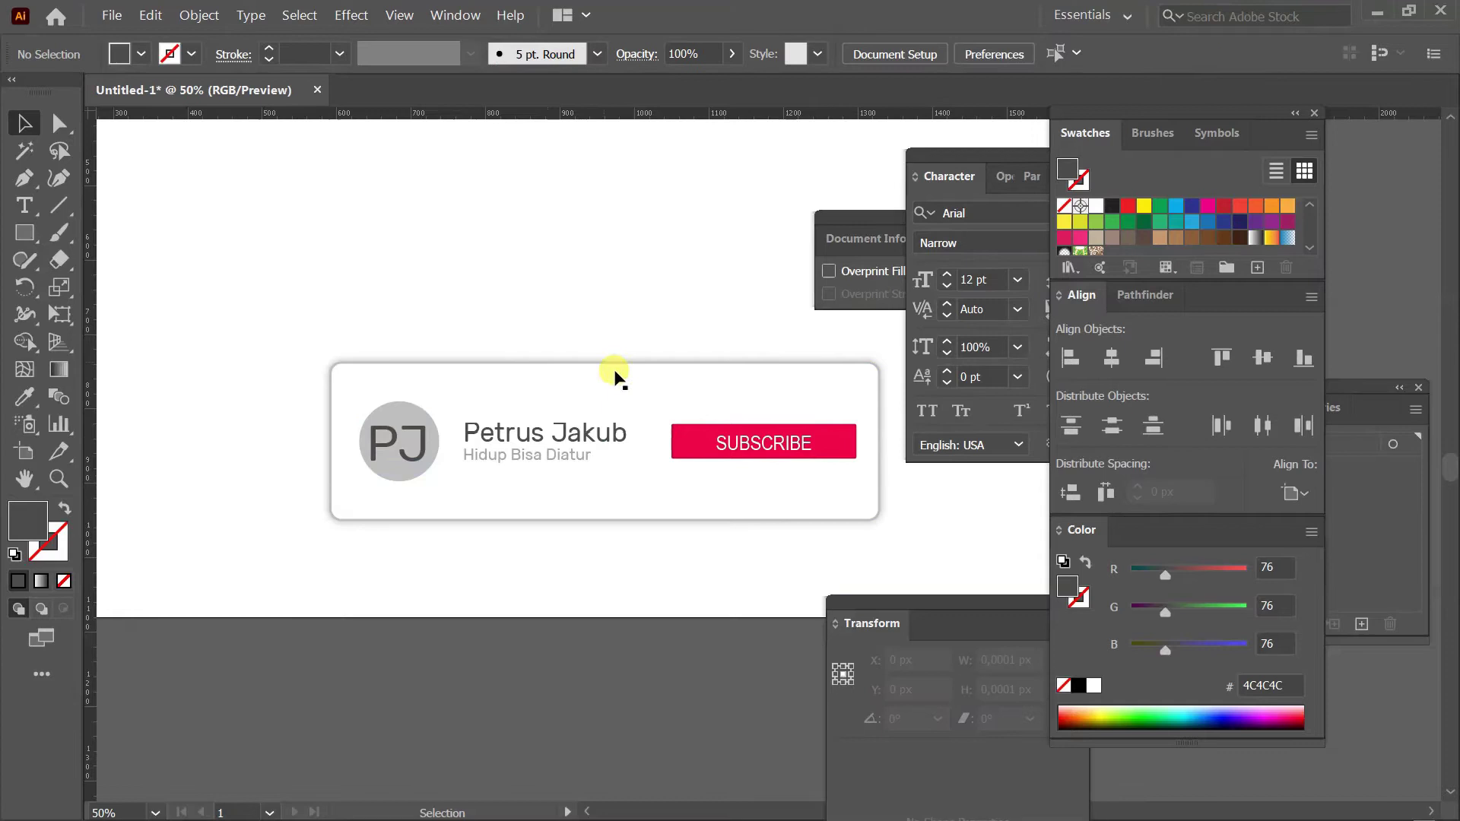
Change the fill of the circle behind the "PJ" initials to bright green 00FFB0.
{"action": "key", "text": "alt+z"}
{"action": "left_click", "coordinate": [759, 511], "text": "alt"}
{"action": "left_click_drag", "start_coordinate": [759, 511], "coordinate": [597, 457]}
{"action": "key", "text": "v"}
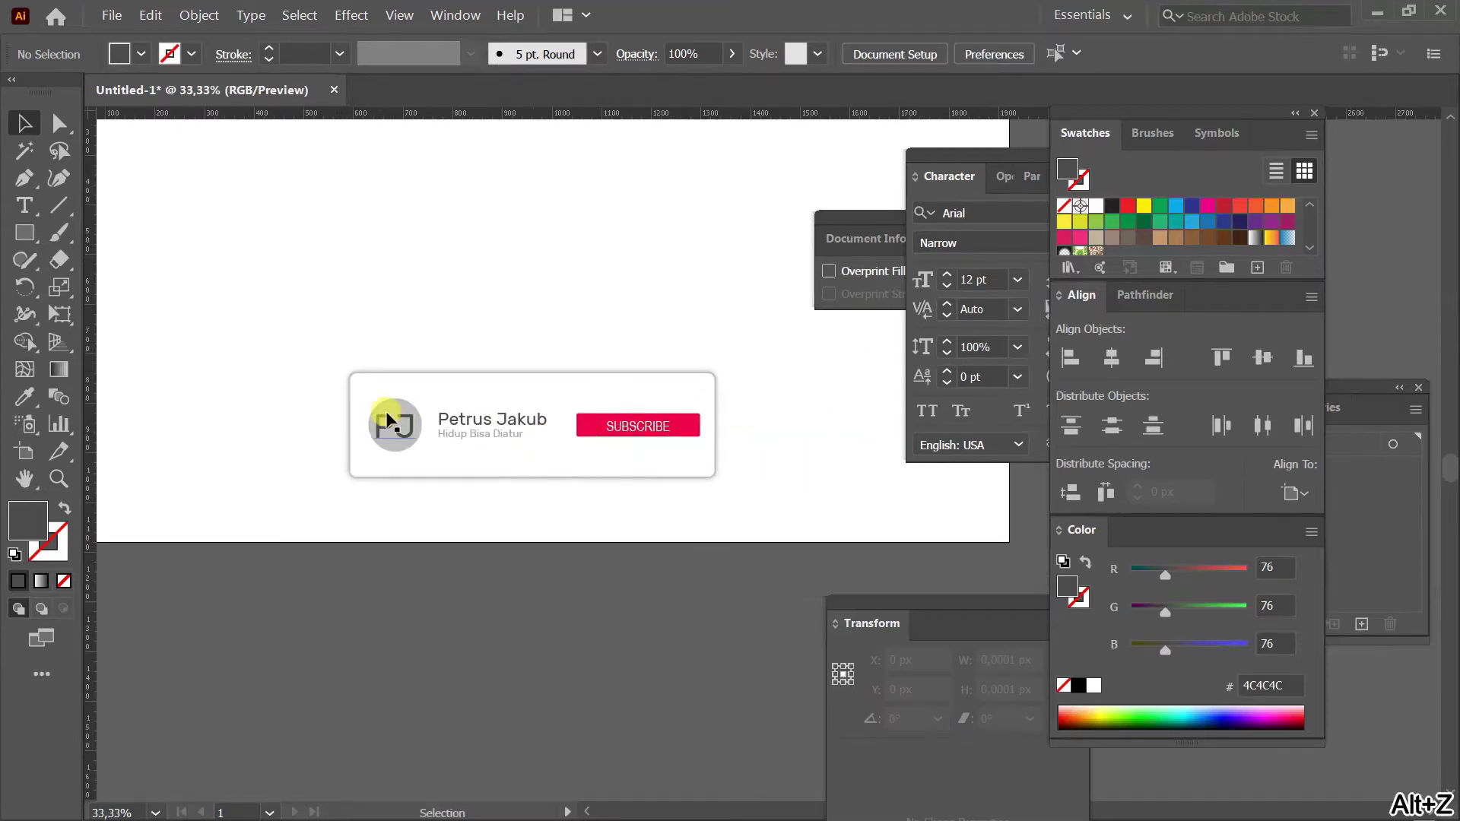
{"action": "left_click", "coordinate": [394, 423]}
{"action": "double_click", "coordinate": [23, 520]}
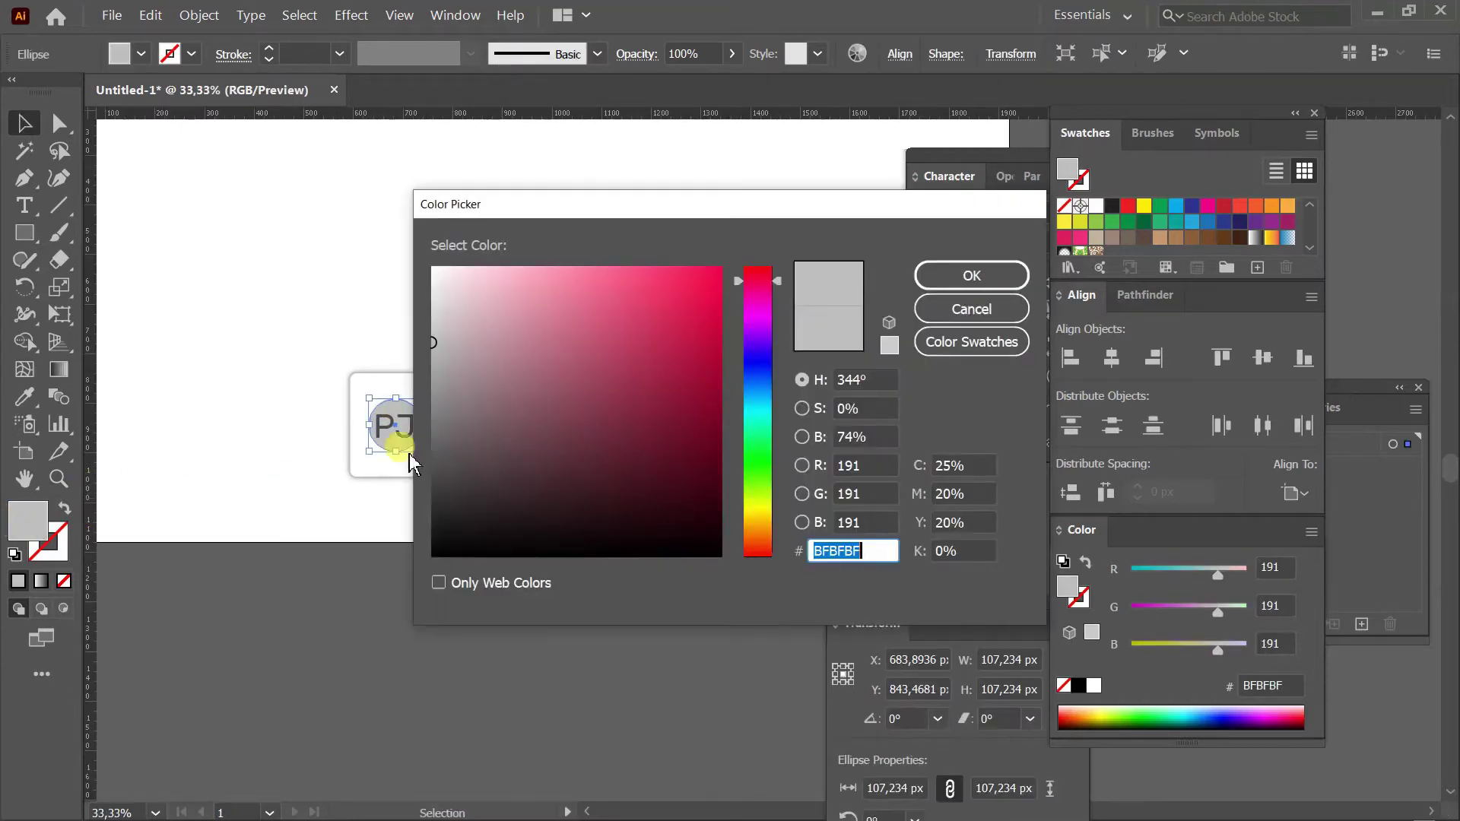
{"action": "left_click", "coordinate": [762, 428]}
{"action": "mouse_move", "coordinate": [675, 335]}
{"action": "left_mouse_down"}
{"action": "mouse_move", "coordinate": [662, 277]}
{"action": "mouse_move", "coordinate": [759, 226]}
{"action": "left_mouse_up"}
{"action": "left_click", "coordinate": [947, 276]}
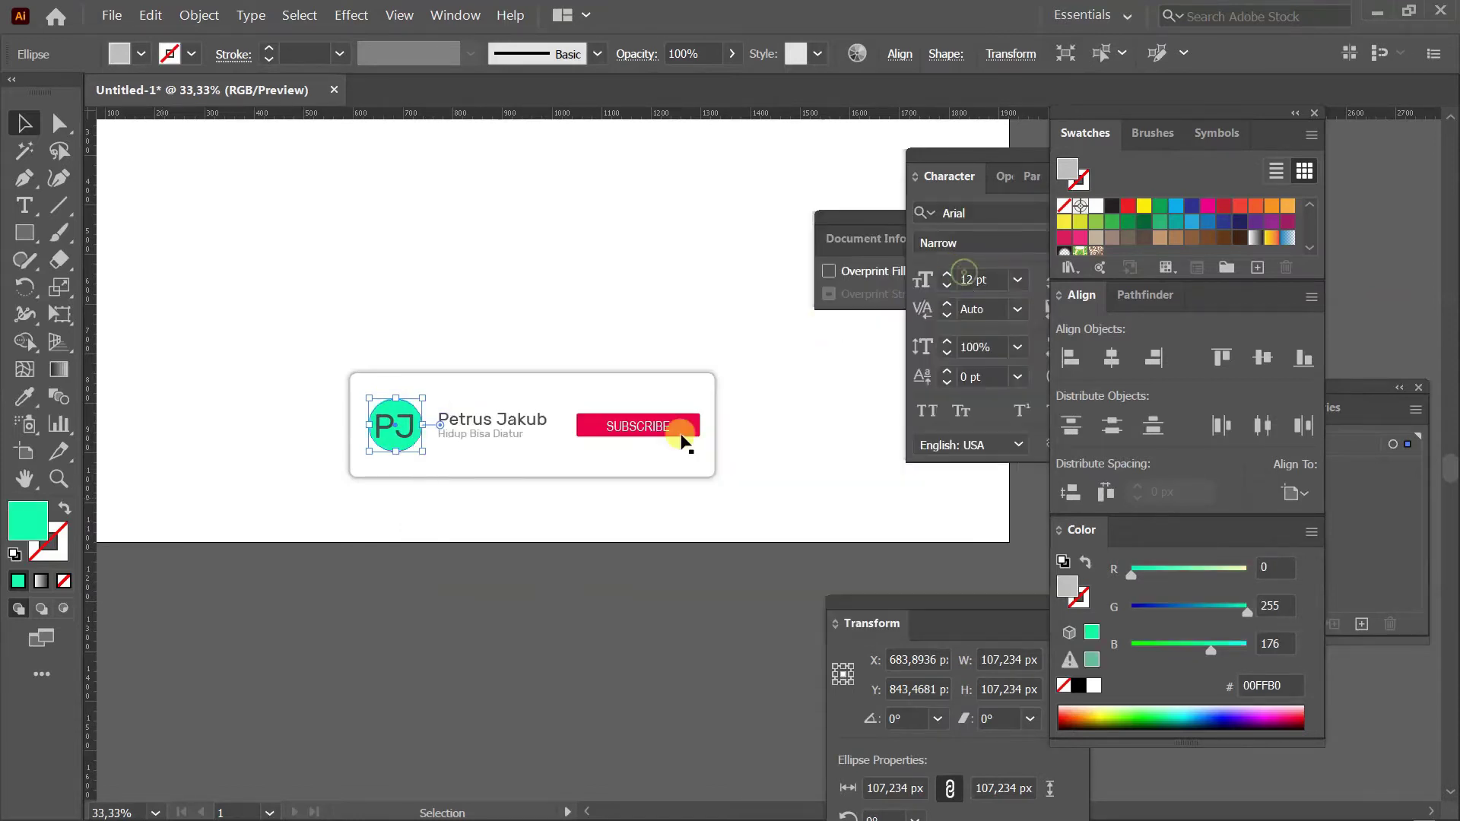
Duplicate the red SUBSCRIBE button together with its label and place the copy just below the card.
{"action": "left_click", "coordinate": [556, 596]}
{"action": "scroll", "coordinate": [678, 550], "scroll_direction": "right", "scroll_amount": 2}
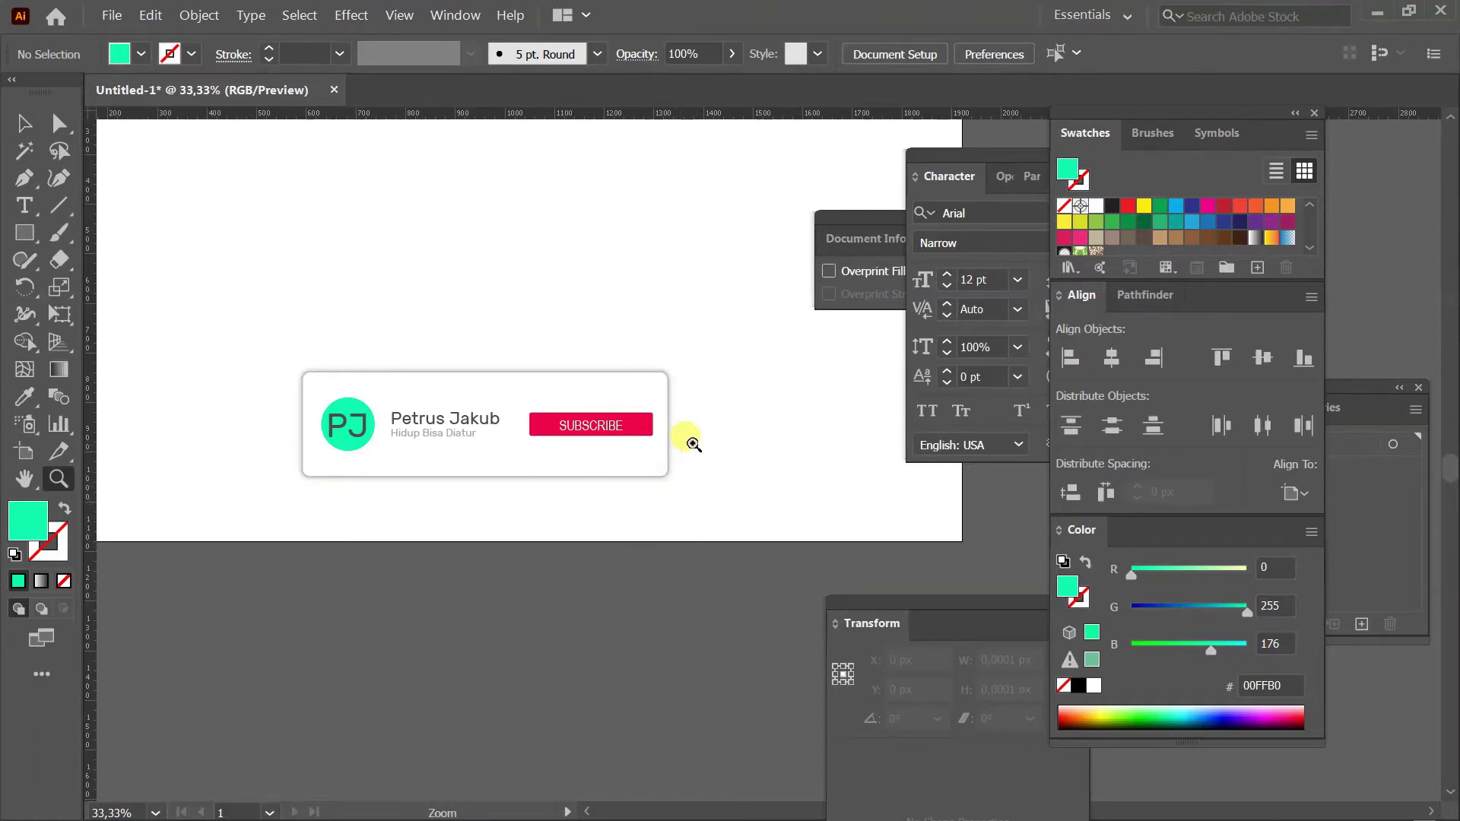
{"action": "key", "text": "ctrl+plus"}
{"action": "left_click", "coordinate": [613, 428]}
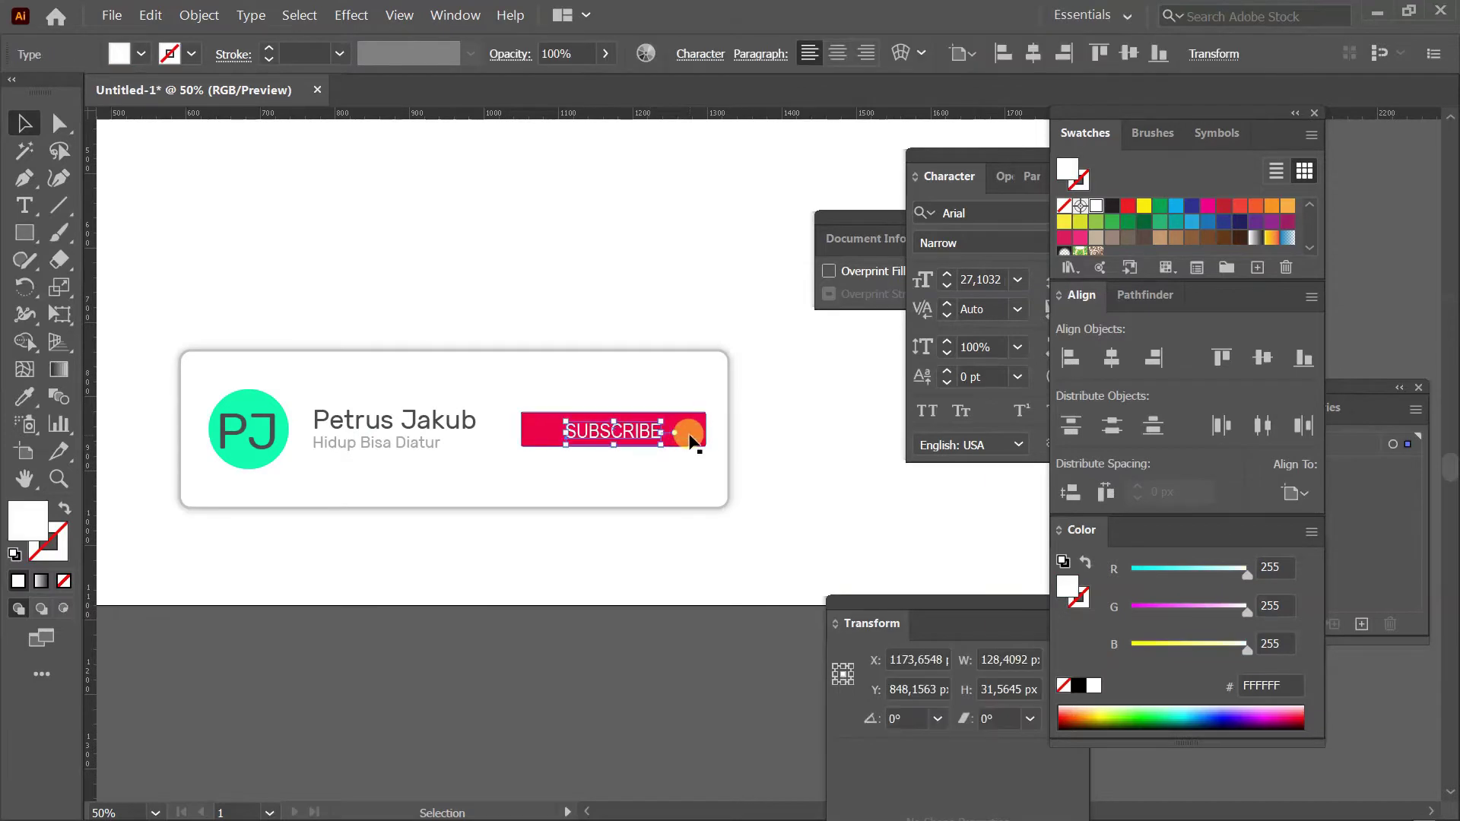
{"action": "left_click", "coordinate": [690, 439], "text": "shift"}
{"action": "left_click_drag", "start_coordinate": [677, 432], "coordinate": [656, 570]}
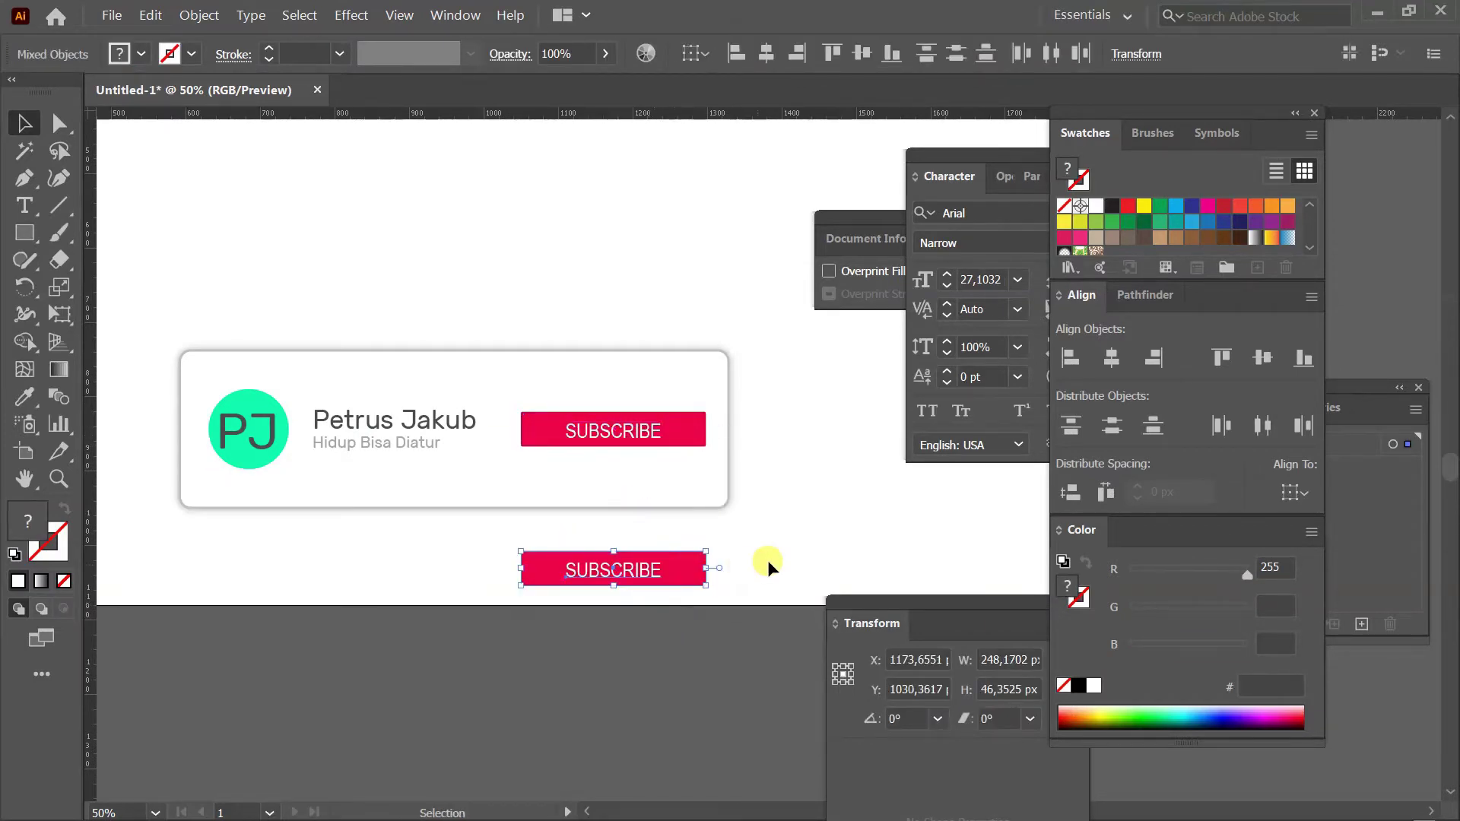
Change the label of the copied button to "SUBSCRIBED".
{"action": "double_click", "coordinate": [667, 568]}
{"action": "left_click", "coordinate": [710, 574]}
{"action": "type", "text": "D"}
{"action": "left_click", "coordinate": [23, 122]}
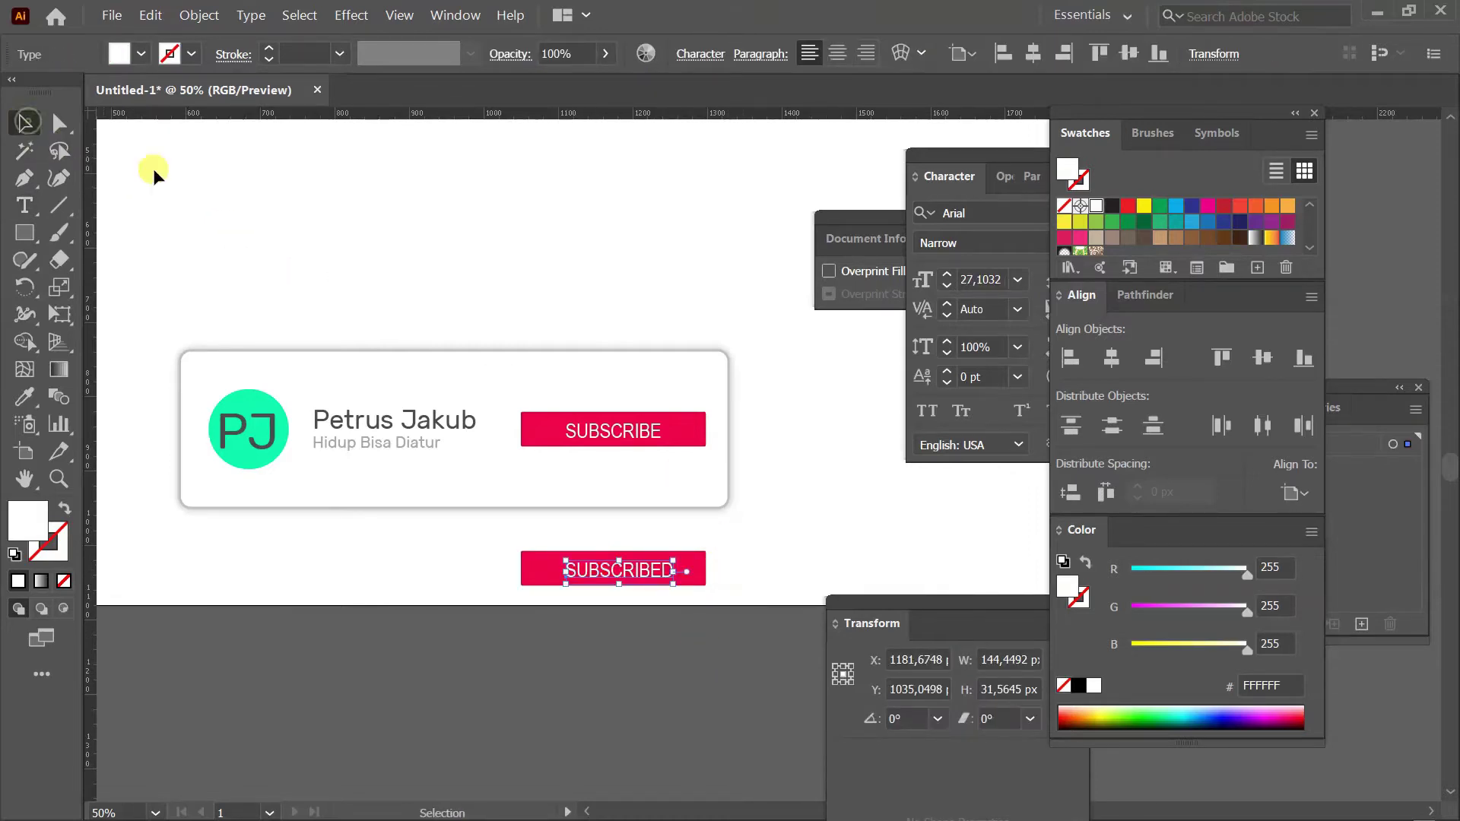
Centre the SUBSCRIBED label and its red rectangle horizontally on each other.
{"action": "left_click", "coordinate": [736, 572], "text": "ctrl+space"}
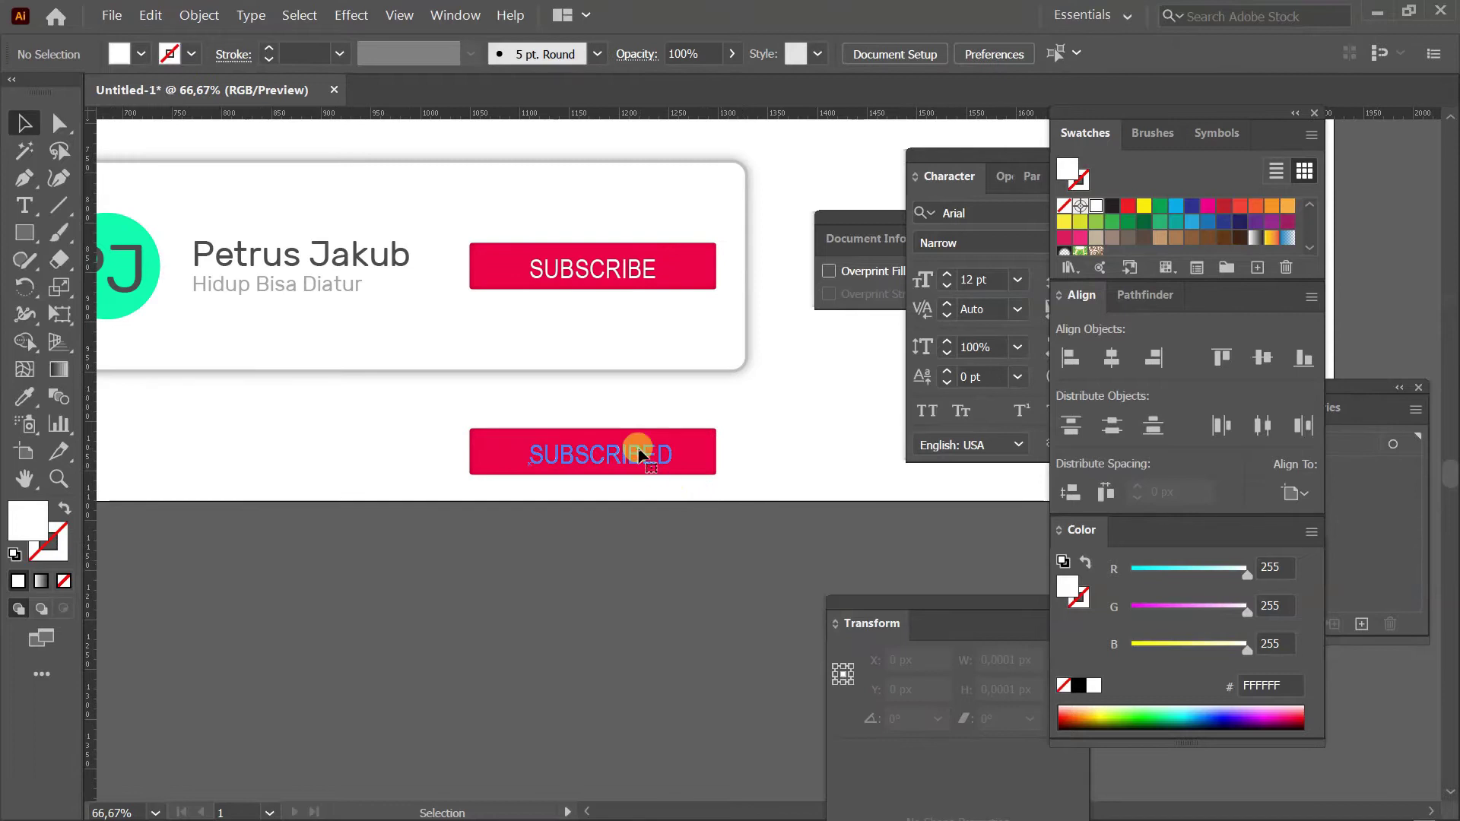
{"action": "left_click", "coordinate": [699, 454], "text": "shift"}
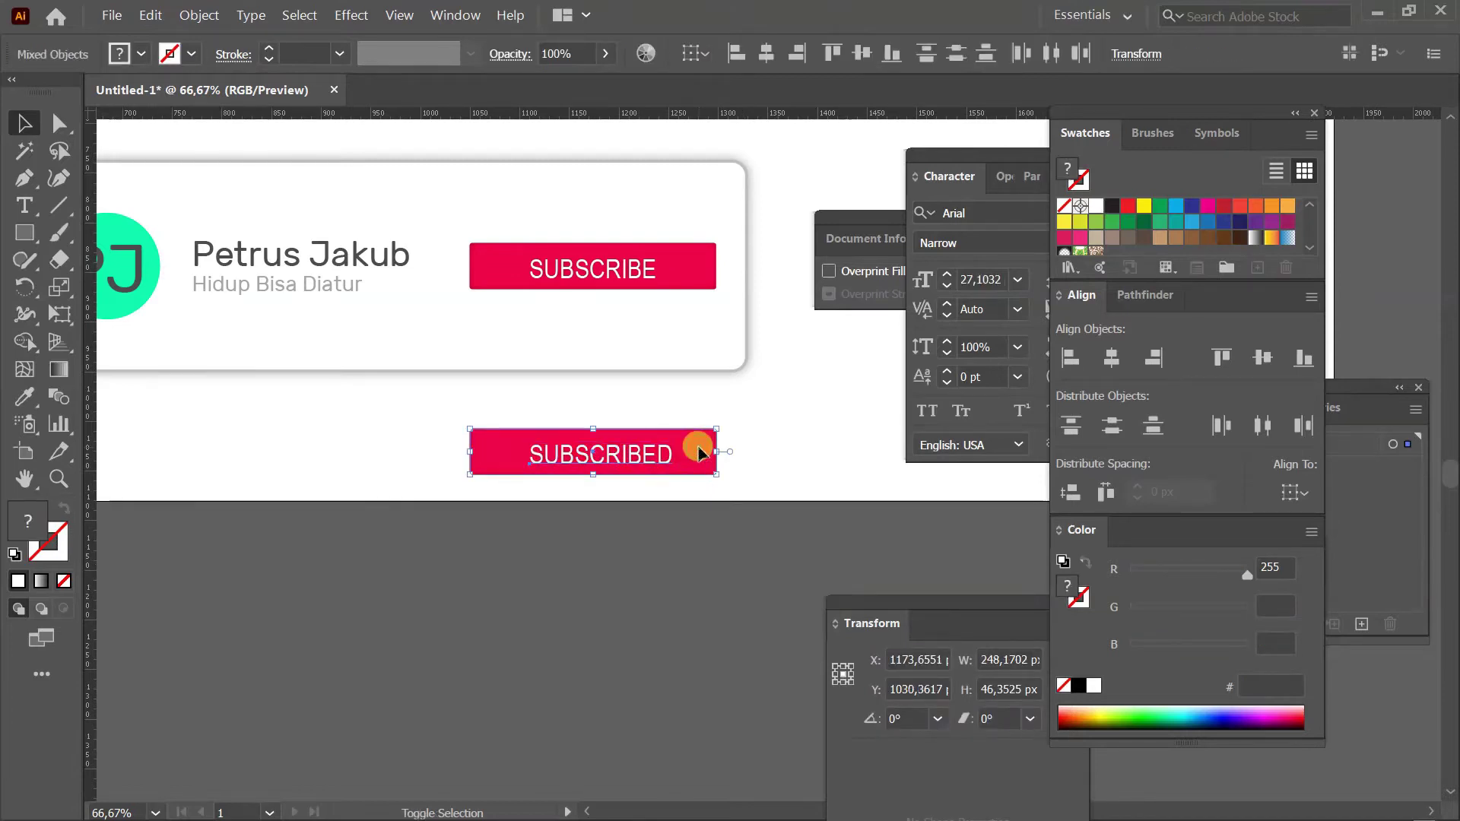
{"action": "left_click", "coordinate": [1113, 358]}
{"action": "left_click", "coordinate": [688, 511]}
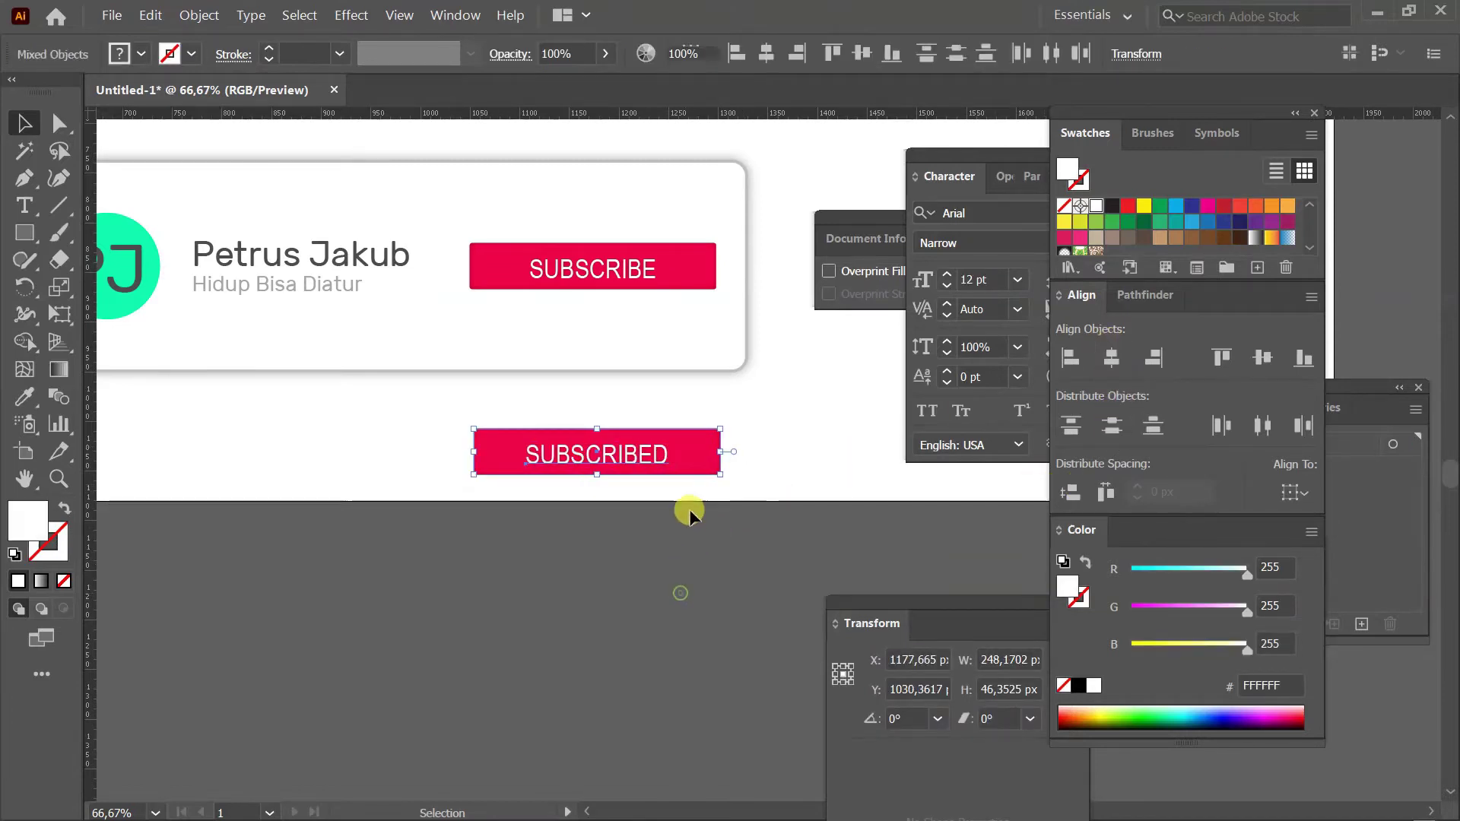
Give the SUBSCRIBED button's rectangle the appearance of the person's name and set its fill to light grey BABABA.
{"action": "left_click", "coordinate": [704, 455]}
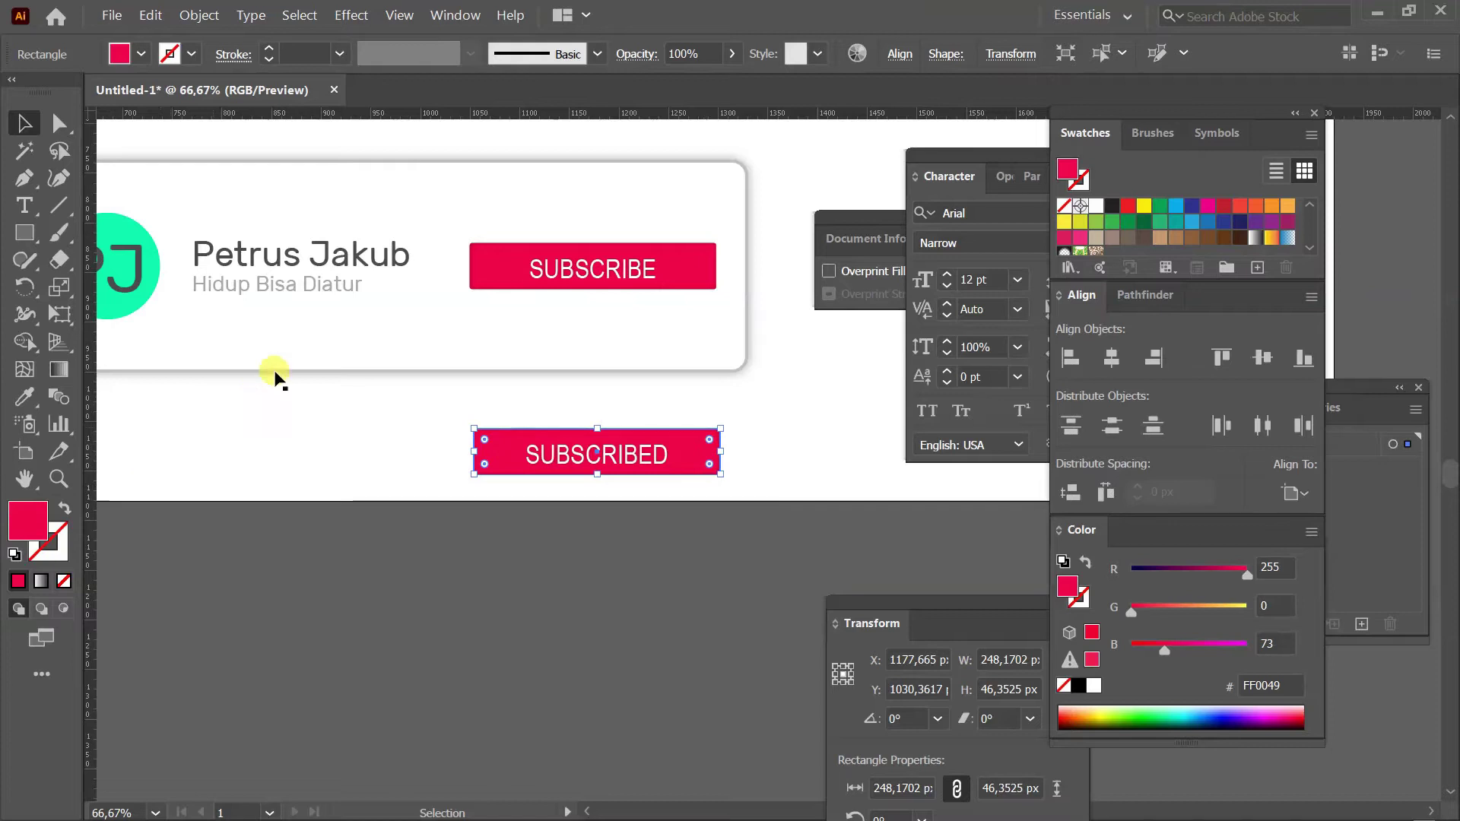
{"action": "key", "text": "i"}
{"action": "left_click", "coordinate": [350, 263]}
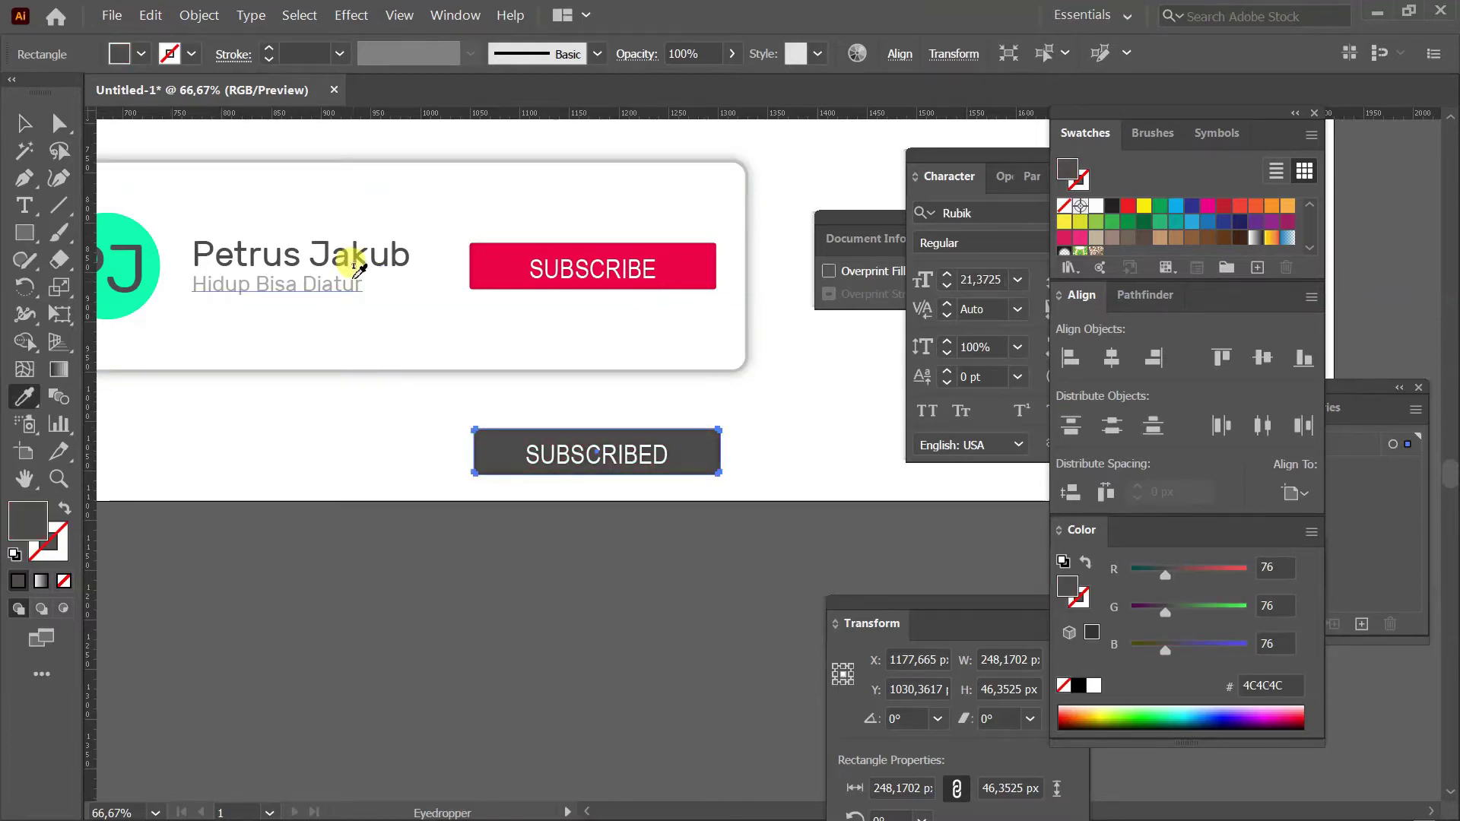
{"action": "key", "text": "v"}
{"action": "double_click", "coordinate": [25, 525]}
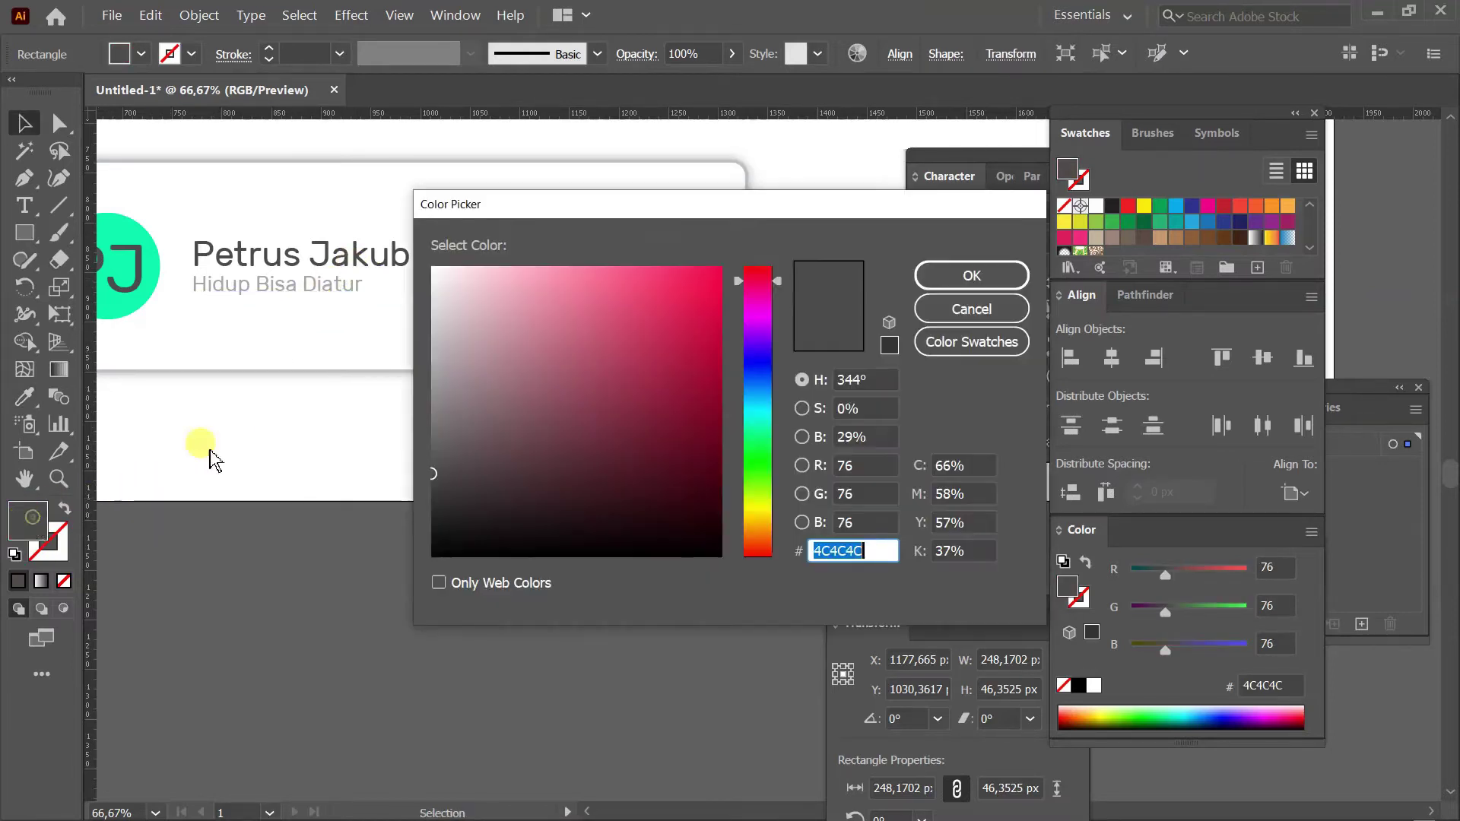
{"action": "left_click_drag", "start_coordinate": [444, 347], "coordinate": [424, 340]}
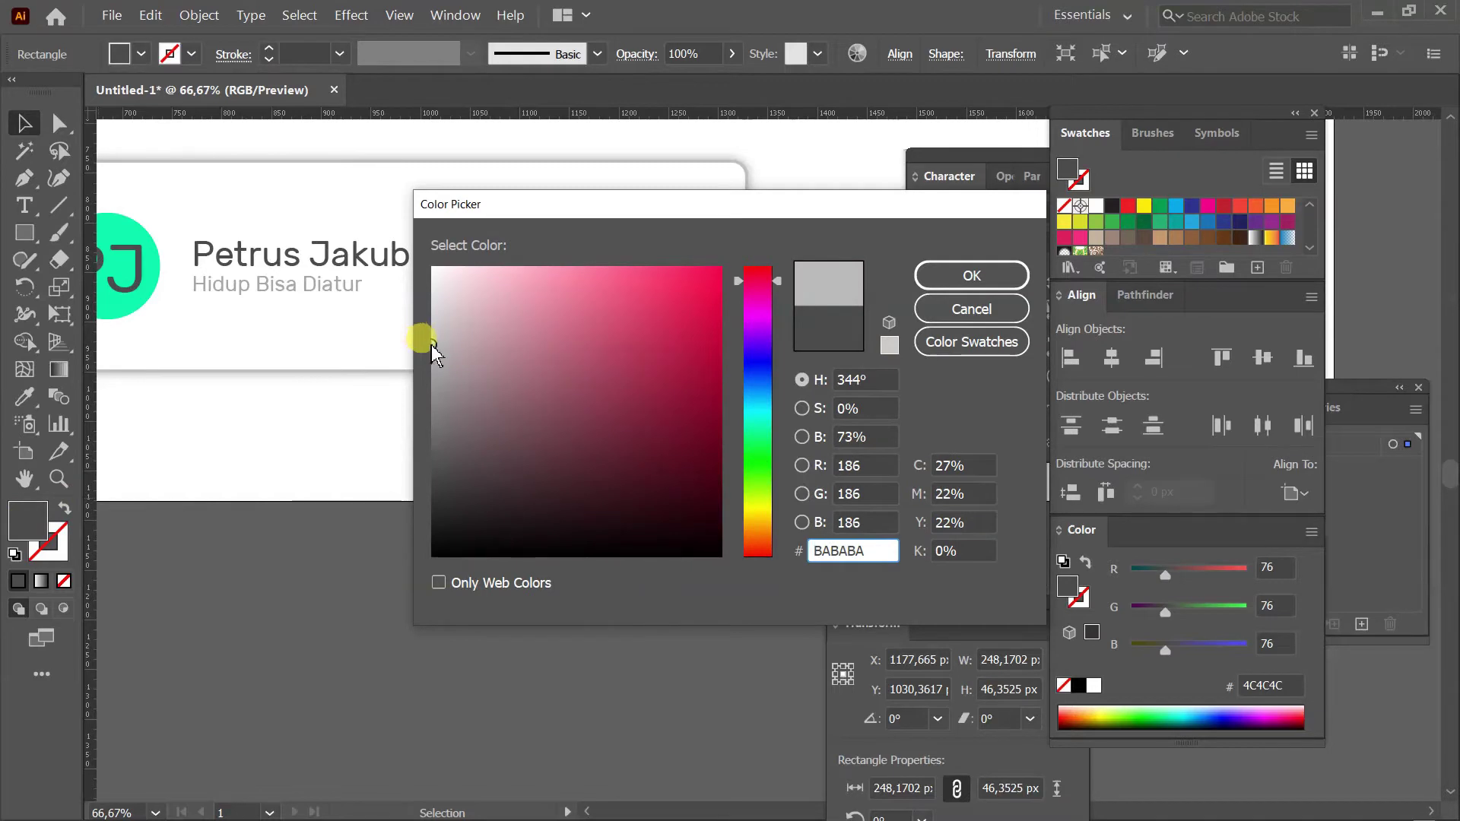
{"action": "left_click", "coordinate": [957, 271]}
{"action": "left_click", "coordinate": [705, 581]}
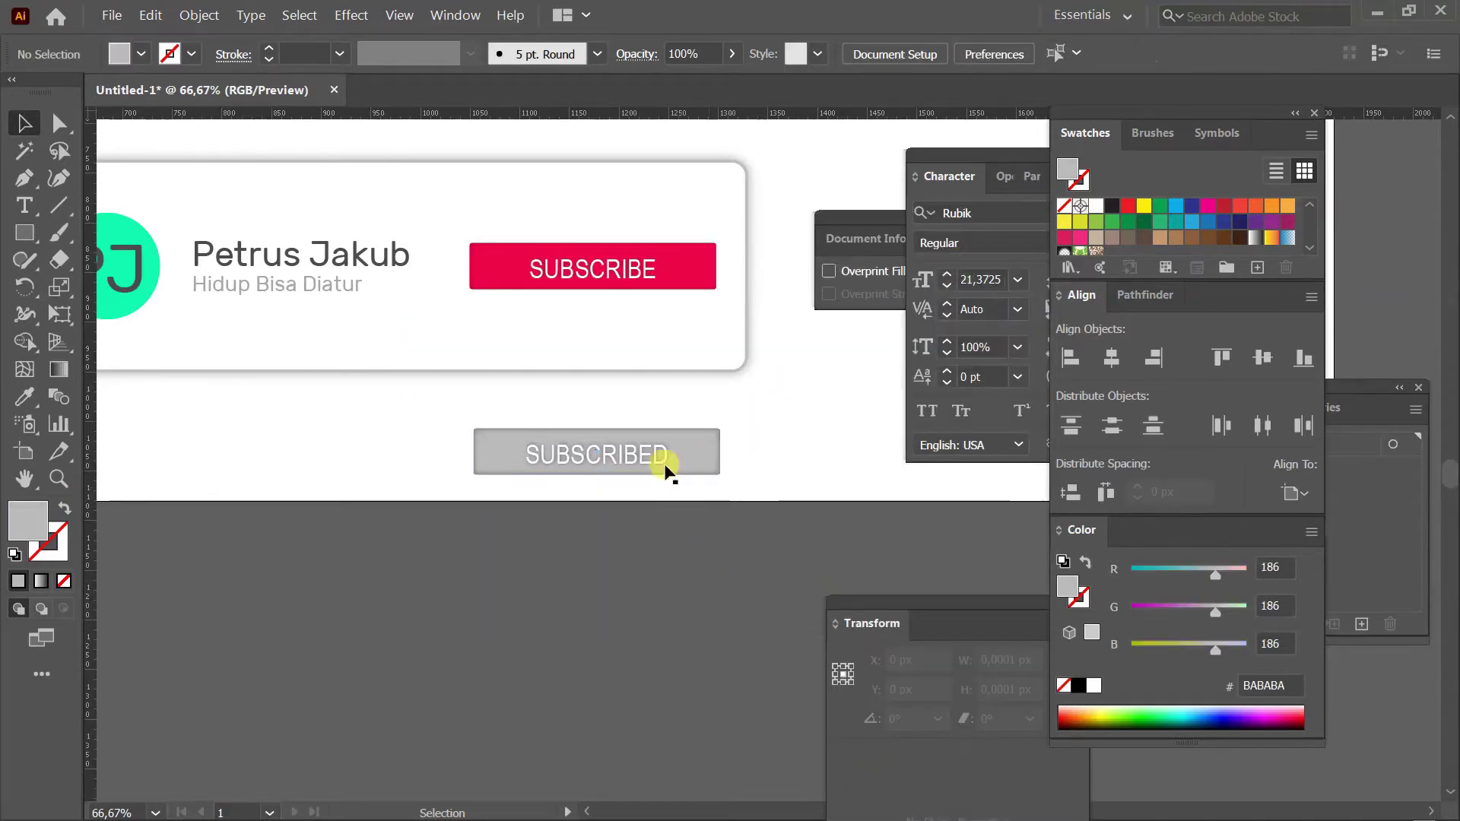
Change the fill of the SUBSCRIBED label to dark grey 6D6D6D.
{"action": "double_click", "coordinate": [557, 454]}
{"action": "key", "text": "Escape"}
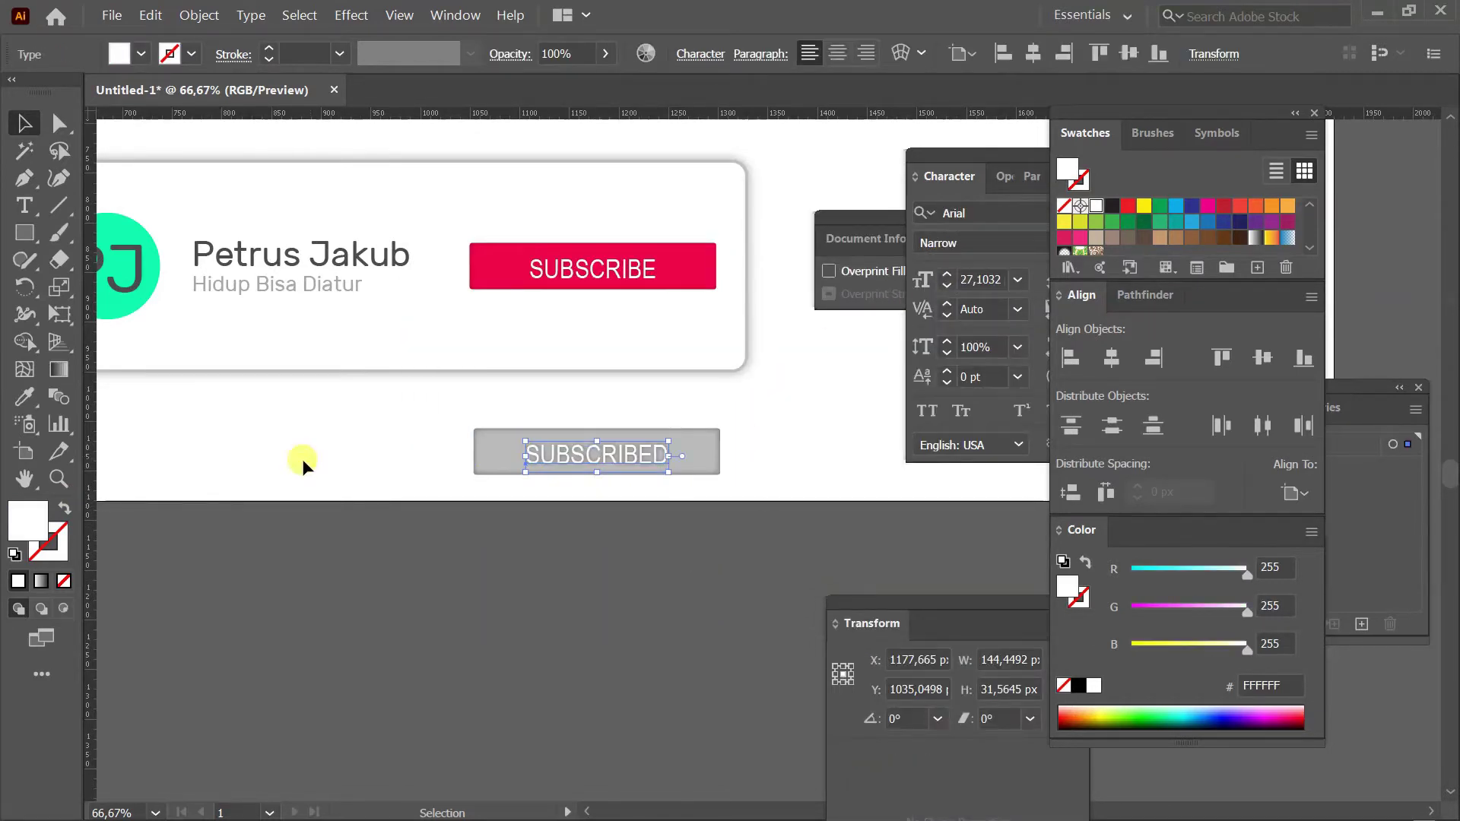
{"action": "double_click", "coordinate": [30, 525]}
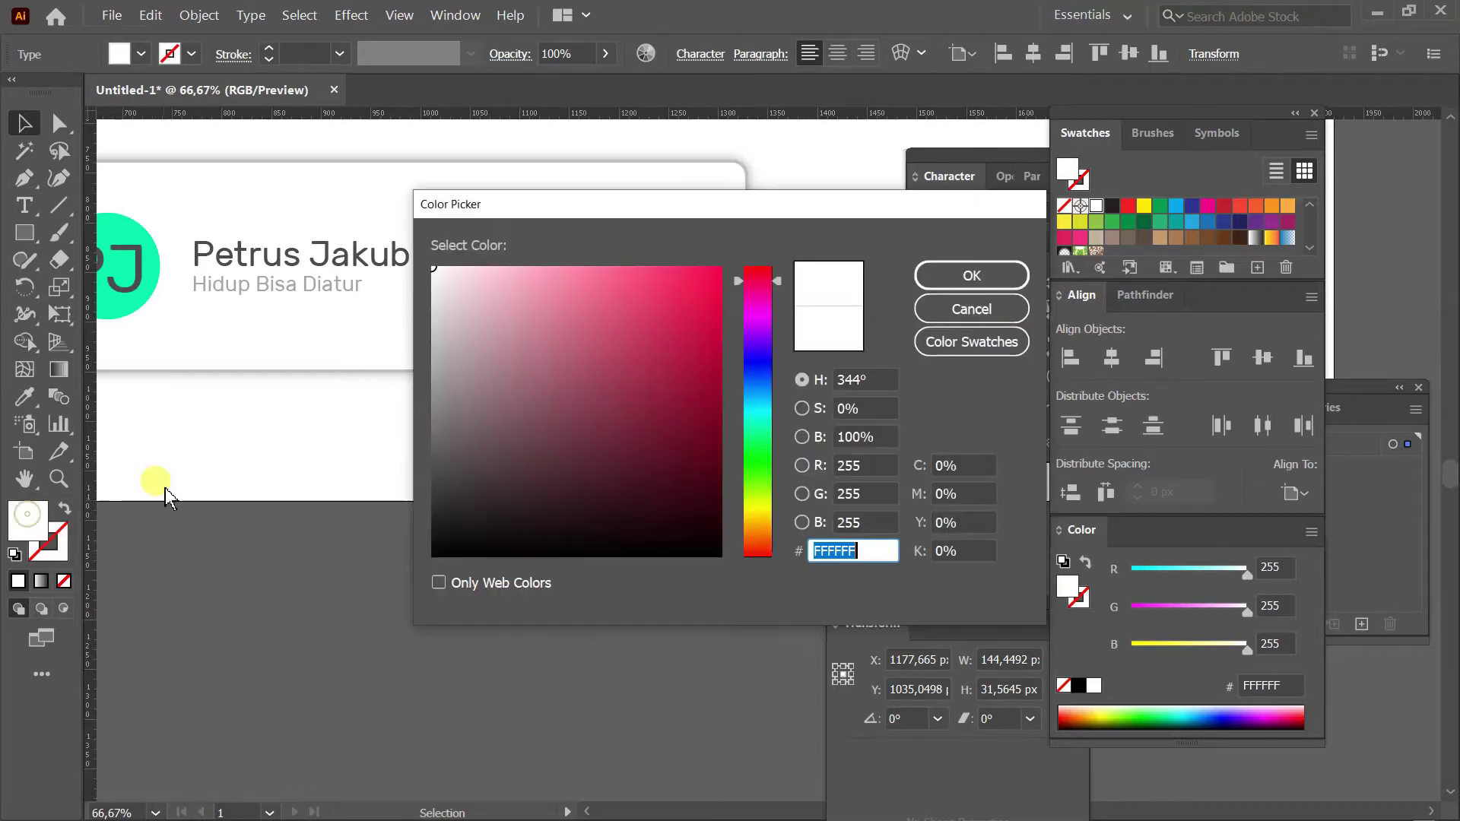
{"action": "left_click_drag", "start_coordinate": [437, 391], "coordinate": [419, 429]}
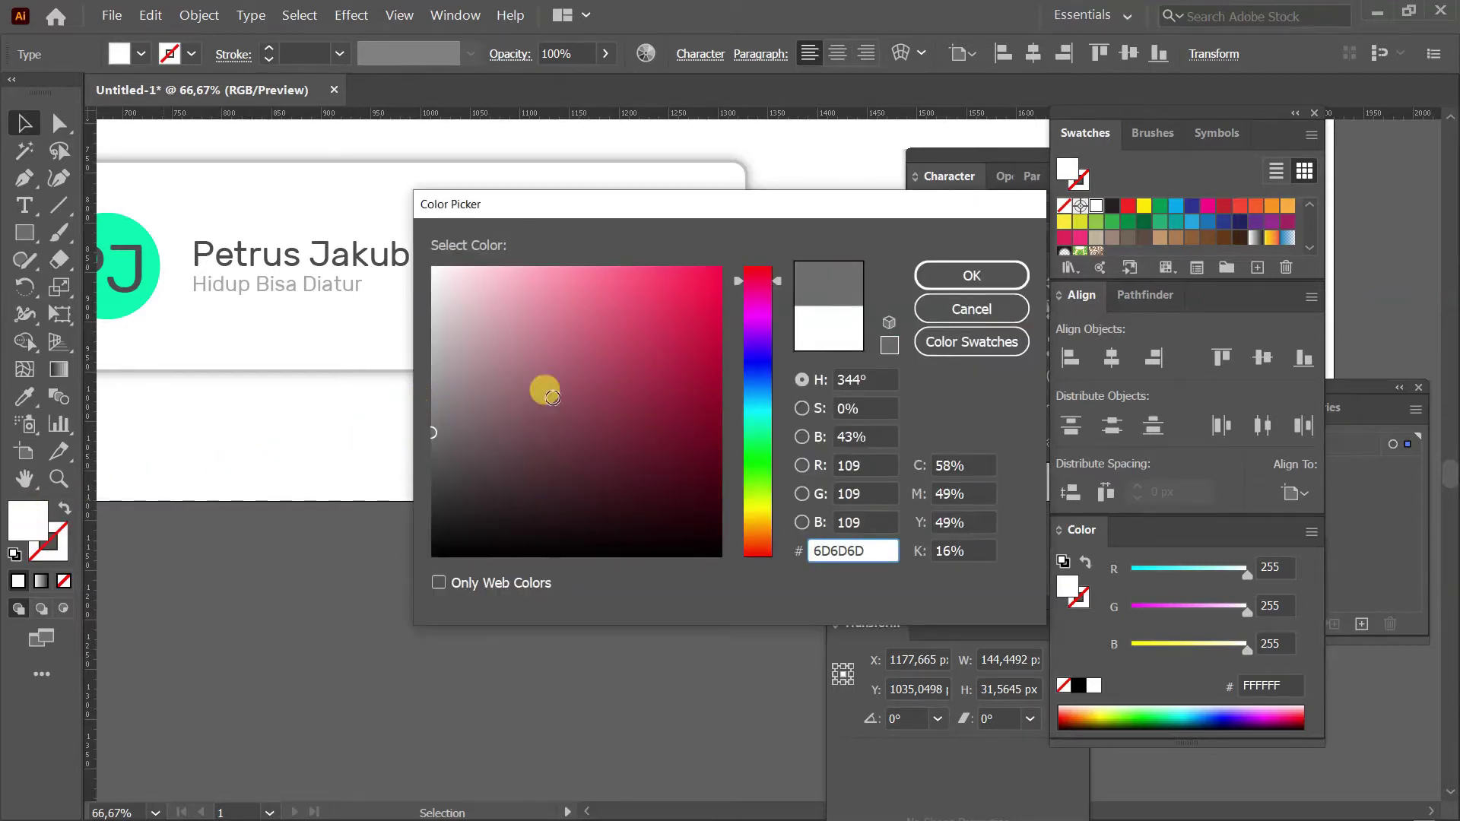
{"action": "left_click", "coordinate": [961, 268]}
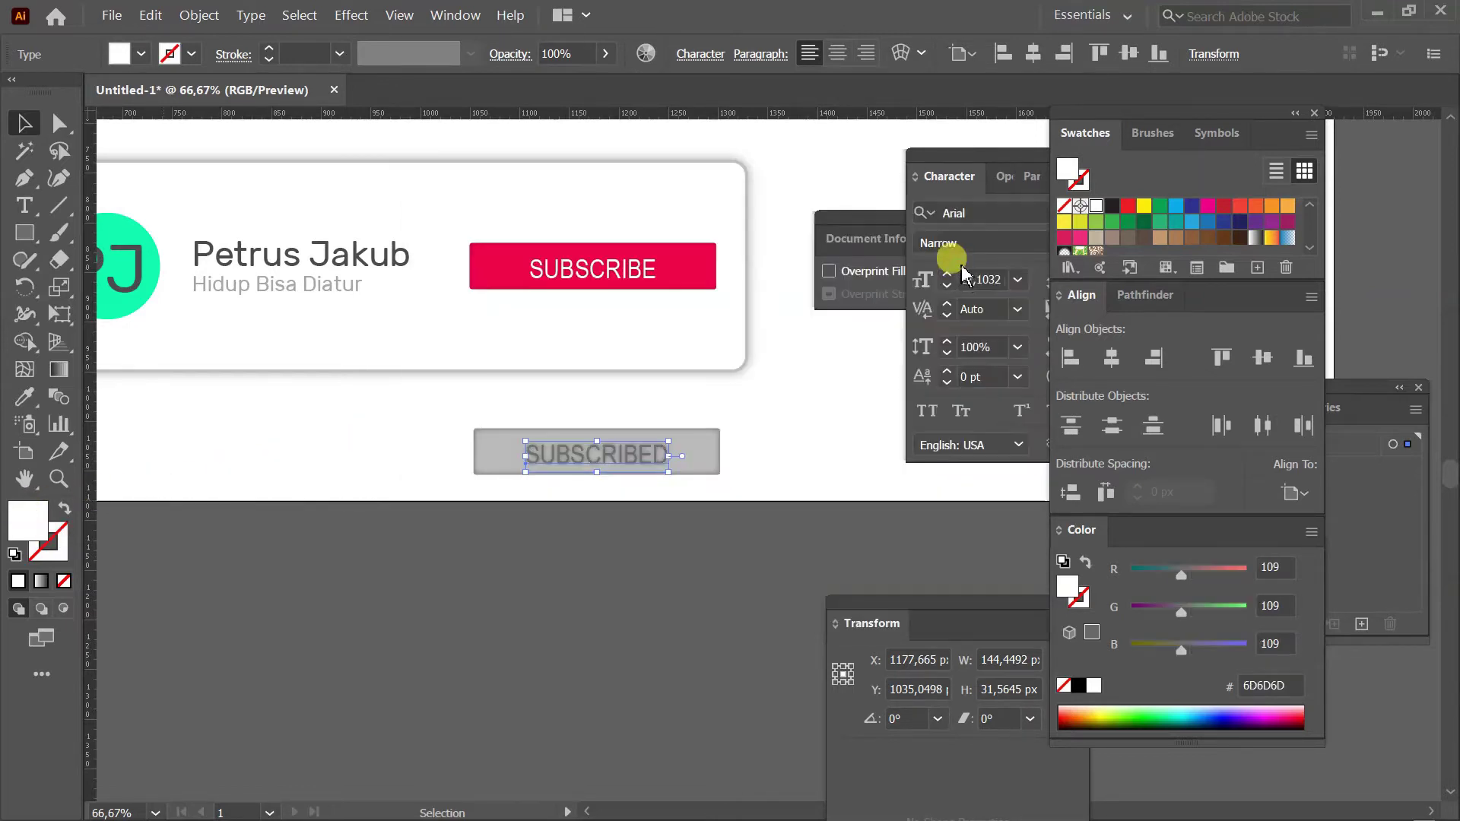
{"action": "left_click", "coordinate": [662, 549]}
Edit the opacity of the drop shadow on the SUBSCRIBED label.
{"action": "left_click", "coordinate": [614, 454]}
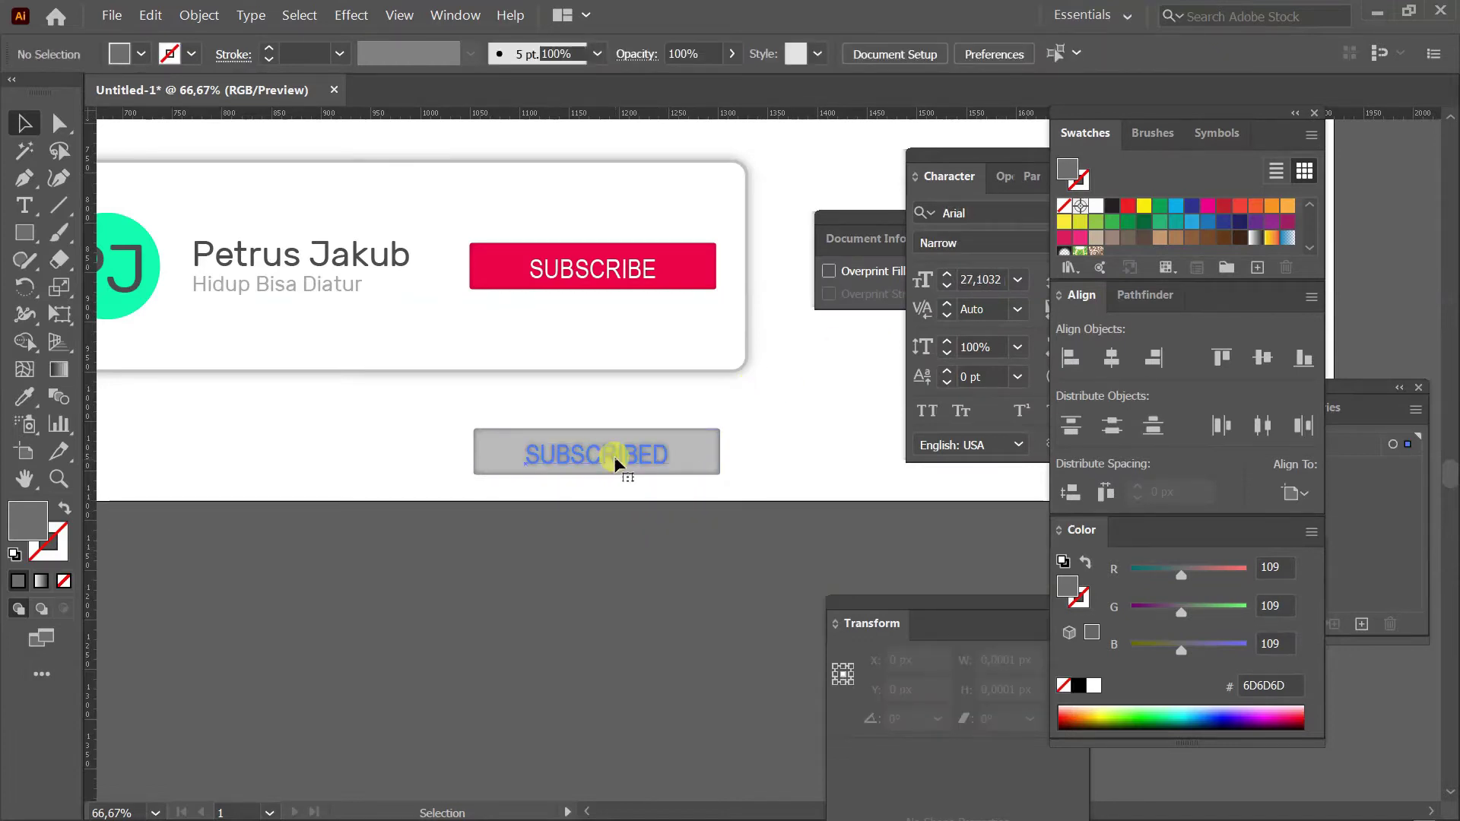
{"action": "left_click", "coordinate": [1030, 157]}
{"action": "left_click", "coordinate": [1113, 177]}
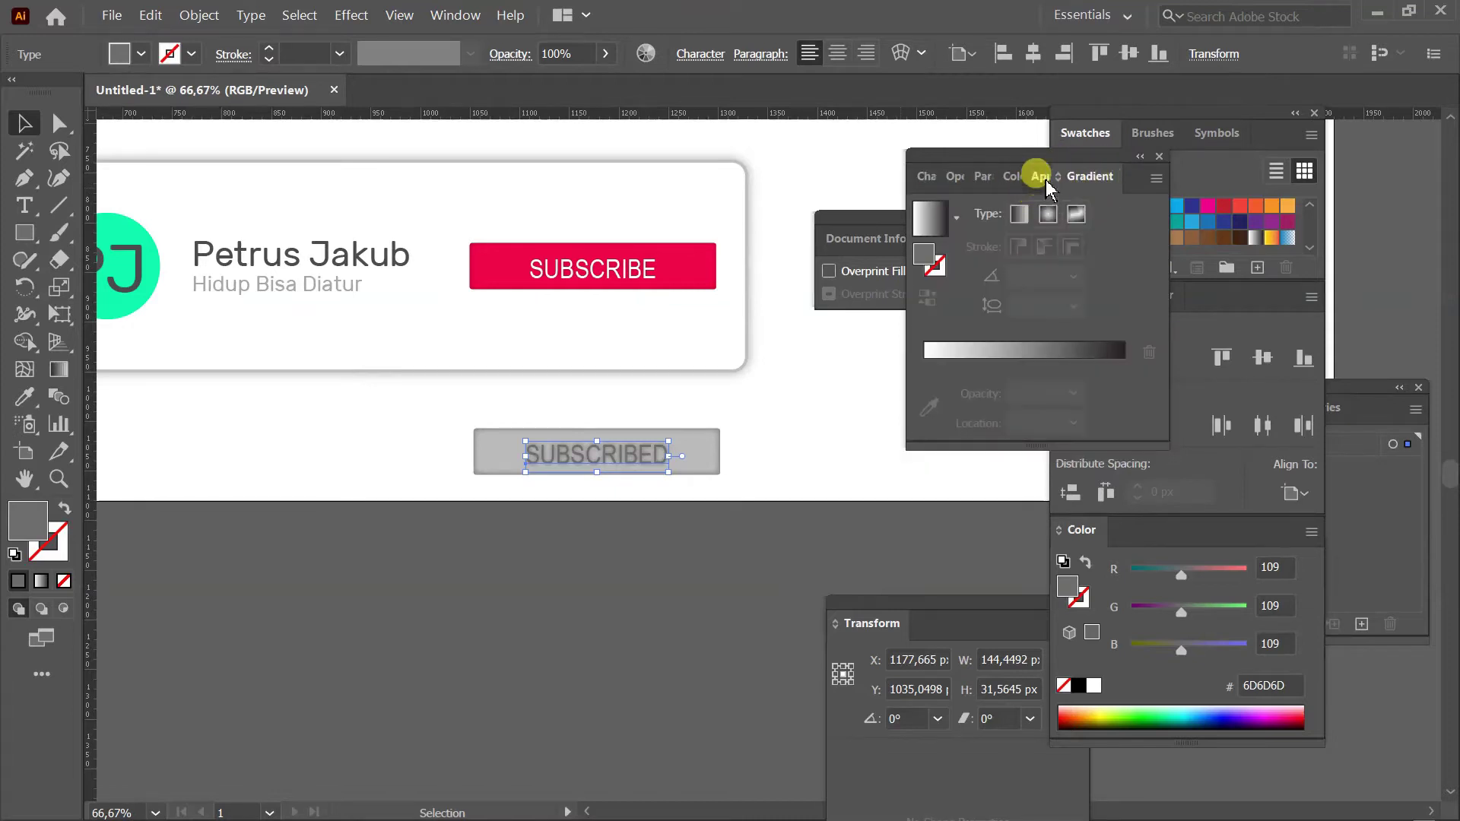
{"action": "left_click", "coordinate": [1042, 178]}
{"action": "left_click", "coordinate": [1005, 278]}
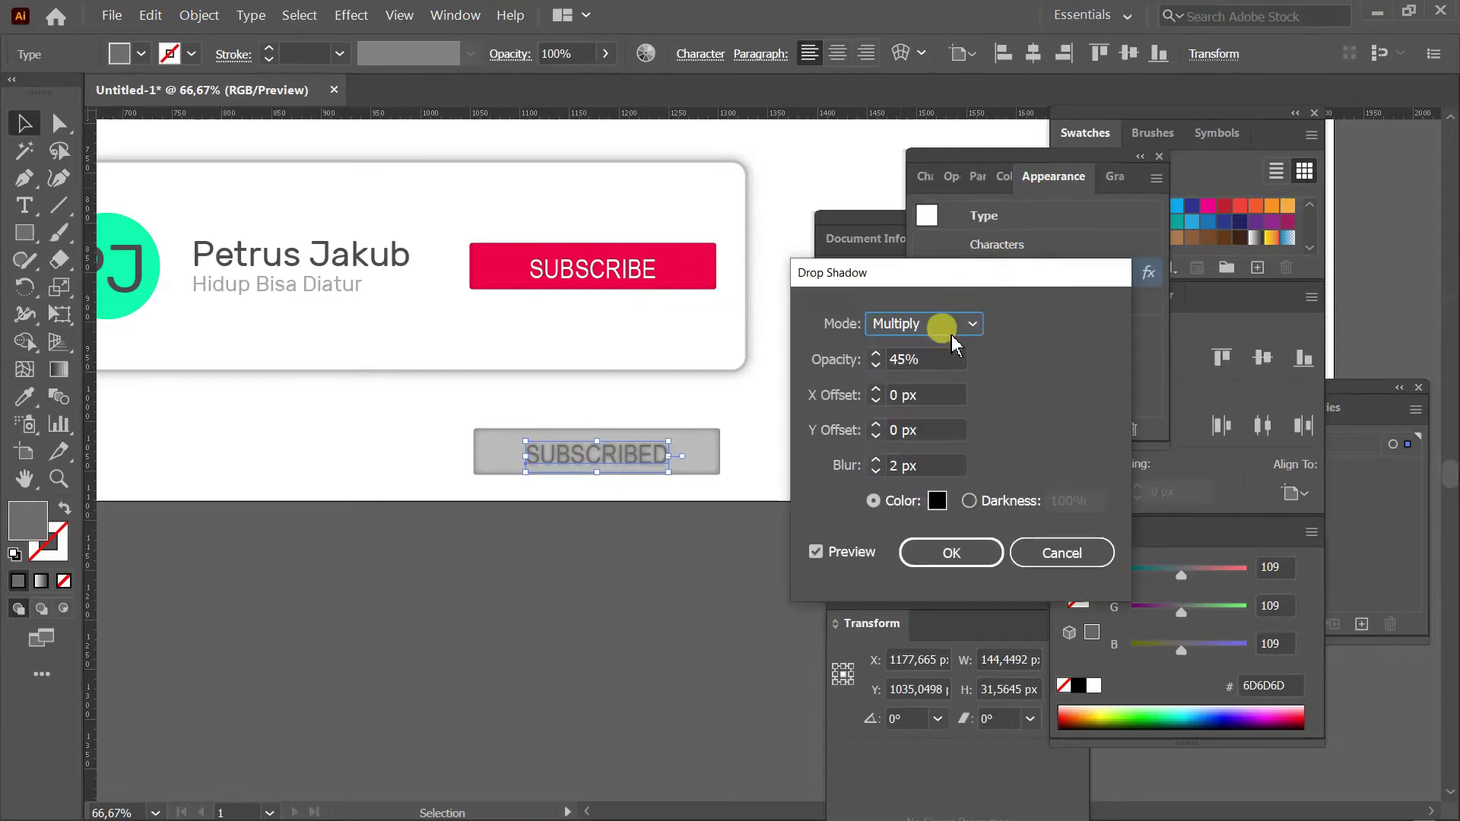
{"action": "double_click", "coordinate": [899, 358]}
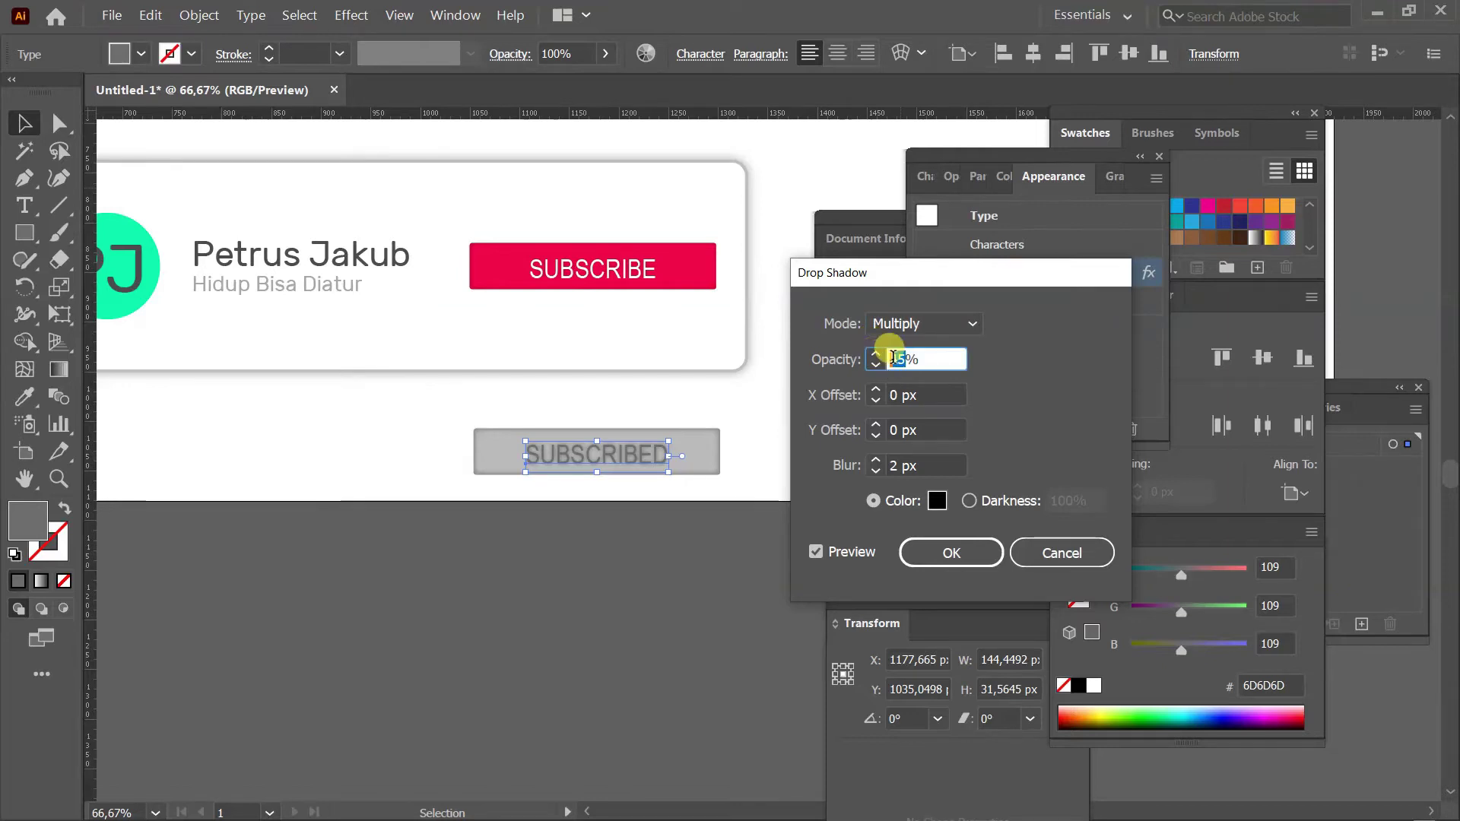
{"action": "left_click", "coordinate": [929, 551]}
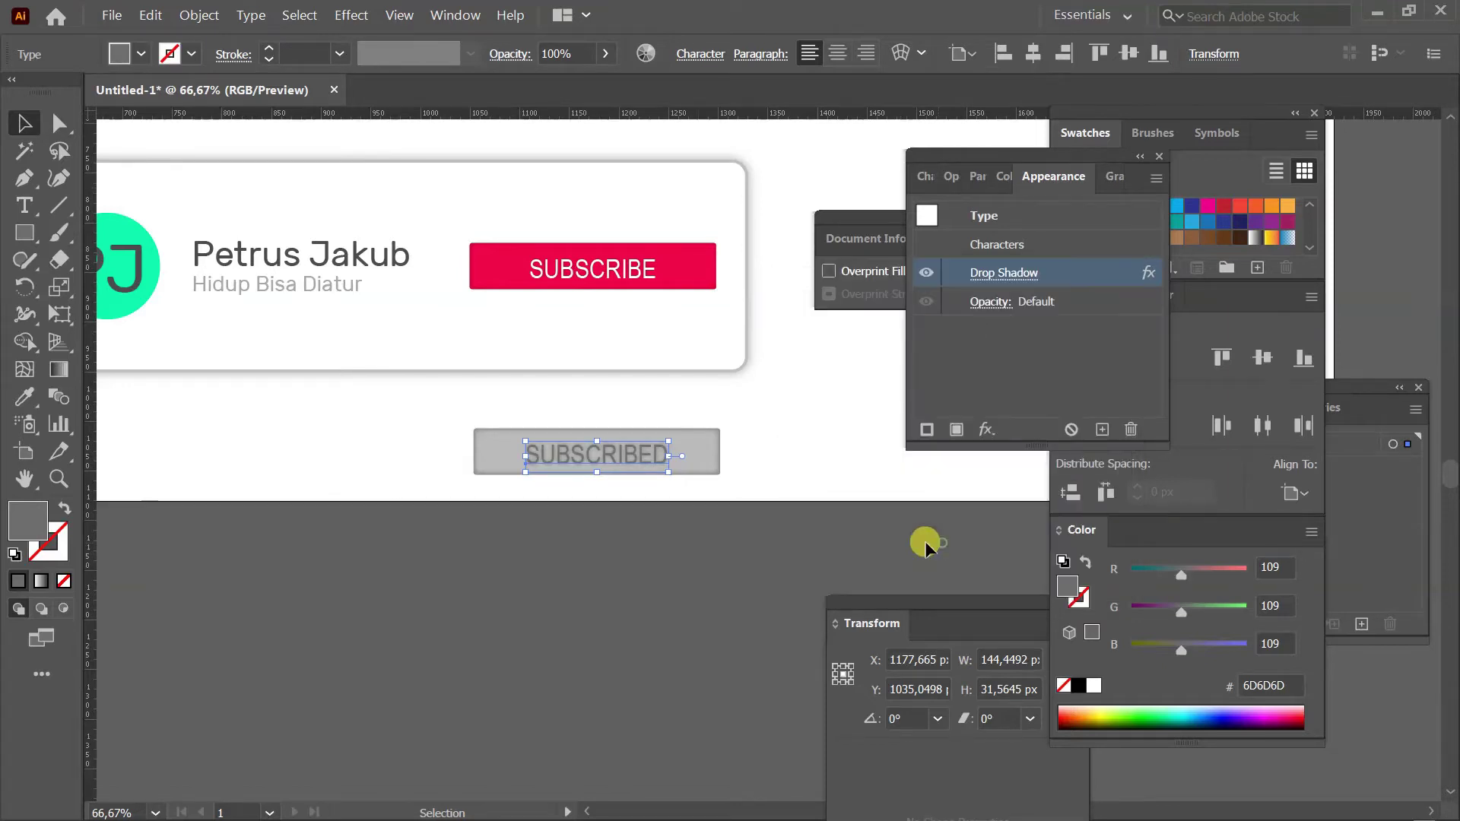
{"action": "left_click", "coordinate": [683, 565]}
Move the grey SUBSCRIBED button with its label down, off the artboard.
{"action": "key", "text": "z"}
{"action": "left_click", "coordinate": [730, 476], "text": "alt"}
{"action": "left_click", "coordinate": [755, 482], "text": "alt"}
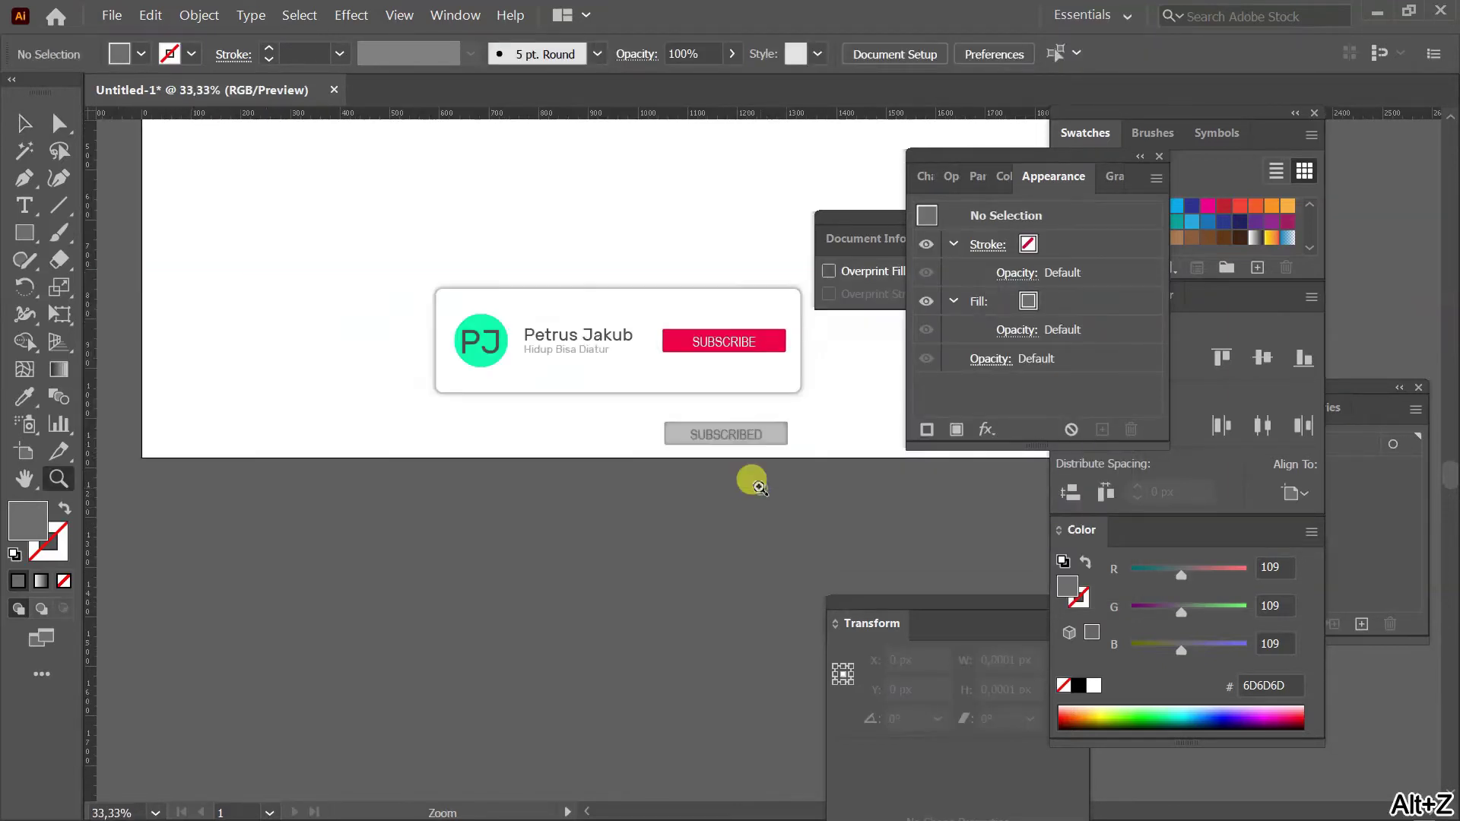
{"action": "left_click_drag", "start_coordinate": [725, 488], "coordinate": [677, 516]}
{"action": "key", "text": "v"}
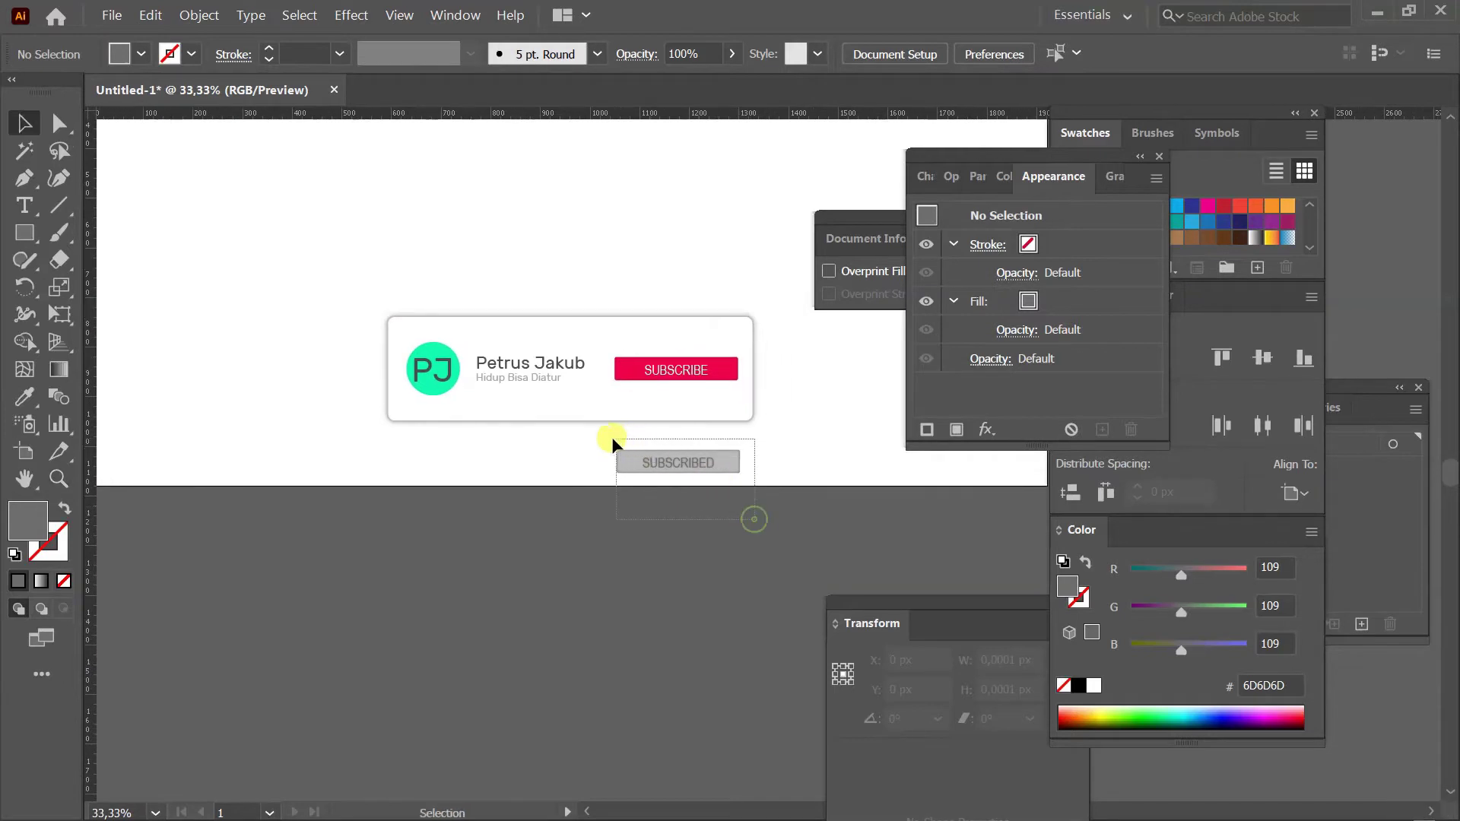
{"action": "left_click", "coordinate": [658, 462]}
{"action": "left_click_drag", "start_coordinate": [663, 466], "coordinate": [660, 533]}
{"action": "left_click", "coordinate": [792, 524]}
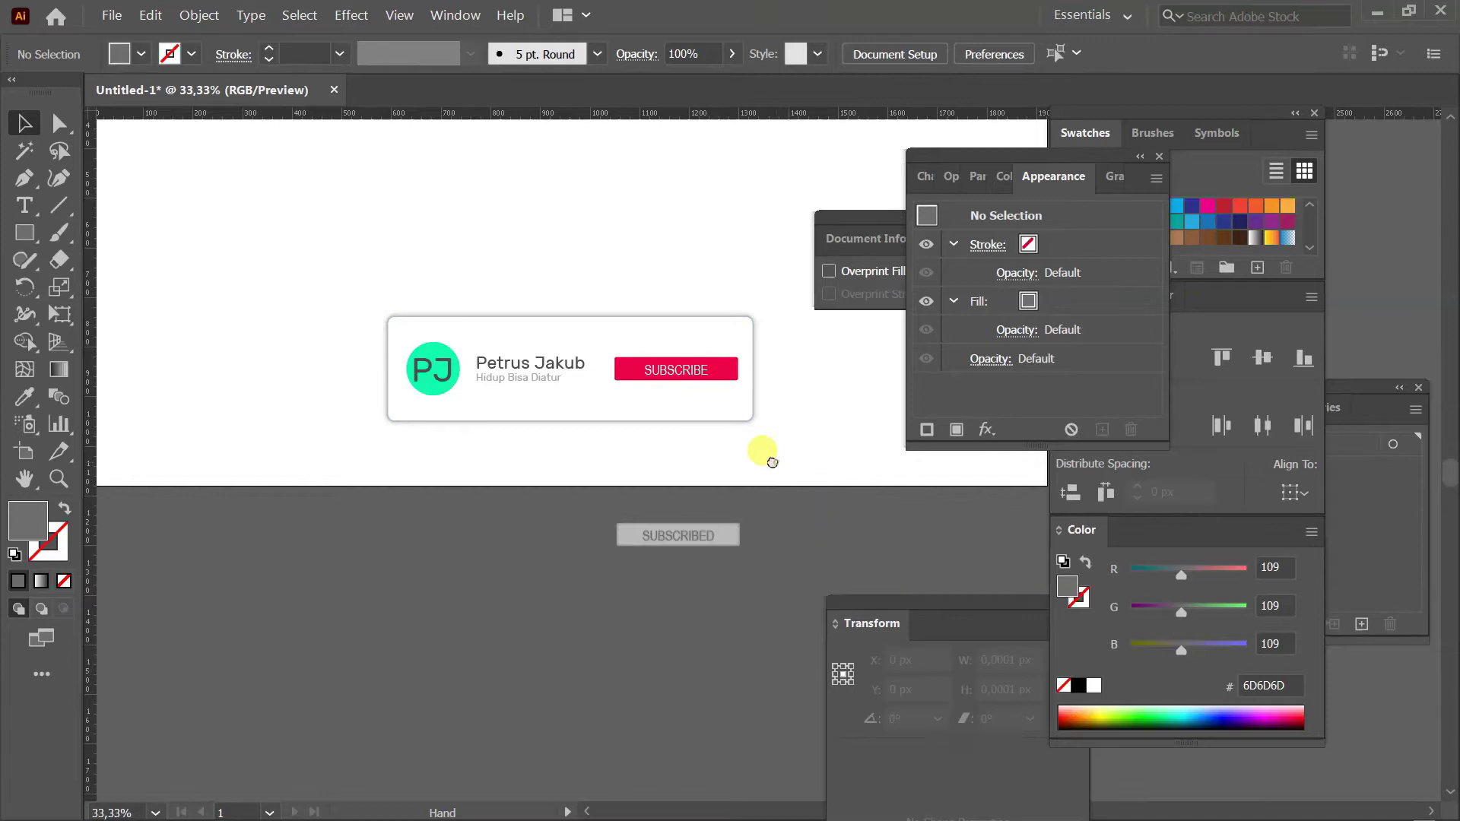
Switch to Chrome and capture a screen snip of the large grey bell picture in the "subscribe bell" image results.
{"action": "left_click_drag", "start_coordinate": [775, 447], "coordinate": [716, 475]}
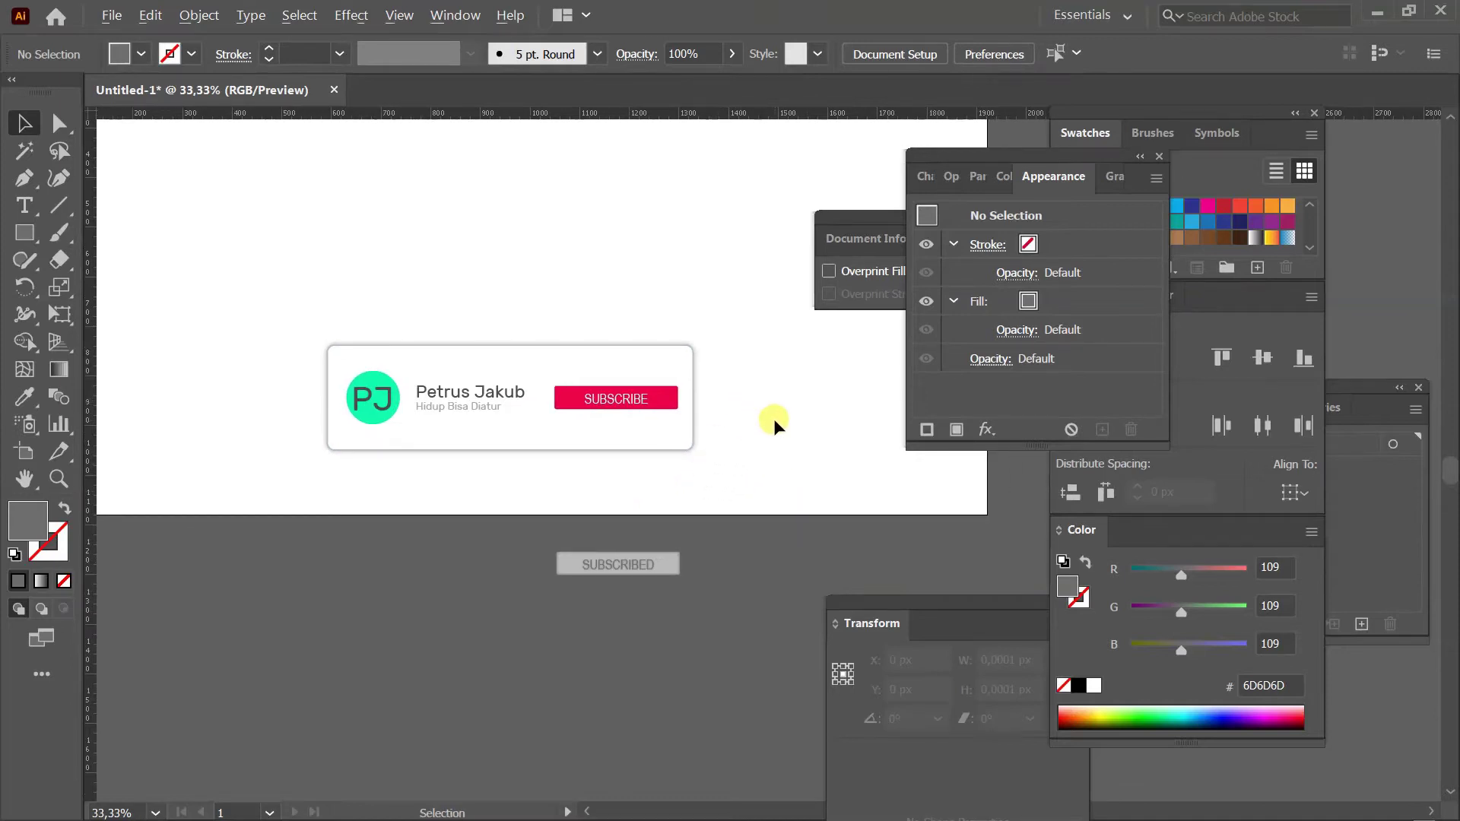
{"action": "key", "text": "alt+Tab"}
{"action": "key", "text": "alt+Tab"}
{"action": "key", "text": "alt+Tab"}
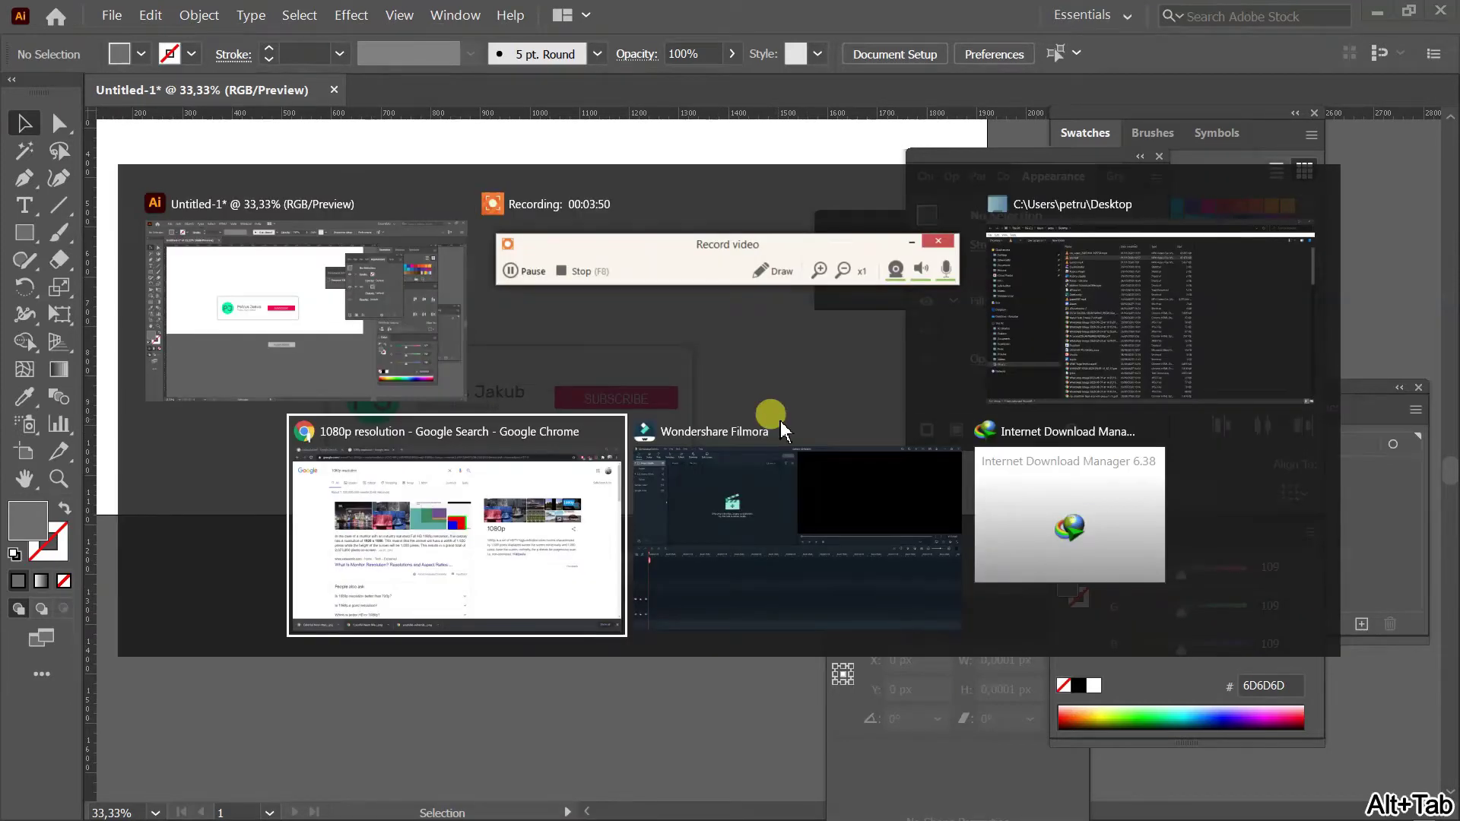
{"action": "left_click", "coordinate": [139, 17]}
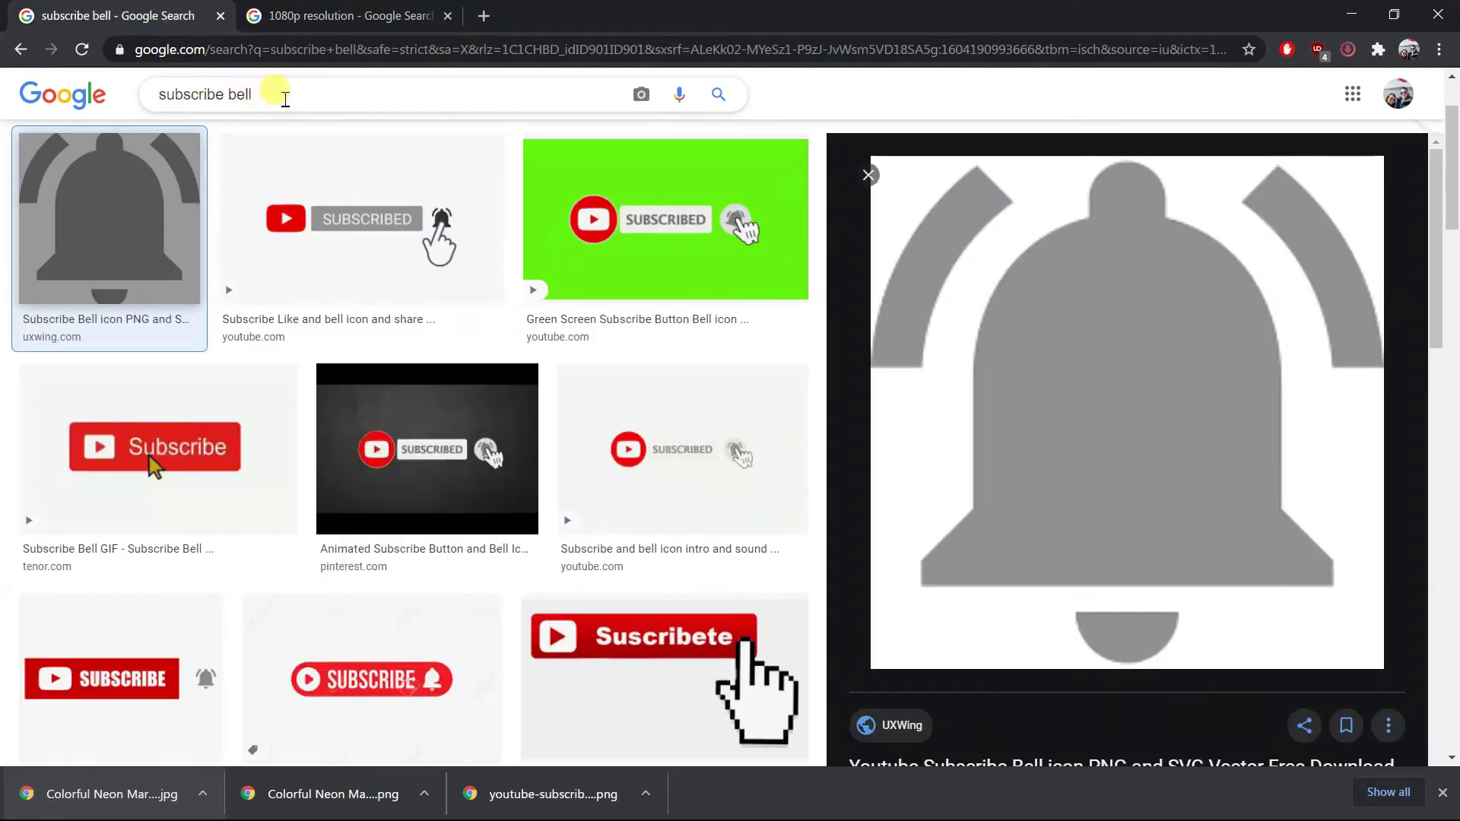
{"action": "key", "text": "super+shift+s"}
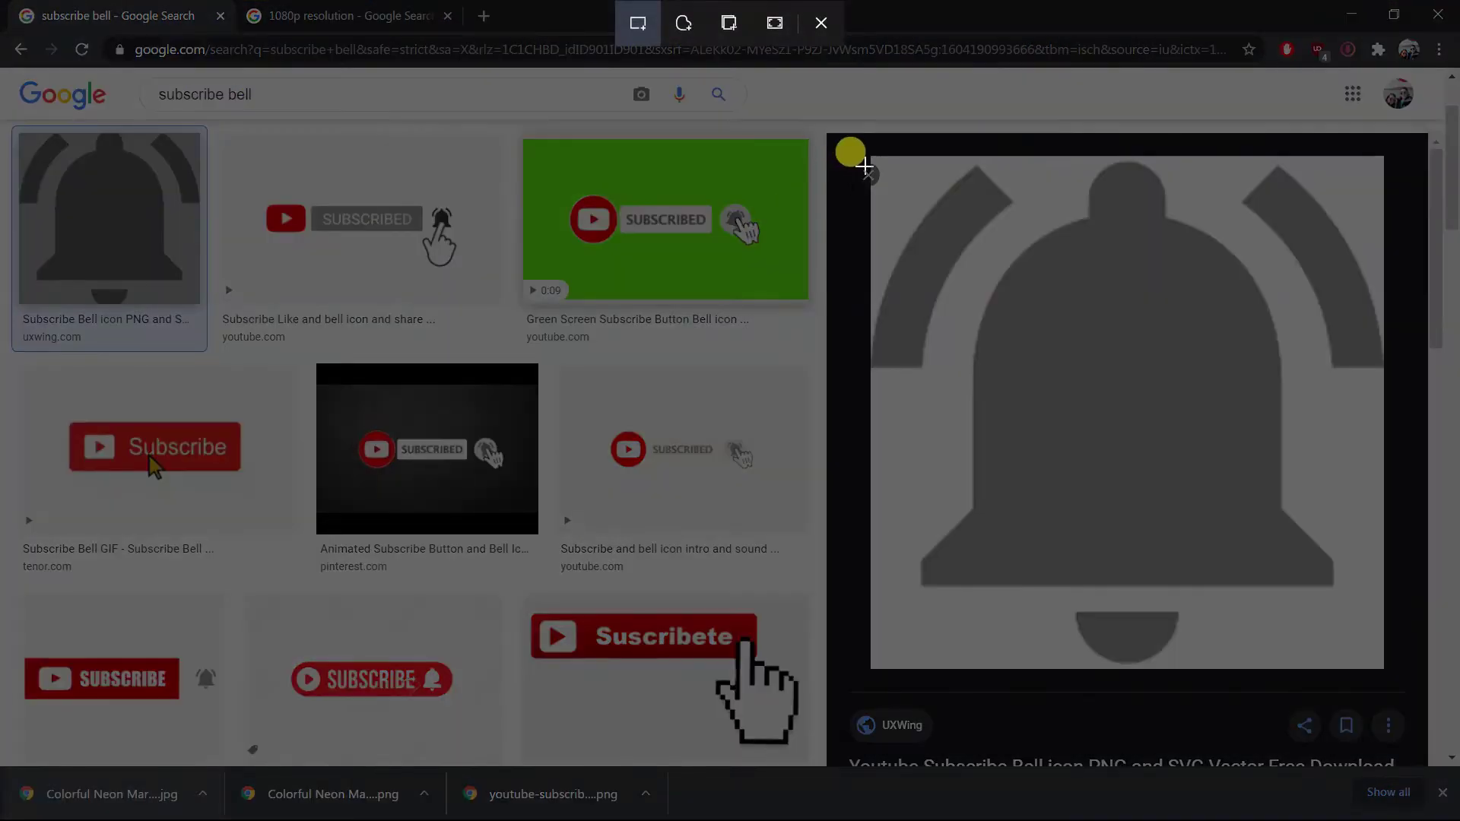
{"action": "mouse_move", "coordinate": [876, 160]}
{"action": "left_mouse_down"}
{"action": "mouse_move", "coordinate": [1366, 626]}
{"action": "mouse_move", "coordinate": [1388, 670]}
{"action": "left_mouse_up"}
Return to Illustrator, paste the captured bell picture and move it above the subscribe card.
{"action": "key", "text": "alt+Tab"}
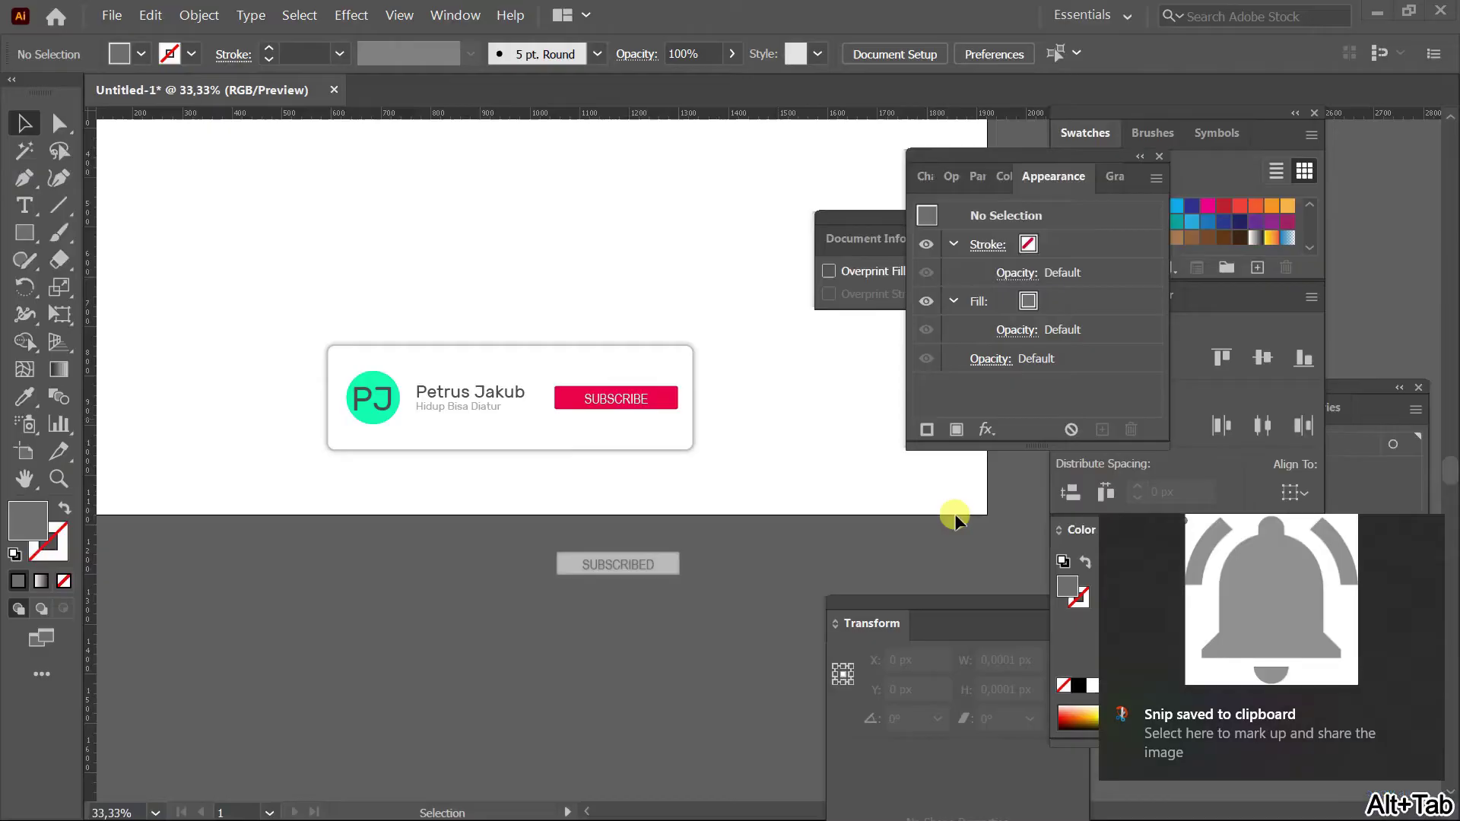
{"action": "key", "text": "ctrl+v"}
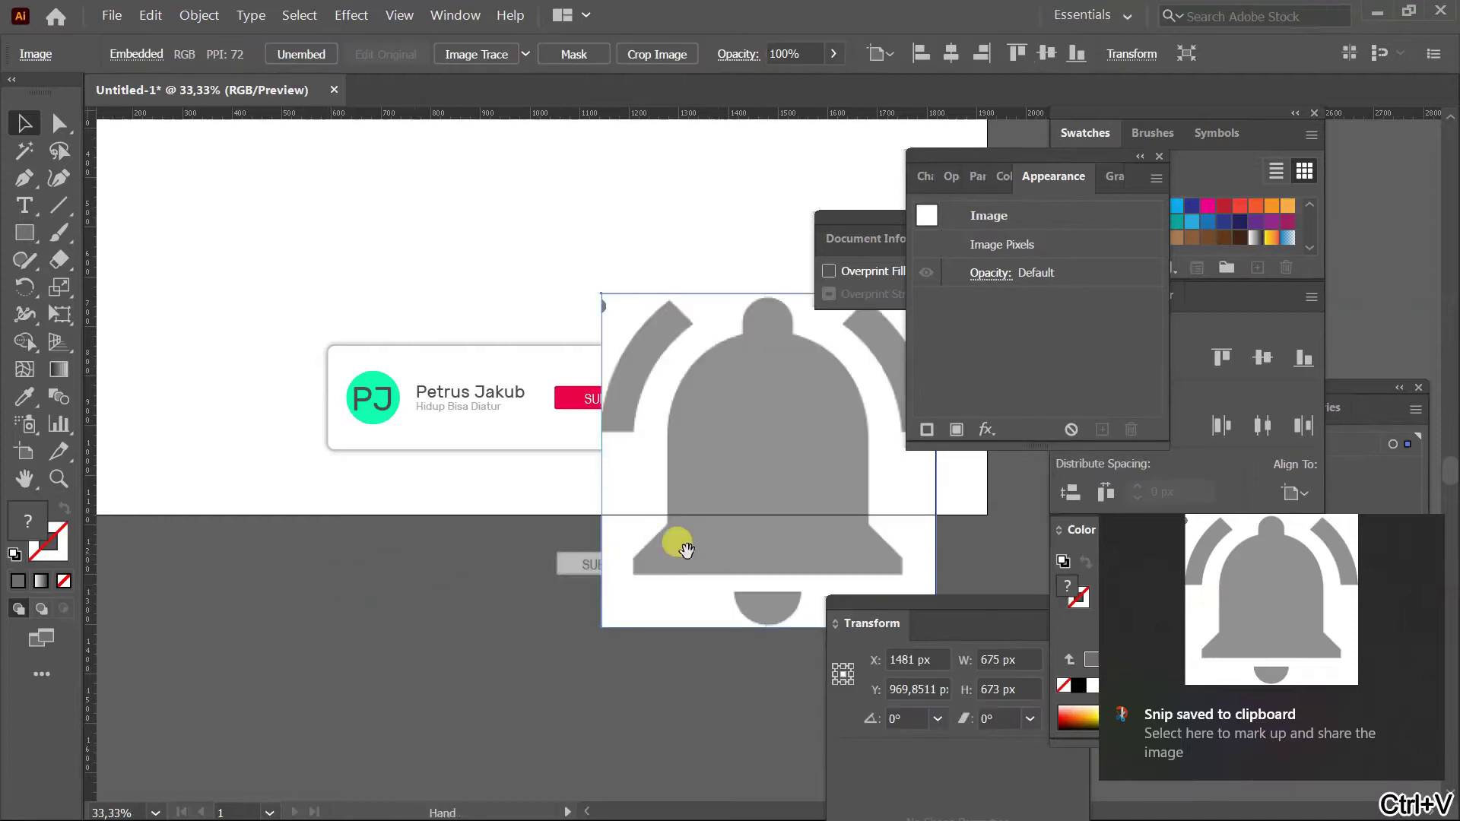
{"action": "left_click_drag", "start_coordinate": [381, 538], "coordinate": [389, 496]}
{"action": "left_click", "coordinate": [593, 456]}
Start a Pen path from the bell picture's top centre down to its base and across to the left base corner, swapping fill and stroke.
{"action": "key", "text": "z"}
{"action": "left_click", "coordinate": [430, 522]}
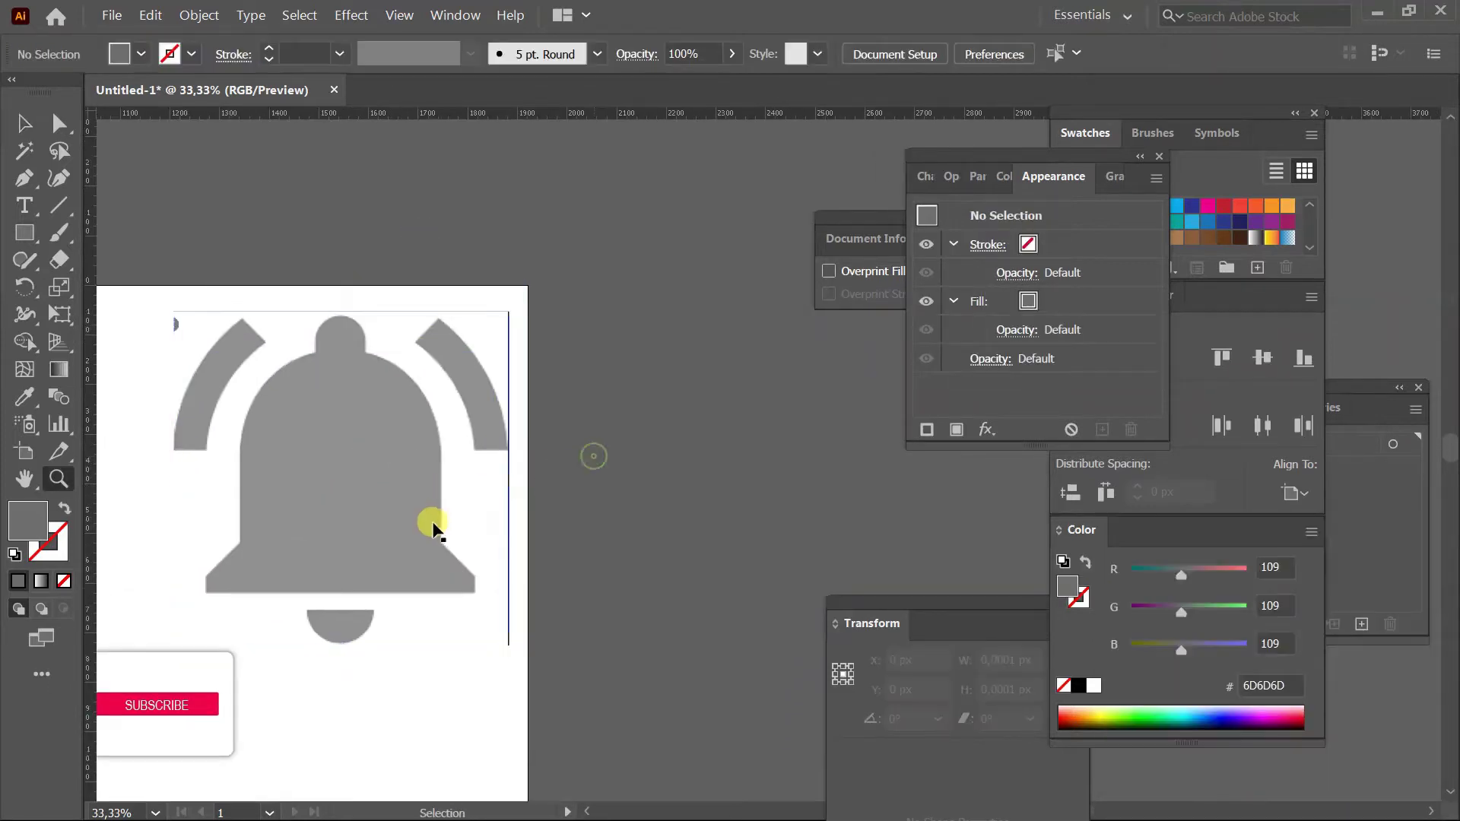
{"action": "left_click", "coordinate": [661, 492]}
{"action": "left_click_drag", "start_coordinate": [738, 458], "coordinate": [626, 573]}
{"action": "left_click", "coordinate": [629, 491], "text": "alt"}
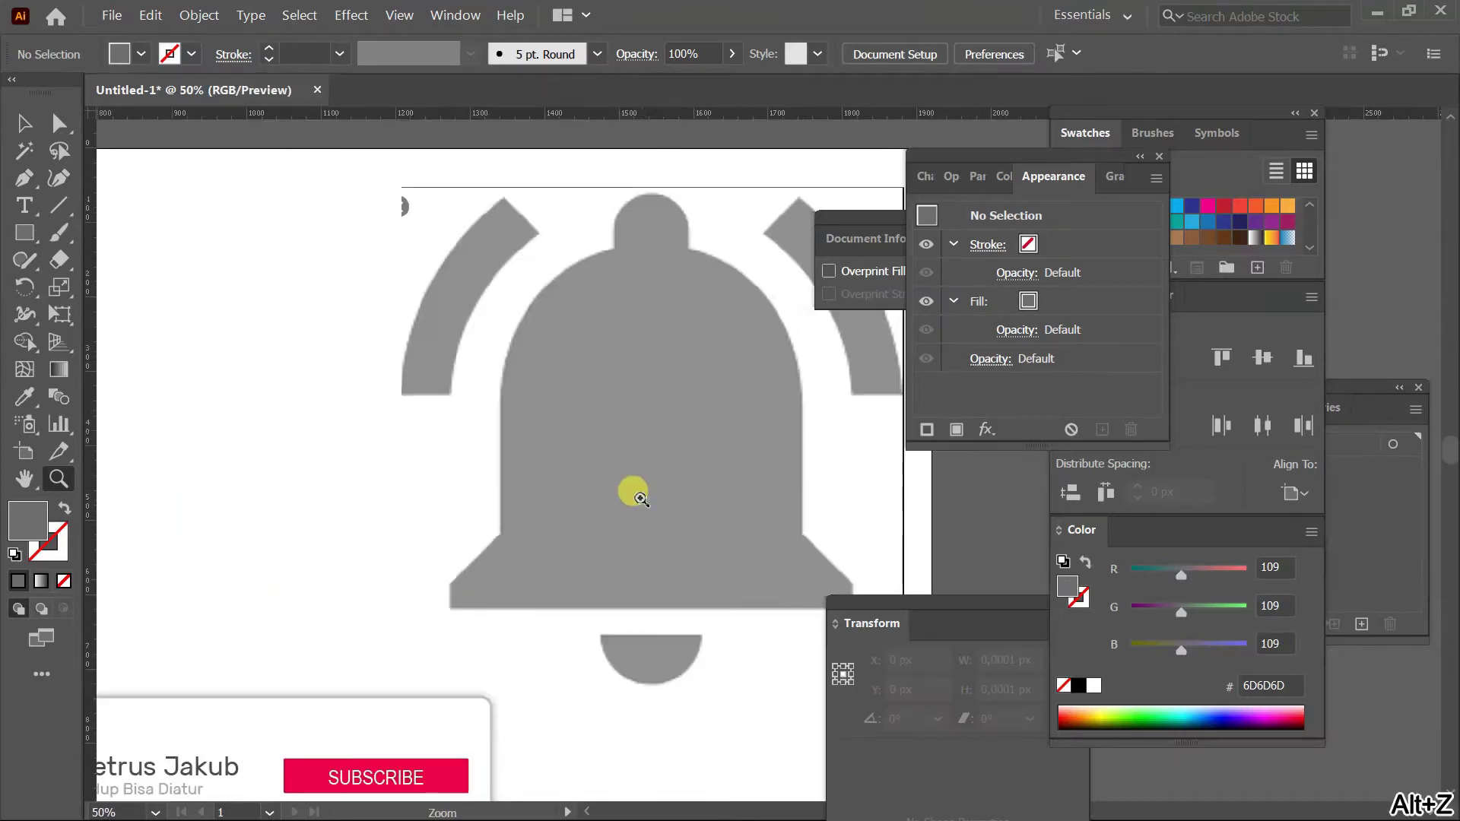
{"action": "left_click_drag", "start_coordinate": [664, 454], "coordinate": [605, 495]}
{"action": "left_click", "coordinate": [26, 232]}
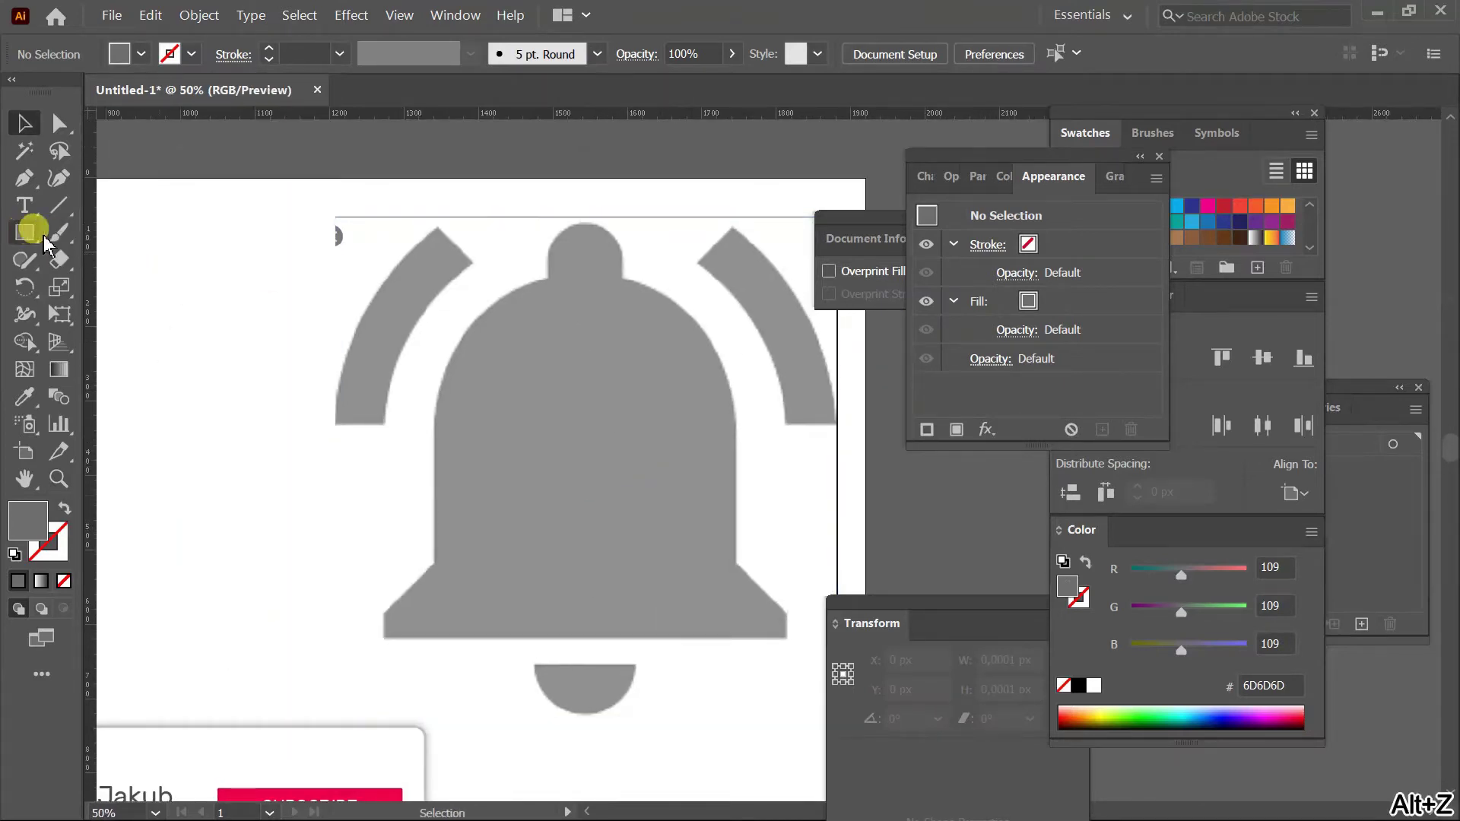
{"action": "key", "text": "p"}
{"action": "left_click", "coordinate": [592, 240]}
{"action": "left_click", "coordinate": [585, 222]}
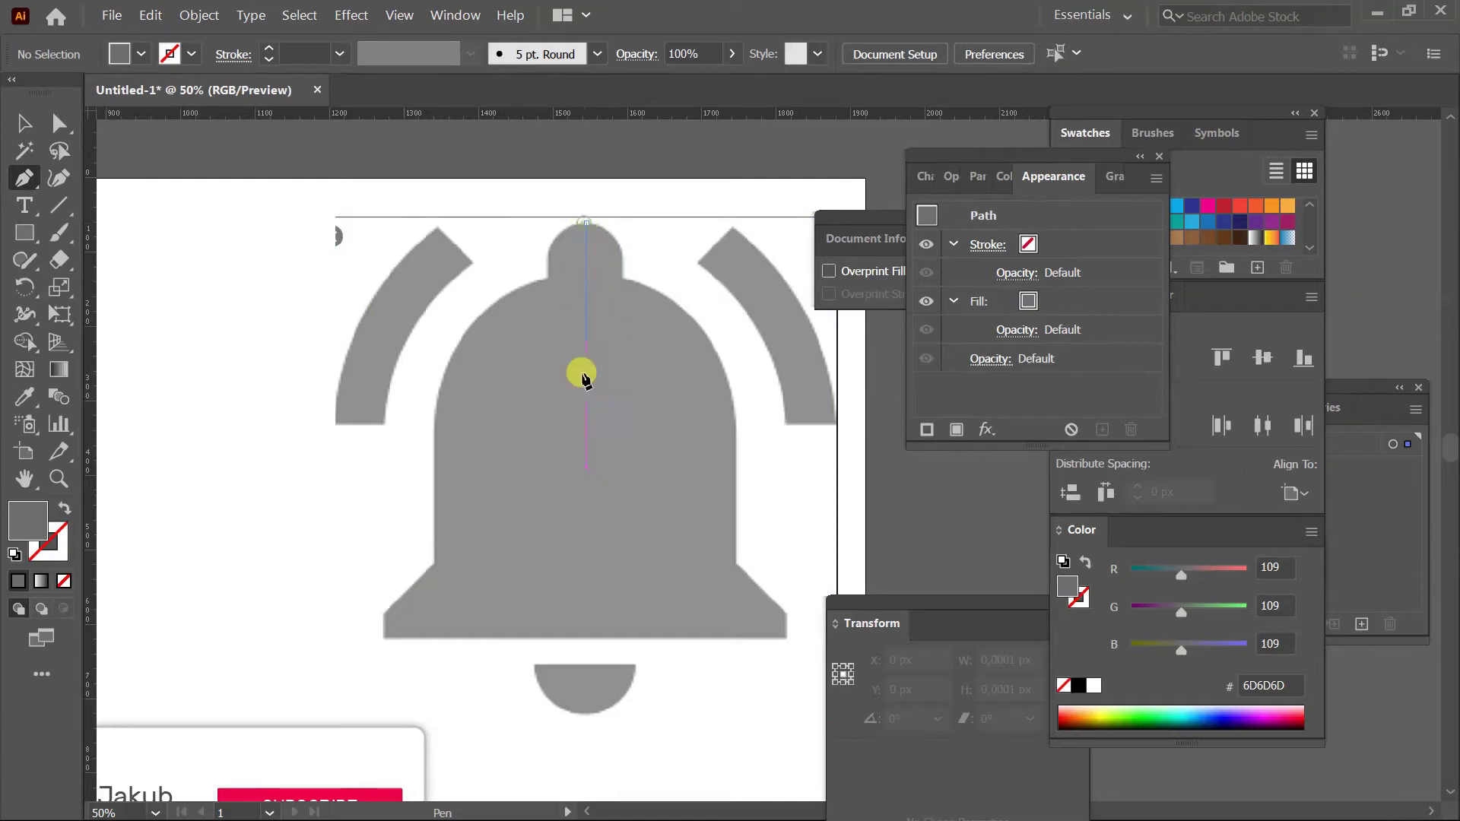
{"action": "left_click", "coordinate": [586, 639]}
{"action": "left_click", "coordinate": [385, 638]}
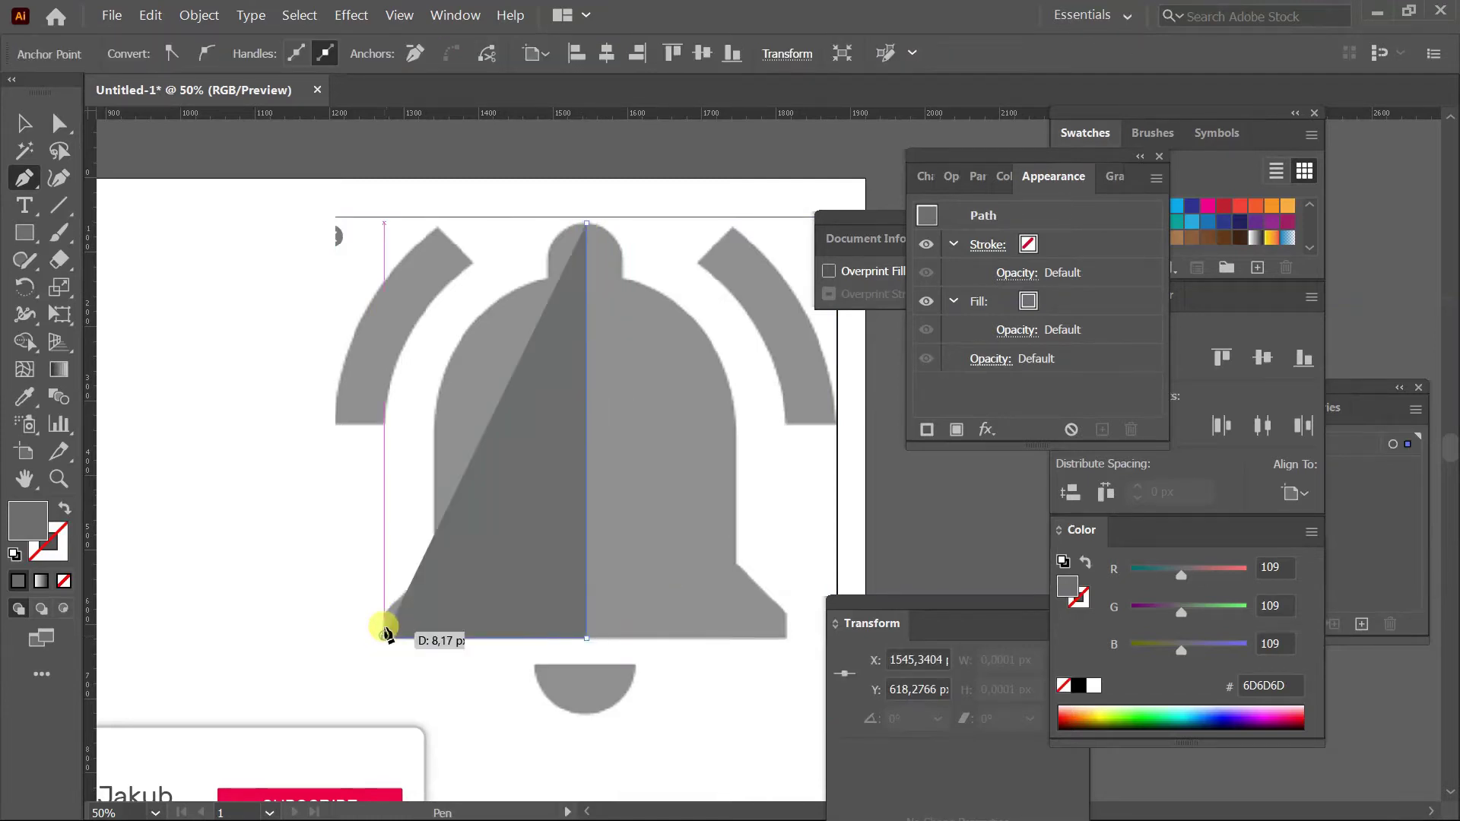
{"action": "left_click", "coordinate": [66, 510]}
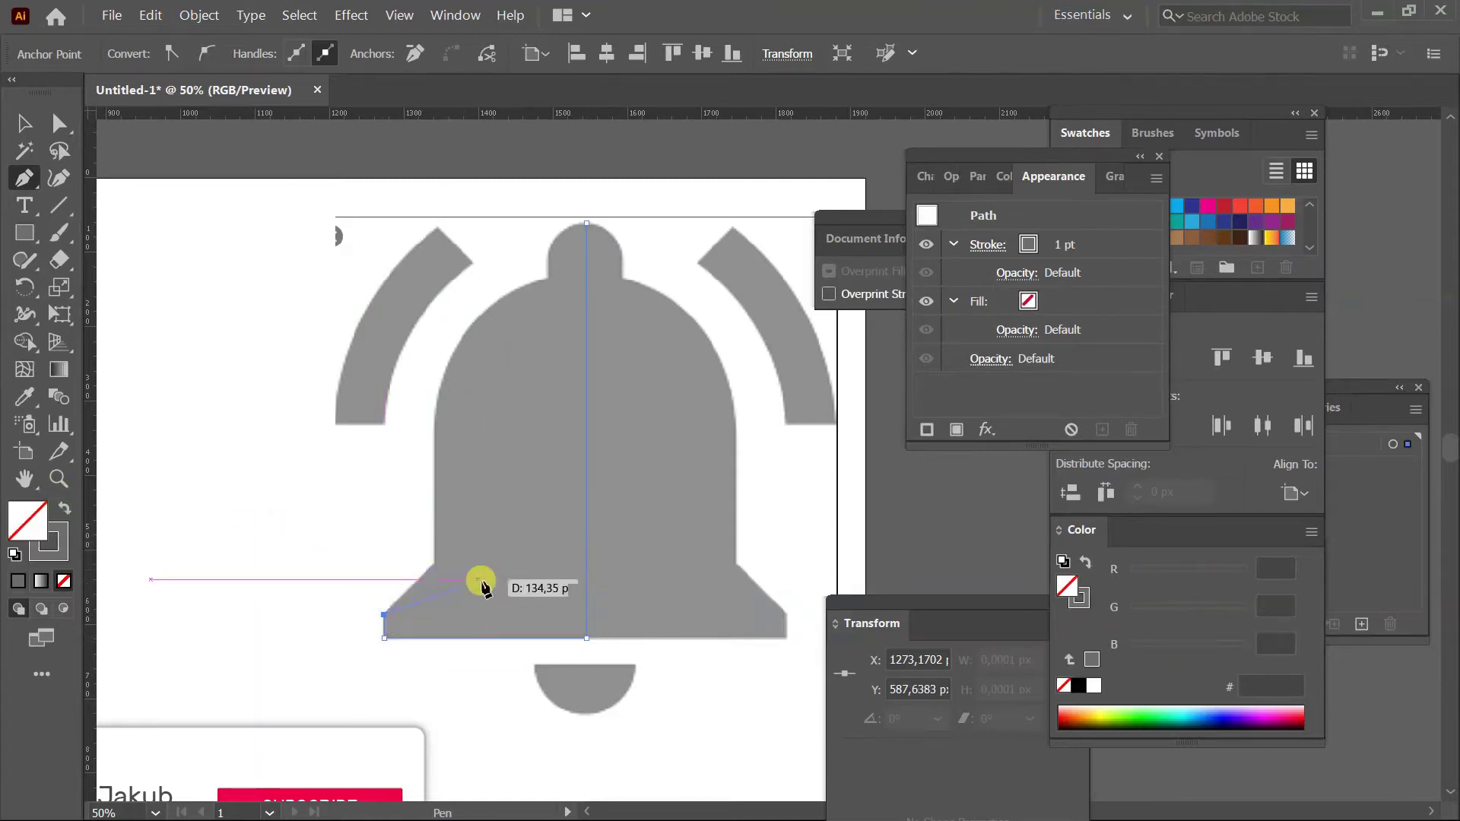
Trace the bell's left flank, curved shoulder and rounded knob up to the top centre, closing the half-bell path.
{"action": "left_click", "coordinate": [433, 566]}
{"action": "left_click", "coordinate": [433, 435]}
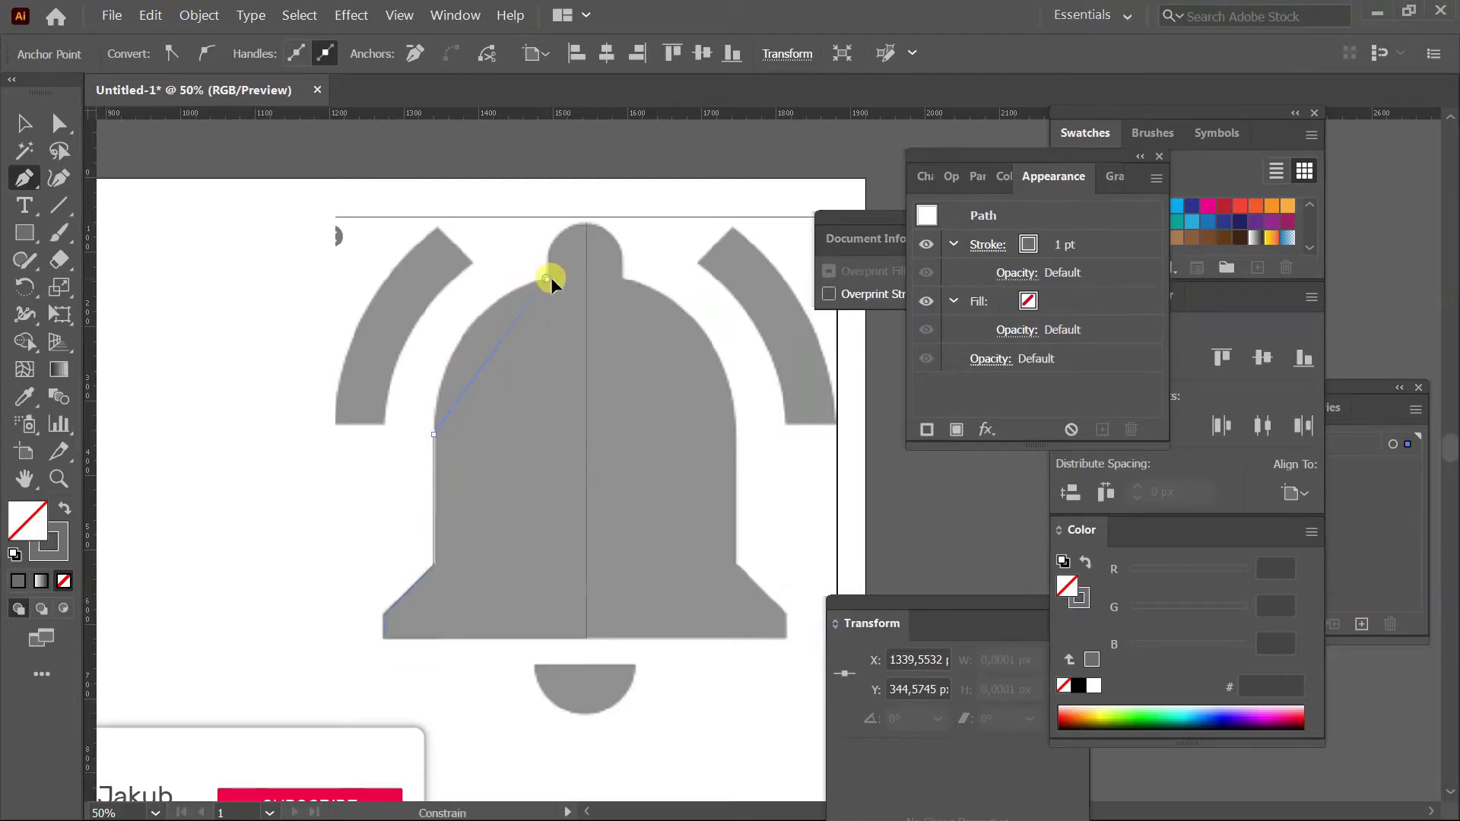
{"action": "mouse_move", "coordinate": [651, 244]}
{"action": "left_mouse_down"}
{"action": "mouse_move", "coordinate": [646, 217]}
{"action": "mouse_move", "coordinate": [638, 245]}
{"action": "left_mouse_up"}
{"action": "left_click", "coordinate": [547, 280]}
{"action": "left_click", "coordinate": [546, 254]}
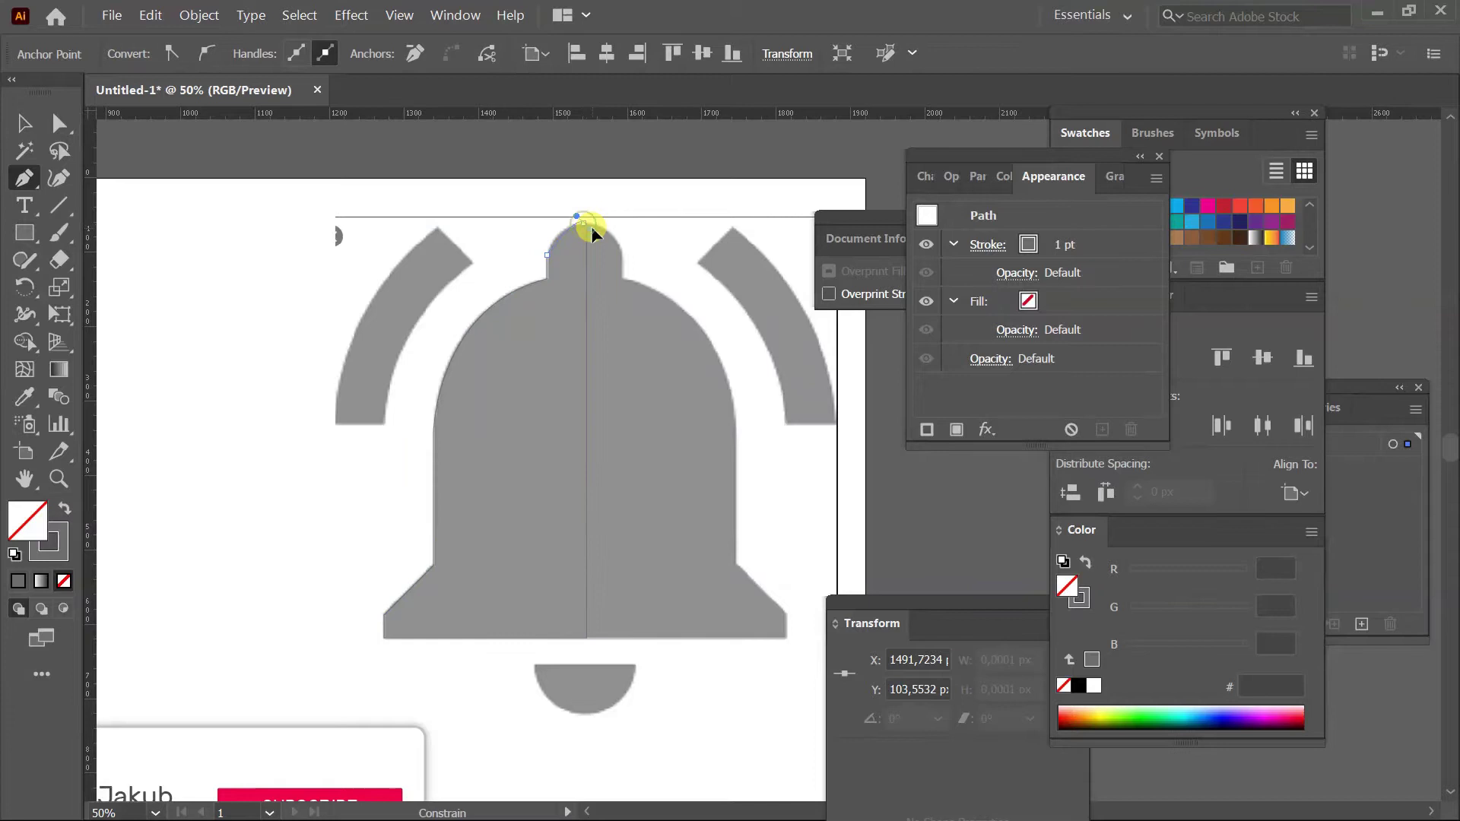
{"action": "key", "text": "ctrl+z"}
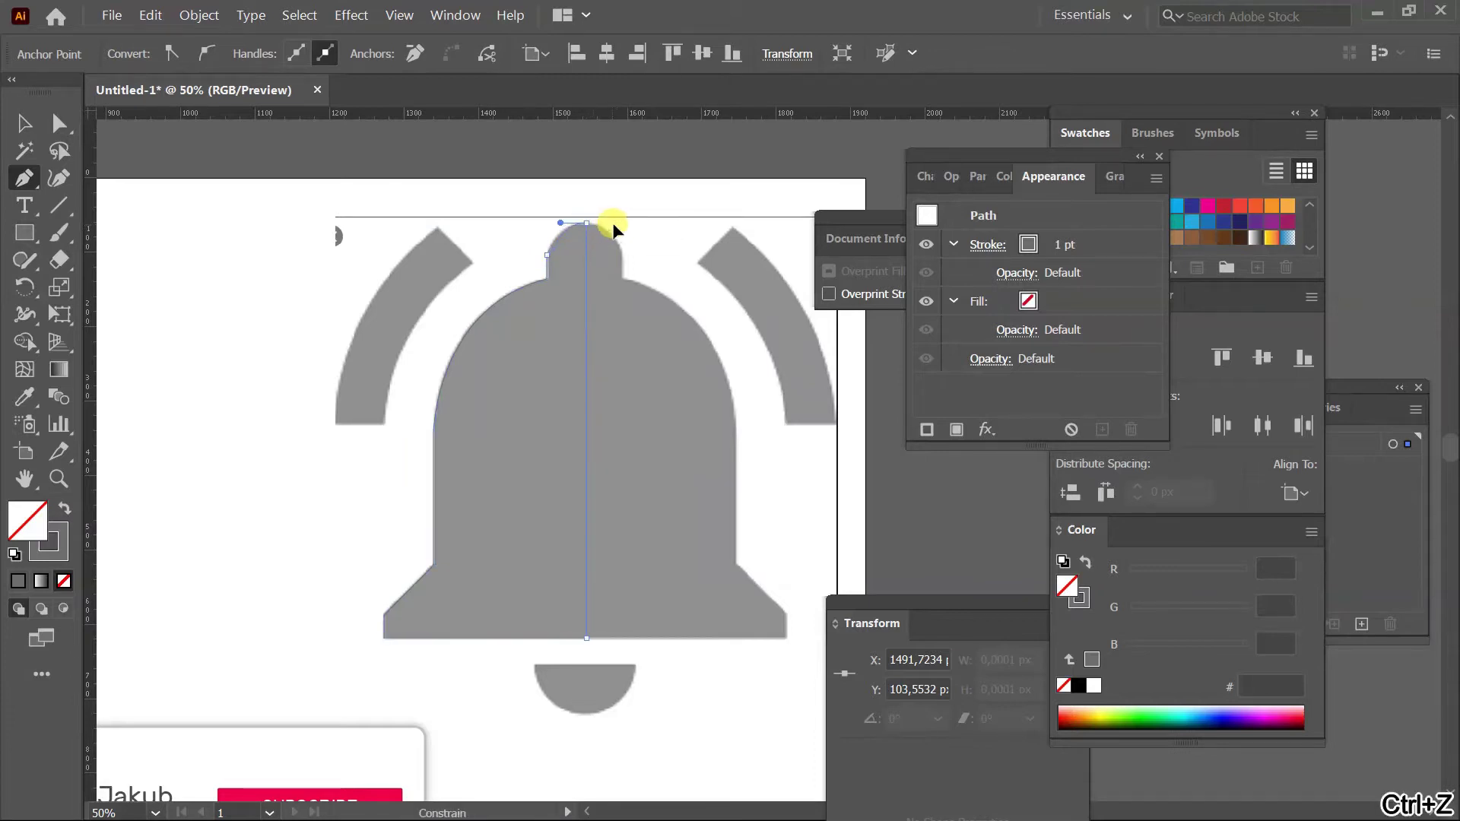
{"action": "left_click_drag", "start_coordinate": [622, 222], "coordinate": [620, 221]}
Fill the traced bell half with the grey 909090 sampled from the bell picture, with no stroke.
{"action": "key", "text": "i"}
{"action": "left_click", "coordinate": [686, 505]}
{"action": "key", "text": "v"}
{"action": "left_click", "coordinate": [644, 540]}
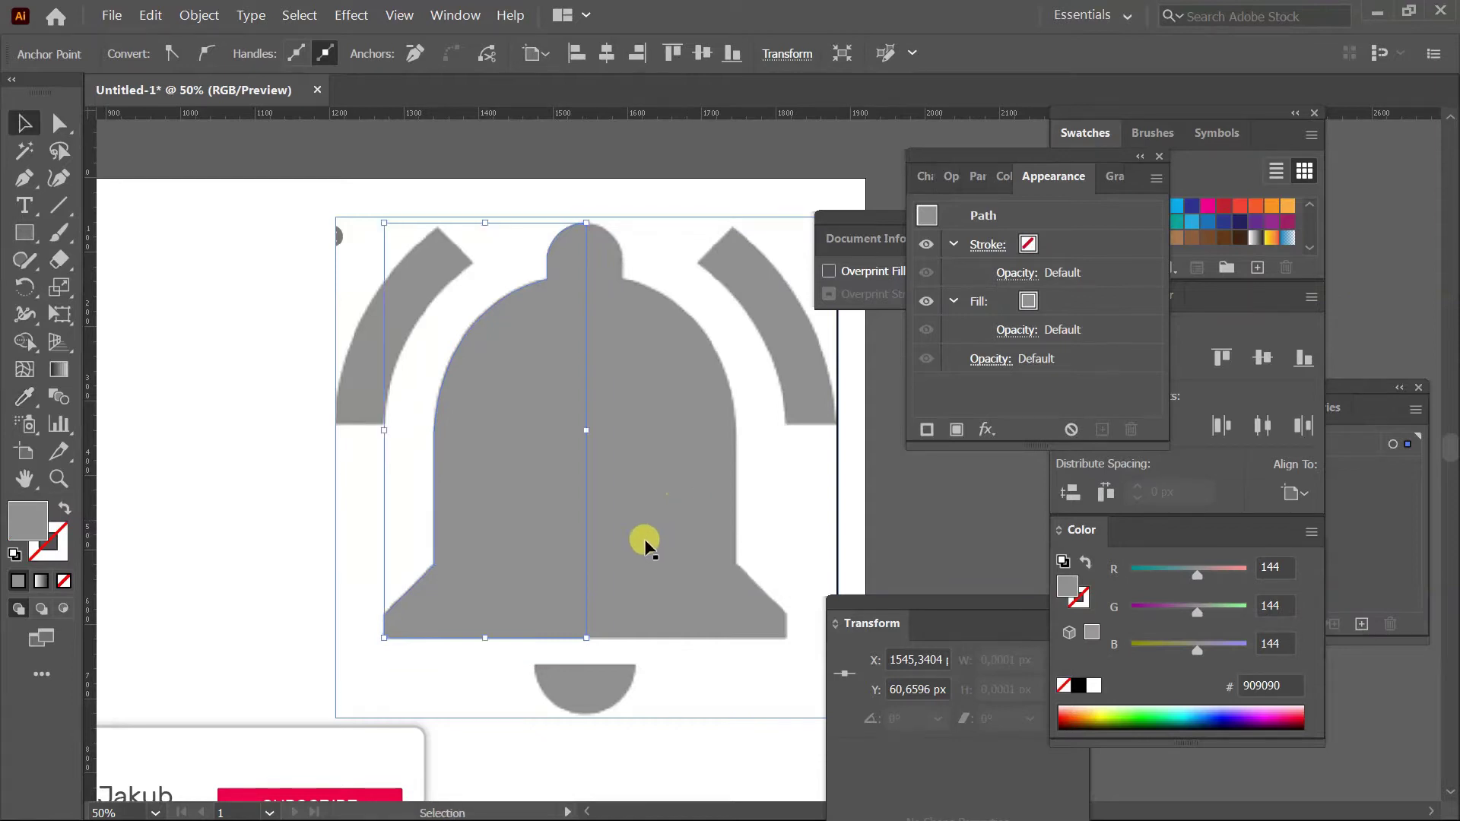
Draw a circle about 143 px in diameter over the bell's clapper, centred on the bell's centre line.
{"action": "left_click_drag", "start_coordinate": [24, 229], "coordinate": [105, 302]}
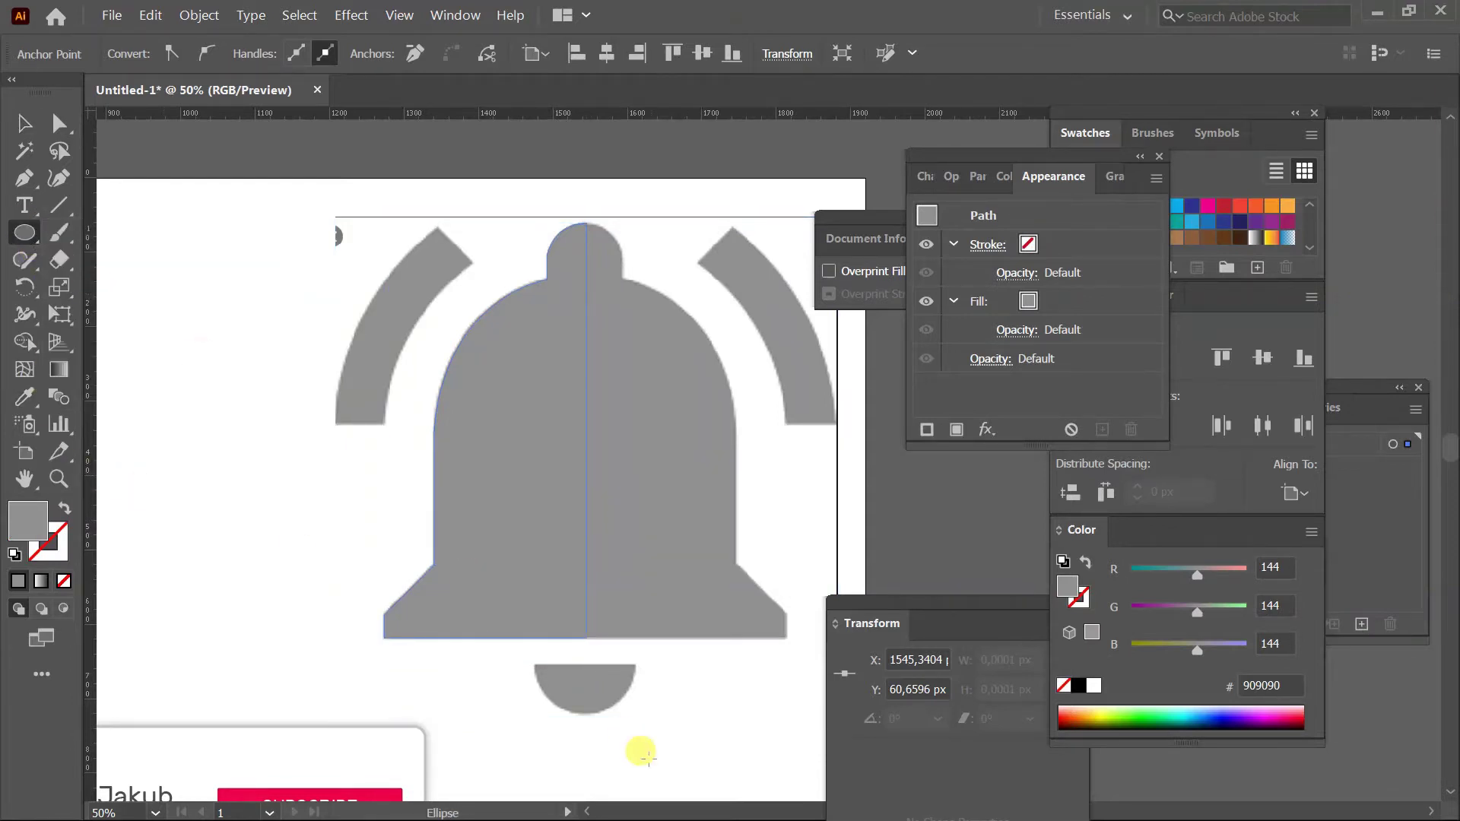
{"action": "mouse_move", "coordinate": [584, 666]}
{"action": "left_mouse_down"}
{"action": "mouse_move", "coordinate": [603, 664]}
{"action": "mouse_move", "coordinate": [622, 715]}
{"action": "mouse_move", "coordinate": [610, 620]}
{"action": "mouse_move", "coordinate": [612, 671]}
{"action": "left_mouse_up"}
{"action": "key", "text": "v"}
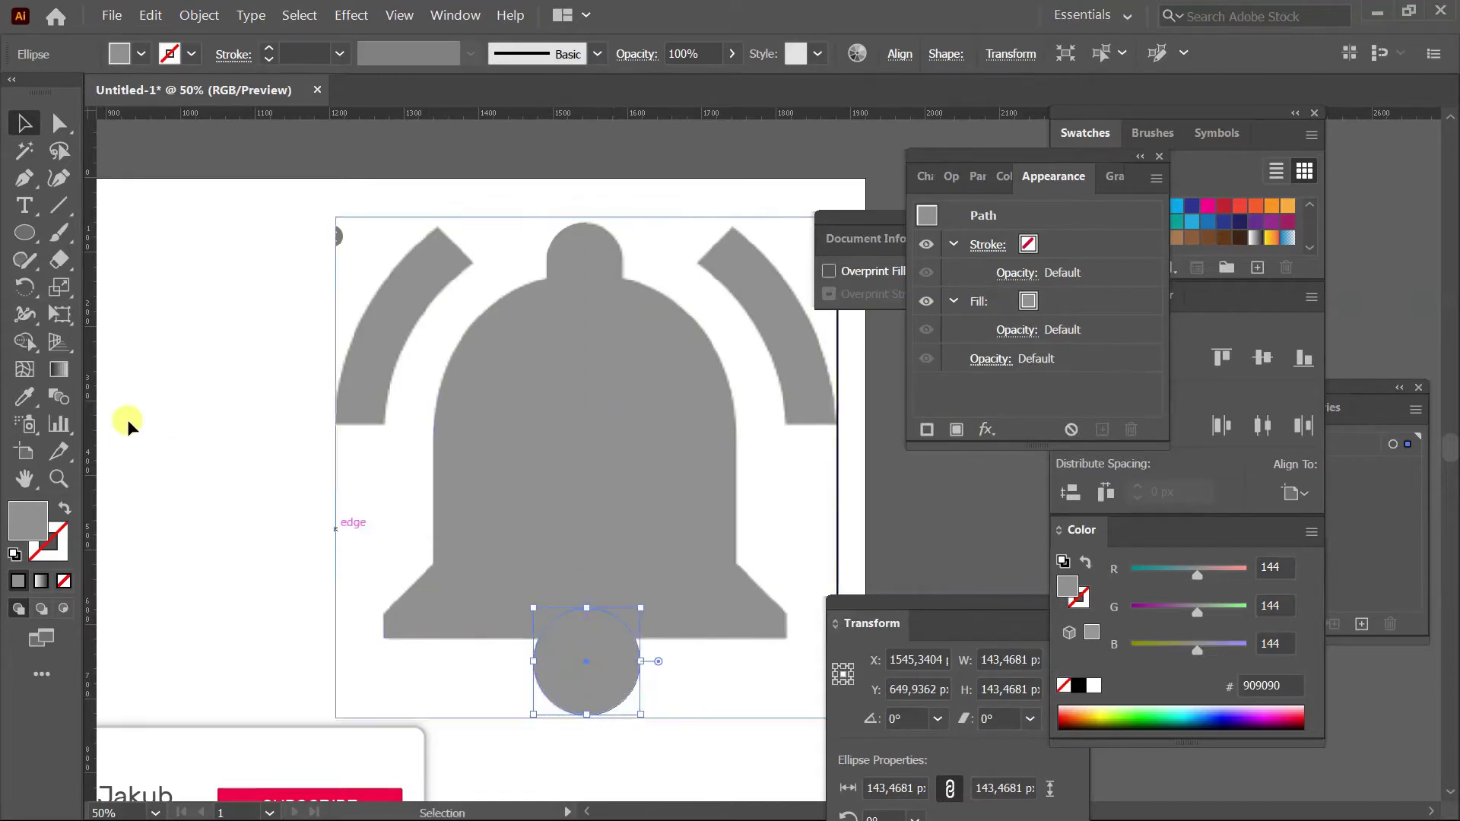
Cover the circle's upper half with a rectangle about 315 by 156 px and subtract it with Minus Front to leave a half-round clapper.
{"action": "left_click", "coordinate": [25, 233]}
{"action": "left_click", "coordinate": [114, 235]}
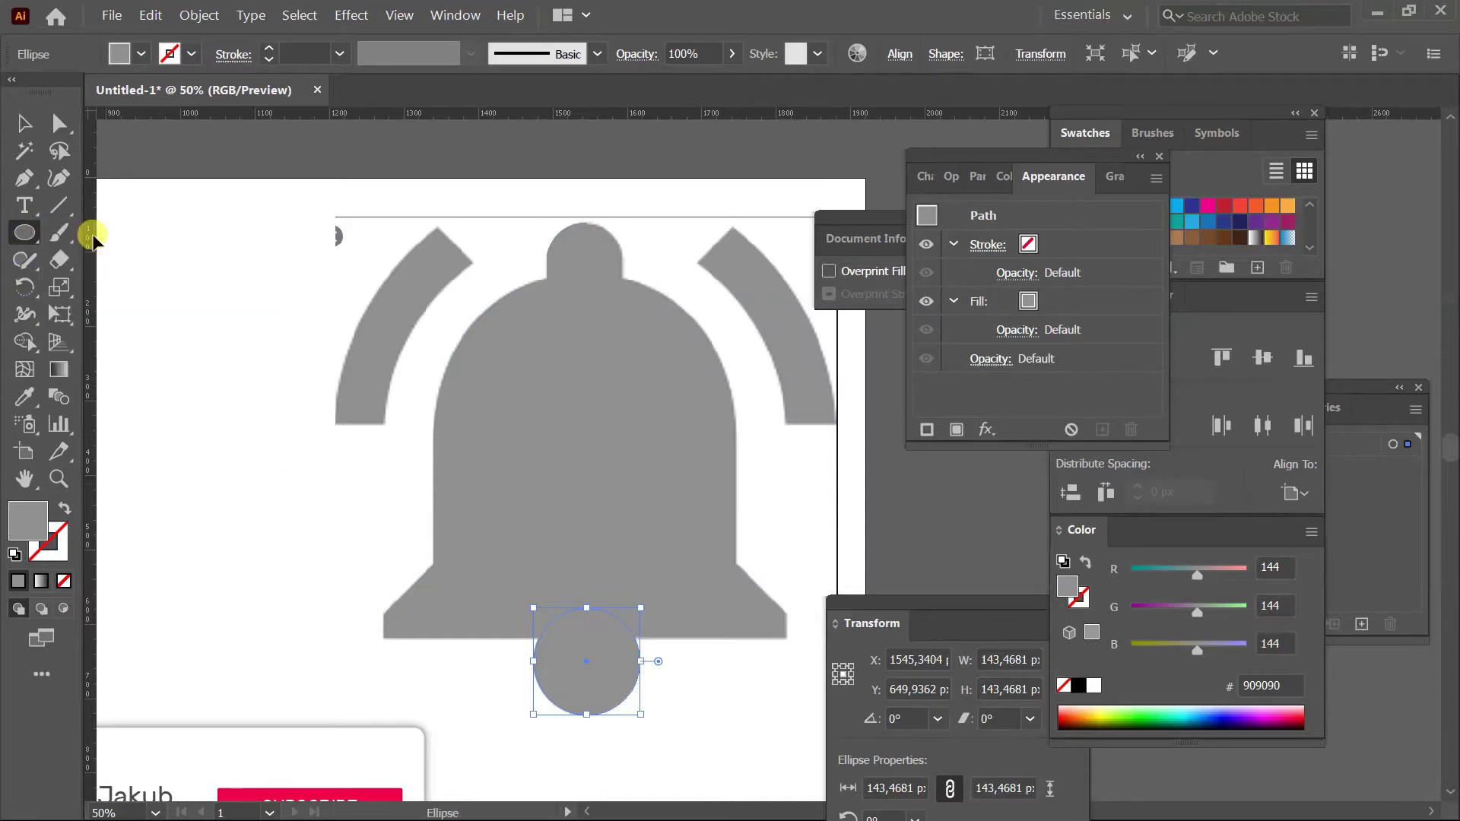
{"action": "mouse_move", "coordinate": [486, 546]}
{"action": "left_mouse_down"}
{"action": "mouse_move", "coordinate": [704, 673]}
{"action": "mouse_move", "coordinate": [720, 661]}
{"action": "left_mouse_up"}
{"action": "key", "text": "v"}
{"action": "left_click", "coordinate": [613, 694], "text": "shift"}
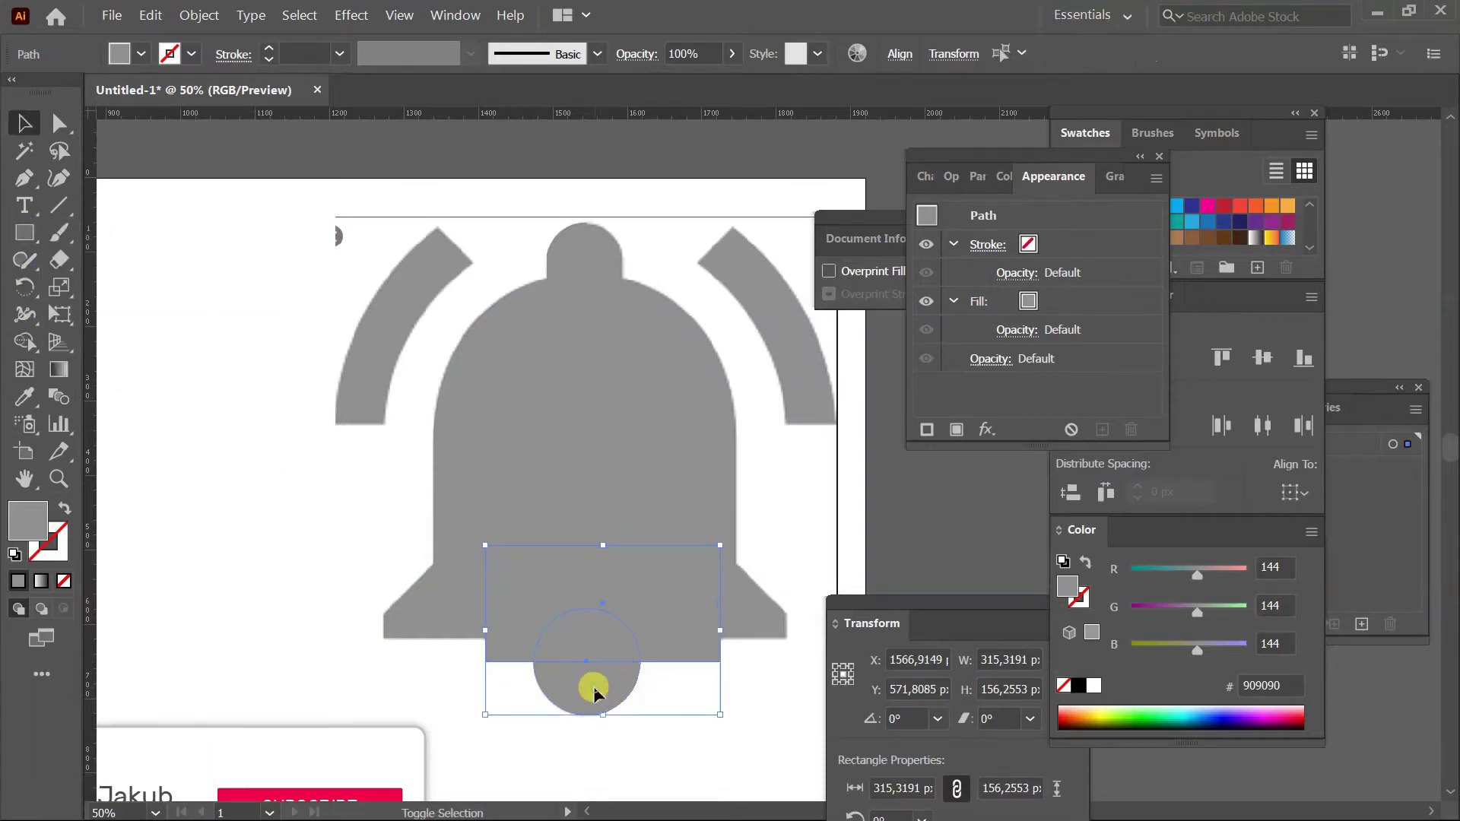
{"action": "left_click", "coordinate": [1226, 309]}
{"action": "left_click", "coordinate": [1175, 302]}
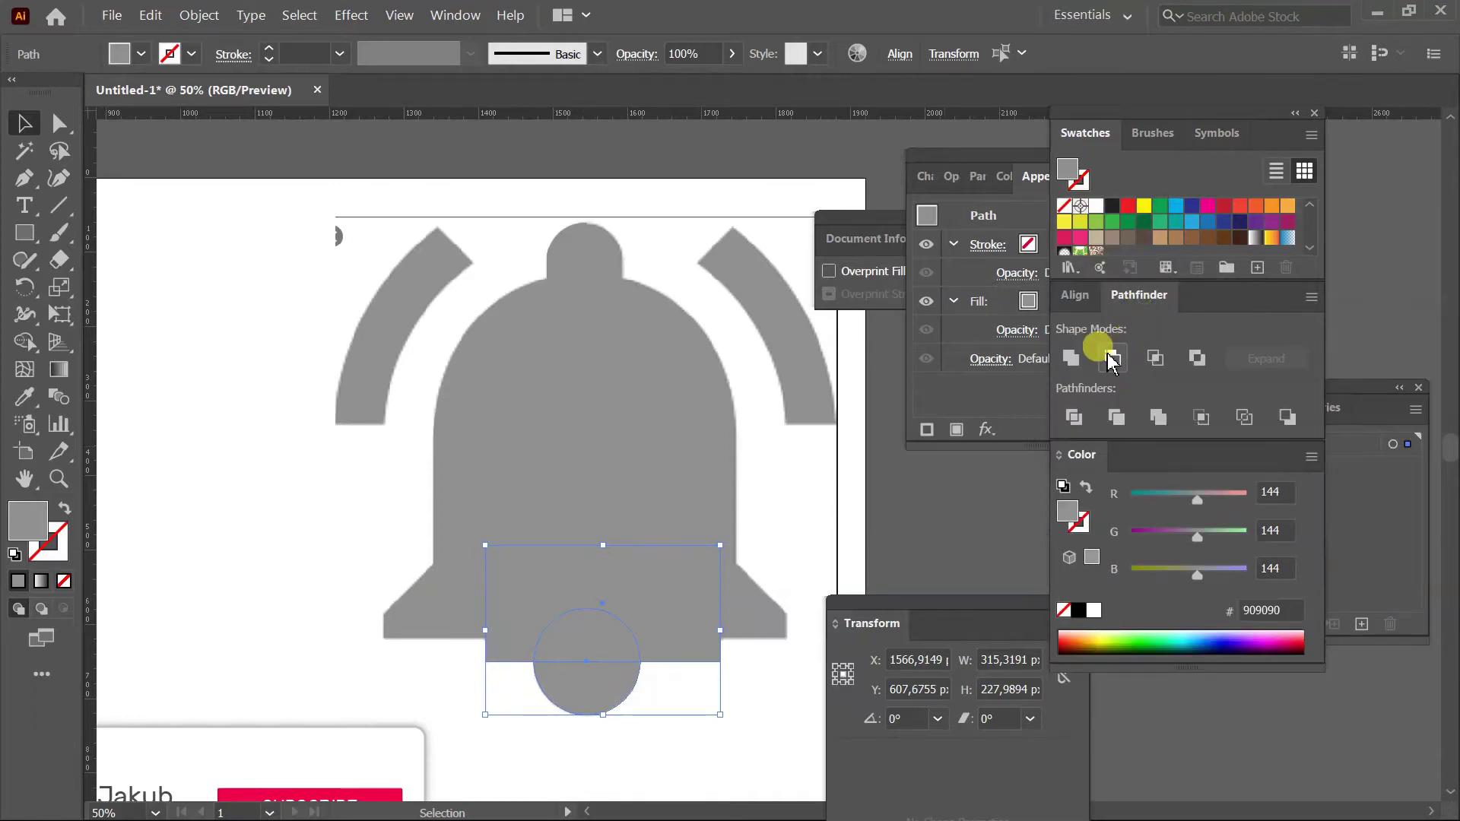
{"action": "left_click", "coordinate": [1112, 358]}
Trace the curved sound-wave arc left of the bell as a closed grey shape with the Pen tool.
{"action": "left_click", "coordinate": [504, 422]}
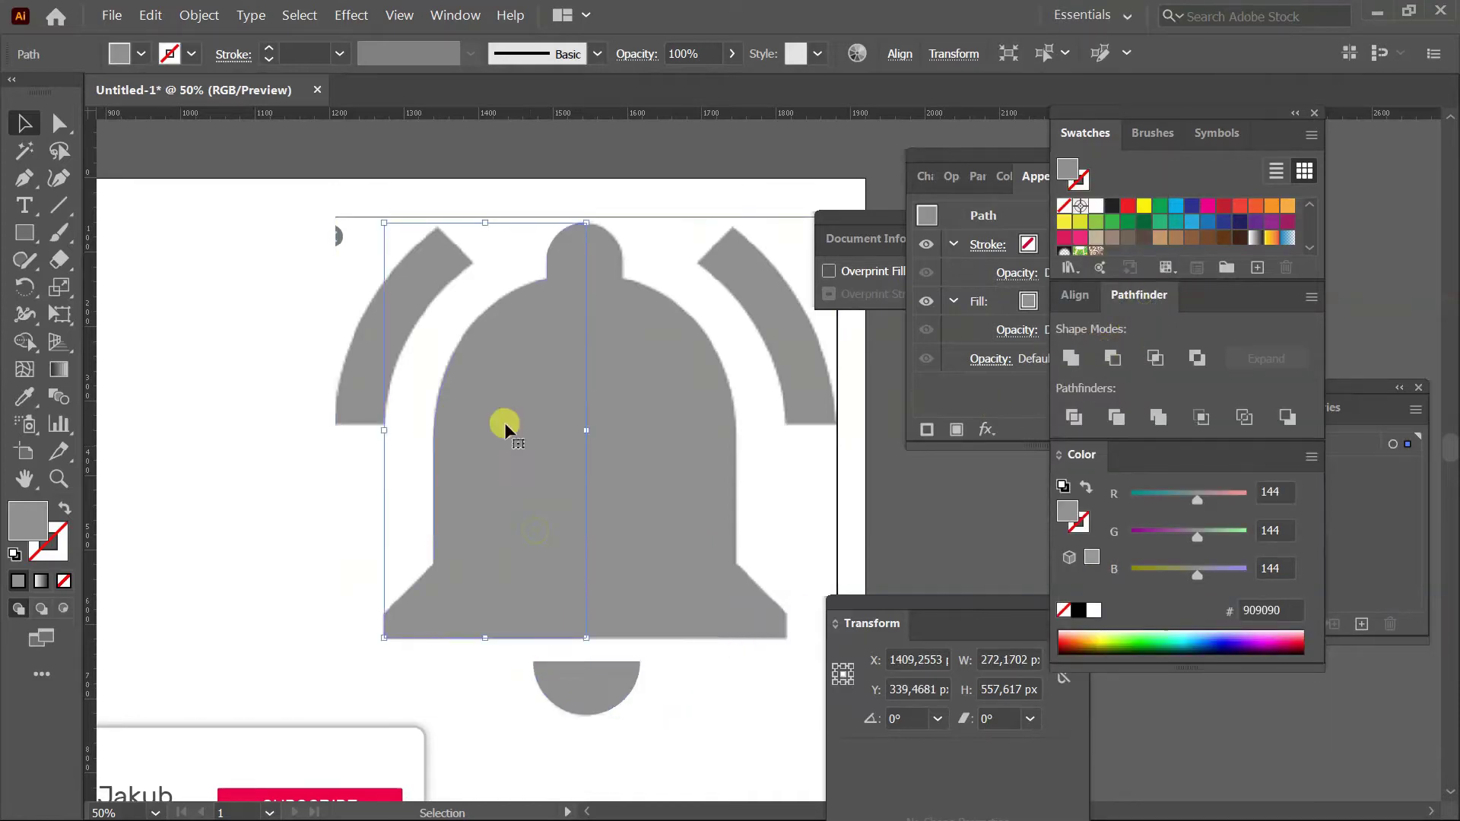
{"action": "left_click", "coordinate": [420, 344]}
{"action": "key", "text": "p"}
{"action": "left_click", "coordinate": [384, 426]}
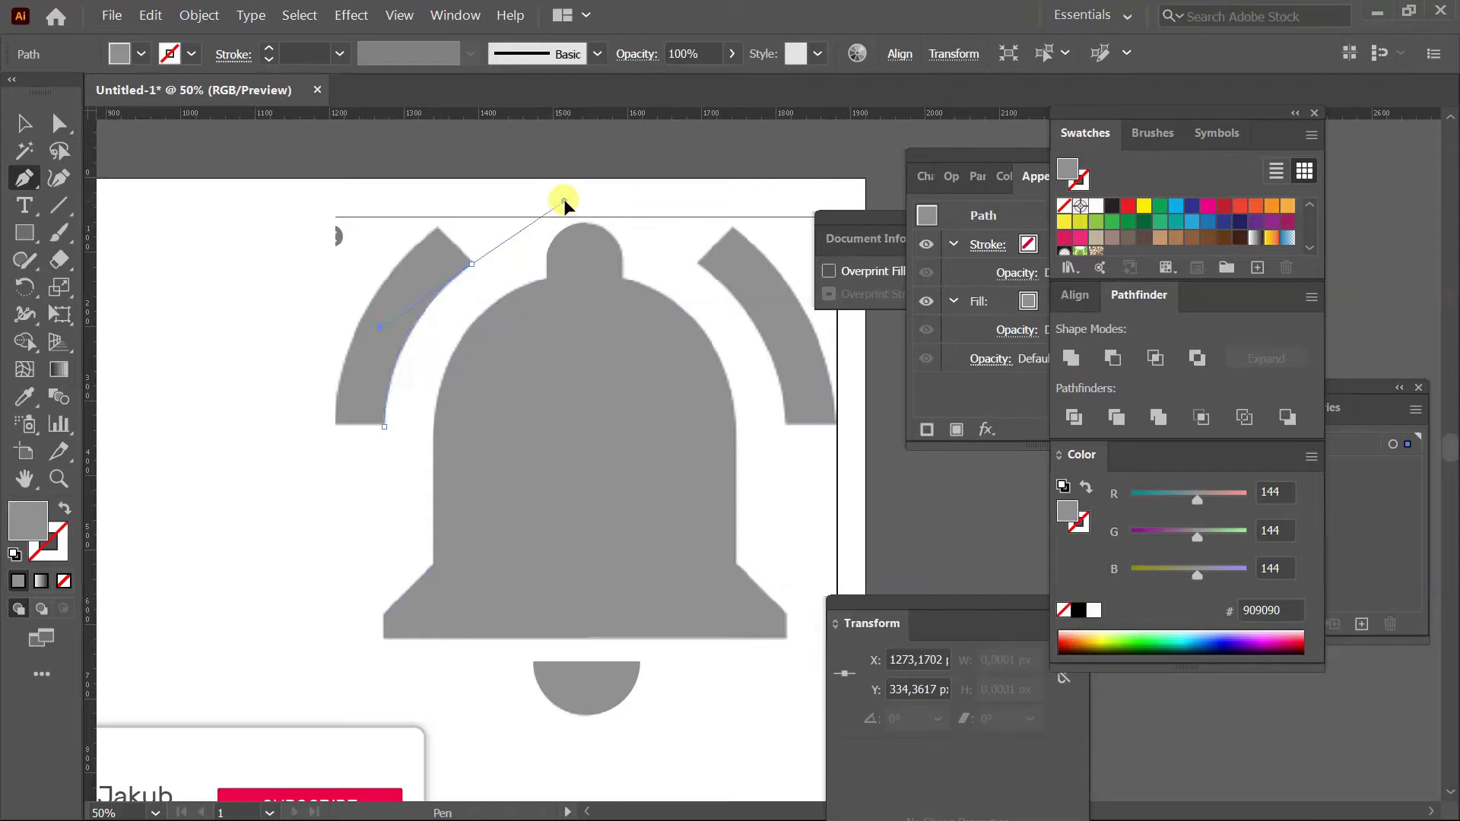
{"action": "left_click_drag", "start_coordinate": [564, 201], "coordinate": [563, 201]}
{"action": "left_click_drag", "start_coordinate": [472, 266], "coordinate": [451, 237]}
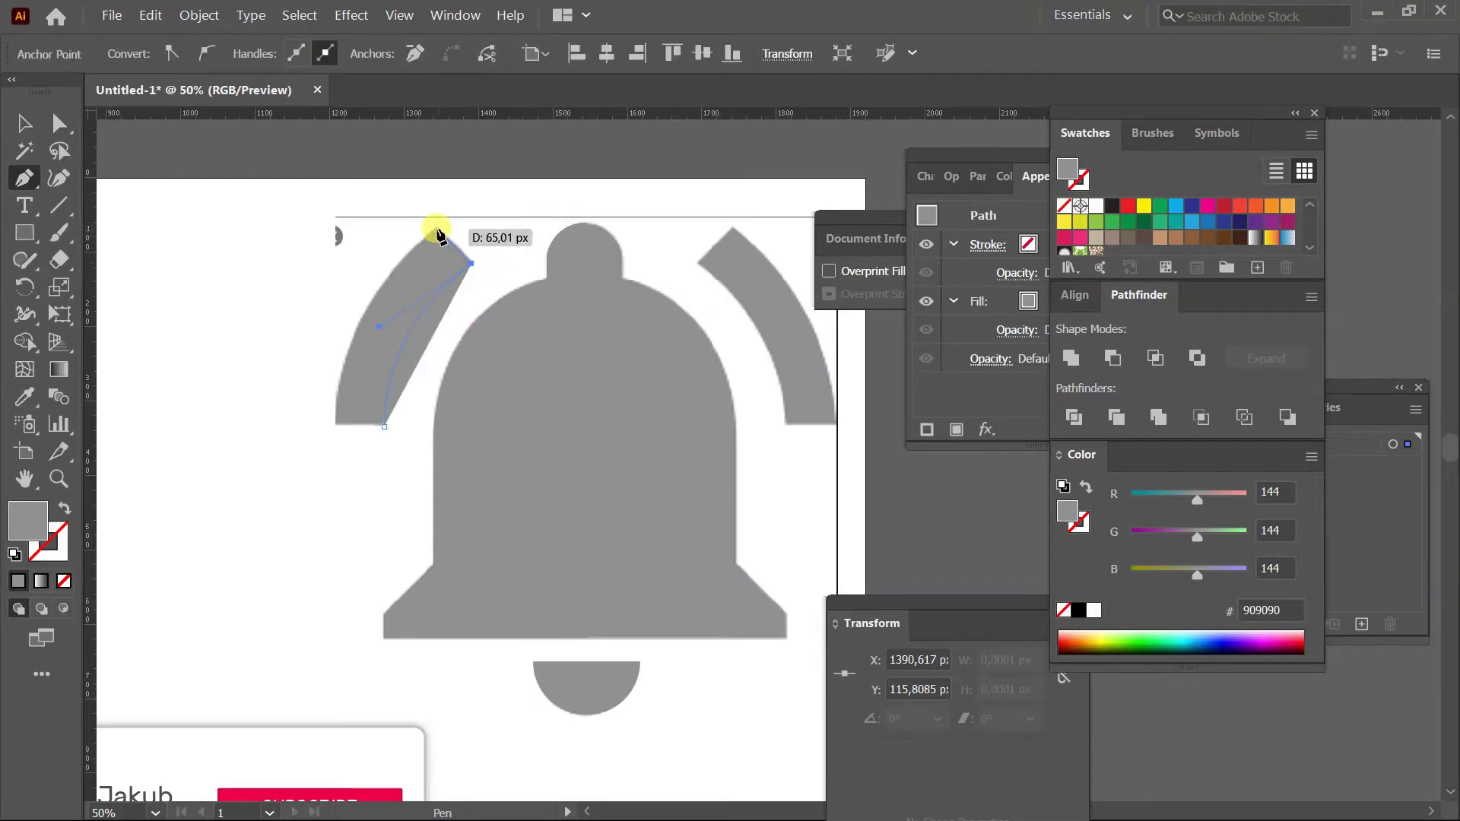
{"action": "left_click", "coordinate": [436, 229]}
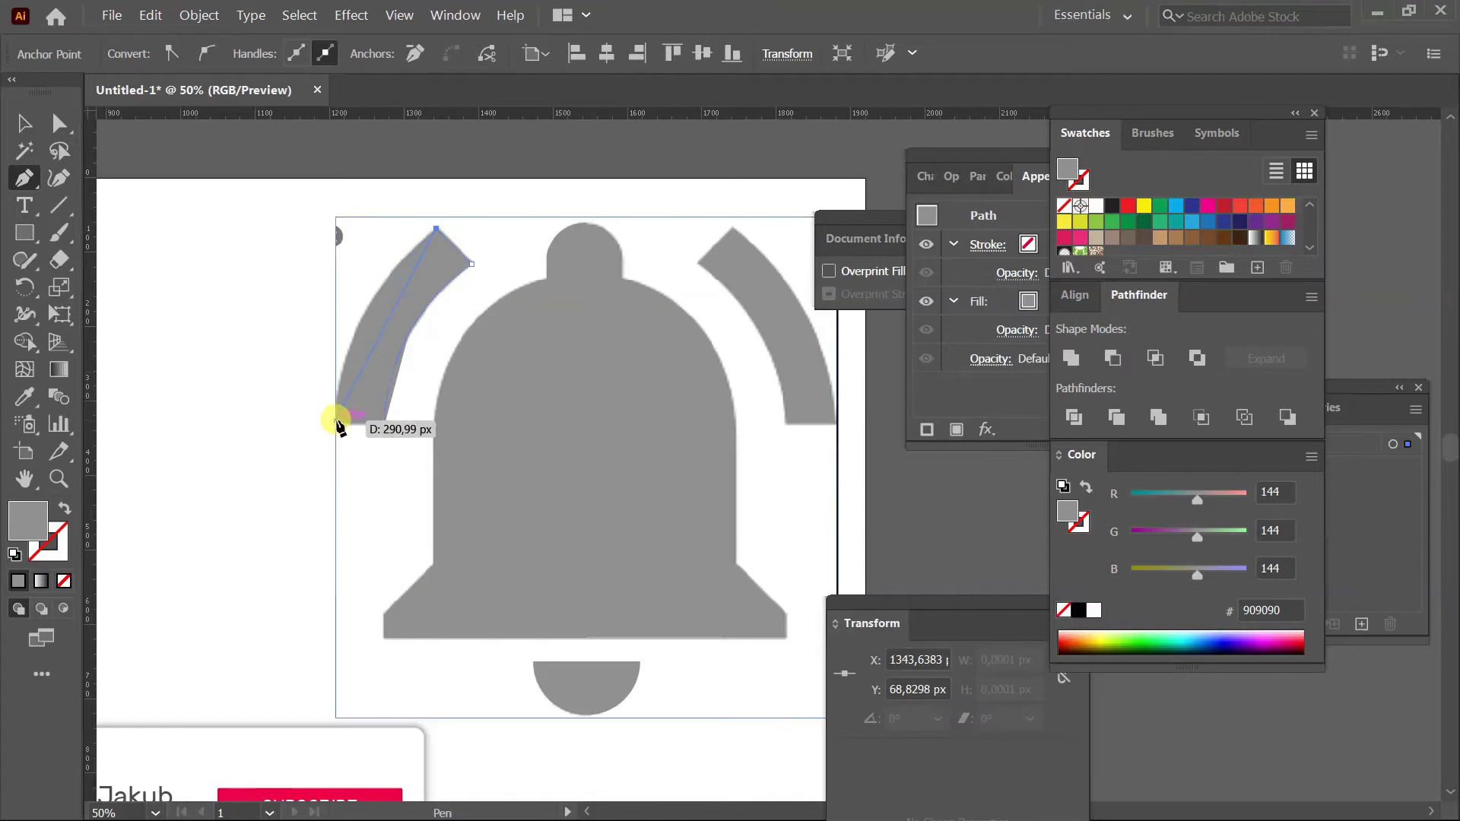
{"action": "mouse_move", "coordinate": [337, 425]}
{"action": "left_mouse_down"}
{"action": "mouse_move", "coordinate": [326, 555]}
{"action": "mouse_move", "coordinate": [336, 417]}
{"action": "mouse_move", "coordinate": [369, 430]}
{"action": "mouse_move", "coordinate": [336, 423]}
{"action": "left_mouse_up"}
{"action": "key", "text": "v"}
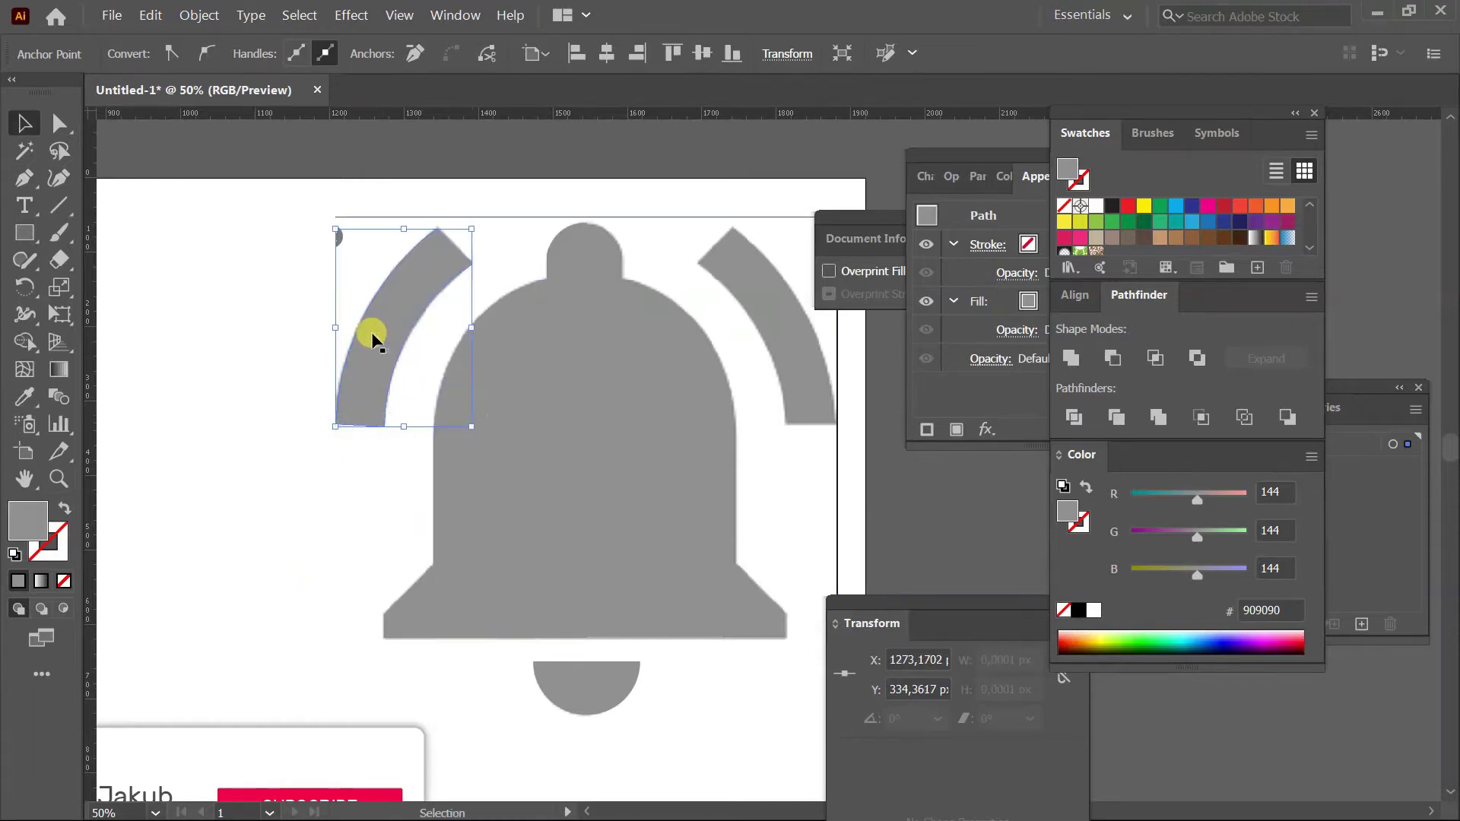
Duplicate the traced left arc in place, reflect the copy across the vertical axis and move it over the bell's right arc.
{"action": "left_click", "coordinate": [467, 369]}
{"action": "left_click", "coordinate": [381, 327]}
{"action": "key", "text": "a"}
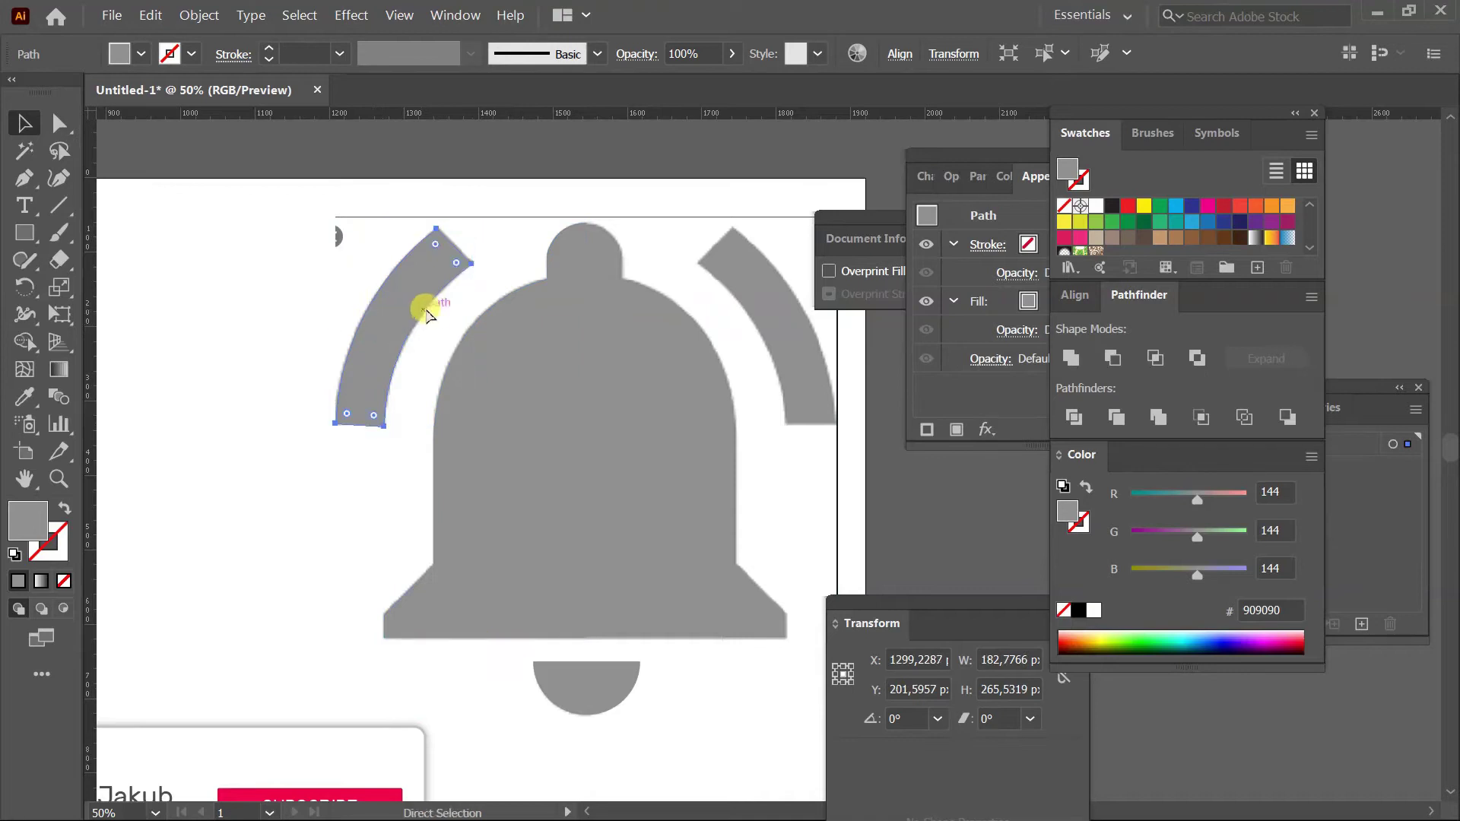
{"action": "key", "text": "ctrl+c"}
{"action": "key", "text": "ctrl+f"}
{"action": "left_click", "coordinate": [200, 16]}
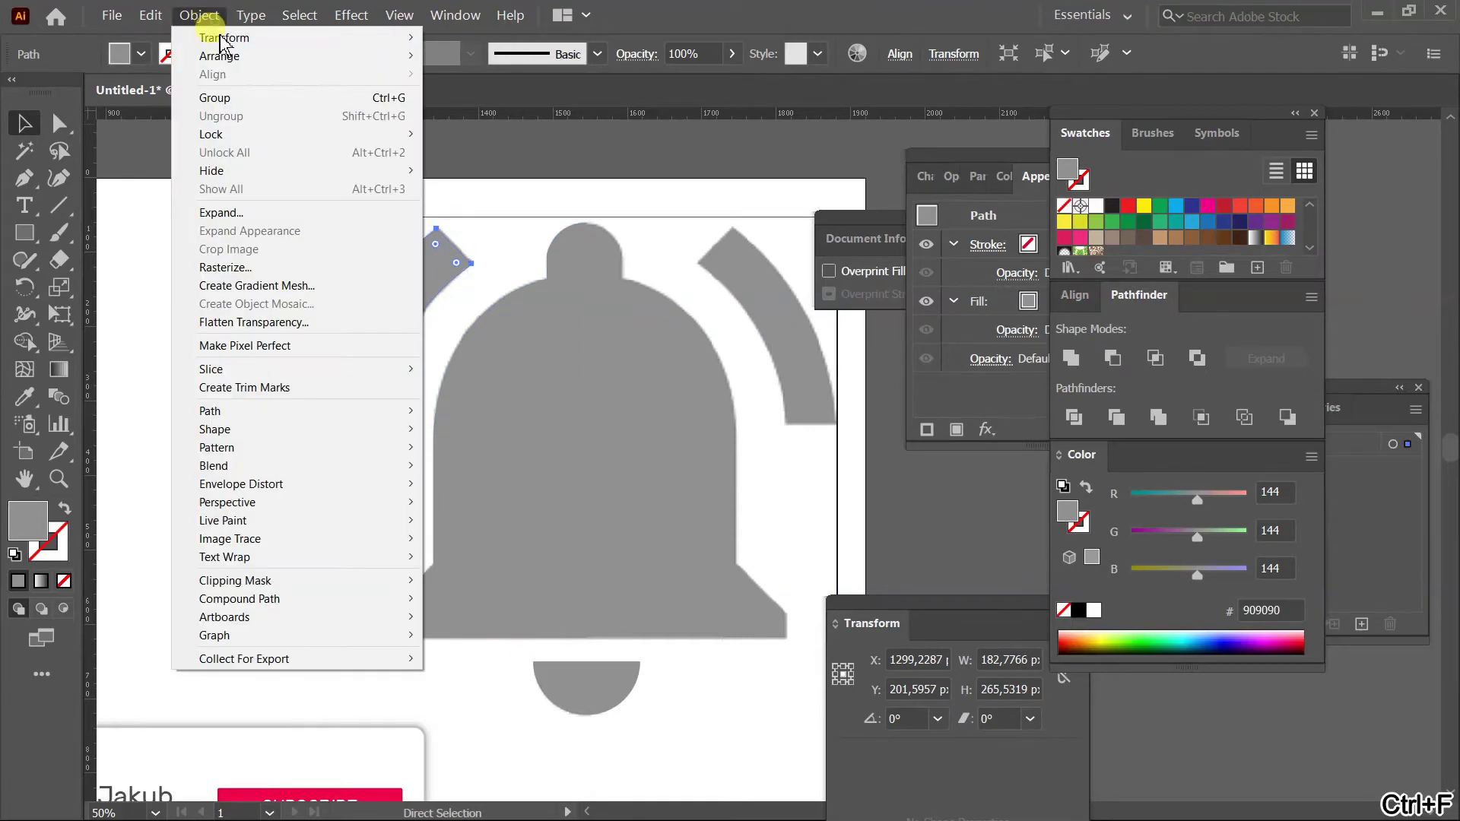
{"action": "mouse_move", "coordinate": [228, 38]}
{"action": "left_click", "coordinate": [551, 96]}
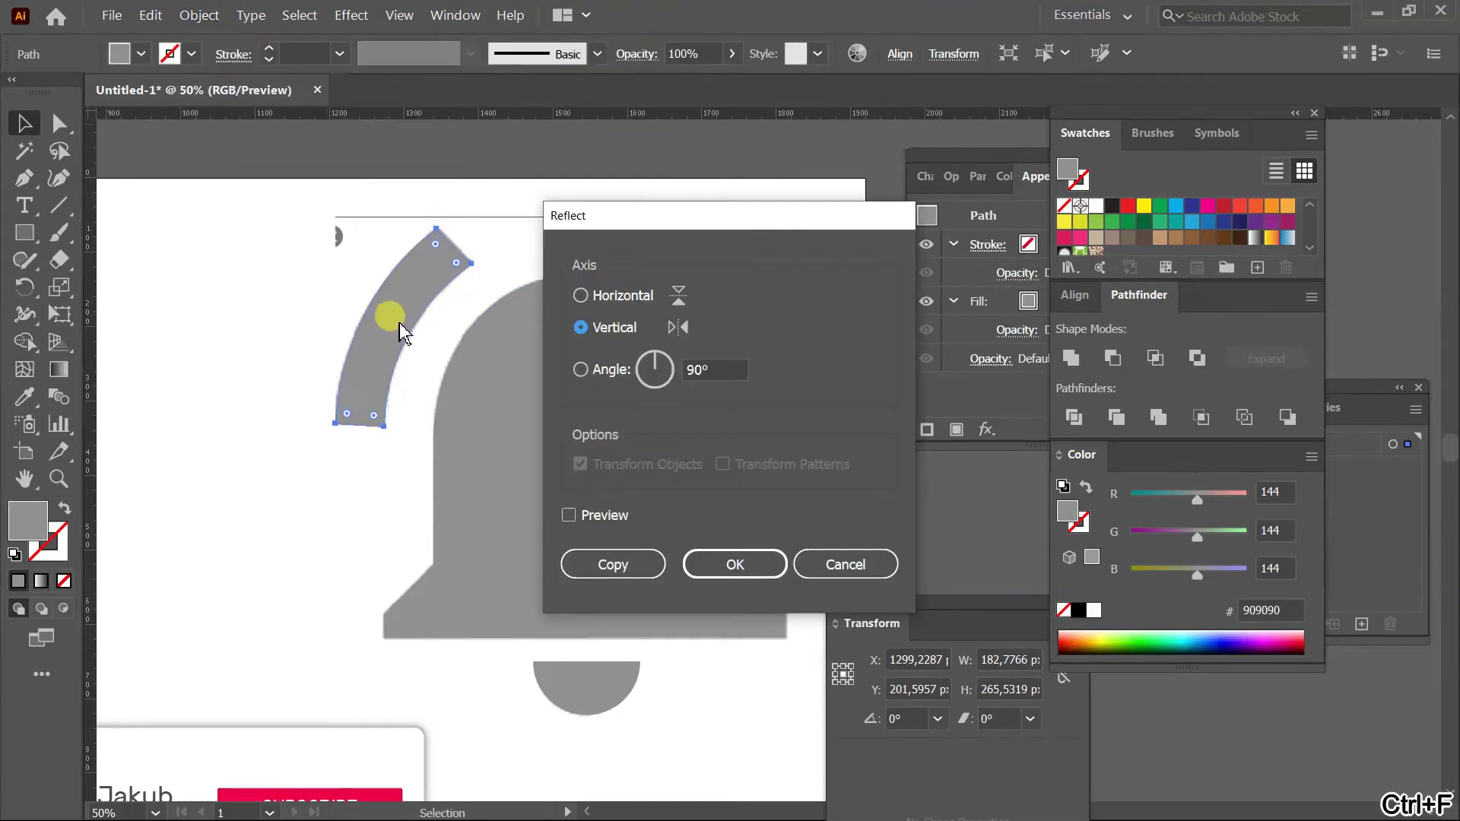
{"action": "left_click", "coordinate": [691, 561]}
{"action": "left_click_drag", "start_coordinate": [661, 352], "coordinate": [782, 349]}
Duplicate the left bell half, reflect it vertically onto the right side and unite both halves into one shape.
{"action": "left_click", "coordinate": [549, 388]}
{"action": "key", "text": "ctrl+c"}
{"action": "key", "text": "ctrl+f"}
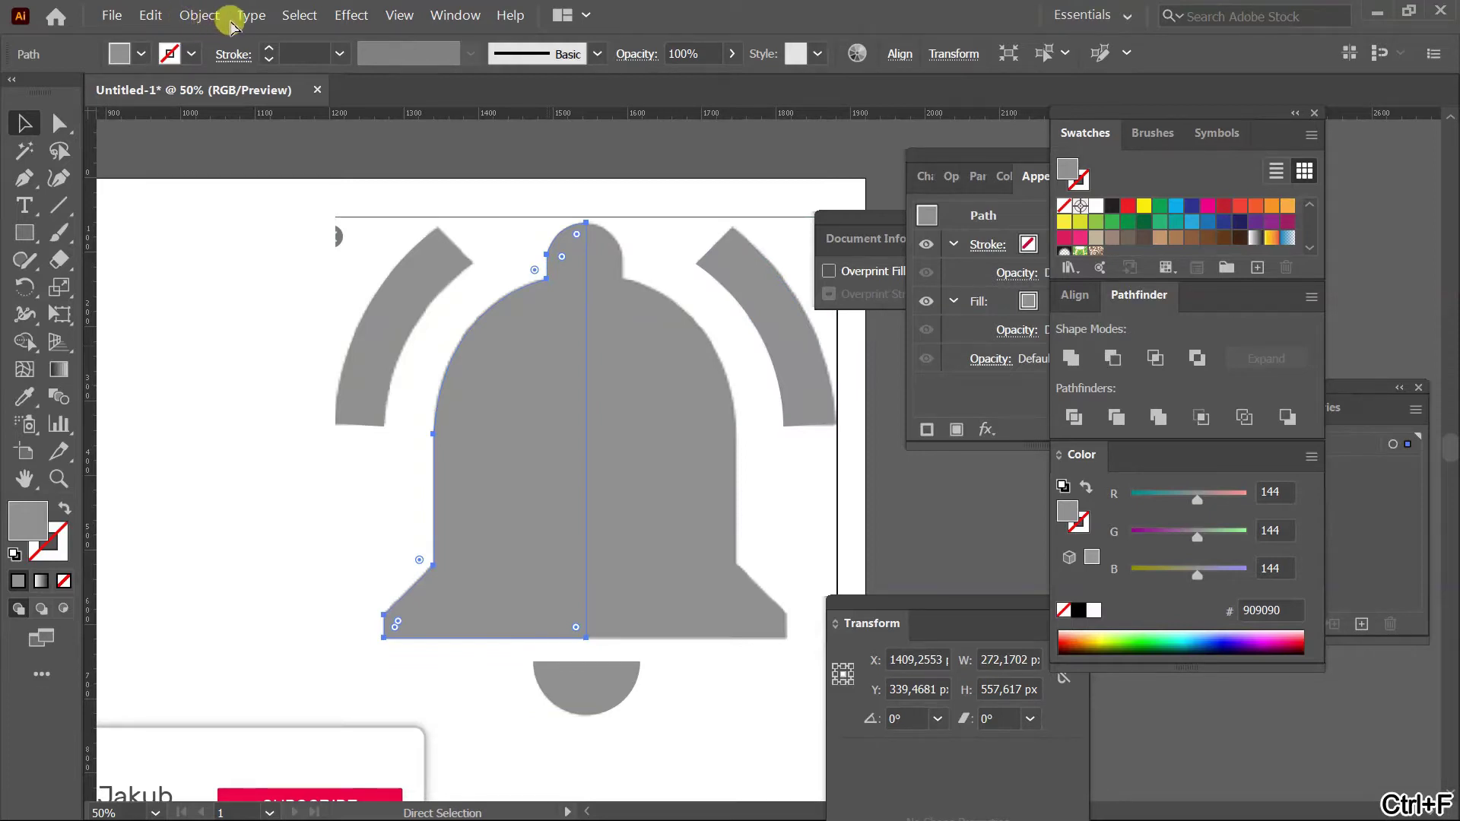
{"action": "left_click", "coordinate": [199, 15]}
{"action": "mouse_move", "coordinate": [251, 15]}
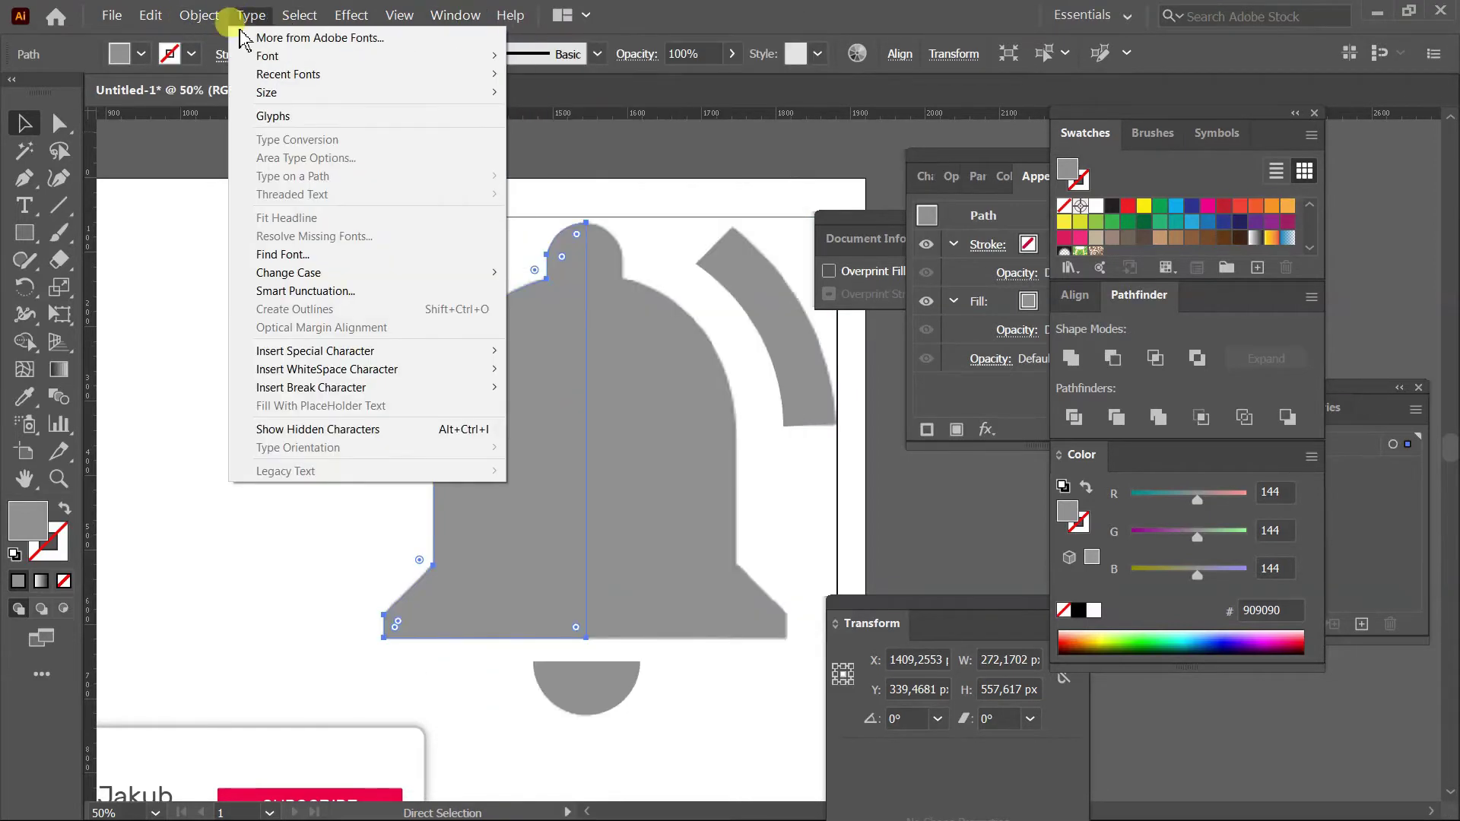
{"action": "mouse_move", "coordinate": [200, 15]}
{"action": "mouse_move", "coordinate": [380, 37]}
{"action": "left_click", "coordinate": [466, 98]}
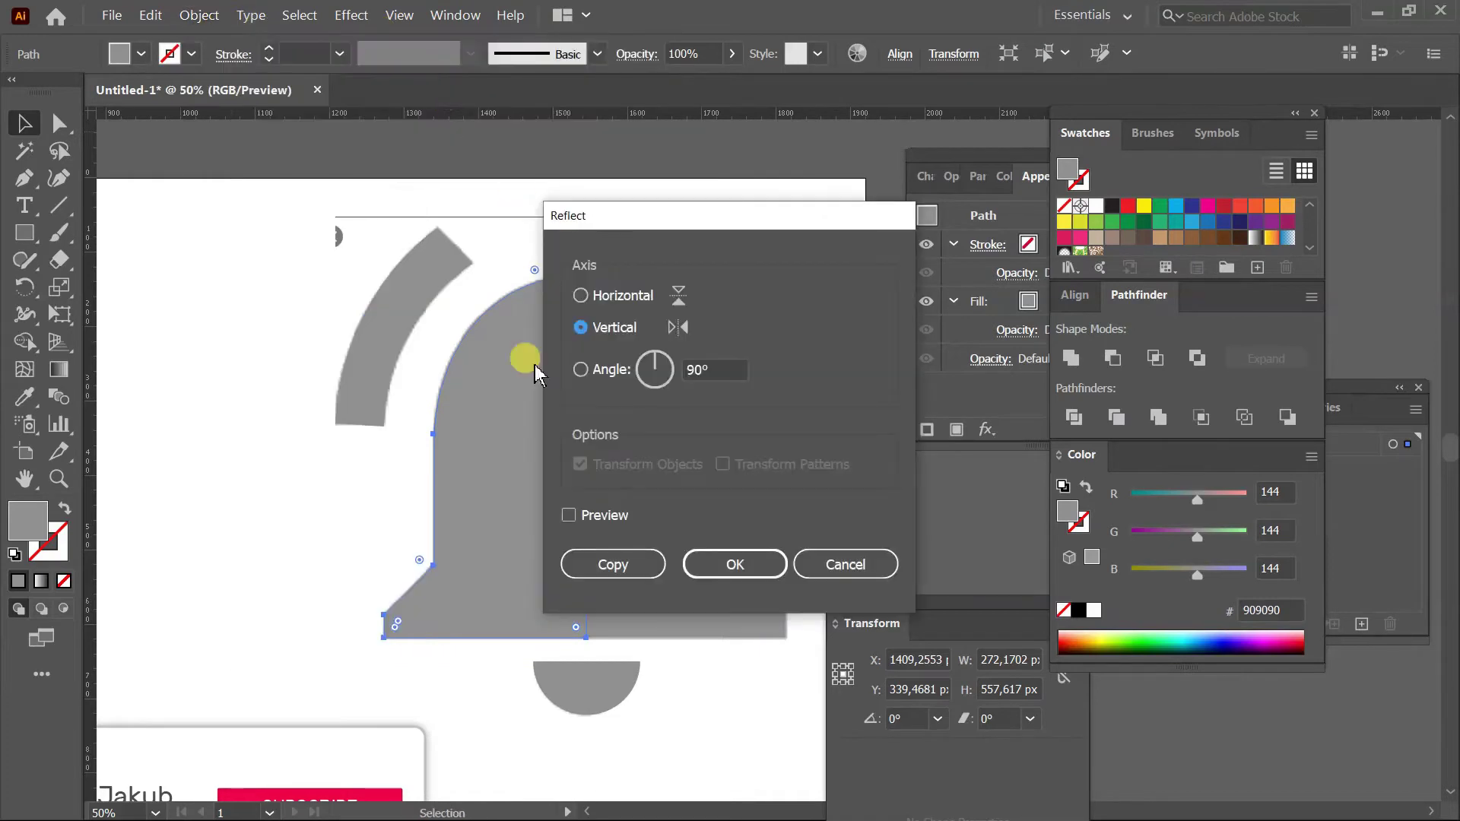
{"action": "left_click", "coordinate": [733, 564]}
{"action": "left_click_drag", "start_coordinate": [587, 482], "coordinate": [713, 461]}
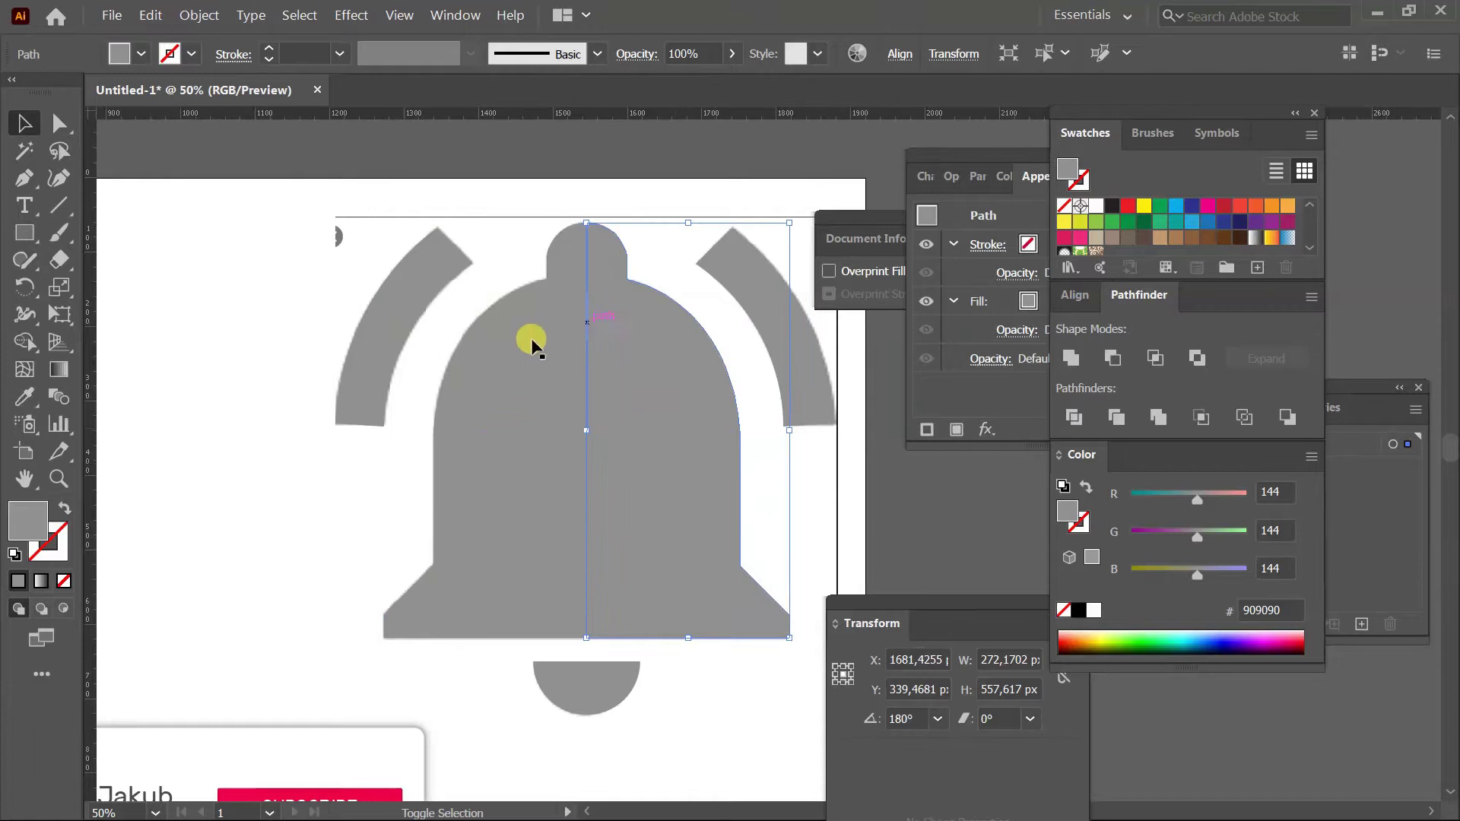
{"action": "left_click", "coordinate": [1071, 357]}
Pull the captured bell picture out from behind the traced bell and delete it.
{"action": "key", "text": "z"}
{"action": "left_click", "coordinate": [742, 490], "text": "alt"}
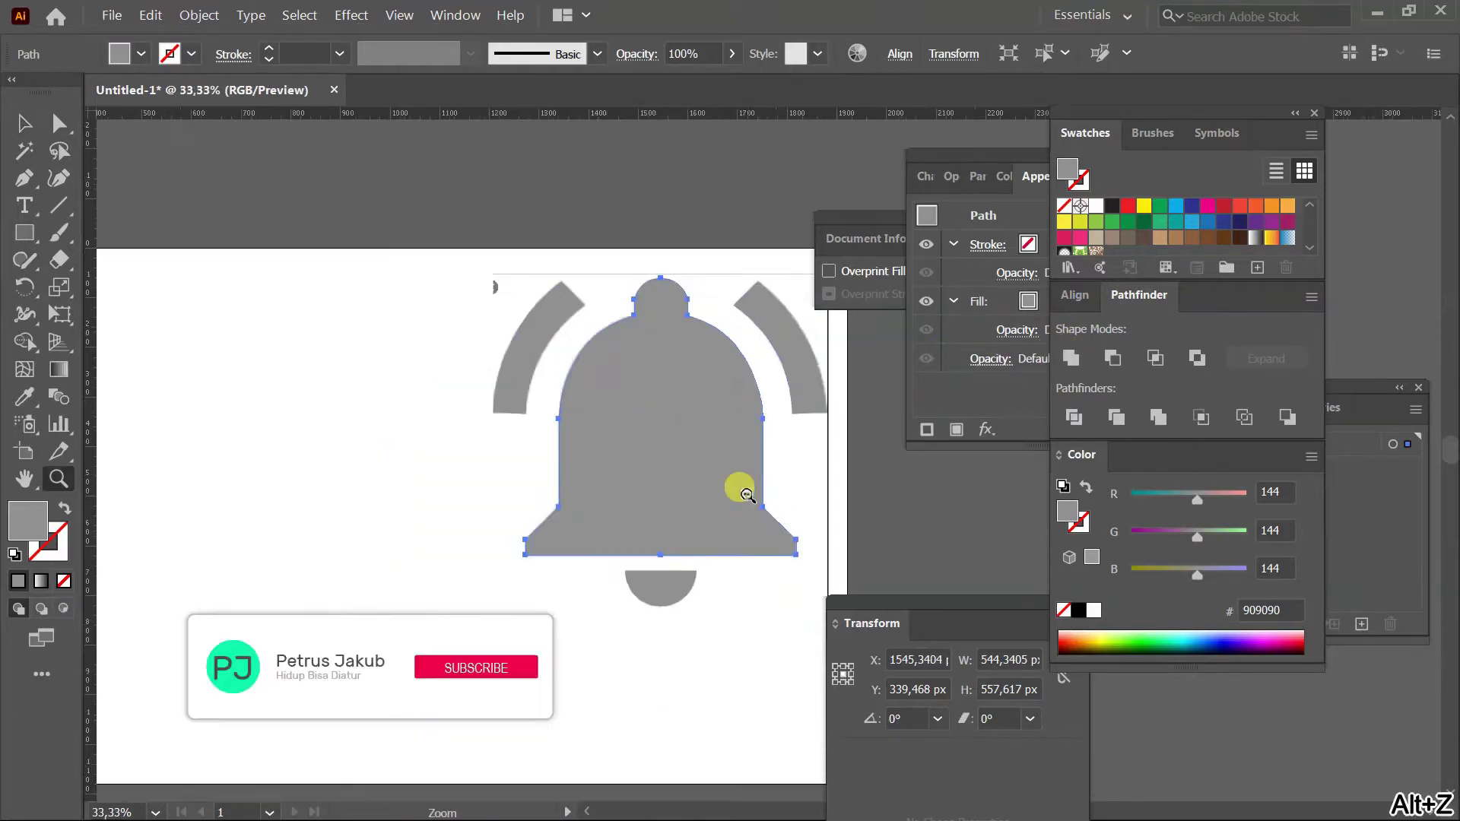
{"action": "left_click", "coordinate": [747, 495], "text": "alt"}
{"action": "key", "text": "v"}
{"action": "left_click", "coordinate": [773, 587]}
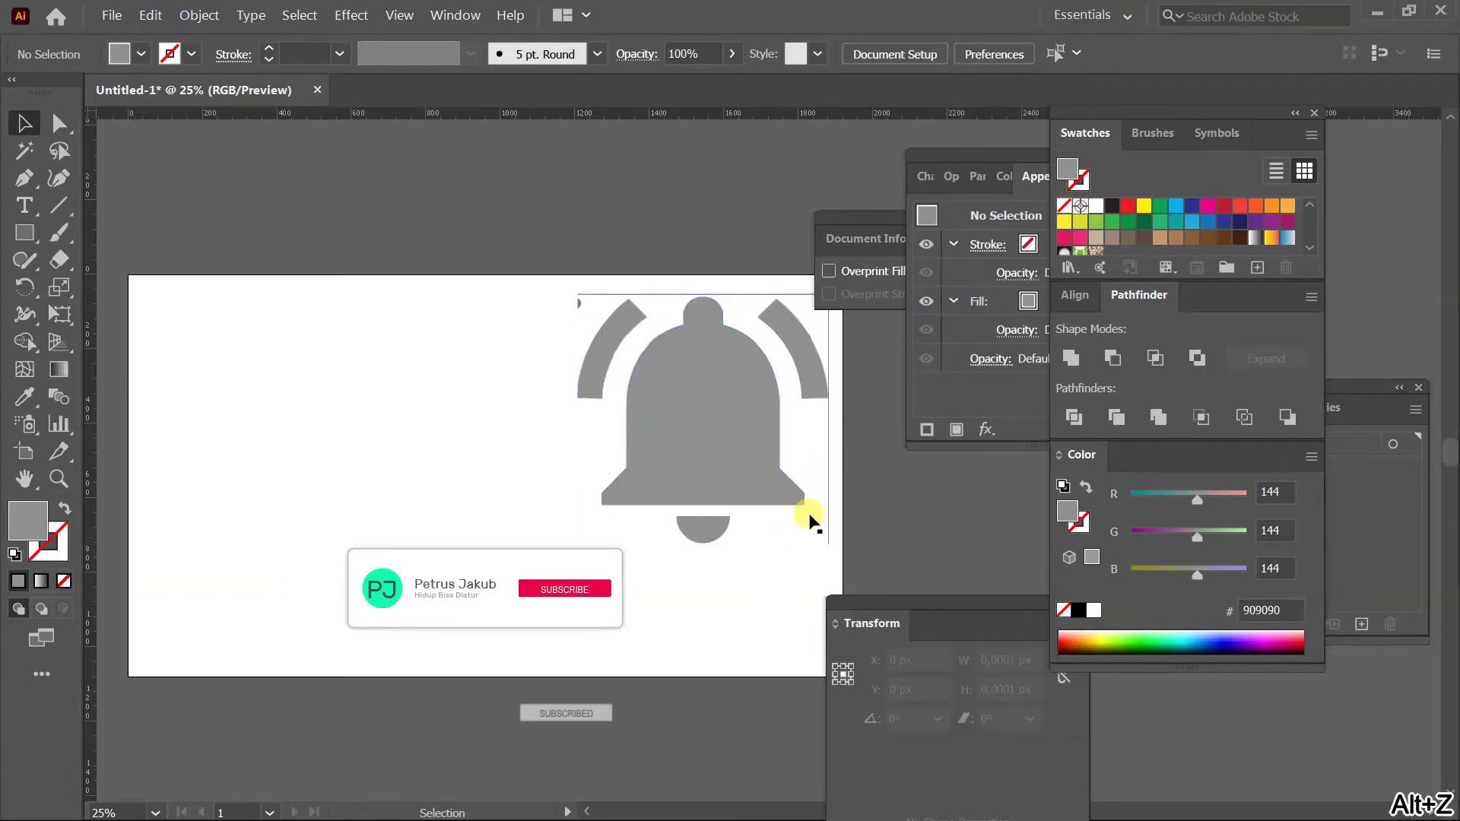
{"action": "left_click_drag", "start_coordinate": [813, 530], "coordinate": [430, 296]}
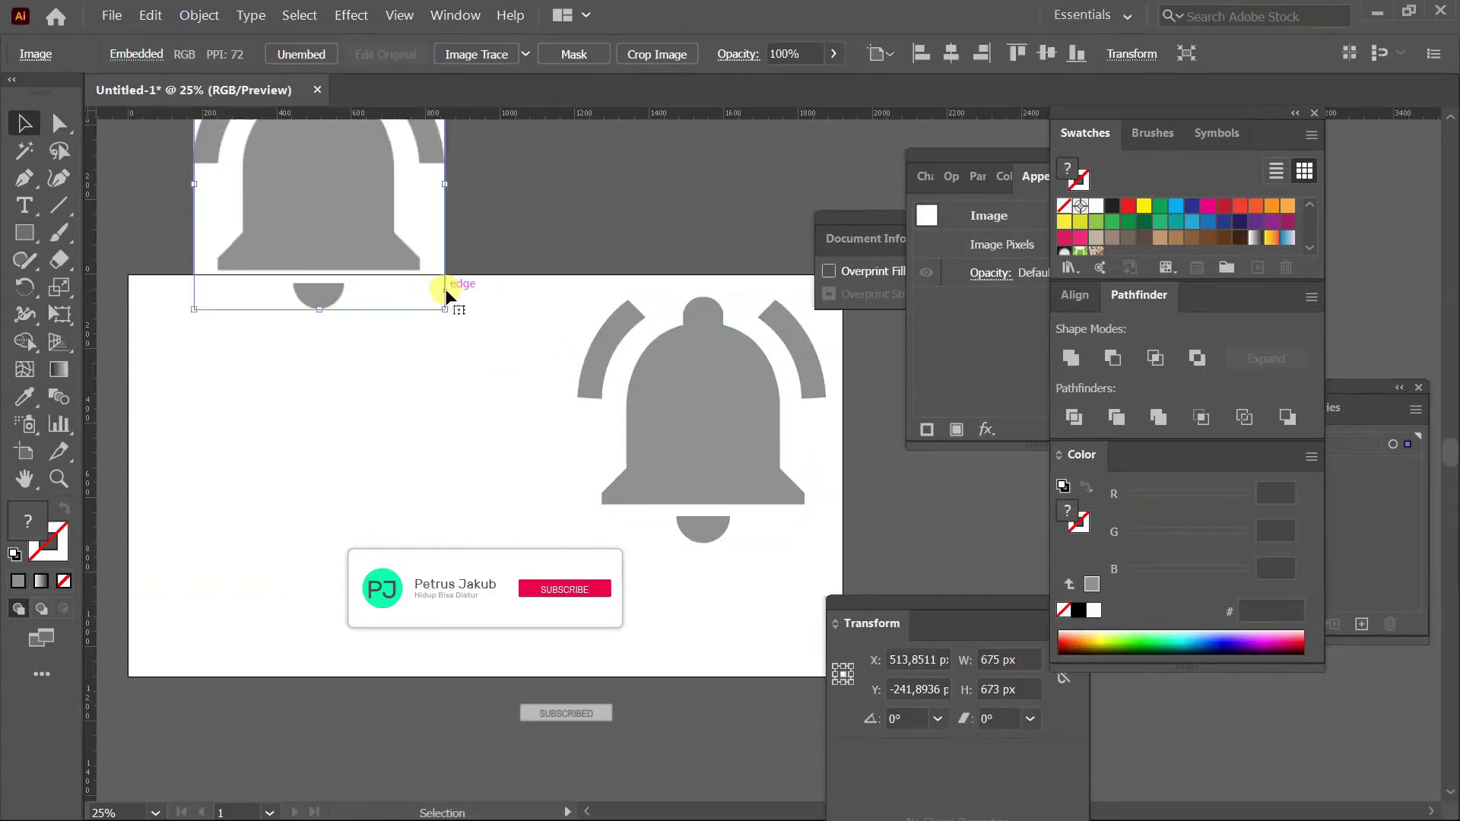
{"action": "key", "text": "Delete"}
Group the traced bell parts and scale the group down to about 21 px wide at the right end of the red SUBSCRIBE button.
{"action": "left_click_drag", "start_coordinate": [800, 352], "coordinate": [652, 328]}
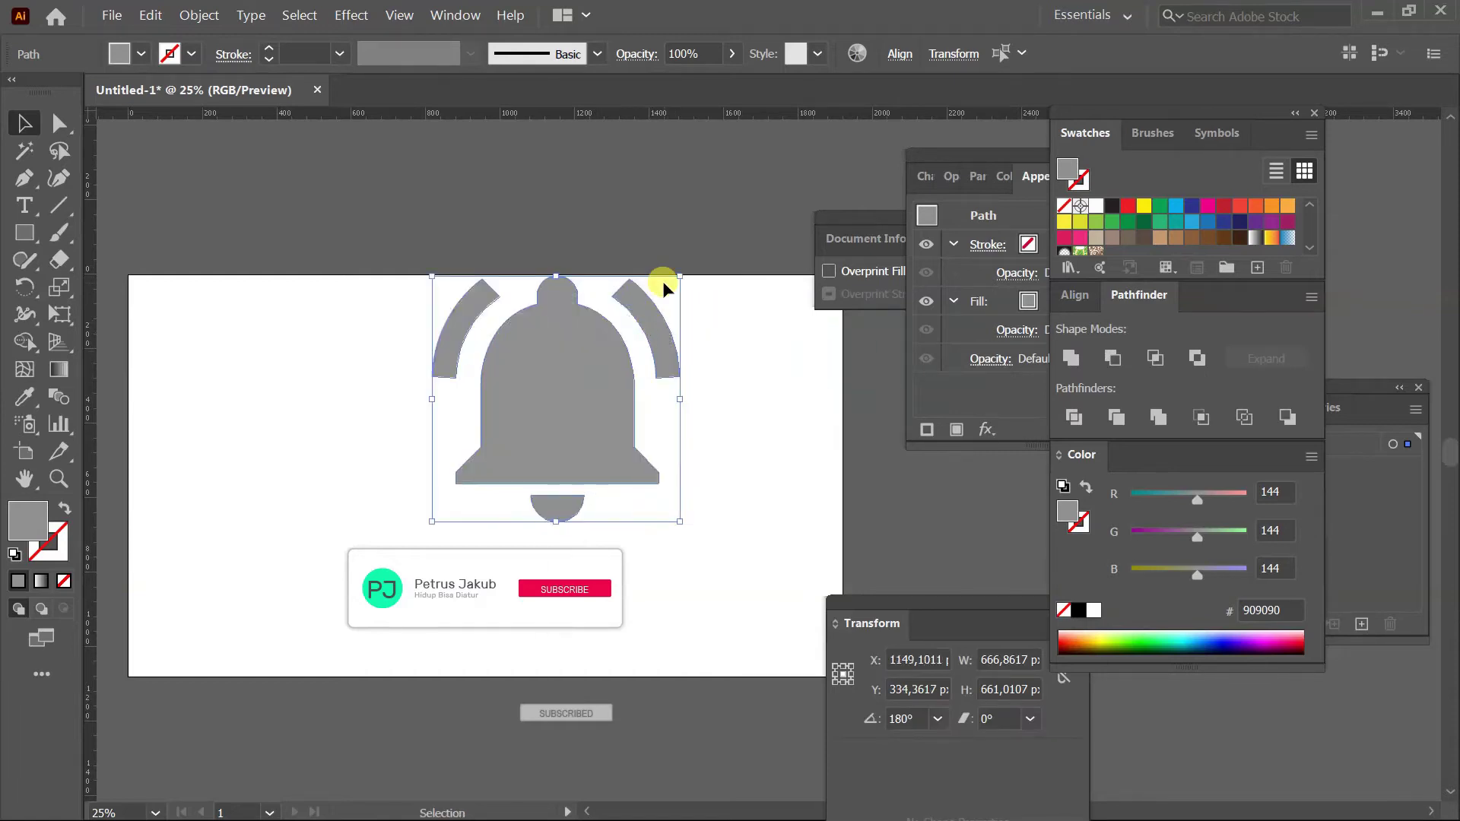
{"action": "key", "text": "ctrl+g"}
{"action": "left_click_drag", "start_coordinate": [678, 275], "coordinate": [441, 490]}
{"action": "key", "text": "z"}
{"action": "left_click", "coordinate": [643, 594]}
{"action": "key", "text": "v"}
{"action": "left_click_drag", "start_coordinate": [503, 339], "coordinate": [741, 468]}
{"action": "key", "text": "z"}
{"action": "key", "text": "v"}
{"action": "left_click_drag", "start_coordinate": [755, 596], "coordinate": [642, 450]}
{"action": "left_click_drag", "start_coordinate": [574, 420], "coordinate": [507, 216]}
Move the small bell straight down off the artboard, just above the right end of the grey SUBSCRIBED button.
{"action": "key", "text": "alt+z"}
{"action": "left_click", "coordinate": [711, 486]}
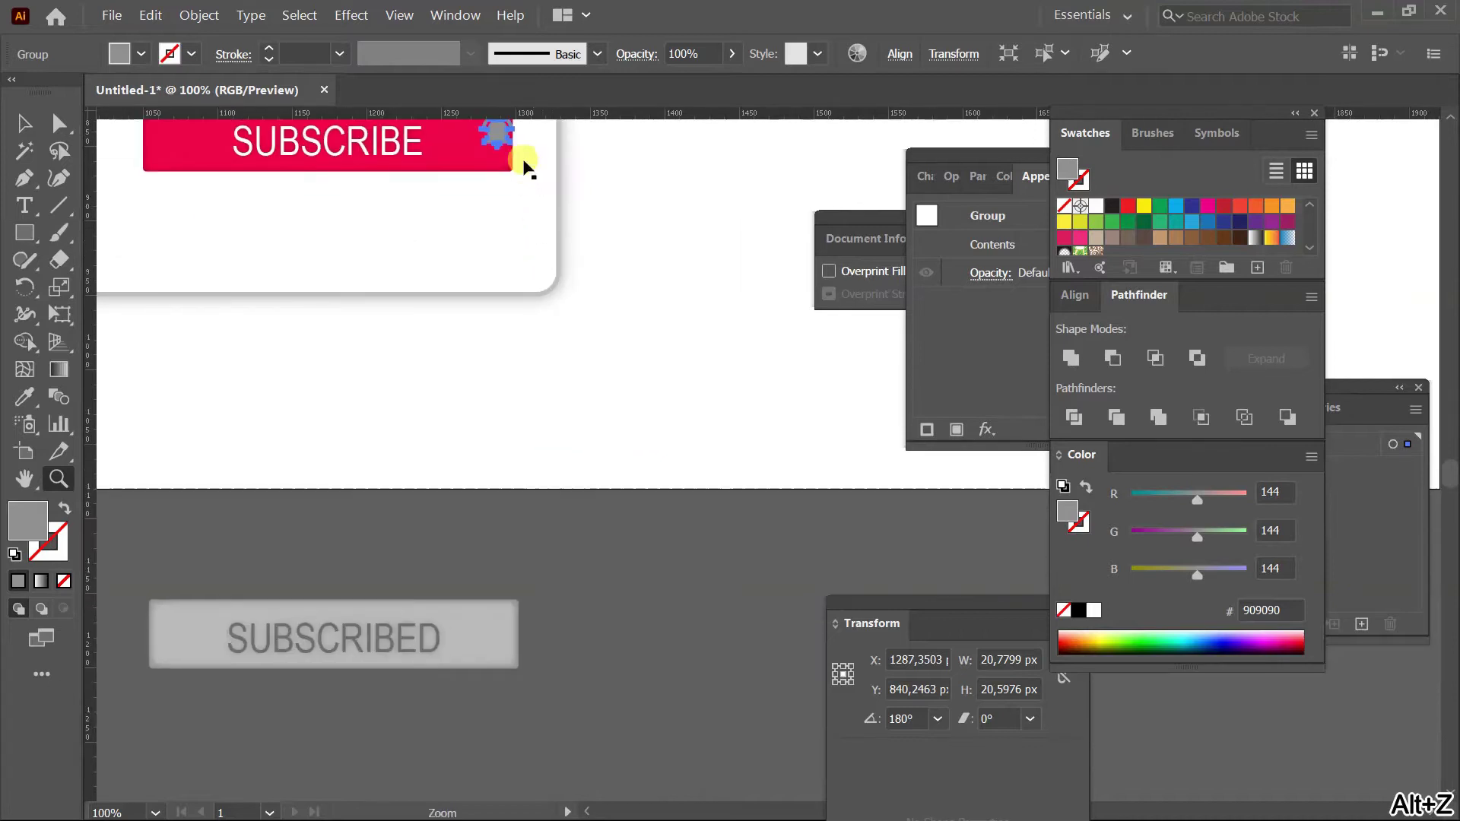
{"action": "key", "text": "v"}
{"action": "left_click_drag", "start_coordinate": [496, 140], "coordinate": [505, 560]}
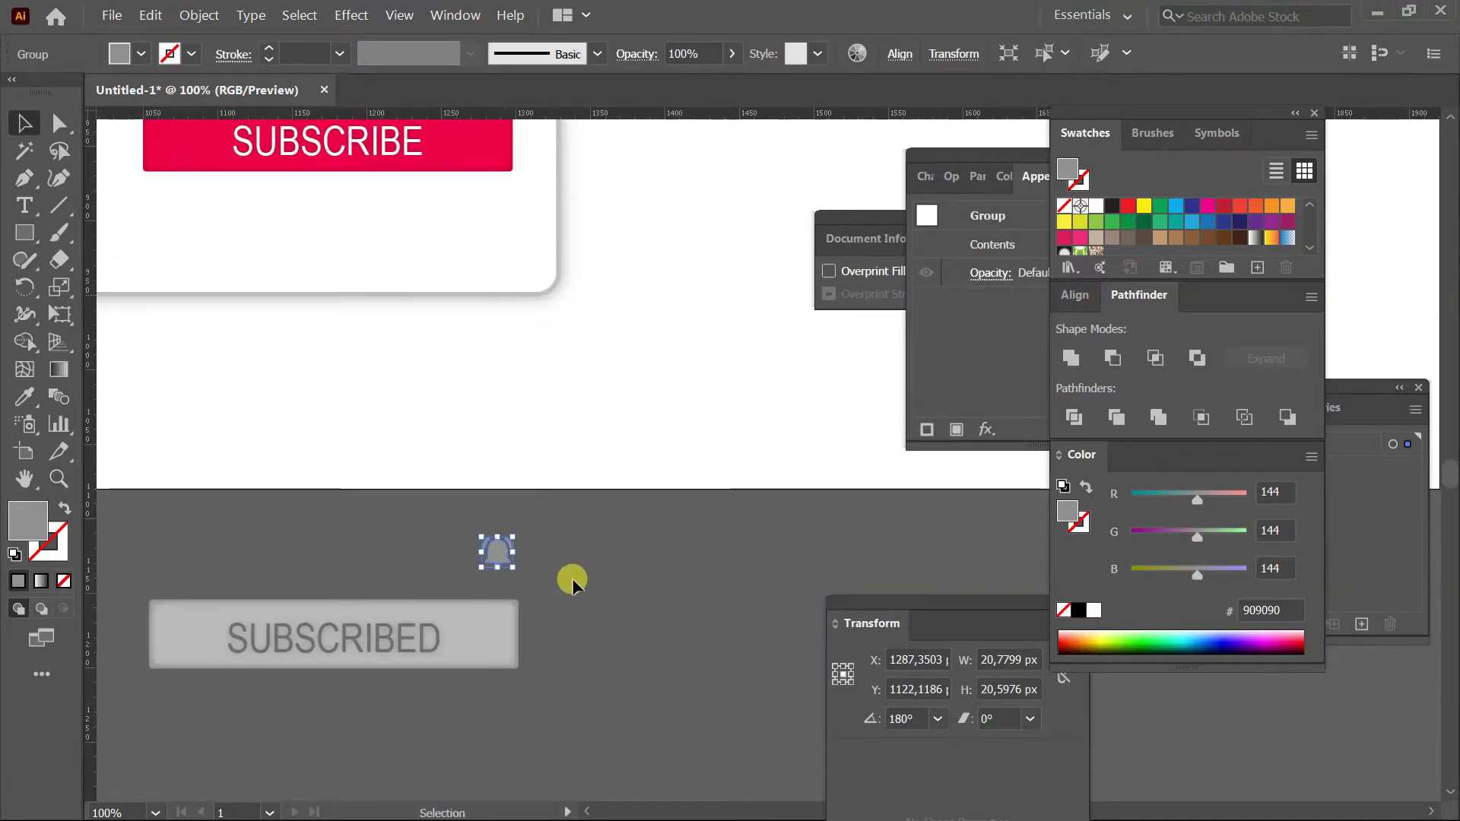
{"action": "left_click", "coordinate": [626, 426]}
Group the red SUBSCRIBE rectangle with its text and move the group straight down off the artboard, below the grey SUBSCRIBED button.
{"action": "key", "text": "alt+z"}
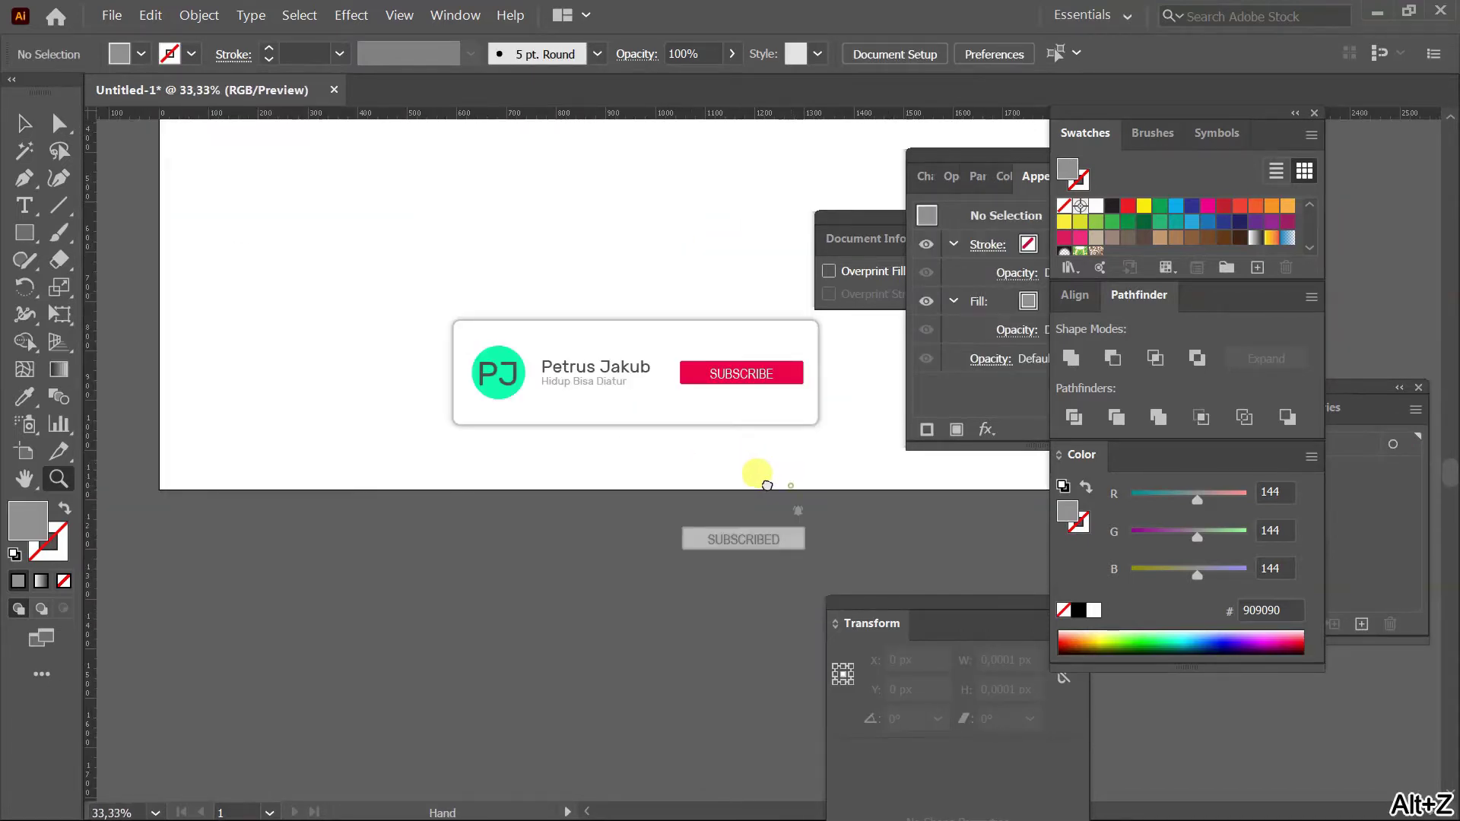
{"action": "left_click_drag", "start_coordinate": [766, 484], "coordinate": [612, 482]}
{"action": "key", "text": "v"}
{"action": "left_click", "coordinate": [595, 379]}
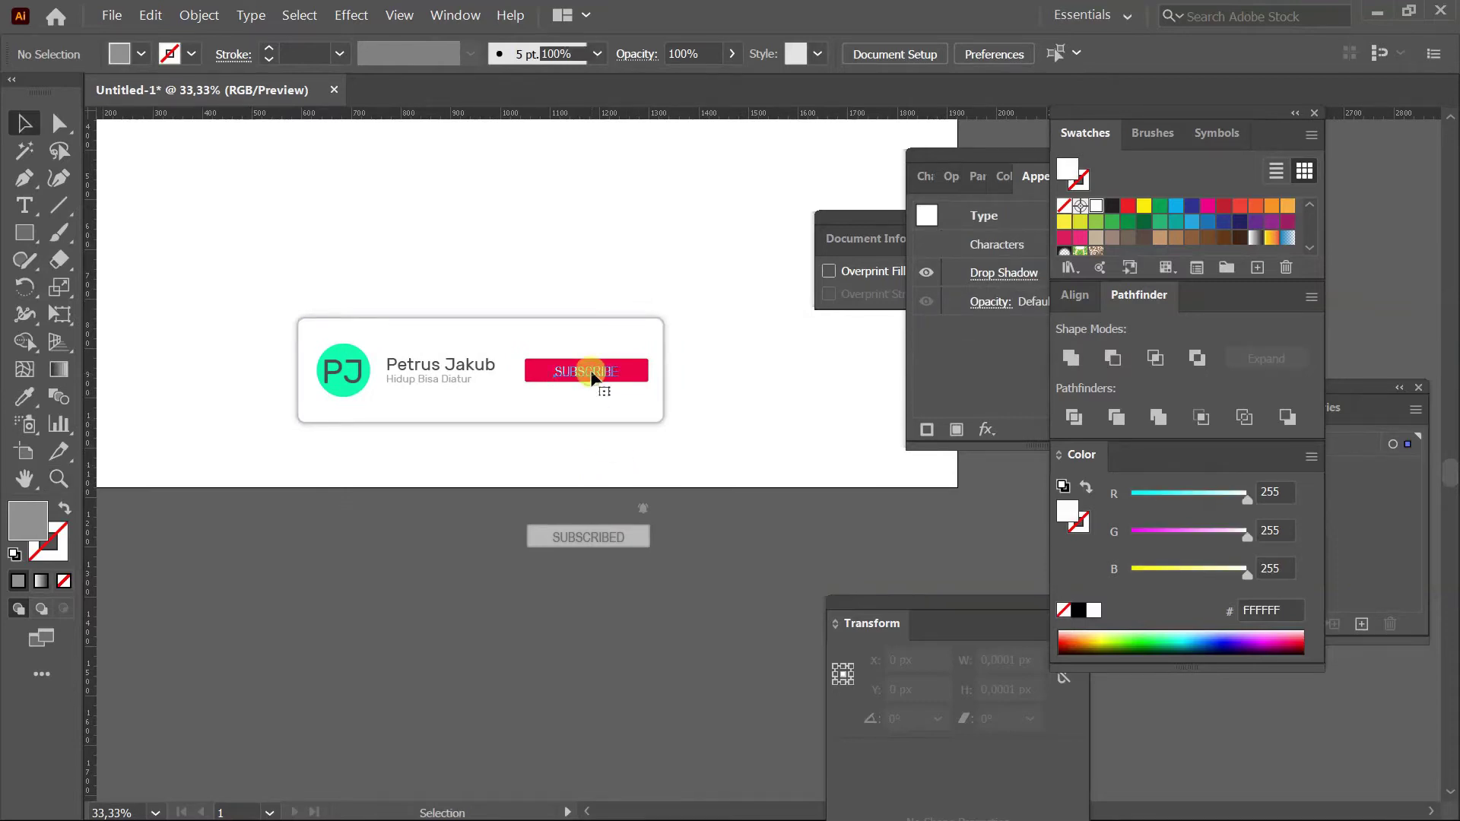
{"action": "left_click", "coordinate": [540, 384], "text": "shift"}
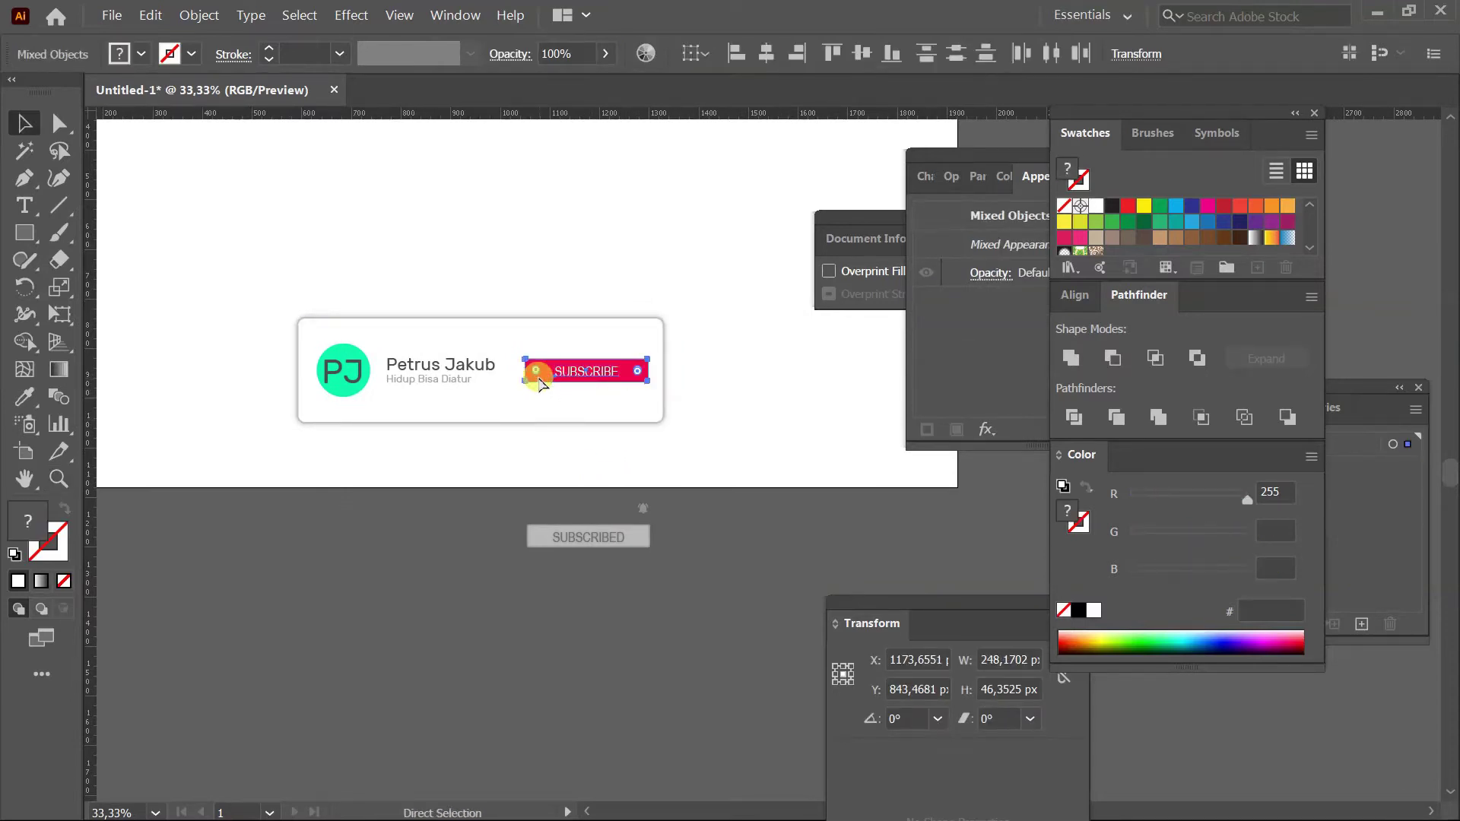
{"action": "key", "text": "ctrl+g"}
{"action": "left_click_drag", "start_coordinate": [576, 375], "coordinate": [576, 610]}
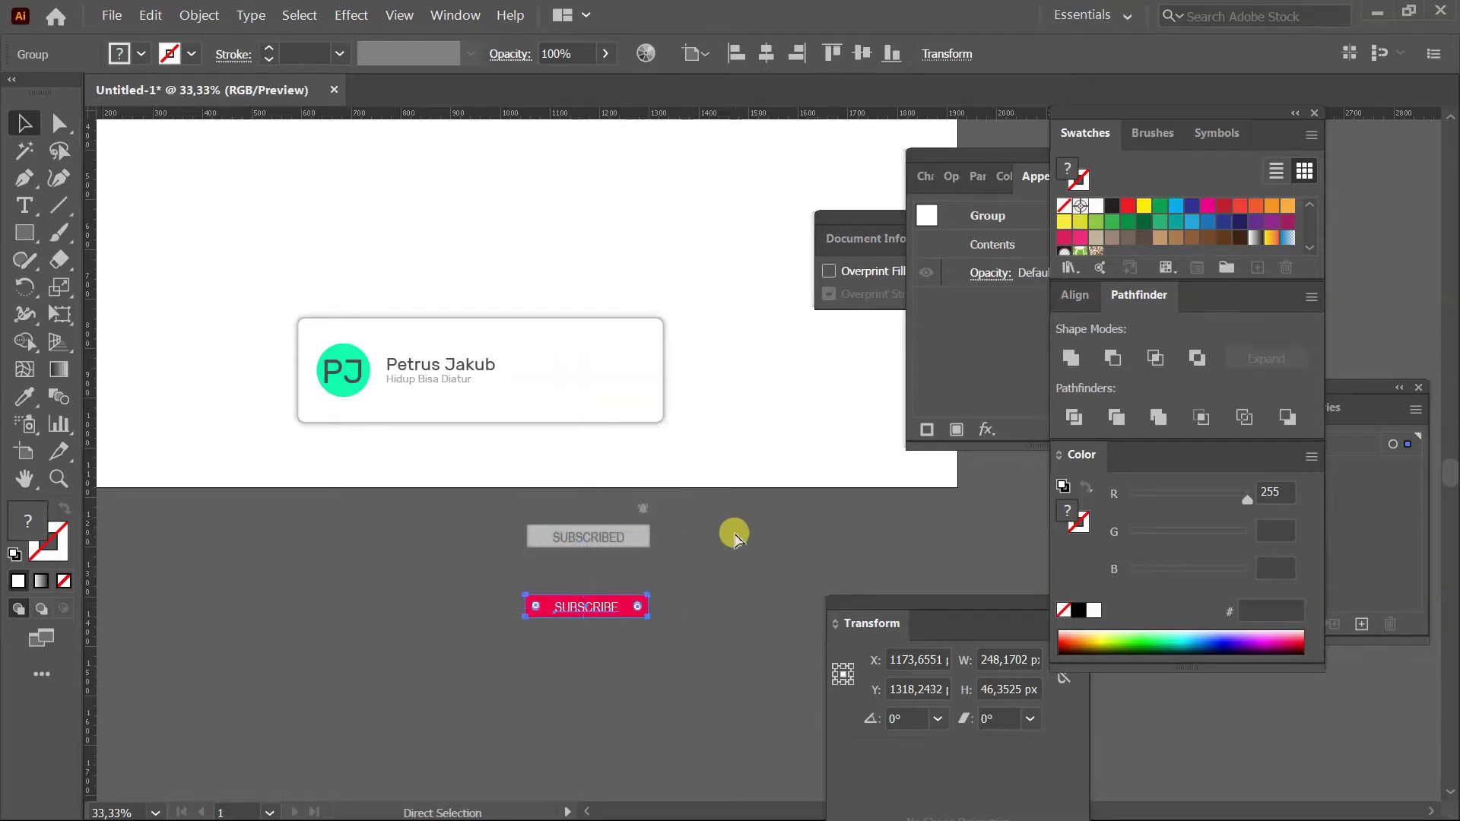
Start a Save for Web export of the card without its button as a transparent PNG-24.
{"action": "key", "text": "ctrl+0"}
{"action": "key", "text": "ctrl+minus"}
{"action": "key", "text": "ctrl+minus"}
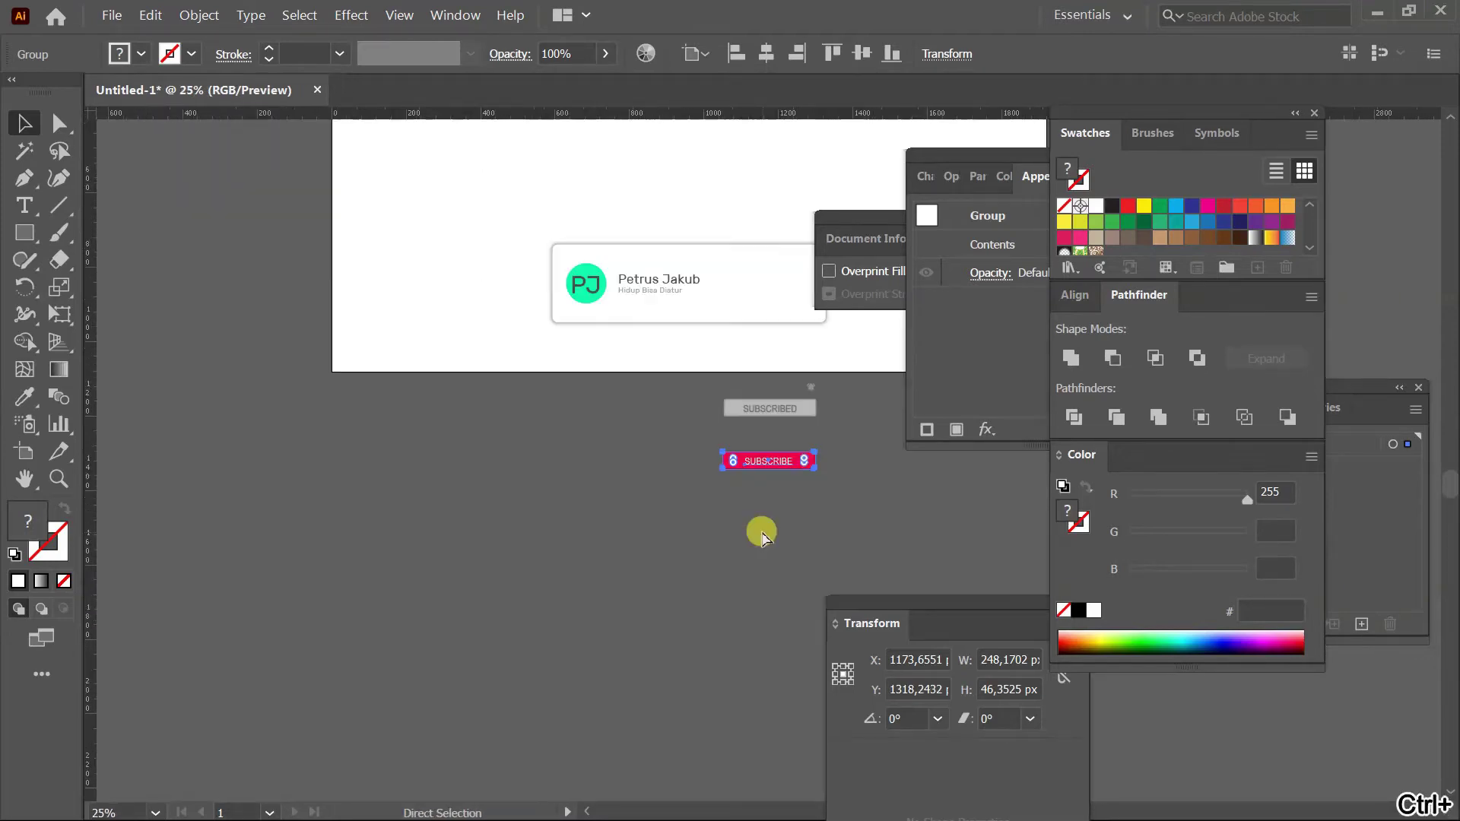
{"action": "left_click_drag", "start_coordinate": [681, 479], "coordinate": [528, 573]}
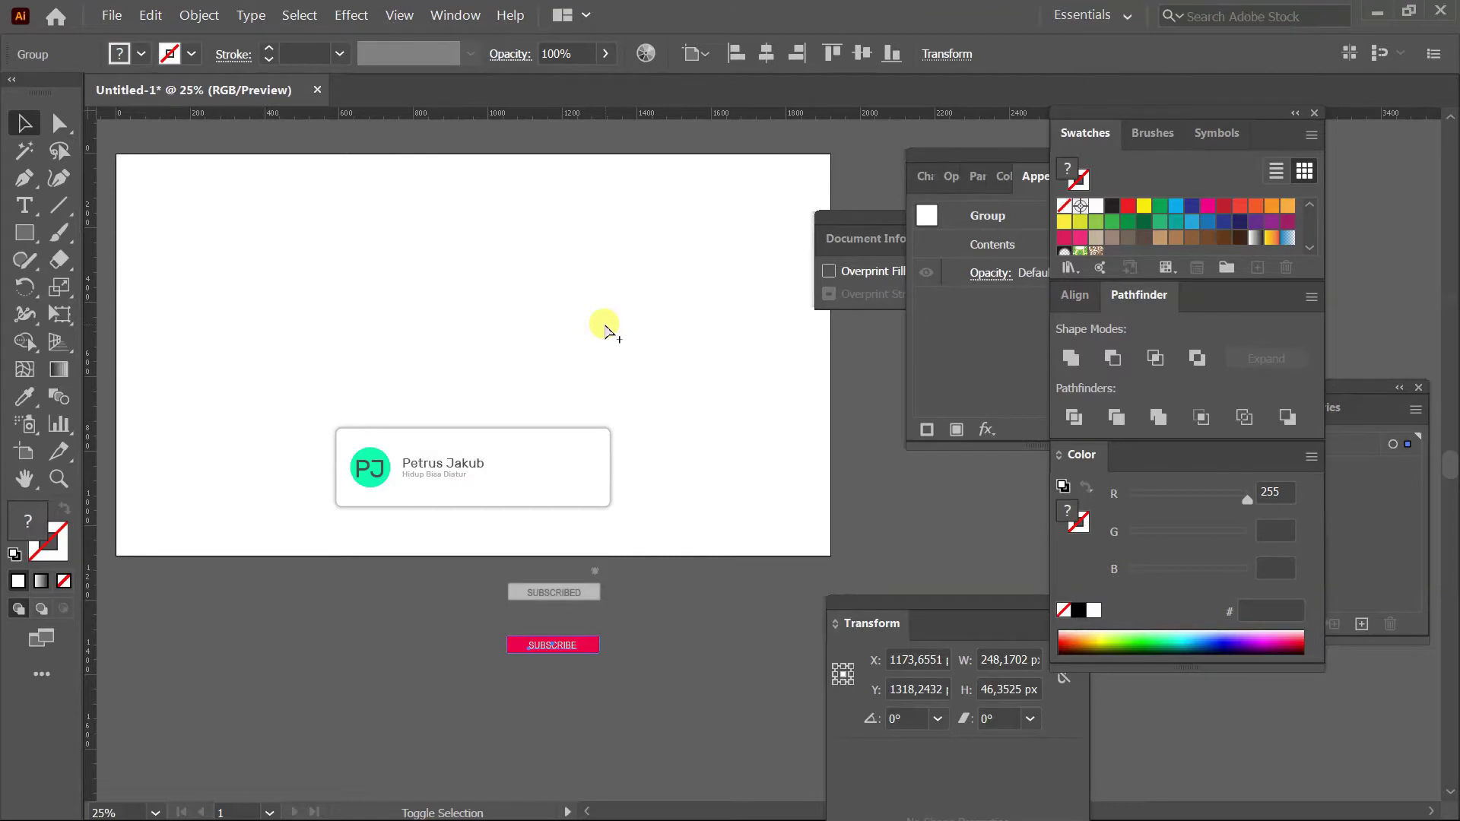
{"action": "key", "text": "ctrl+alt+shift+s"}
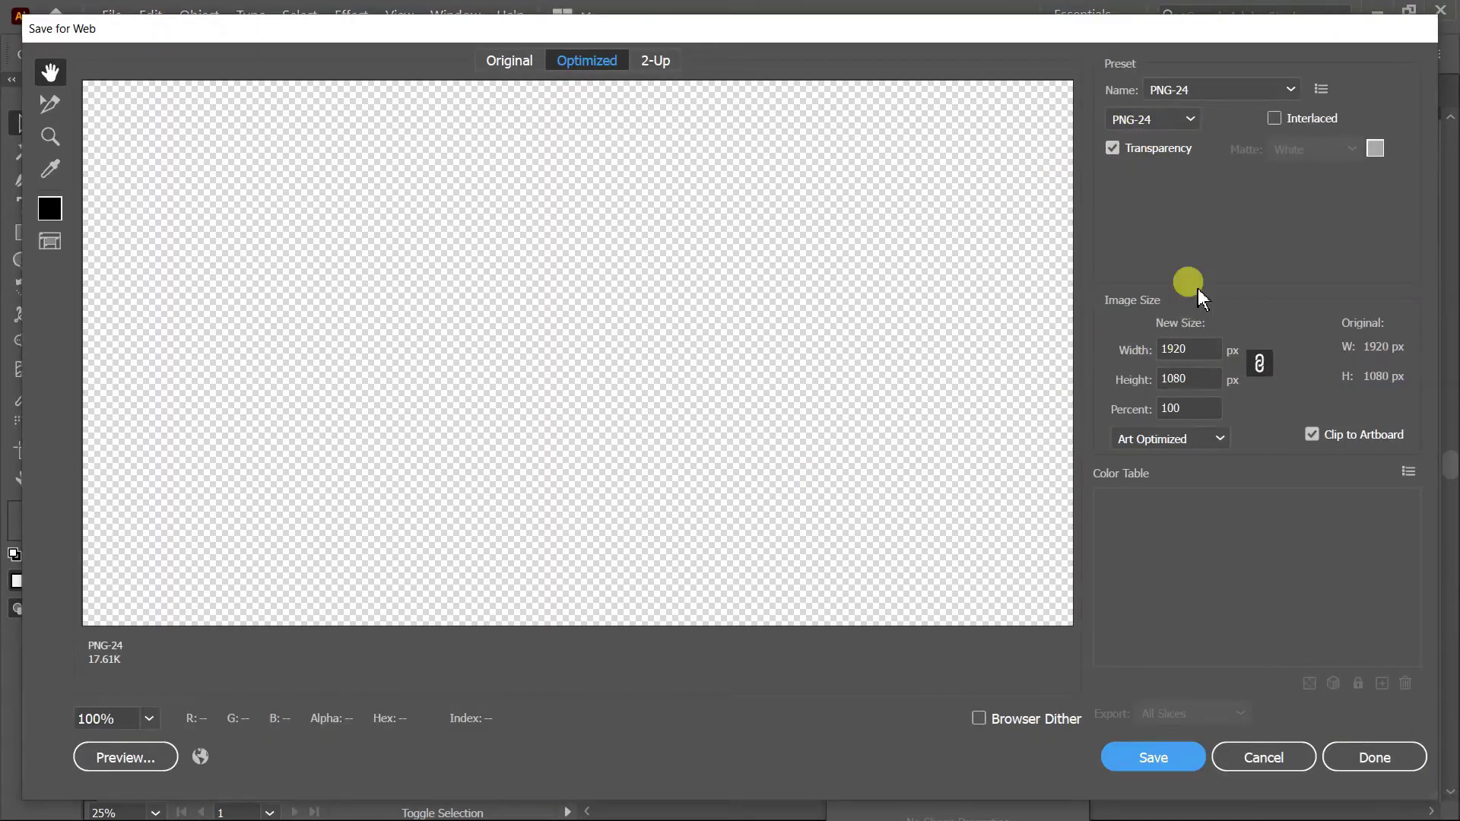
{"action": "left_click_drag", "start_coordinate": [811, 511], "coordinate": [624, 382]}
{"action": "left_click", "coordinate": [1147, 763]}
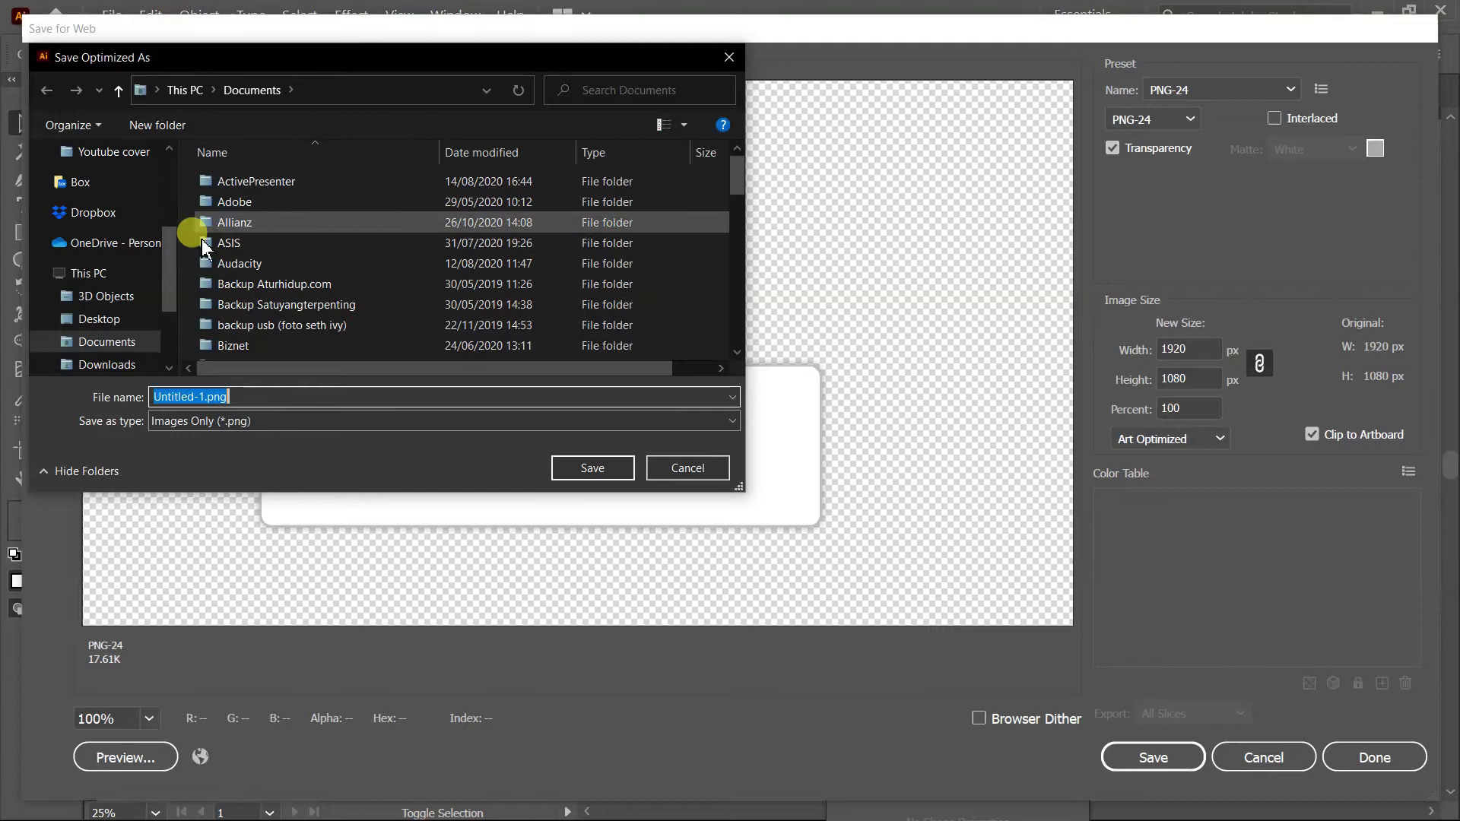
Create a folder named subscribe on the Desktop for the exported images.
{"action": "left_click", "coordinate": [111, 322]}
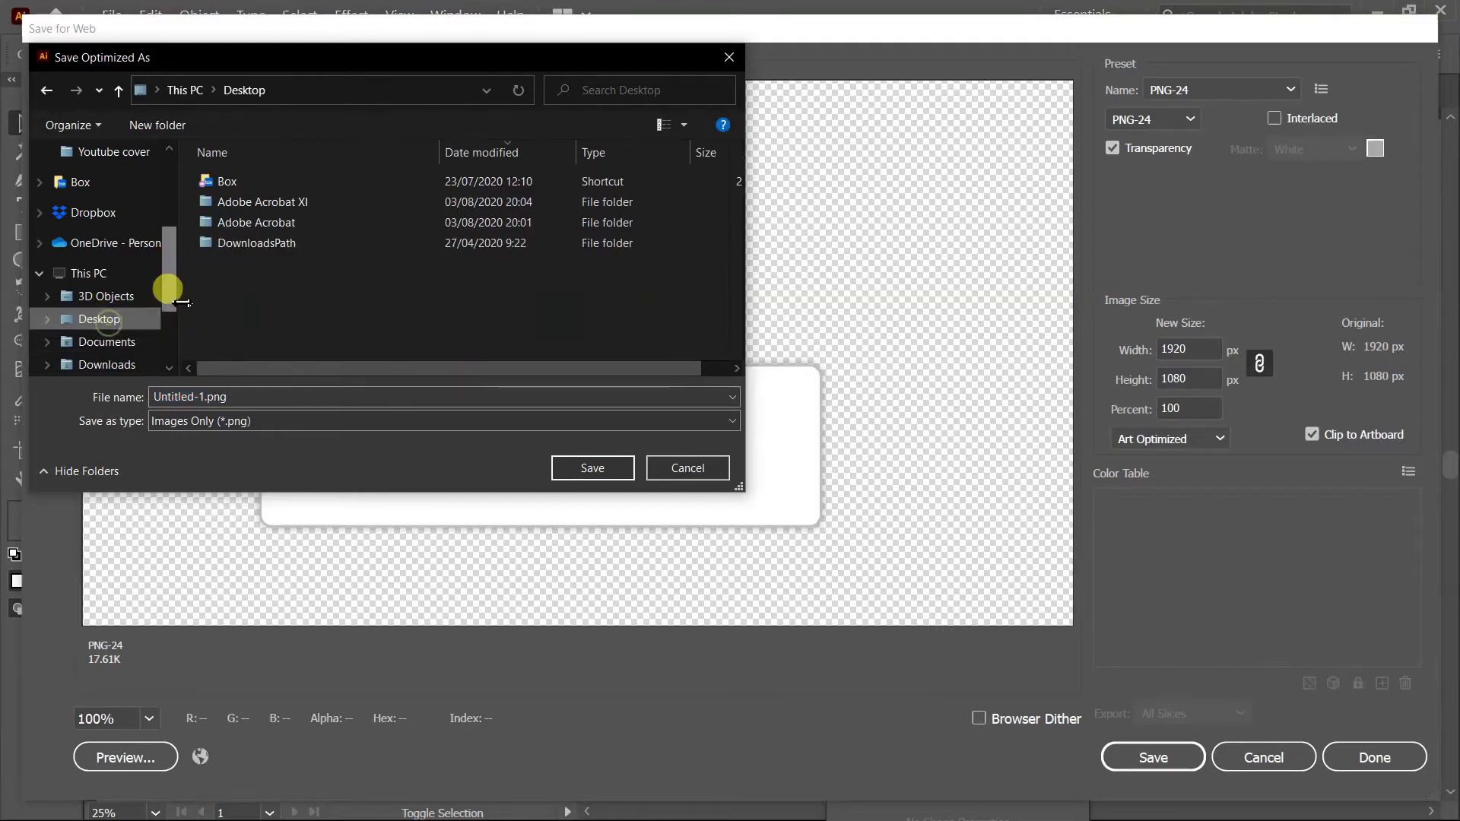
{"action": "right_click", "coordinate": [701, 235]}
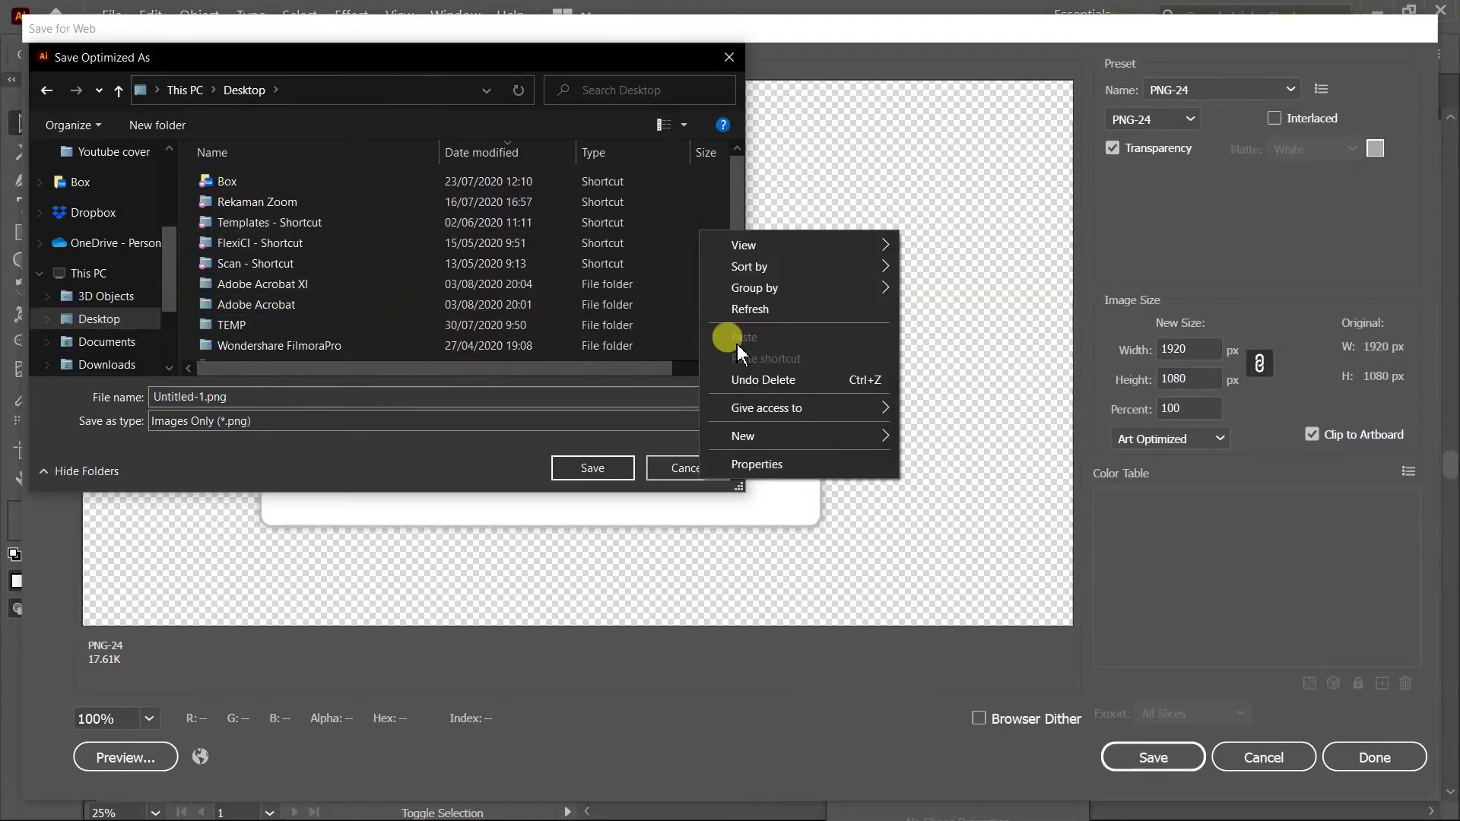
{"action": "mouse_move", "coordinate": [820, 439]}
{"action": "left_click", "coordinate": [942, 440]}
{"action": "left_click", "coordinate": [627, 338]}
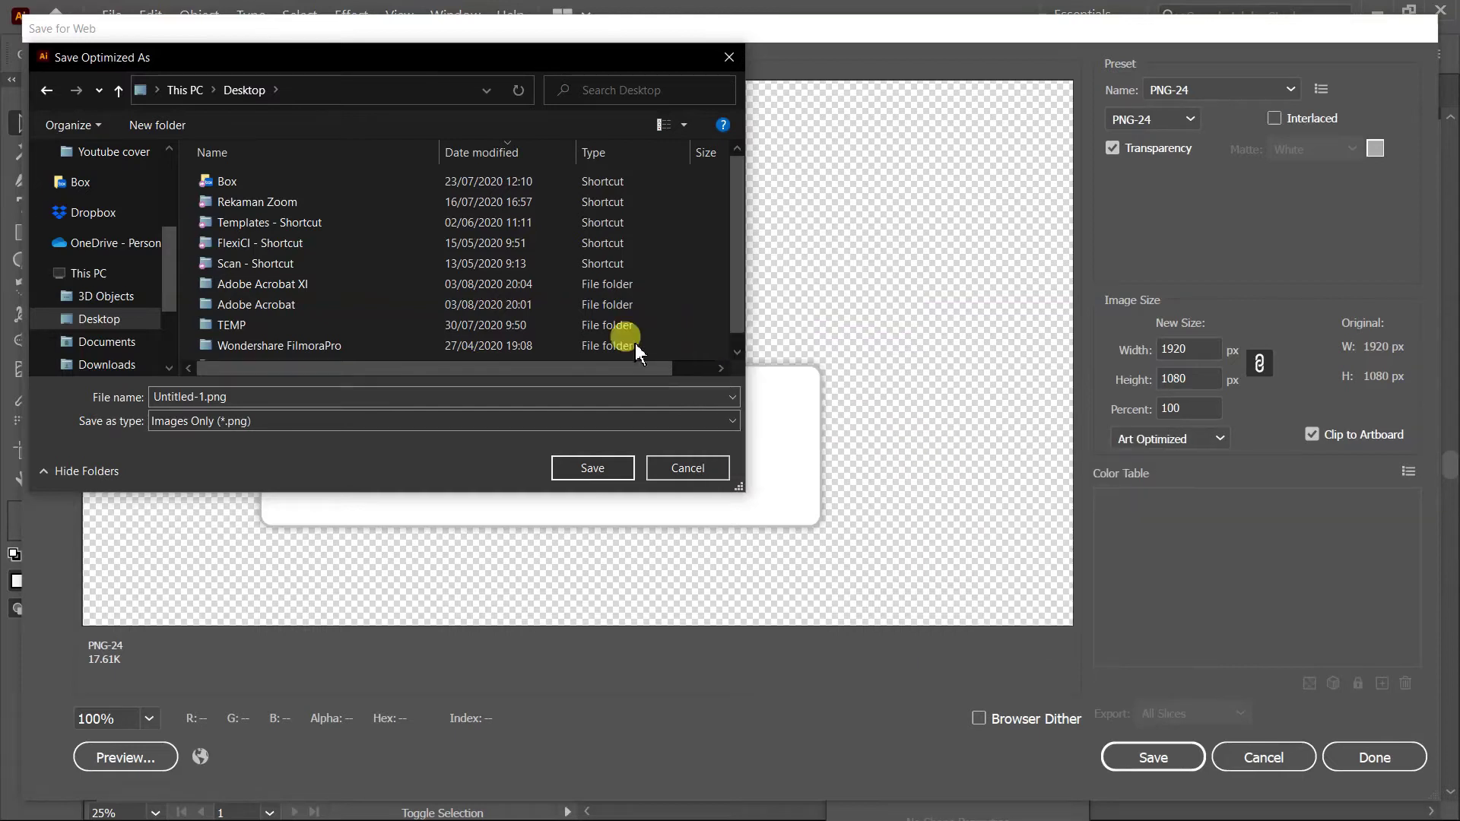
{"action": "type", "text": "subscribe"}
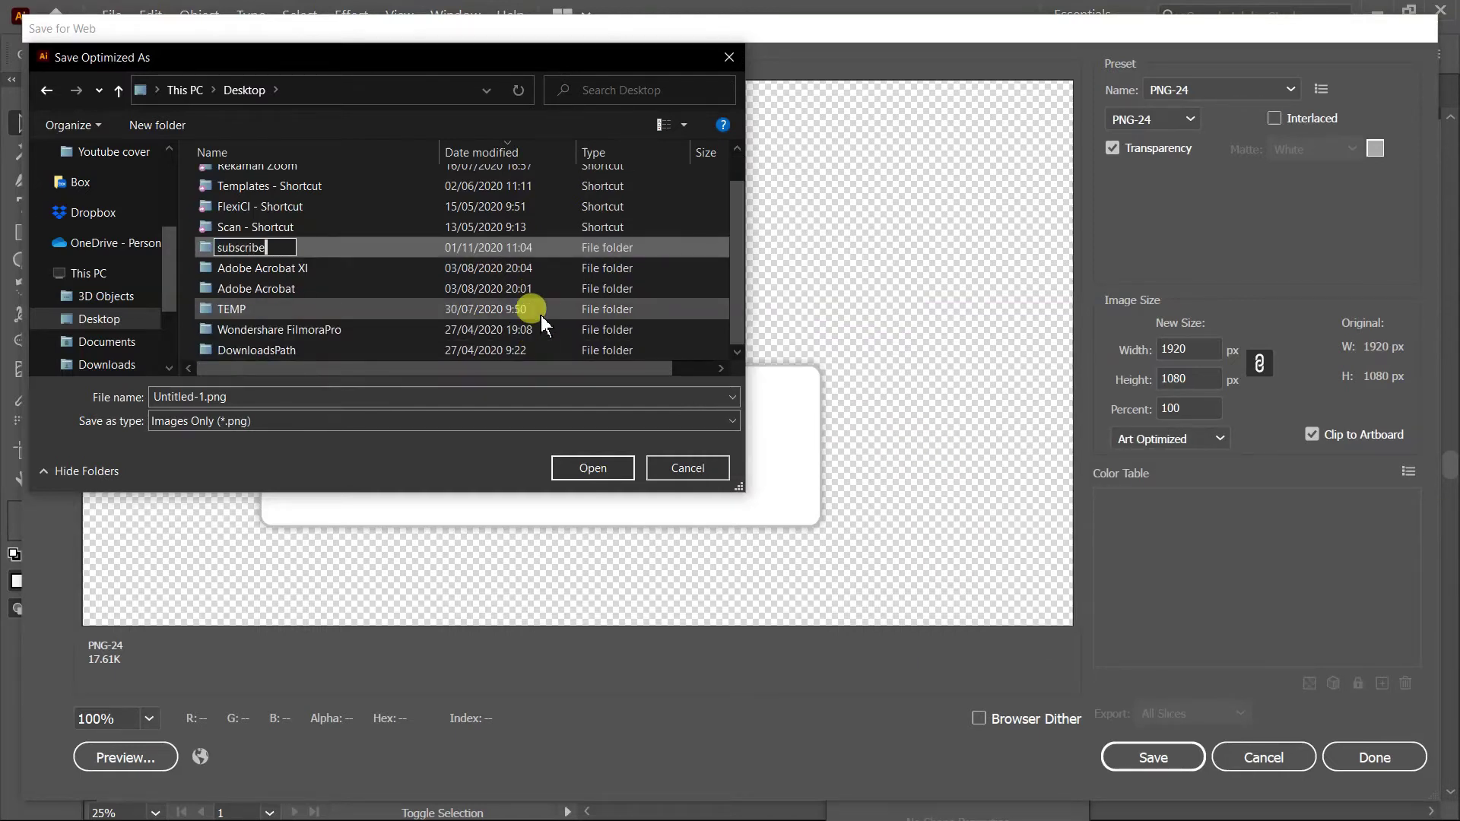
{"action": "key", "text": "Return"}
Save the card image as box.png inside the new subscribe folder.
{"action": "key", "text": "Return"}
{"action": "left_click", "coordinate": [378, 396]}
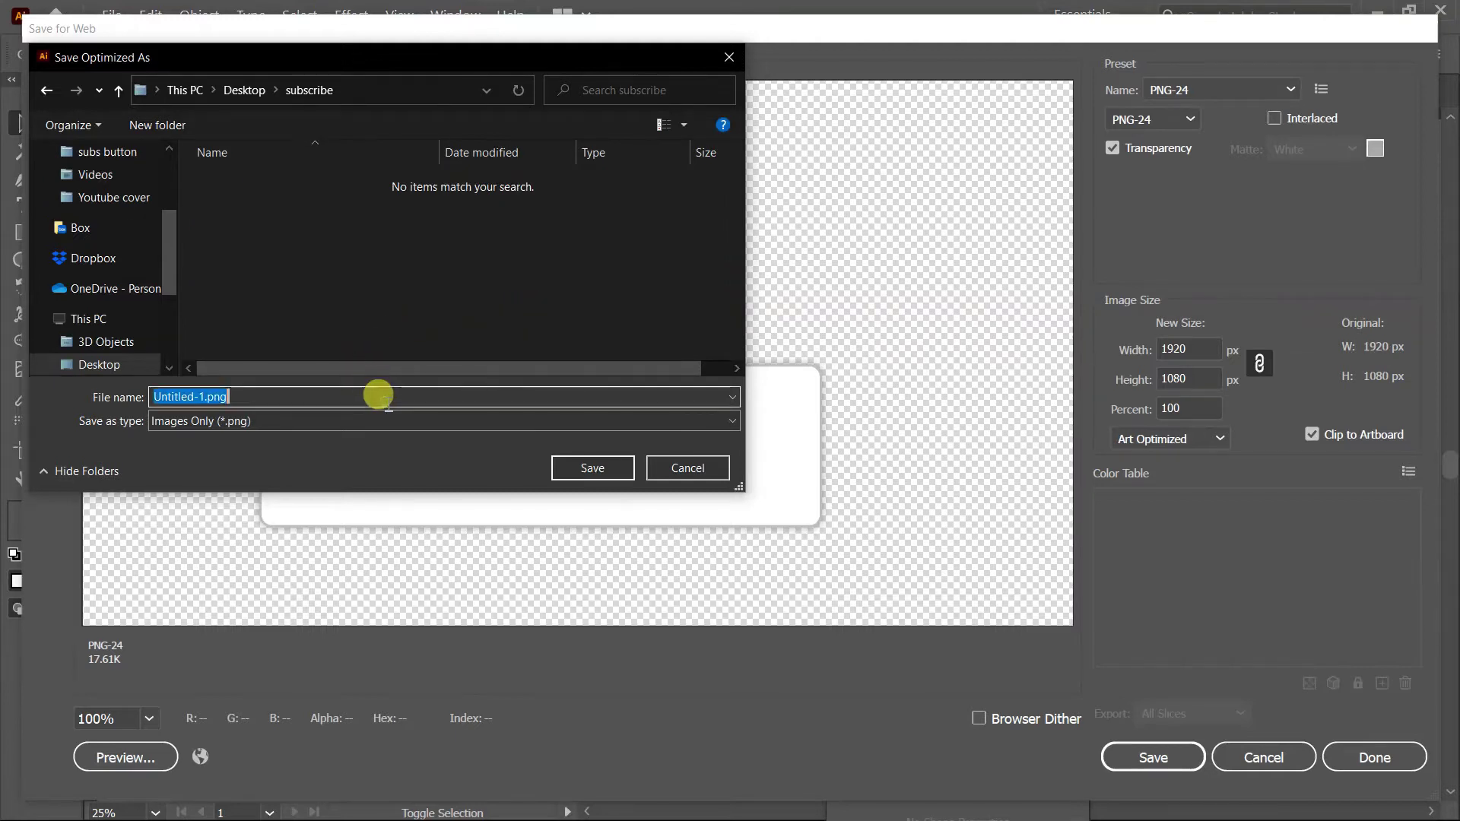
{"action": "type", "text": "subscribe"}
{"action": "key", "text": "Return"}
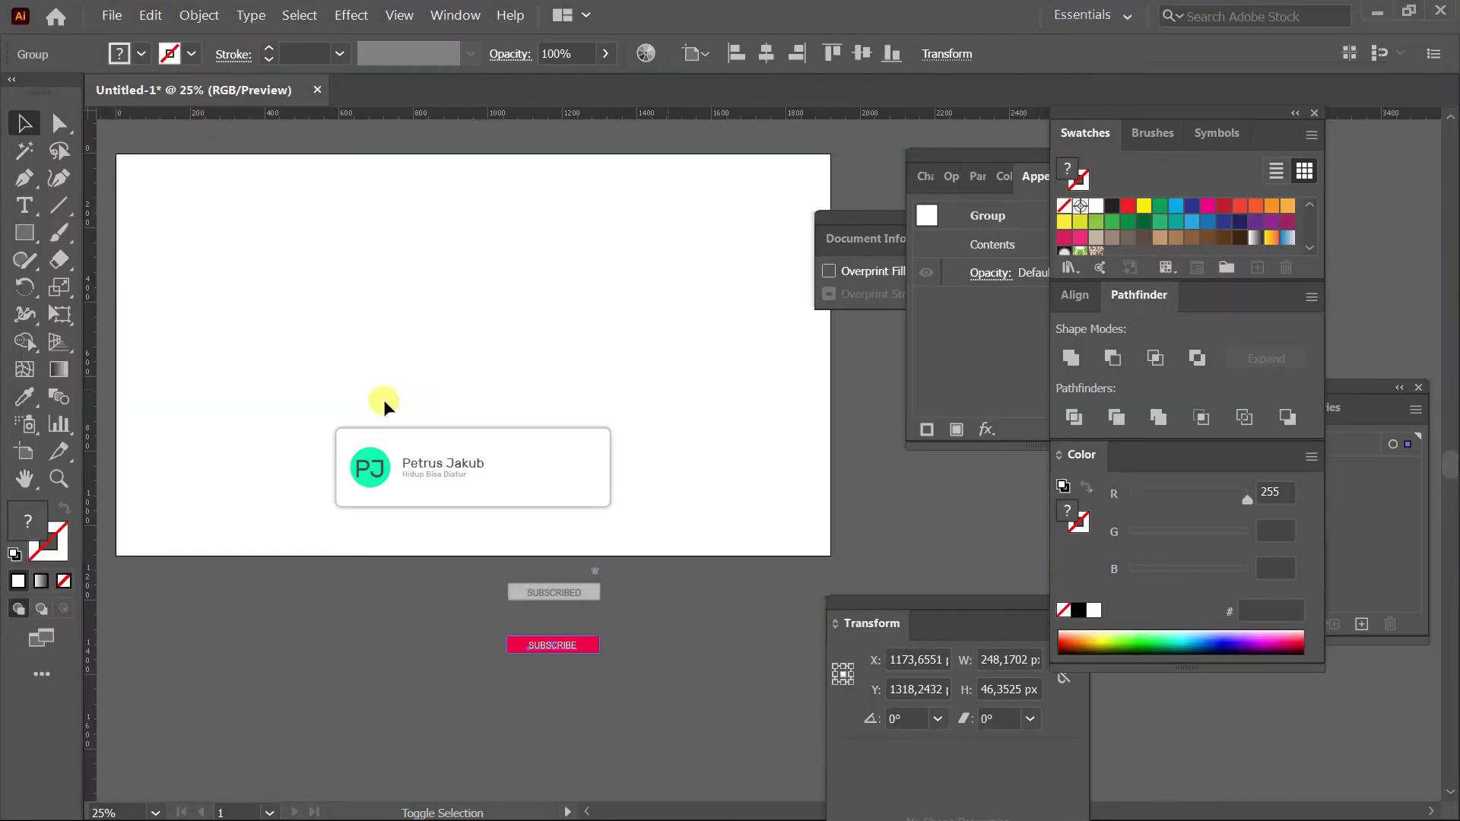
Undo the move of the red SUBSCRIBE button off the artboard and clear the selection.
{"action": "left_click", "coordinate": [669, 631]}
{"action": "key", "text": "ctrl+z"}
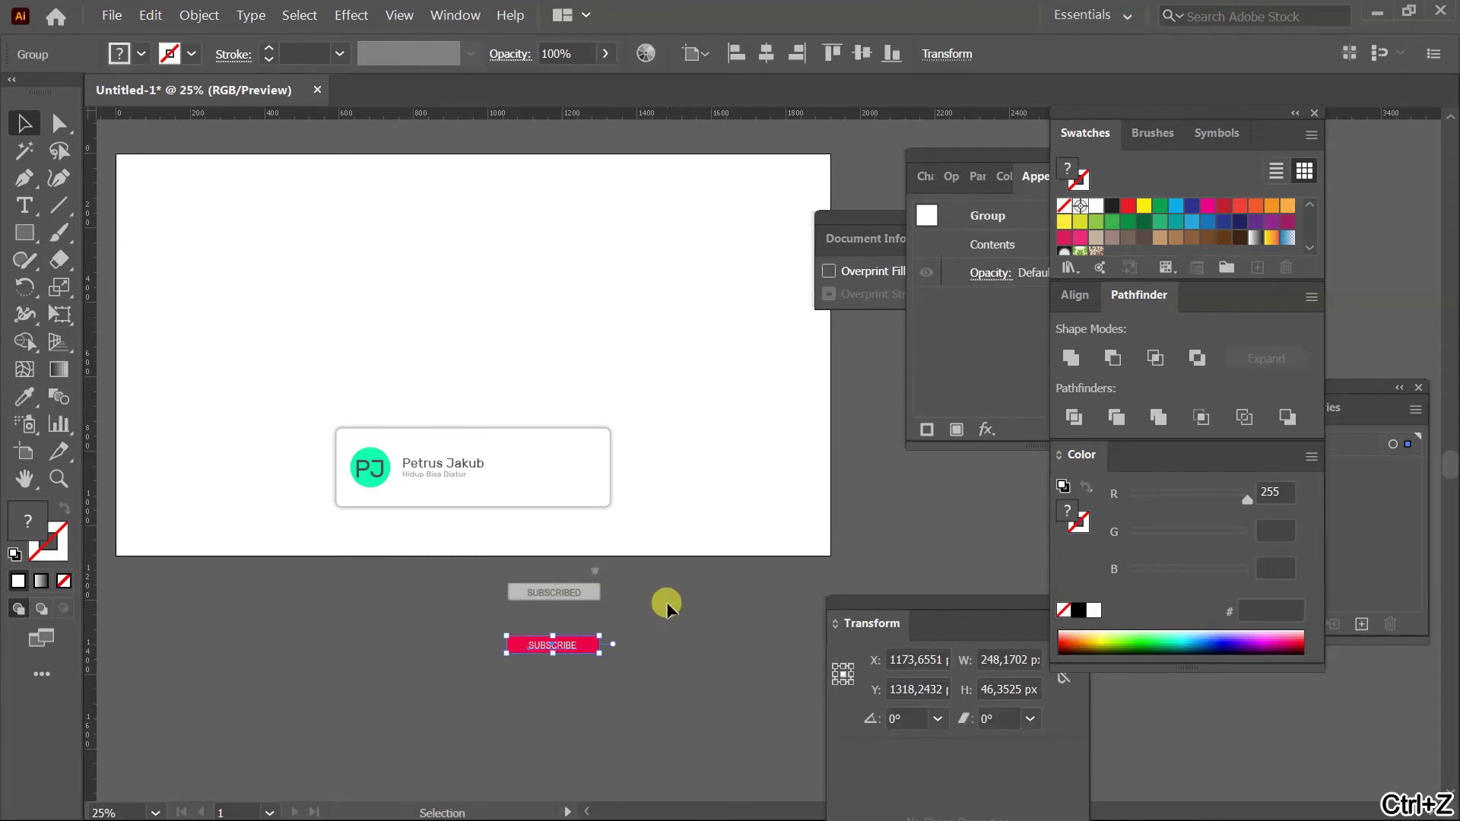
{"action": "key", "text": "ctrl+z"}
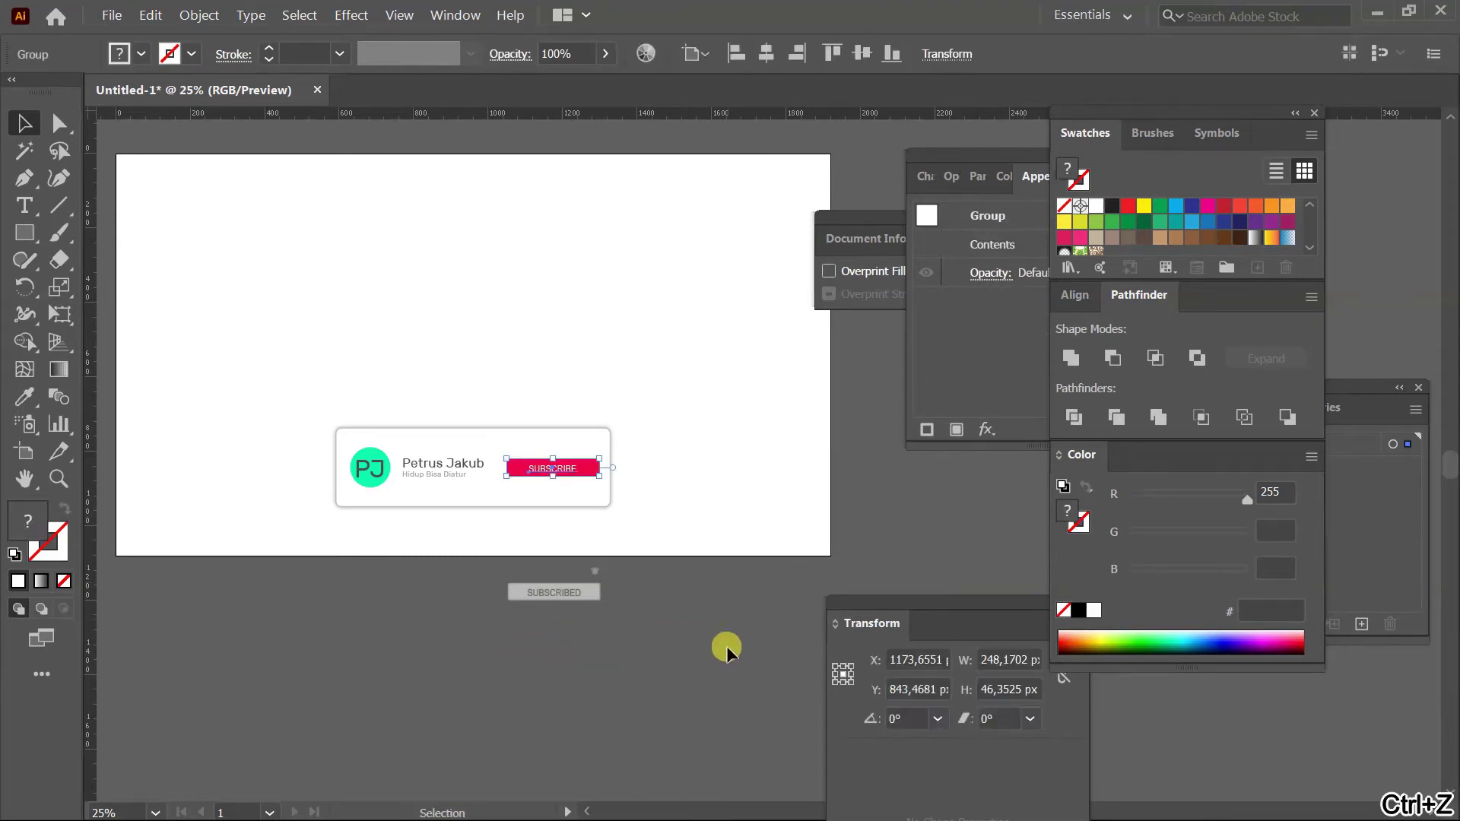
{"action": "left_click", "coordinate": [727, 647]}
Move the white card with its initials, name and tagline straight down off the artboard, leaving only the red SUBSCRIBE button.
{"action": "left_click_drag", "start_coordinate": [340, 584], "coordinate": [441, 641]}
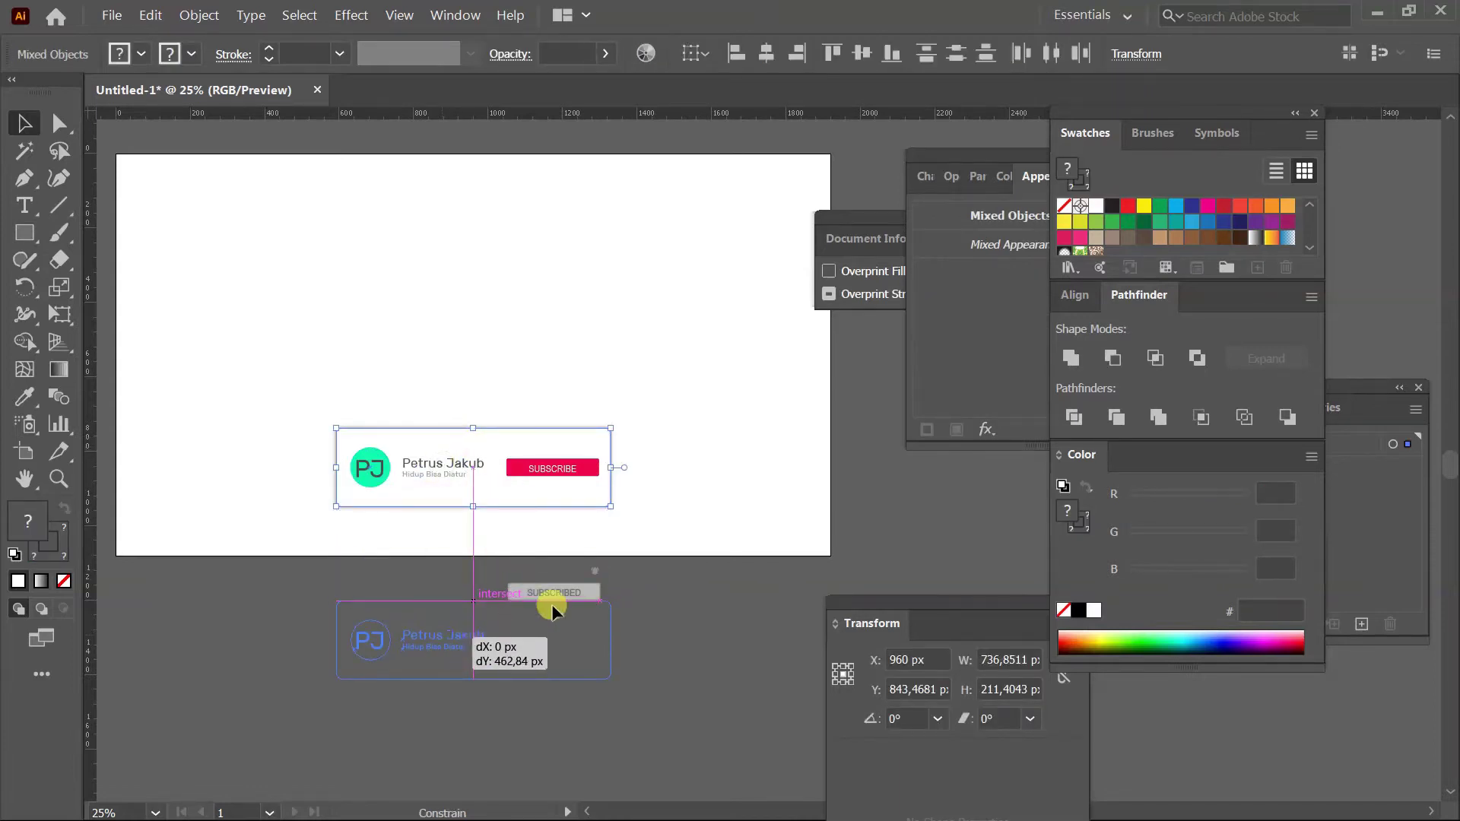
{"action": "left_click_drag", "start_coordinate": [553, 607], "coordinate": [553, 607]}
{"action": "left_click", "coordinate": [688, 607]}
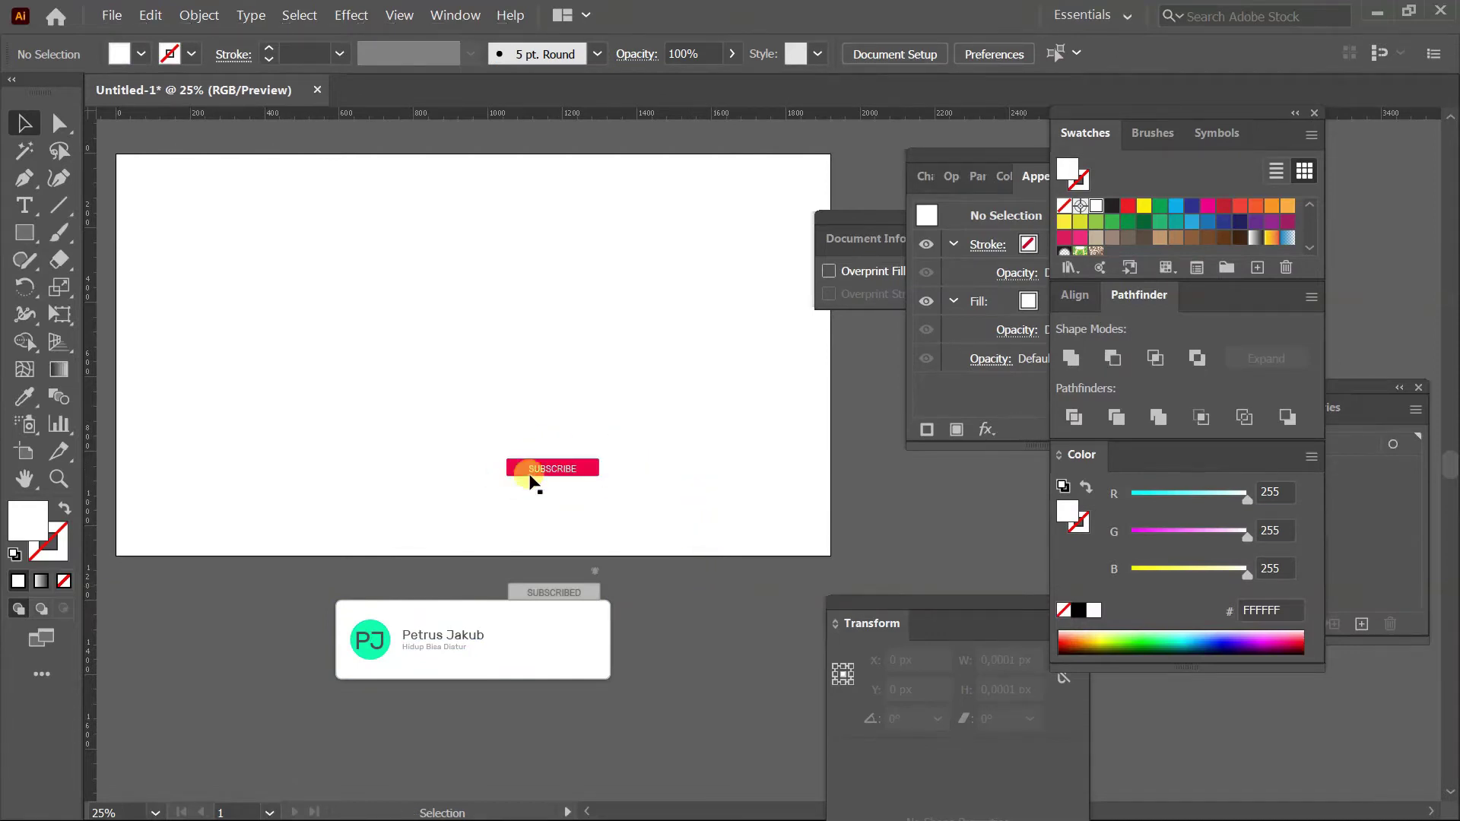
Export the artboard with only the red SUBSCRIBE button for web as PNG-24, named sub_merah, in the subscribe folder.
{"action": "key", "text": "z"}
{"action": "left_click_drag", "start_coordinate": [530, 478], "coordinate": [770, 556]}
{"action": "key", "text": "ctrl+minus"}
{"action": "key", "text": "ctrl+minus"}
{"action": "key", "text": "ctrl+minus"}
{"action": "key", "text": "ctrl+minus"}
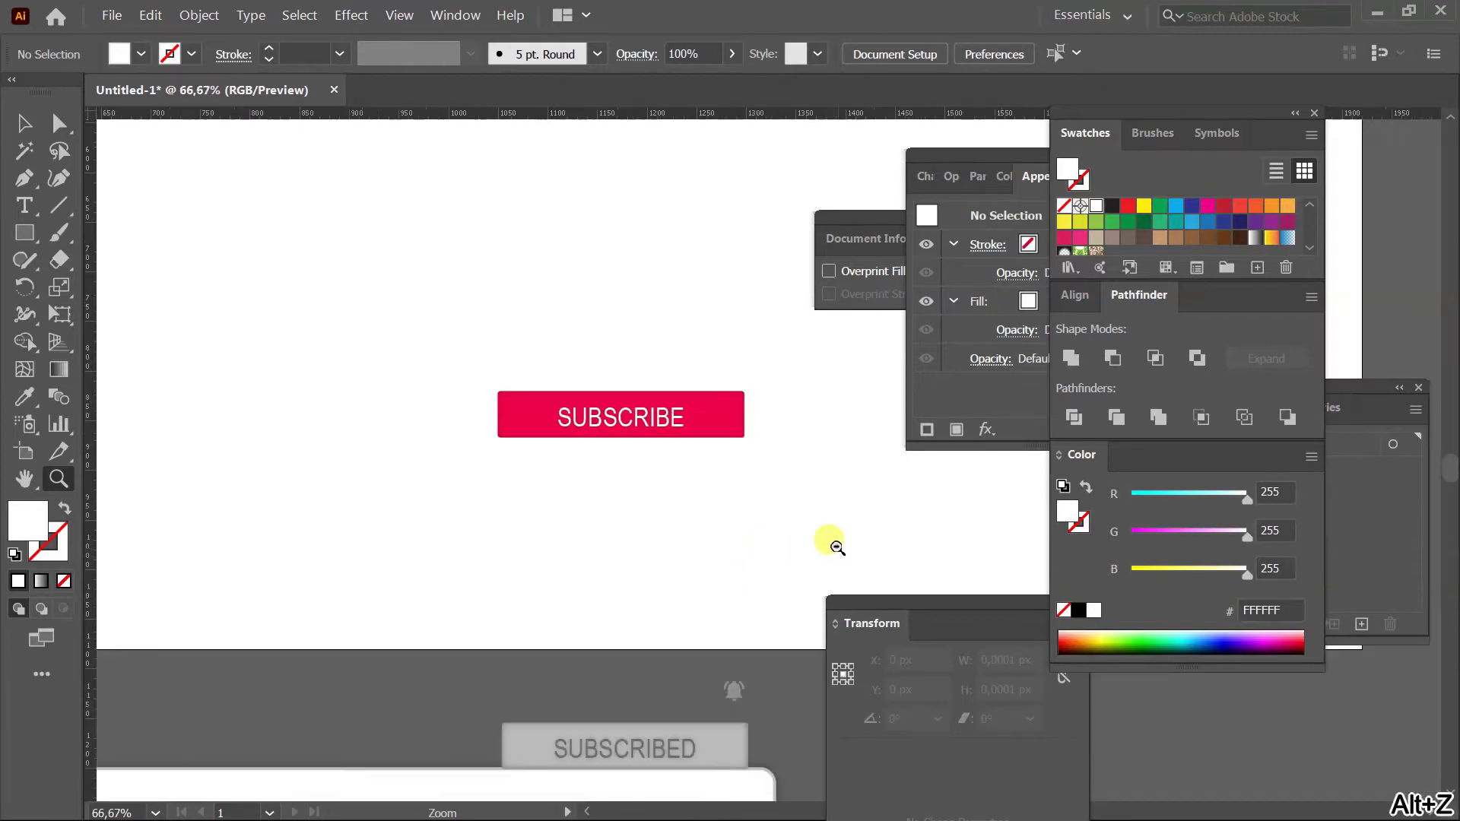
{"action": "key", "text": "v"}
{"action": "key", "text": "ctrl+alt+shift+s"}
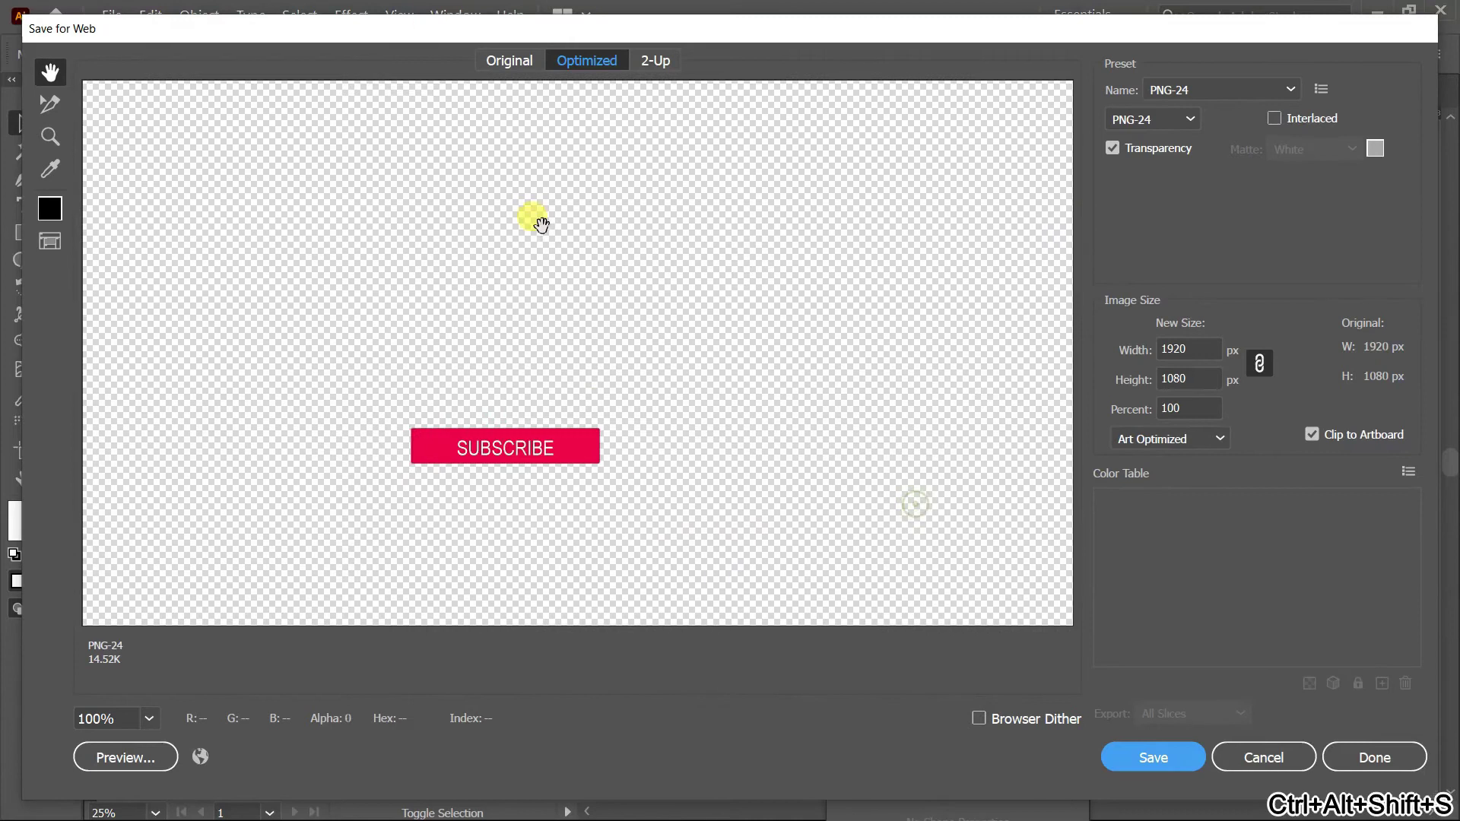
{"action": "left_click_drag", "start_coordinate": [532, 219], "coordinate": [918, 277]}
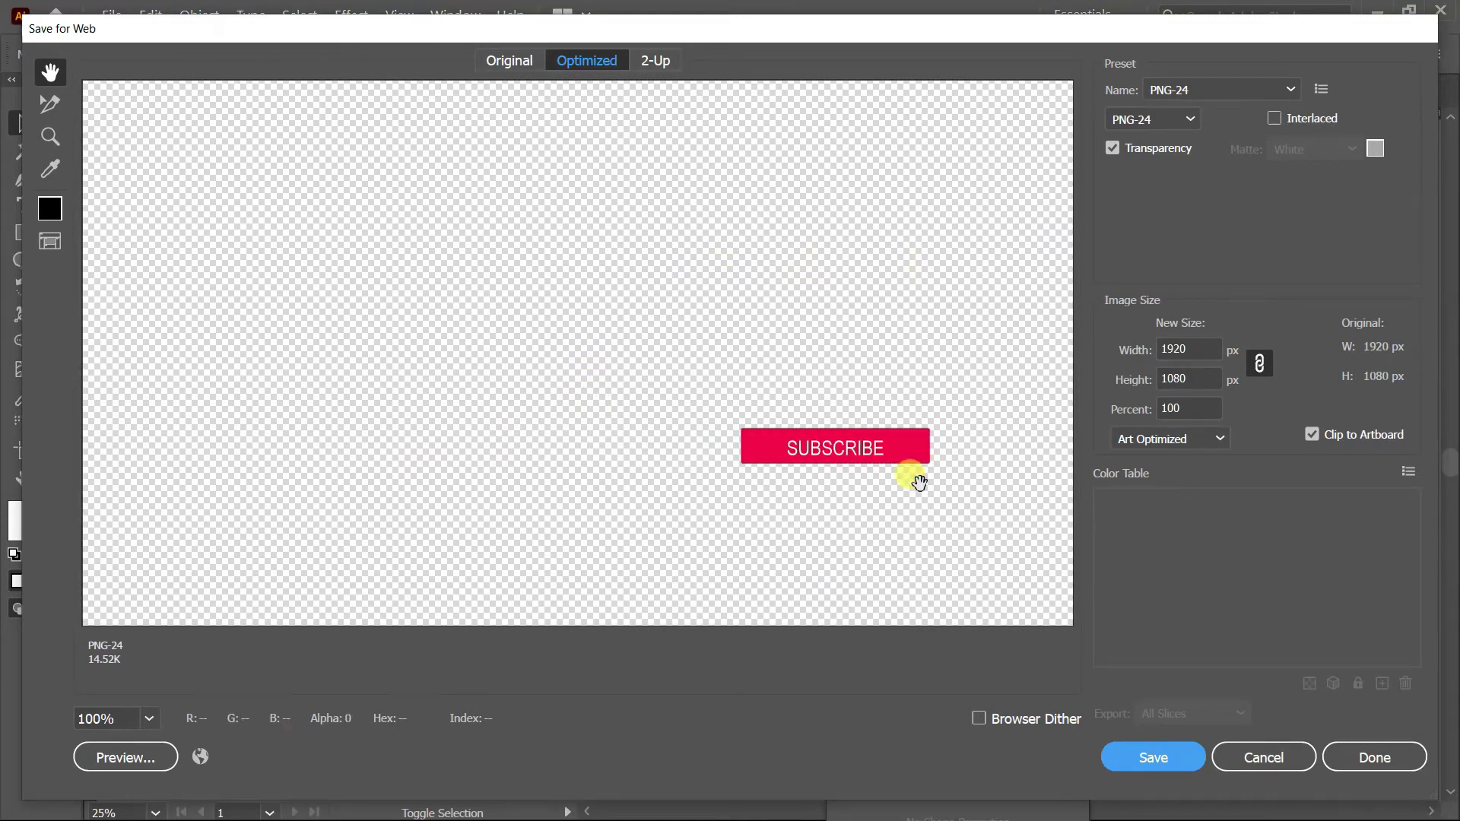
{"action": "left_click", "coordinate": [1121, 756]}
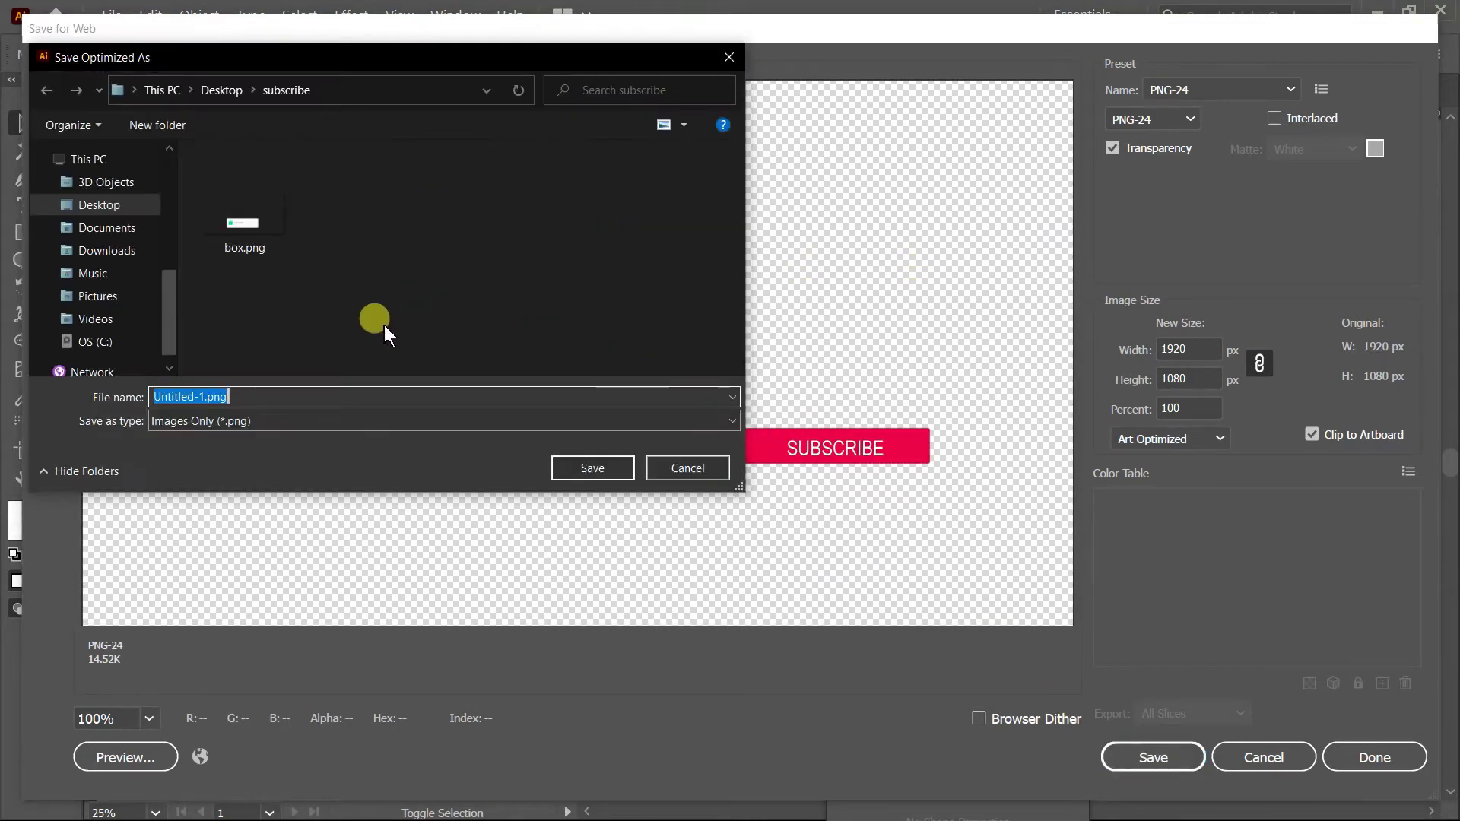
{"action": "type", "text": "sub"}
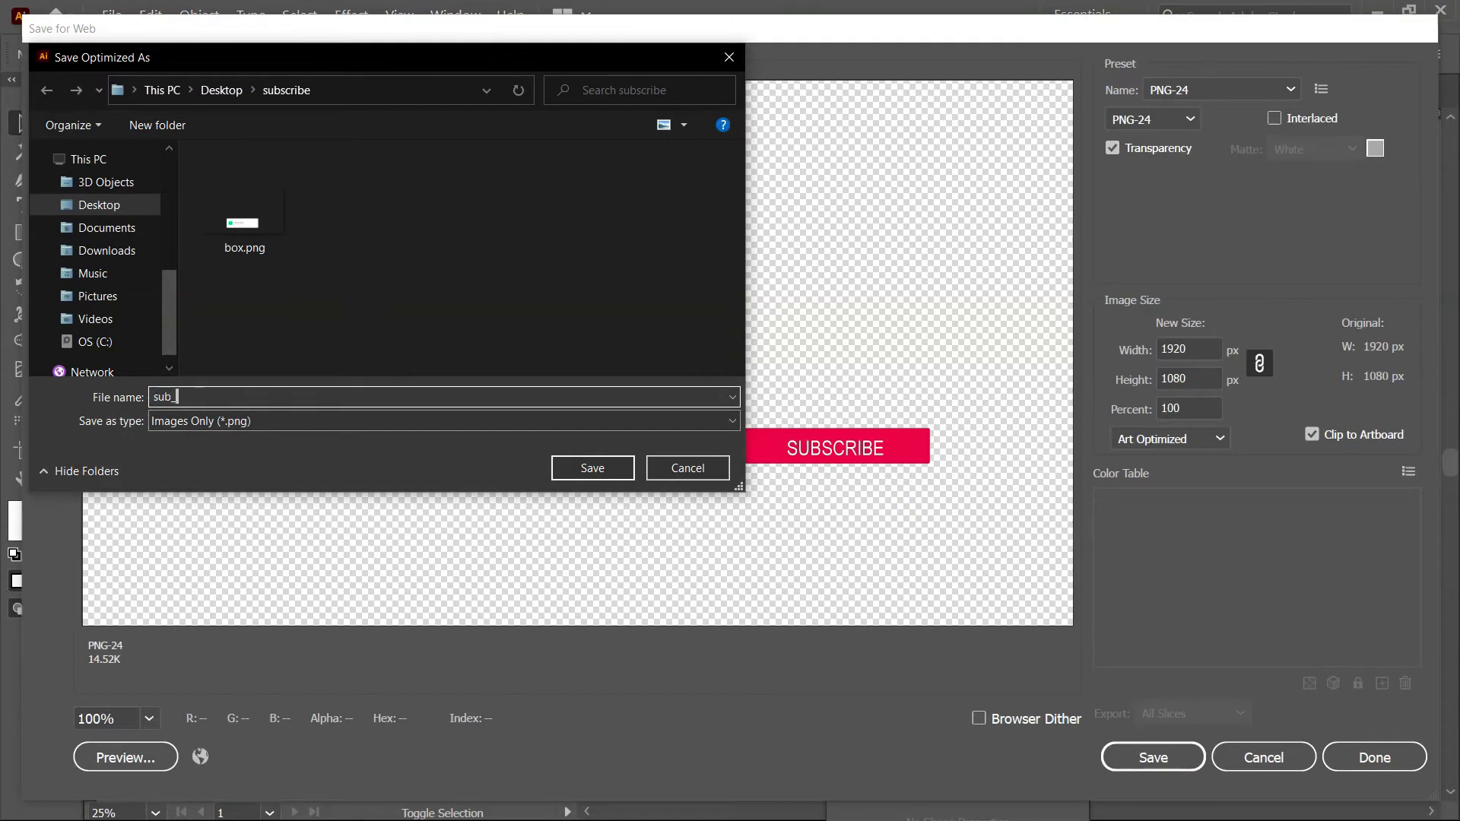
{"action": "type", "text": "_mera"}
{"action": "key", "text": "Return"}
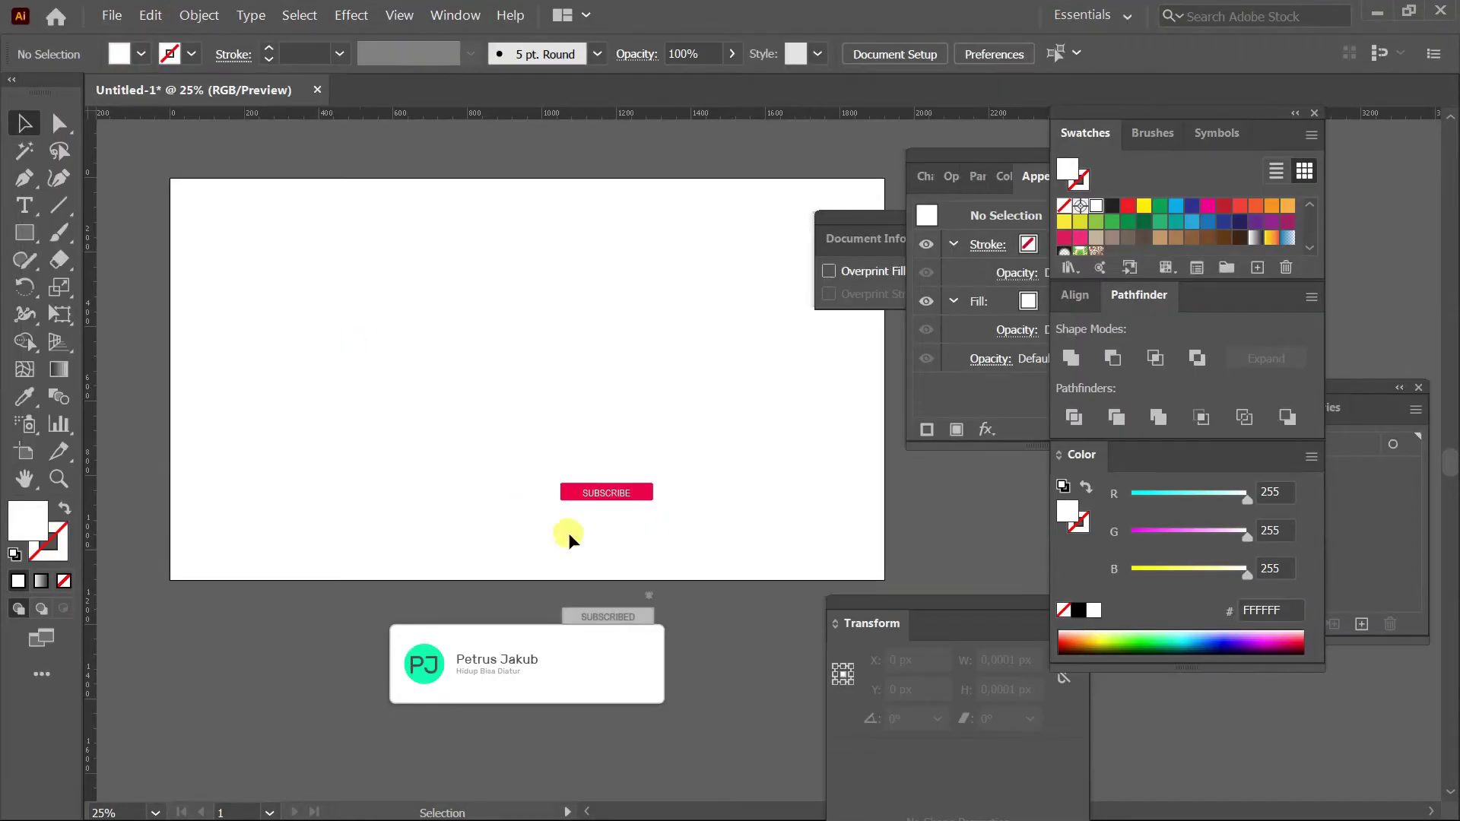
Undo the move of the card off the artboard and clear the selection.
{"action": "key", "text": "ctrl+z"}
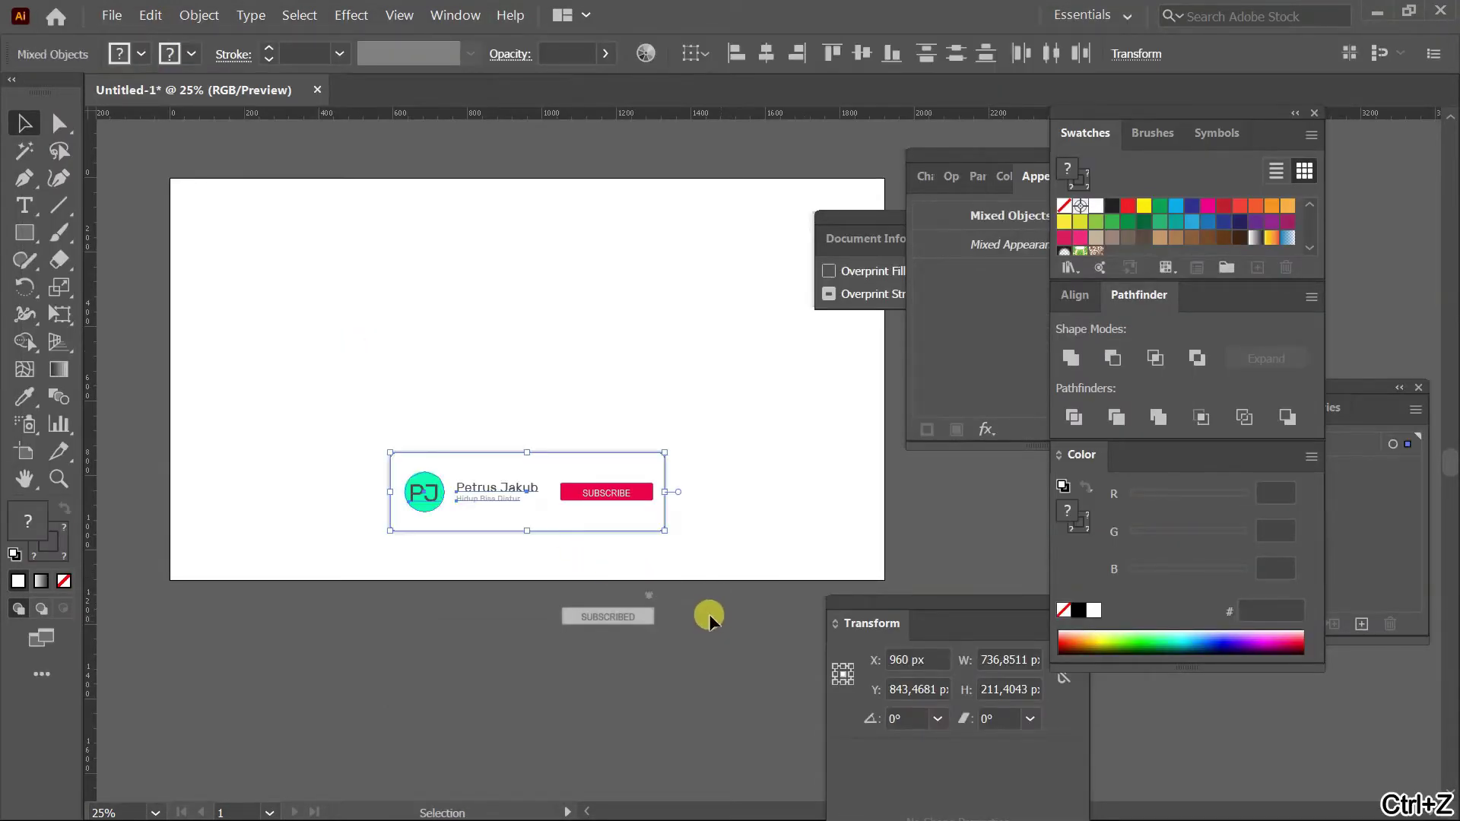
{"action": "left_click", "coordinate": [709, 620]}
Group the grey SUBSCRIBED rectangle with its text and move it up onto the card, over most of the red button.
{"action": "scroll", "coordinate": [684, 586], "scroll_direction": "up", "scroll_amount": 2}
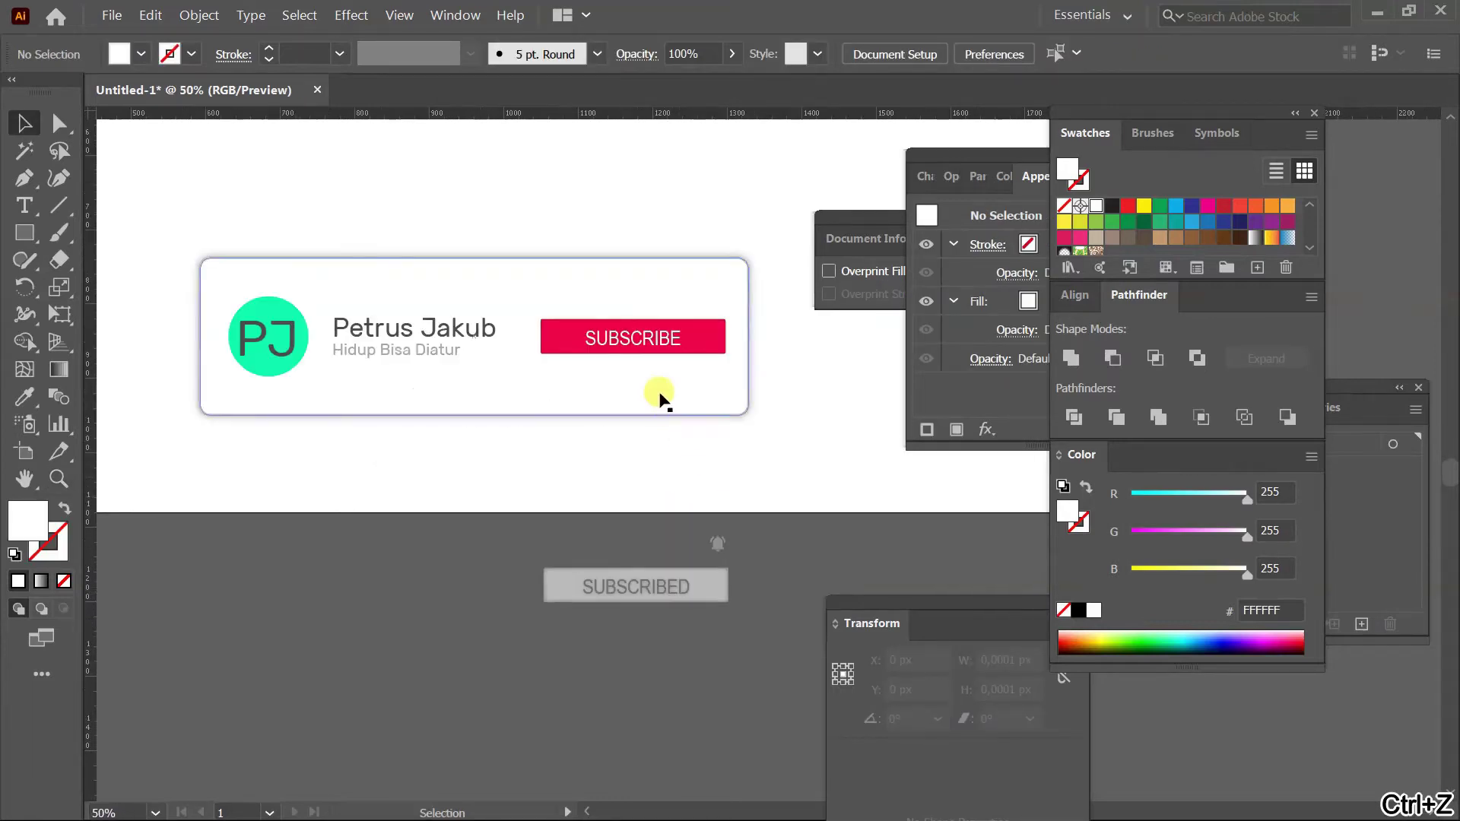
{"action": "left_click_drag", "start_coordinate": [626, 594], "coordinate": [623, 366]}
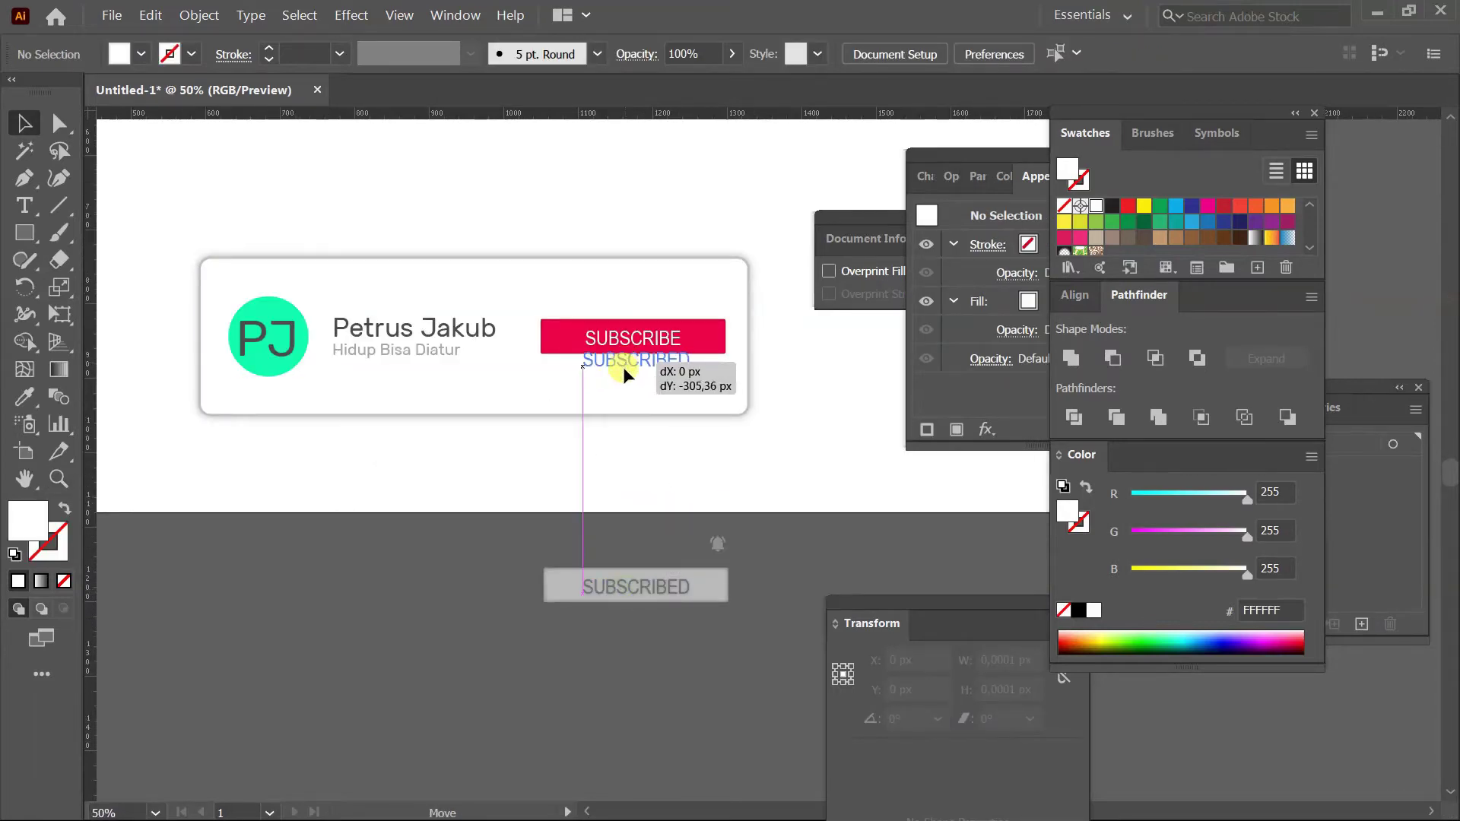
{"action": "key", "text": "ctrl+z"}
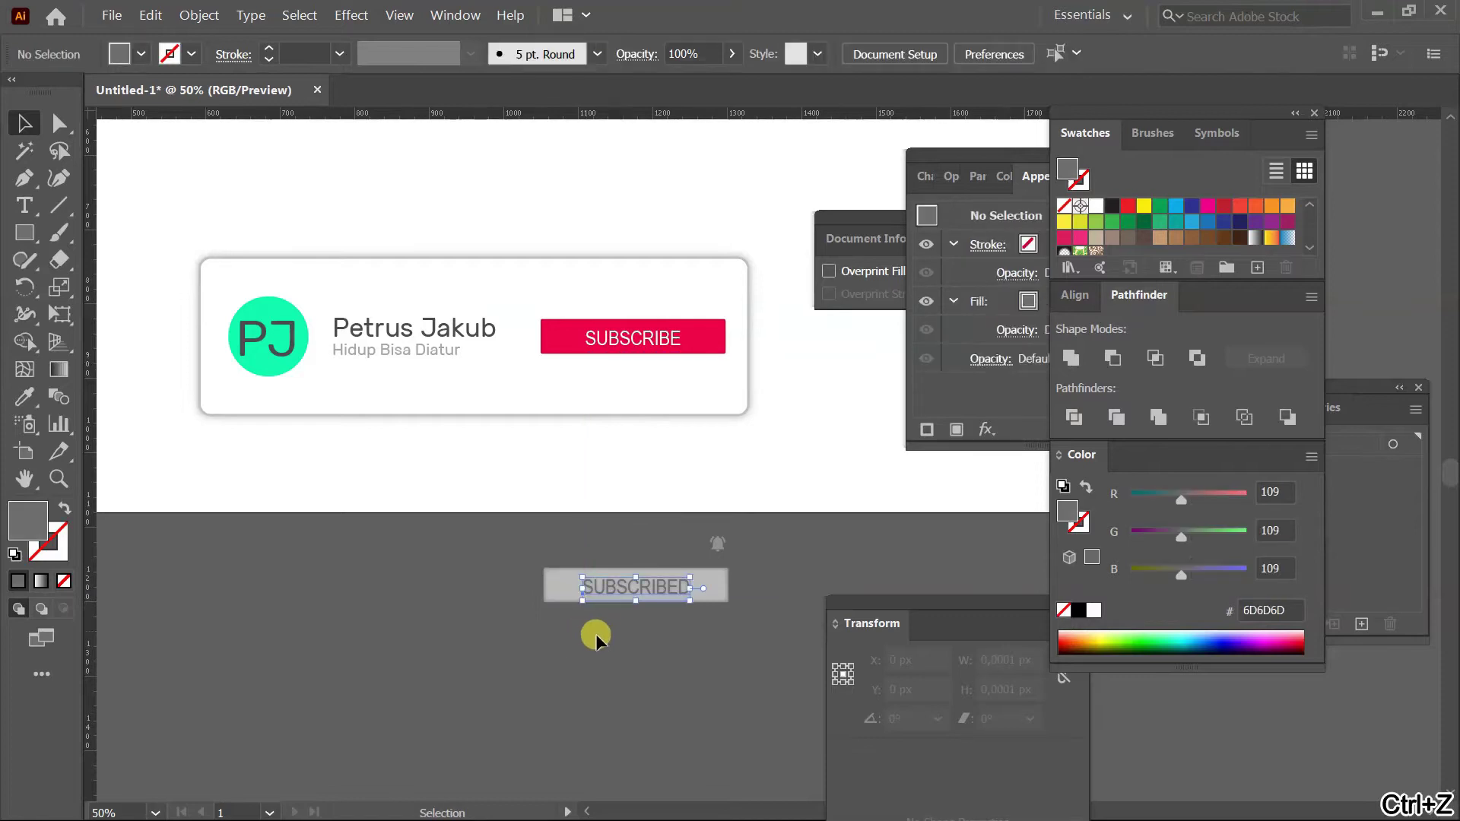
{"action": "left_click_drag", "start_coordinate": [605, 601], "coordinate": [593, 338]}
{"action": "key", "text": "ctrl+g"}
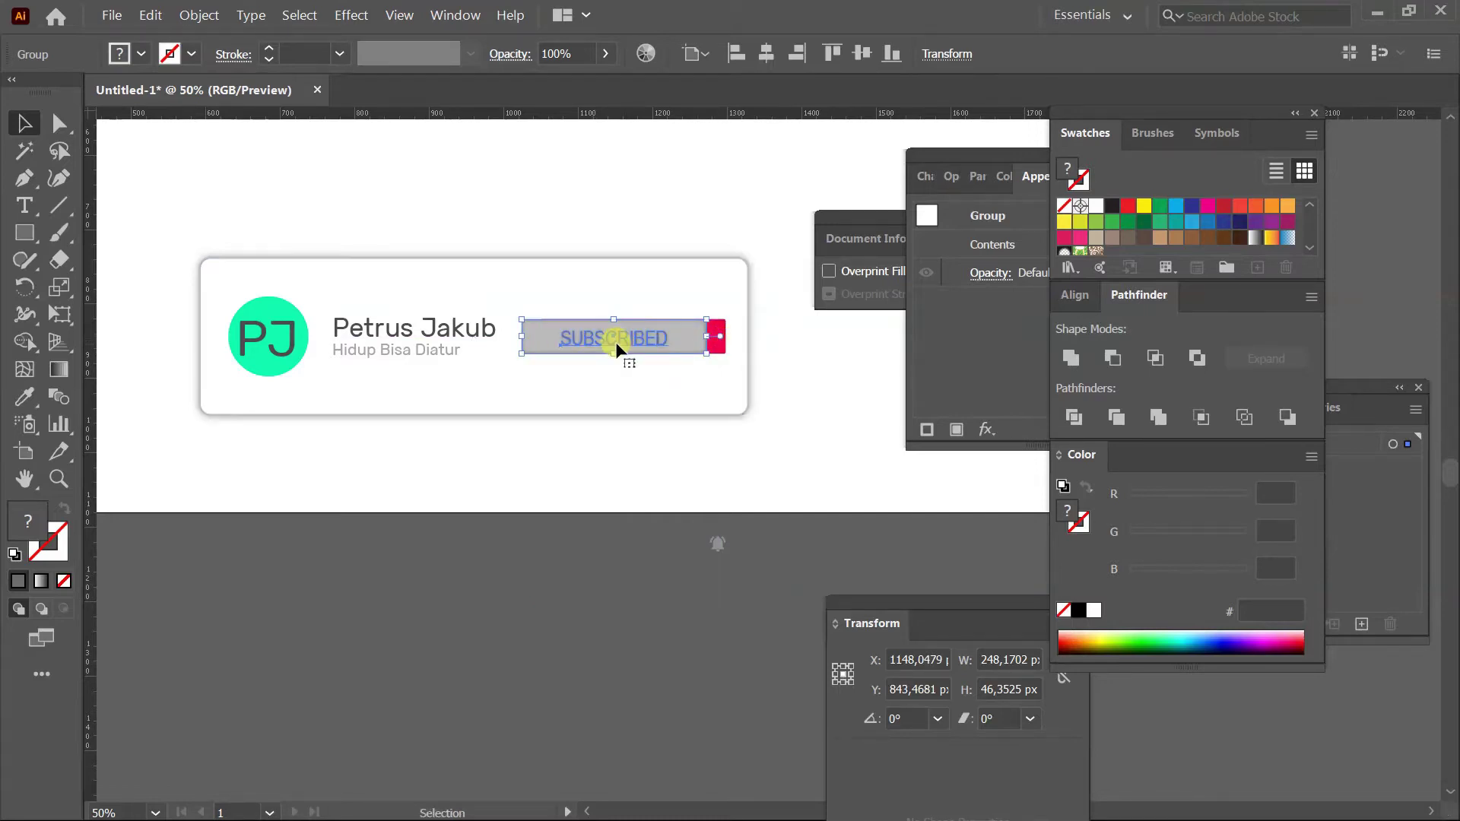
Move the card, initials, name, tagline and red SUBSCRIBE button together straight down off the artboard, leaving only the grey button.
{"action": "left_click", "coordinate": [719, 339]}
{"action": "left_click_drag", "start_coordinate": [391, 332], "coordinate": [377, 601]}
{"action": "key", "text": "ctrl+z"}
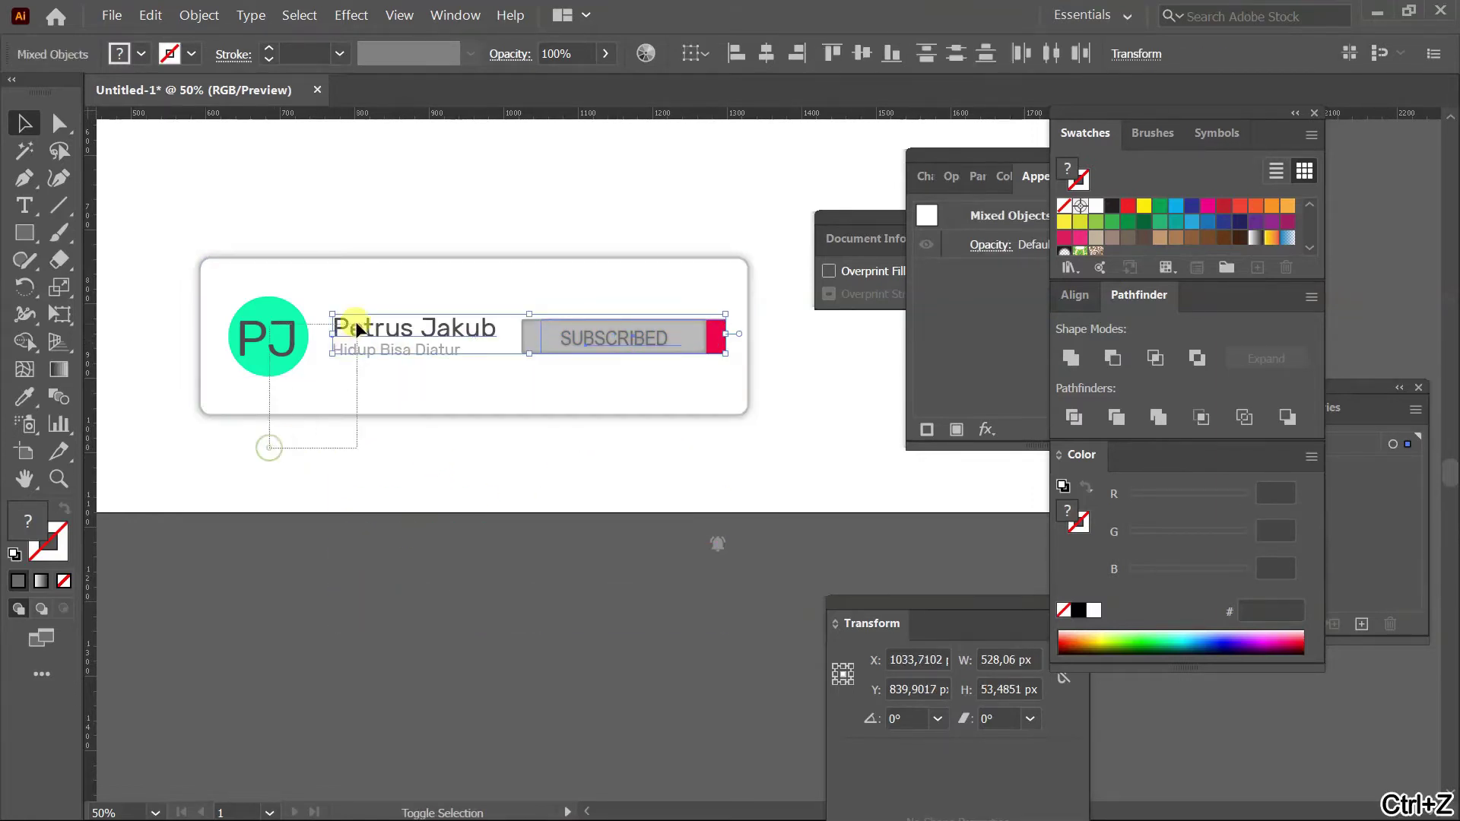
{"action": "left_click_drag", "start_coordinate": [400, 240], "coordinate": [401, 242]}
{"action": "left_click_drag", "start_coordinate": [384, 332], "coordinate": [370, 669]}
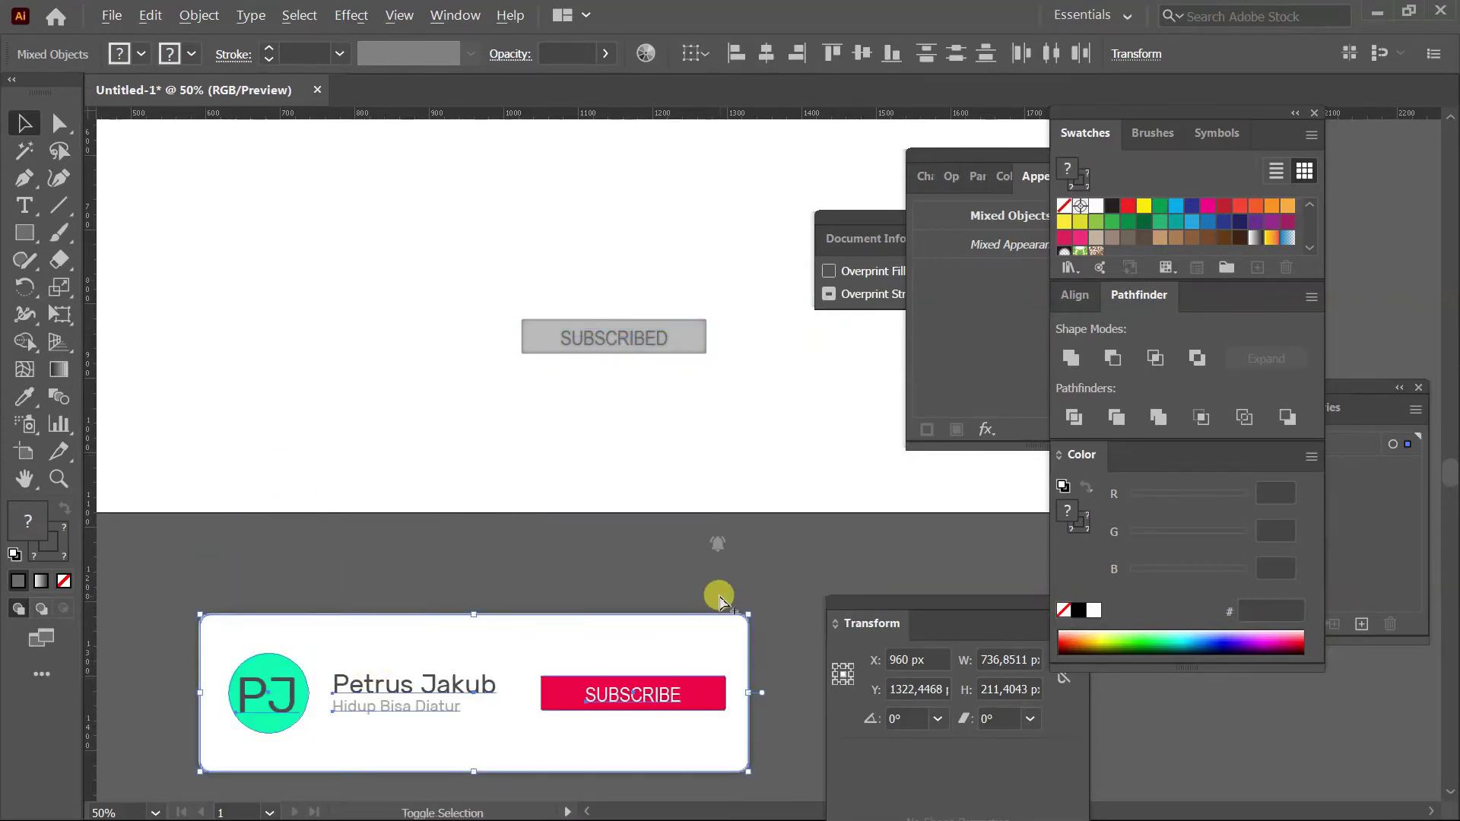
Export the artboard with only the grey SUBSCRIBED button for web as PNG-24, named sub_abu, in the subscribe folder.
{"action": "key", "text": "ctrl+alt+shift+s"}
{"action": "key", "text": "Return"}
{"action": "type", "text": "sub_"}
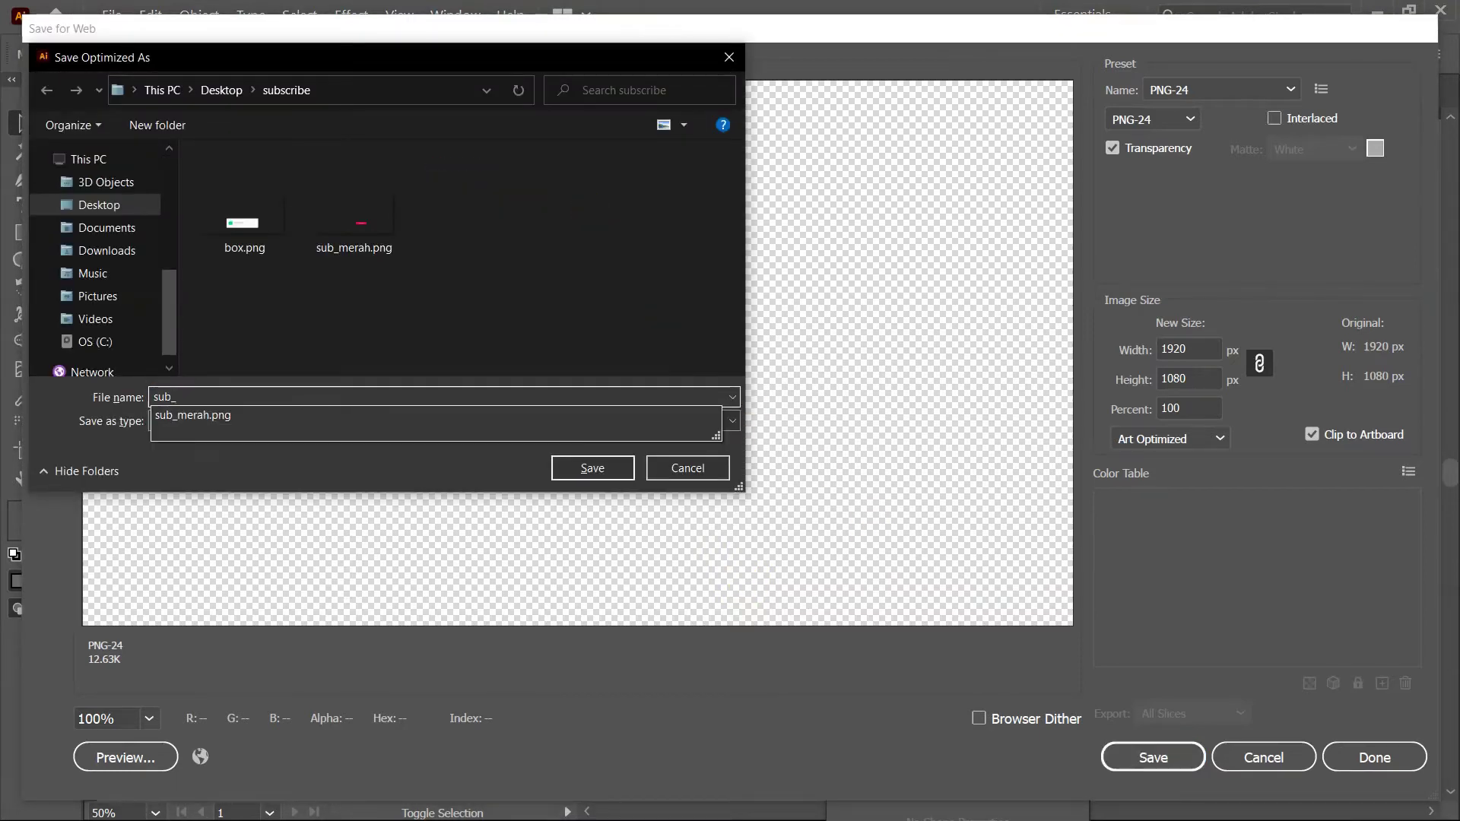
{"action": "type", "text": "abu"}
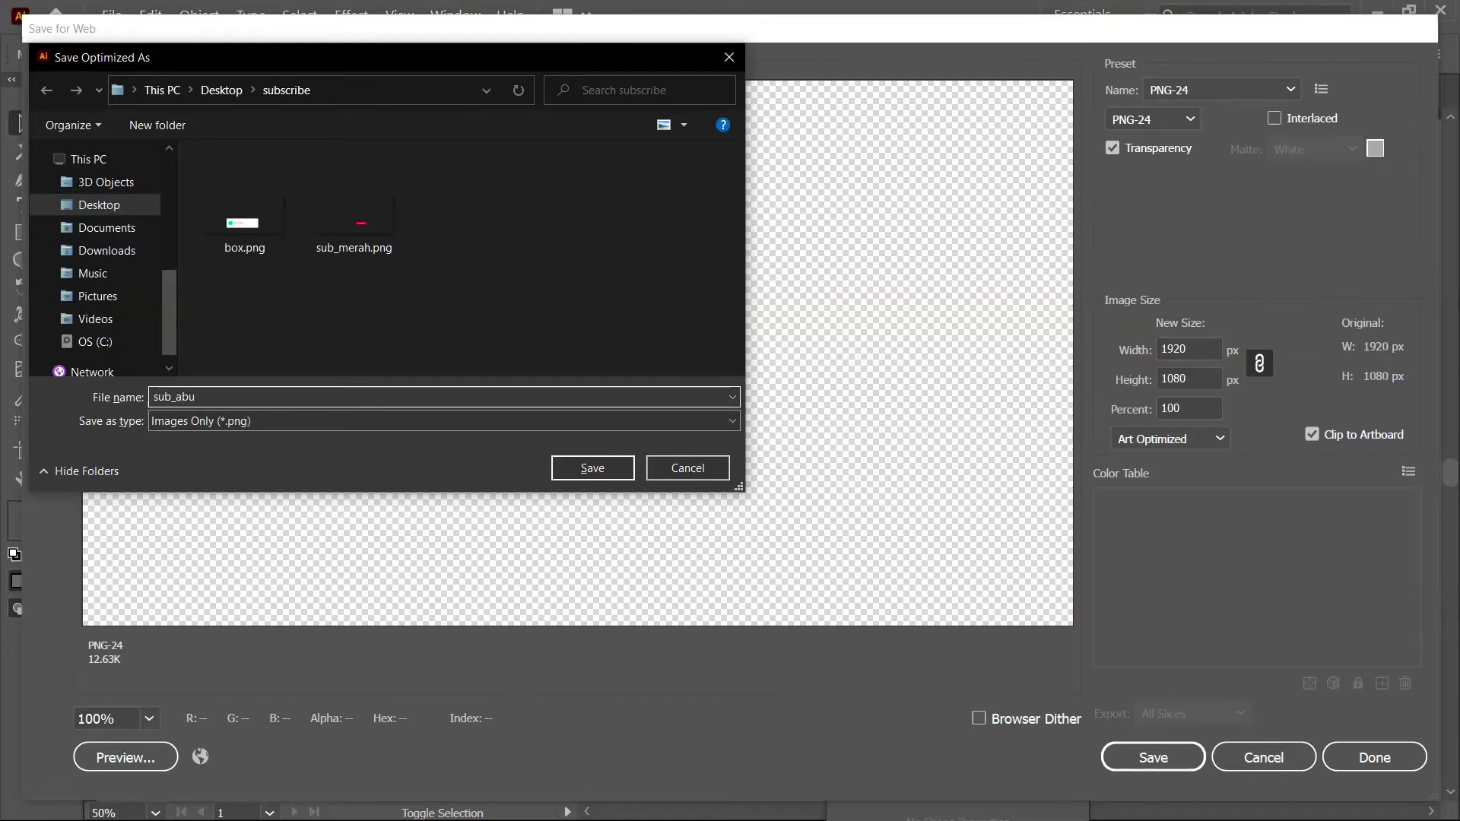
{"action": "key", "text": "Return"}
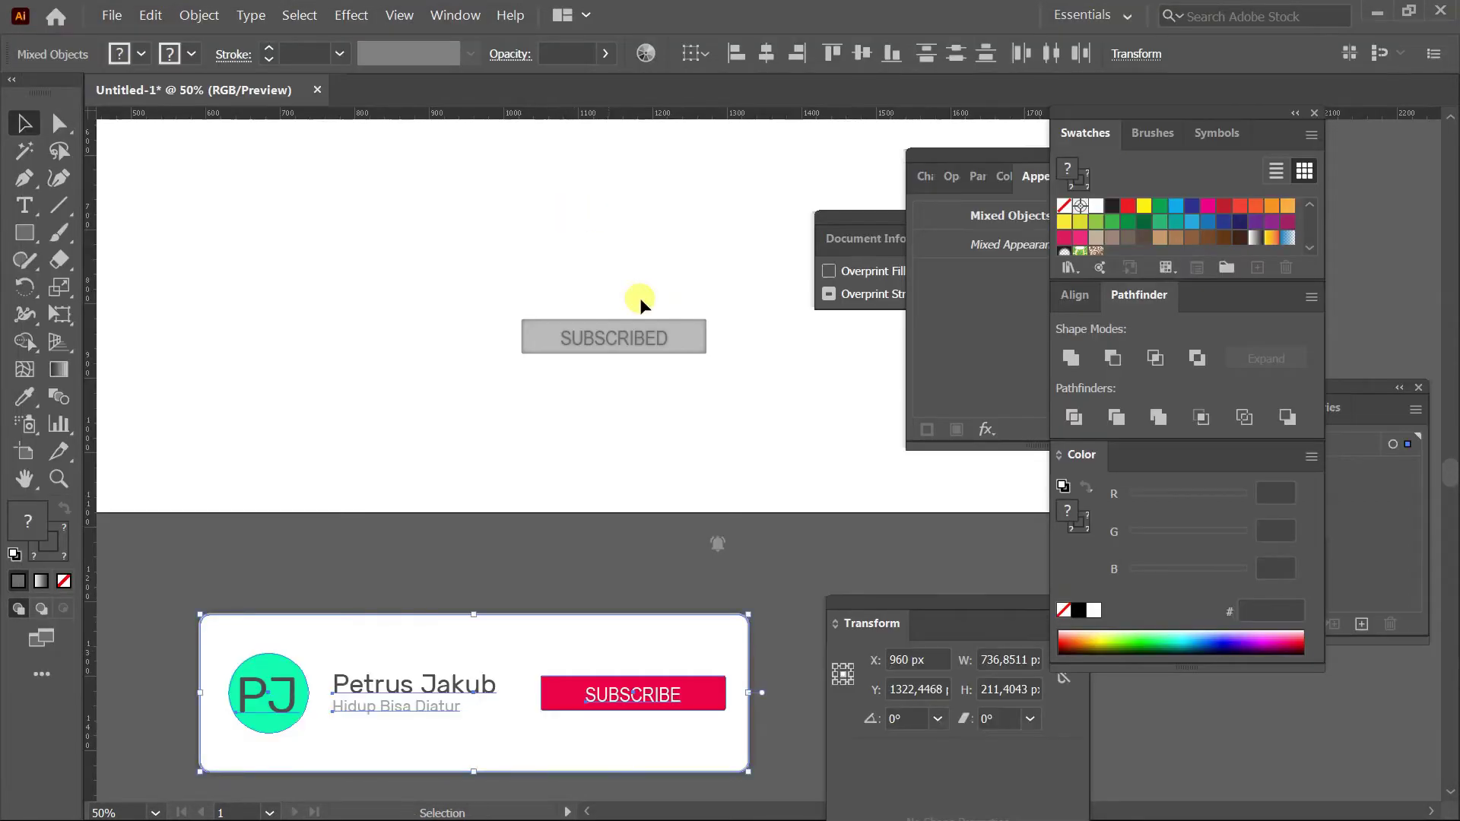
Undo the move of the card and red button off the artboard.
{"action": "key", "text": "ctrl+z"}
{"action": "key", "text": "ctrl+z"}
{"action": "key", "text": "ctrl+z"}
{"action": "key", "text": "ctrl+z"}
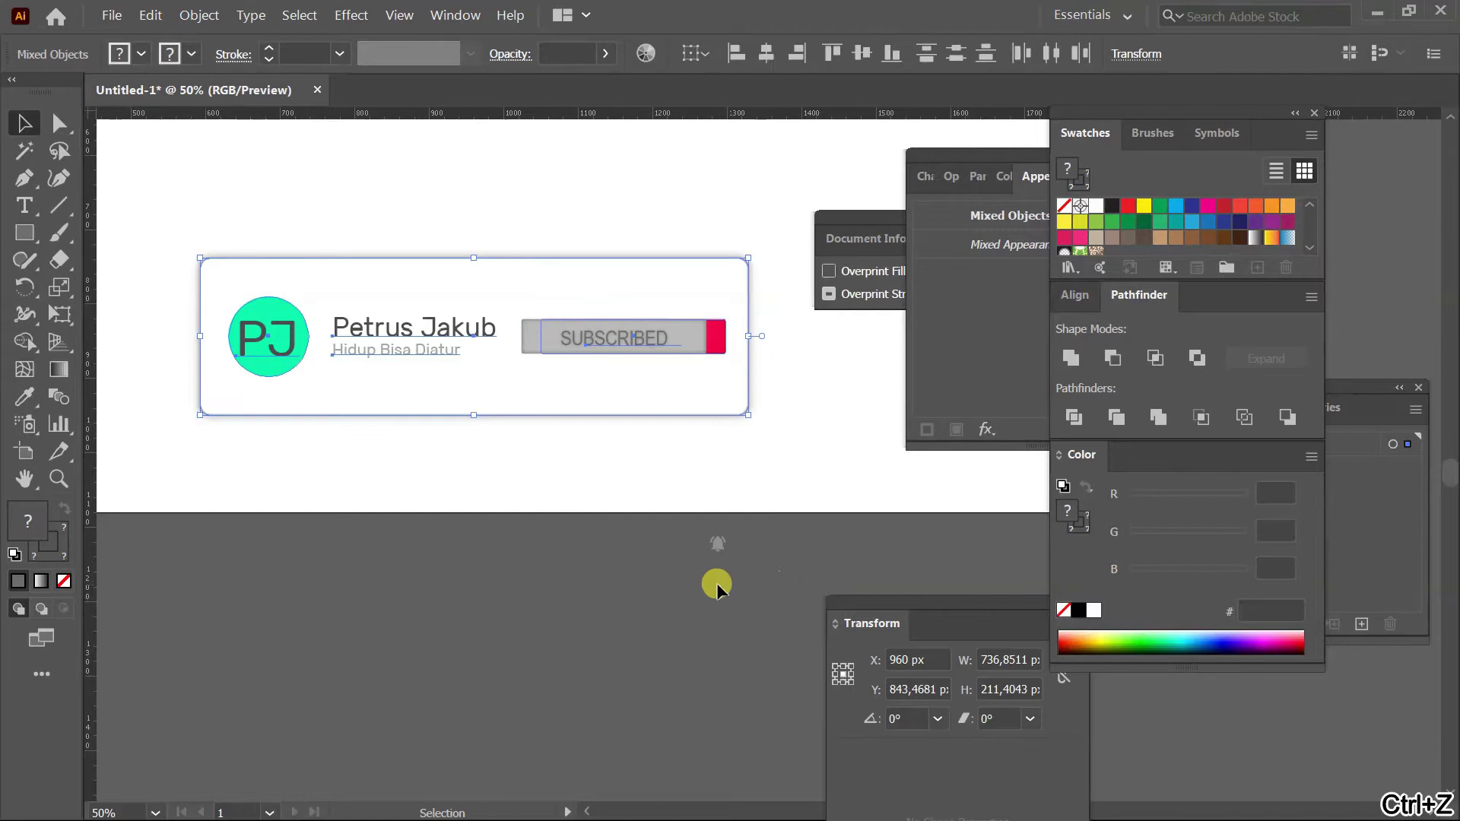
Move the red SUBSCRIBE button straight down off the artboard and place the grey bell beside the SUBSCRIBED button on the card.
{"action": "left_click_drag", "start_coordinate": [719, 344], "coordinate": [719, 615]}
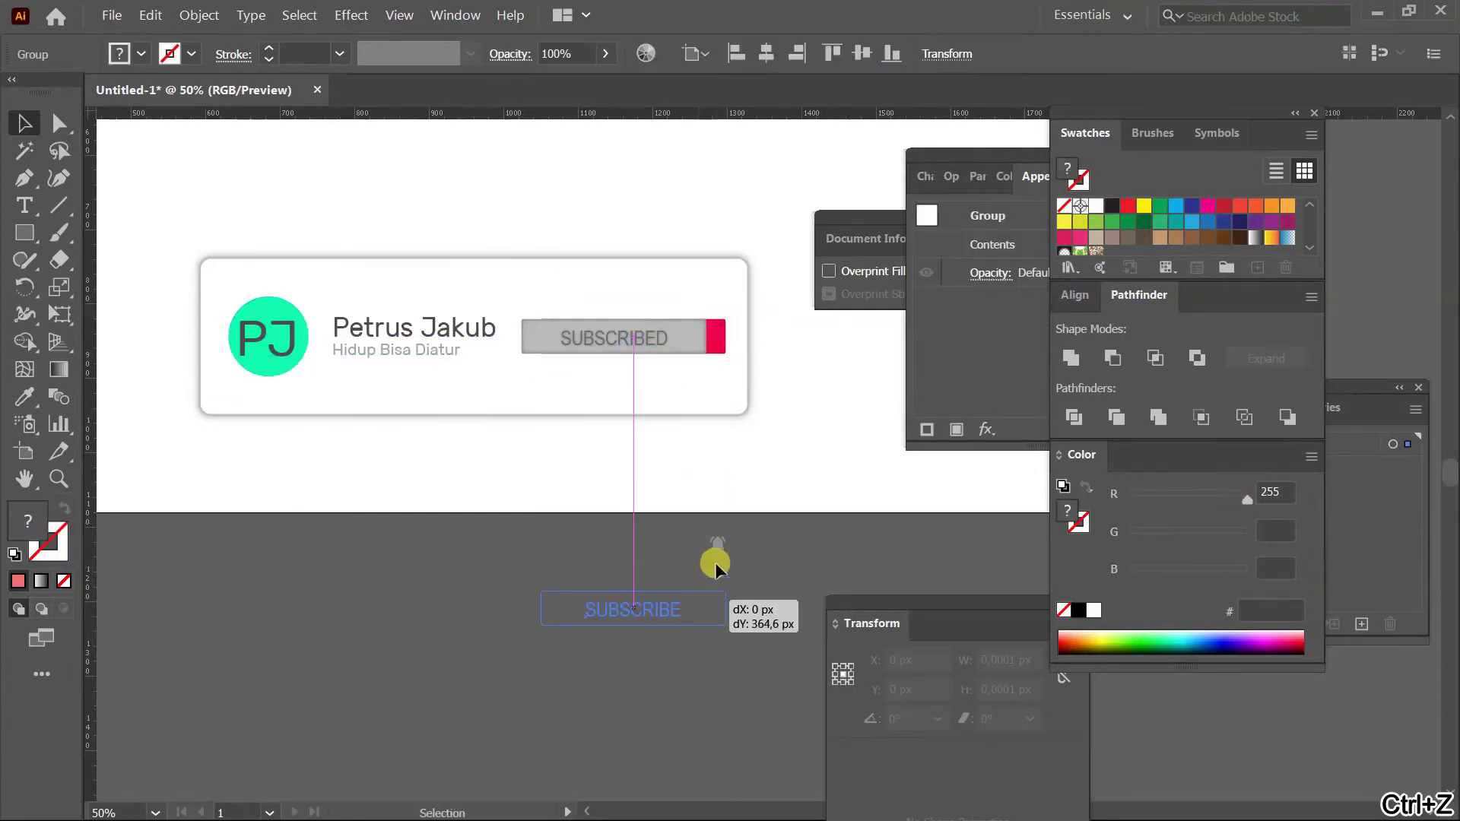
{"action": "left_click_drag", "start_coordinate": [719, 546], "coordinate": [728, 336]}
{"action": "left_click", "coordinate": [767, 340]}
Try to ungroup the grey bell icon on the card and select its side arc separately.
{"action": "key", "text": "z"}
{"action": "left_click_drag", "start_coordinate": [669, 295], "coordinate": [838, 415]}
{"action": "key", "text": "v"}
{"action": "left_click", "coordinate": [582, 336]}
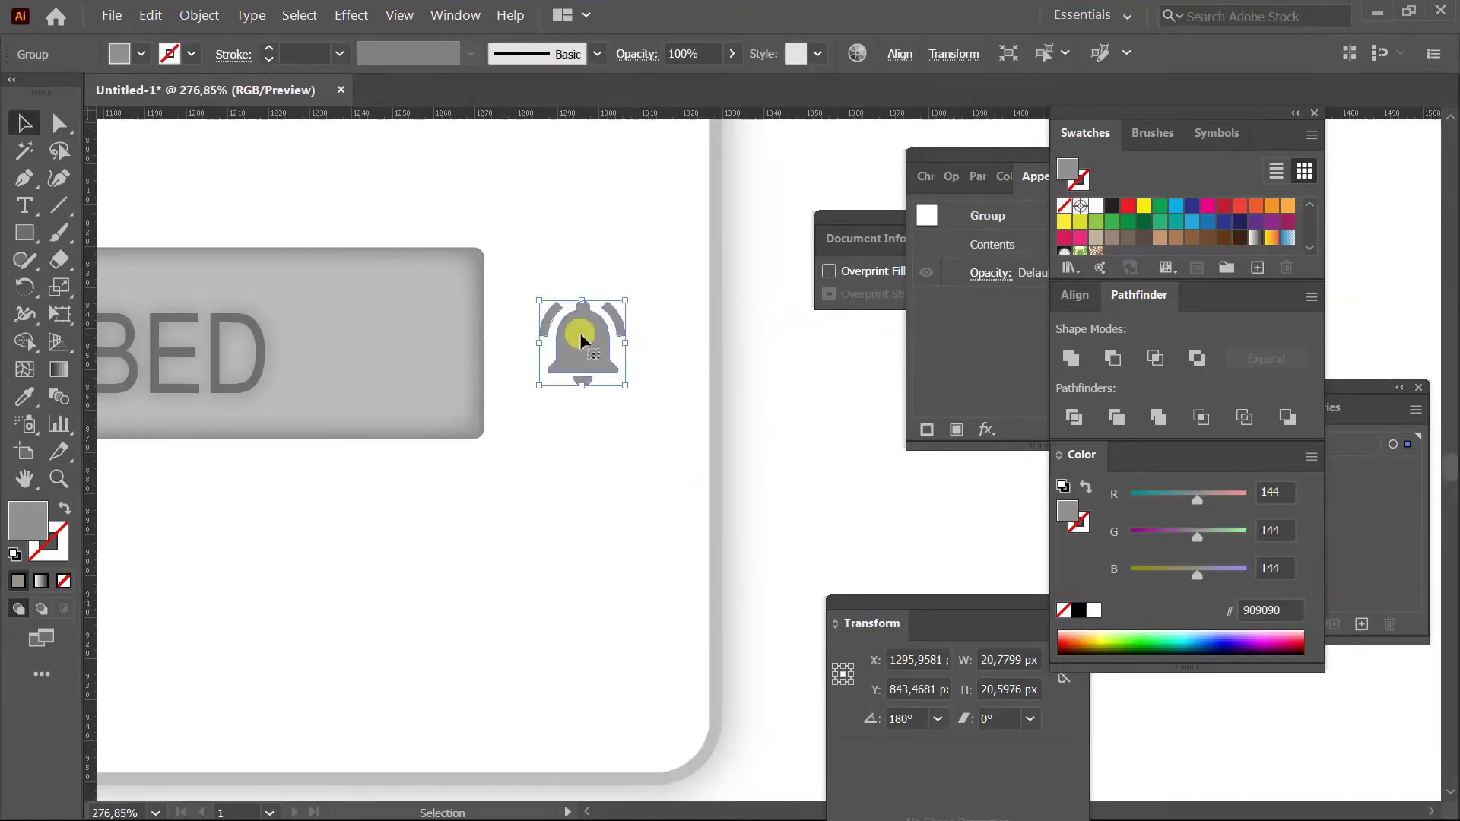
{"action": "key", "text": "ctrl+alt+shift+g"}
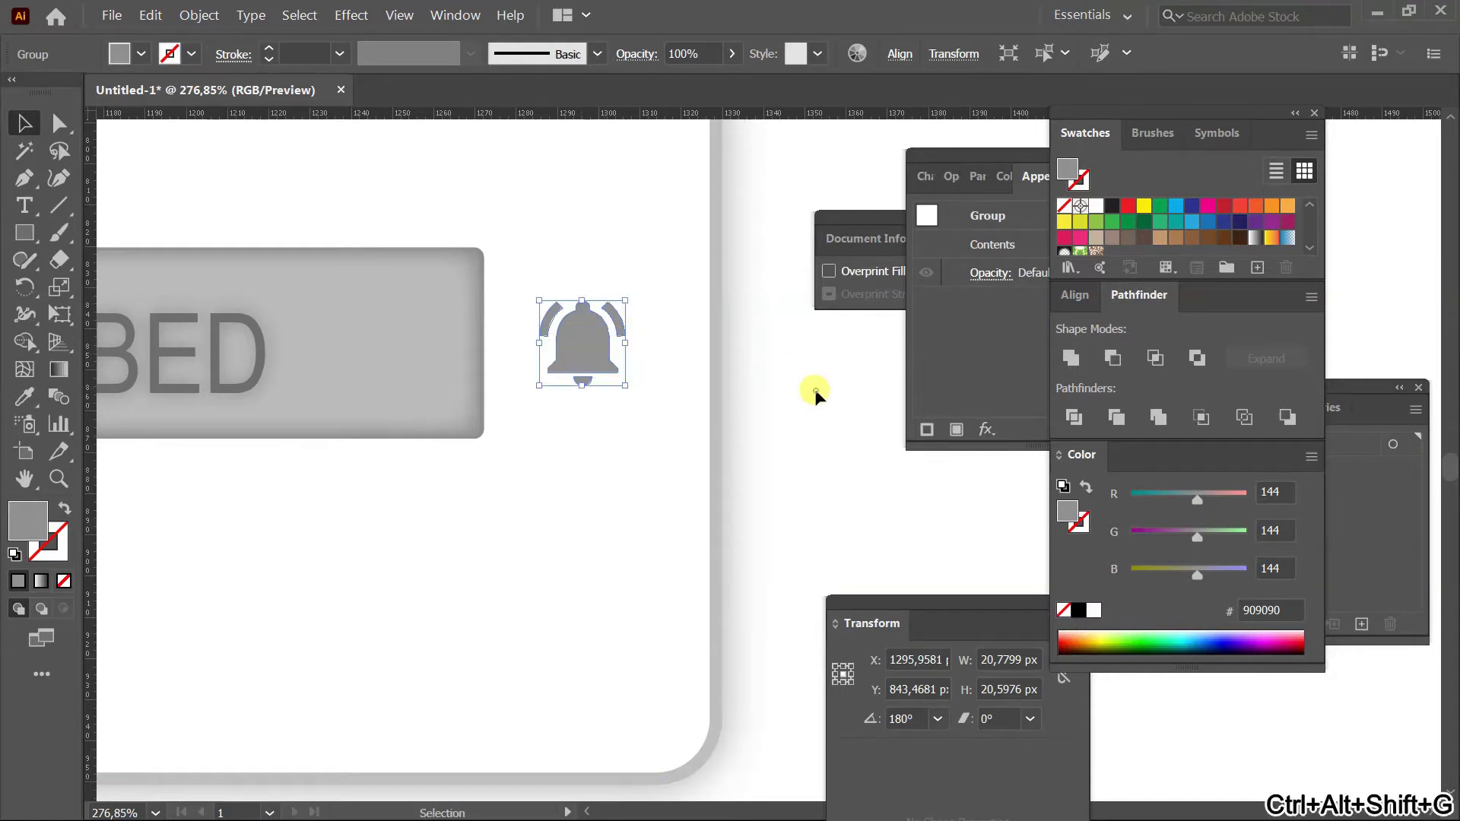
{"action": "left_click", "coordinate": [662, 334]}
{"action": "left_click", "coordinate": [612, 327]}
{"action": "key", "text": "ctrl"}
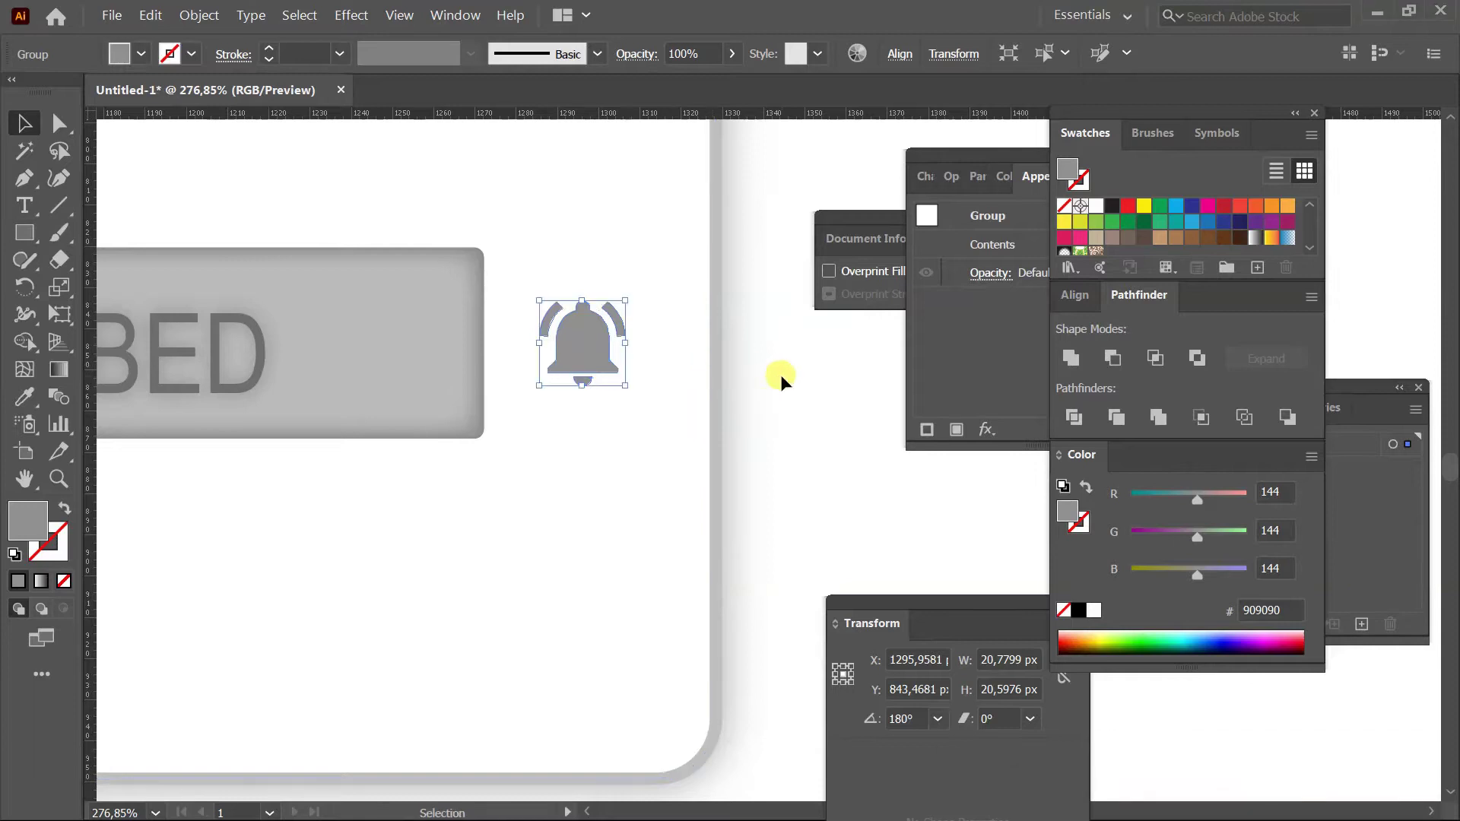
{"action": "left_click", "coordinate": [608, 319]}
{"action": "left_click", "coordinate": [605, 335]}
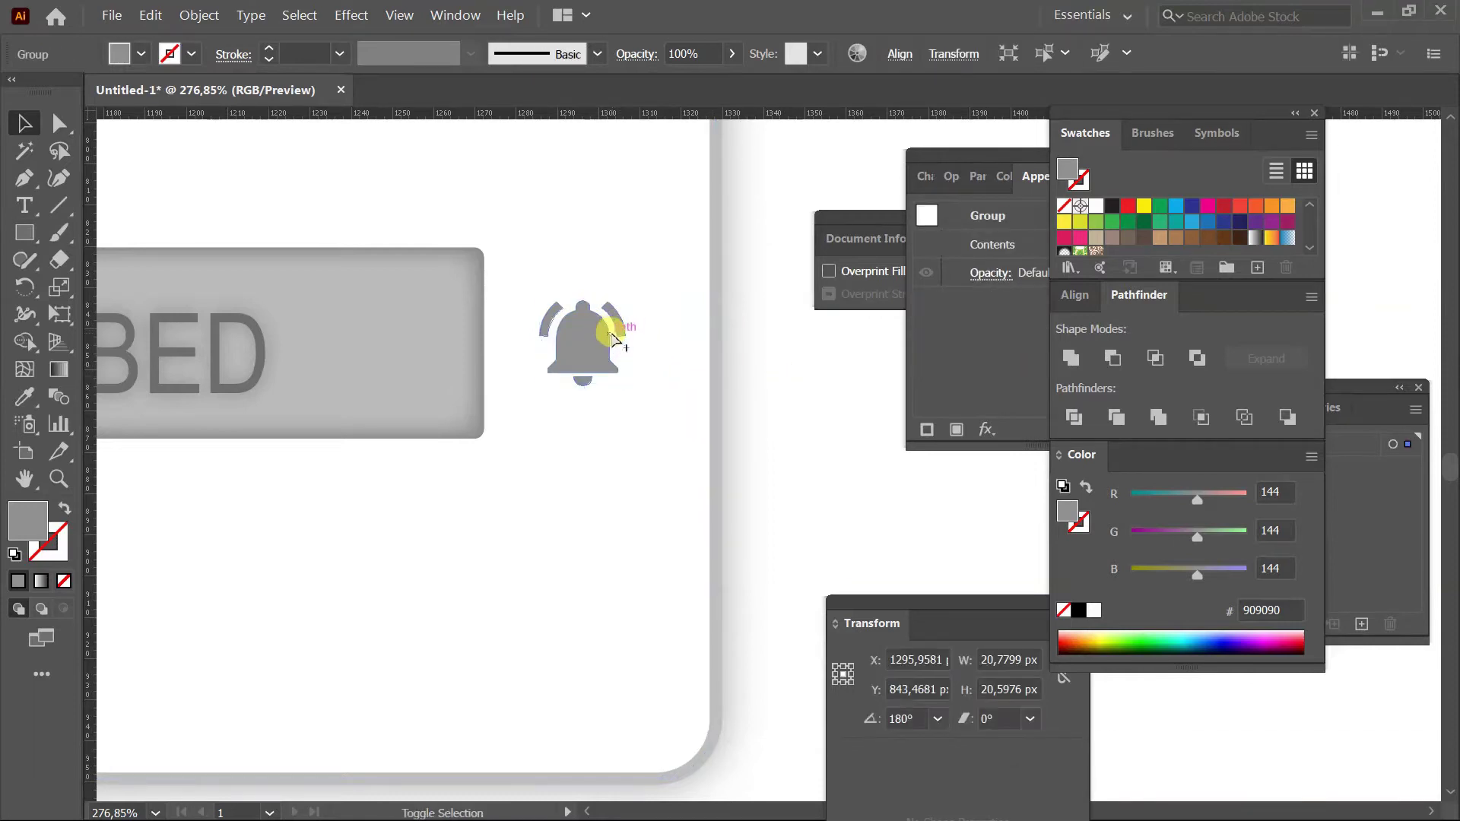
{"action": "key", "text": "ctrl+alt+shift+g"}
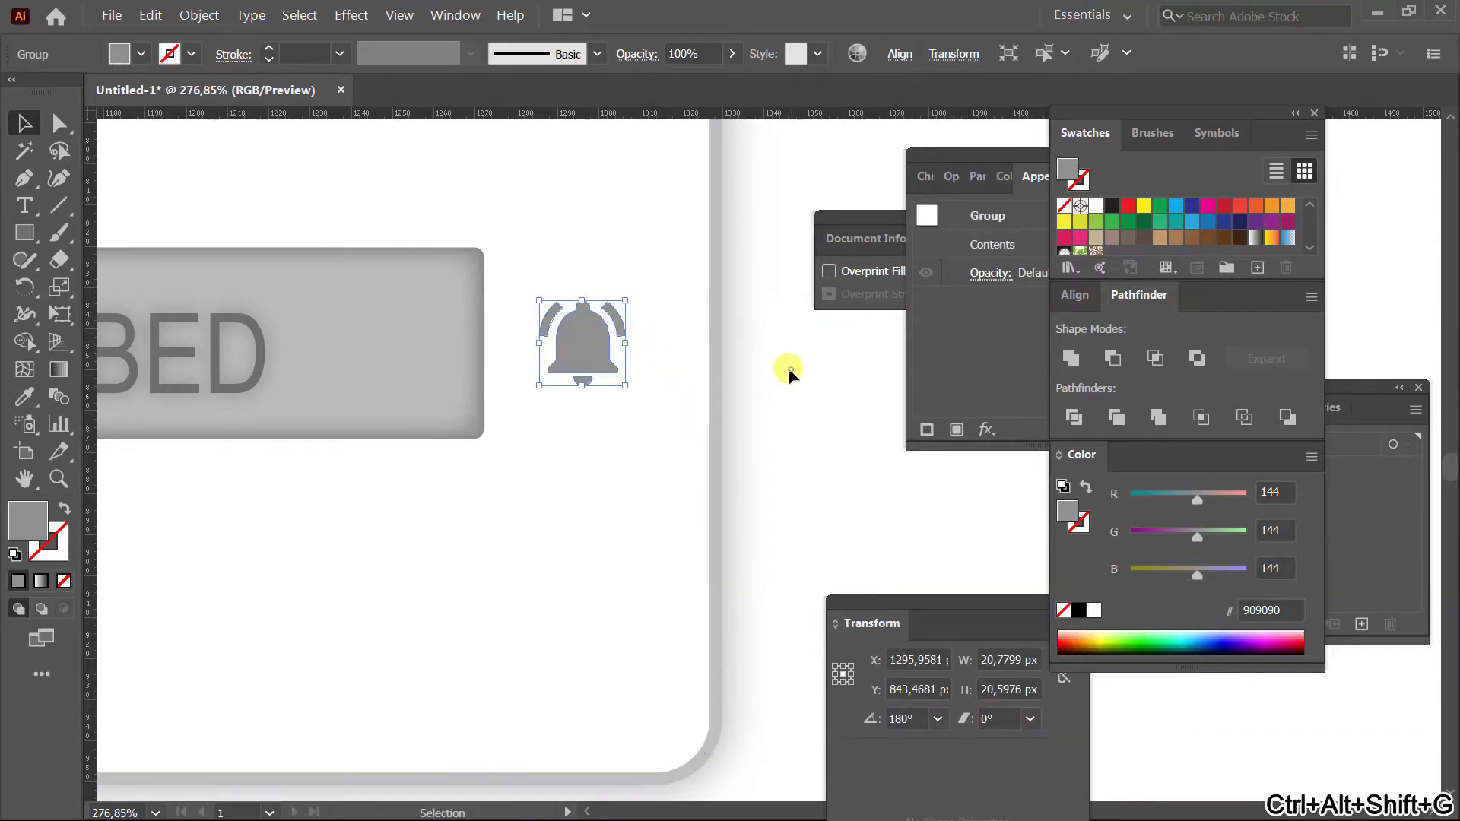
{"action": "left_click", "coordinate": [613, 317]}
{"action": "left_click", "coordinate": [613, 319]}
Ungroup the grey bell icon into its separate shapes and deselect them.
{"action": "right_click", "coordinate": [592, 343]}
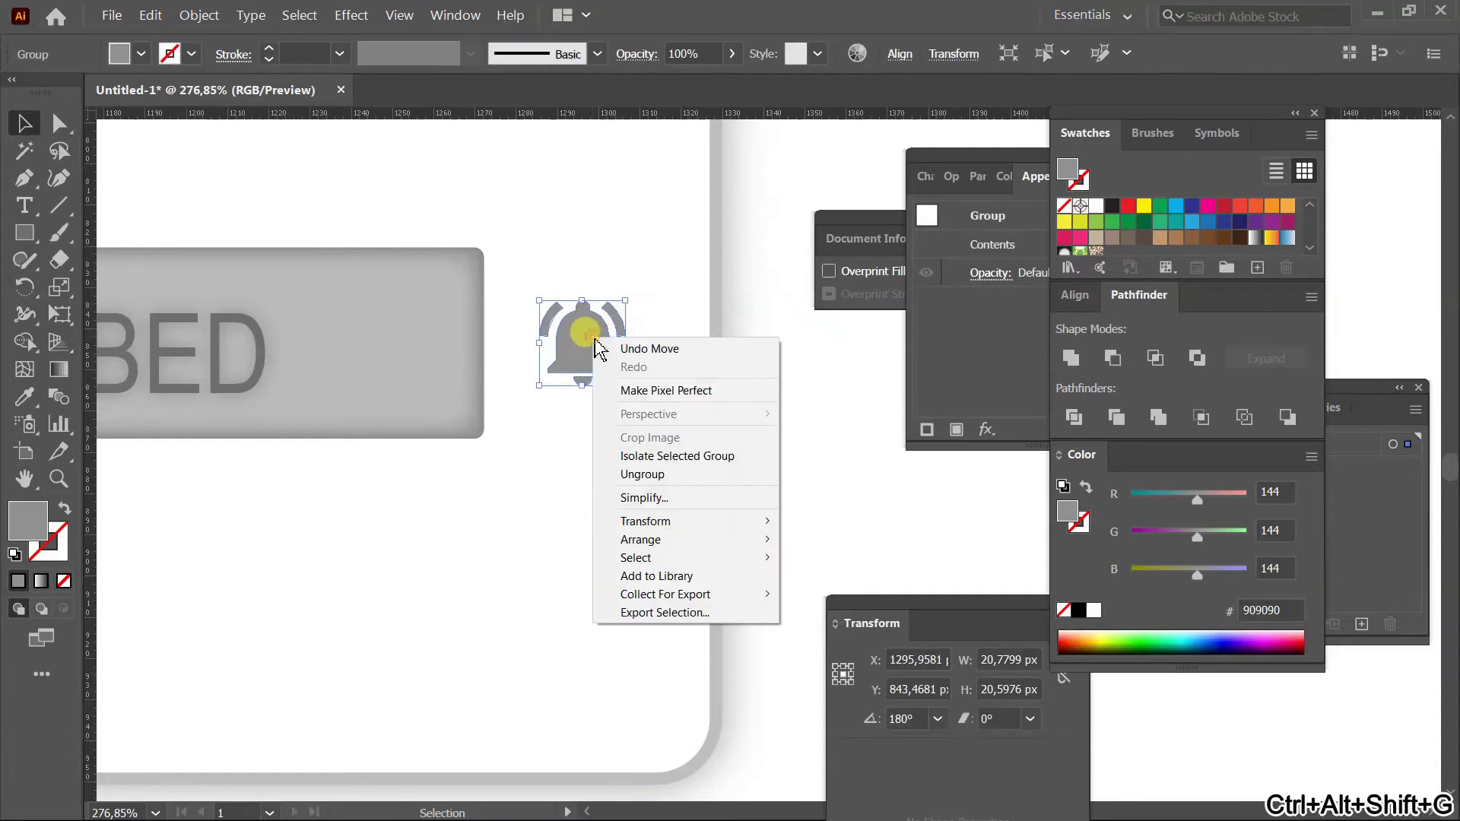
{"action": "left_click", "coordinate": [660, 474]}
{"action": "left_click", "coordinate": [802, 436]}
Group the bell's body with the small clapper below it, leaving the two side arcs out.
{"action": "left_click", "coordinate": [585, 340]}
{"action": "left_click", "coordinate": [587, 390], "text": "shift"}
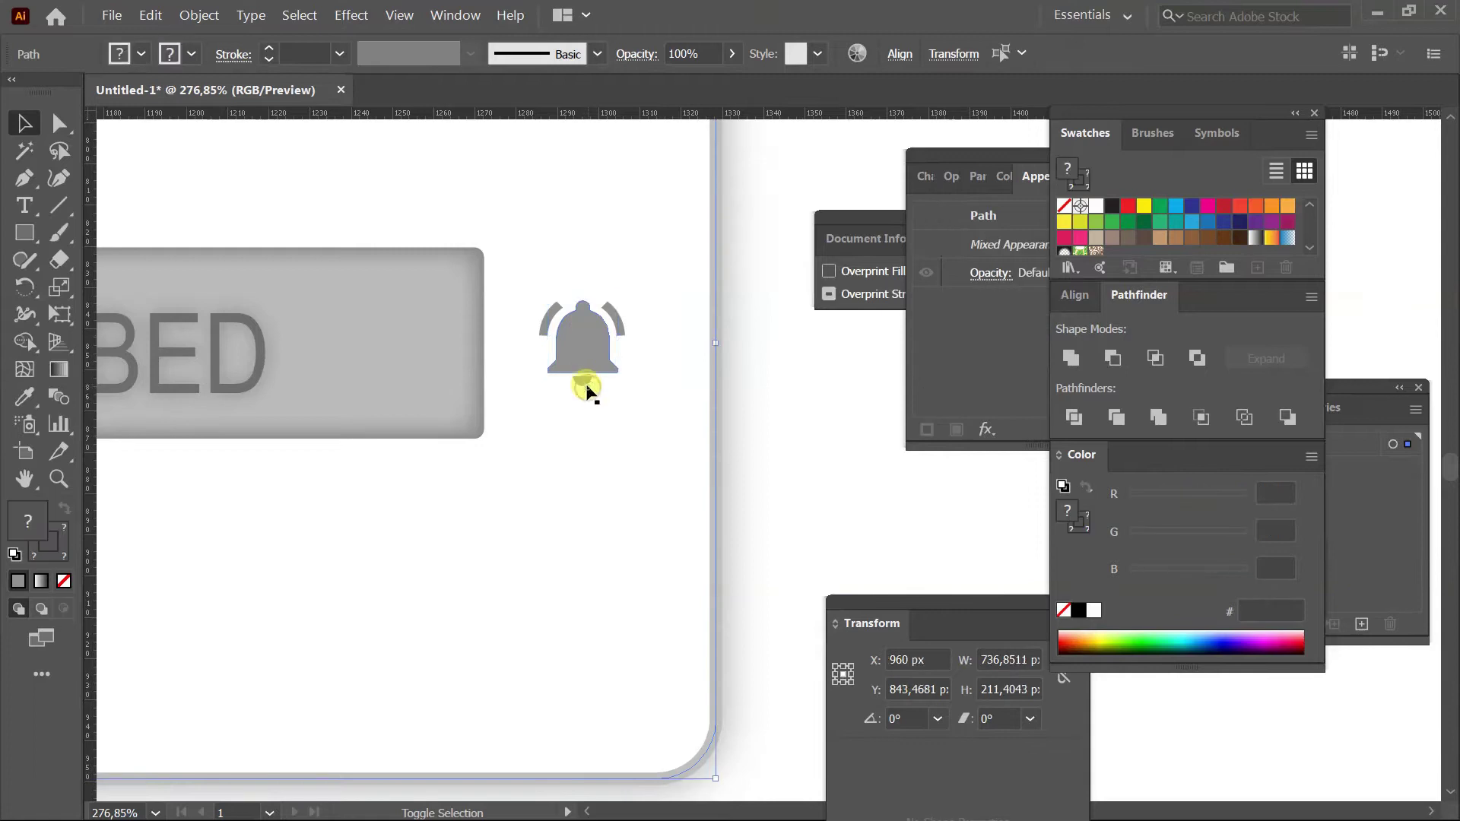
{"action": "left_click", "coordinate": [625, 440], "text": "shift"}
{"action": "key", "text": "ctrl+g"}
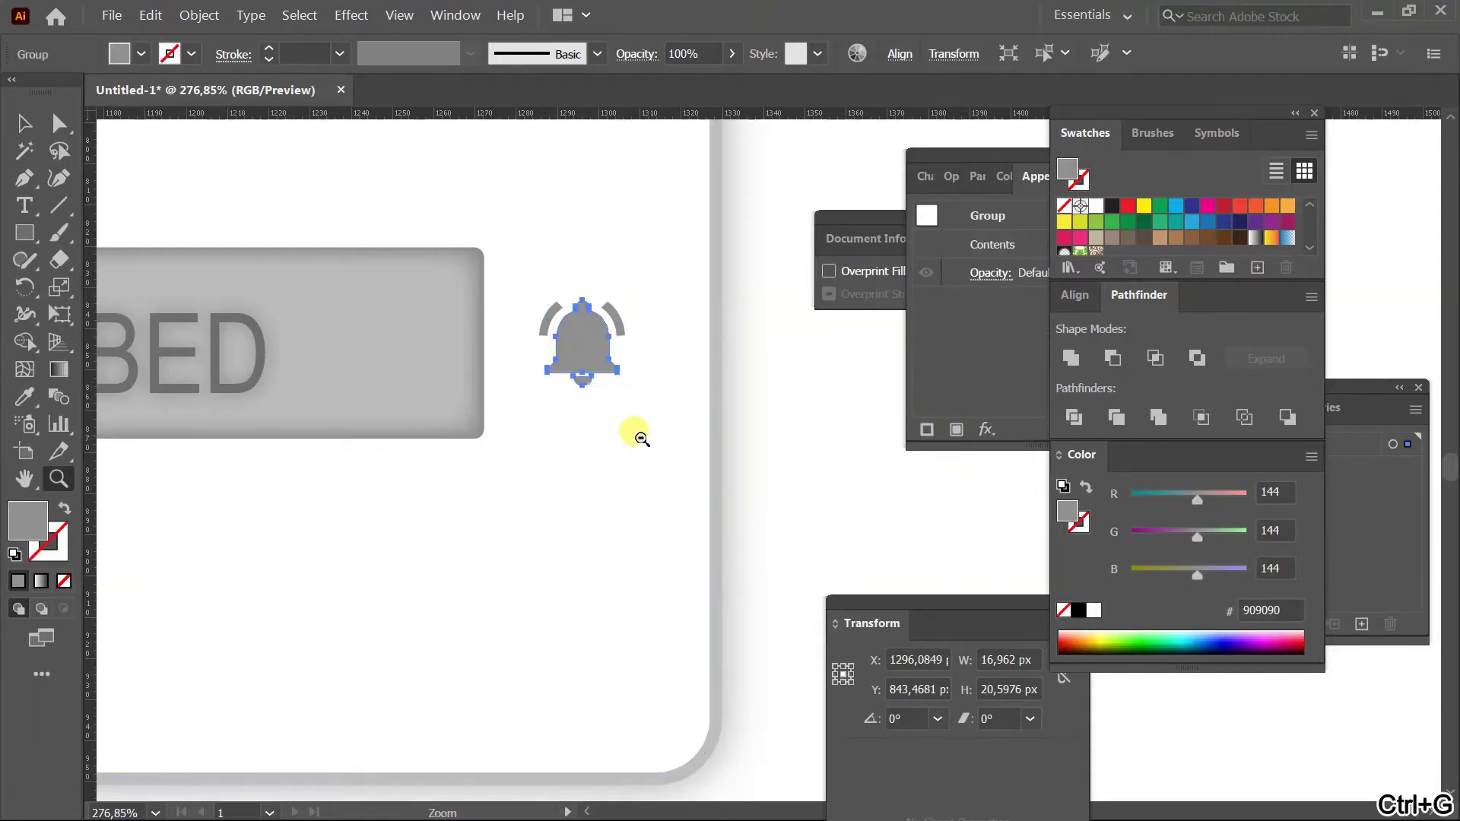
Move the bell's side arcs, card, initials, name, tagline and grey SUBSCRIBED button straight down off the artboard, leaving only the bell body.
{"action": "key", "text": "z"}
{"action": "left_click", "coordinate": [635, 403], "text": "alt"}
{"action": "left_click_drag", "start_coordinate": [873, 532], "coordinate": [643, 297]}
{"action": "key", "text": "v"}
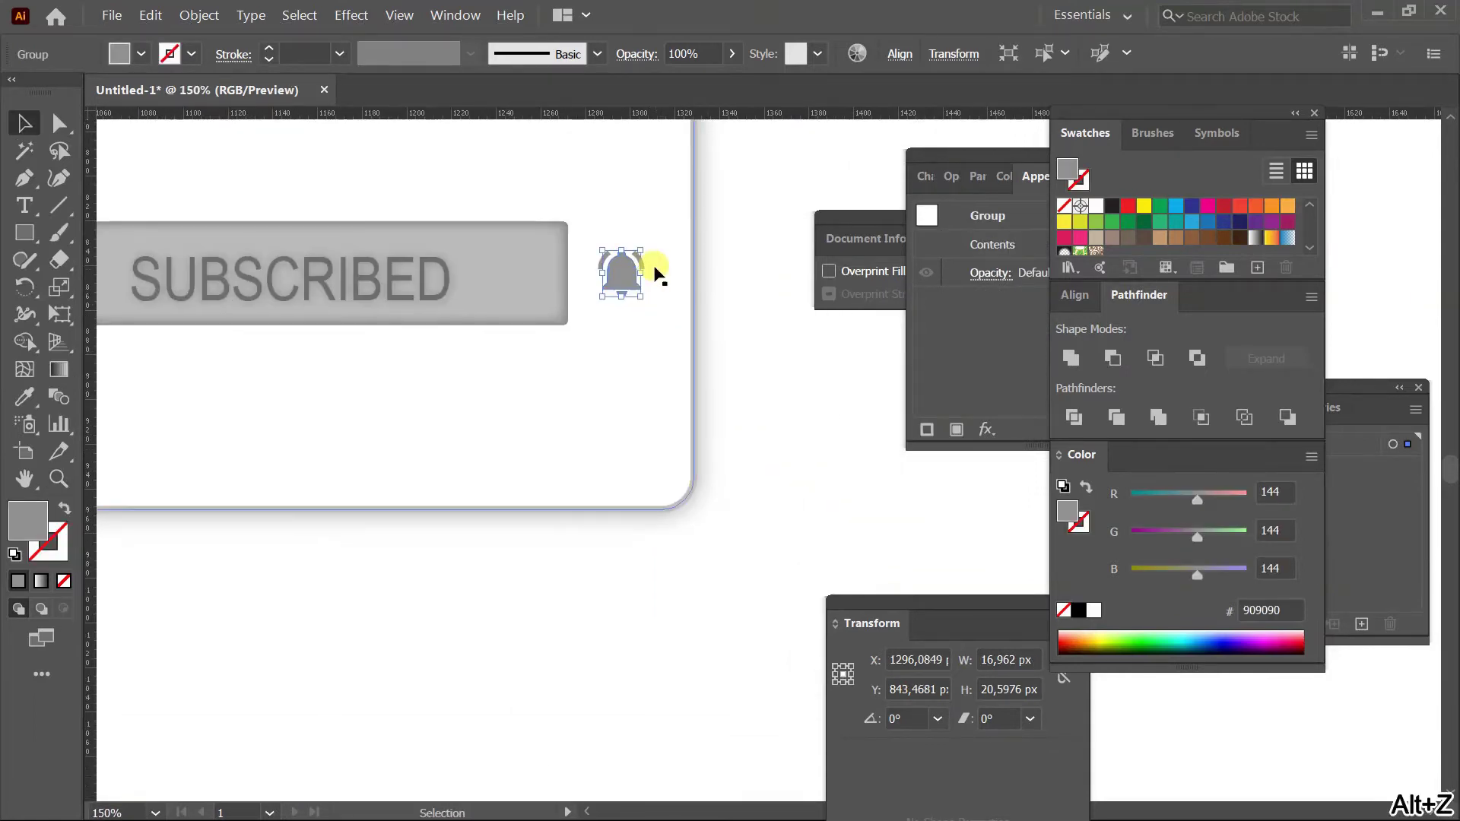
{"action": "left_click", "coordinate": [618, 264], "text": "shift"}
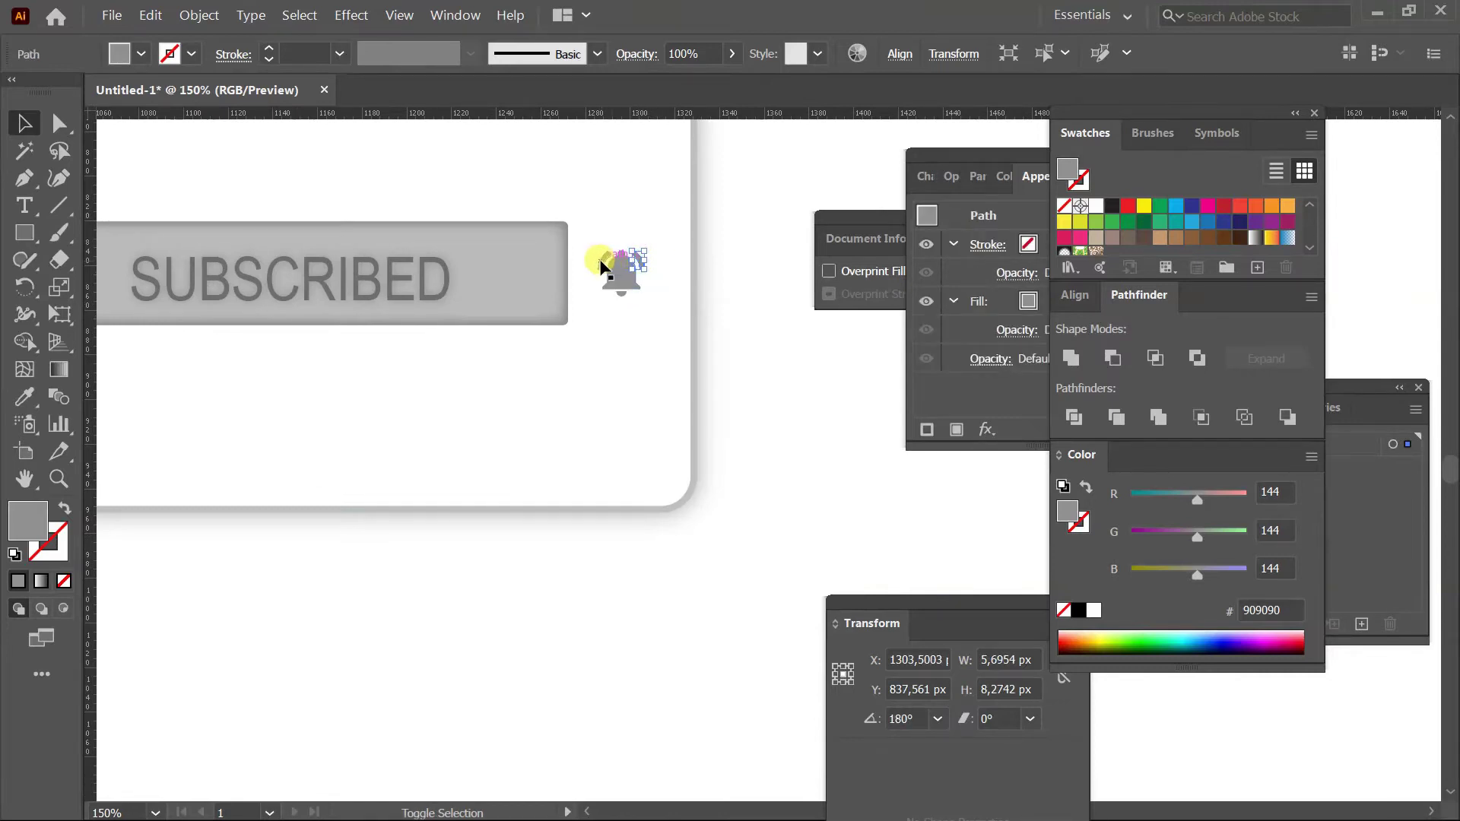
{"action": "key", "text": "alt+shift+z"}
{"action": "left_click", "coordinate": [676, 384]}
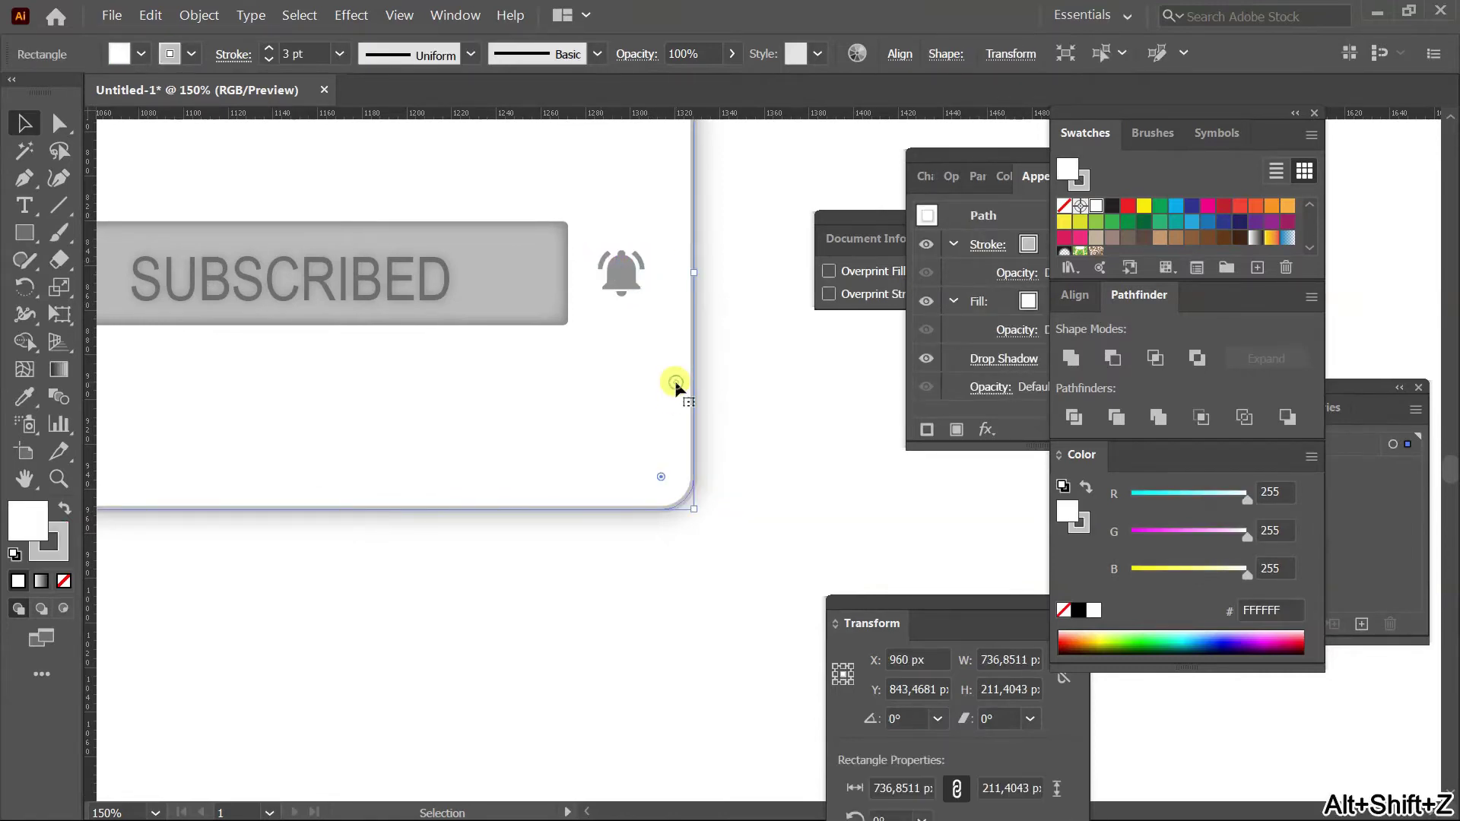
{"action": "left_click", "coordinate": [639, 263], "text": "shift"}
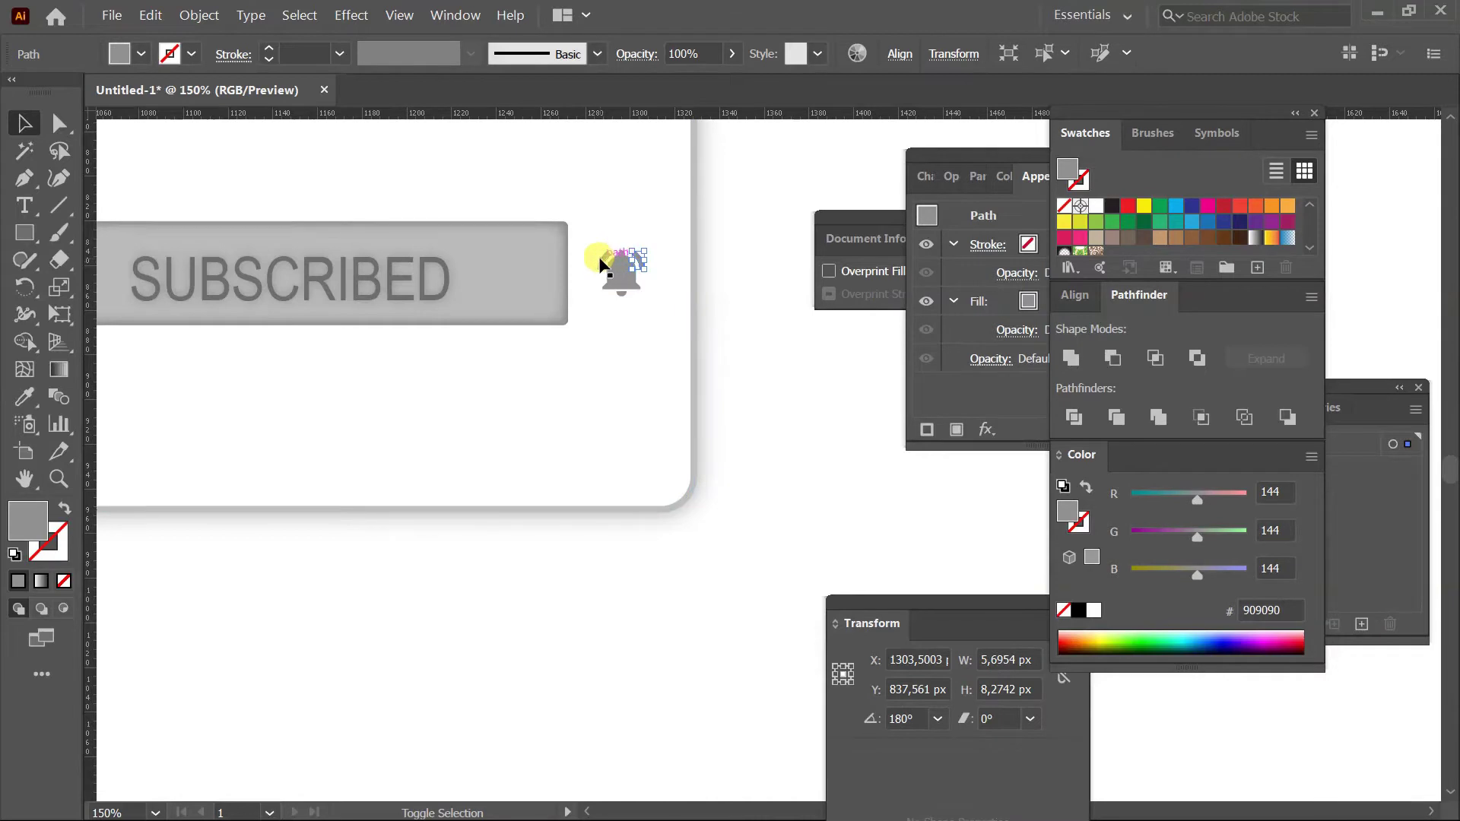
{"action": "left_click", "coordinate": [601, 264], "text": "shift"}
{"action": "key", "text": "z"}
{"action": "left_click", "coordinate": [655, 472], "text": "alt"}
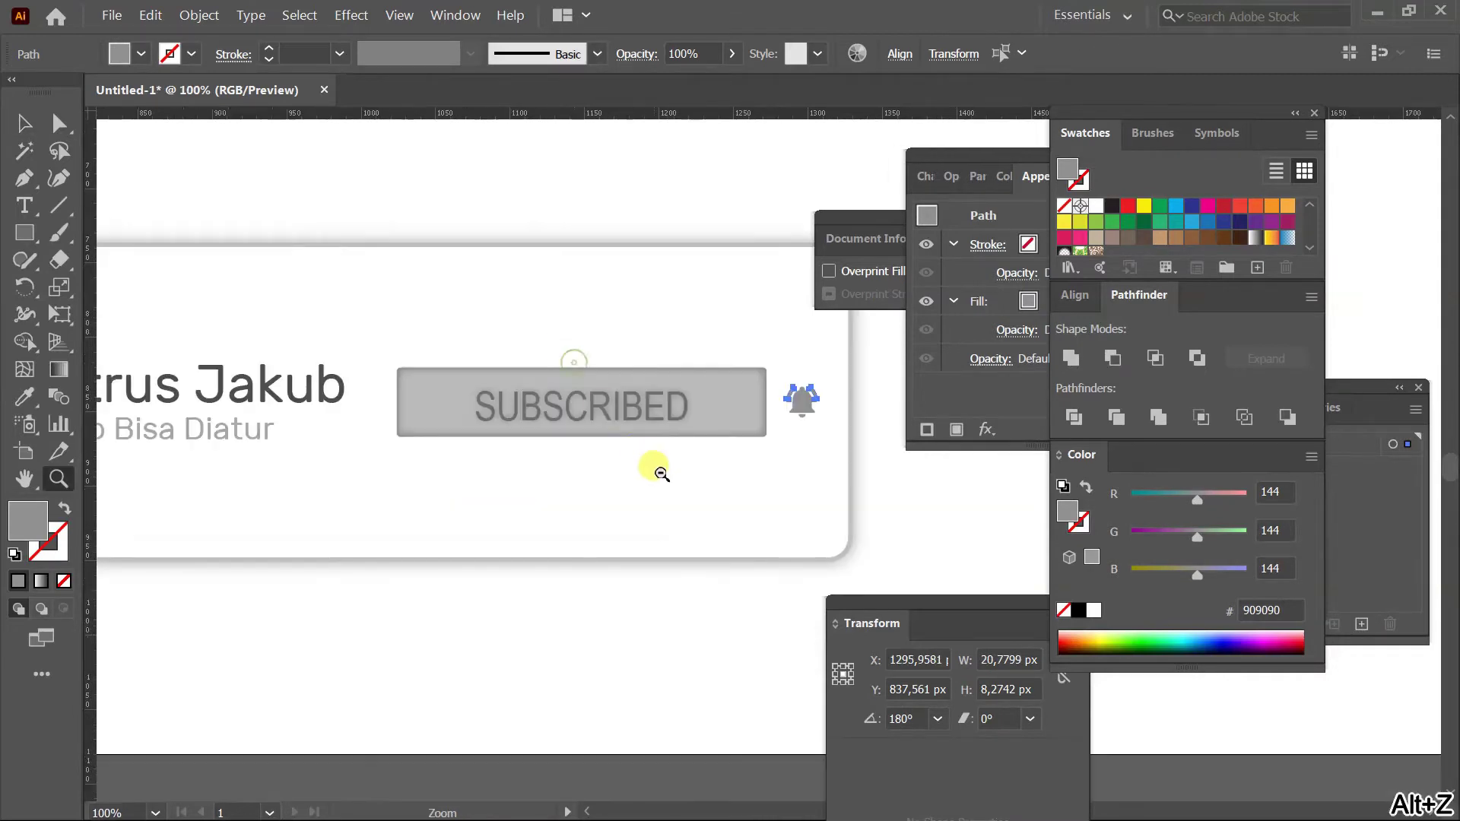
{"action": "left_click", "coordinate": [780, 491], "text": "alt"}
{"action": "key", "text": "v"}
{"action": "left_click", "coordinate": [682, 409], "text": "shift"}
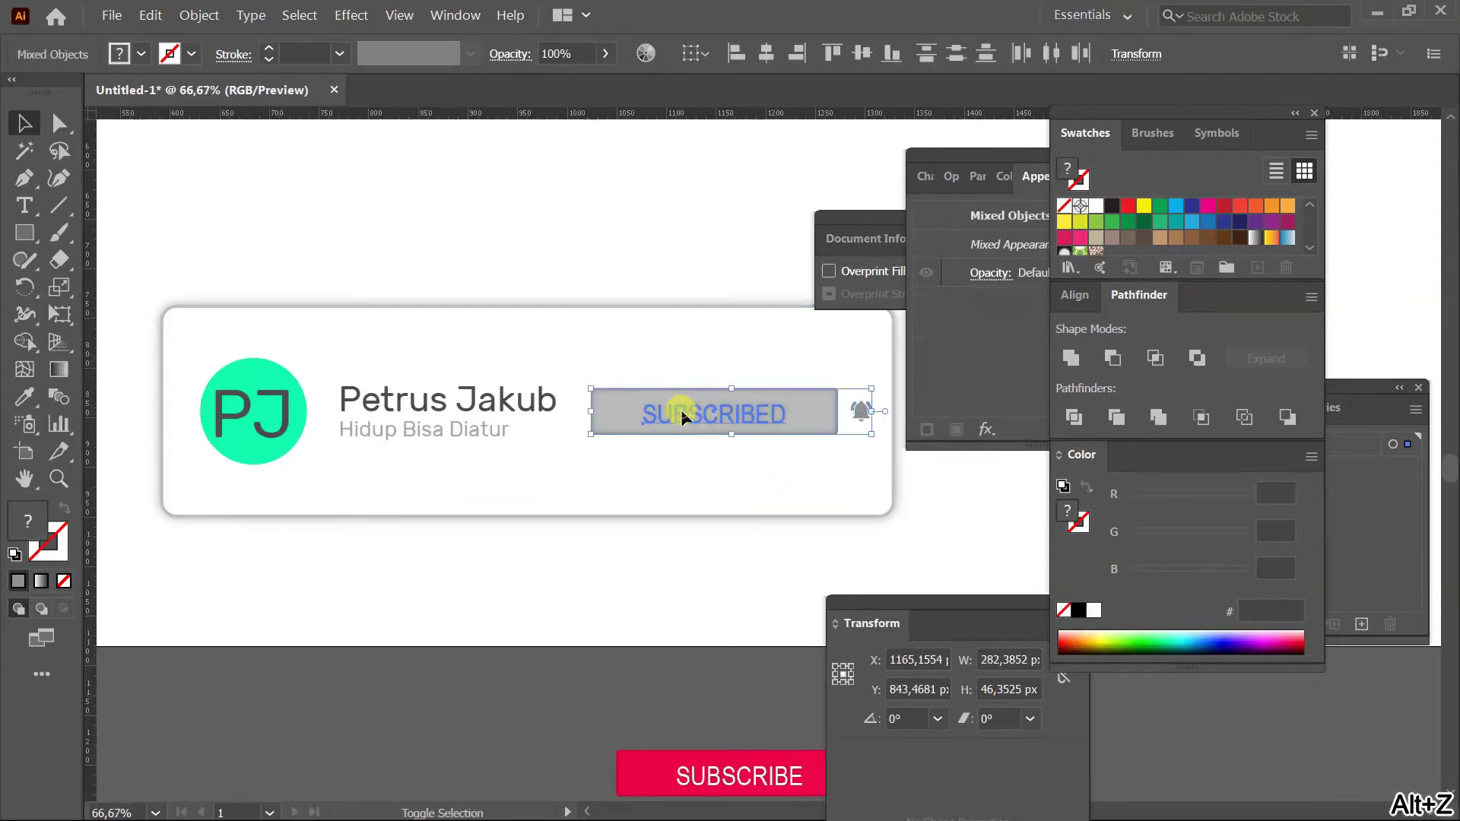
{"action": "left_click", "coordinate": [457, 423], "text": "shift"}
{"action": "left_click", "coordinate": [457, 389], "text": "shift"}
{"action": "left_click", "coordinate": [221, 394], "text": "shift"}
{"action": "left_click_drag", "start_coordinate": [277, 335], "coordinate": [281, 745]}
Export the artboard with only the bell body for web as transparent PNG-24, named lonceng1, in the subscribe folder.
{"action": "key", "text": "ctrl+alt+shift+s"}
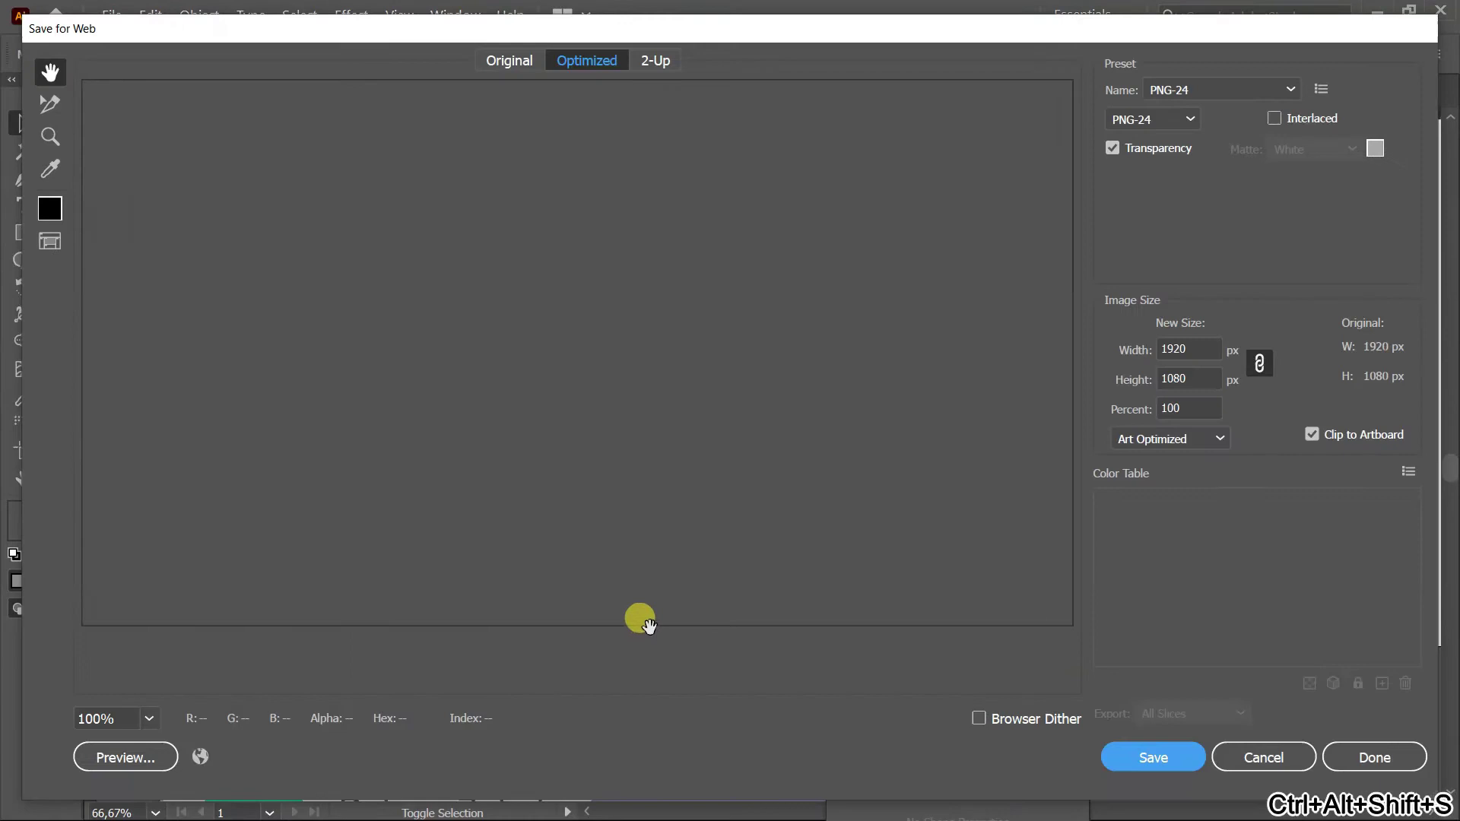
{"action": "key", "text": "Return"}
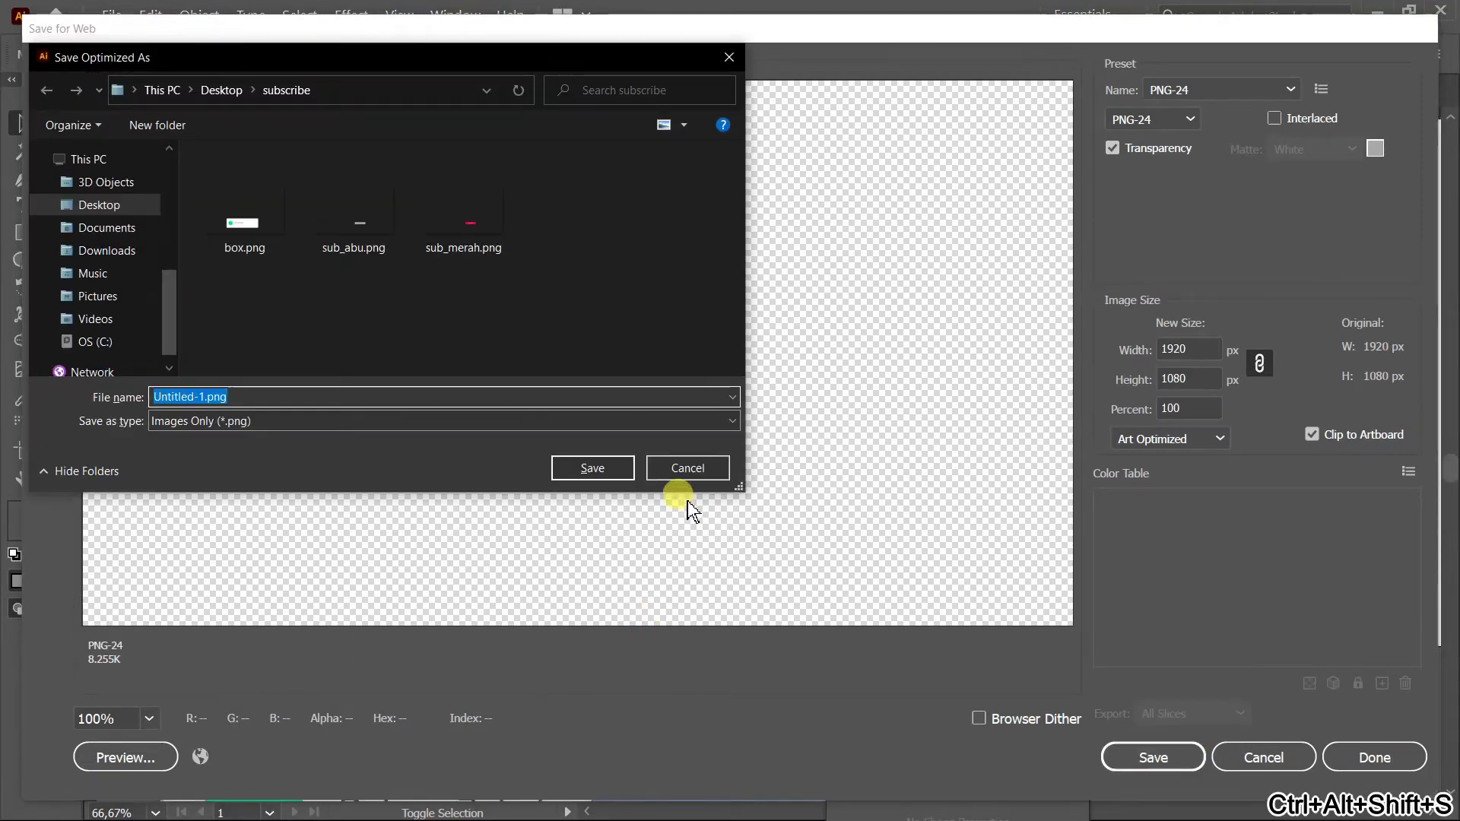
{"action": "left_click", "coordinate": [686, 467]}
{"action": "left_click_drag", "start_coordinate": [886, 537], "coordinate": [808, 536]}
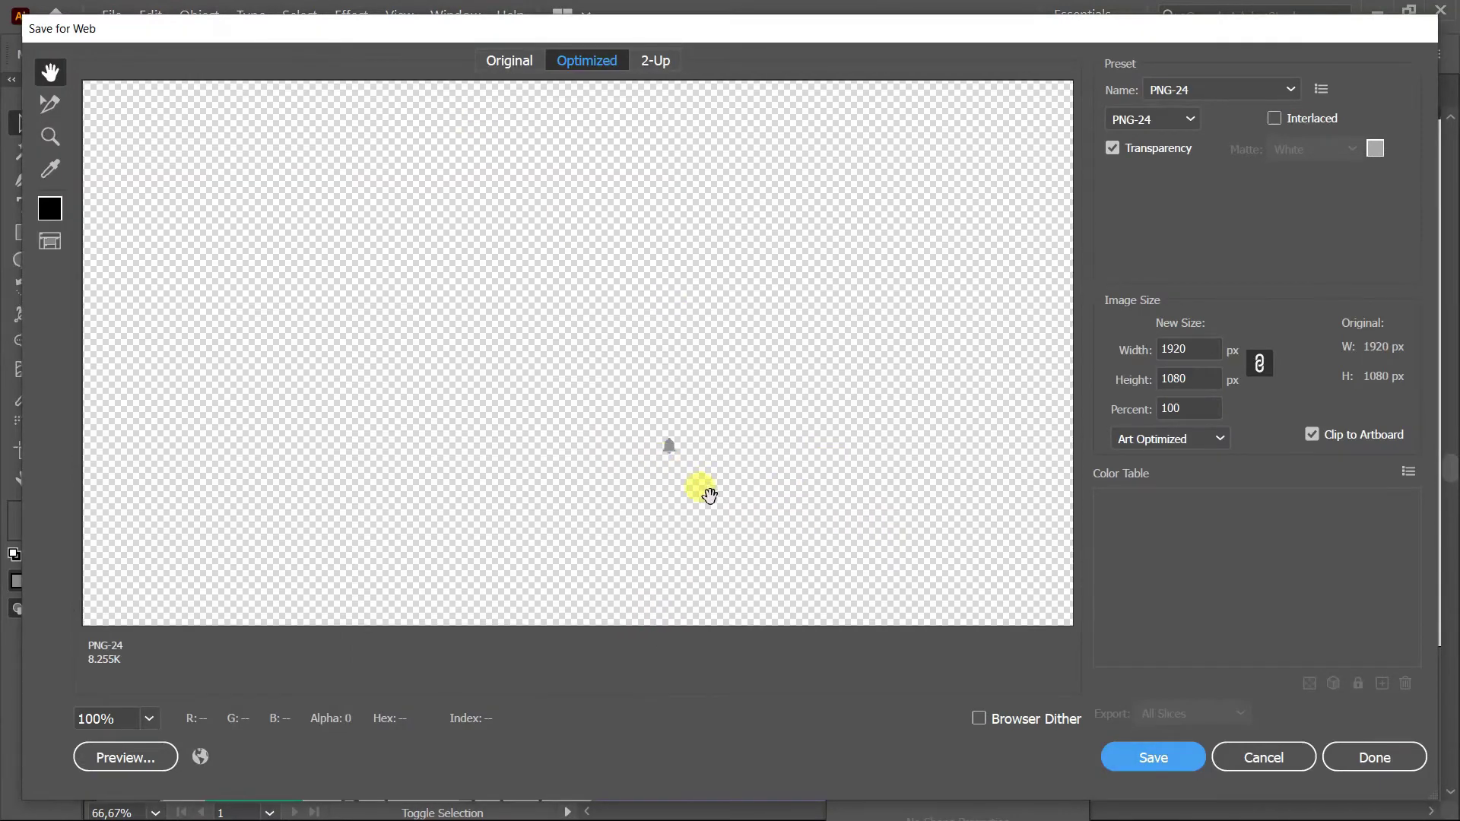
{"action": "key", "text": "ctrl+alt+shift+s"}
{"action": "left_click", "coordinate": [1133, 743]}
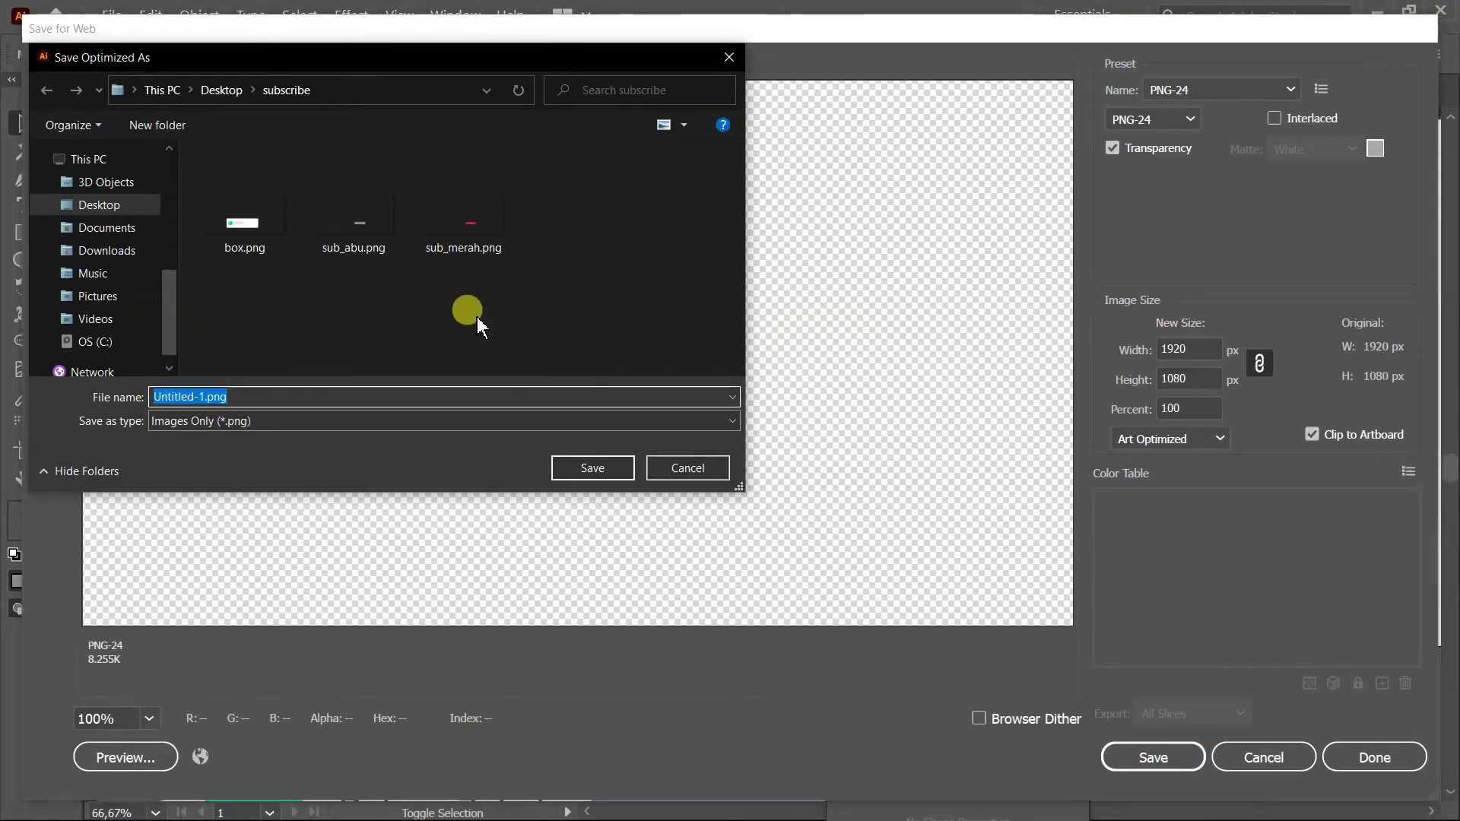
{"action": "type", "text": "lonceng1"}
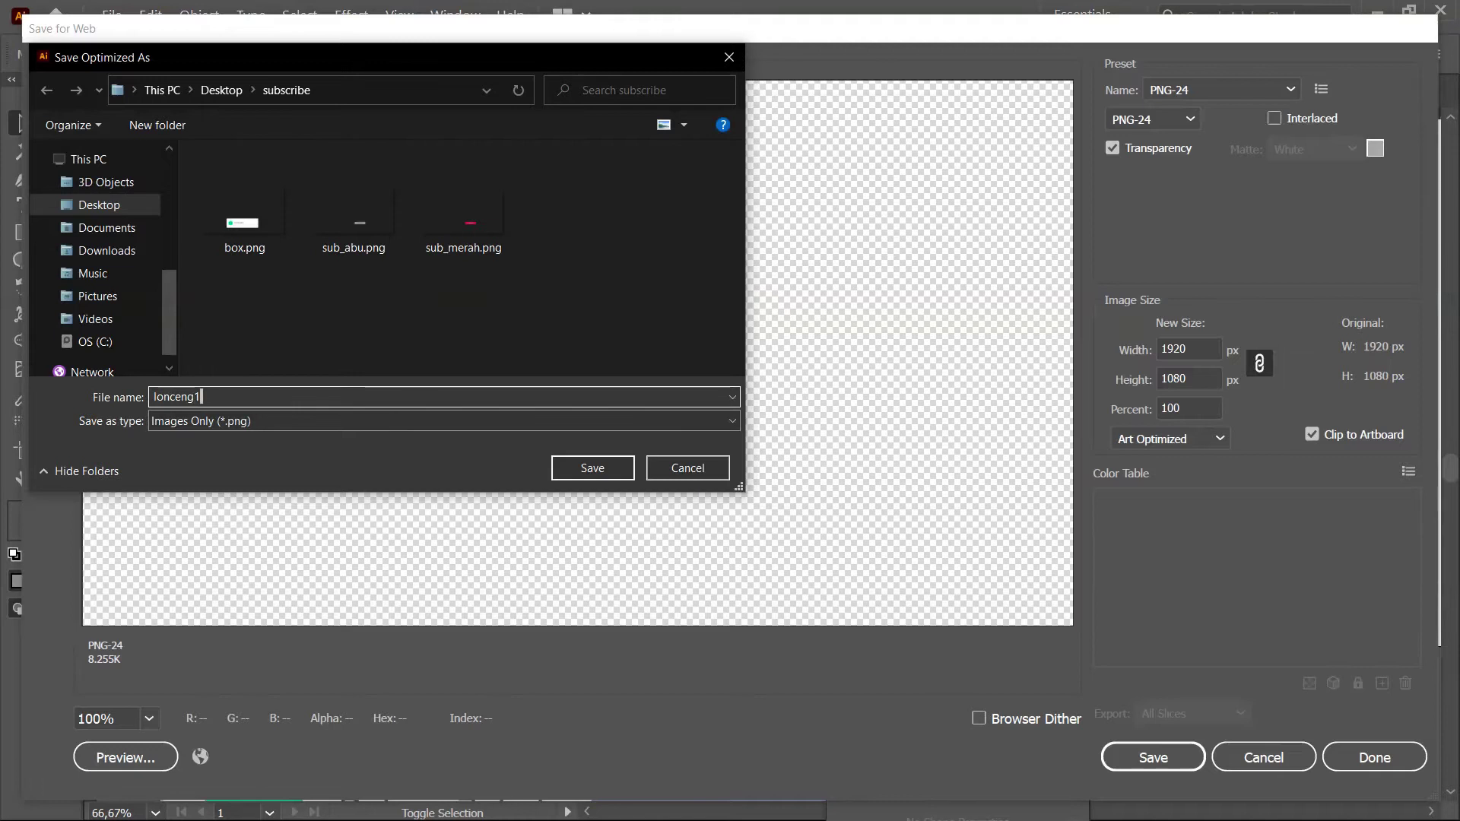
{"action": "key", "text": "Return"}
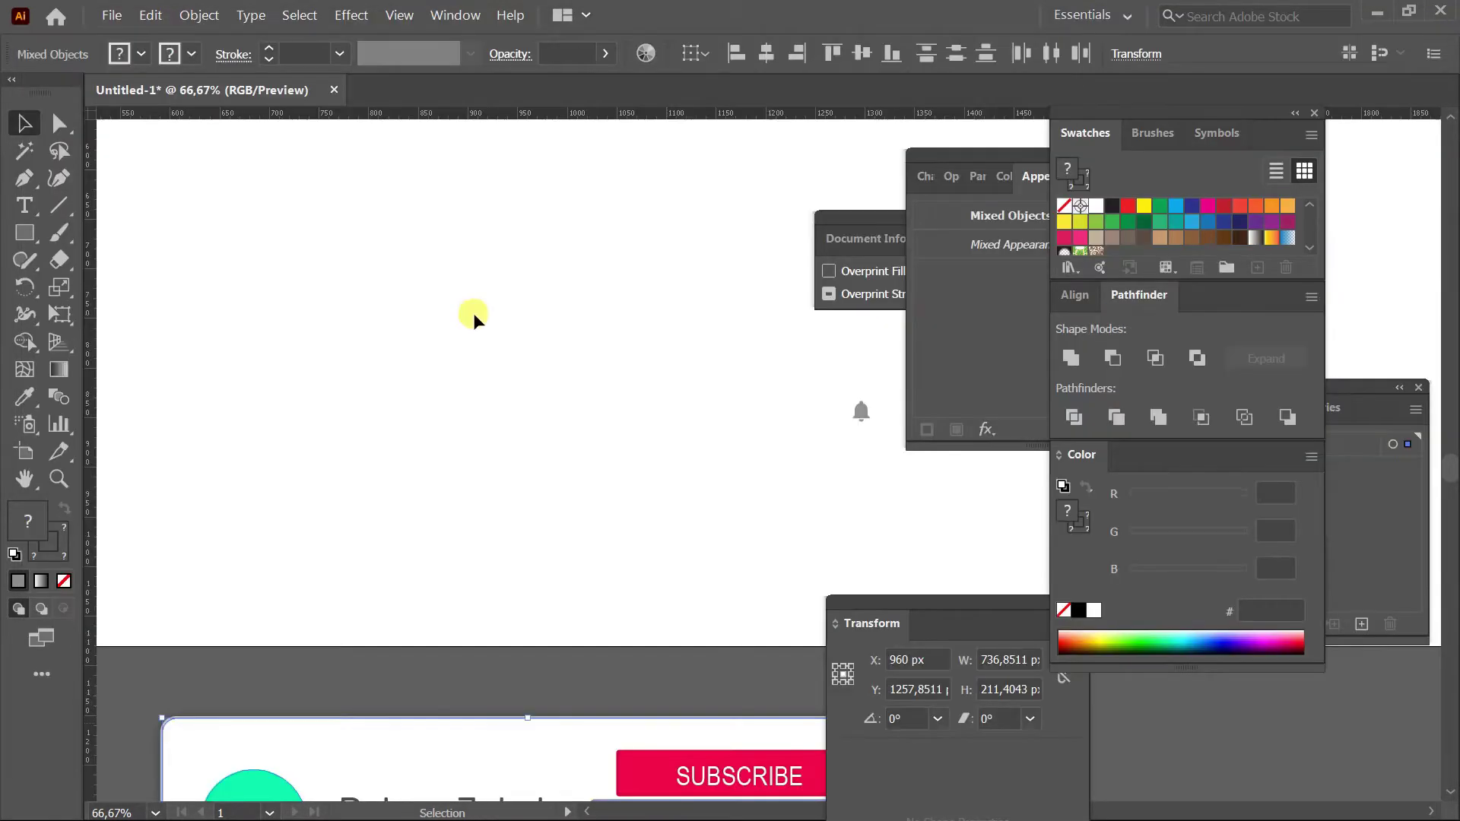
Undo the move of the card, its contents and the bell's side arcs off the artboard, and deselect everything.
{"action": "key", "text": "ctrl+z"}
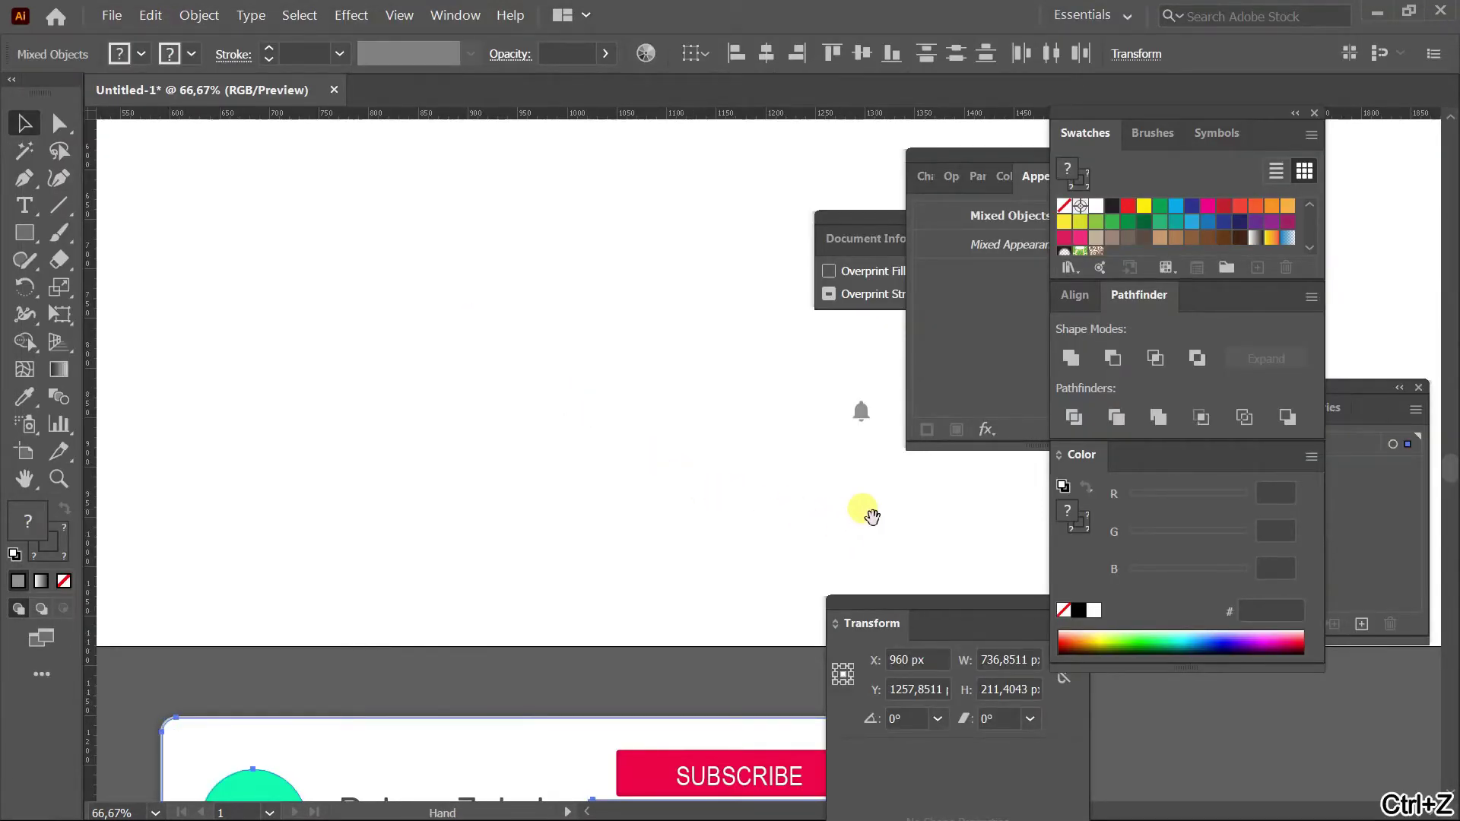
{"action": "left_click_drag", "start_coordinate": [872, 516], "coordinate": [564, 375]}
{"action": "key", "text": "ctrl+z"}
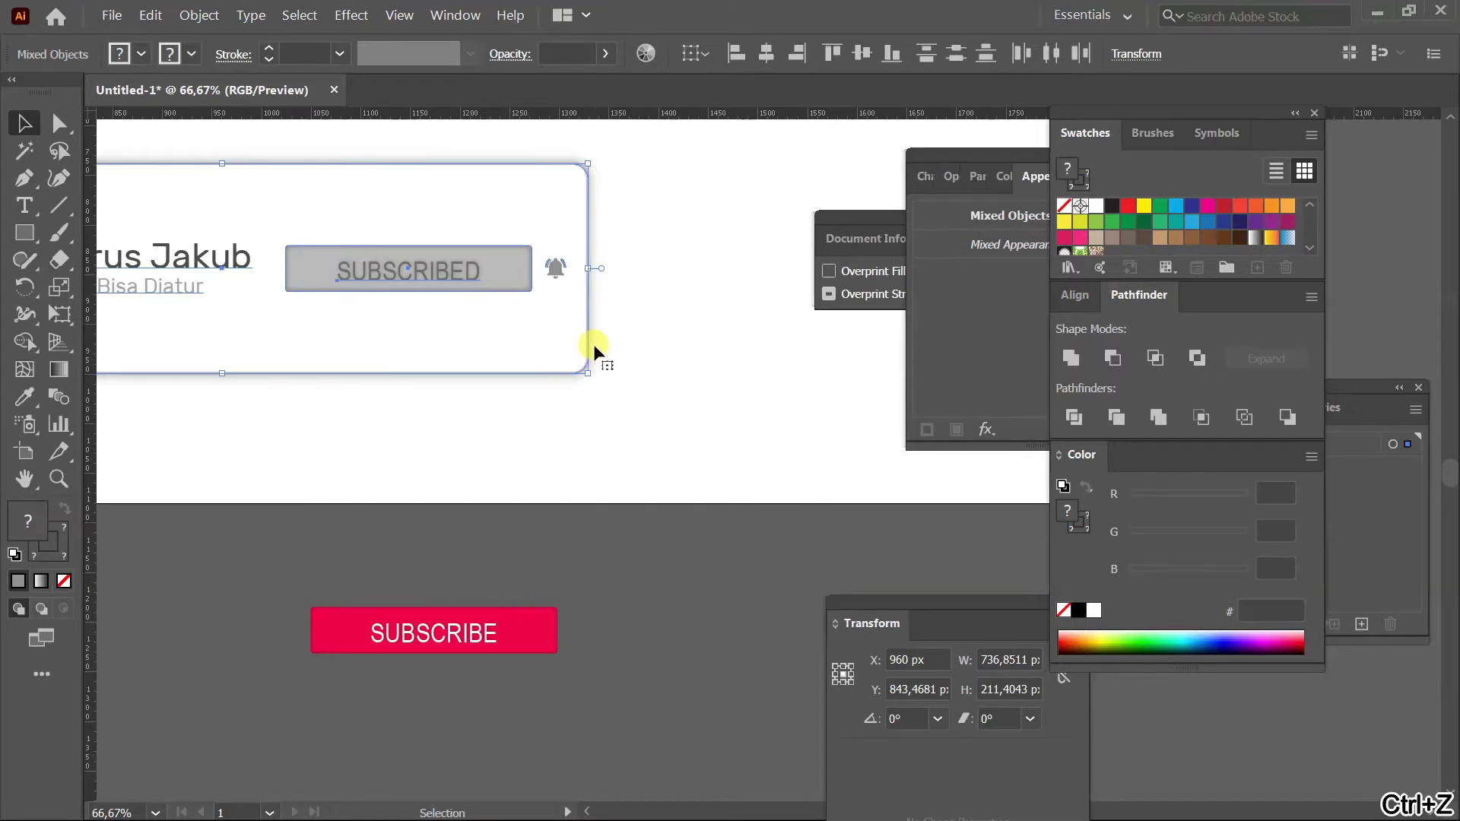
{"action": "left_click", "coordinate": [597, 522]}
Move the card, initials, name, tagline and grey SUBSCRIBED button down off the artboard, leaving the complete bell with its side arcs.
{"action": "key", "text": "alt+z"}
{"action": "left_click", "coordinate": [599, 336], "text": "alt"}
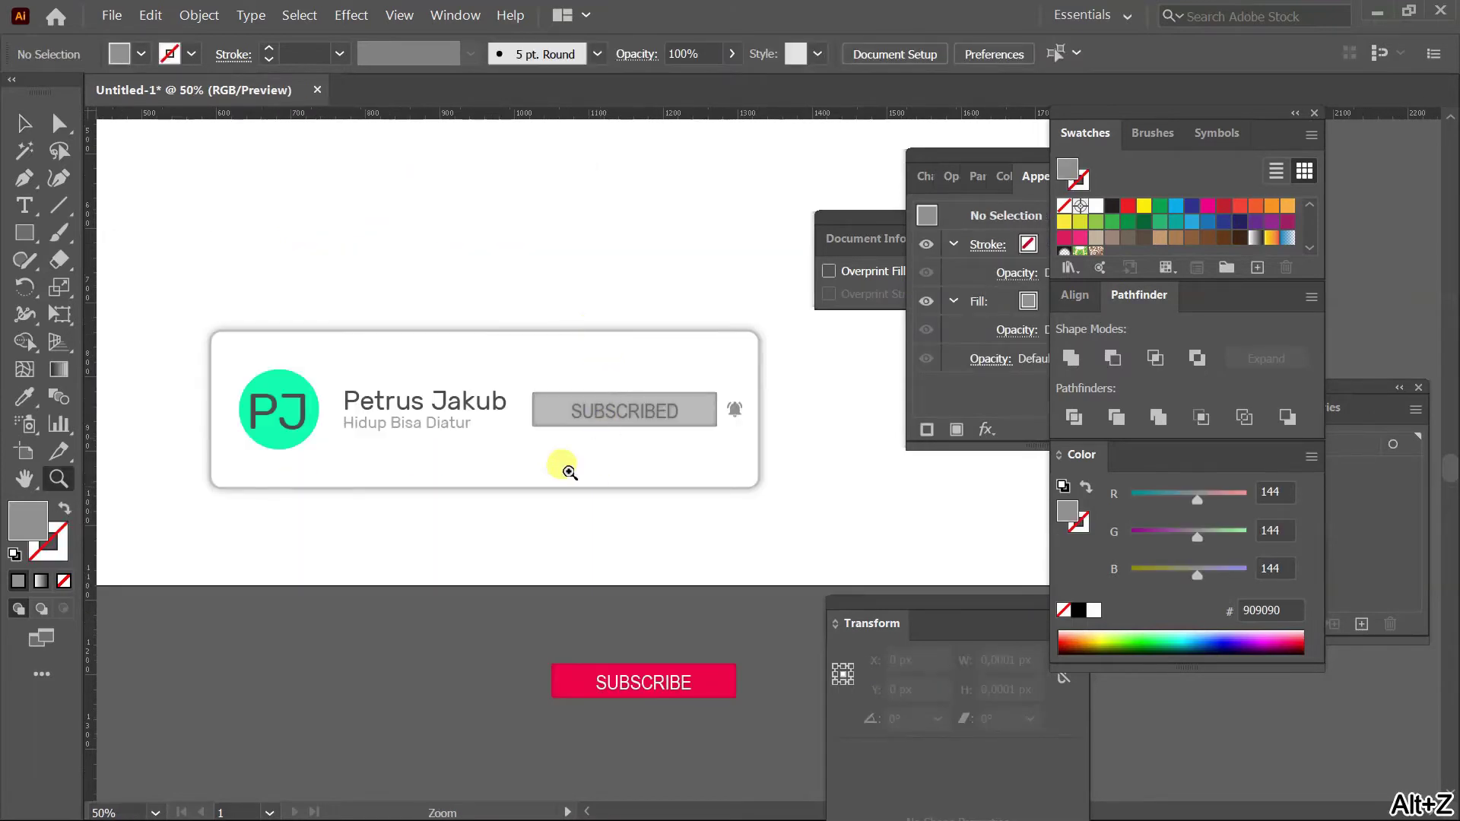
{"action": "key", "text": "v"}
{"action": "left_click_drag", "start_coordinate": [221, 598], "coordinate": [610, 738]}
Export the artboard with the complete bell and its side arcs for web as transparent PNG-24, named lonceng1.
{"action": "key", "text": "ctrl+alt+shift+s"}
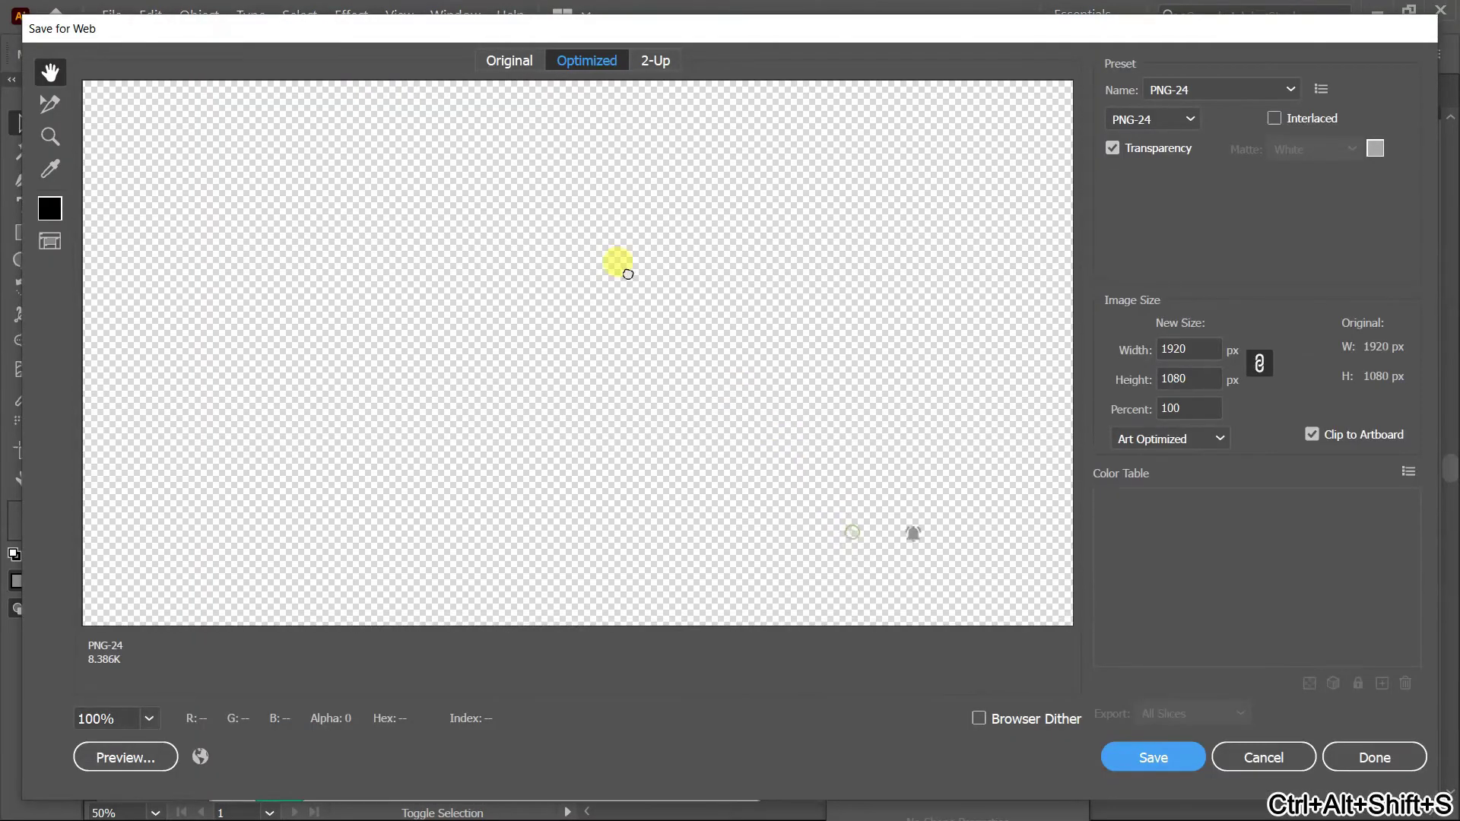
{"action": "key", "text": "Return"}
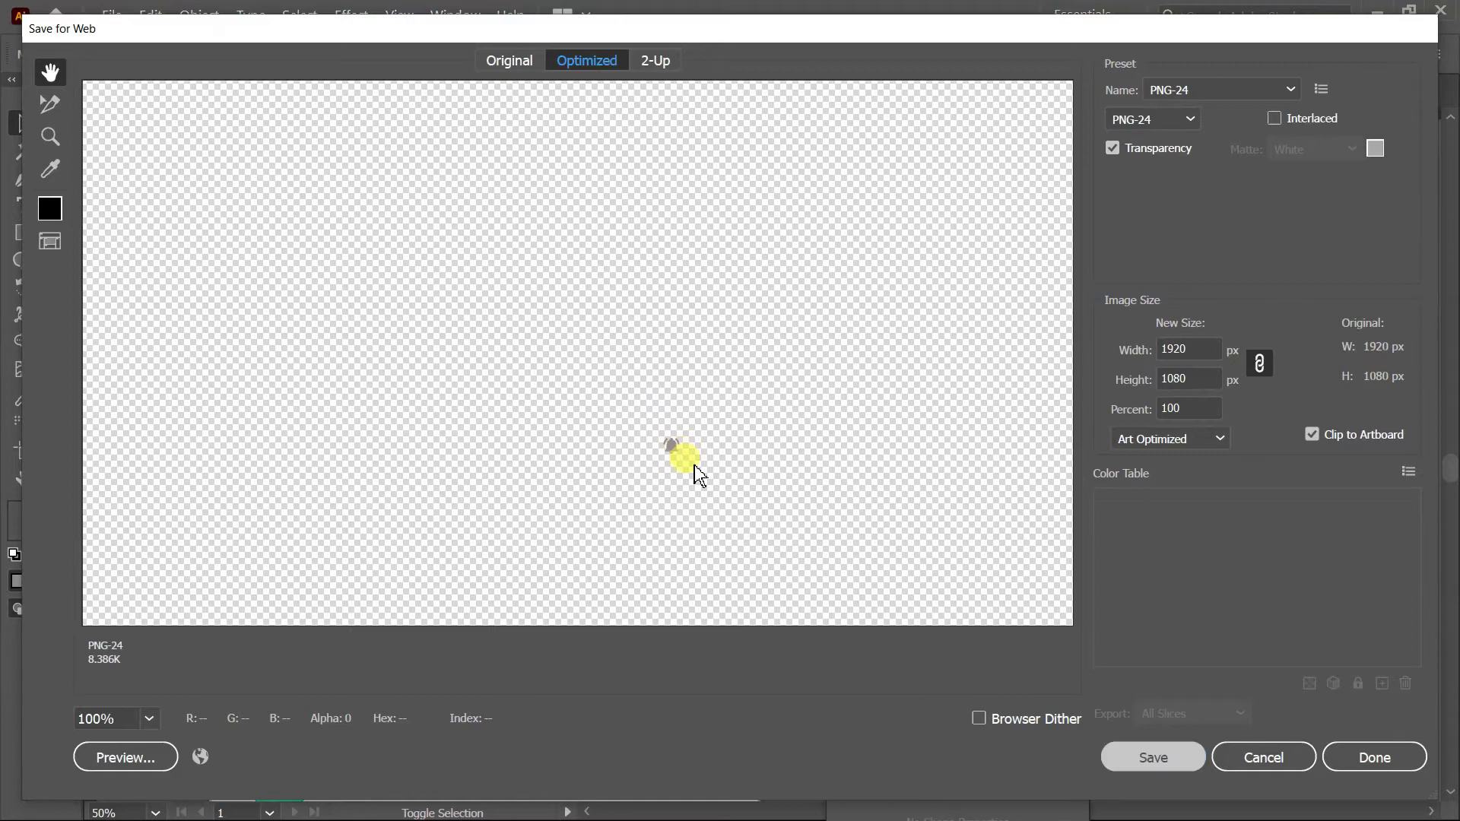
{"action": "type", "text": "lonceng1"}
{"action": "key", "text": "Return"}
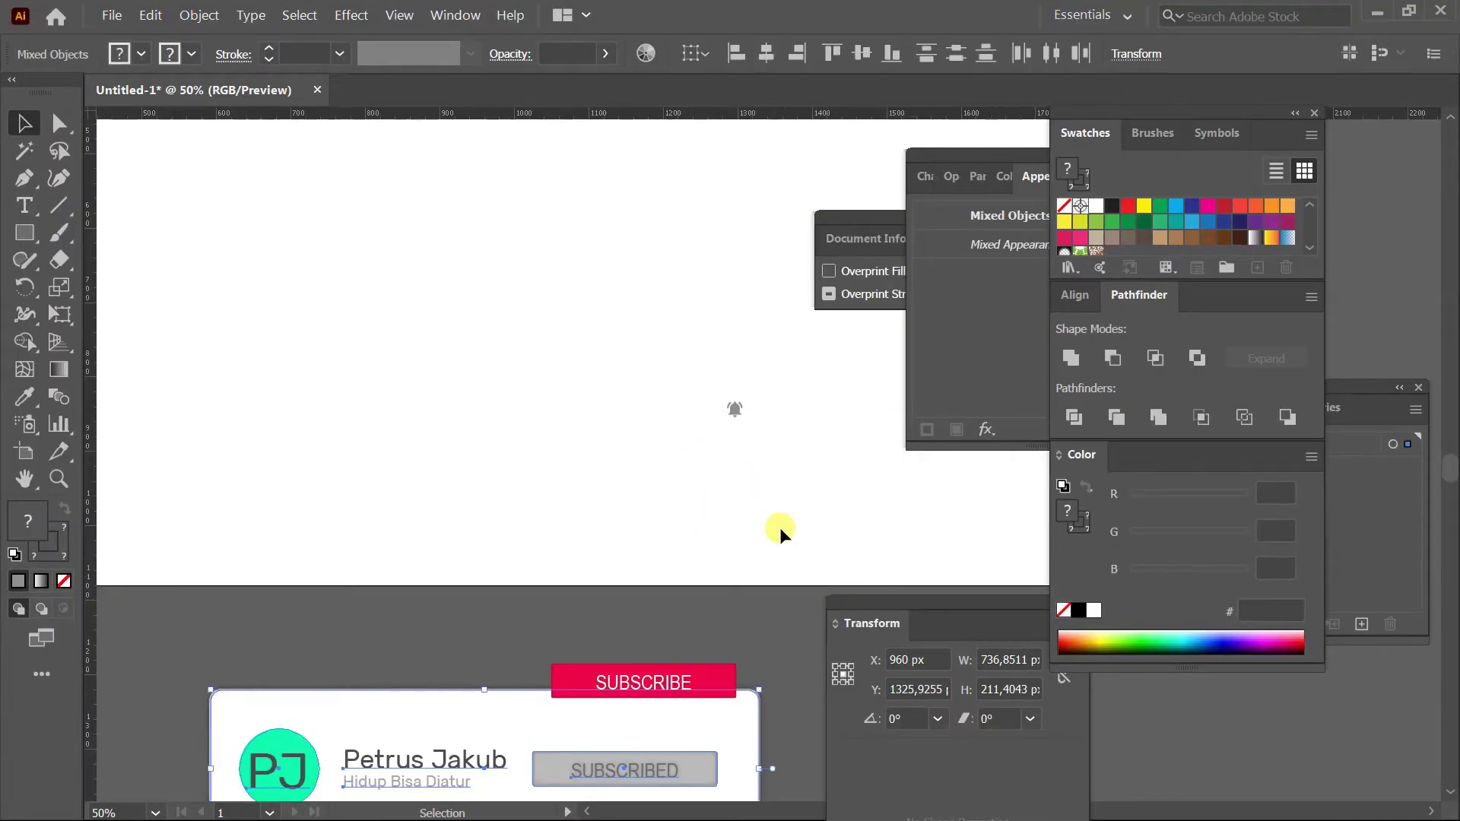
{"action": "left_click", "coordinate": [745, 491], "text": "alt"}
{"action": "left_click_drag", "start_coordinate": [787, 473], "coordinate": [673, 428]}
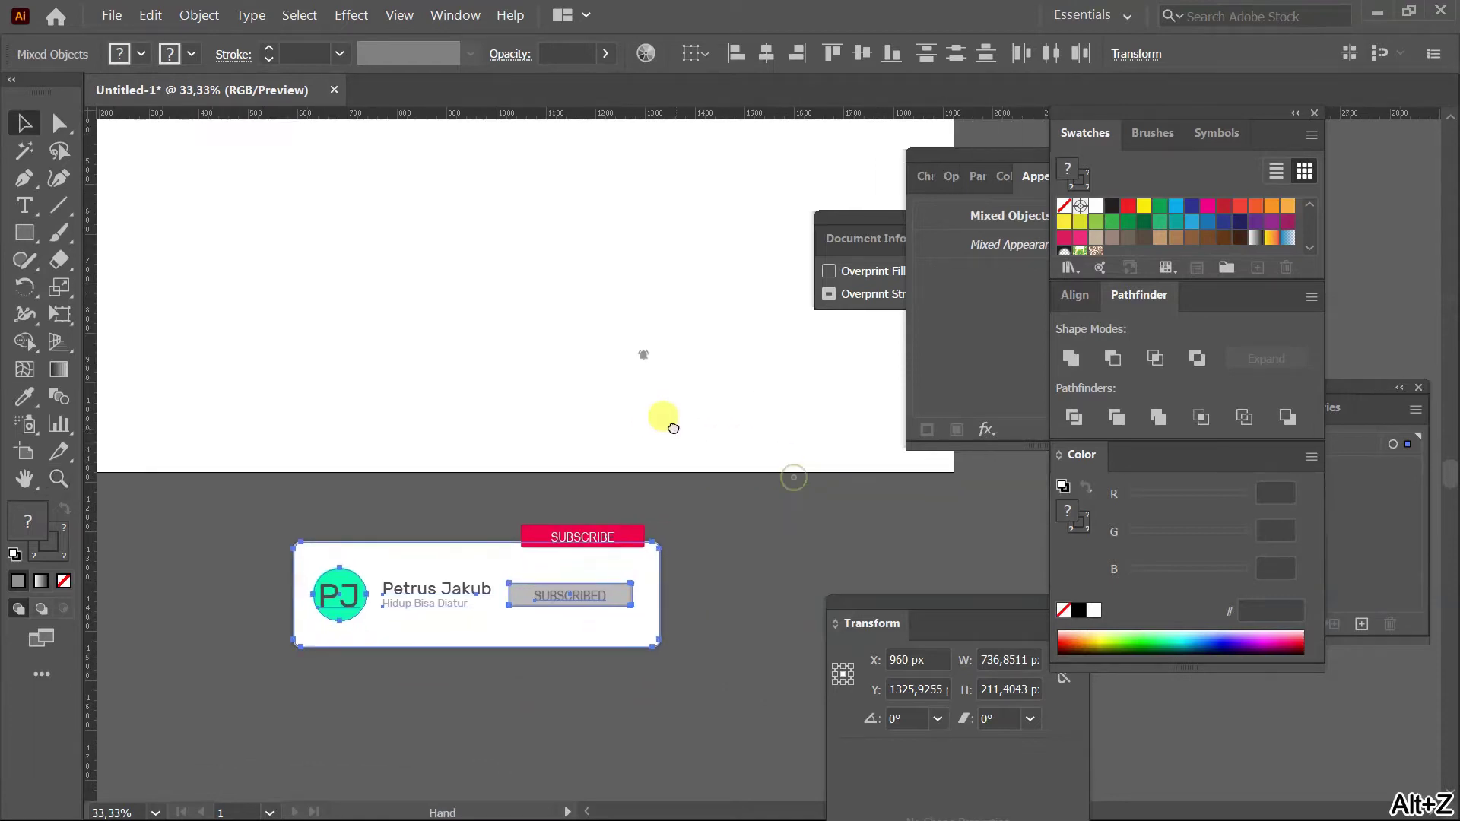
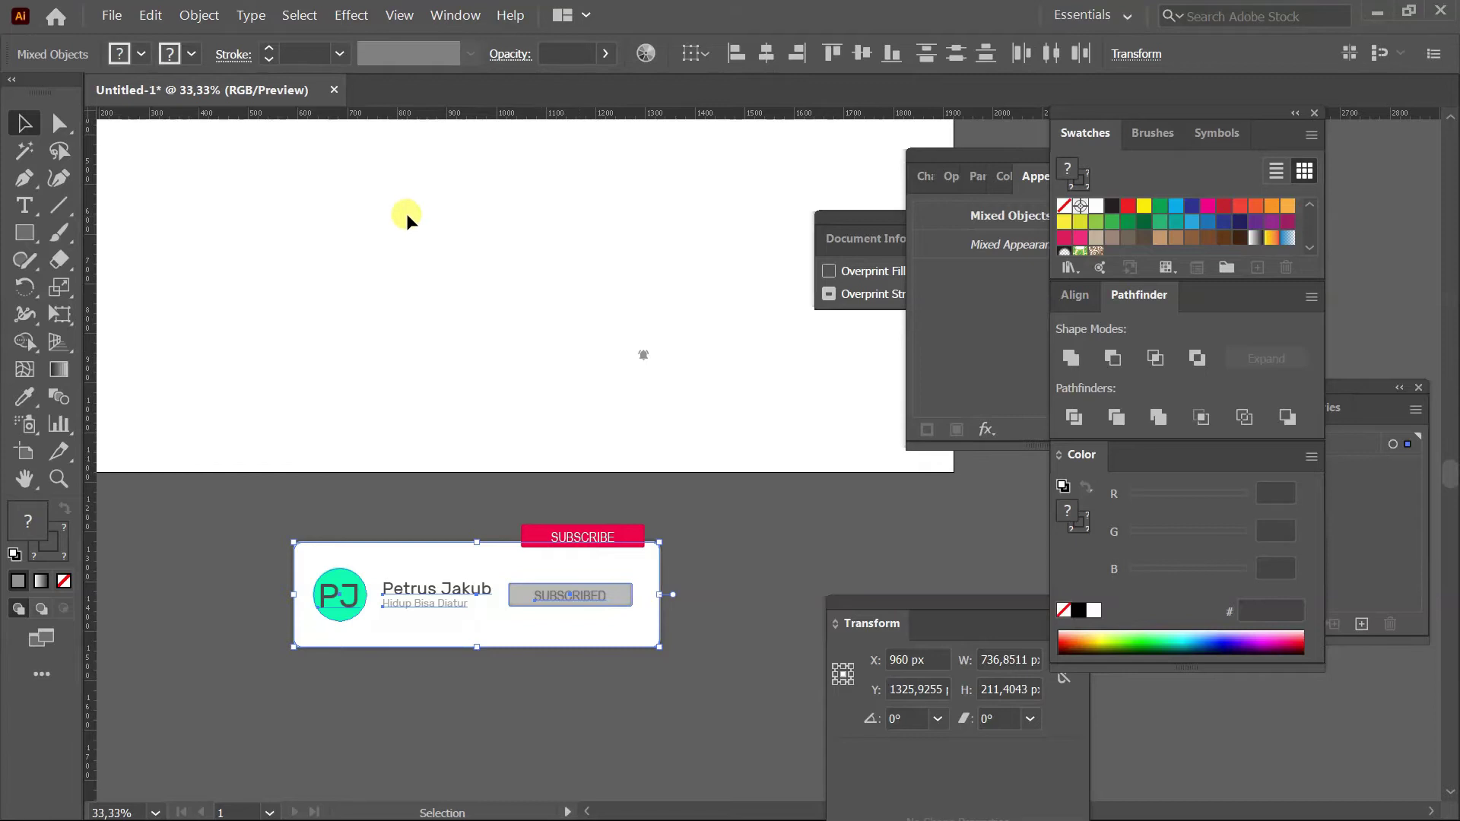
Switch to Chrome, search Google for "mouse pointer png" in a new tab, and open the solid black cursor image.
{"action": "key", "text": "alt+Tab"}
{"action": "key", "text": "alt+Tab"}
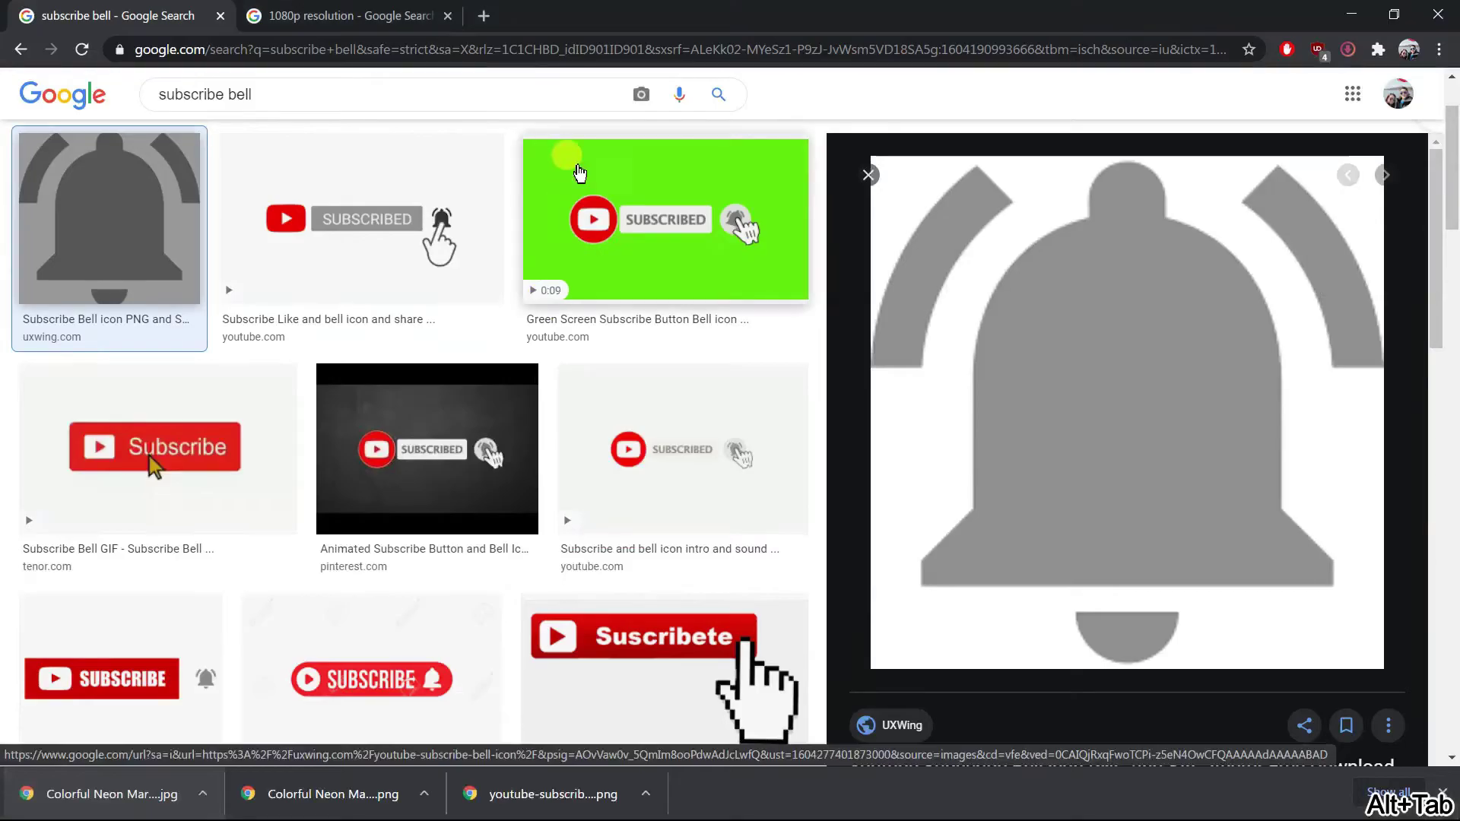
{"action": "left_click", "coordinate": [491, 18]}
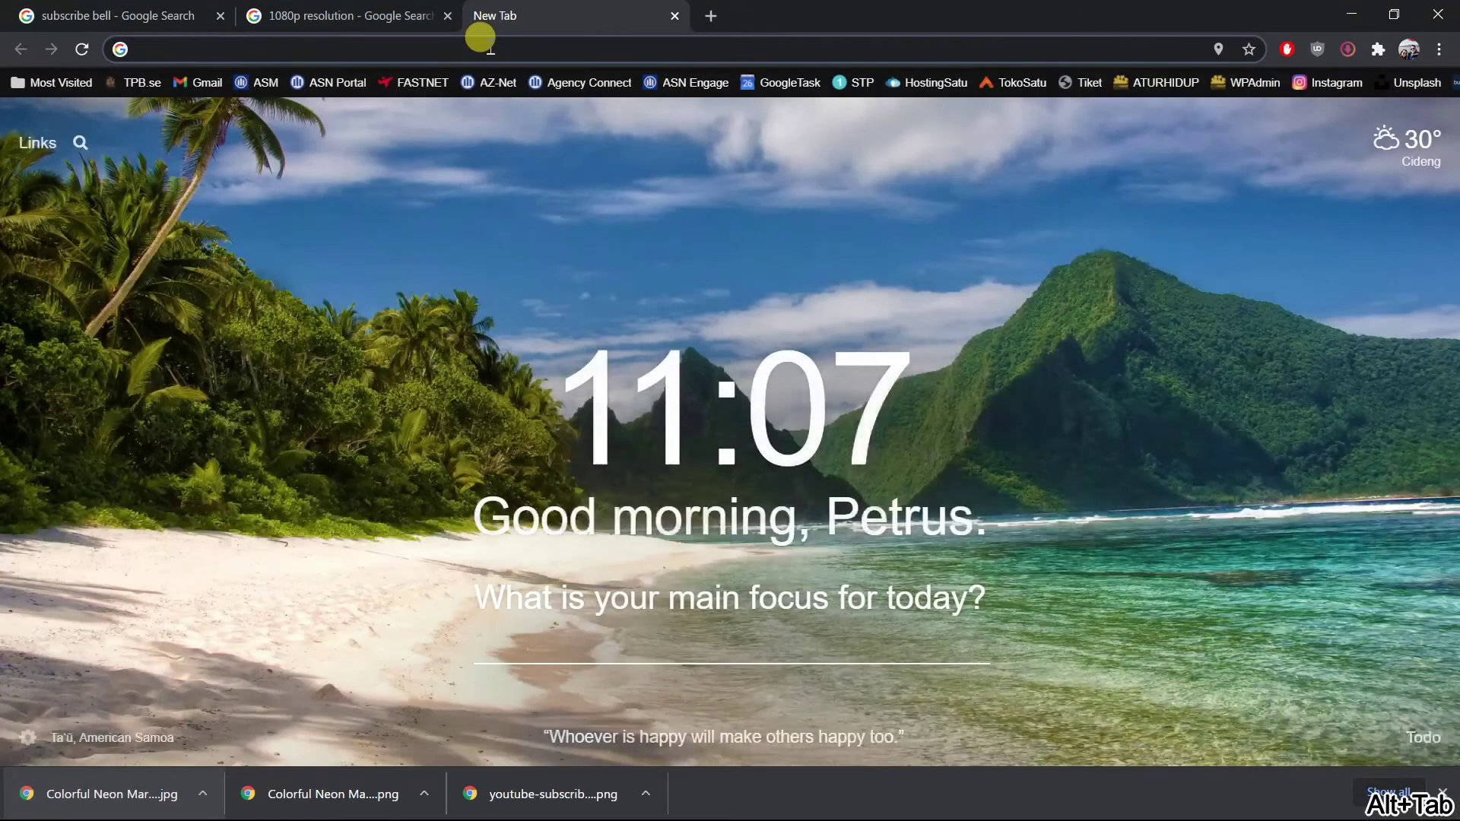
{"action": "type", "text": "mouse"}
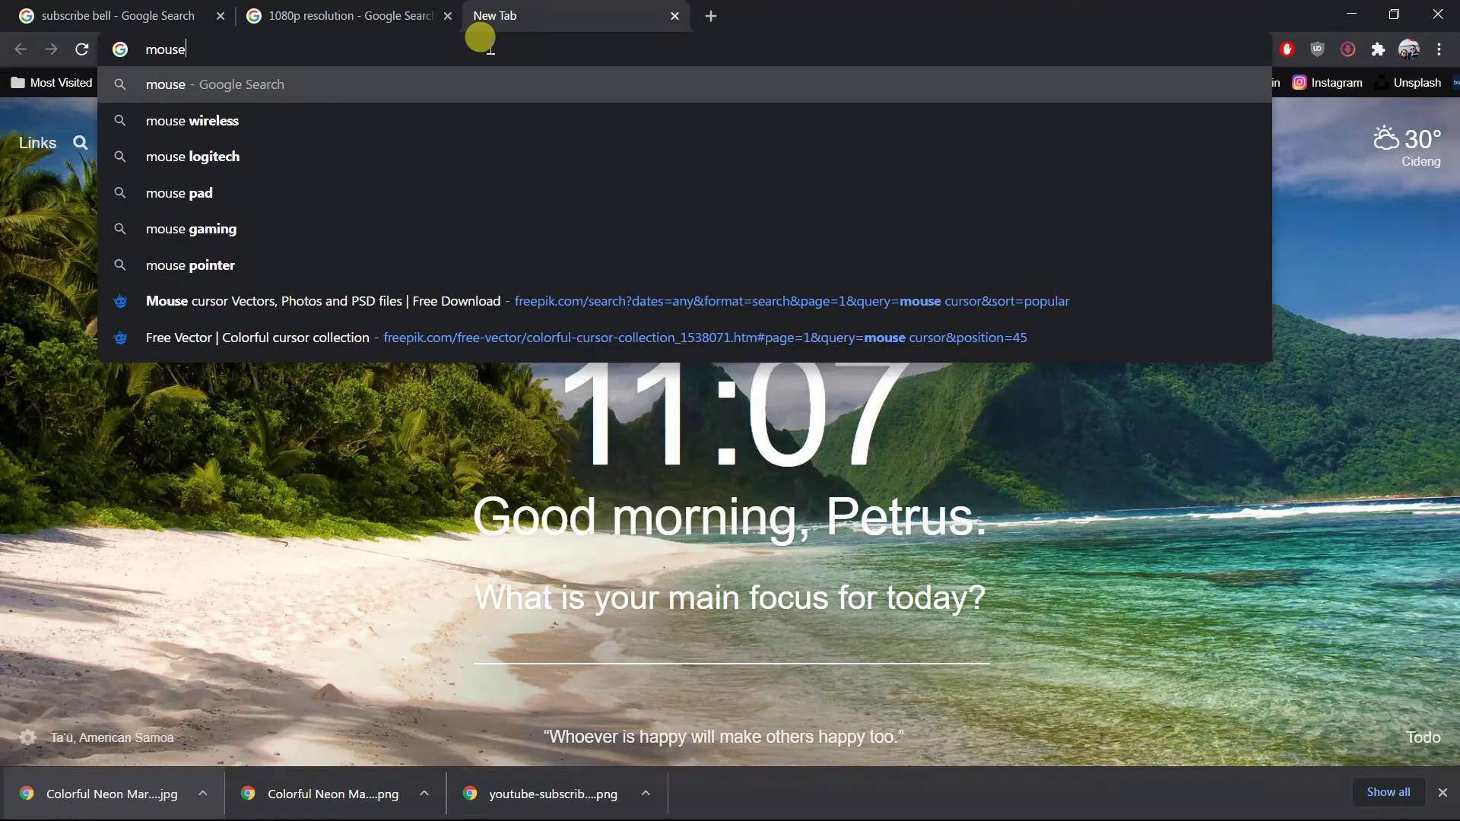
{"action": "type", "text": " pointer png"}
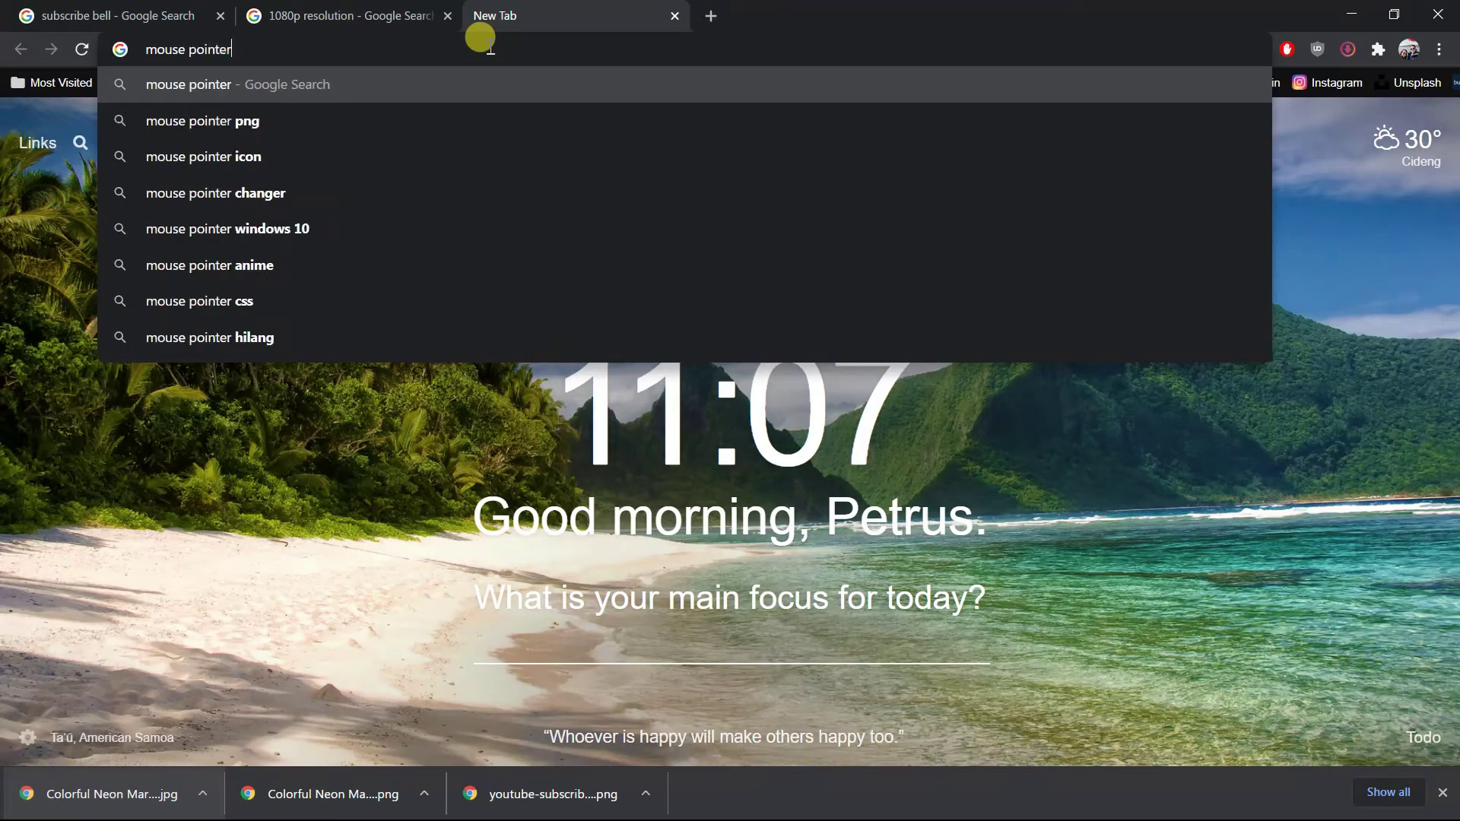
{"action": "key", "text": "Return"}
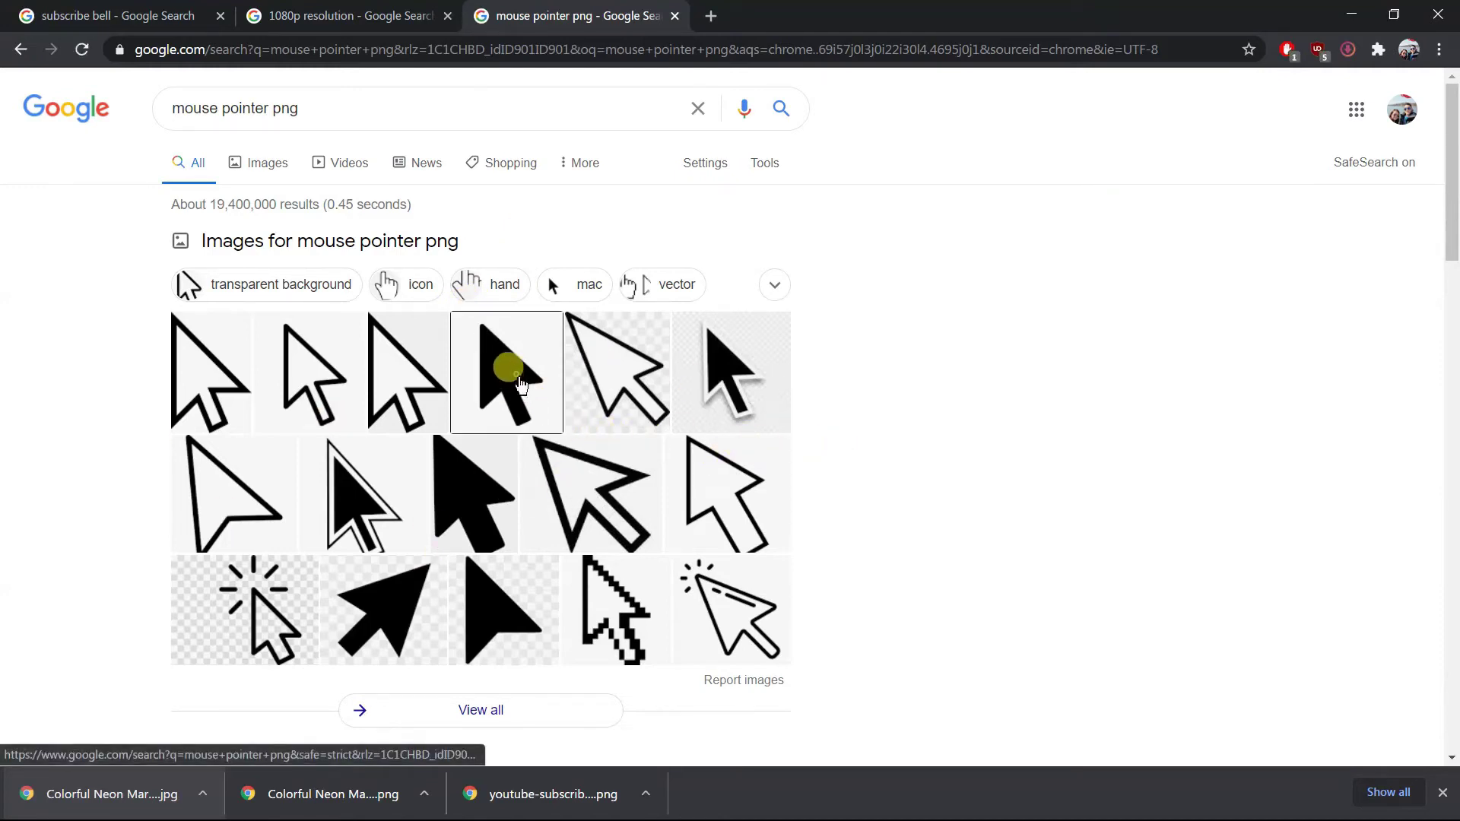
{"action": "left_click", "coordinate": [521, 384]}
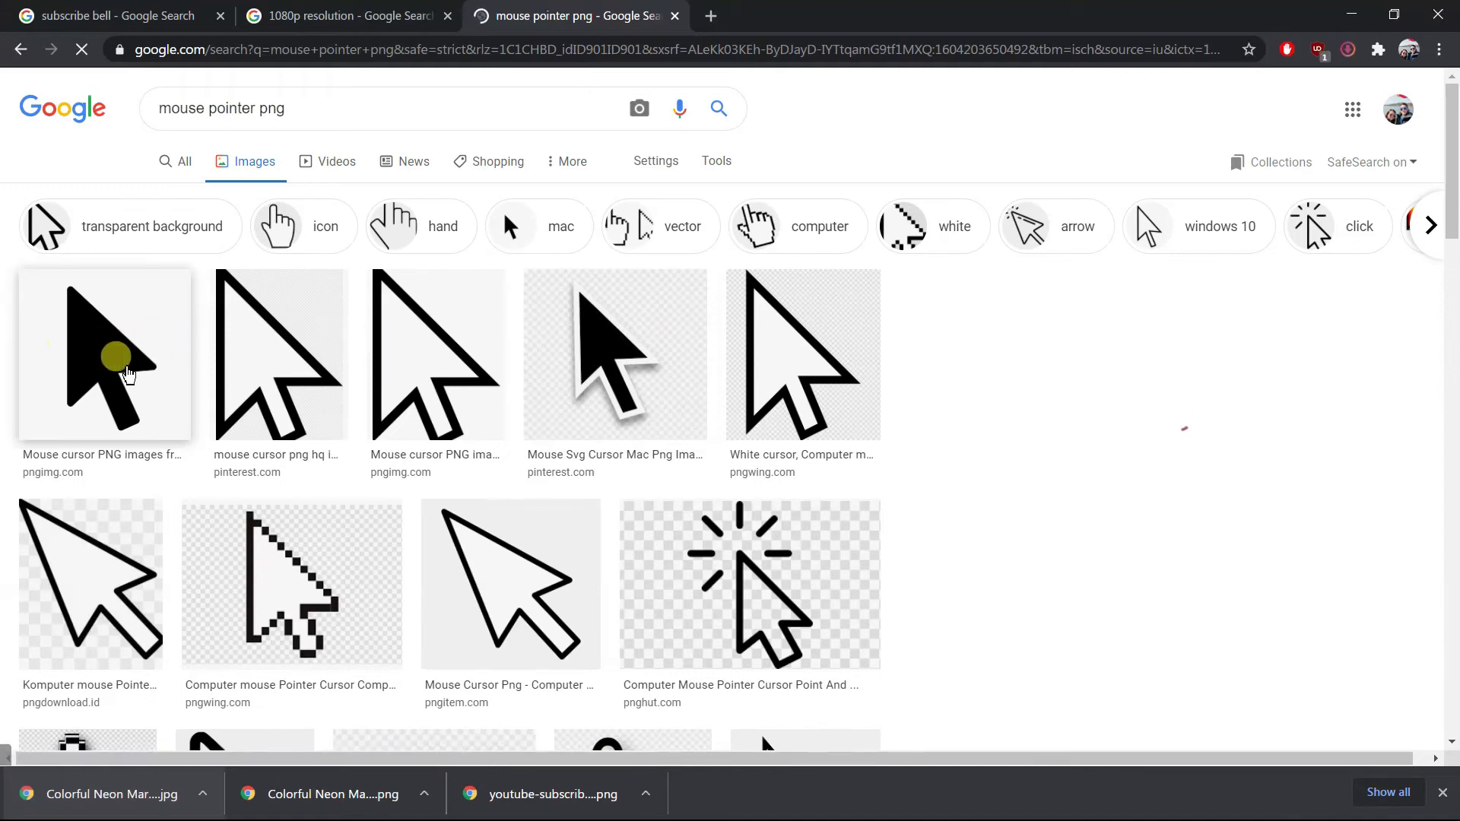
Capture a screen snip of the enlarged black cursor image in Chrome, switch to Illustrator and paste it into the document.
{"action": "left_click", "coordinate": [127, 374]}
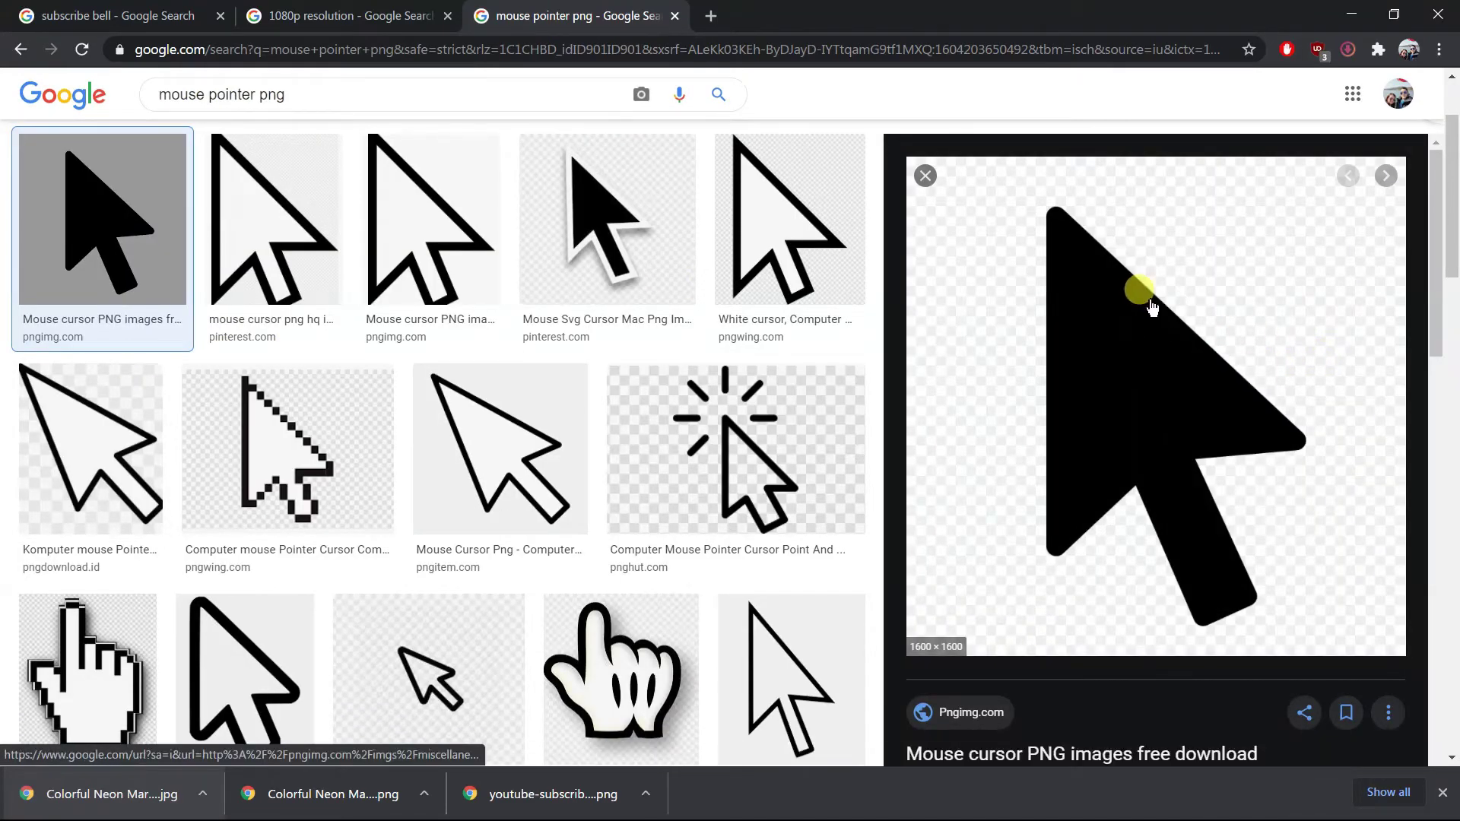
{"action": "key", "text": "super+shift+s"}
{"action": "mouse_move", "coordinate": [981, 162]}
{"action": "left_mouse_down"}
{"action": "mouse_move", "coordinate": [1288, 723]}
{"action": "mouse_move", "coordinate": [1337, 620]}
{"action": "left_mouse_up"}
{"action": "key", "text": "alt+Tab"}
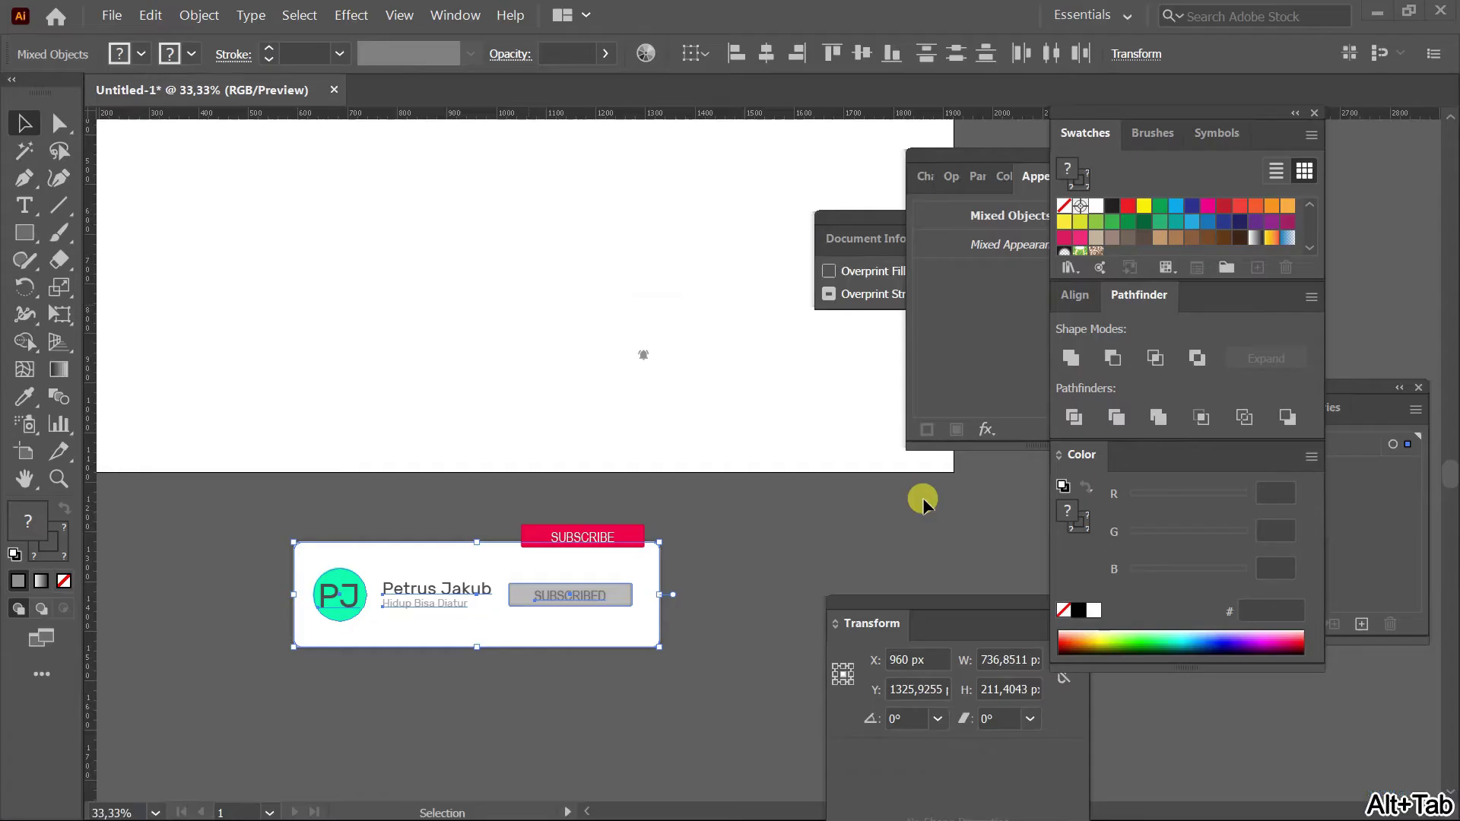
{"action": "key", "text": "ctrl+v"}
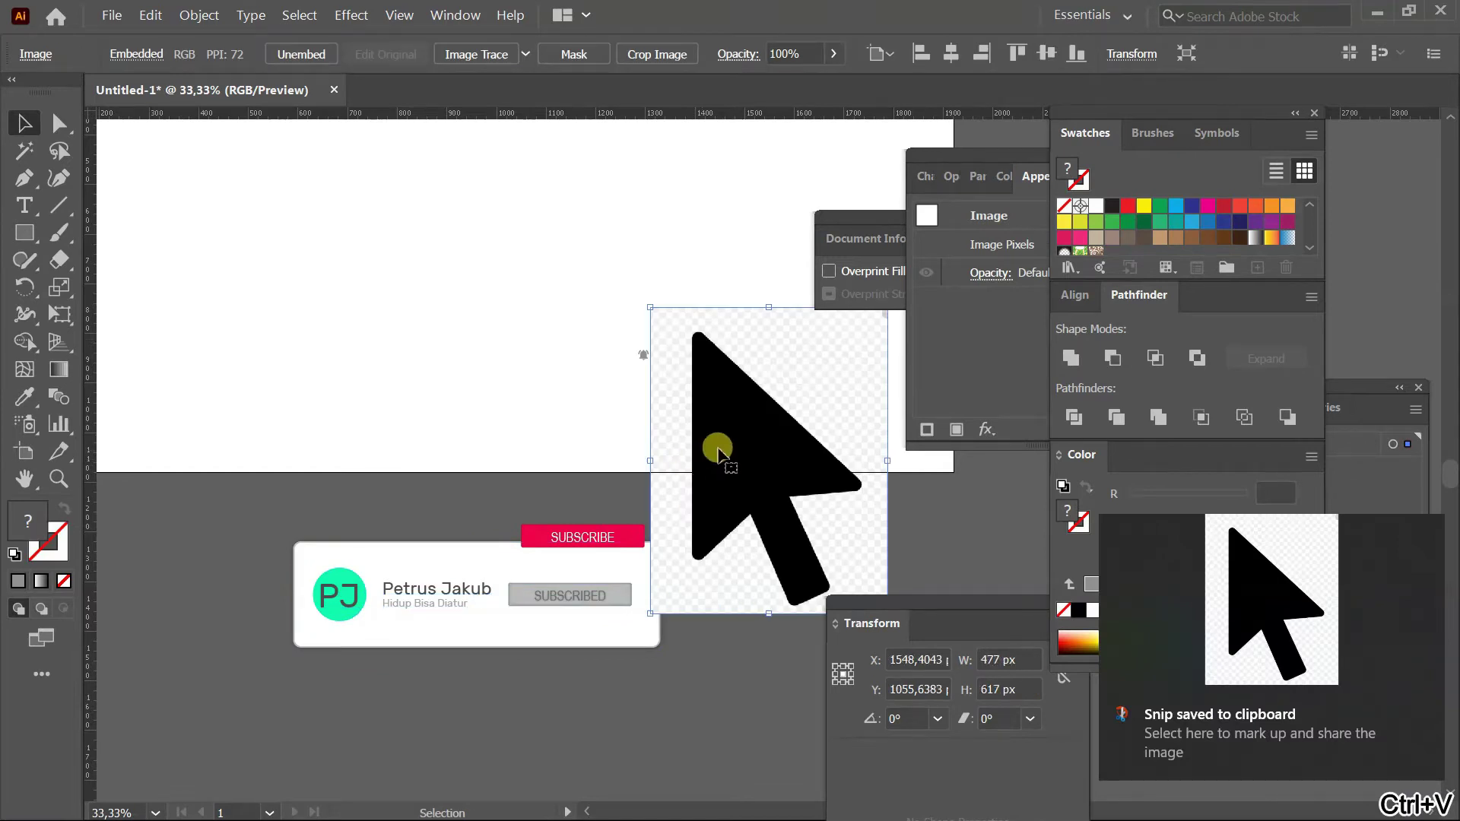
Start tracing the pasted cursor with the Pen tool, drawing its straight vertical edge from the upper tip to the lower corner.
{"action": "scroll", "coordinate": [721, 446], "scroll_direction": "right", "scroll_amount": 3}
{"action": "key", "text": "z"}
{"action": "left_click", "coordinate": [715, 439]}
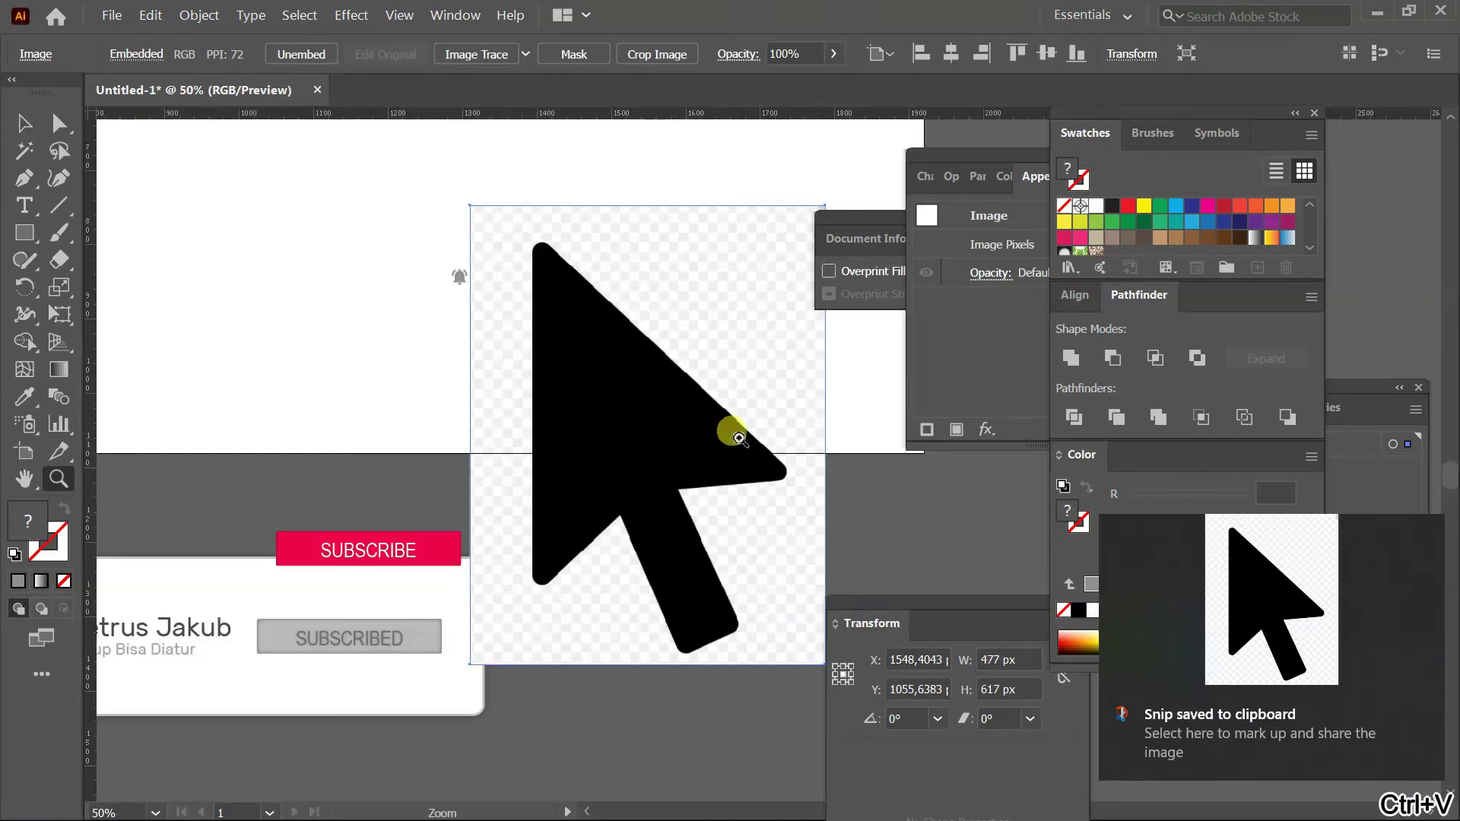
{"action": "key", "text": "p"}
{"action": "left_click", "coordinate": [536, 239]}
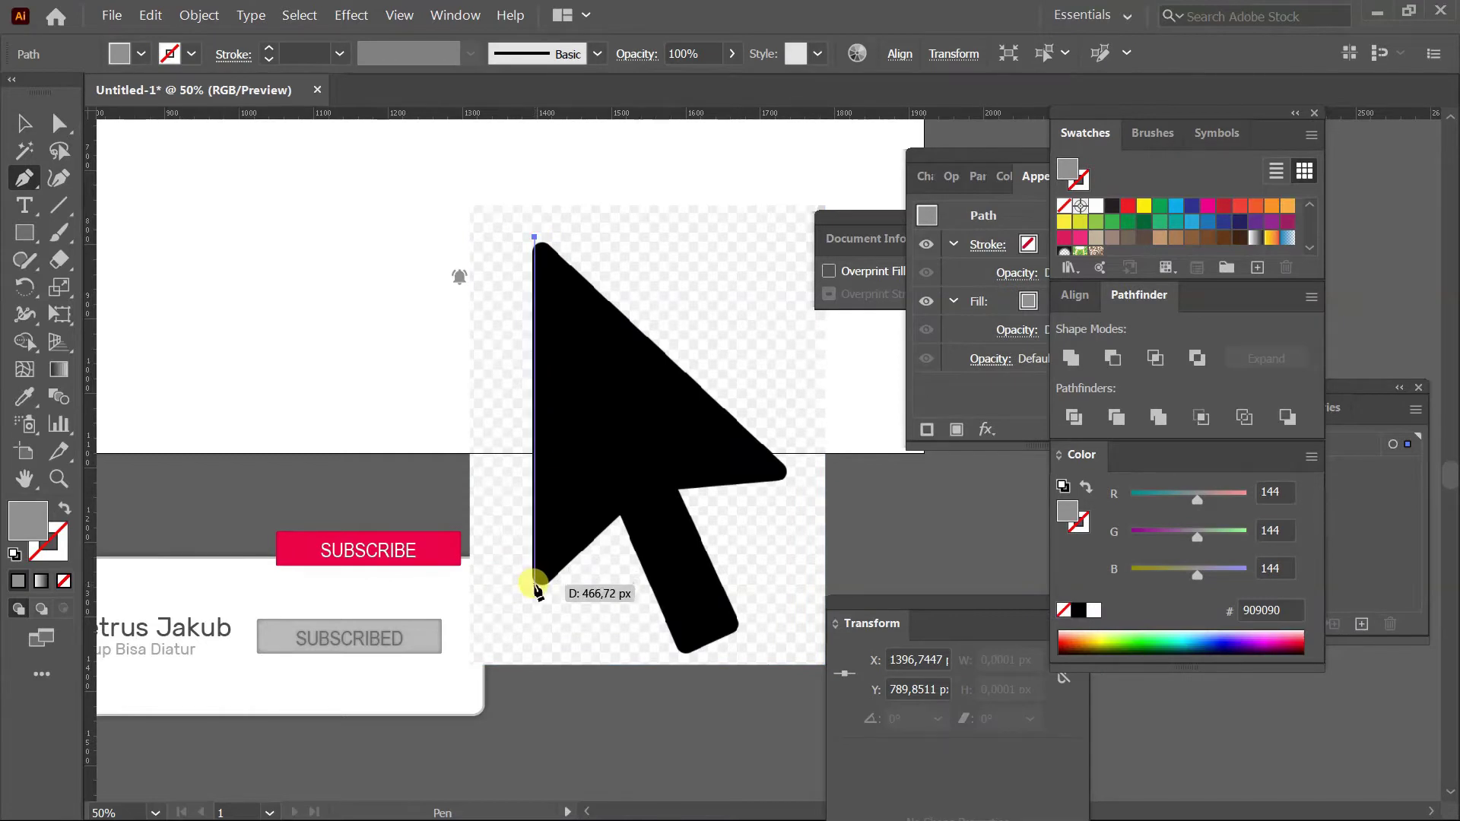
{"action": "key", "text": "ctrl+z"}
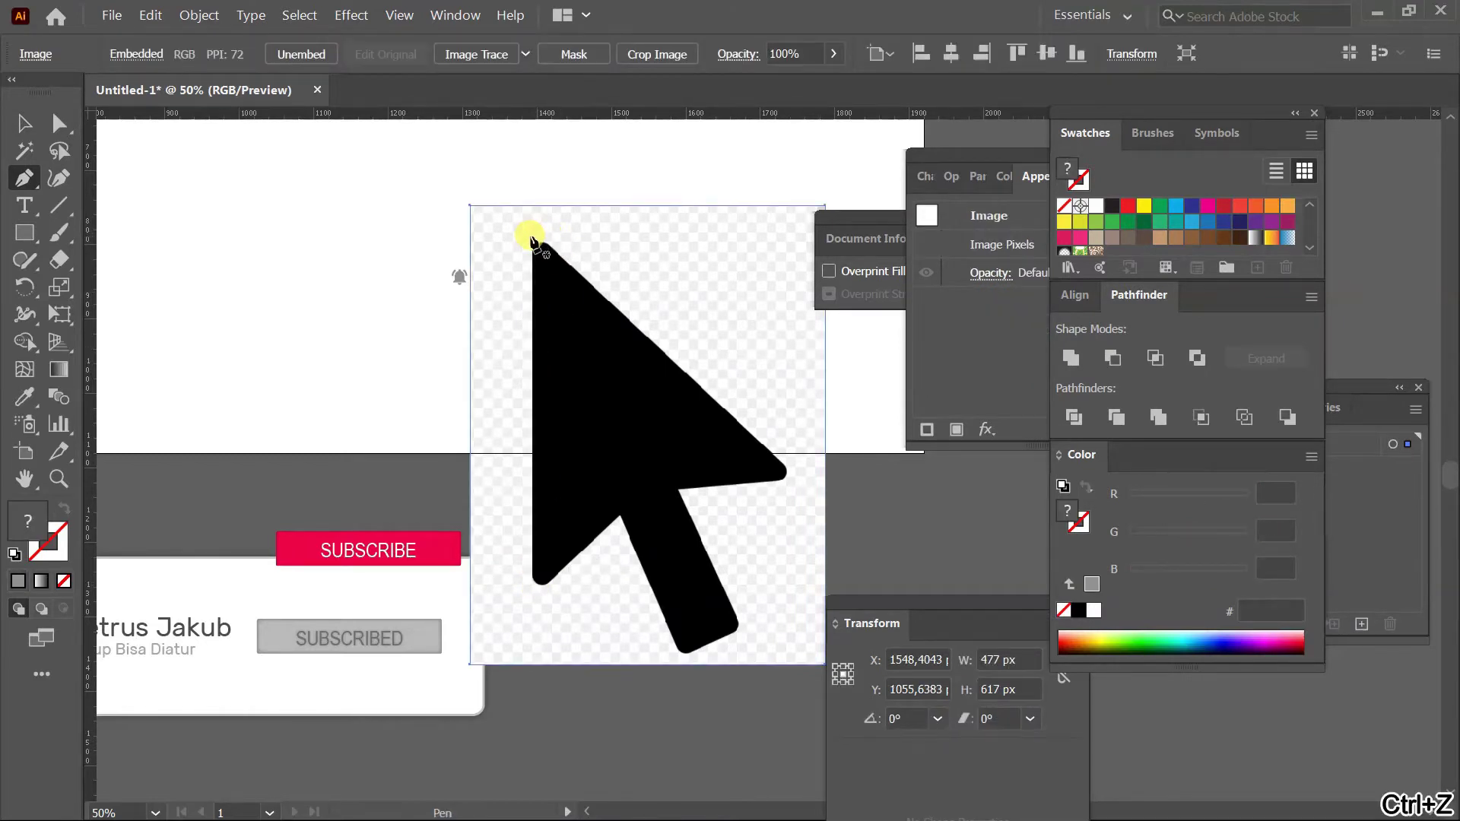
{"action": "left_click", "coordinate": [533, 236]}
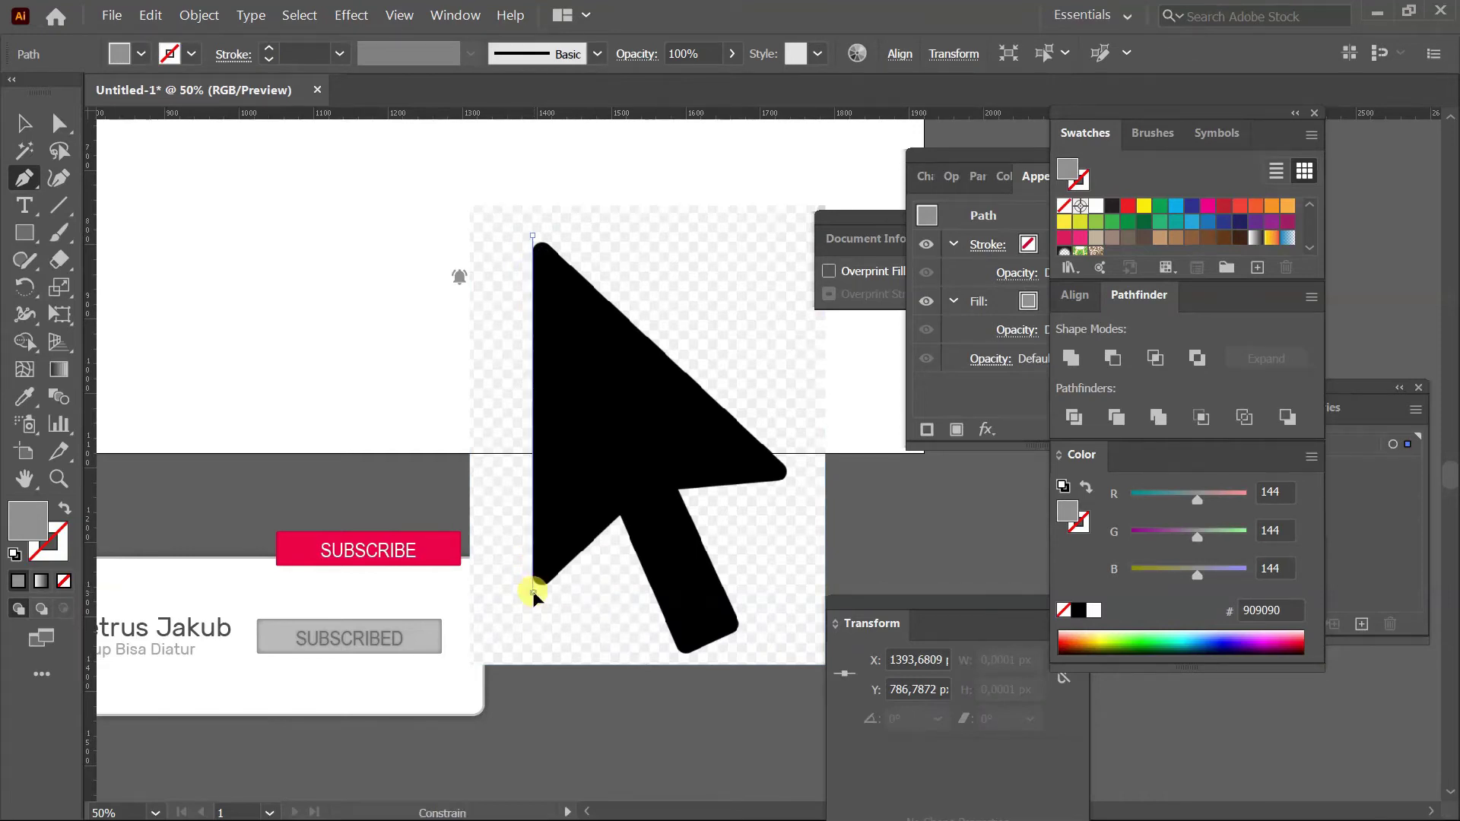
{"action": "left_click", "coordinate": [533, 591]}
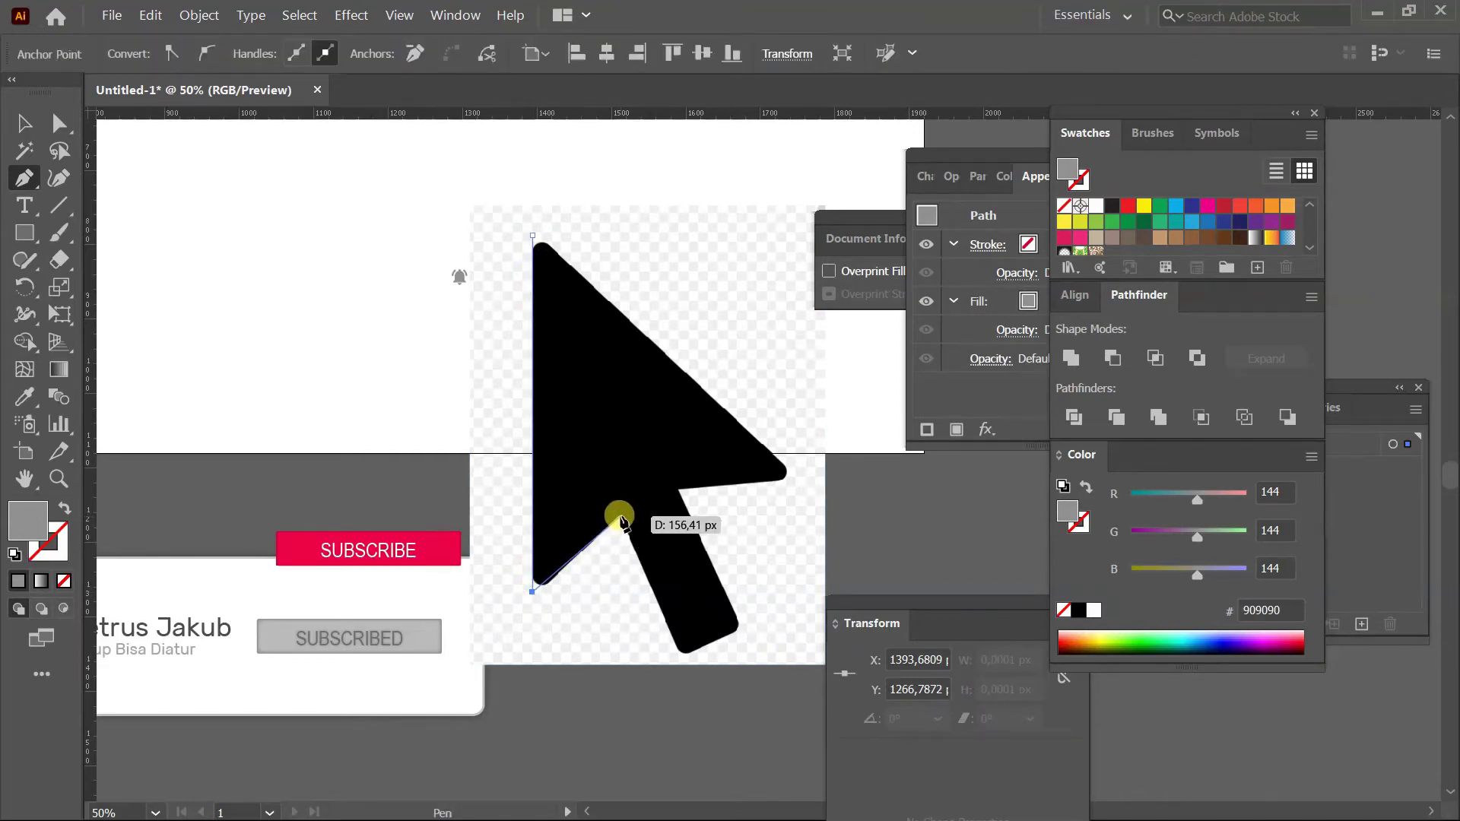
Undo the last anchor point and trace the rest of the cursor arrow image with the Pen tool as a closed shape.
{"action": "key", "text": "ctrl+z"}
{"action": "left_click", "coordinate": [532, 597]}
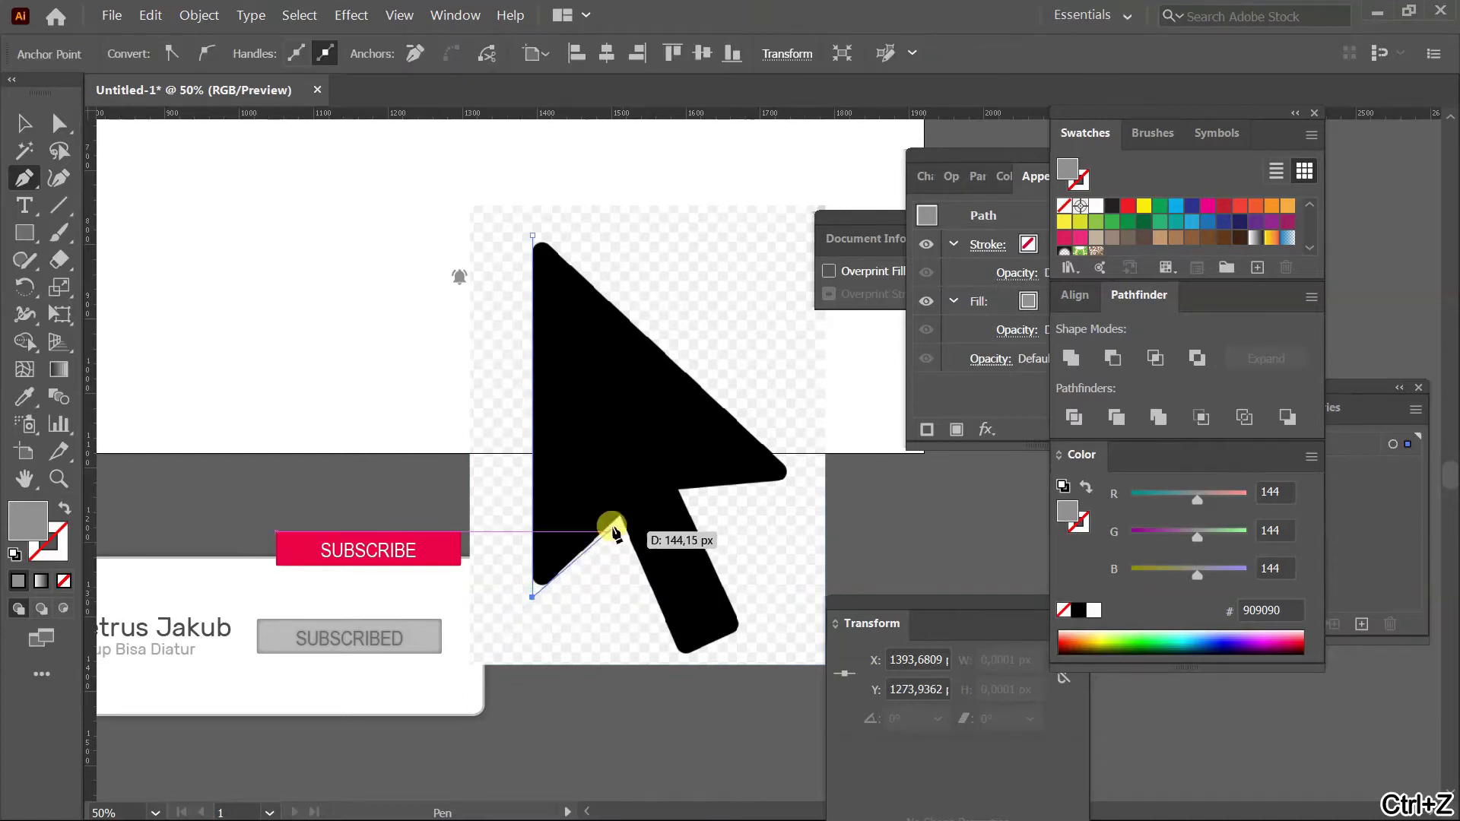
{"action": "left_click", "coordinate": [619, 516]}
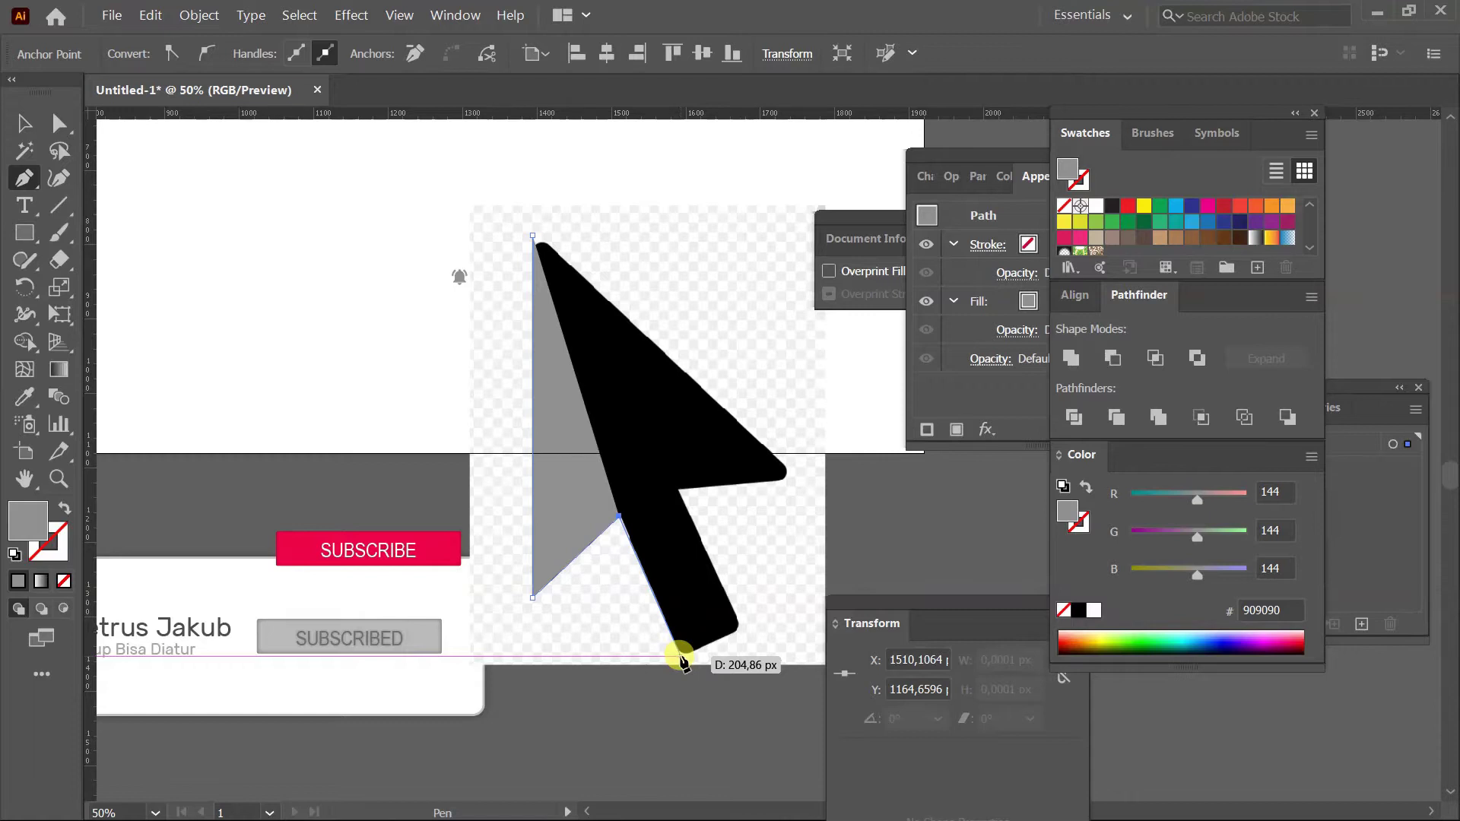
{"action": "left_click", "coordinate": [681, 656]}
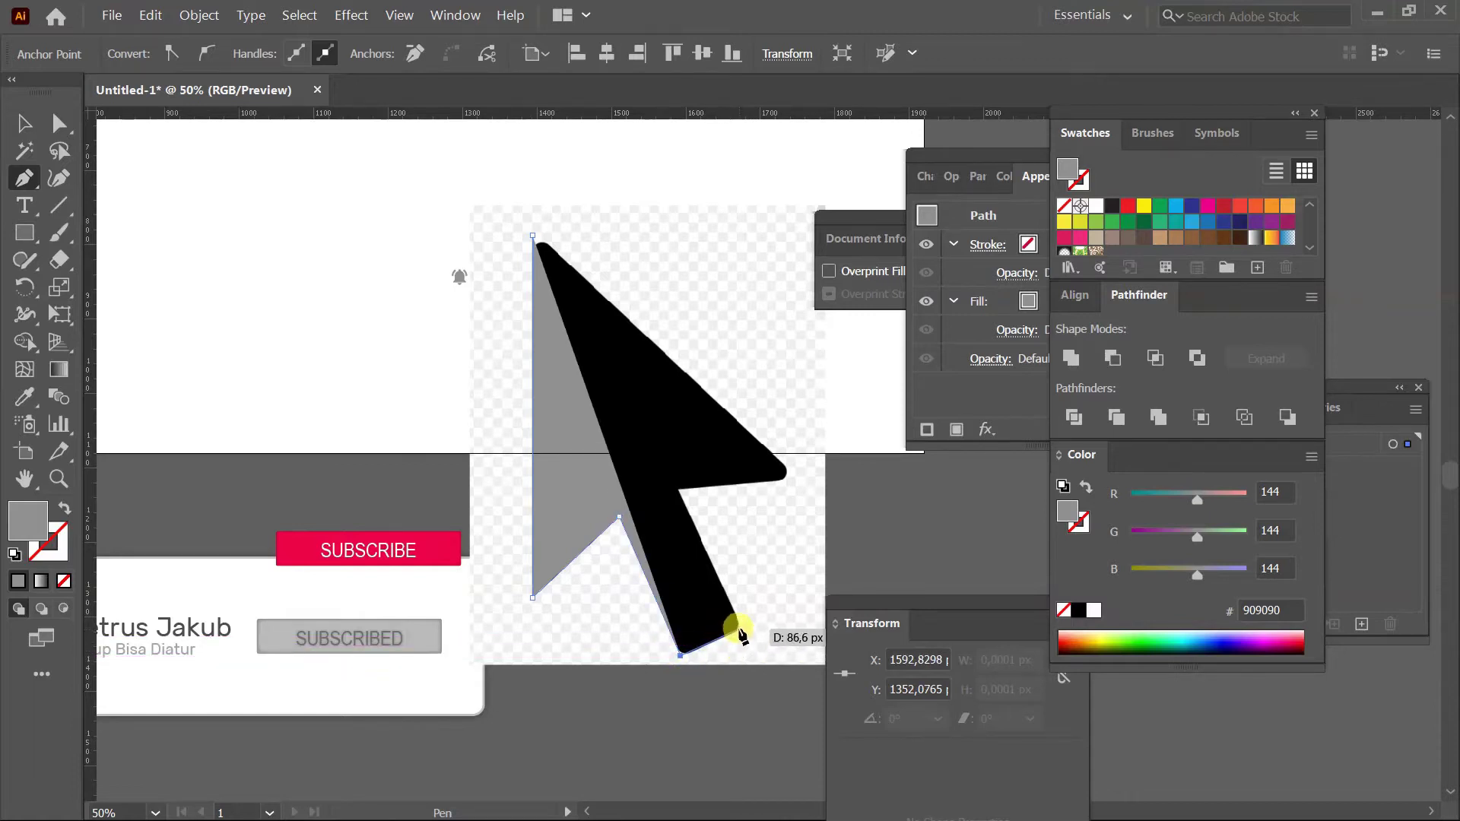
{"action": "left_click", "coordinate": [743, 628]}
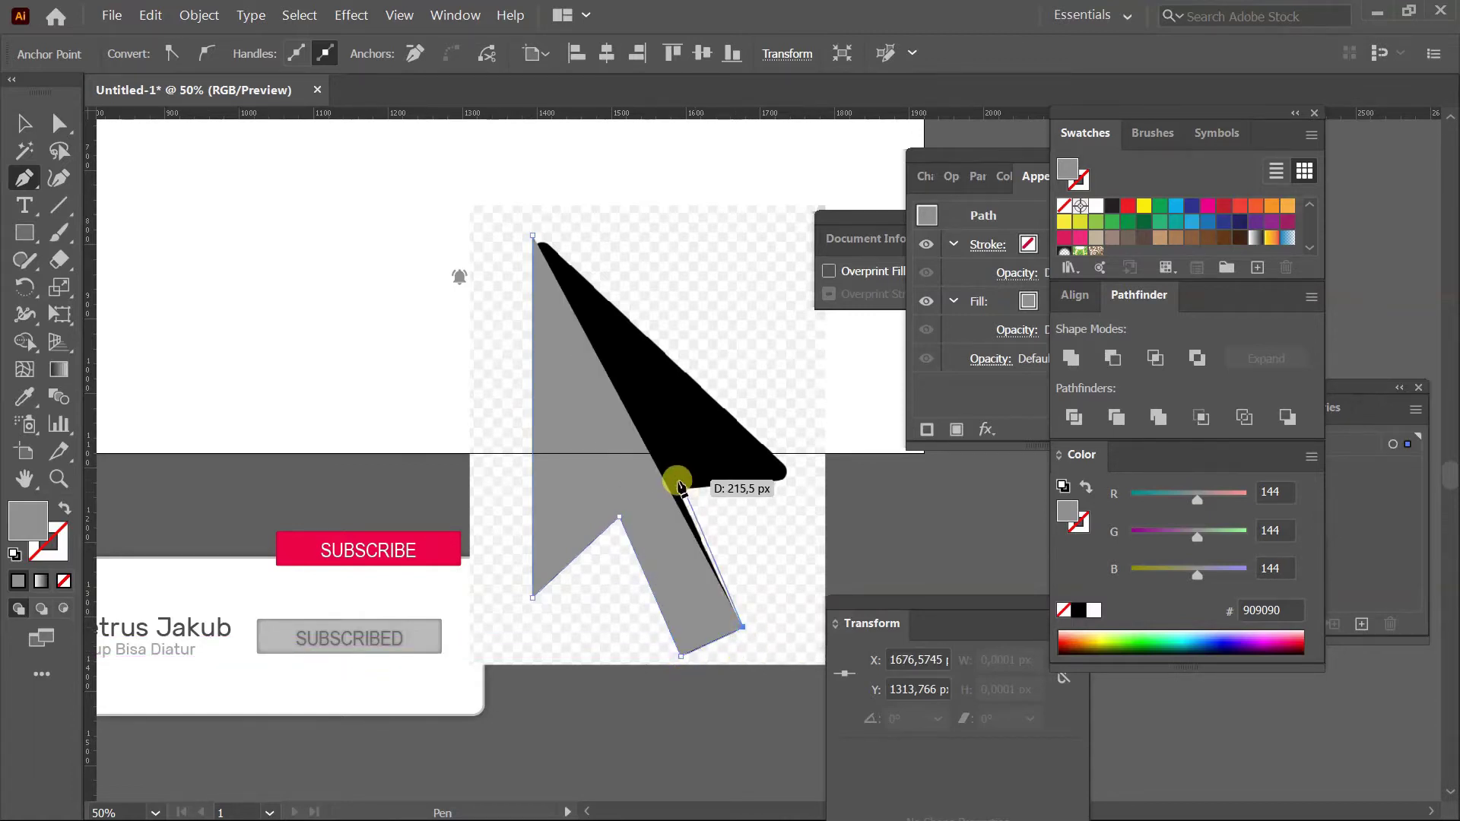
{"action": "left_click", "coordinate": [681, 490]}
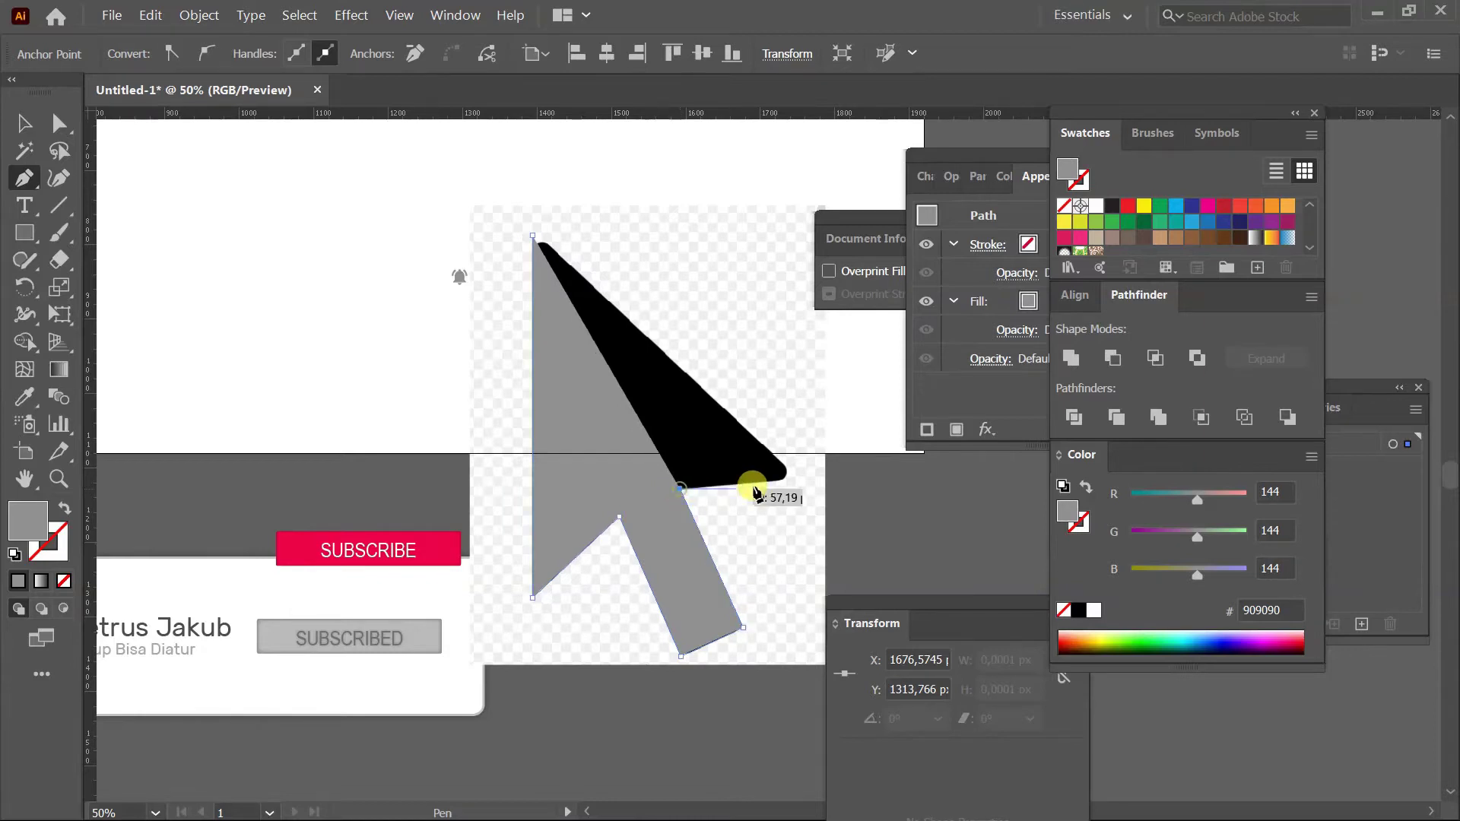
{"action": "left_click", "coordinate": [800, 479]}
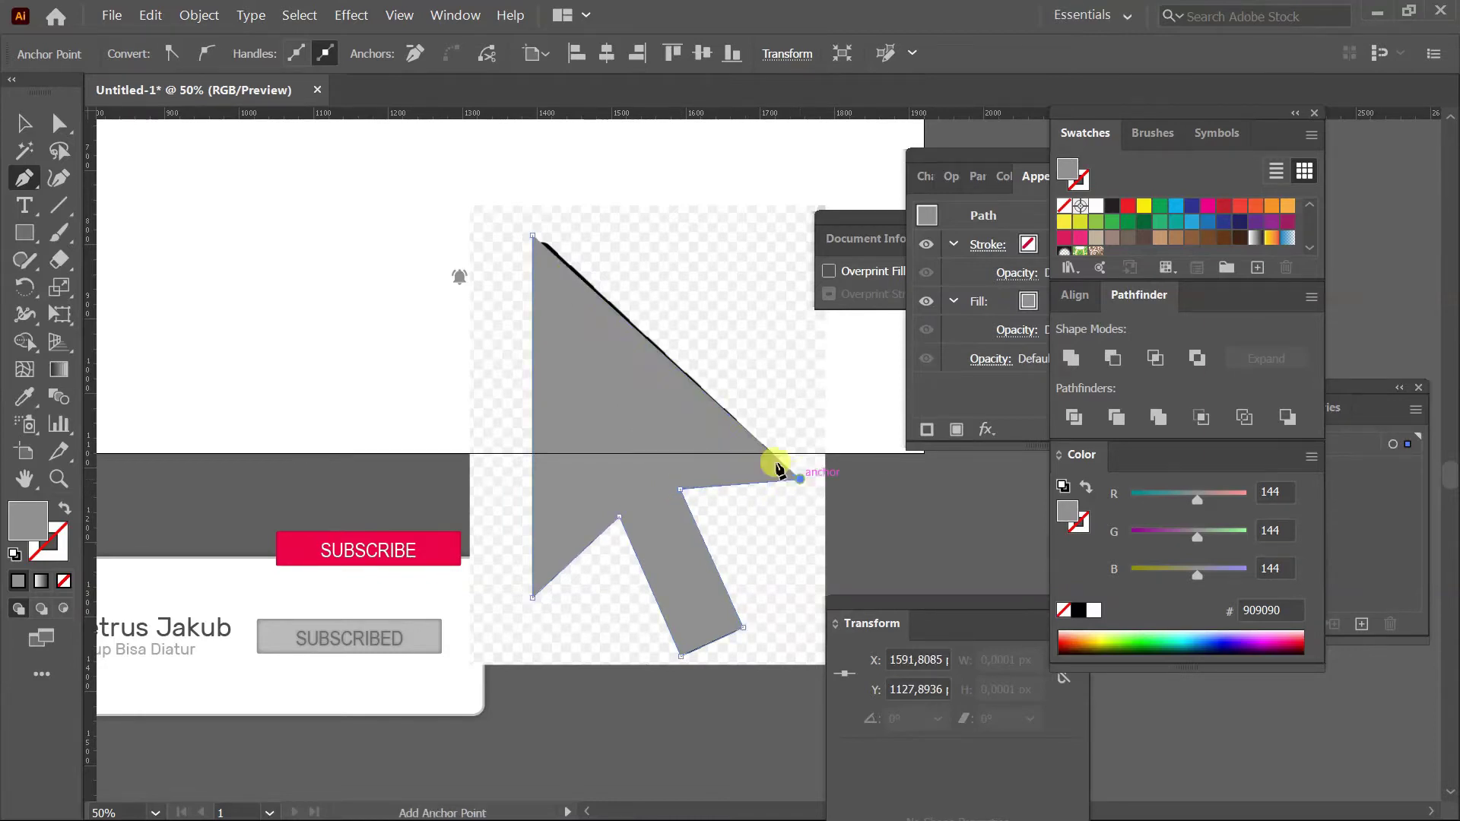
{"action": "left_click", "coordinate": [537, 238]}
Round all corners of the traced arrow to match the cursor image beneath it.
{"action": "key", "text": "z"}
{"action": "left_click", "coordinate": [577, 251]}
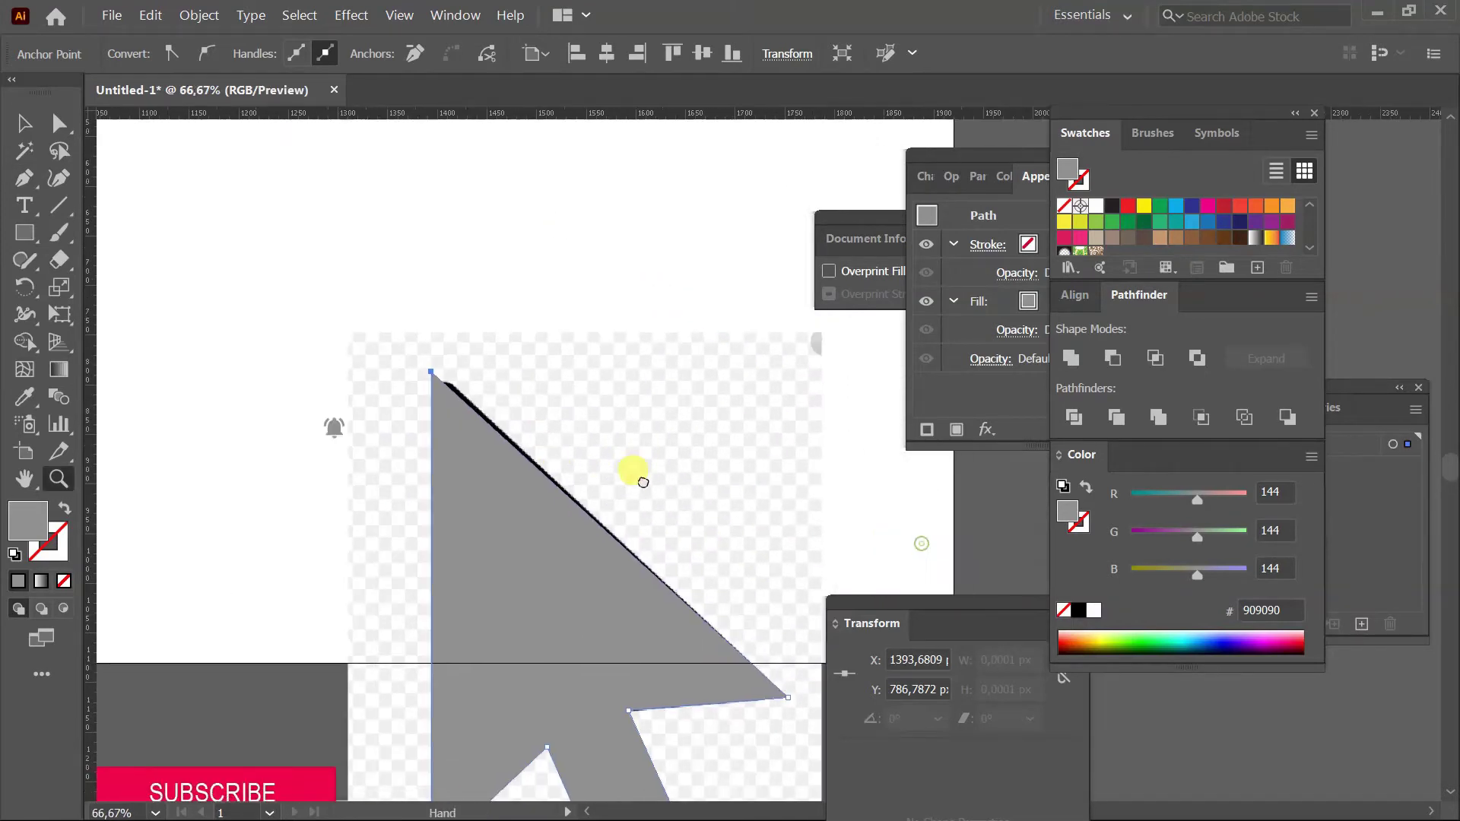
{"action": "key", "text": "a"}
{"action": "left_click_drag", "start_coordinate": [430, 370], "coordinate": [445, 395]}
{"action": "scroll", "coordinate": [532, 471], "scroll_direction": "down", "scroll_amount": 3}
{"action": "left_click", "coordinate": [472, 548]}
{"action": "left_click_drag", "start_coordinate": [376, 656], "coordinate": [418, 619]}
{"action": "key", "text": "ctrl+z"}
{"action": "key", "text": "ctrl+z"}
Delete the reference cursor image behind the traced arrow.
{"action": "key", "text": "z"}
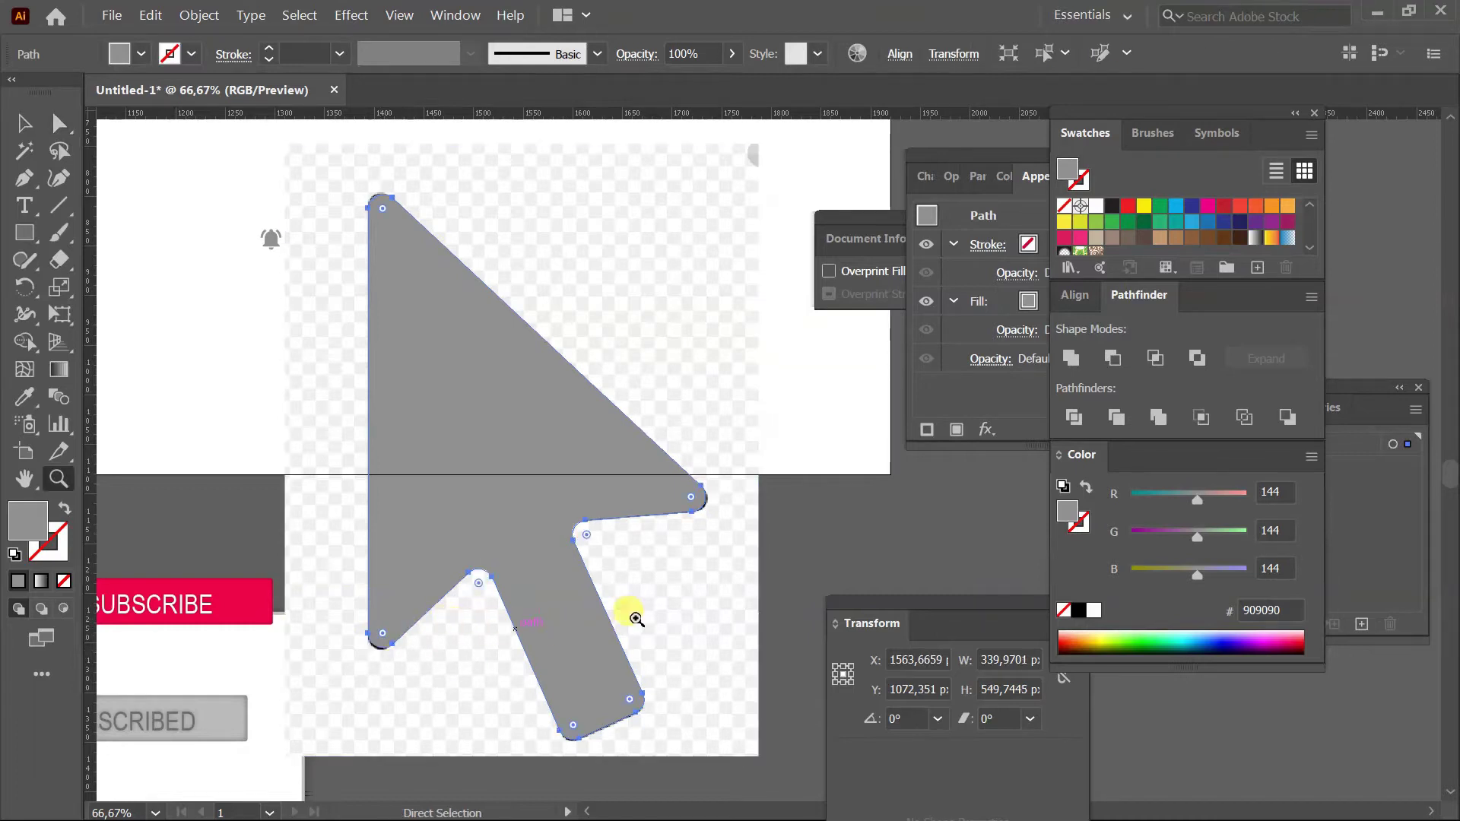
{"action": "left_click", "coordinate": [682, 561], "text": "alt"}
{"action": "left_click", "coordinate": [688, 565], "text": "alt"}
{"action": "left_click_drag", "start_coordinate": [766, 430], "coordinate": [534, 573]}
{"action": "key", "text": "v"}
{"action": "left_click", "coordinate": [630, 330]}
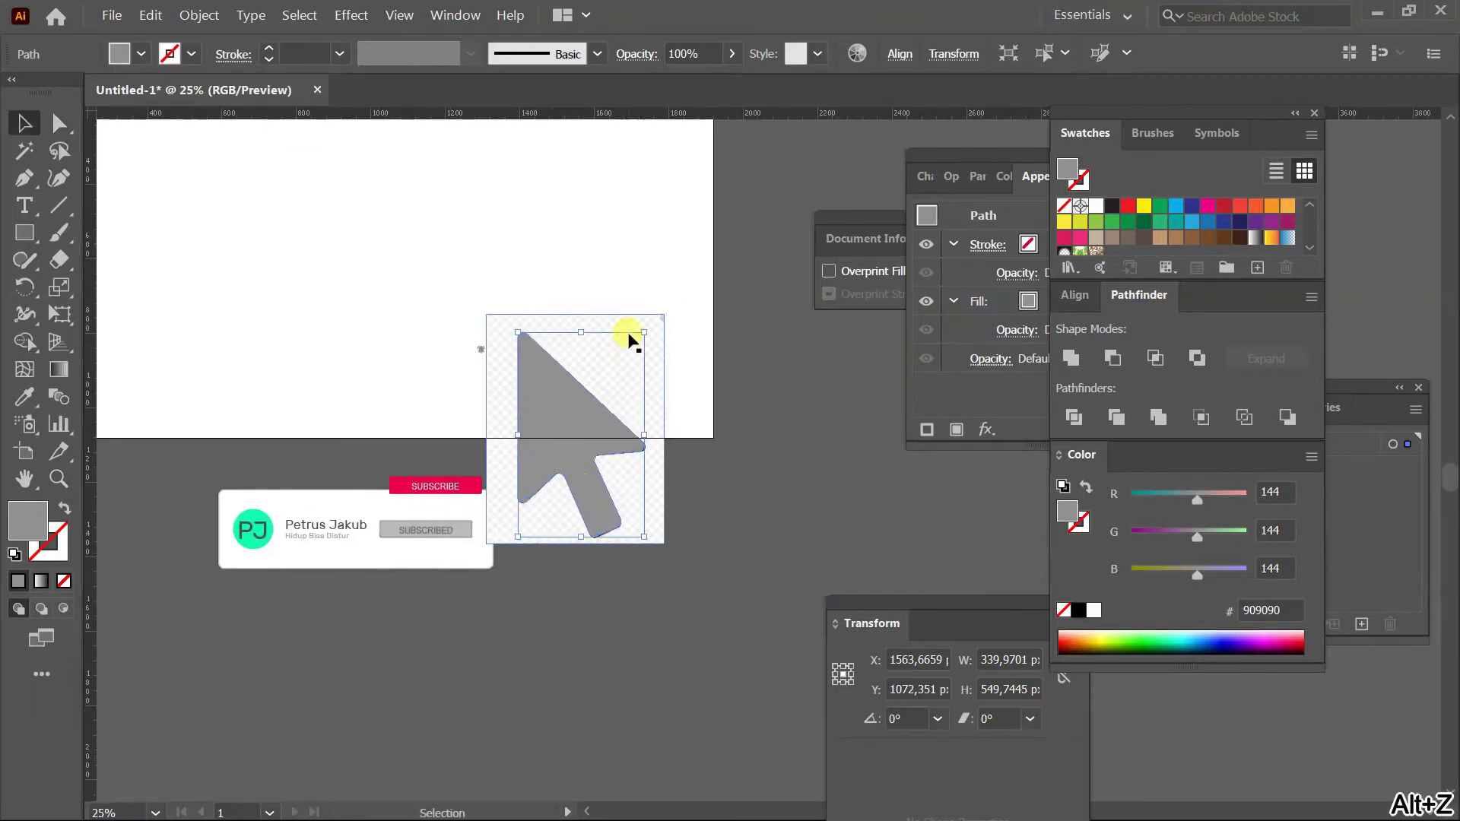
{"action": "key", "text": "alt+z"}
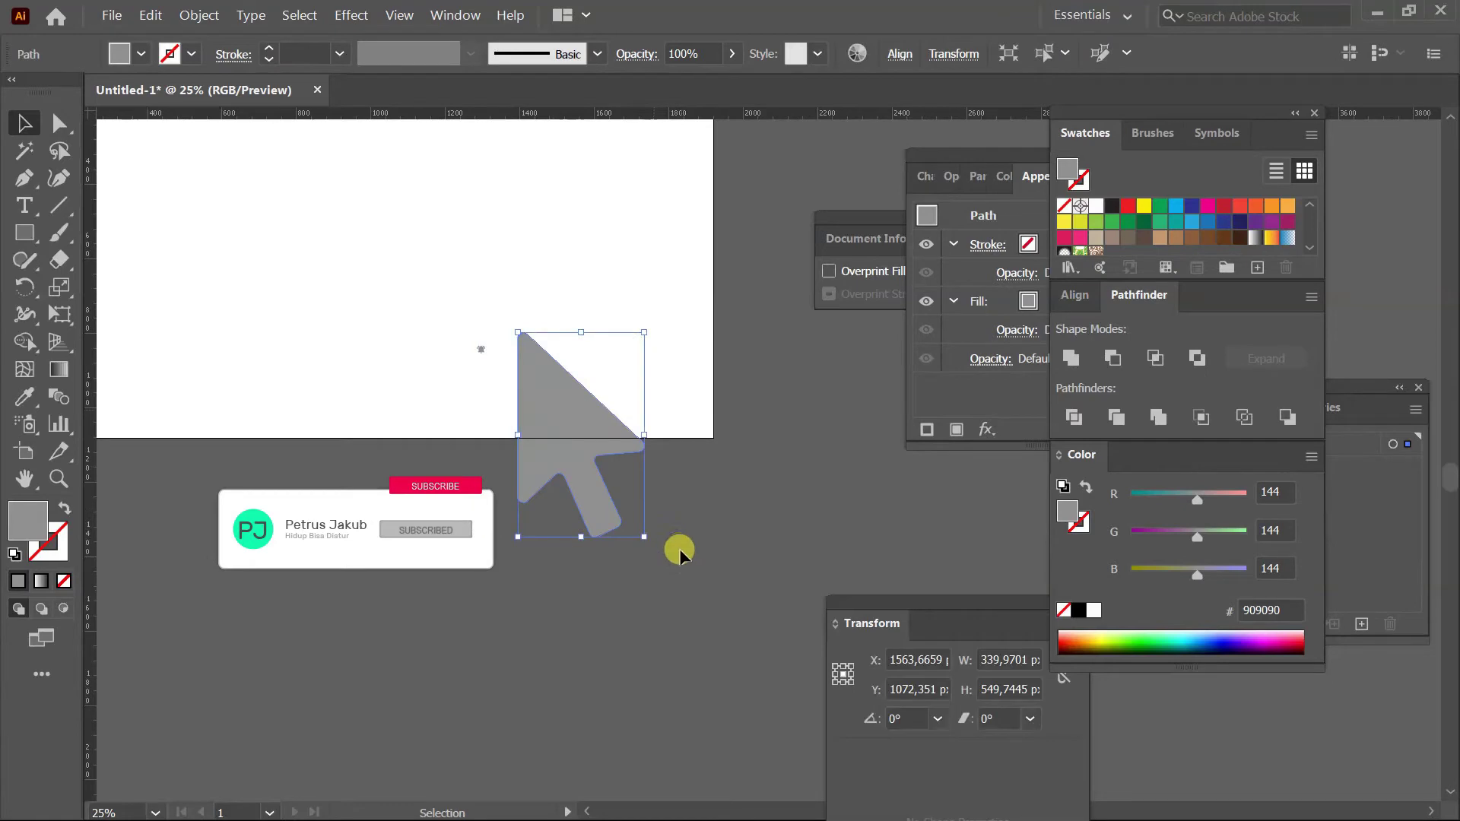
Set the arrow's fill colour to black (000000).
{"action": "double_click", "coordinate": [27, 521]}
{"action": "left_click", "coordinate": [456, 511]}
{"action": "left_click_drag", "start_coordinate": [438, 528], "coordinate": [426, 556]}
{"action": "left_click", "coordinate": [962, 286]}
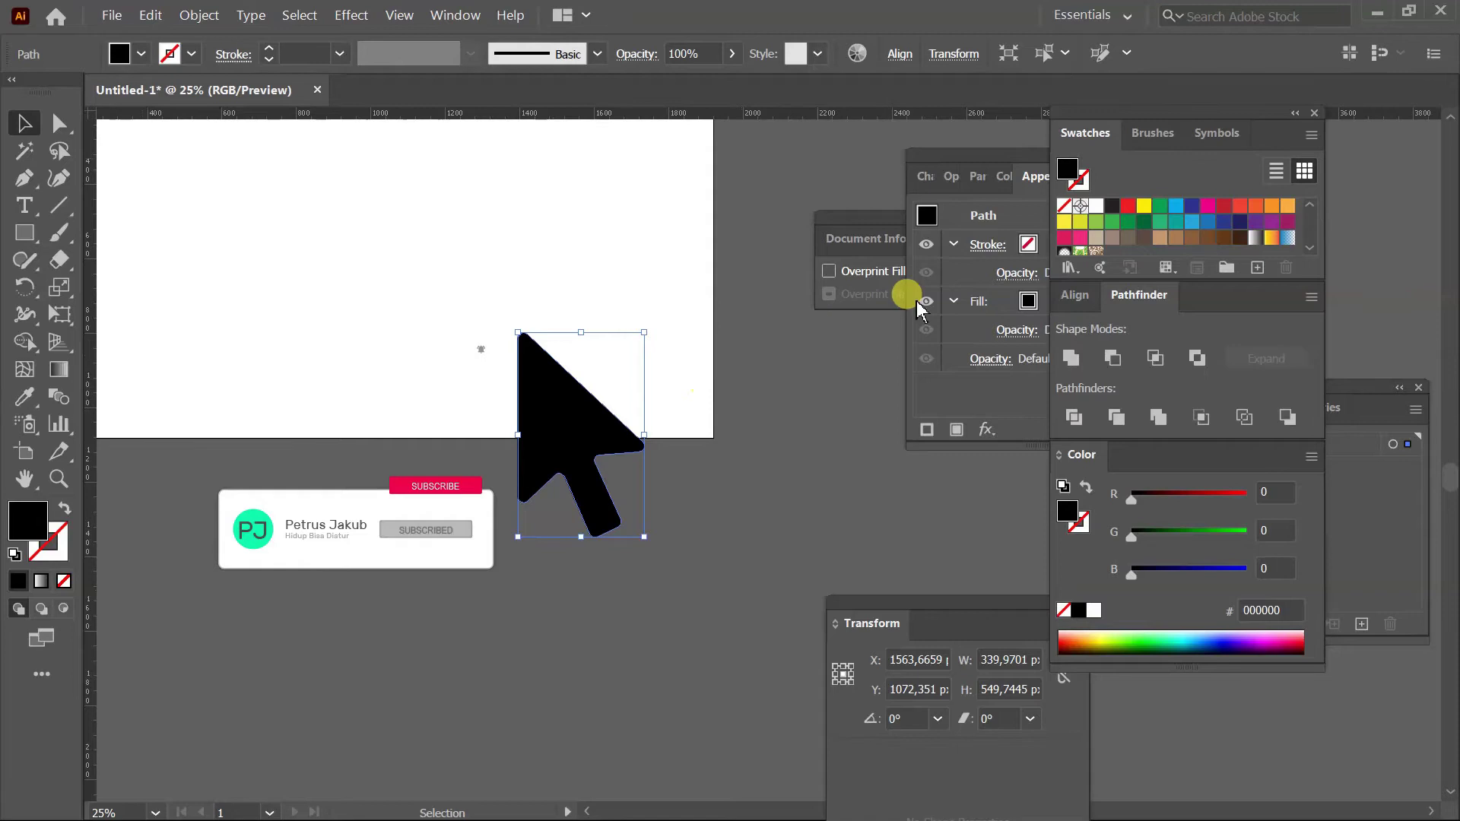
Place the arrow's stroke beneath its fill and make it white at 1 pt.
{"action": "left_click", "coordinate": [1049, 245]}
{"action": "left_click_drag", "start_coordinate": [1157, 253], "coordinate": [1126, 340]}
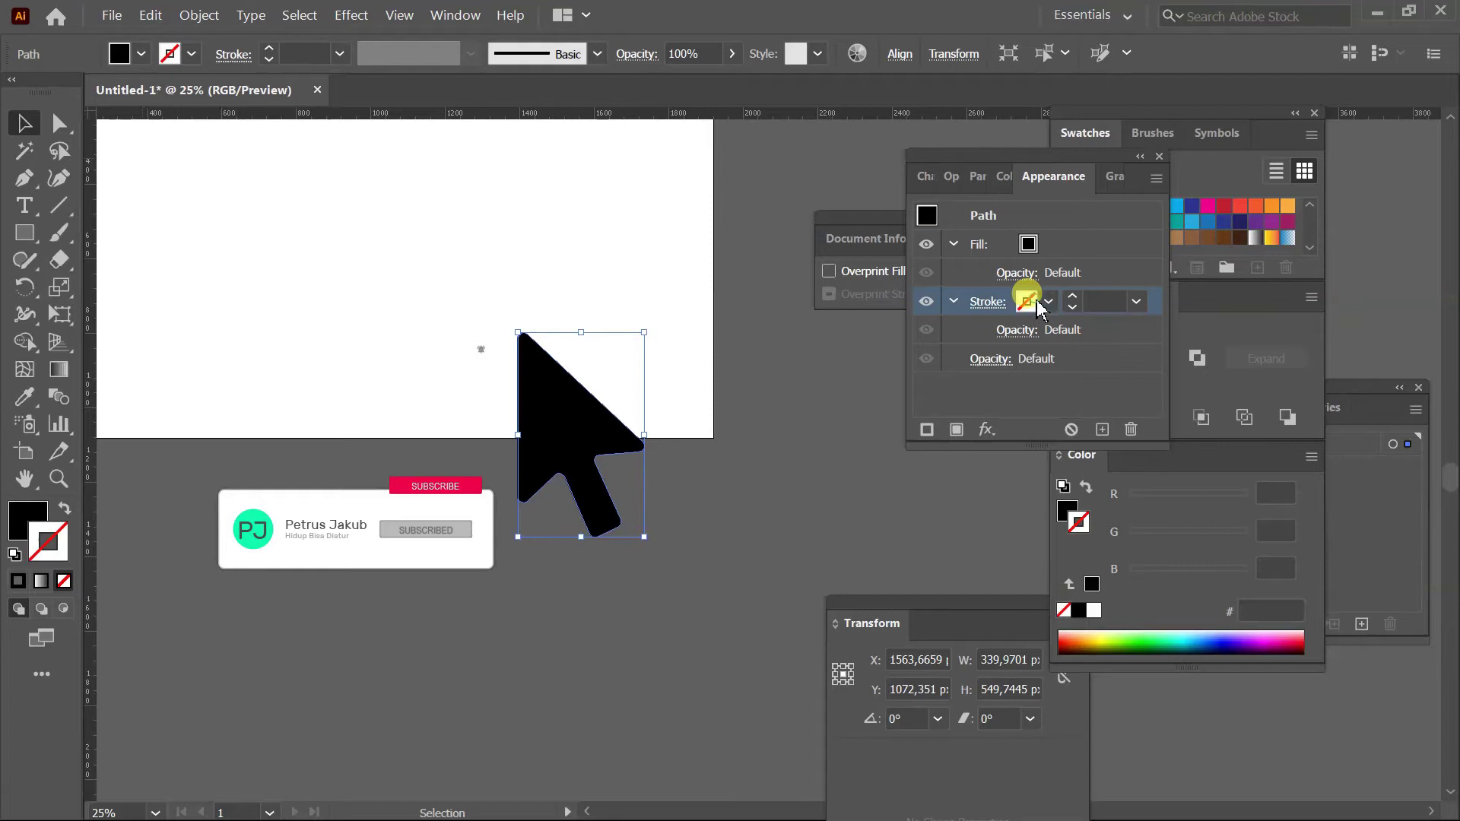
{"action": "left_click", "coordinate": [1049, 302]}
{"action": "left_click", "coordinate": [839, 340]}
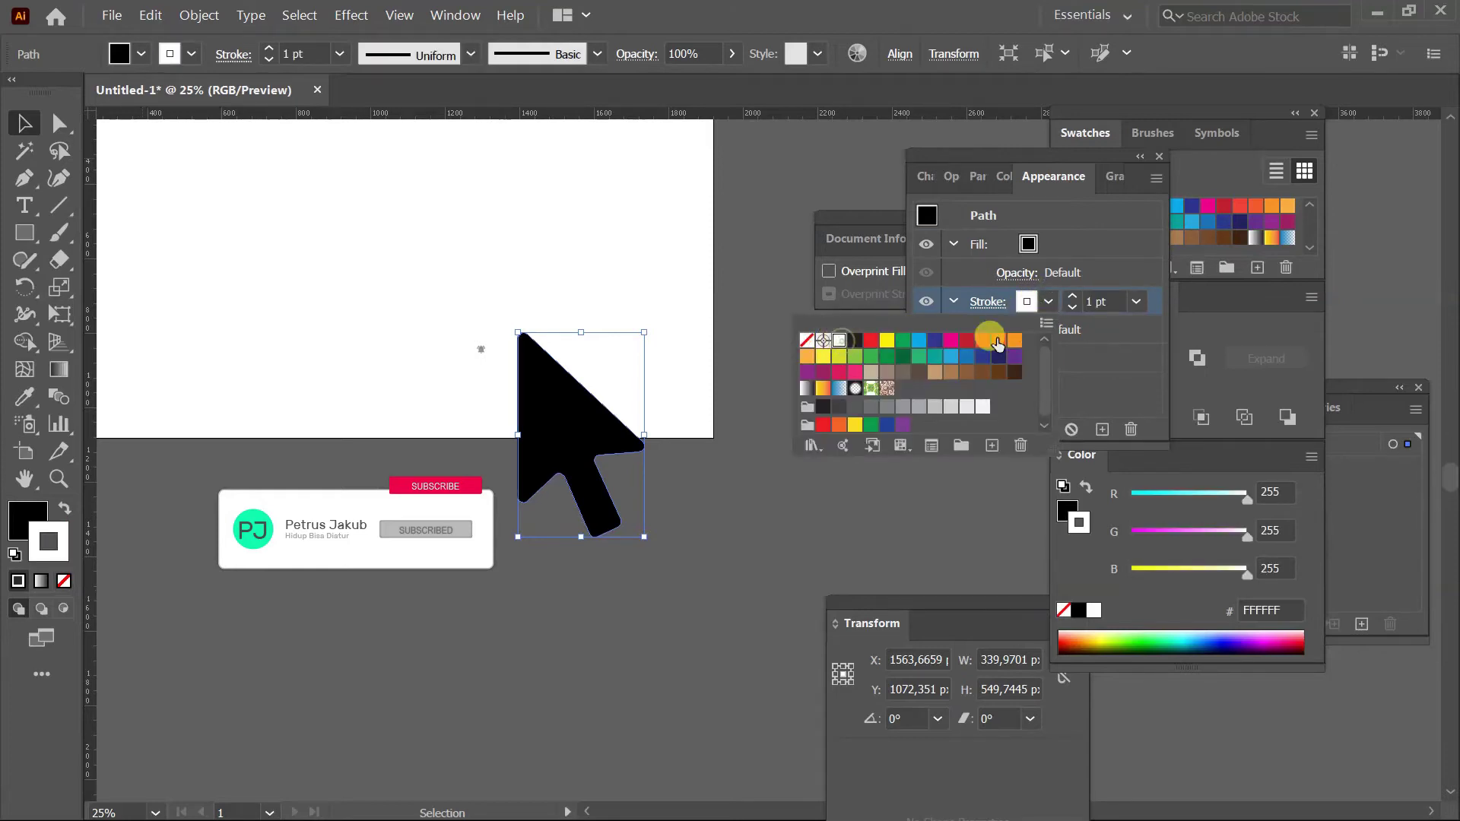
{"action": "left_click", "coordinate": [1073, 302]}
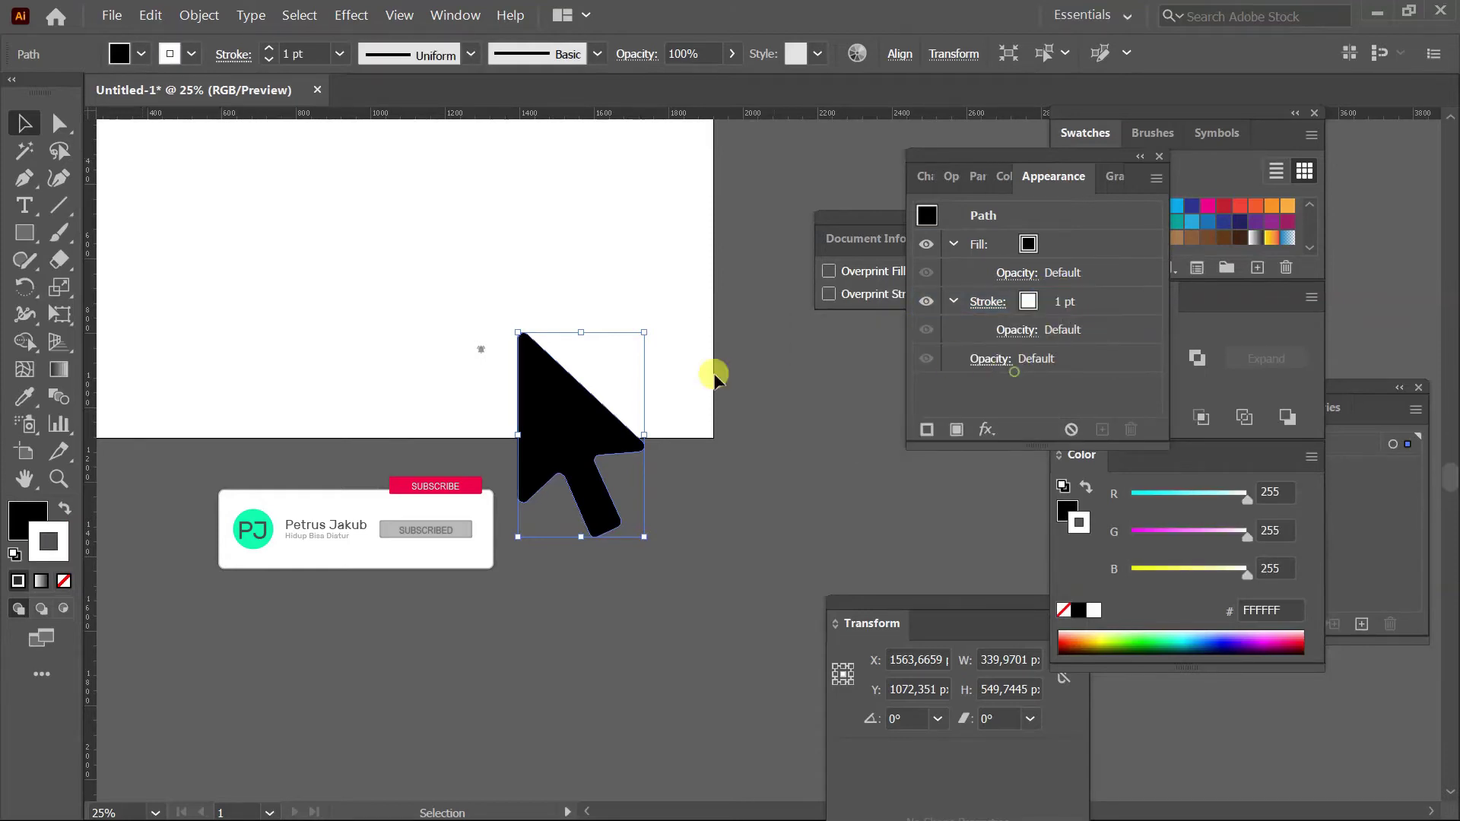
Scale the arrow down to about 32 × 53 px and position its tip over the bell icon on the artboard.
{"action": "left_click_drag", "start_coordinate": [648, 329], "coordinate": [531, 480]}
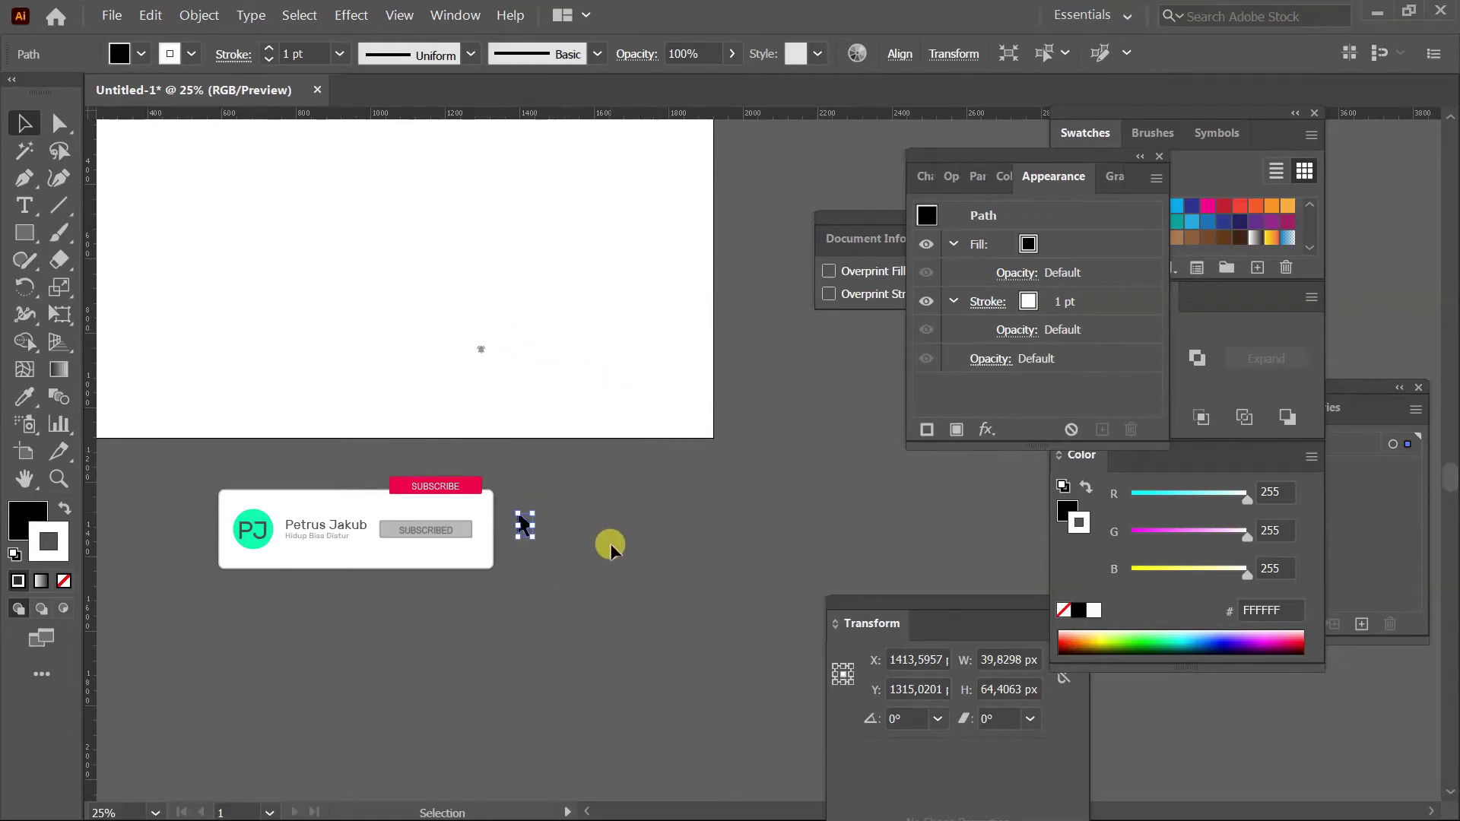
{"action": "left_click", "coordinate": [557, 547]}
{"action": "left_click_drag", "start_coordinate": [528, 531], "coordinate": [523, 431]}
{"action": "key", "text": "z"}
{"action": "key", "text": "v"}
{"action": "key", "text": "z"}
{"action": "left_click", "coordinate": [700, 411], "text": "alt"}
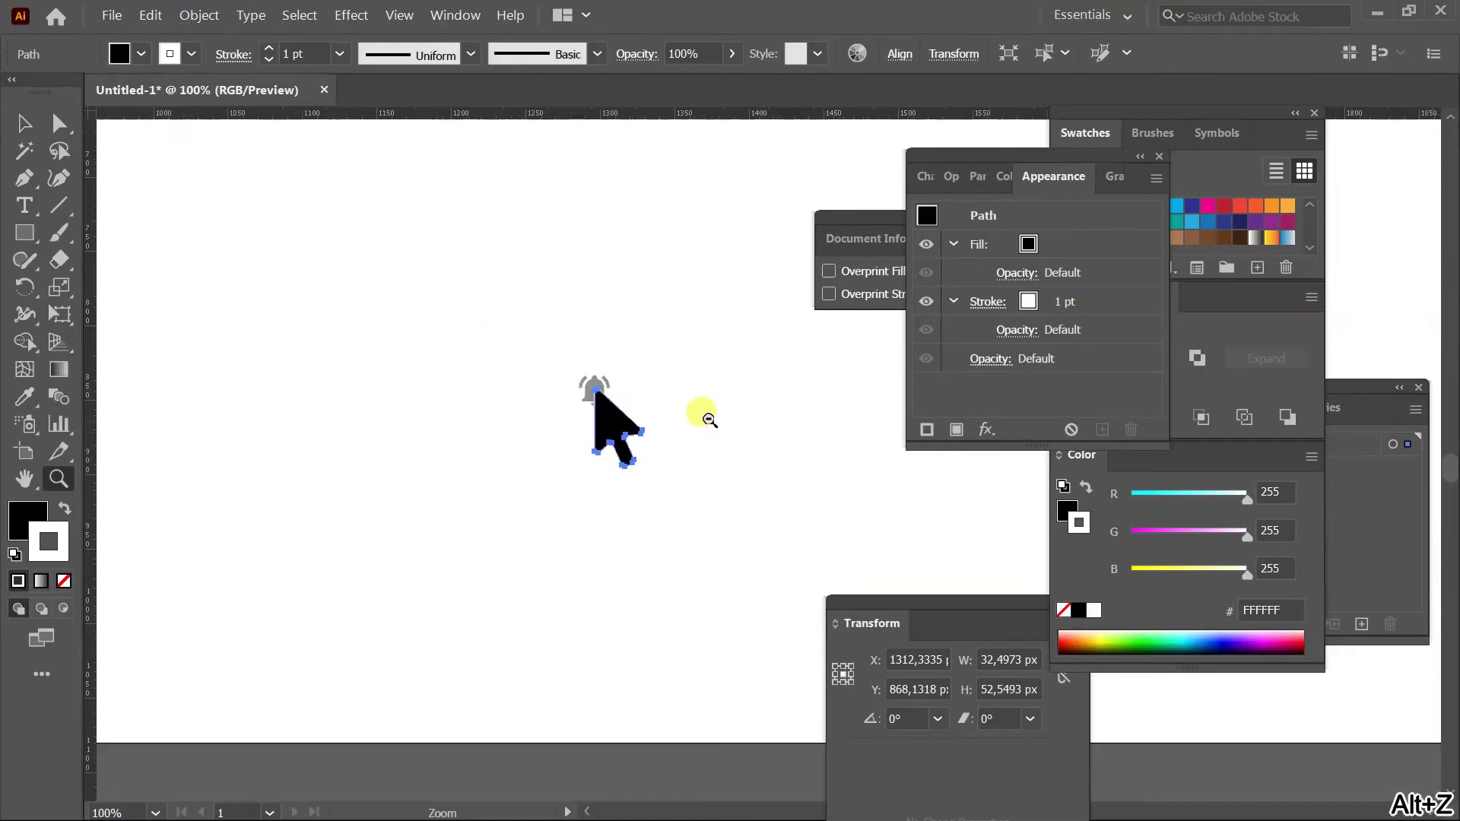
{"action": "left_click", "coordinate": [783, 449], "text": "alt"}
{"action": "key", "text": "v"}
Set the arrow's white stroke weight to 5 pt.
{"action": "left_click", "coordinate": [1069, 302]}
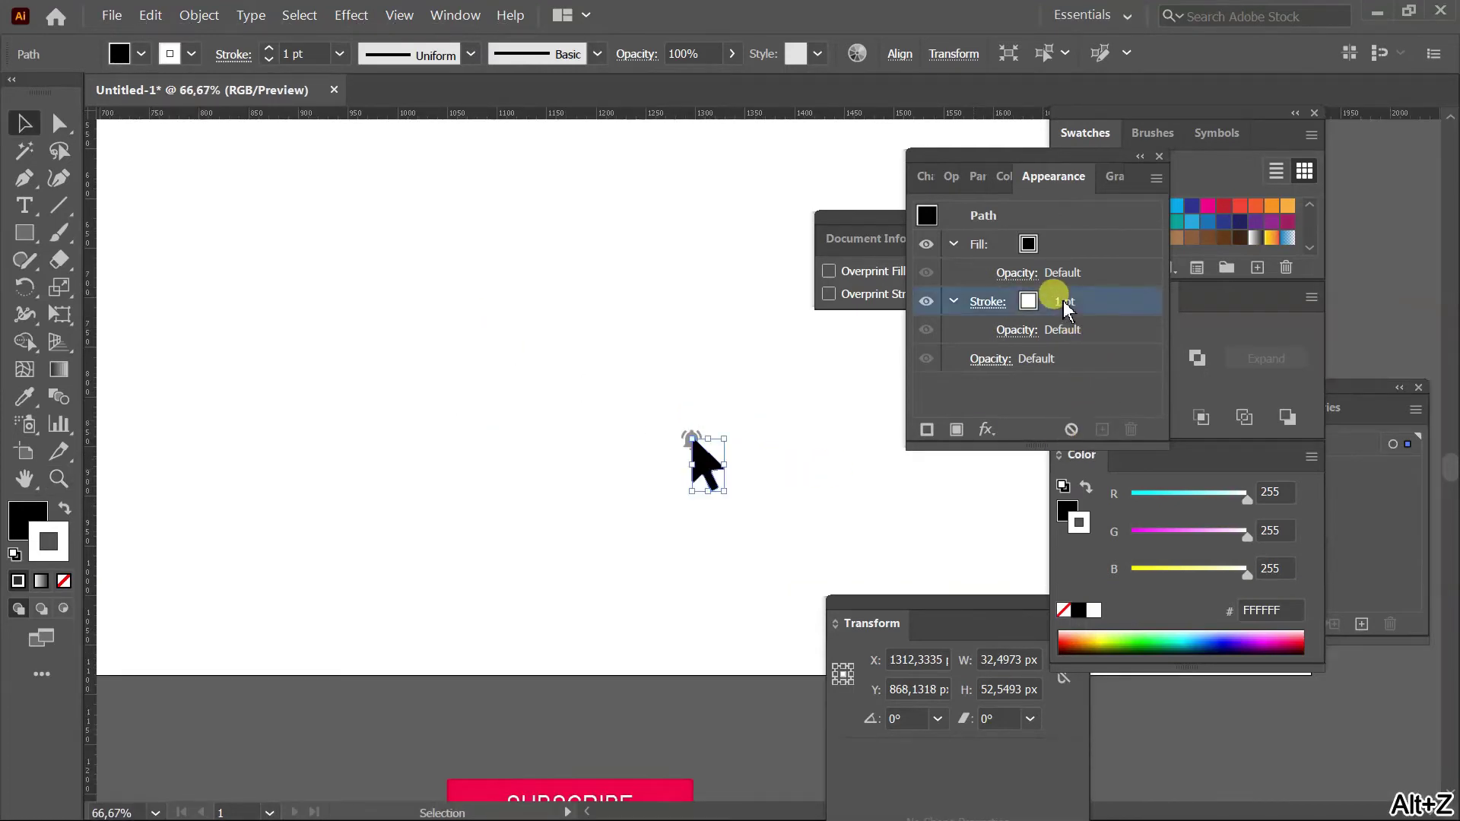
{"action": "left_click", "coordinate": [1074, 297]}
{"action": "left_click", "coordinate": [1073, 295]}
{"action": "left_click", "coordinate": [808, 548]}
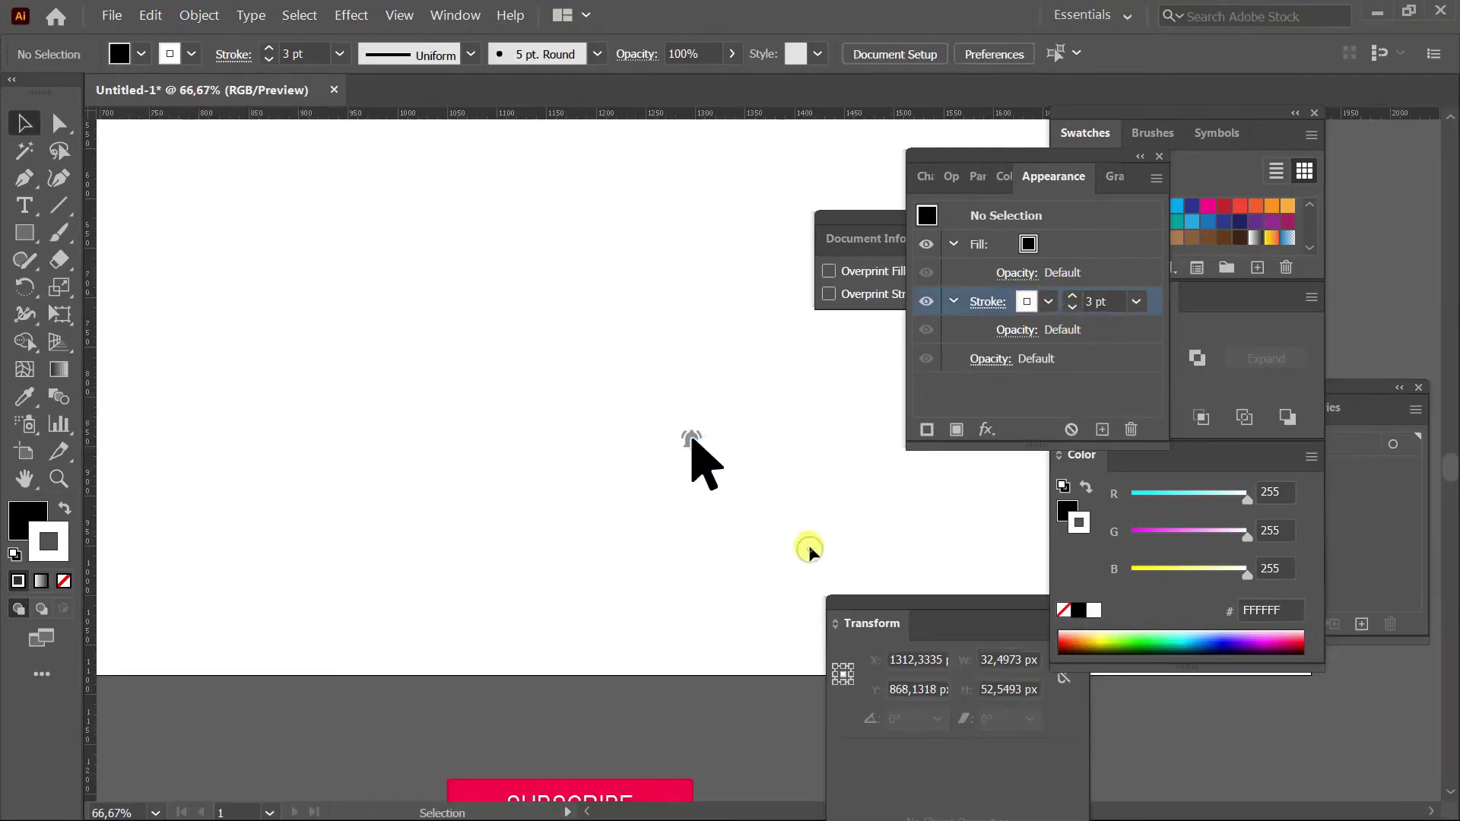
{"action": "left_click", "coordinate": [698, 457]}
{"action": "left_click", "coordinate": [1073, 297]}
{"action": "left_click", "coordinate": [1073, 297]}
{"action": "left_click", "coordinate": [874, 499]}
Shift the arrow clear of the bell icon and move the bell icon below the artboard.
{"action": "key", "text": "alt+z"}
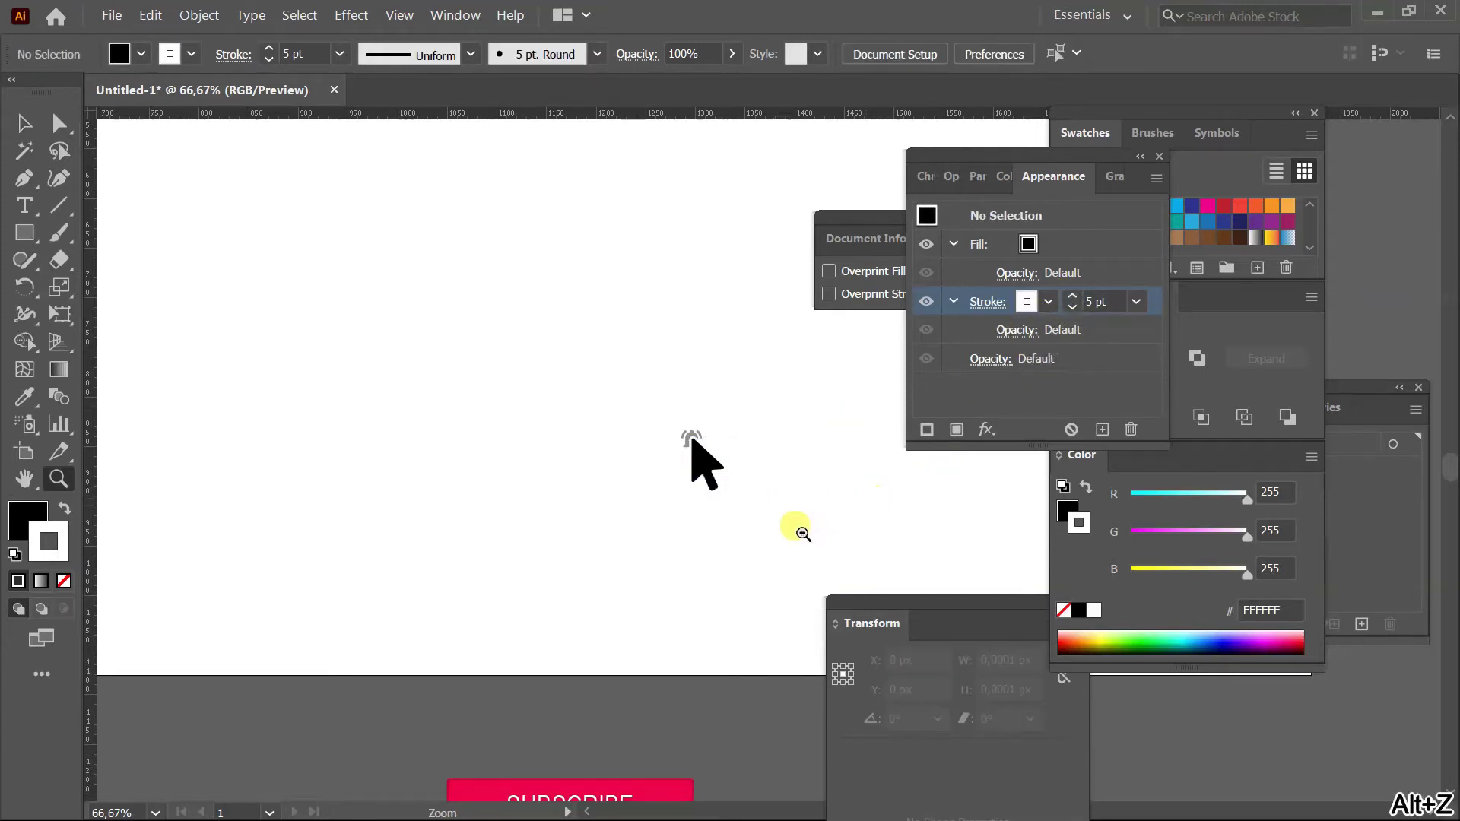
{"action": "left_click", "coordinate": [803, 532], "text": "alt"}
{"action": "left_click_drag", "start_coordinate": [748, 430], "coordinate": [699, 396]}
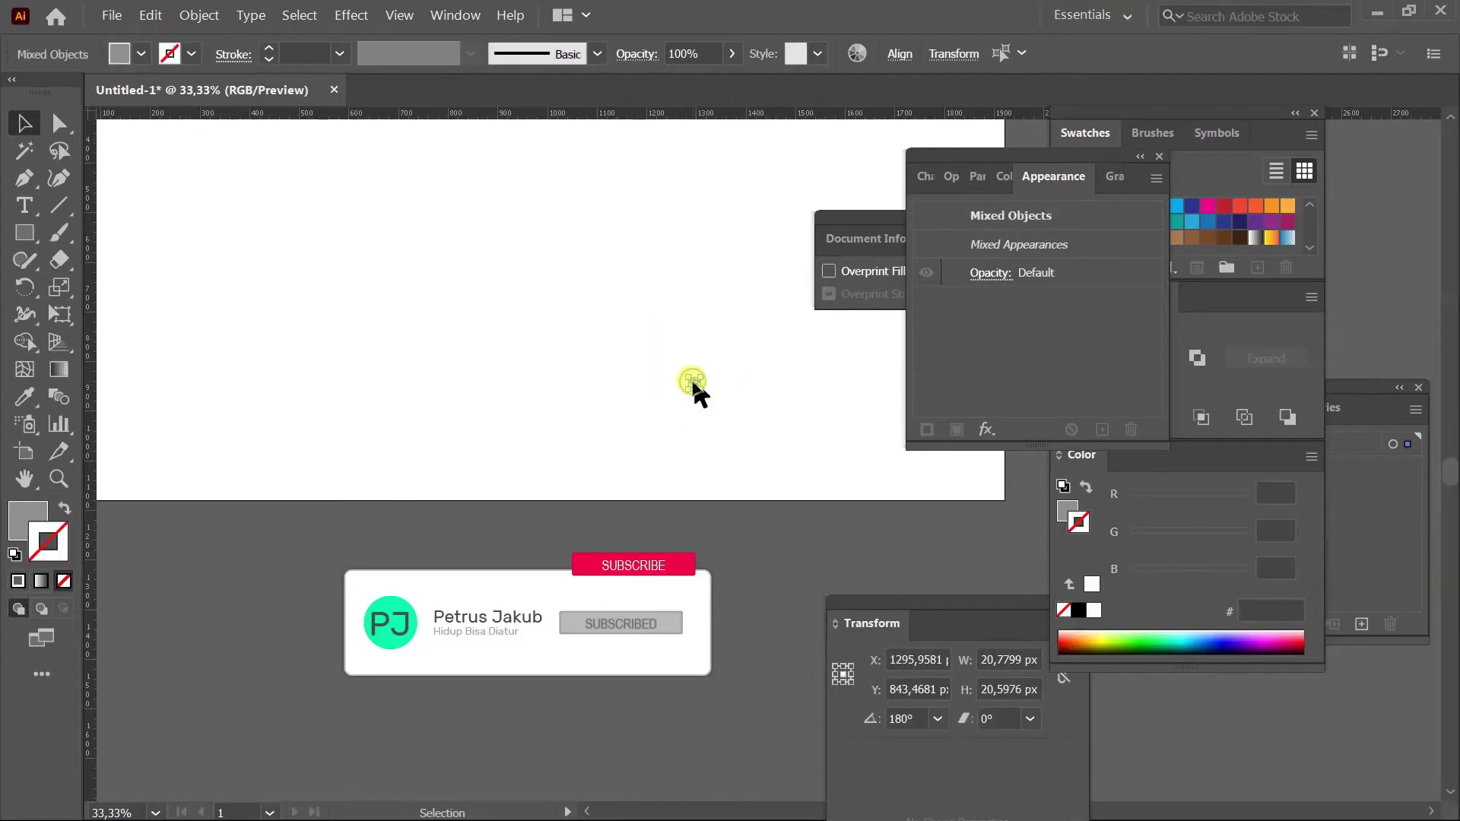
{"action": "left_click", "coordinate": [768, 408]}
{"action": "key", "text": "z"}
{"action": "left_click", "coordinate": [760, 411]}
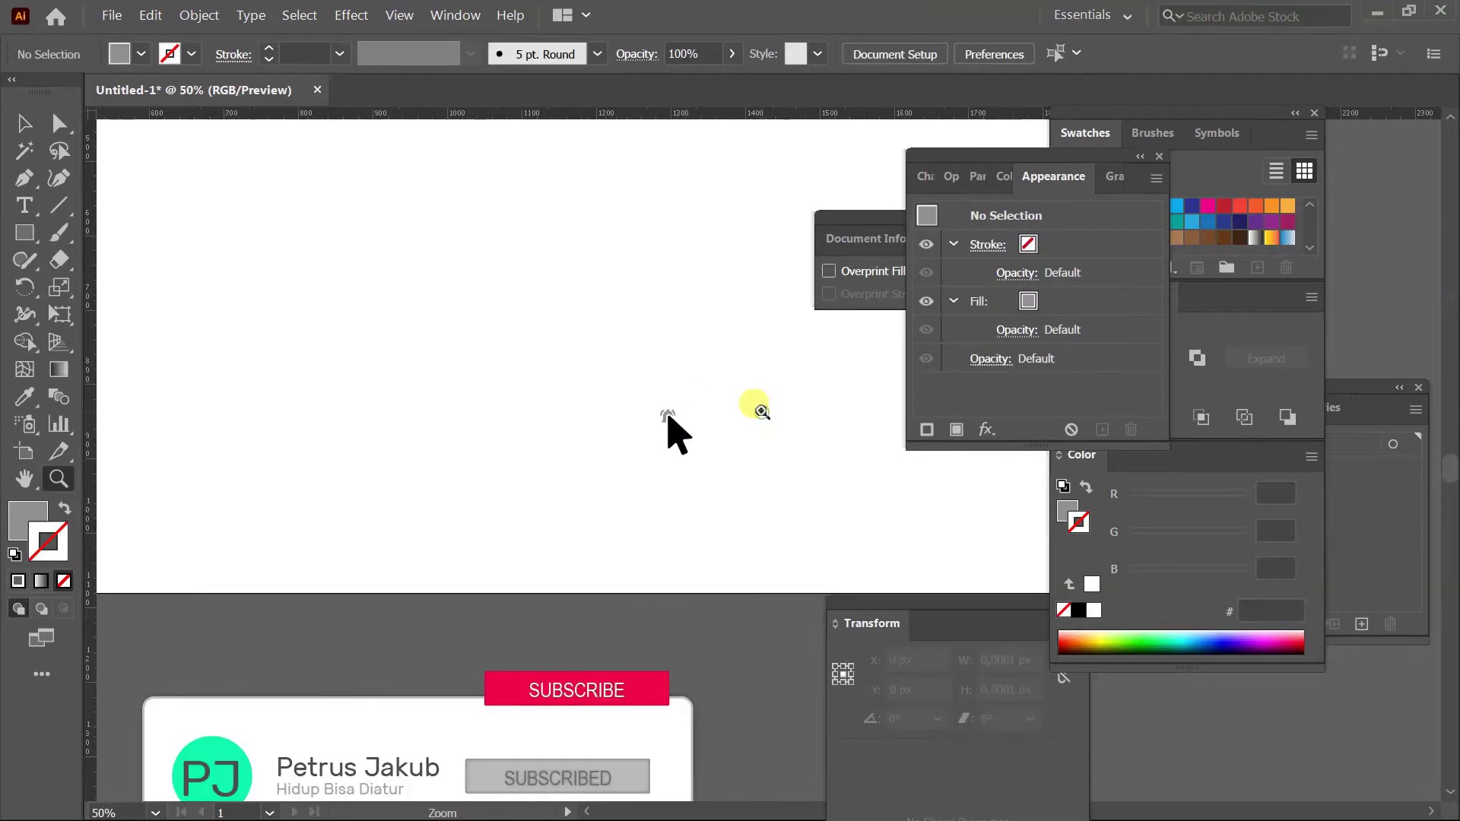
{"action": "left_click", "coordinate": [762, 411]}
{"action": "key", "text": "v"}
{"action": "left_click", "coordinate": [646, 461]}
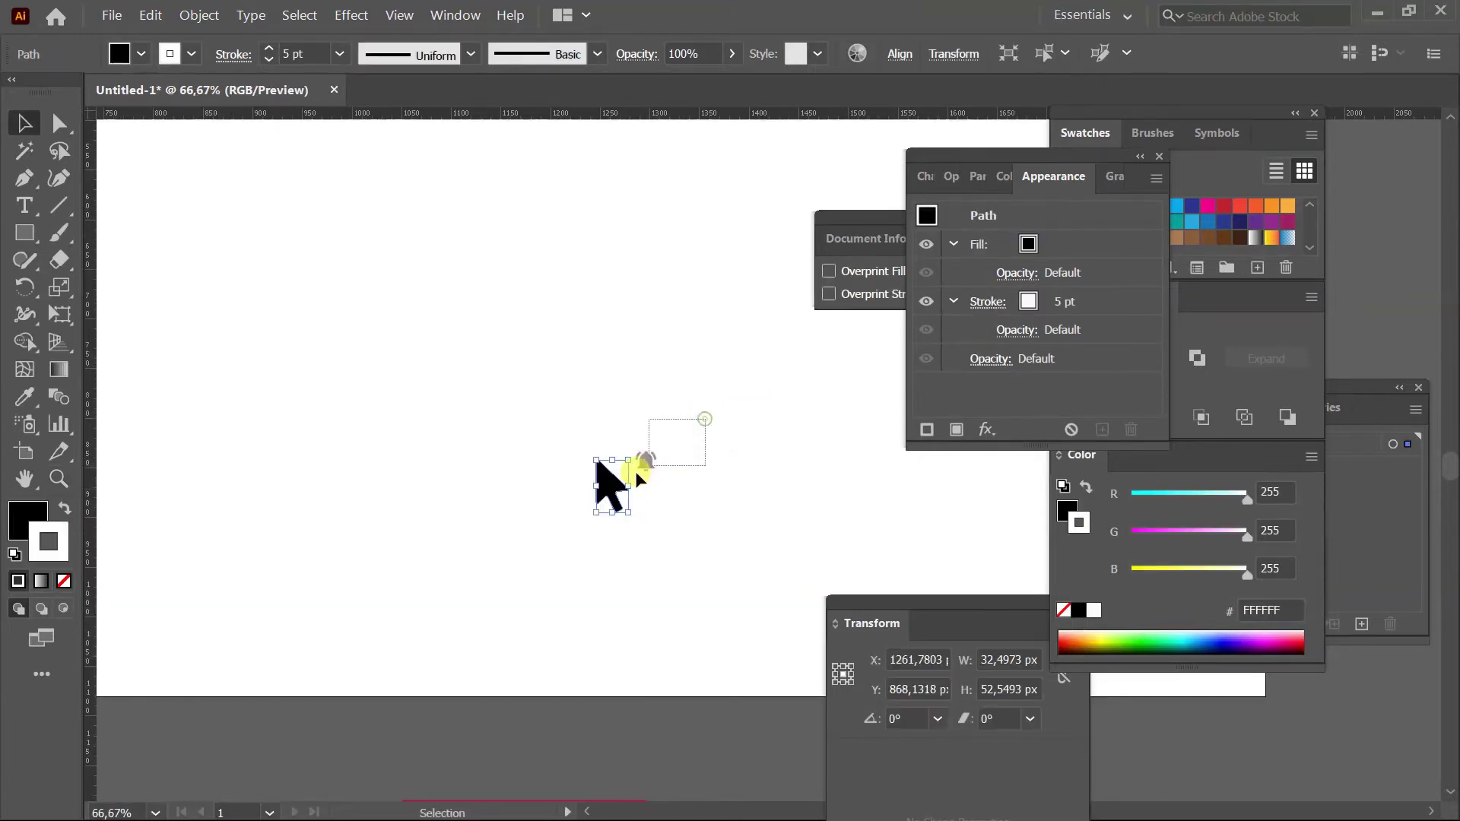
{"action": "left_click", "coordinate": [646, 460], "text": "shift"}
{"action": "left_click_drag", "start_coordinate": [645, 461], "coordinate": [645, 766]}
Export the artboard for web as a transparent PNG-24 named mouse in the subscribe folder.
{"action": "key", "text": "alt+z"}
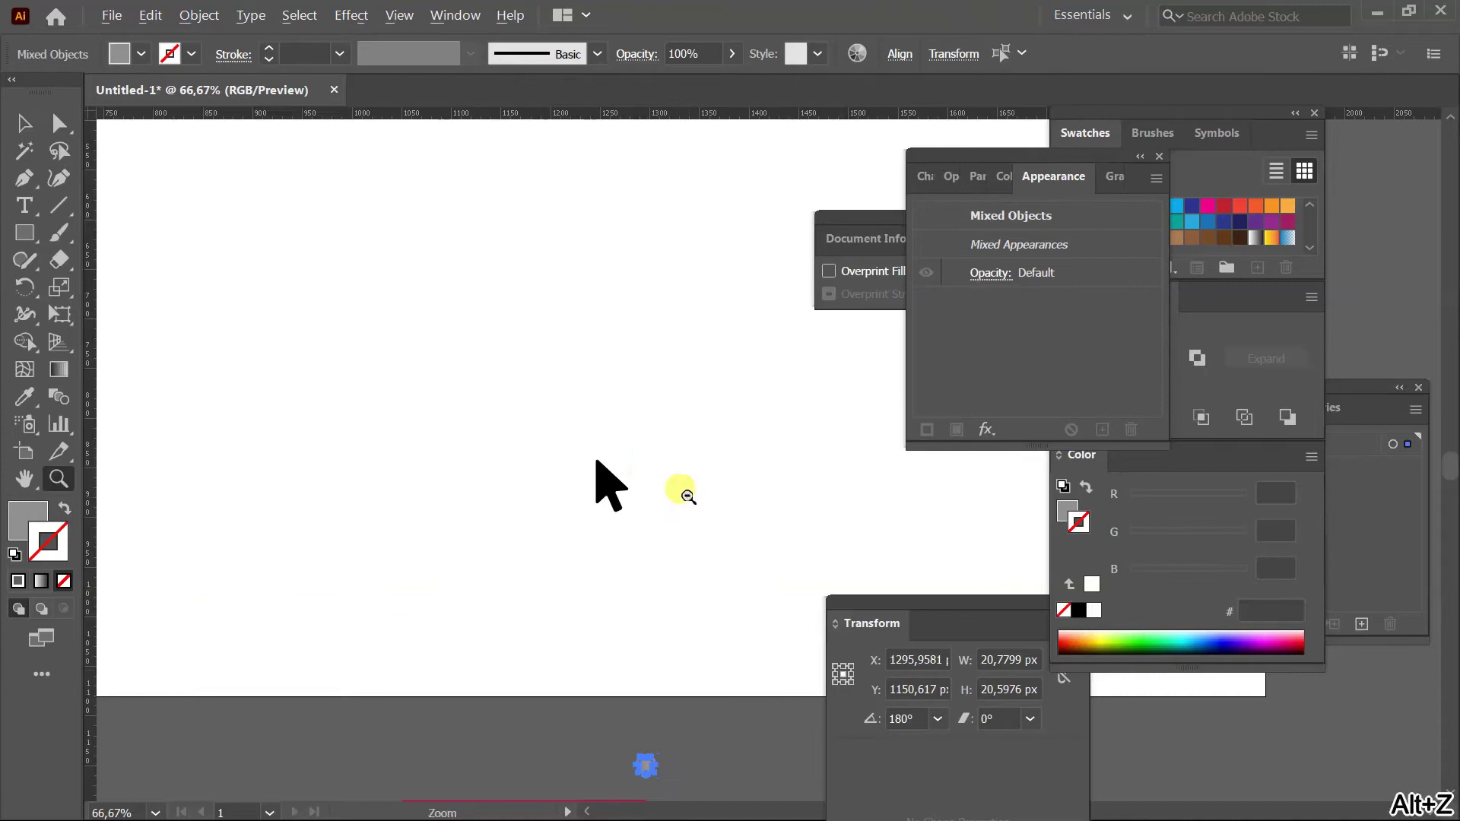
{"action": "left_click", "coordinate": [678, 486], "text": "alt"}
{"action": "left_click", "coordinate": [678, 487], "text": "alt"}
{"action": "left_click", "coordinate": [679, 487], "text": "alt"}
{"action": "key", "text": "ctrl+alt+shift+s"}
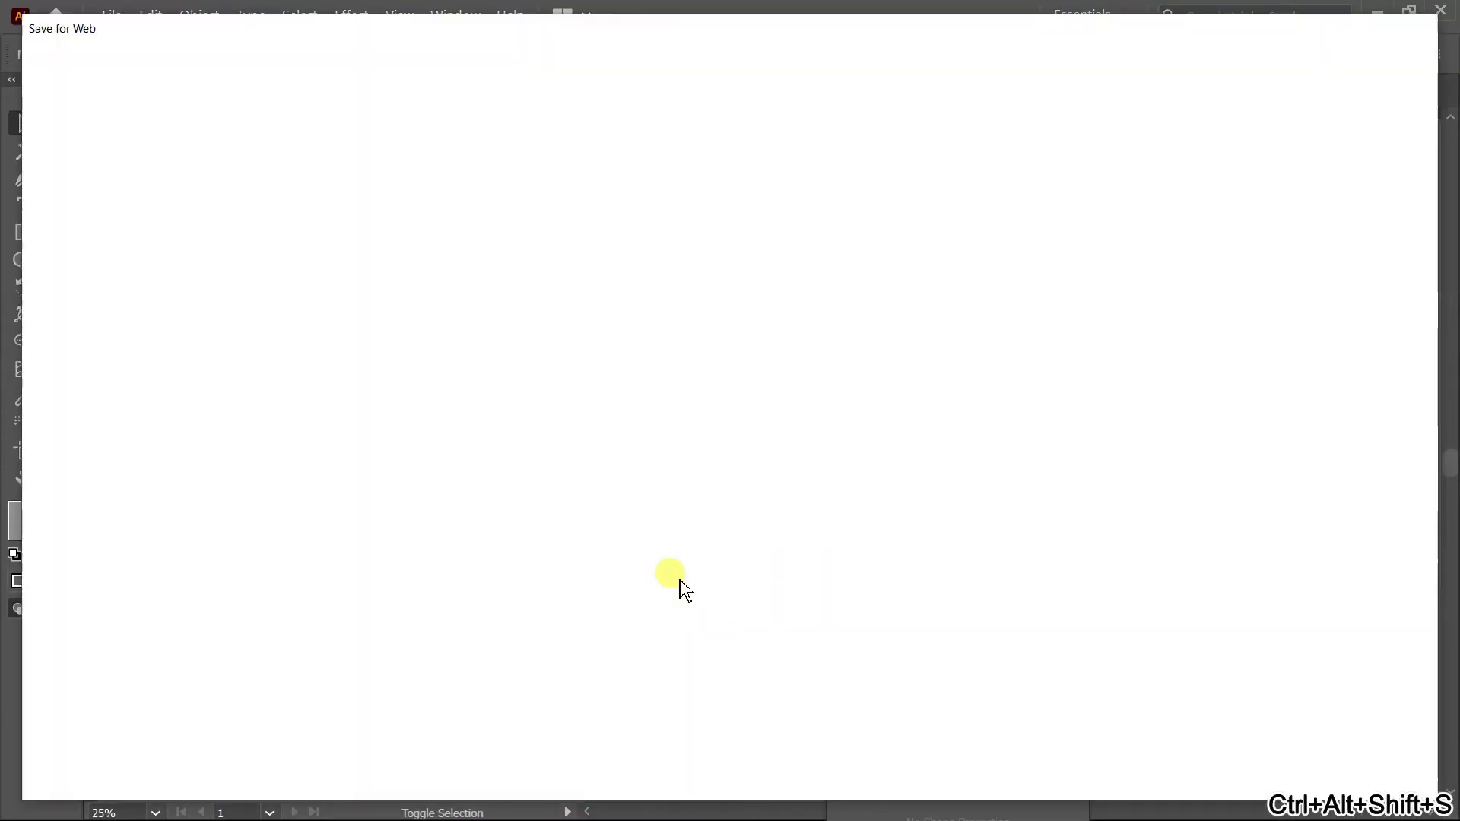
{"action": "left_click_drag", "start_coordinate": [847, 485], "coordinate": [751, 393]}
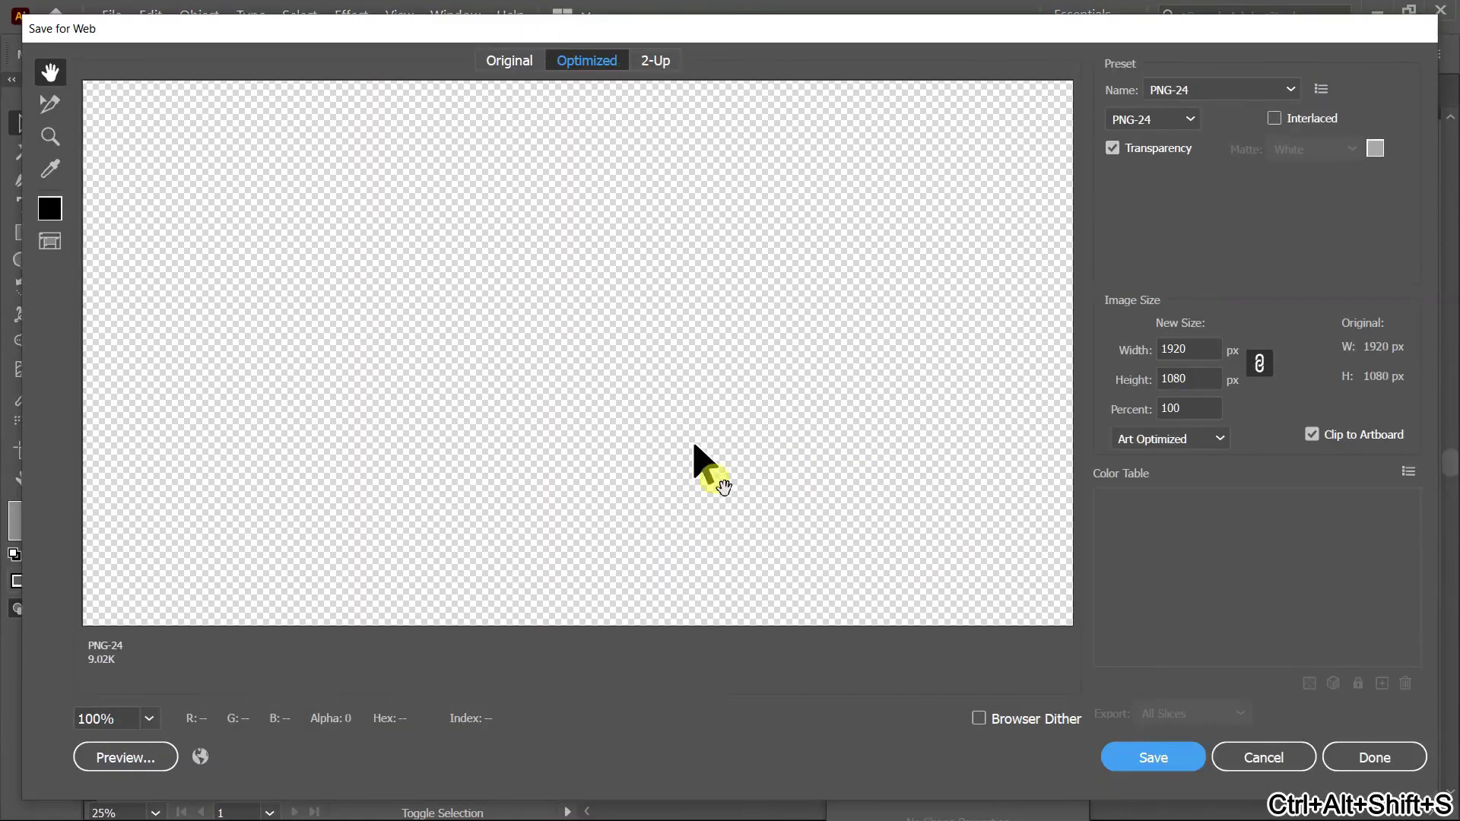
{"action": "left_click", "coordinate": [1167, 754]}
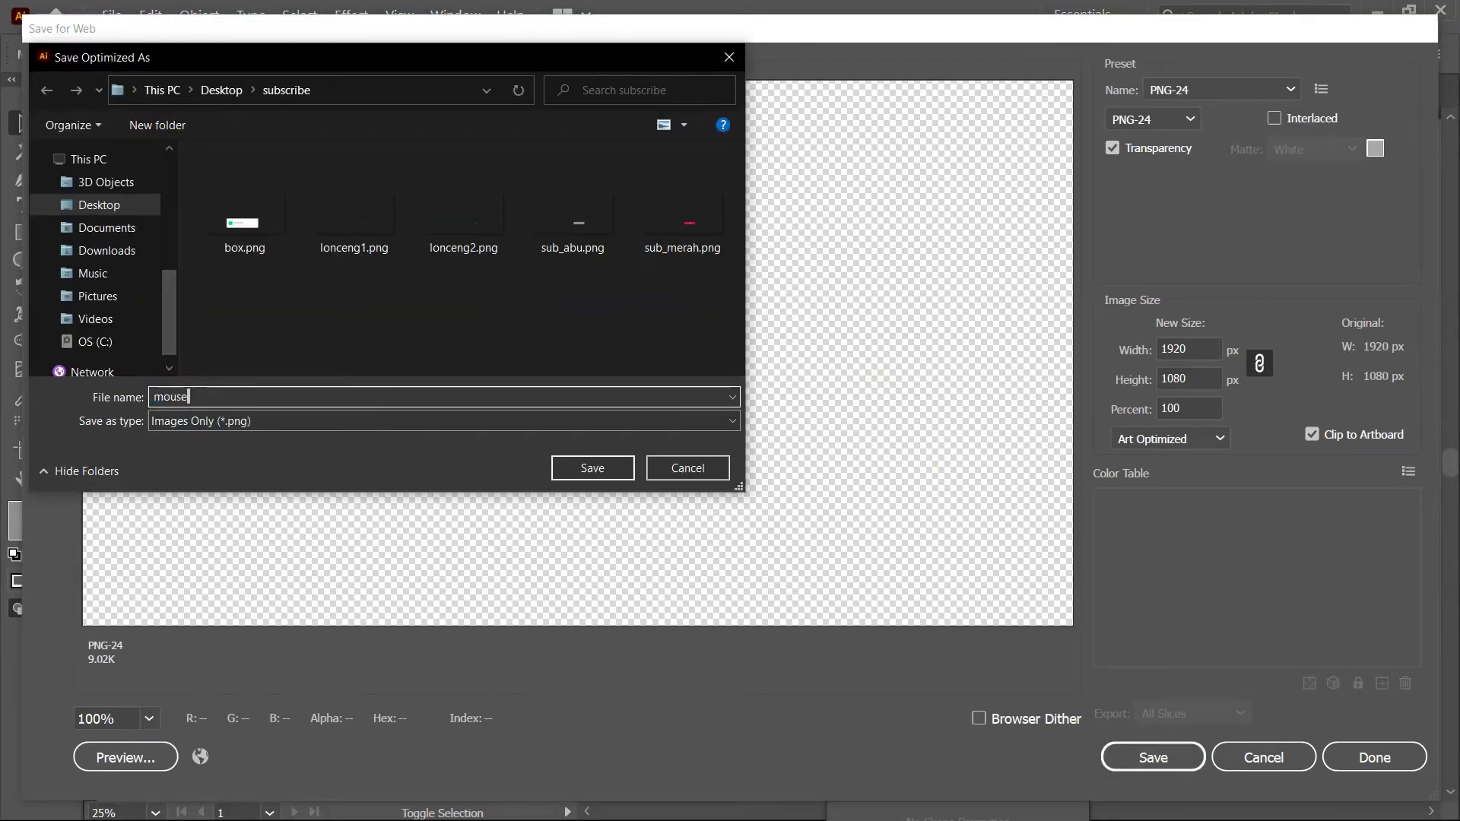
{"action": "type", "text": "mouse"}
{"action": "key", "text": "Return"}
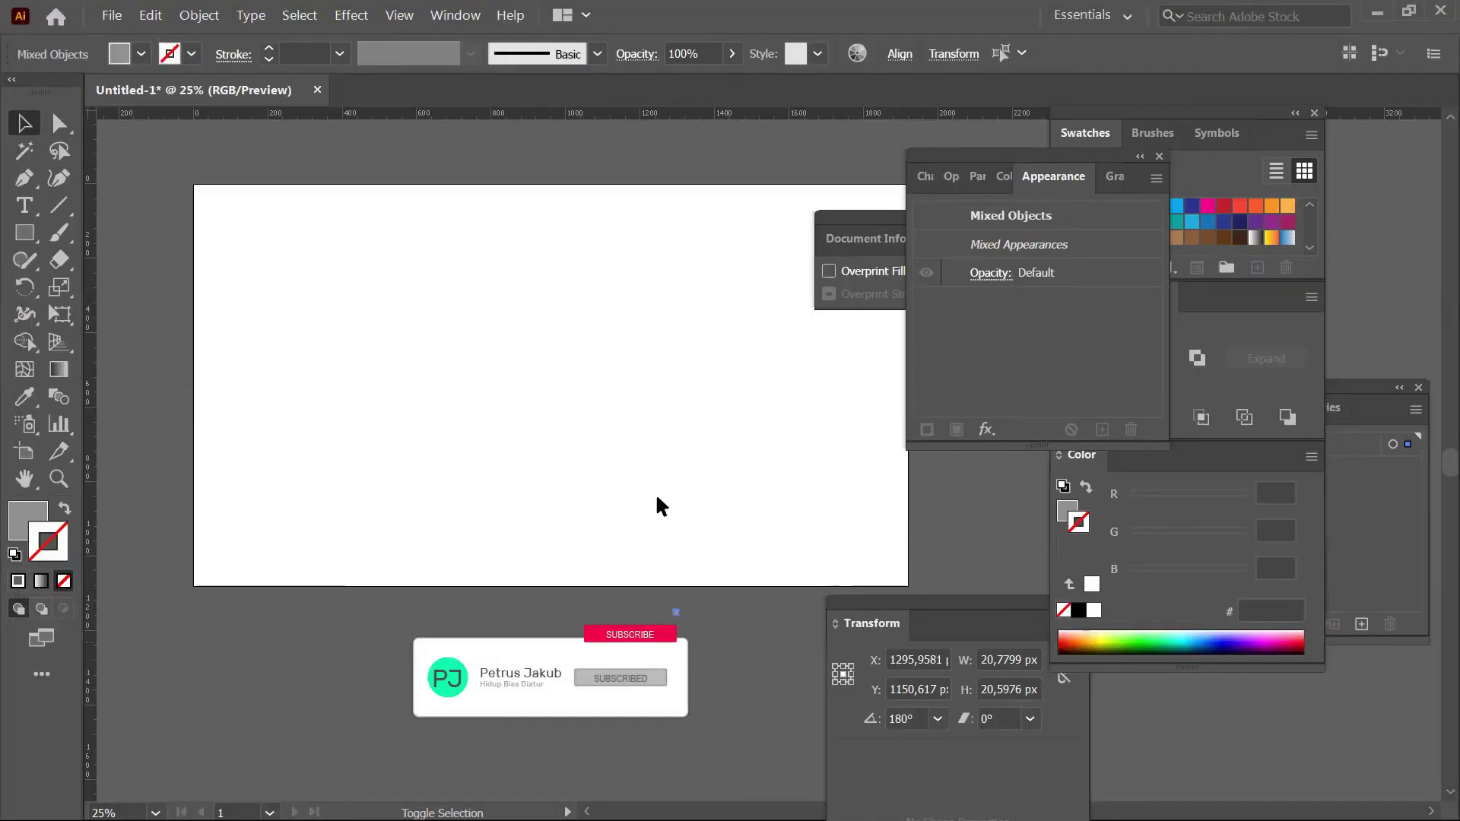
Switch to Wondershare Filmora and create a new 16:9 (Widescreen) project.
{"action": "key", "text": "super"}
{"action": "left_click", "coordinate": [1118, 807]}
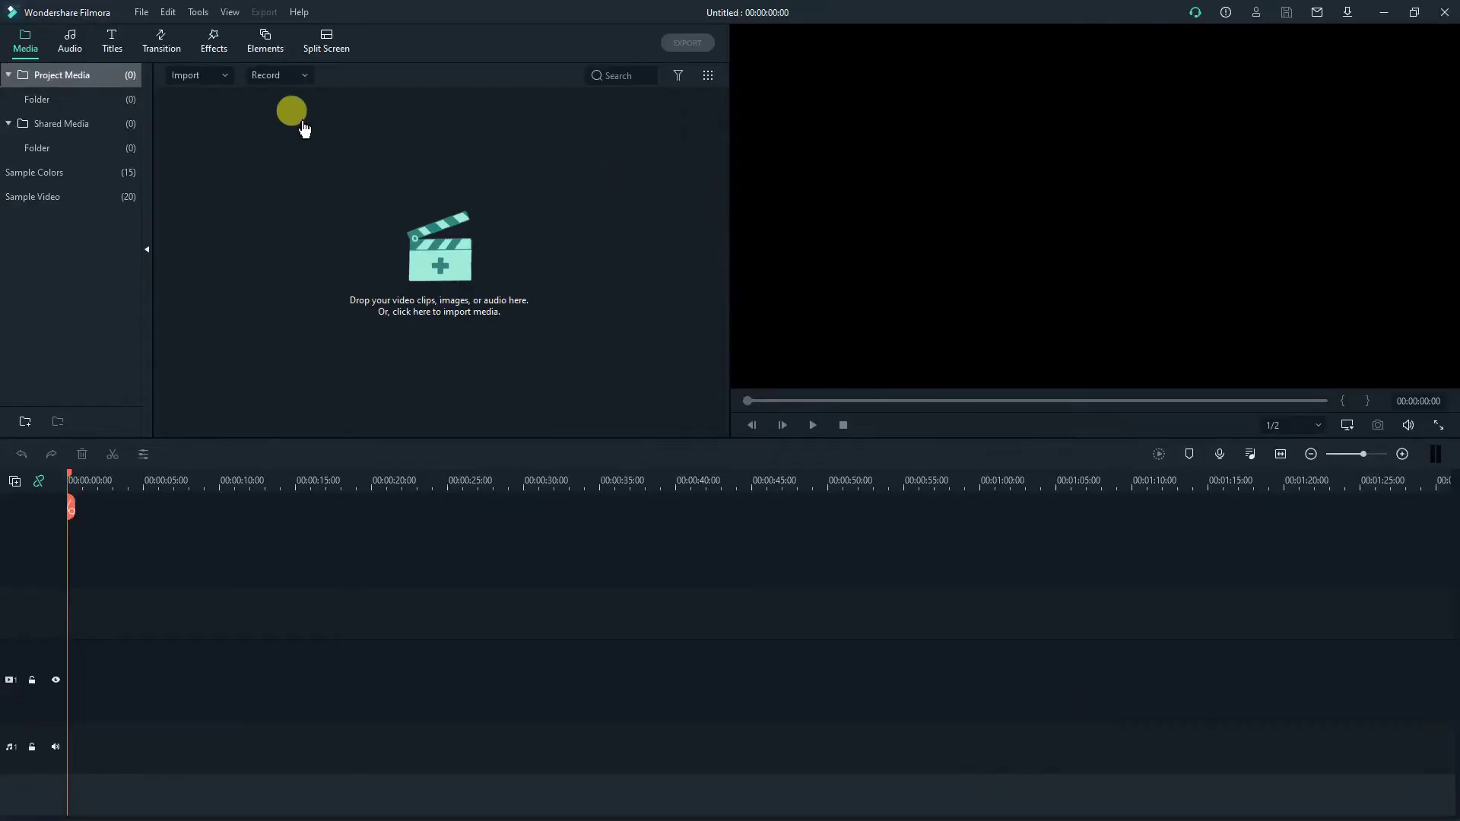
{"action": "left_click", "coordinate": [141, 12]}
{"action": "mouse_move", "coordinate": [167, 34]}
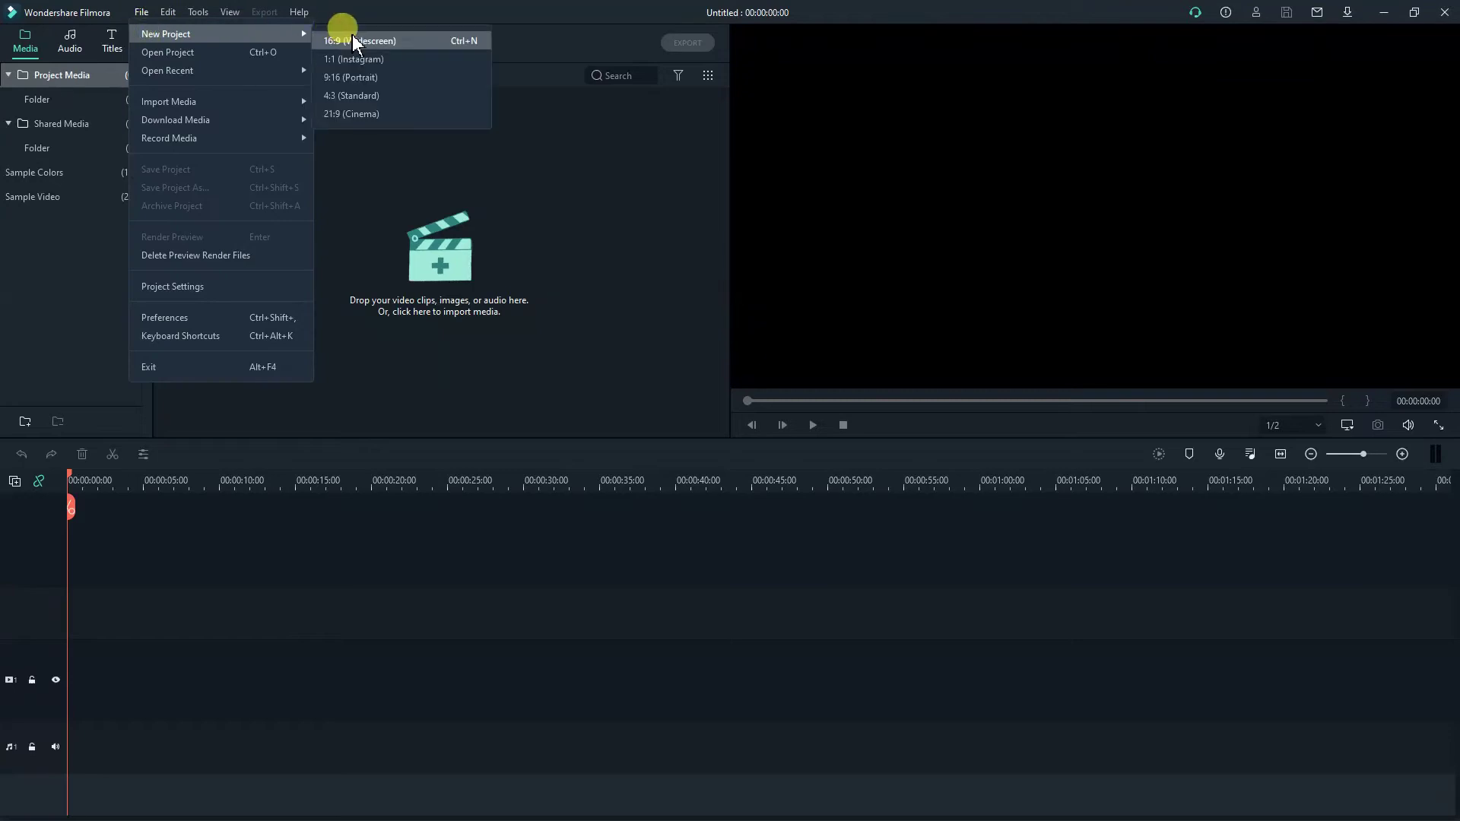
{"action": "left_click", "coordinate": [354, 42]}
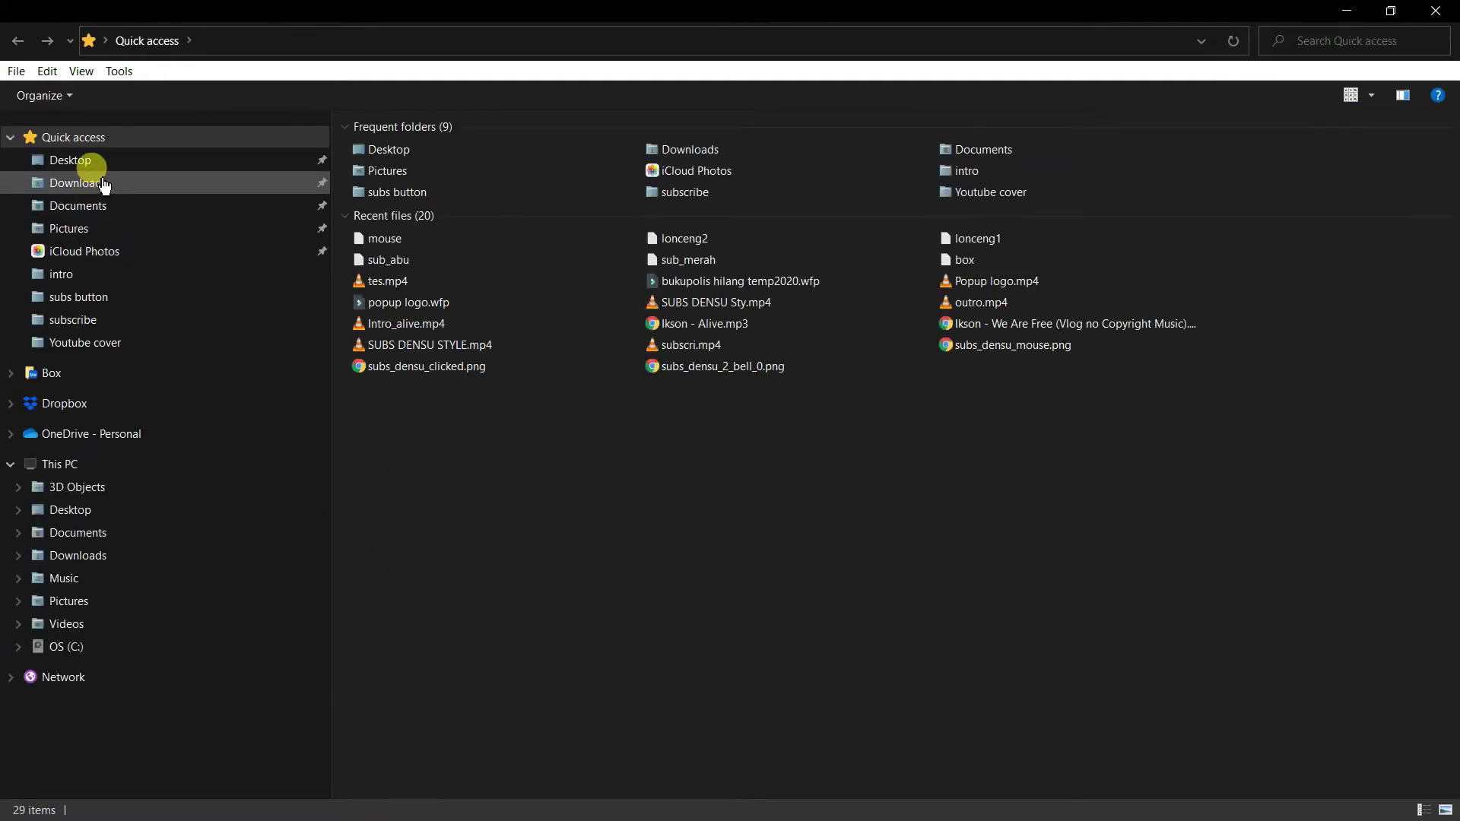
Import all six PNG files from the Desktop's subscribe folder into the project media.
{"action": "left_click", "coordinate": [104, 168]}
{"action": "left_click", "coordinate": [460, 563]}
{"action": "type", "text": "subscribe"}
{"action": "key", "text": "Return"}
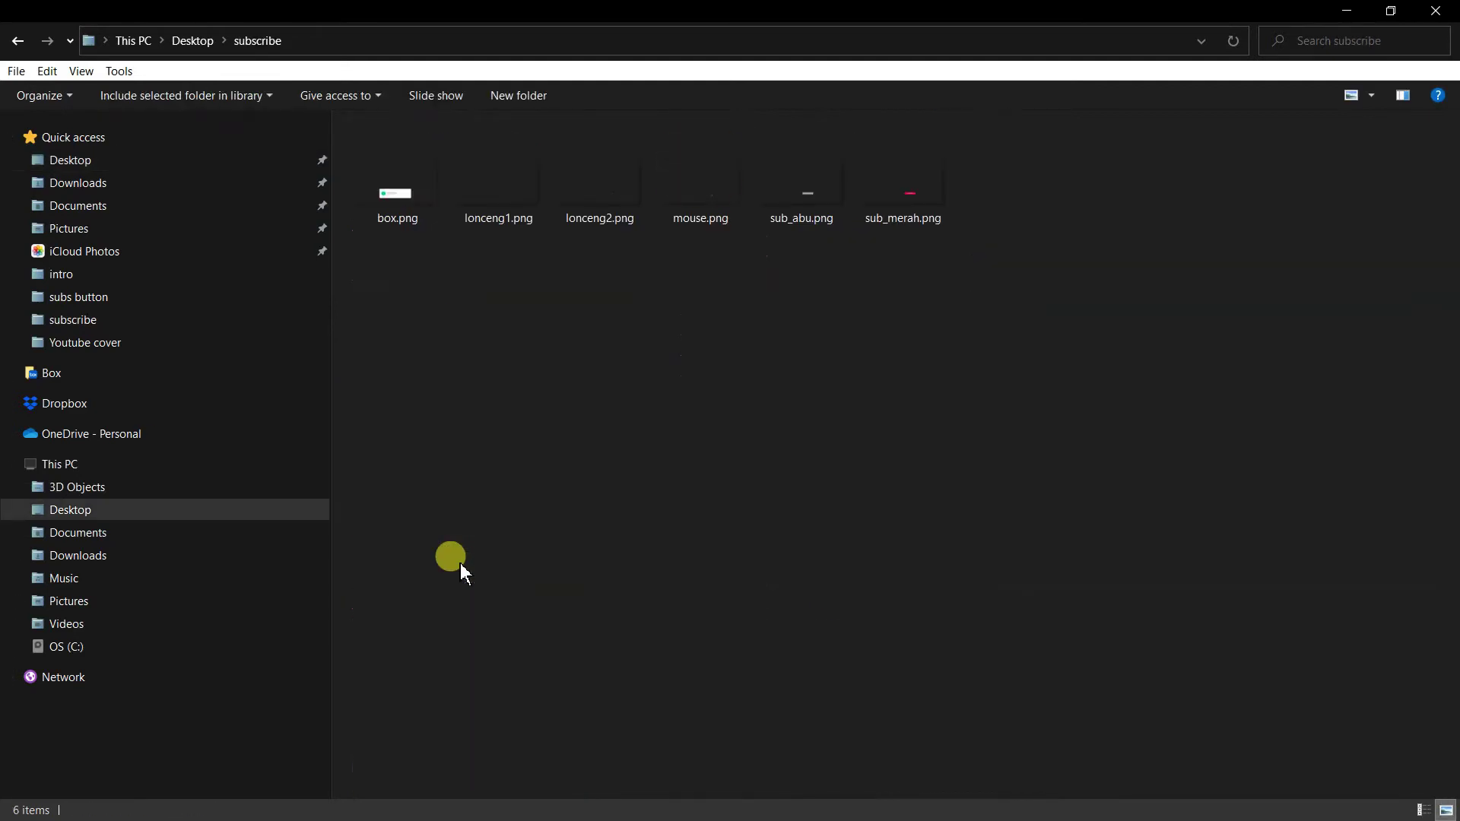
{"action": "key", "text": "ctrl+a"}
{"action": "key", "text": "alt+Tab"}
{"action": "left_click_drag", "start_coordinate": [907, 177], "coordinate": [427, 183]}
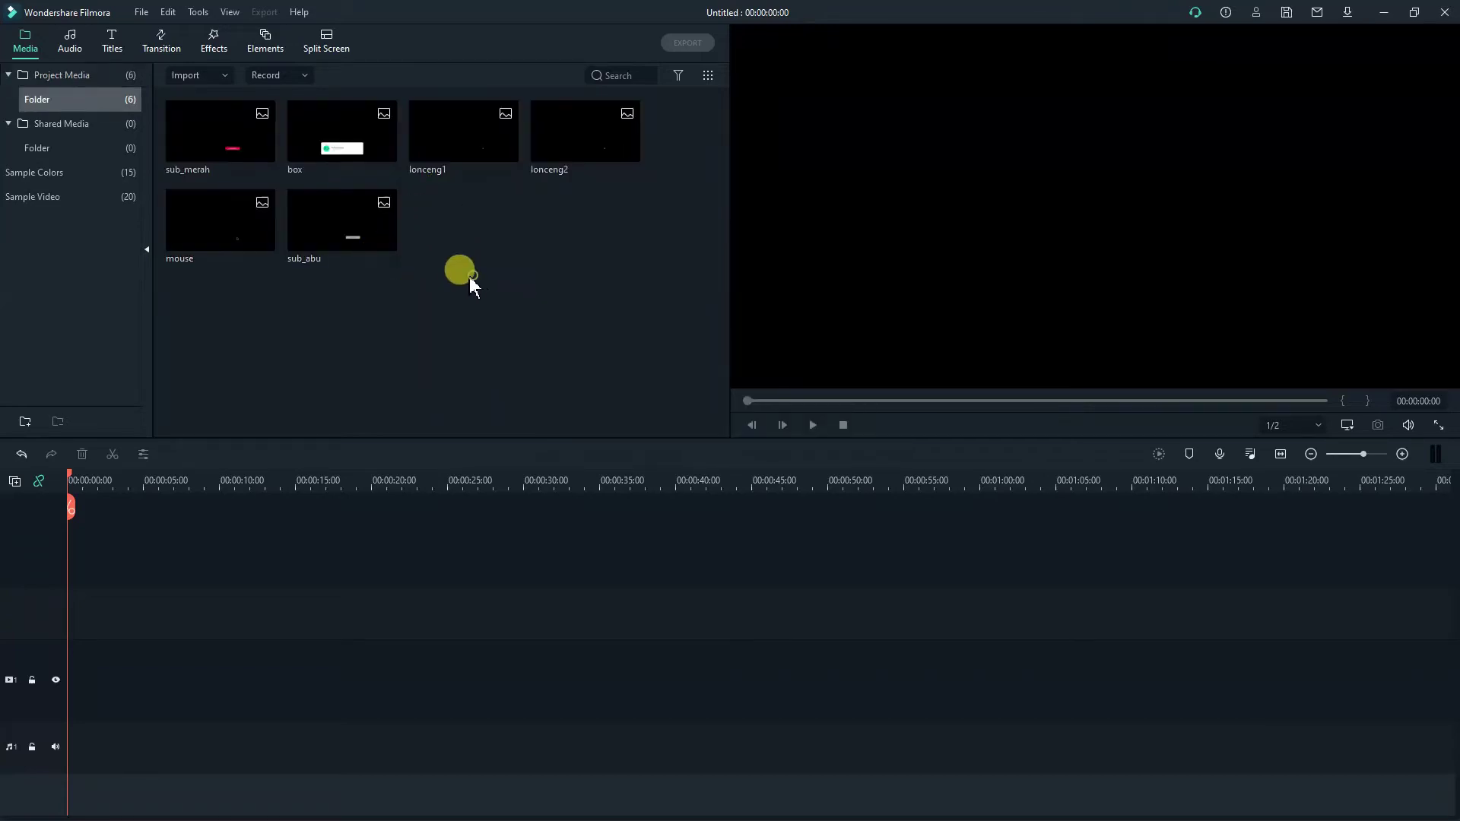
Add the Green sample colour at the start of the first video track.
{"action": "left_click", "coordinate": [65, 173]}
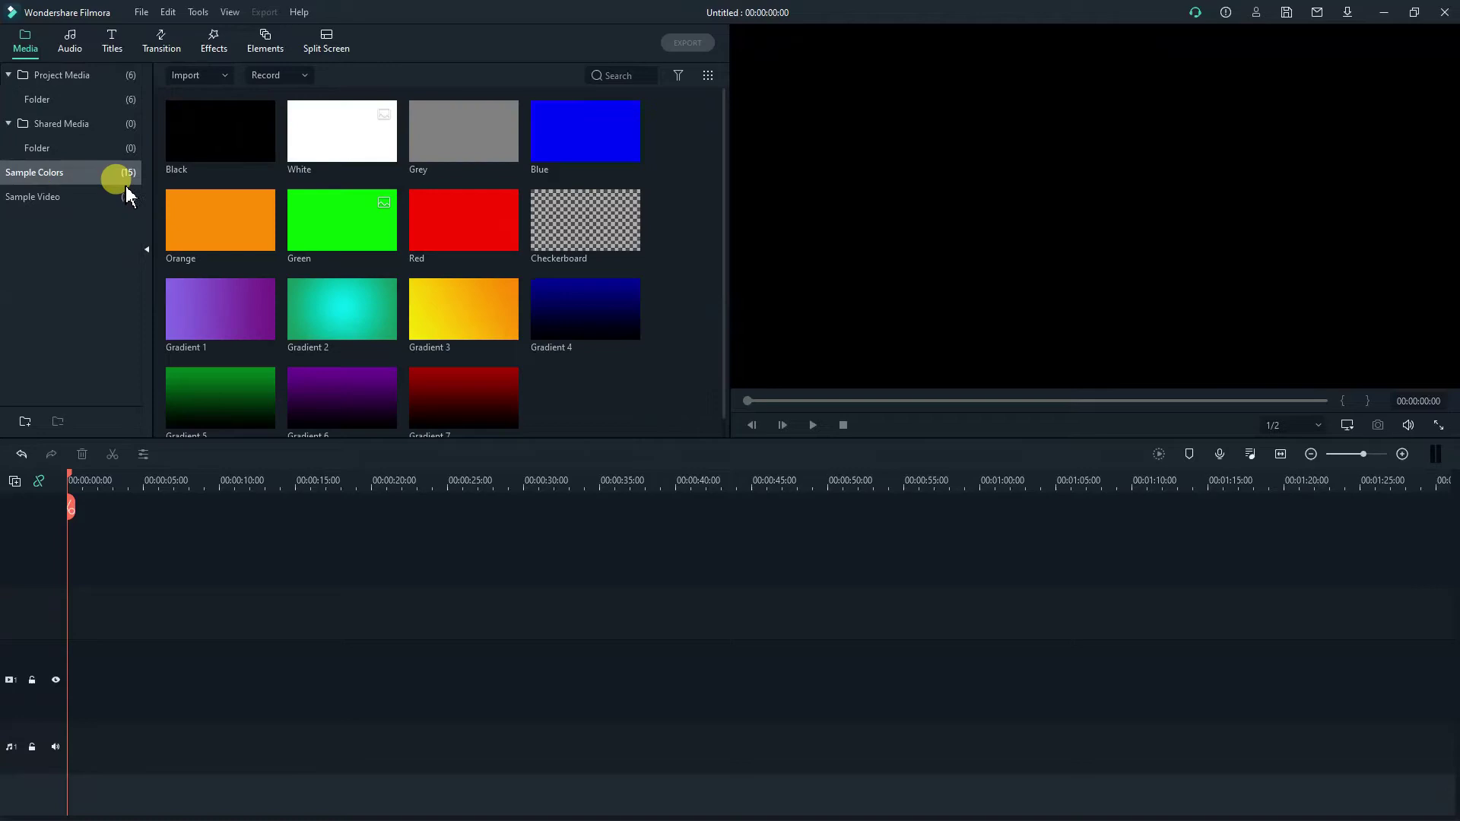
{"action": "left_click_drag", "start_coordinate": [326, 228], "coordinate": [46, 693]}
{"action": "left_click_drag", "start_coordinate": [45, 694], "coordinate": [114, 668]}
{"action": "left_click", "coordinate": [89, 710]}
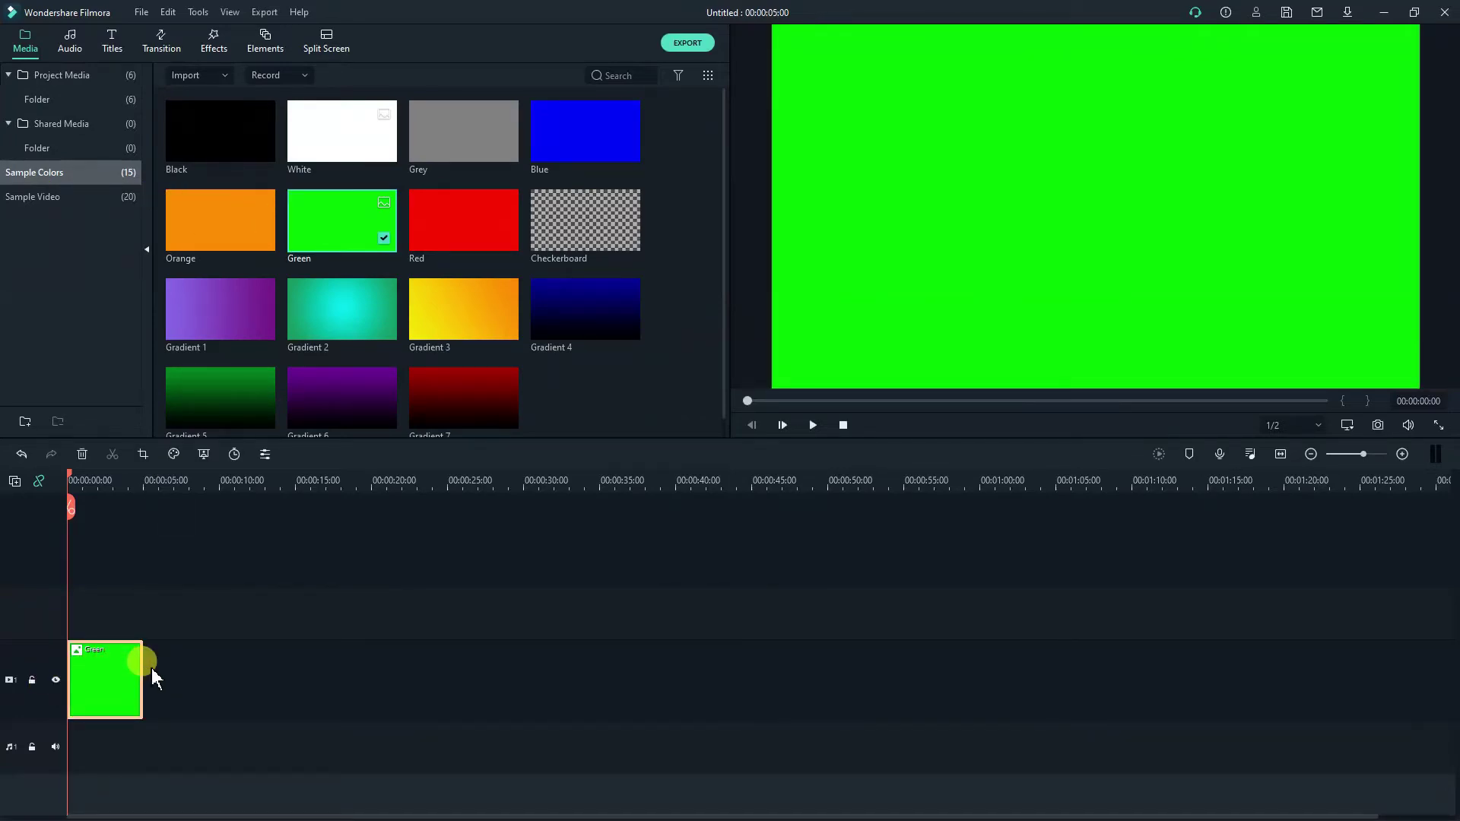
{"action": "scroll", "coordinate": [192, 480], "scroll_direction": "up", "scroll_amount": 1}
{"action": "left_click_drag", "start_coordinate": [192, 481], "coordinate": [312, 483]}
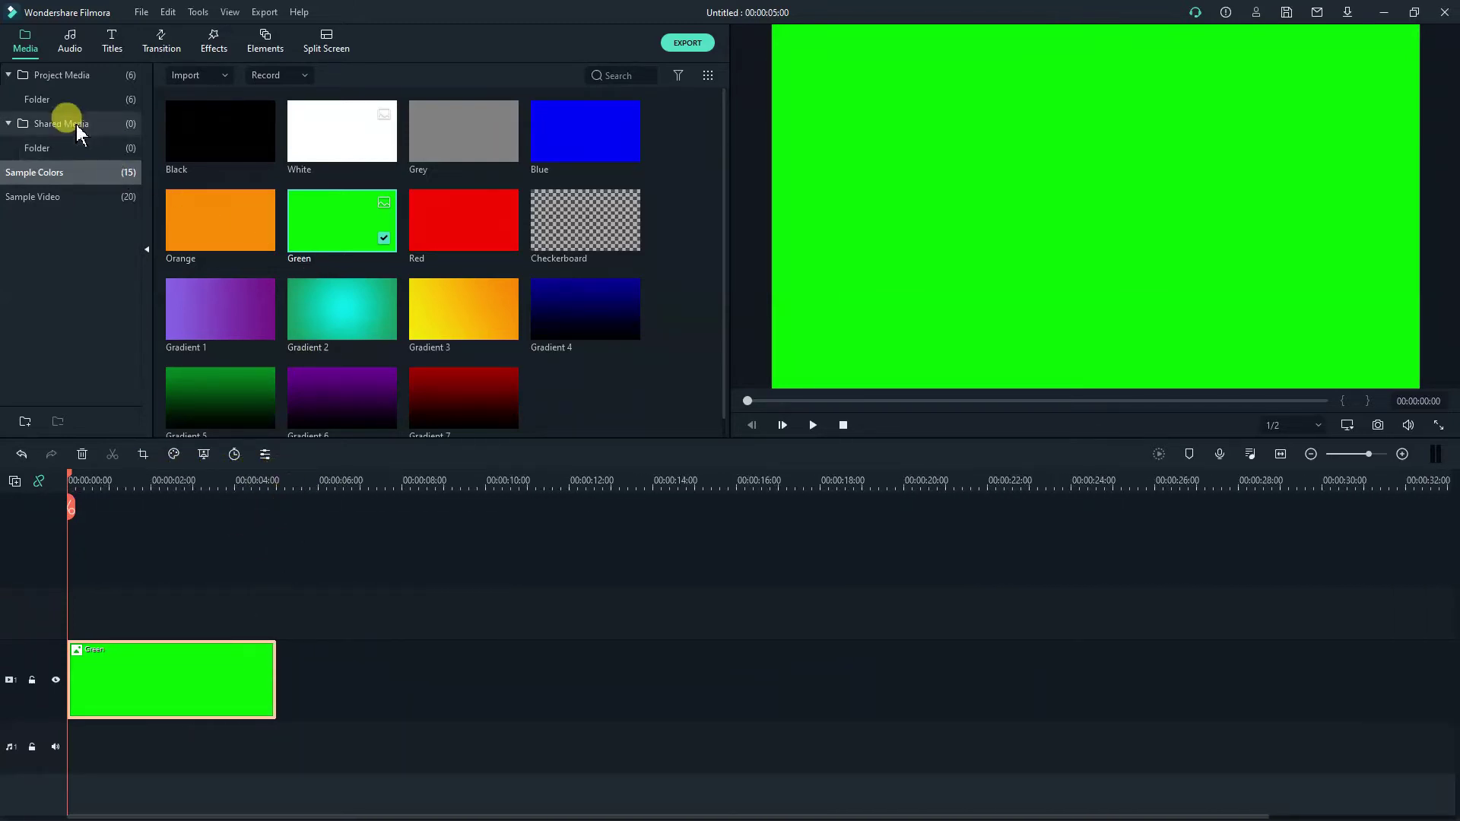
Place the box image on a second video track above the green clip and add an animation keyframe at its start.
{"action": "left_click", "coordinate": [65, 97]}
{"action": "left_click_drag", "start_coordinate": [195, 157], "coordinate": [161, 578]}
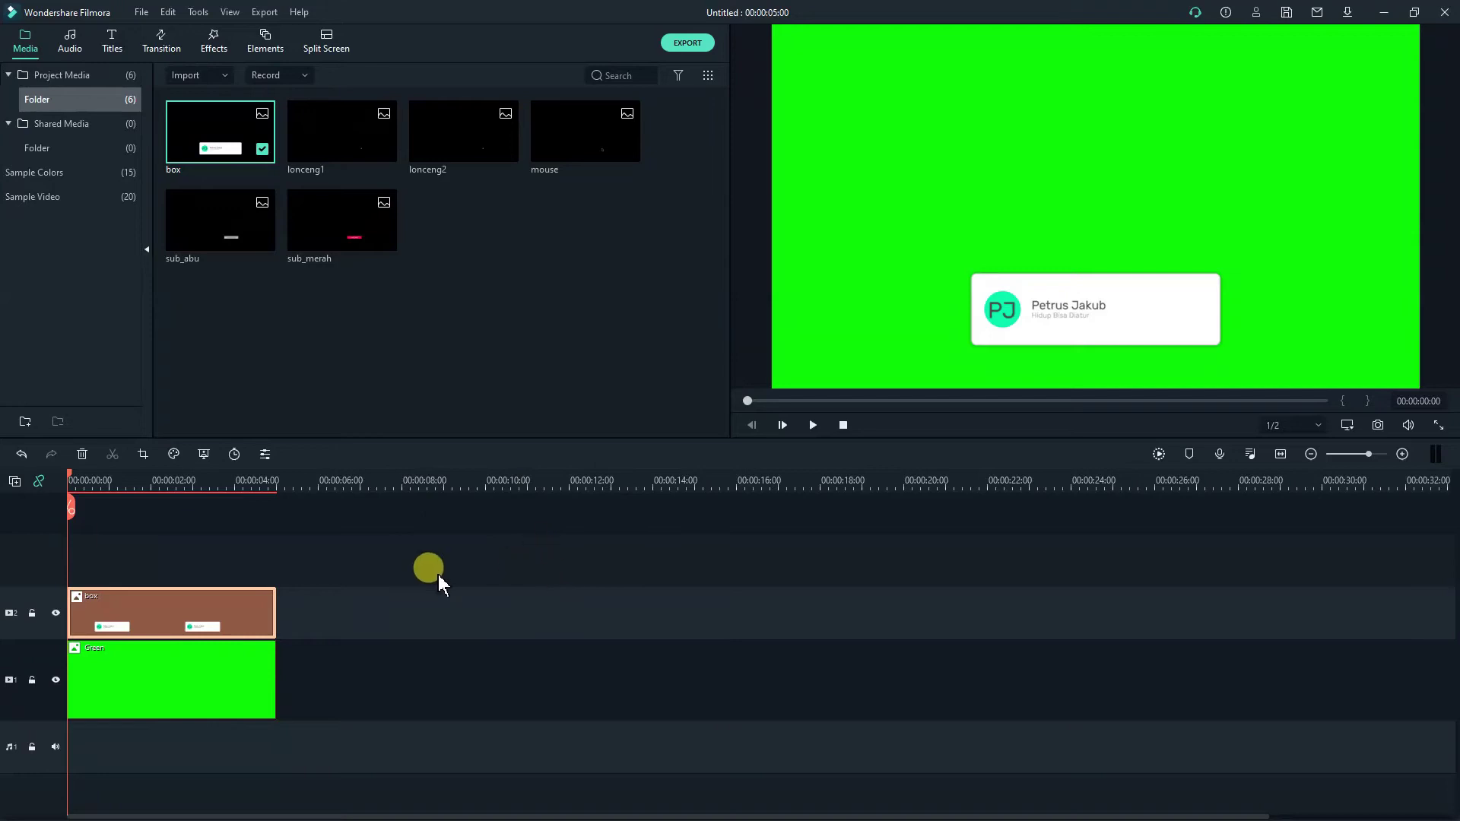
{"action": "double_click", "coordinate": [180, 599]}
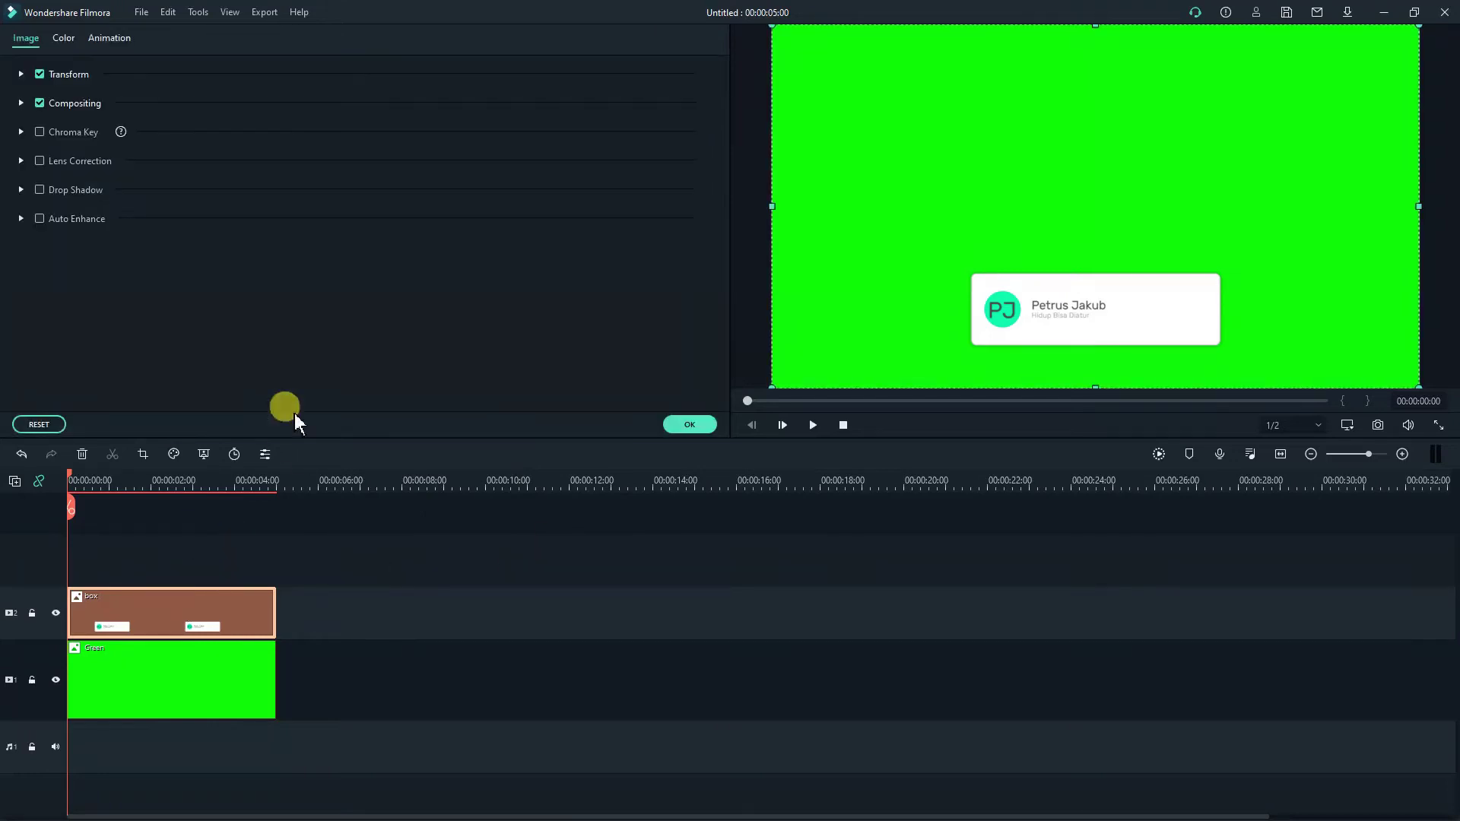
{"action": "left_click", "coordinate": [115, 40]}
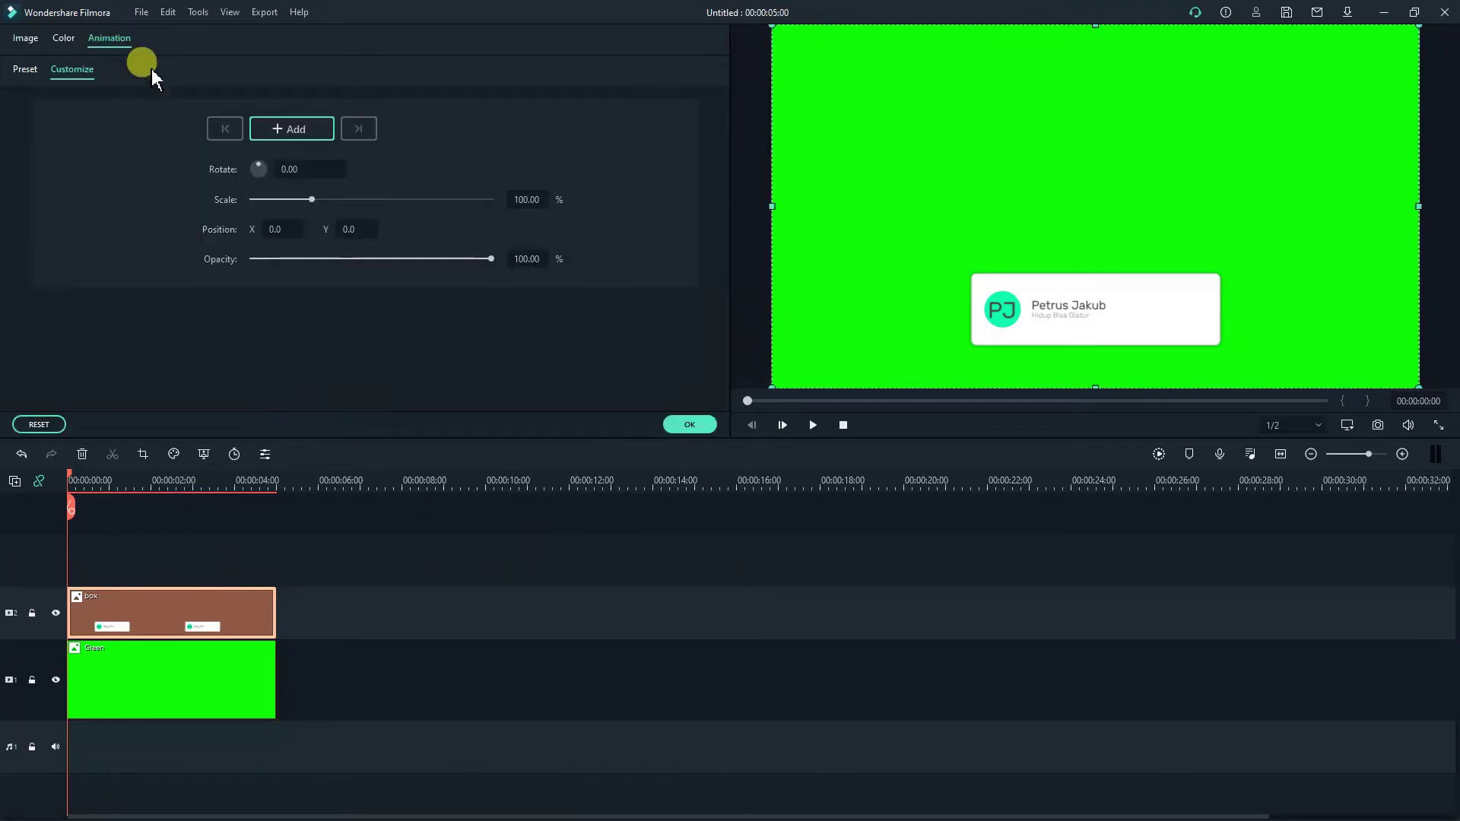
{"action": "left_click", "coordinate": [292, 134]}
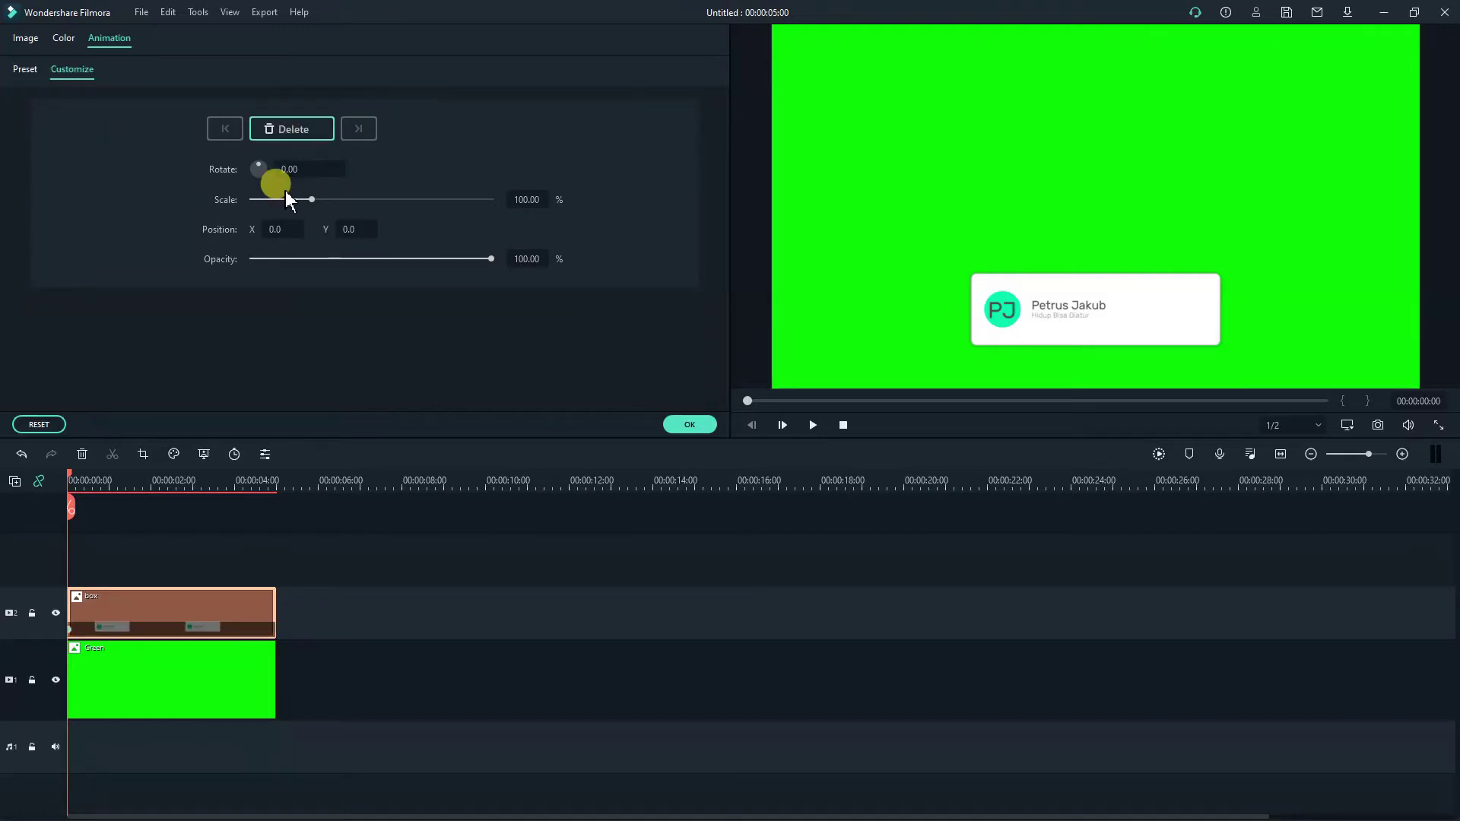
Add a second animation keyframe to the box clip at 00:00:00:07.
{"action": "left_click", "coordinate": [139, 537]}
{"action": "key", "text": "space"}
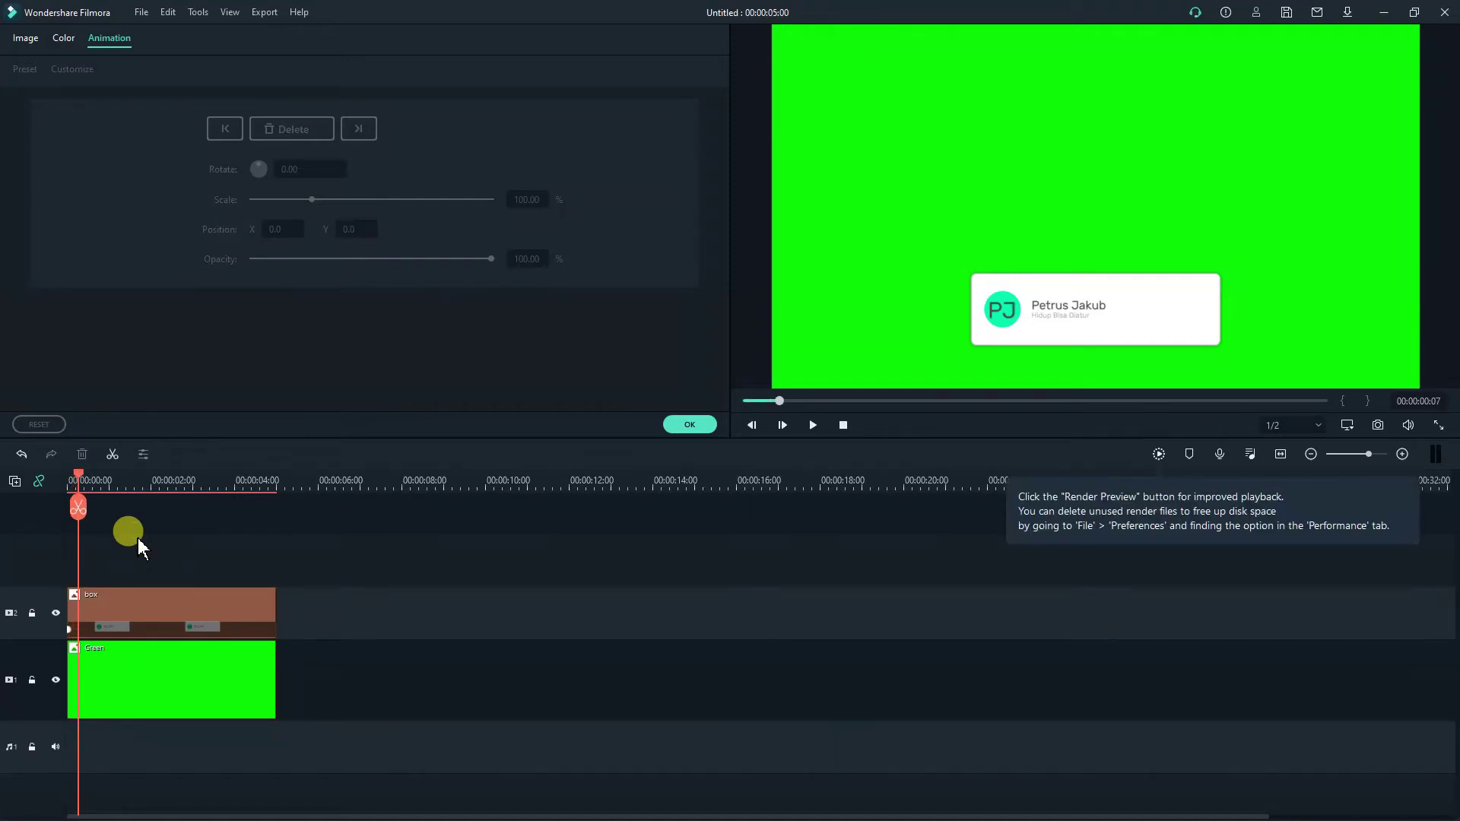
{"action": "left_click_drag", "start_coordinate": [122, 487], "coordinate": [399, 491]}
{"action": "left_click", "coordinate": [843, 424]}
{"action": "key", "text": "Right"}
{"action": "key", "text": "Right"}
{"action": "key", "text": "Right"}
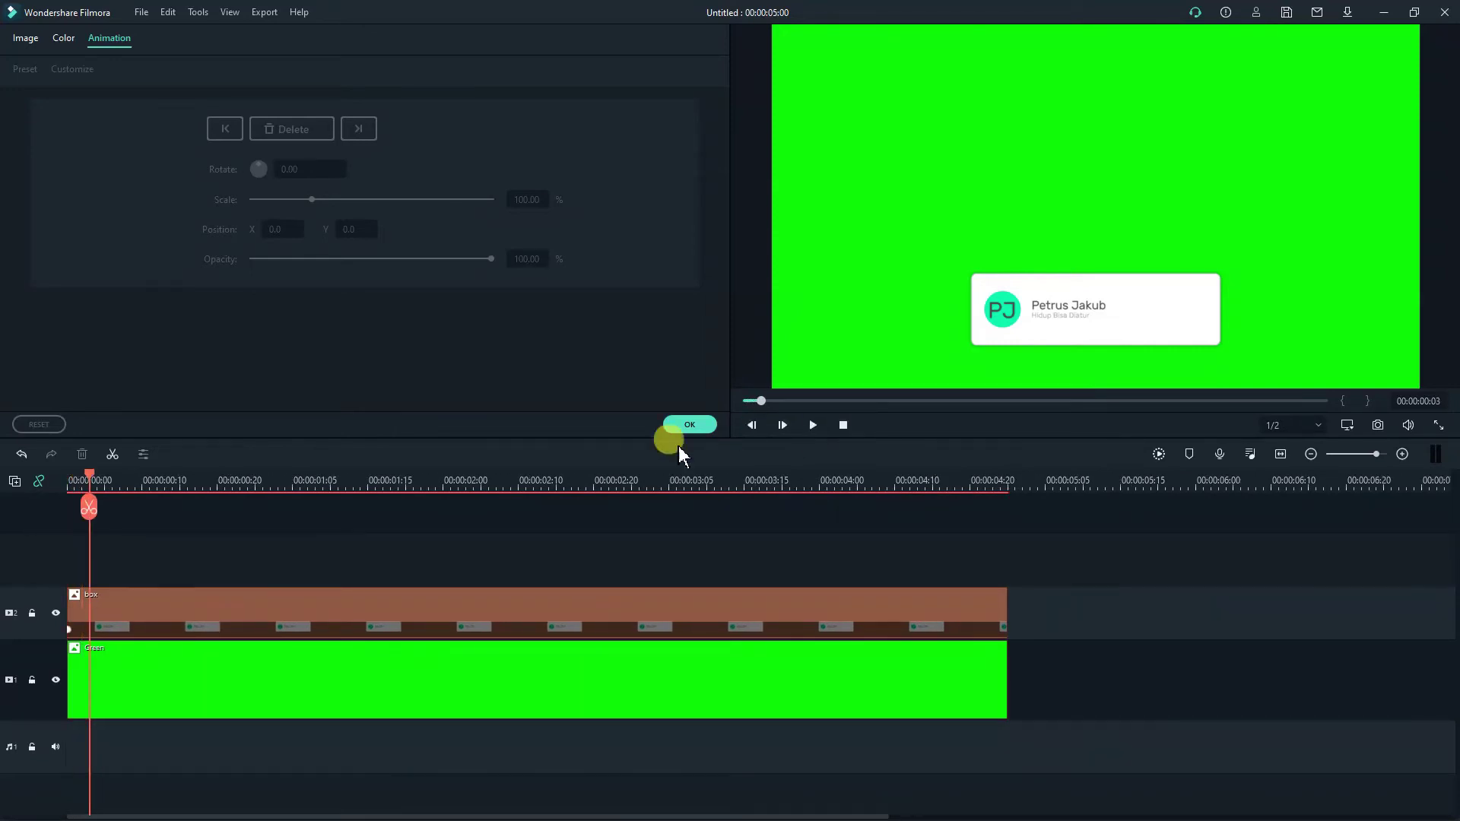
{"action": "key", "text": "Right"}
{"action": "key", "text": "Right"}
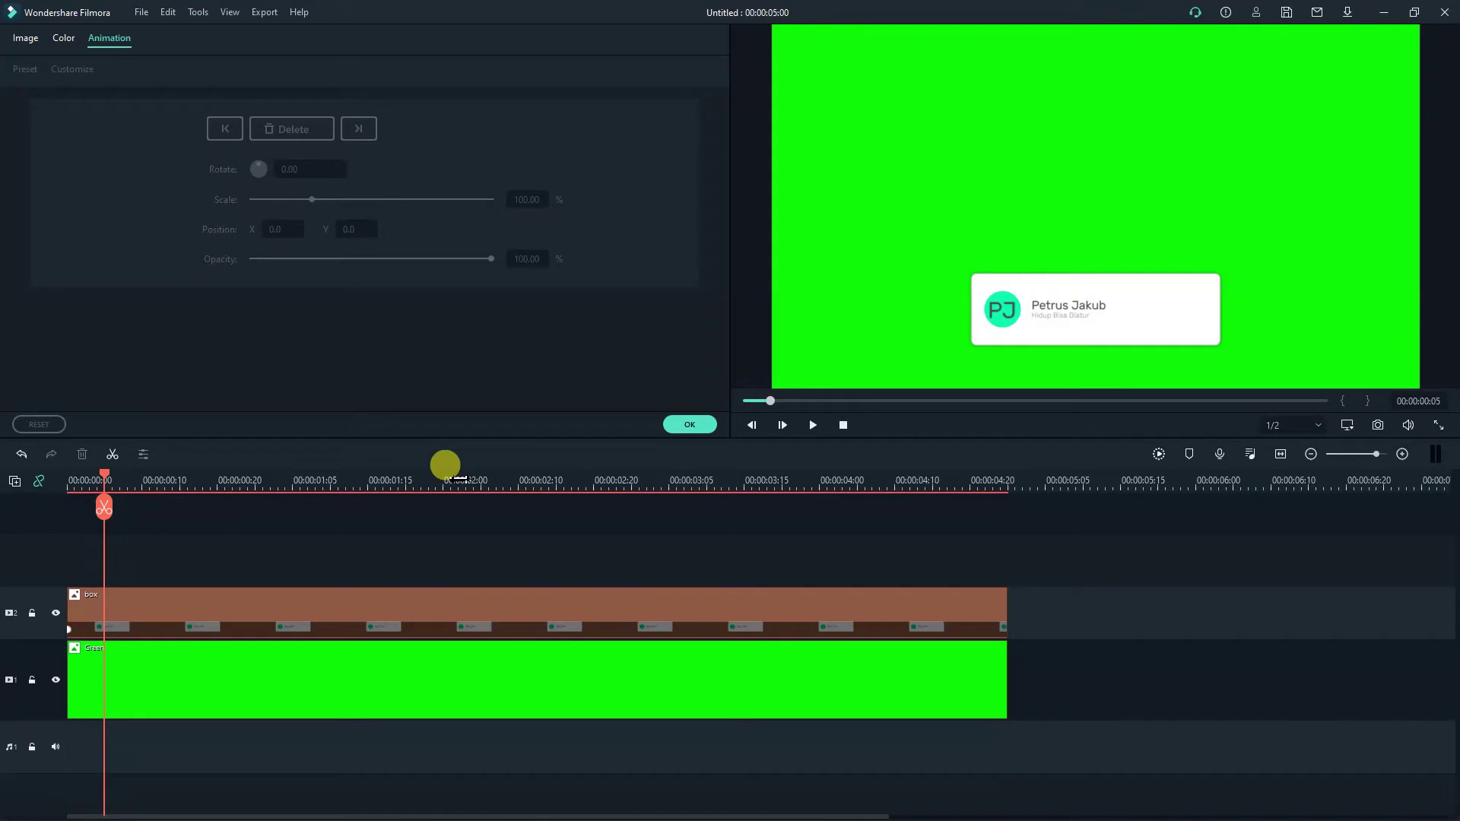
{"action": "key", "text": "Right"}
{"action": "key", "text": "Right"}
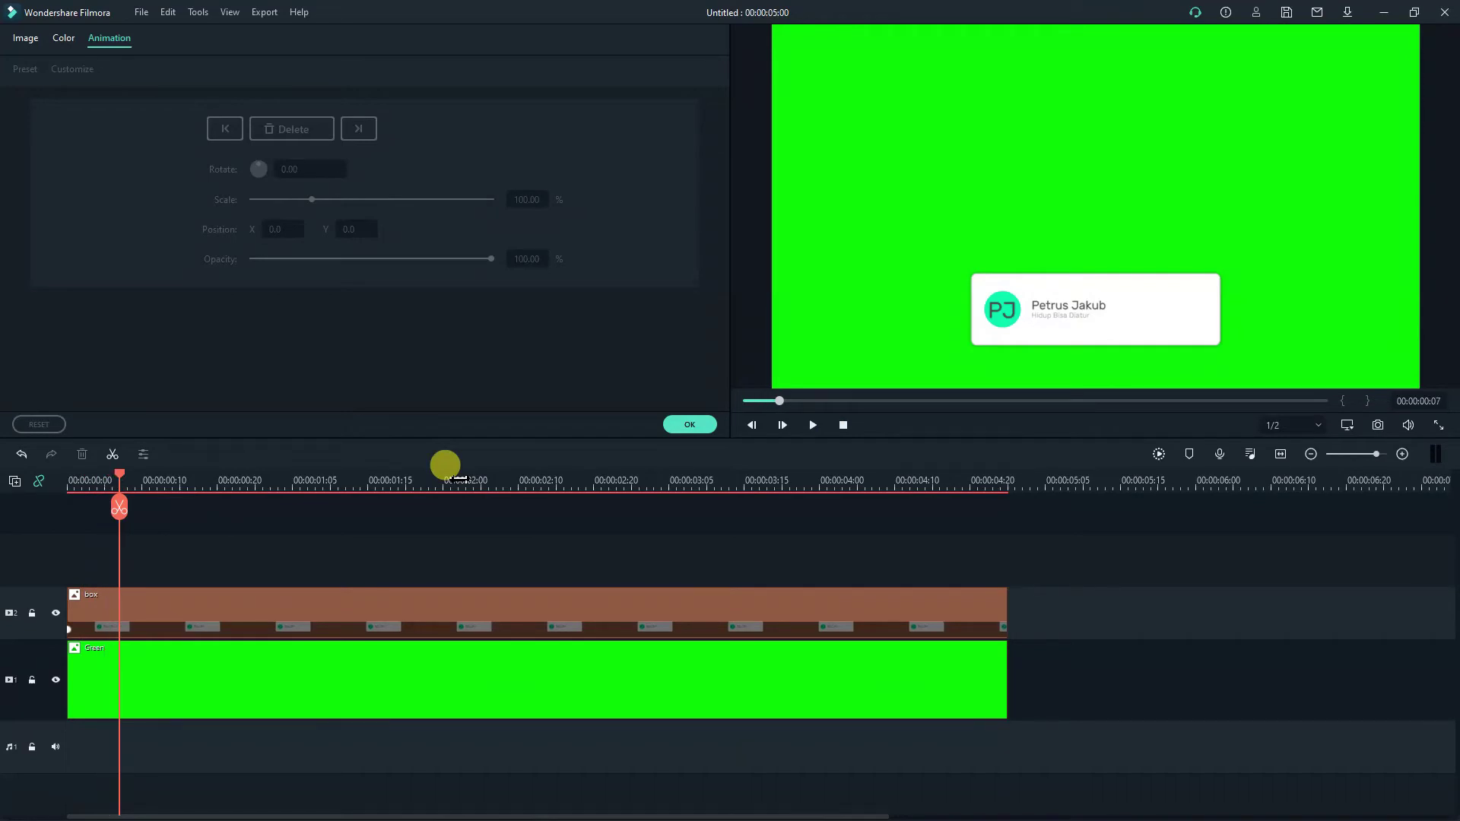
{"action": "left_click", "coordinate": [230, 622]}
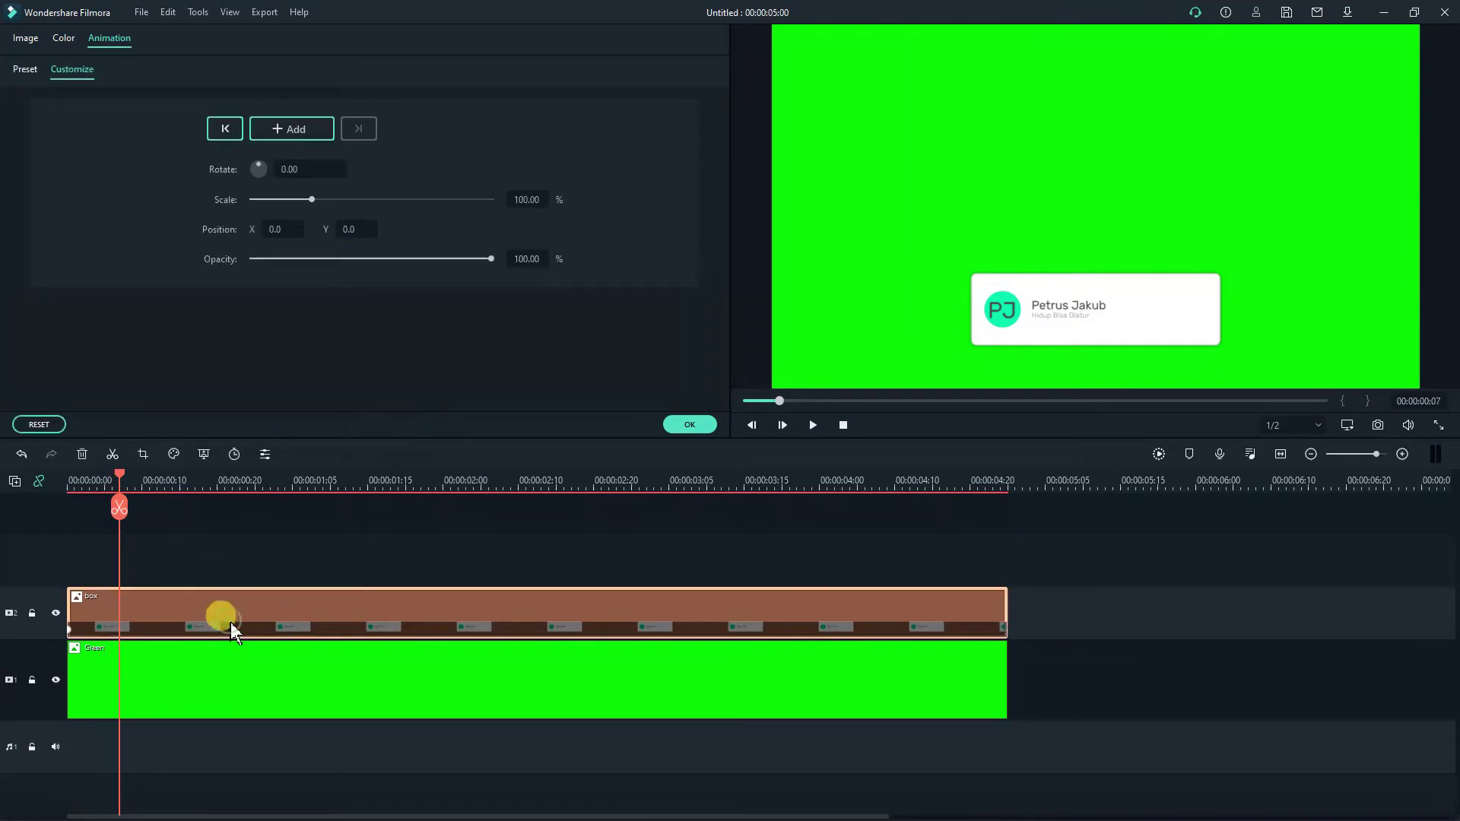
{"action": "left_click", "coordinate": [304, 129]}
Try shifting the box horizontally at its first keyframe, undo the change and set the X position back to 0.
{"action": "left_click", "coordinate": [225, 129]}
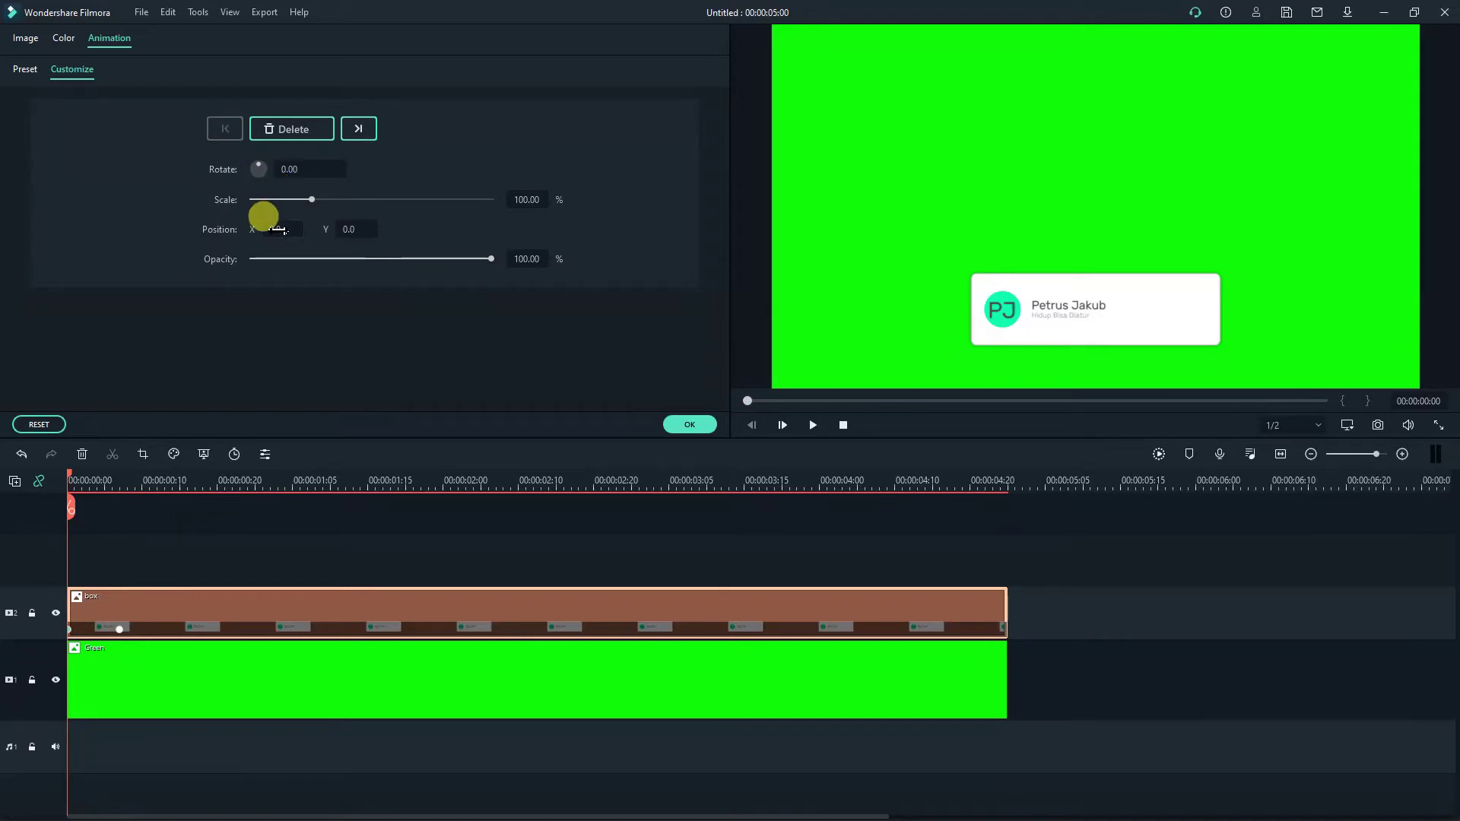
{"action": "left_click_drag", "start_coordinate": [274, 228], "coordinate": [266, 228]}
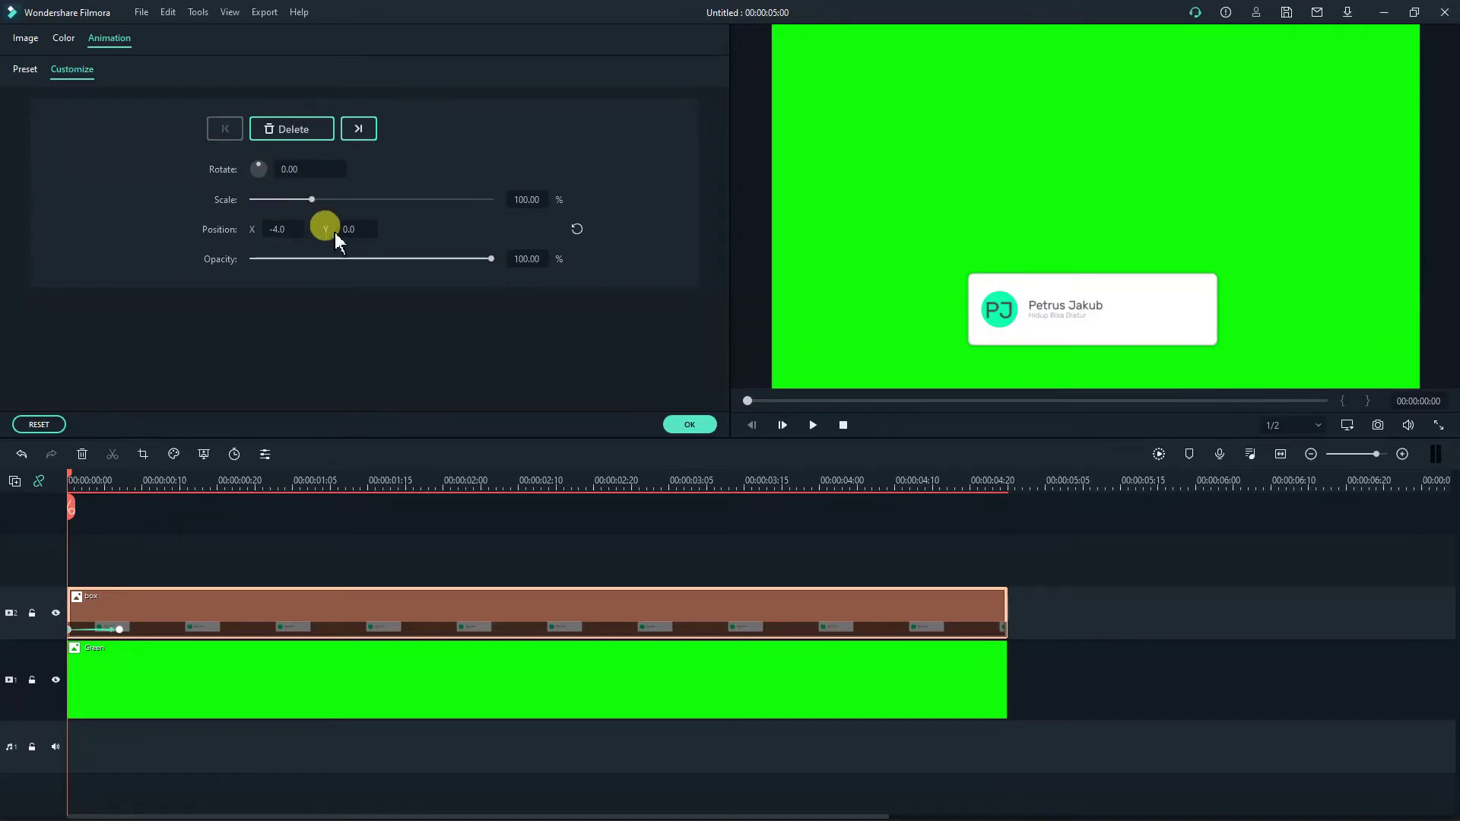
{"action": "key", "text": "ctrl+z"}
{"action": "left_click_drag", "start_coordinate": [280, 230], "coordinate": [343, 218]}
{"action": "left_click", "coordinate": [278, 229]}
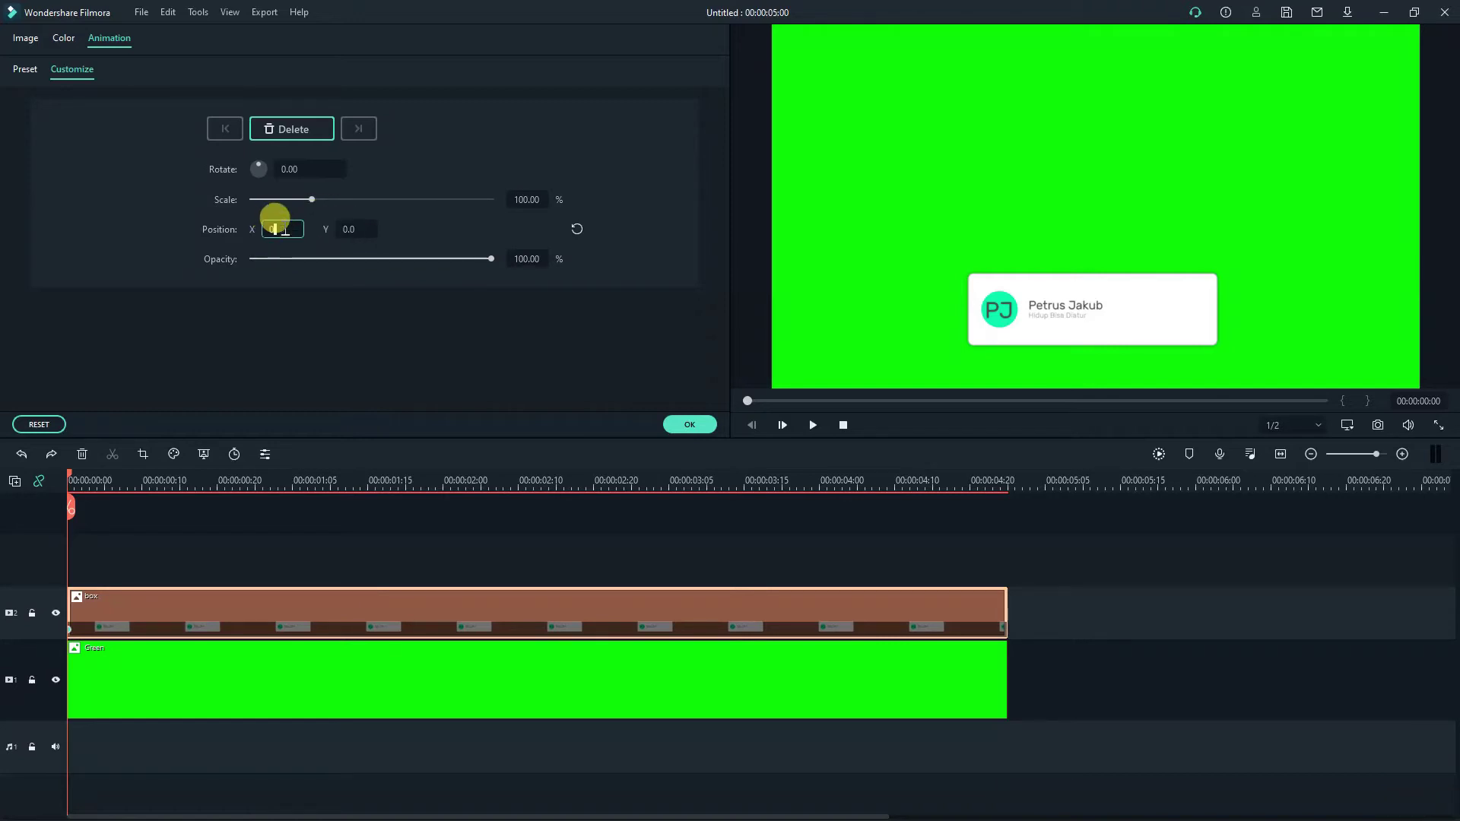
{"action": "type", "text": "0"}
{"action": "key", "text": "Return"}
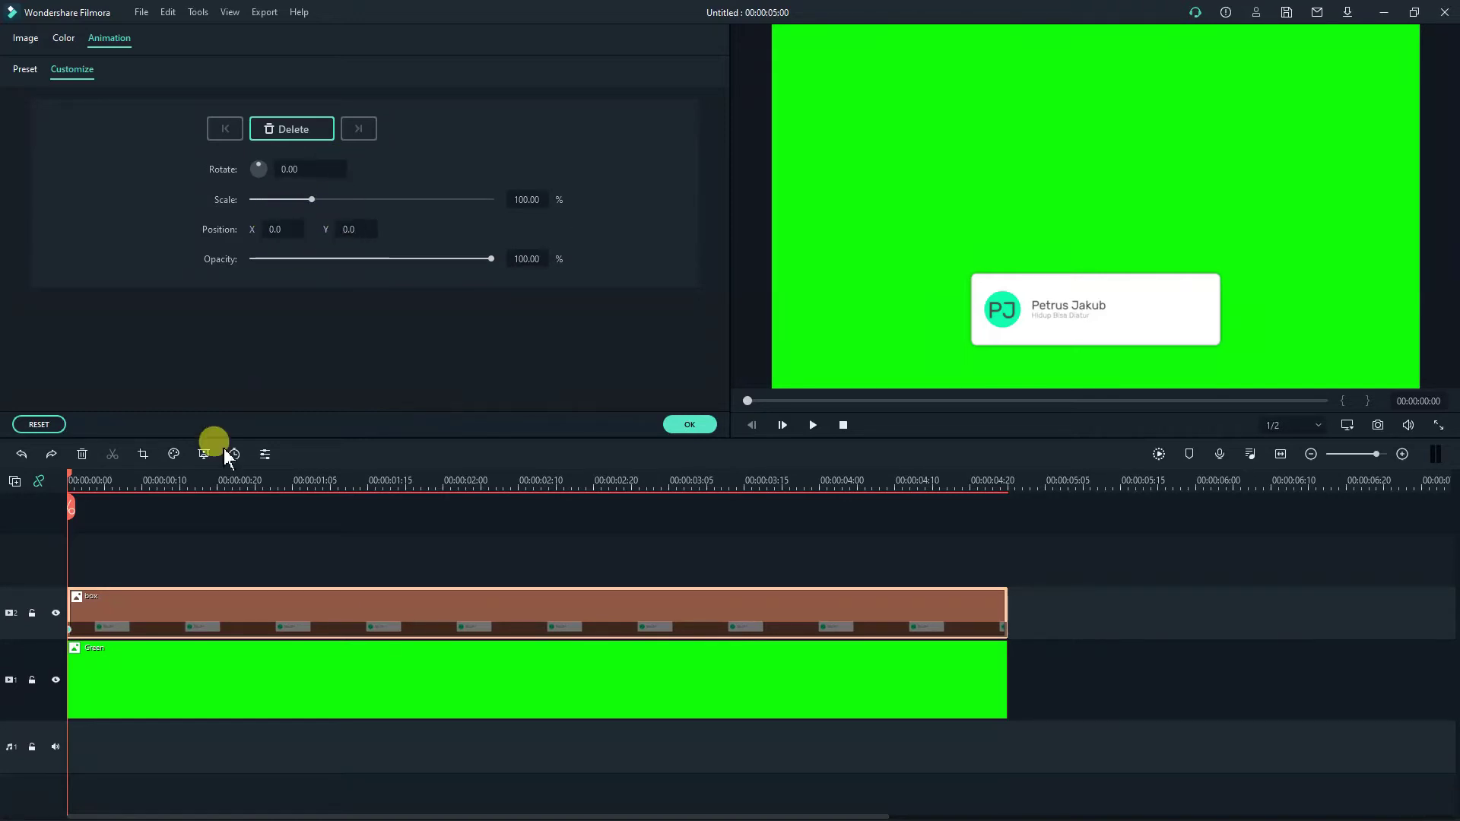
Add a keyframe to the box clip at 00:00:00:05 with a Y position of -155 and preview the motion.
{"action": "left_click", "coordinate": [97, 481]}
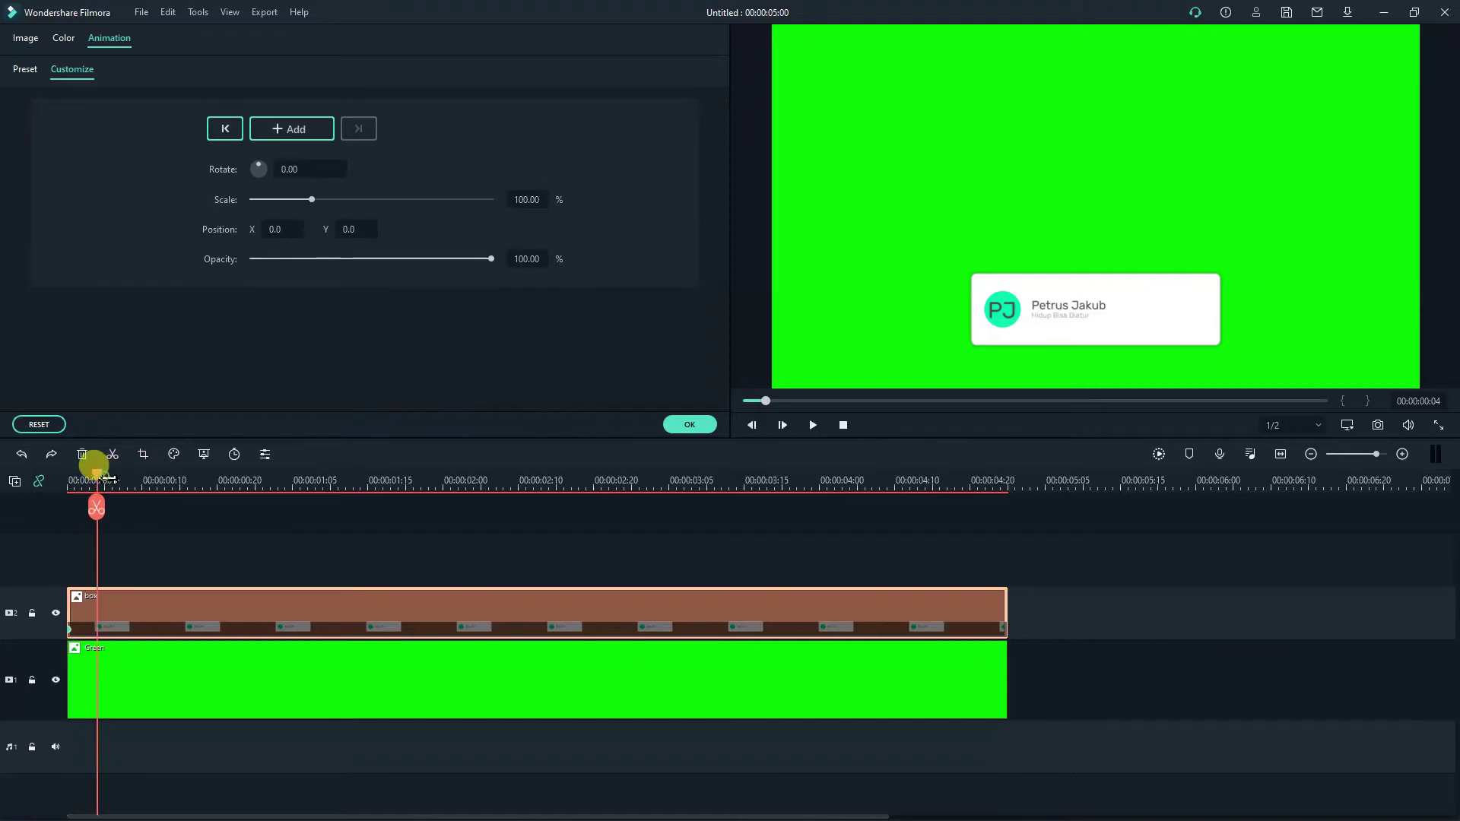
{"action": "scroll", "coordinate": [107, 477], "scroll_direction": "up", "scroll_amount": 1}
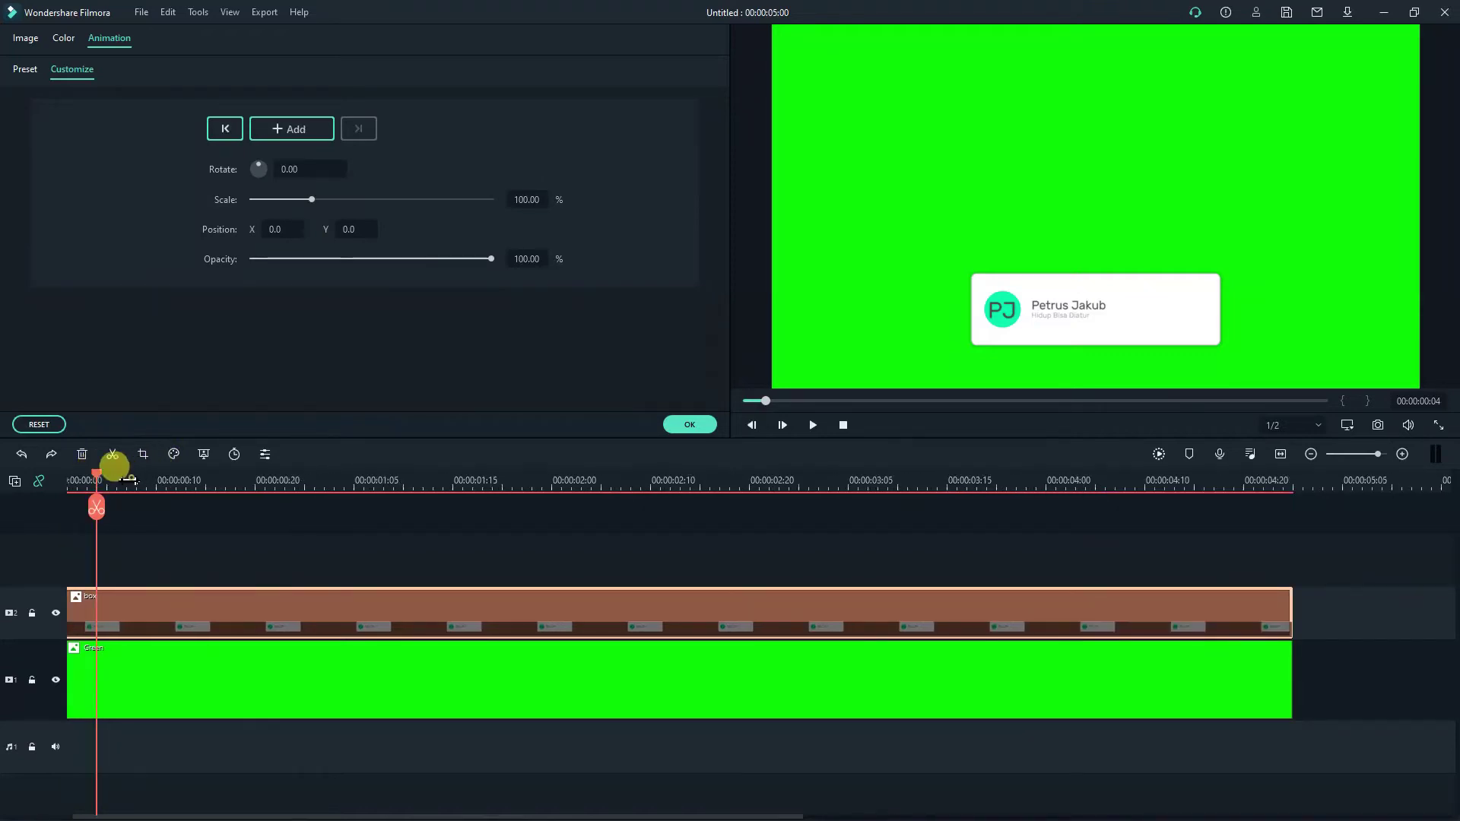
{"action": "scroll", "coordinate": [103, 480], "scroll_direction": "down", "scroll_amount": 2}
{"action": "left_click", "coordinate": [96, 481]}
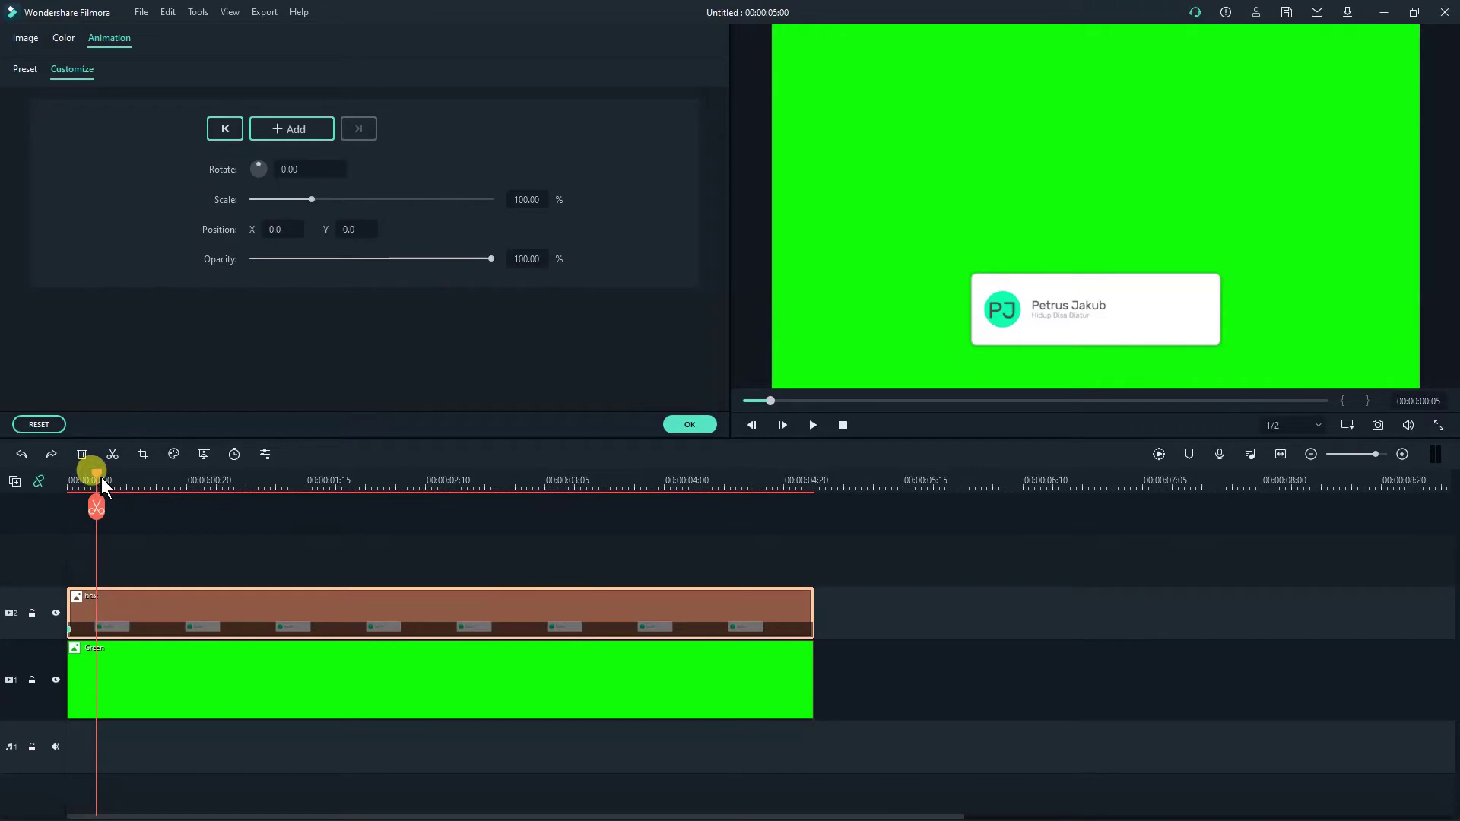
{"action": "left_click_drag", "start_coordinate": [1372, 454], "coordinate": [1406, 454]}
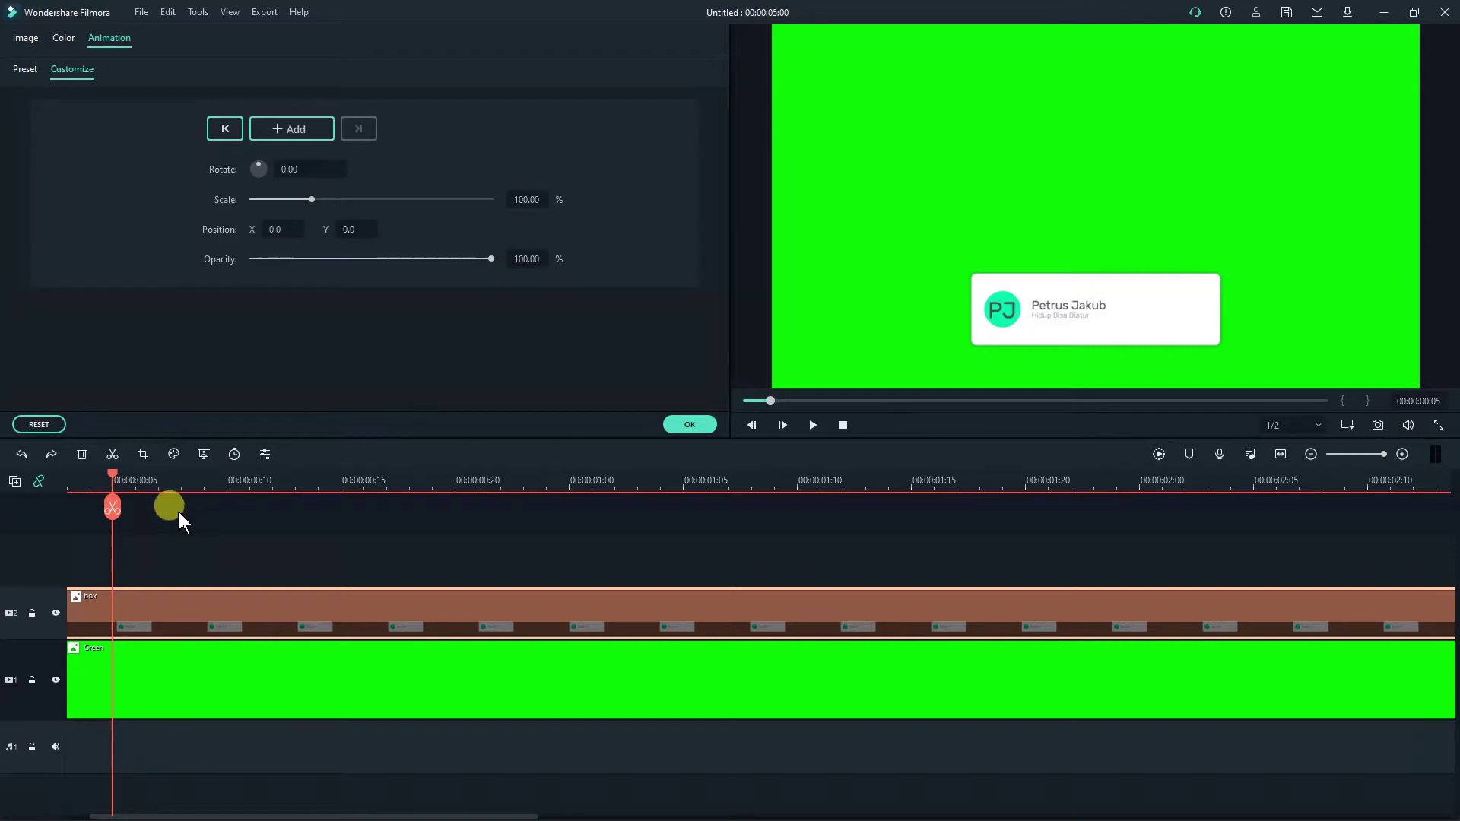
{"action": "left_click", "coordinate": [303, 129]}
{"action": "mouse_move", "coordinate": [349, 228]}
{"action": "left_mouse_down"}
{"action": "mouse_move", "coordinate": [286, 228]}
{"action": "mouse_move", "coordinate": [357, 232]}
{"action": "left_mouse_up"}
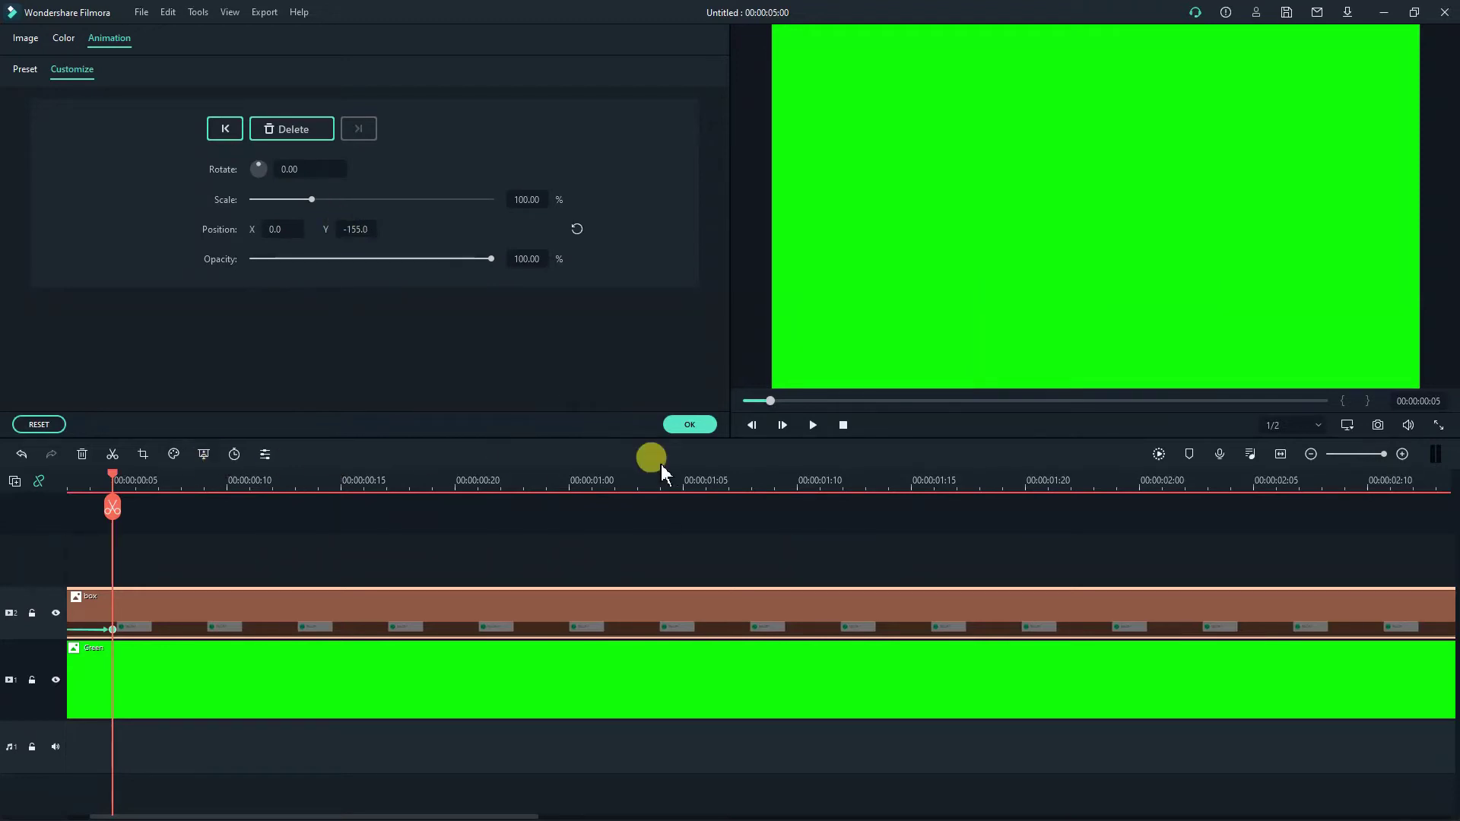
{"action": "left_click", "coordinate": [832, 425]}
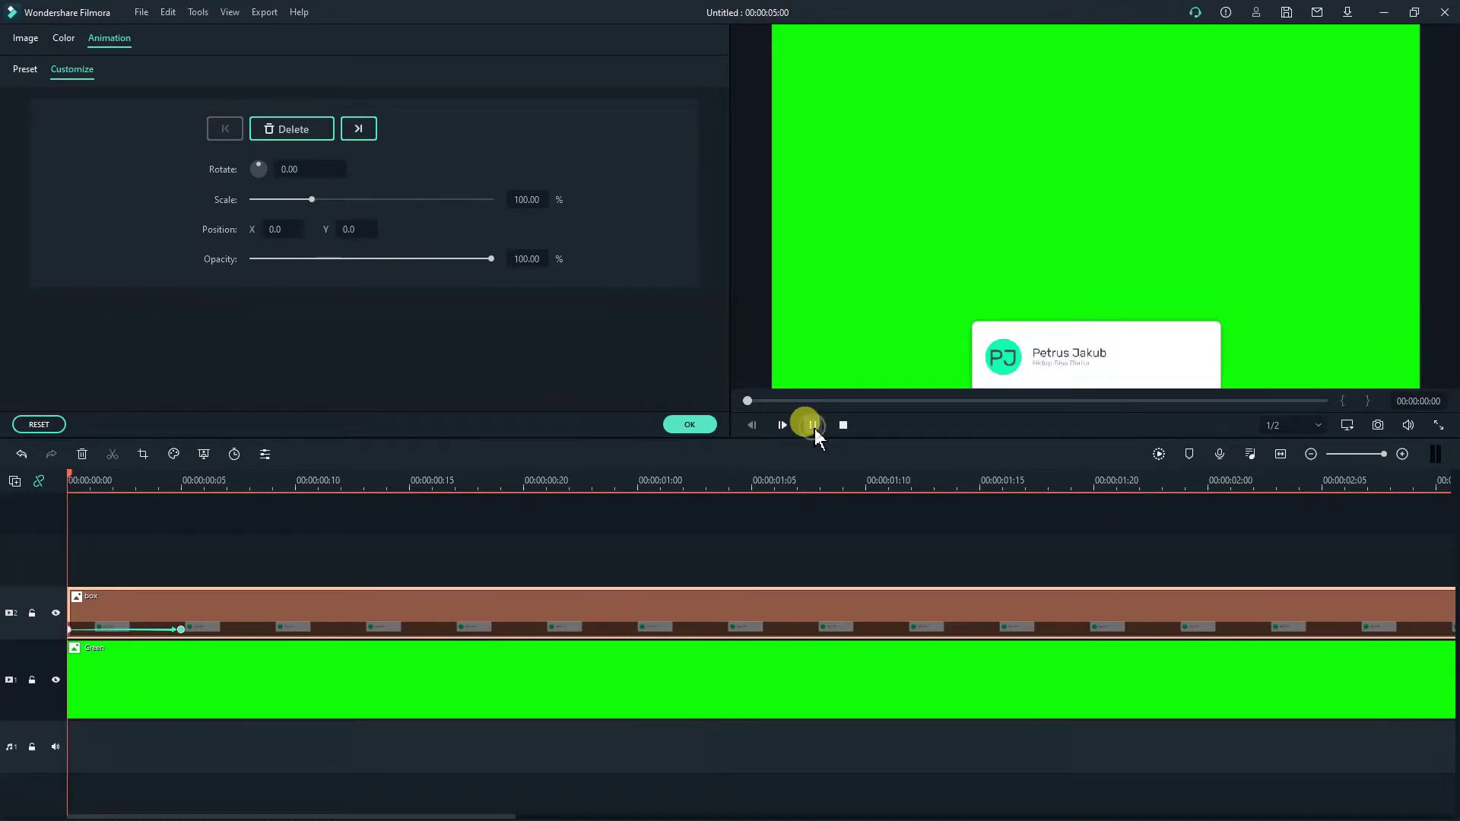
{"action": "left_click", "coordinate": [816, 428]}
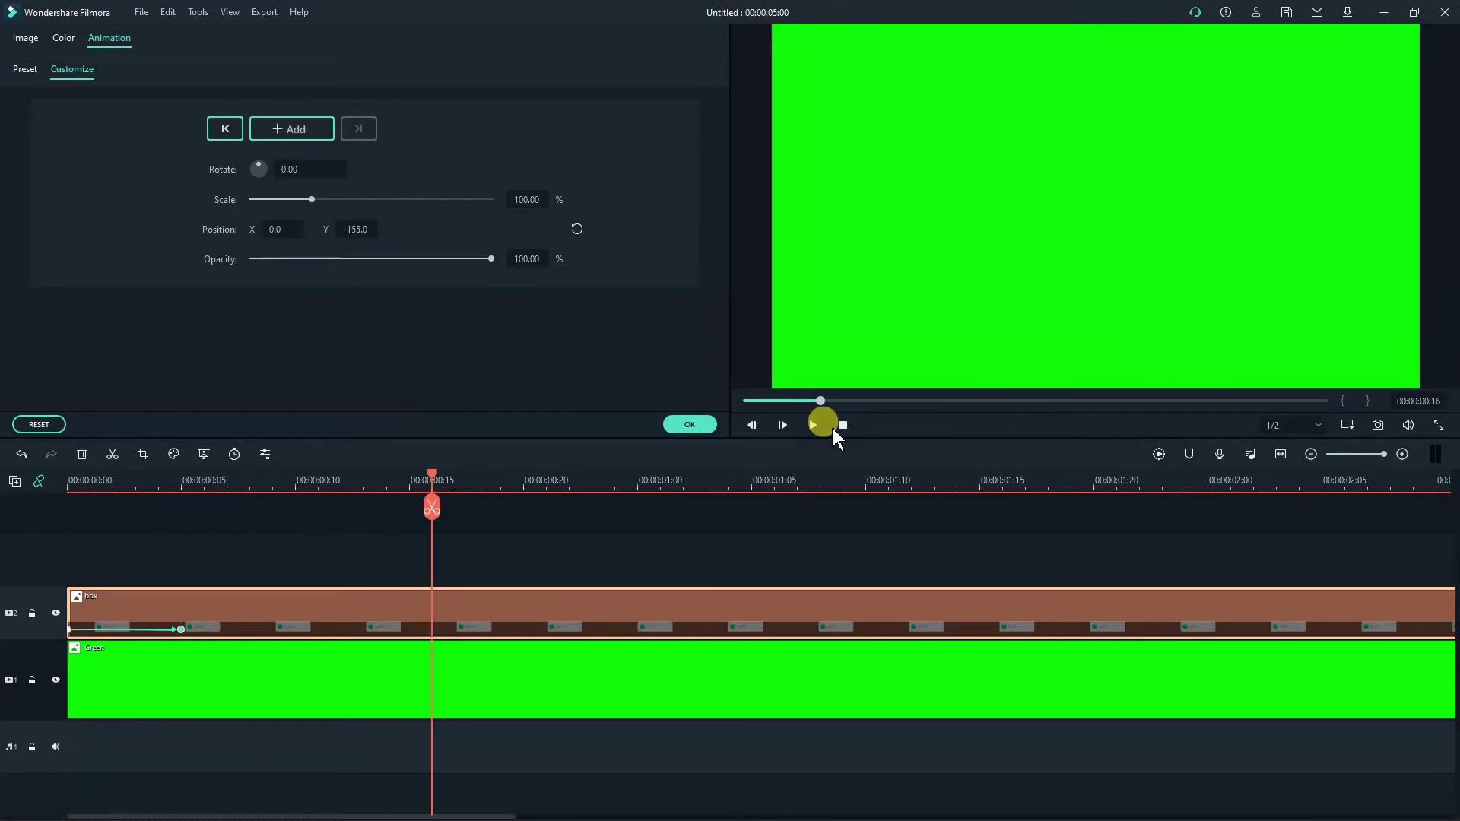
Set the box's Y position to 0 at the 00:00:00:05 keyframe and to -185 at the first keyframe, and preview the entrance.
{"action": "left_click", "coordinate": [181, 630]}
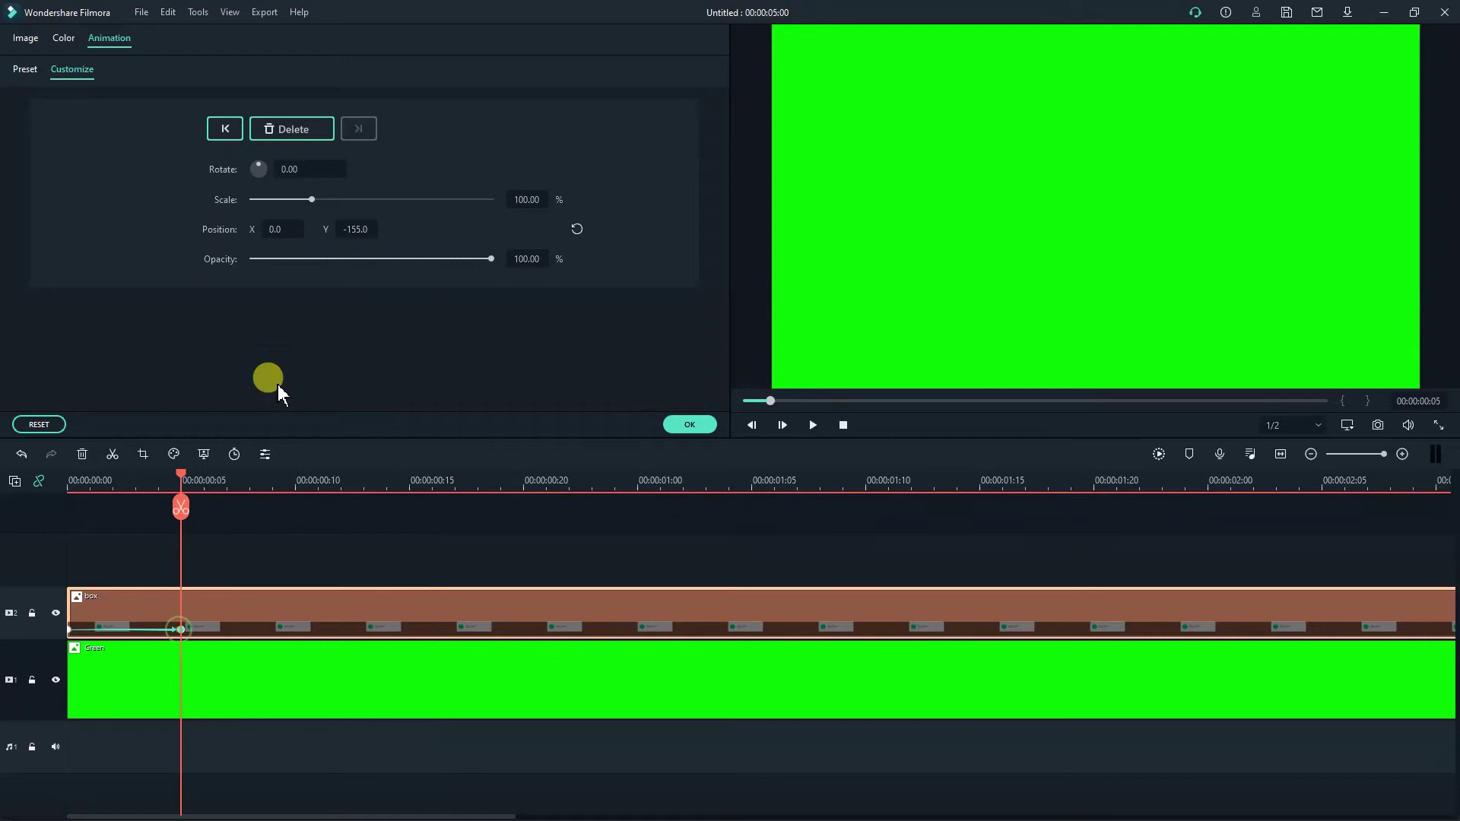
{"action": "left_click", "coordinate": [354, 229]}
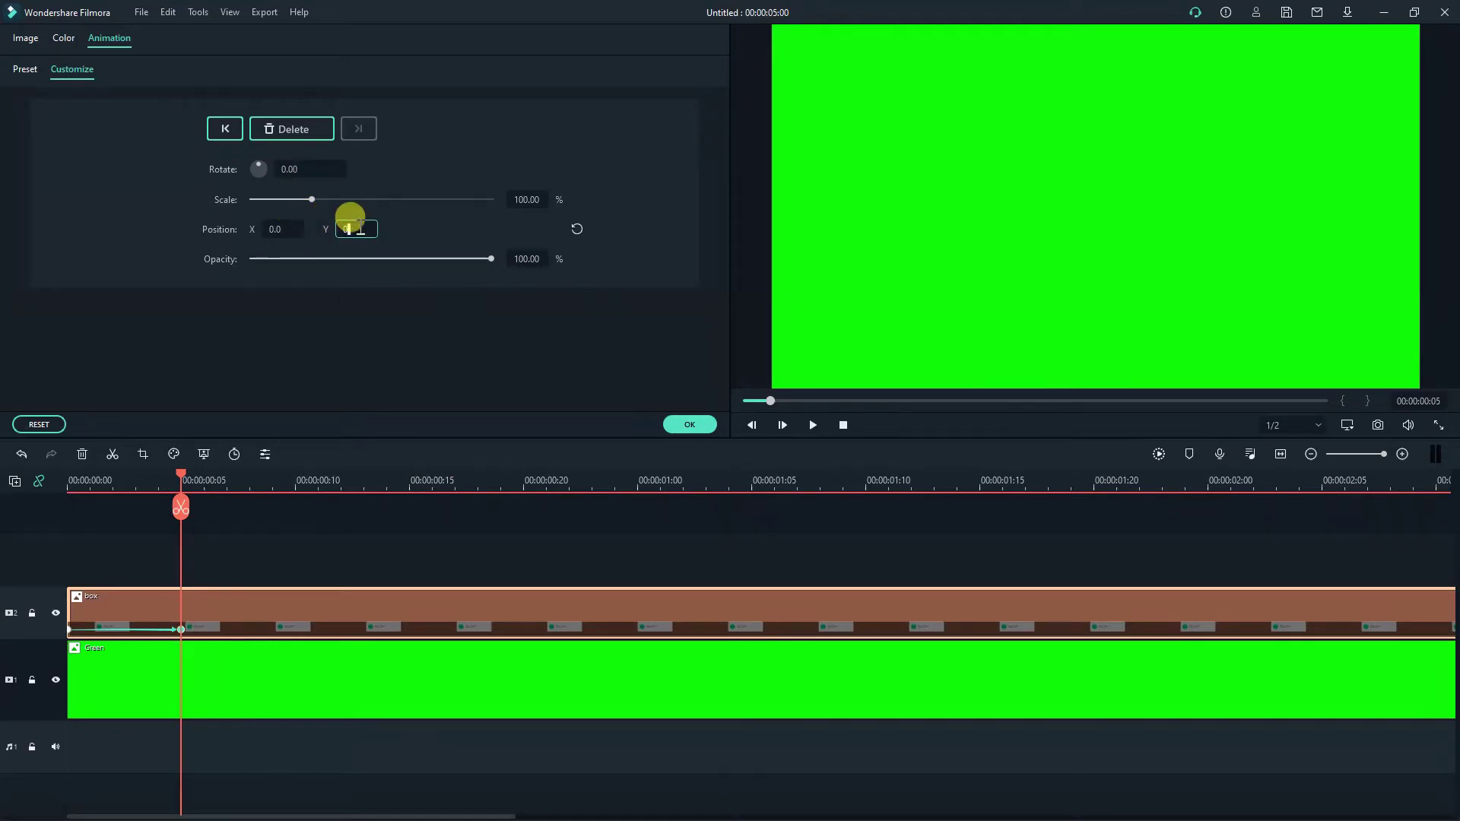
{"action": "key", "text": "Return"}
{"action": "left_click", "coordinate": [225, 129]}
{"action": "left_click_drag", "start_coordinate": [350, 230], "coordinate": [265, 229]}
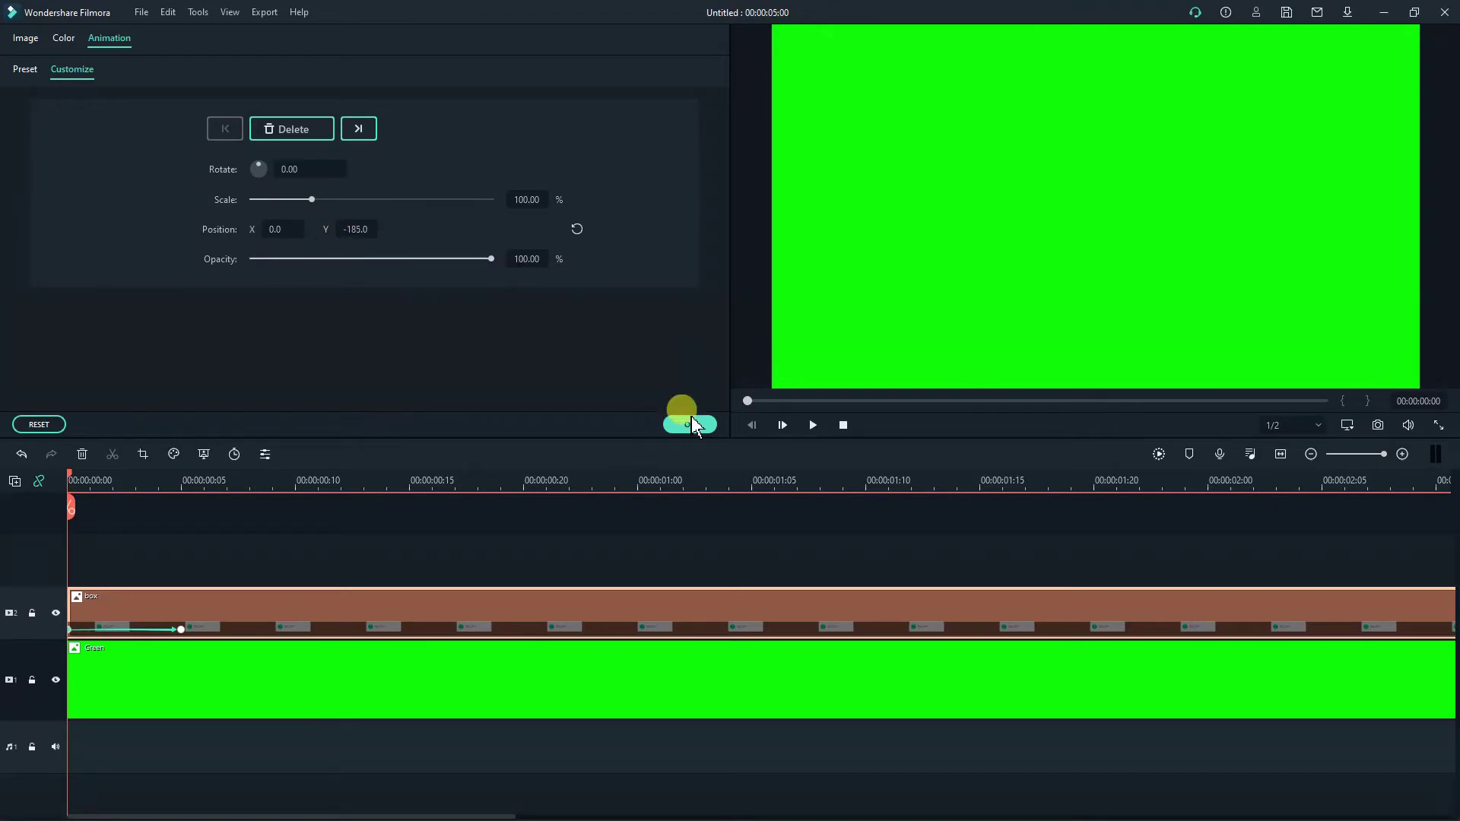
{"action": "left_click", "coordinate": [813, 424]}
{"action": "left_click", "coordinate": [813, 424]}
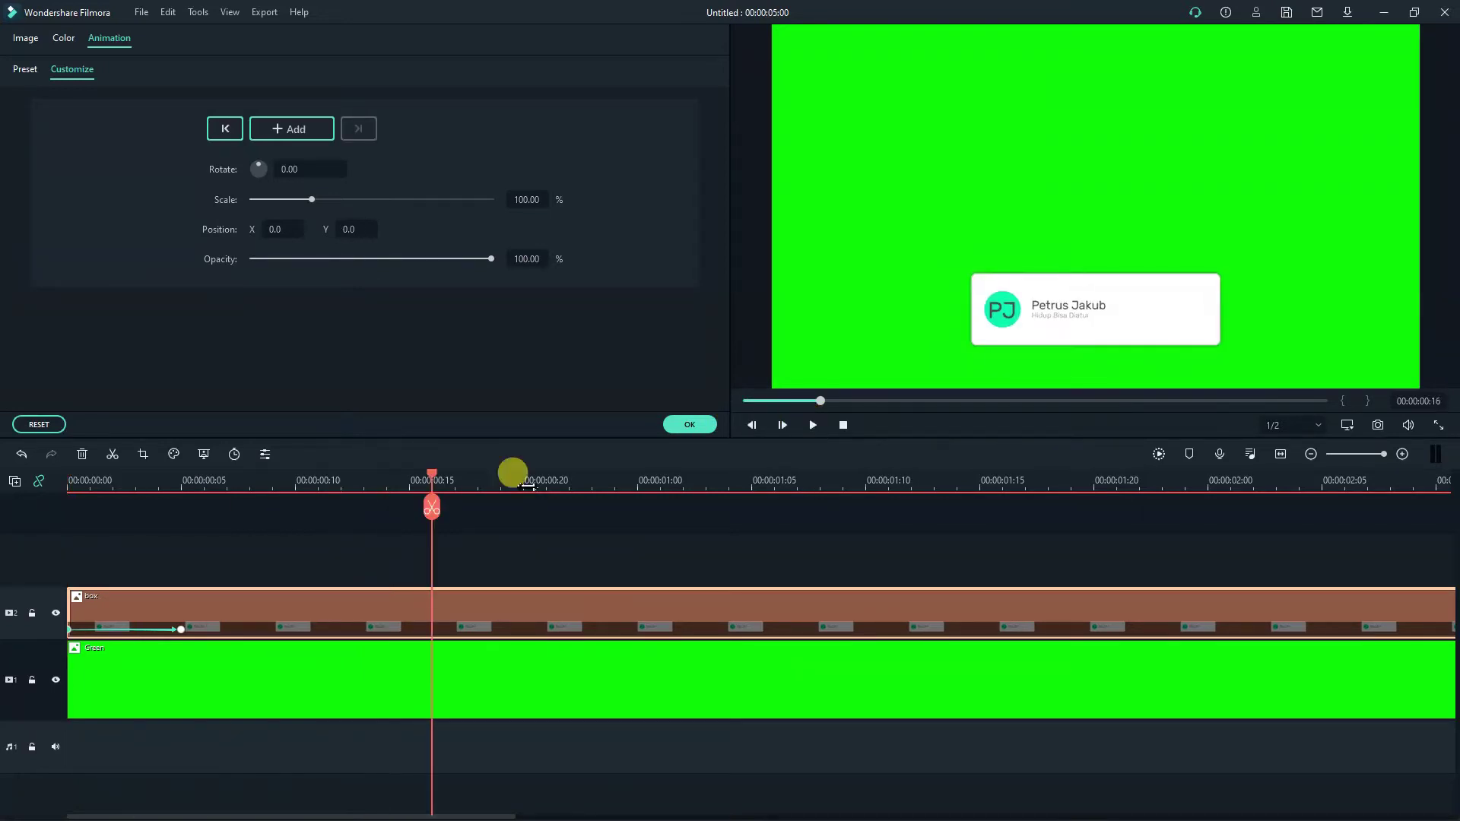
Add an intermediate keyframe to the box clip at 00:00:00:02.
{"action": "left_click_drag", "start_coordinate": [431, 473], "coordinate": [123, 485]}
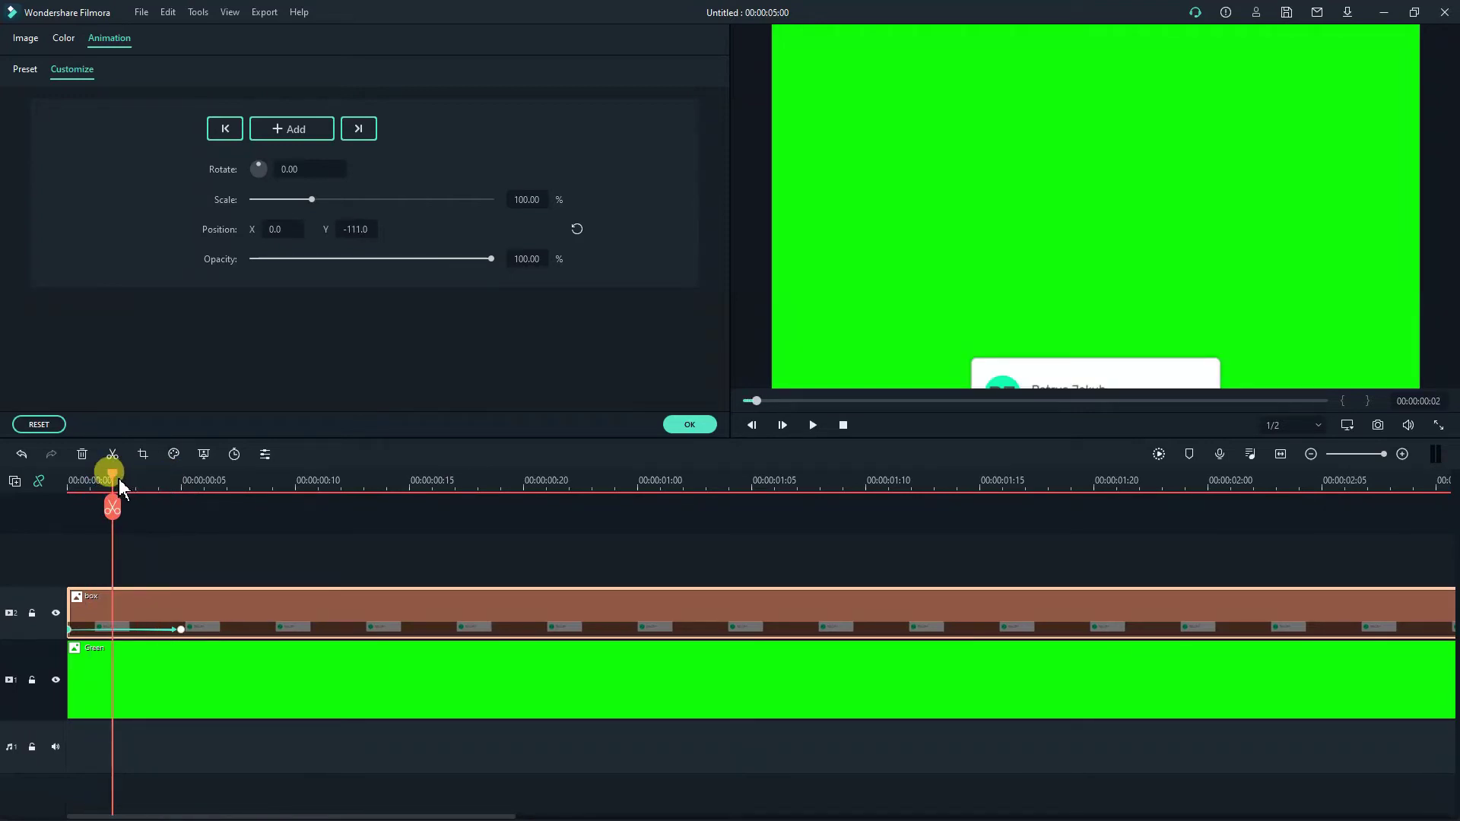
{"action": "left_click", "coordinate": [268, 126]}
{"action": "left_click", "coordinate": [292, 128]}
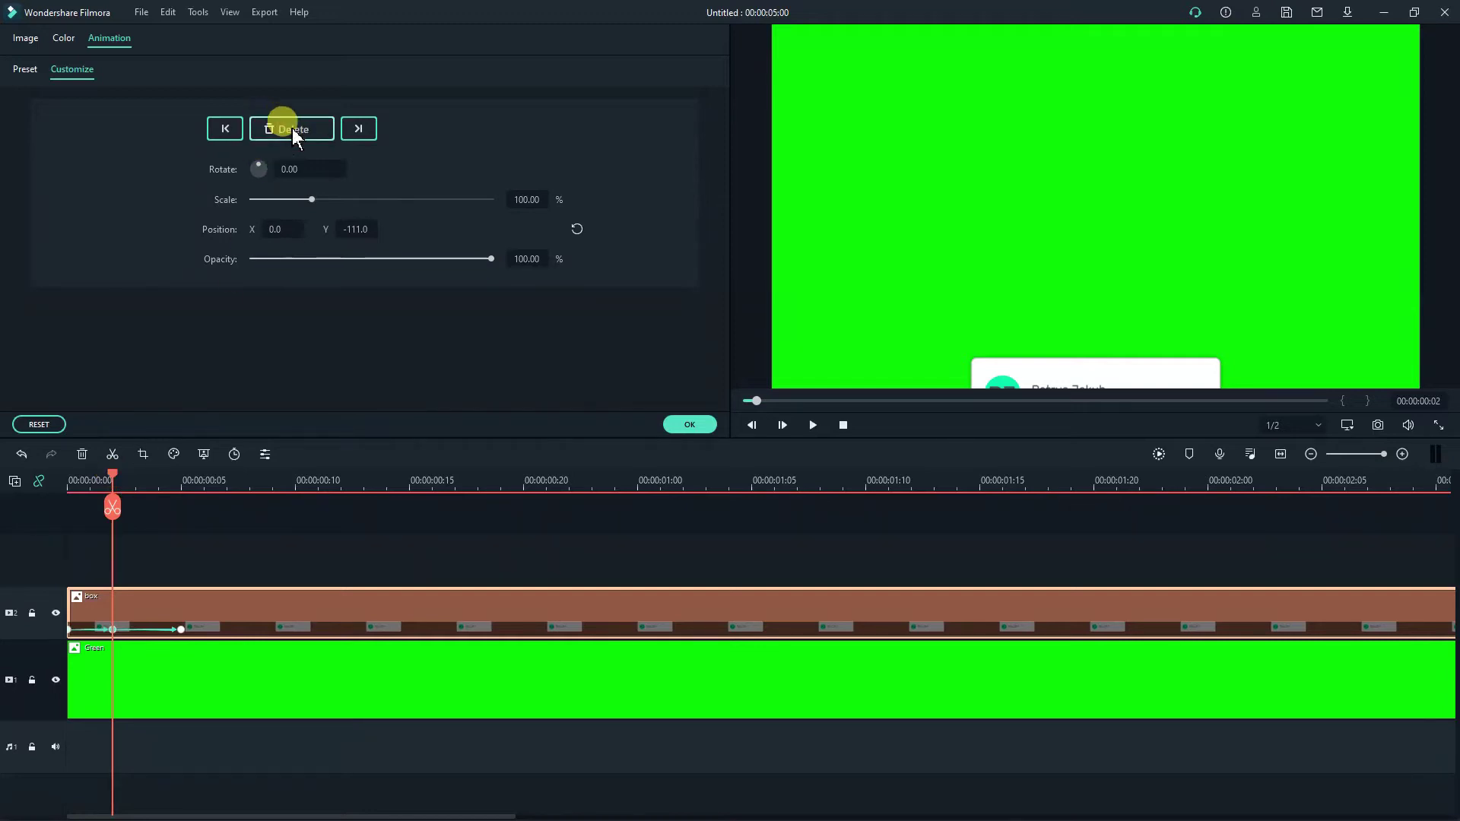
{"action": "left_click", "coordinate": [357, 228]}
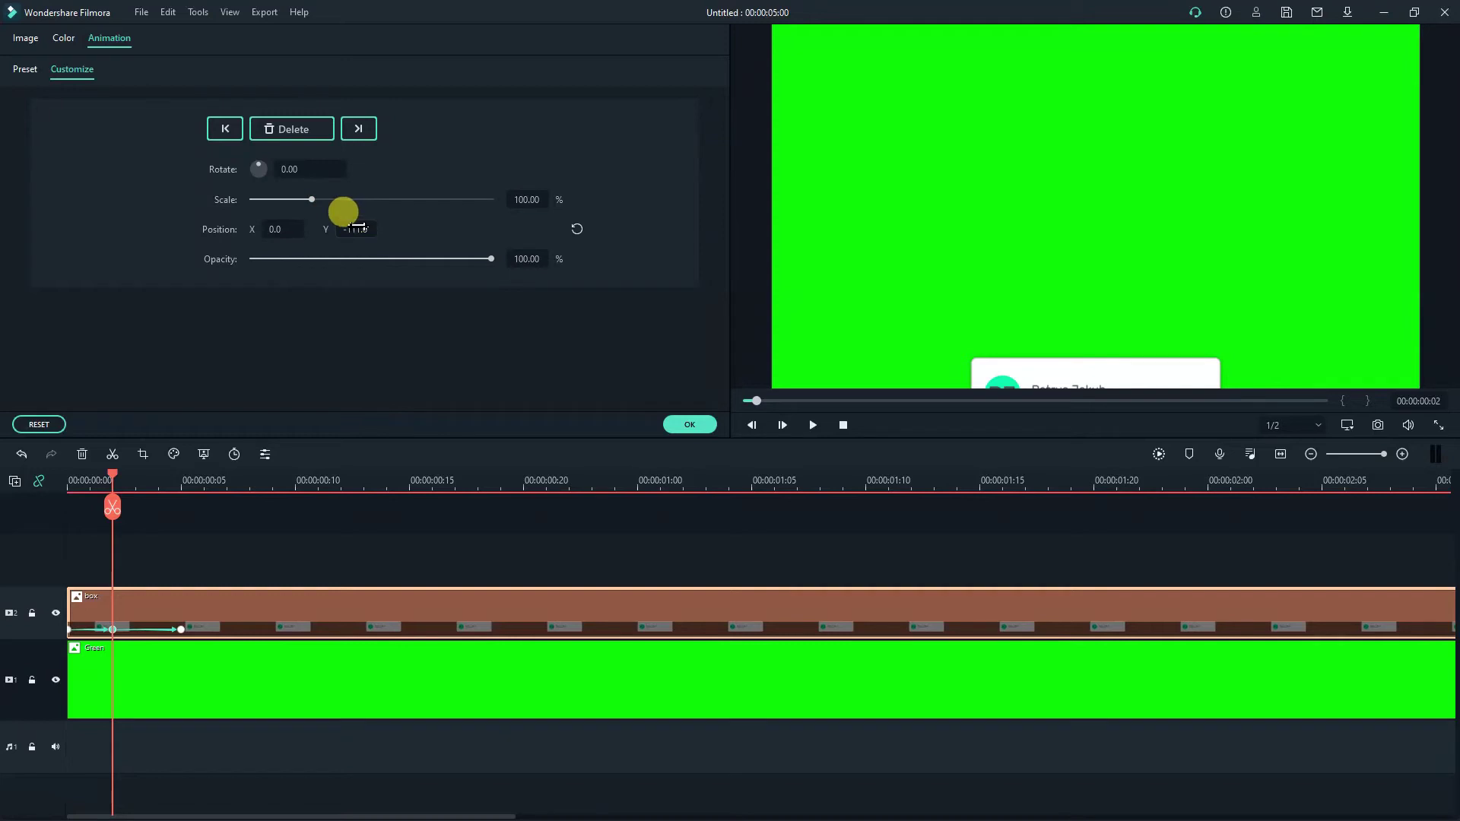
{"action": "left_click", "coordinate": [359, 128]}
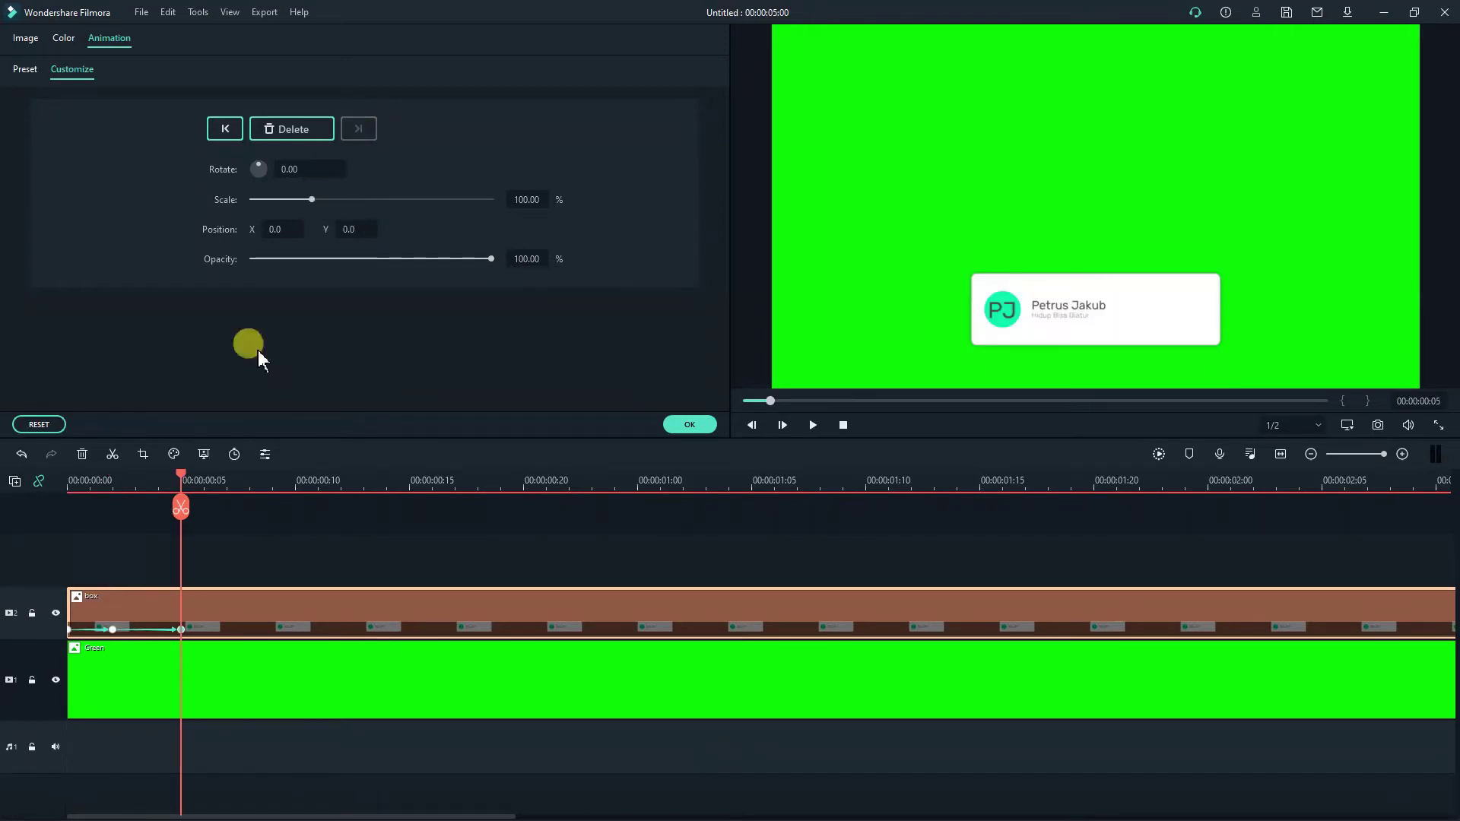
Move the box clip's middle keyframe to 00:00:00:05 and its last keyframe to 00:00:00:07, and preview the motion.
{"action": "left_click_drag", "start_coordinate": [183, 628], "coordinate": [160, 629]}
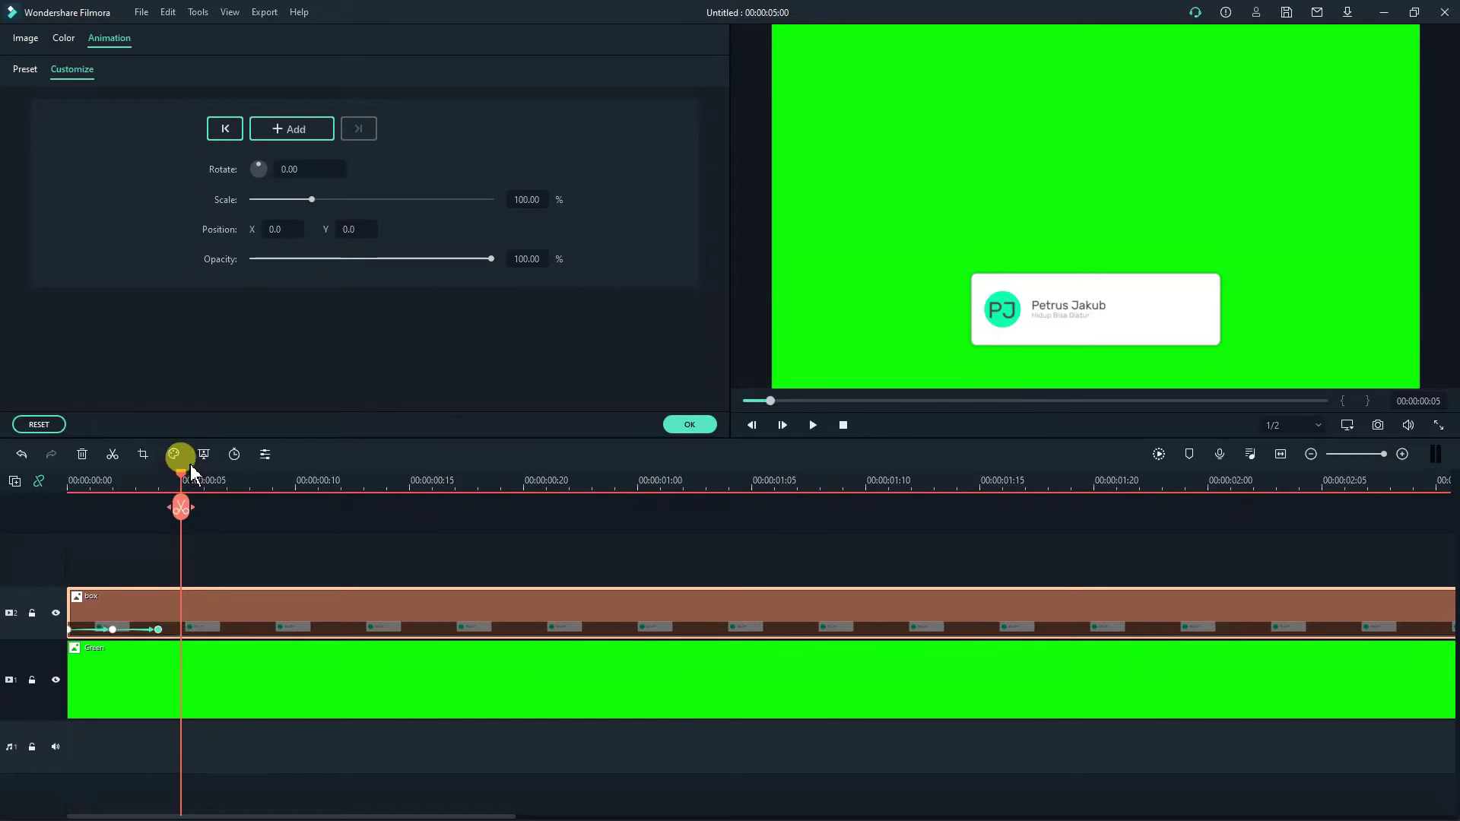
{"action": "mouse_move", "coordinate": [181, 479]}
{"action": "left_mouse_down"}
{"action": "mouse_move", "coordinate": [39, 486]}
{"action": "mouse_move", "coordinate": [161, 501]}
{"action": "left_mouse_up"}
{"action": "left_click", "coordinate": [154, 616]}
{"action": "left_click_drag", "start_coordinate": [161, 633], "coordinate": [226, 630]}
{"action": "left_click", "coordinate": [112, 630]}
{"action": "left_click_drag", "start_coordinate": [114, 629], "coordinate": [181, 630]}
{"action": "left_click", "coordinate": [815, 427]}
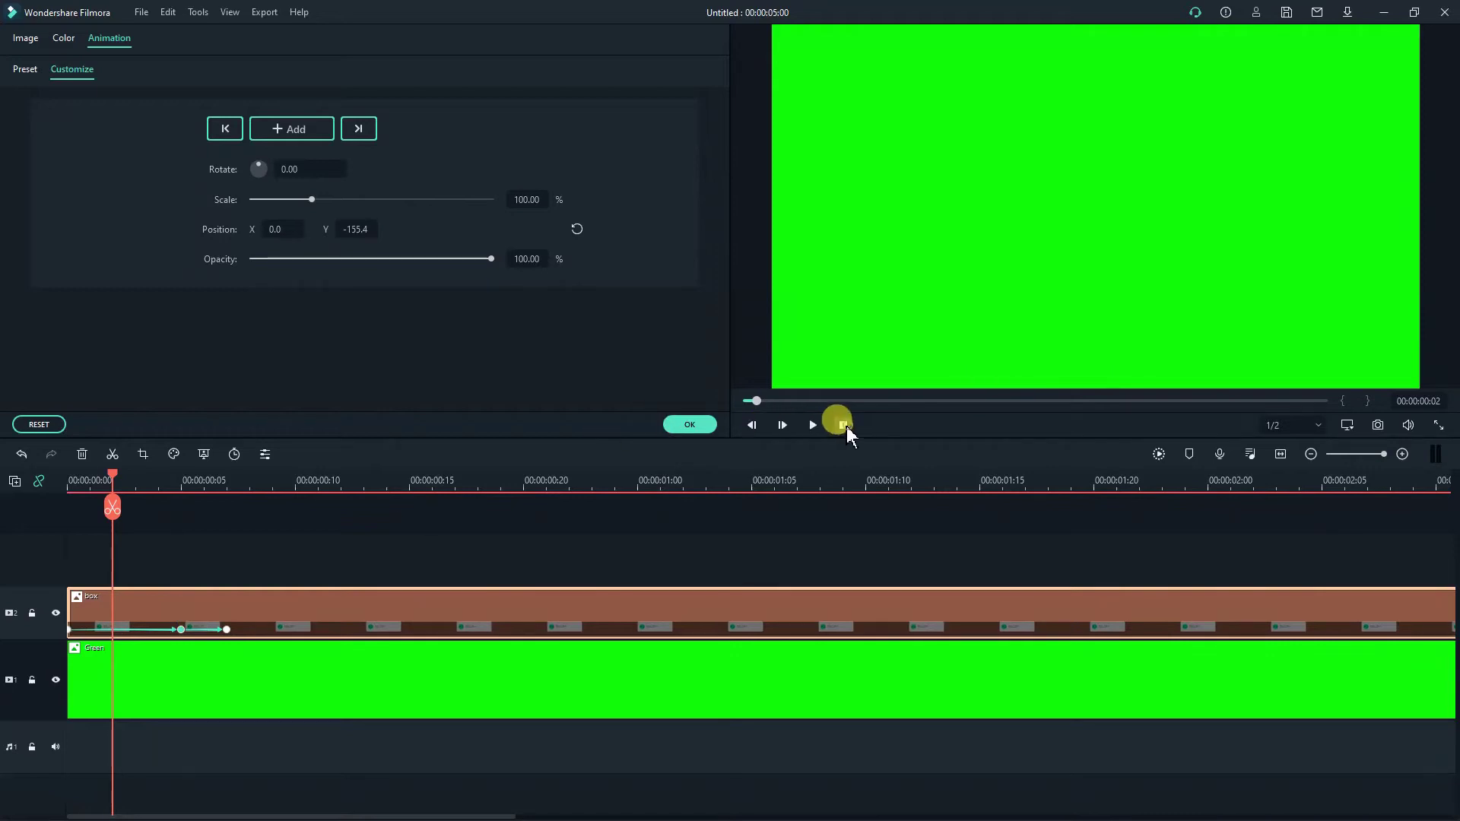
{"action": "left_click", "coordinate": [817, 426]}
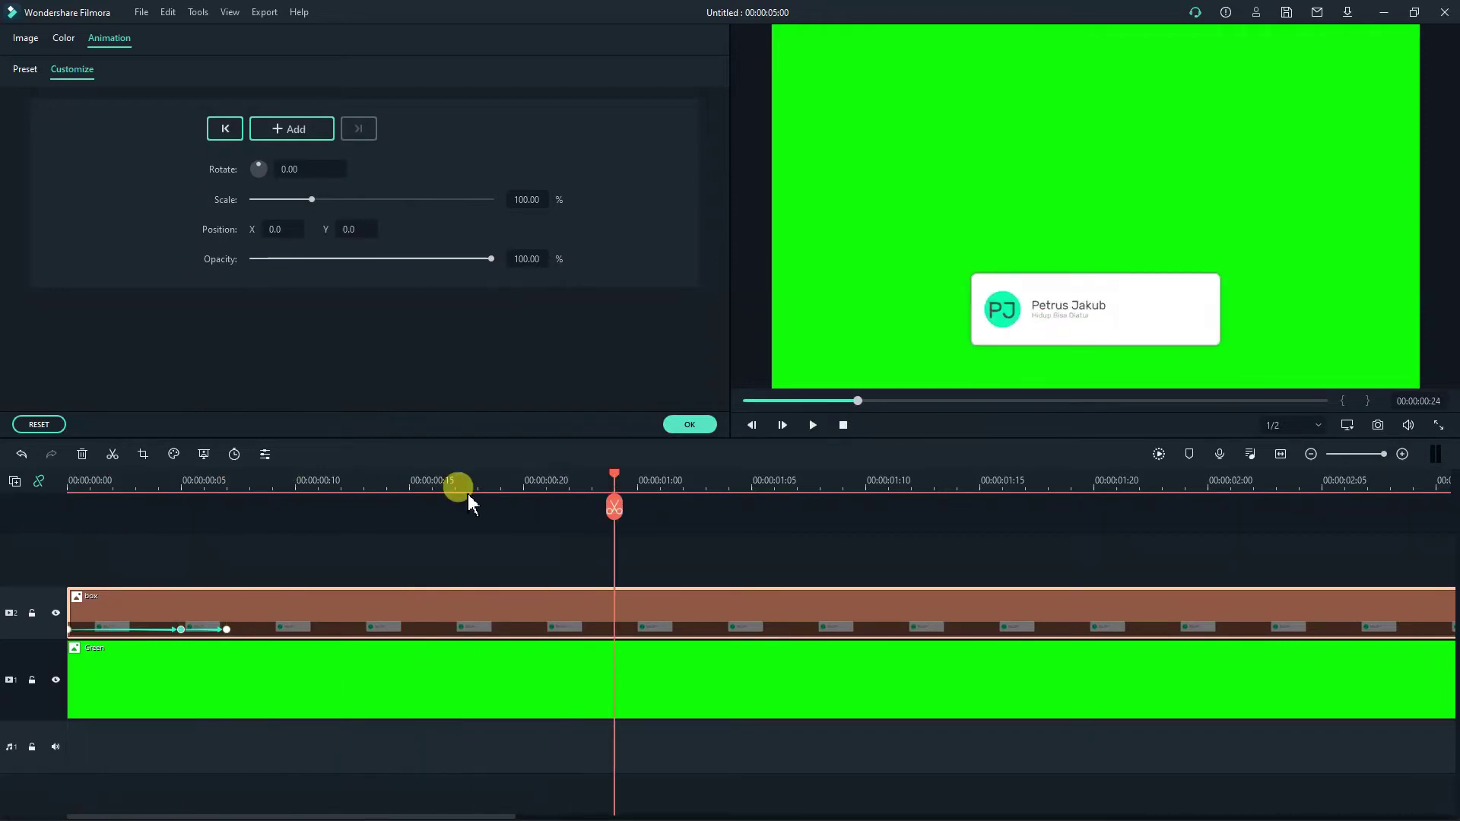
Move the box clip's last keyframe to 00:00:00:09 and play back the slower entrance.
{"action": "left_click_drag", "start_coordinate": [226, 630], "coordinate": [273, 630]}
{"action": "left_click", "coordinate": [814, 425]}
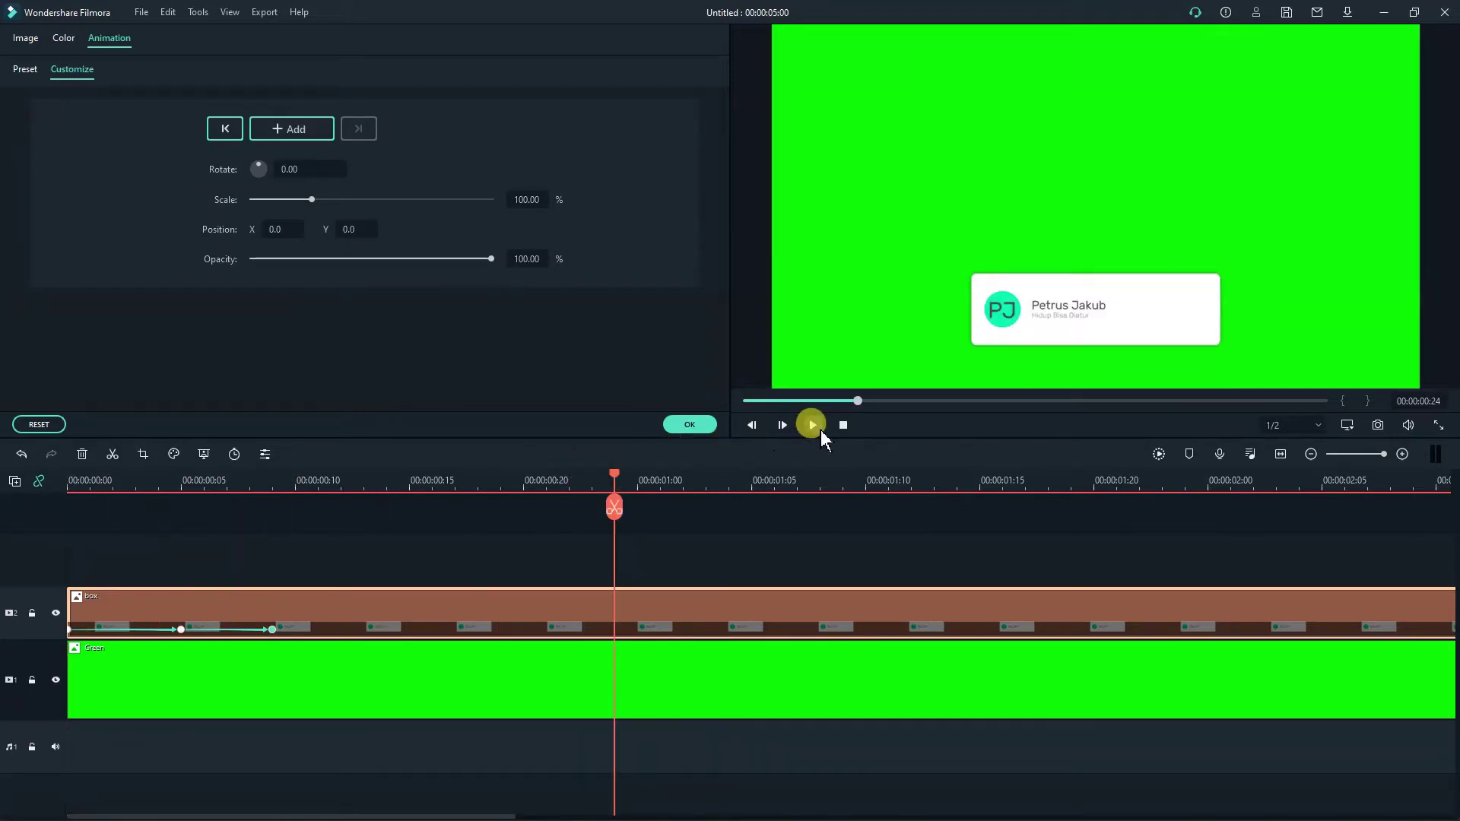
{"action": "left_click", "coordinate": [815, 425]}
{"action": "left_click", "coordinate": [843, 425]}
{"action": "left_click", "coordinate": [815, 426]}
{"action": "left_click", "coordinate": [841, 426]}
Add a keyframe near the end of the box clip at about 00:00:04:12, keeping the box at Y position 0.
{"action": "left_click", "coordinate": [183, 483]}
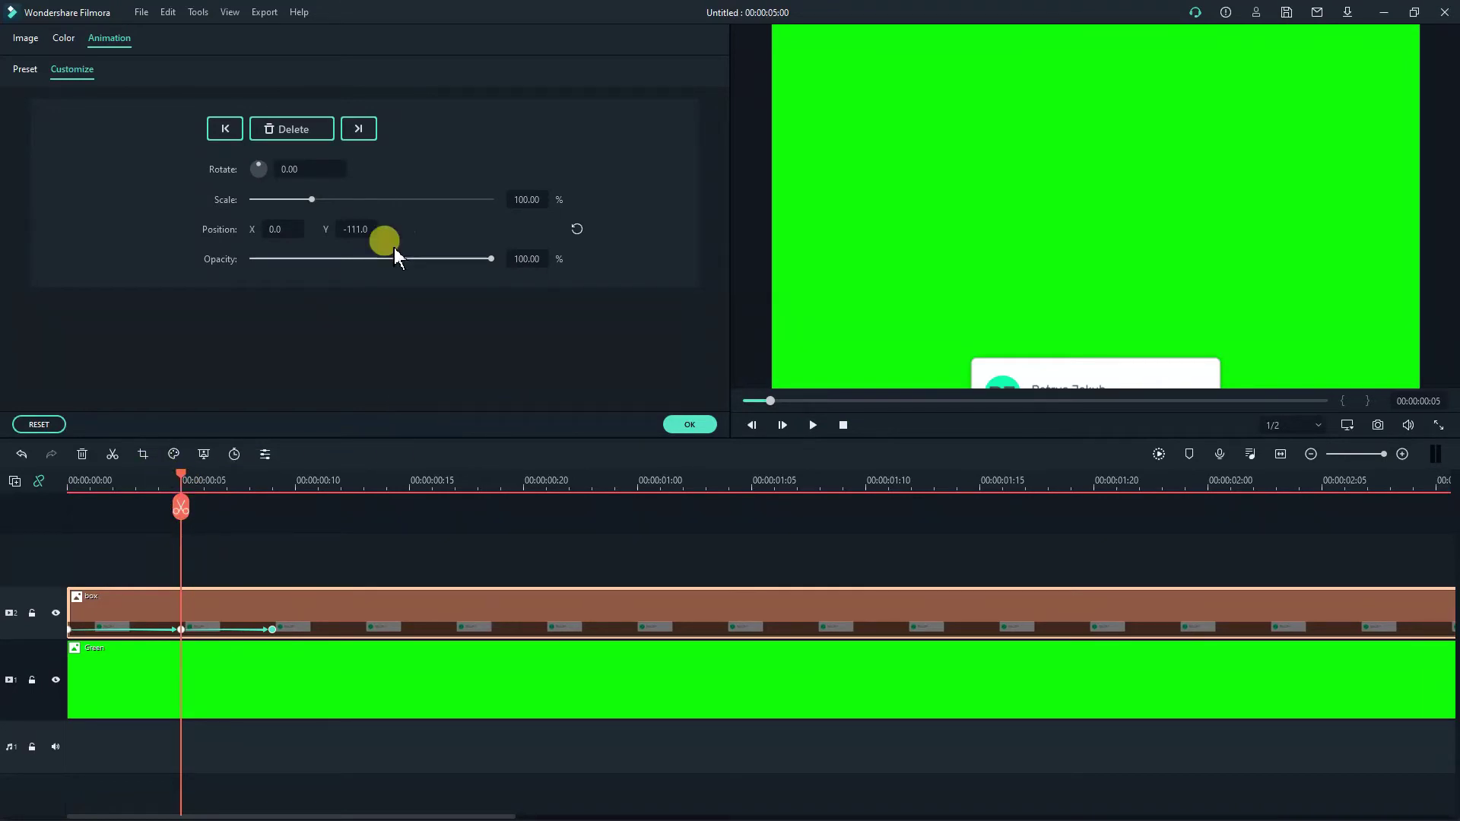
{"action": "left_click_drag", "start_coordinate": [186, 478], "coordinate": [291, 490]}
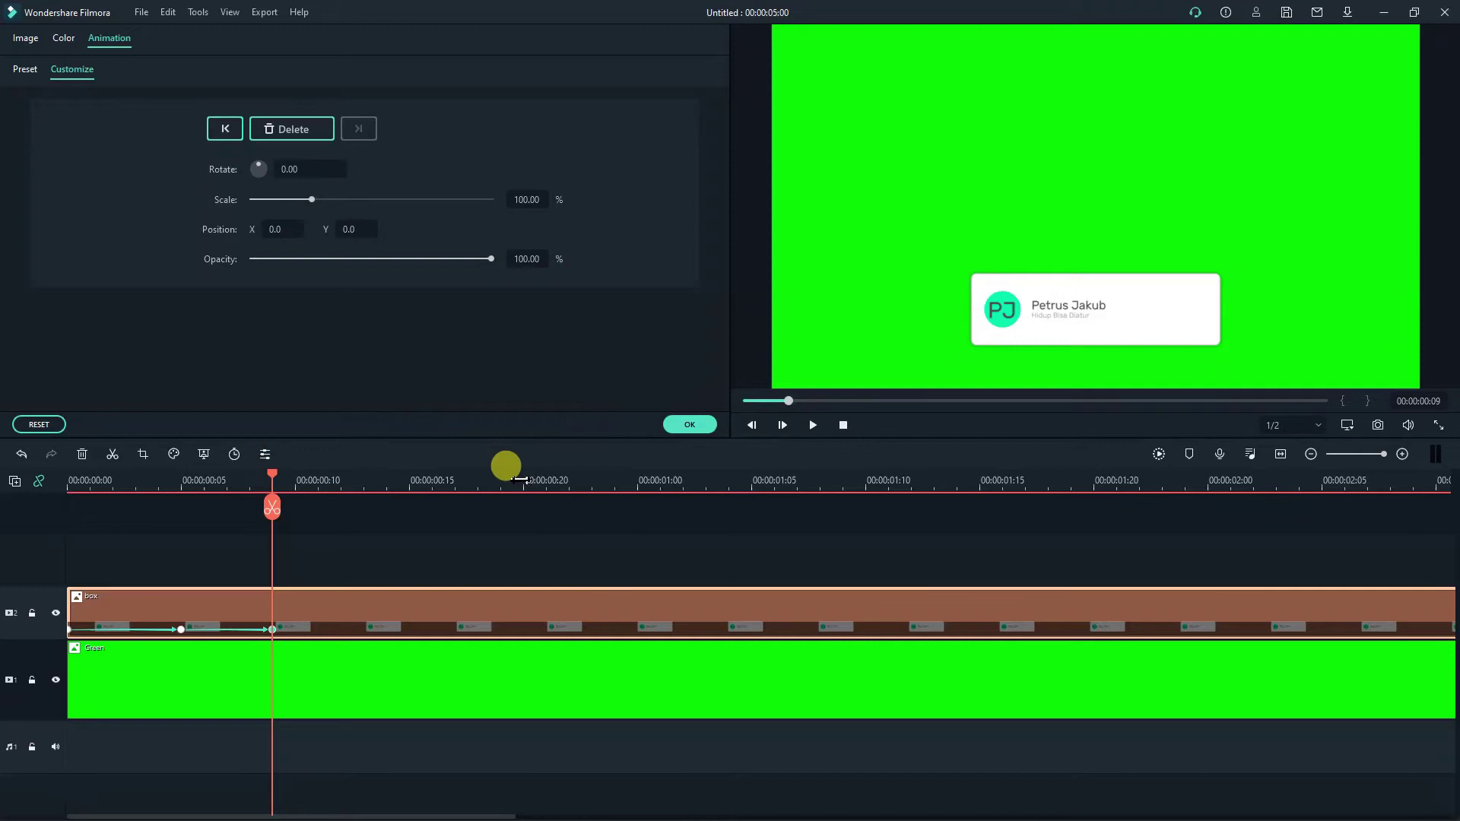
{"action": "left_click_drag", "start_coordinate": [572, 479], "coordinate": [973, 482]}
{"action": "left_click", "coordinate": [308, 136]}
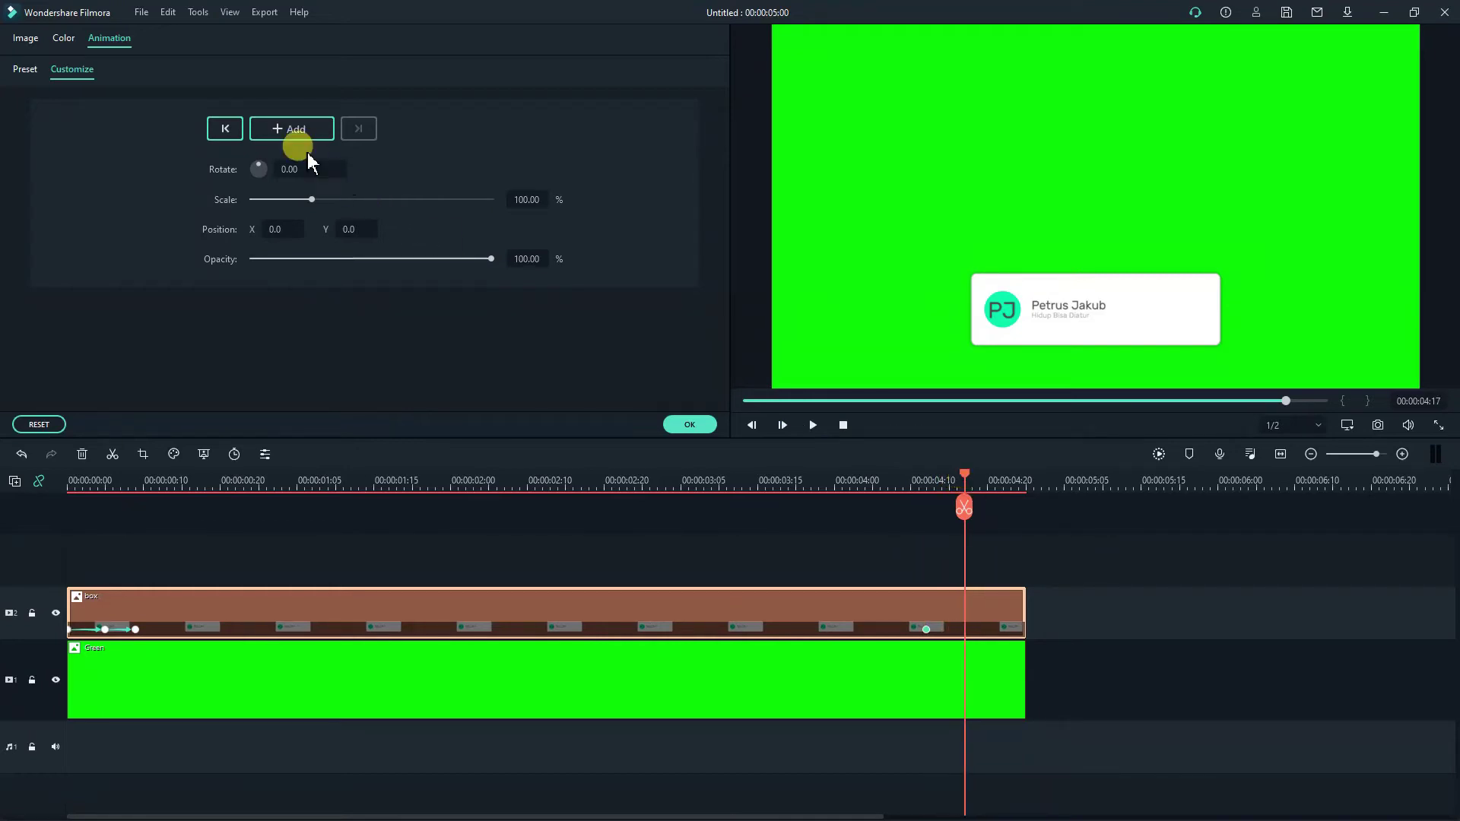
Add box clip keyframes at 00:00:04:17 and at the clip's end (00:00:05:00), setting the end keyframe's Y position to -175.
{"action": "left_click_drag", "start_coordinate": [970, 478], "coordinate": [1034, 480]}
{"action": "left_click", "coordinate": [295, 128]}
{"action": "left_click_drag", "start_coordinate": [354, 229], "coordinate": [266, 226]}
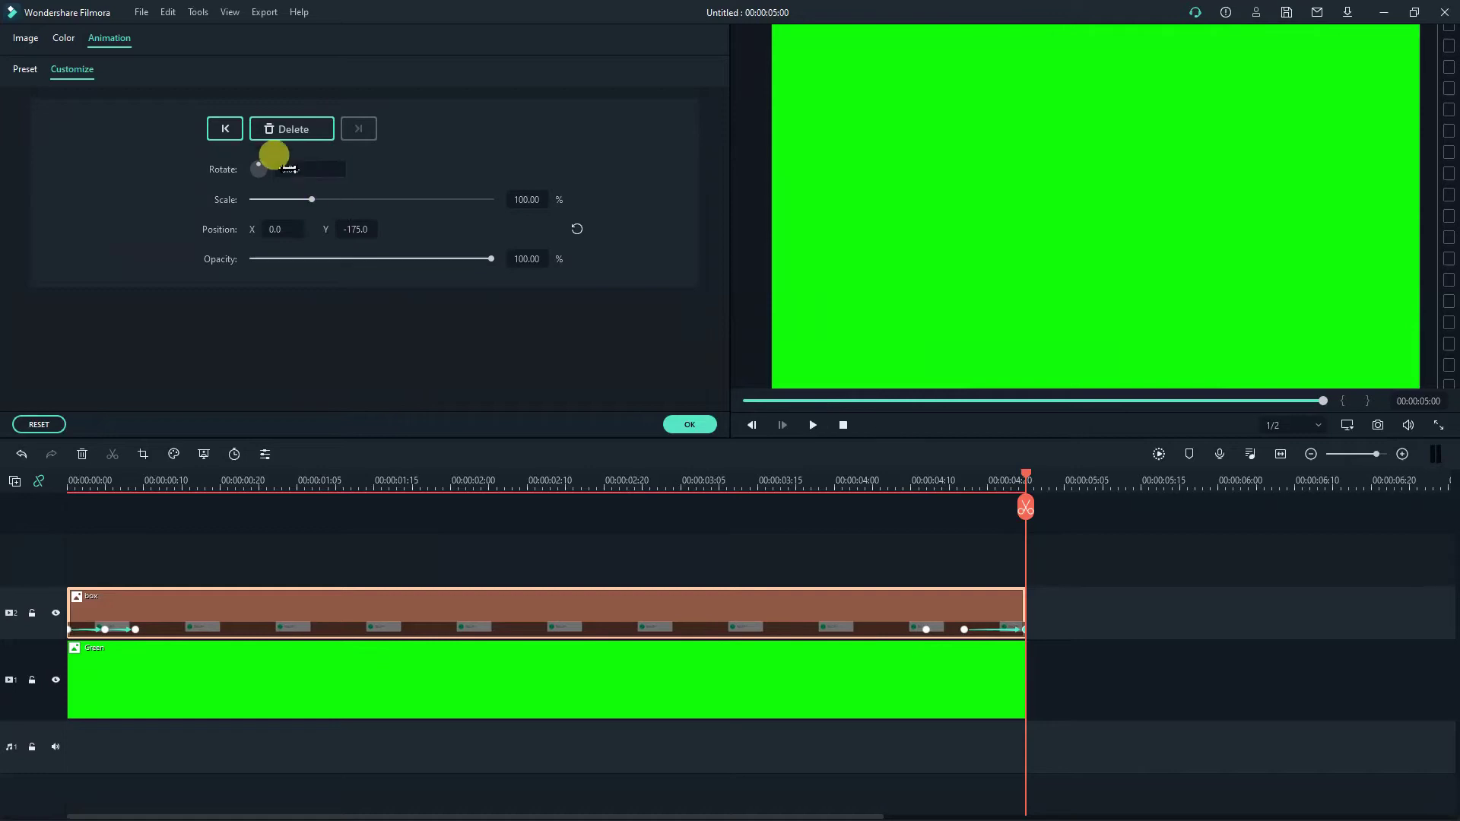
Set the Y position of the box clip's keyframe at 00:00:04:17 to -111.
{"action": "left_click", "coordinate": [212, 125]}
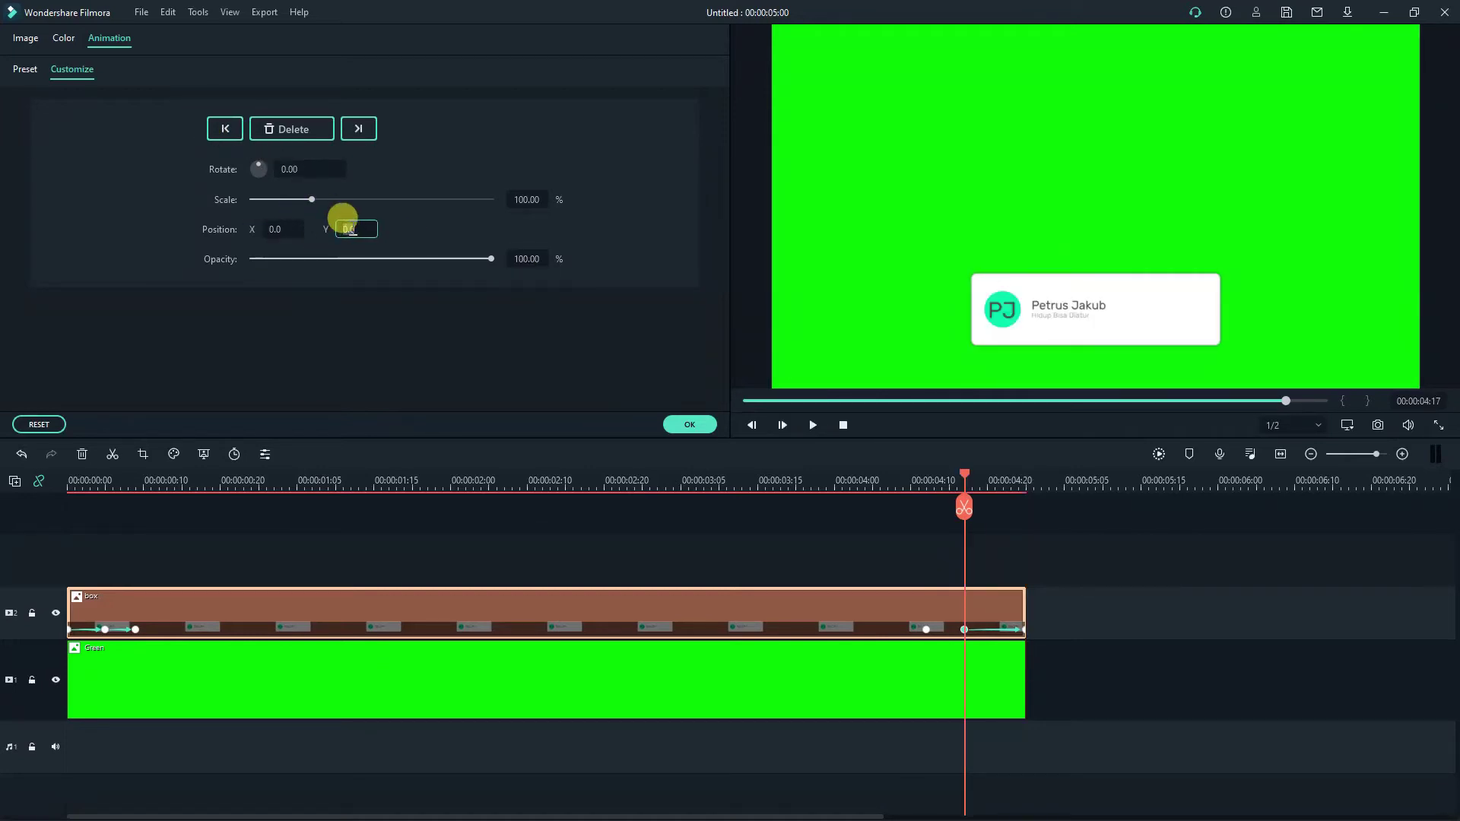
{"action": "type", "text": "1"}
{"action": "key", "text": "Tab"}
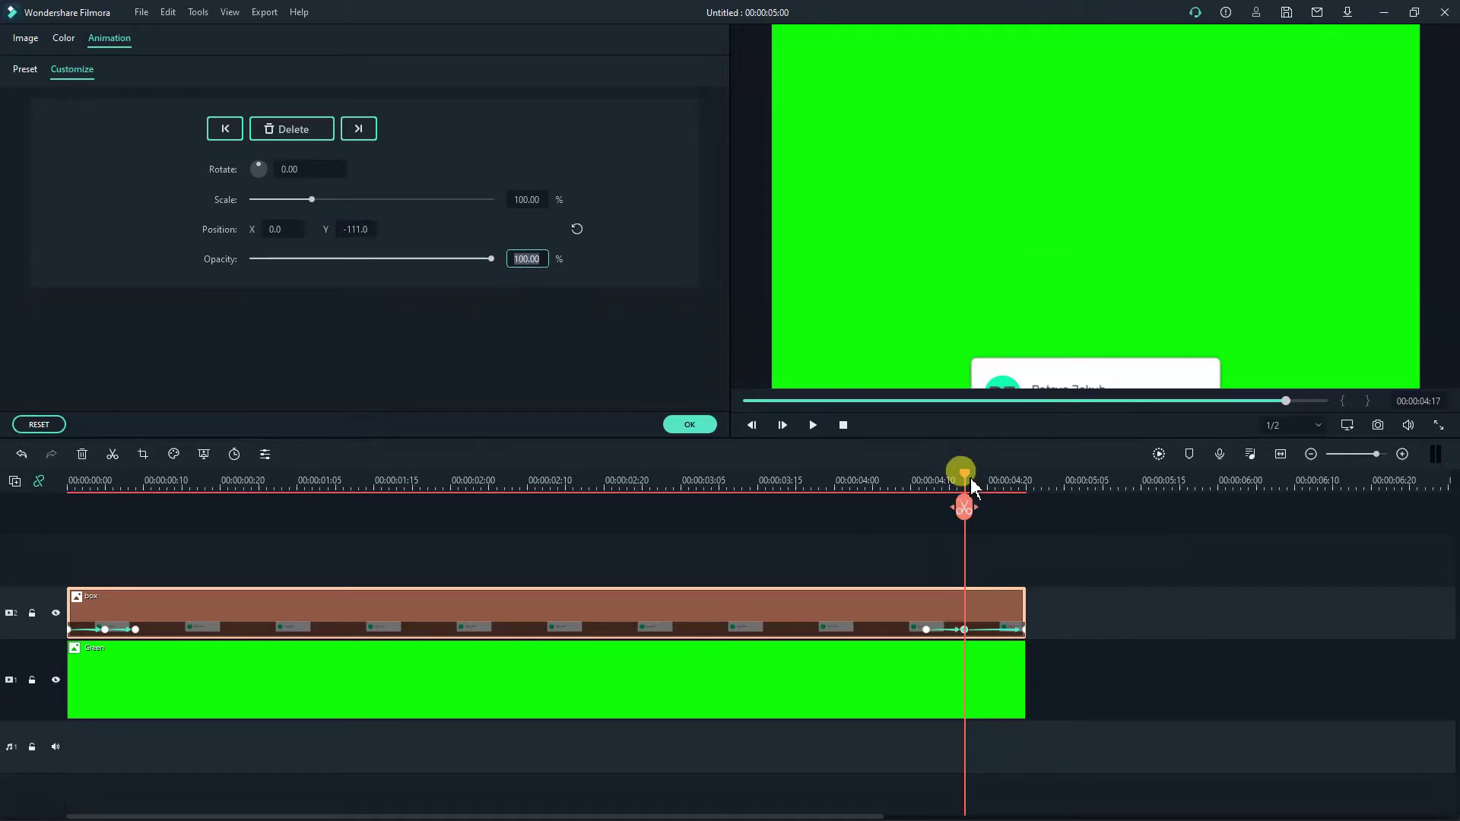
Play back the box animation from the start to check its entrance and exit.
{"action": "left_click", "coordinate": [846, 426]}
{"action": "left_click", "coordinate": [820, 427]}
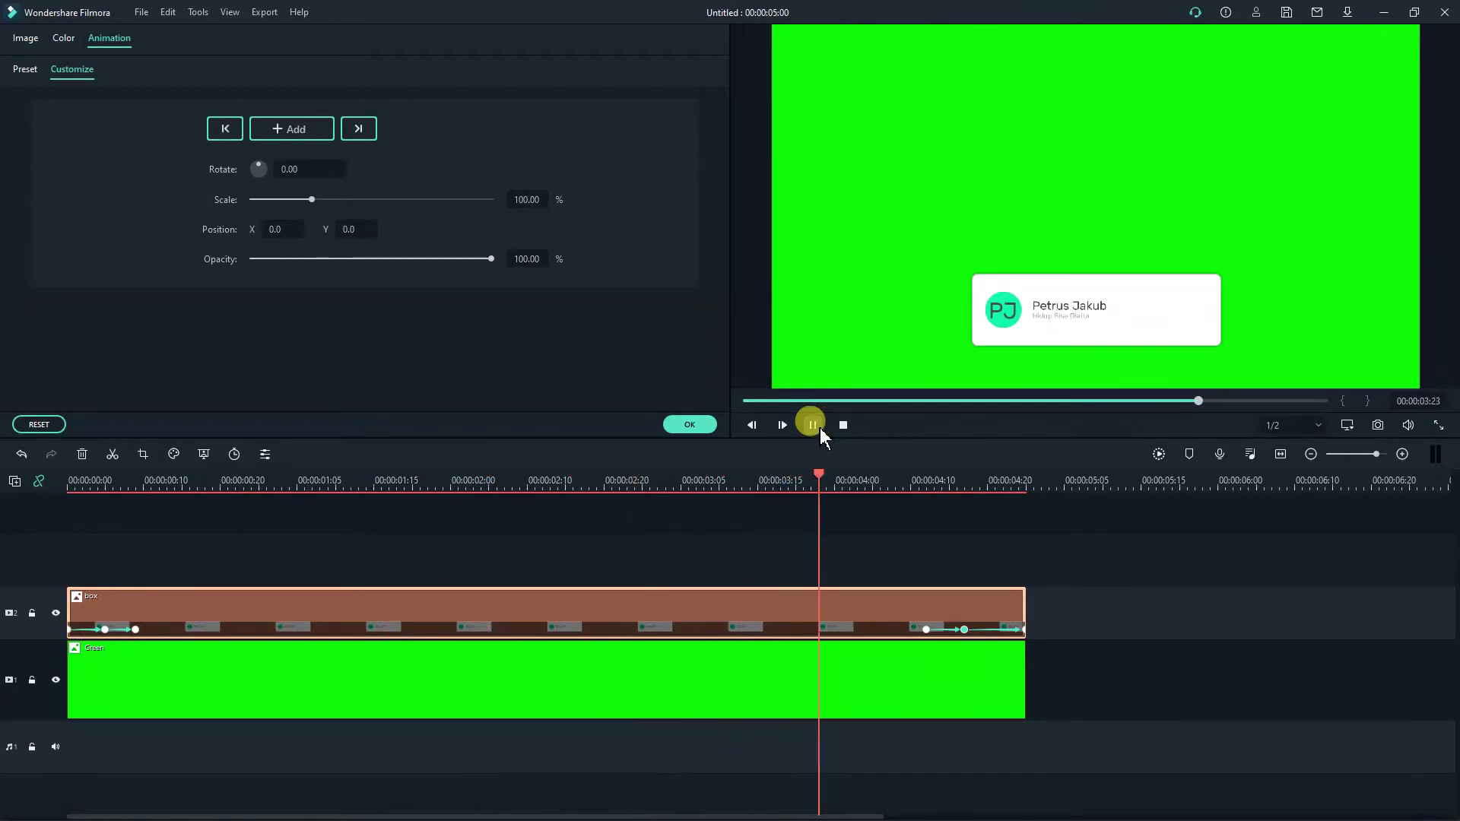
{"action": "left_click", "coordinate": [823, 427]}
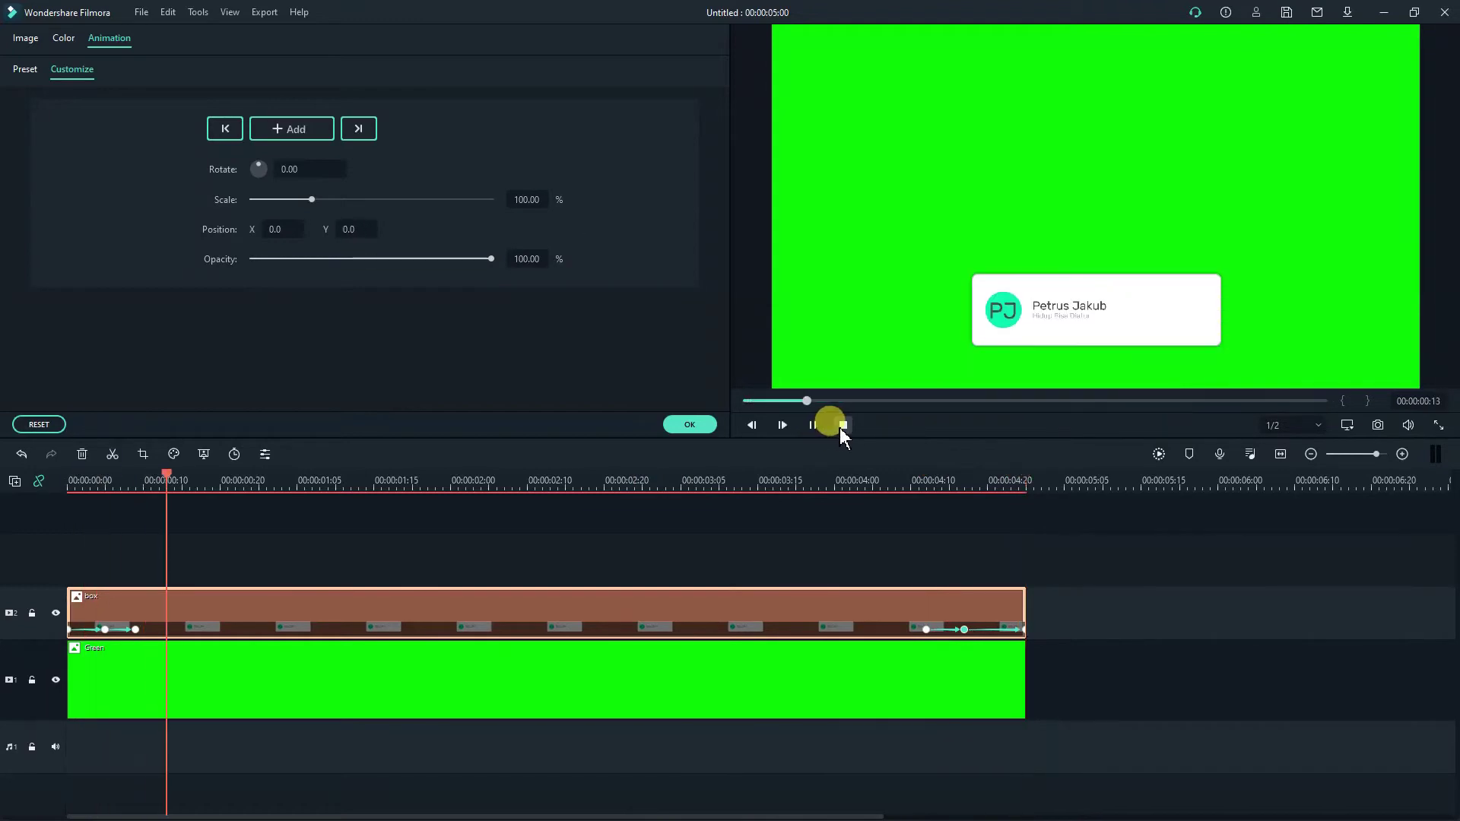
{"action": "left_click", "coordinate": [840, 426]}
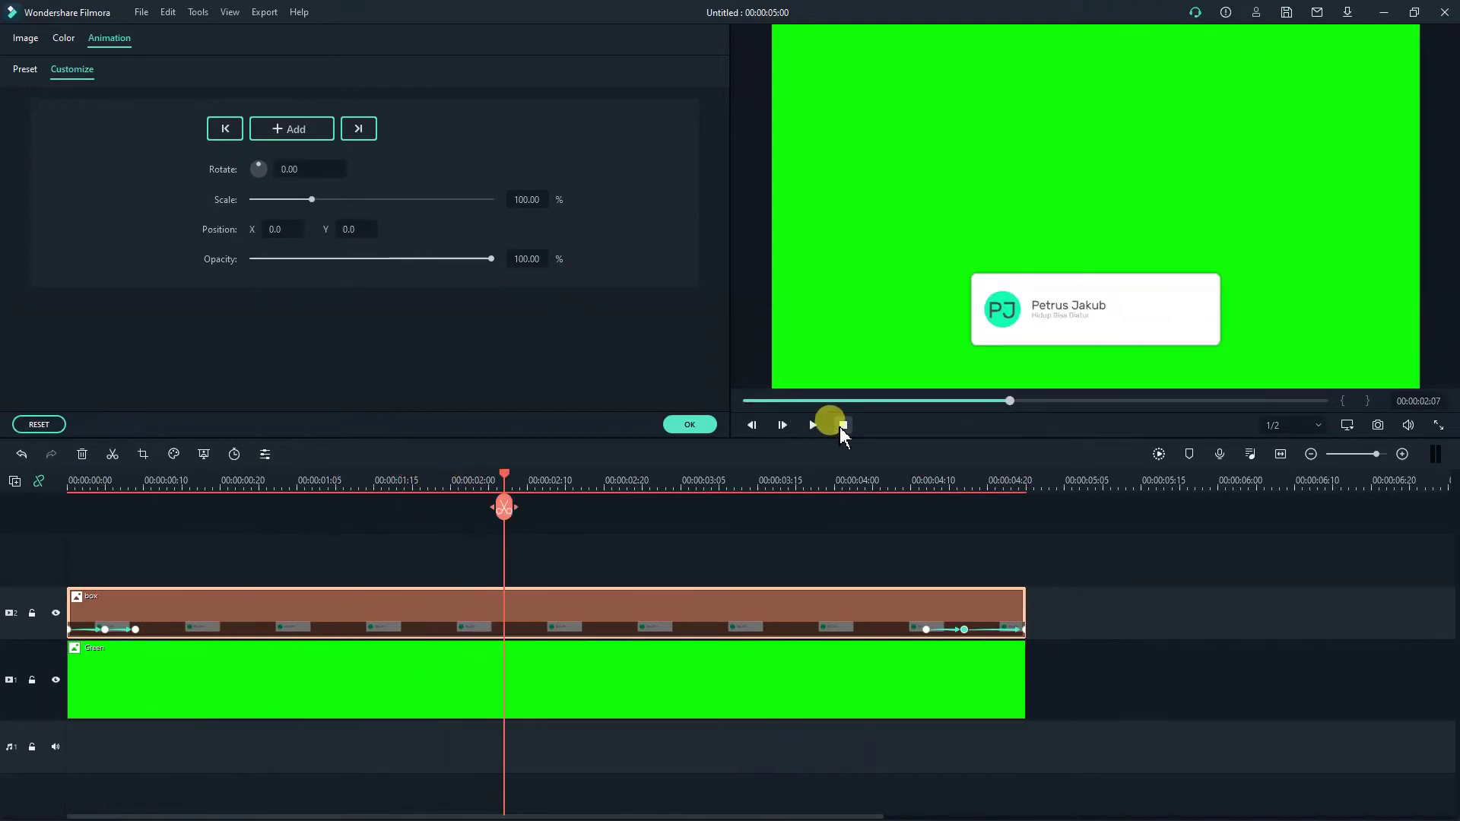
Render the timeline preview for smooth playback, play the box animation and confirm the animation settings.
{"action": "left_click", "coordinate": [1157, 455]}
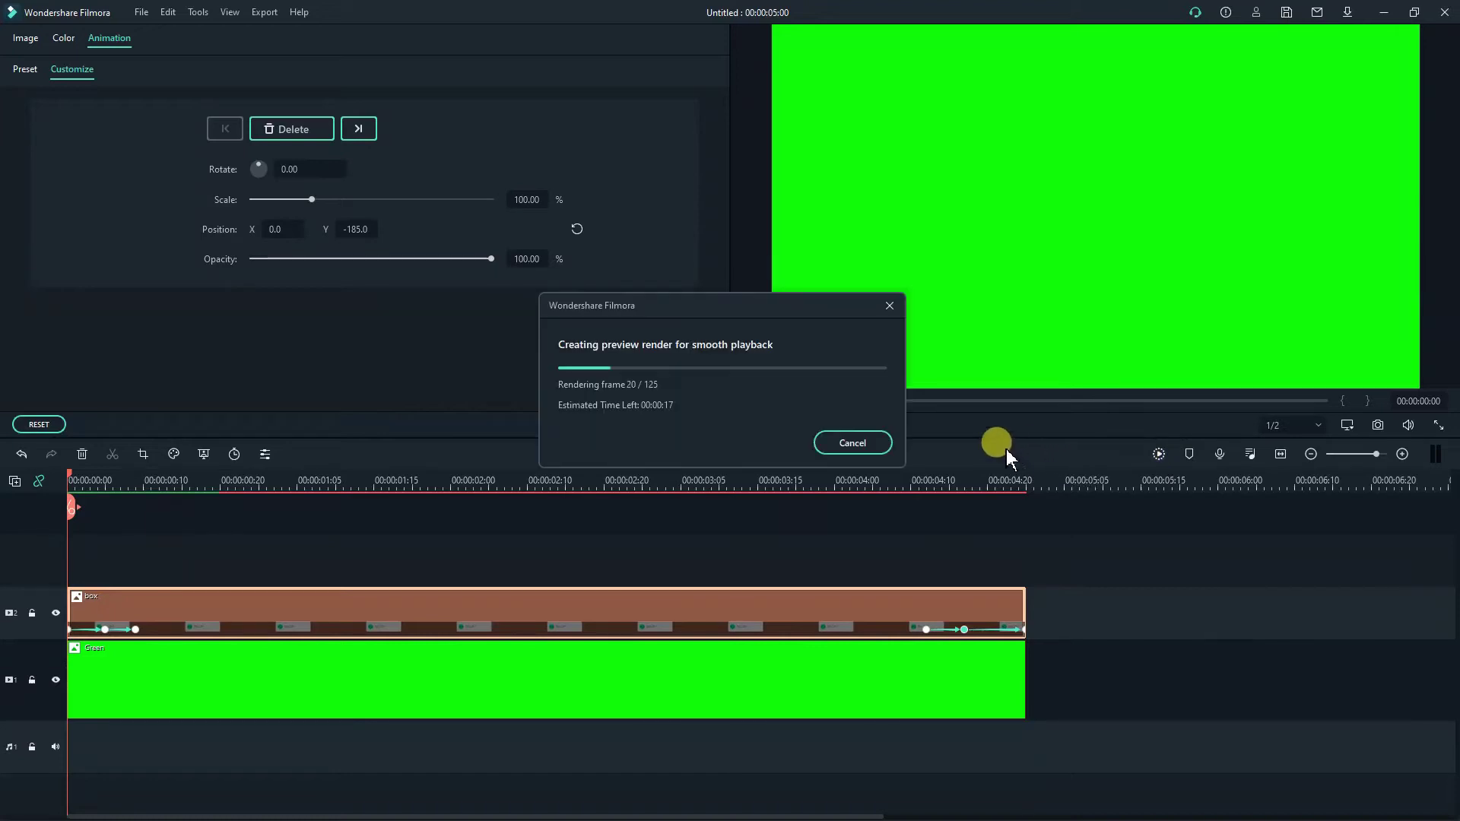
{"action": "left_click", "coordinate": [811, 428]}
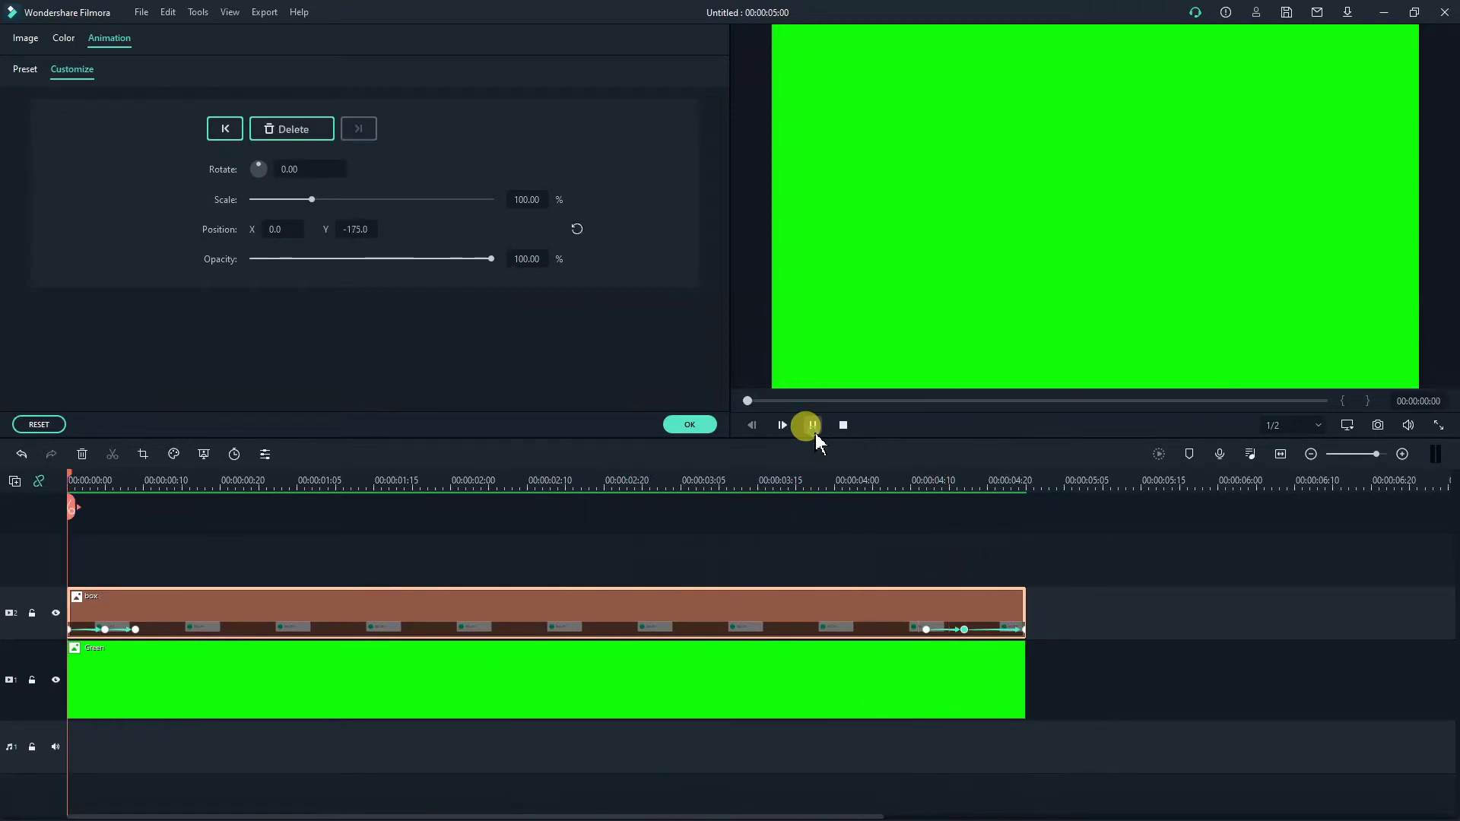
{"action": "left_click", "coordinate": [814, 429]}
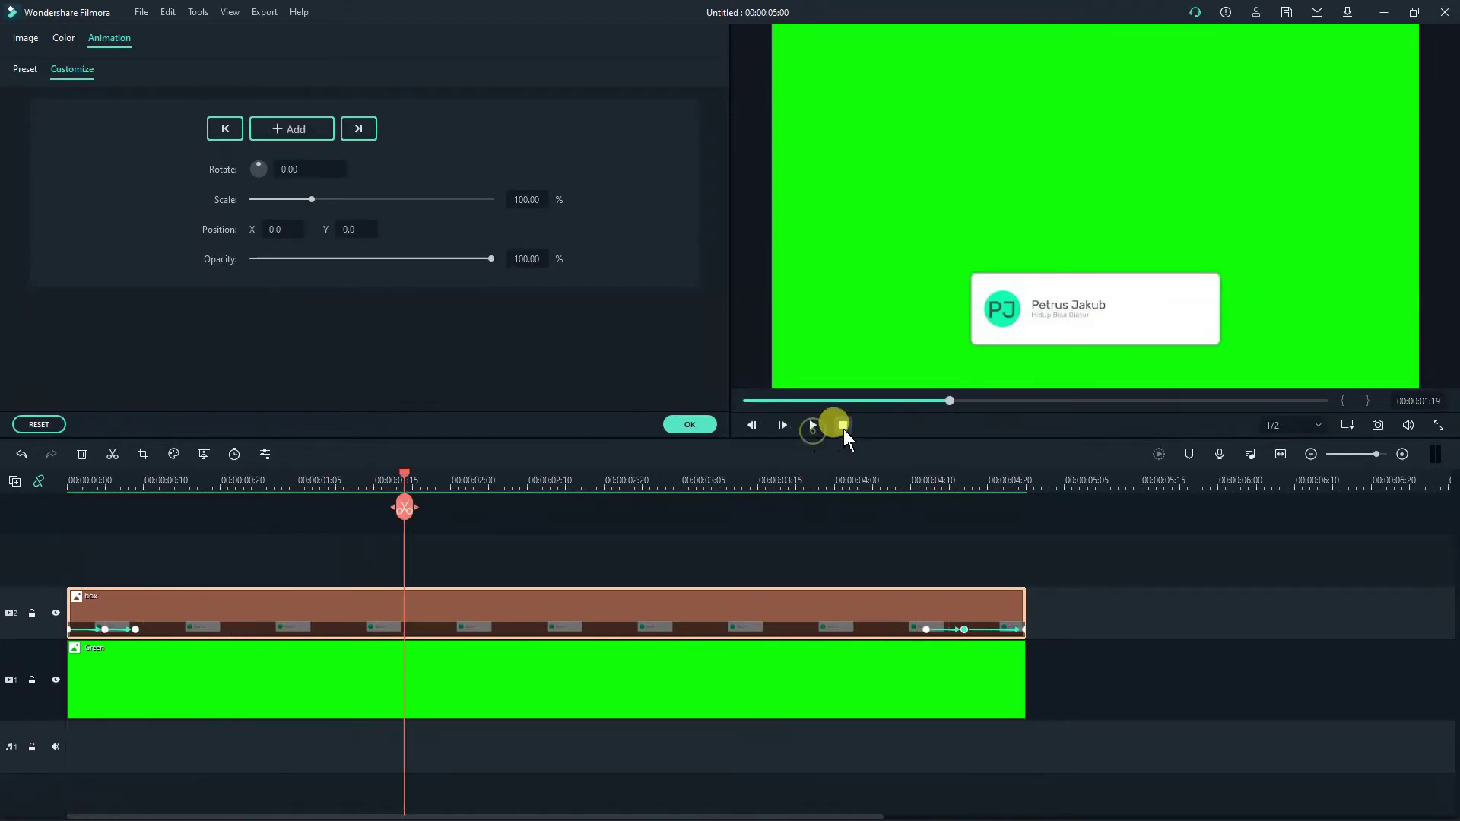
{"action": "left_click", "coordinate": [843, 426]}
{"action": "left_click", "coordinate": [811, 426]}
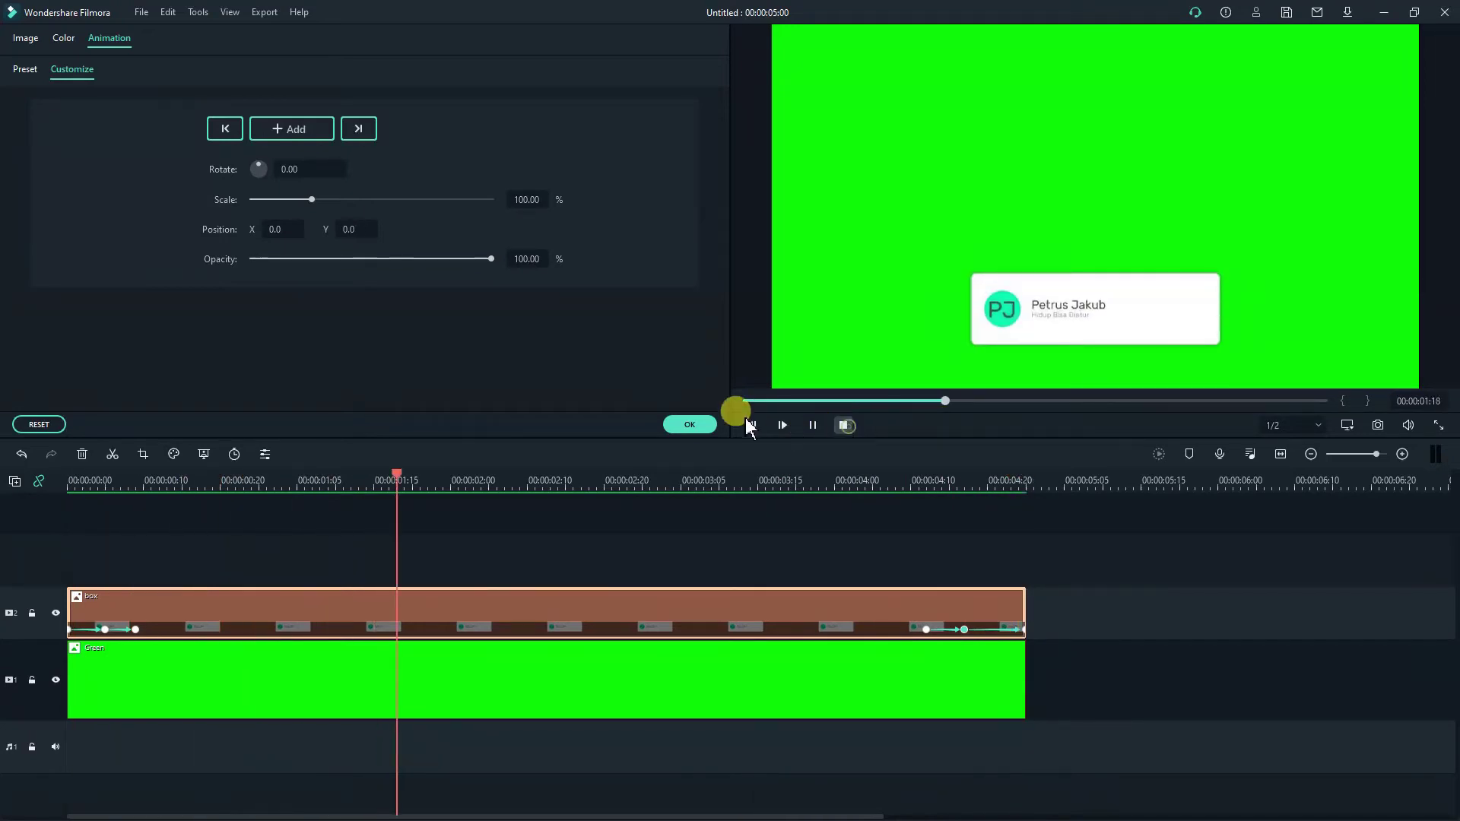
{"action": "left_click", "coordinate": [689, 423]}
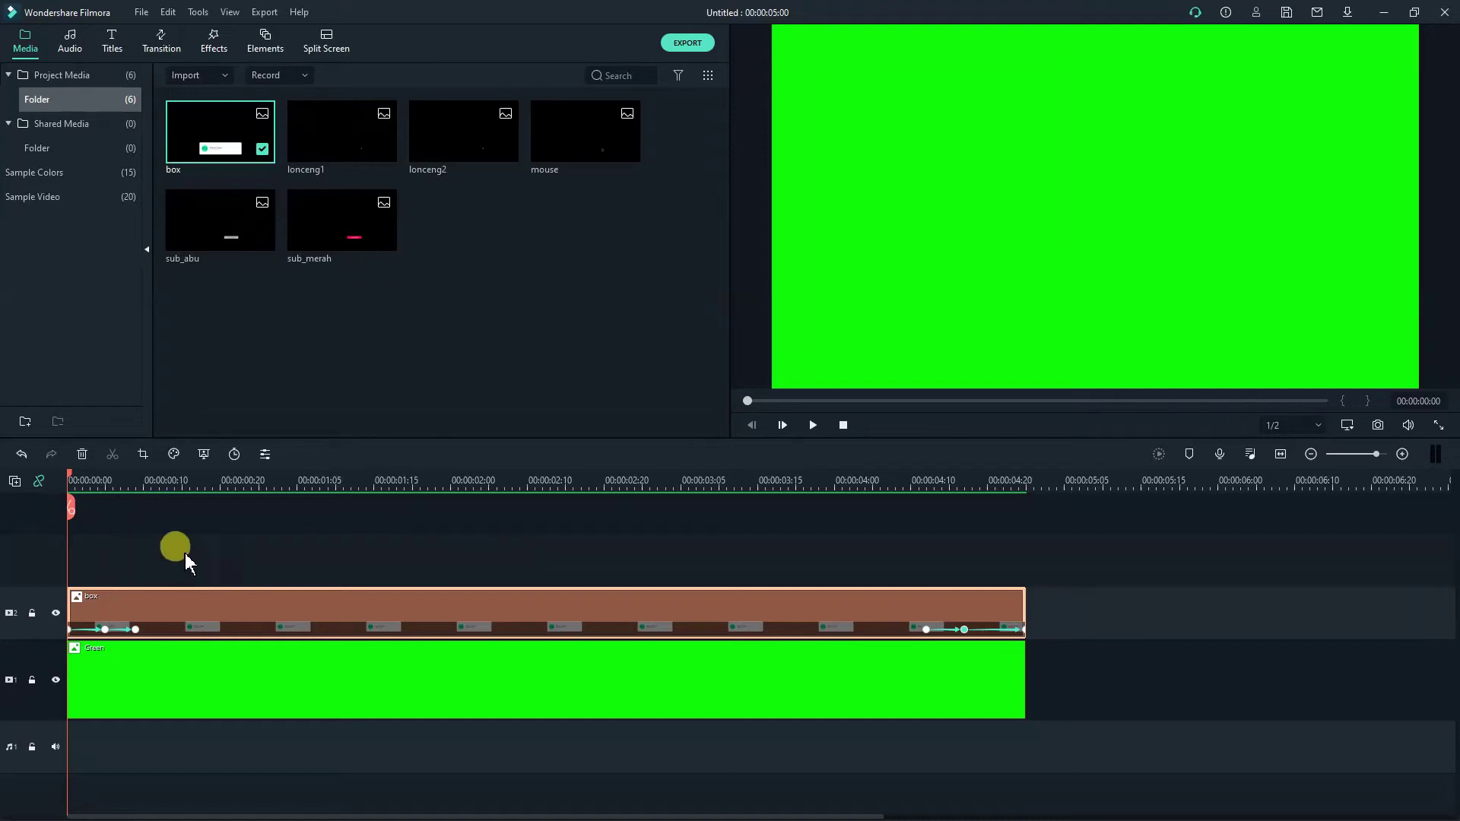
Place the sub_merah image on a new track above the box clip at 00:00:00:00 and preview the combined clips.
{"action": "mouse_move", "coordinate": [355, 251]}
{"action": "left_click_drag", "start_coordinate": [357, 253], "coordinate": [55, 581]}
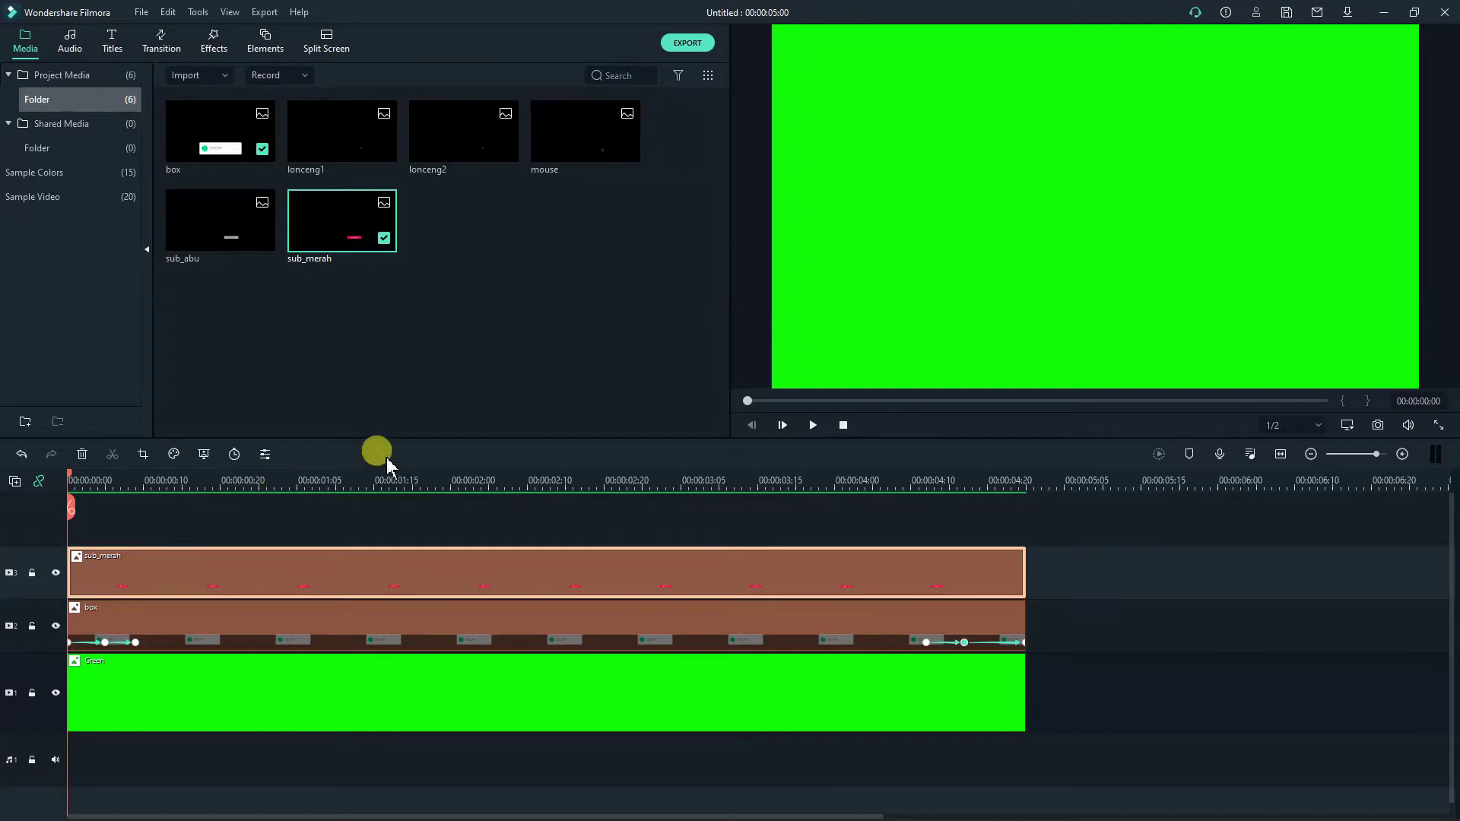
{"action": "left_click", "coordinate": [818, 429]}
{"action": "left_click", "coordinate": [812, 426]}
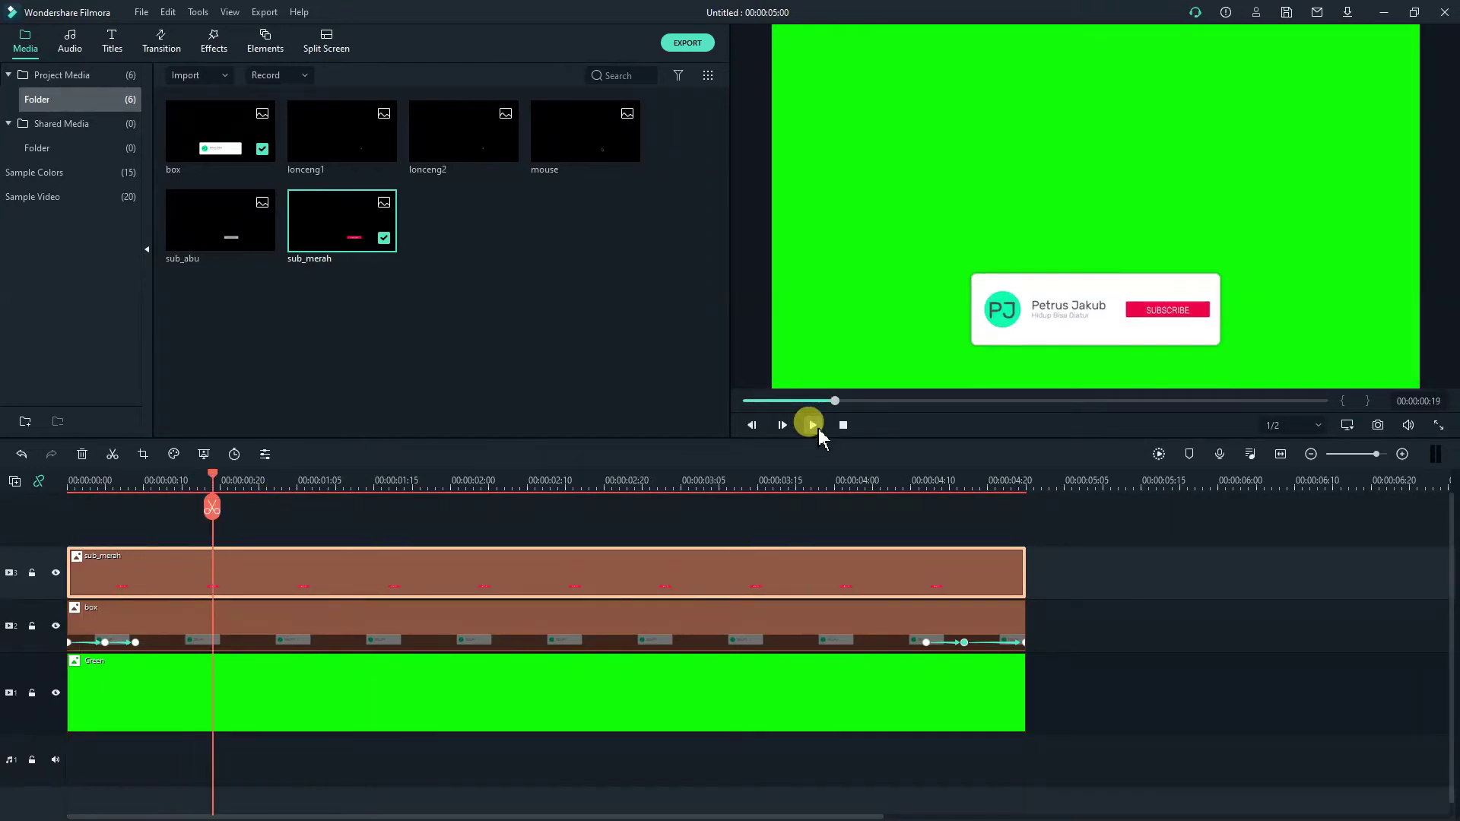
{"action": "left_click_drag", "start_coordinate": [208, 481], "coordinate": [69, 502]}
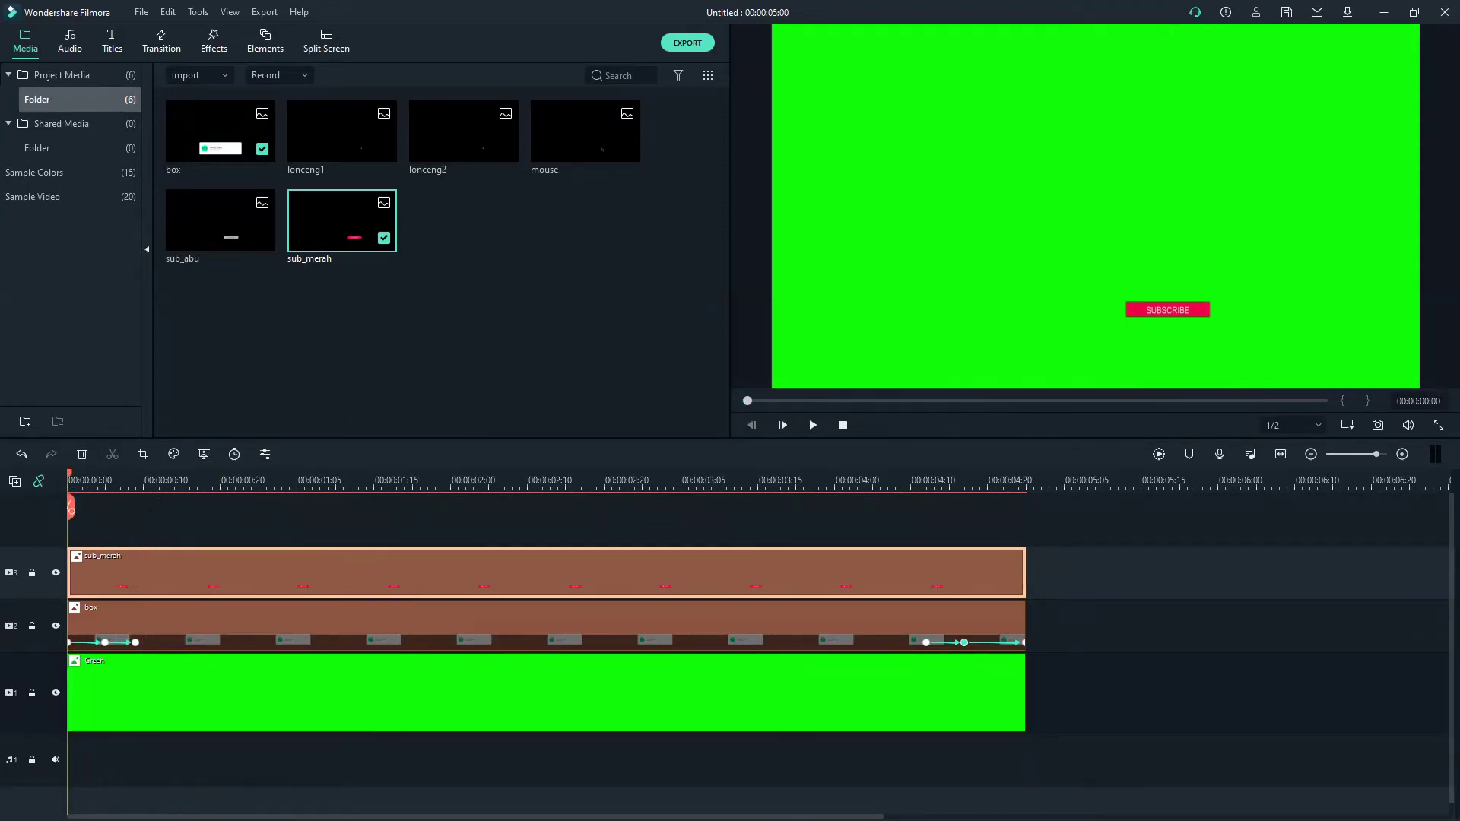
Add an animation keyframe to the sub_merah clip at 00:00:00:00, matching the box clip's first keyframe.
{"action": "left_click", "coordinate": [242, 655]}
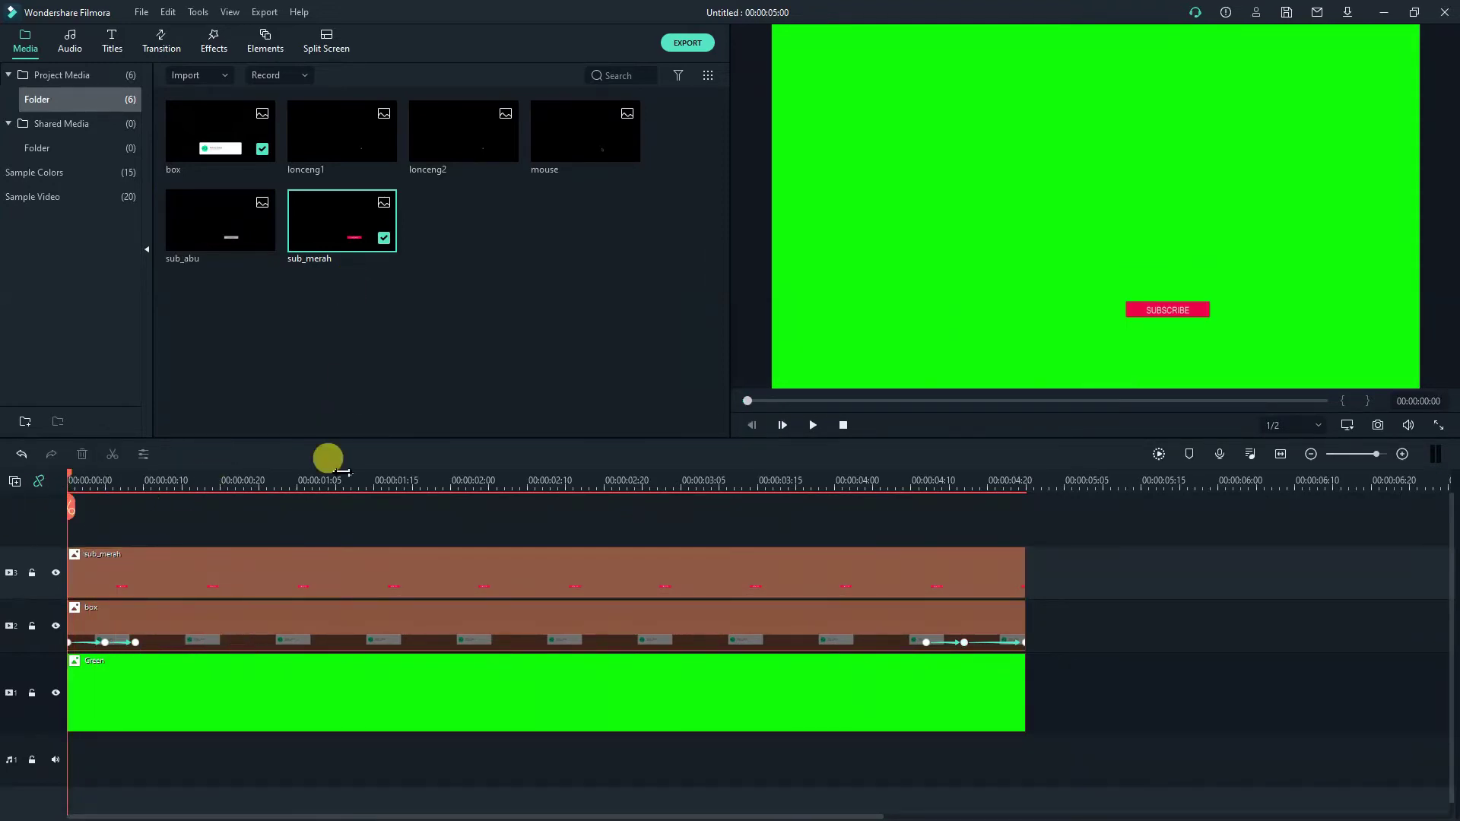
{"action": "double_click", "coordinate": [268, 644]}
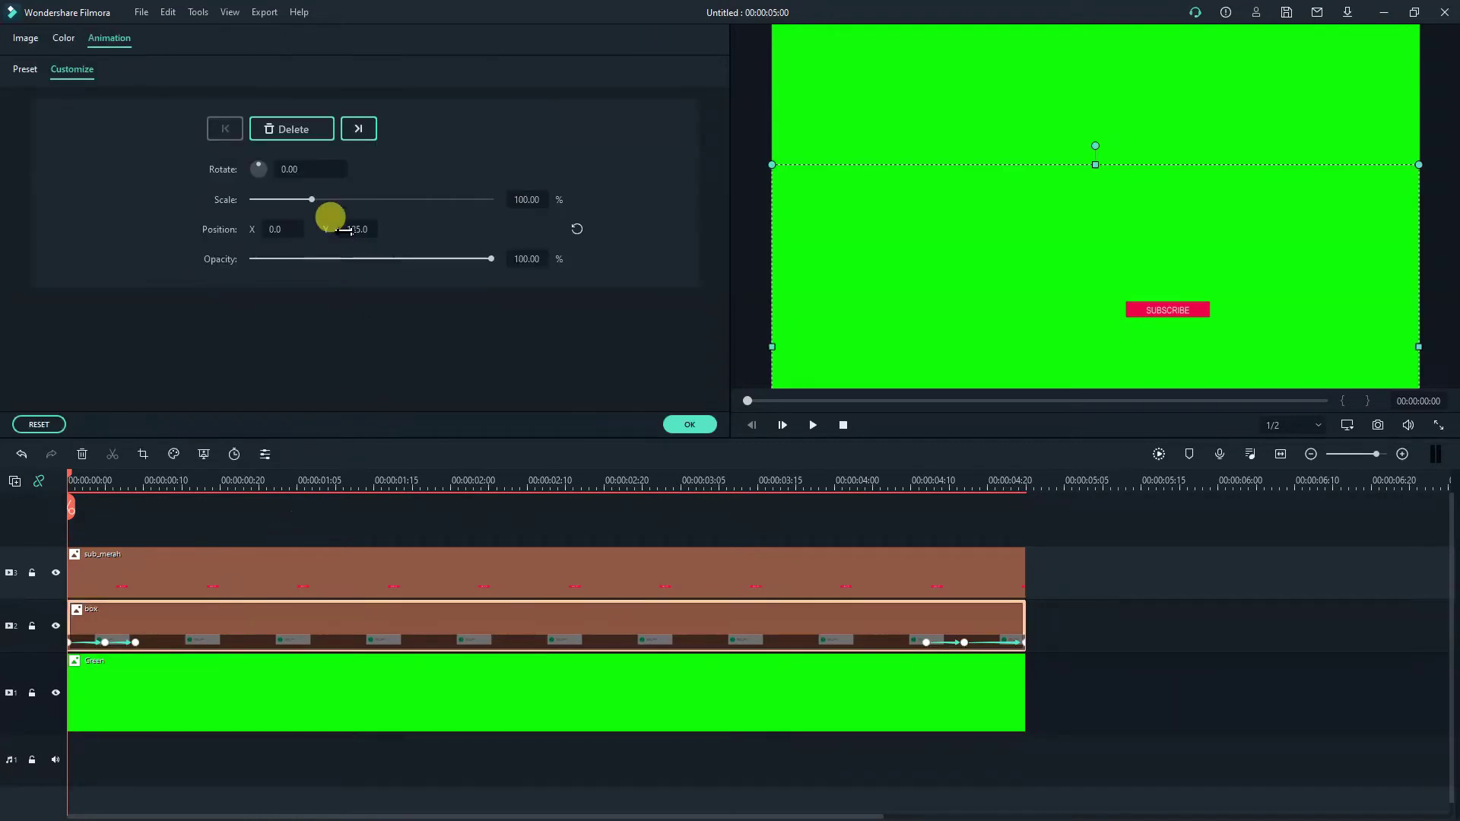
{"action": "left_click", "coordinate": [248, 568]}
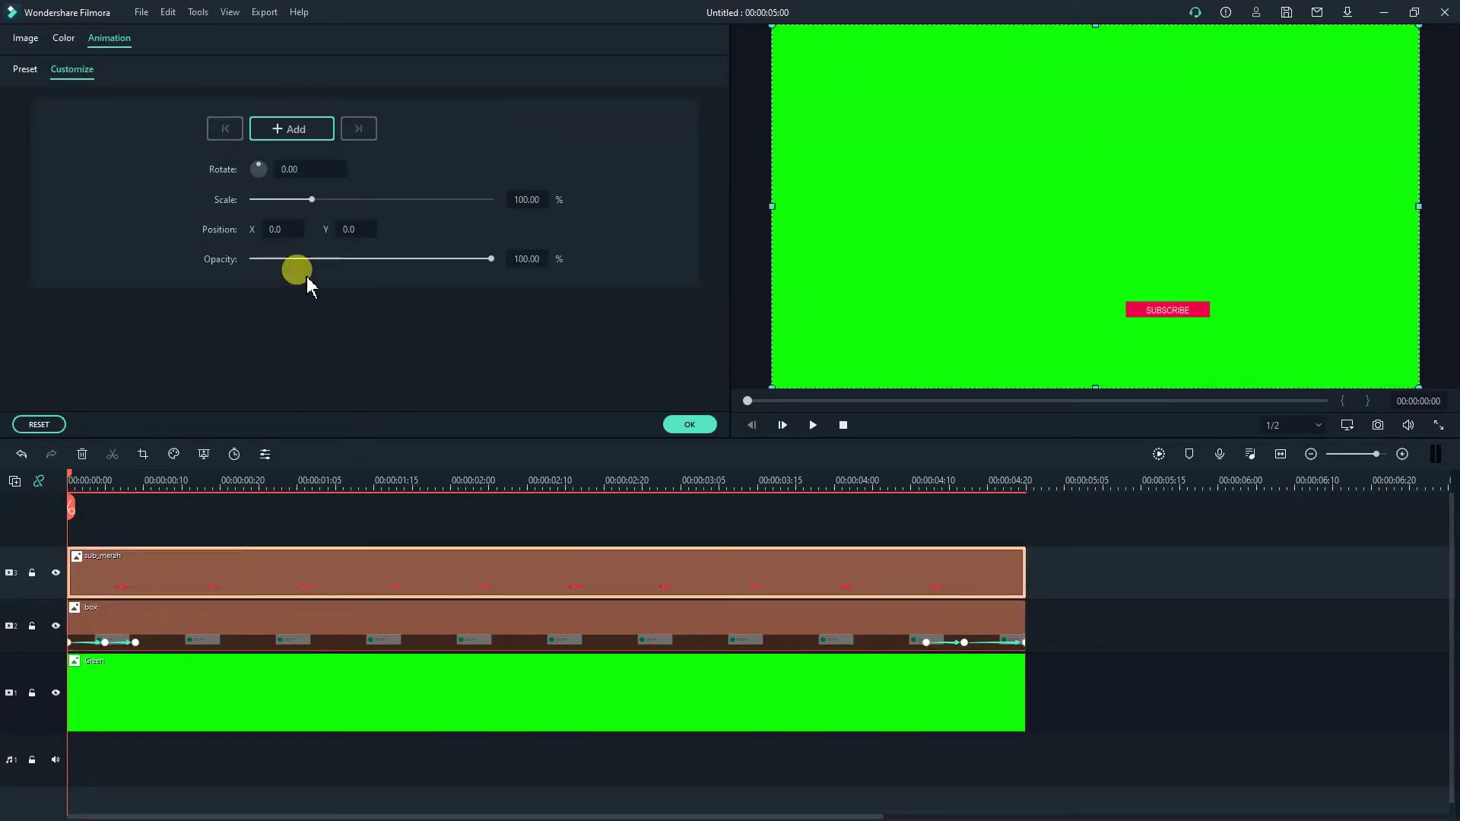
{"action": "left_click", "coordinate": [310, 133]}
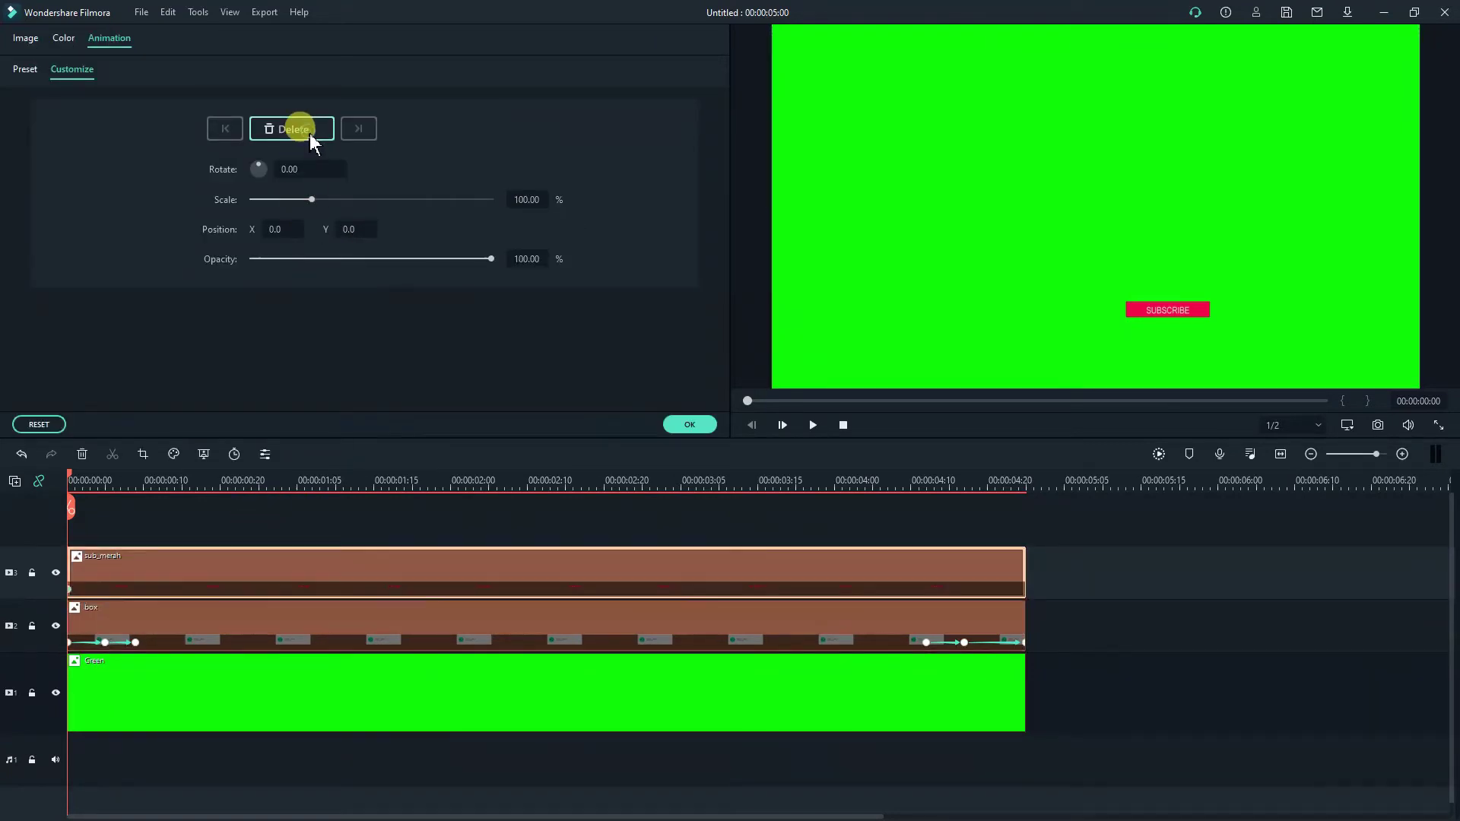
Add a sub_merah keyframe at 00:00:00:05, aligned with the box clip's second keyframe.
{"action": "left_click", "coordinate": [203, 626]}
{"action": "left_click", "coordinate": [358, 128]}
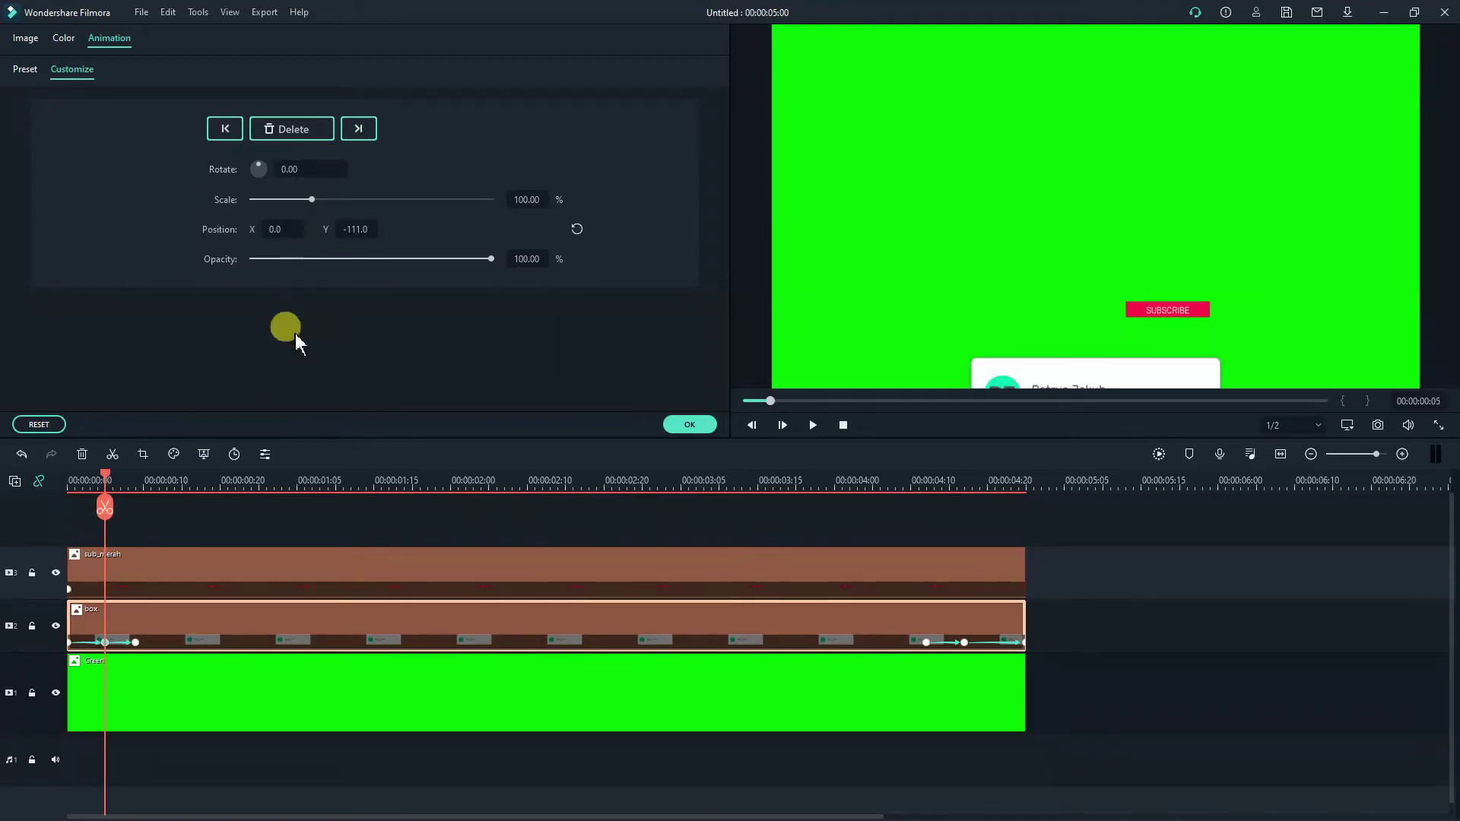
{"action": "left_click", "coordinate": [234, 585]}
{"action": "left_click", "coordinate": [298, 131]}
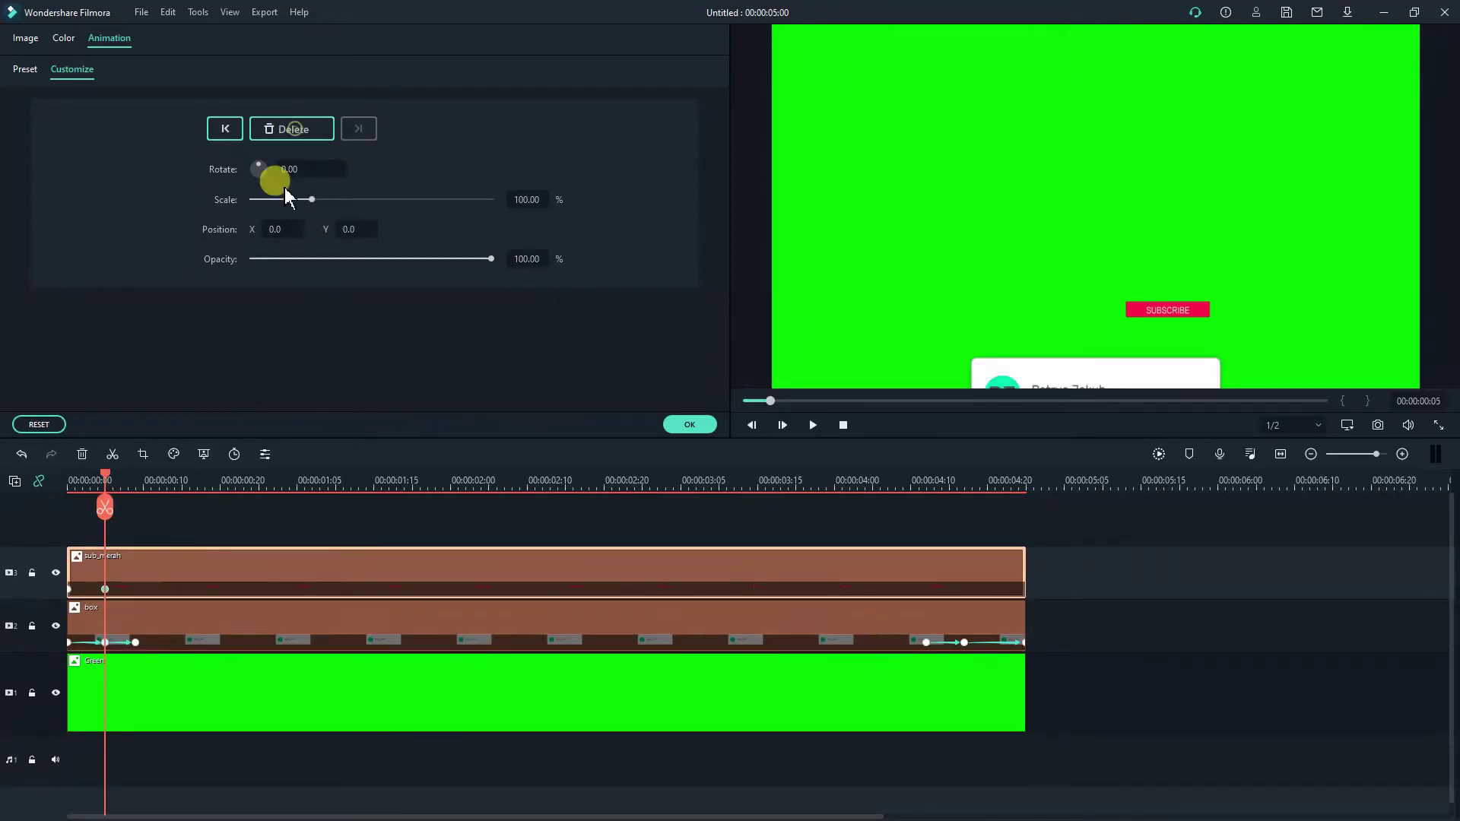
Add a sub_merah keyframe at 00:00:00:09, aligned with the box clip's third keyframe.
{"action": "left_click", "coordinate": [276, 626]}
{"action": "left_click", "coordinate": [359, 128]}
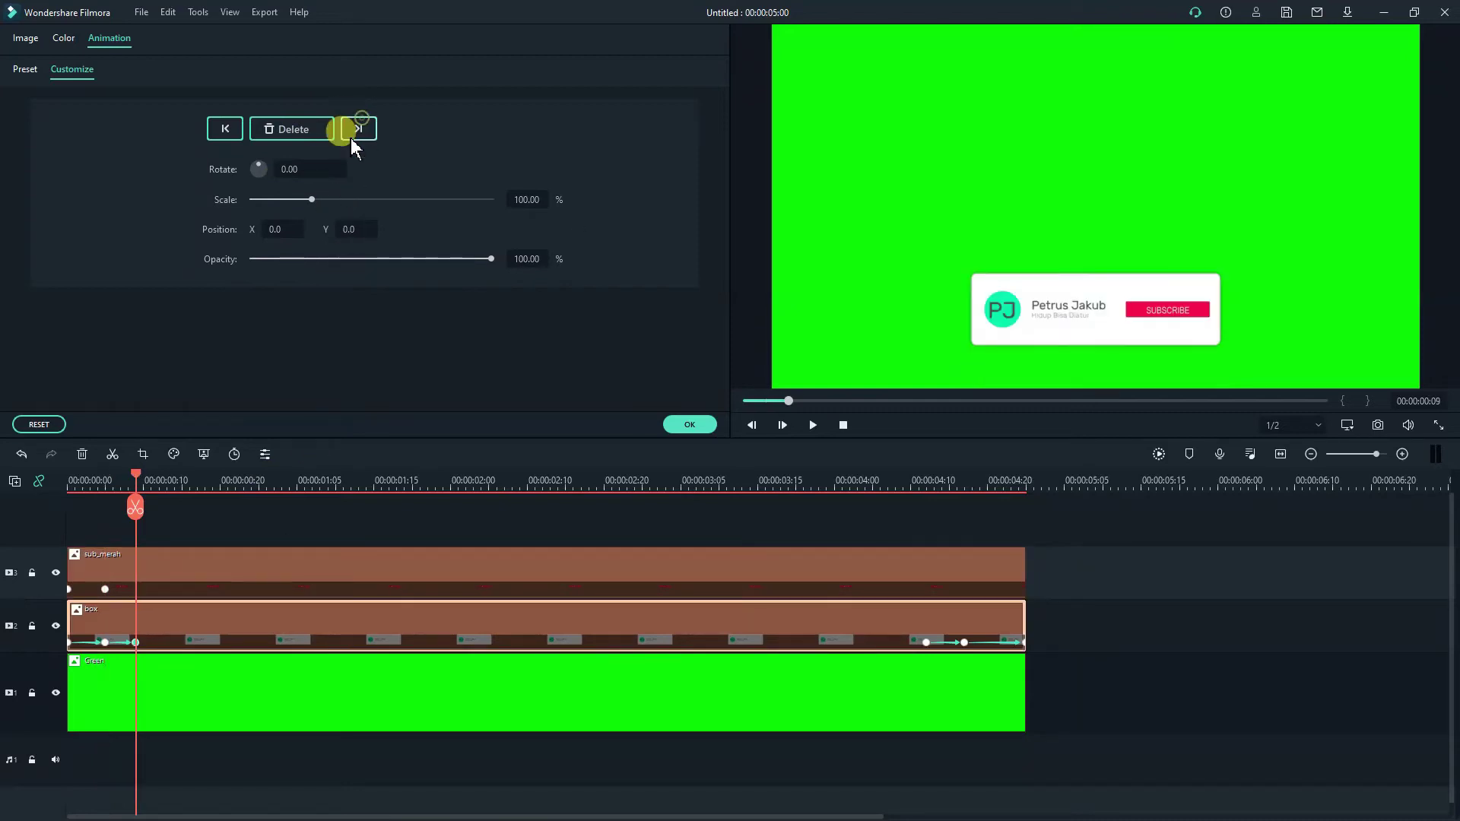
{"action": "left_click", "coordinate": [270, 555]}
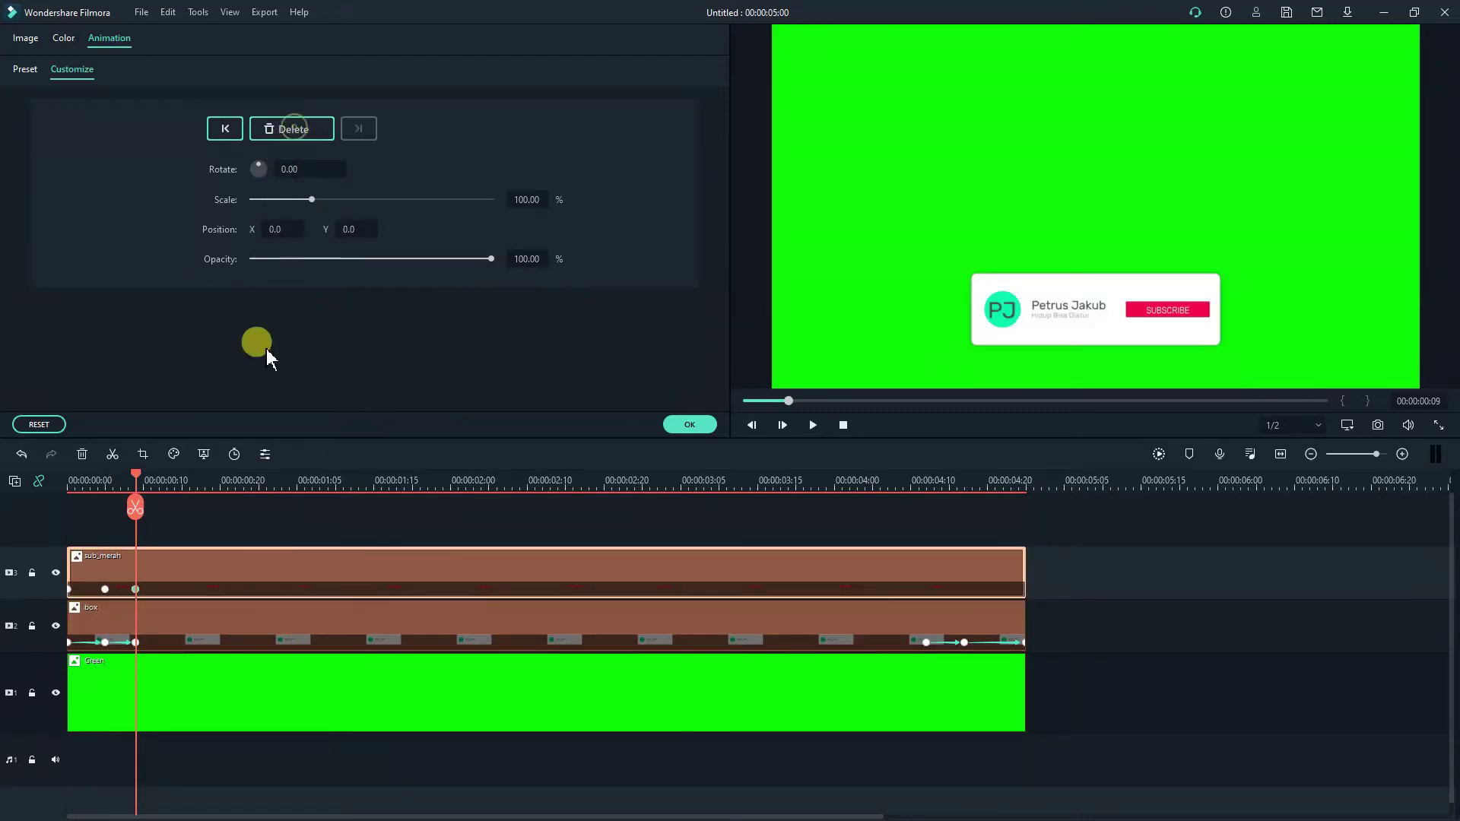
{"action": "left_click", "coordinate": [226, 633]}
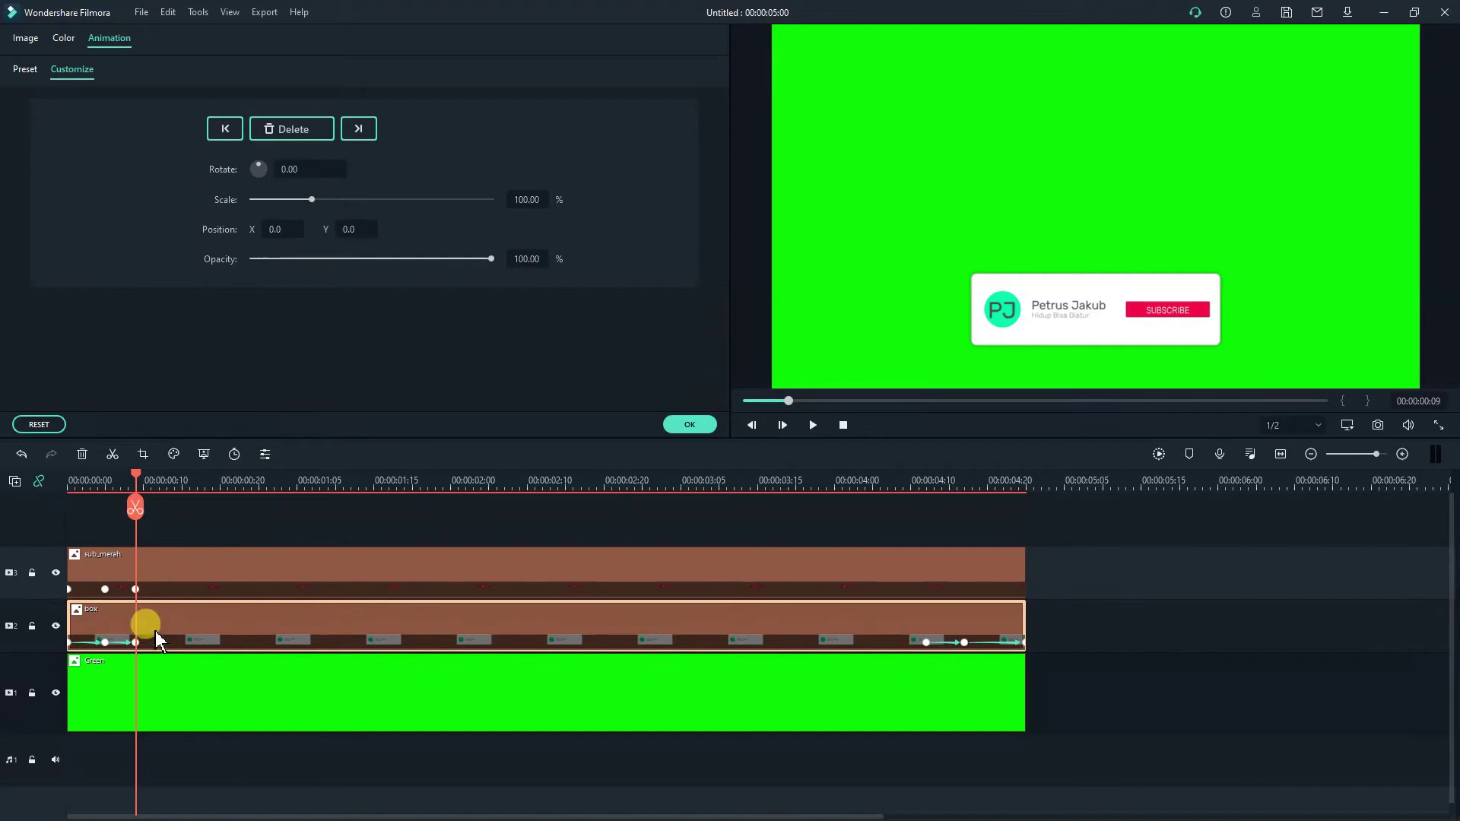
{"action": "left_click", "coordinate": [197, 575]}
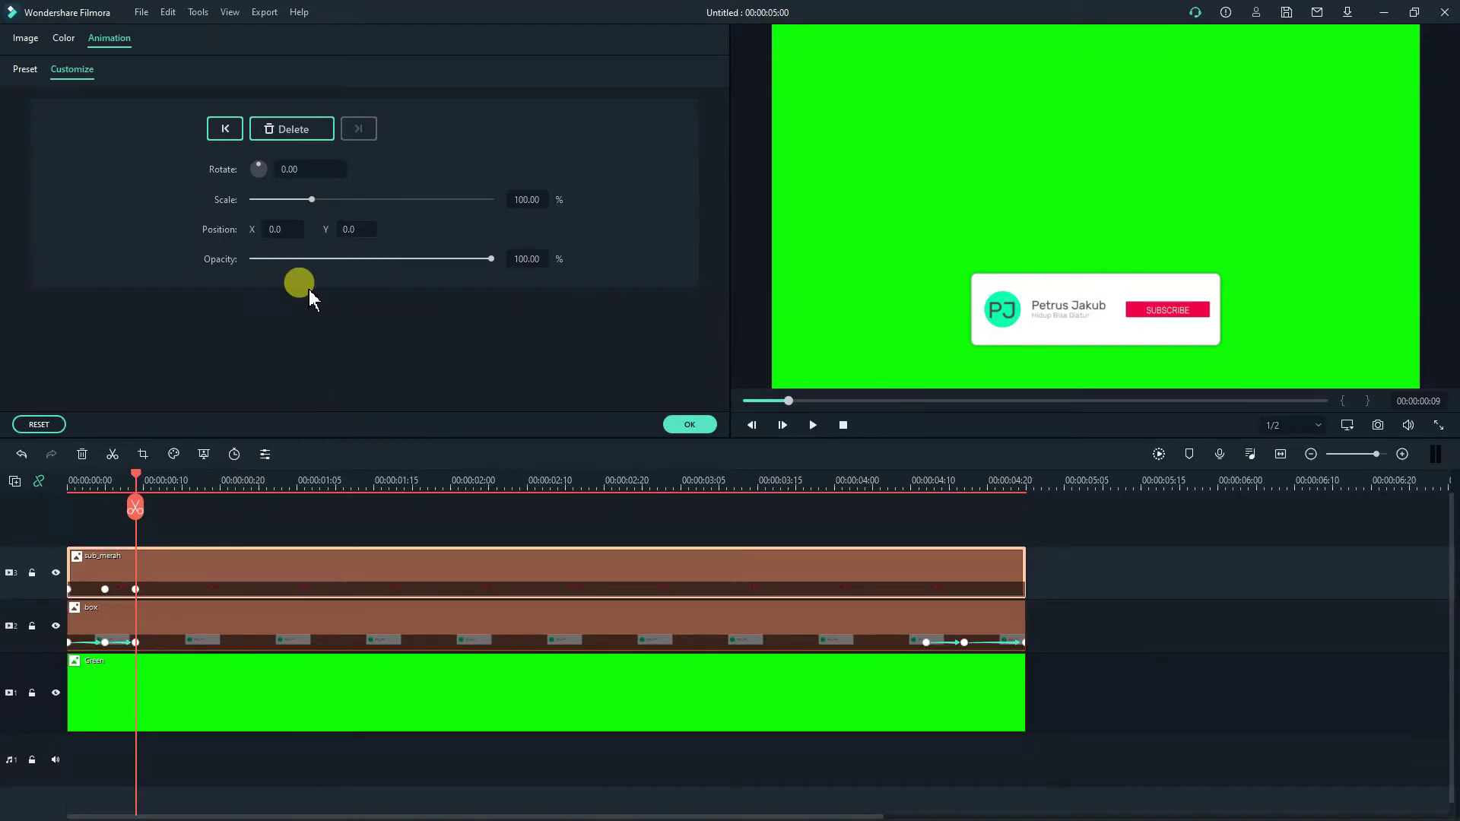
Copy the box's Y position of -111 at 00:00:00:05 to the sub_merah keyframe at the same time.
{"action": "left_click", "coordinate": [178, 627]}
{"action": "left_click", "coordinate": [225, 128]}
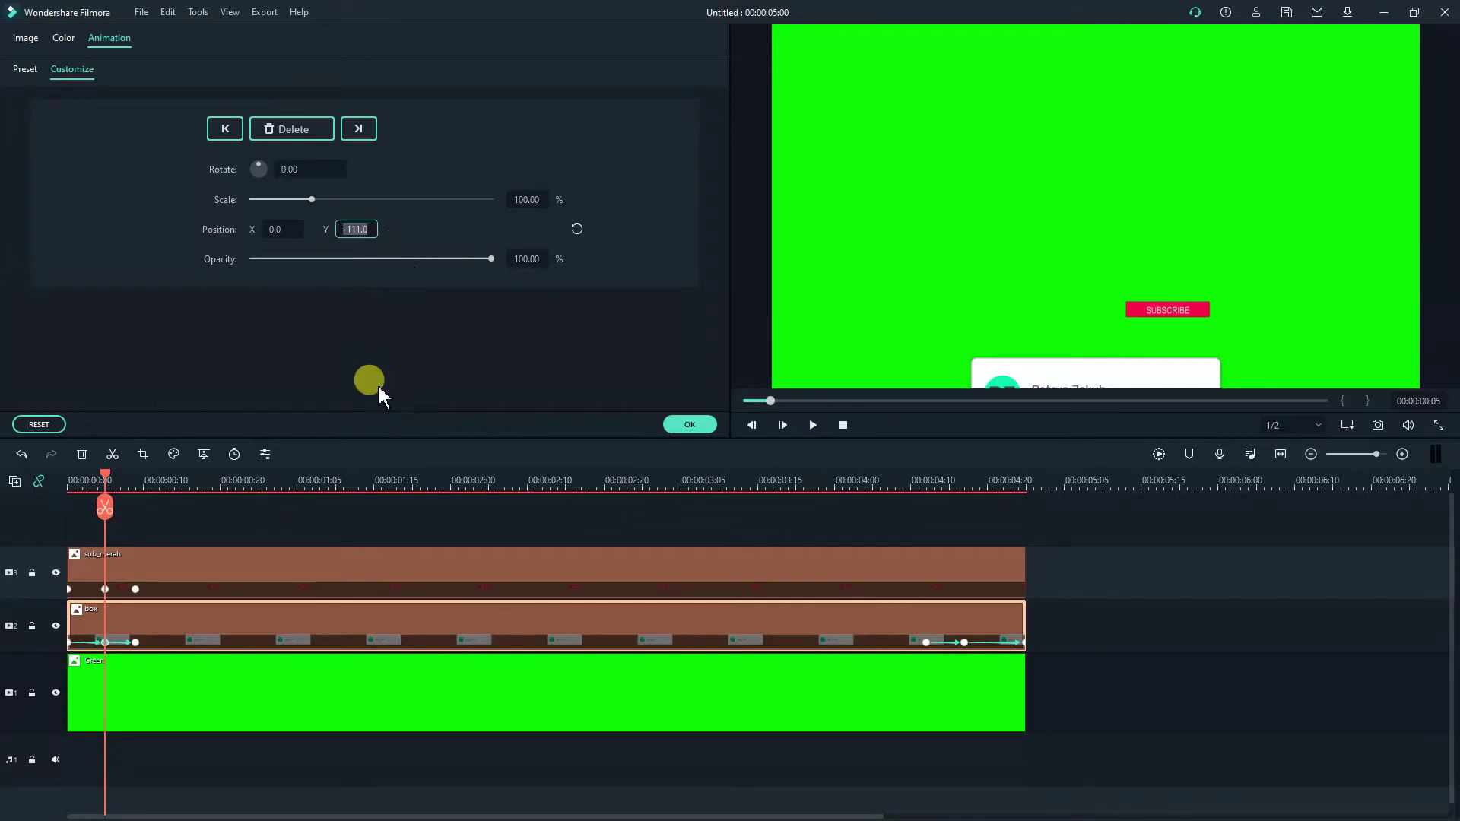
{"action": "key", "text": "ctrl+c"}
{"action": "left_click", "coordinate": [211, 560]}
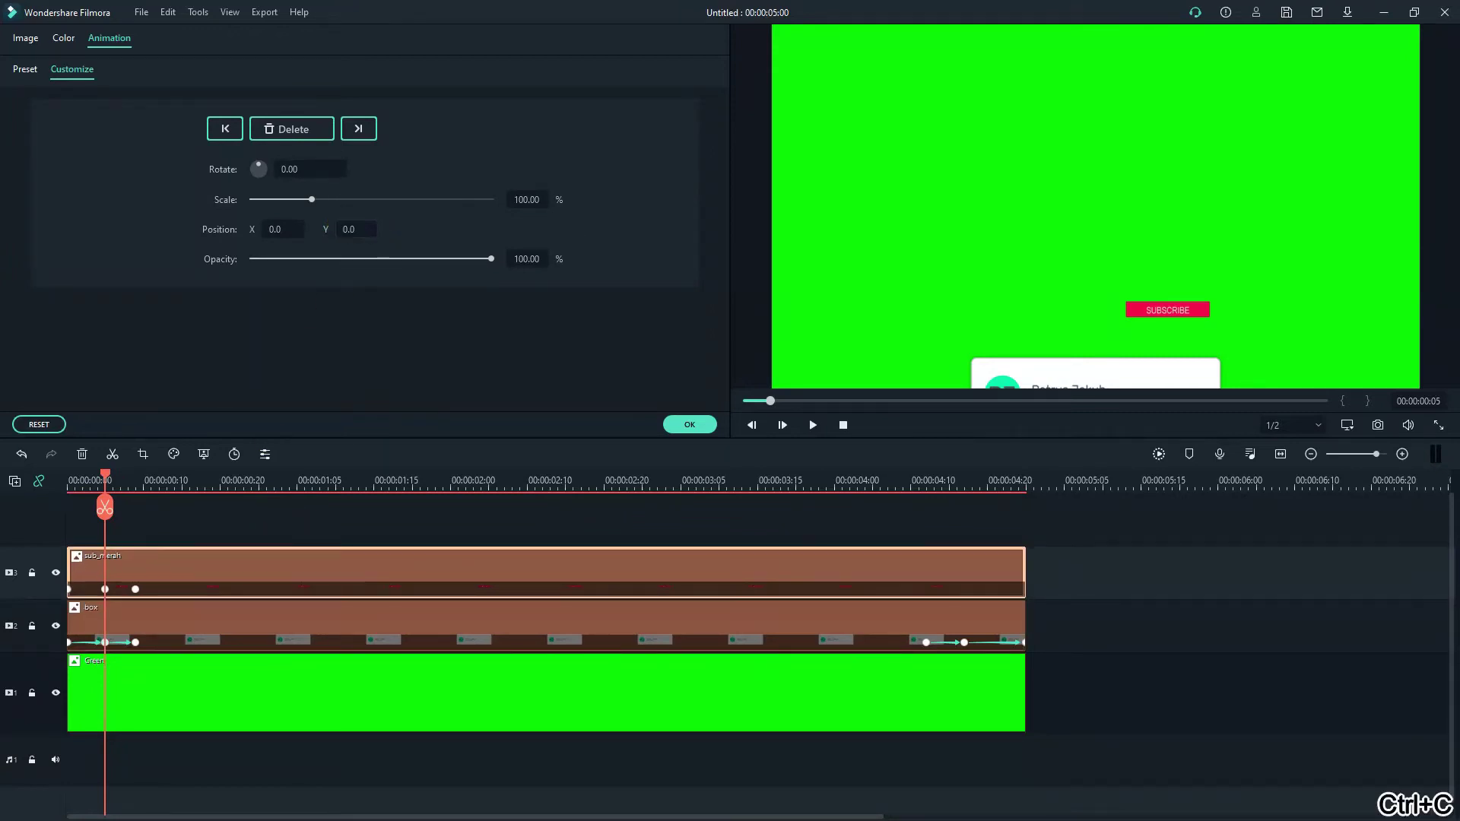
{"action": "key", "text": "ctrl+v"}
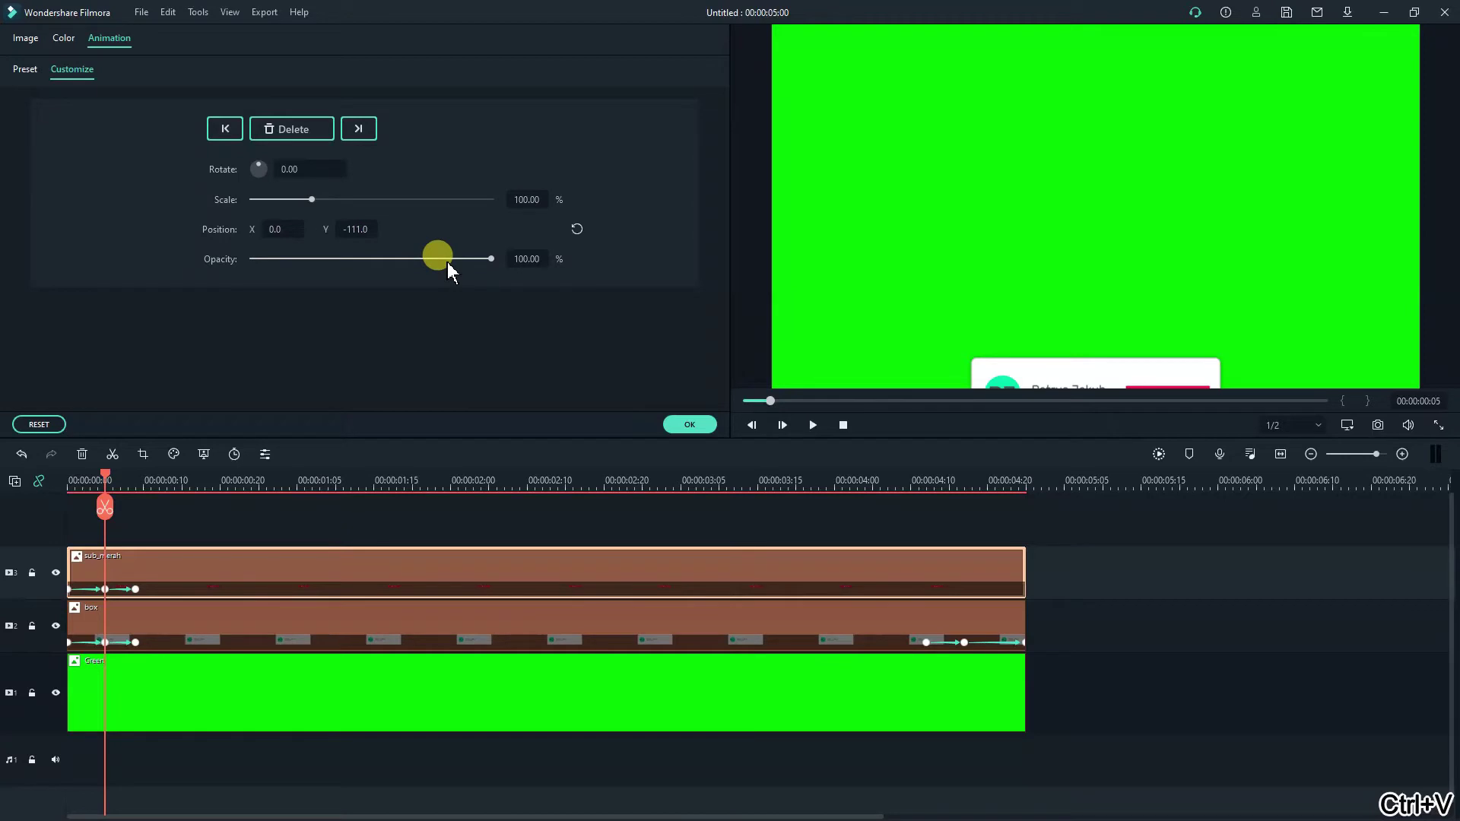
Copy the box's starting Y position of -185 to the sub_merah keyframe at 00:00:00:00.
{"action": "left_click", "coordinate": [218, 623]}
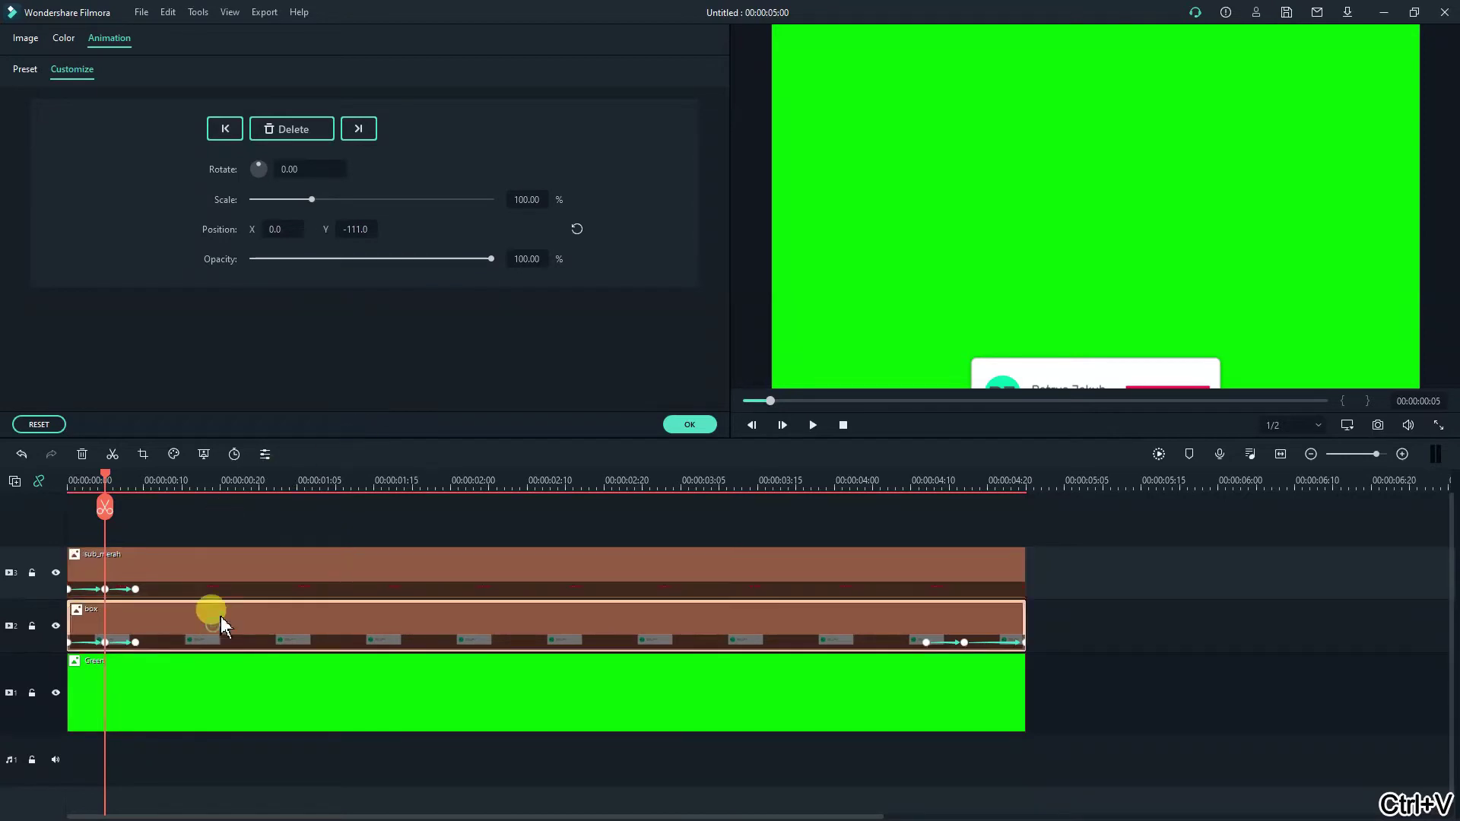
{"action": "left_click", "coordinate": [225, 137]}
{"action": "left_click", "coordinate": [276, 565]}
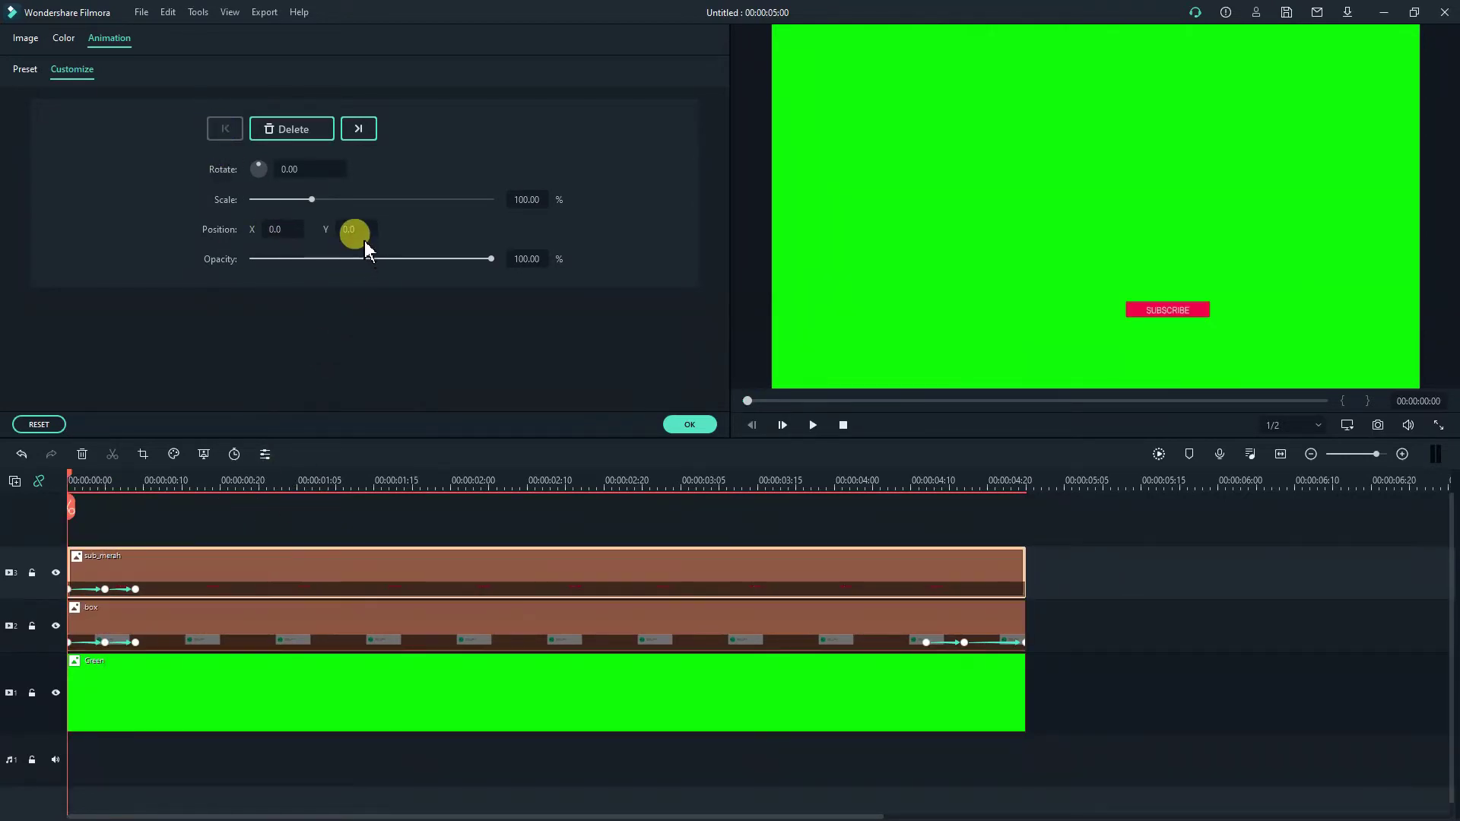
{"action": "left_click", "coordinate": [272, 610]}
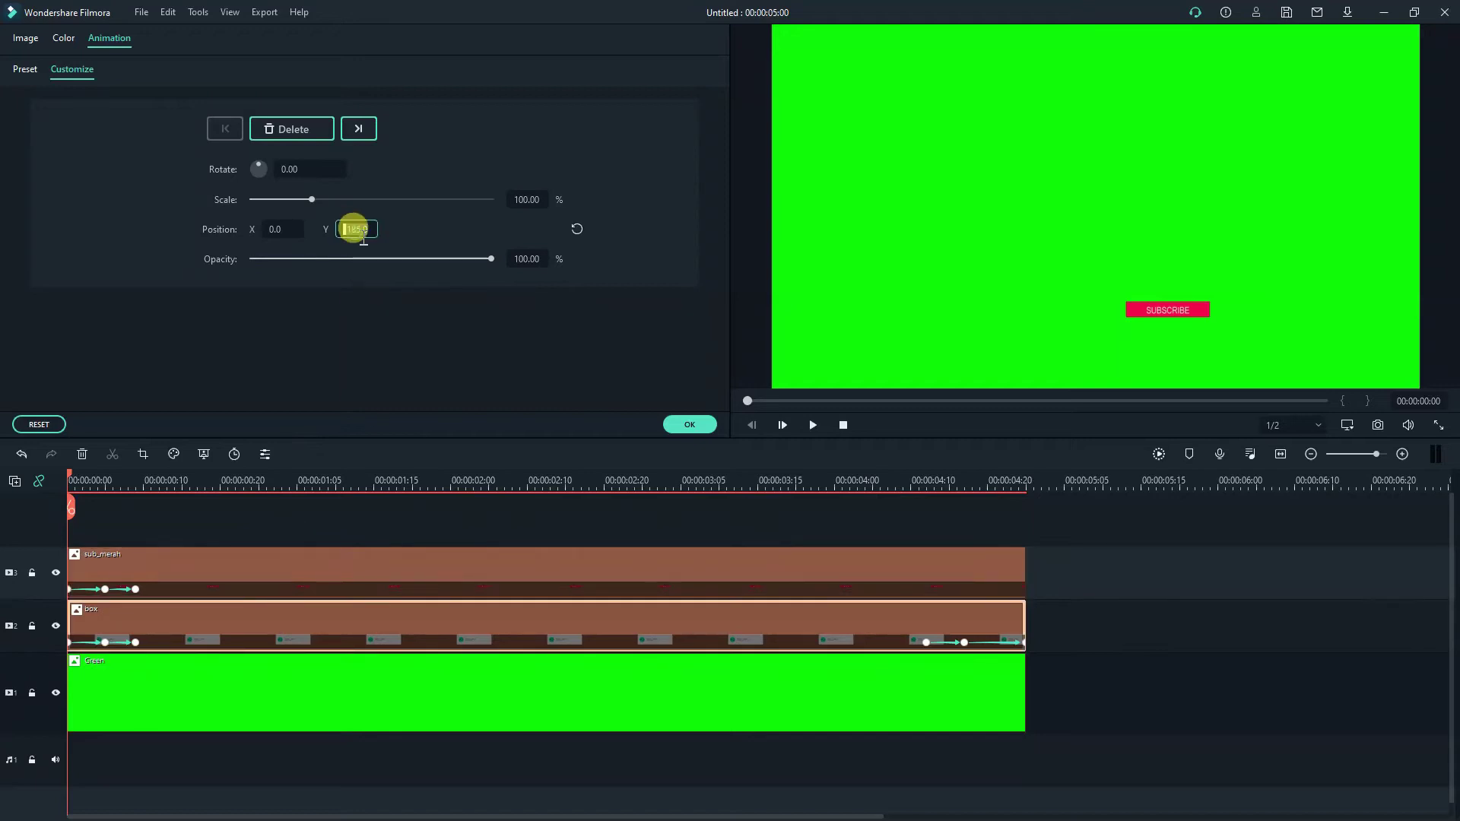
{"action": "key", "text": "ctrl+c"}
{"action": "left_click", "coordinate": [345, 563]}
{"action": "left_click", "coordinate": [355, 229]}
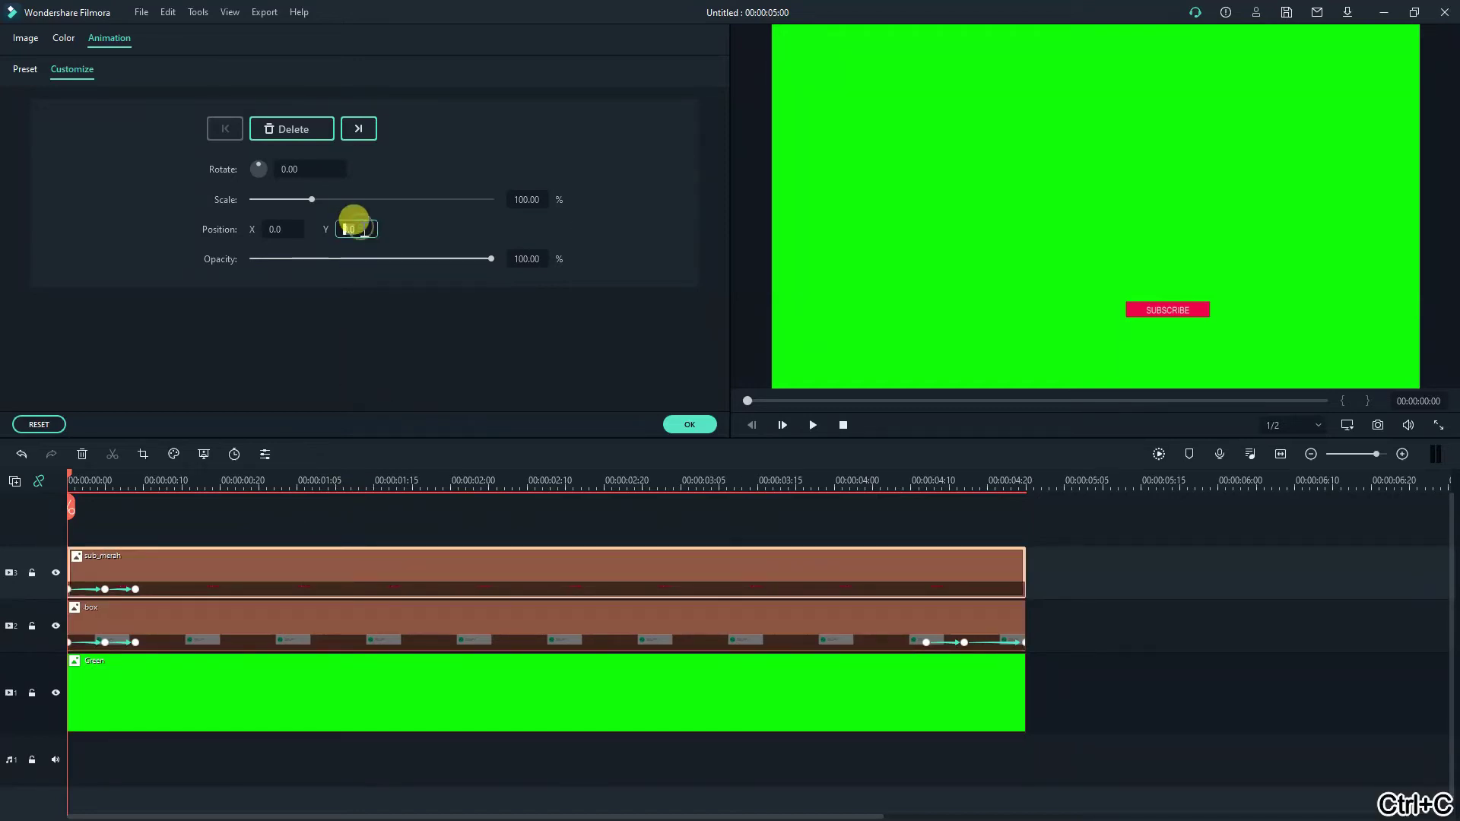
{"action": "key", "text": "ctrl+v"}
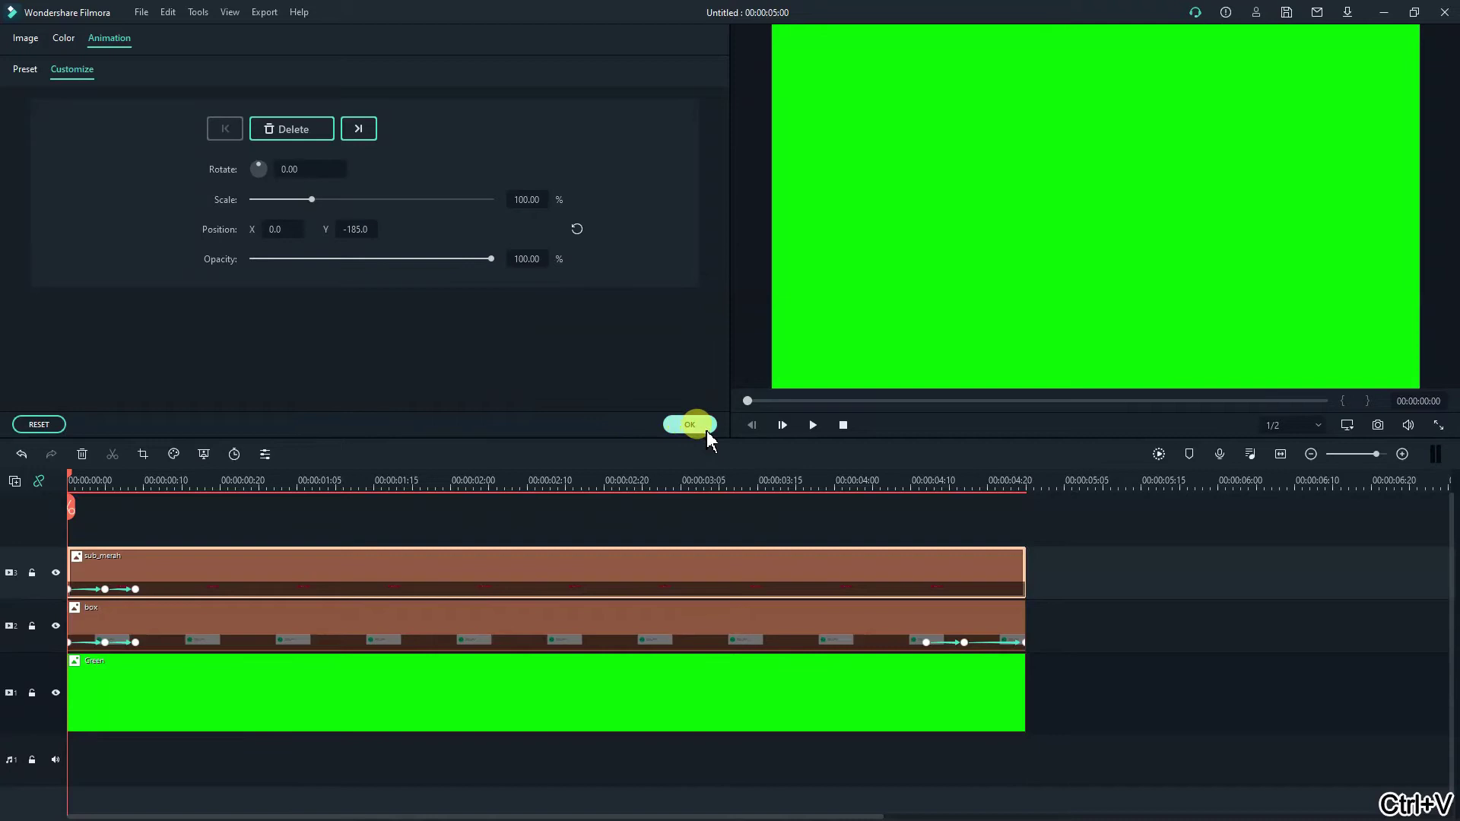
{"action": "left_click", "coordinate": [512, 225]}
Add a sub_merah keyframe at 00:00:04:12, aligned with the box clip's fourth keyframe.
{"action": "left_click", "coordinate": [624, 631]}
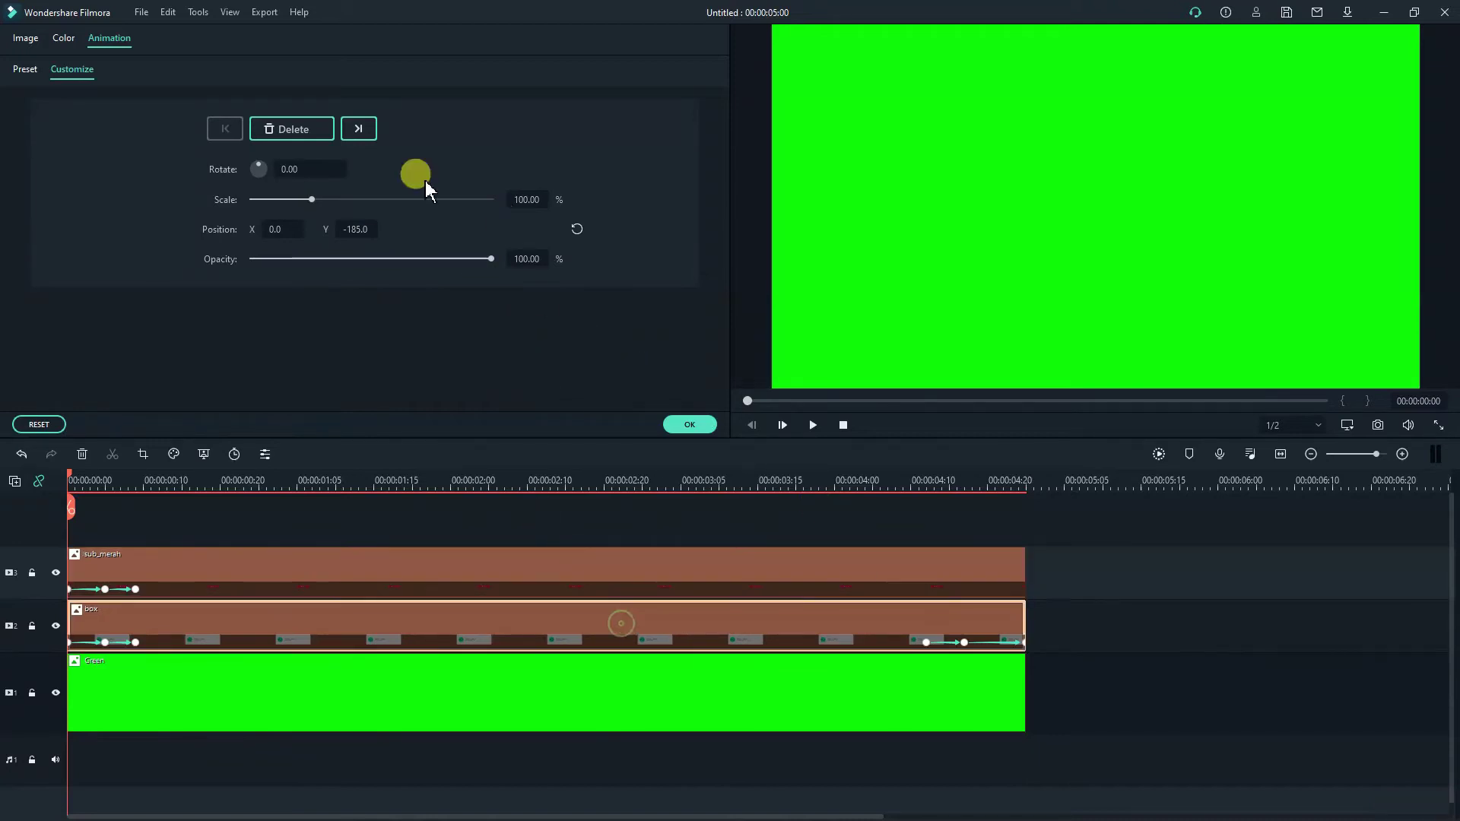
{"action": "left_click", "coordinate": [357, 127]}
{"action": "left_click", "coordinate": [357, 128]}
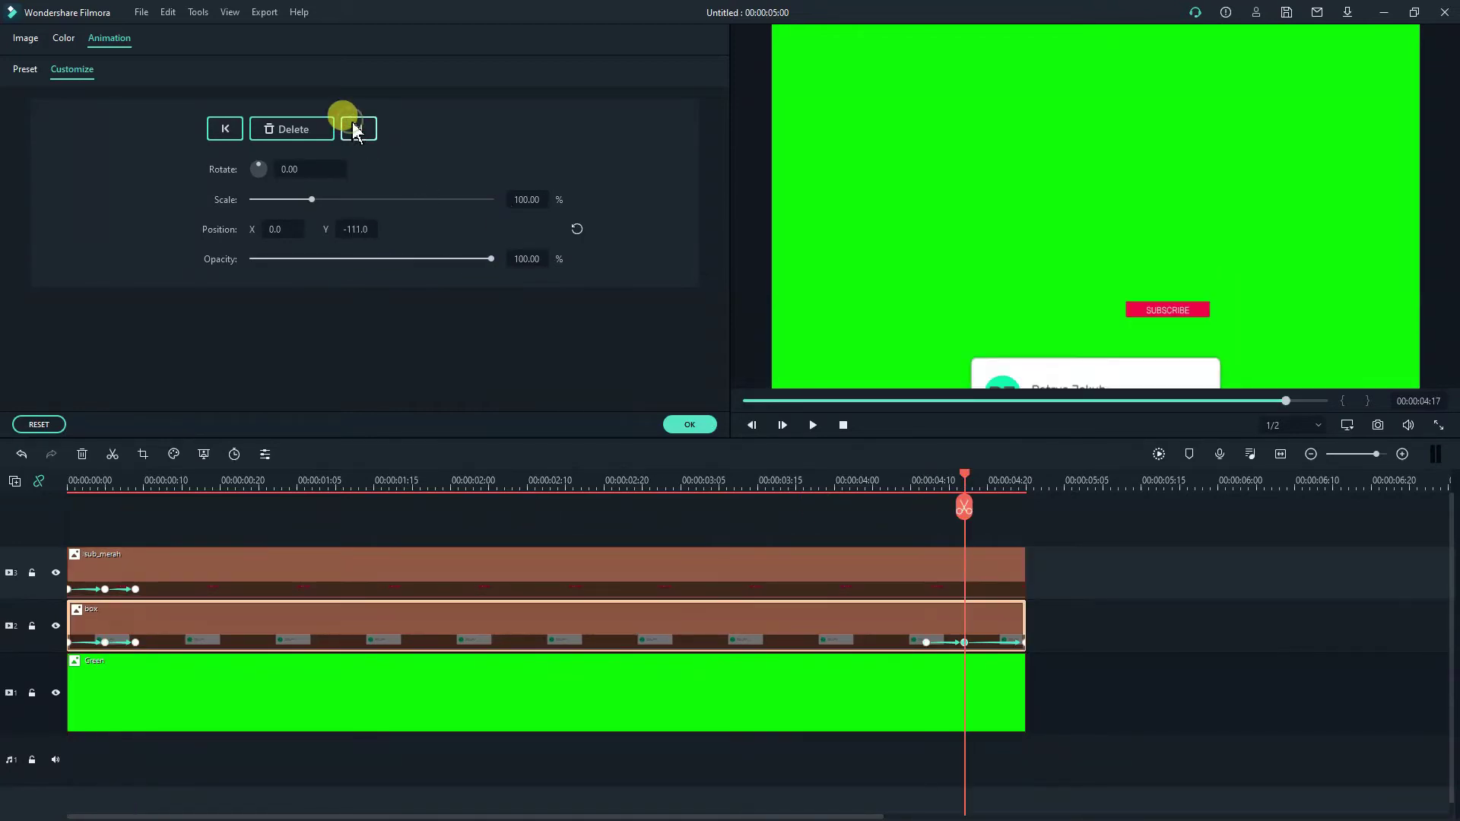
{"action": "left_click", "coordinate": [228, 128]}
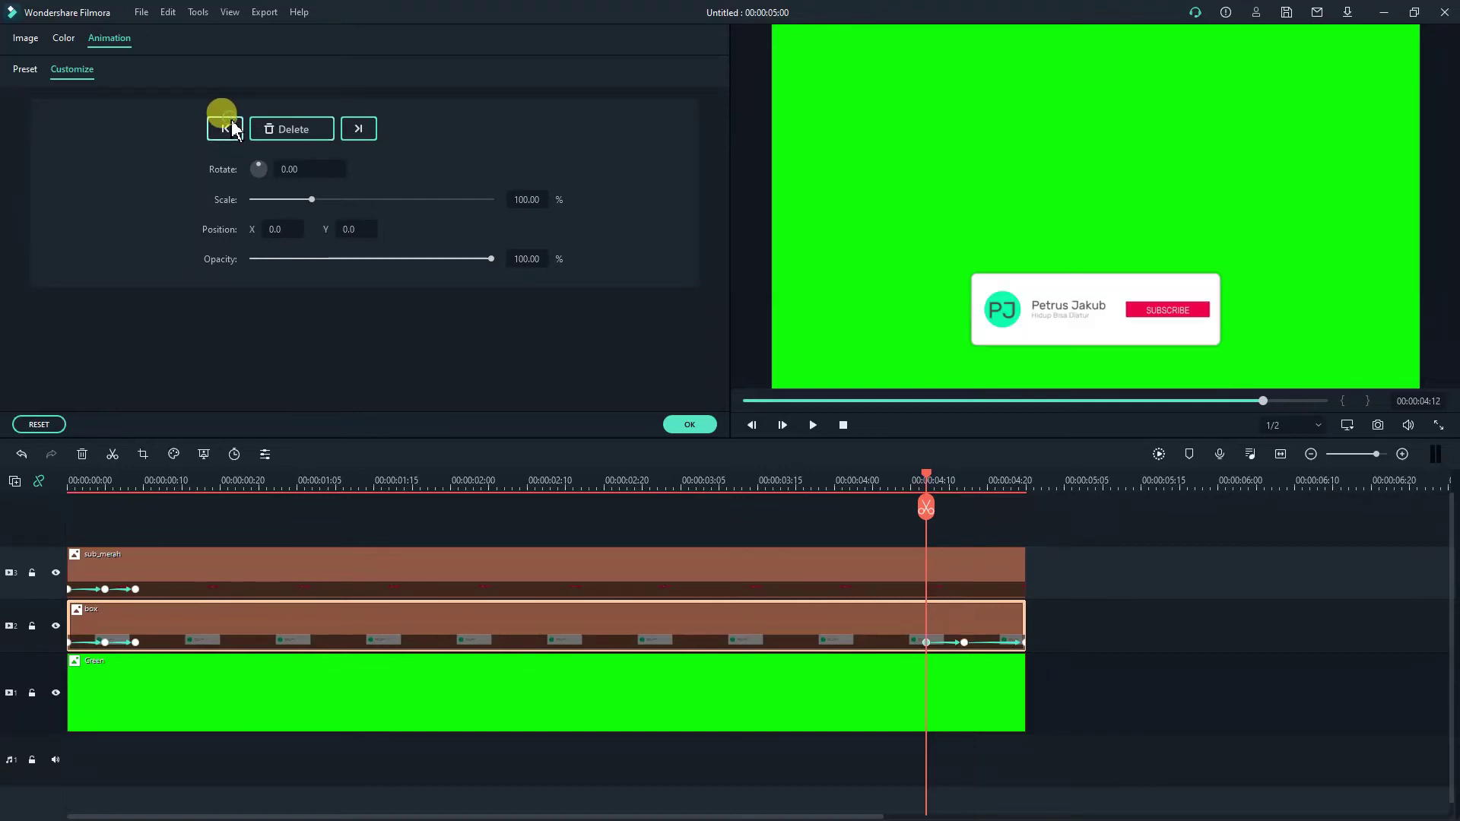
{"action": "left_click", "coordinate": [539, 563]}
{"action": "left_click", "coordinate": [322, 126]}
Check the box clip's keyframe at 00:00:04:17 and delete the sub_merah keyframe at 00:00:04:12.
{"action": "left_click", "coordinate": [587, 618]}
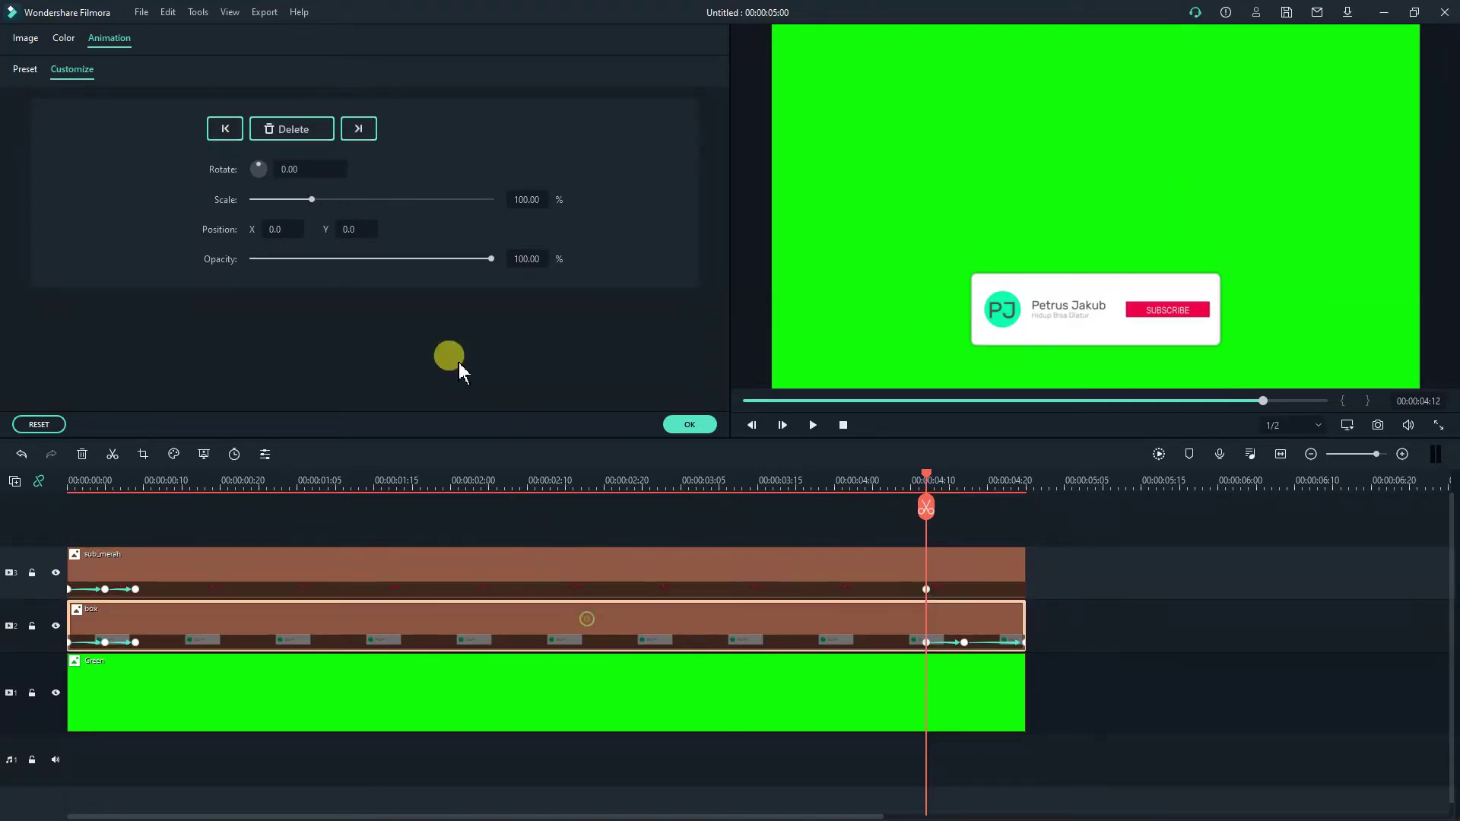
{"action": "left_click", "coordinate": [368, 134]}
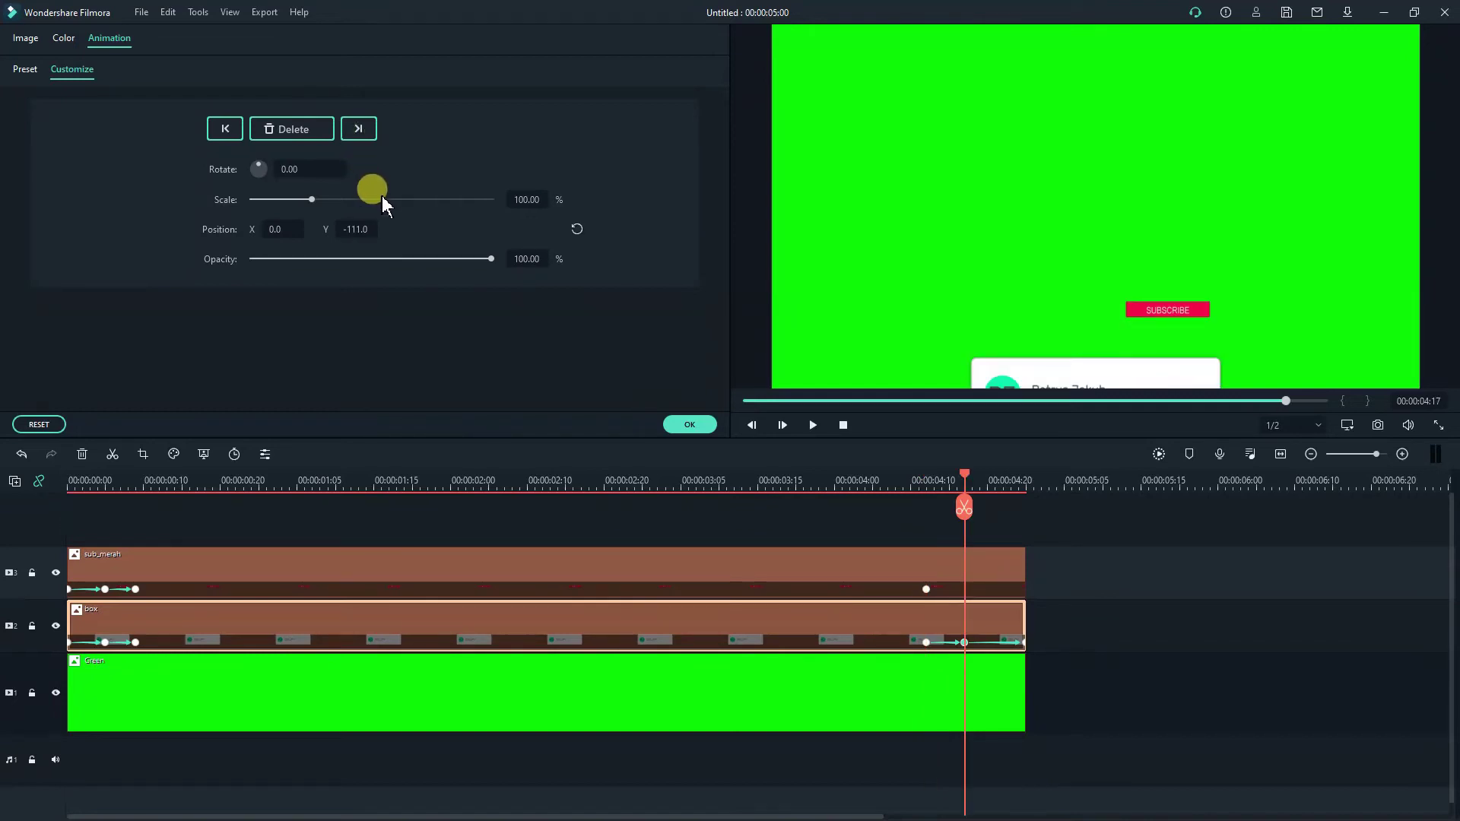
{"action": "left_click", "coordinate": [925, 589]}
{"action": "left_click", "coordinate": [322, 134]}
Close the sub_merah animation settings and place the mouse image on a new track above it, starting at 00:00:00:00.
{"action": "scroll", "coordinate": [764, 473], "scroll_direction": "down", "scroll_amount": 2}
{"action": "scroll", "coordinate": [870, 478], "scroll_direction": "up", "scroll_amount": 1}
{"action": "scroll", "coordinate": [870, 478], "scroll_direction": "up", "scroll_amount": 1}
{"action": "left_click_drag", "start_coordinate": [893, 480], "coordinate": [312, 464]}
{"action": "left_click", "coordinate": [690, 425]}
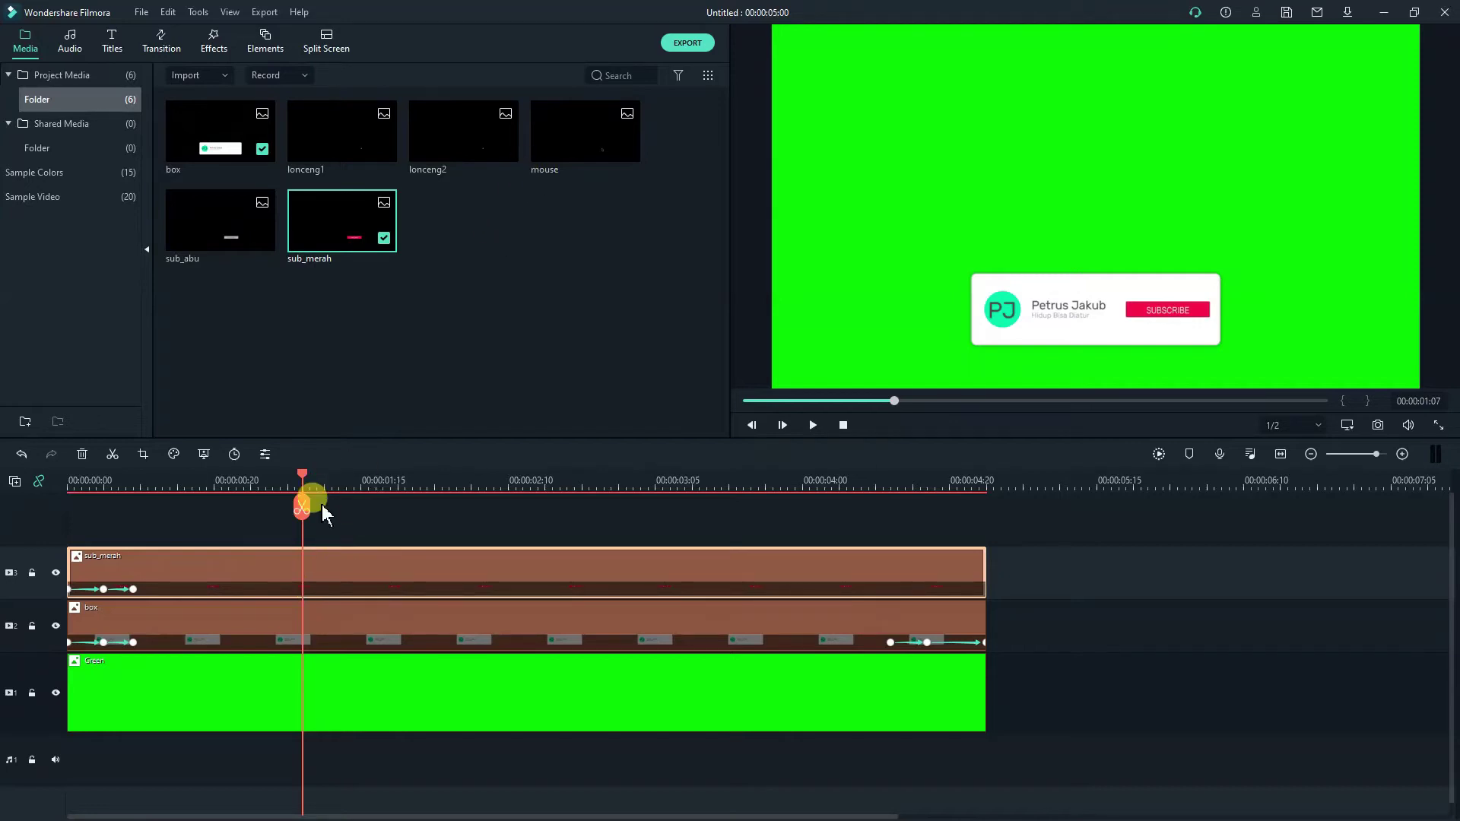
{"action": "left_click", "coordinate": [843, 424]}
{"action": "left_click_drag", "start_coordinate": [609, 145], "coordinate": [175, 491]}
{"action": "key", "text": "space"}
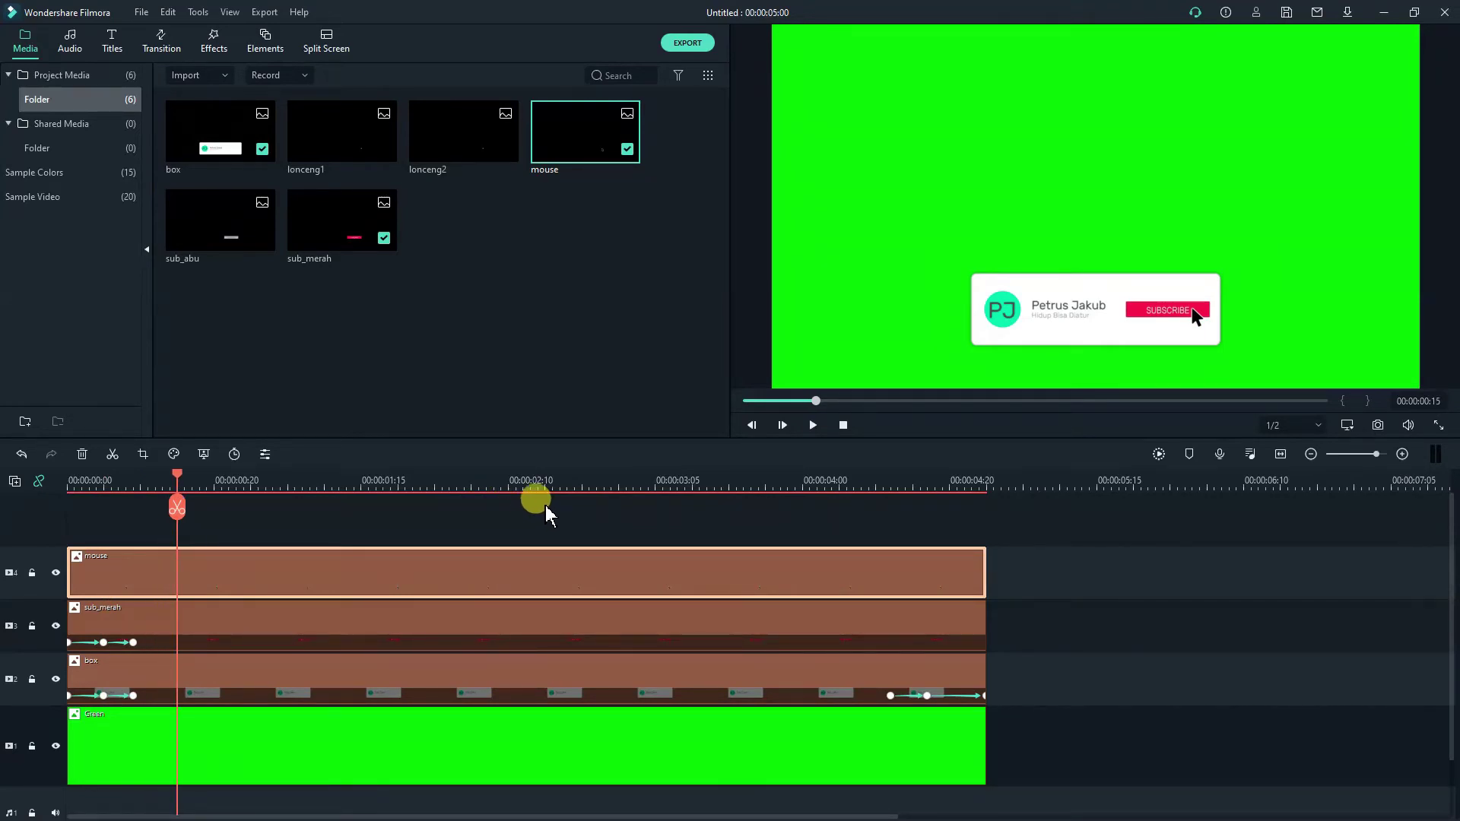
Keyframe the mouse clip over SUBSCRIBE at X -40 at 00:00:00:15, and at X 13, Y -25.1 at 00:00:00:10.
{"action": "double_click", "coordinate": [253, 582]}
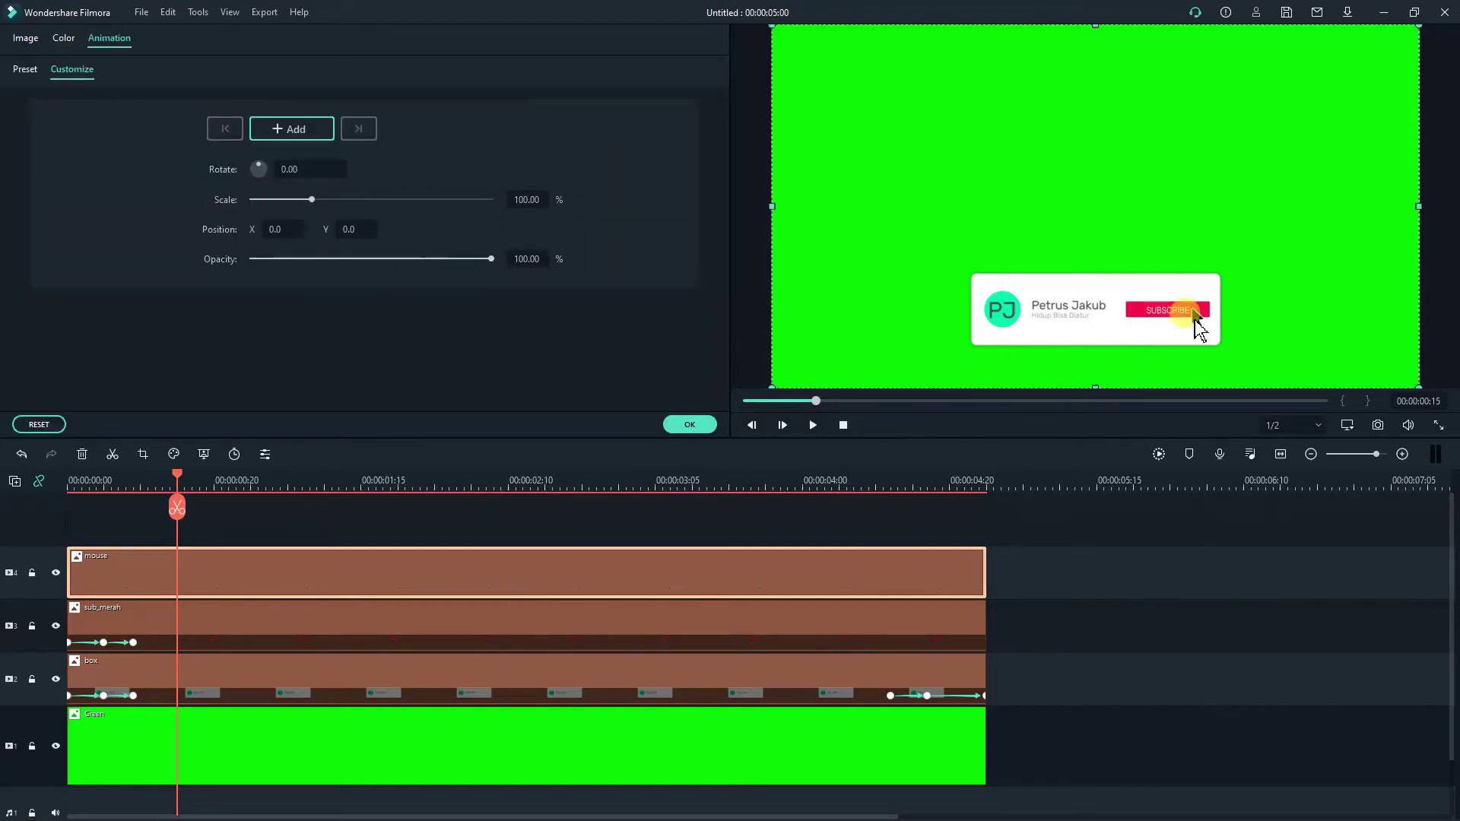
{"action": "left_click_drag", "start_coordinate": [1201, 322], "coordinate": [1170, 323]}
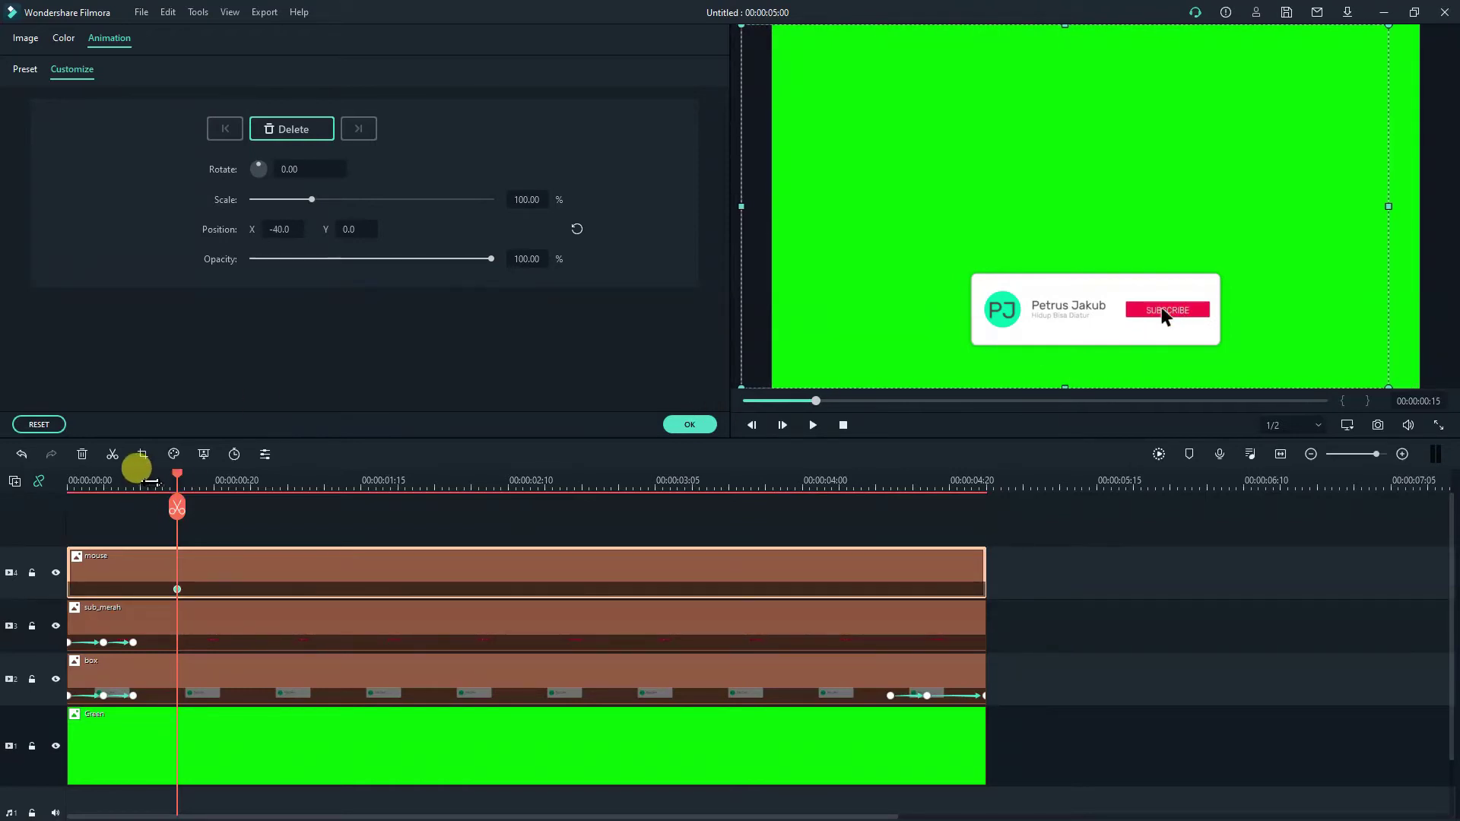
{"action": "left_click", "coordinate": [142, 480]}
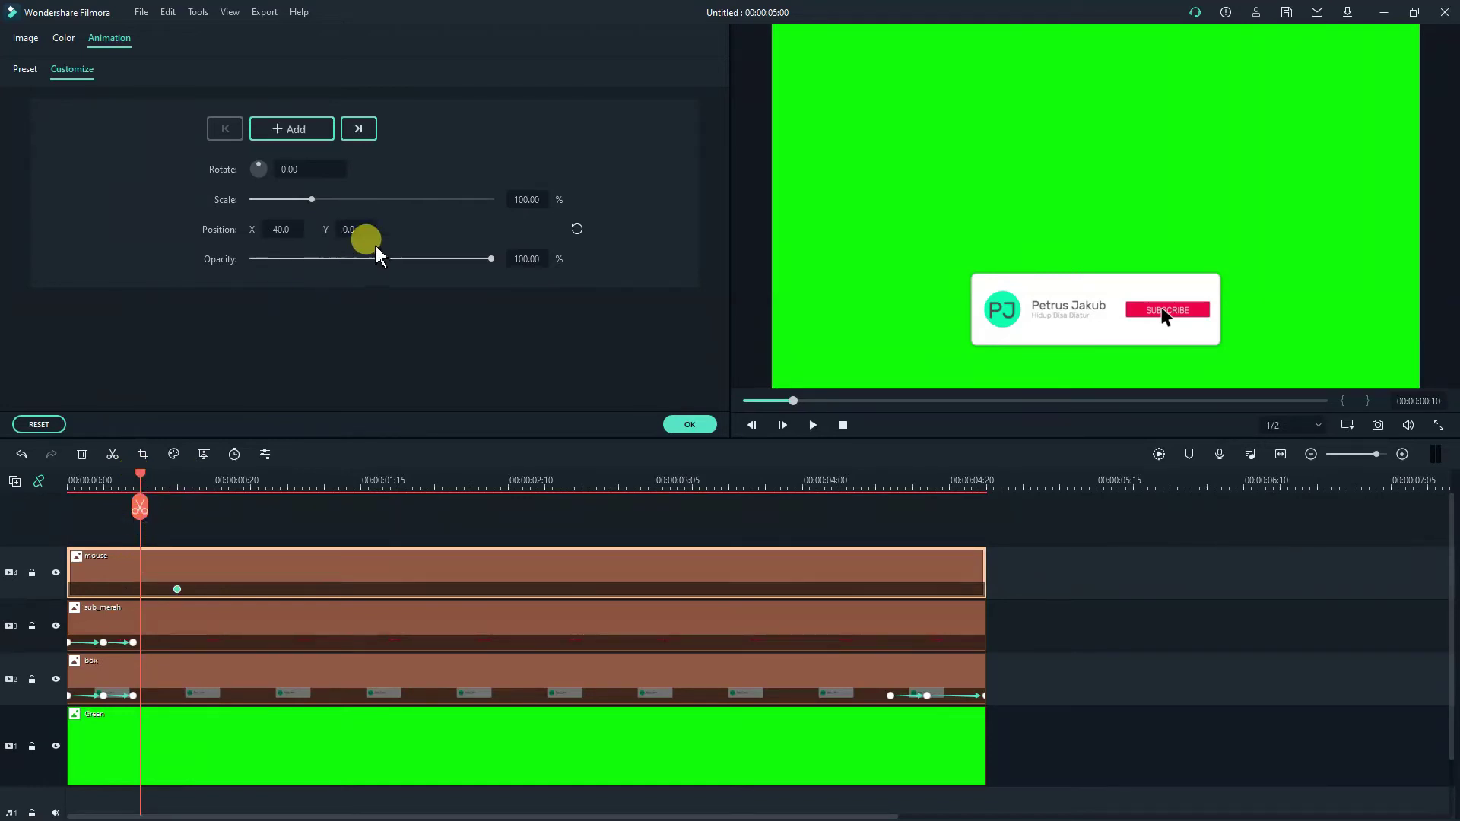
{"action": "left_click", "coordinate": [287, 125]}
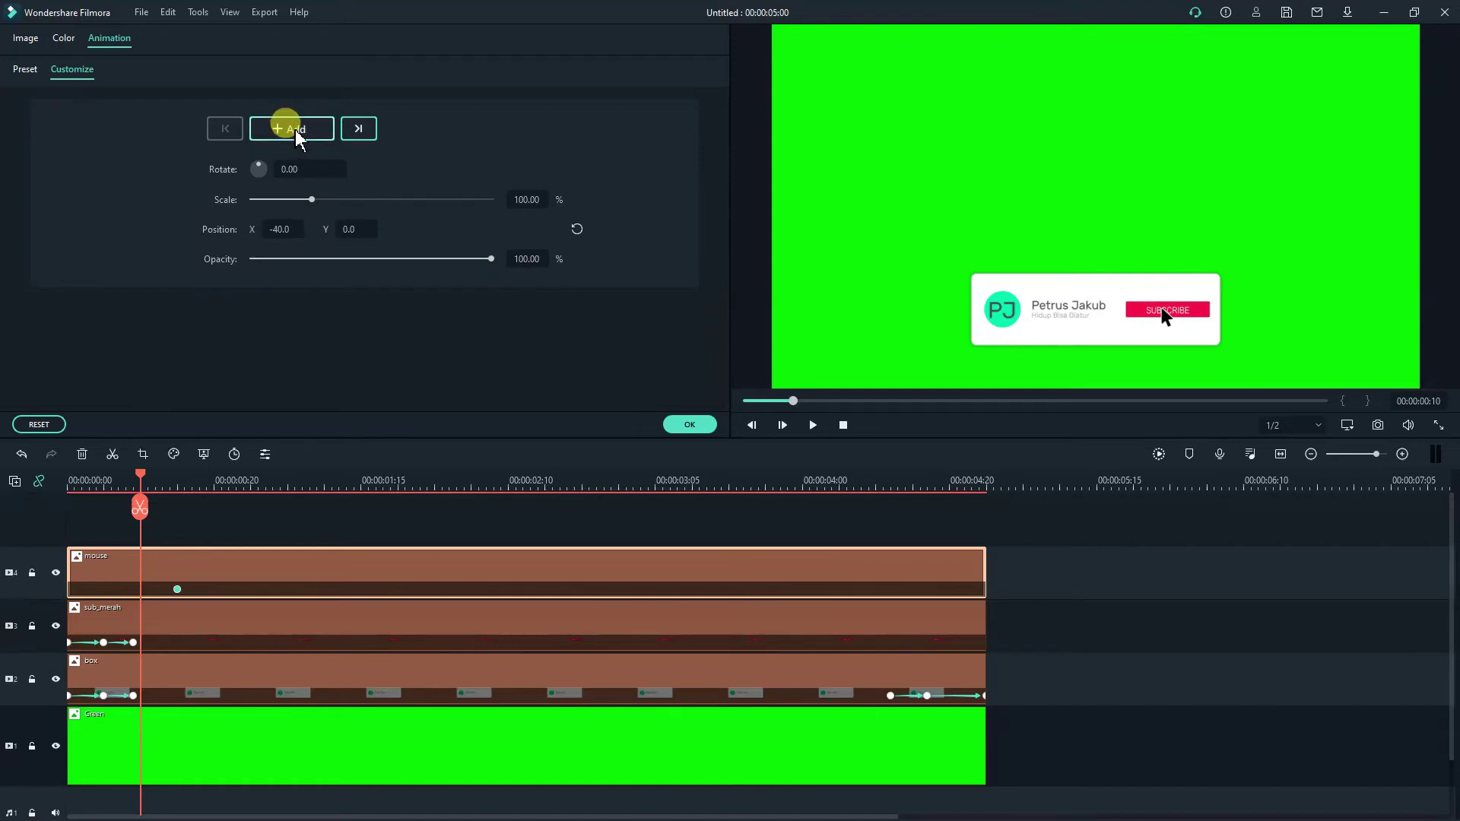
{"action": "left_click_drag", "start_coordinate": [1173, 328], "coordinate": [1214, 347]}
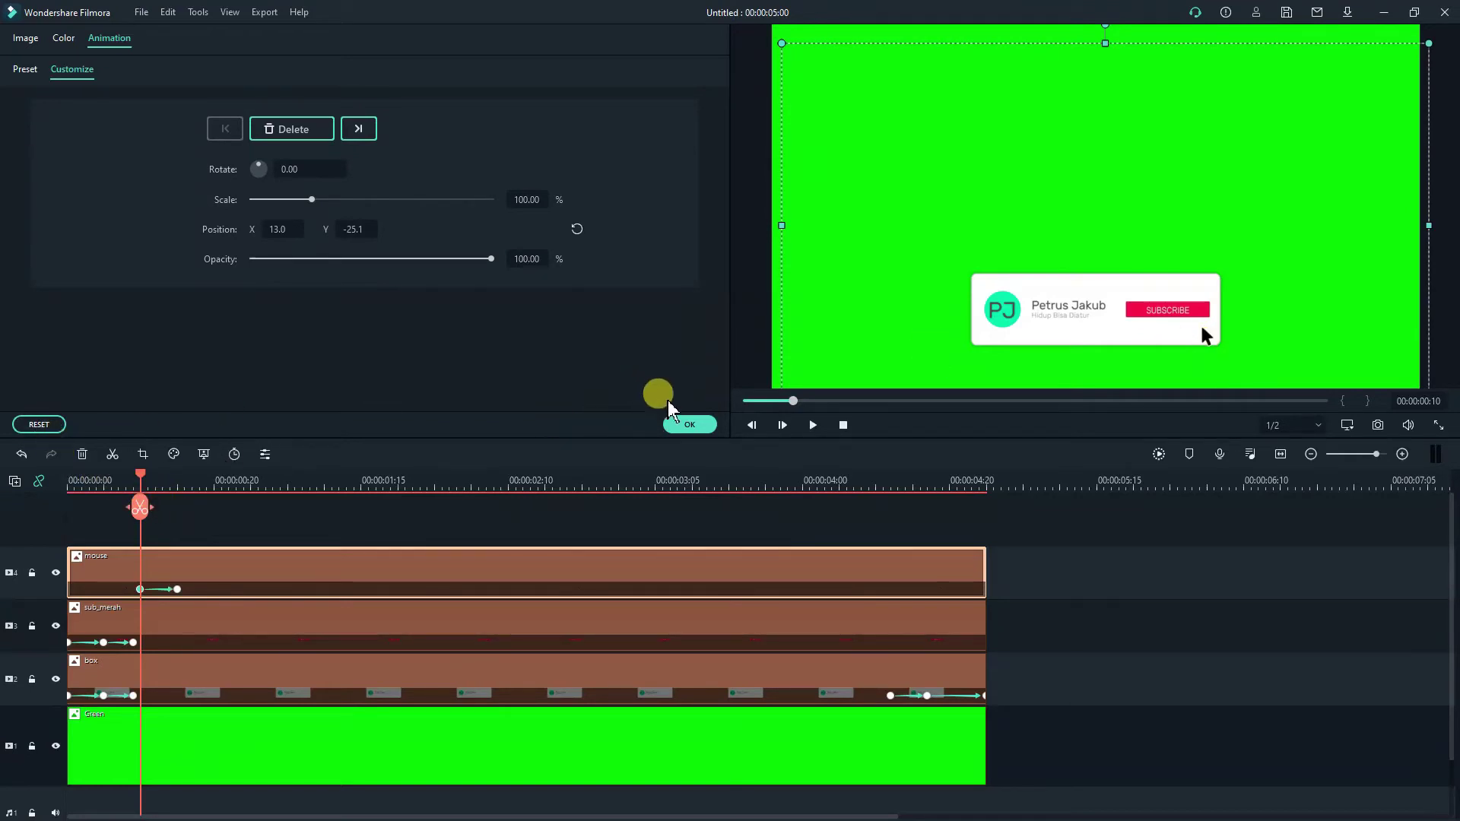
Add a mouse keyframe at 00:00:00:00 with the cursor moved below the frame, at about X 74.1, Y -113.2.
{"action": "left_click", "coordinate": [842, 427]}
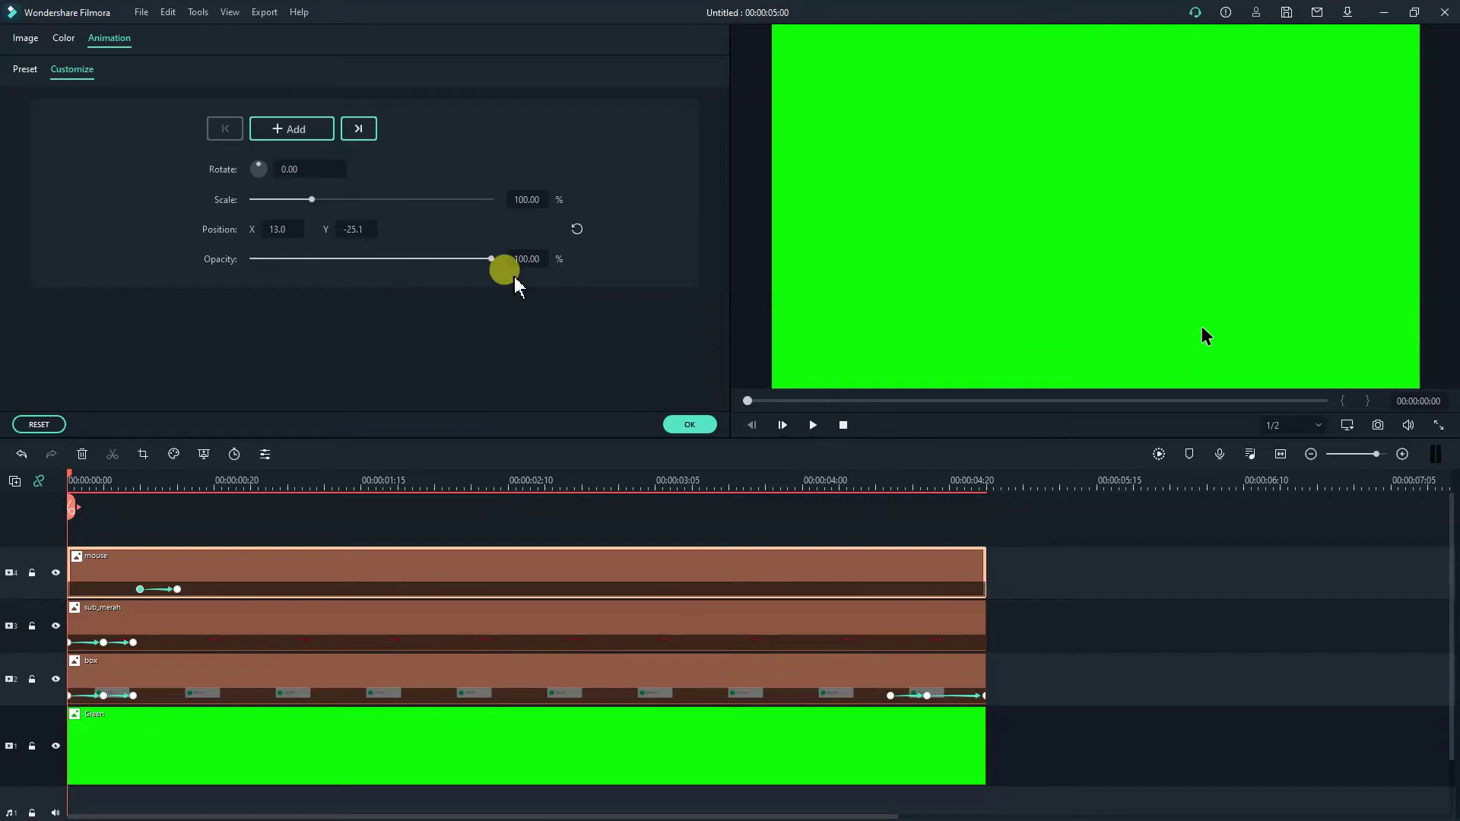
{"action": "left_click", "coordinate": [293, 127]}
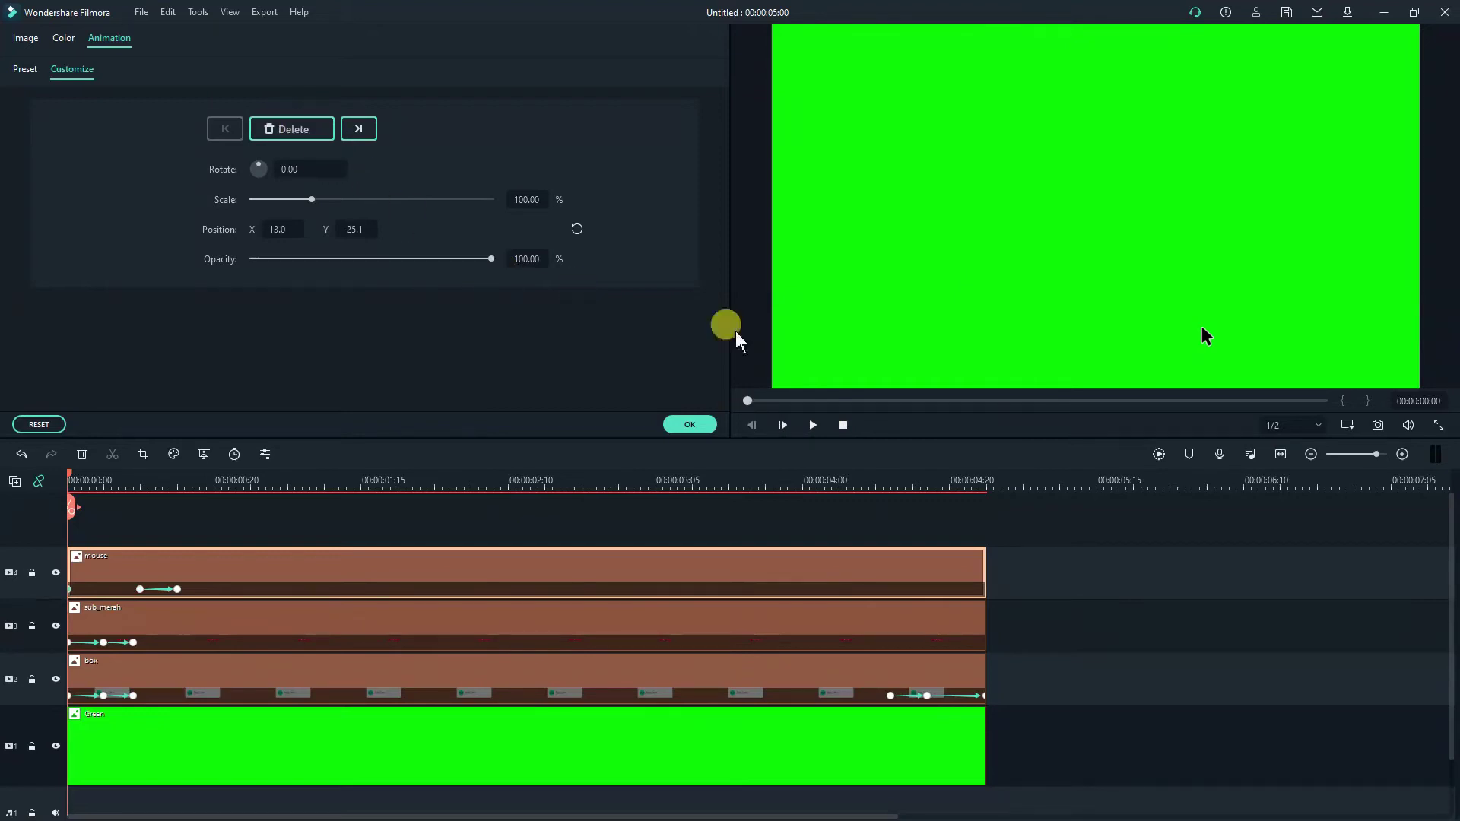
{"action": "left_click", "coordinate": [1233, 378]}
{"action": "left_click_drag", "start_coordinate": [1232, 378], "coordinate": [1227, 407]}
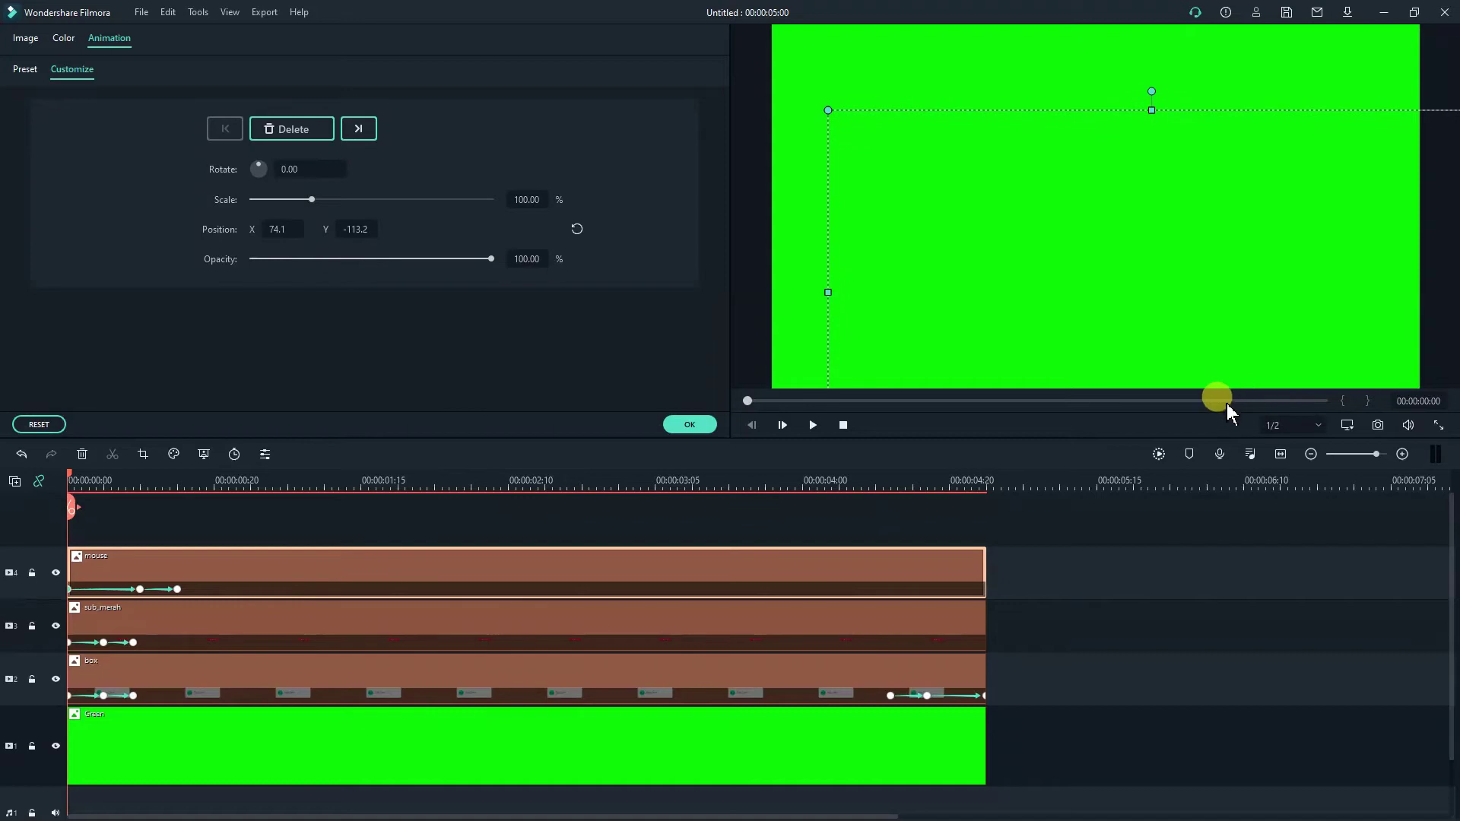
{"action": "left_click", "coordinate": [707, 427]}
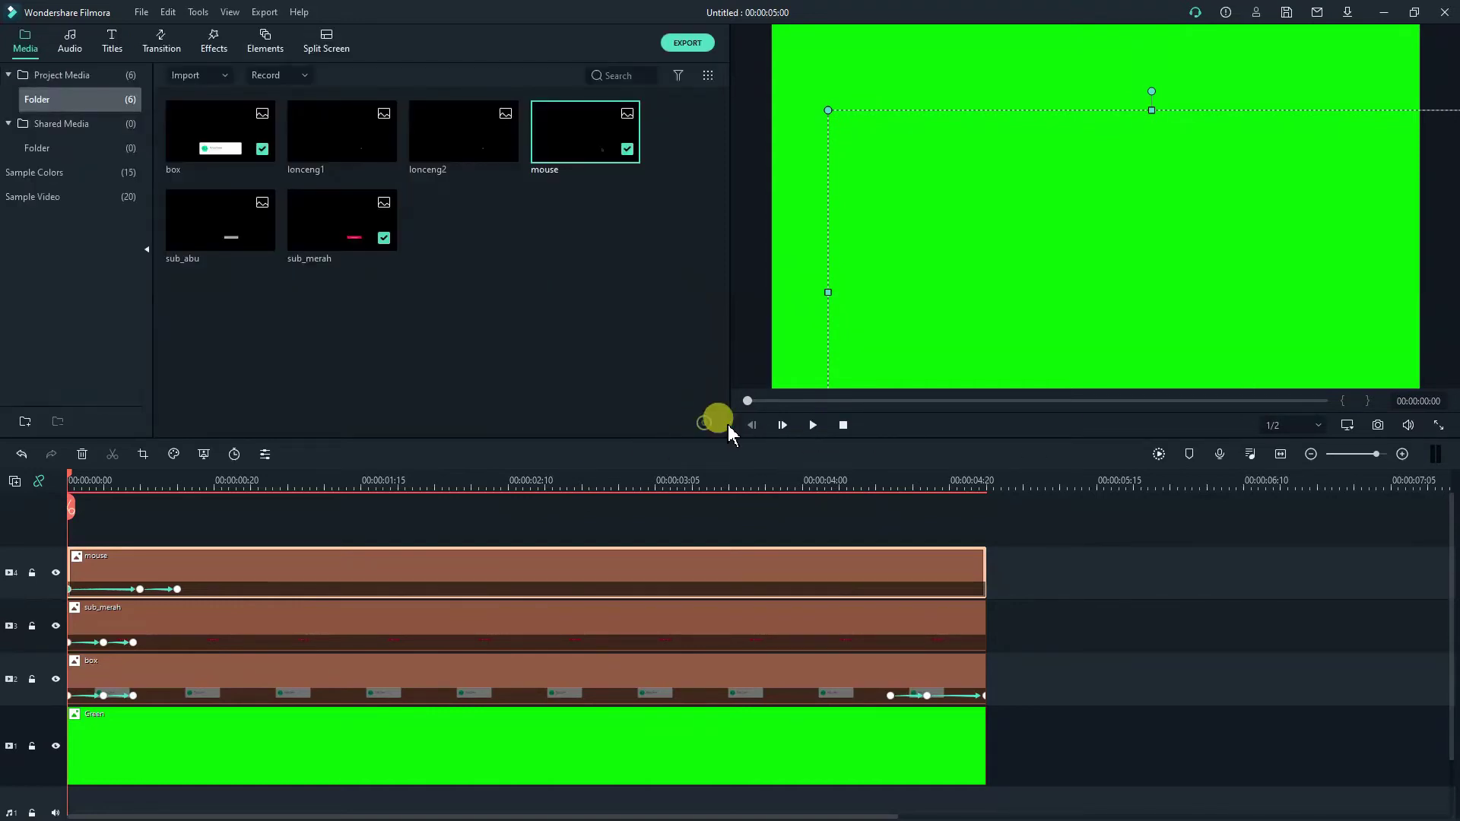
Shift the mouse clip to start at 00:00:00:13, previewing the cursor animation before and after the move.
{"action": "left_click", "coordinate": [812, 424]}
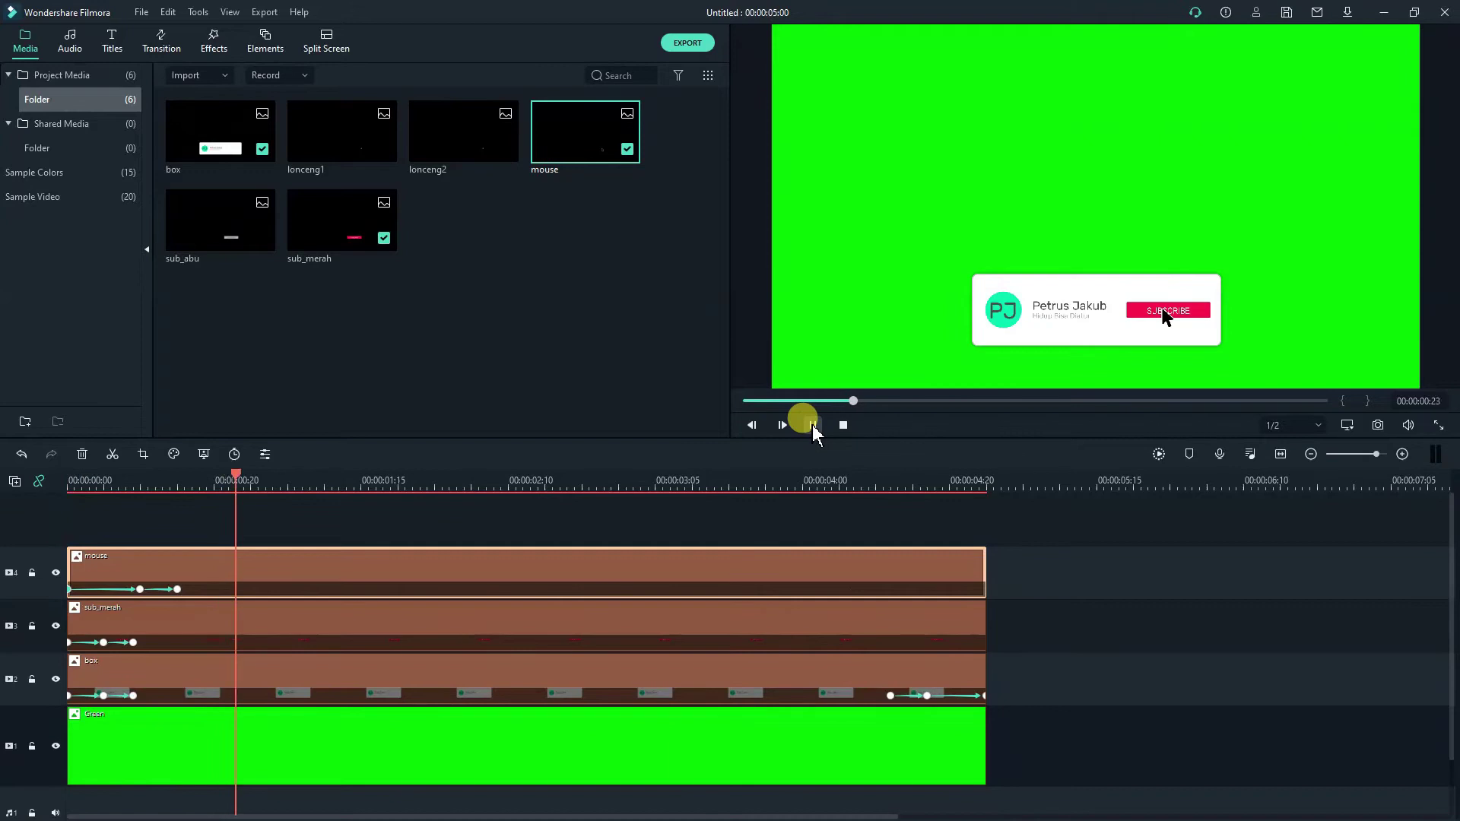
{"action": "left_click", "coordinate": [813, 424]}
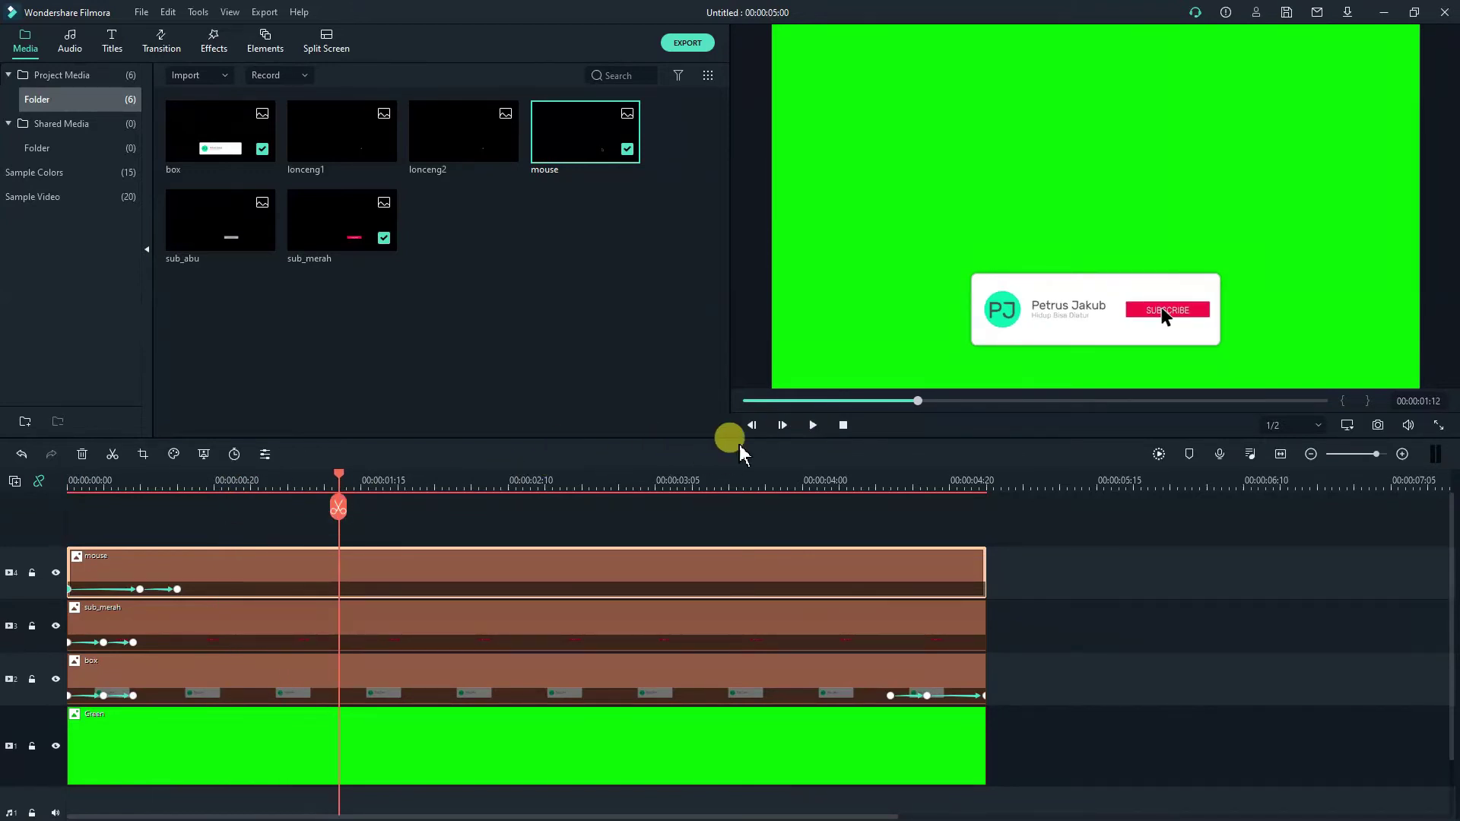
{"action": "left_click_drag", "start_coordinate": [339, 473], "coordinate": [175, 491]}
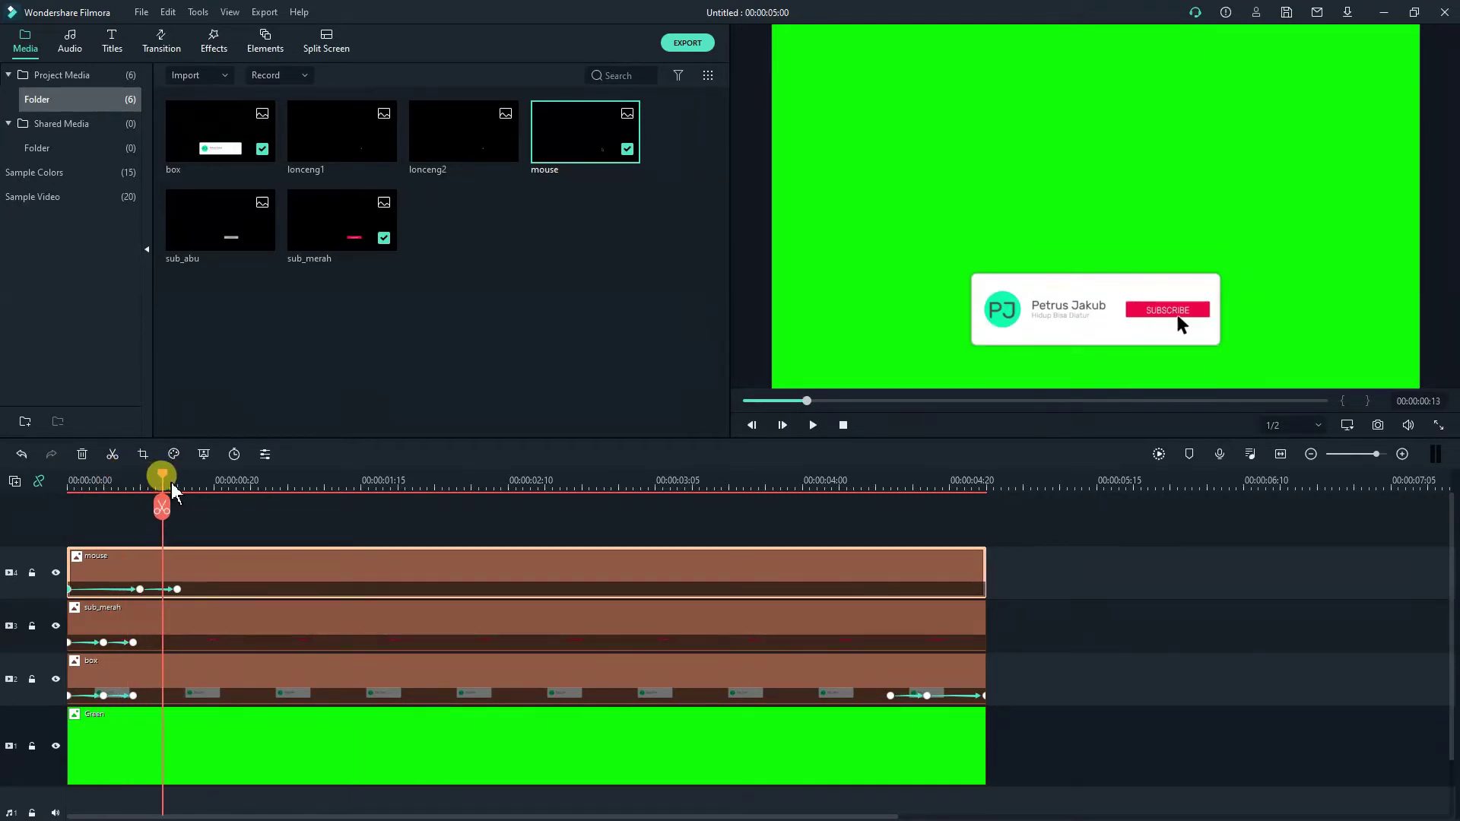
{"action": "left_click_drag", "start_coordinate": [244, 572], "coordinate": [341, 584]}
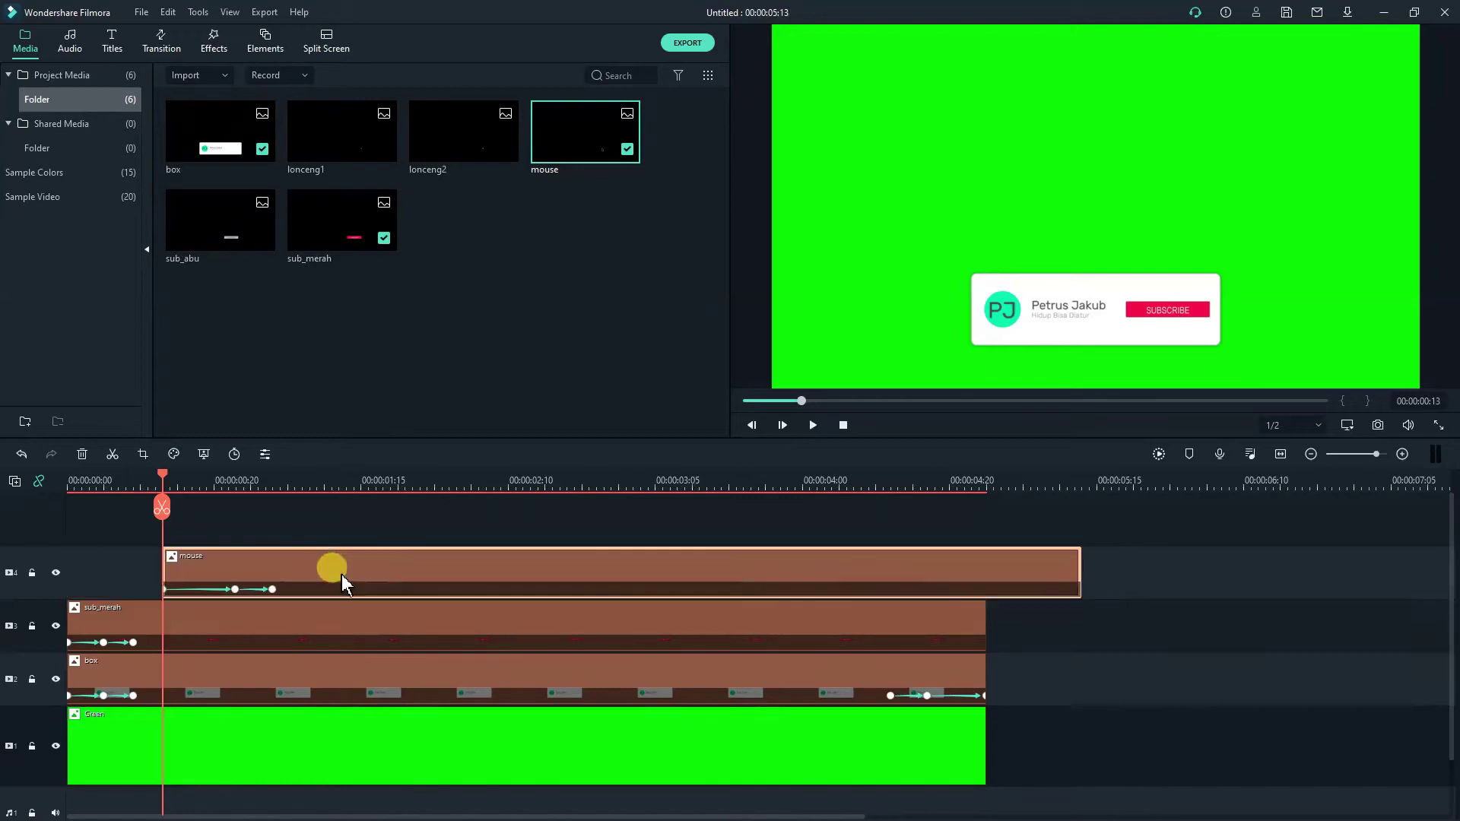
{"action": "left_click", "coordinate": [842, 423]}
{"action": "left_click", "coordinate": [814, 426]}
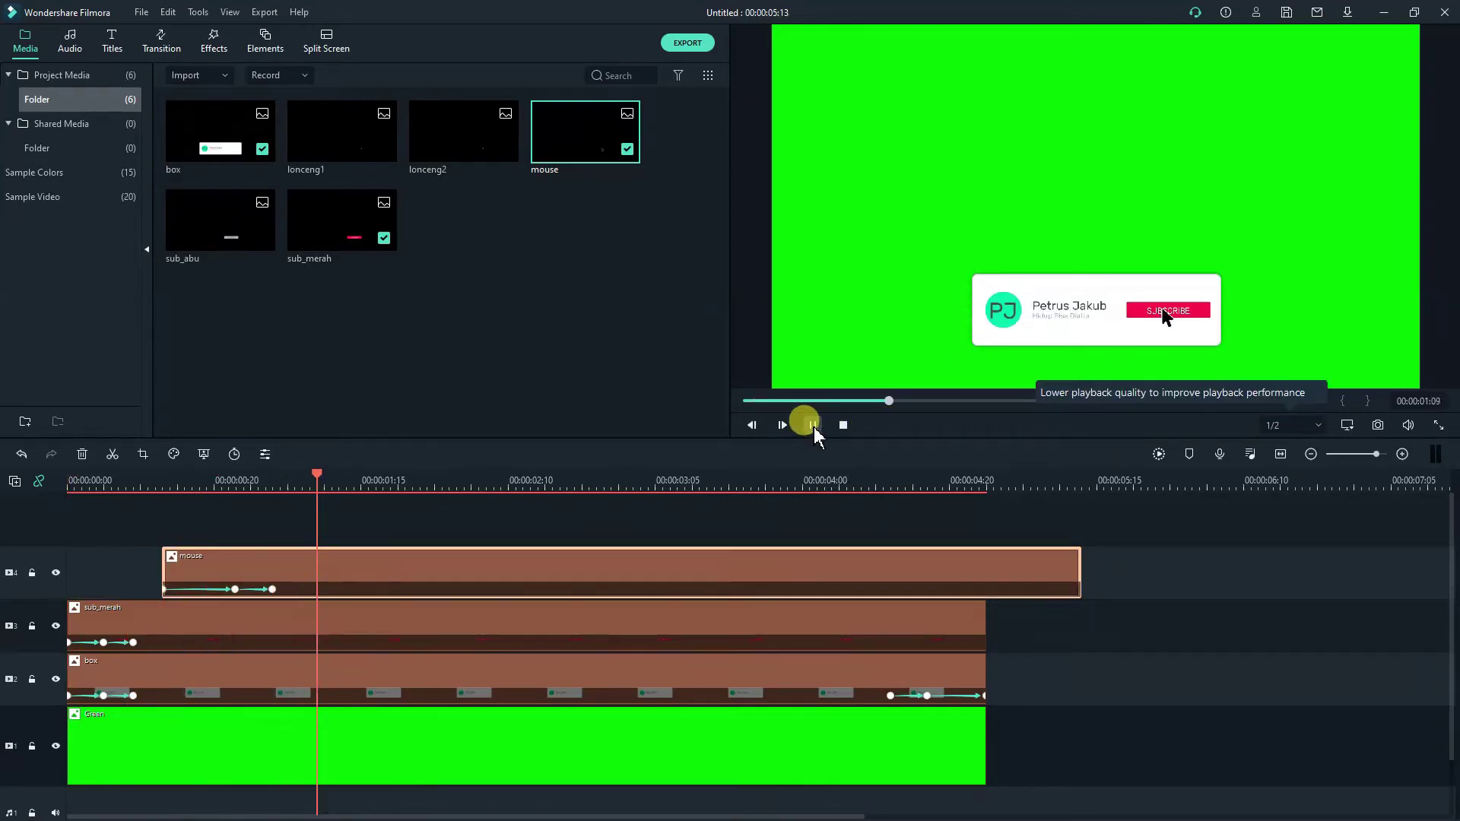
{"action": "key", "text": "space"}
Move the cursor slightly down and left at the mouse keyframe at 00:00:00:23, just below the white card's edge, and preview it.
{"action": "left_click", "coordinate": [230, 480]}
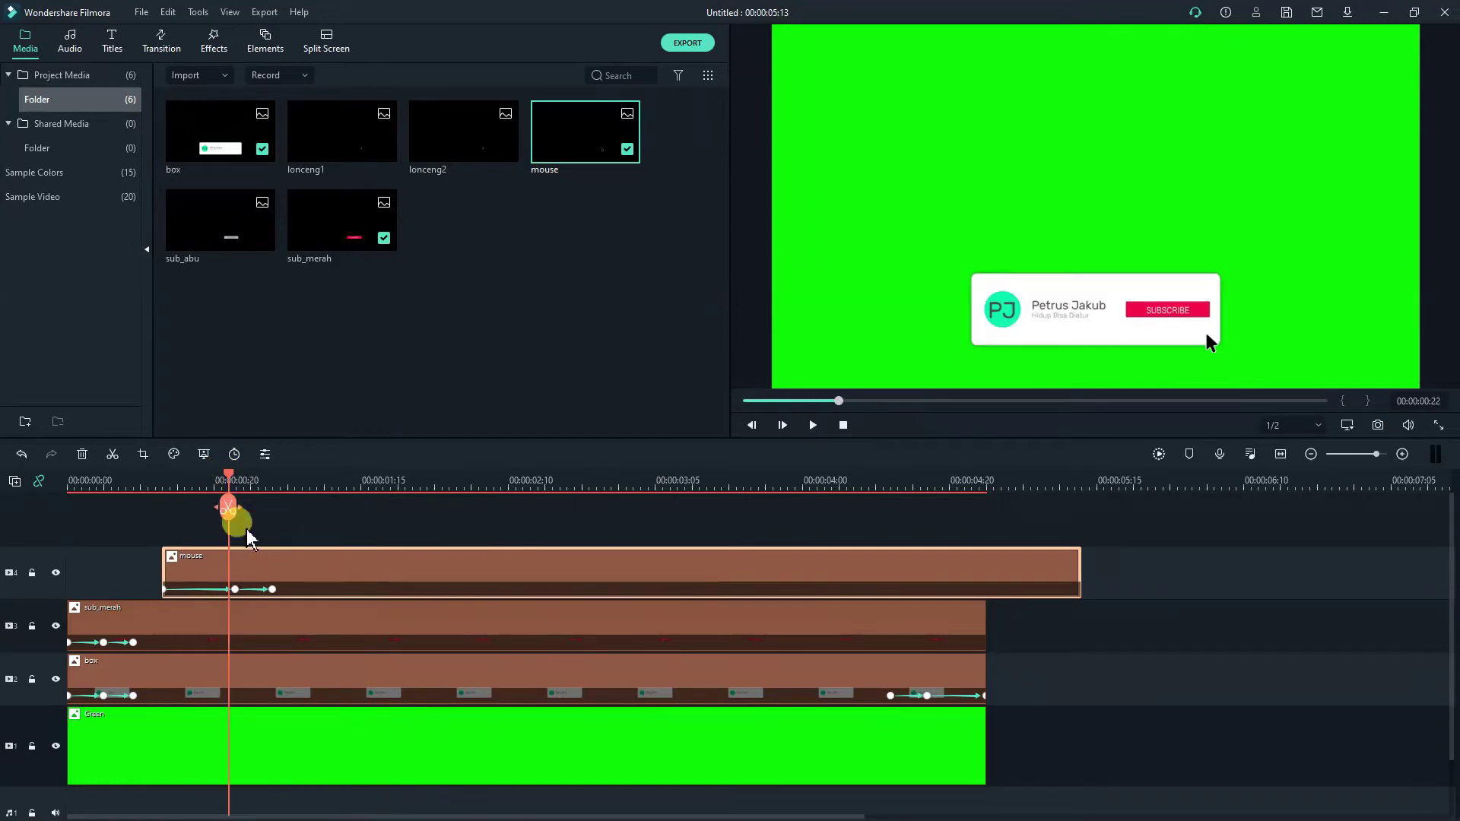
{"action": "key", "text": "Right"}
{"action": "left_click", "coordinate": [1212, 344]}
{"action": "left_click_drag", "start_coordinate": [1210, 340], "coordinate": [1201, 356]}
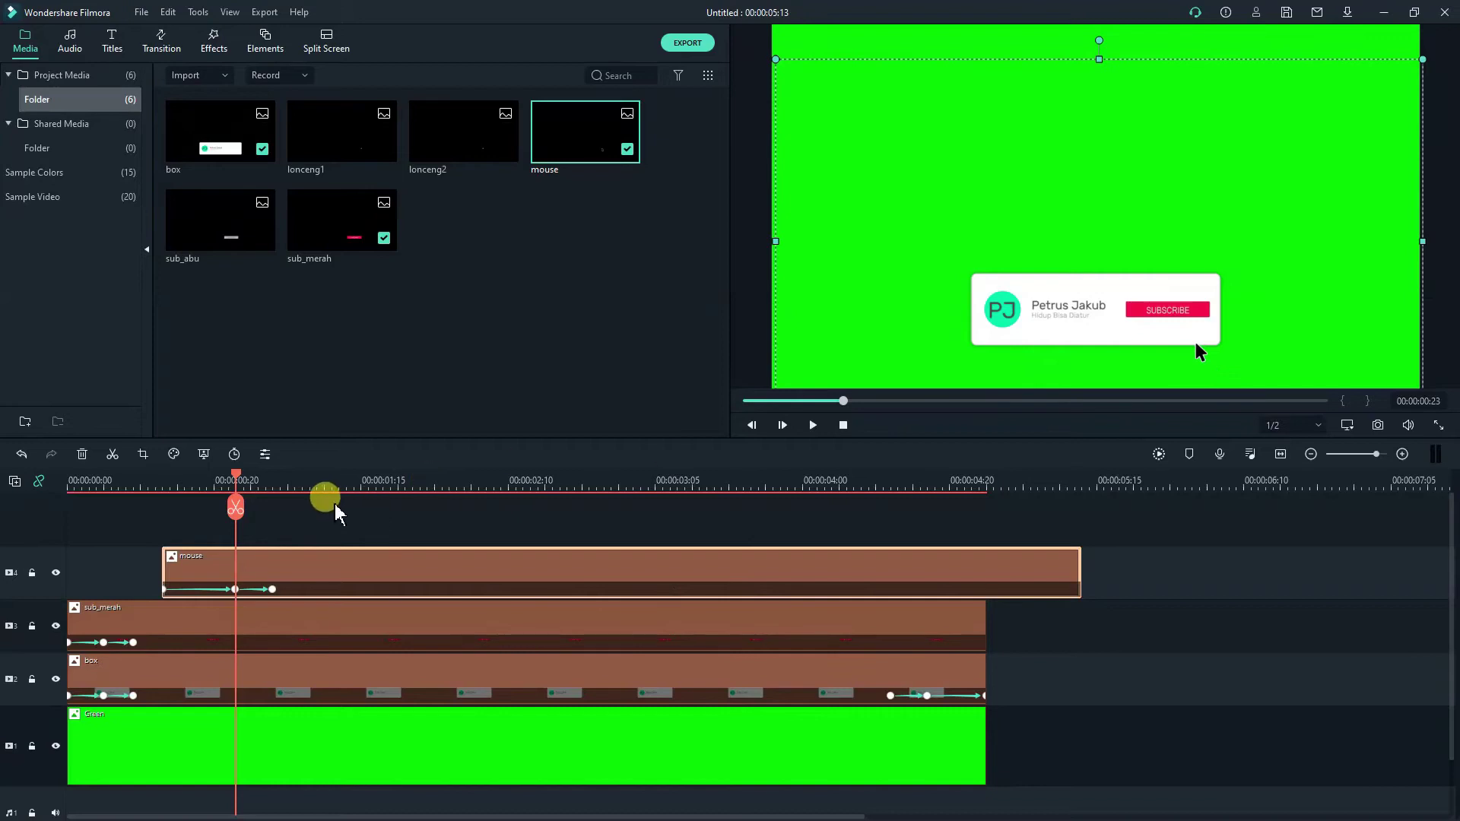
{"action": "left_click", "coordinate": [843, 425]}
{"action": "left_click", "coordinate": [812, 425]}
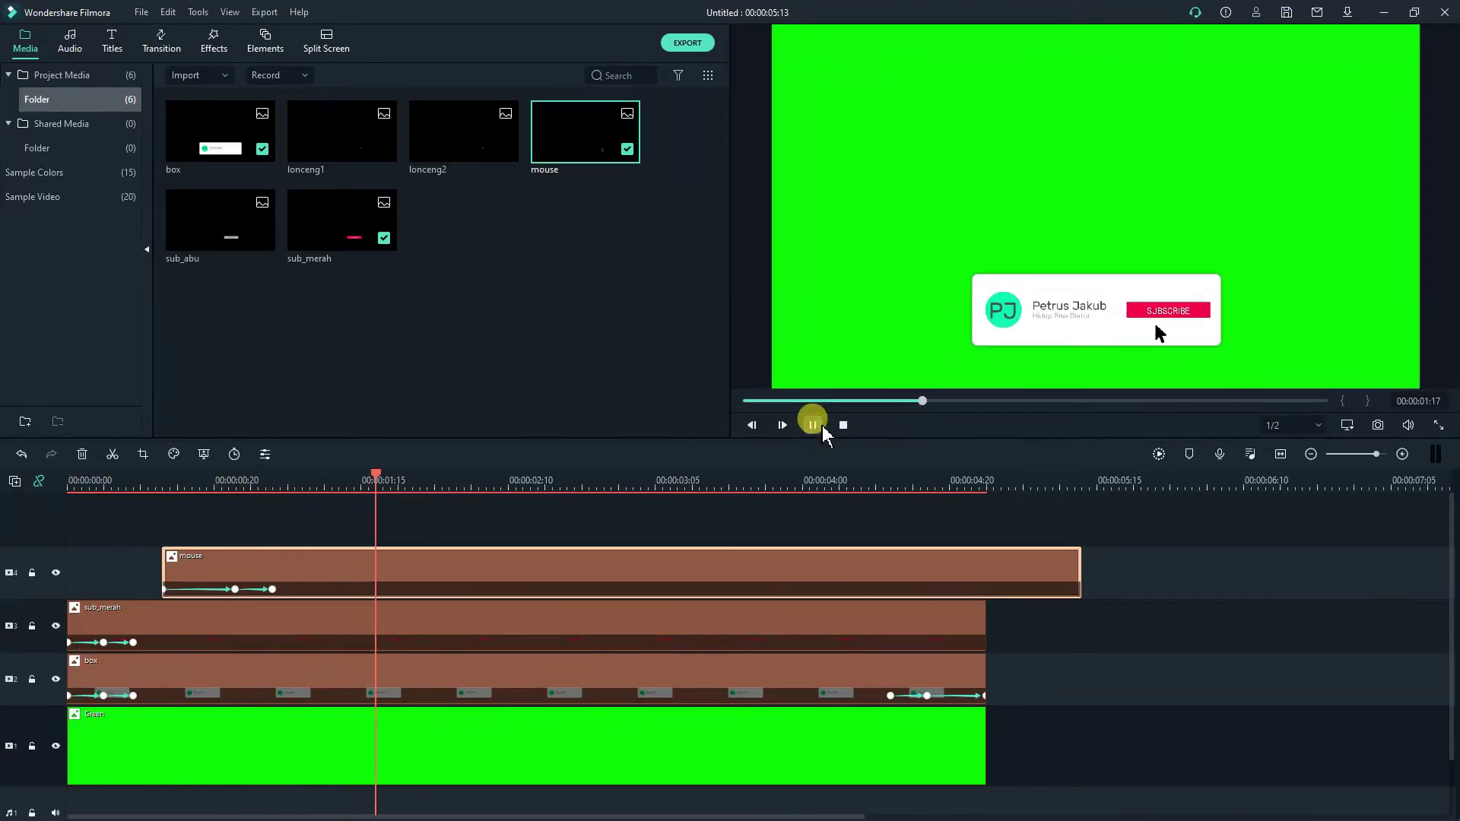
{"action": "left_click", "coordinate": [821, 426]}
Move the cursor back onto SUBSCRIBE at the mouse keyframe at 00:00:01:03, at about X -21, Y 21.
{"action": "left_click", "coordinate": [236, 480]}
{"action": "key", "text": "Right"}
{"action": "key", "text": "Right"}
{"action": "key", "text": "Right"}
{"action": "key", "text": "Right"}
{"action": "key", "text": "Right"}
{"action": "key", "text": "Right"}
{"action": "key", "text": "Right"}
{"action": "key", "text": "Right"}
{"action": "key", "text": "Right"}
{"action": "key", "text": "Left"}
{"action": "key", "text": "Left"}
{"action": "key", "text": "Left"}
{"action": "key", "text": "Left"}
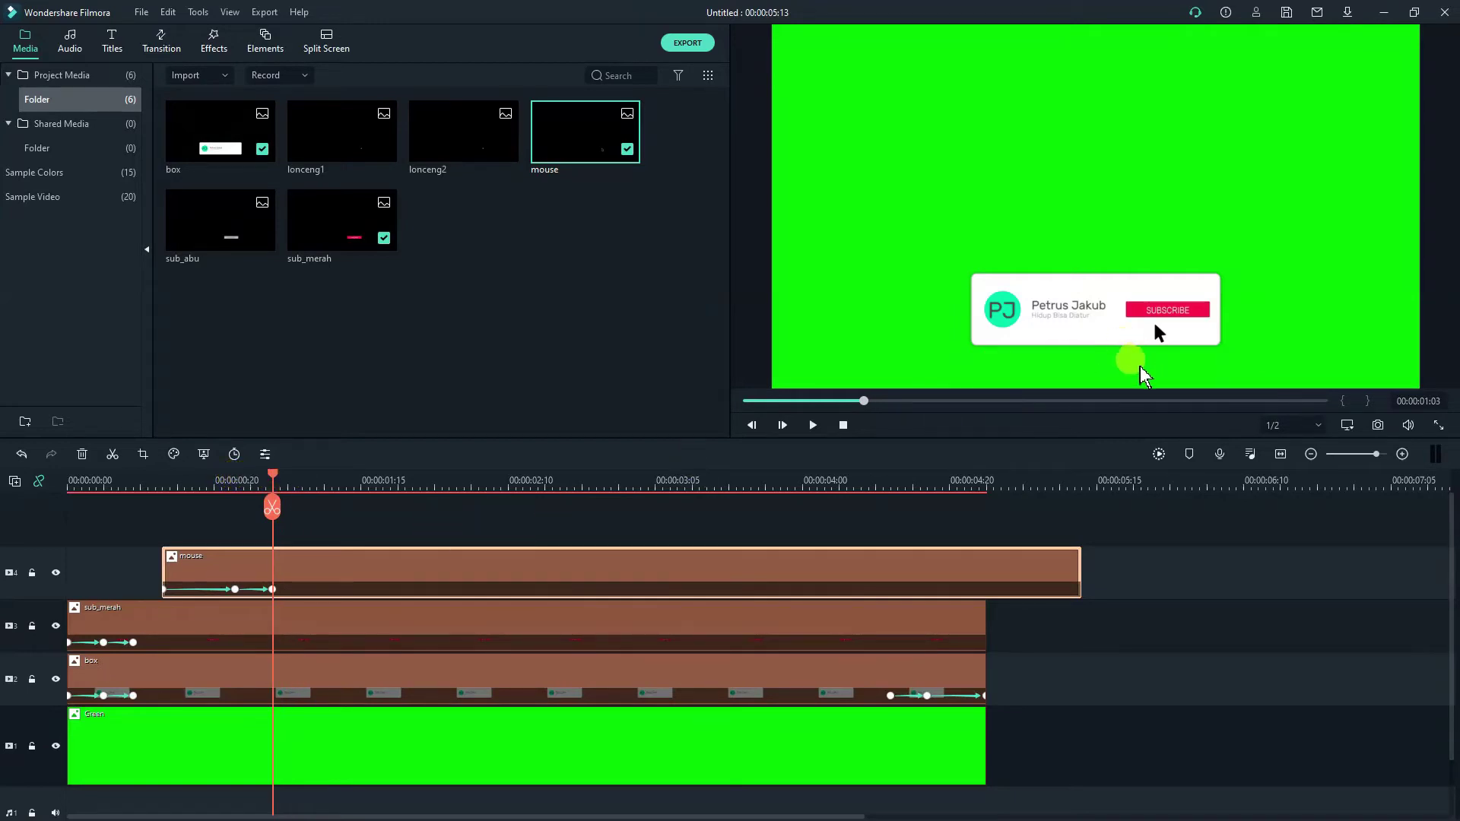
{"action": "double_click", "coordinate": [491, 572]}
{"action": "left_click_drag", "start_coordinate": [1159, 328], "coordinate": [1183, 318]}
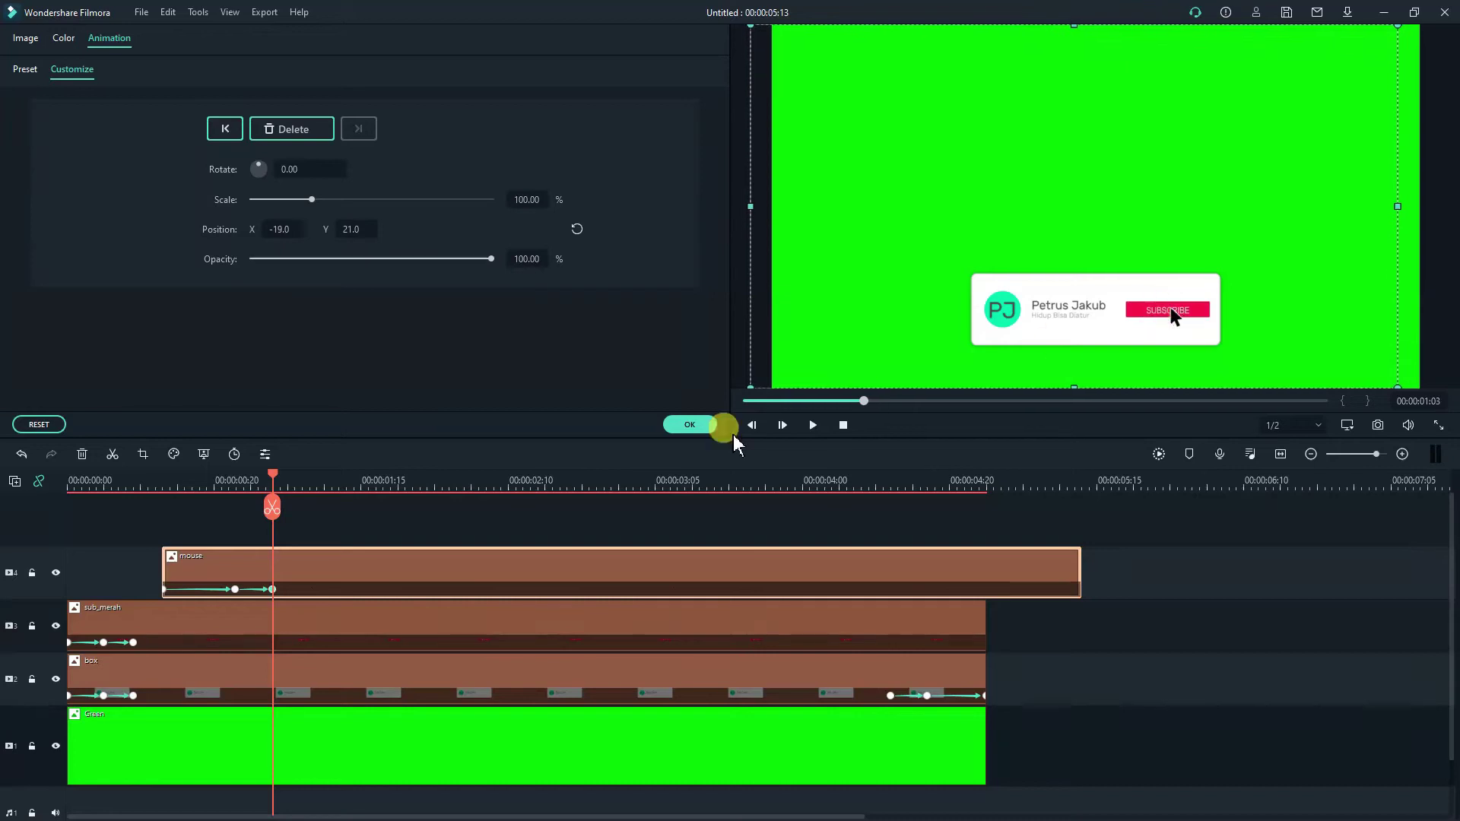
{"action": "left_click", "coordinate": [364, 523]}
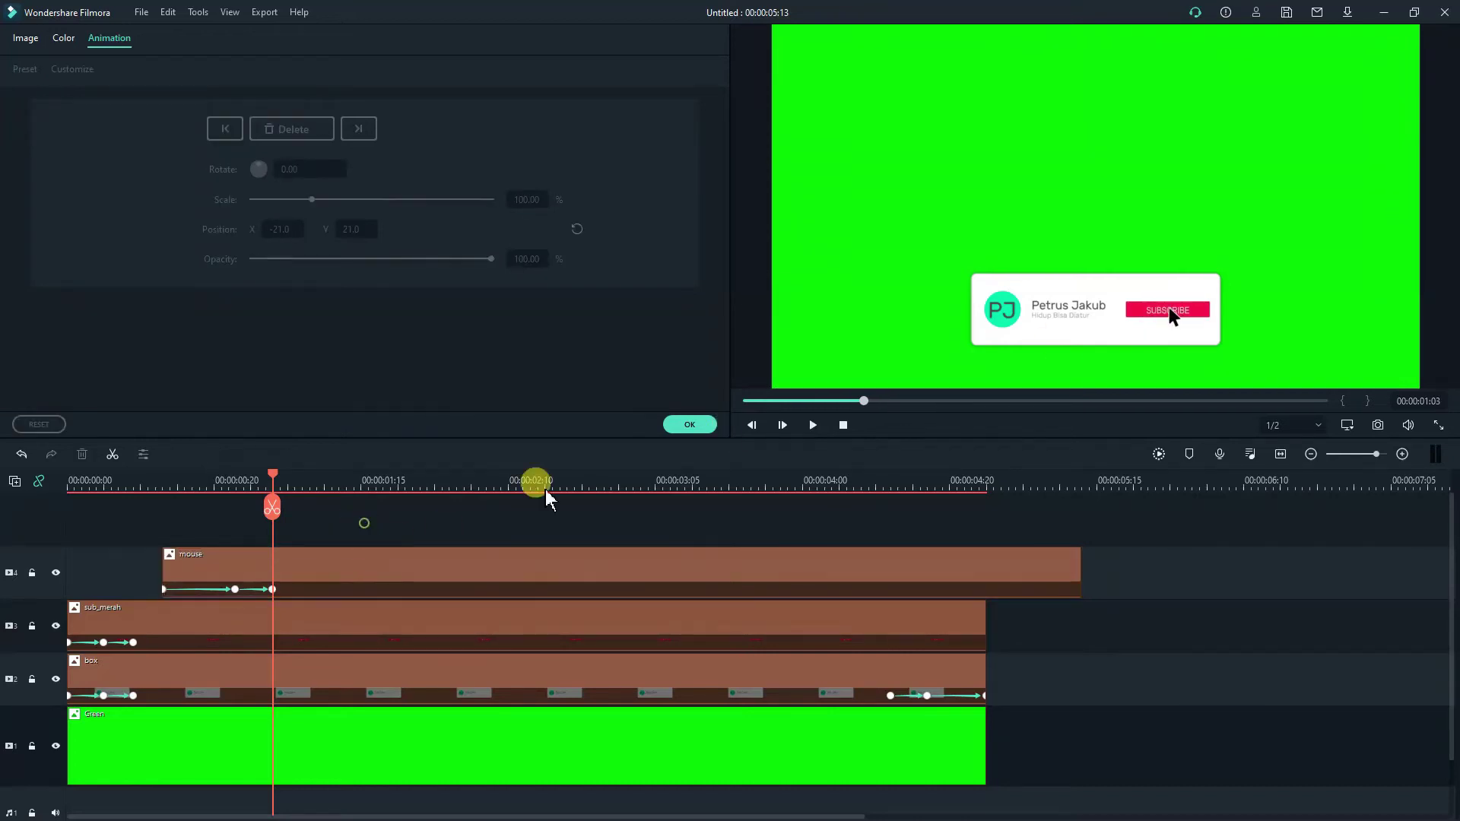
{"action": "left_click", "coordinate": [692, 425]}
Examine the cursor's movement frame by frame around the mouse keyframes and play it back from 00:00:00:13.
{"action": "left_click", "coordinate": [236, 478]}
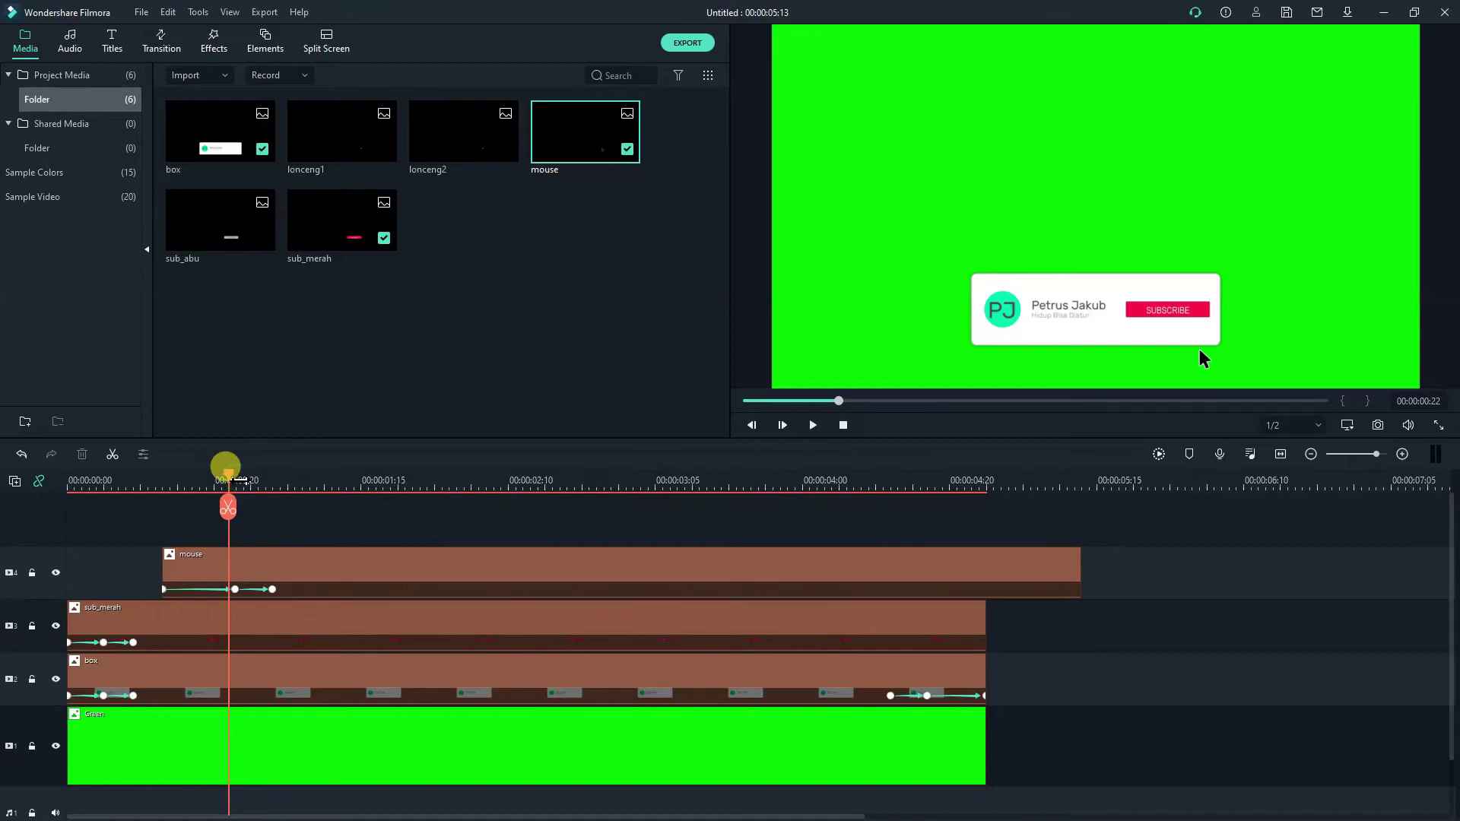
{"action": "key", "text": "Right"}
{"action": "key", "text": "Right"}
{"action": "key", "text": "Right"}
{"action": "key", "text": "Right"}
{"action": "key", "text": "Right"}
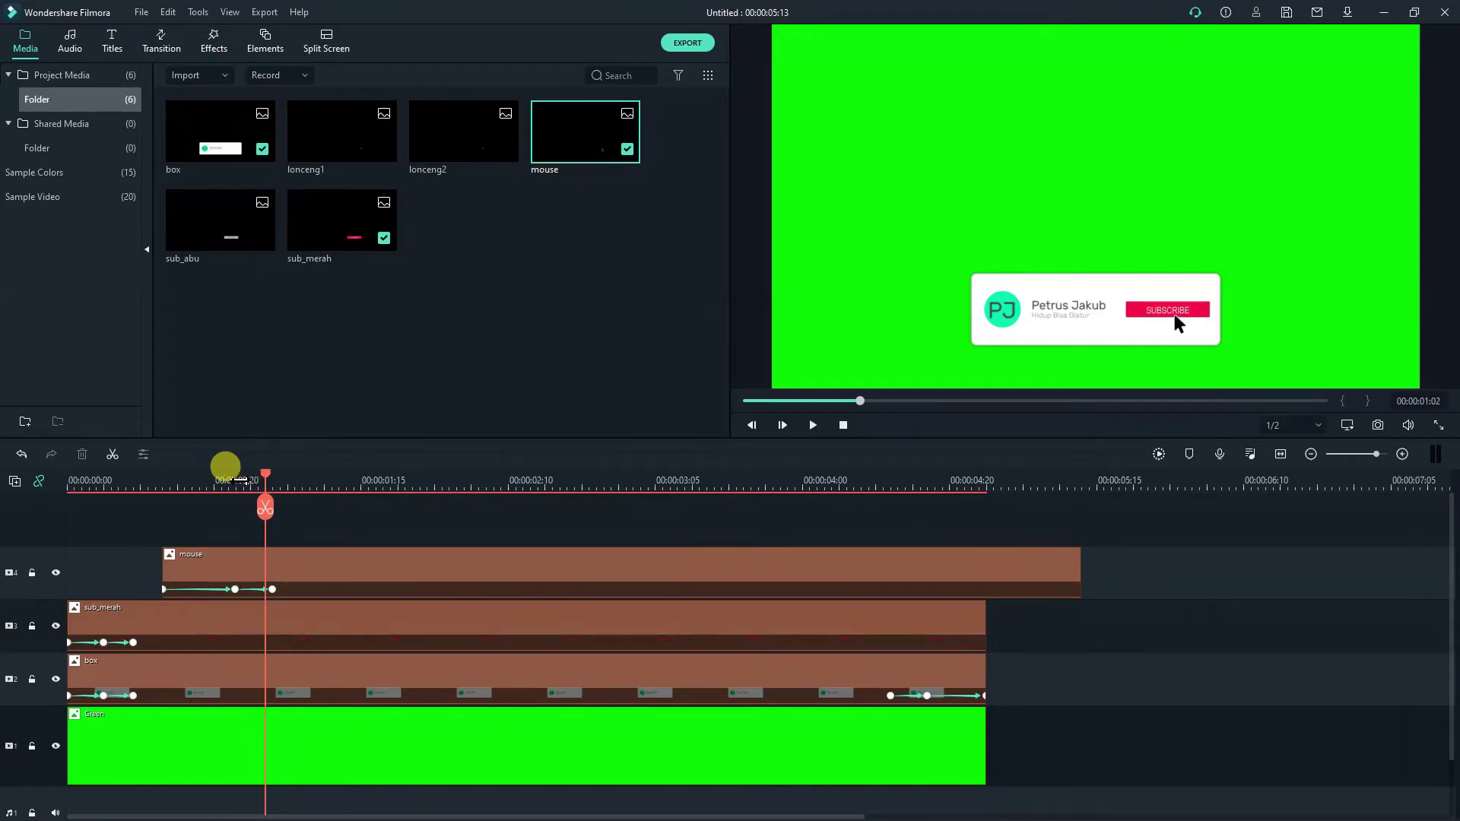
{"action": "key", "text": "Left"}
{"action": "key", "text": "Left"}
{"action": "key", "text": "Left"}
{"action": "key", "text": "Left"}
{"action": "key", "text": "Left"}
{"action": "key", "text": "Left"}
{"action": "key", "text": "Left"}
{"action": "key", "text": "Left"}
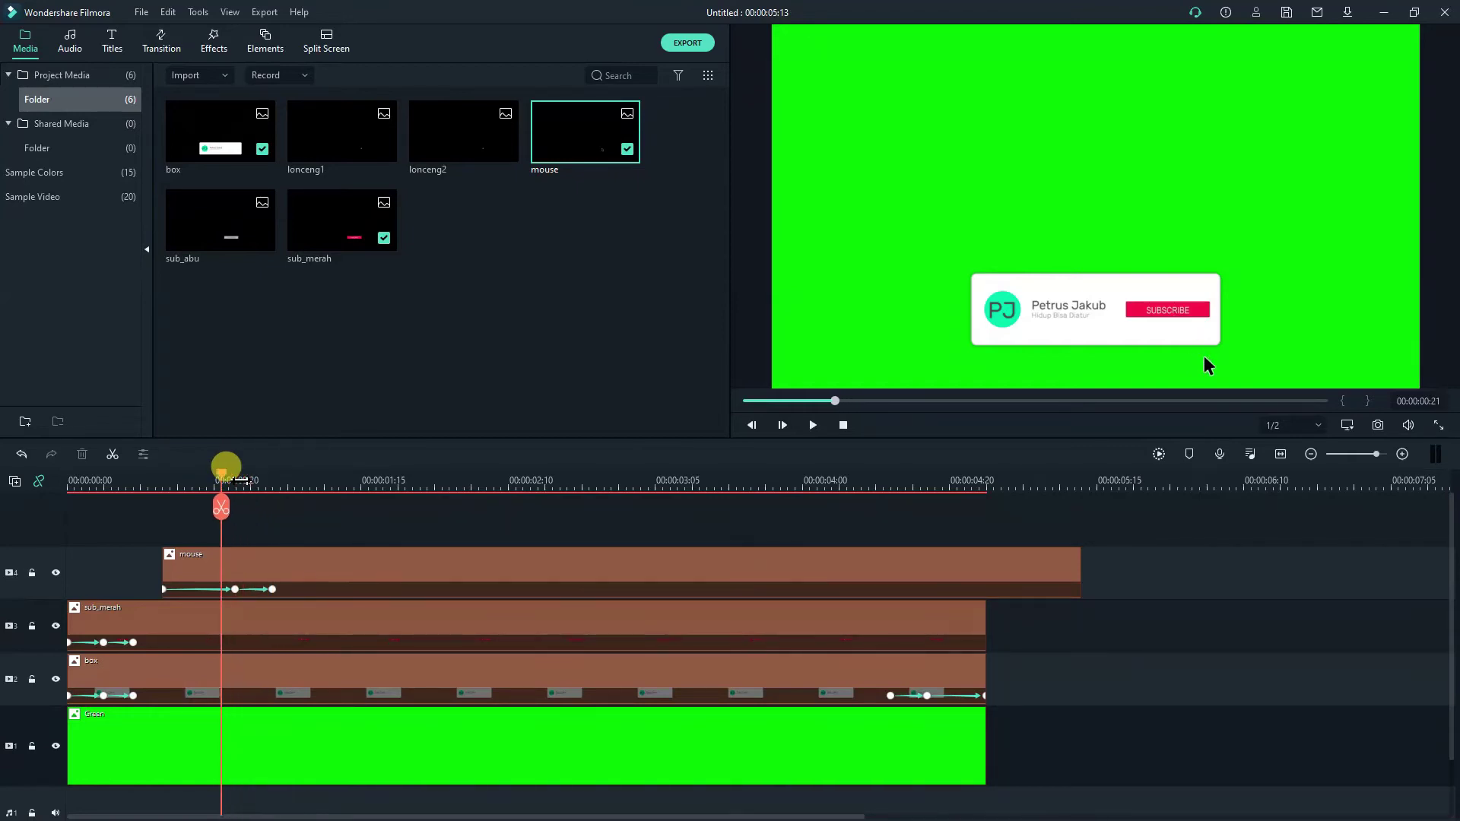
{"action": "key", "text": "Left"}
{"action": "key", "text": "Left"}
{"action": "key", "text": "Left"}
{"action": "key", "text": "Left"}
{"action": "key", "text": "Left"}
{"action": "key", "text": "Left"}
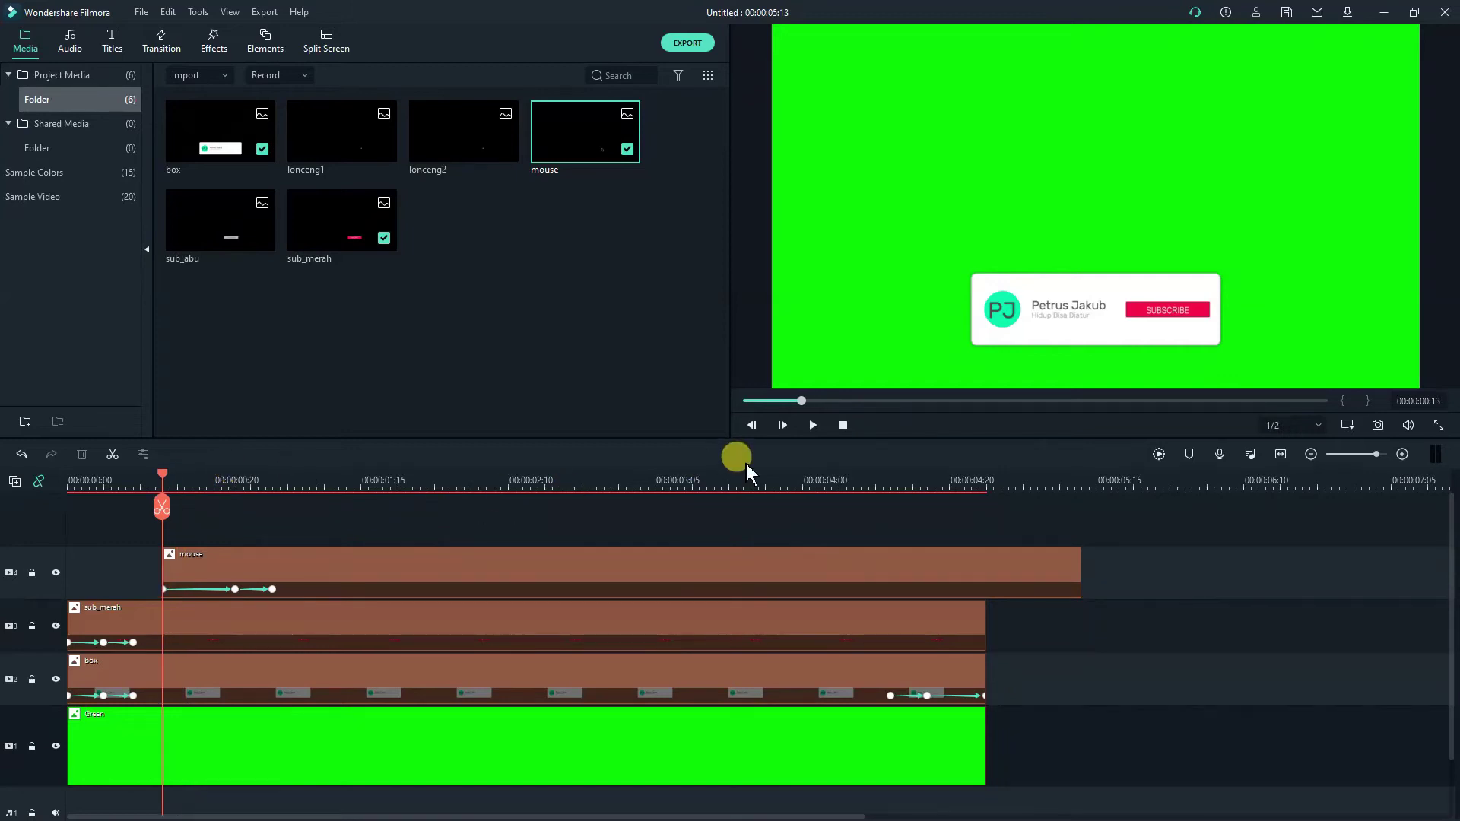
{"action": "left_click", "coordinate": [814, 425]}
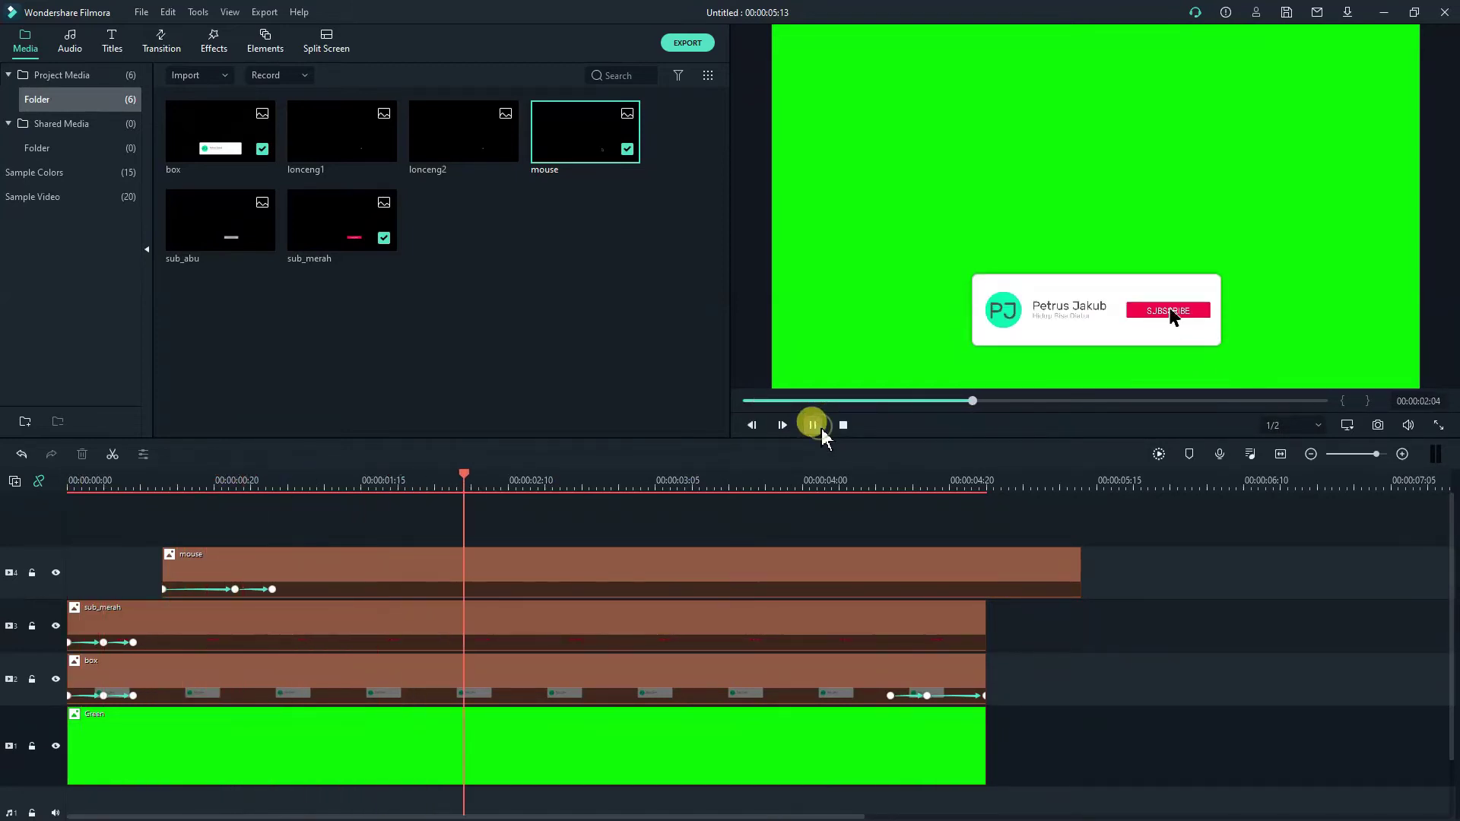
Add mouse keyframes at 00:00:01:09 and 00:00:01:11, keeping the cursor on SUBSCRIBE.
{"action": "left_click", "coordinate": [369, 499]}
{"action": "left_click", "coordinate": [316, 476]}
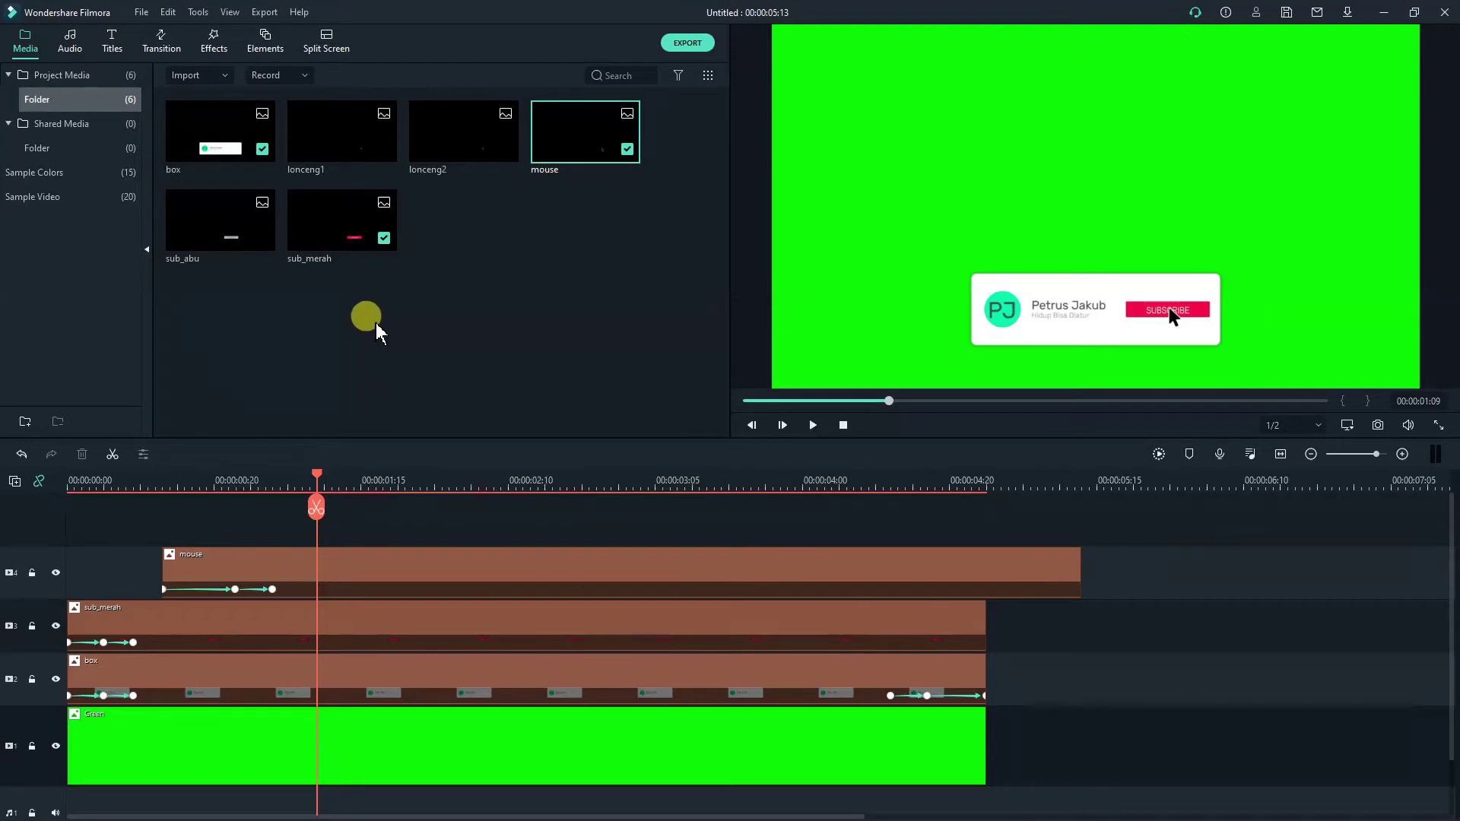
{"action": "double_click", "coordinate": [418, 567]}
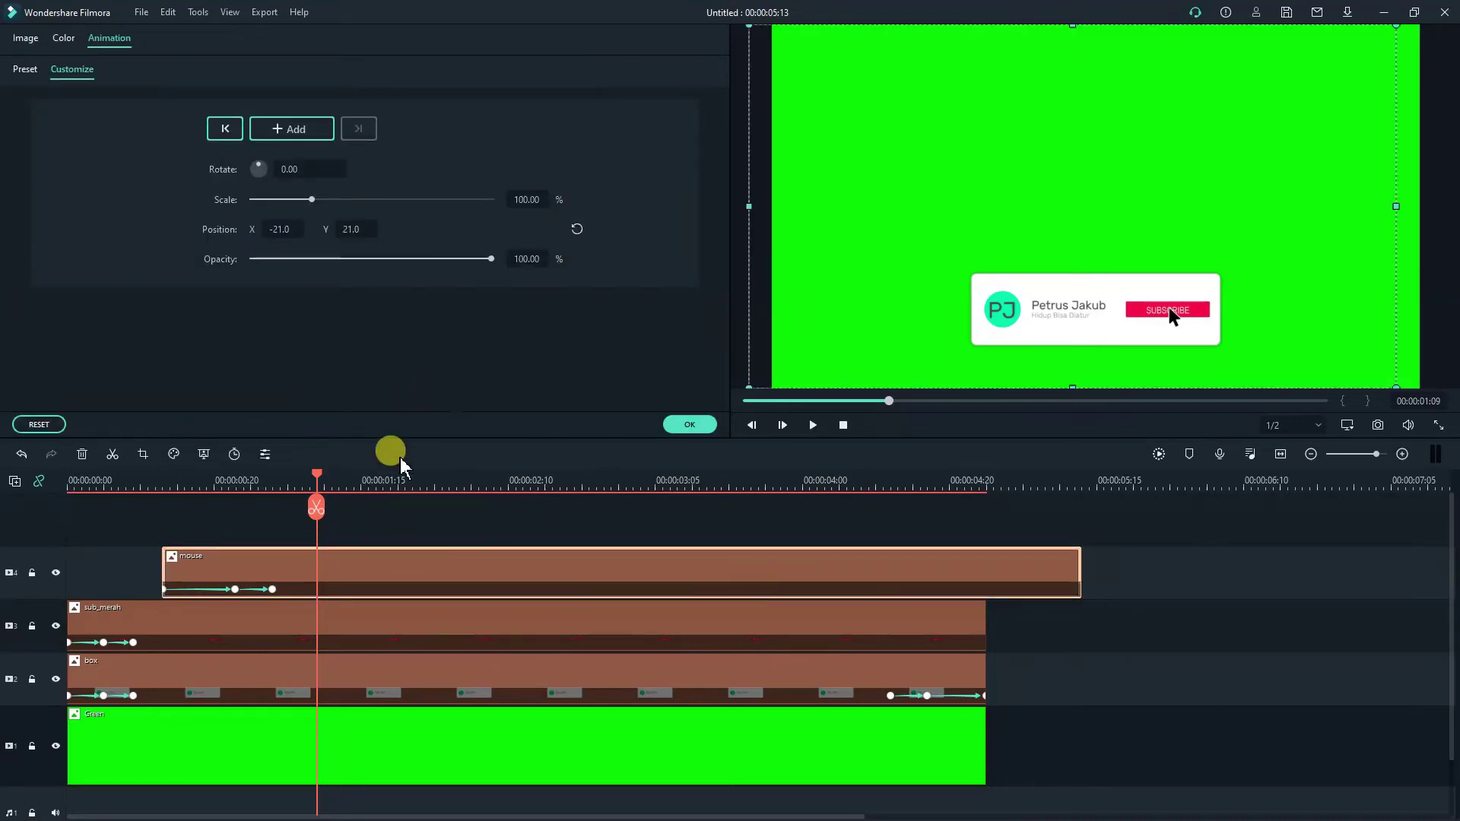
{"action": "left_click", "coordinate": [305, 130]}
{"action": "left_click_drag", "start_coordinate": [321, 481], "coordinate": [336, 483]}
{"action": "left_click", "coordinate": [309, 134]}
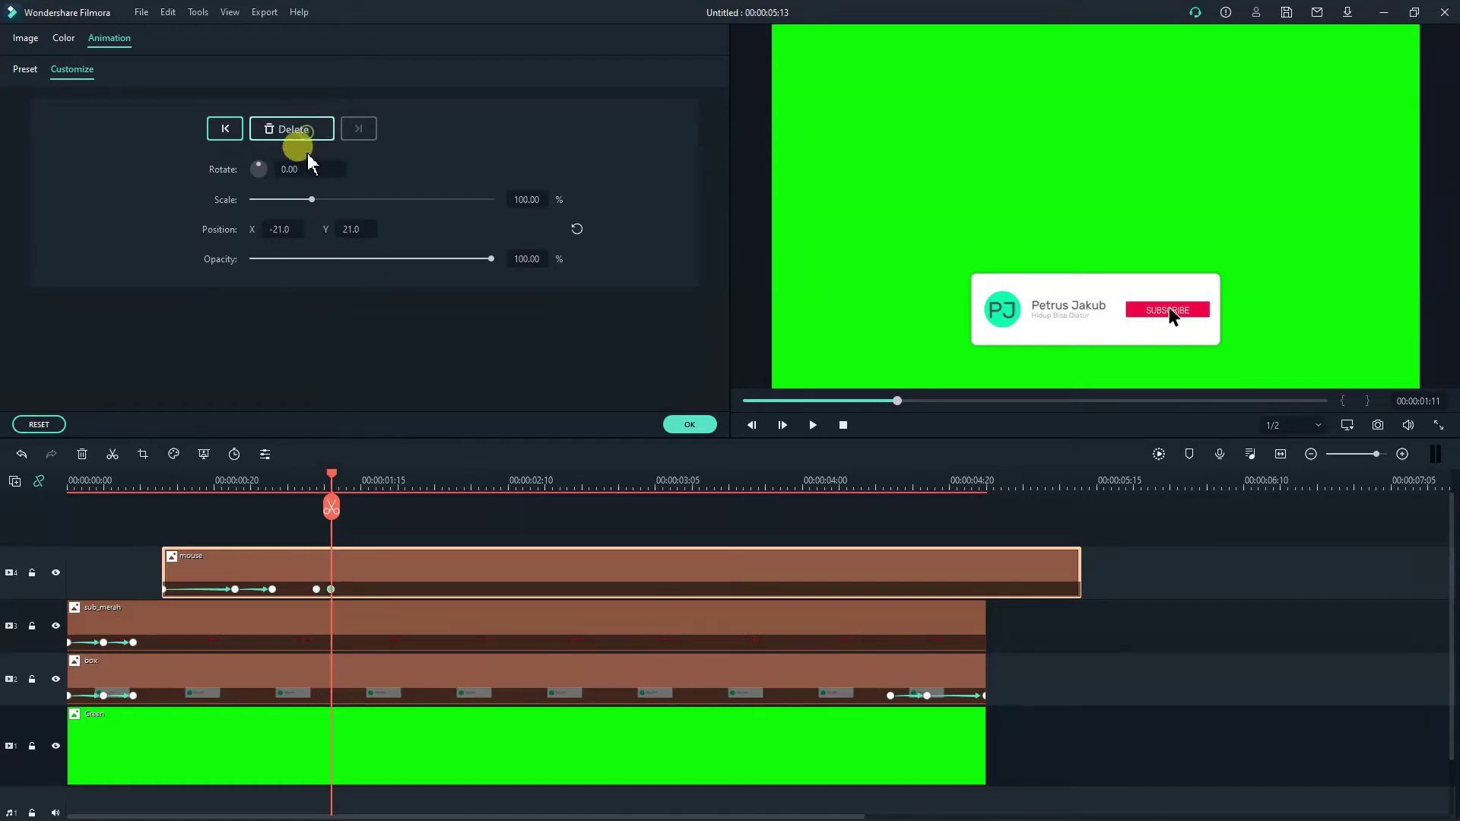
Add a mouse keyframe at 00:00:01:13 and return to the keyframe at 00:00:01:11.
{"action": "left_click", "coordinate": [346, 474]}
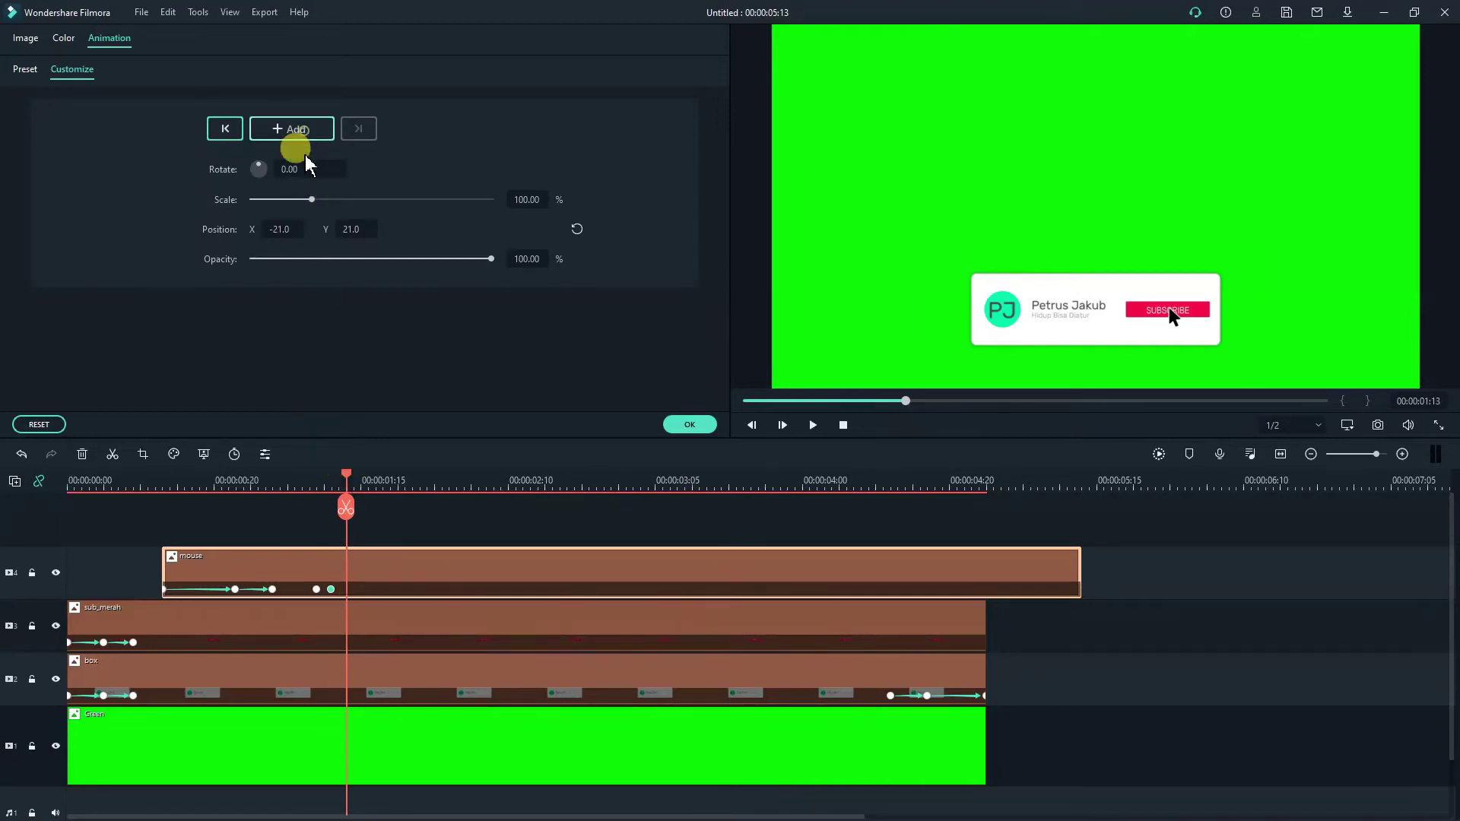
{"action": "left_click_drag", "start_coordinate": [354, 486], "coordinate": [339, 473]}
{"action": "left_click", "coordinate": [337, 606]}
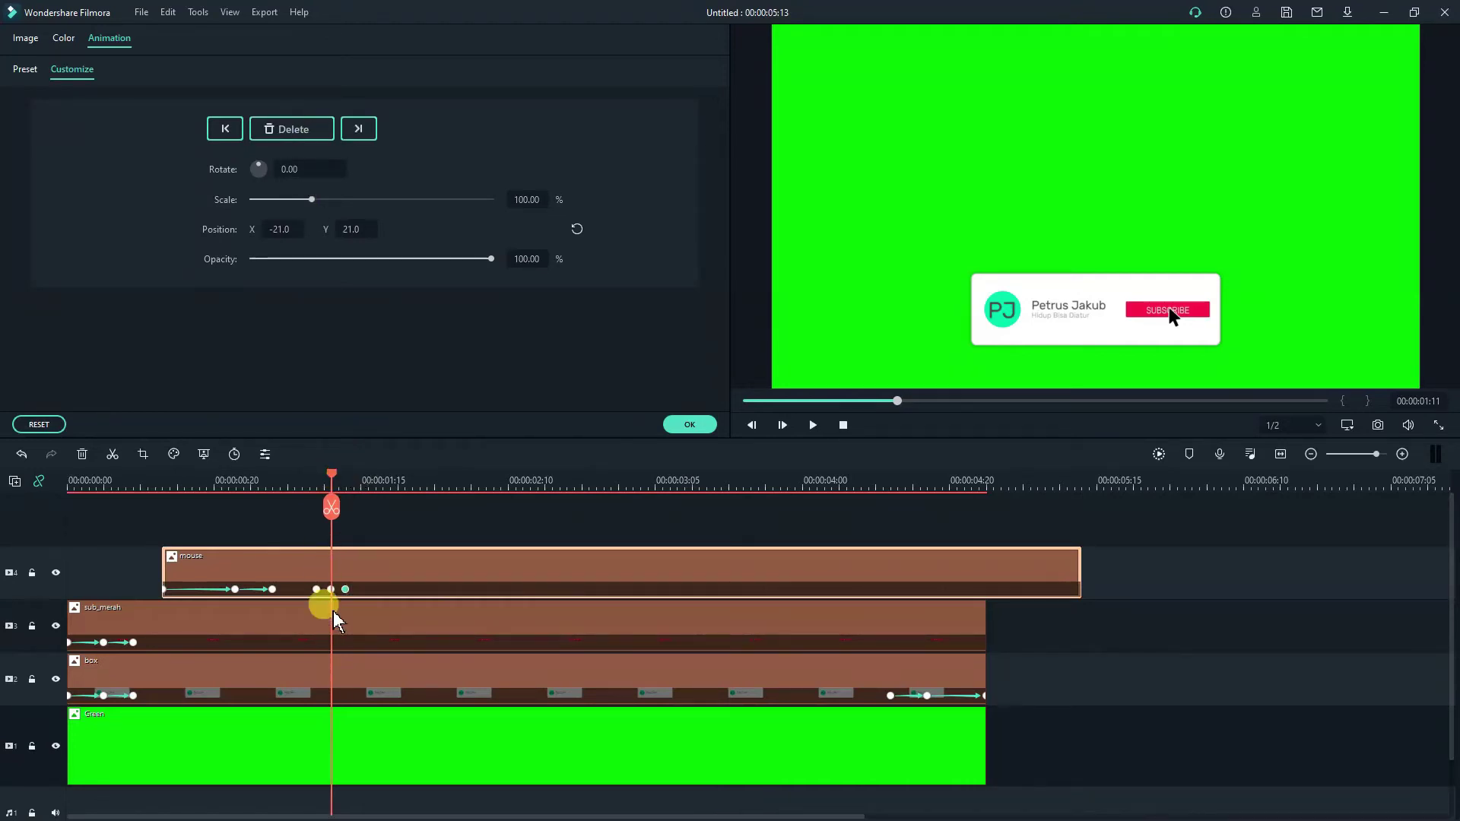
At the 00:00:01:11 mouse keyframe, scale the cursor to 70% and reposition it onto SUBSCRIBE at X 19, Y -23, and apply the changes.
{"action": "left_click", "coordinate": [335, 594]}
{"action": "key", "text": "Return"}
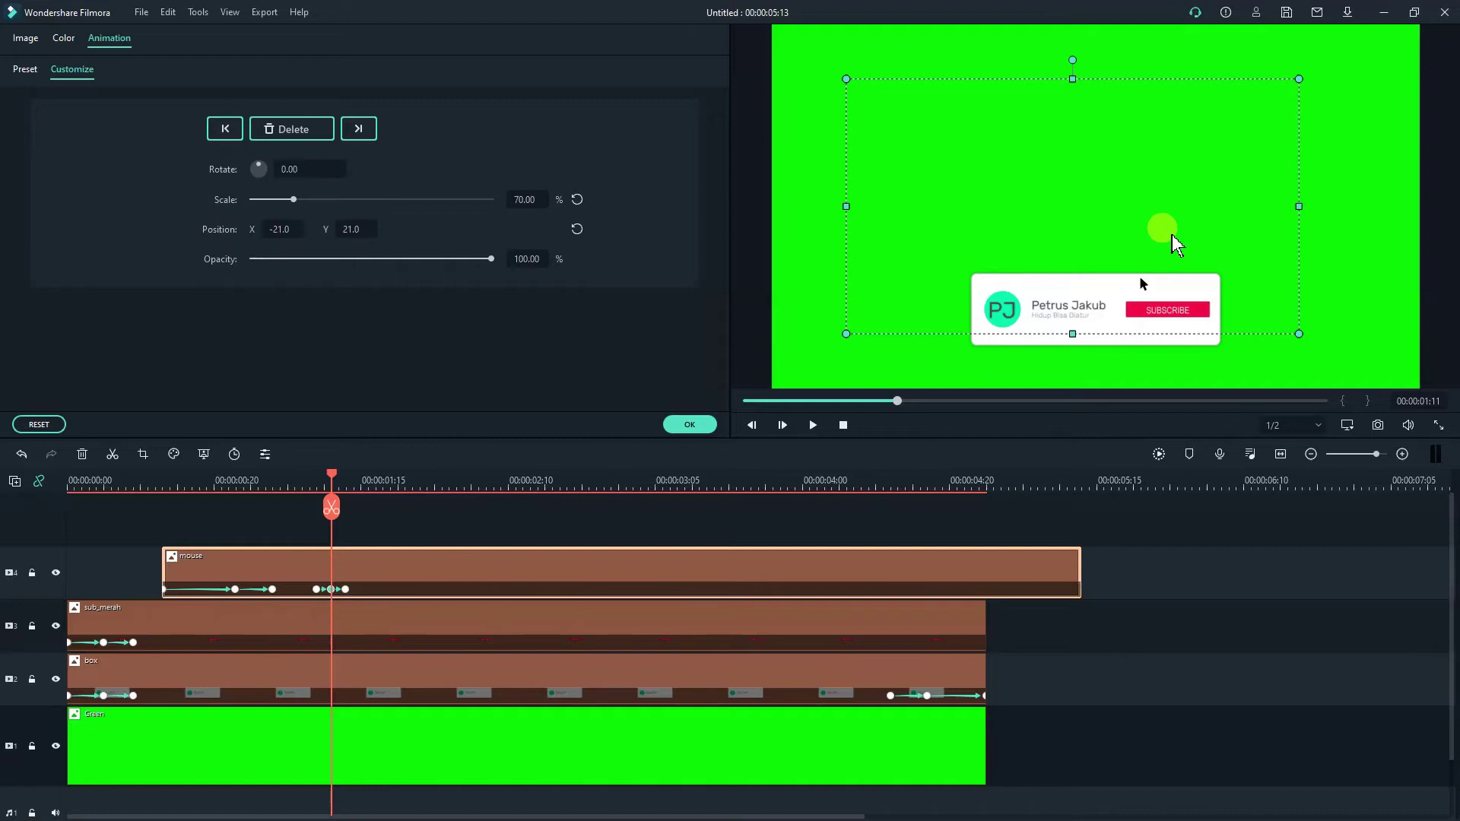
{"action": "left_click_drag", "start_coordinate": [1146, 282], "coordinate": [1178, 316]}
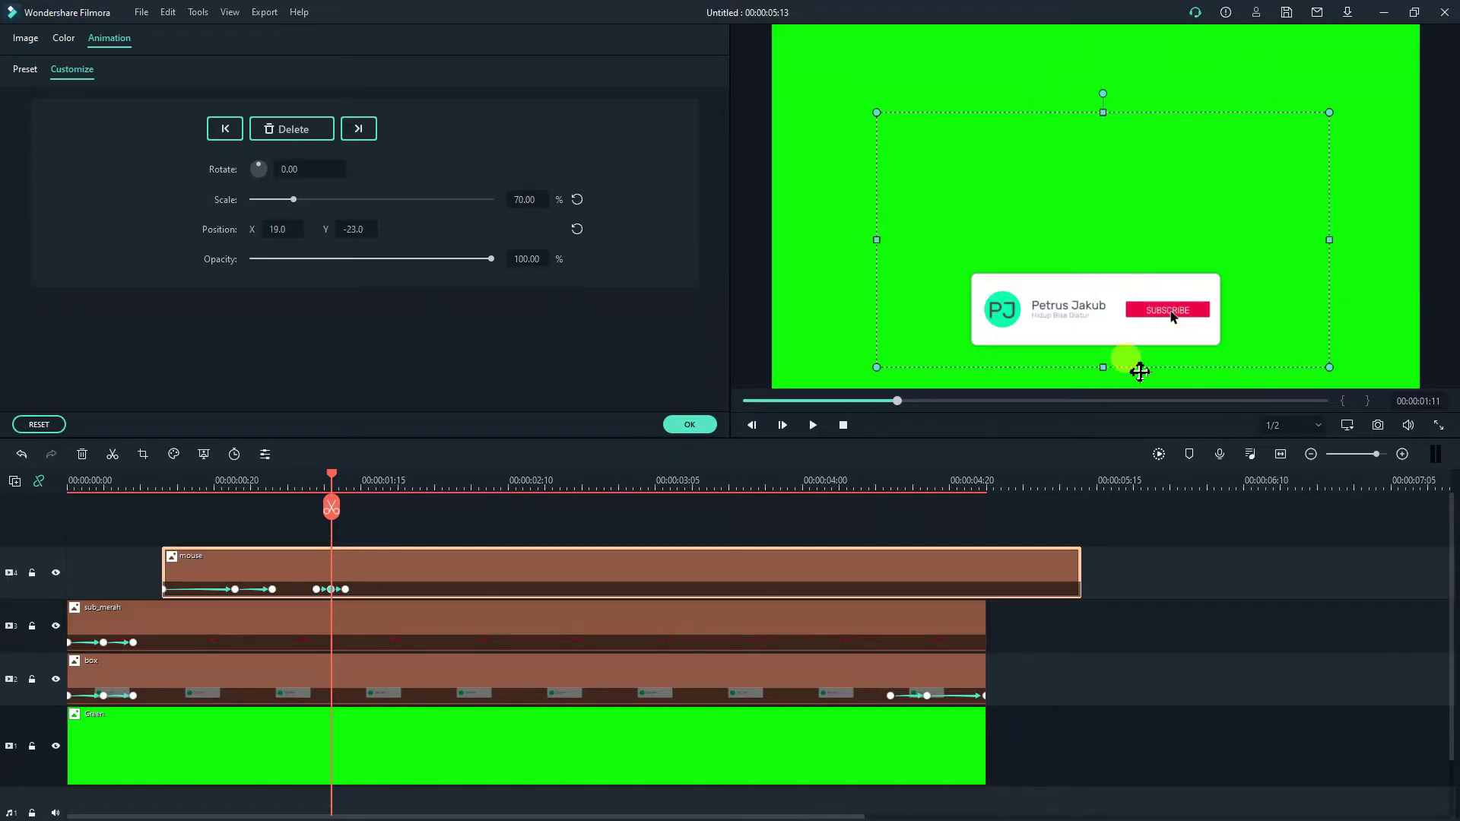
{"action": "left_click", "coordinate": [576, 535]}
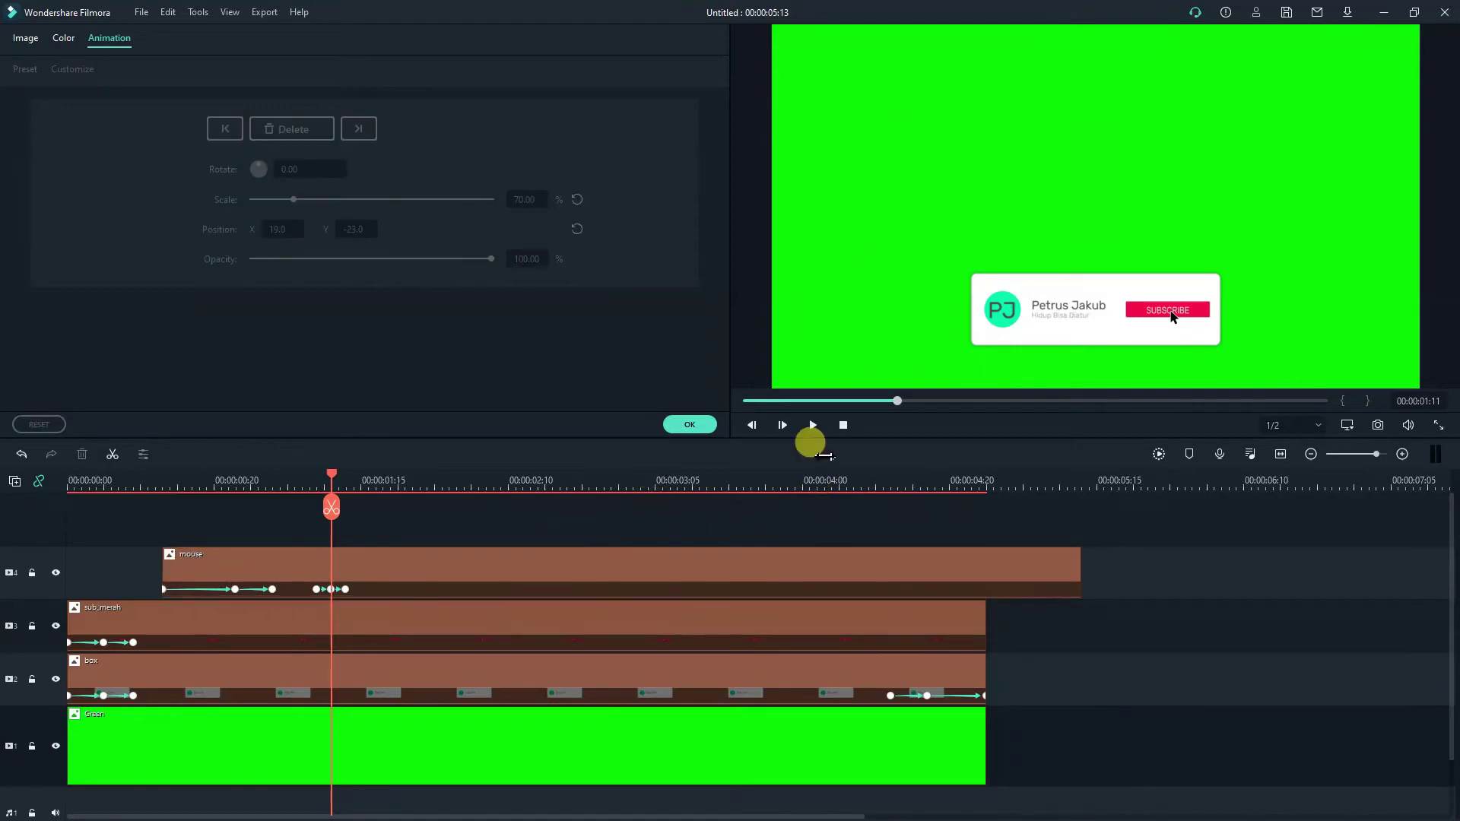
{"action": "left_click", "coordinate": [693, 425]}
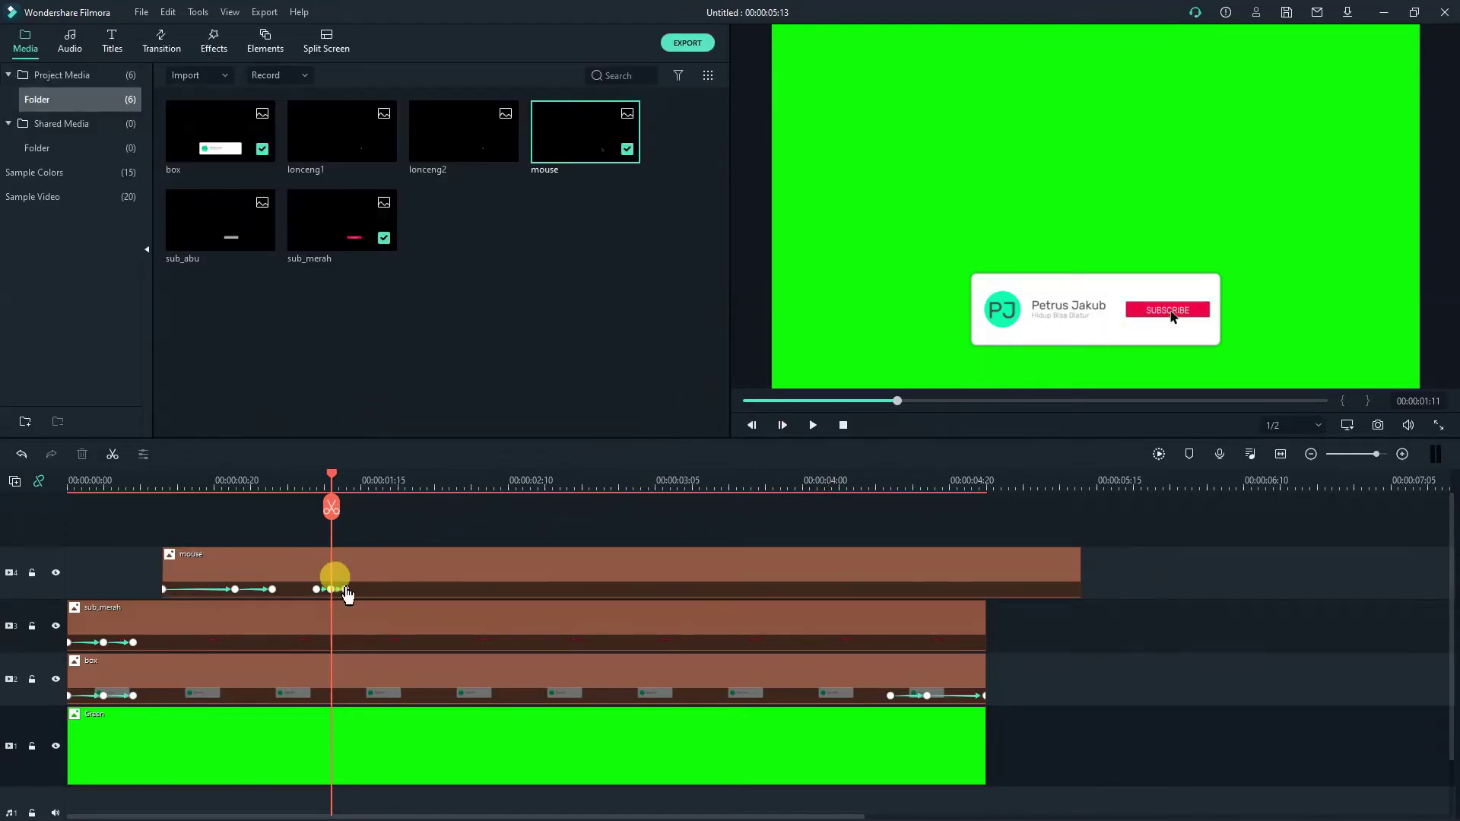
Examine the cursor's click animation frame by frame around the mouse keyframes from 00:00:01:09 to 00:00:01:13.
{"action": "left_click", "coordinate": [346, 590]}
{"action": "left_click", "coordinate": [347, 513]}
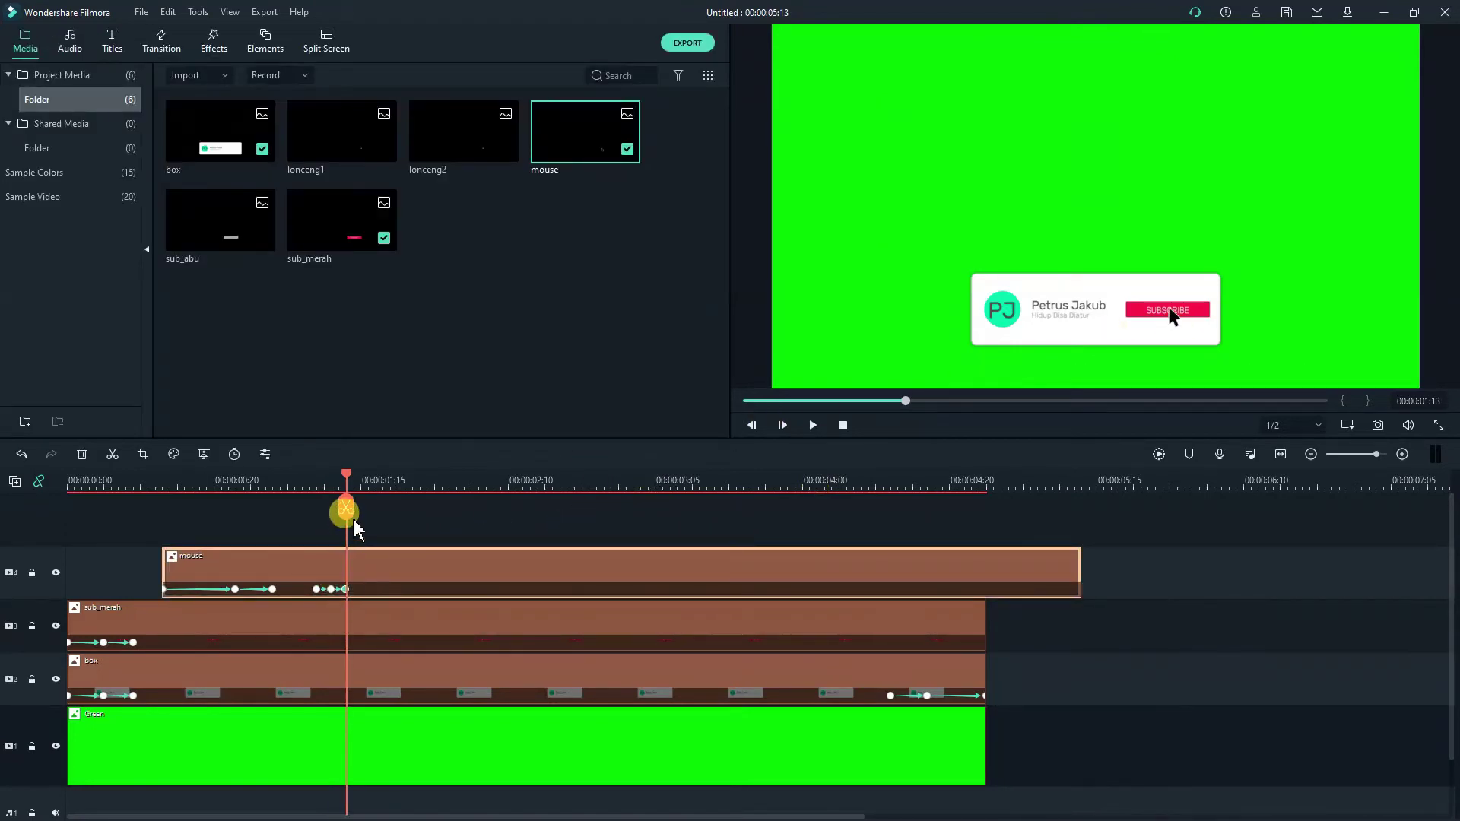
{"action": "left_click", "coordinate": [333, 591]}
{"action": "left_click", "coordinate": [340, 591]}
{"action": "left_click", "coordinate": [337, 591]}
{"action": "left_click", "coordinate": [322, 592]}
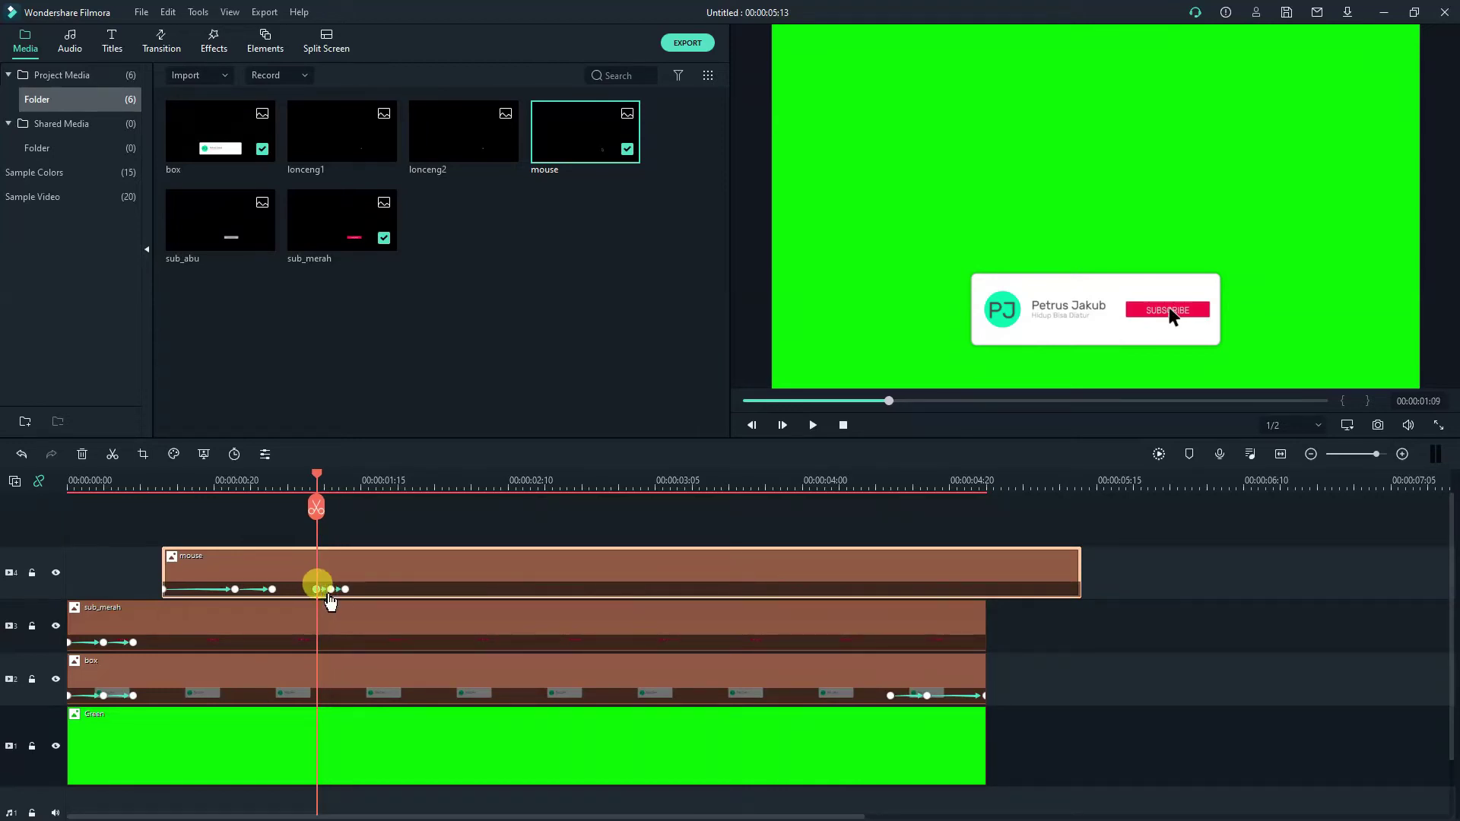
{"action": "left_click", "coordinate": [340, 594]}
{"action": "key", "text": "Left"}
{"action": "key", "text": "Left"}
{"action": "key", "text": "Left"}
{"action": "key", "text": "Left"}
{"action": "key", "text": "Left"}
{"action": "key", "text": "Left"}
{"action": "key", "text": "Right"}
{"action": "key", "text": "Right"}
{"action": "key", "text": "Right"}
{"action": "key", "text": "Right"}
{"action": "key", "text": "Right"}
{"action": "key", "text": "Right"}
{"action": "key", "text": "Right"}
{"action": "key", "text": "Right"}
{"action": "key", "text": "Right"}
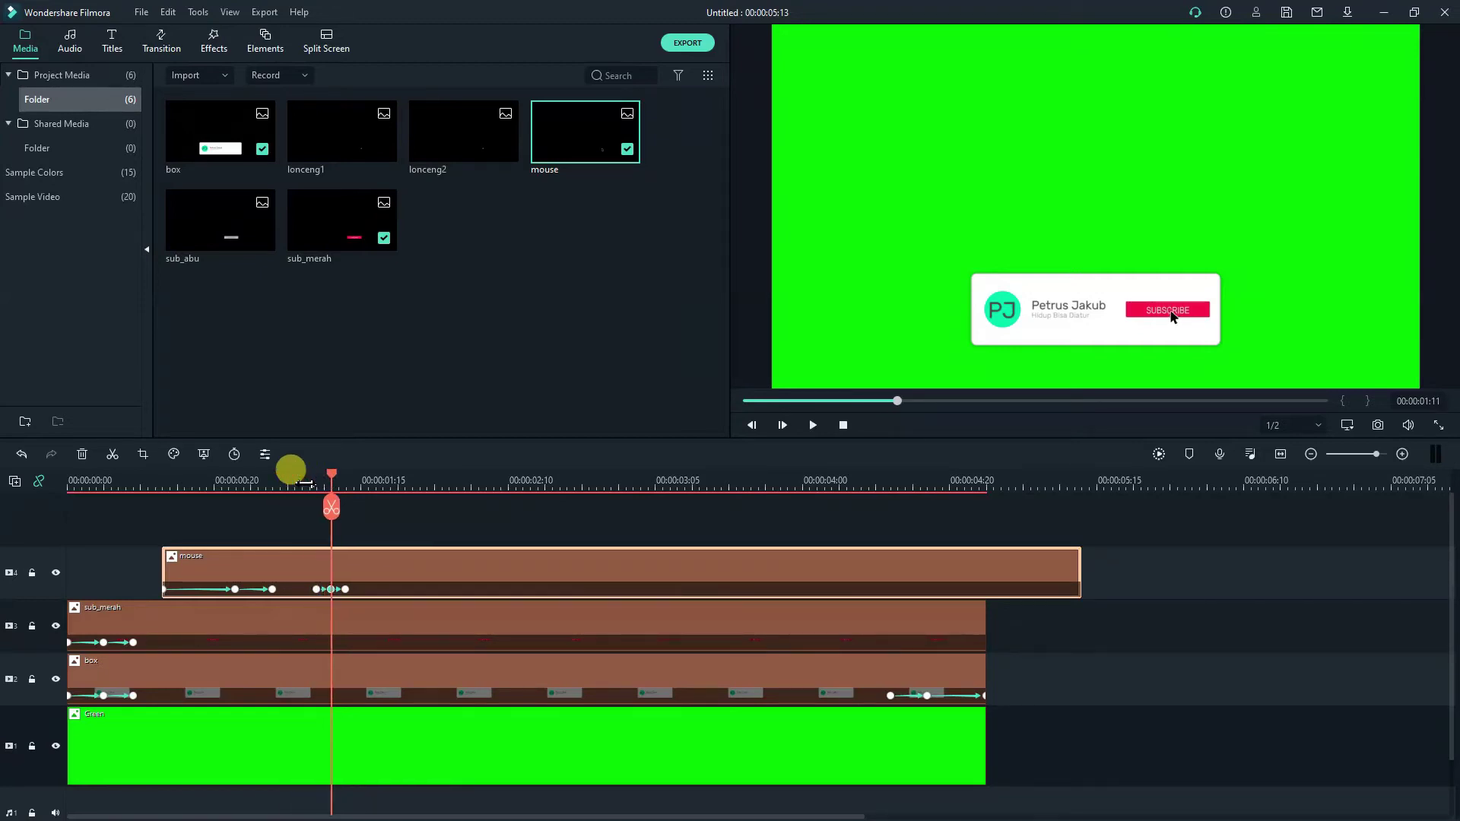
{"action": "key", "text": "Left"}
{"action": "key", "text": "Left"}
{"action": "key", "text": "Left"}
{"action": "key", "text": "Left"}
{"action": "key", "text": "Left"}
{"action": "key", "text": "Left"}
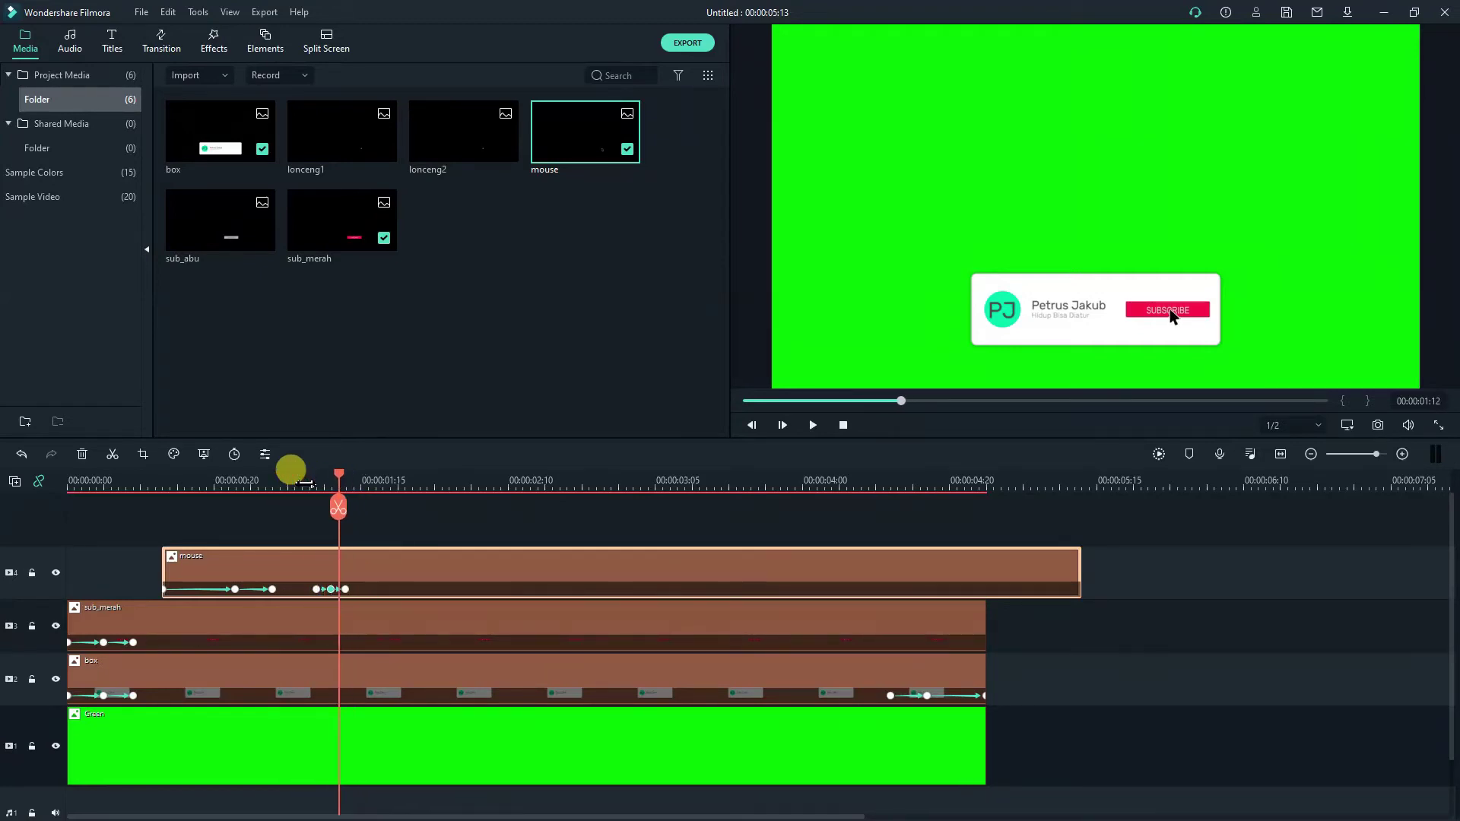
{"action": "key", "text": "Right"}
{"action": "key", "text": "Right"}
{"action": "key", "text": "Right"}
{"action": "key", "text": "Right"}
{"action": "key", "text": "Right"}
{"action": "key", "text": "Right"}
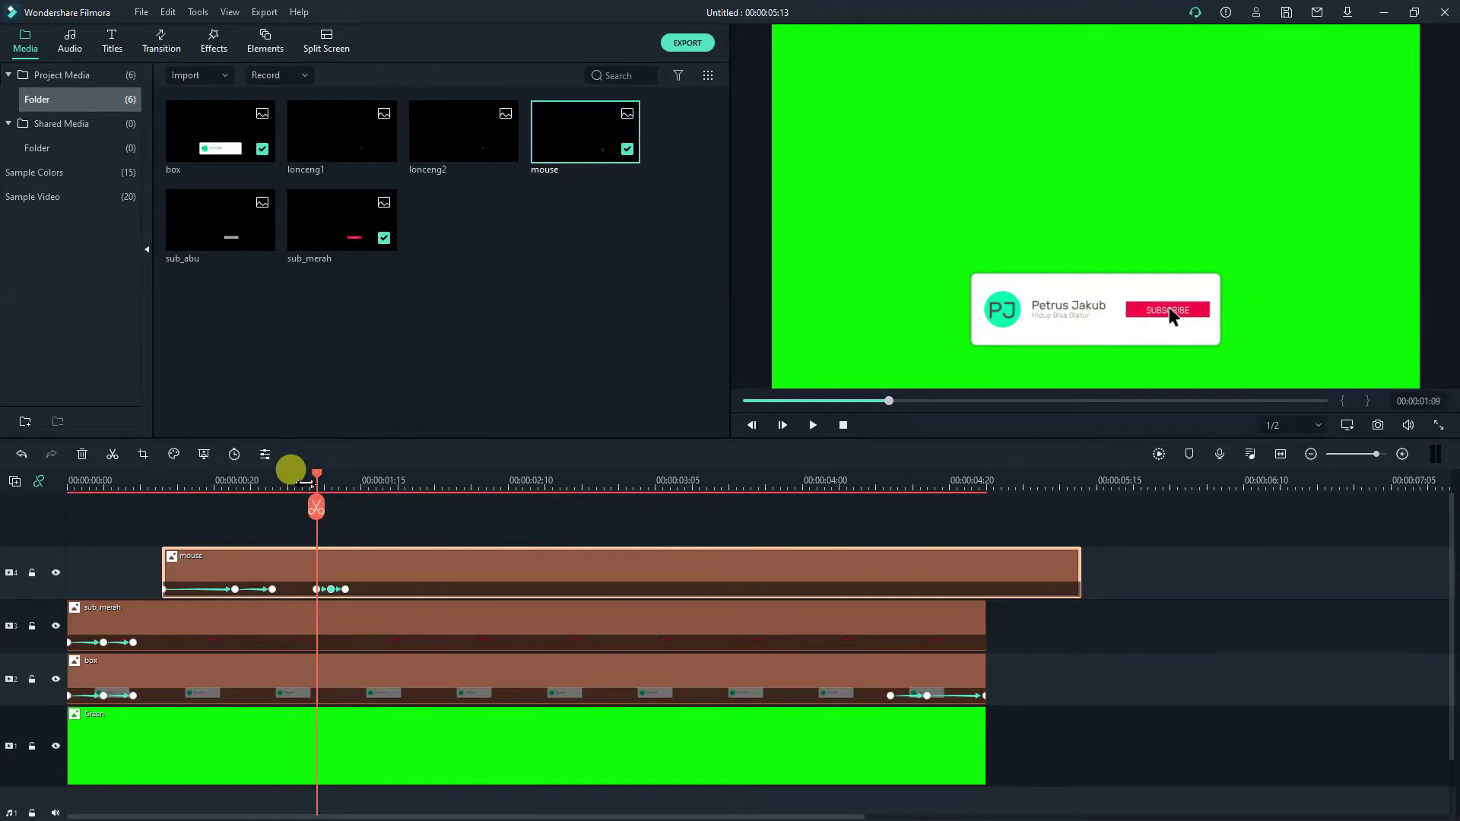
{"action": "key", "text": "Left"}
{"action": "key", "text": "Left"}
{"action": "key", "text": "Left"}
{"action": "key", "text": "Left"}
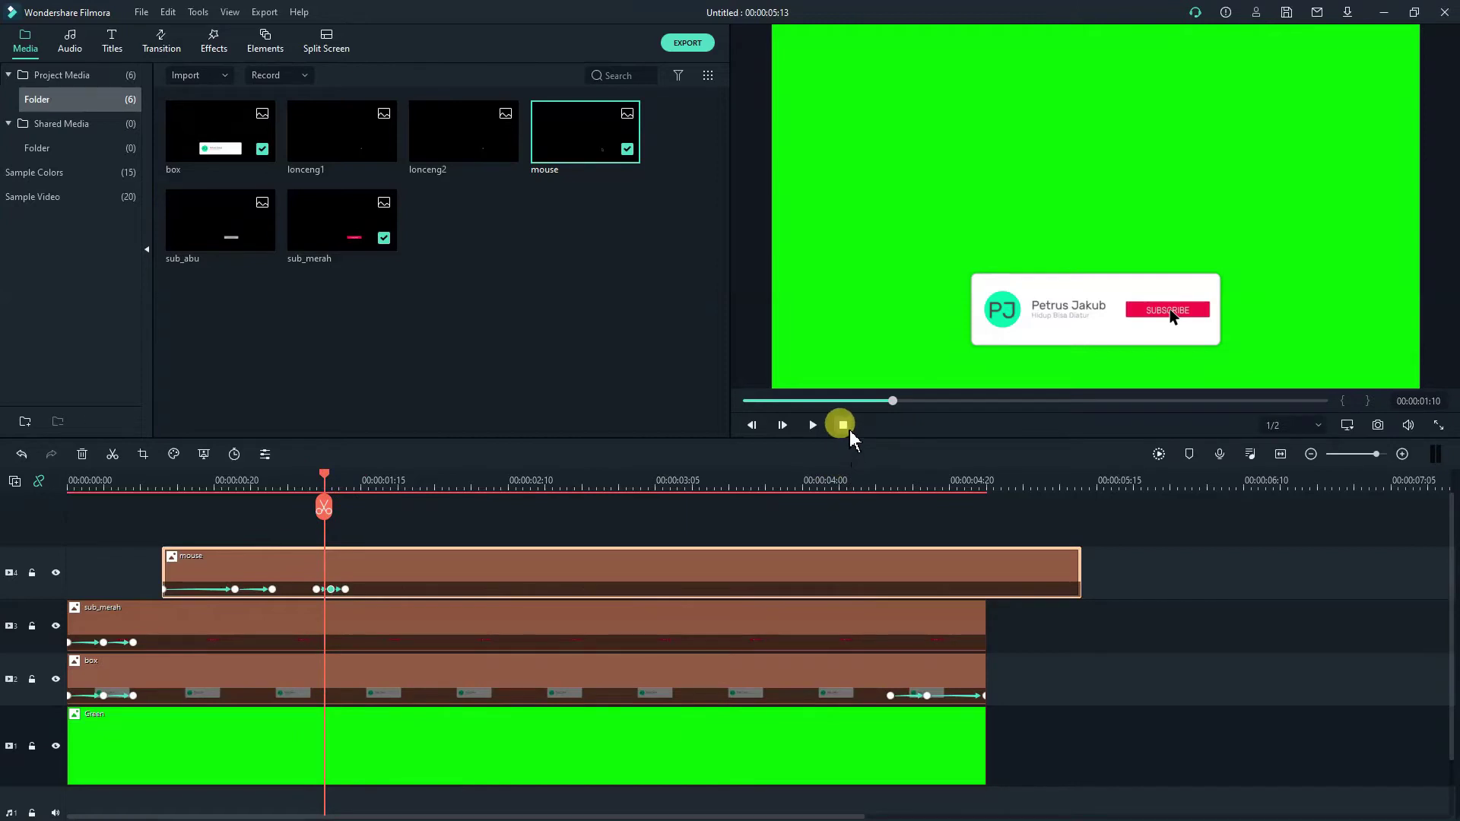
{"action": "key", "text": "Left"}
{"action": "key", "text": "Left"}
{"action": "key", "text": "Right"}
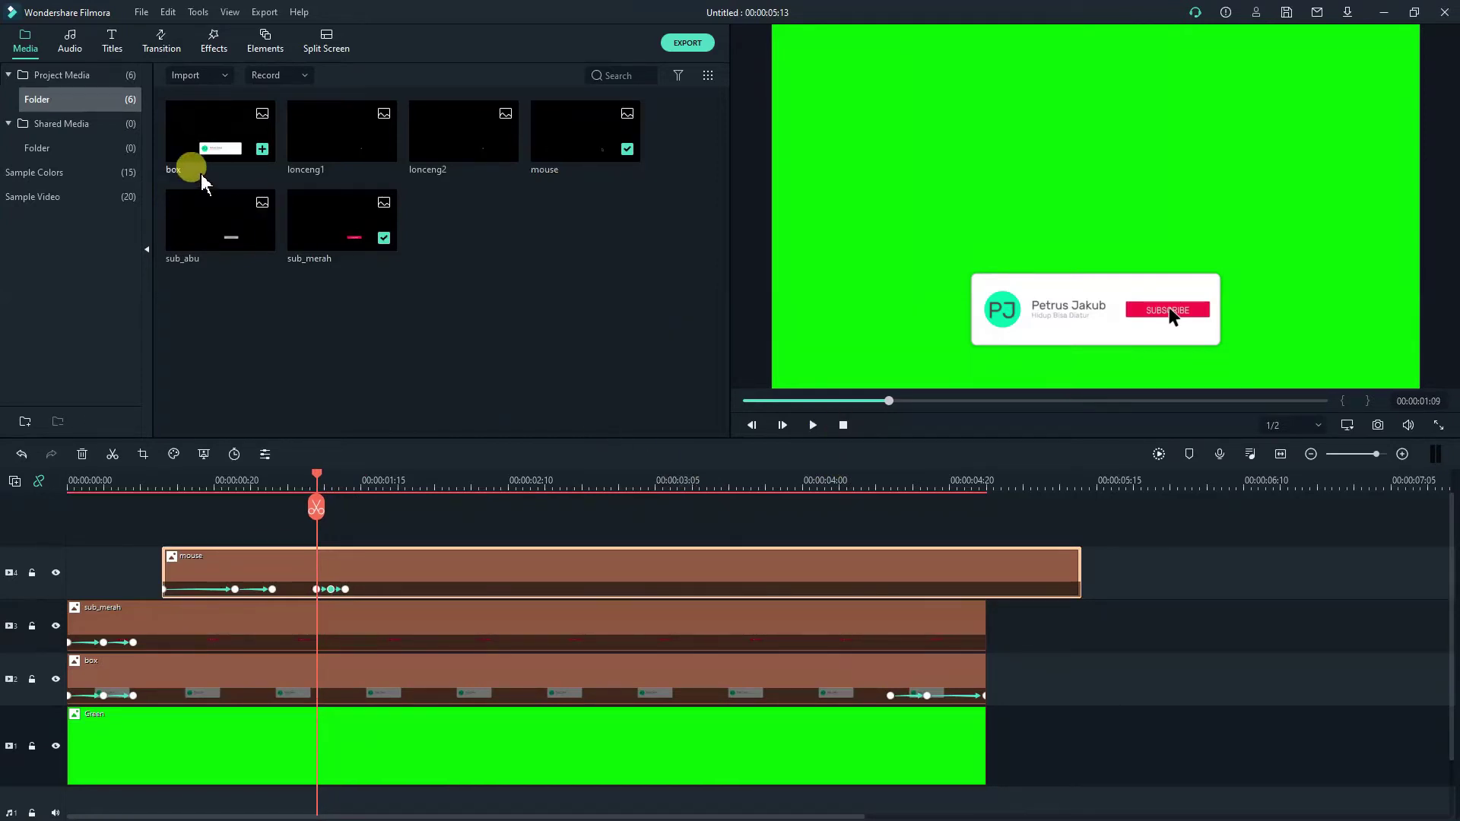
Import the sound effect klik sekali.mp3 from the new okt 2020 folder in Music.
{"action": "left_click", "coordinate": [195, 82]}
{"action": "left_click", "coordinate": [232, 97]}
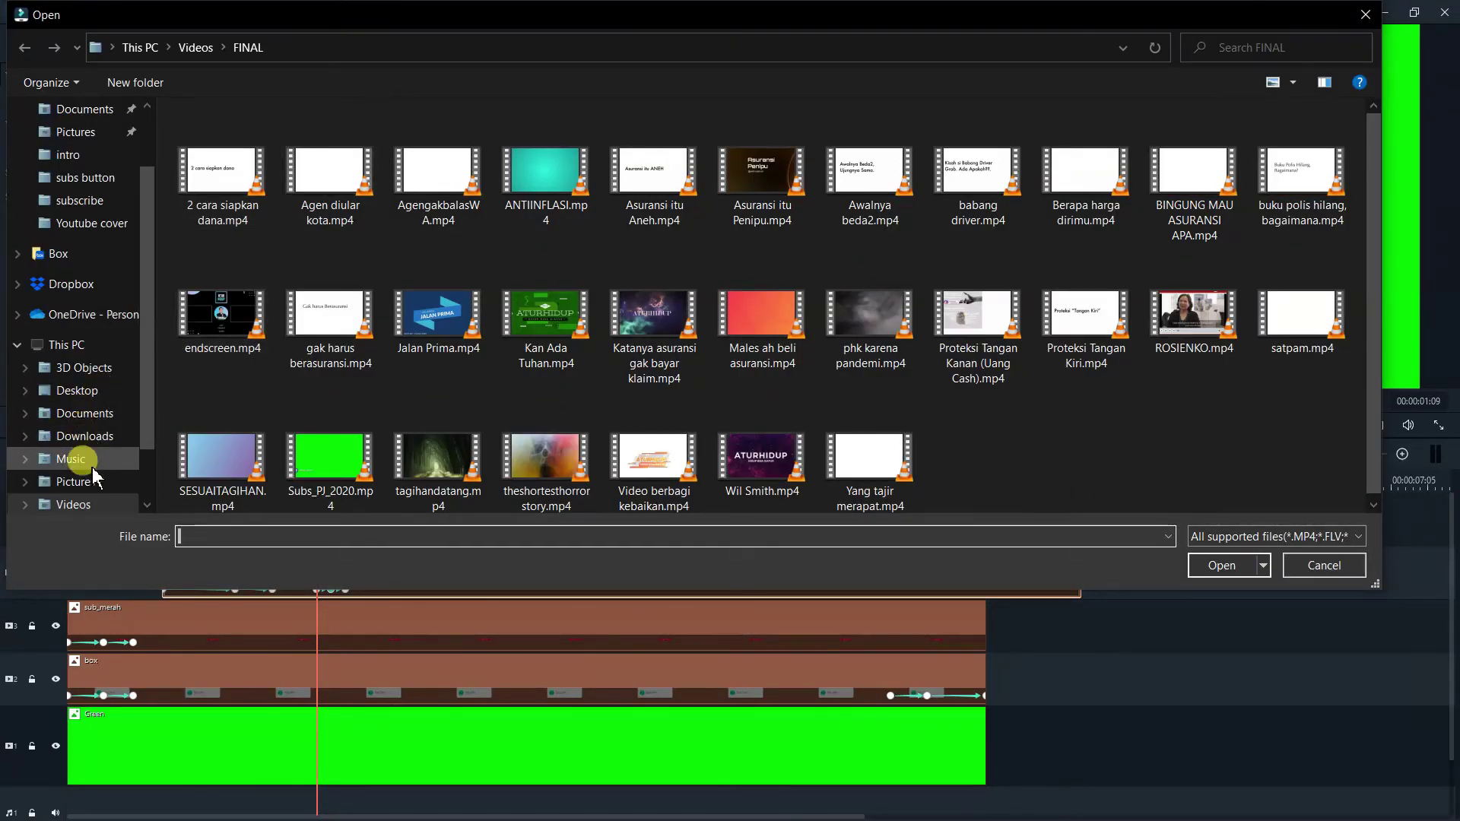
{"action": "left_click", "coordinate": [92, 461]}
{"action": "left_click", "coordinate": [304, 242]}
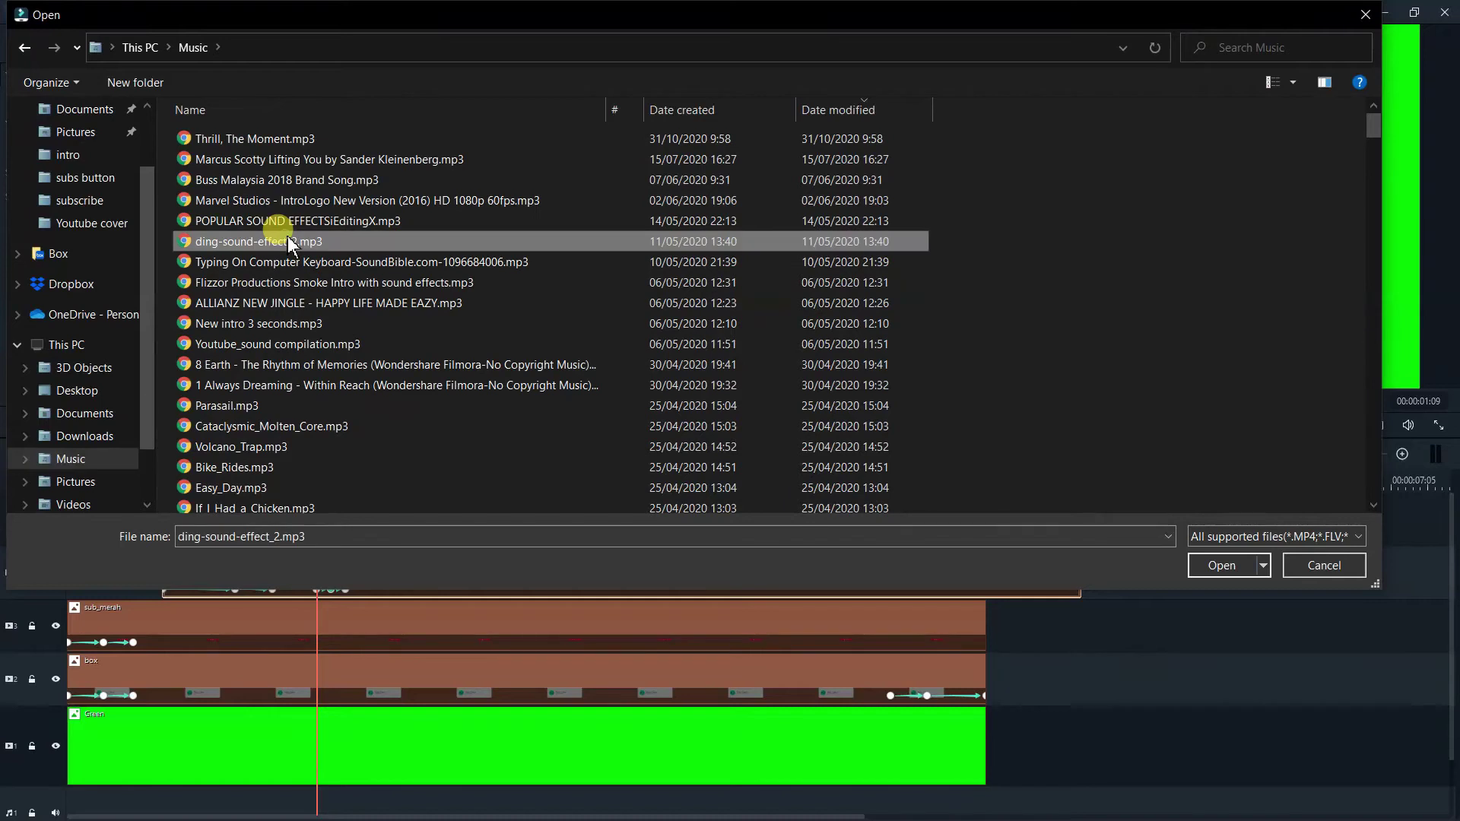
{"action": "left_click", "coordinate": [687, 345]}
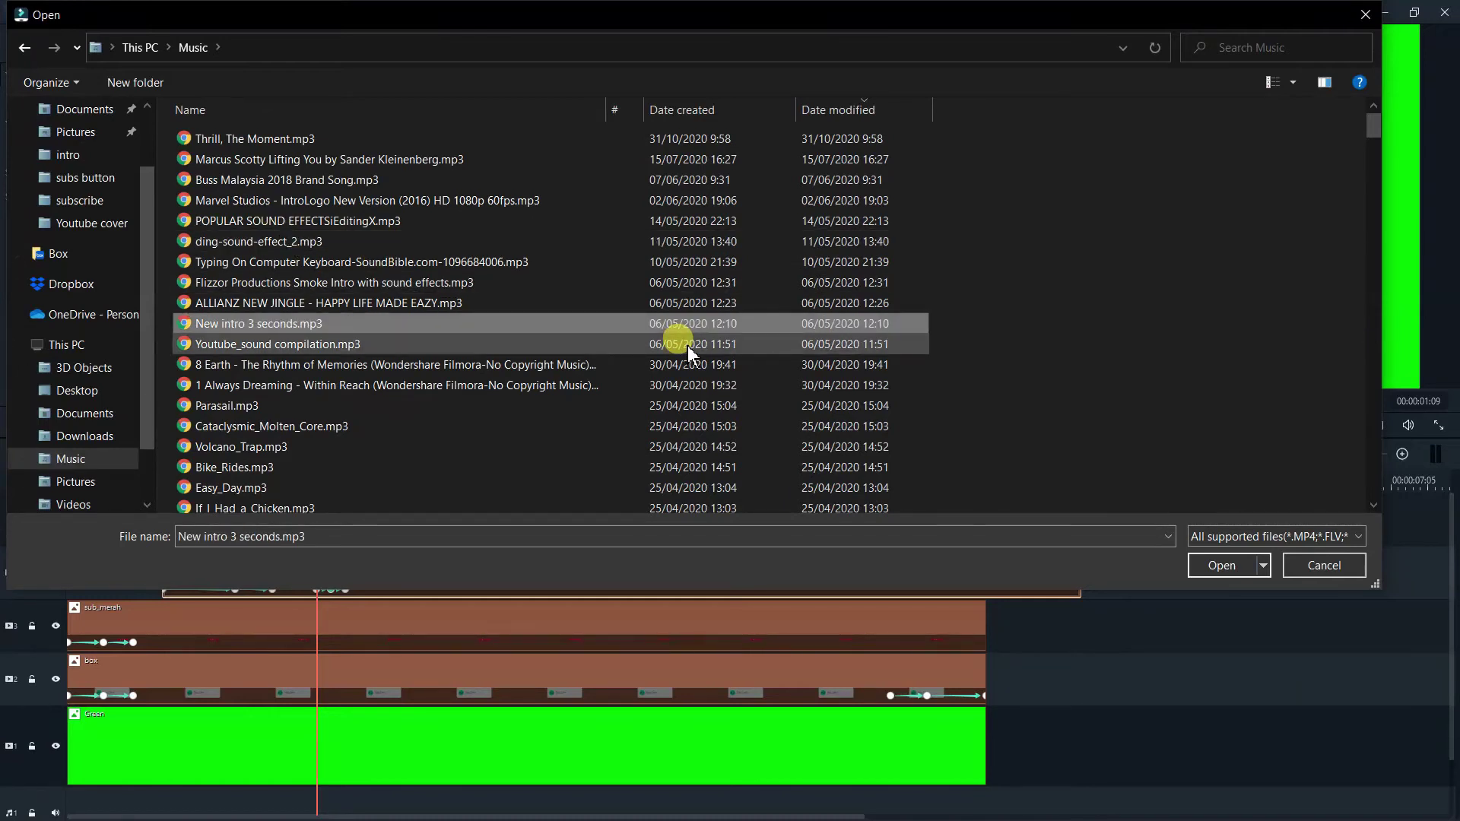
{"action": "key", "text": "n"}
{"action": "key", "text": "e"}
{"action": "key", "text": "Return"}
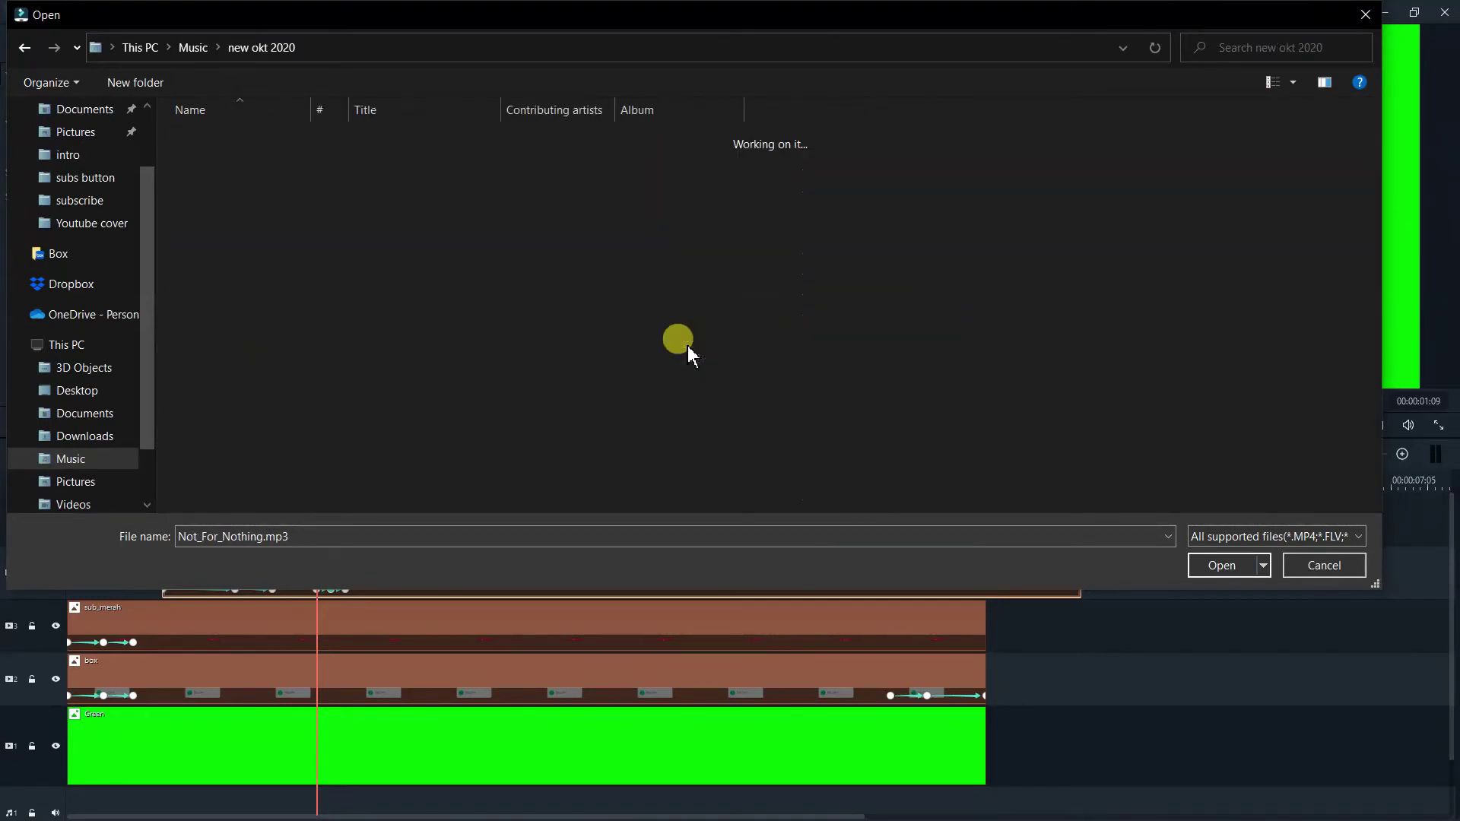
{"action": "key", "text": "k"}
{"action": "key", "text": "l"}
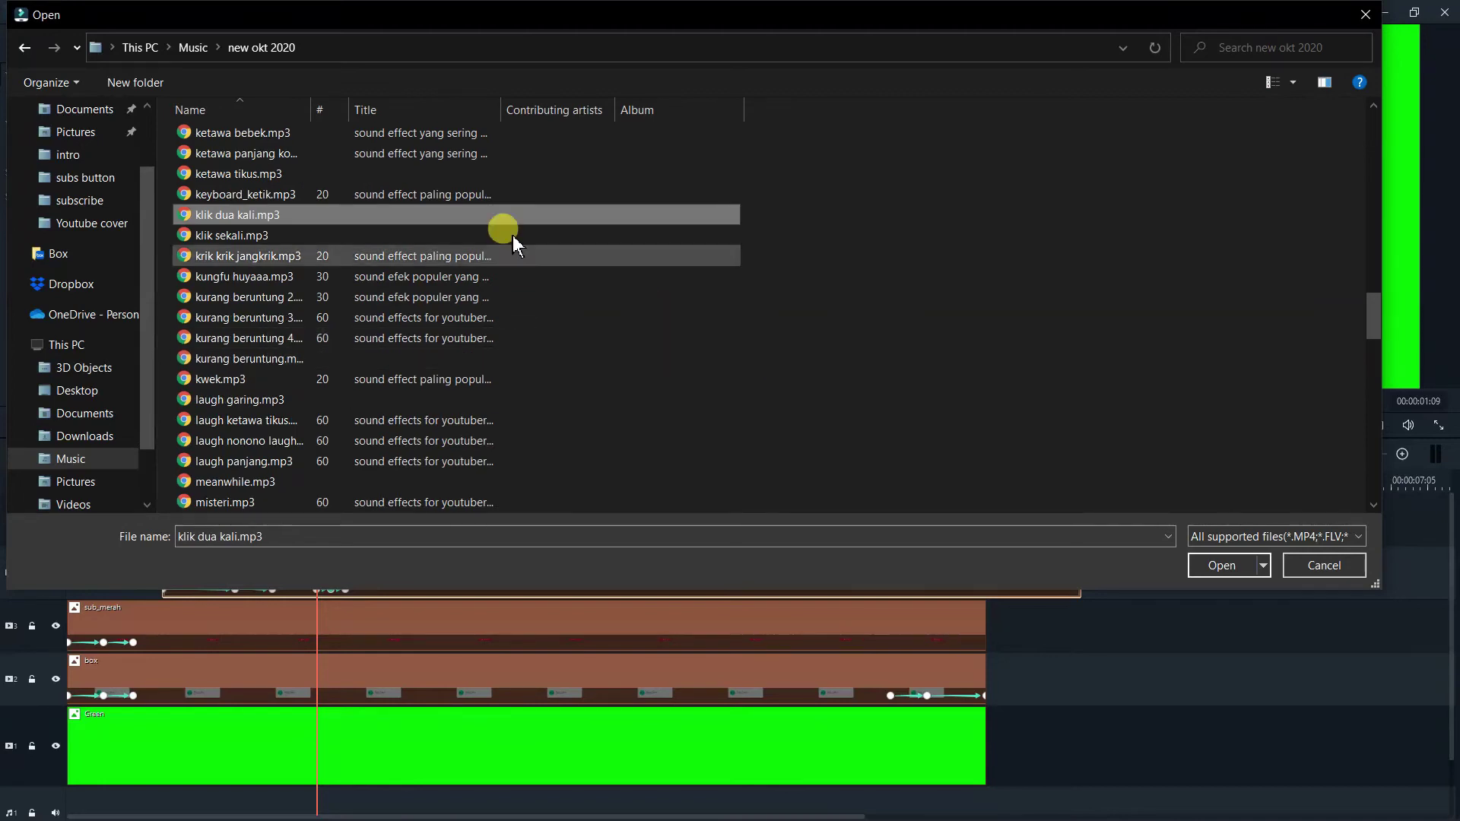
{"action": "double_click", "coordinate": [223, 230]}
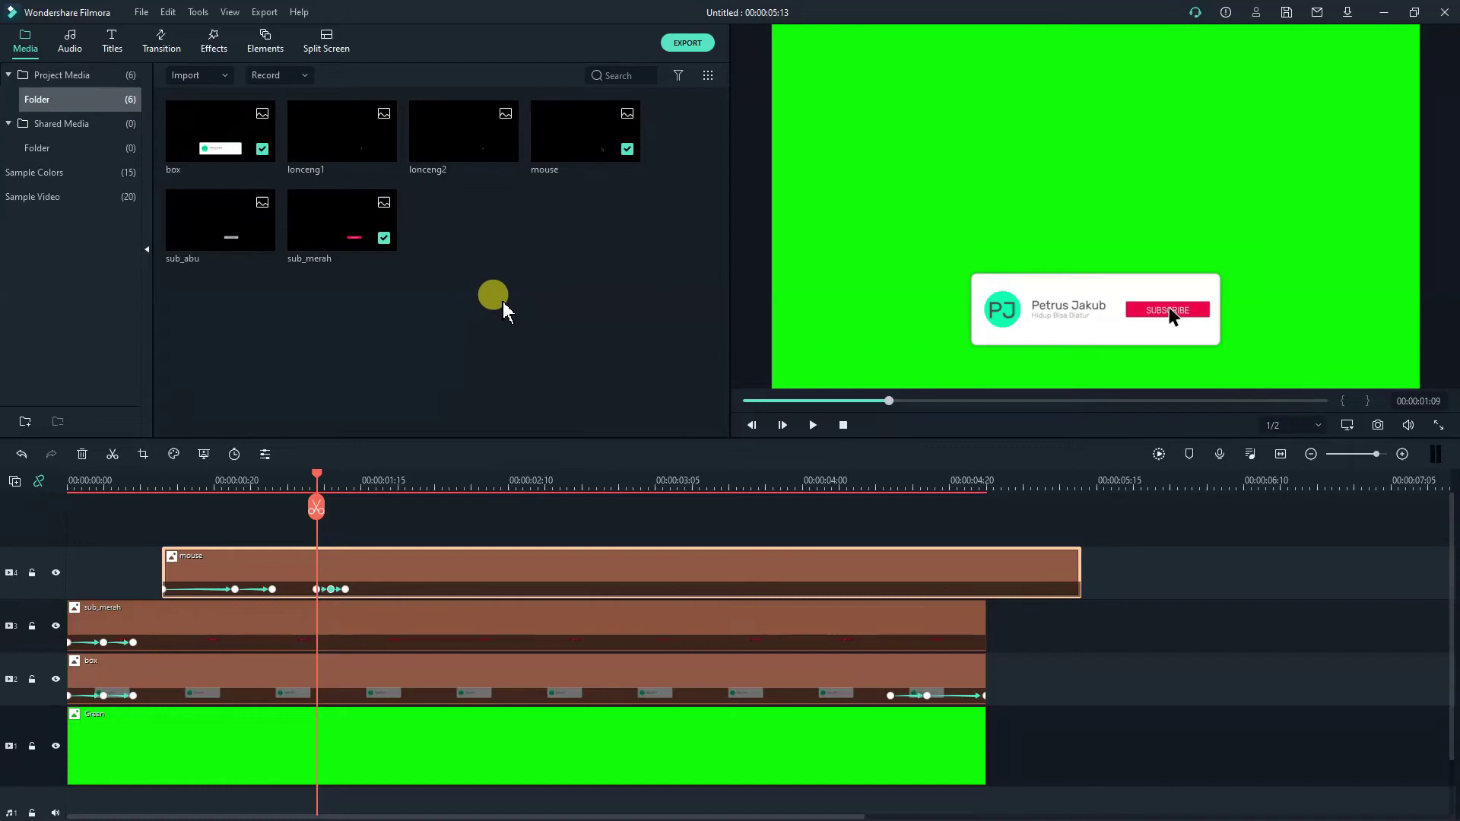
Place the klik sekali sound on the audio track at 00:00:01:09 and play it back.
{"action": "left_click_drag", "start_coordinate": [213, 223], "coordinate": [385, 296]}
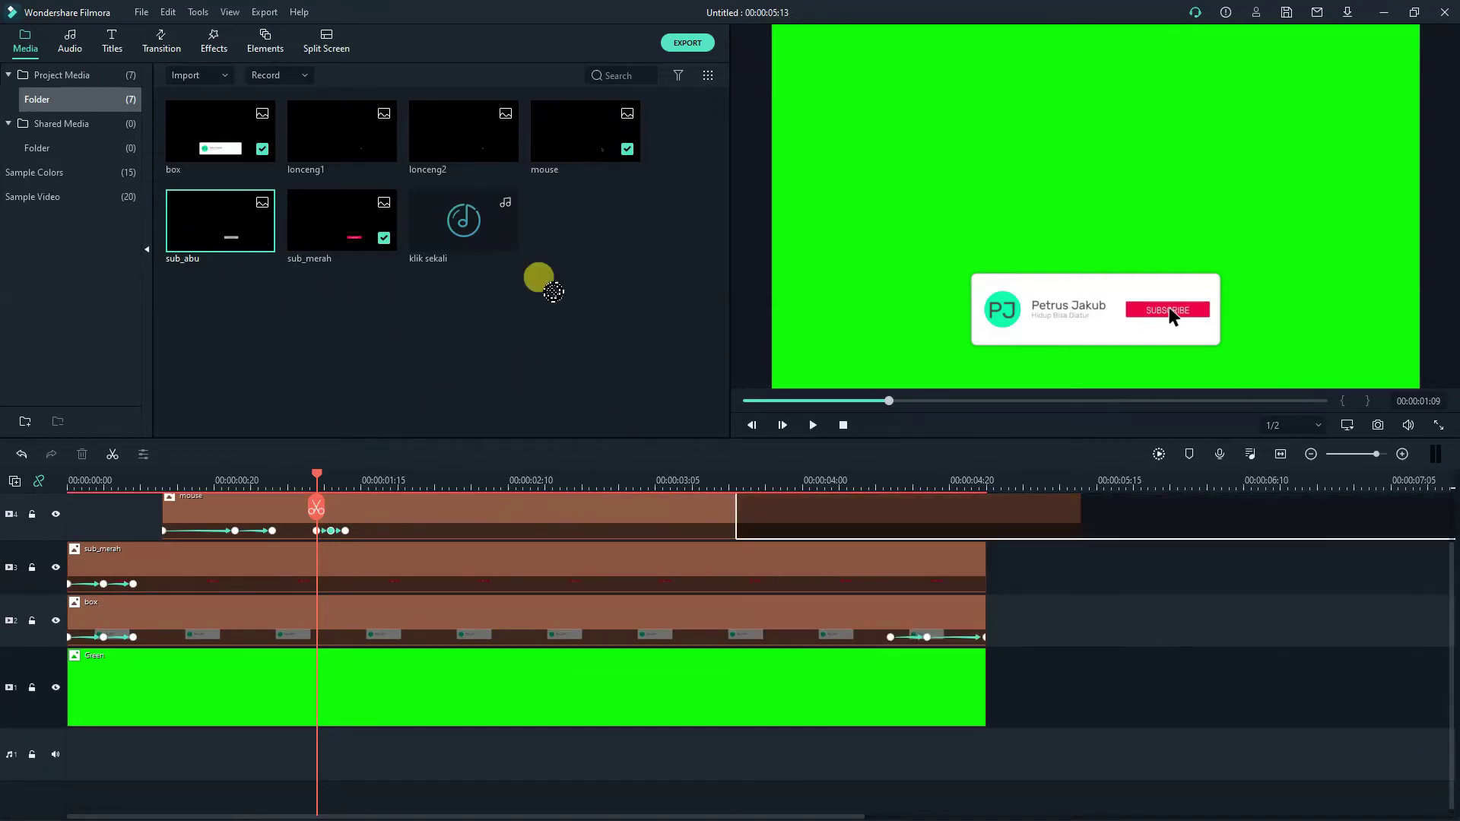
{"action": "left_click_drag", "start_coordinate": [455, 232], "coordinate": [374, 753]}
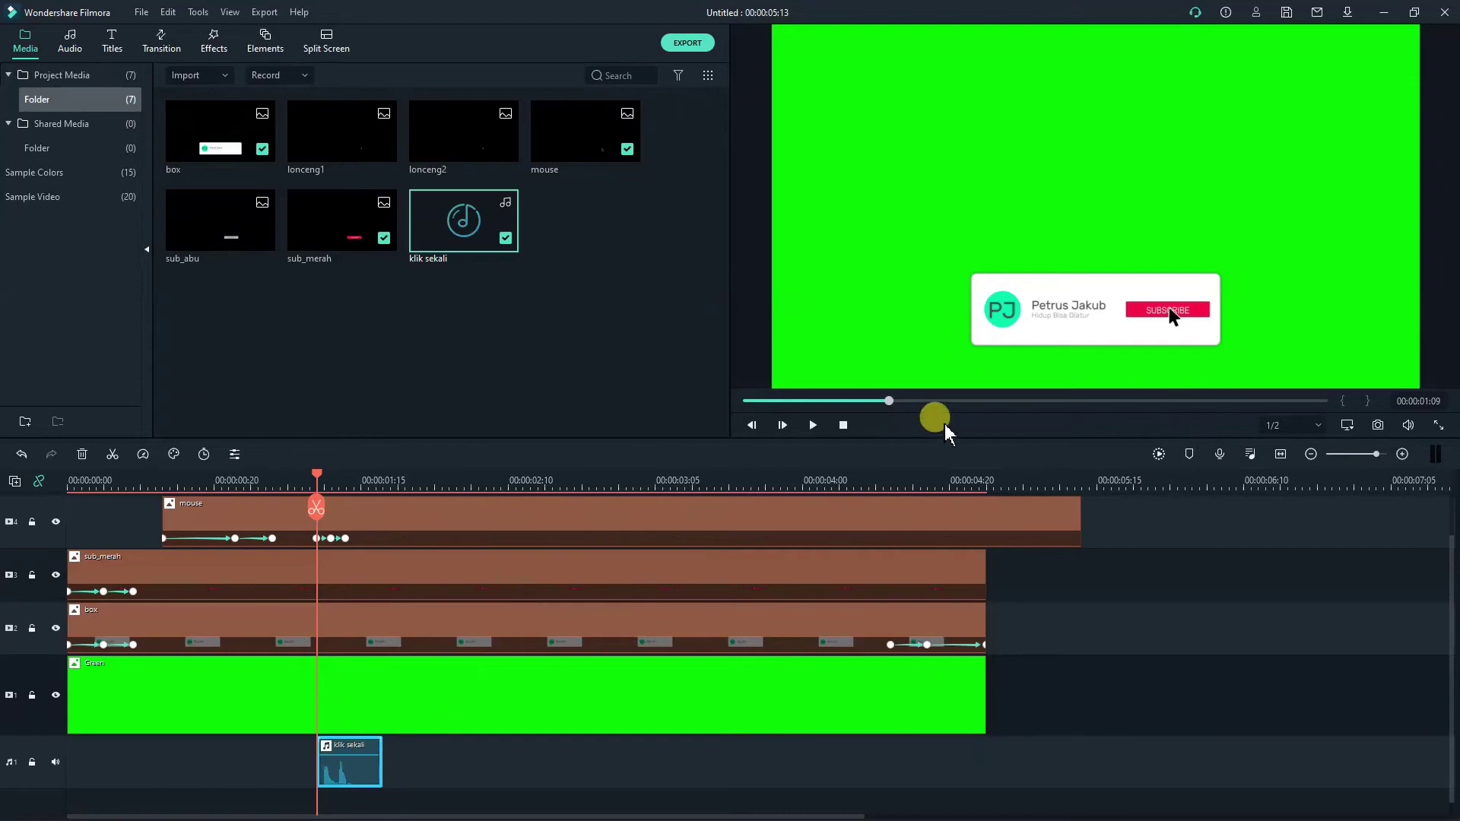
{"action": "left_click", "coordinate": [815, 424]}
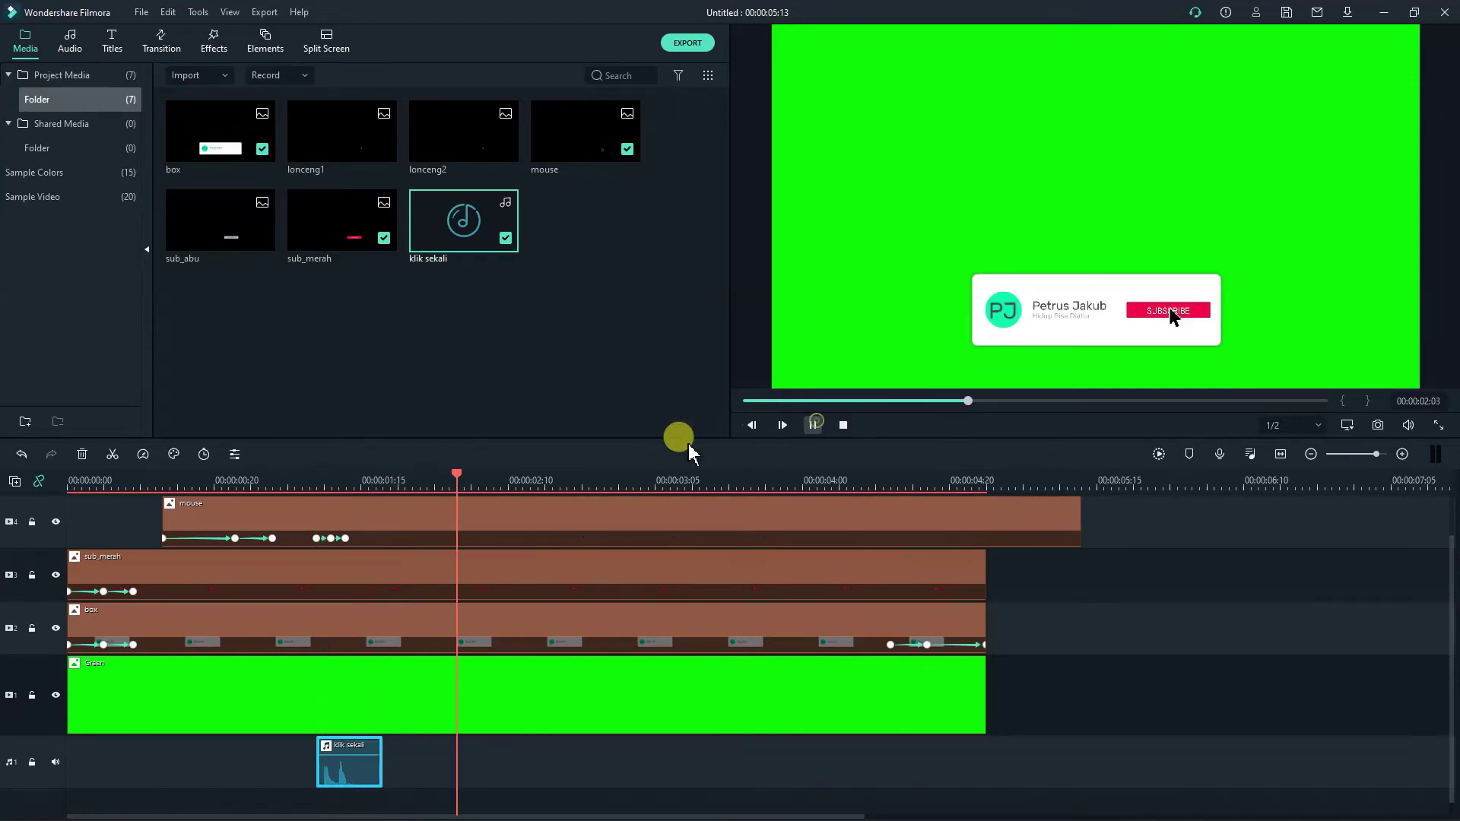
Replay the animation from the start to check the click sound against the cursor's click, ending at 00:00:01:11.
{"action": "left_click", "coordinate": [302, 477]}
{"action": "left_click", "coordinate": [813, 425]}
{"action": "left_click", "coordinate": [370, 653]}
{"action": "scroll", "coordinate": [395, 624], "scroll_direction": "up", "scroll_amount": 1}
{"action": "left_click", "coordinate": [422, 596]}
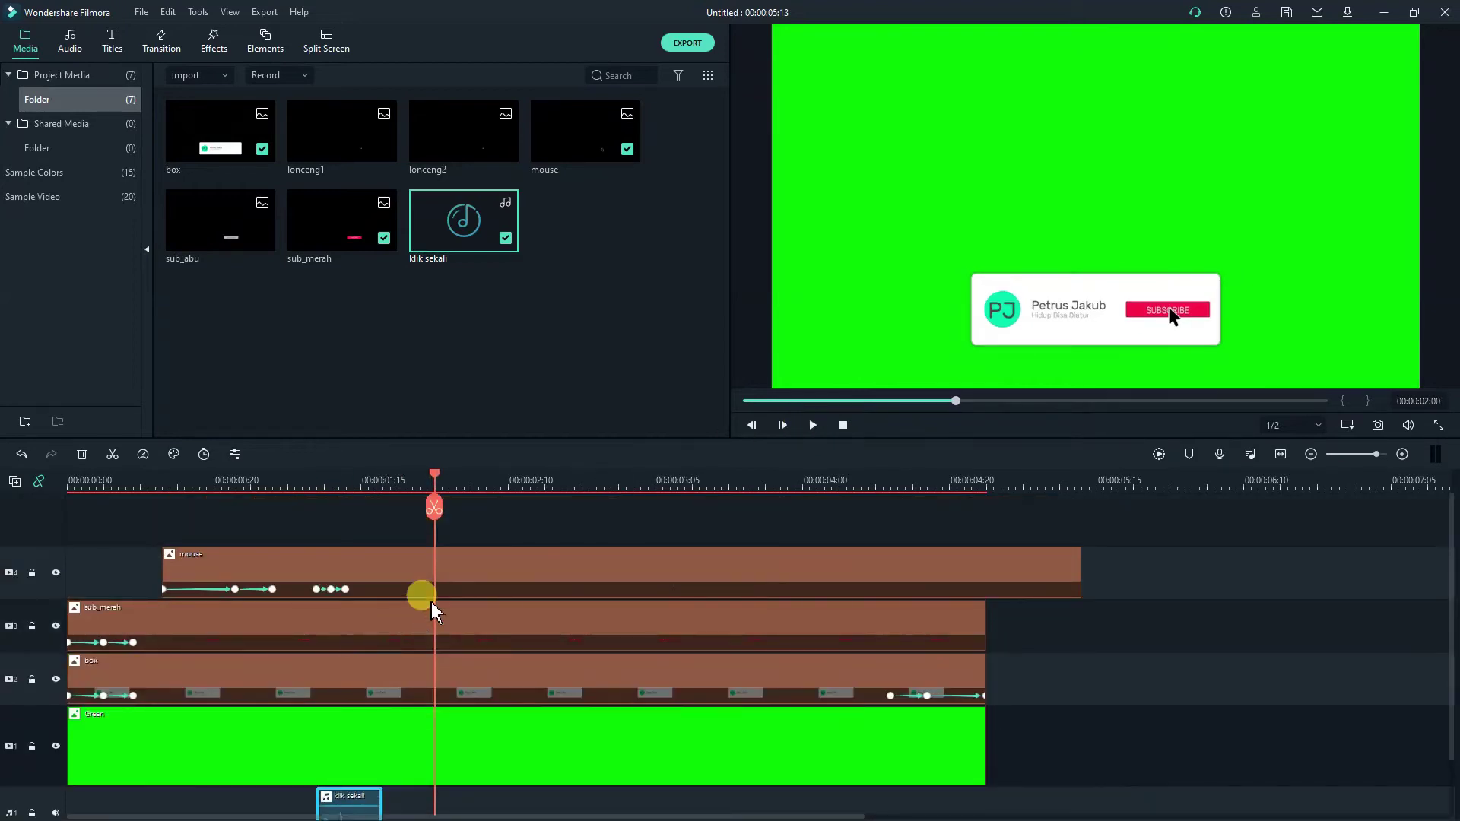
{"action": "left_click", "coordinate": [840, 431]}
{"action": "left_click", "coordinate": [819, 428]}
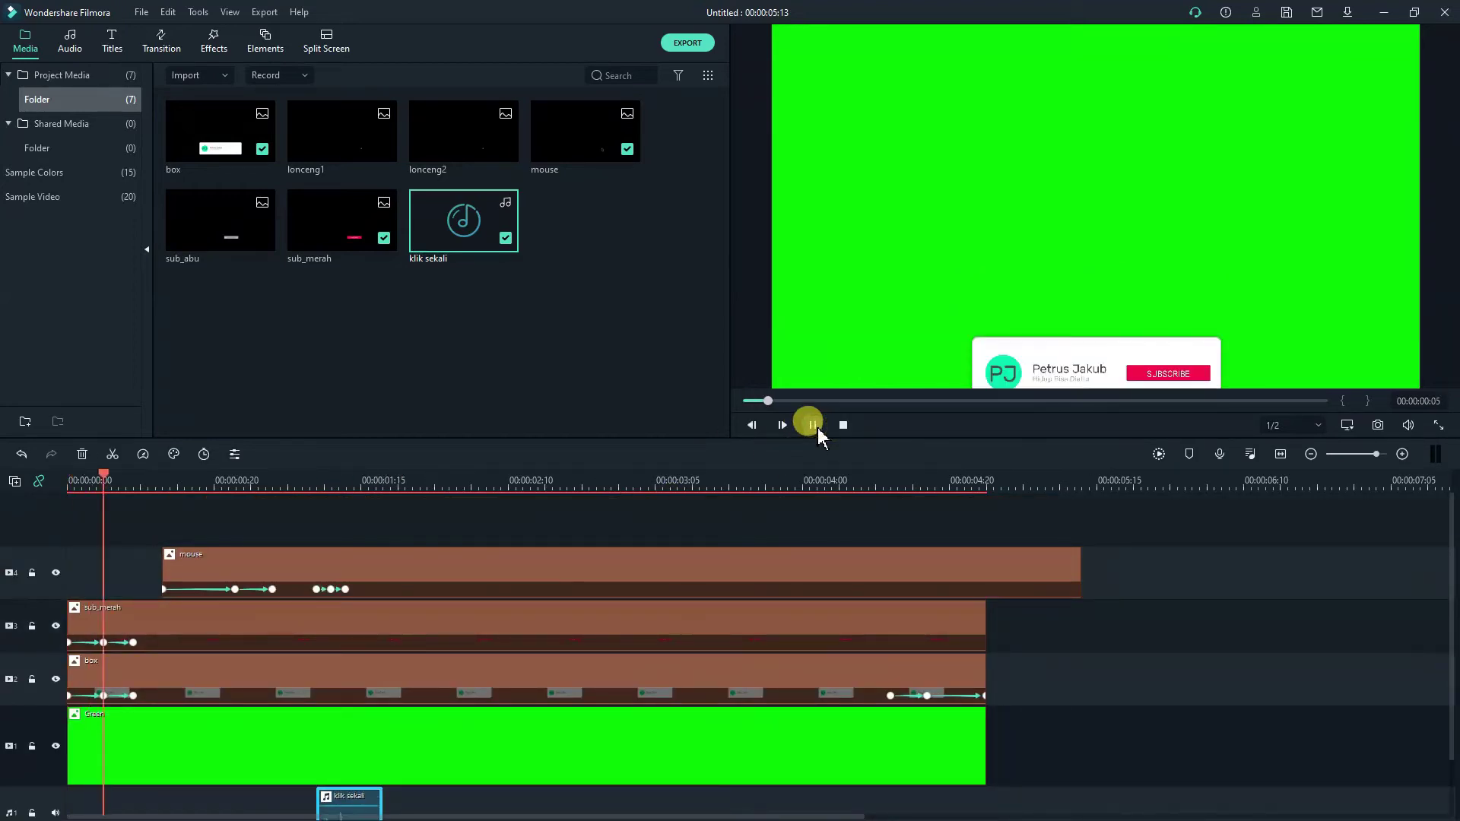
{"action": "left_click", "coordinate": [845, 425]}
{"action": "left_click", "coordinate": [812, 425]}
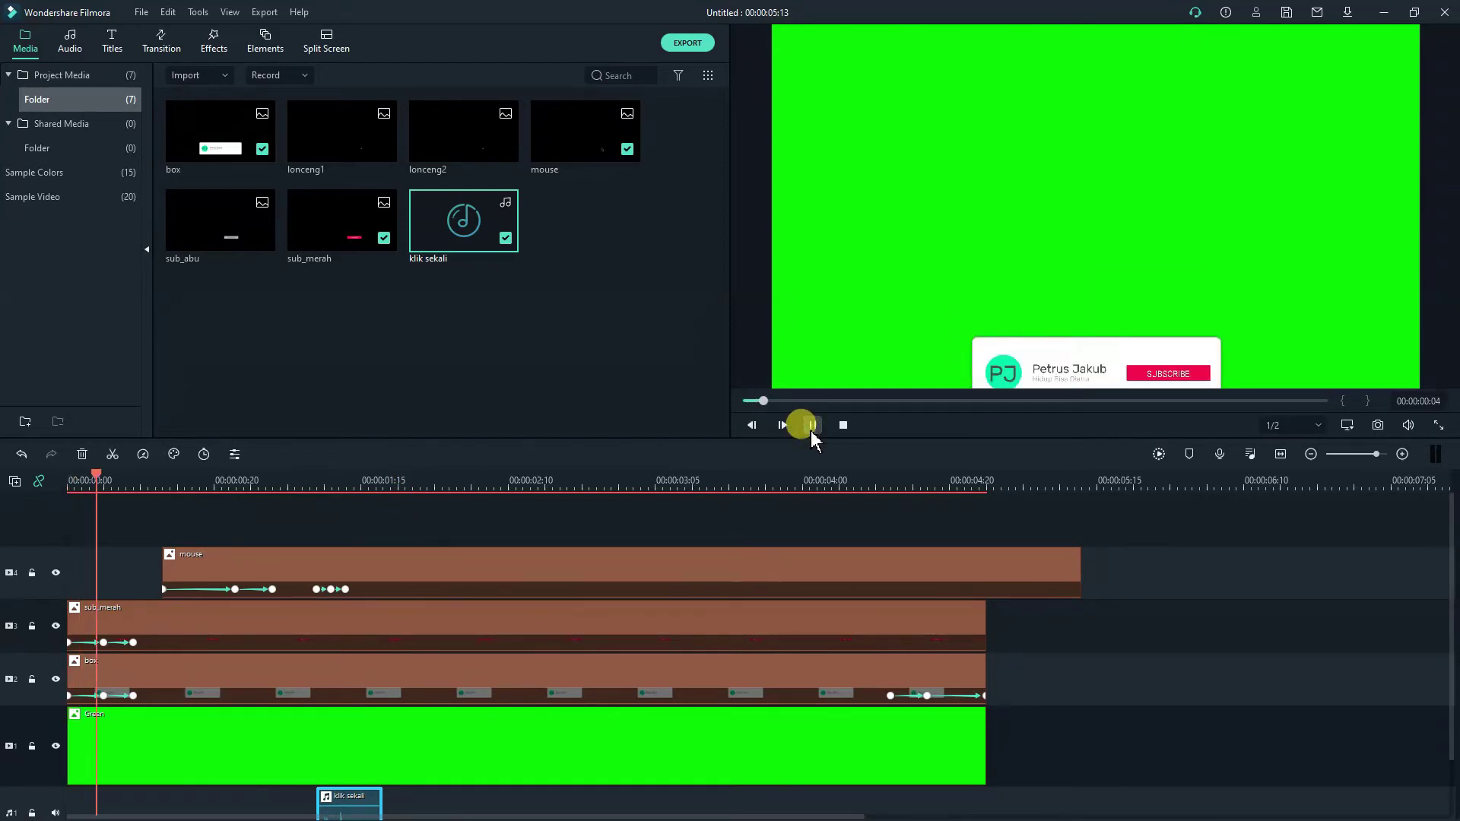
{"action": "left_click", "coordinate": [843, 426]}
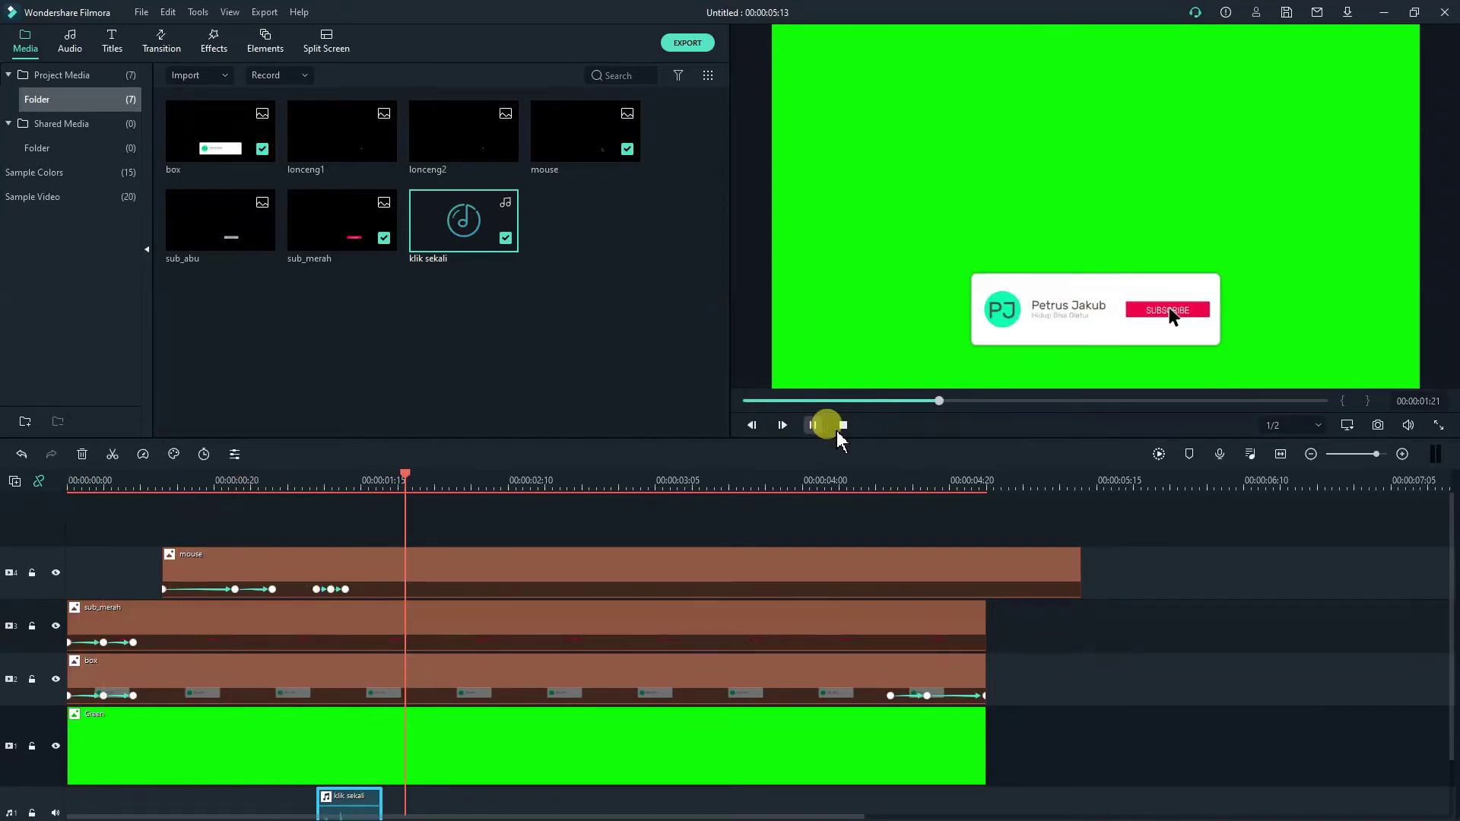
{"action": "left_click", "coordinate": [812, 427]}
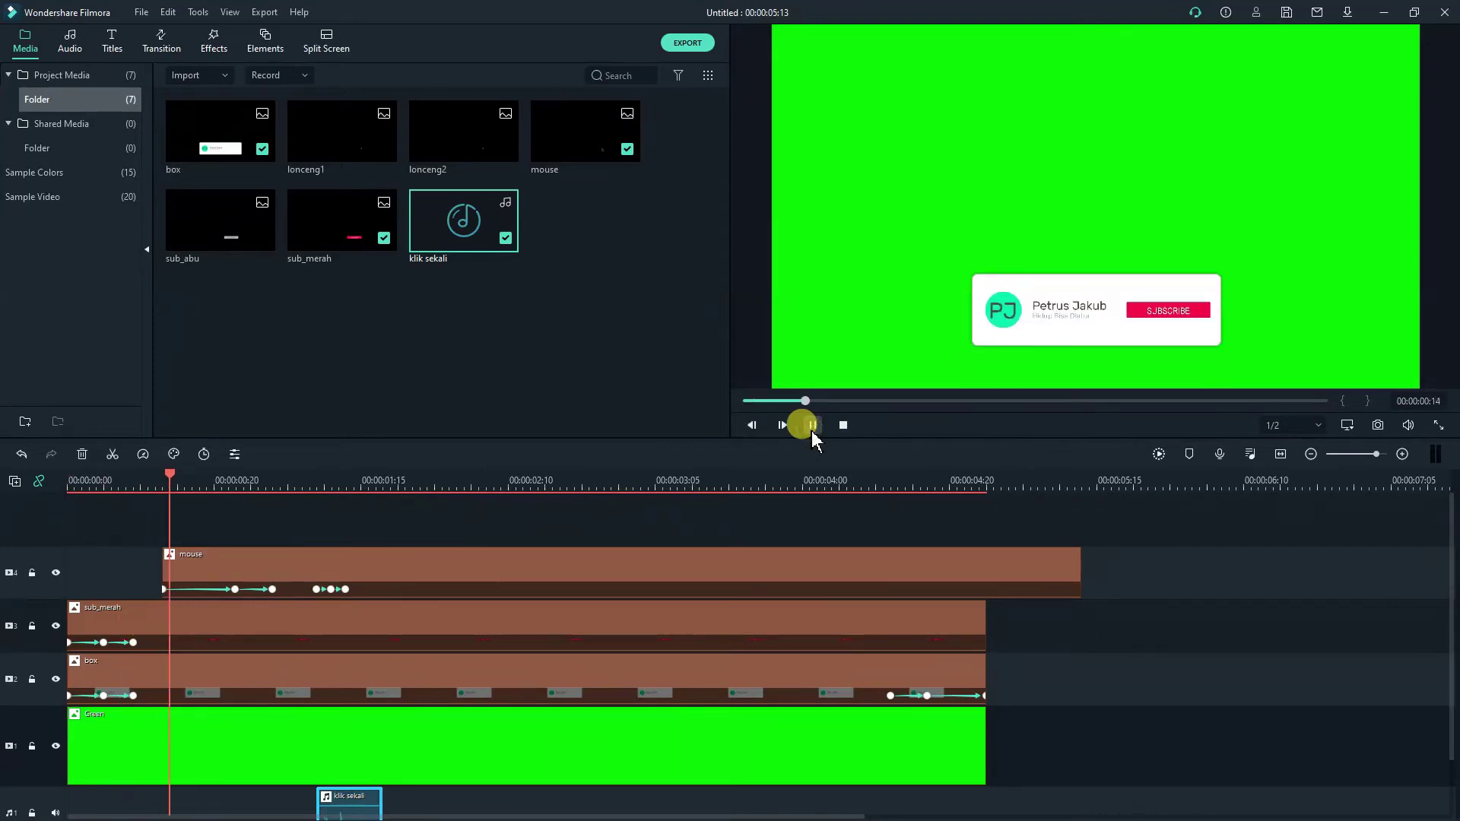
{"action": "left_click", "coordinate": [813, 427]}
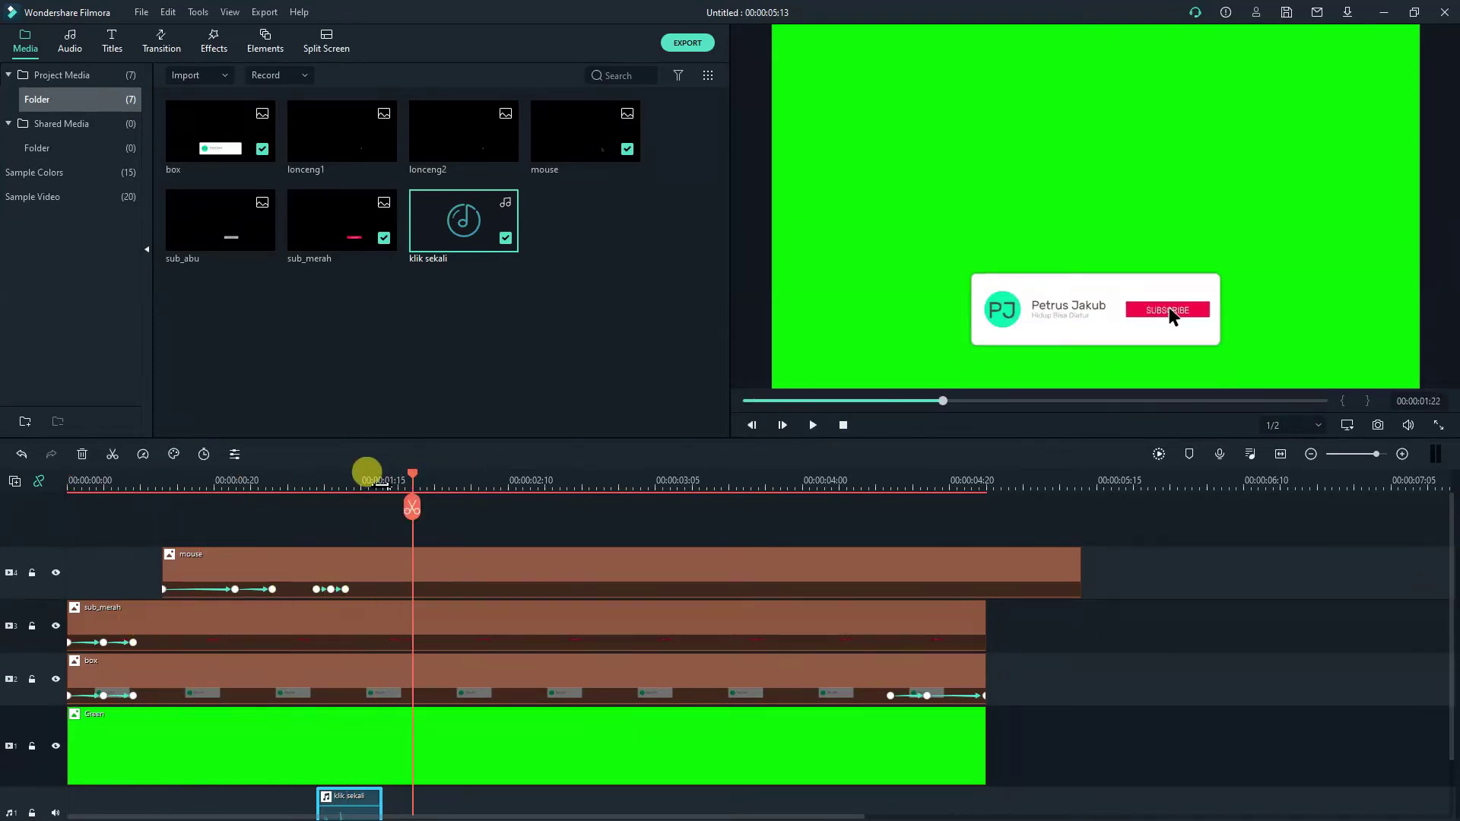
{"action": "left_click", "coordinate": [333, 481]}
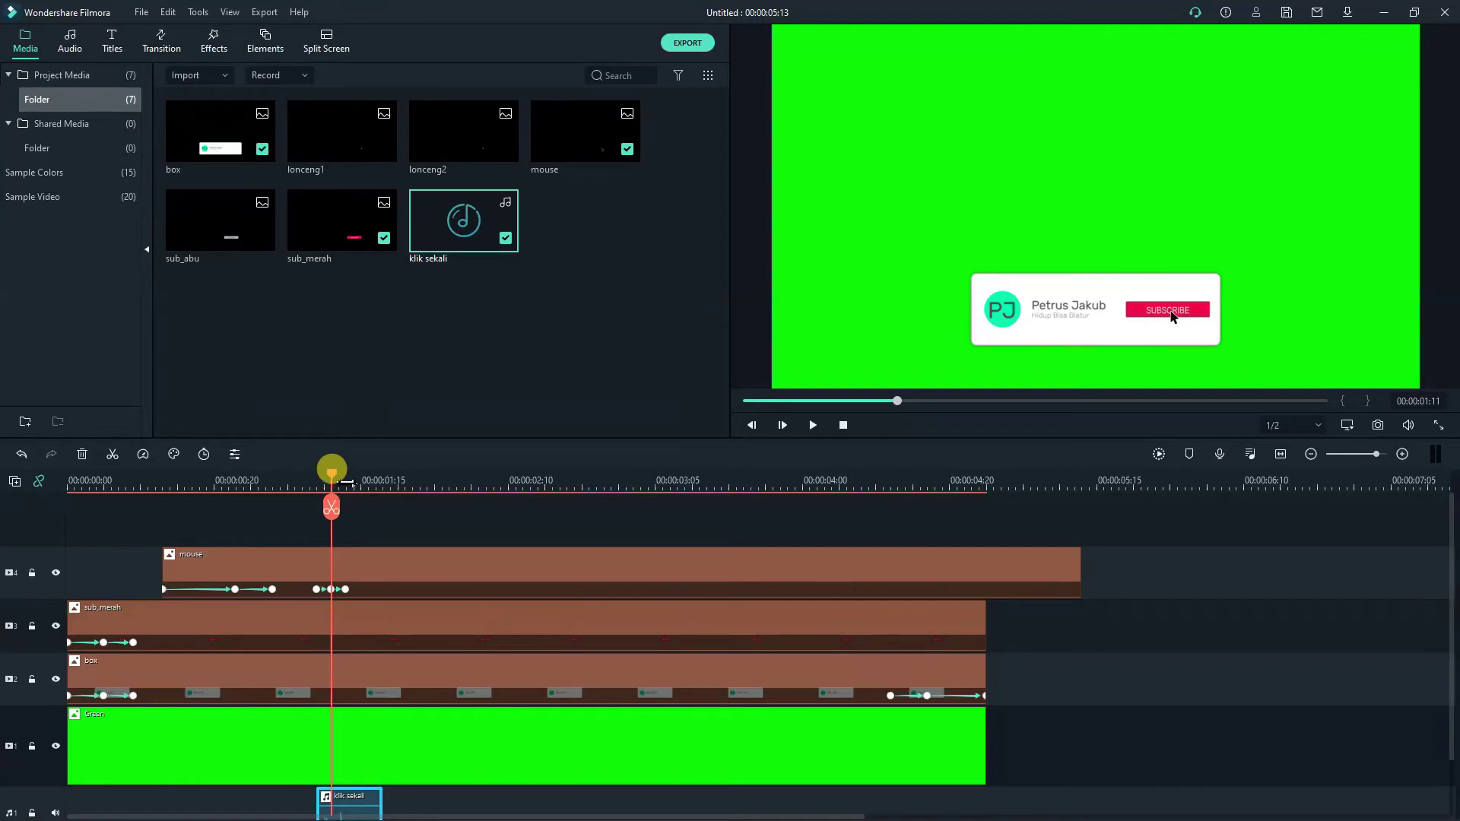
Switch to Illustrator and draw a grey circle about 60 px in diameter around the tip of the mouse cursor graphic.
{"action": "key", "text": "alt+Tab"}
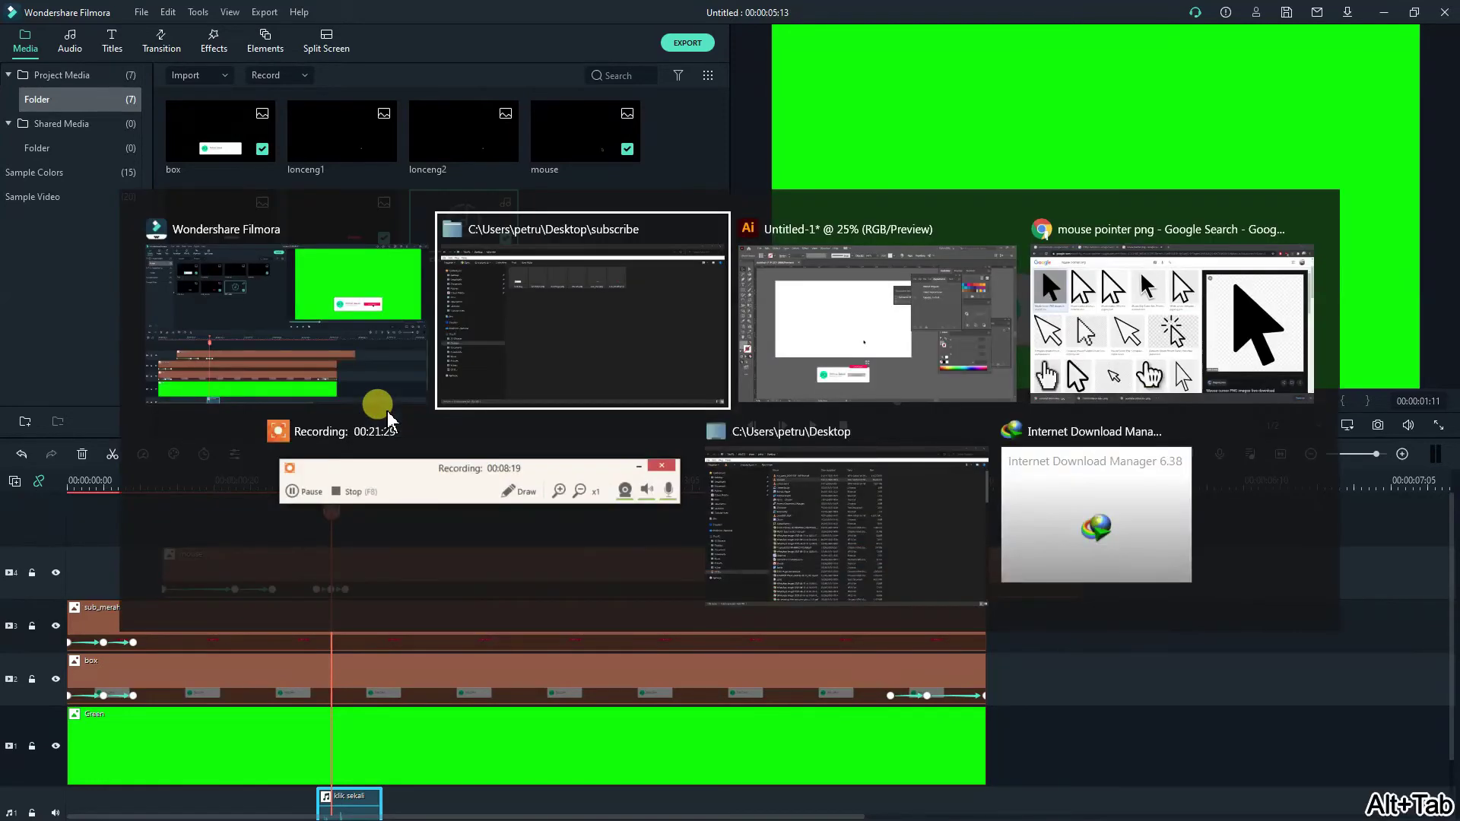
{"action": "key", "text": "alt+Tab"}
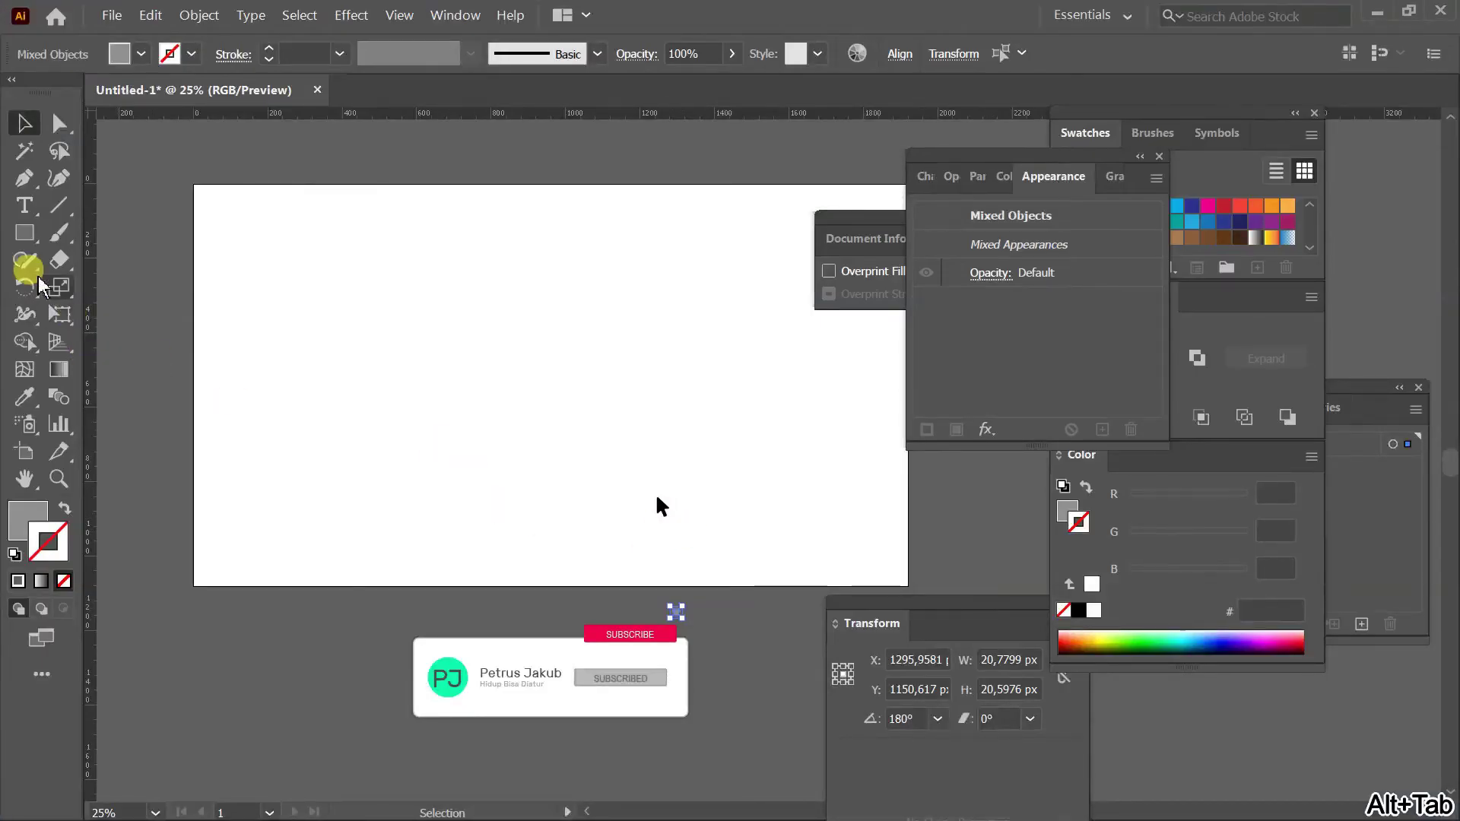
{"action": "left_click", "coordinate": [24, 232]}
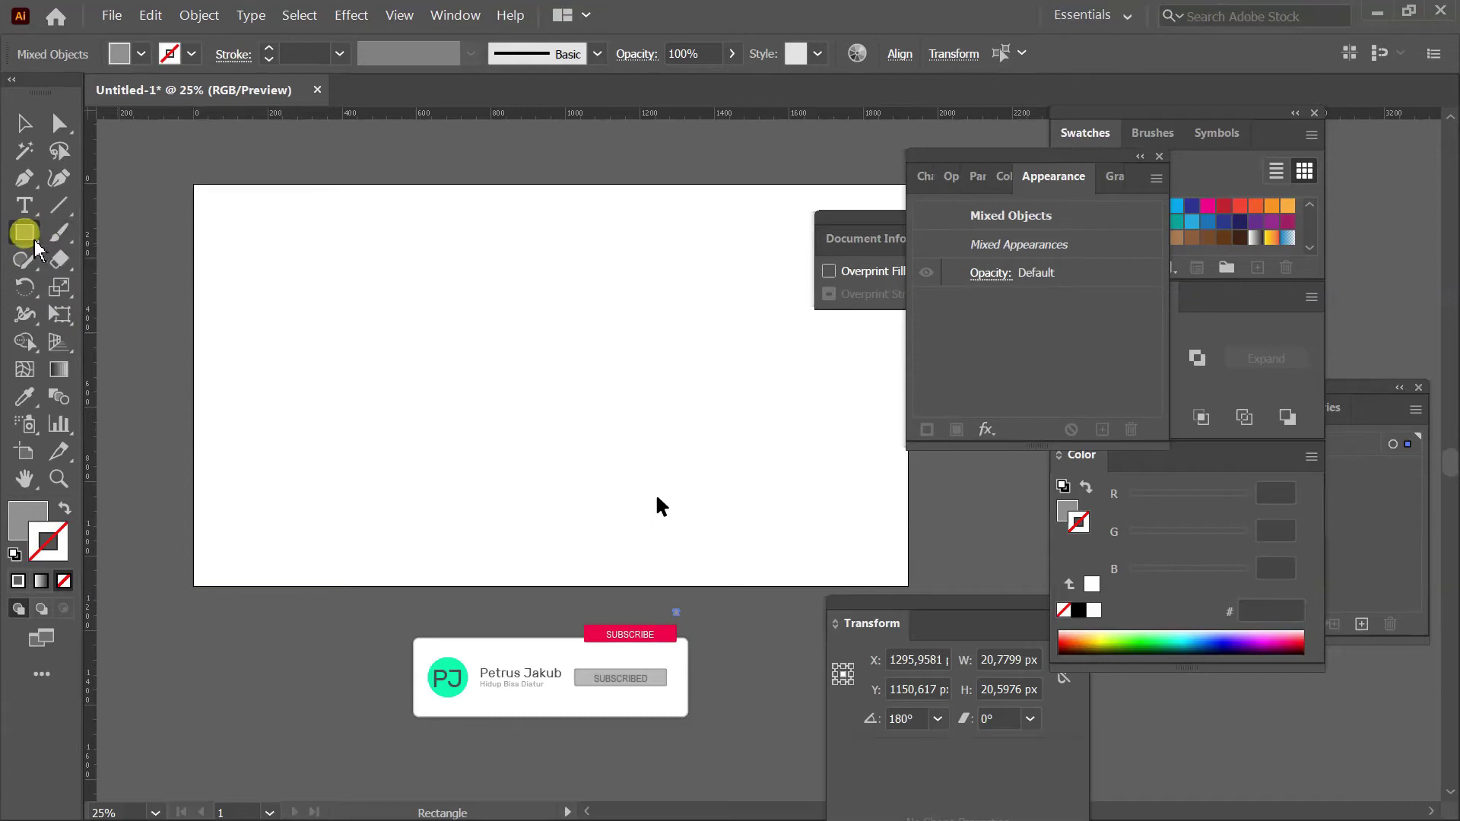
{"action": "left_click_drag", "start_coordinate": [33, 240], "coordinate": [92, 290]}
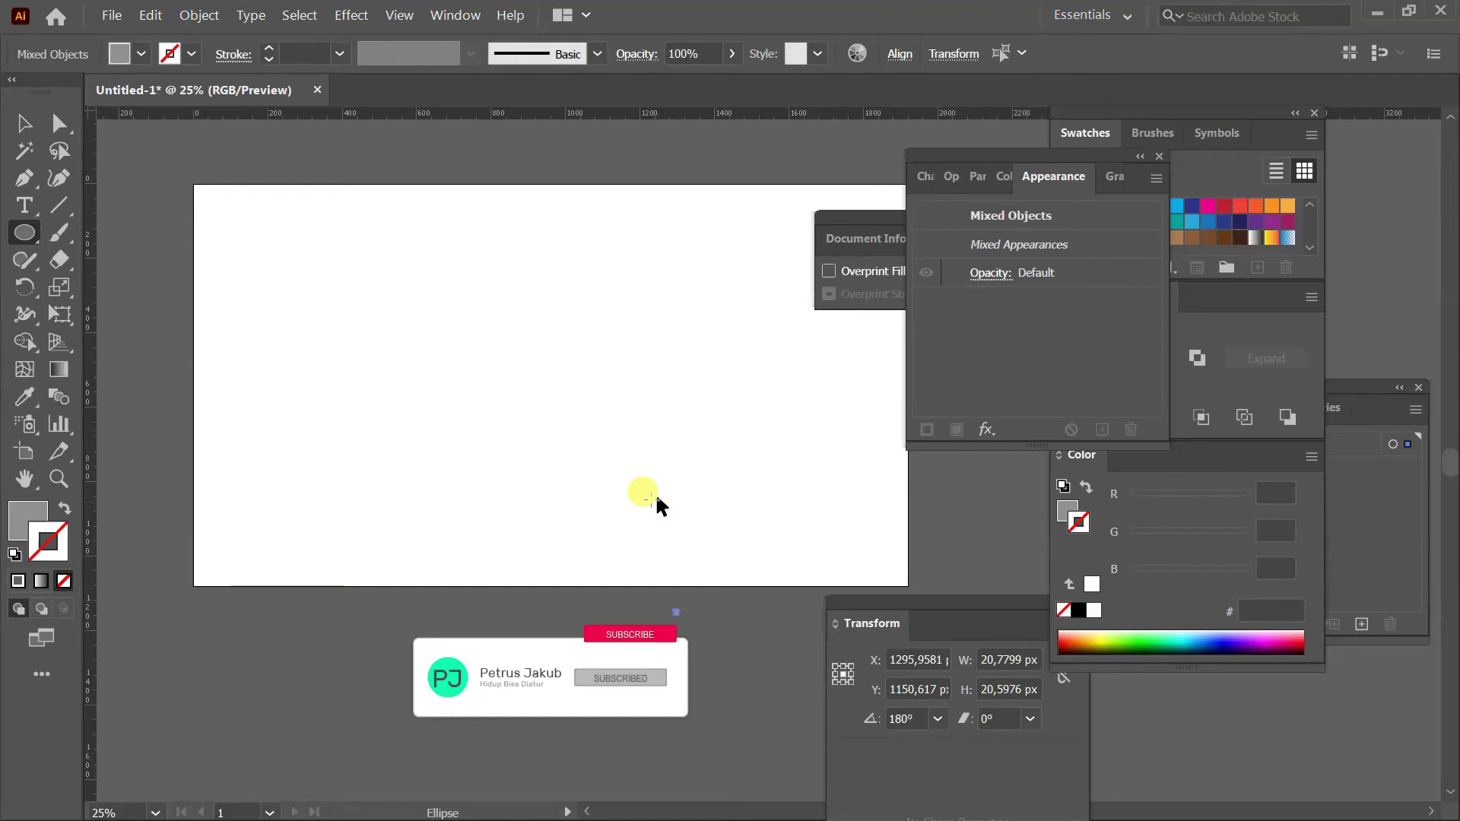
{"action": "left_click_drag", "start_coordinate": [658, 502], "coordinate": [661, 505]}
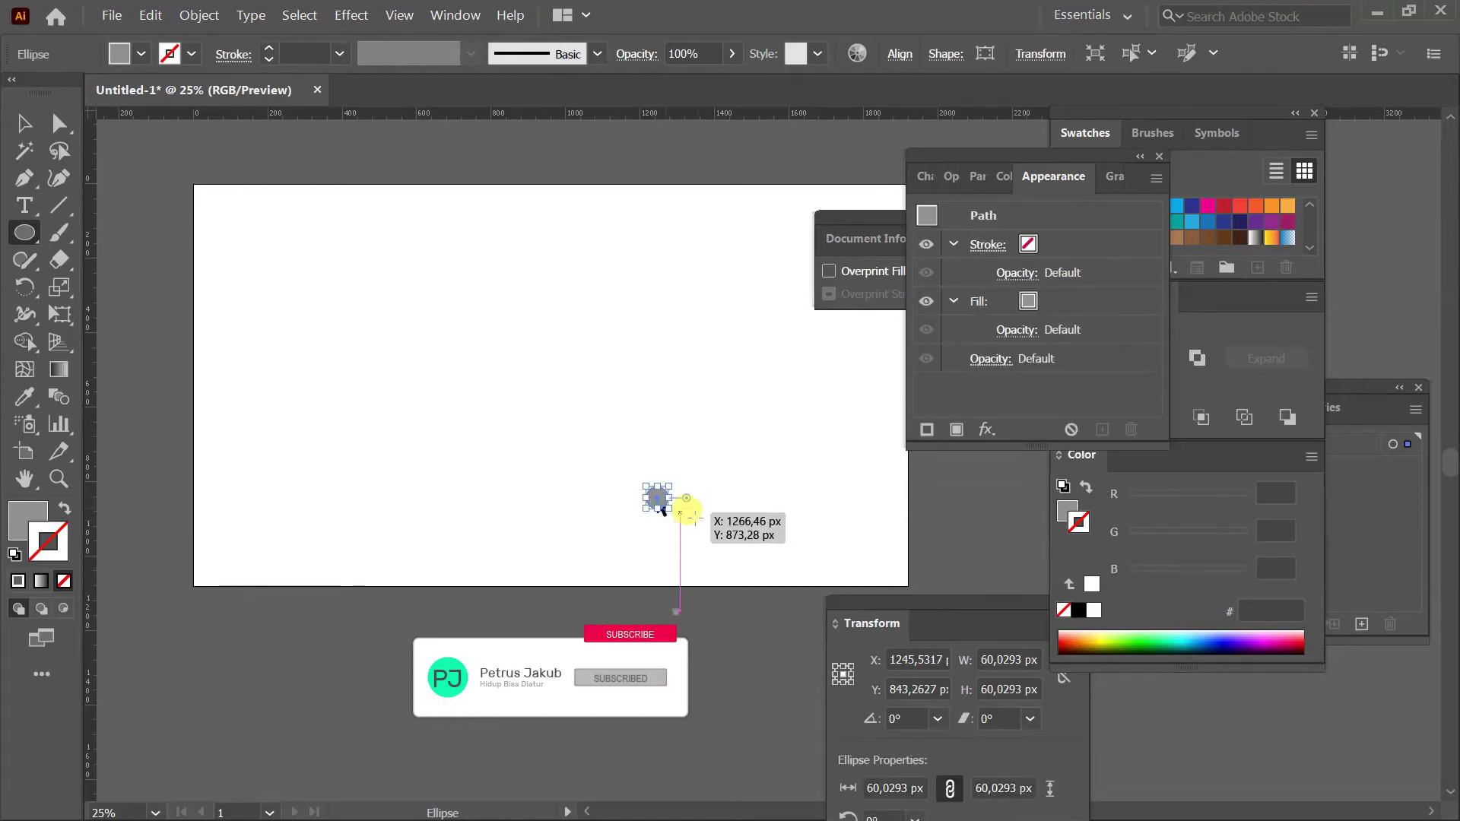
{"action": "key", "text": "ctrl+="}
{"action": "key", "text": "v"}
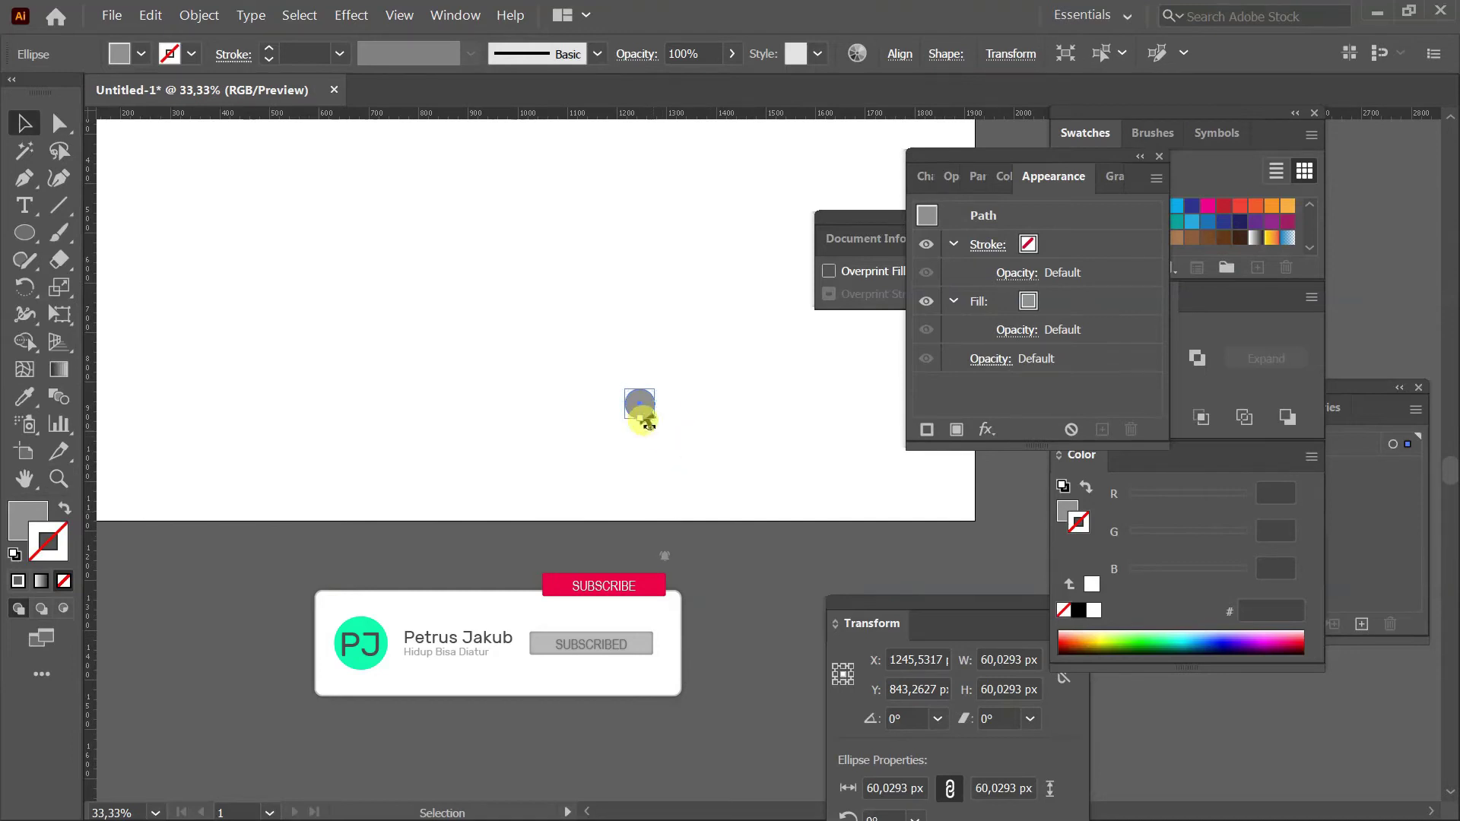
Move the mouse cursor graphic off the artboard and recolour the circle's fill to a lighter grey.
{"action": "left_click", "coordinate": [642, 426]}
{"action": "left_click_drag", "start_coordinate": [642, 427], "coordinate": [744, 617]}
{"action": "left_click", "coordinate": [644, 408]}
{"action": "double_click", "coordinate": [27, 513]}
{"action": "mouse_move", "coordinate": [446, 381]}
{"action": "left_mouse_down"}
{"action": "mouse_move", "coordinate": [427, 404]}
{"action": "mouse_move", "coordinate": [415, 358]}
{"action": "left_mouse_up"}
{"action": "left_click", "coordinate": [942, 276]}
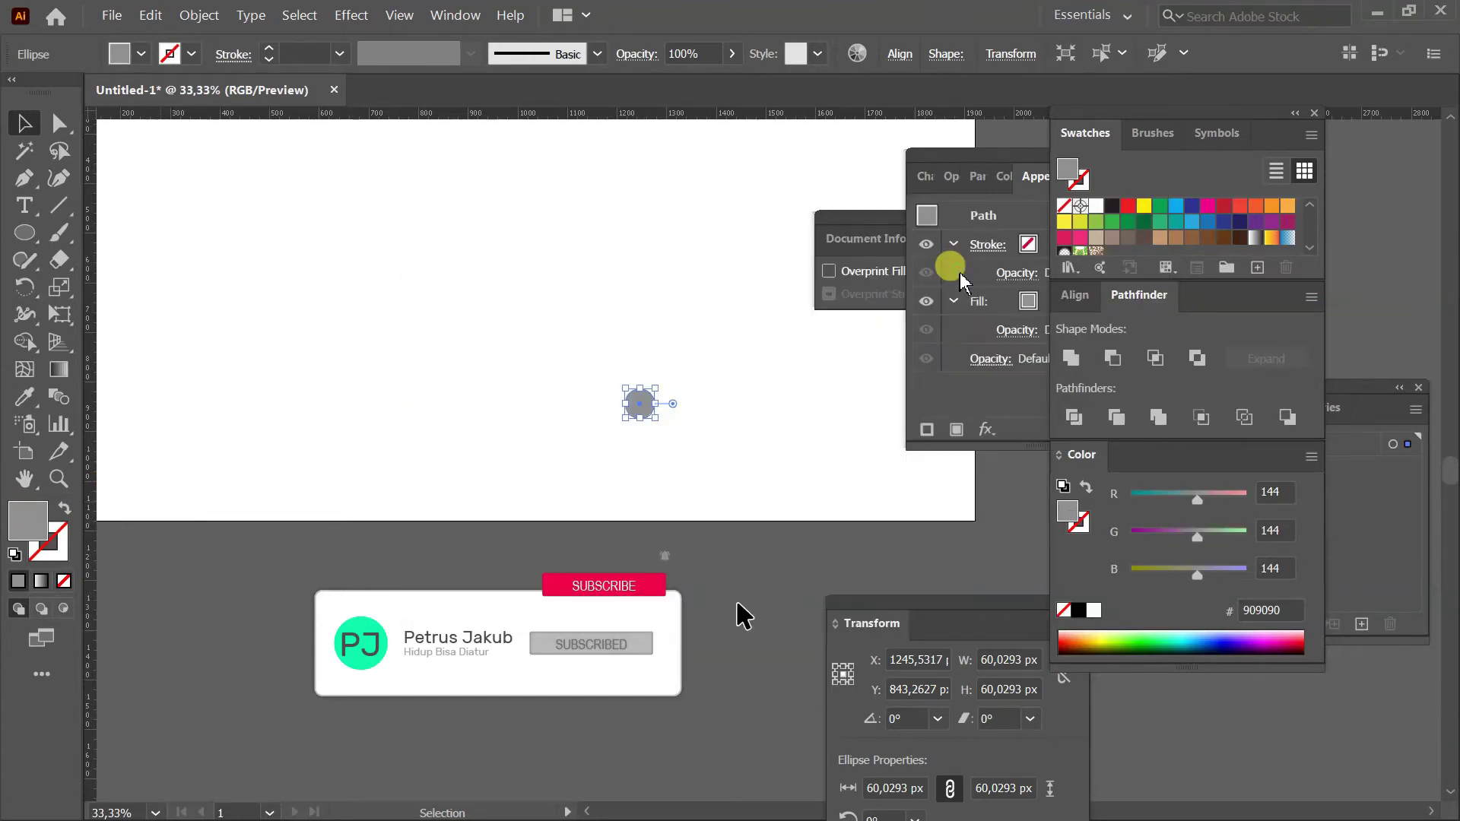
{"action": "left_click", "coordinate": [783, 503]}
Export the circle for web as a transparent PNG-24 named efek klilk in the subscribe folder on the Desktop.
{"action": "key", "text": "ctrl+alt+shift+s"}
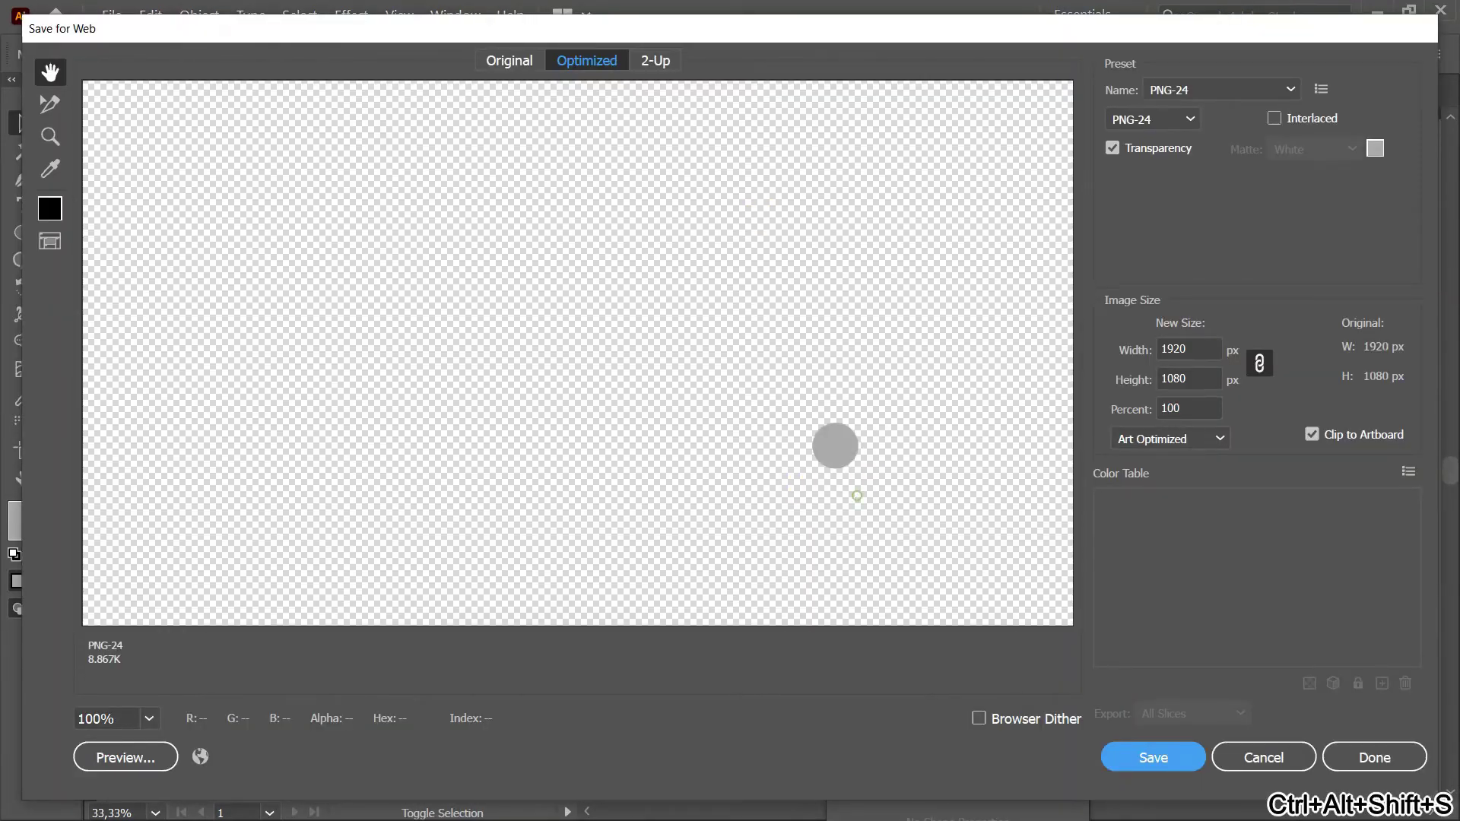
{"action": "left_click_drag", "start_coordinate": [809, 493], "coordinate": [535, 493]}
{"action": "key", "text": "Return"}
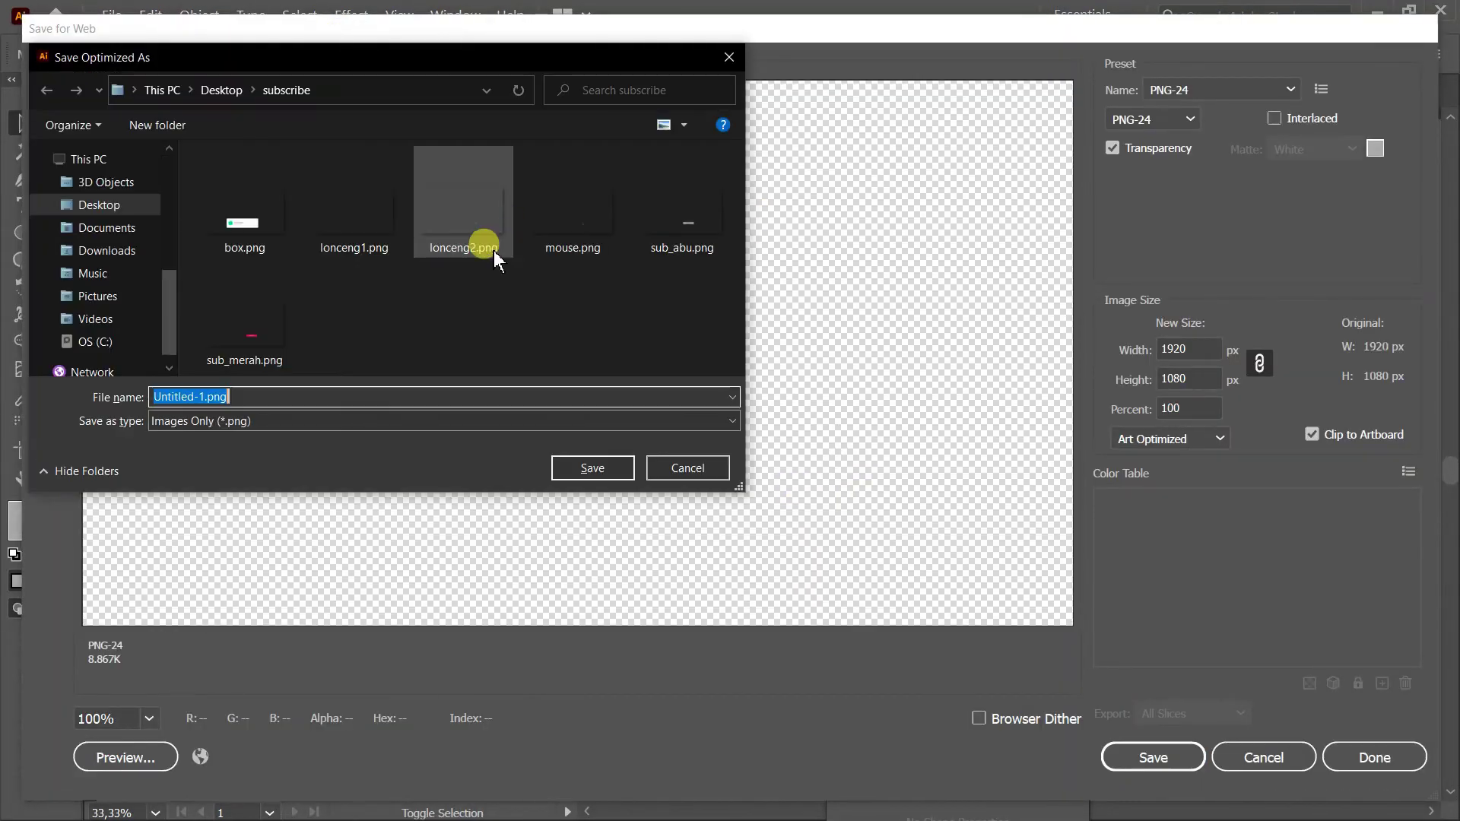
{"action": "type", "text": "efek klik"}
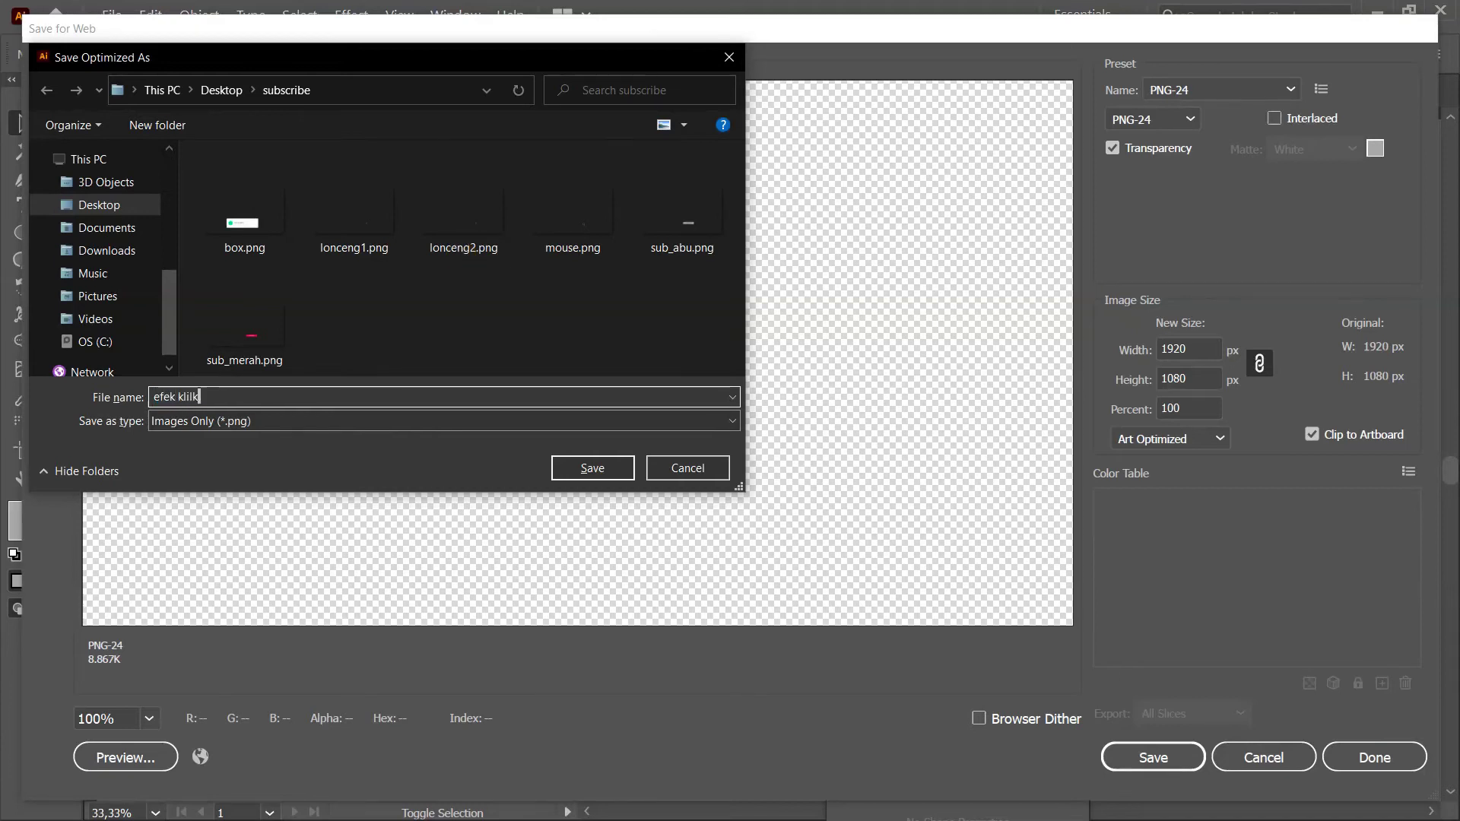
{"action": "key", "text": "Return"}
Switch to Filmora and import efek-klilk.png from the subscribe folder on the Desktop.
{"action": "key", "text": "alt+Tab"}
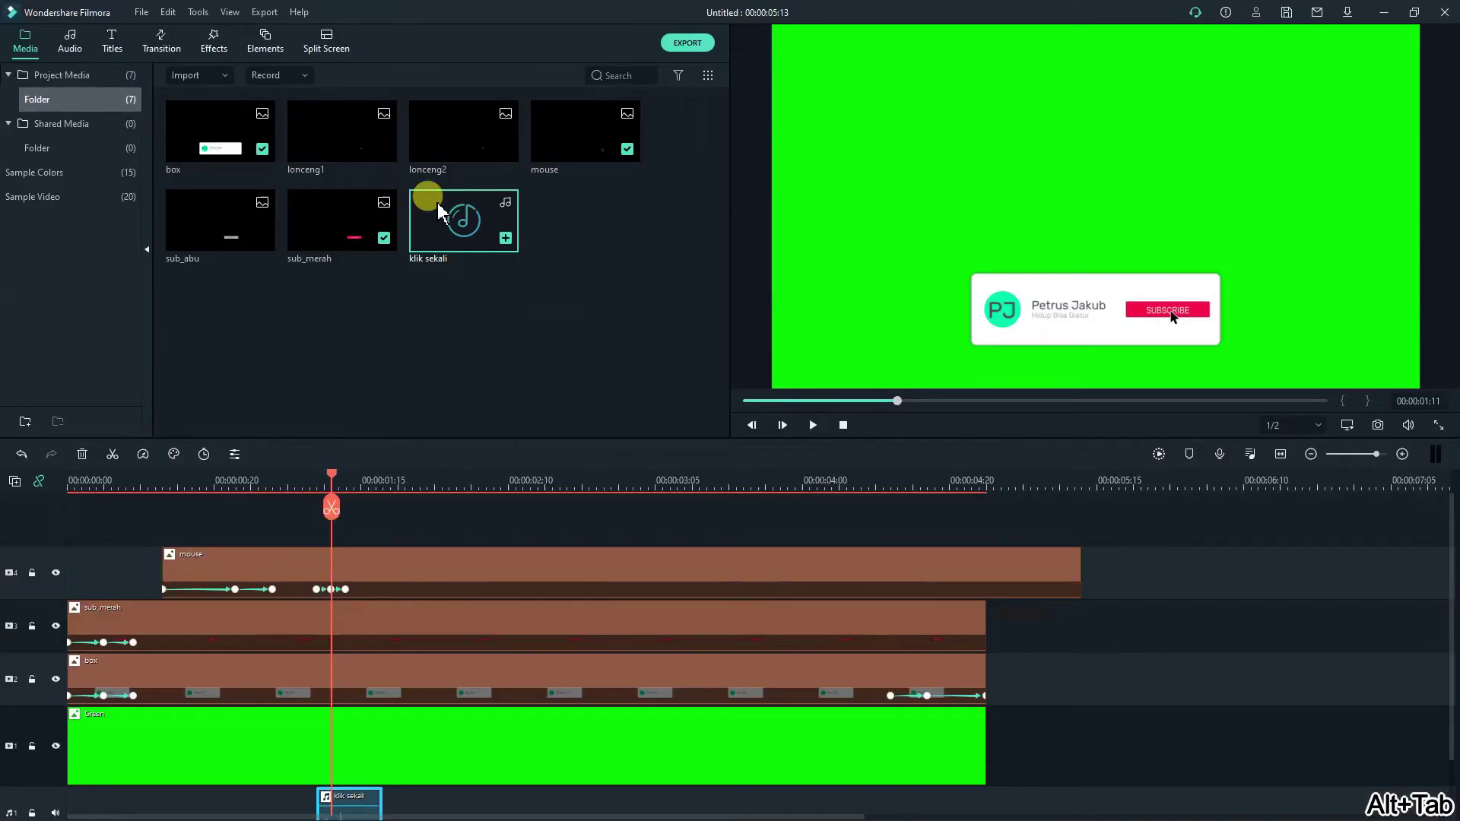
{"action": "left_click", "coordinate": [178, 76]}
{"action": "left_click", "coordinate": [186, 99]}
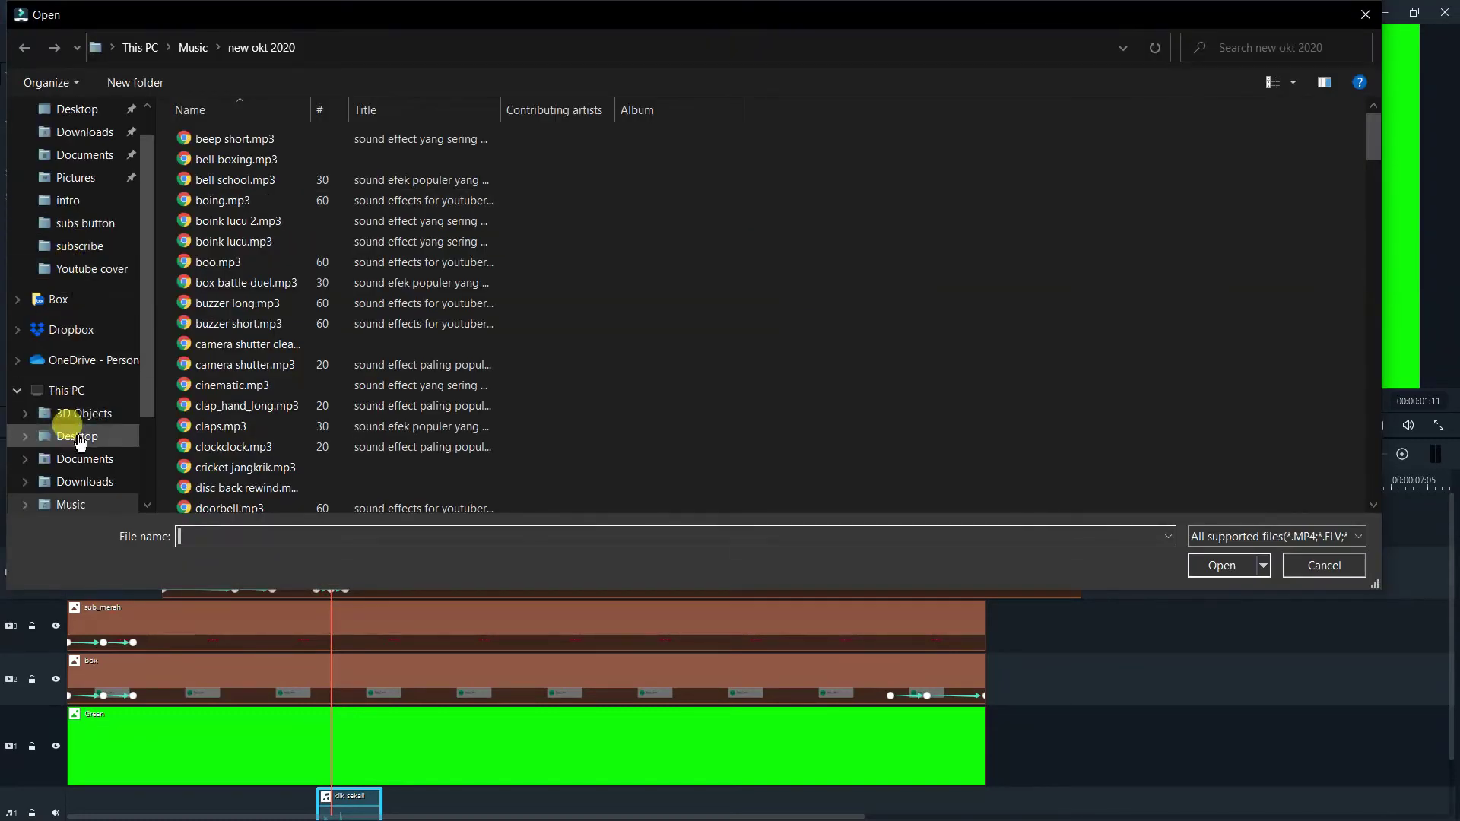
{"action": "left_click", "coordinate": [73, 435]}
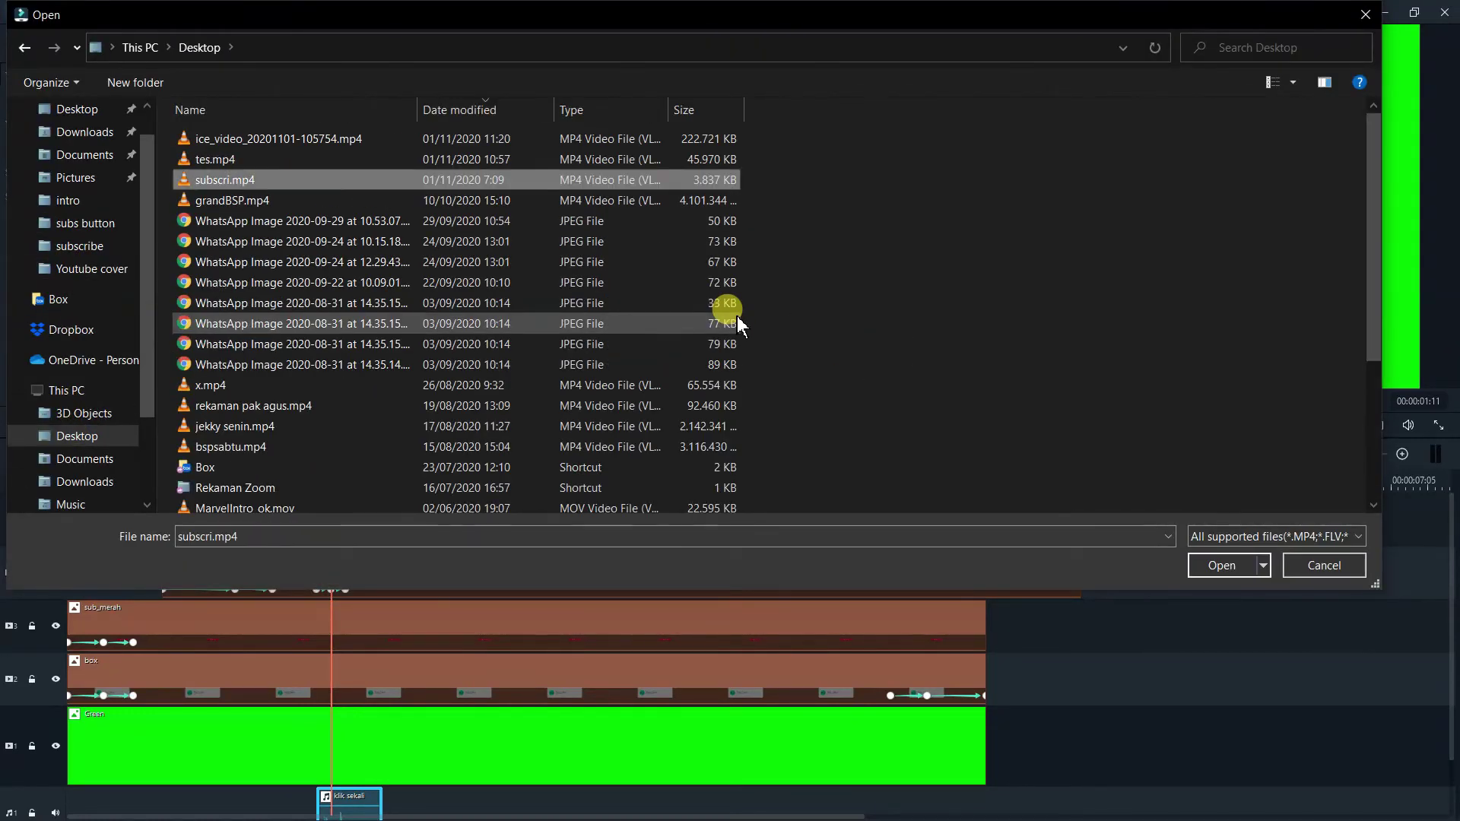
{"action": "scroll", "coordinate": [737, 316], "scroll_direction": "down", "scroll_amount": 4}
{"action": "double_click", "coordinate": [737, 317]}
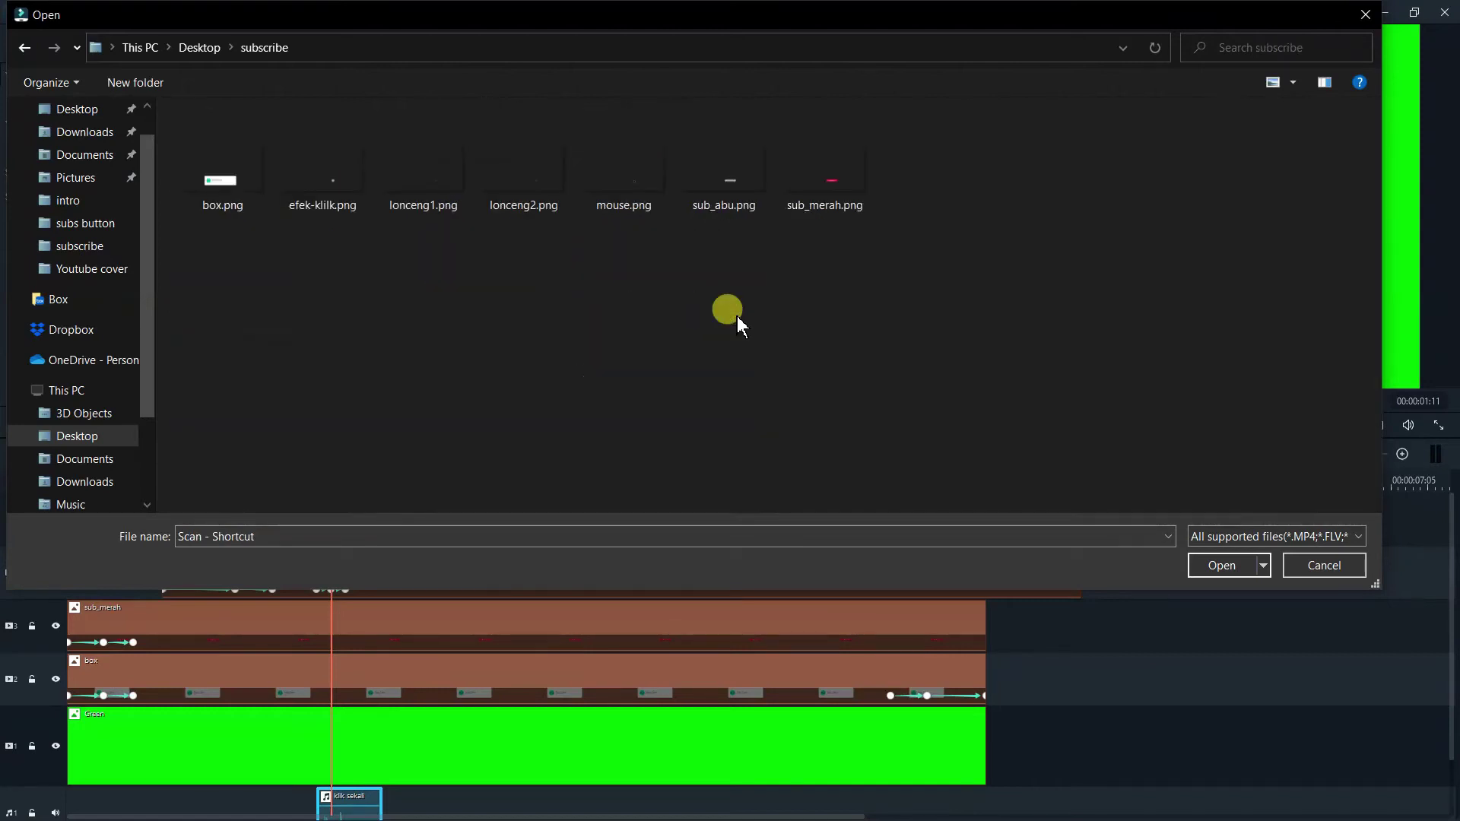
{"action": "double_click", "coordinate": [332, 187]}
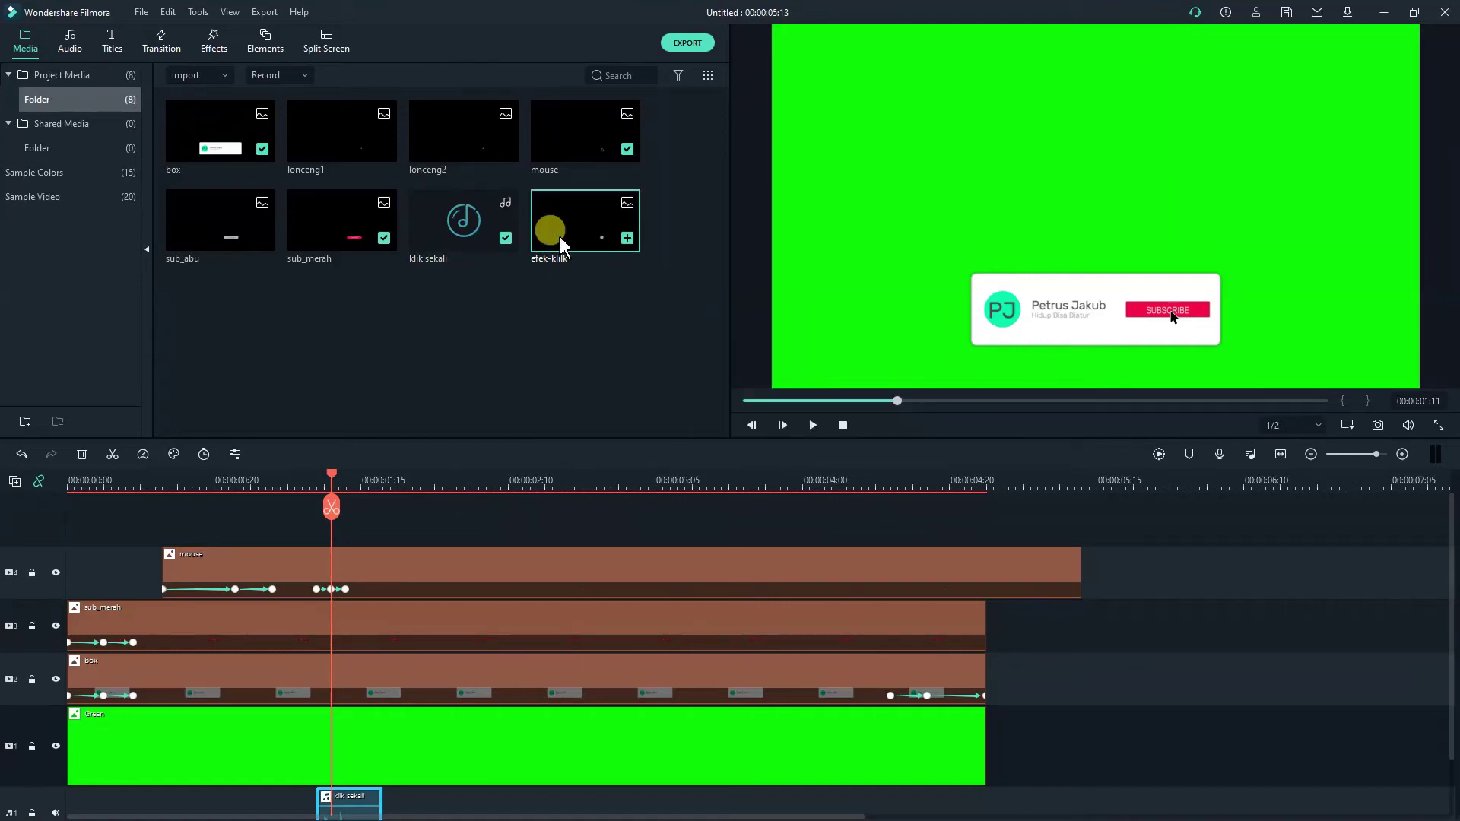
Place the efek-klilk image on its own track between the sub_merah and mouse clips, starting at 00:00:01:09.
{"action": "left_click_drag", "start_coordinate": [440, 475], "coordinate": [370, 537]}
{"action": "left_click_drag", "start_coordinate": [372, 558], "coordinate": [369, 677]}
{"action": "left_click_drag", "start_coordinate": [378, 586], "coordinate": [385, 616]}
{"action": "left_click", "coordinate": [575, 678]}
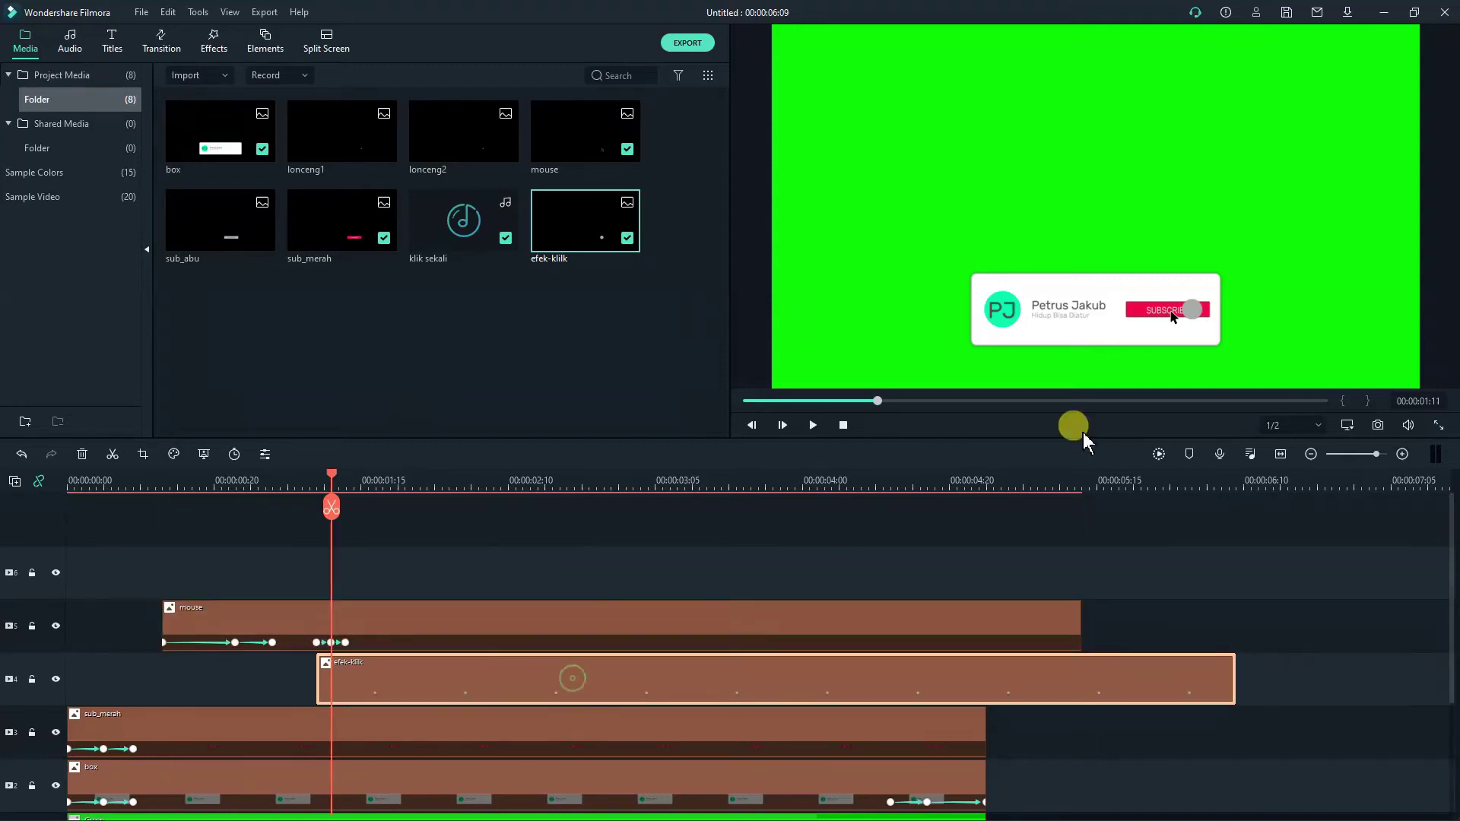
Move the efek-klilk circle onto the cursor tip at 00:00:01:11, setting its keyframed position to X -28, Y -1.
{"action": "double_click", "coordinate": [998, 678]}
{"action": "mouse_move", "coordinate": [1297, 282]}
{"action": "left_mouse_down"}
{"action": "mouse_move", "coordinate": [1308, 295]}
{"action": "mouse_move", "coordinate": [1309, 280]}
{"action": "left_mouse_up"}
{"action": "key", "text": "Right"}
{"action": "key", "text": "Right"}
{"action": "key", "text": "Right"}
{"action": "key", "text": "Right"}
{"action": "key", "text": "Right"}
{"action": "key", "text": "Right"}
{"action": "key", "text": "Down"}
{"action": "key", "text": "Down"}
{"action": "key", "text": "Down"}
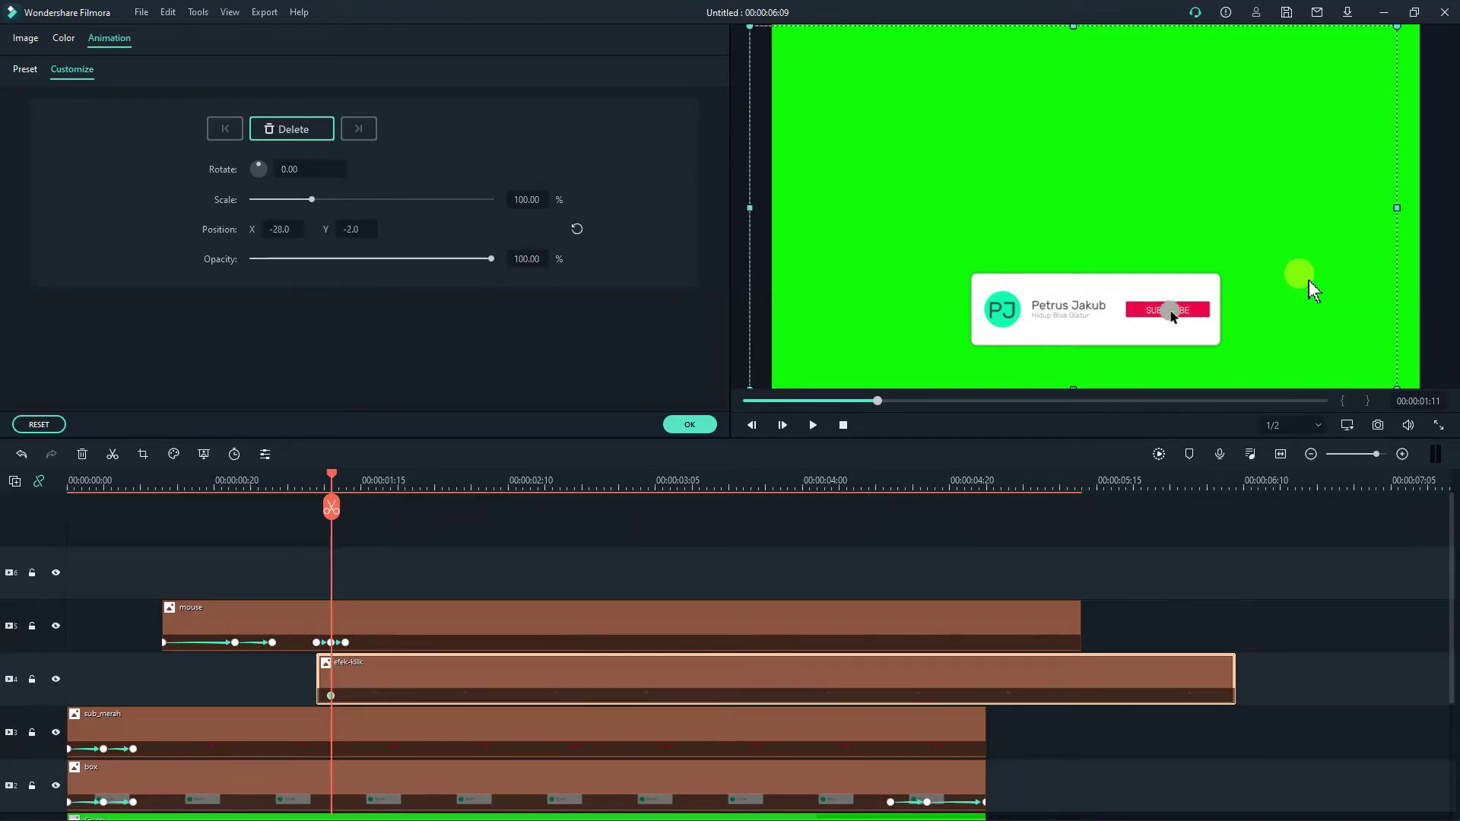
{"action": "key", "text": "Left"}
{"action": "key", "text": "Left"}
{"action": "key", "text": "Left"}
{"action": "key", "text": "Left"}
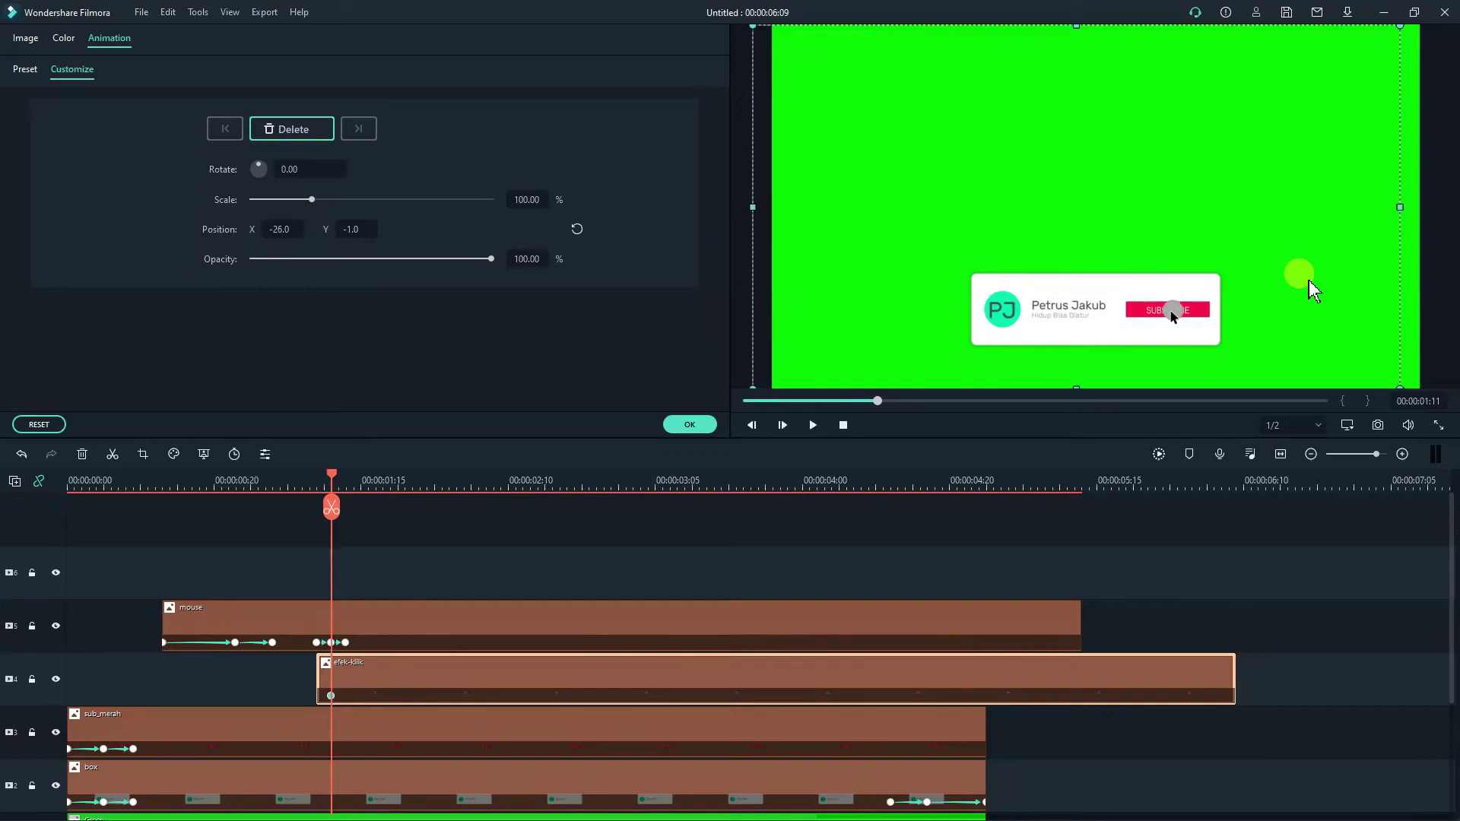
{"action": "key", "text": "Up"}
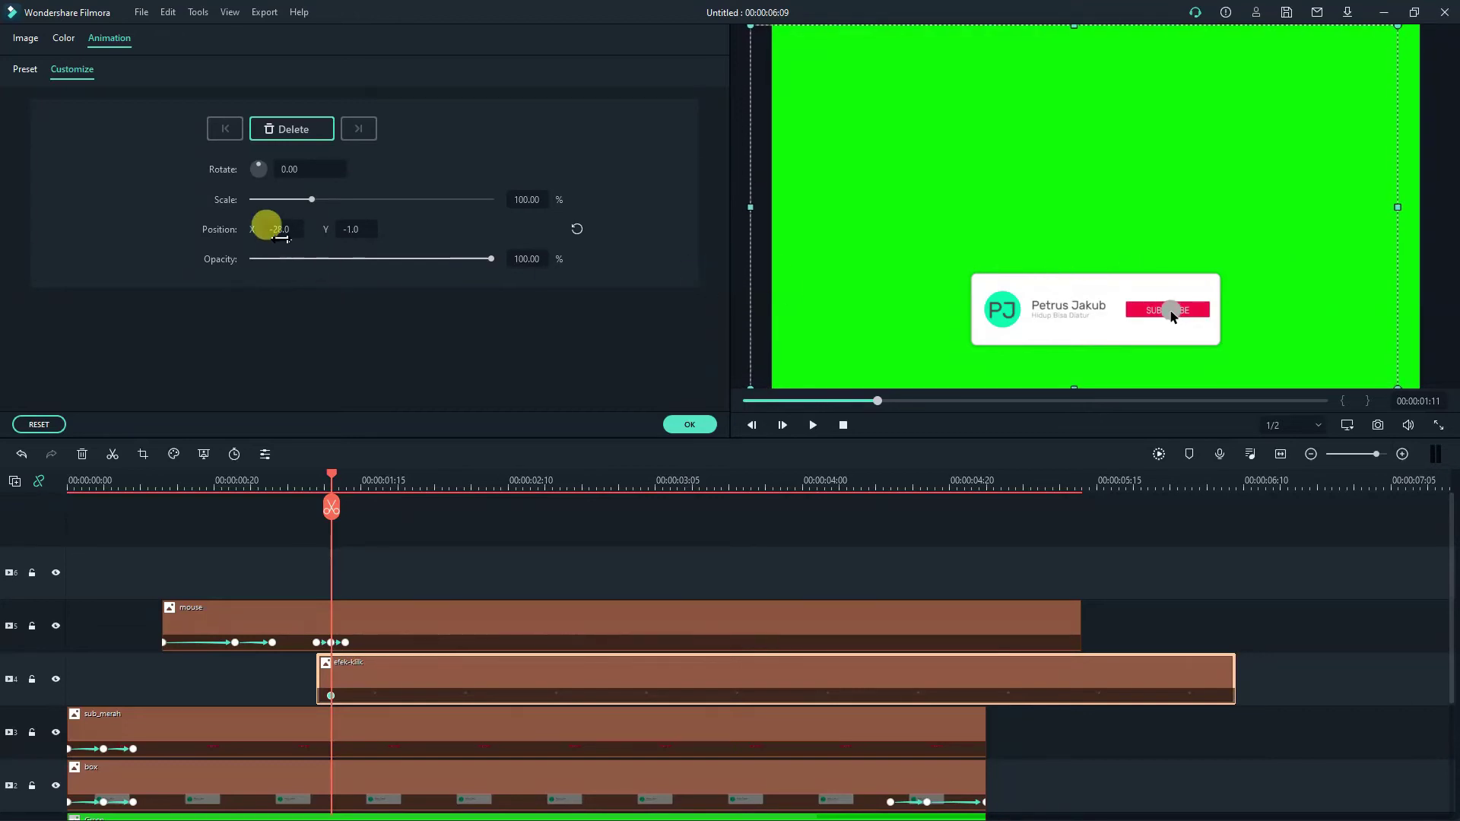
Set the efek-klilk clip's blending mode to Multiply and its opacity to 52.23%.
{"action": "left_click", "coordinate": [26, 73]}
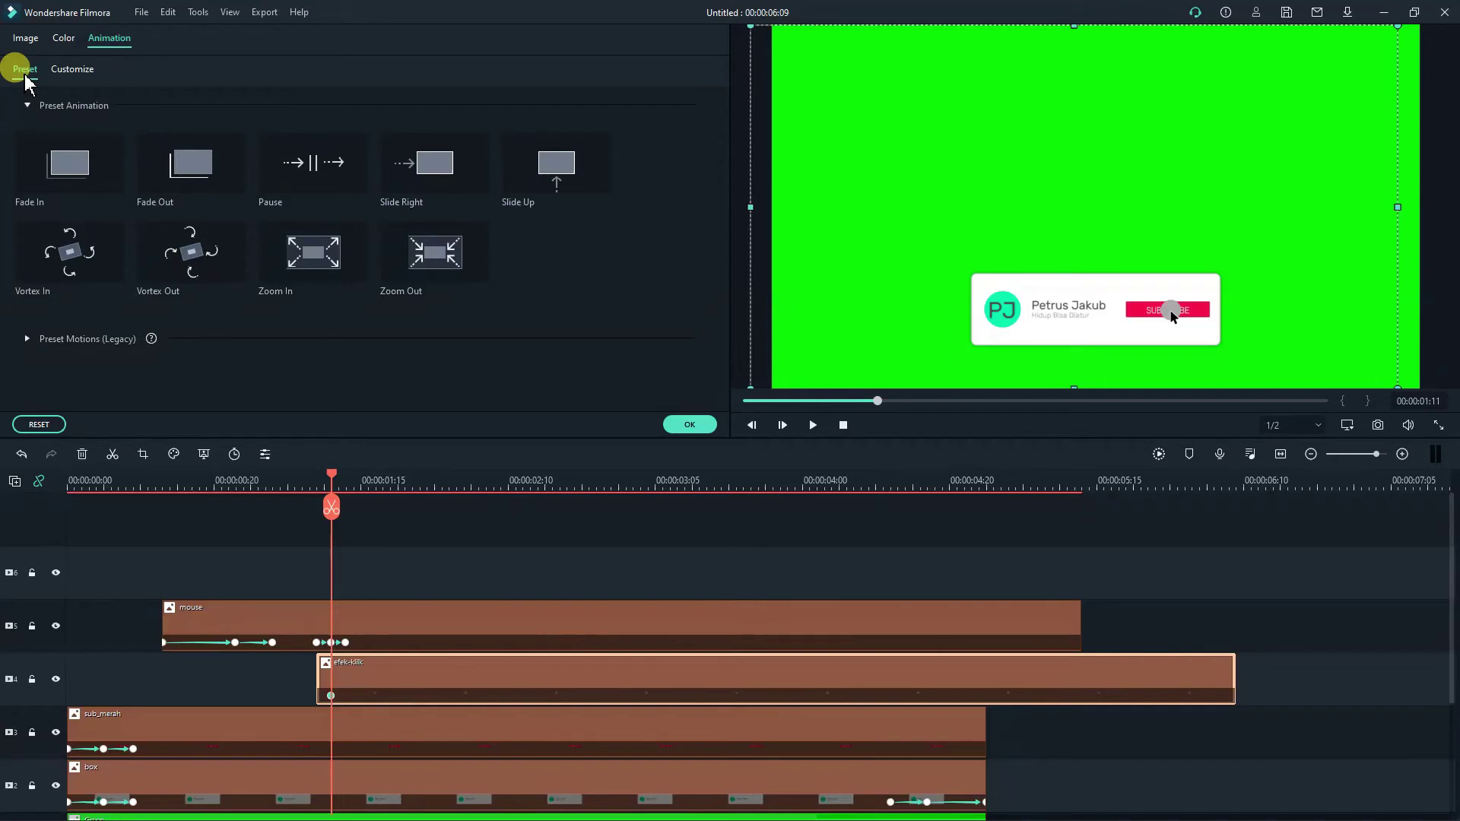
{"action": "left_click", "coordinate": [60, 42]}
{"action": "left_click", "coordinate": [36, 44]}
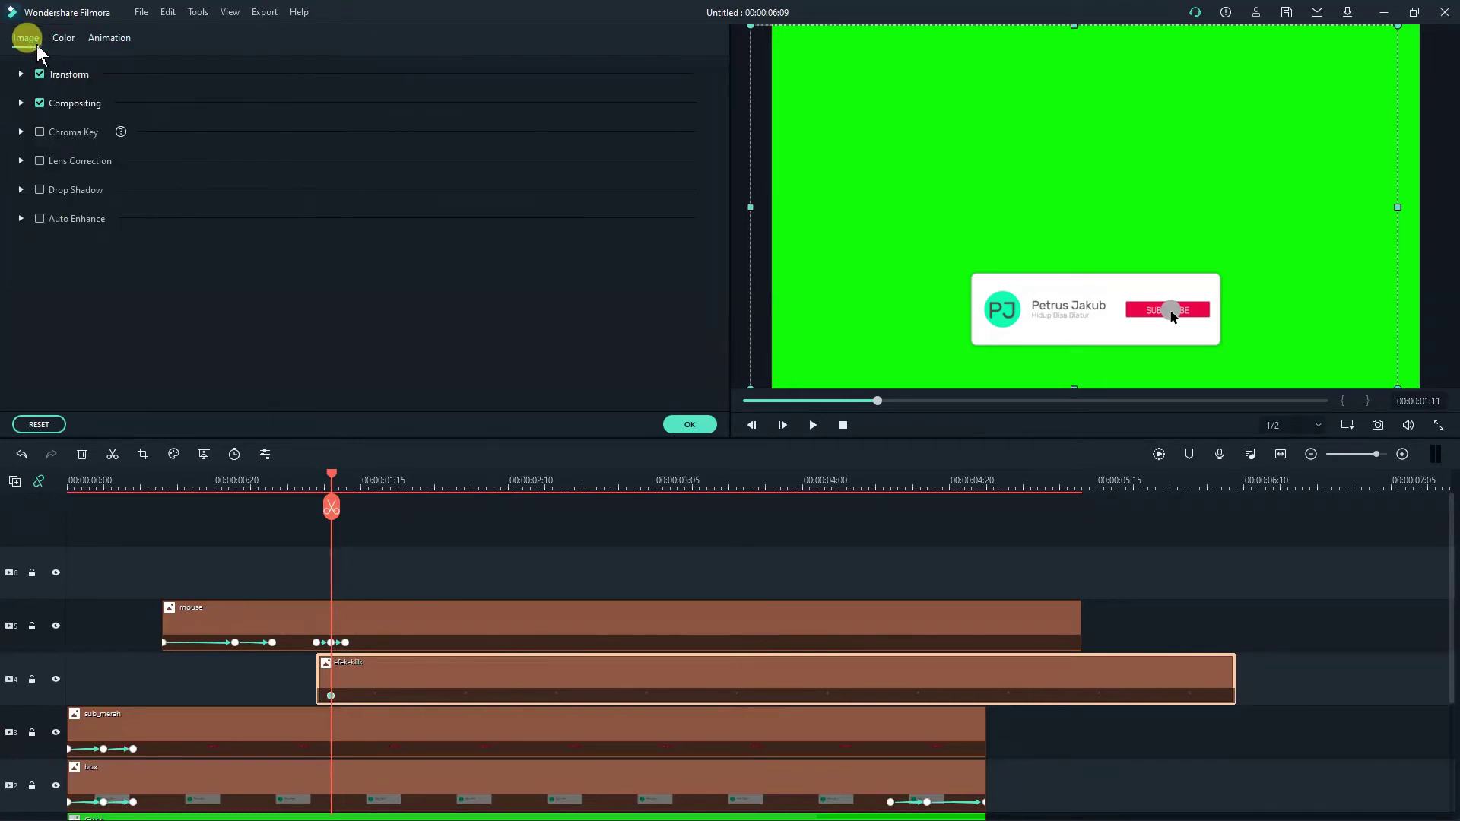
{"action": "left_click", "coordinate": [21, 102]}
{"action": "left_click", "coordinate": [297, 151]}
{"action": "left_click", "coordinate": [307, 222]}
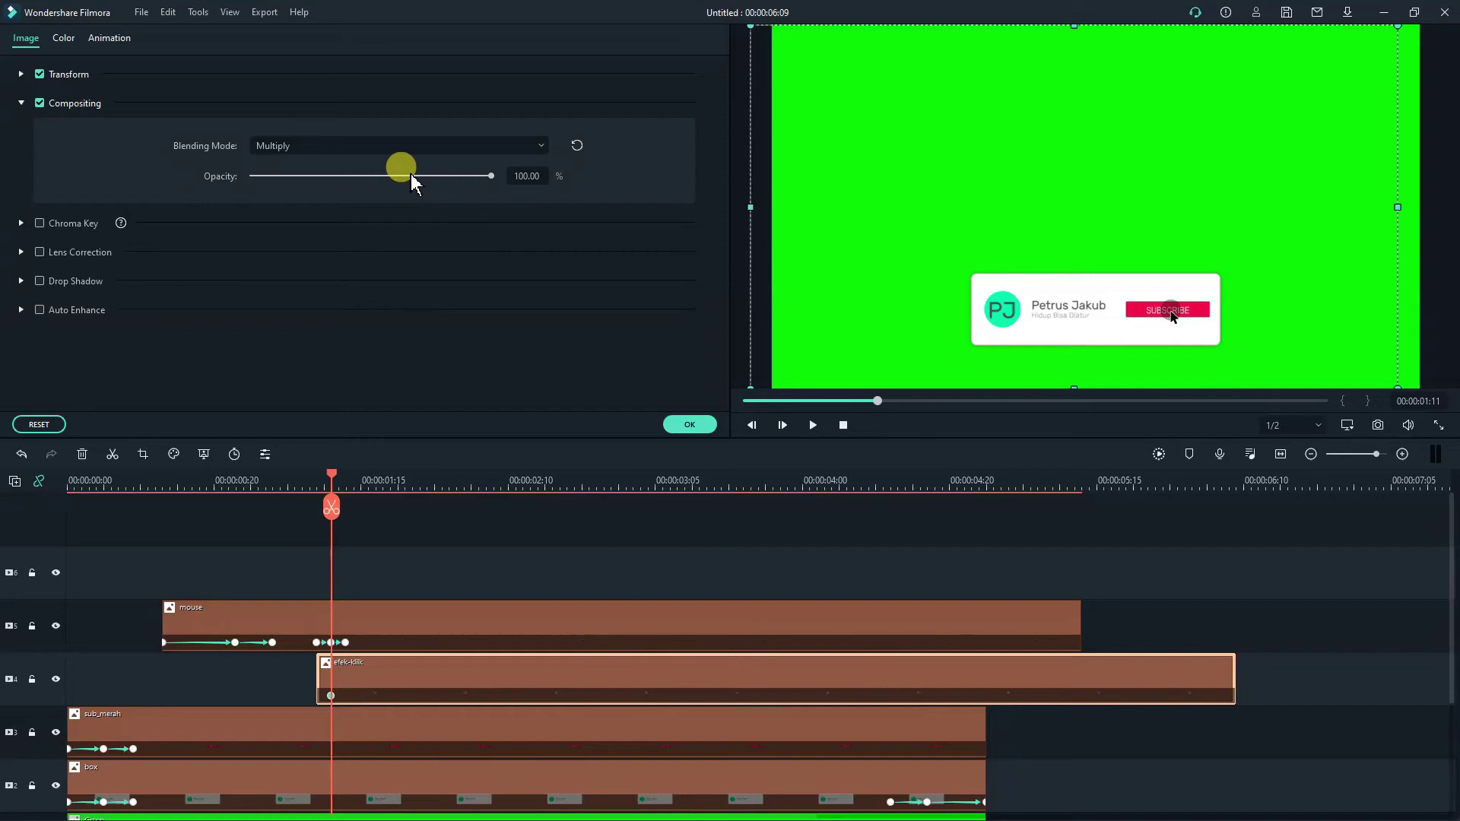
{"action": "left_click_drag", "start_coordinate": [373, 176], "coordinate": [380, 177]}
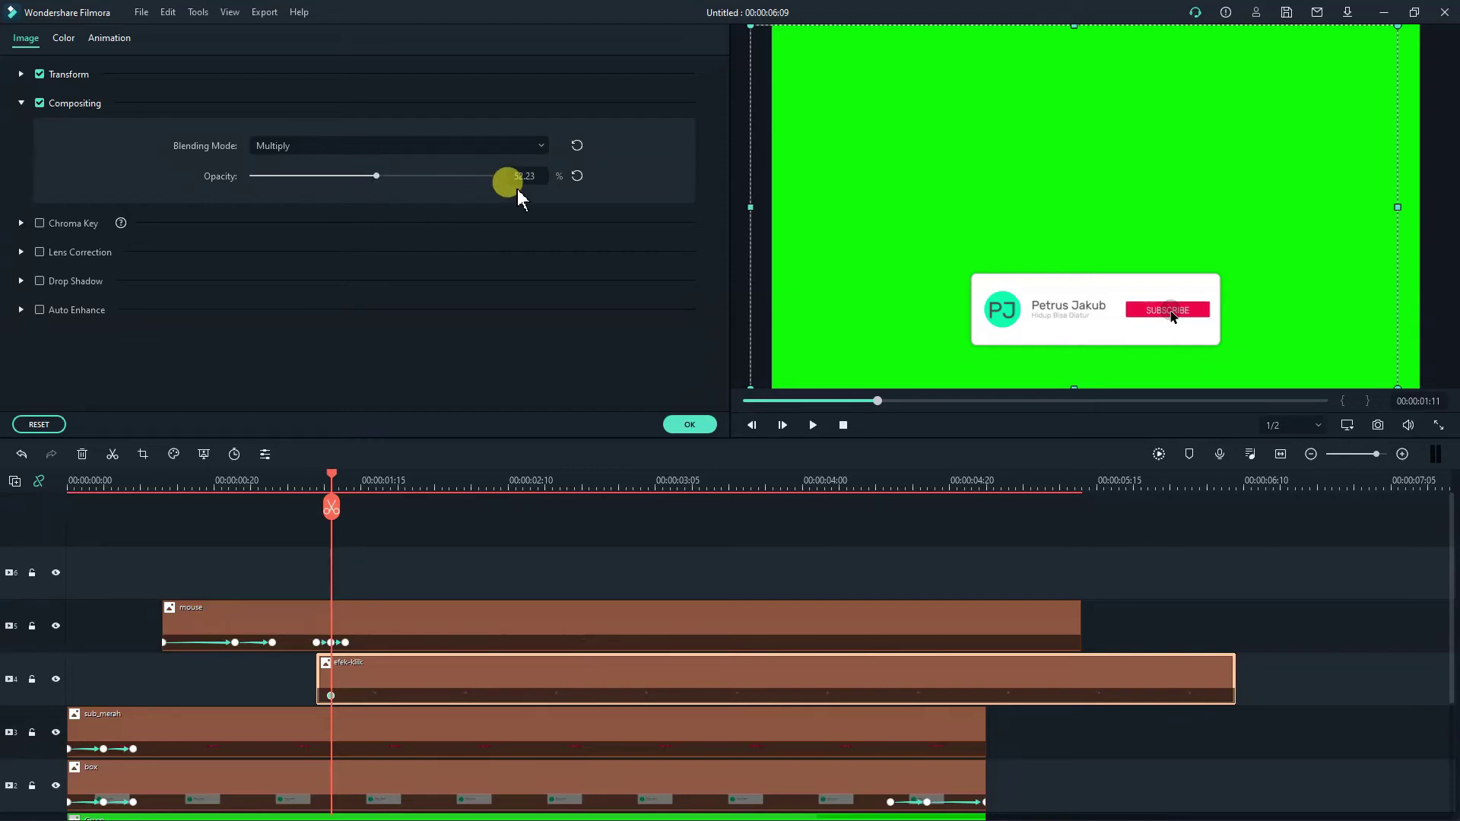
{"action": "left_click", "coordinate": [692, 426]}
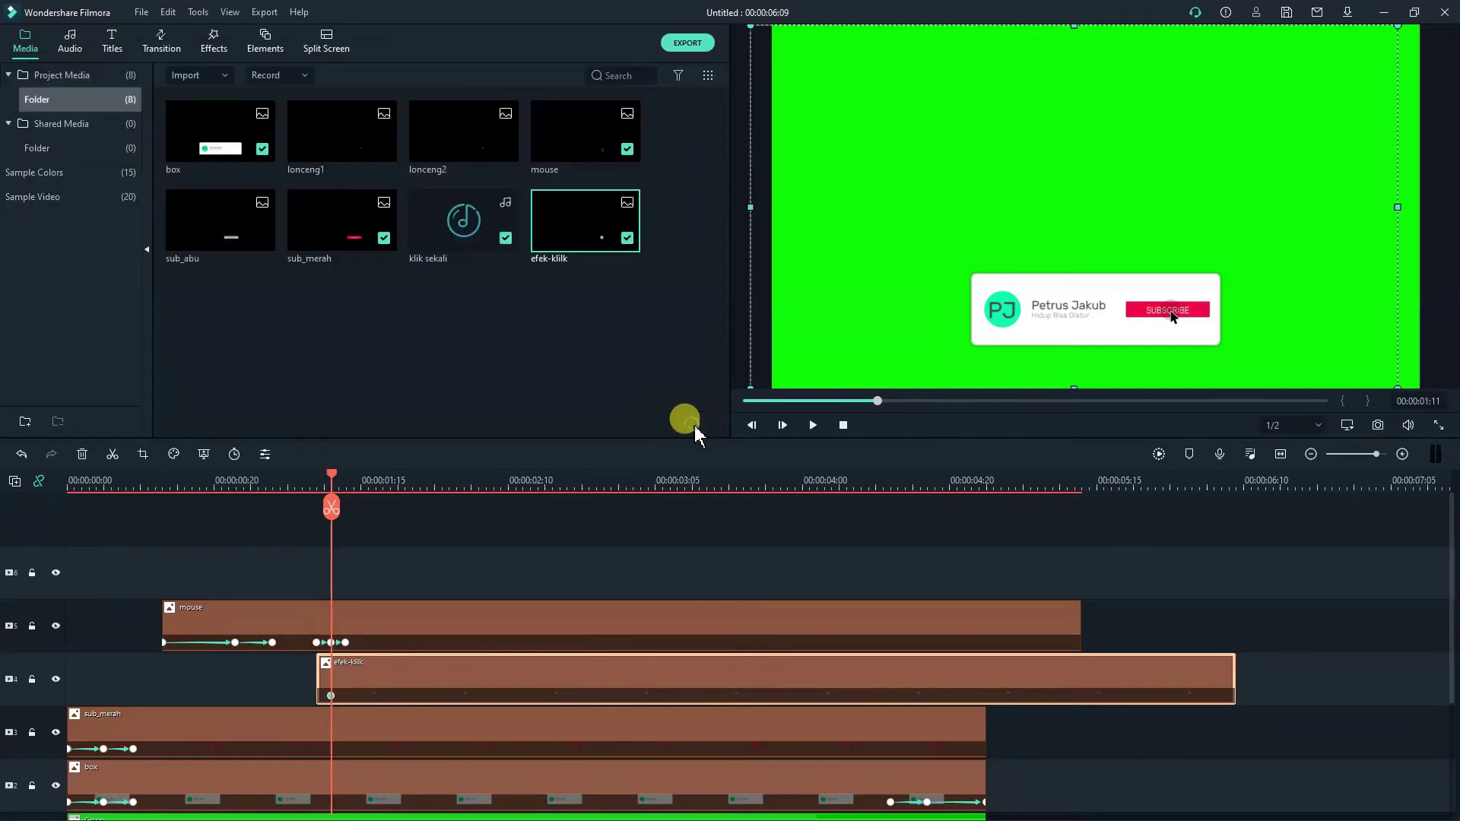
{"action": "double_click", "coordinate": [364, 669]}
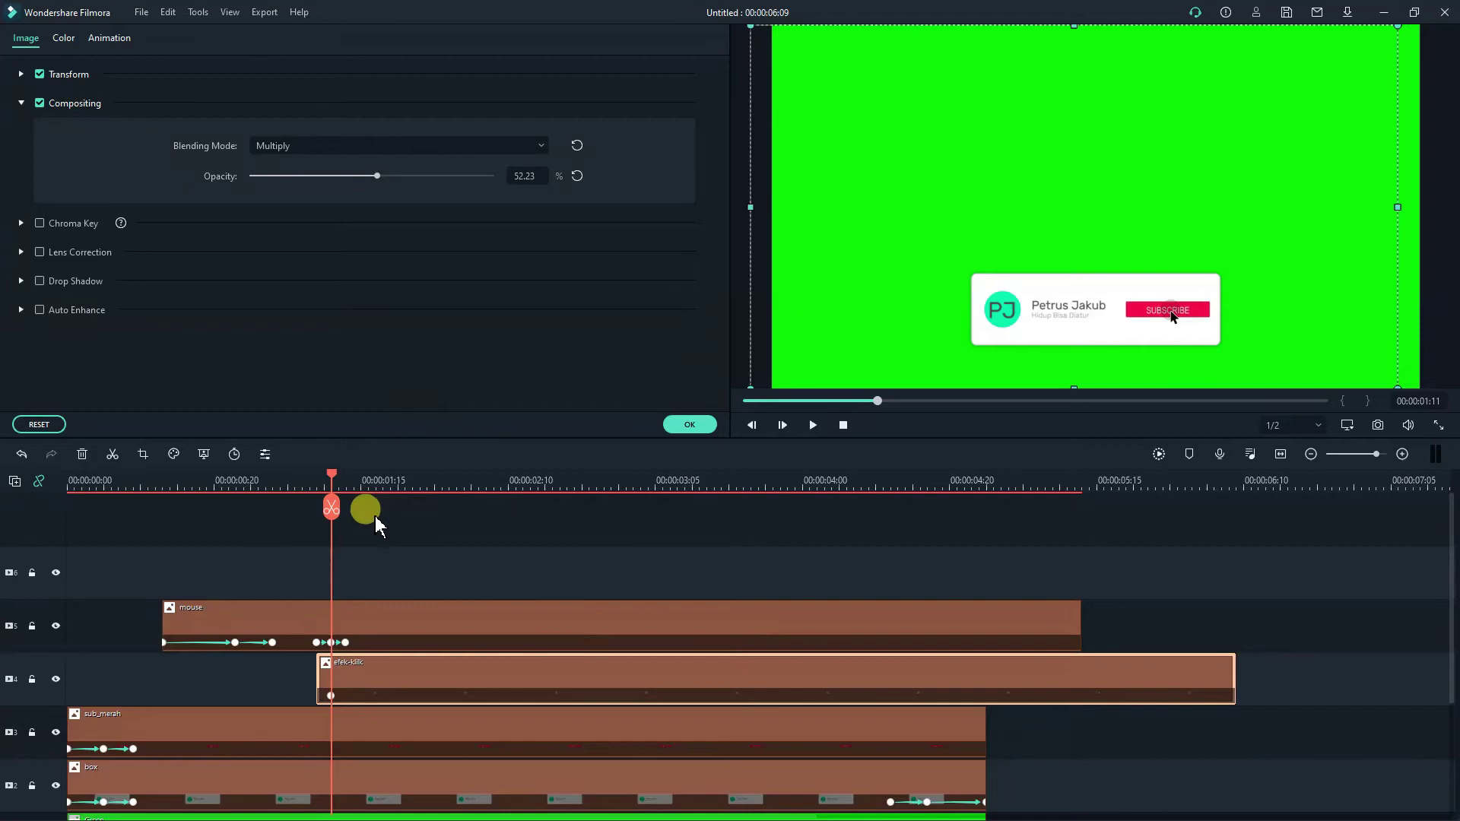
{"action": "left_click", "coordinate": [385, 549]}
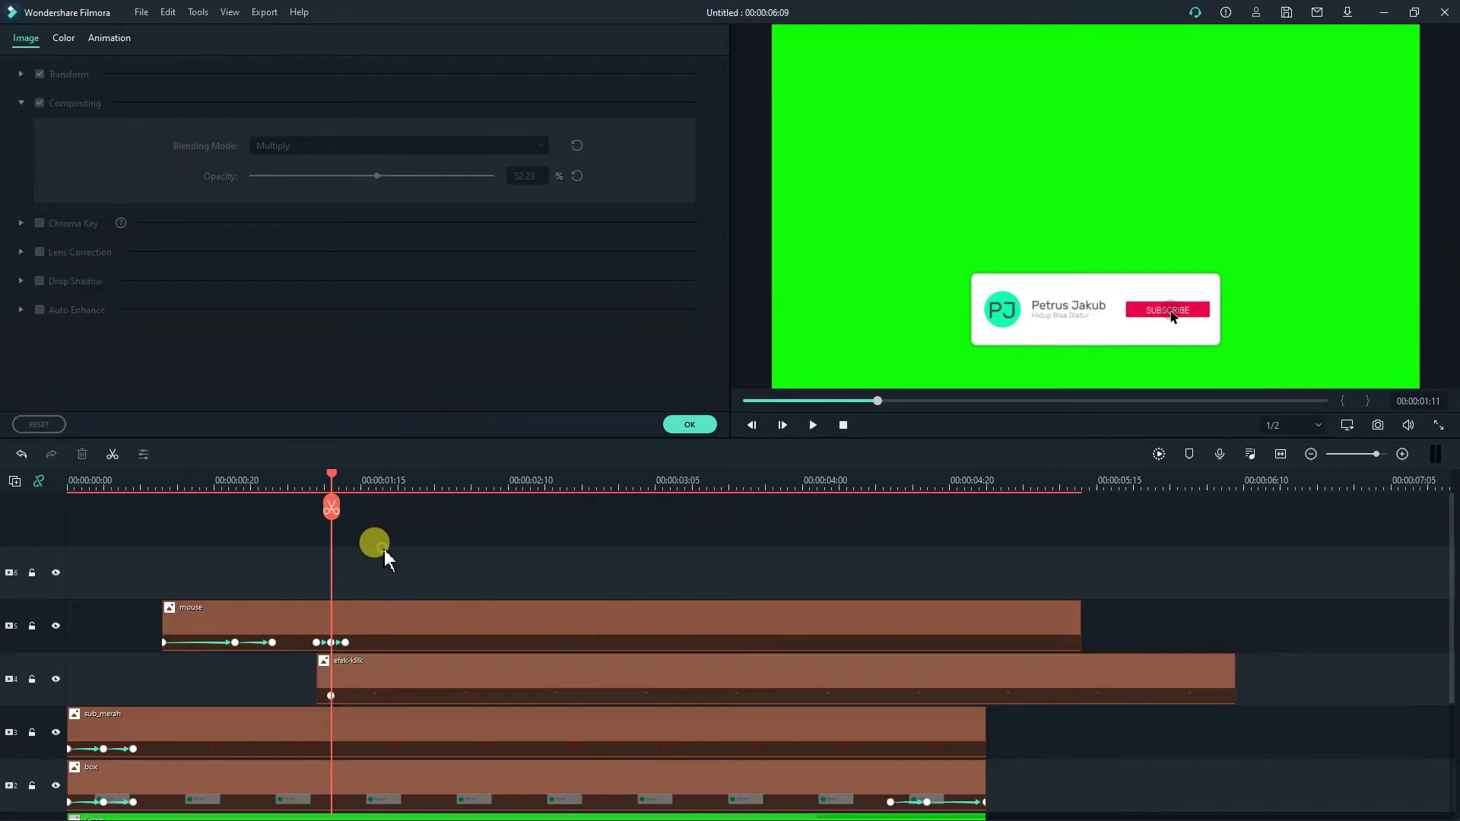
{"action": "left_click", "coordinate": [345, 665]}
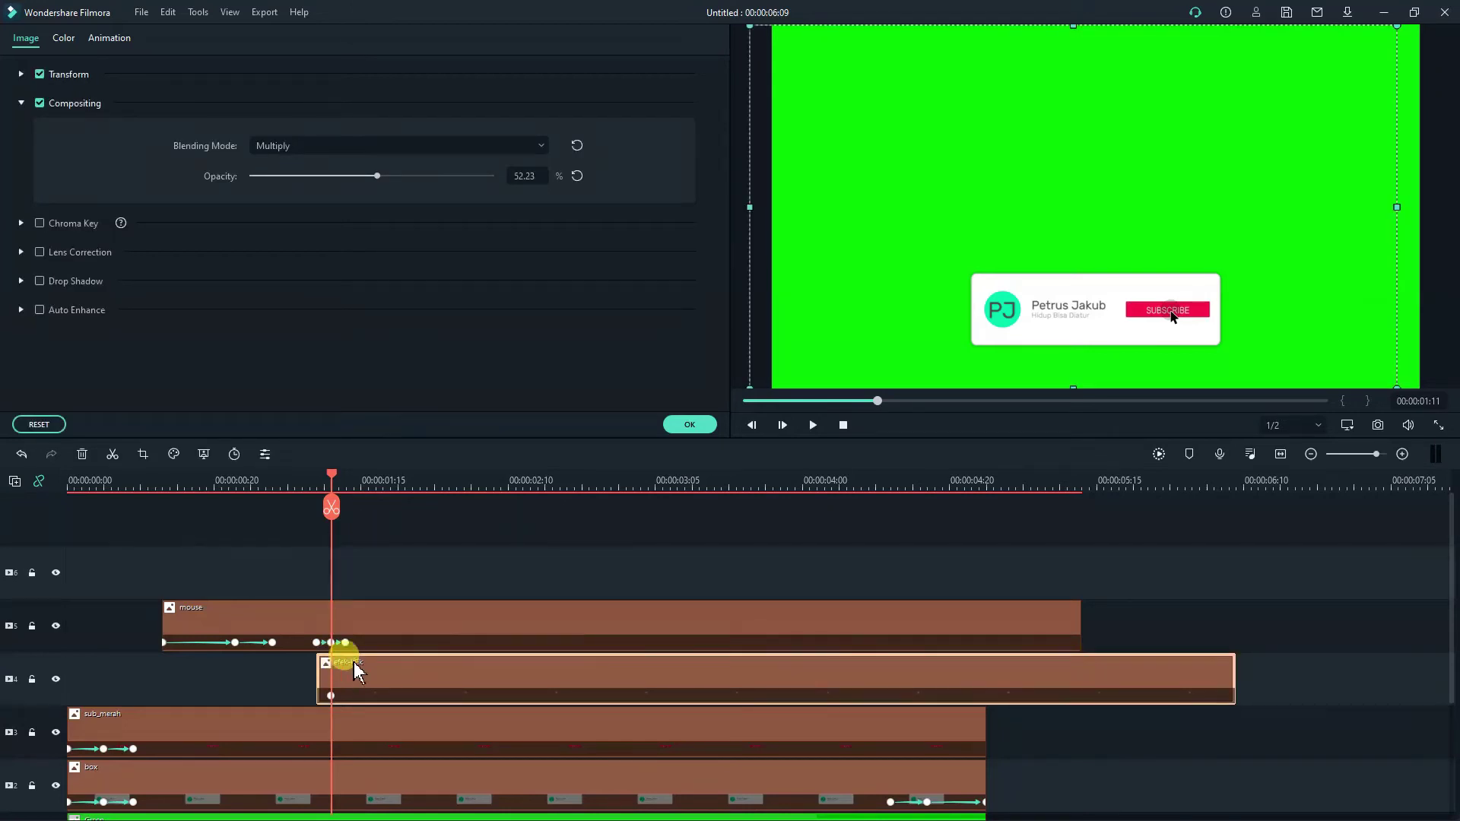
{"action": "left_click", "coordinate": [613, 540]}
{"action": "left_click", "coordinate": [689, 424]}
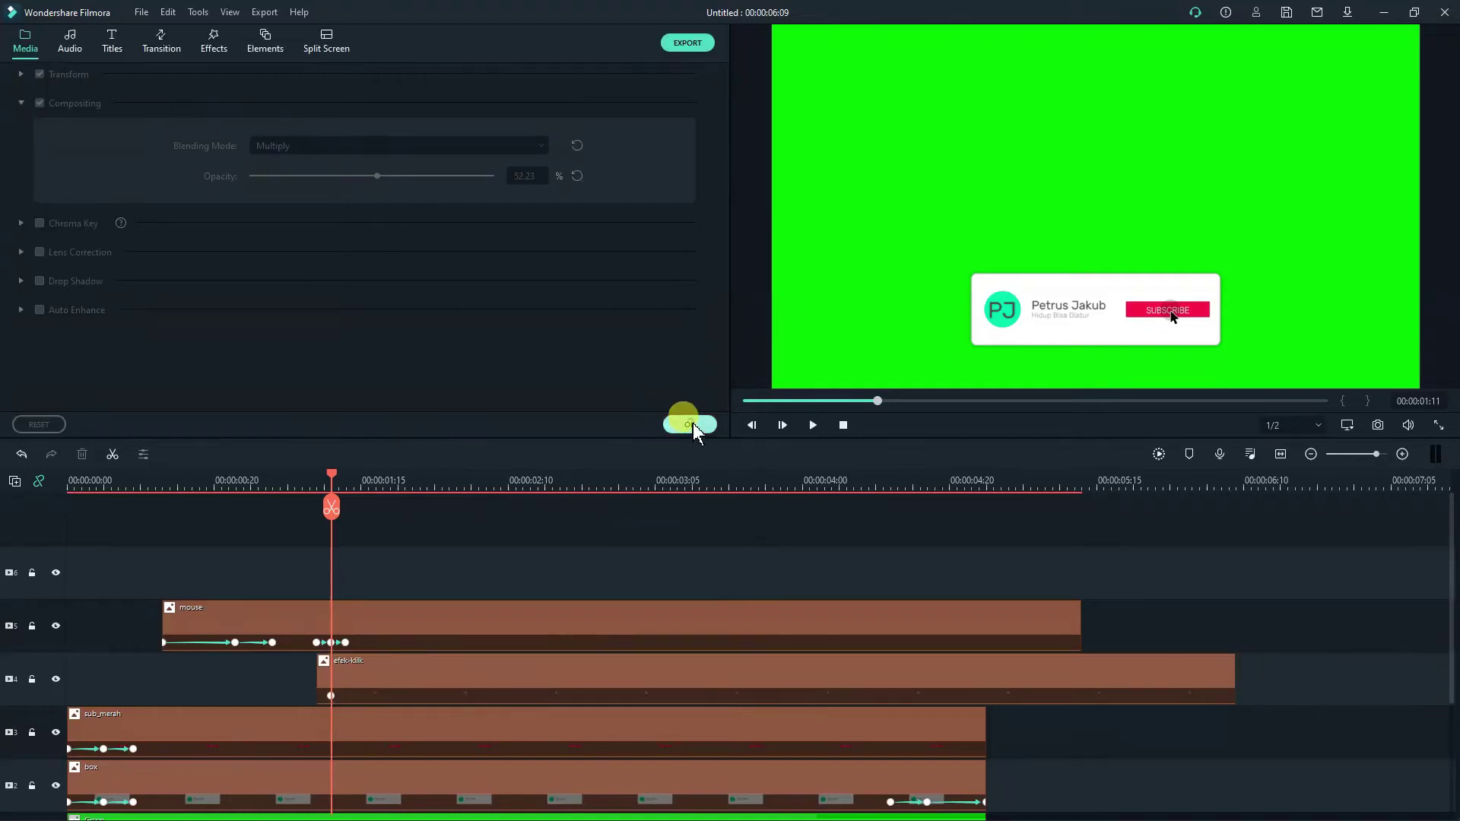
Add an animation keyframe to the efek-klilk clip at 00:00:01:13, aligned with the mouse clip's last keyframe.
{"action": "left_click", "coordinate": [350, 643]}
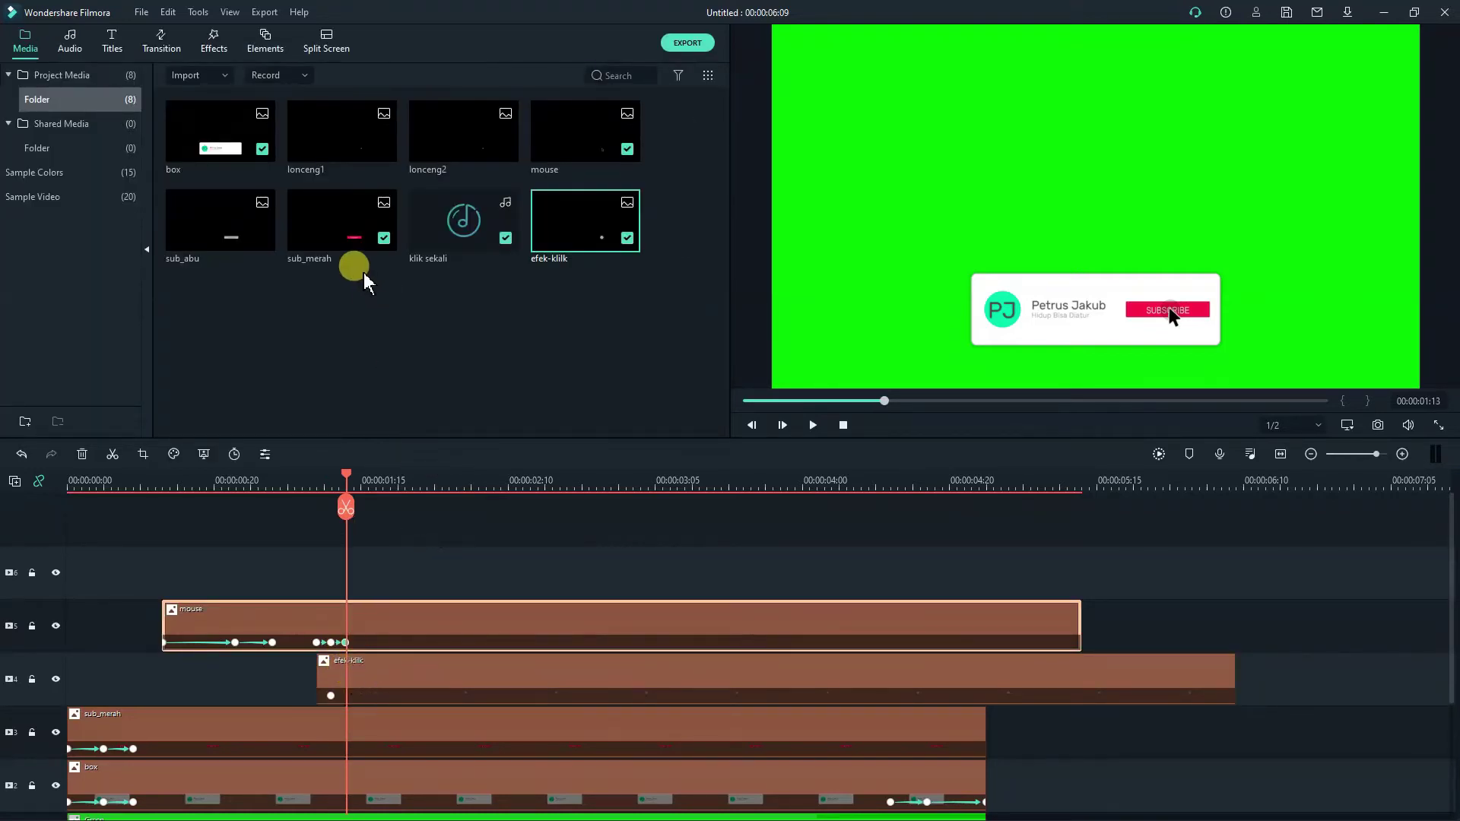
{"action": "left_click", "coordinate": [356, 679]}
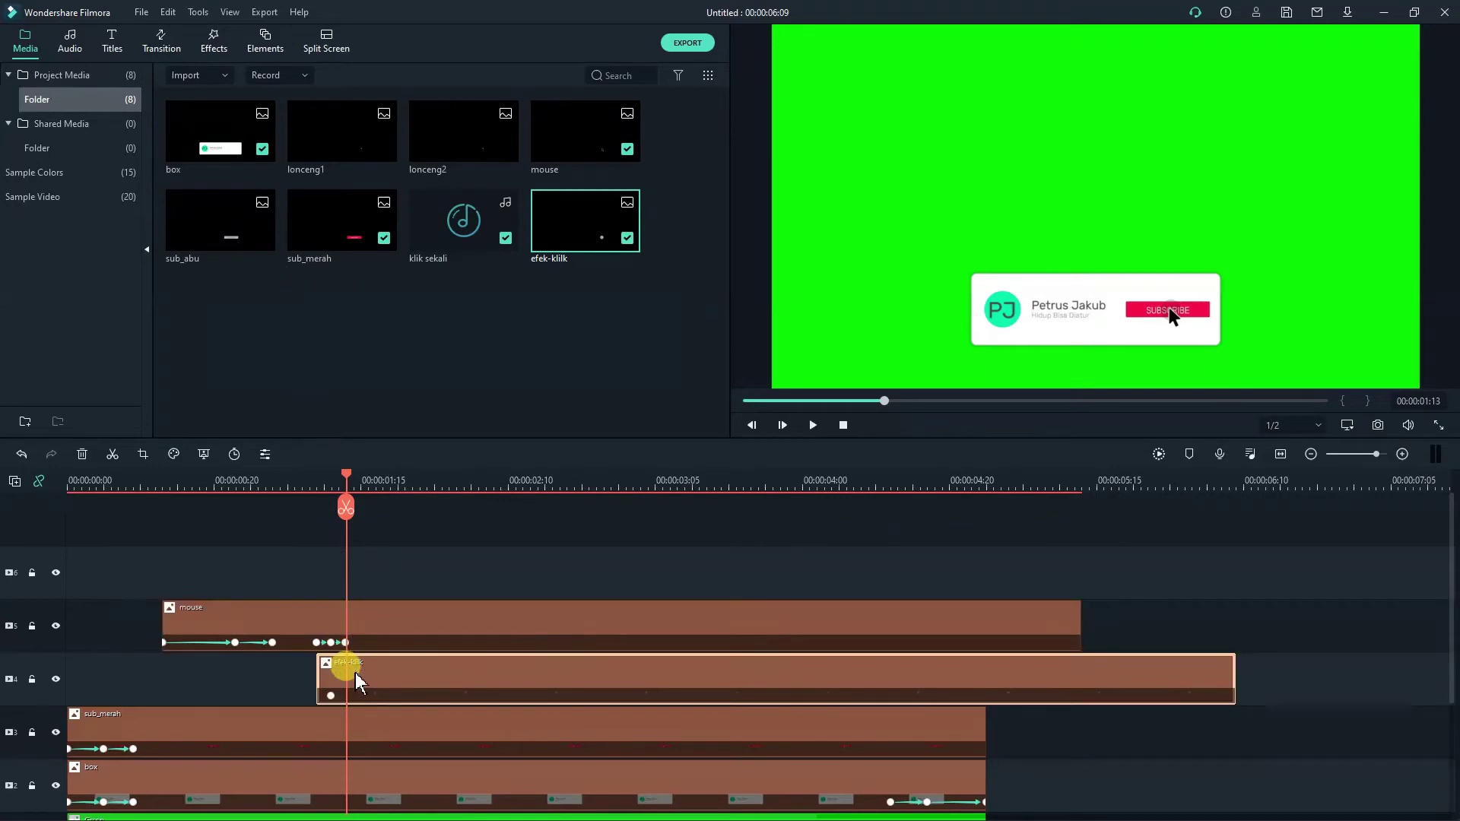
{"action": "double_click", "coordinate": [398, 664]}
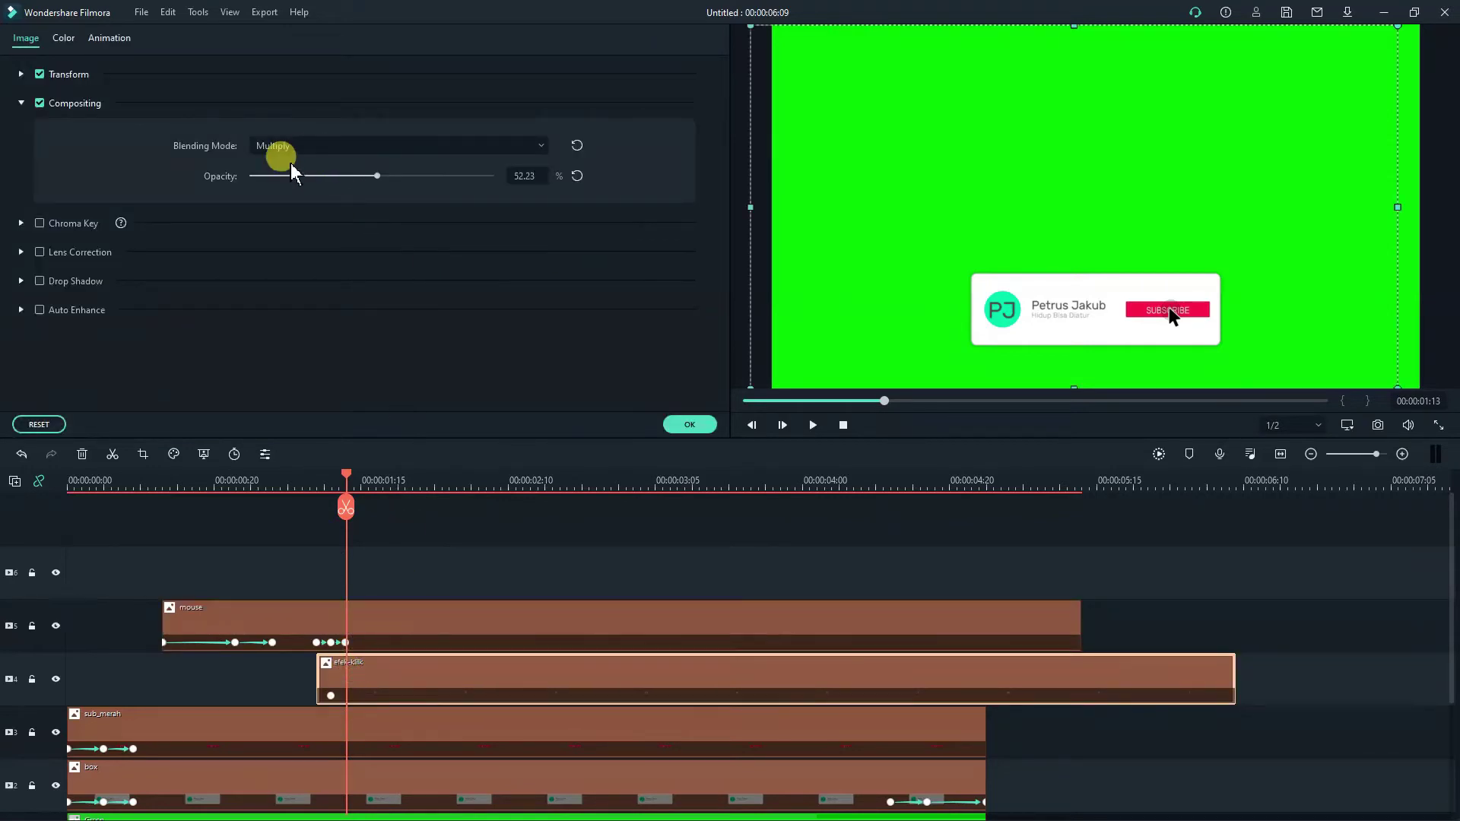
{"action": "left_click", "coordinate": [118, 36]}
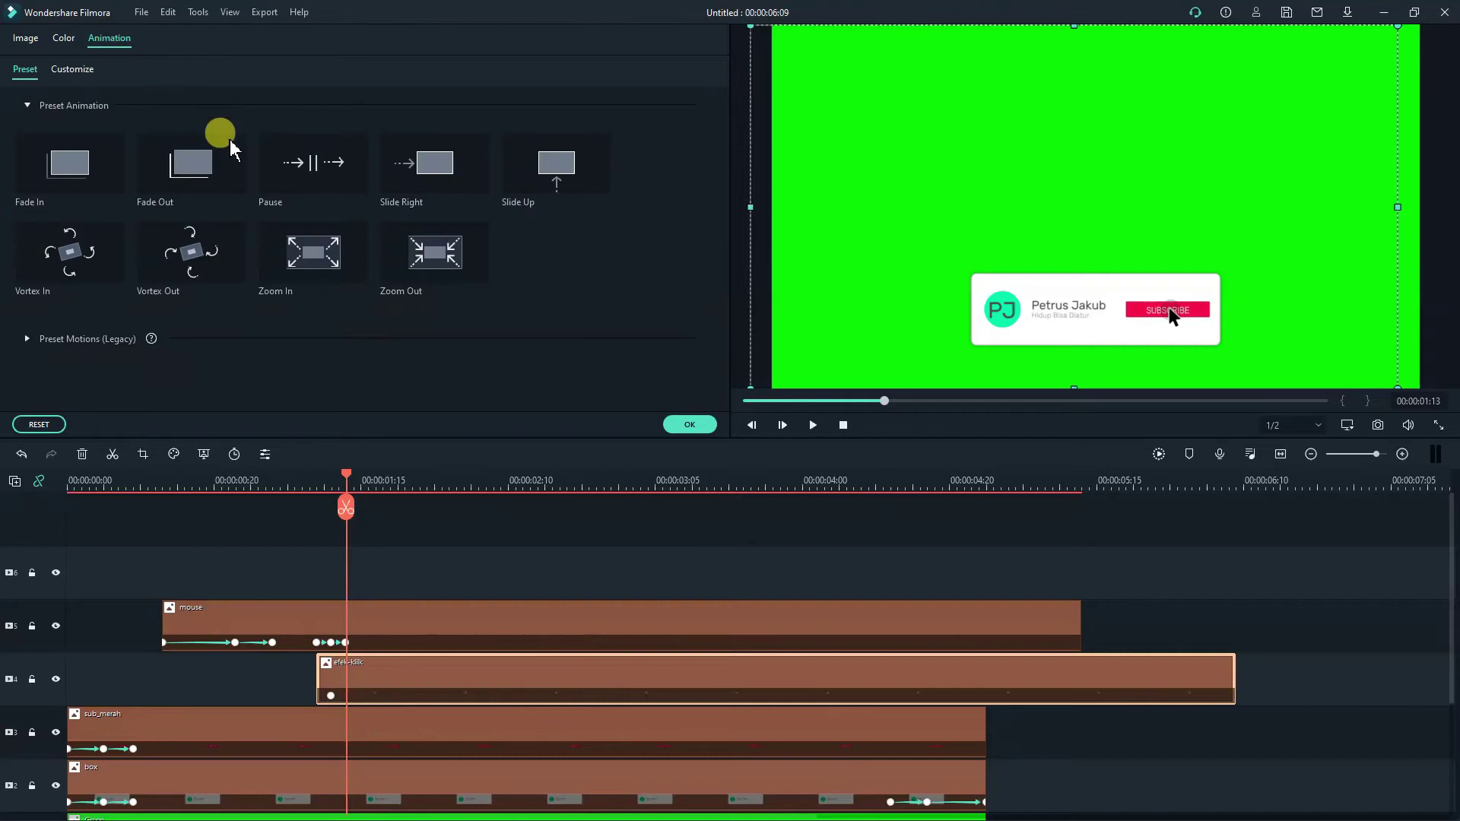
{"action": "left_click", "coordinate": [74, 70]}
{"action": "left_click", "coordinate": [283, 125]}
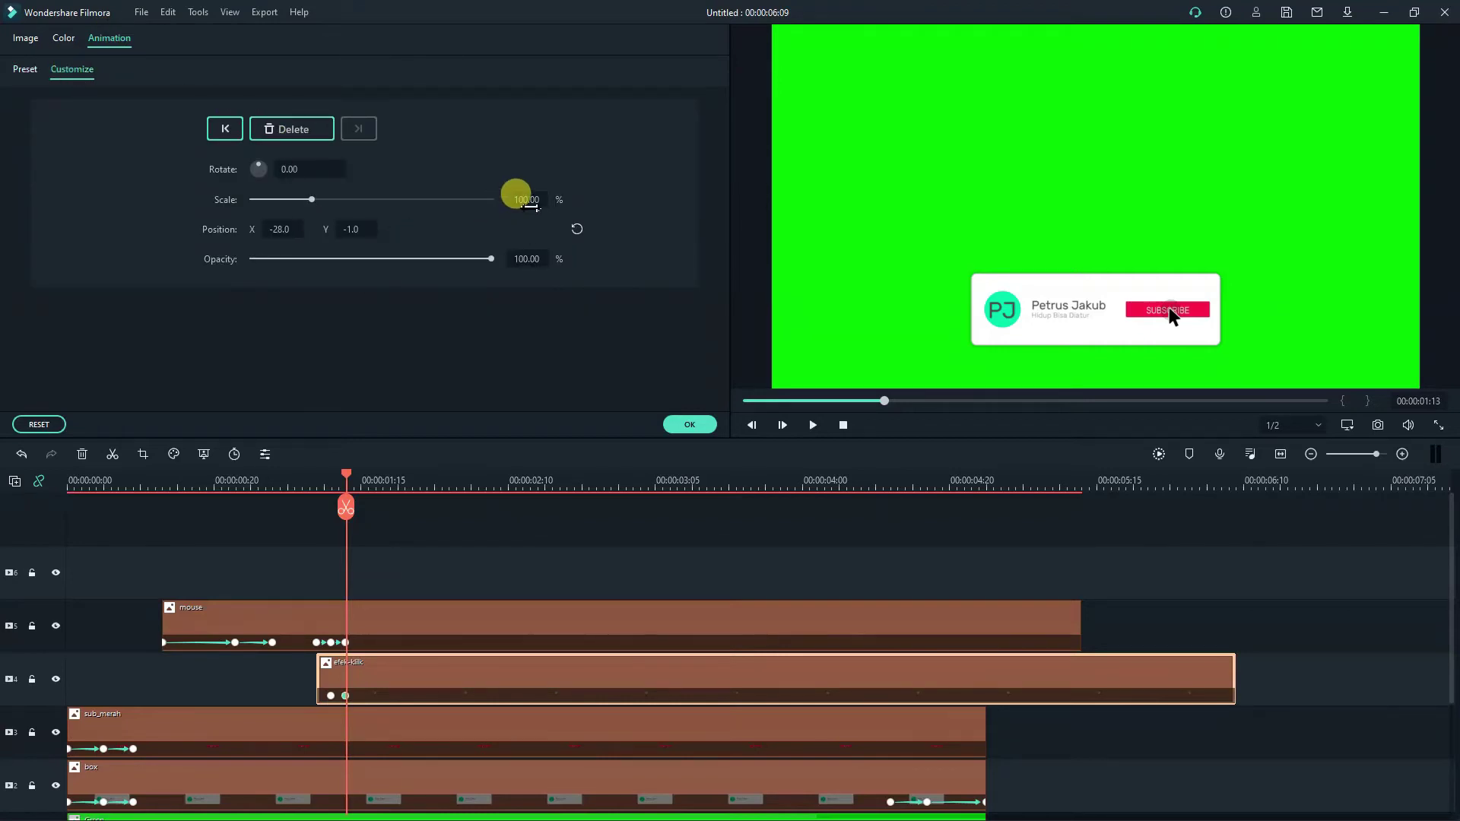
Extend the start of the efek-klilk clip slightly earlier and add an animation keyframe to it at 00:00:01:09.
{"action": "key", "text": "Left"}
{"action": "key", "text": "Left"}
{"action": "key", "text": "Left"}
{"action": "key", "text": "Left"}
{"action": "left_click_drag", "start_coordinate": [335, 654], "coordinate": [320, 655]}
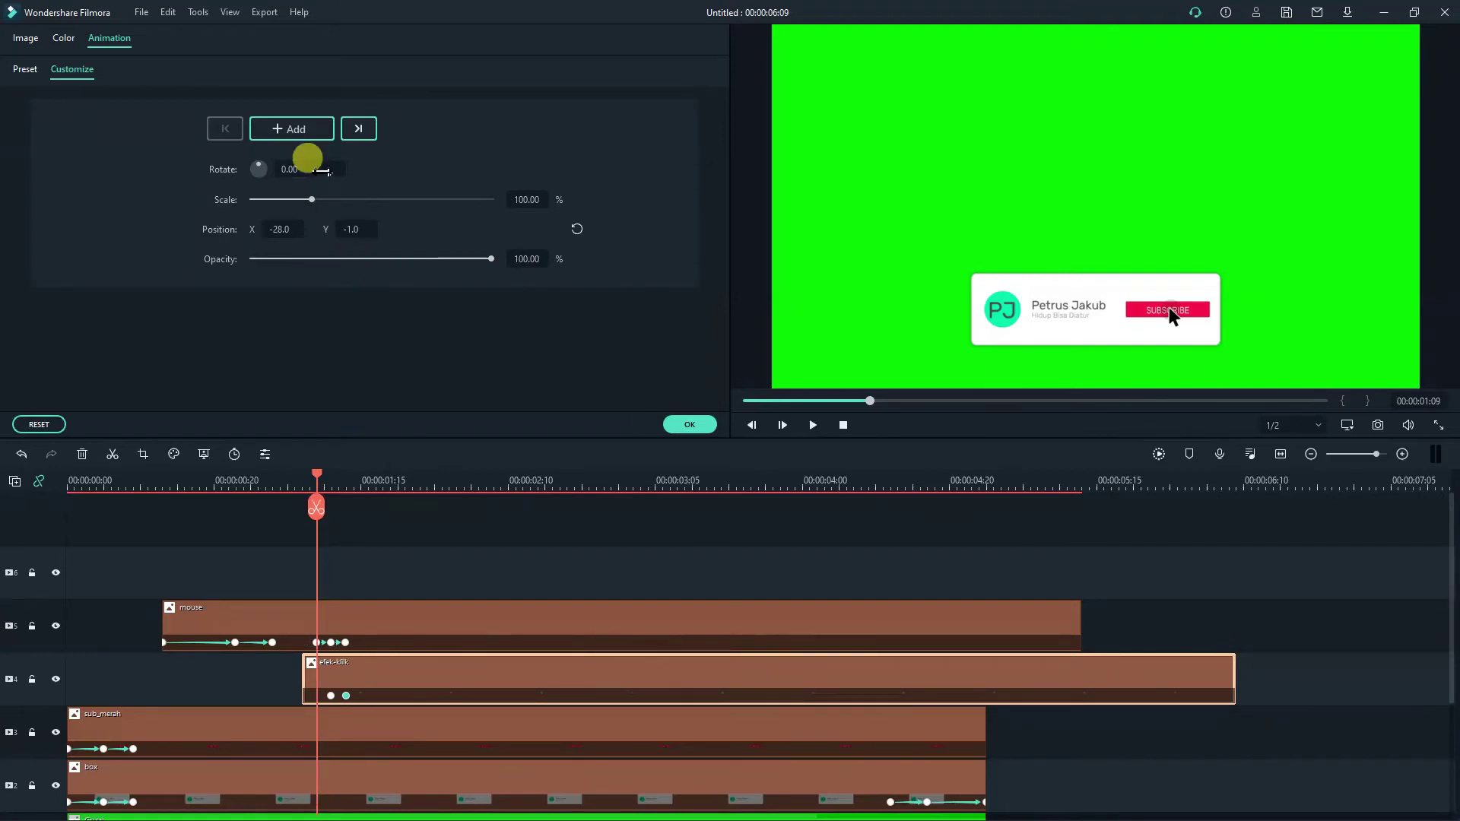
{"action": "left_click", "coordinate": [300, 127]}
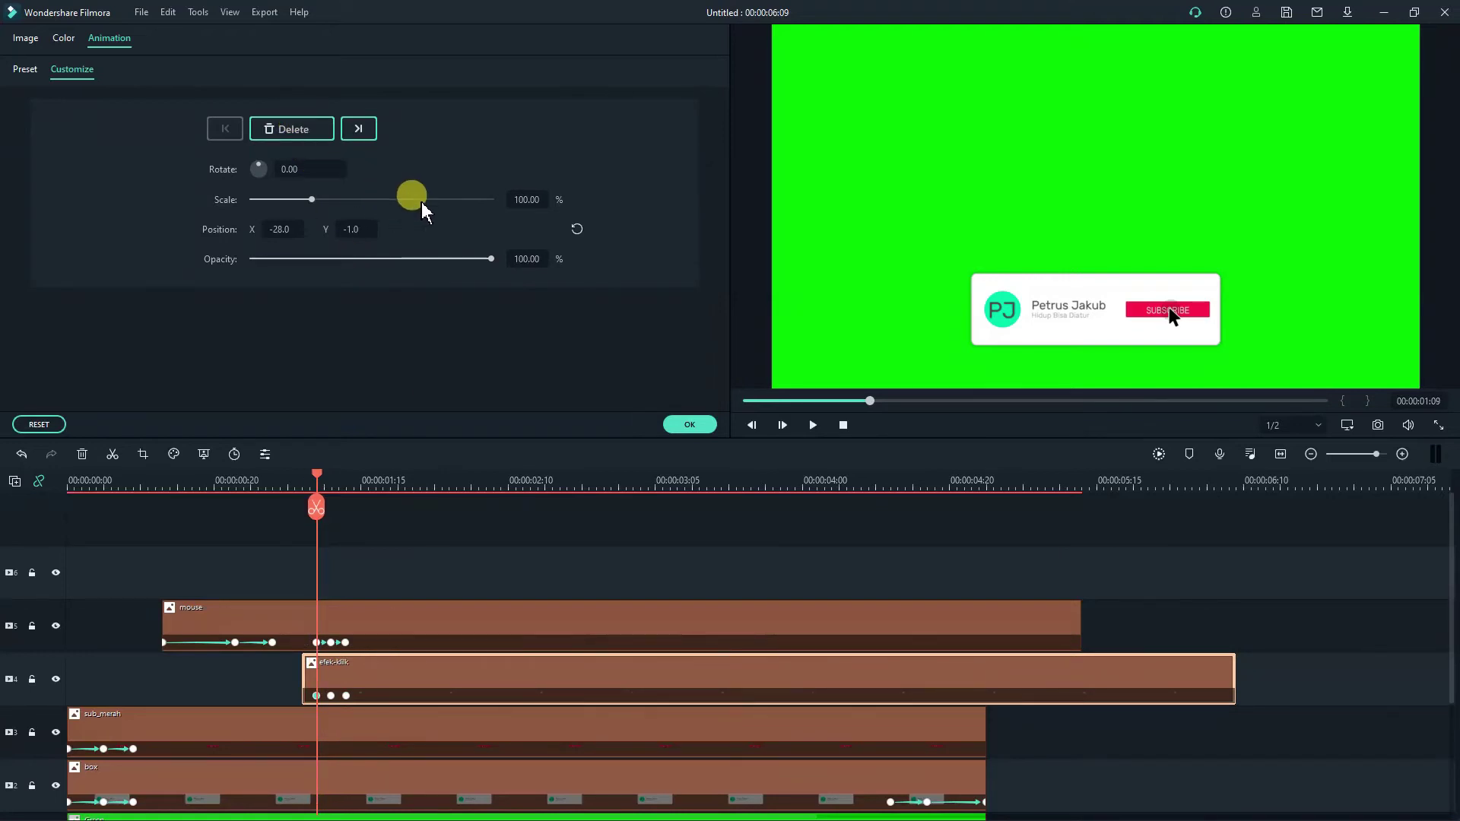
Set the efek-klilk circle's scale to 30% at the 00:00:01:09 keyframe.
{"action": "left_click", "coordinate": [530, 199]}
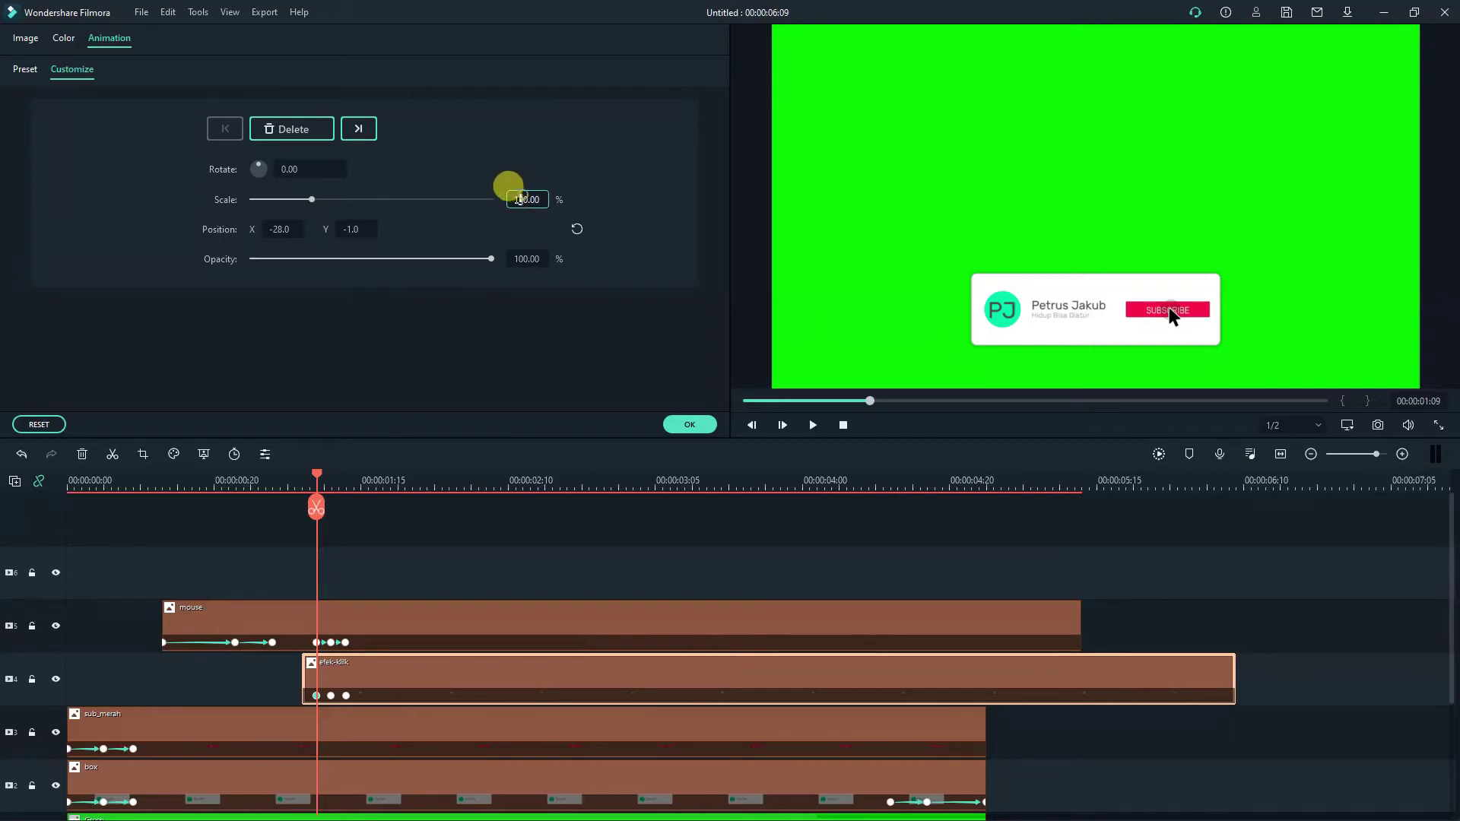
{"action": "key", "text": "Return"}
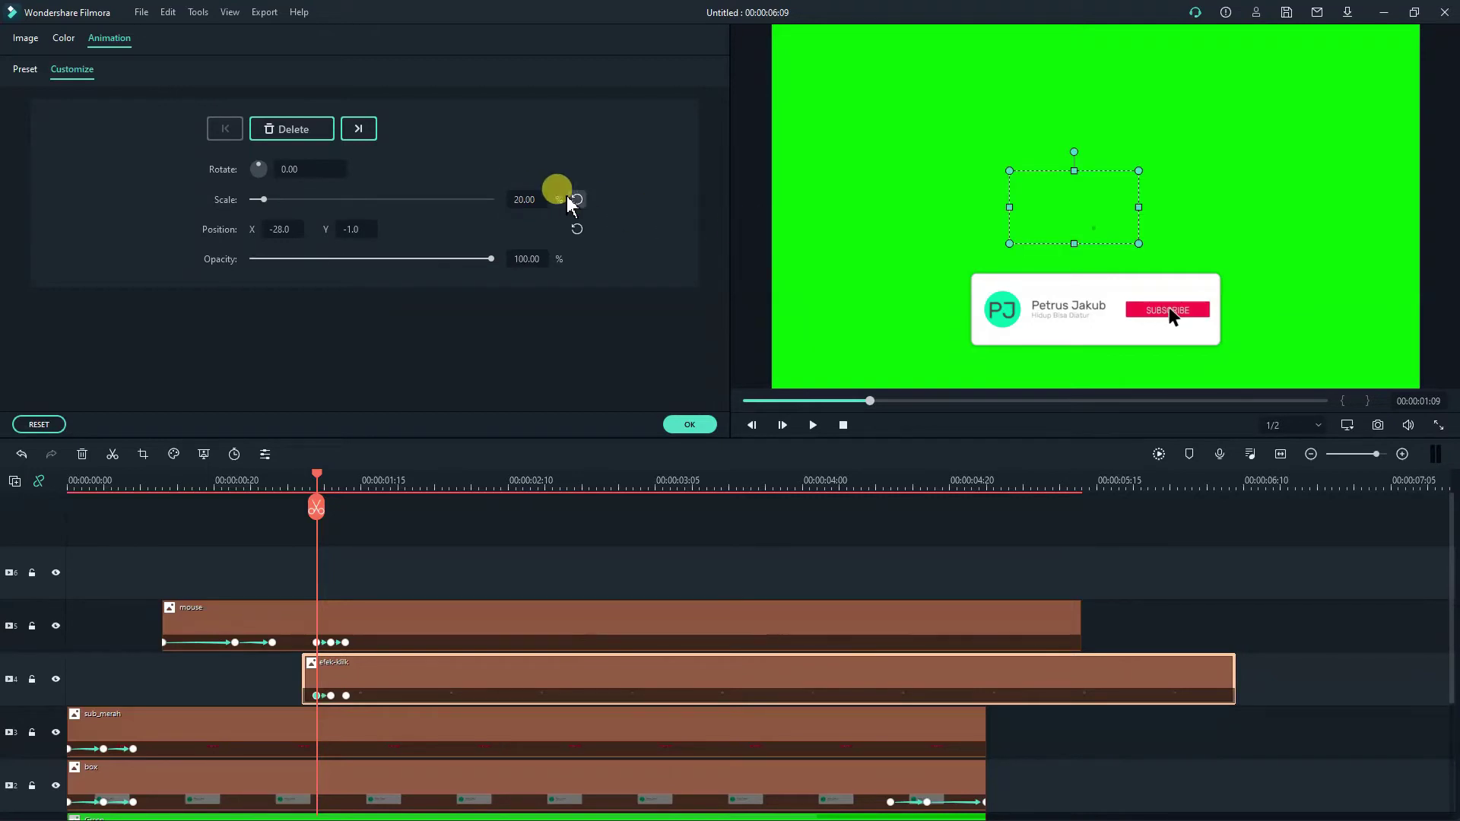
{"action": "left_click", "coordinate": [526, 199]}
{"action": "type", "text": "30"}
{"action": "key", "text": "Return"}
Move the scaled-down efek-klilk circle onto the cursor tip over the SUBSCRIBE button, at position X 59.1, Y -93.2.
{"action": "left_click_drag", "start_coordinate": [1063, 195], "coordinate": [1089, 228]}
{"action": "key", "text": "ctrl+z"}
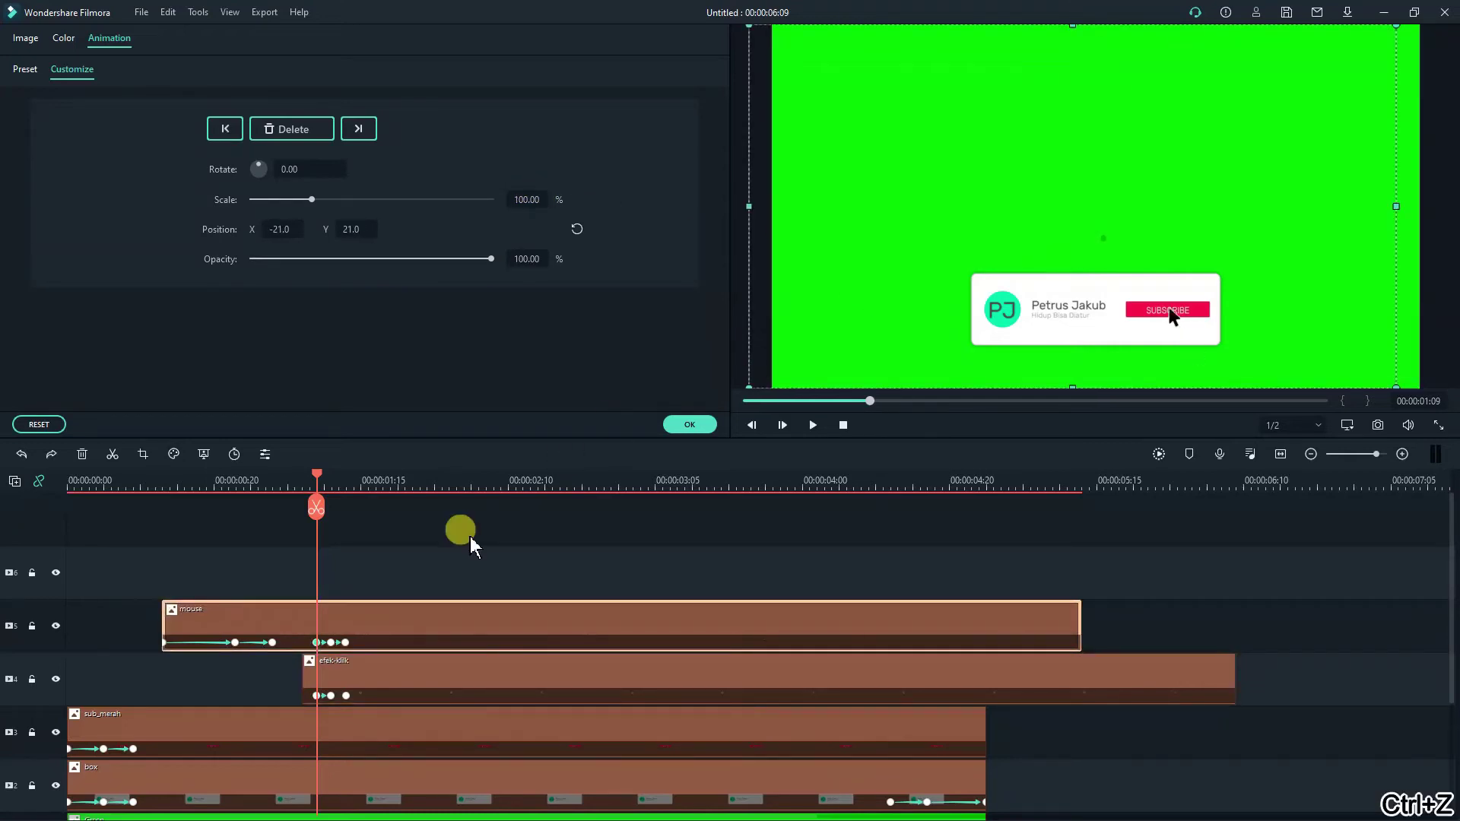
{"action": "left_click", "coordinate": [376, 677]}
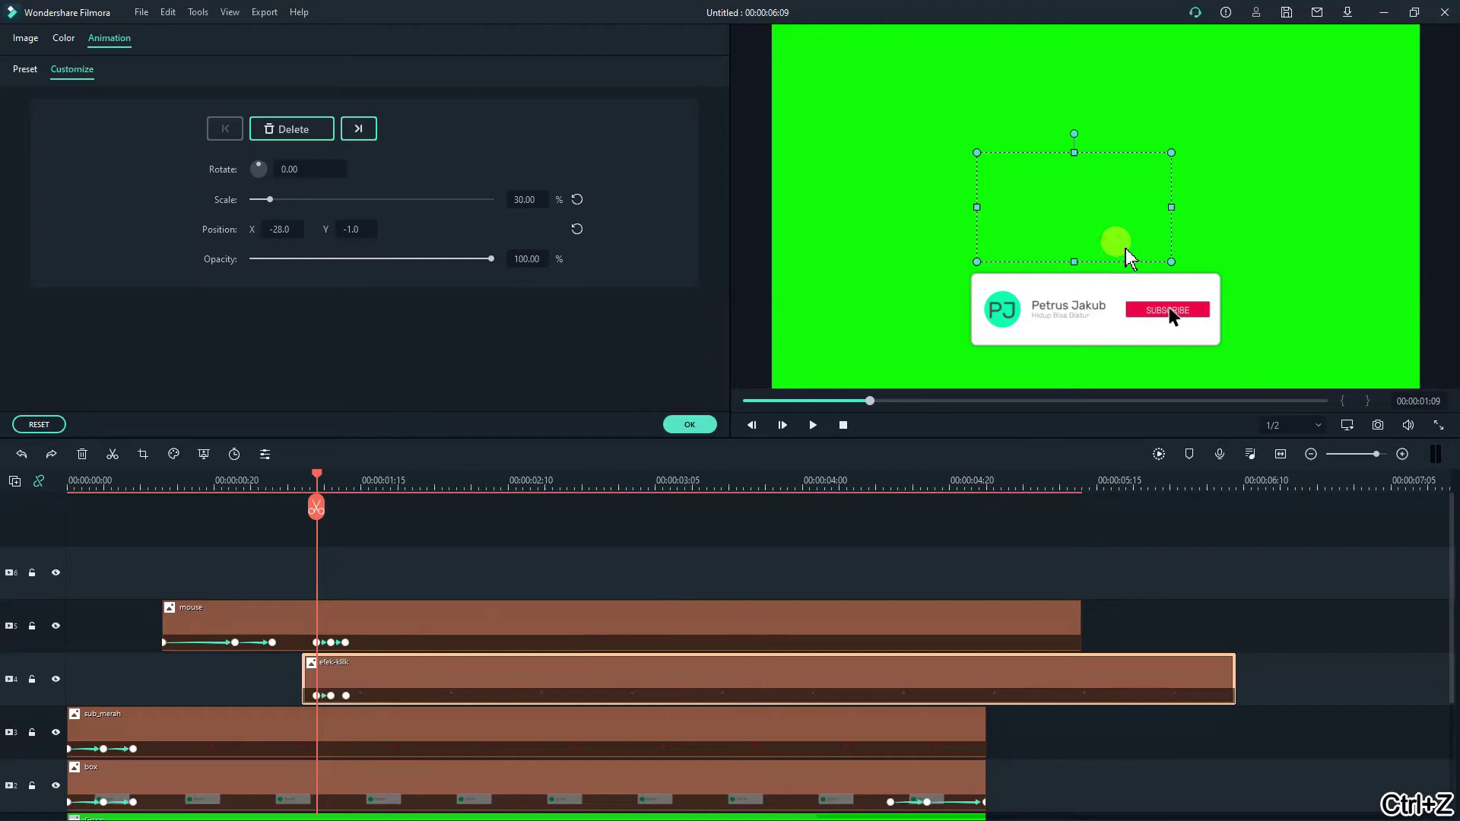
{"action": "left_click_drag", "start_coordinate": [1111, 268], "coordinate": [1178, 337]}
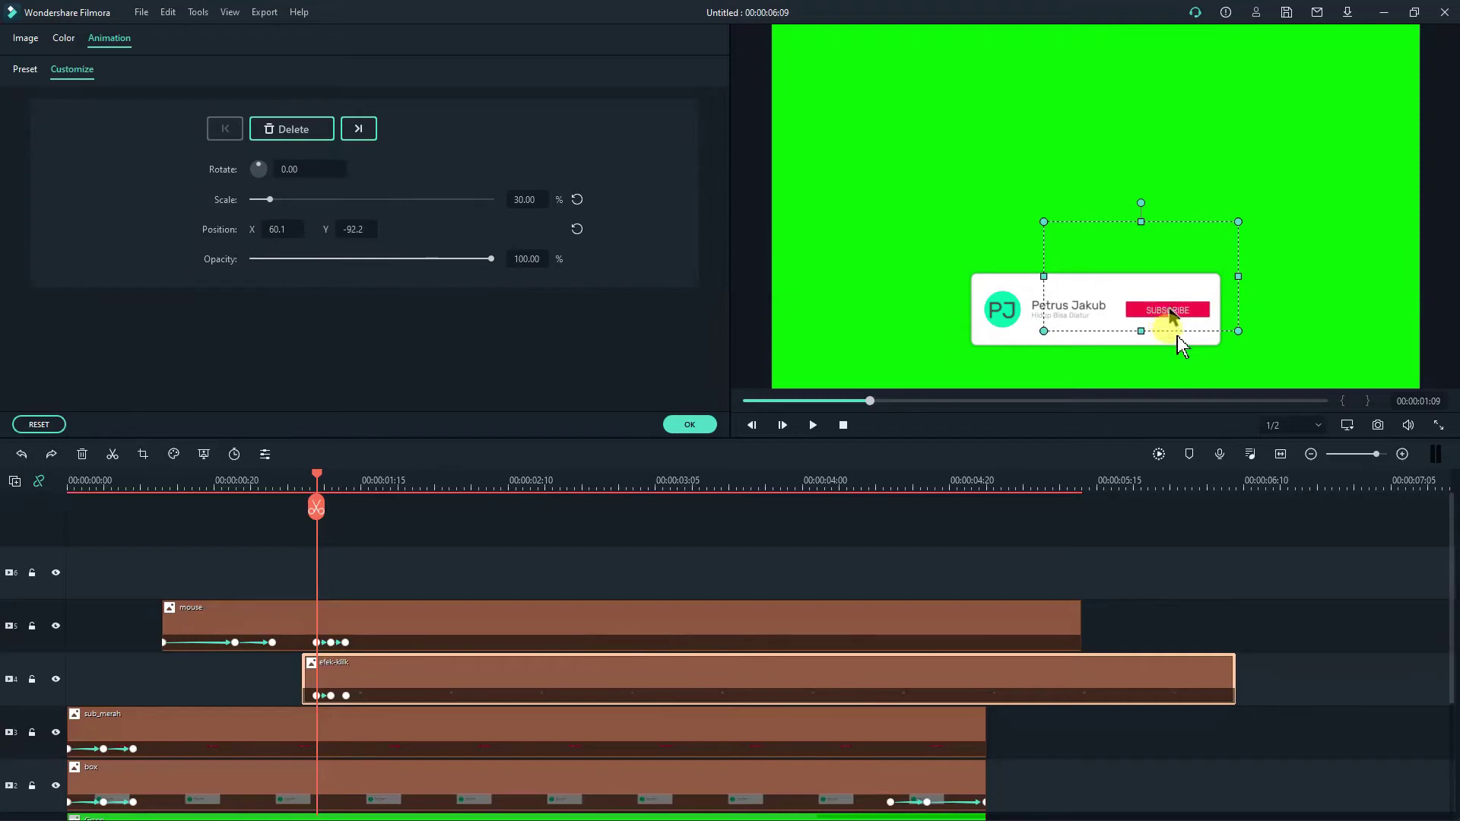
{"action": "key", "text": "Left"}
{"action": "key", "text": "Down"}
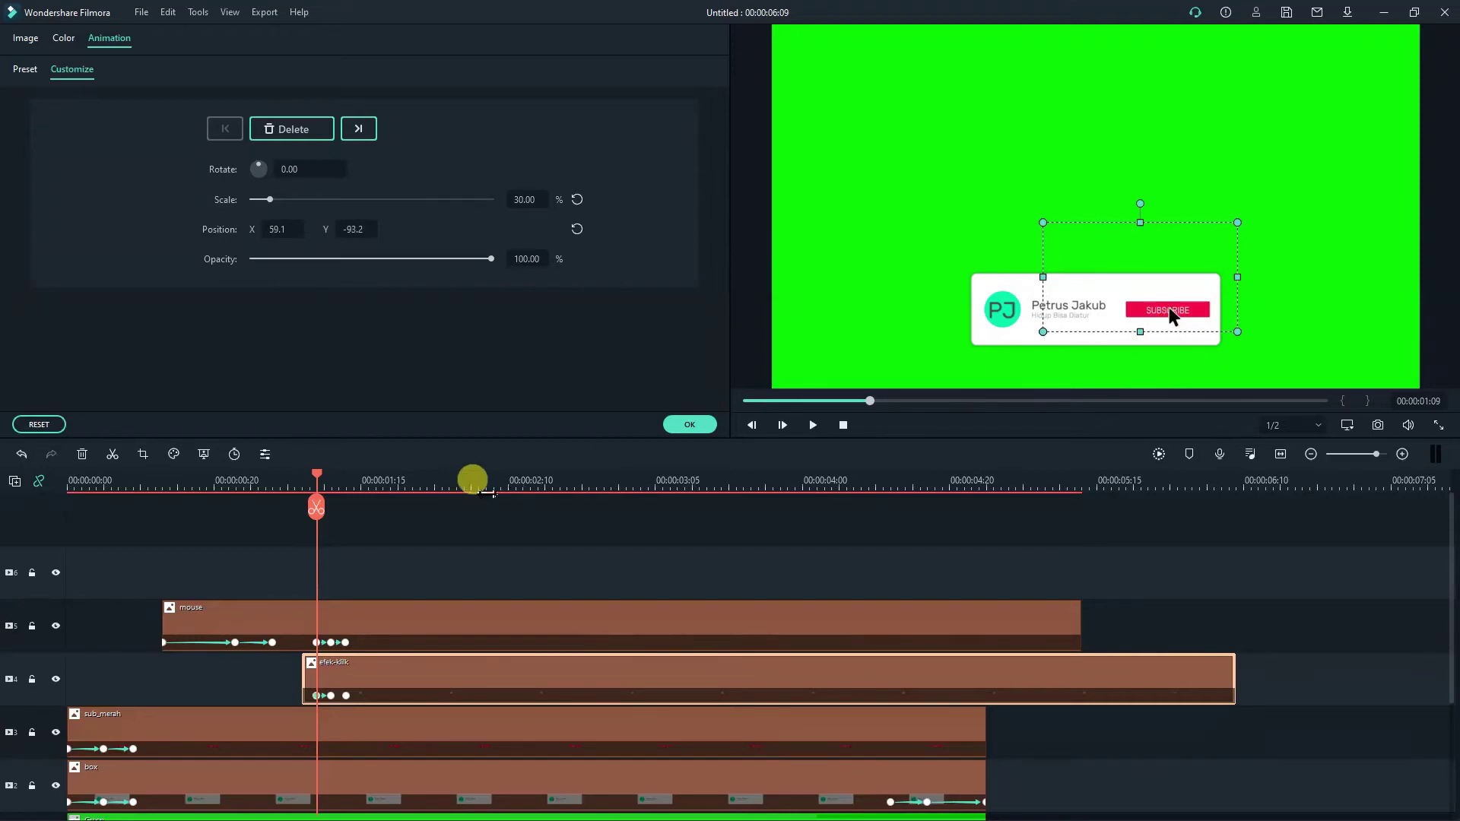
Set the efek-klilk circle's scale to 40% at the 00:00:01:09 keyframe.
{"action": "left_click", "coordinate": [537, 201]}
{"action": "key", "text": "Home"}
{"action": "type", "text": "50"}
{"action": "key", "text": "BackSpace"}
{"action": "key", "text": "BackSpace"}
{"action": "type", "text": "40"}
{"action": "key", "text": "Return"}
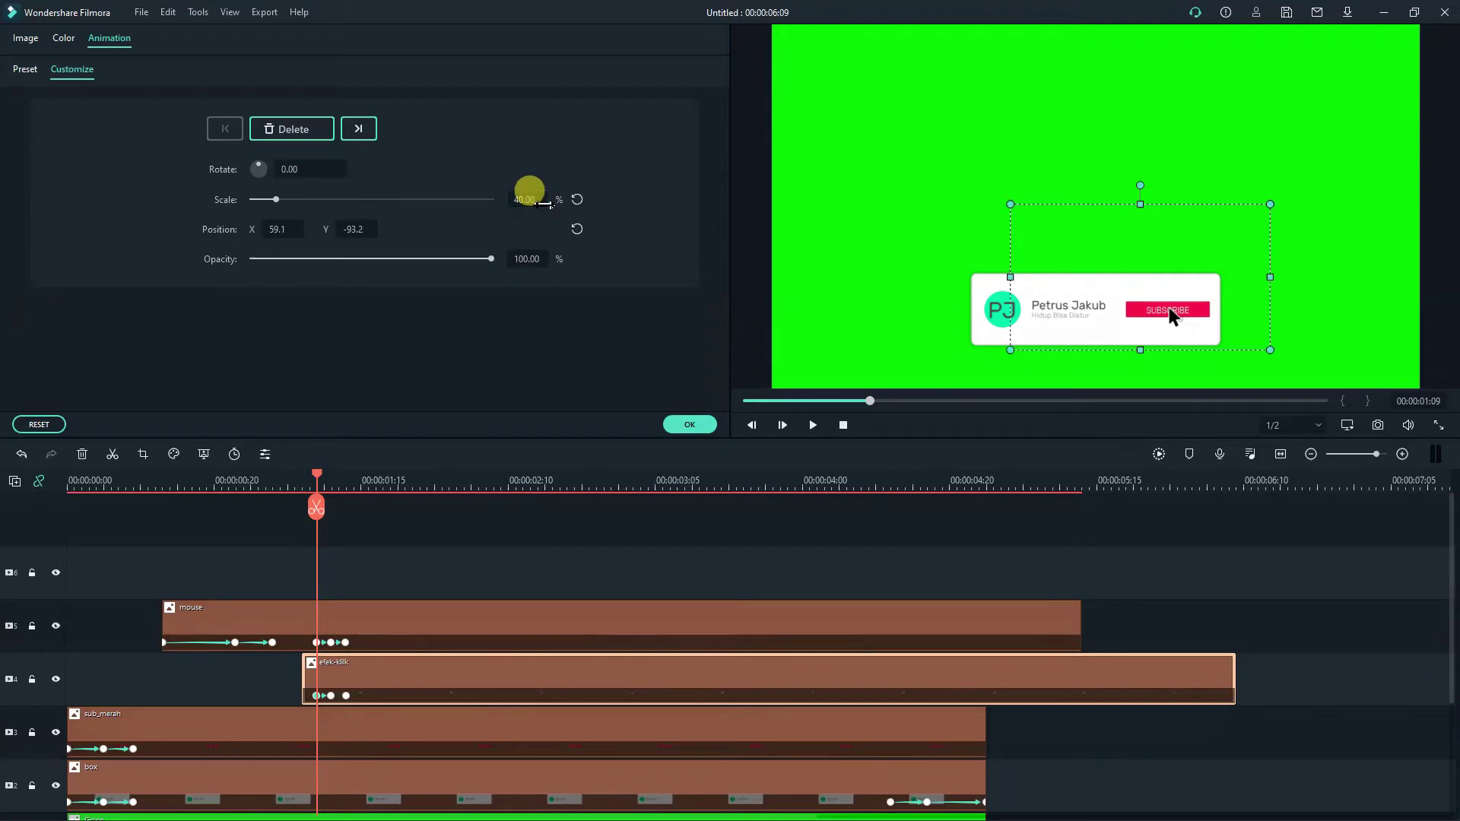
Move the efek-klilk circle onto the cursor tip at position X 46.0, Y -79.2 and accept the animation settings.
{"action": "mouse_move", "coordinate": [1118, 202]}
{"action": "left_mouse_down"}
{"action": "mouse_move", "coordinate": [1111, 190]}
{"action": "mouse_move", "coordinate": [1104, 208]}
{"action": "left_mouse_up"}
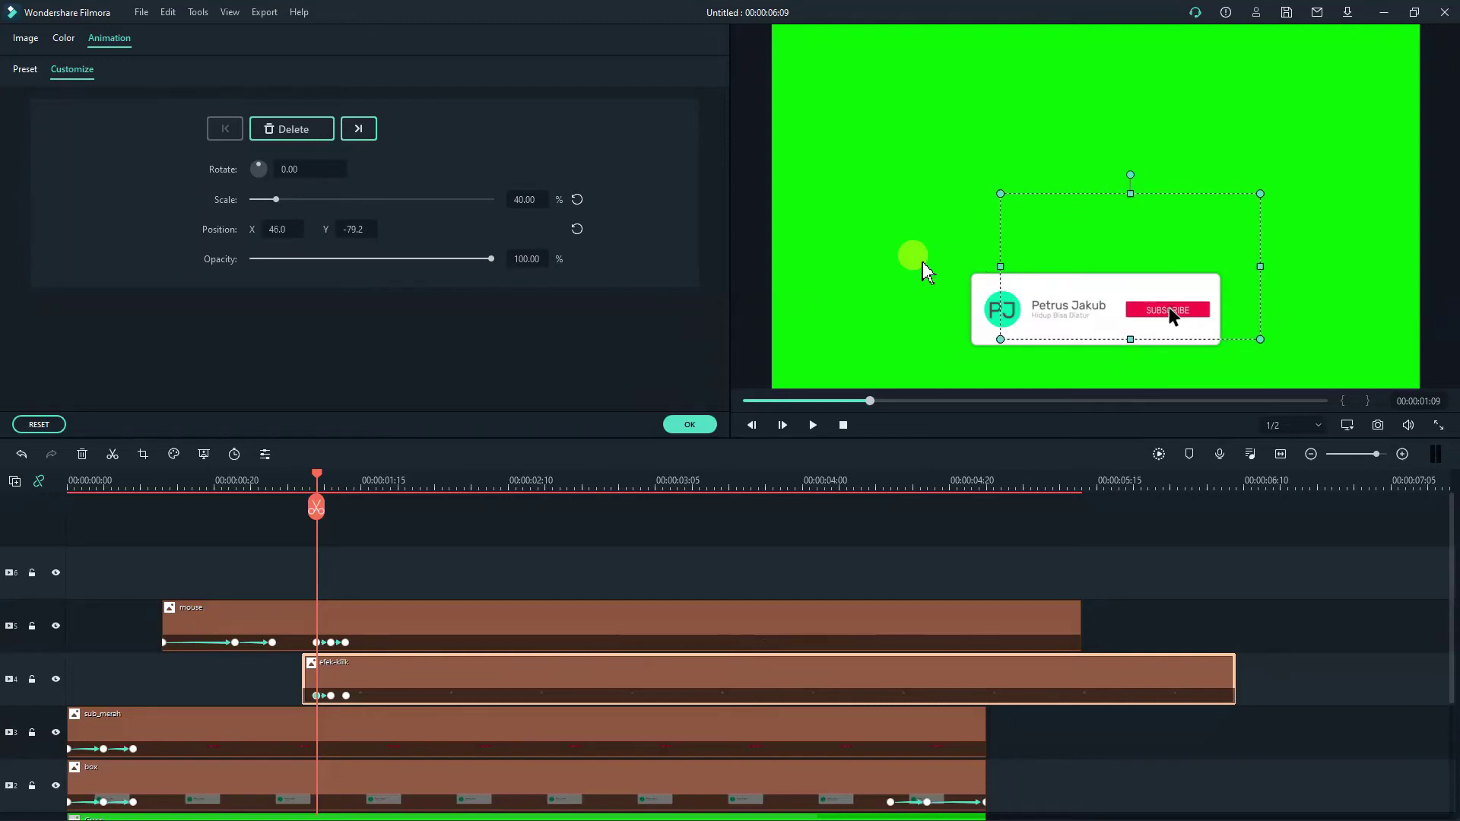
{"action": "left_click", "coordinate": [480, 551]}
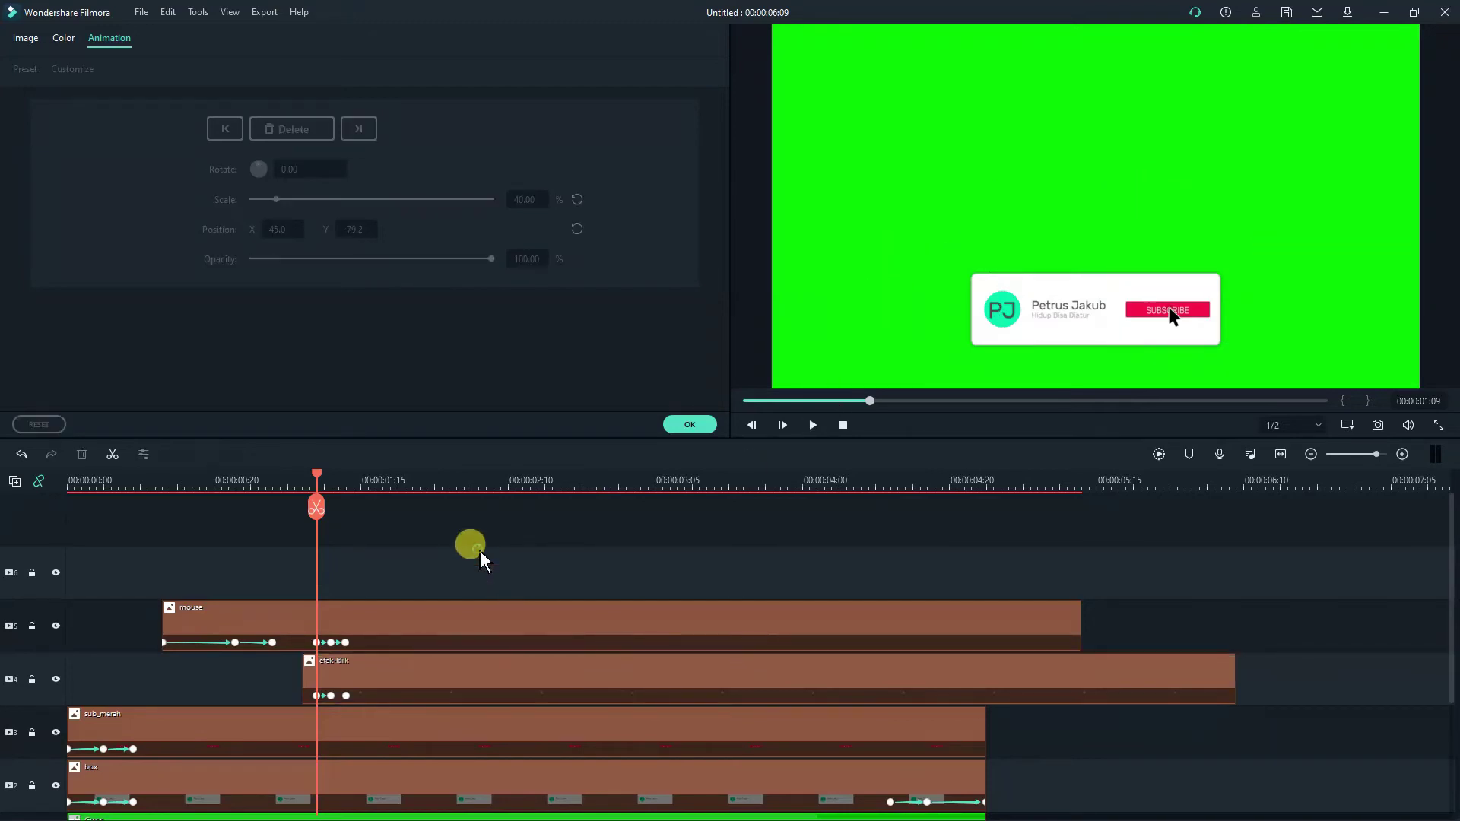
{"action": "left_click", "coordinate": [690, 424]}
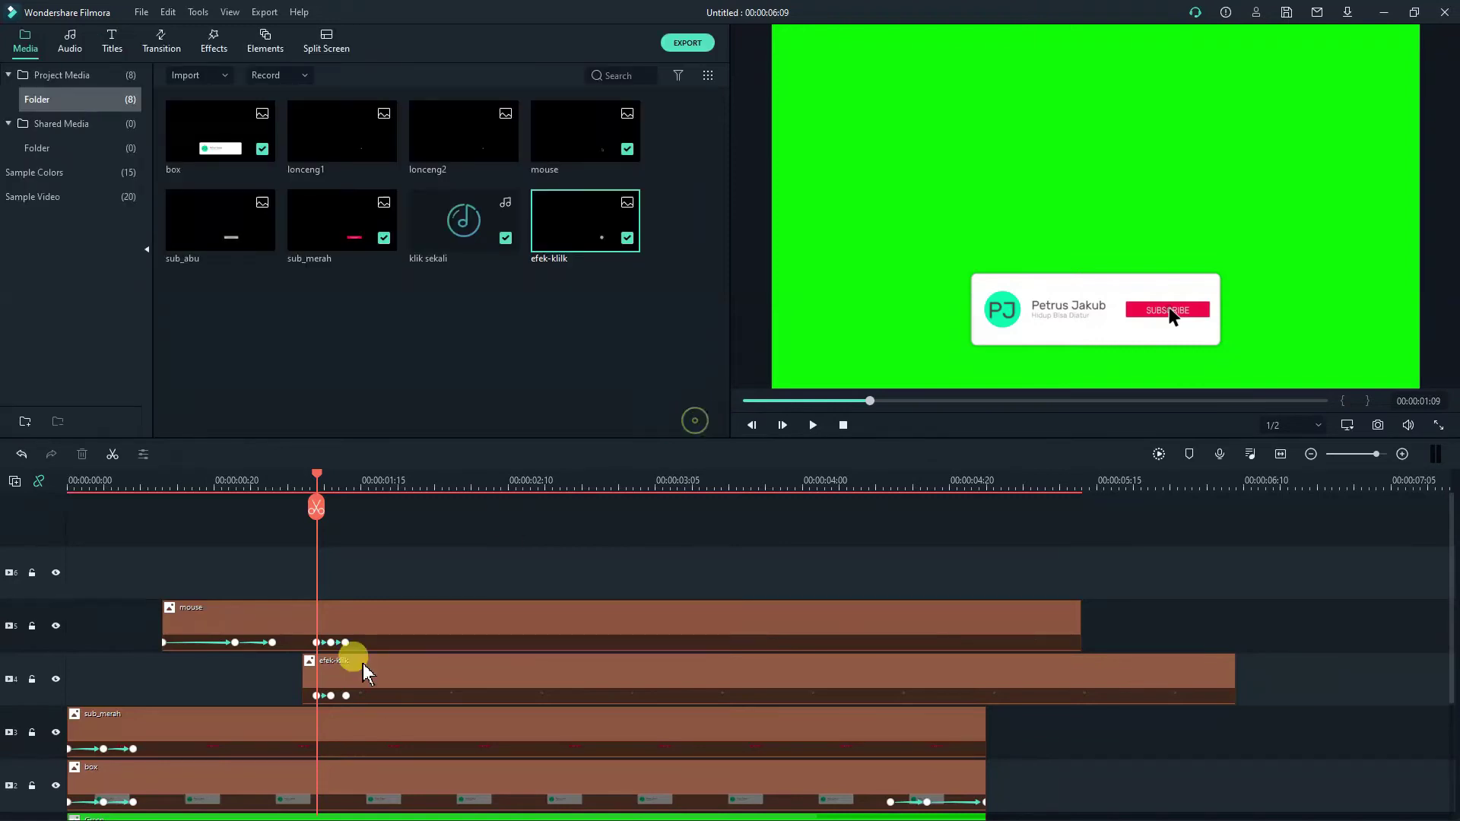
At the efek-klilk clip's 00:00:01:11 keyframe, set the scale to 70% and move the circle onto the cursor tip at X 10.0, Y -45.1.
{"action": "left_click", "coordinate": [332, 694]}
{"action": "left_click", "coordinate": [332, 695]}
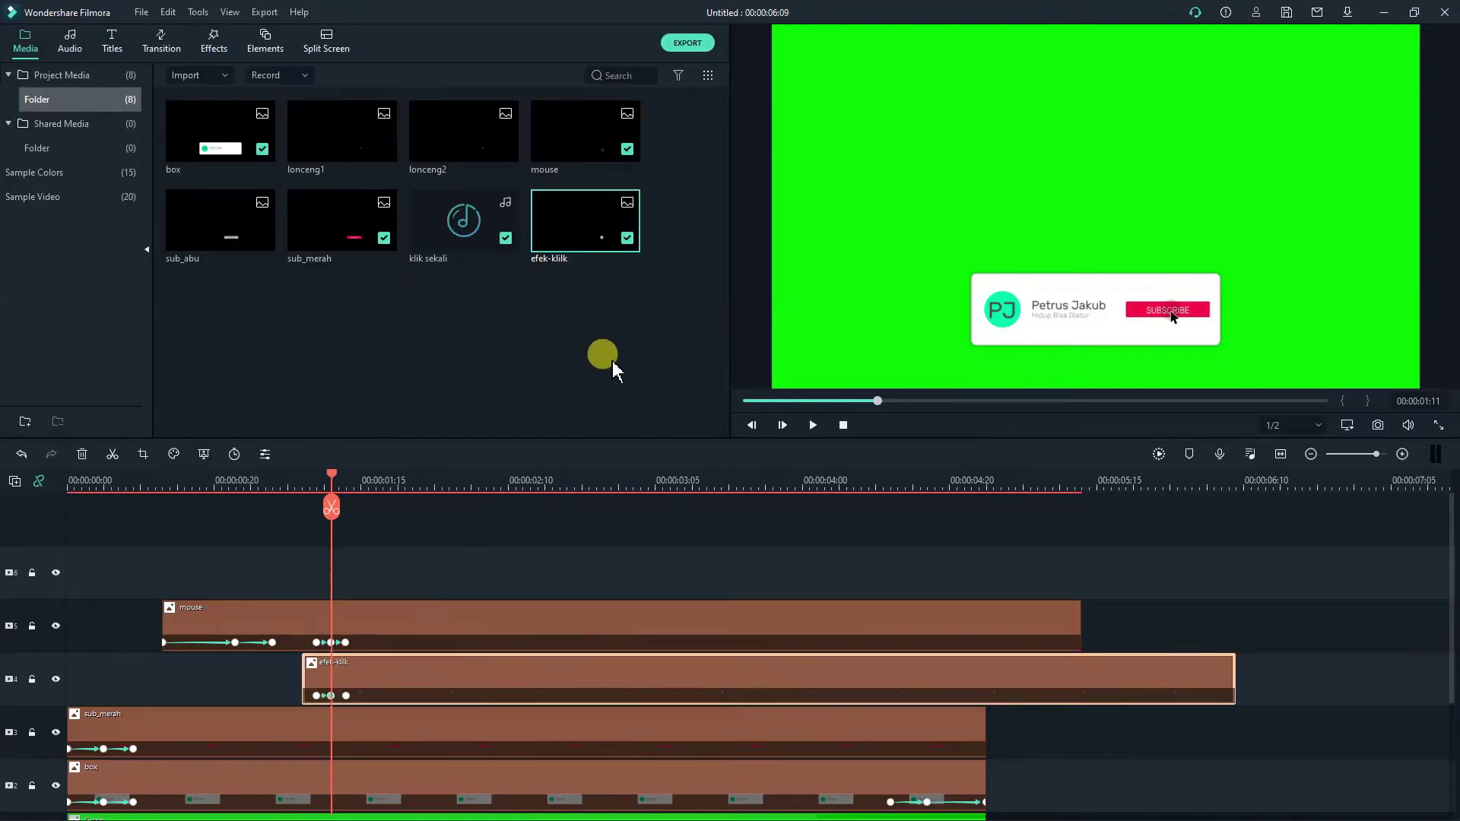
{"action": "double_click", "coordinate": [385, 684]}
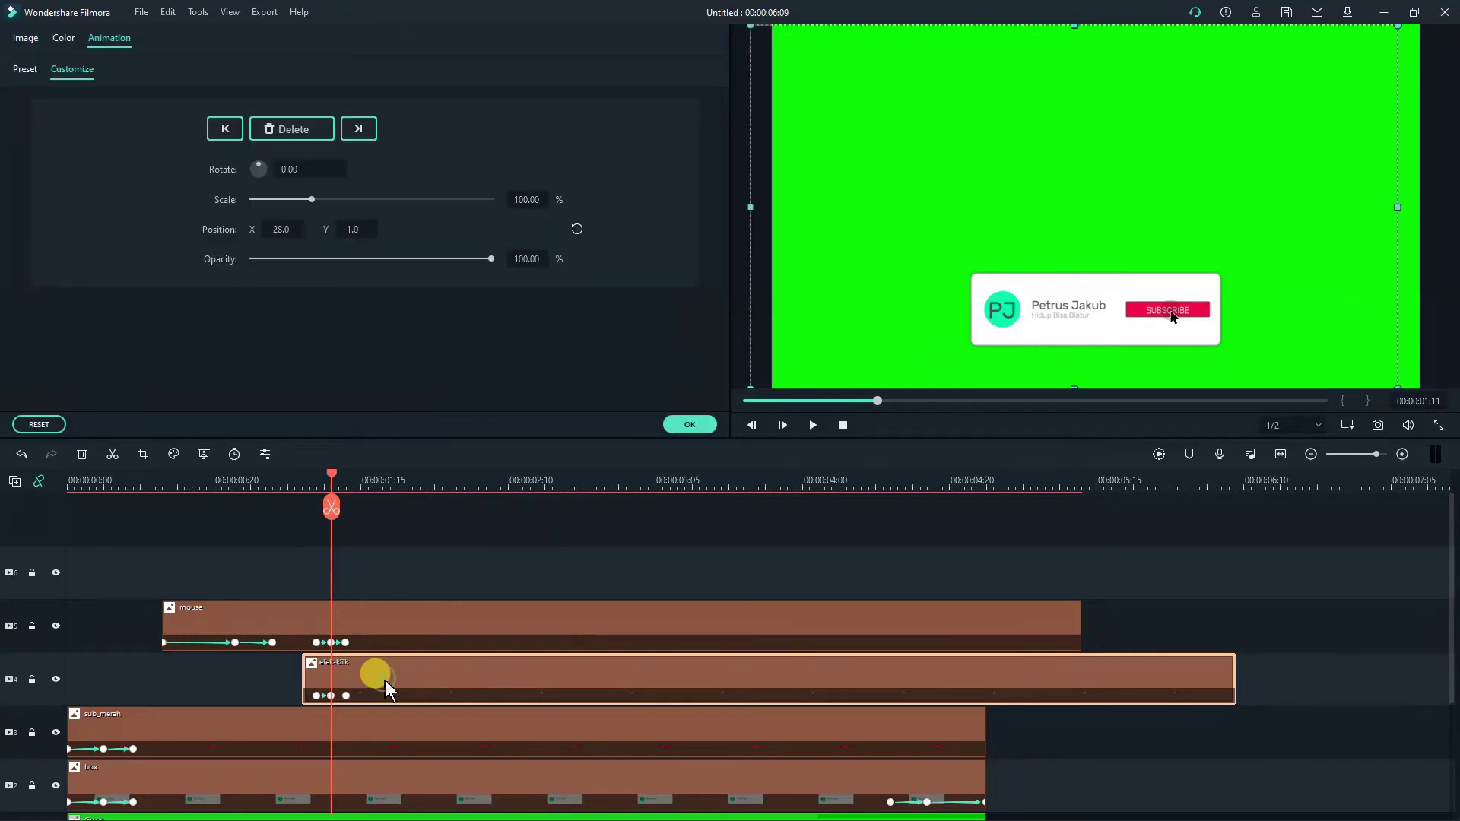
{"action": "left_click", "coordinate": [539, 201]}
{"action": "type", "text": "7"}
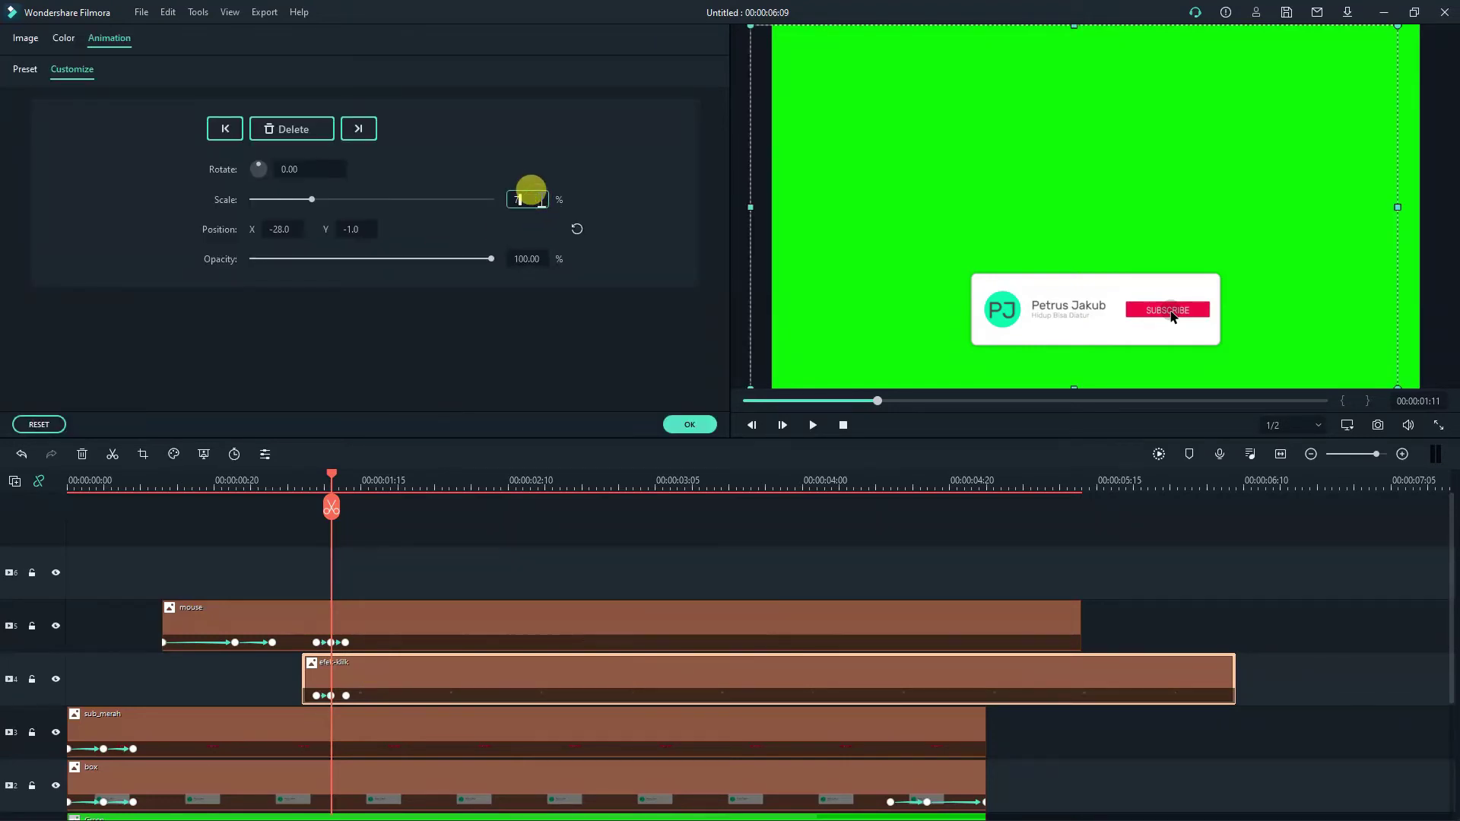
{"action": "type", "text": "0"}
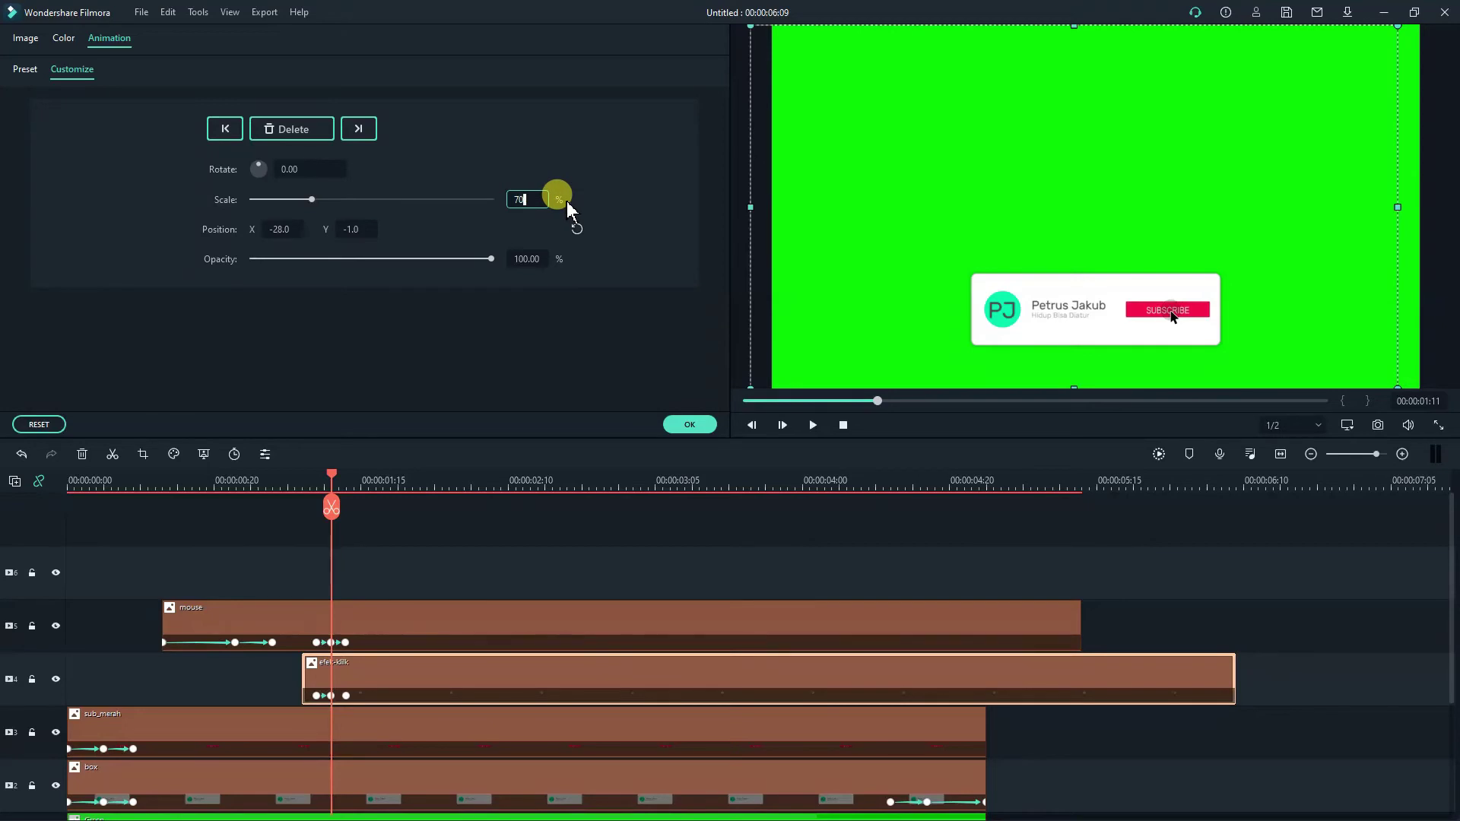
{"action": "key", "text": "Return"}
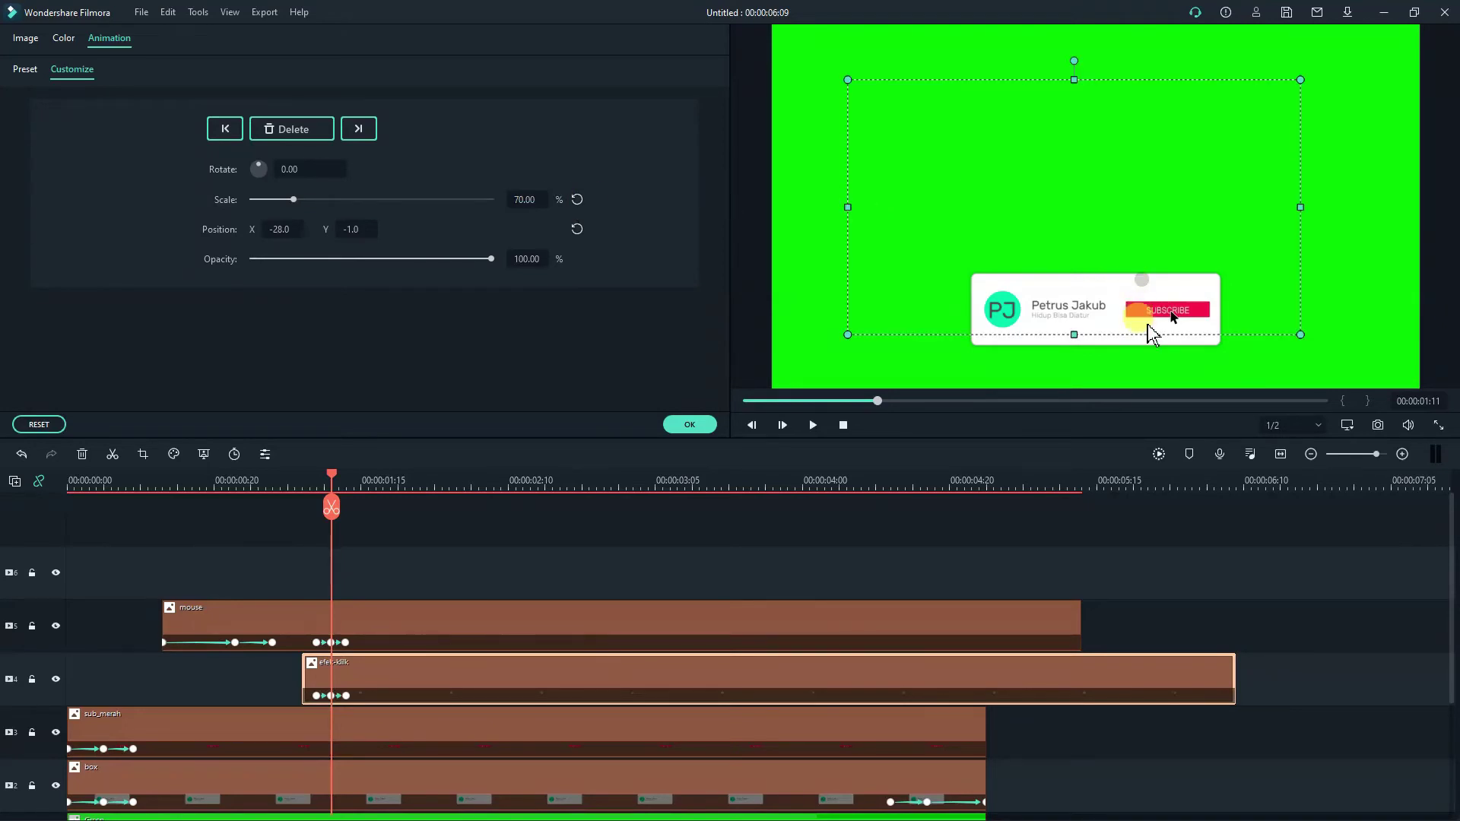
{"action": "left_click_drag", "start_coordinate": [1149, 337], "coordinate": [1180, 373]}
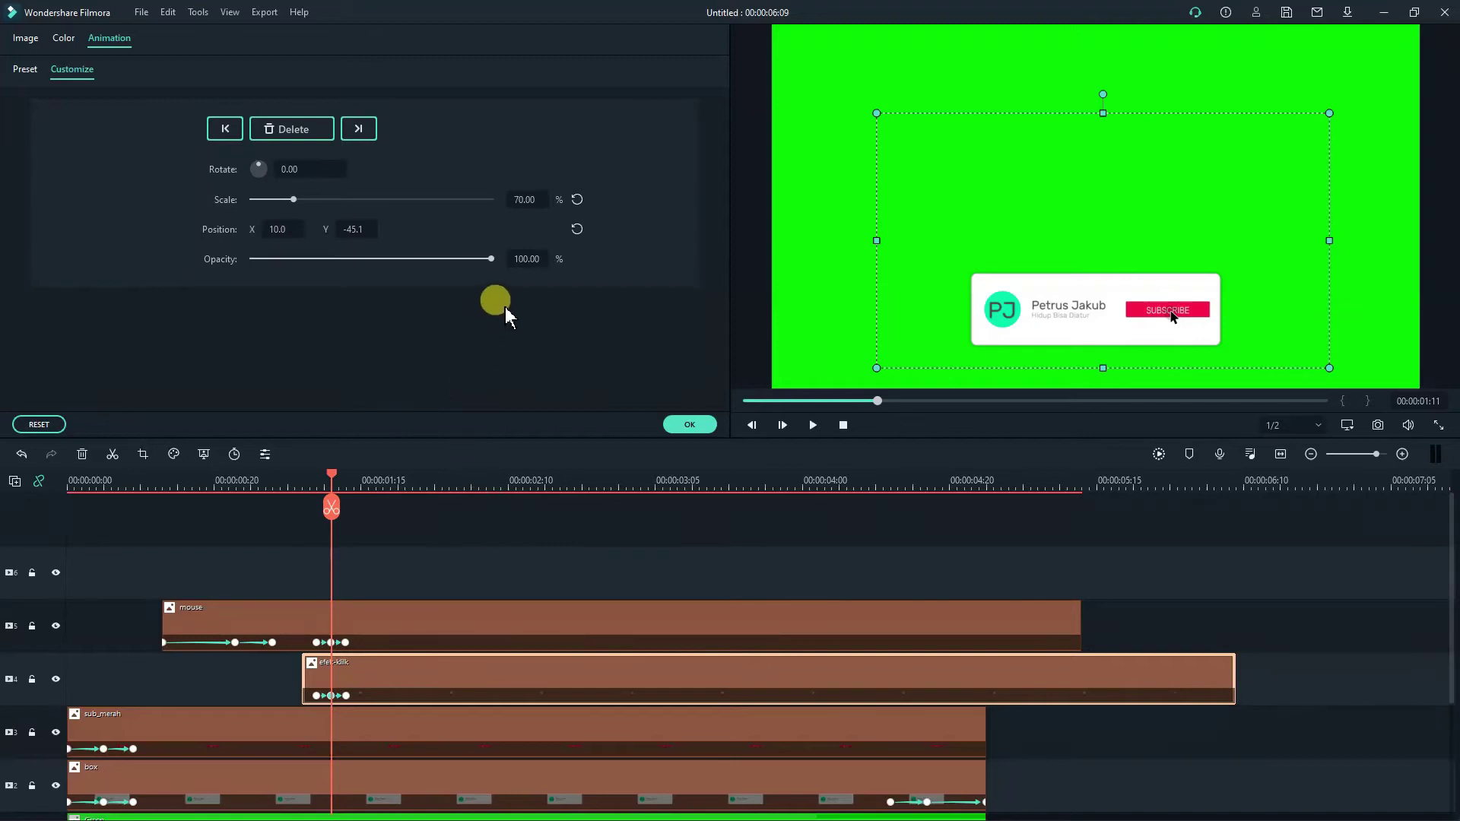
Set the efek-klilk circle's opacity to 50% at the 00:00:01:11 keyframe and accept the animation settings.
{"action": "left_click", "coordinate": [531, 258]}
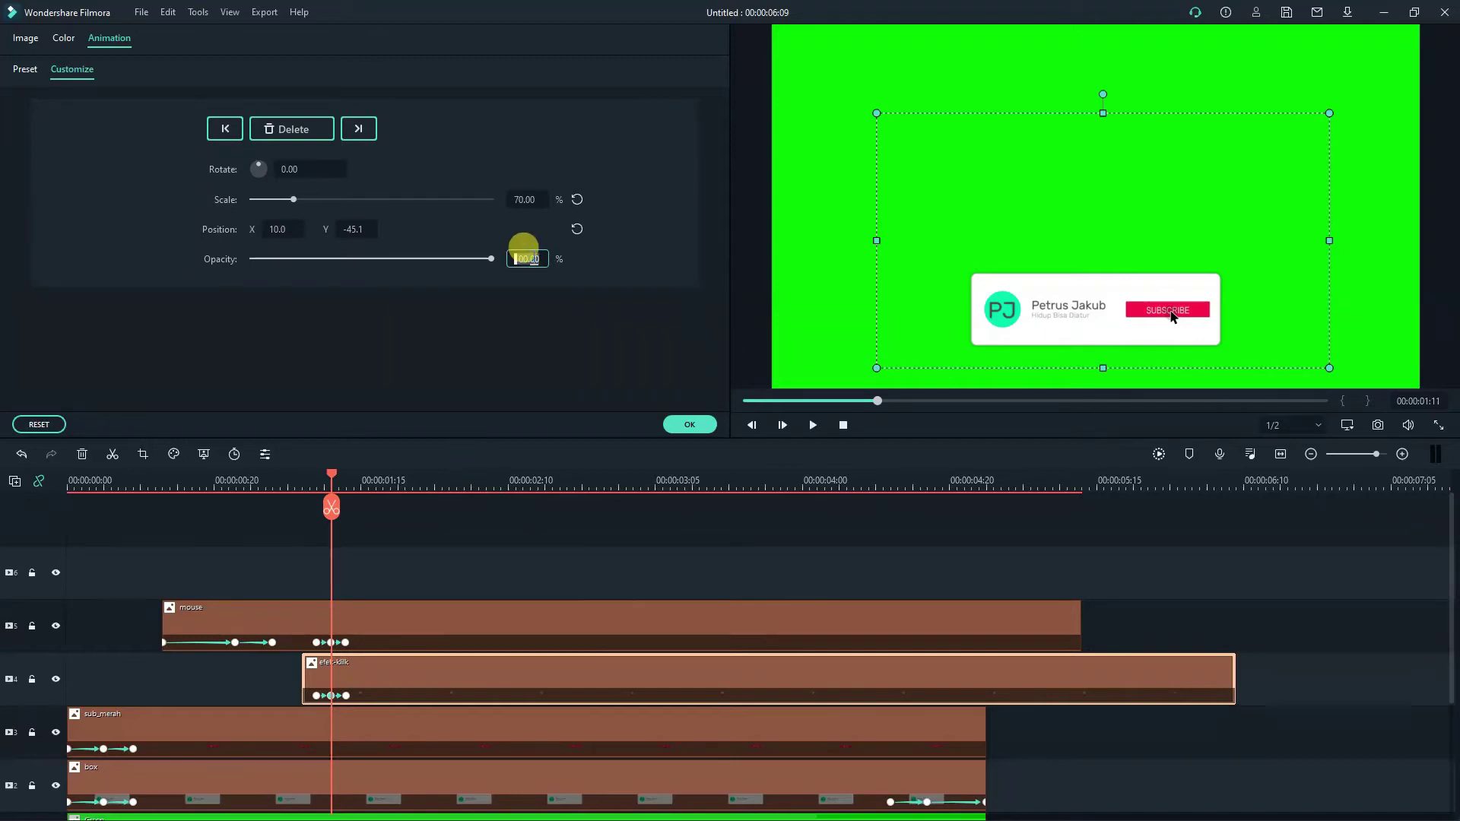
{"action": "left_click_drag", "start_coordinate": [523, 257], "coordinate": [570, 258]}
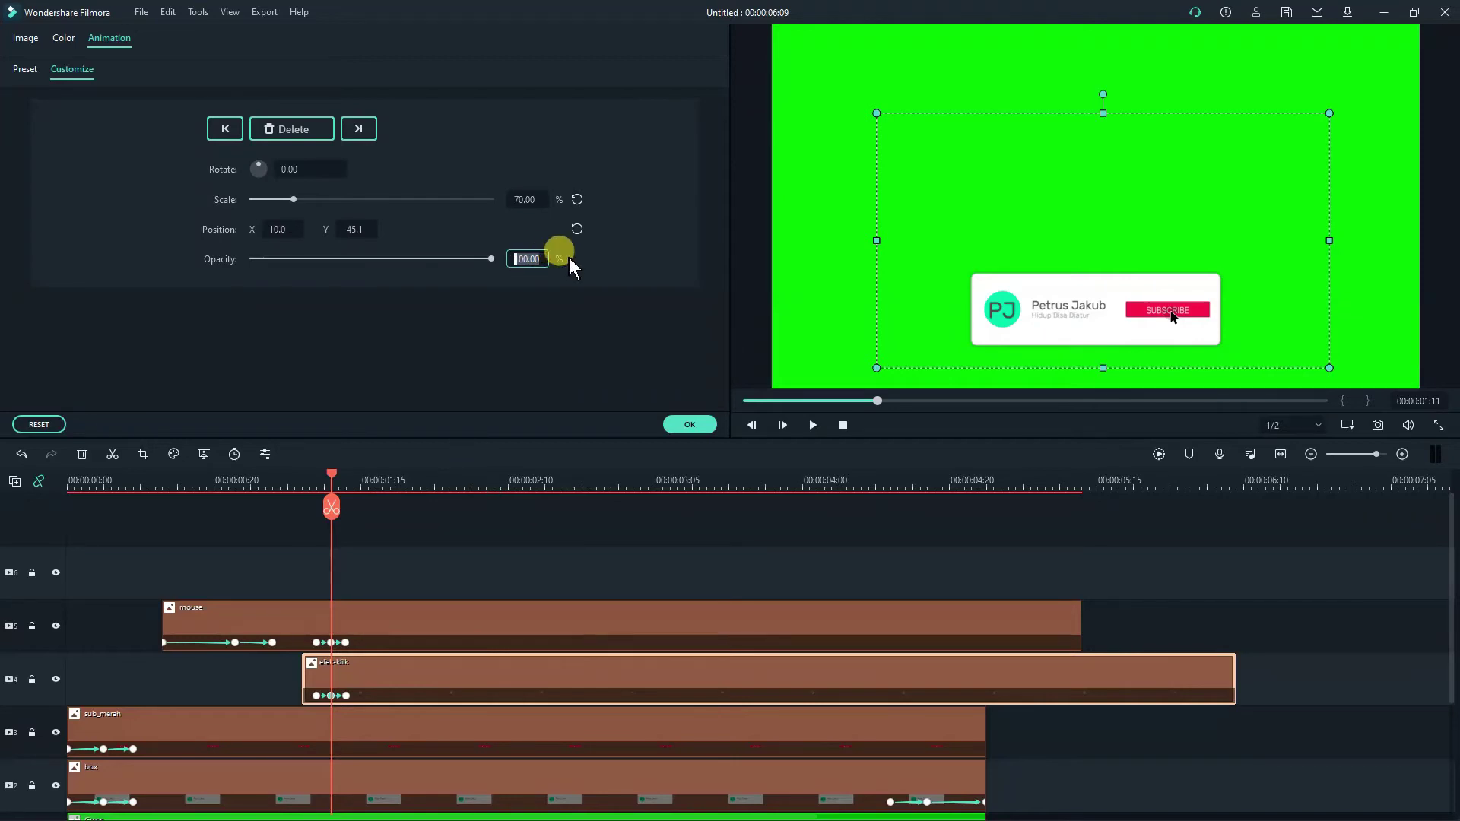
{"action": "key", "text": "BackSpace"}
{"action": "type", "text": "50"}
{"action": "key", "text": "Return"}
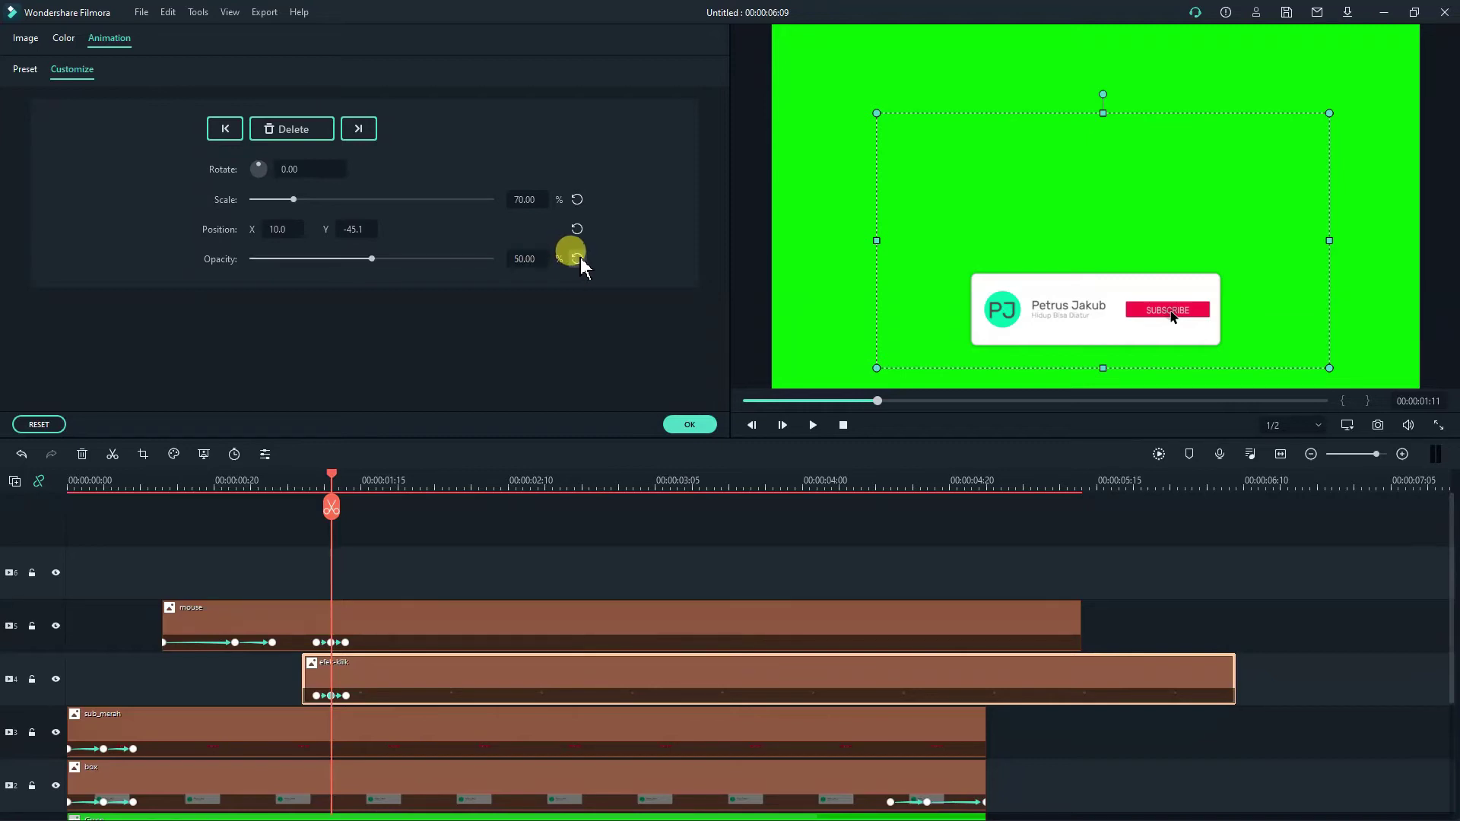
{"action": "left_click", "coordinate": [449, 553]}
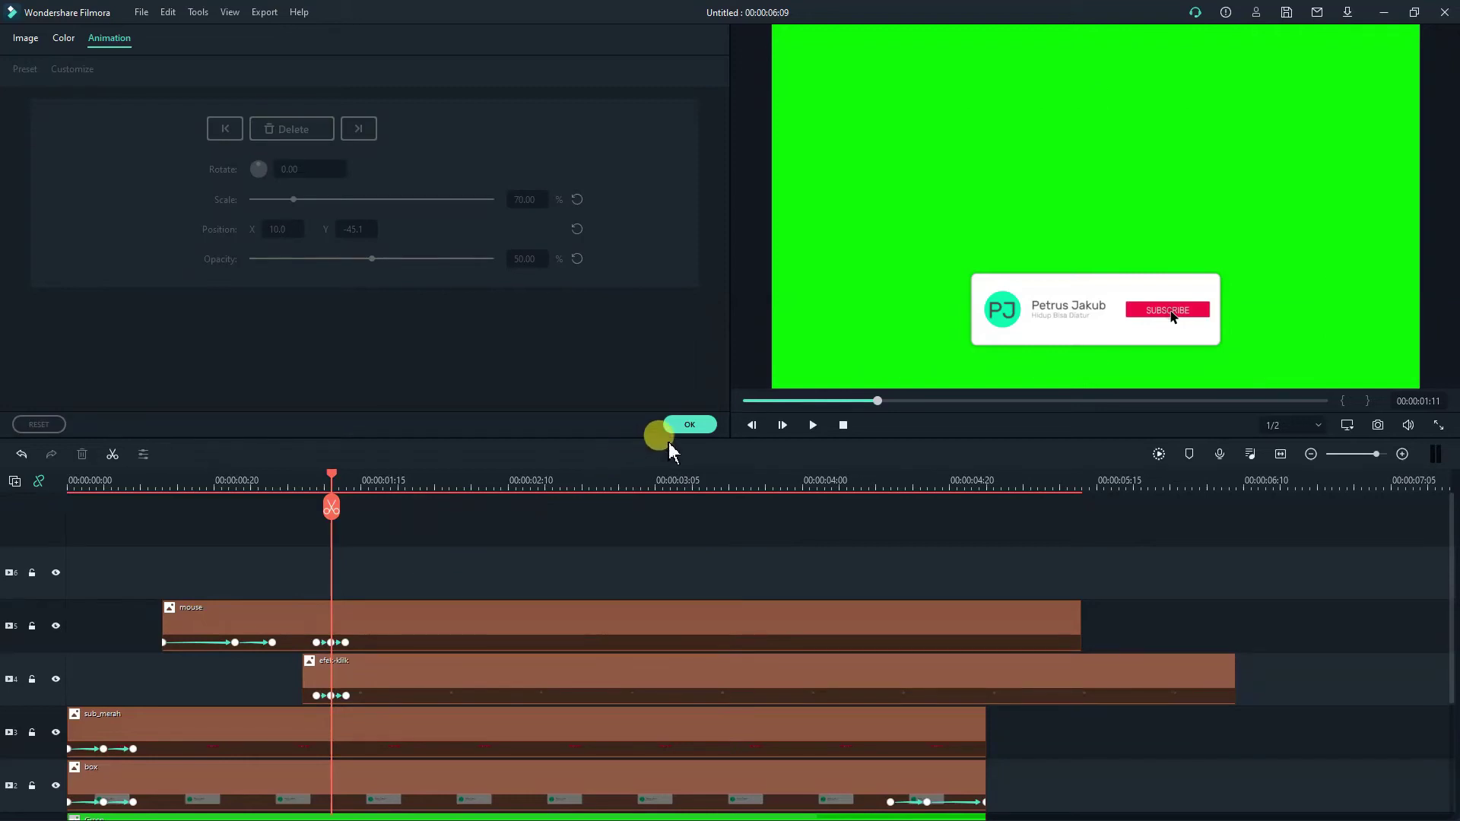
{"action": "left_click", "coordinate": [690, 425]}
Reopen the efek-klilk animation at the 00:00:01:11 keyframe and nudge the circle to position X 8.0, Y -43.1.
{"action": "left_click", "coordinate": [312, 696]}
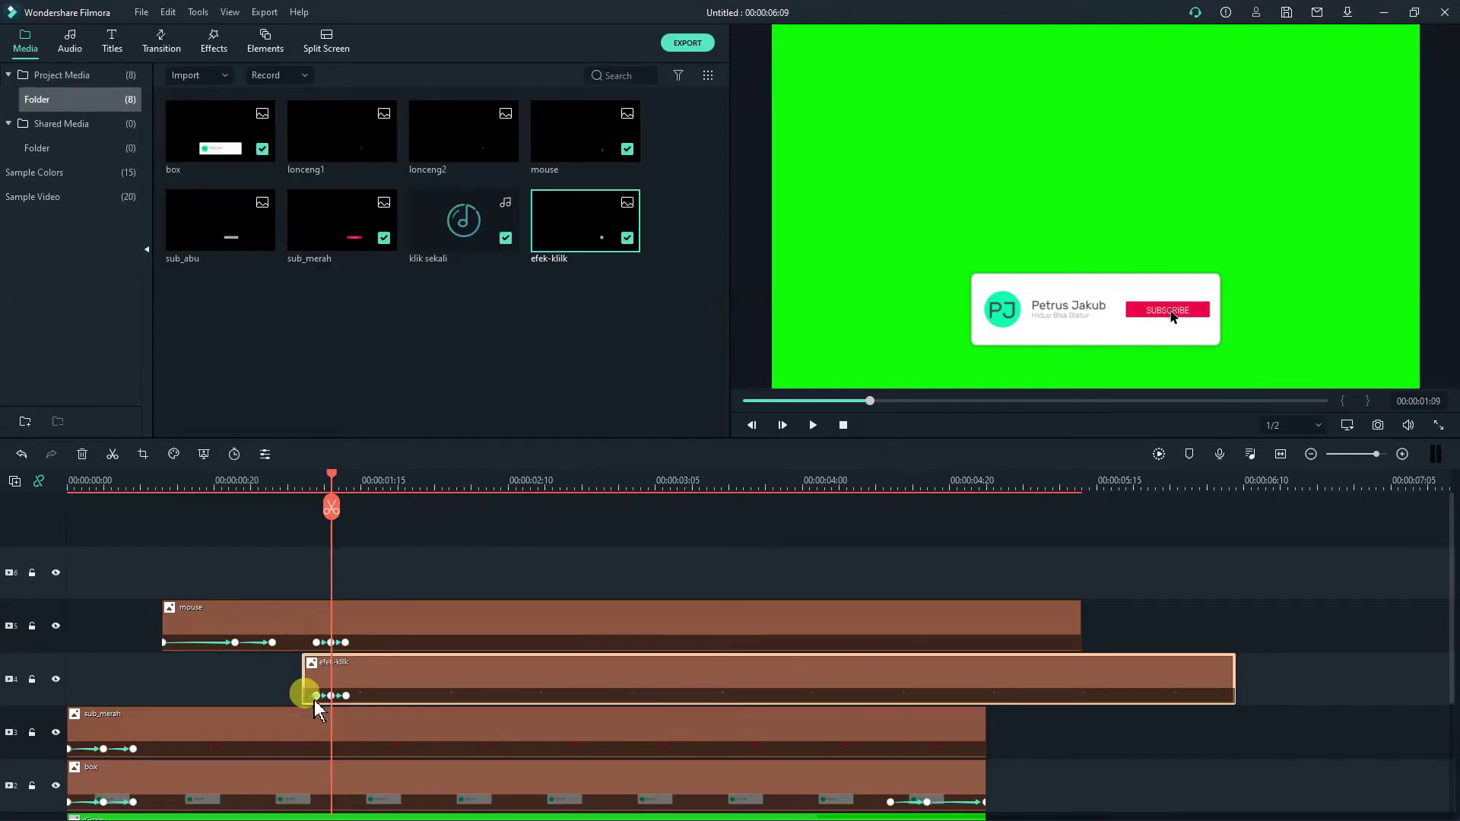
{"action": "left_click", "coordinate": [315, 697]}
{"action": "key", "text": "Right"}
{"action": "key", "text": "Right"}
{"action": "double_click", "coordinate": [382, 683]}
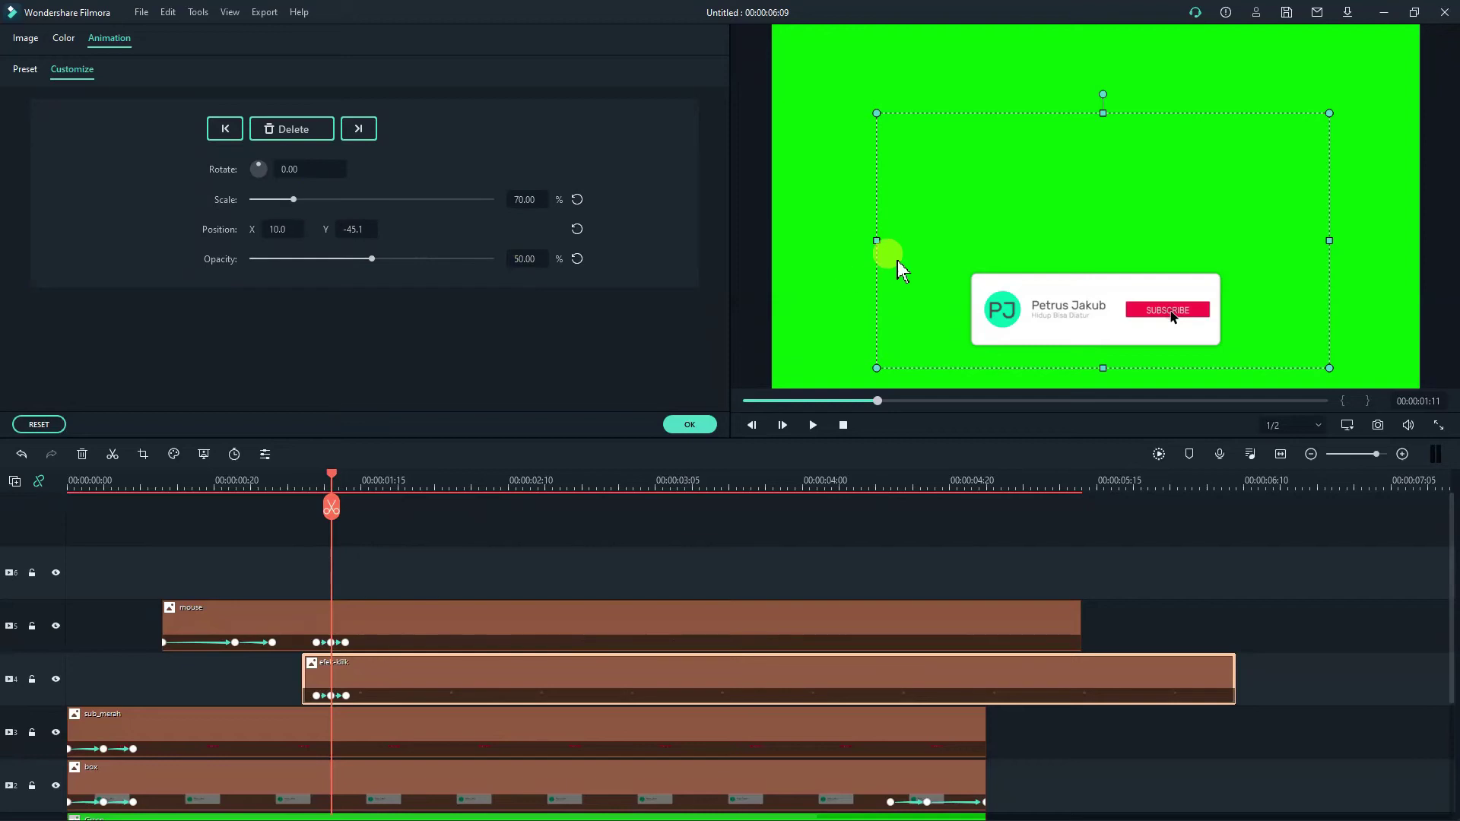
{"action": "key", "text": "Left"}
{"action": "key", "text": "Left"}
{"action": "key", "text": "Up"}
{"action": "key", "text": "Up"}
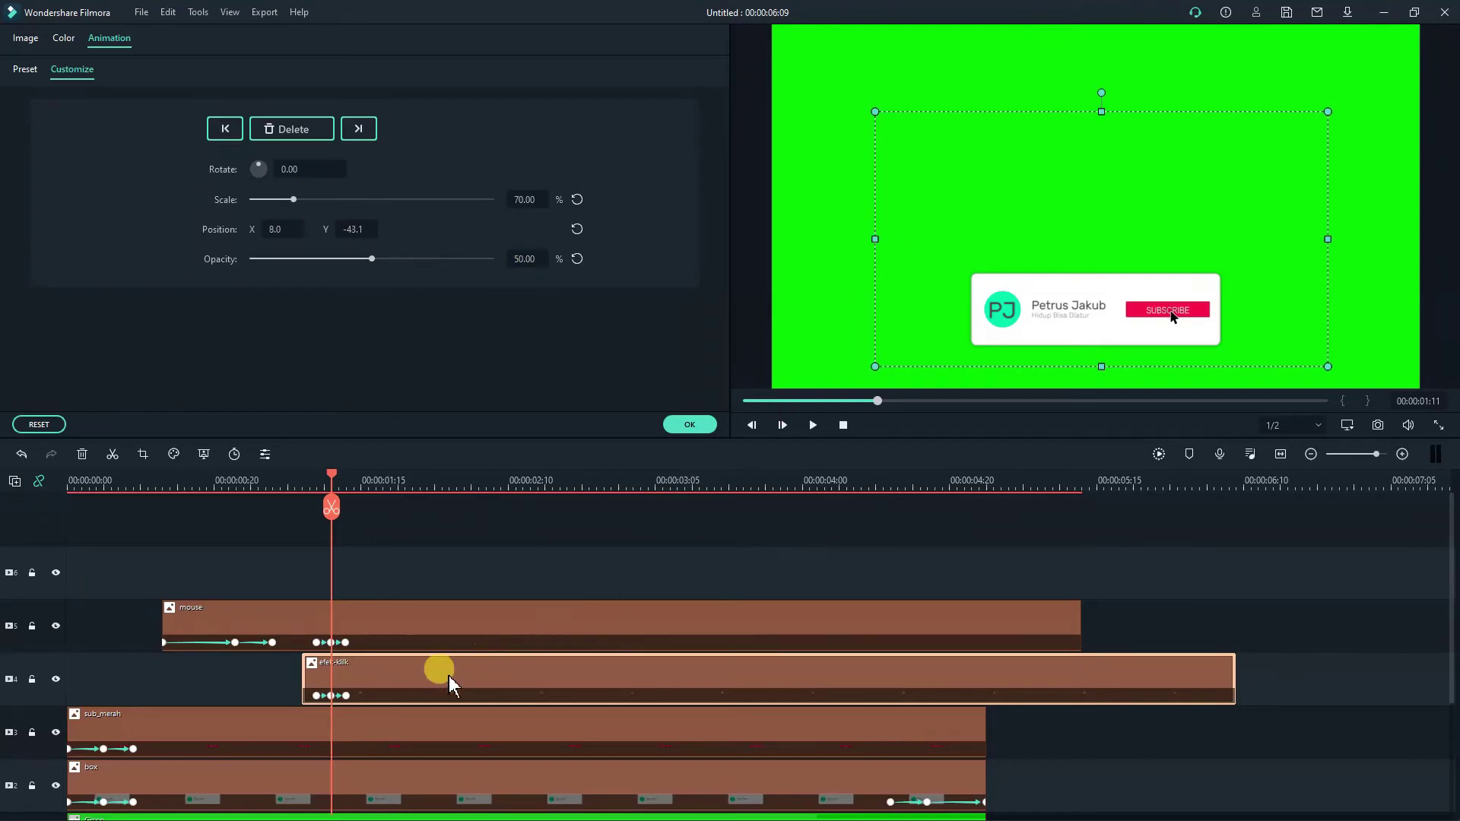
{"action": "left_click", "coordinate": [432, 568]}
Set the efek-klilk circle's opacity to 25% at its 00:00:01:13 keyframe.
{"action": "key", "text": "Right"}
{"action": "key", "text": "Right"}
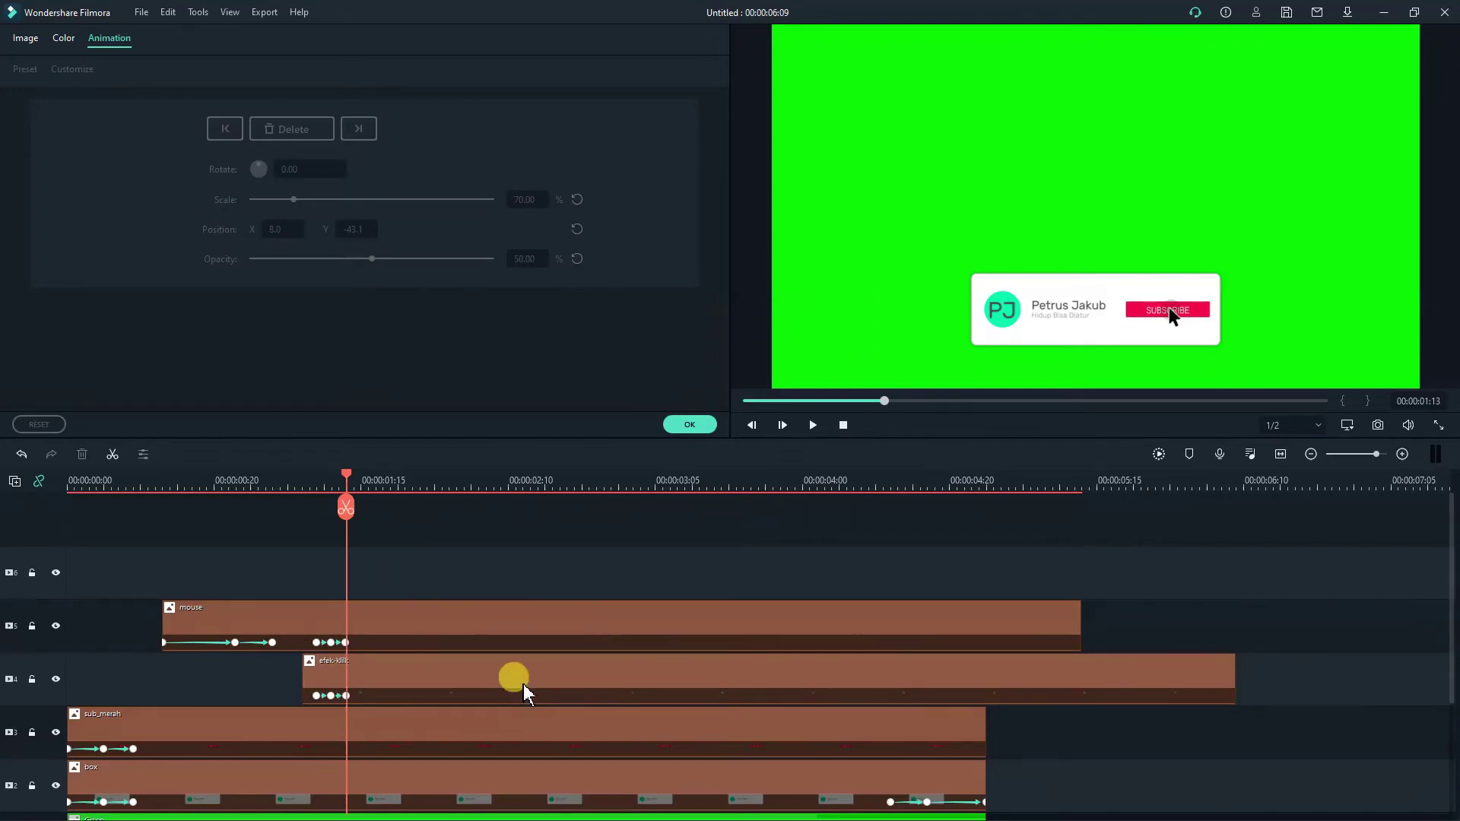
{"action": "left_click", "coordinate": [524, 683]}
{"action": "left_click", "coordinate": [347, 695]}
{"action": "left_click", "coordinate": [530, 258]}
{"action": "type", "text": "25"}
{"action": "key", "text": "Return"}
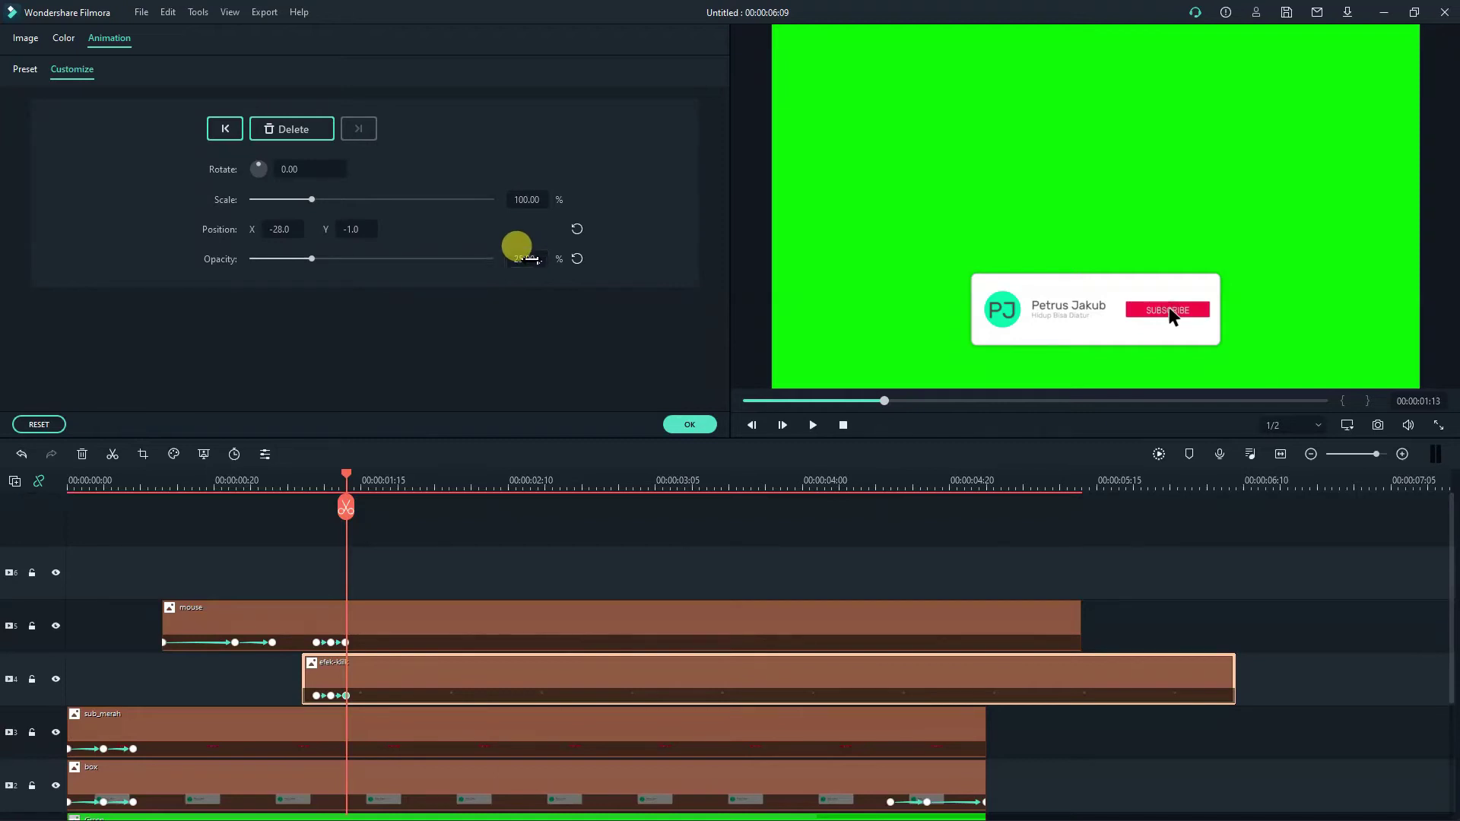
Step back and forth through the frames around 00:00:01:11 to check the click circle's alignment with the cursor.
{"action": "left_click", "coordinate": [402, 573]}
{"action": "key", "text": "Left"}
{"action": "key", "text": "Left"}
{"action": "key", "text": "Left"}
{"action": "key", "text": "Left"}
{"action": "key", "text": "Left"}
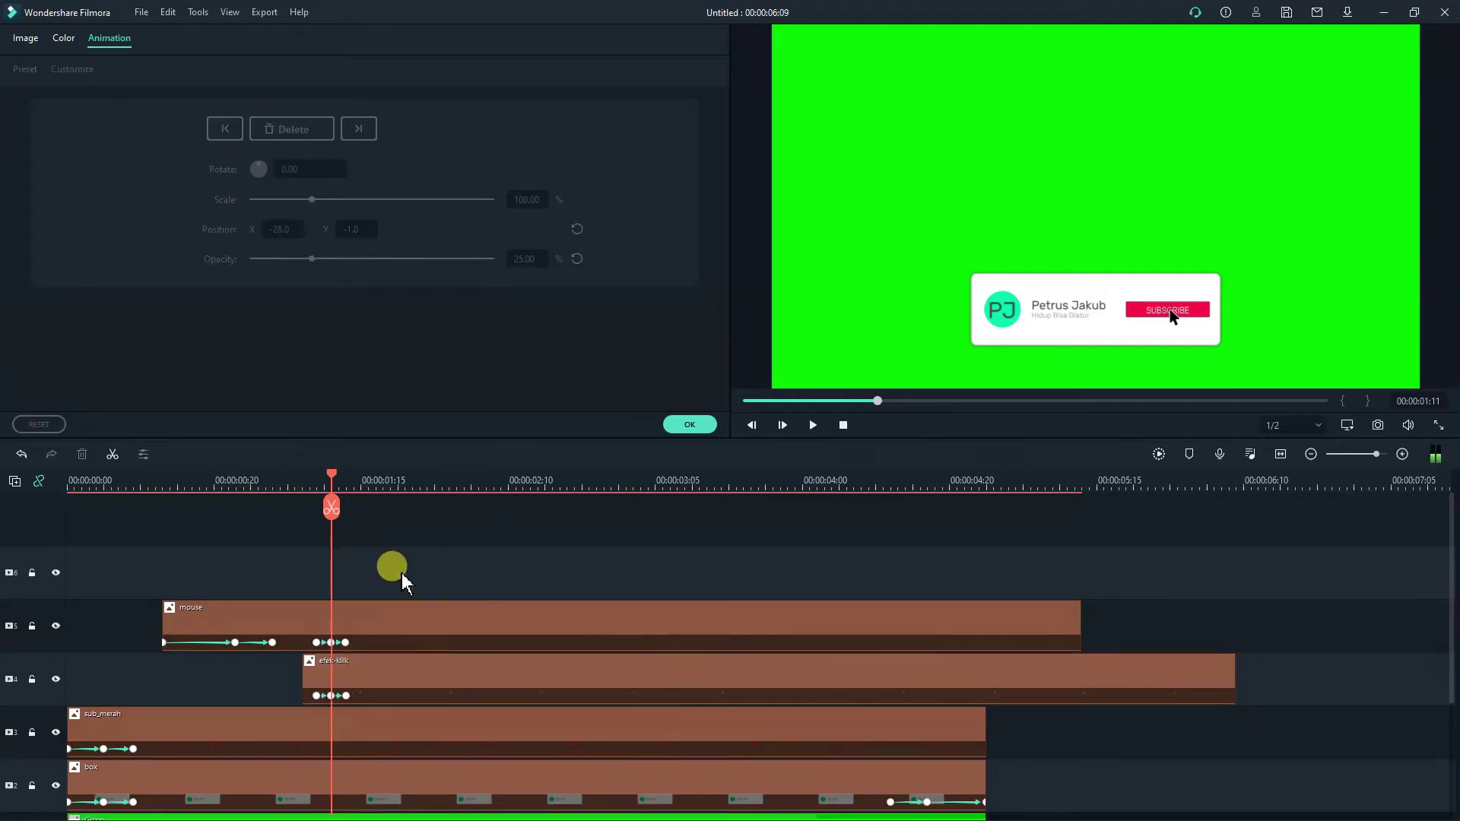
{"action": "key", "text": "Right"}
{"action": "key", "text": "Right"}
{"action": "key", "text": "Right"}
{"action": "key", "text": "Left"}
{"action": "key", "text": "Left"}
{"action": "key", "text": "Right"}
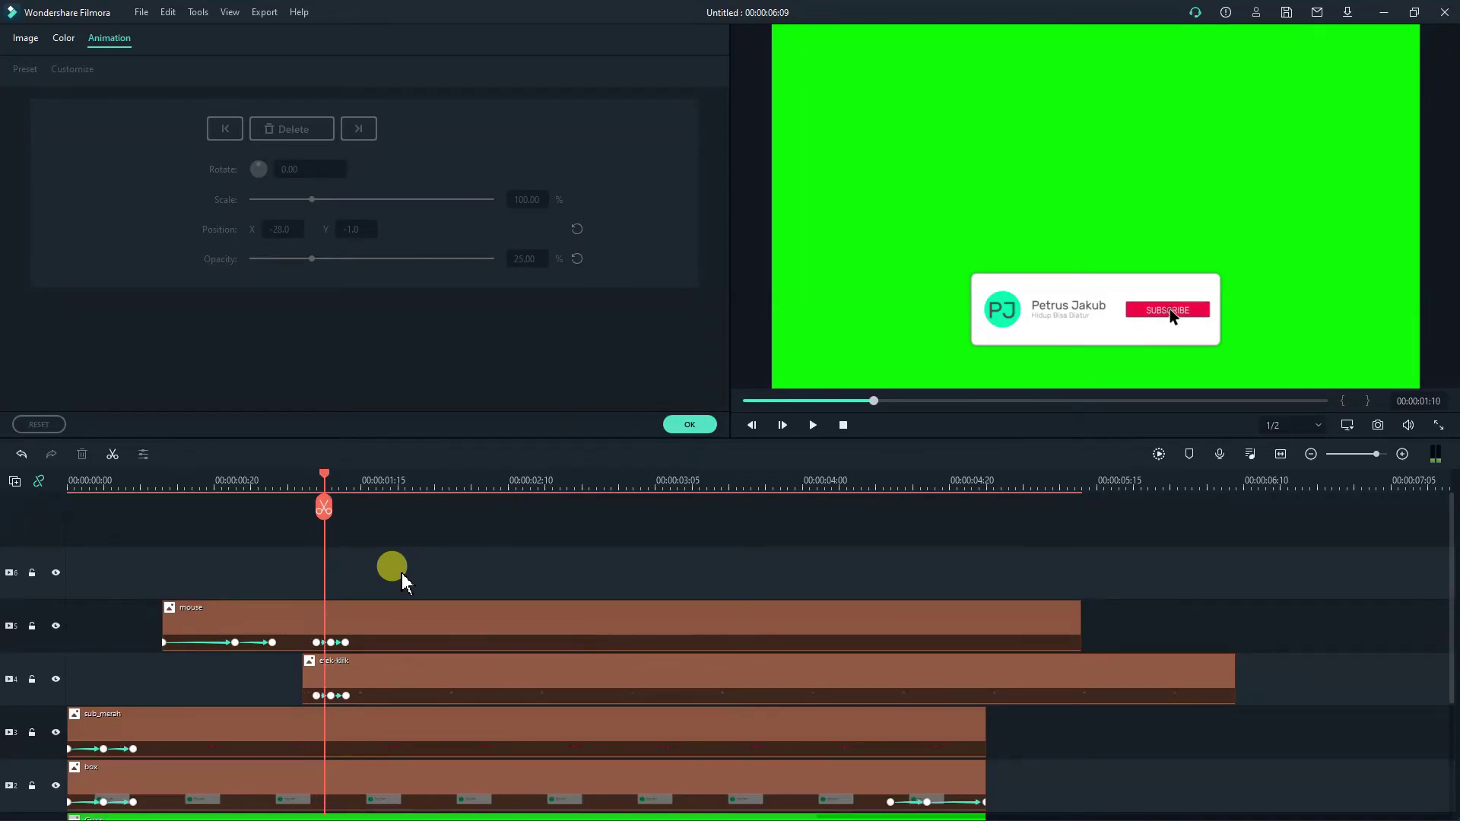
{"action": "key", "text": "Right"}
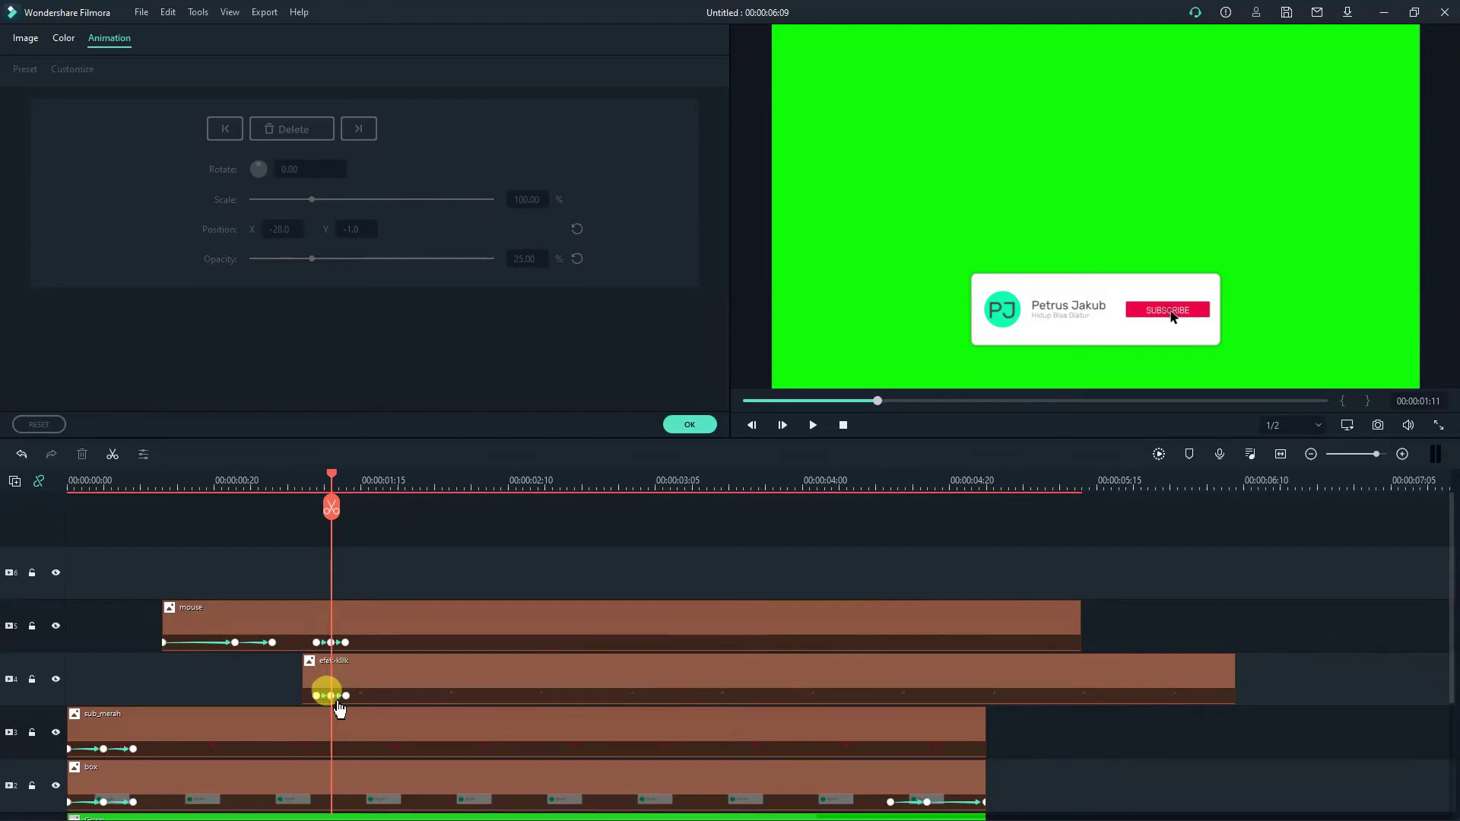
Shift the efek-klilk circle slightly at the 00:00:01:11 keyframe to position X 7.0, Y -41.1.
{"action": "left_click", "coordinate": [338, 701]}
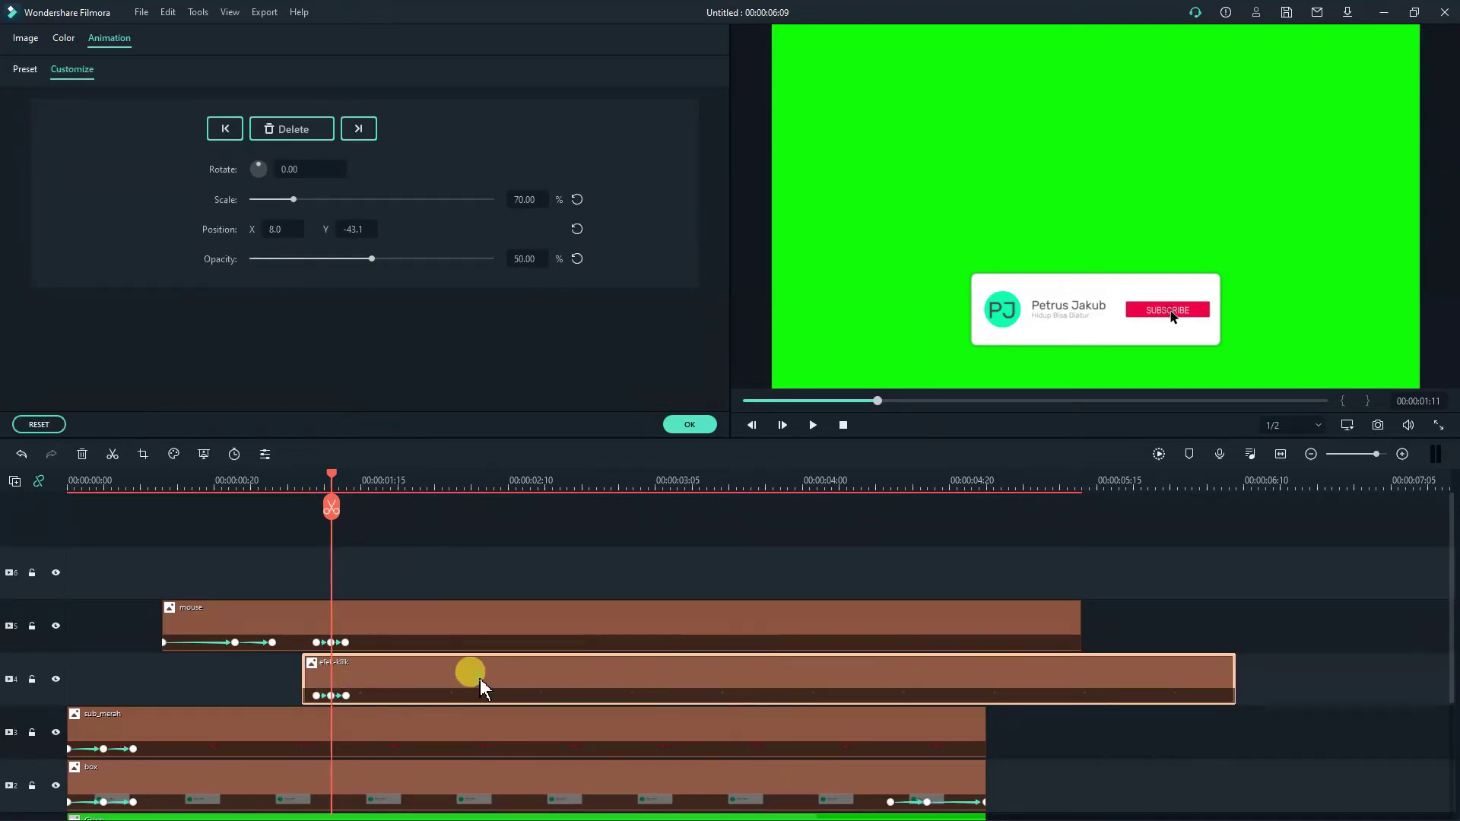
{"action": "key", "text": "Left"}
{"action": "key", "text": "Left"}
{"action": "key", "text": "Right"}
{"action": "key", "text": "Right"}
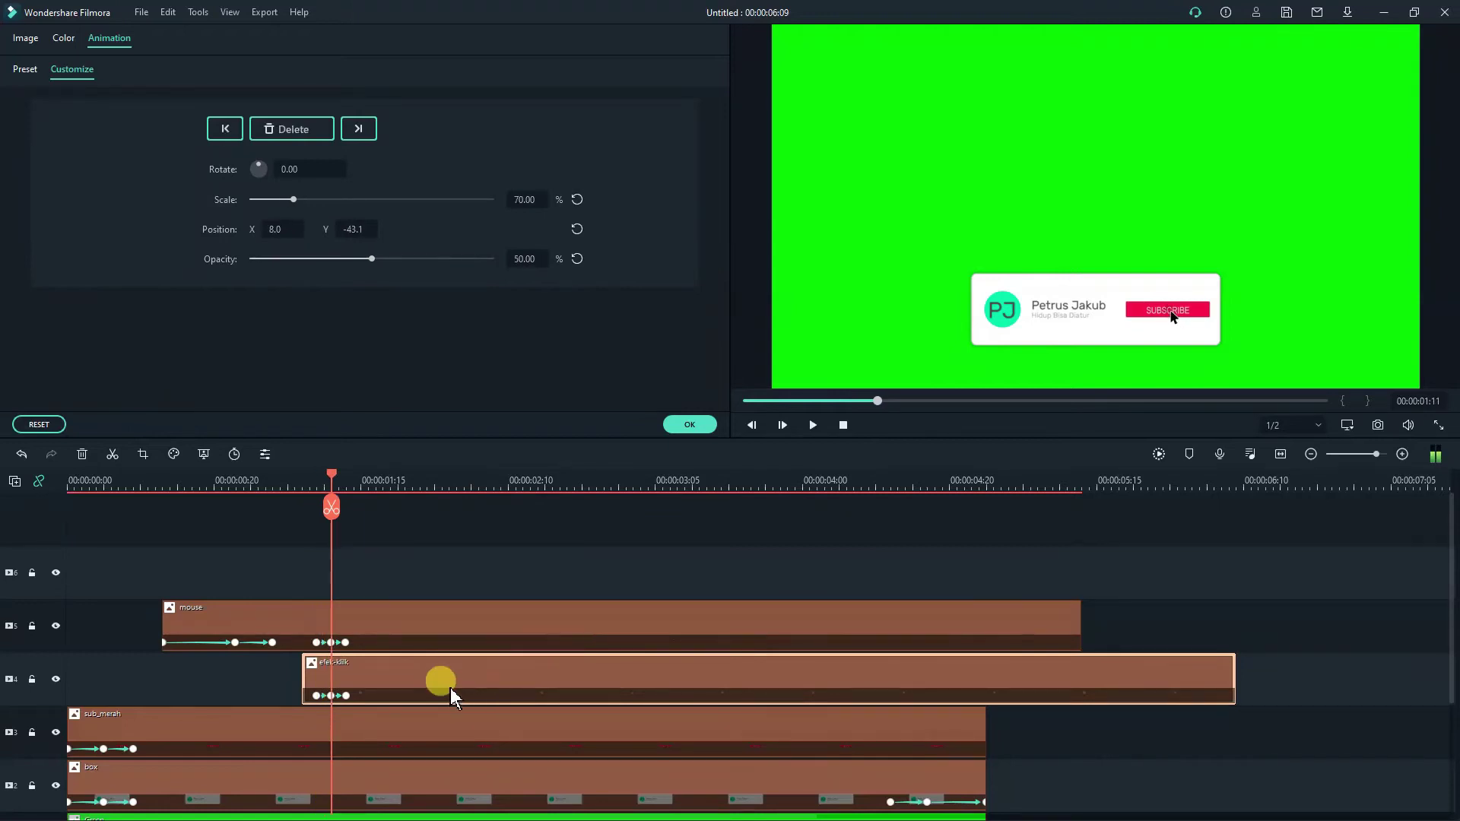
{"action": "left_click", "coordinate": [1088, 335]}
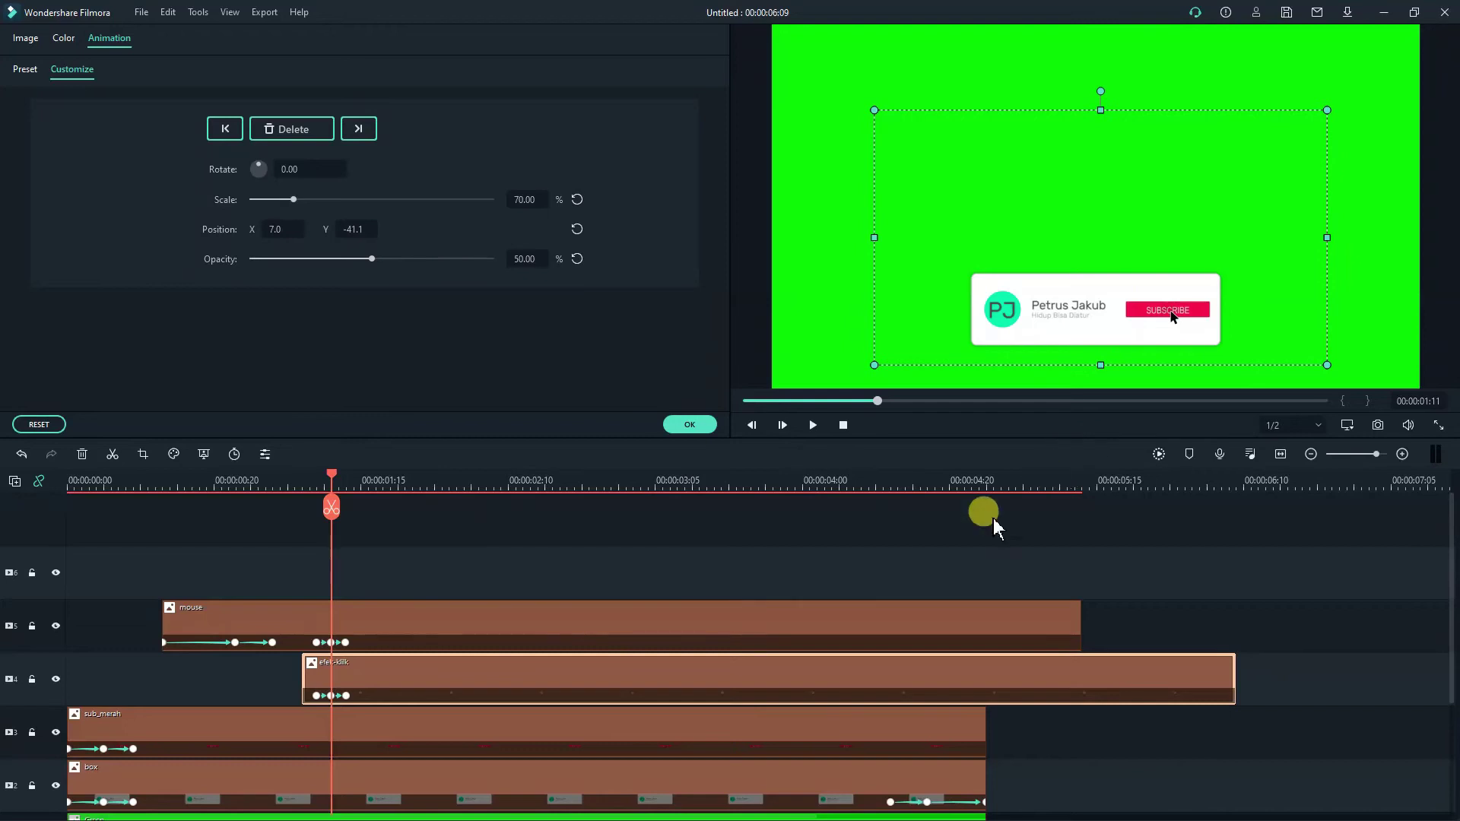
Add an animation keyframe to the efek-klilk clip at 00:00:01:15 and set its opacity to 0%.
{"action": "left_click", "coordinate": [318, 696]}
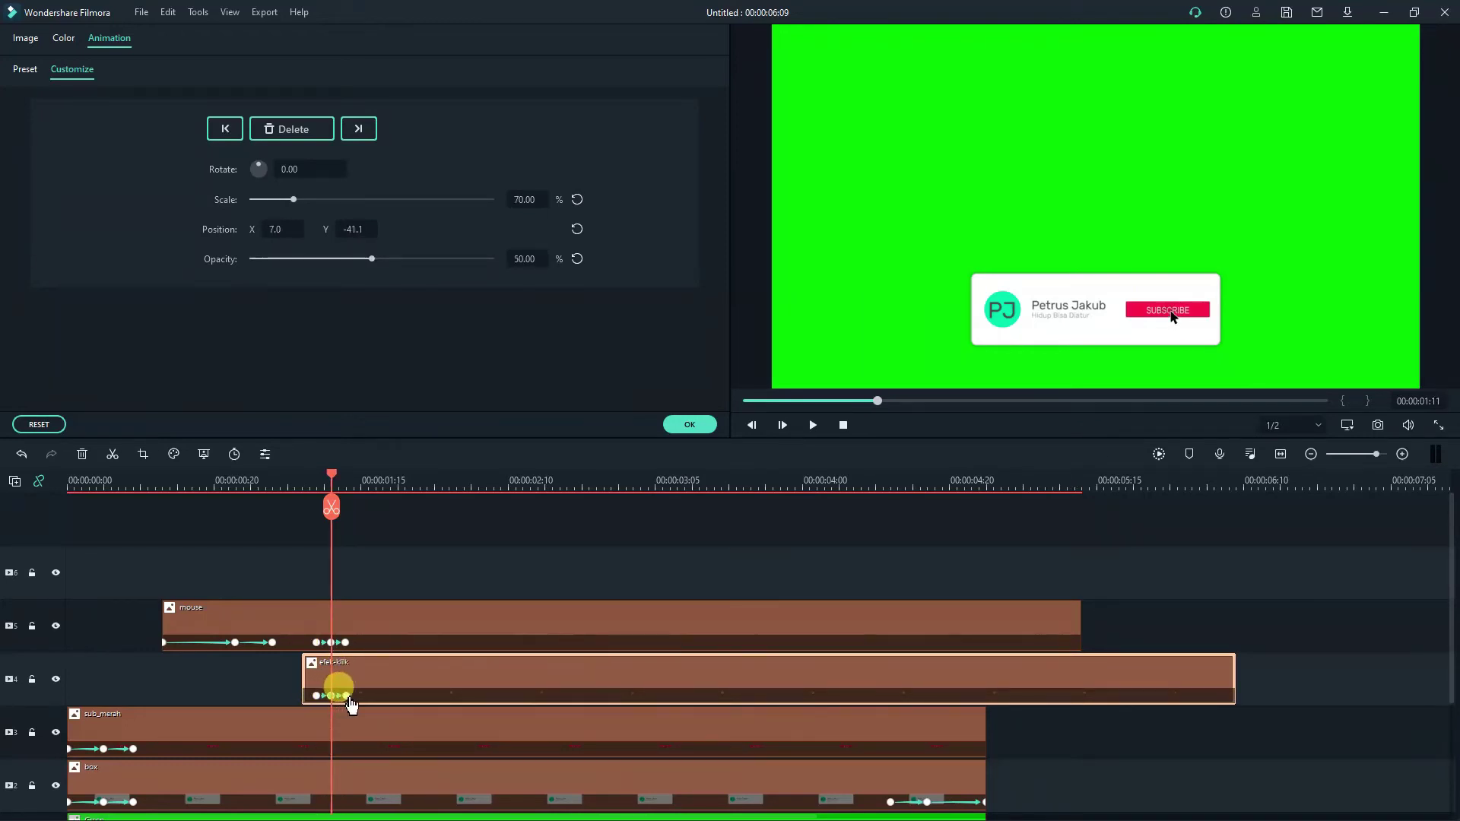
{"action": "left_click", "coordinate": [346, 696]}
{"action": "key", "text": "Right"}
{"action": "key", "text": "Right"}
{"action": "key", "text": "Left"}
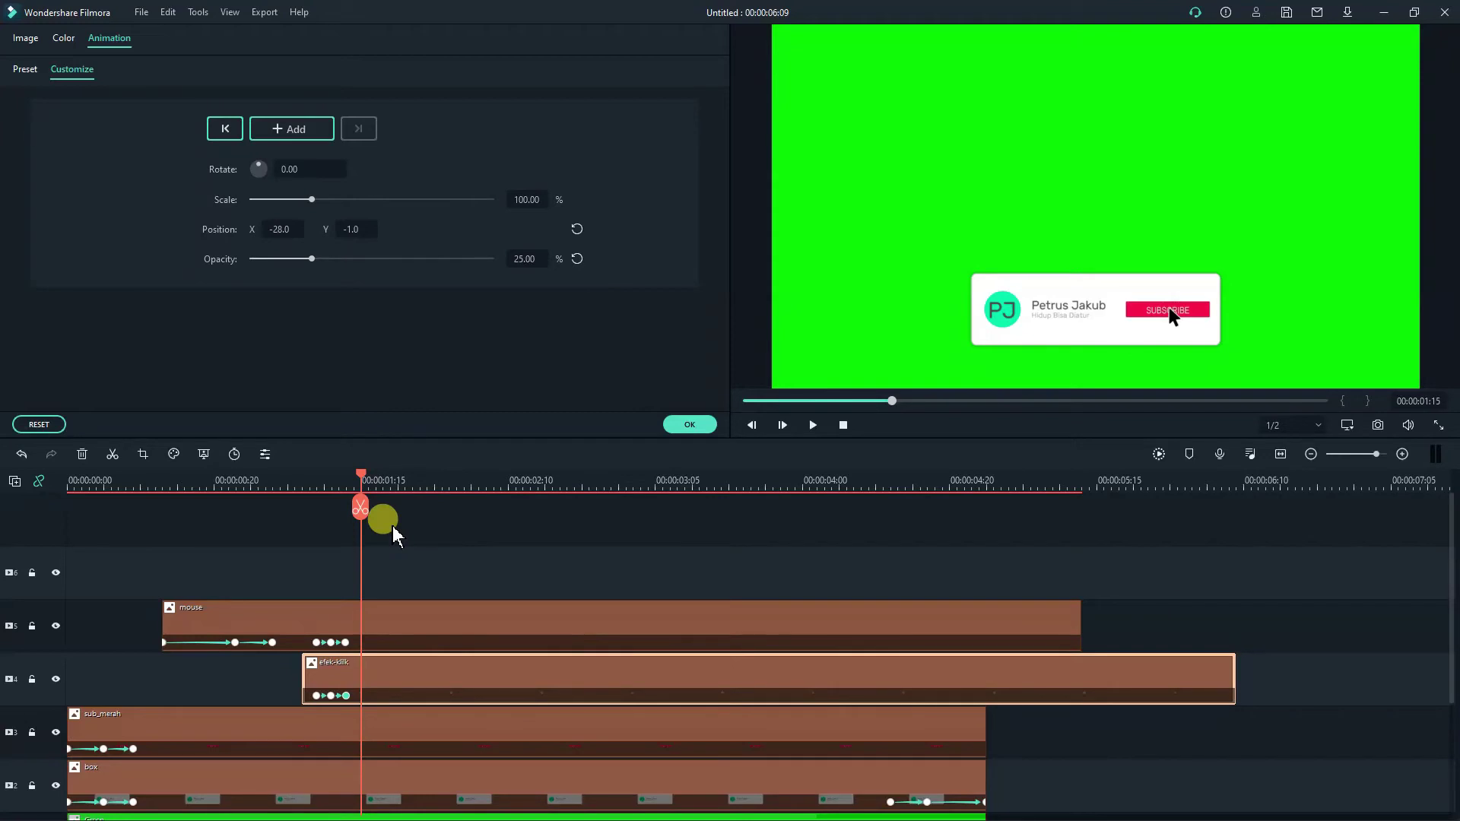
{"action": "left_click", "coordinate": [300, 126]}
{"action": "left_click", "coordinate": [531, 258]}
{"action": "type", "text": "0"}
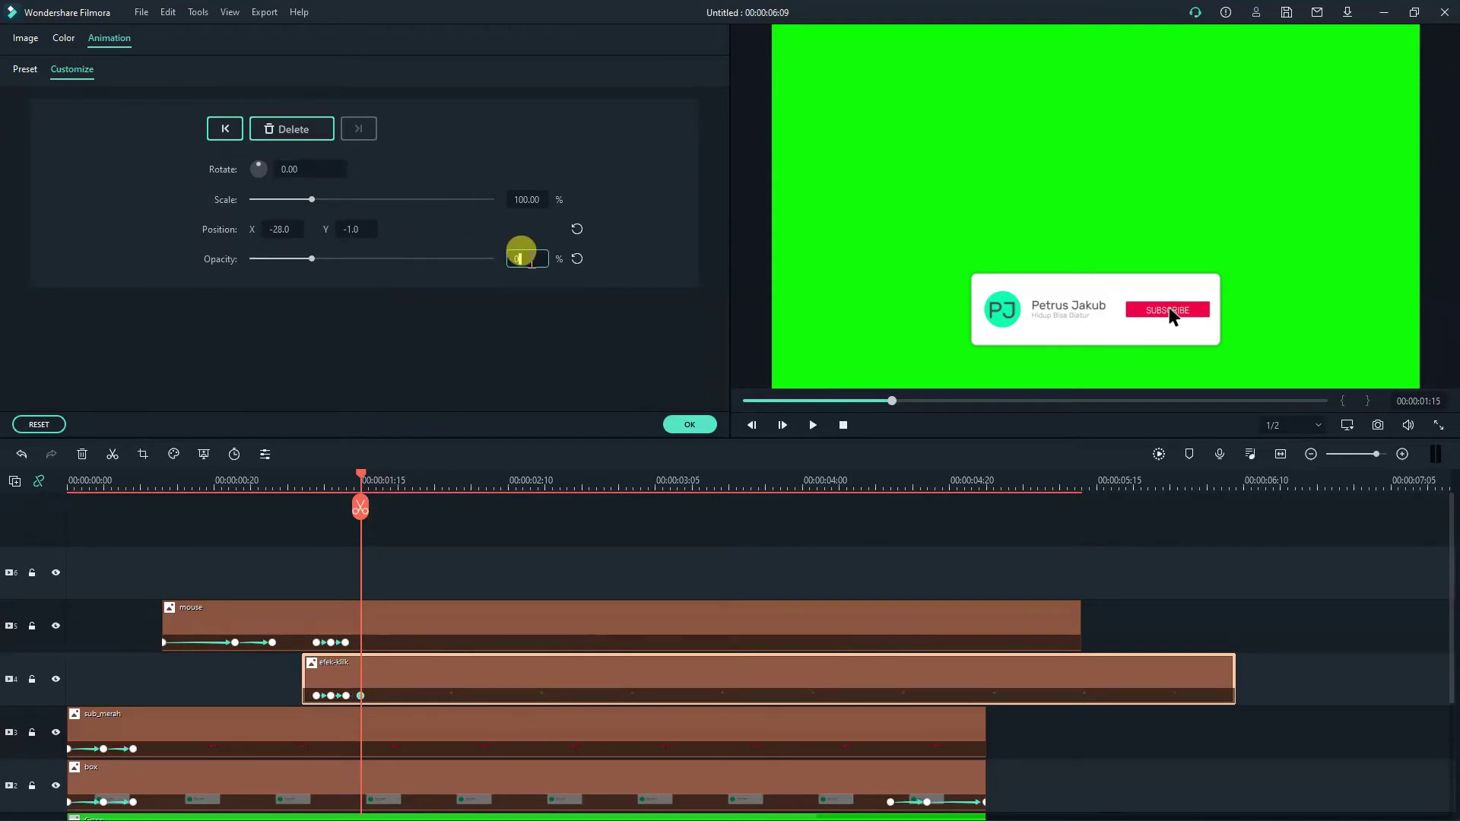
{"action": "key", "text": "Return"}
{"action": "left_click", "coordinate": [428, 509]}
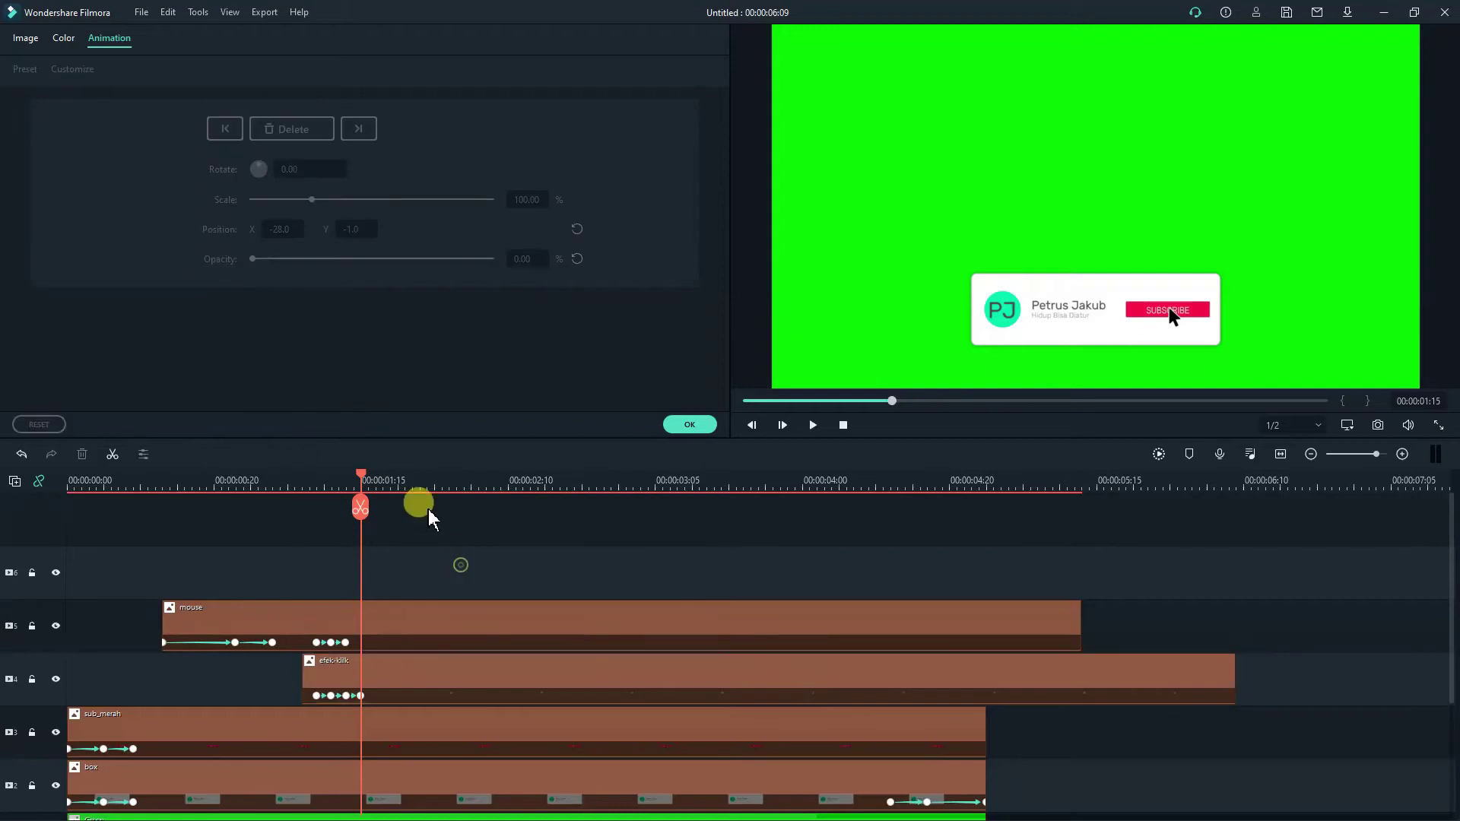
Play back the click effect repeatedly from just before its first keyframe, and accept the efek-klilk animation settings.
{"action": "left_click", "coordinate": [294, 476]}
{"action": "left_click", "coordinate": [813, 426]}
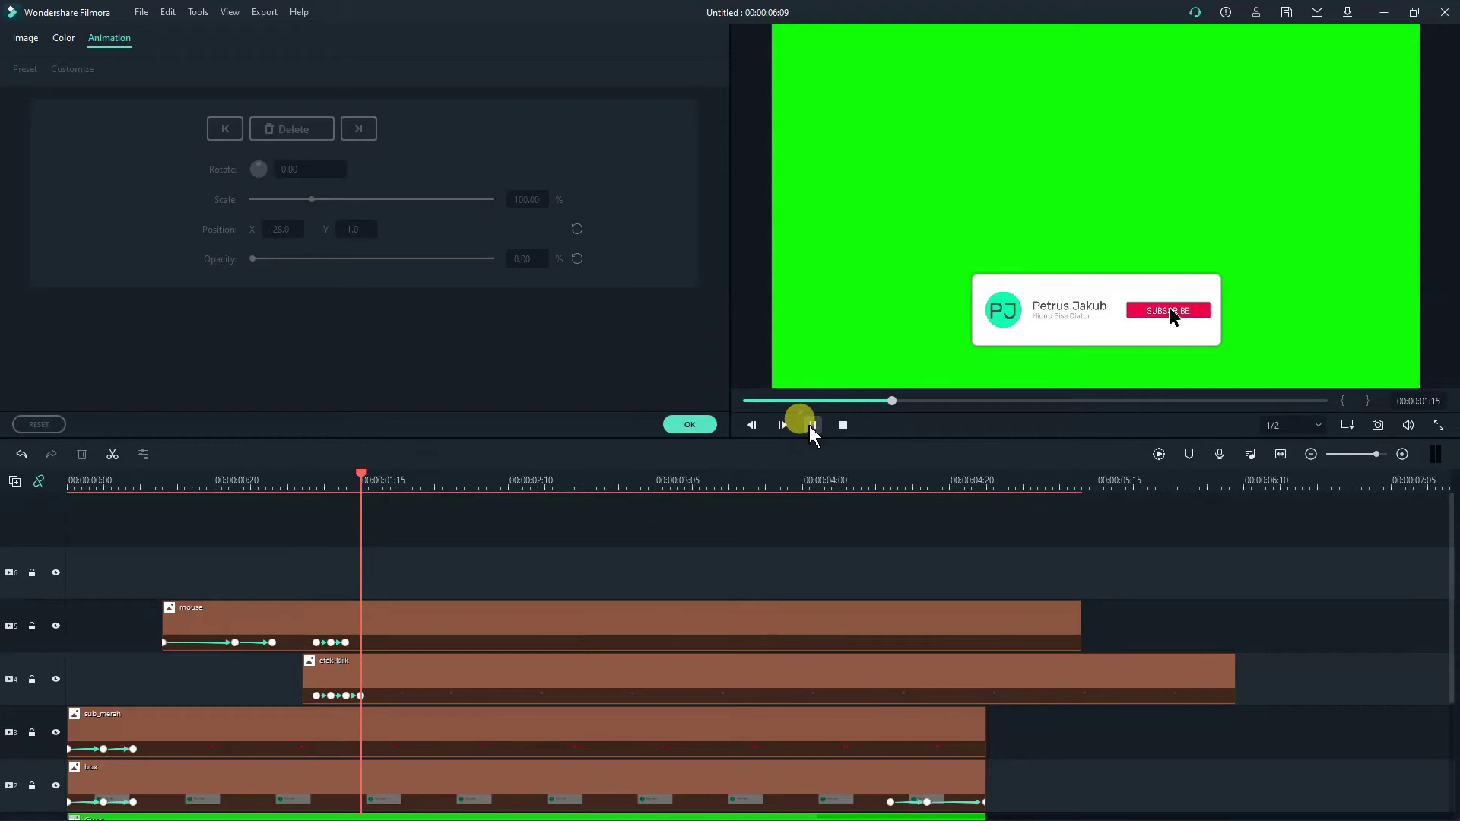
{"action": "left_click", "coordinate": [813, 426]}
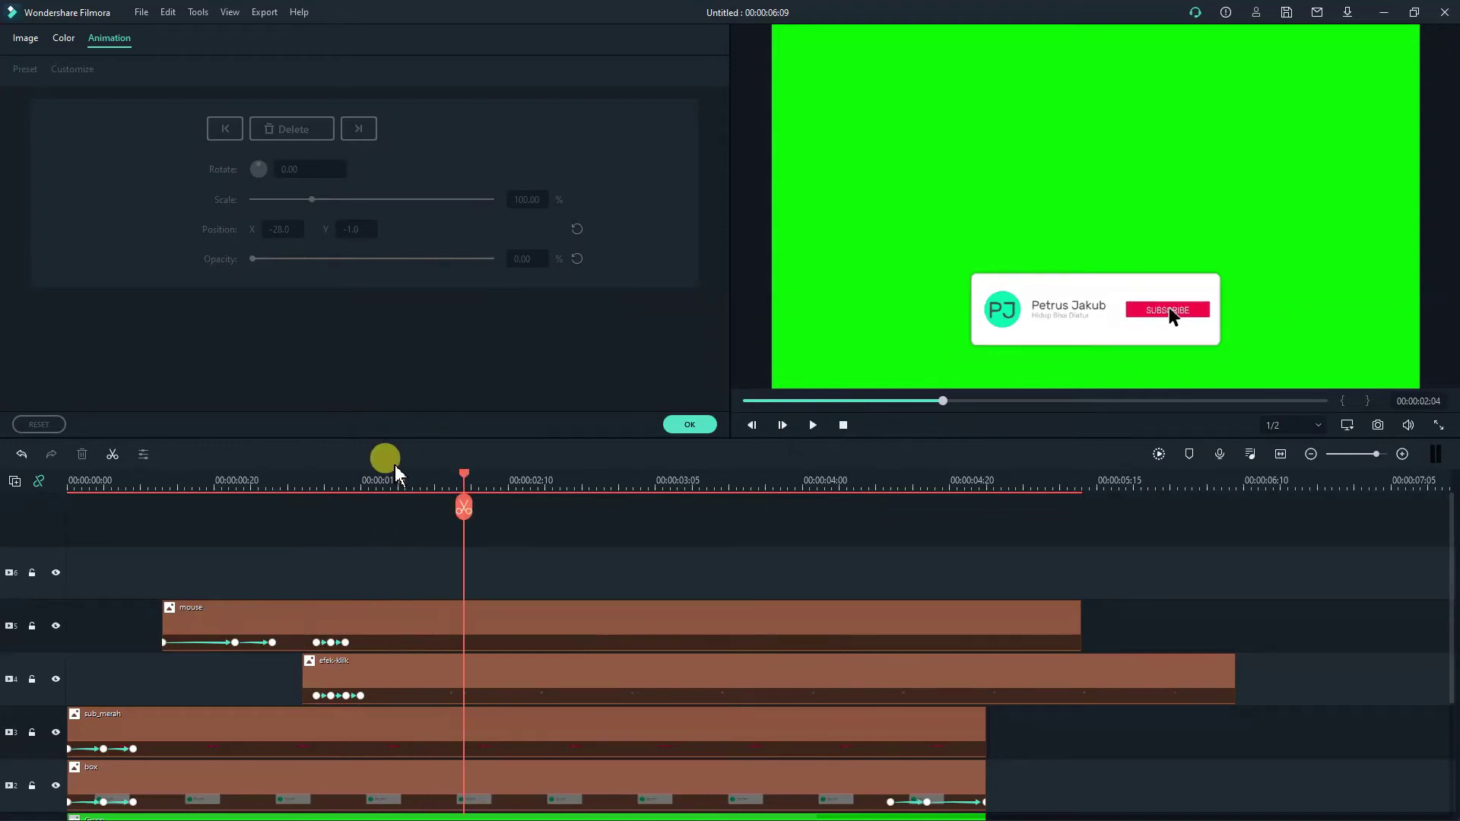
{"action": "left_click", "coordinate": [296, 491]}
{"action": "left_click", "coordinate": [811, 425]}
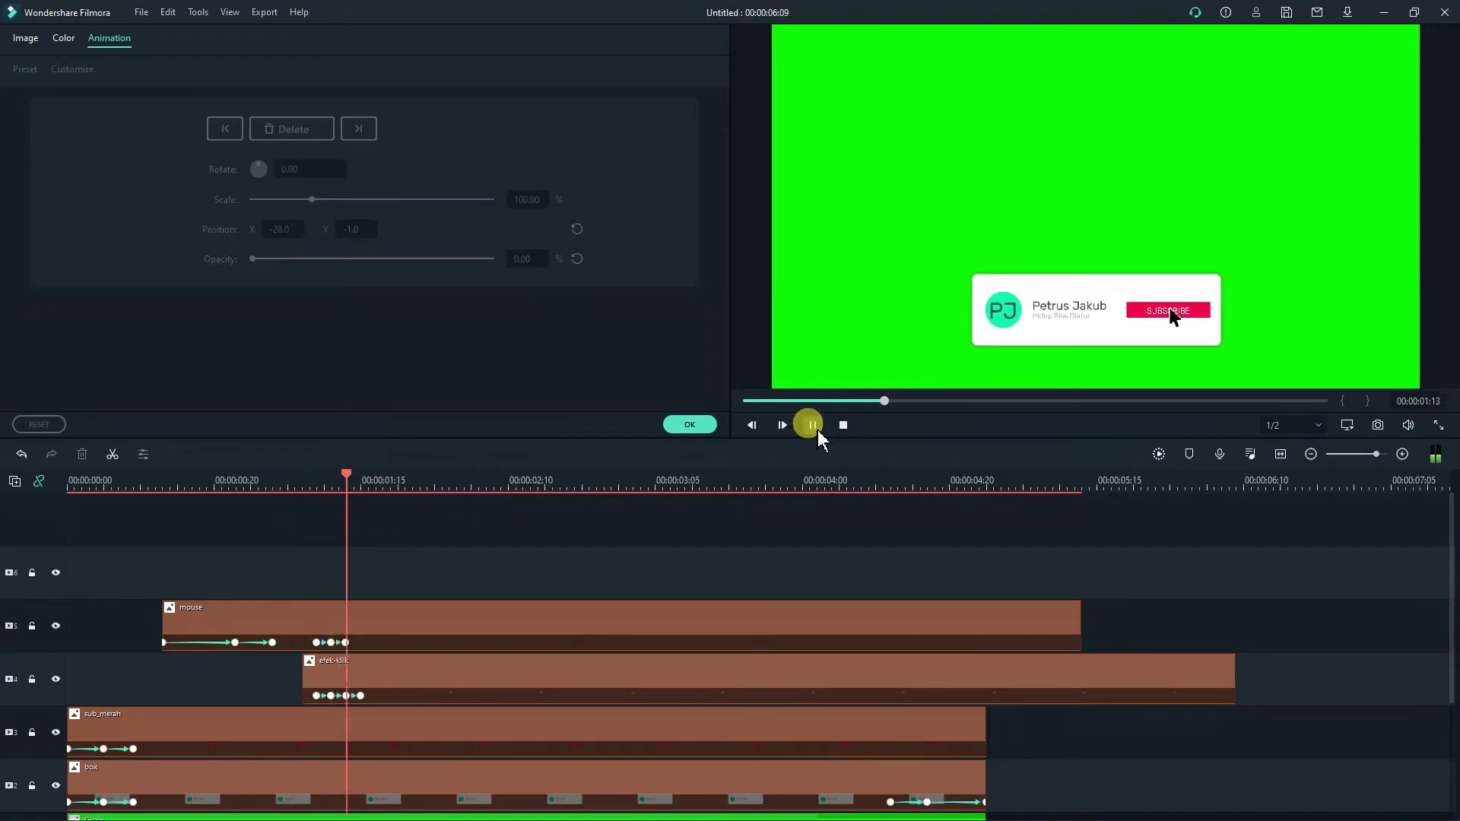
{"action": "left_click", "coordinate": [843, 426]}
{"action": "left_click", "coordinate": [817, 427]}
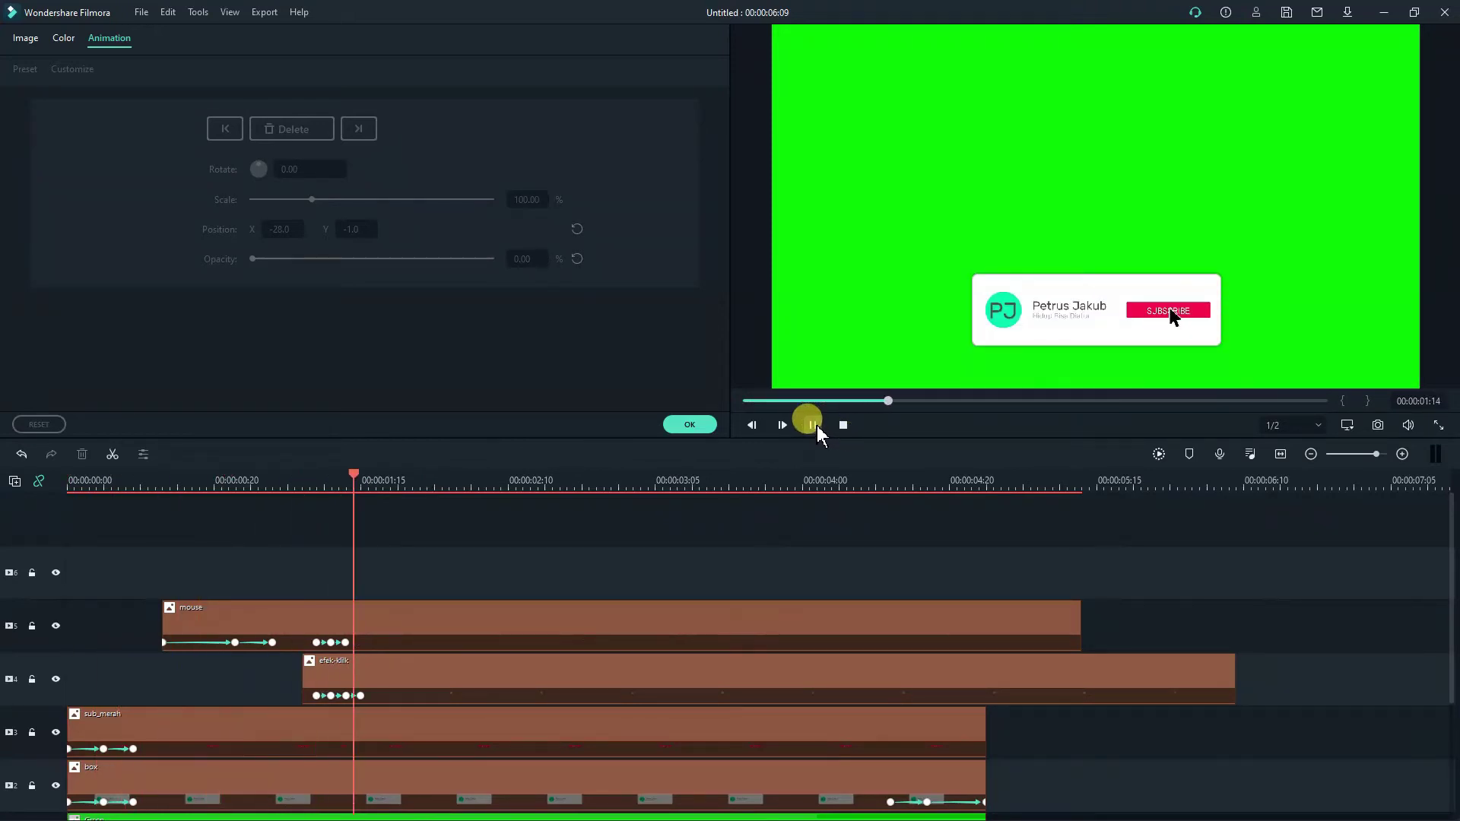
{"action": "left_click", "coordinate": [817, 426]}
{"action": "left_click", "coordinate": [681, 426]}
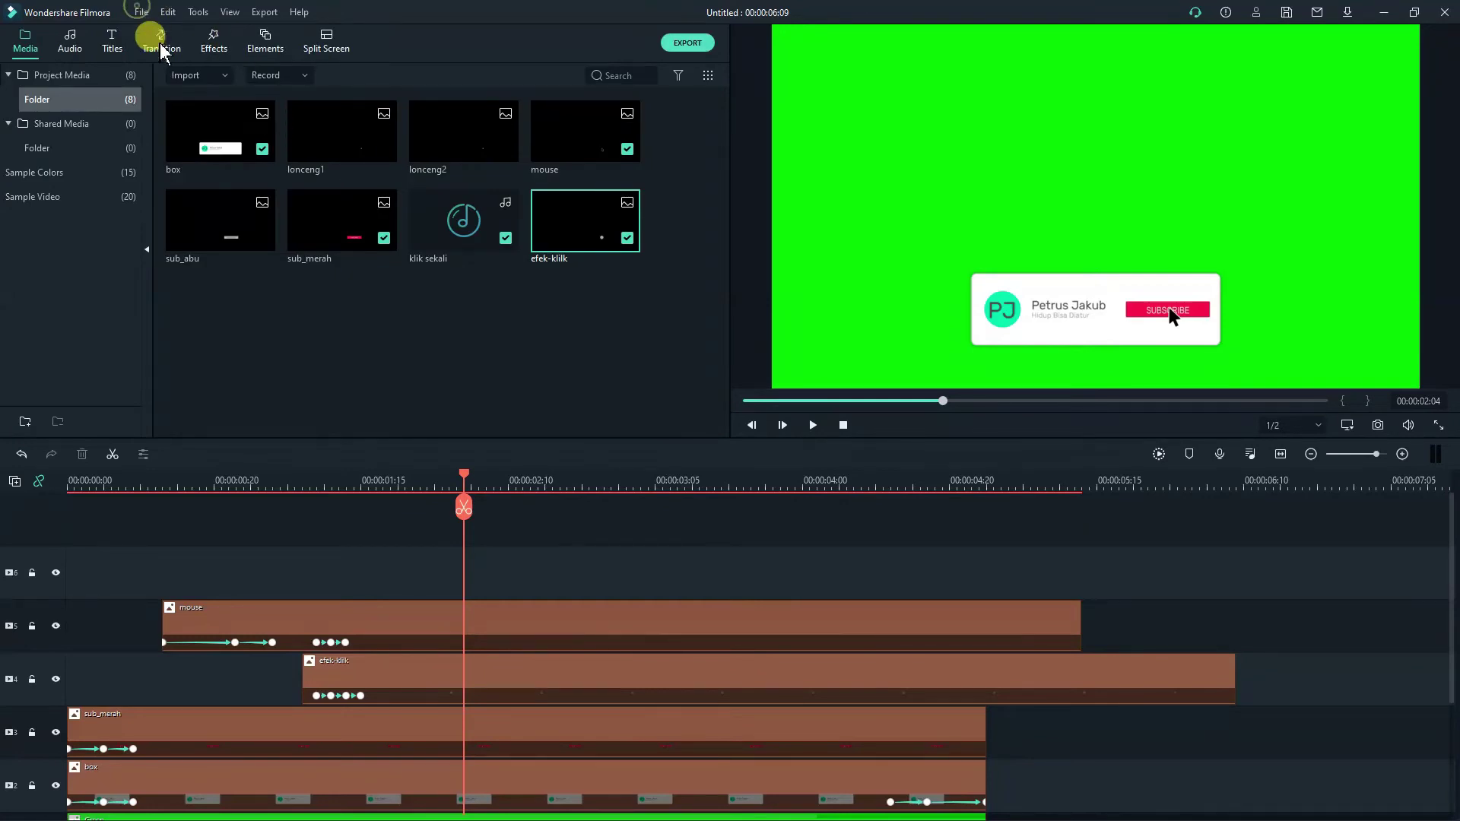
Save the project under the name subscribe in the subscribe folder on the Desktop.
{"action": "left_click", "coordinate": [141, 12]}
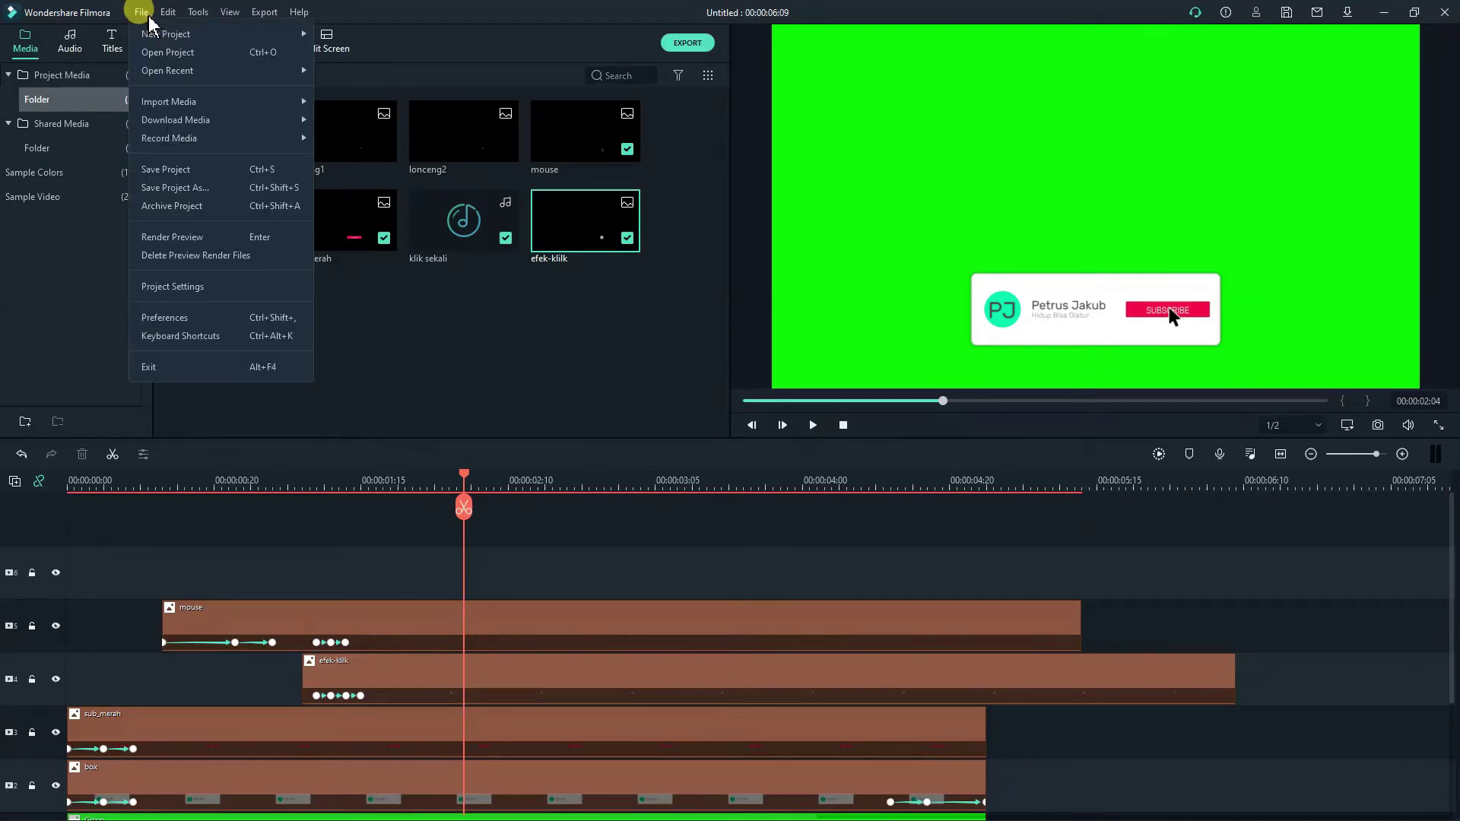
{"action": "left_click", "coordinate": [172, 186]}
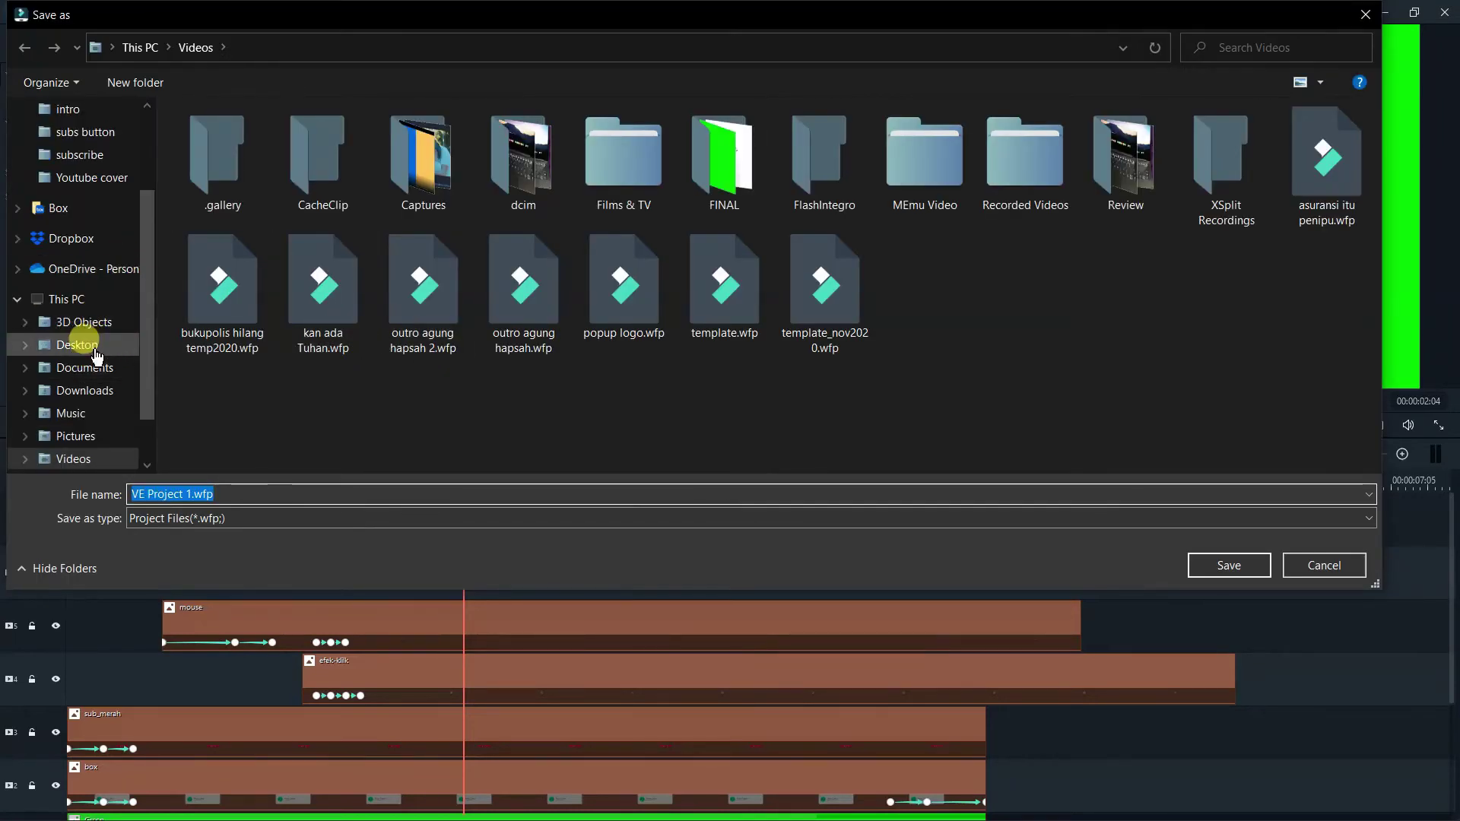
{"action": "left_click", "coordinate": [92, 348]}
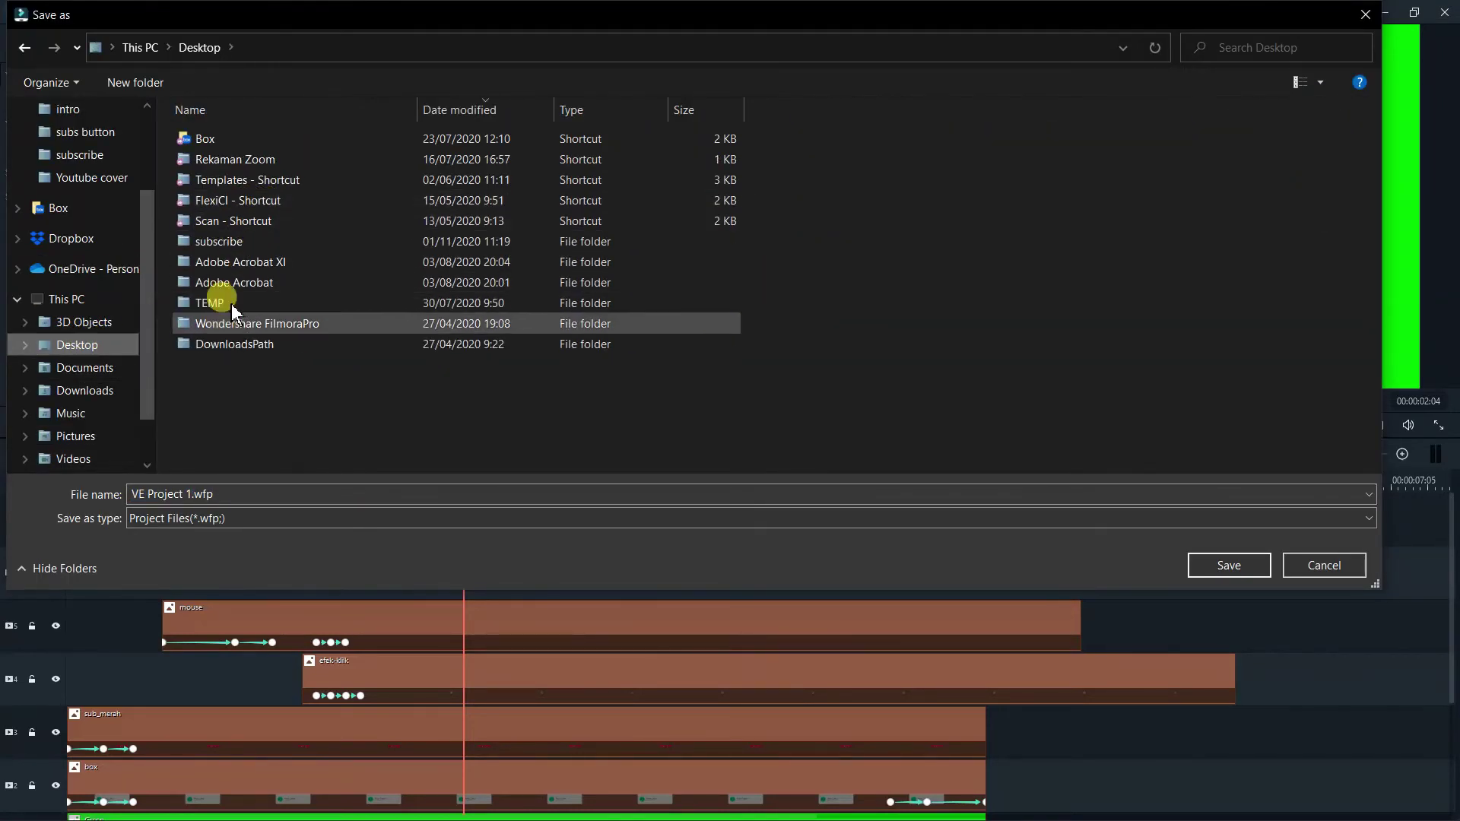
{"action": "double_click", "coordinate": [221, 241]}
{"action": "double_click", "coordinate": [219, 493]}
{"action": "type", "text": "subscrib"}
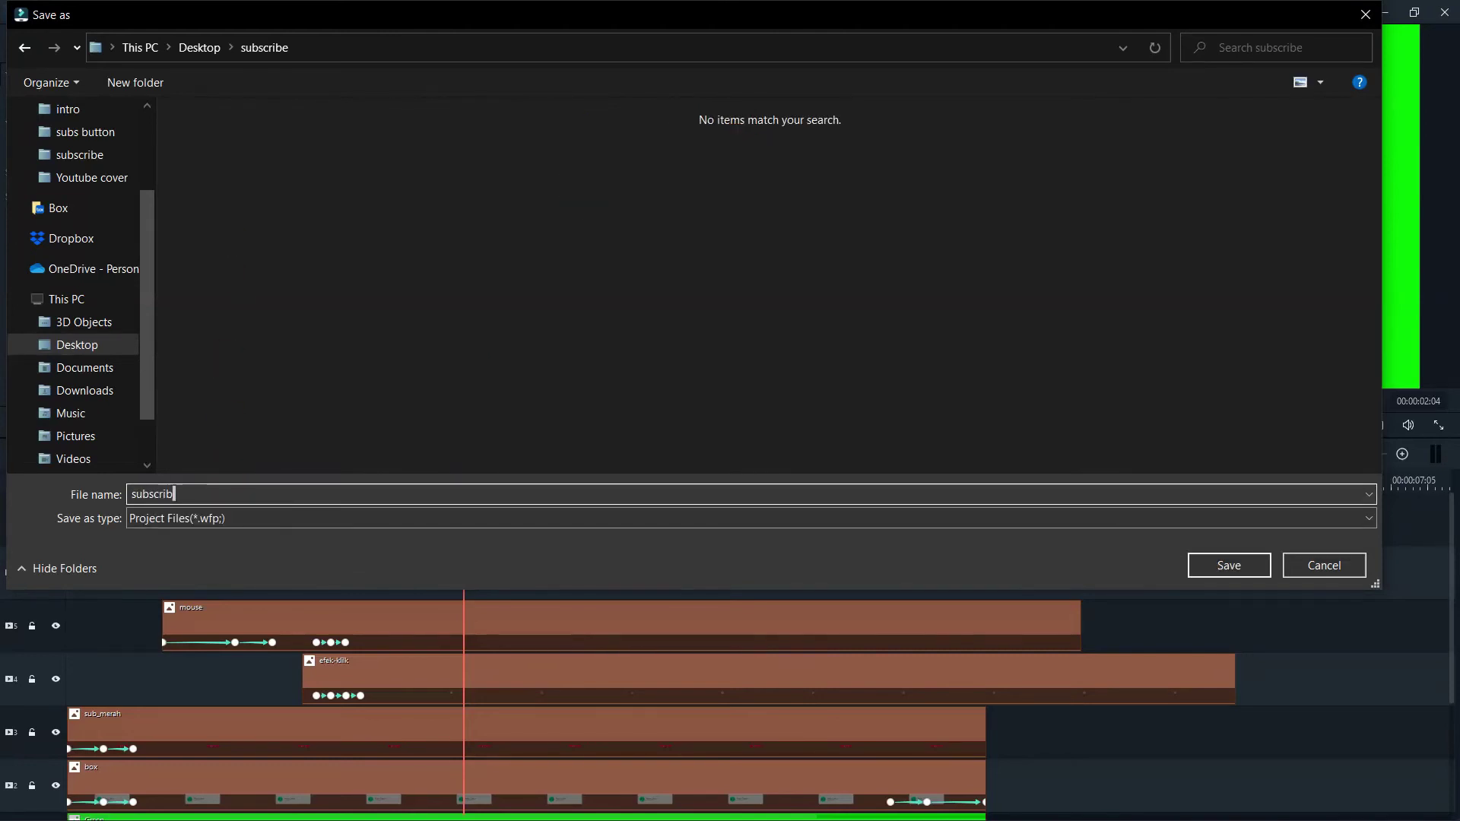
{"action": "type", "text": "e"}
{"action": "key", "text": "Return"}
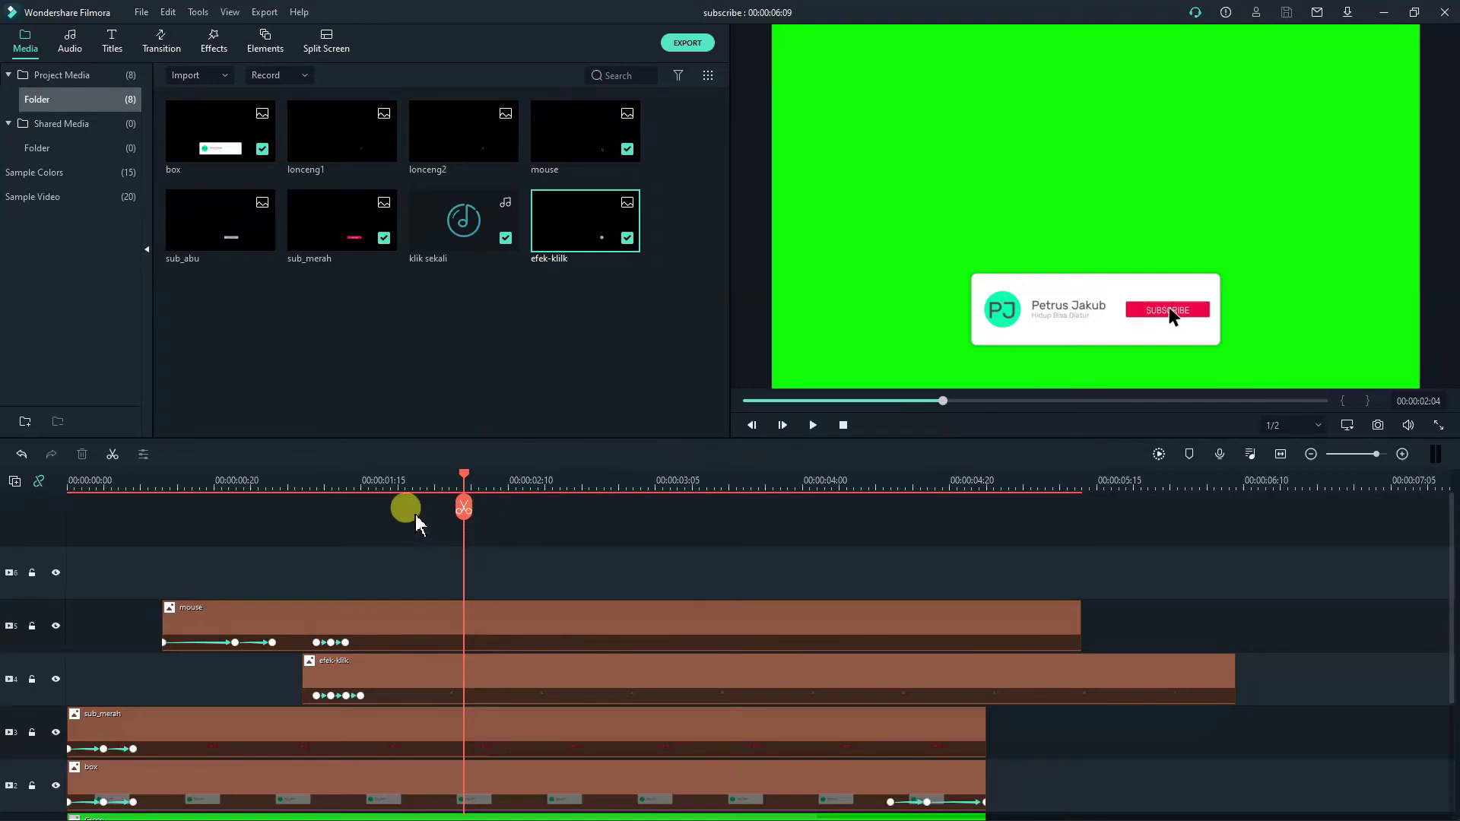
Place the sub_abu image on the empty track above the mouse clip, starting at 00:00:01:09.
{"action": "left_click", "coordinate": [339, 475]}
{"action": "left_click", "coordinate": [357, 318]}
{"action": "key", "text": "Left"}
{"action": "key", "text": "Left"}
{"action": "key", "text": "Left"}
{"action": "key", "text": "Left"}
{"action": "key", "text": "Left"}
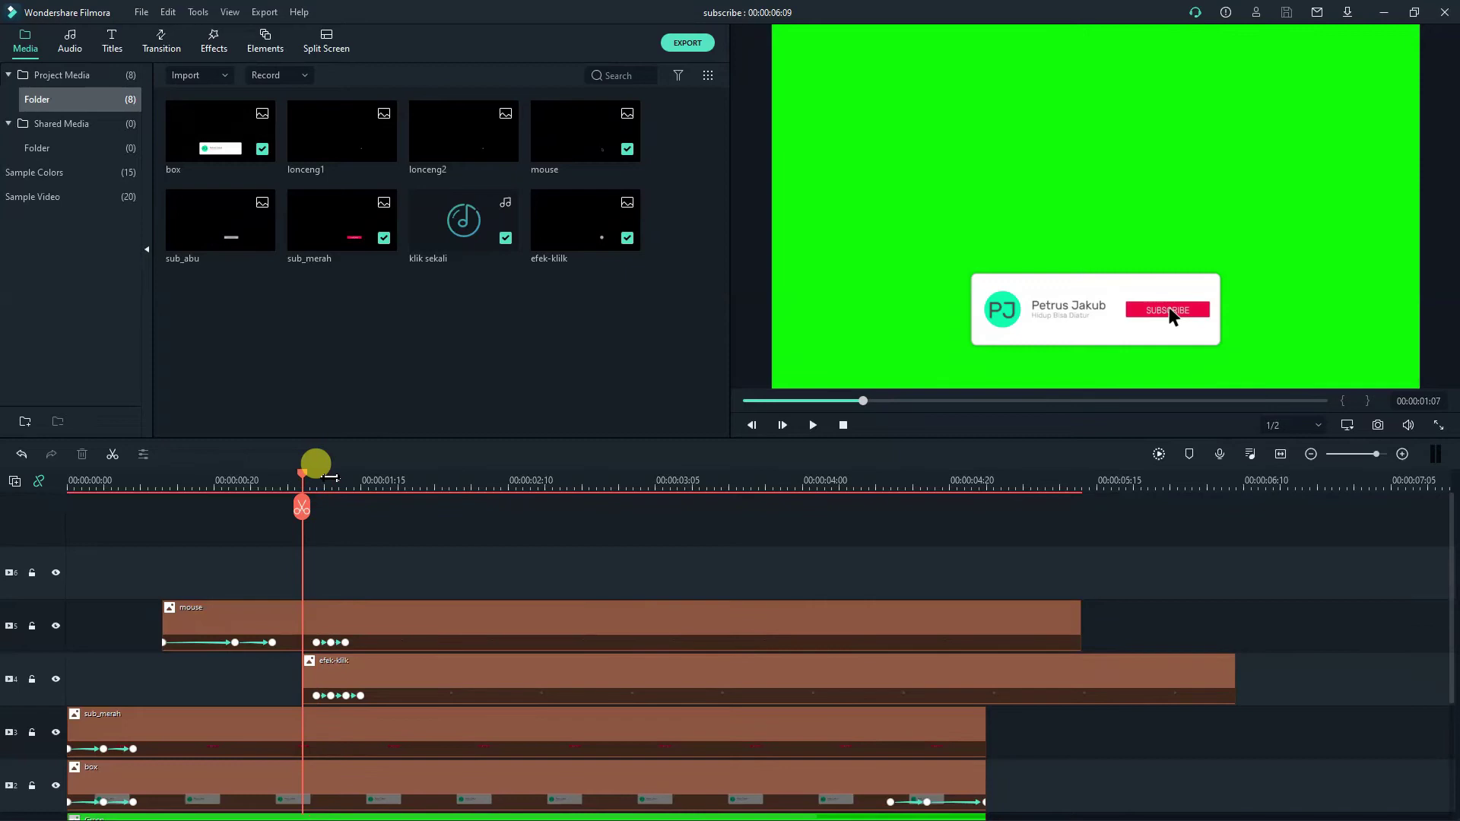
{"action": "key", "text": "Right"}
{"action": "key", "text": "Right"}
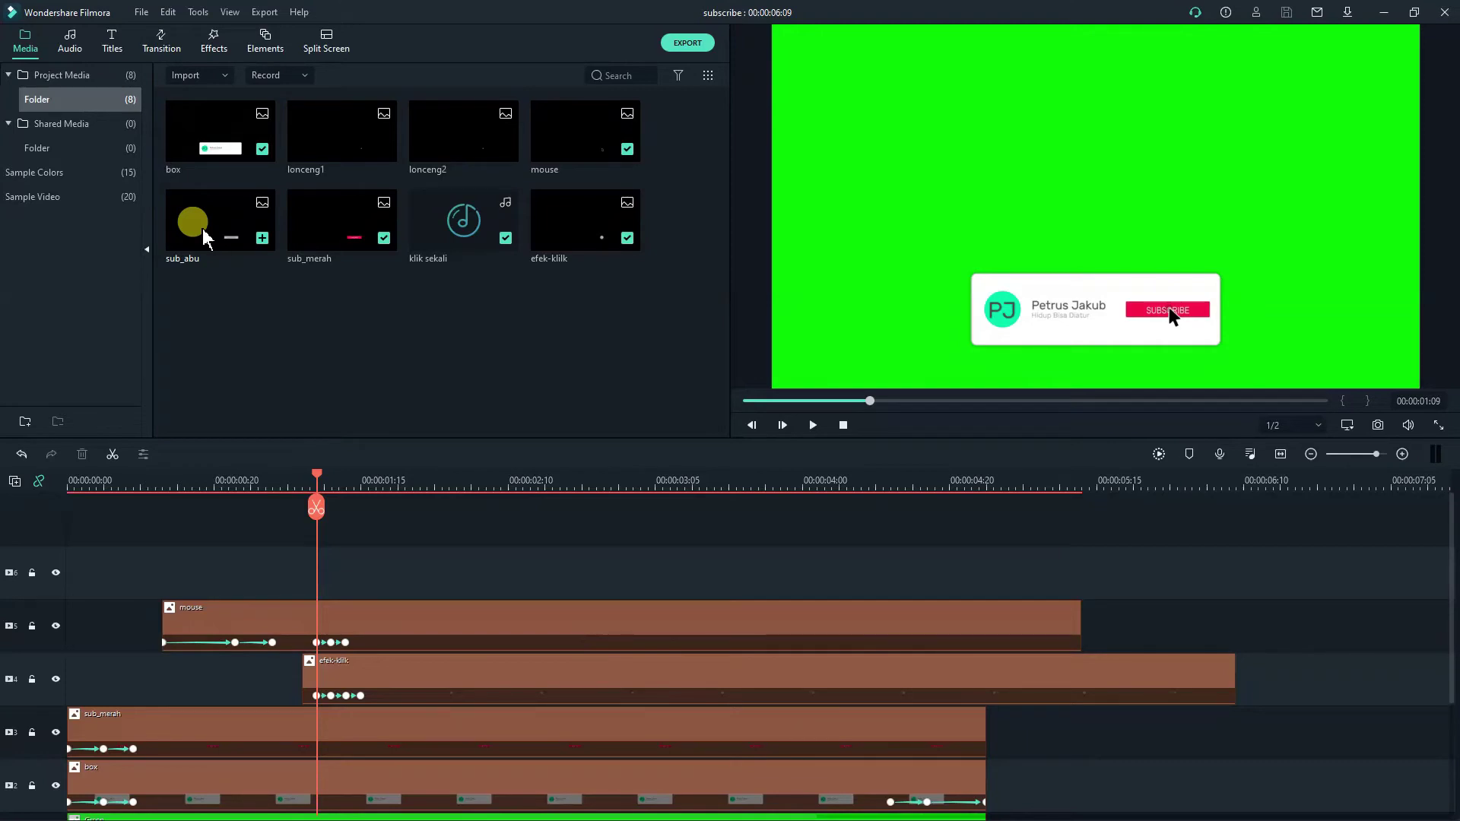
{"action": "left_click_drag", "start_coordinate": [202, 229], "coordinate": [339, 575]}
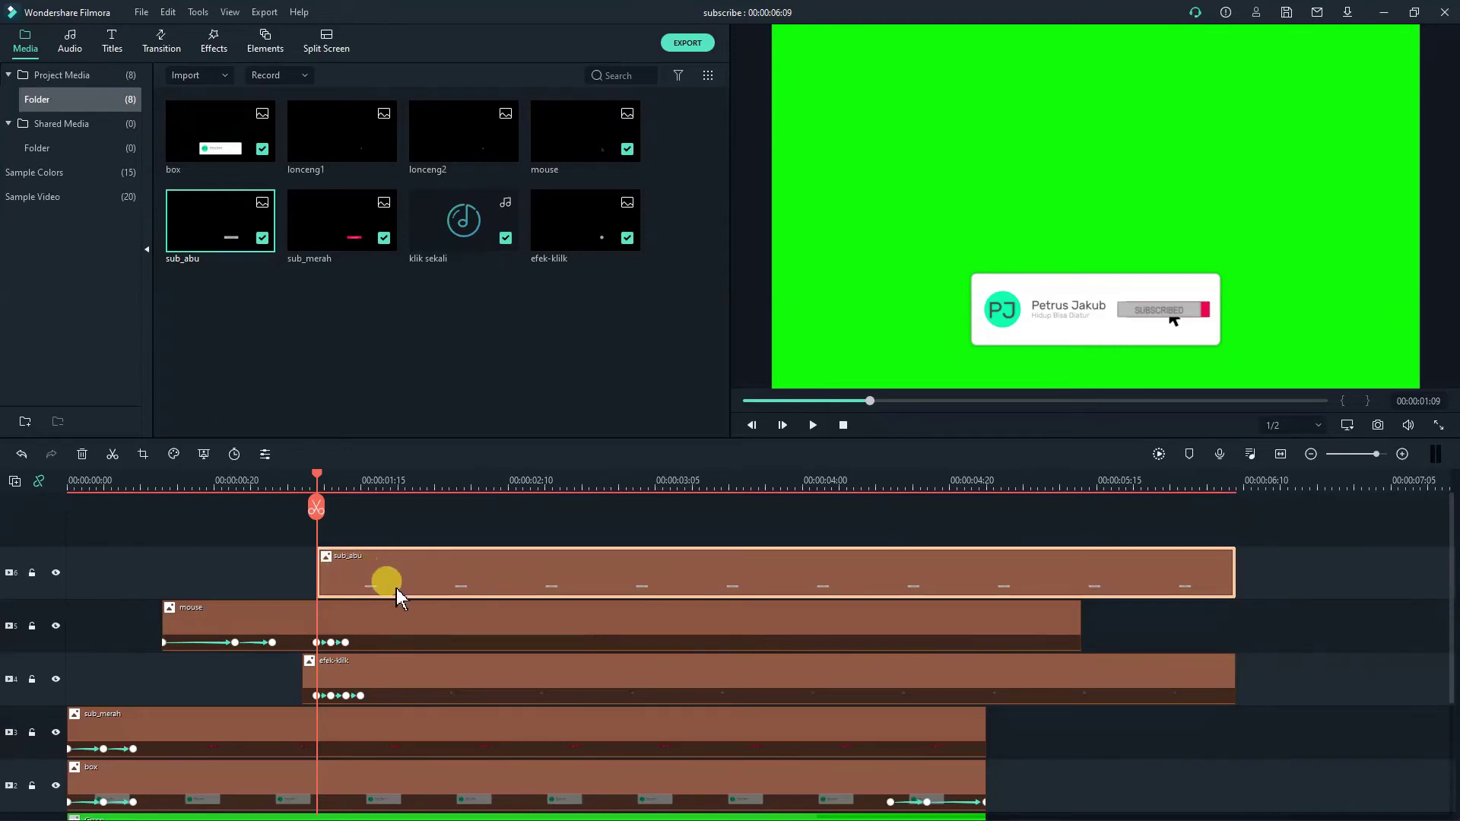
Rearrange the tracks so sub_abu sits between sub_merah and efek-klilk, with the mouse clip directly above efek-klilk.
{"action": "left_click_drag", "start_coordinate": [280, 605], "coordinate": [290, 567]}
{"action": "mouse_move", "coordinate": [371, 711]}
{"action": "left_mouse_down"}
{"action": "mouse_move", "coordinate": [371, 726]}
{"action": "mouse_move", "coordinate": [368, 629]}
{"action": "mouse_move", "coordinate": [369, 719]}
{"action": "left_mouse_up"}
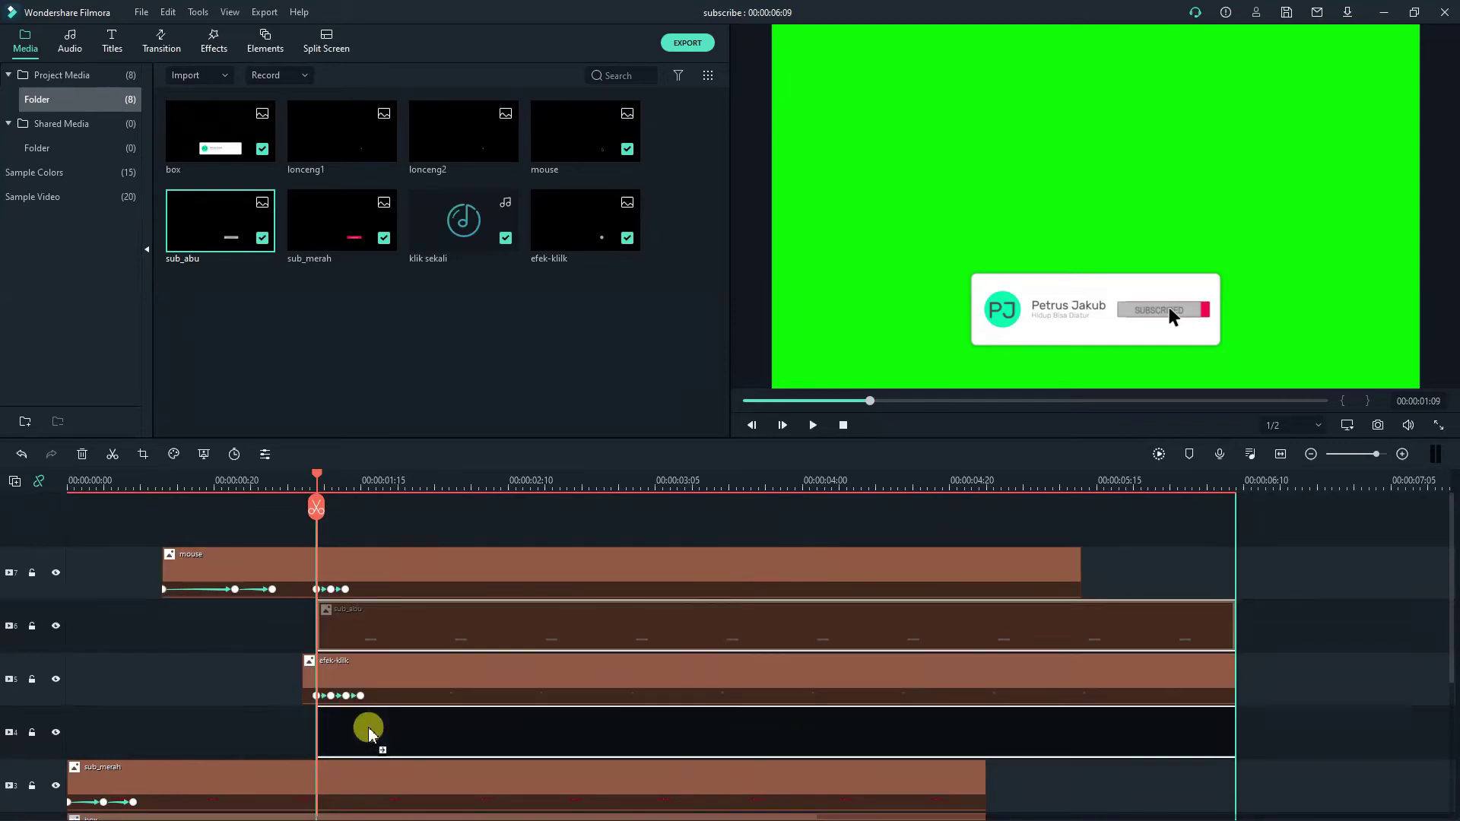
{"action": "left_click_drag", "start_coordinate": [358, 560], "coordinate": [371, 625]}
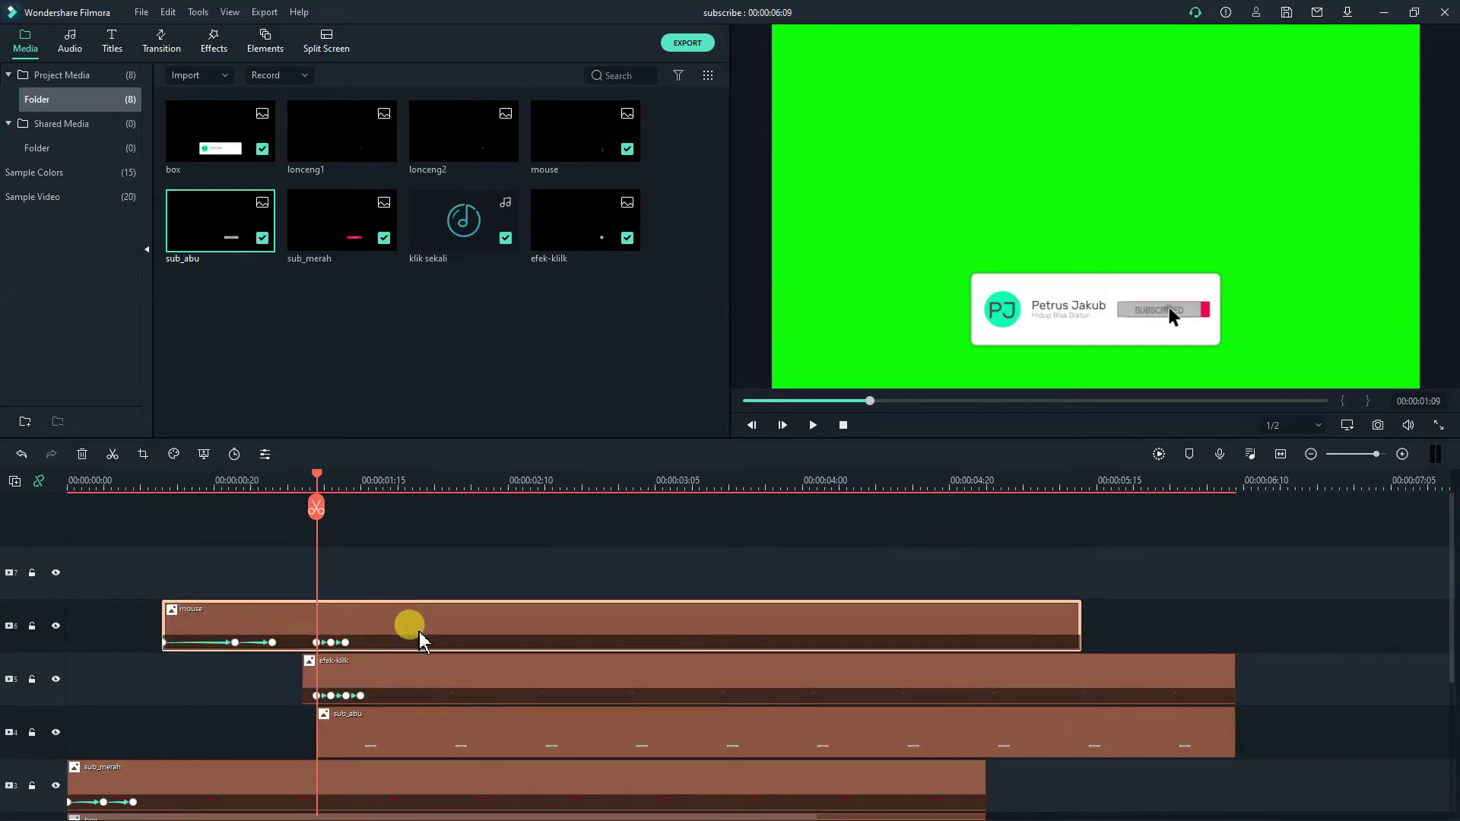
Trim the end of the sub_merah clip to just past 00:00:01:15.
{"action": "scroll", "coordinate": [420, 635], "scroll_direction": "down", "scroll_amount": 2}
{"action": "left_click", "coordinate": [450, 683]}
{"action": "left_click_drag", "start_coordinate": [984, 696], "coordinate": [373, 693]}
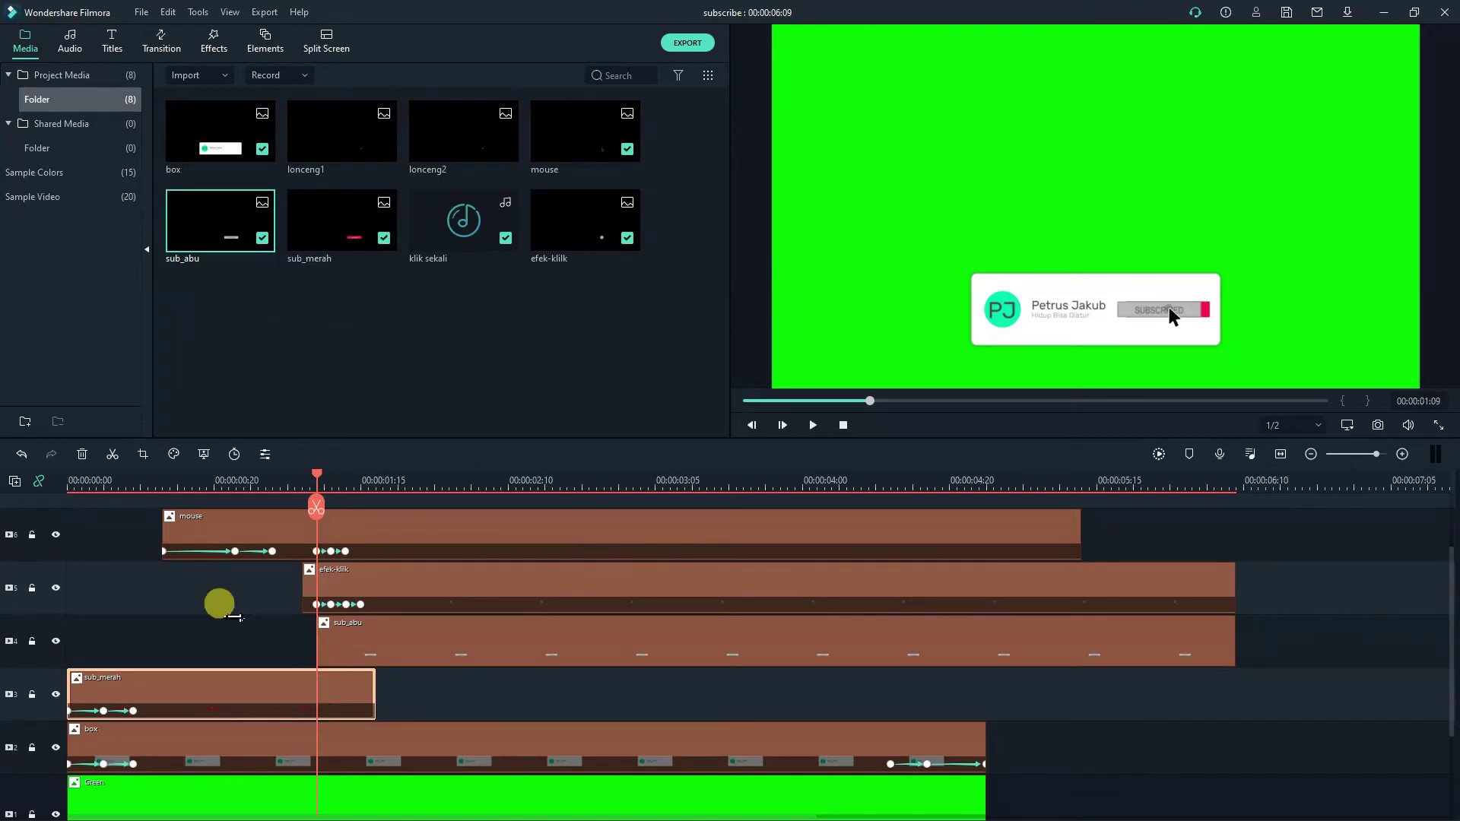
Add animation keyframes to the sub_merah clip at 00:00:01:09, 00:00:01:11, 00:00:01:13 and 00:00:01:15.
{"action": "double_click", "coordinate": [323, 695]}
{"action": "left_click", "coordinate": [304, 130]}
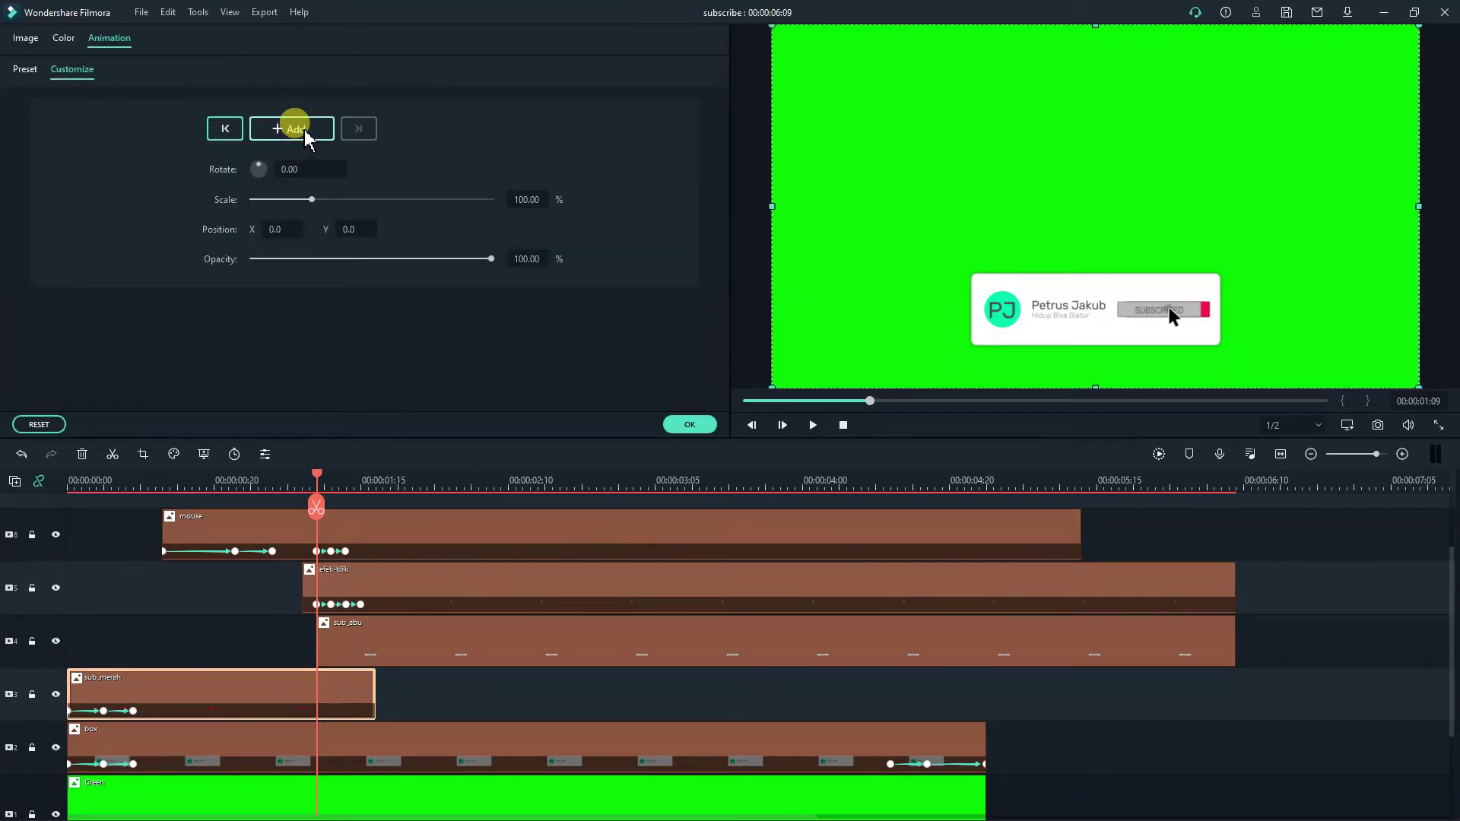
{"action": "key", "text": "Right"}
{"action": "key", "text": "Right"}
{"action": "left_click", "coordinate": [293, 130]}
{"action": "key", "text": "Right"}
{"action": "key", "text": "Right"}
{"action": "left_click", "coordinate": [293, 129]}
{"action": "key", "text": "Right"}
{"action": "key", "text": "Right"}
{"action": "left_click", "coordinate": [295, 131]}
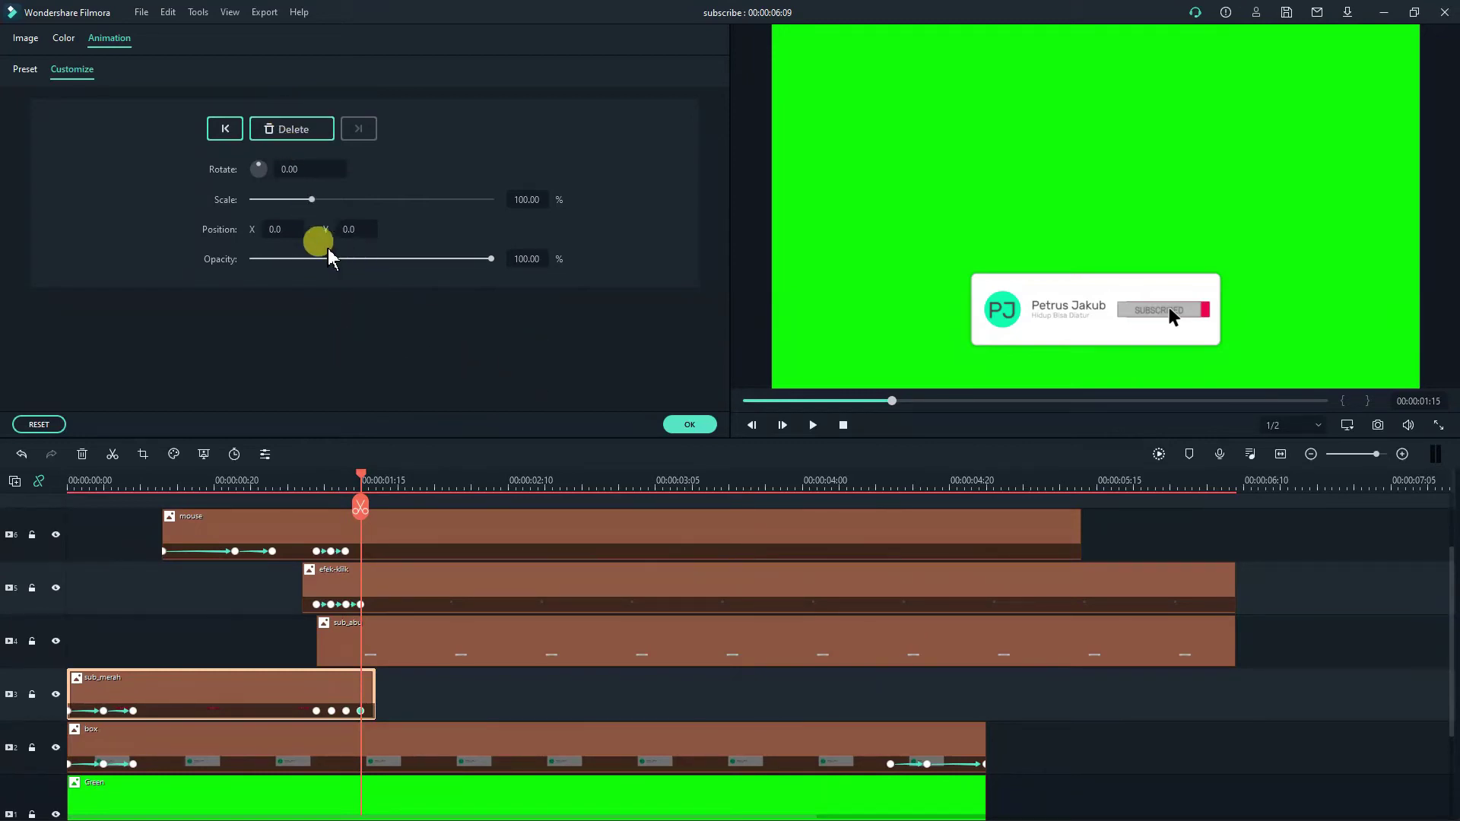
Set sub_merah's position X to -11.0 and its opacity to 0% at the 00:00:01:15 keyframe.
{"action": "left_click", "coordinate": [275, 228]}
{"action": "key", "text": "Down"}
{"action": "key", "text": "Down"}
{"action": "key", "text": "Down"}
{"action": "key", "text": "Down"}
{"action": "key", "text": "Down"}
{"action": "key", "text": "Down"}
{"action": "key", "text": "Down"}
{"action": "key", "text": "Down"}
{"action": "key", "text": "Down"}
{"action": "key", "text": "Down"}
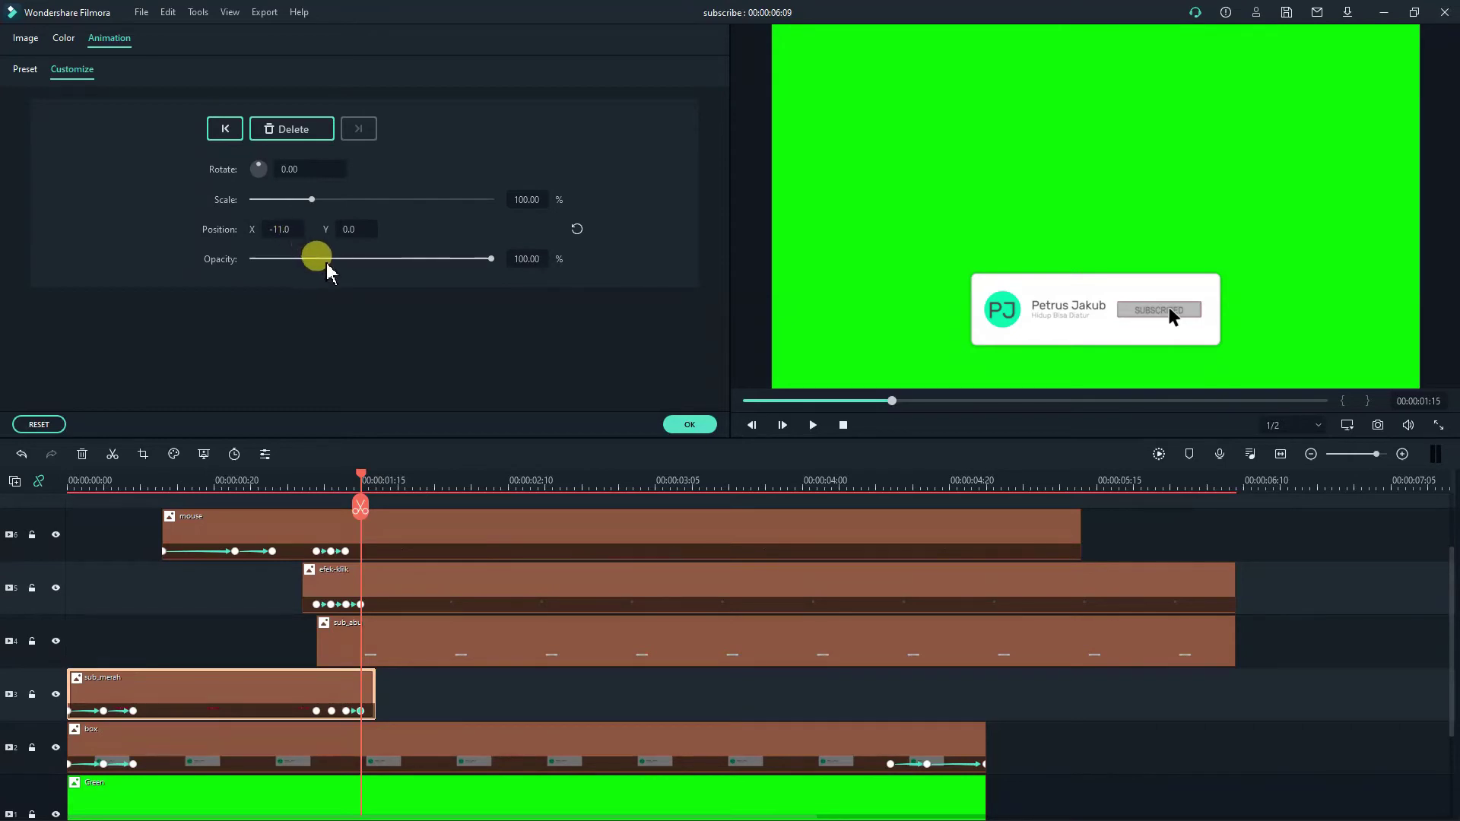
{"action": "left_click", "coordinate": [540, 265]}
{"action": "type", "text": "0"}
{"action": "key", "text": "Return"}
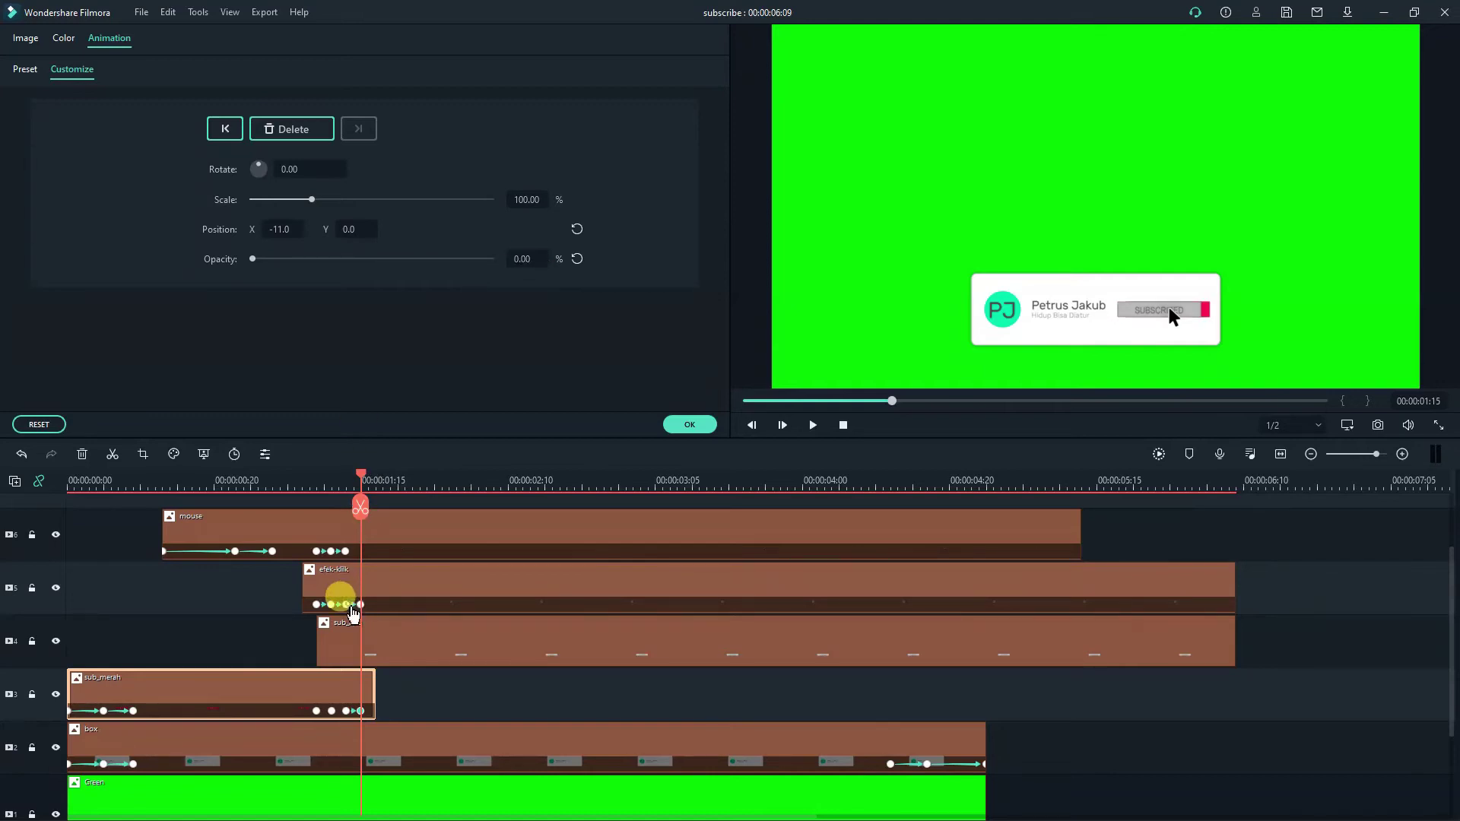
Set sub_merah's position X to -8.0 at the 00:00:01:13 keyframe, keeping position Y at 0.0.
{"action": "left_click", "coordinate": [346, 605]}
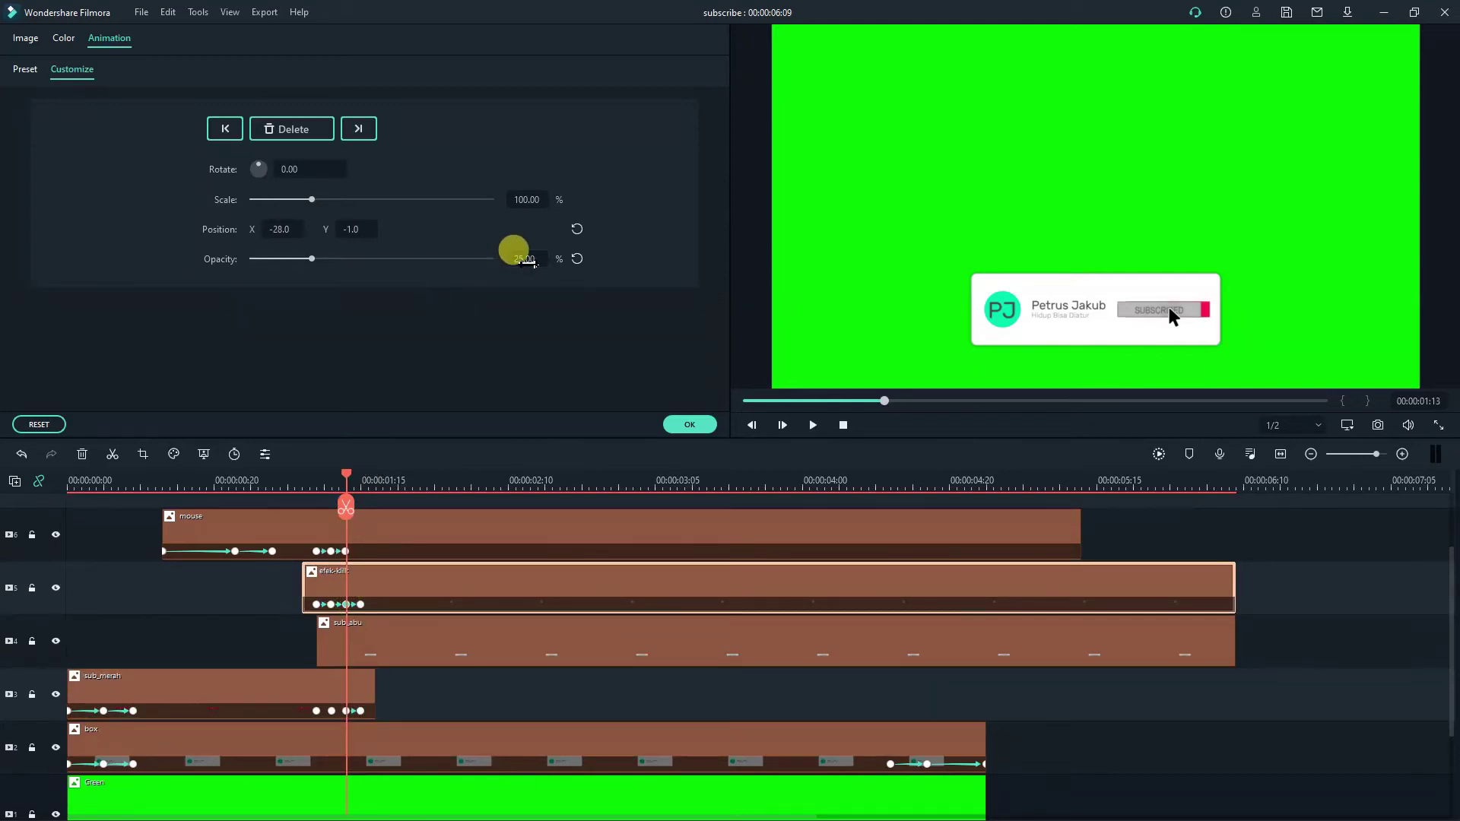
{"action": "left_click", "coordinate": [368, 640]}
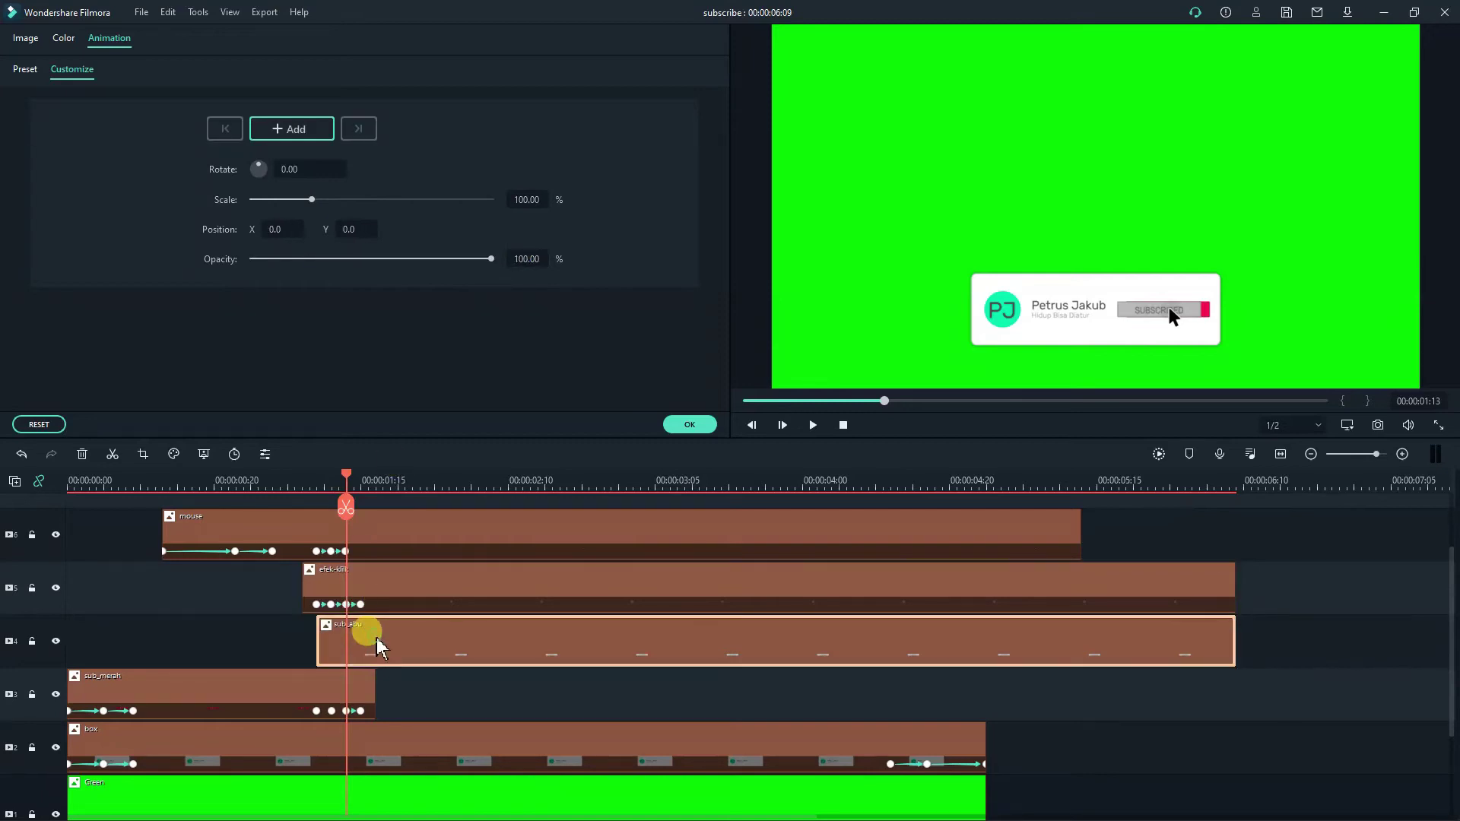
{"action": "left_click", "coordinate": [320, 708]}
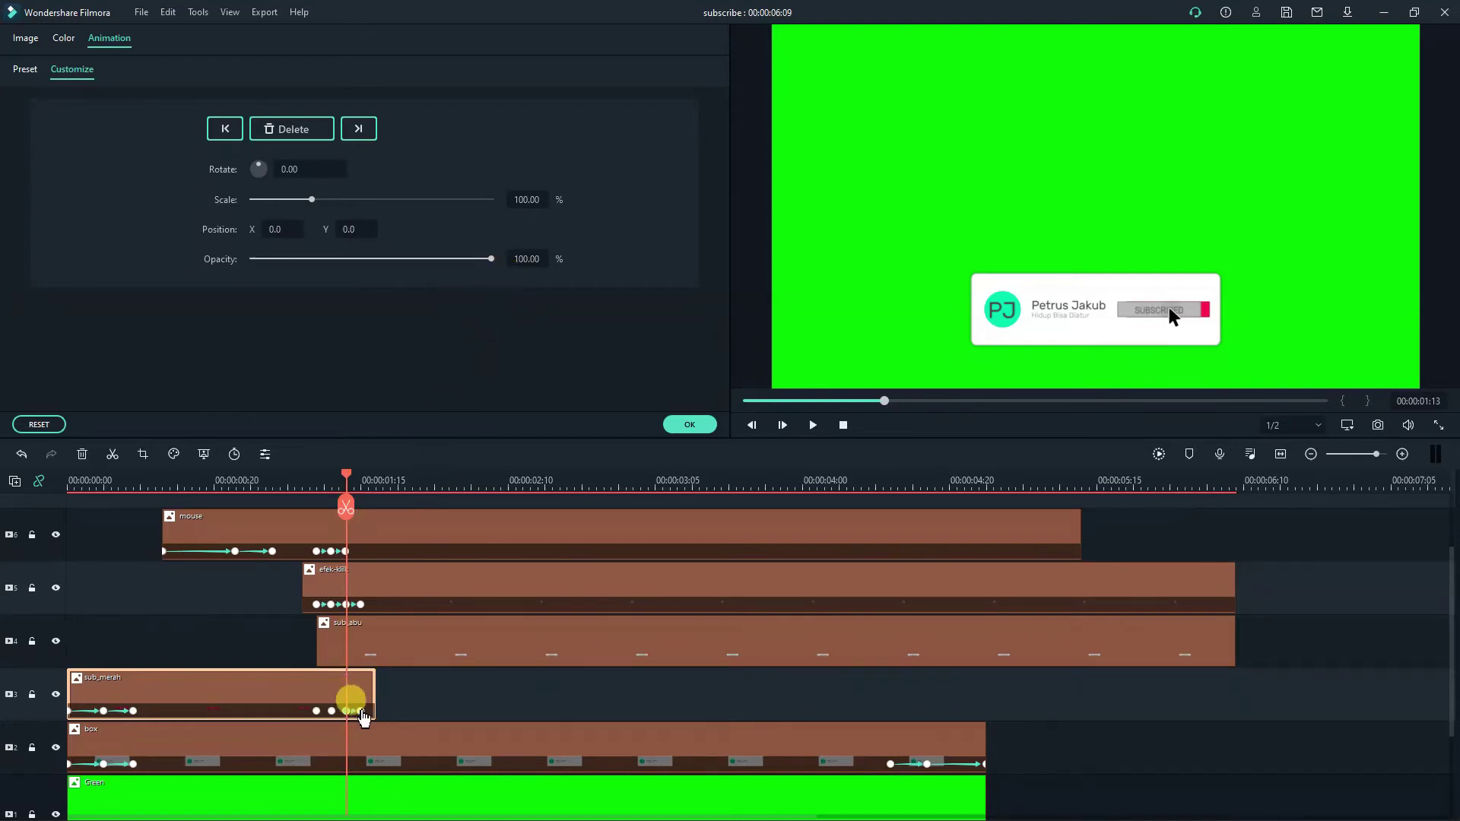
{"action": "left_click", "coordinate": [356, 230]}
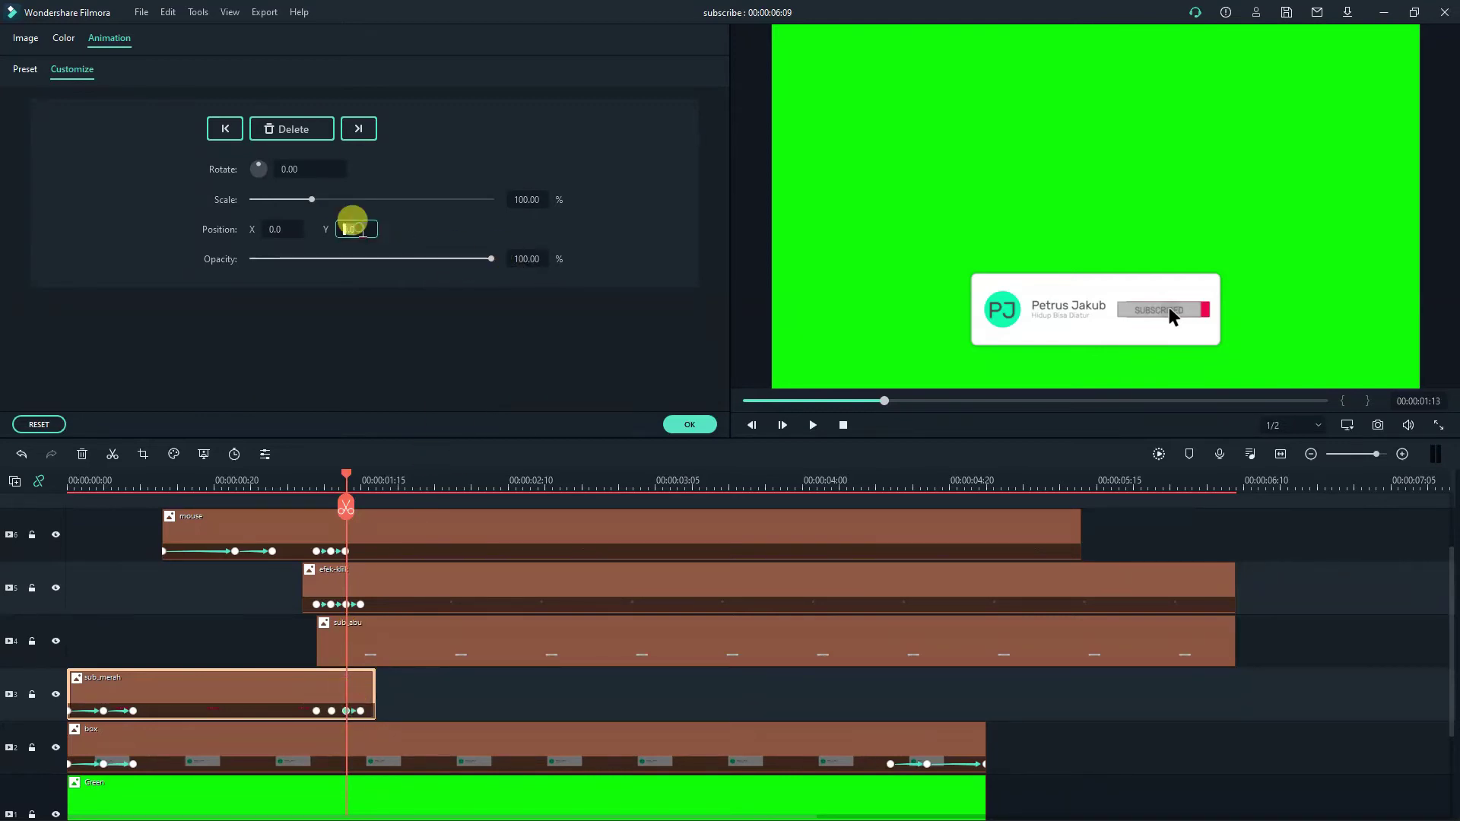
{"action": "key", "text": "BackSpace"}
{"action": "type", "text": "-8"}
{"action": "key", "text": "Return"}
{"action": "left_click_drag", "start_coordinate": [361, 229], "coordinate": [431, 262]}
{"action": "left_click", "coordinate": [280, 229]}
{"action": "type", "text": "-8"}
{"action": "key", "text": "Return"}
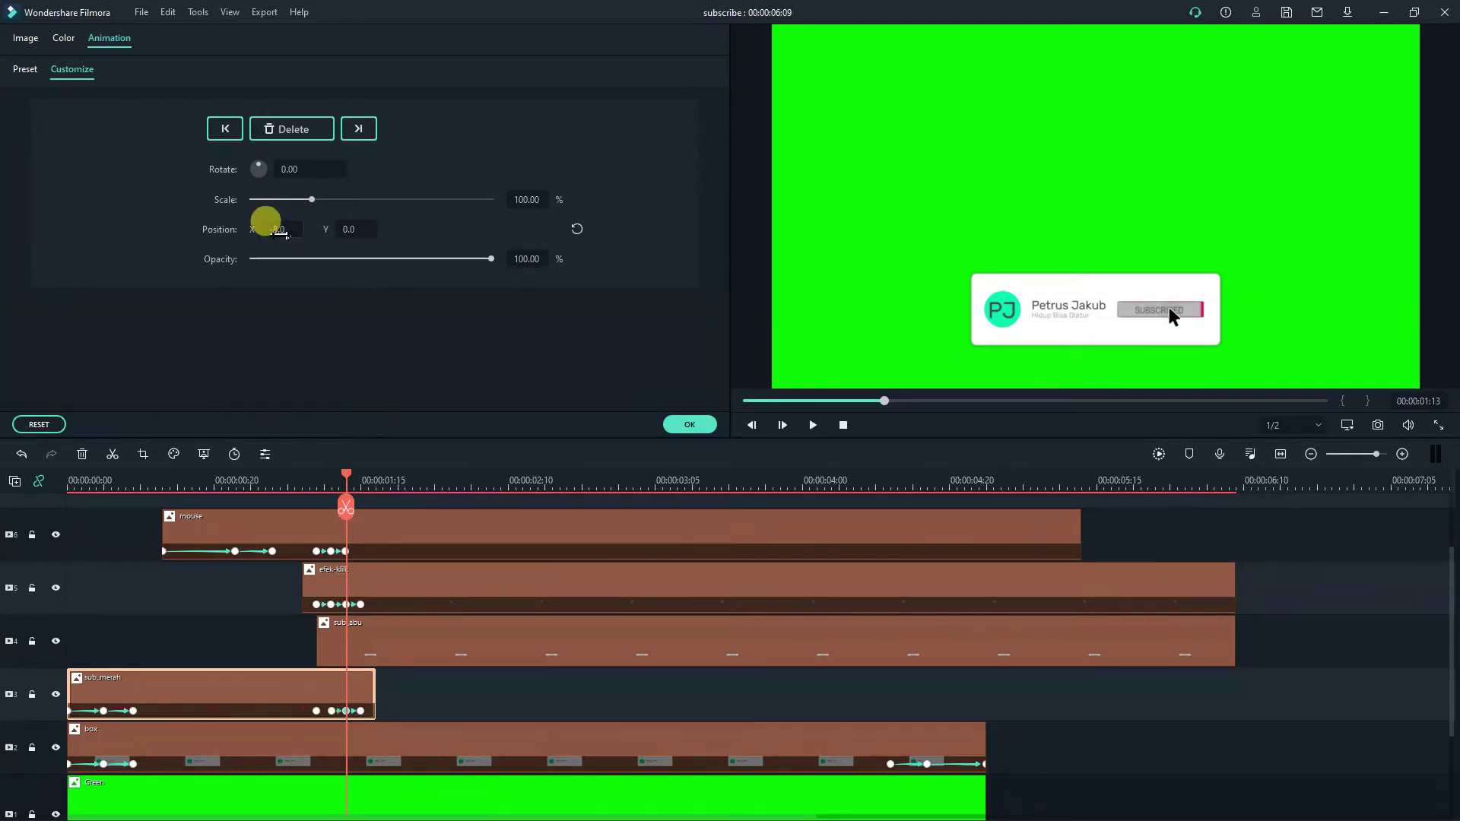
Set sub_merah's opacity to 80% at the 00:00:01:13 keyframe.
{"action": "left_click", "coordinate": [527, 260]}
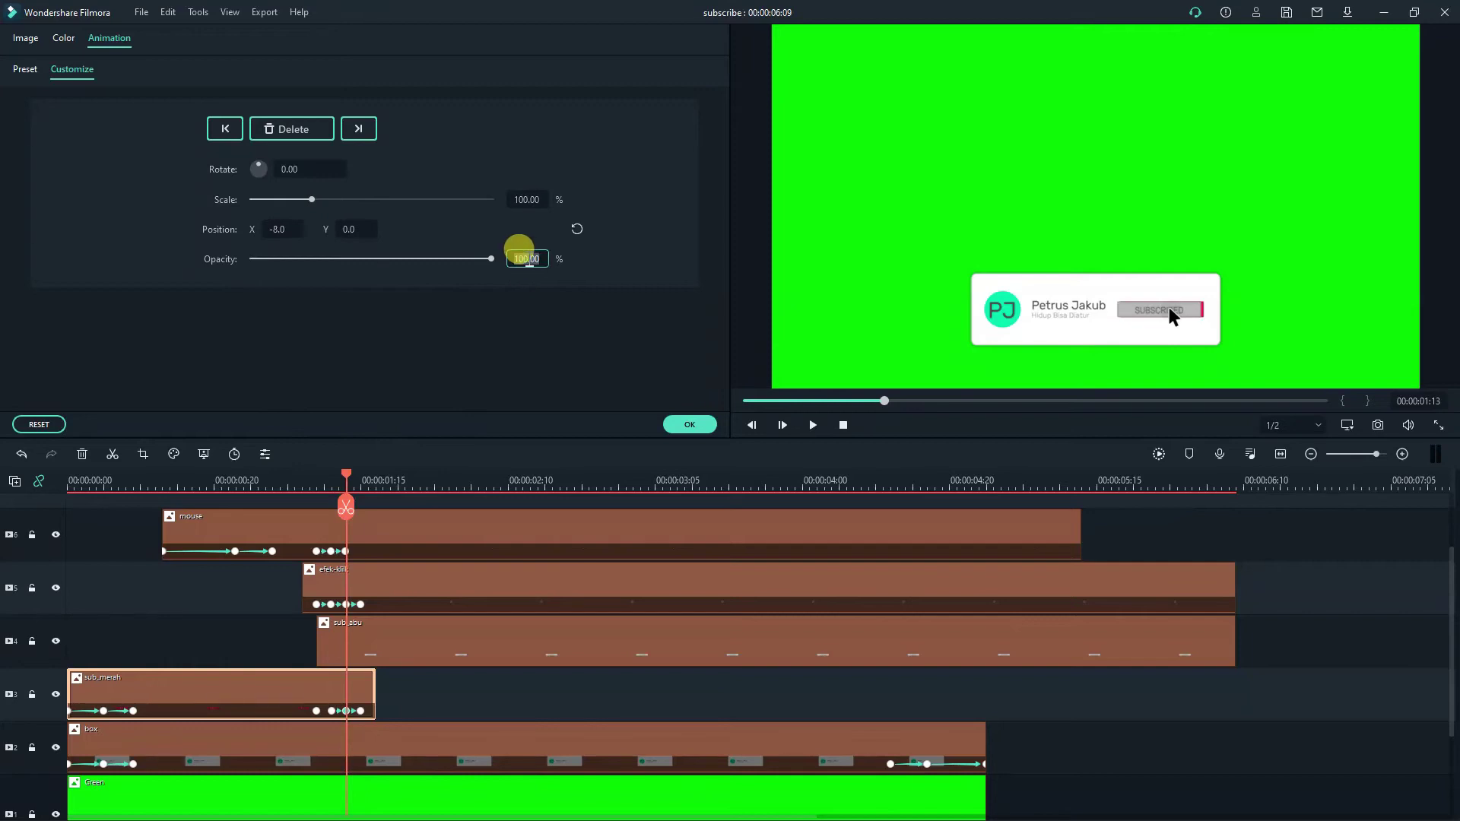
{"action": "type", "text": "80"}
{"action": "key", "text": "Return"}
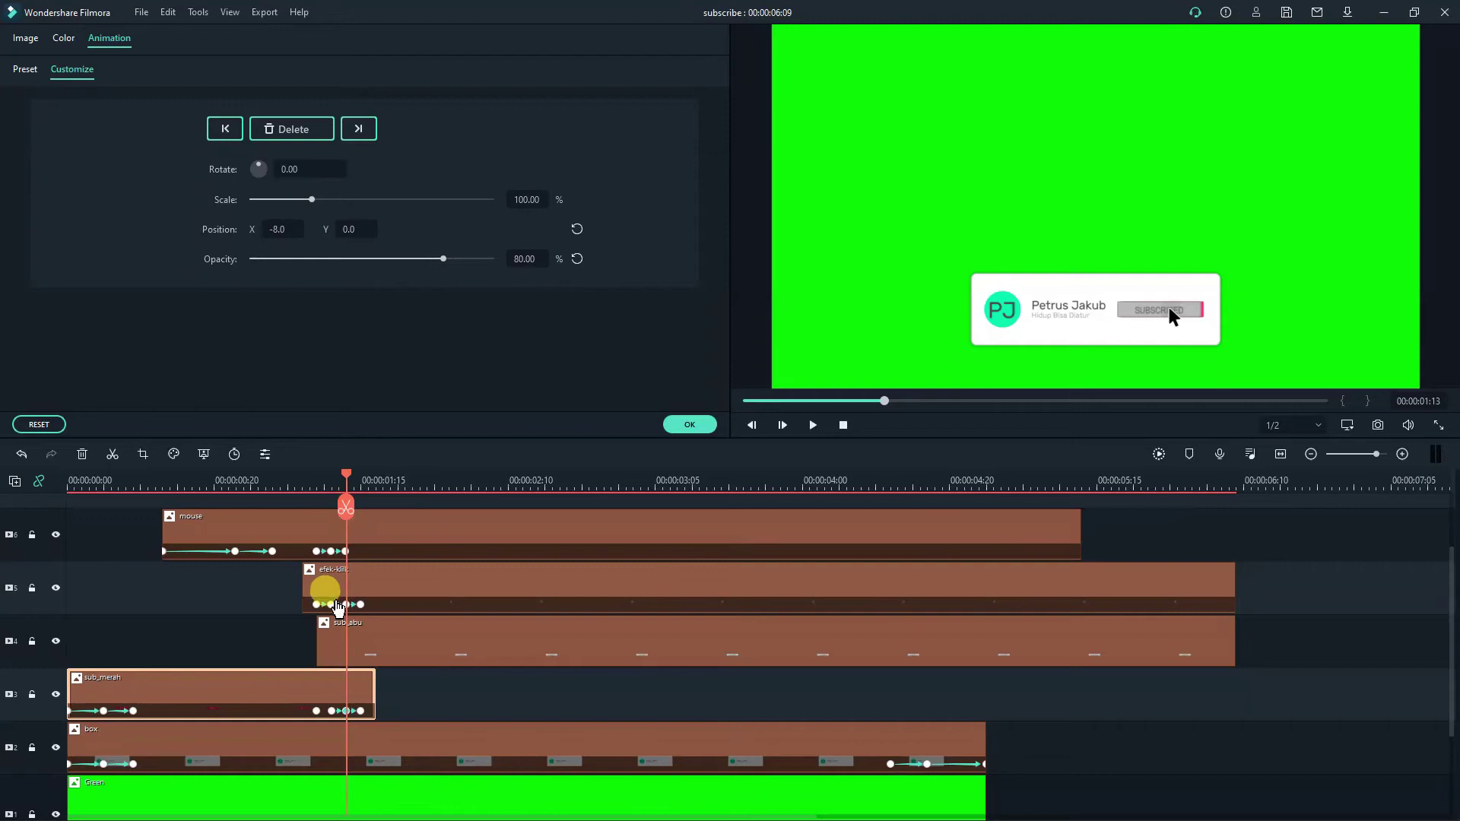
Set sub_merah's position X to -6.0 at the 00:00:01:11 keyframe.
{"action": "left_click", "coordinate": [332, 604]}
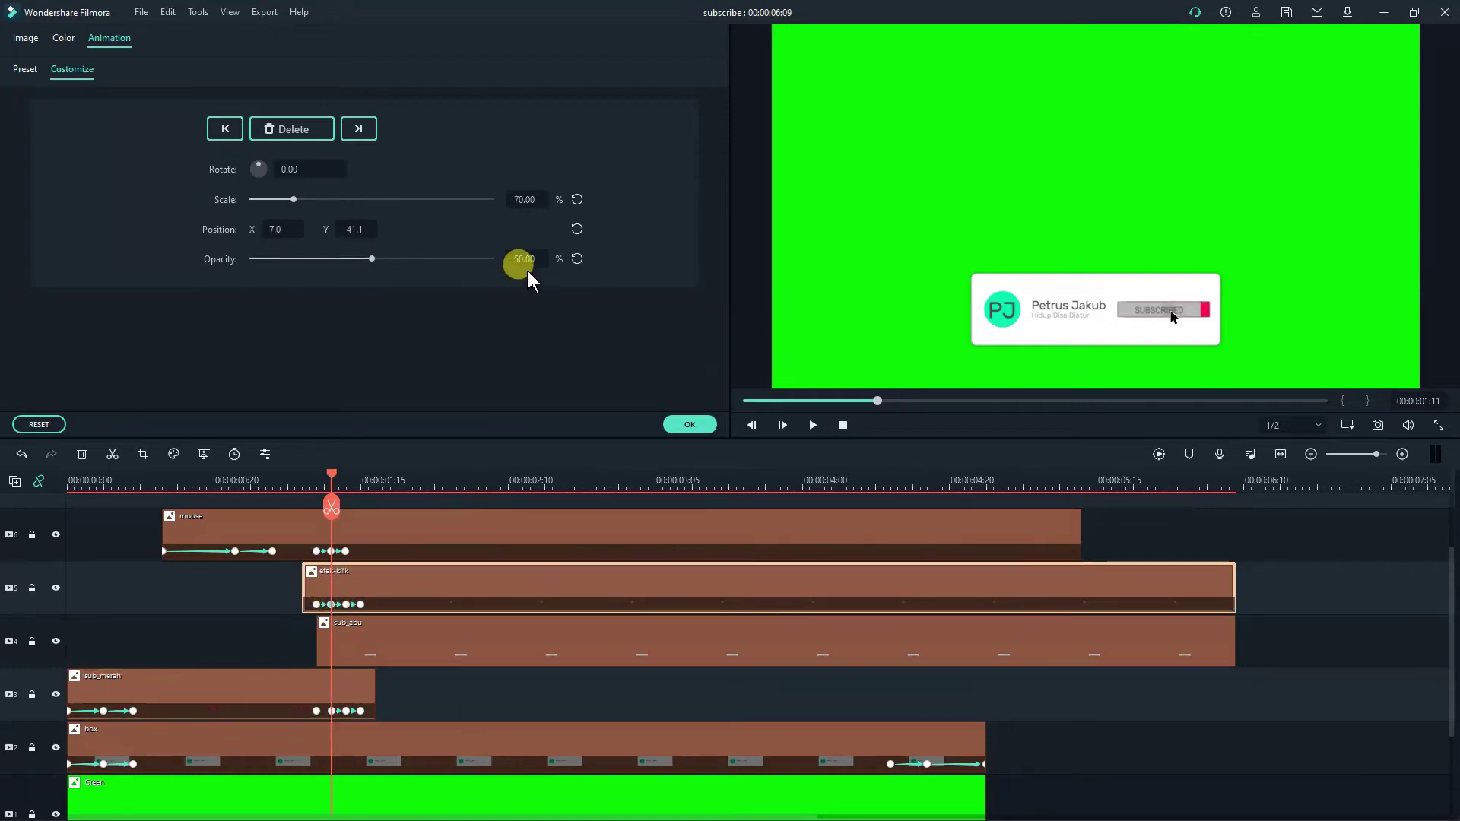
{"action": "left_click", "coordinate": [335, 704]}
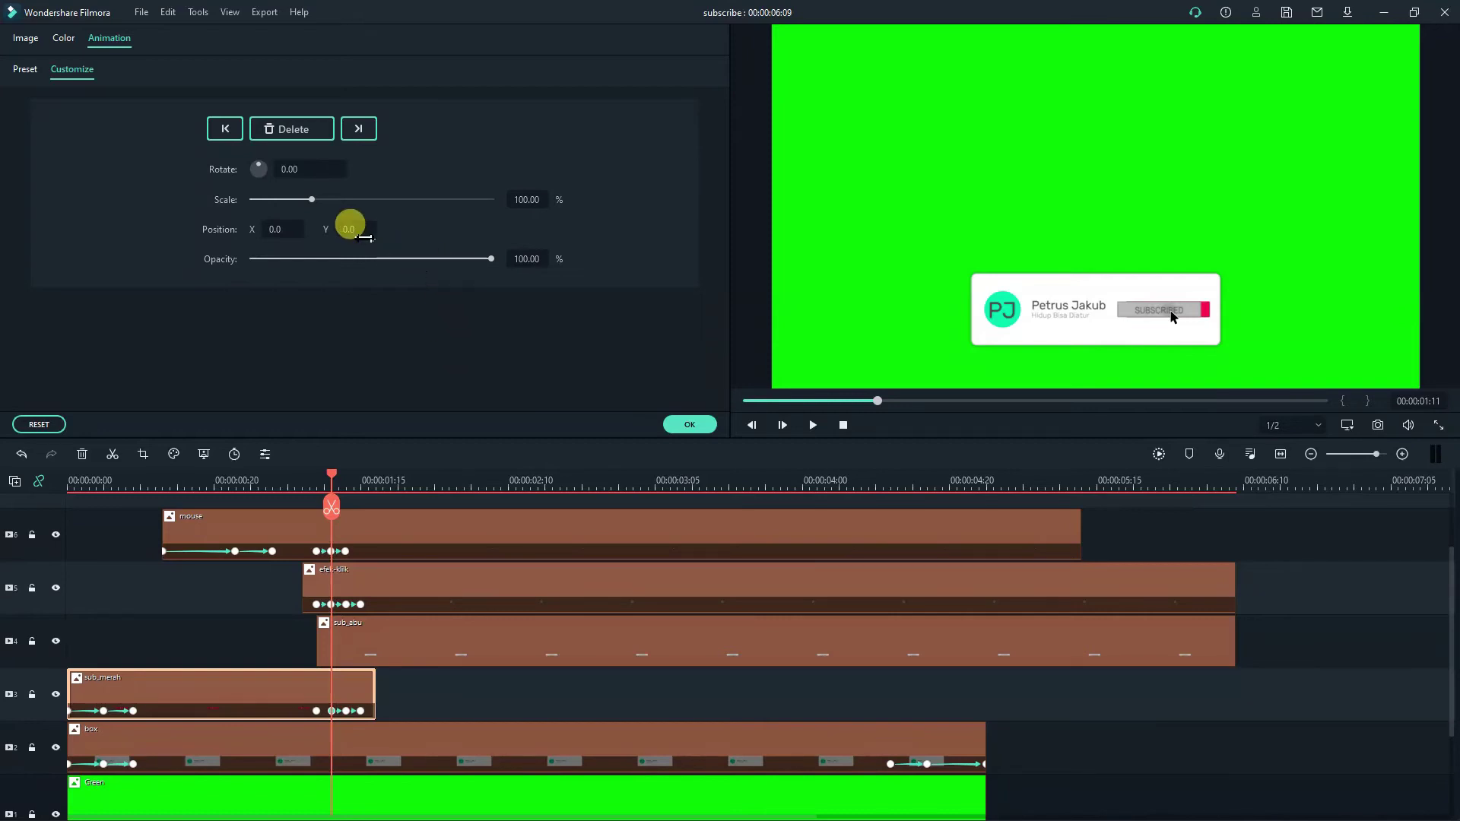
{"action": "left_click", "coordinate": [282, 229]}
{"action": "key", "text": "BackSpace"}
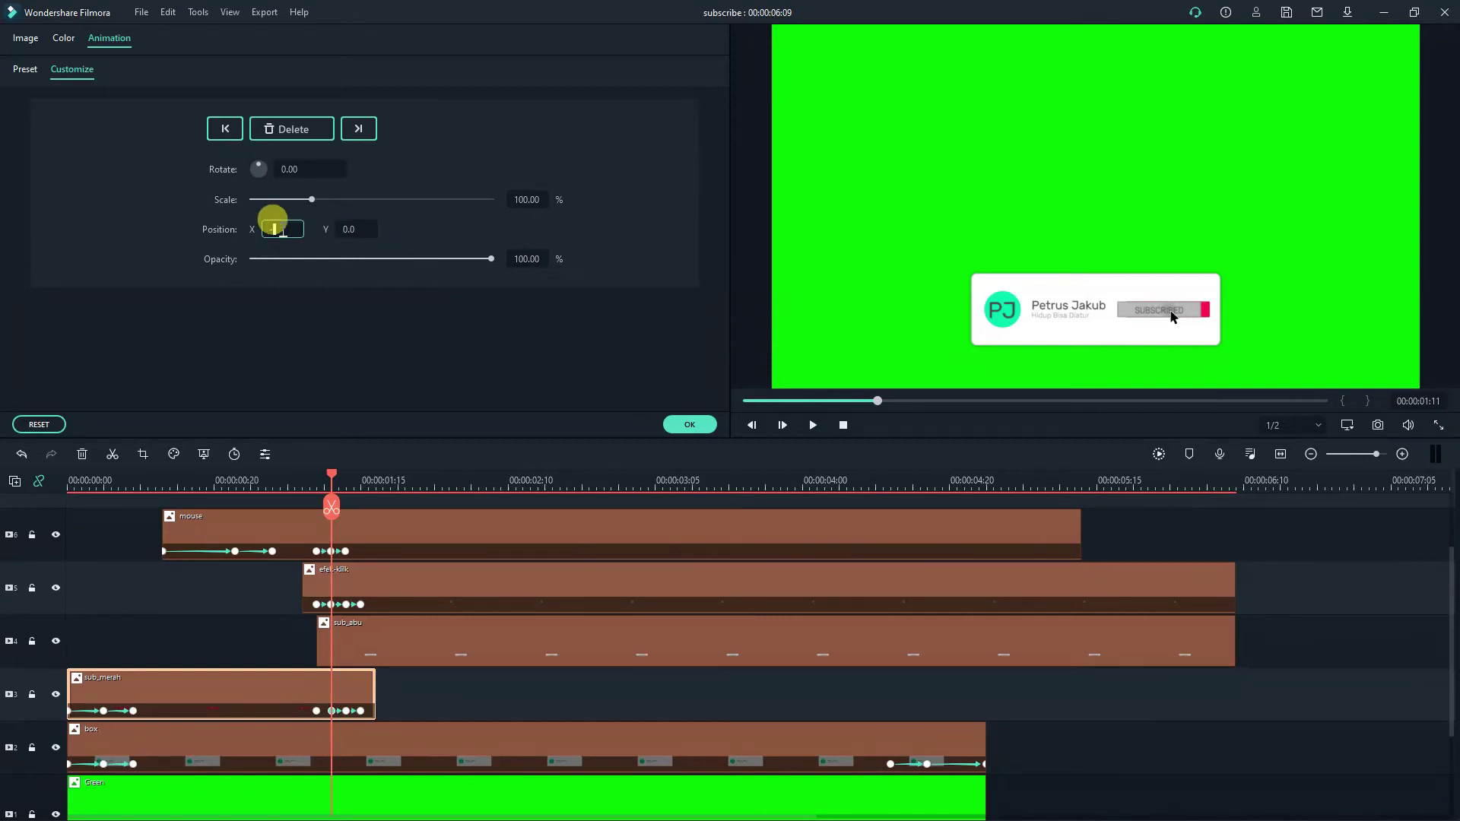
{"action": "key", "text": "Return"}
Set sub_merah's opacity to 60% at the 00:00:01:11 keyframe.
{"action": "left_click", "coordinate": [525, 258]}
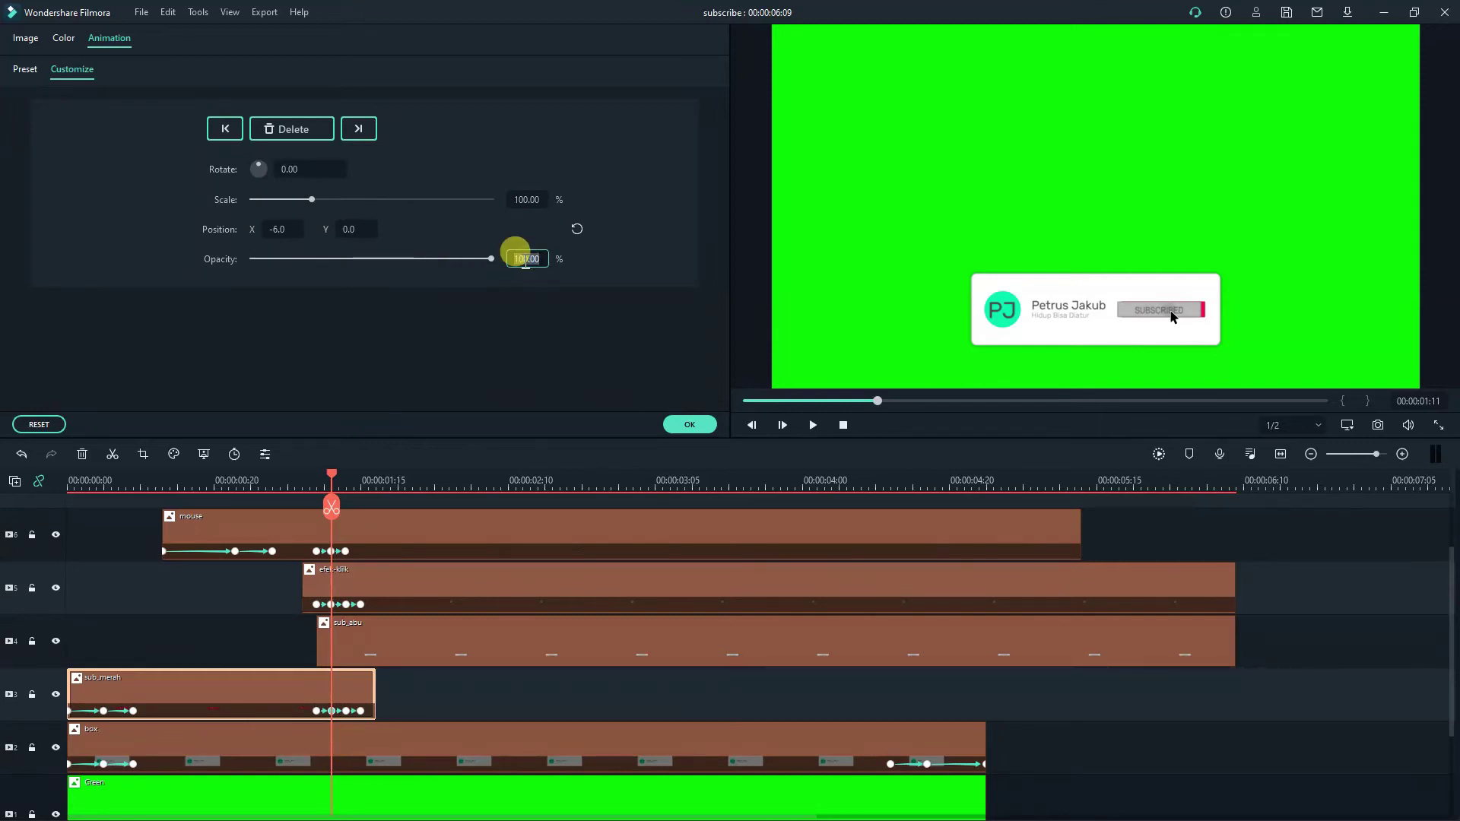
{"action": "type", "text": "60"}
{"action": "key", "text": "Return"}
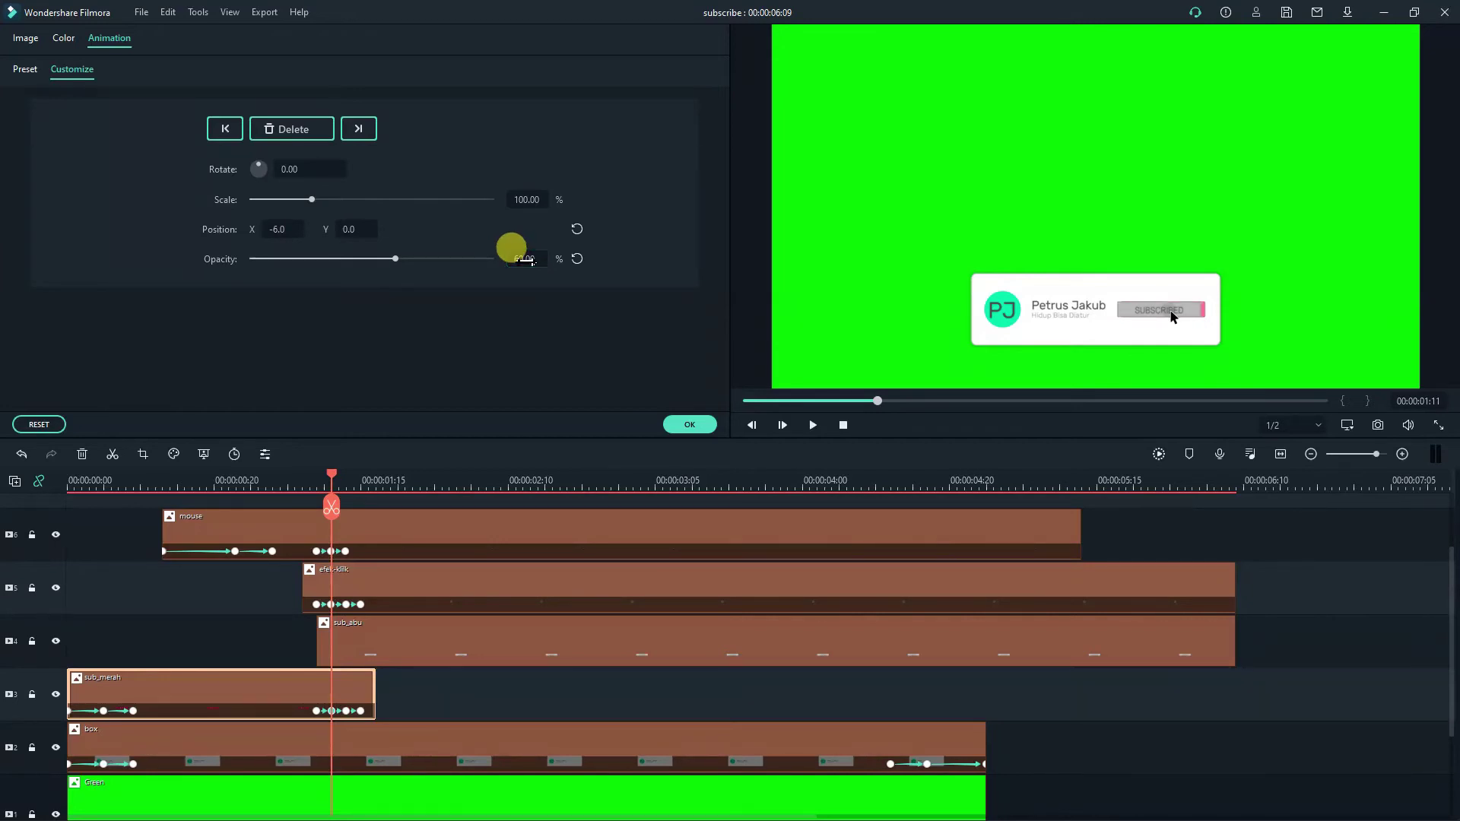
Raise sub_merah's opacity to 80% at the 00:00:01:11 keyframe.
{"action": "left_click", "coordinate": [525, 260]}
{"action": "type", "text": "80"}
{"action": "key", "text": "Return"}
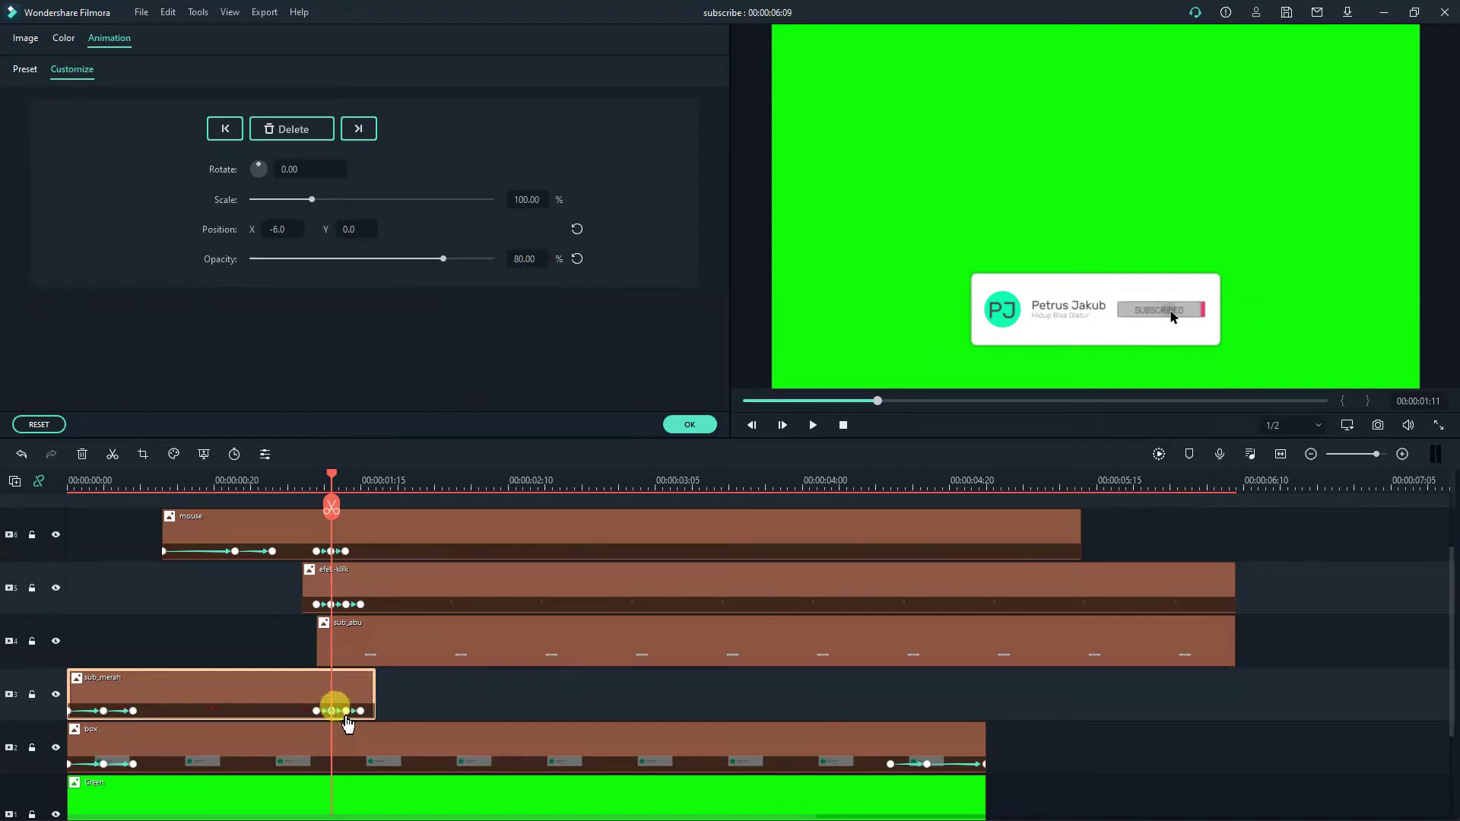
Lower sub_merah's opacity to 60% at the 00:00:01:13 keyframe.
{"action": "left_click", "coordinate": [346, 712]}
{"action": "left_click", "coordinate": [527, 260]}
{"action": "type", "text": "60"}
{"action": "key", "text": "Return"}
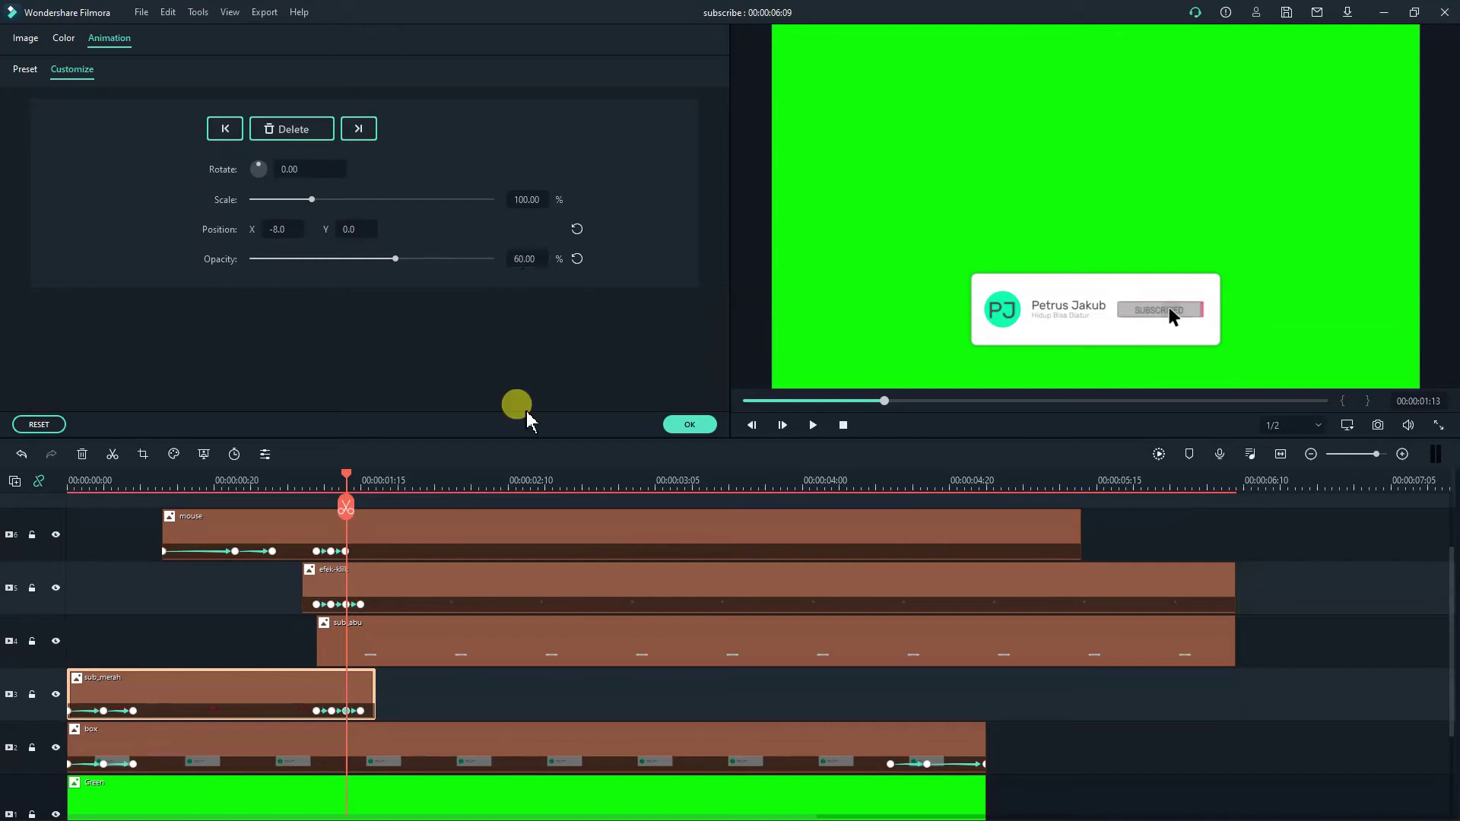
Set sub_merah's opacity to 40% at the 00:00:01:13 keyframe, and return to the 00:00:01:11 keyframe.
{"action": "left_click", "coordinate": [361, 712]}
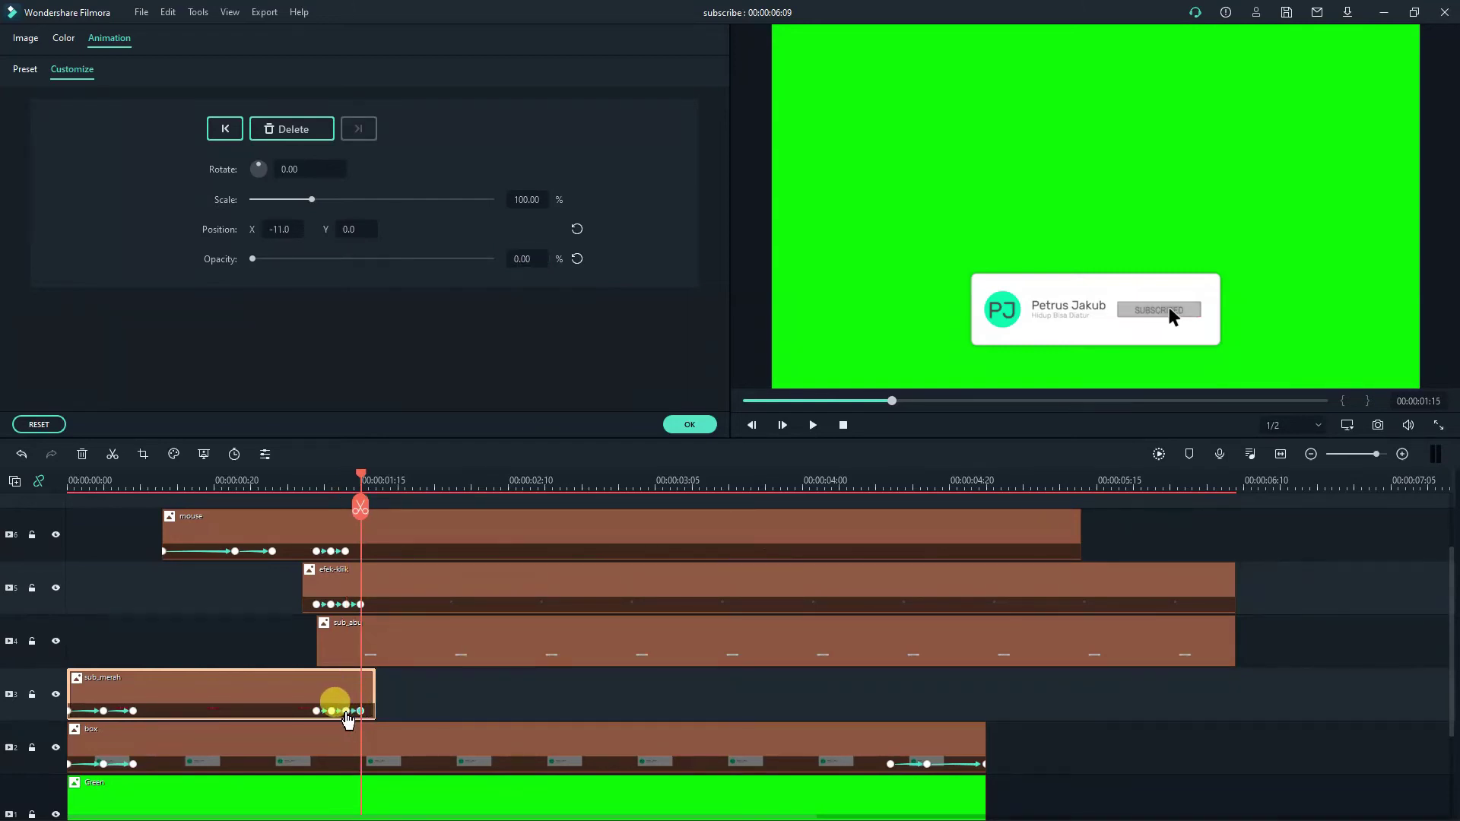
{"action": "left_click", "coordinate": [346, 711]}
{"action": "left_click", "coordinate": [517, 258]}
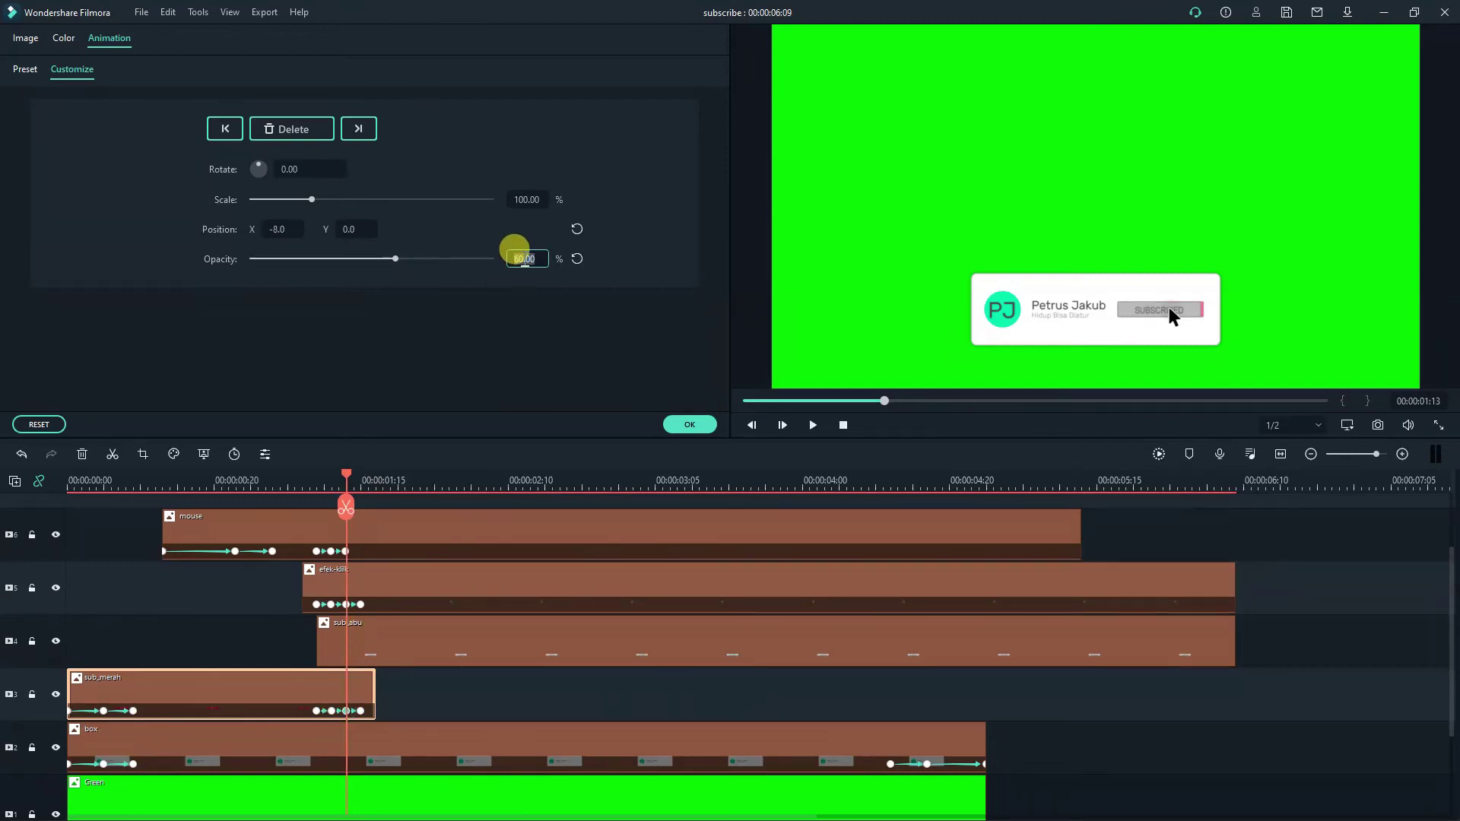
{"action": "type", "text": "40"}
{"action": "key", "text": "Return"}
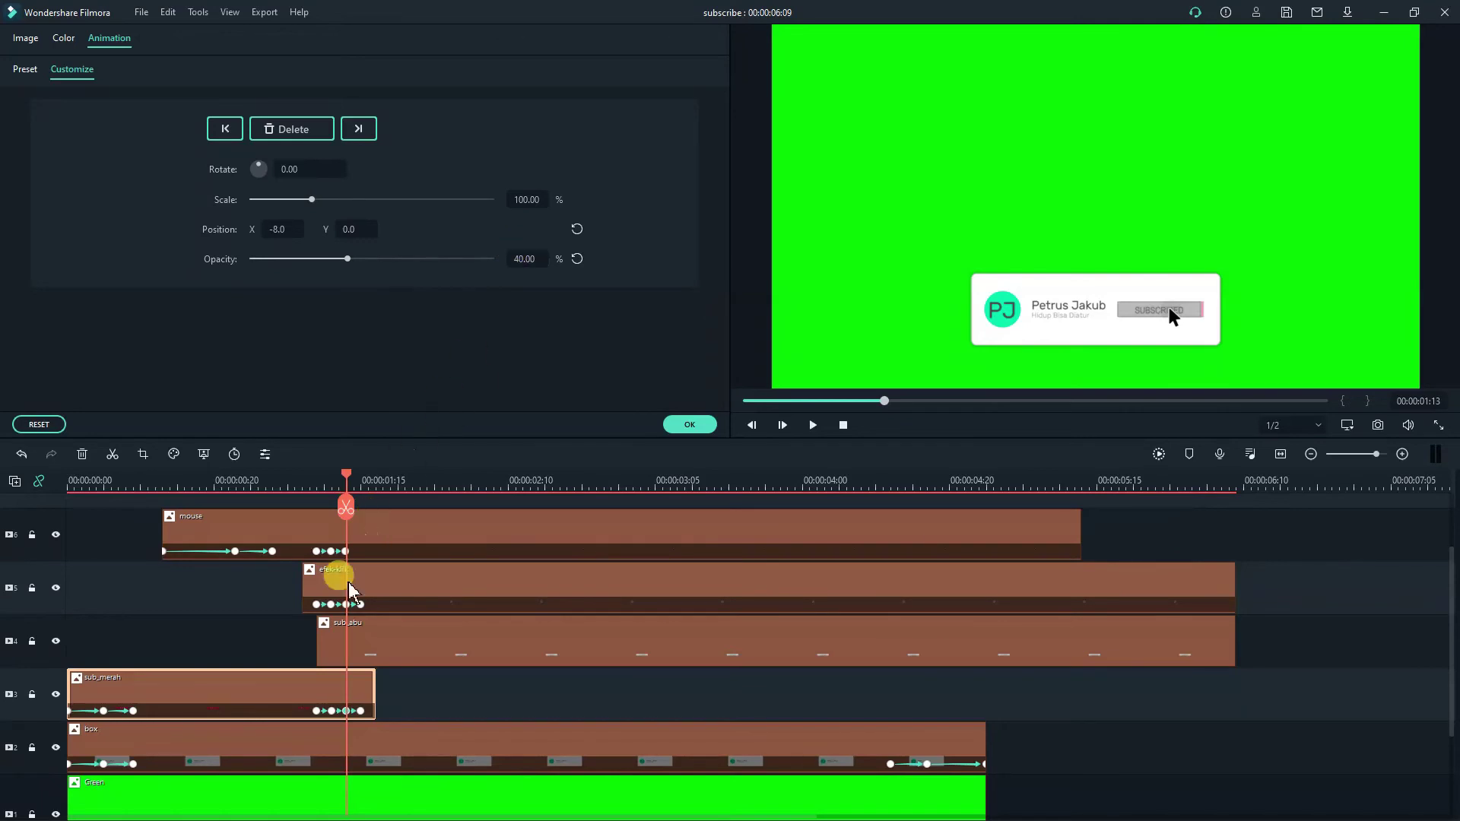
{"action": "left_click", "coordinate": [332, 711]}
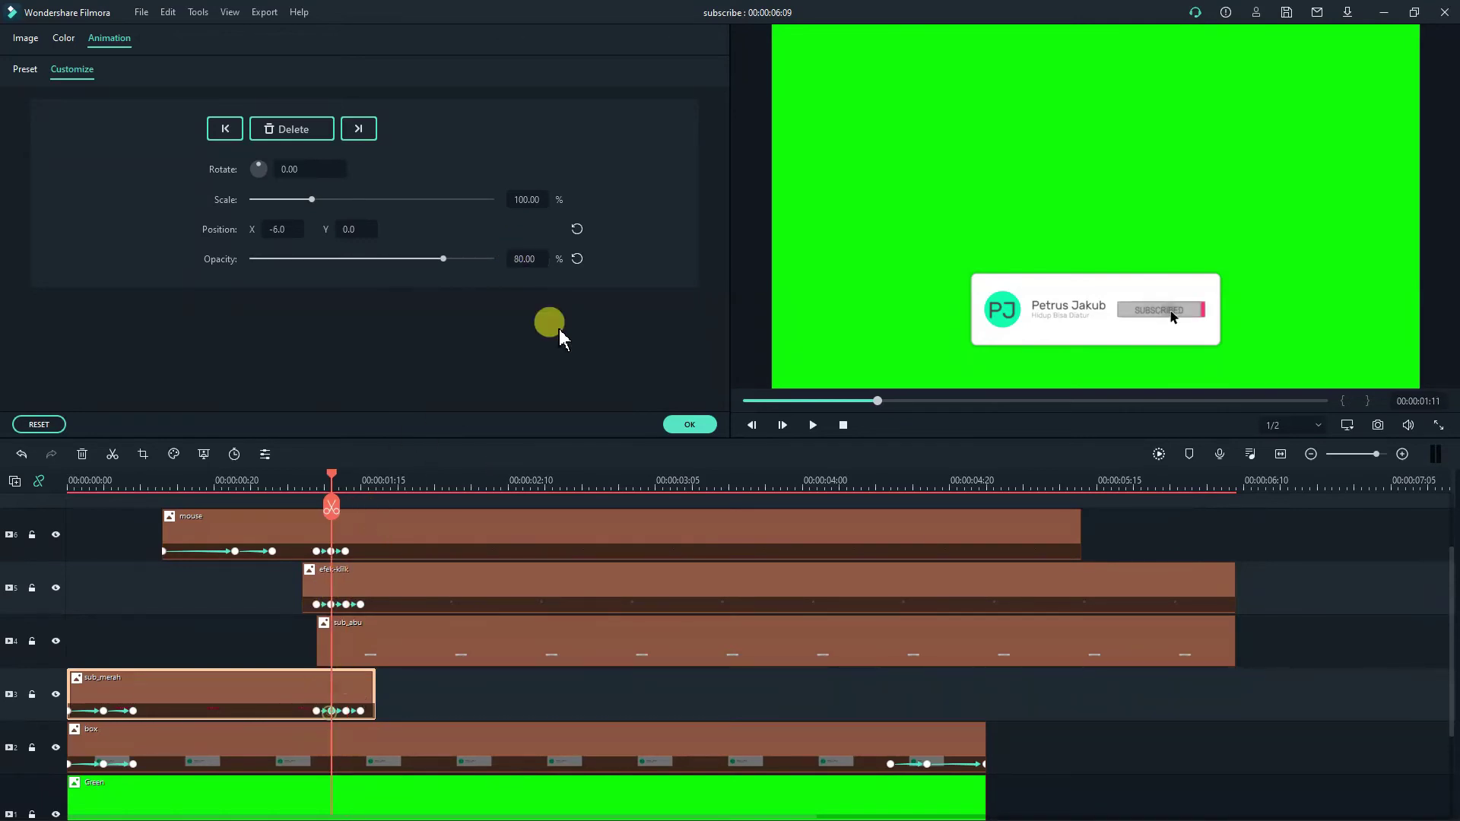
Hide the sub_abu track, examine the sub_merah clip's fade-out frame by frame around its keyframes, and show the sub_abu track again.
{"action": "left_click", "coordinate": [318, 710]}
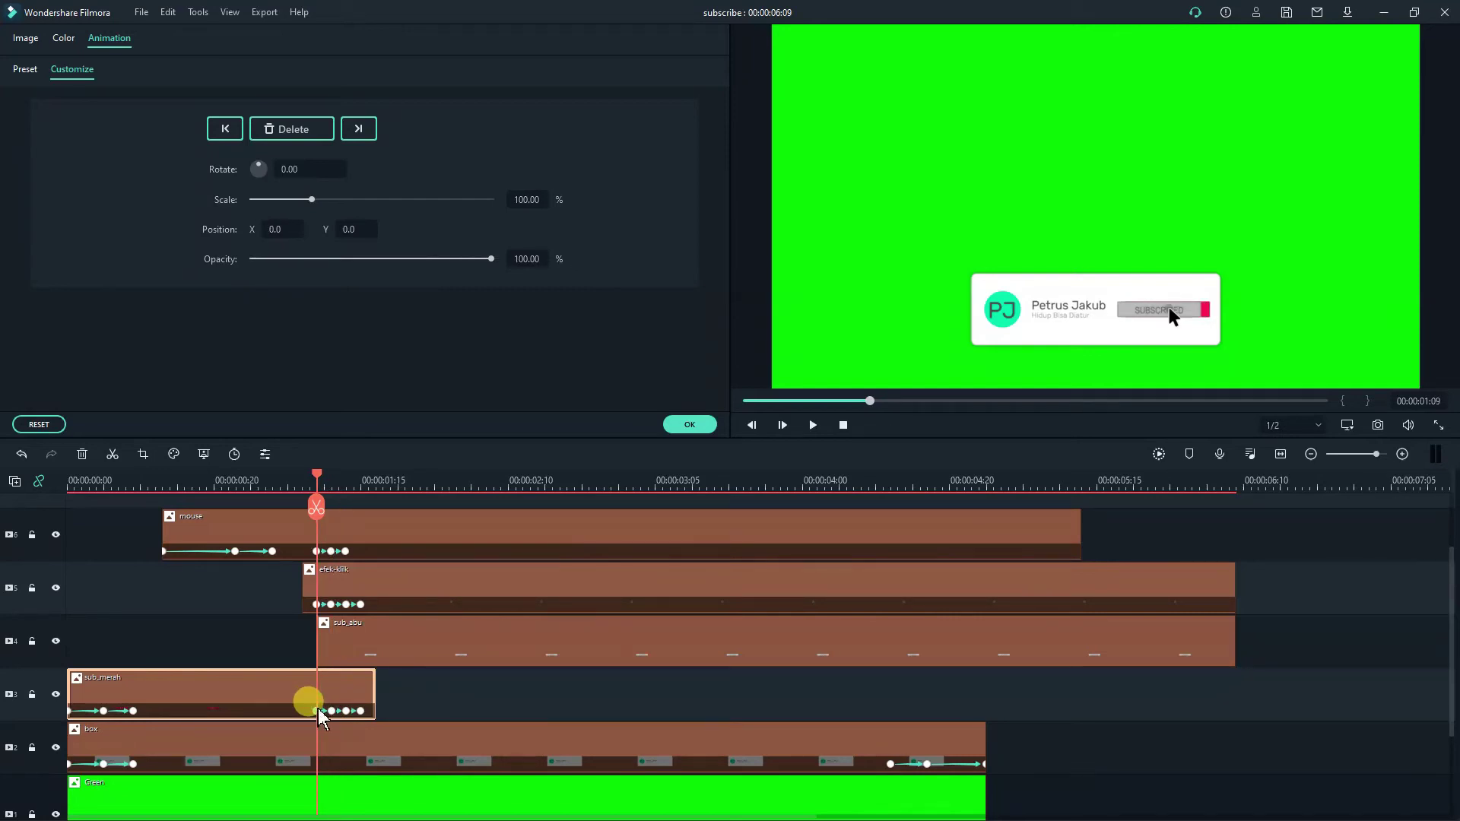
{"action": "left_click", "coordinate": [56, 641]}
{"action": "left_click_drag", "start_coordinate": [316, 481], "coordinate": [309, 482]}
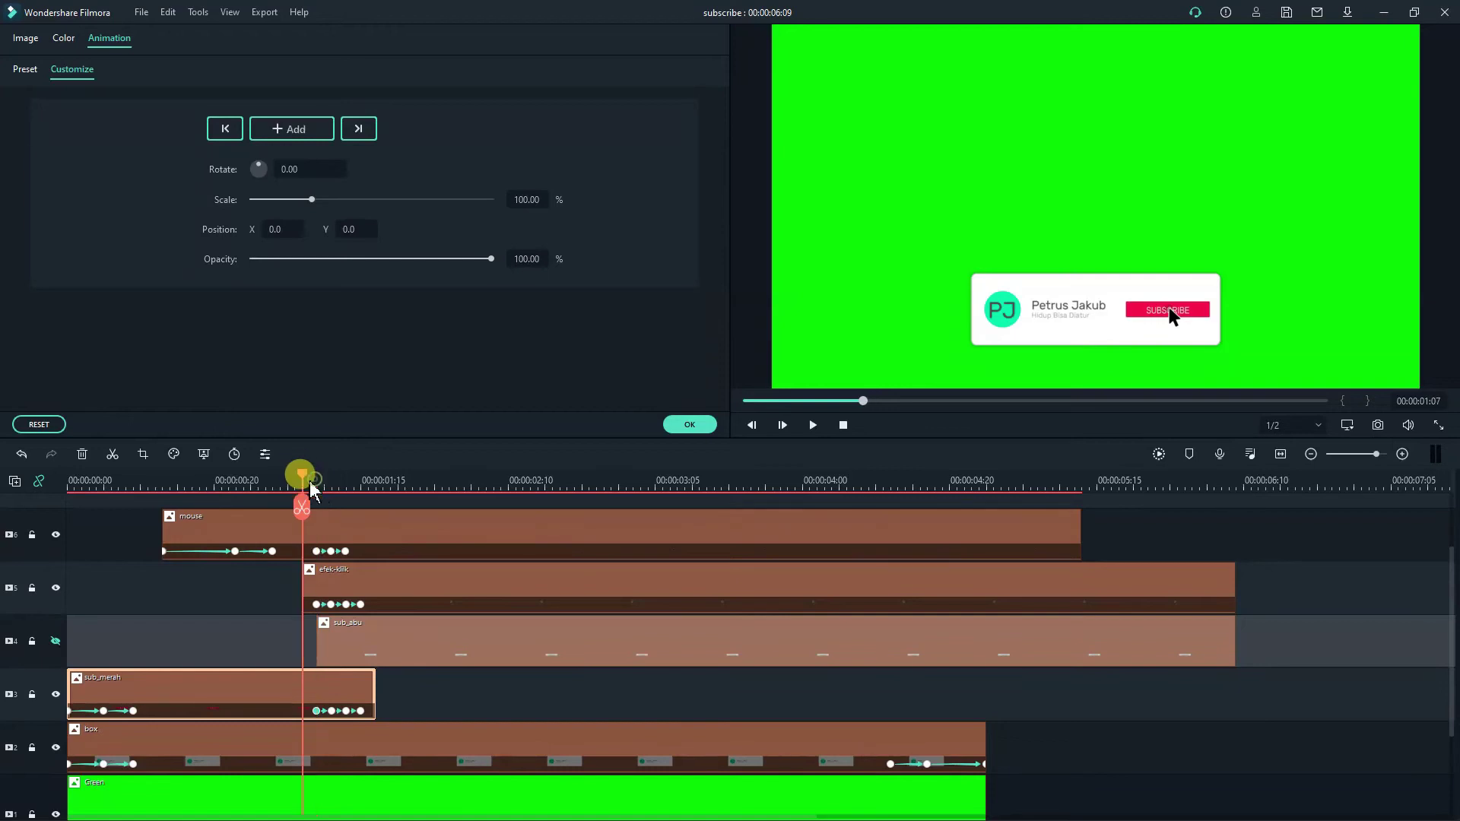
{"action": "key", "text": "Right"}
{"action": "key", "text": "Right"}
{"action": "key", "text": "Right"}
{"action": "key", "text": "Right"}
{"action": "key", "text": "Right"}
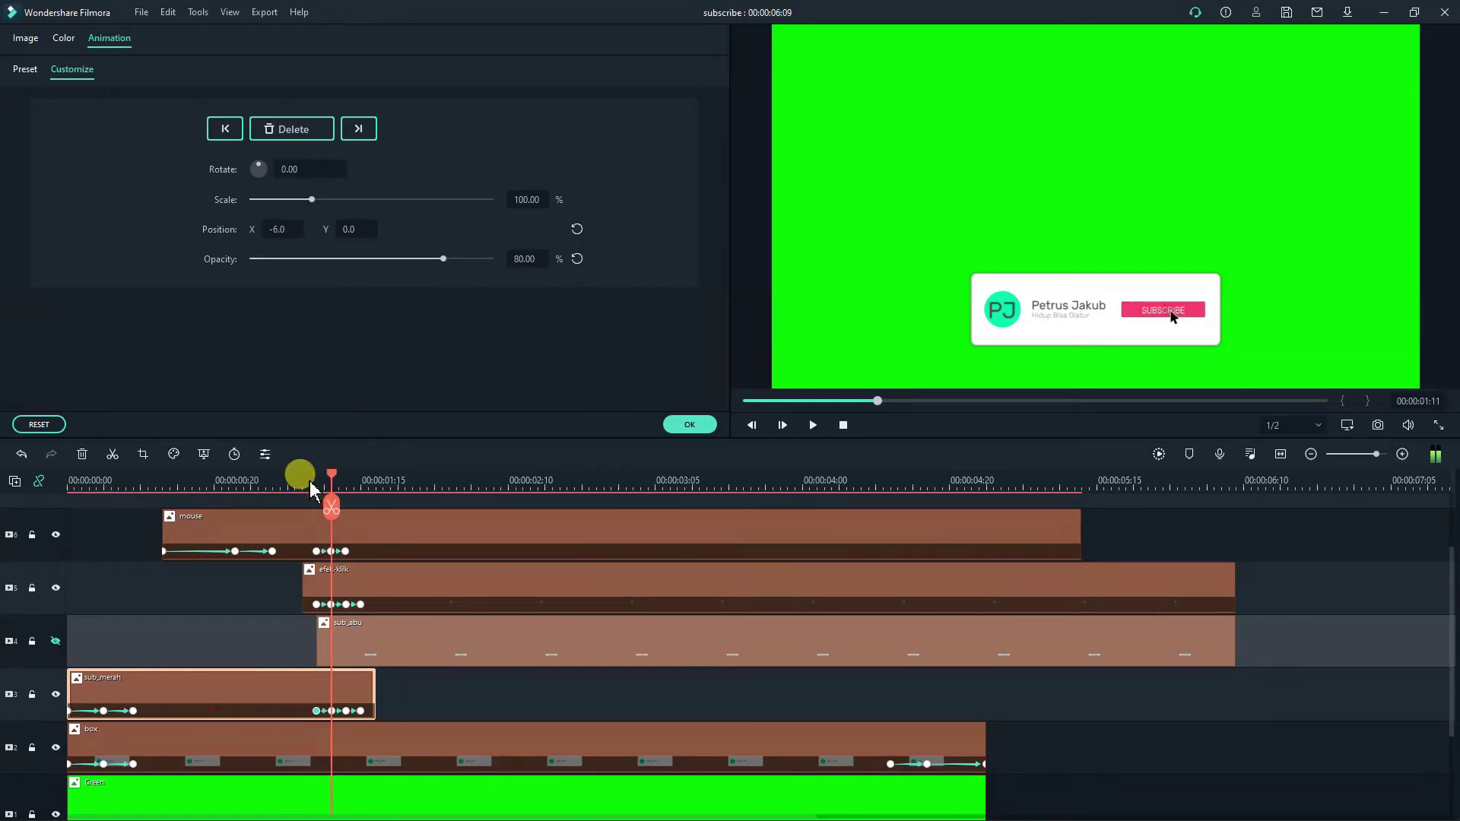
{"action": "key", "text": "Right"}
{"action": "key", "text": "Right"}
{"action": "key", "text": "Right"}
{"action": "key", "text": "Right"}
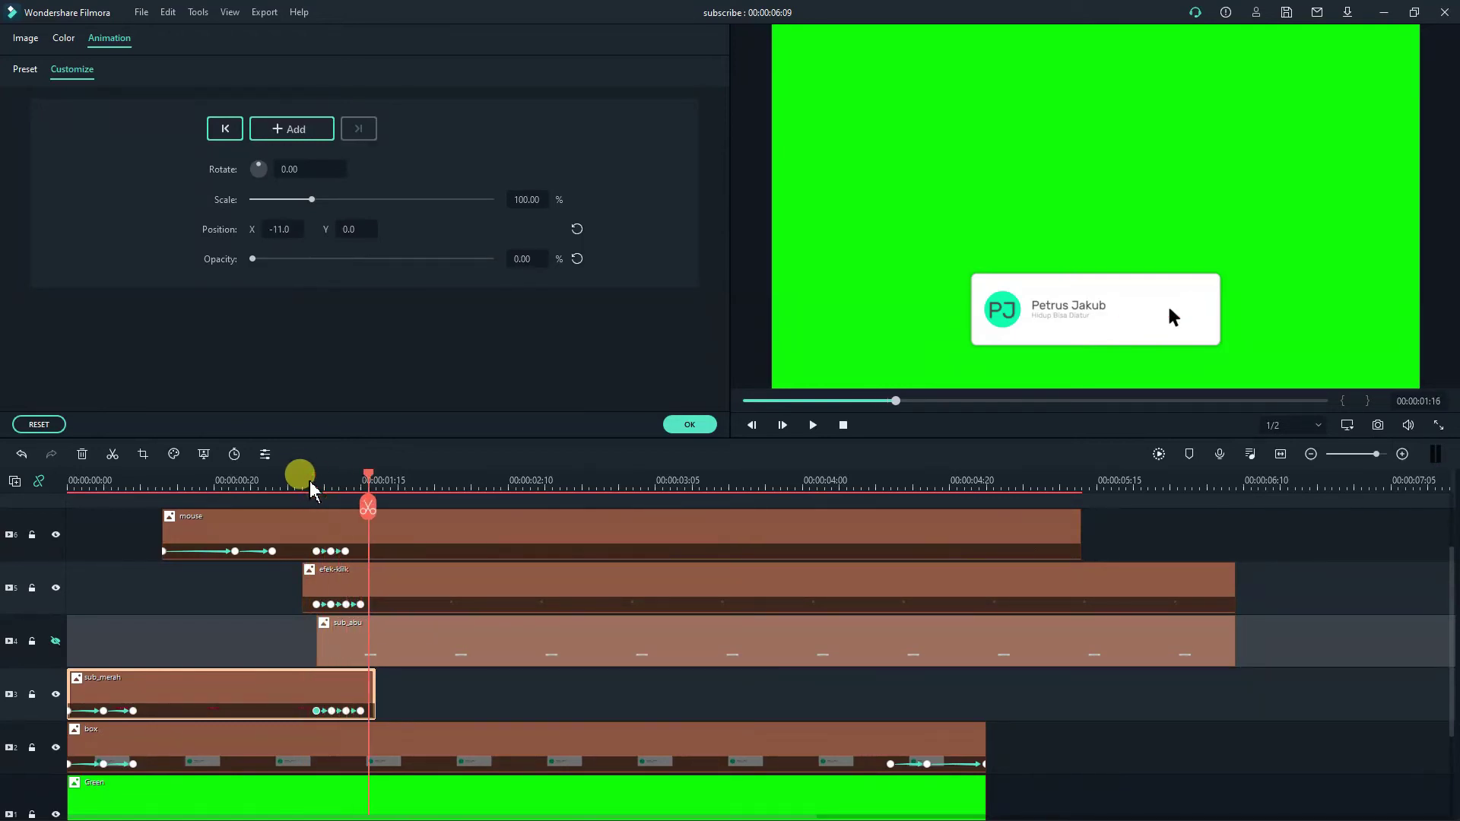
{"action": "key", "text": "Left"}
{"action": "key", "text": "Left"}
{"action": "key", "text": "Left"}
{"action": "key", "text": "Left"}
{"action": "key", "text": "Left"}
{"action": "key", "text": "Left"}
{"action": "key", "text": "Left"}
{"action": "key", "text": "Left"}
{"action": "key", "text": "Left"}
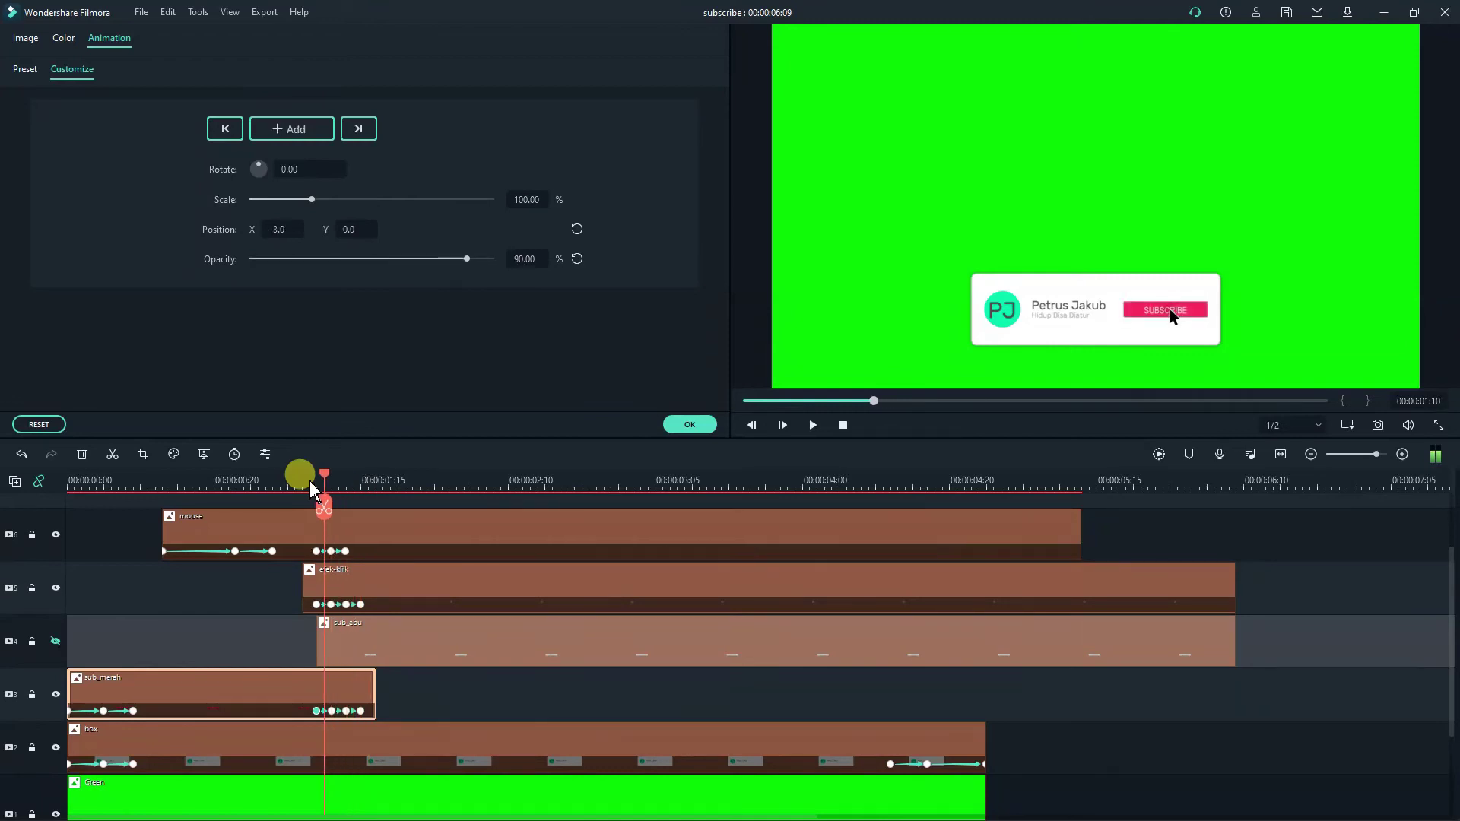
{"action": "key", "text": "Right"}
{"action": "key", "text": "Right"}
{"action": "key", "text": "Right"}
{"action": "key", "text": "Right"}
{"action": "key", "text": "Right"}
{"action": "key", "text": "Right"}
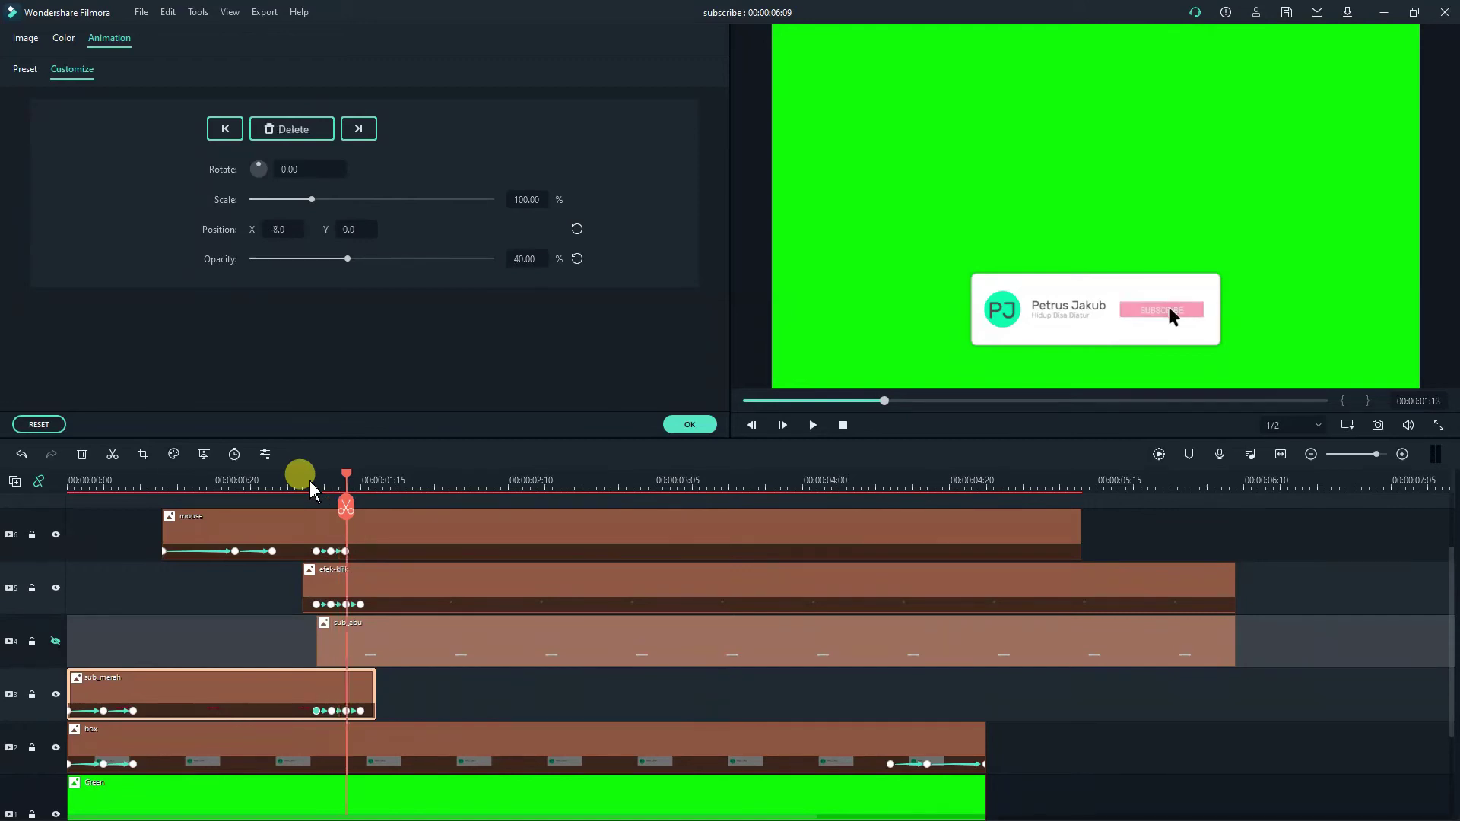
{"action": "key", "text": "Left"}
{"action": "key", "text": "Left"}
{"action": "left_click", "coordinate": [57, 641]}
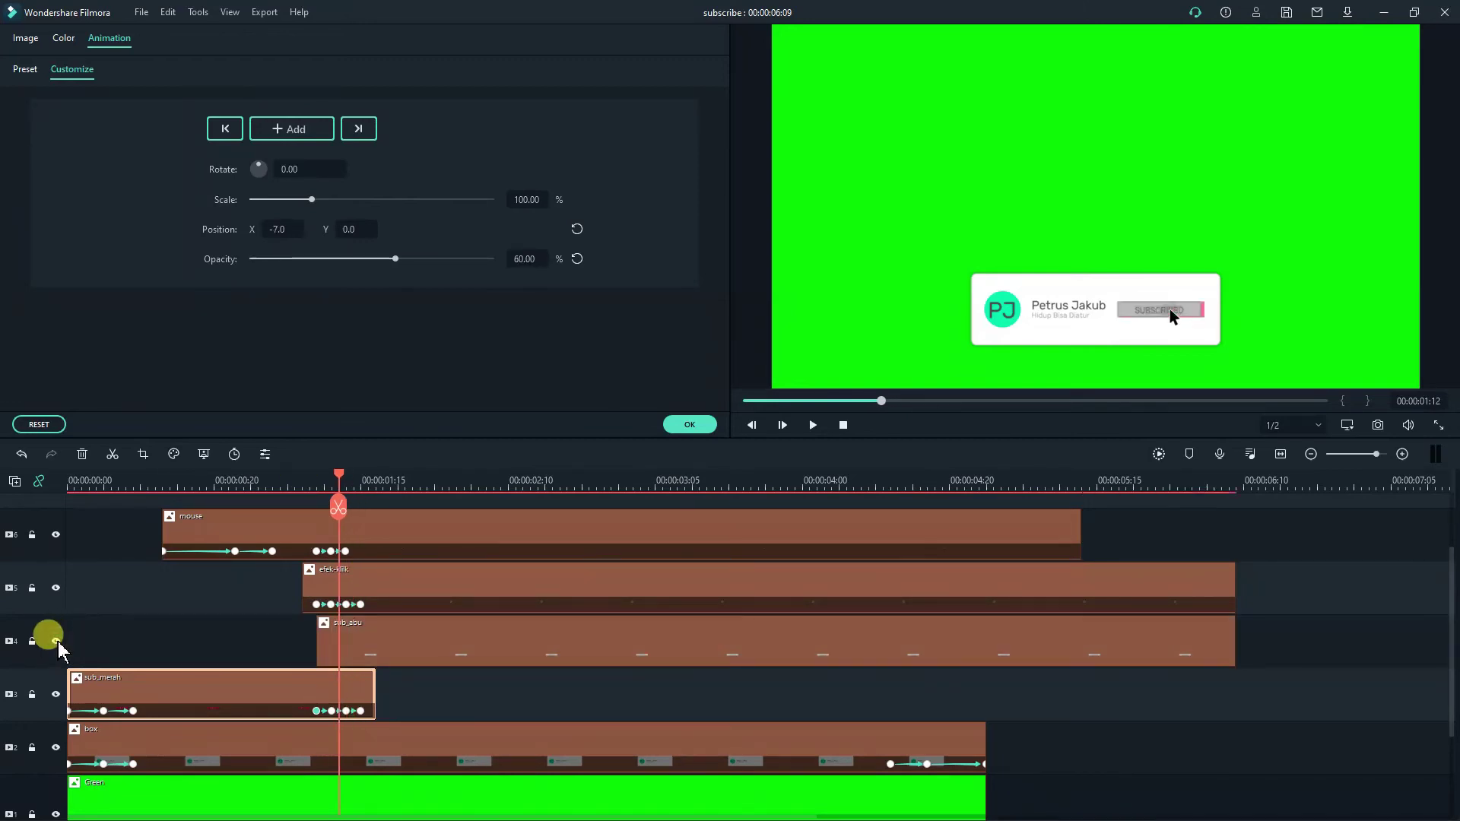
Add animation keyframes to the sub_abu clip at 00:00:01:15 and 00:00:01:13.
{"action": "key", "text": "Left"}
{"action": "key", "text": "Left"}
{"action": "key", "text": "Right"}
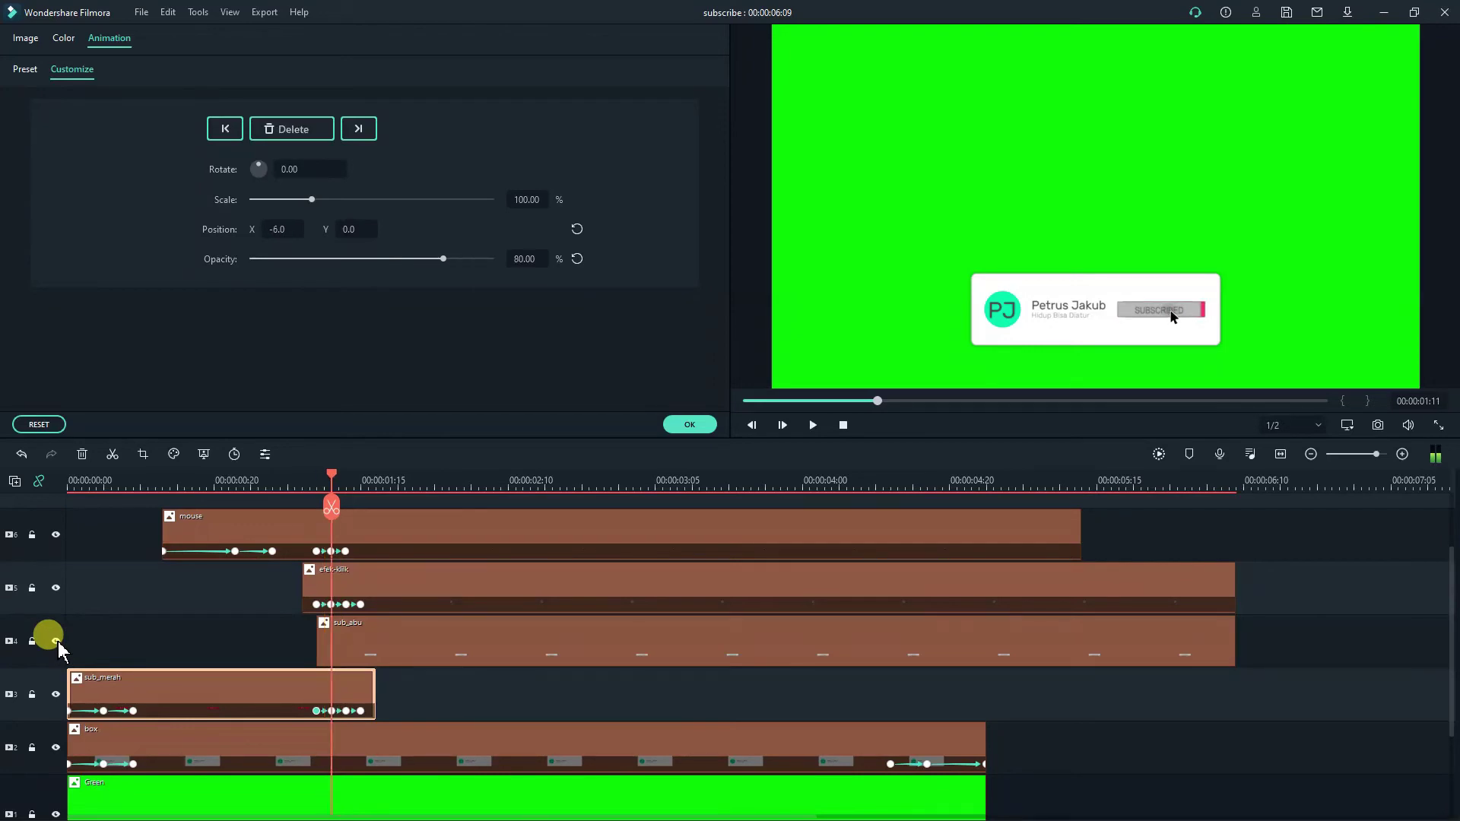
{"action": "key", "text": "Right"}
{"action": "key", "text": "Right"}
{"action": "key", "text": "Right"}
{"action": "key", "text": "Right"}
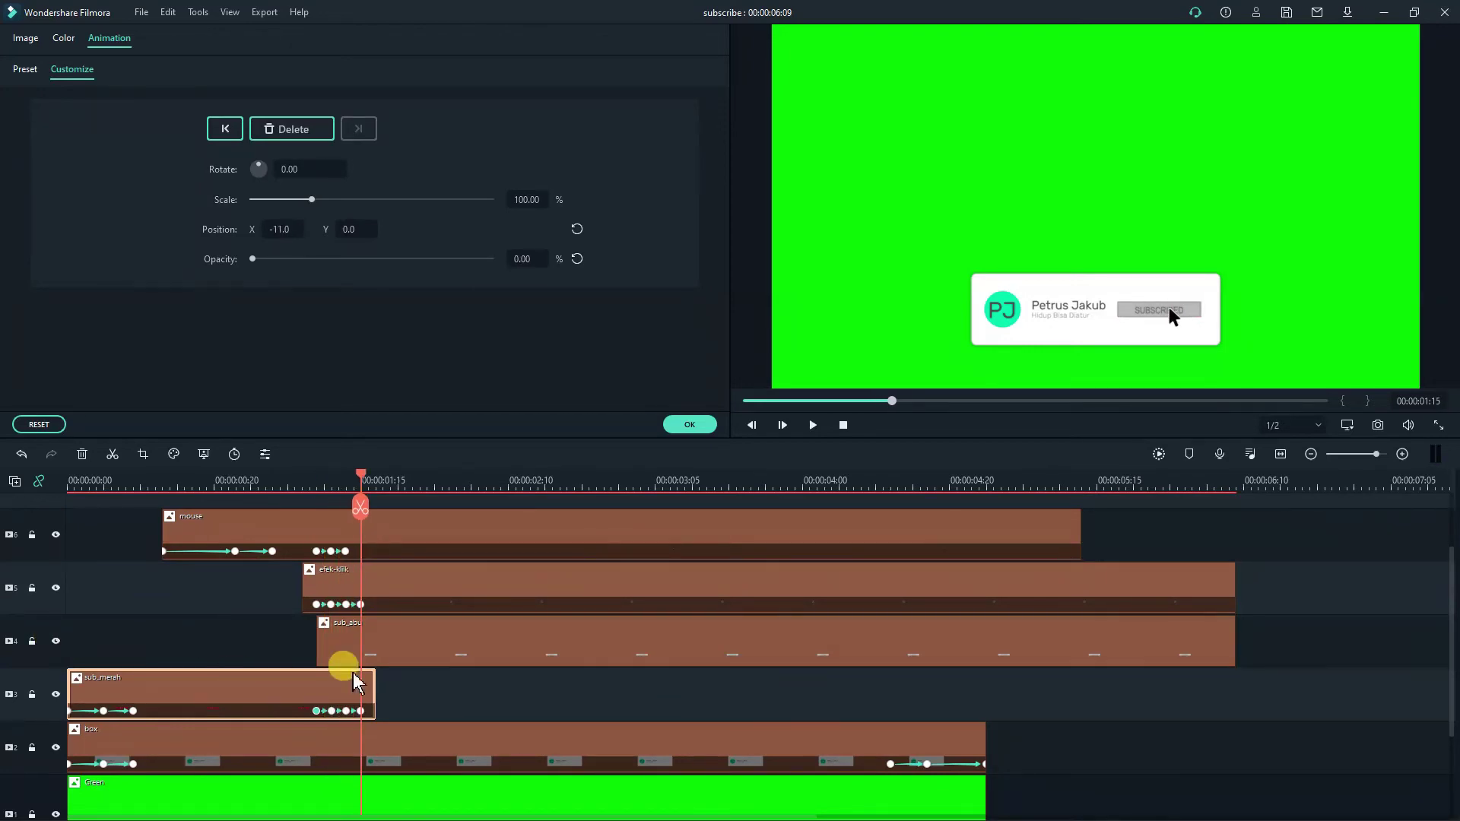
{"action": "left_click", "coordinate": [391, 645]}
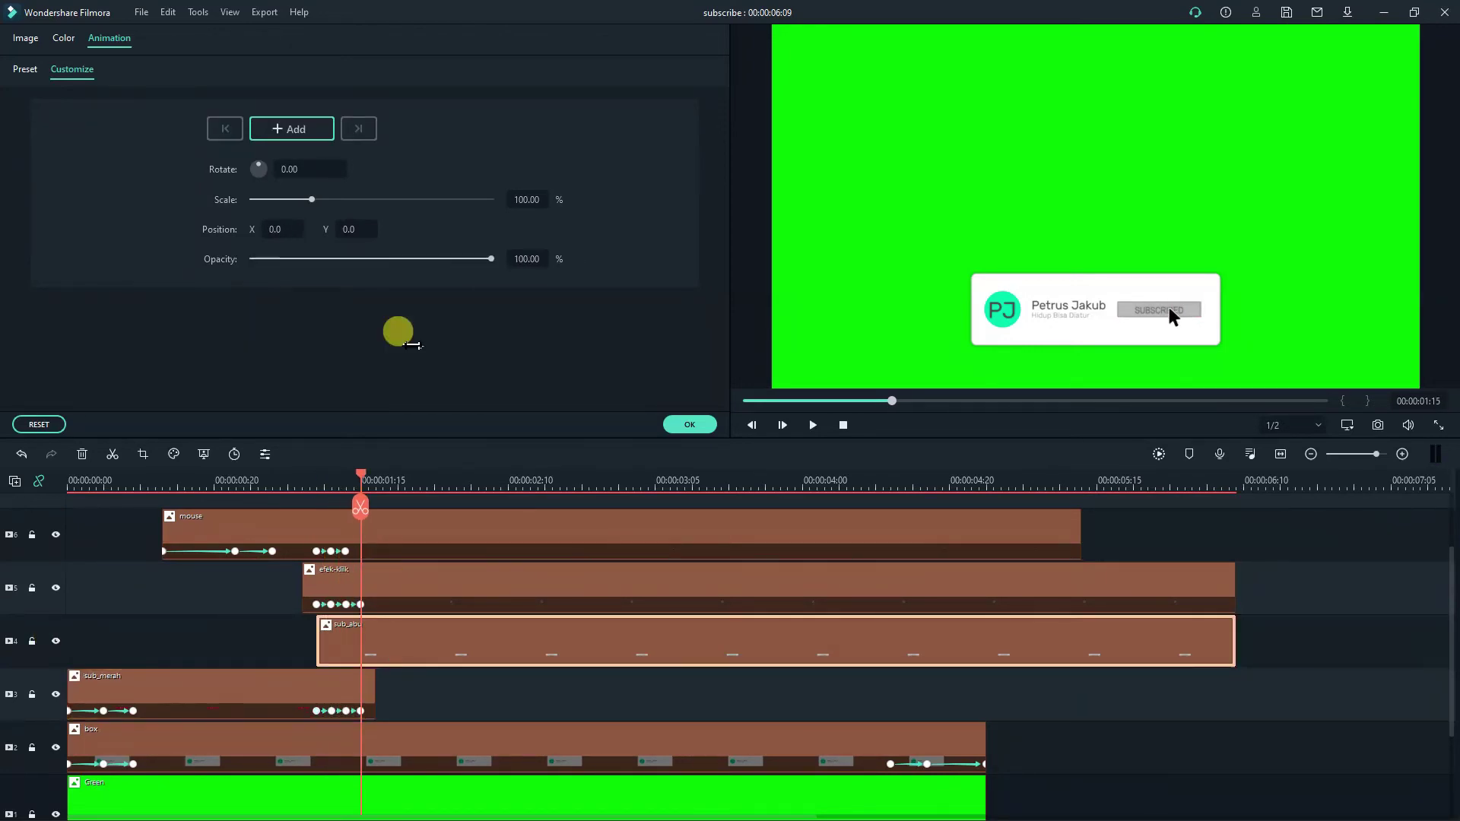
{"action": "left_click", "coordinate": [296, 131]}
{"action": "key", "text": "Left"}
{"action": "key", "text": "Left"}
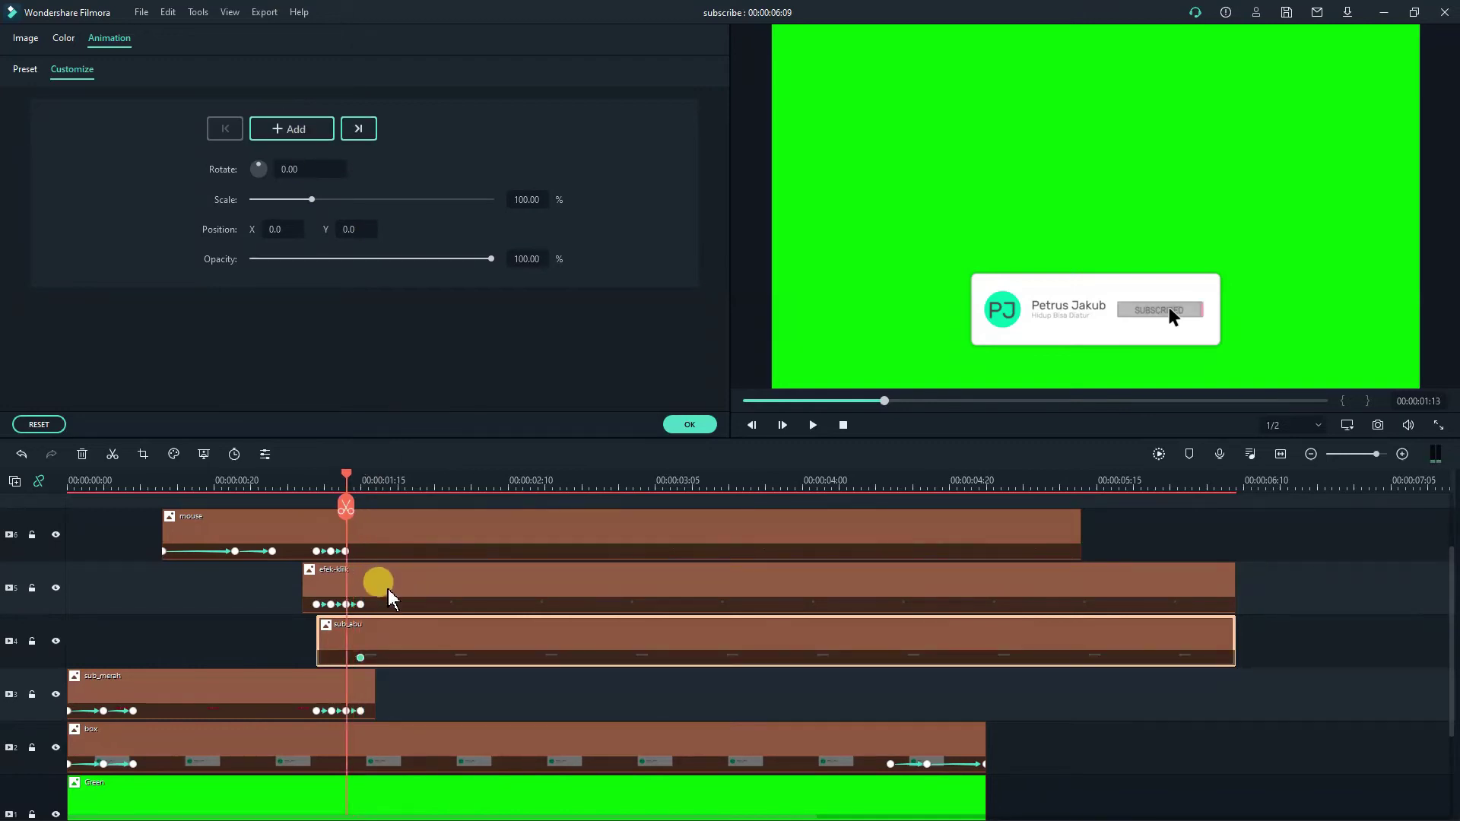
Add a keyframe to the sub_abu clip at 00:00:01:11 and set its opacity to 0%.
{"action": "key", "text": "Left"}
{"action": "key", "text": "Left"}
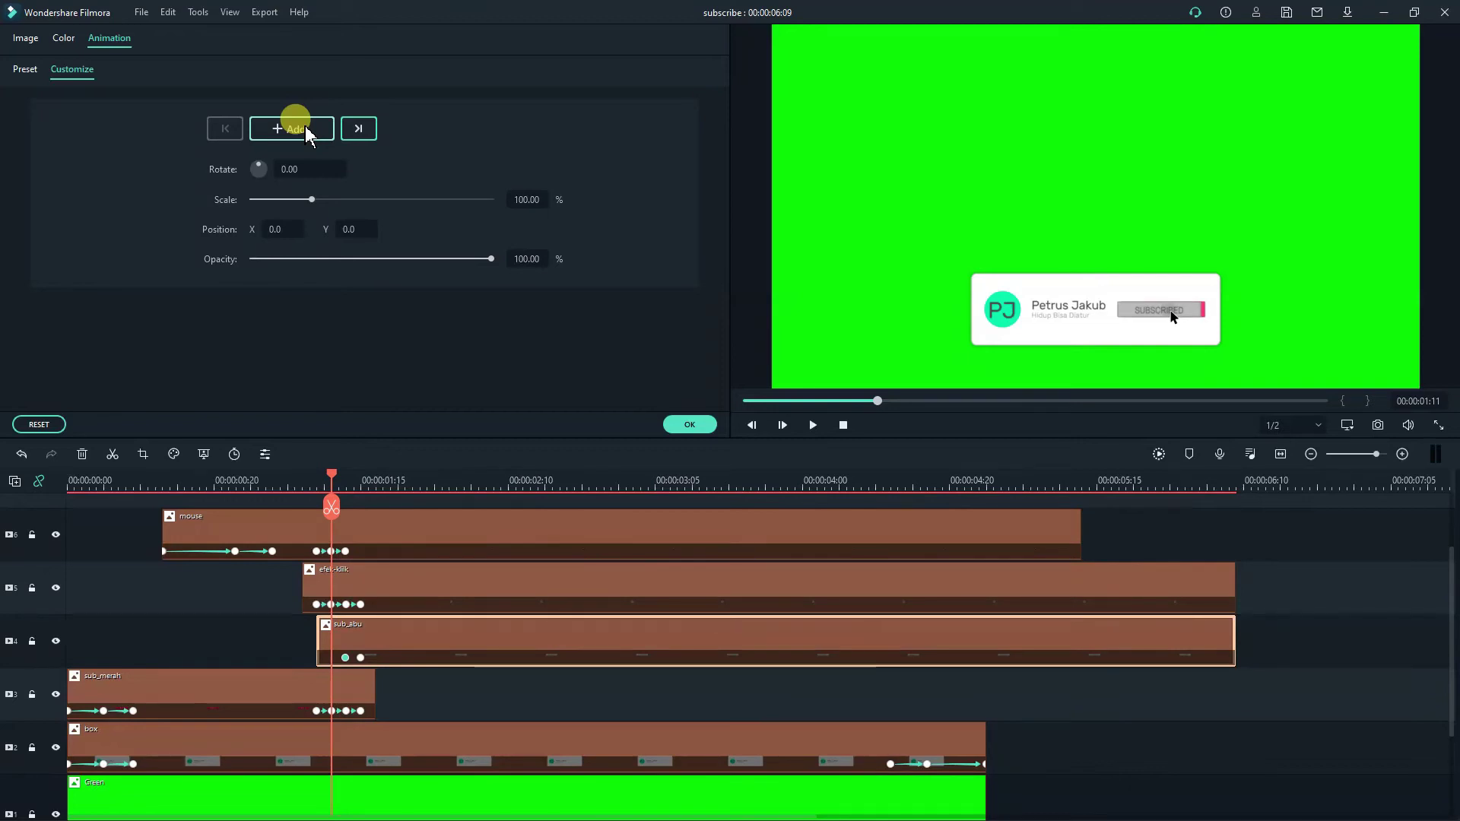
{"action": "left_click", "coordinate": [305, 127]}
{"action": "left_click", "coordinate": [527, 258]}
{"action": "type", "text": "0"}
{"action": "key", "text": "Return"}
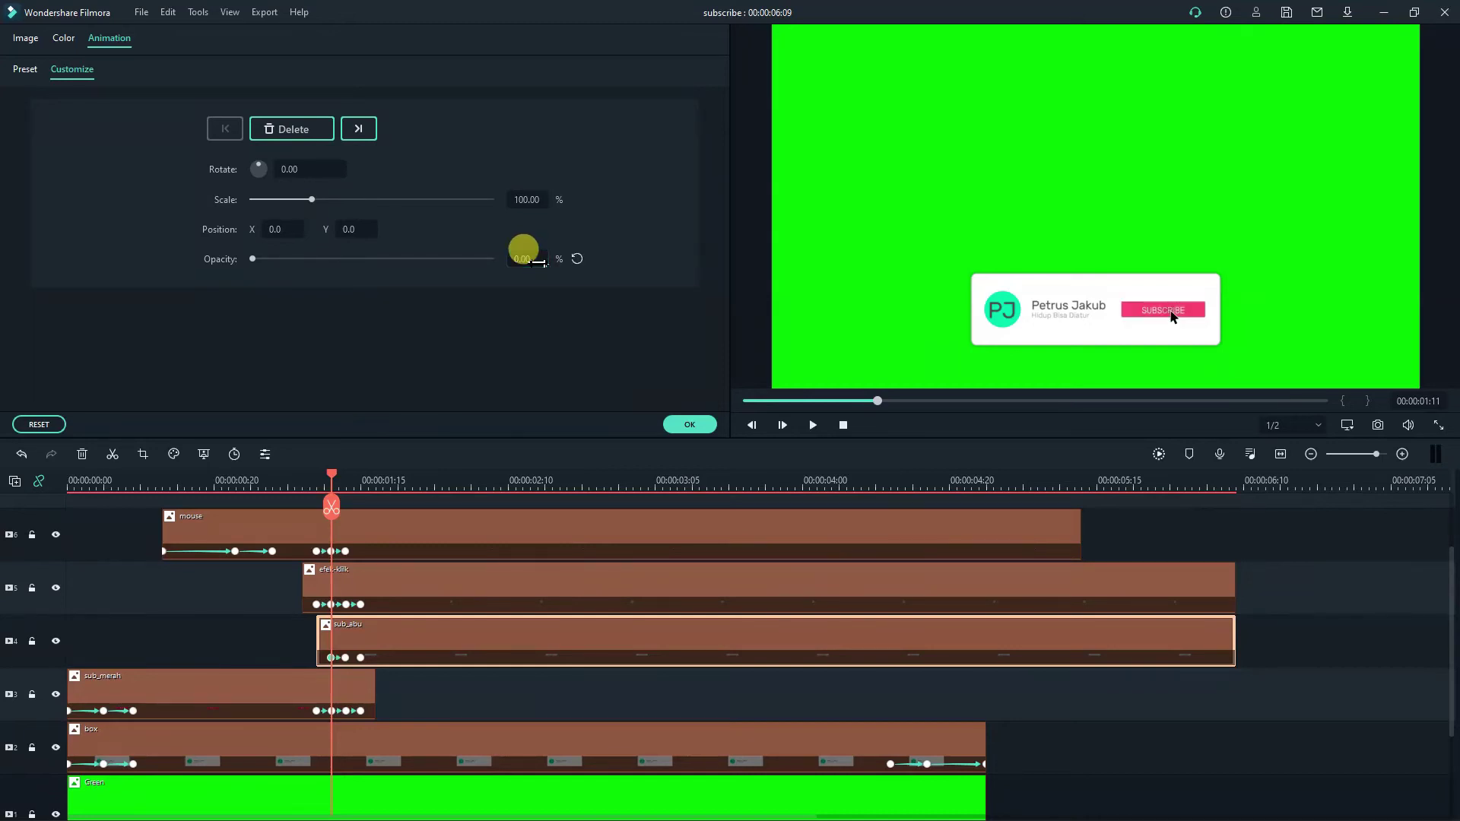
Set the opacity of the sub_abu clip's keyframe at 00:00:01:13 to 20%.
{"action": "key", "text": "Right"}
{"action": "key", "text": "Right"}
{"action": "left_click", "coordinate": [526, 263]}
{"action": "left_click", "coordinate": [533, 258]}
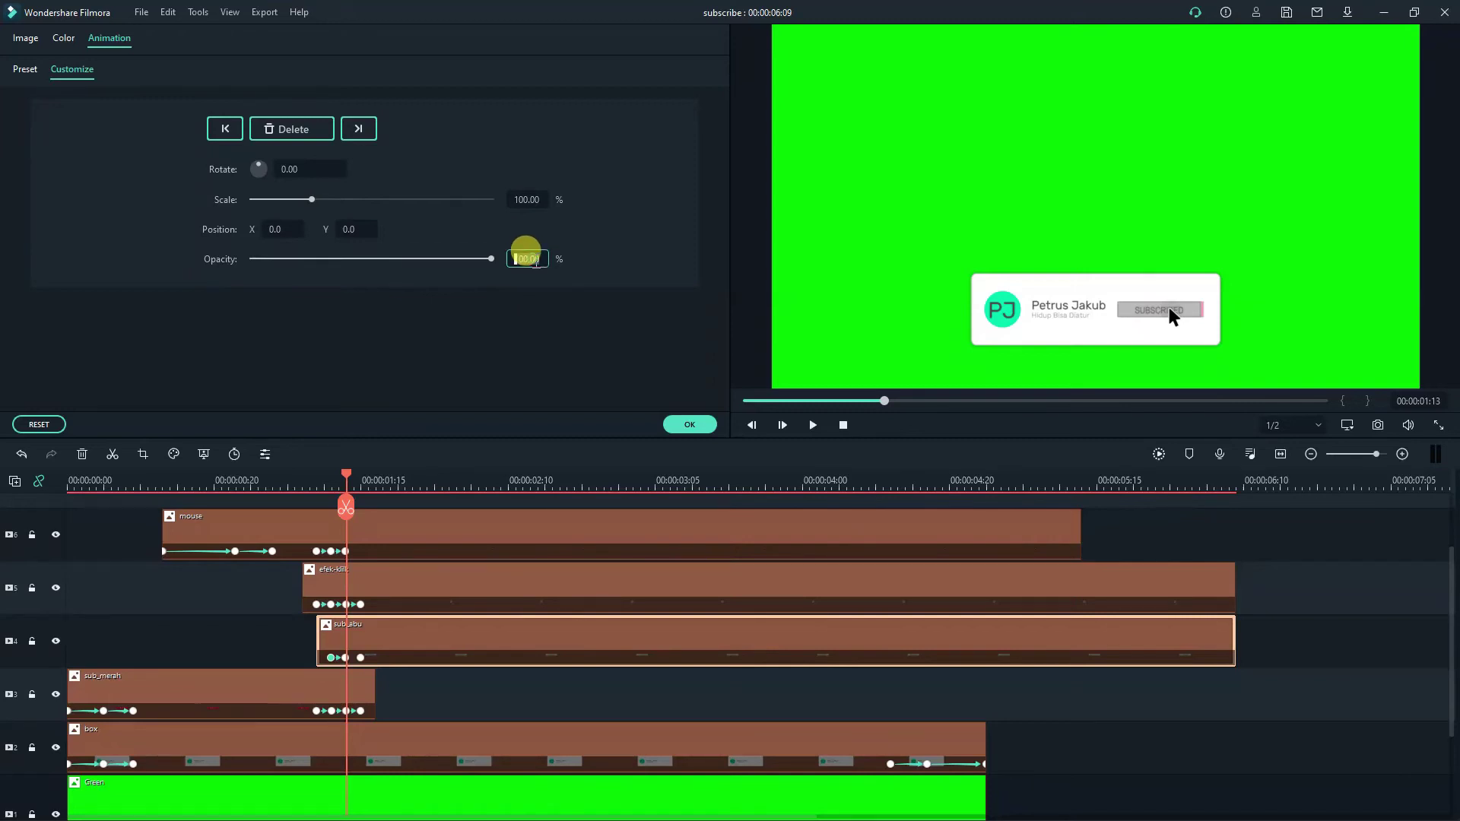
{"action": "type", "text": "2"}
{"action": "type", "text": "0"}
{"action": "key", "text": "Return"}
Set the opacity of the sub_abu clip's keyframe at 00:00:01:15 to 60%.
{"action": "key", "text": "Right"}
{"action": "key", "text": "Right"}
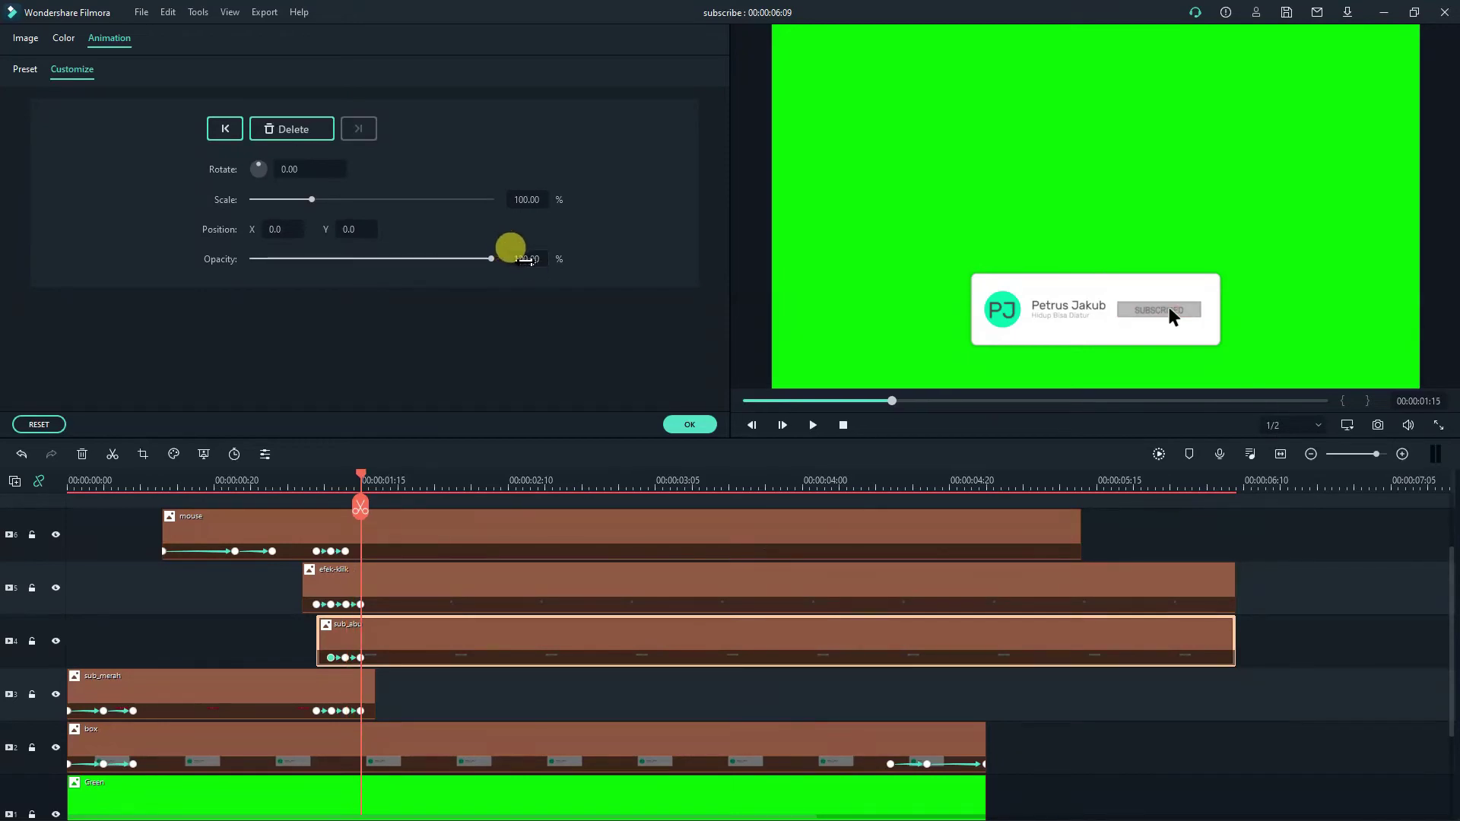
{"action": "double_click", "coordinate": [527, 259]}
{"action": "type", "text": "6"}
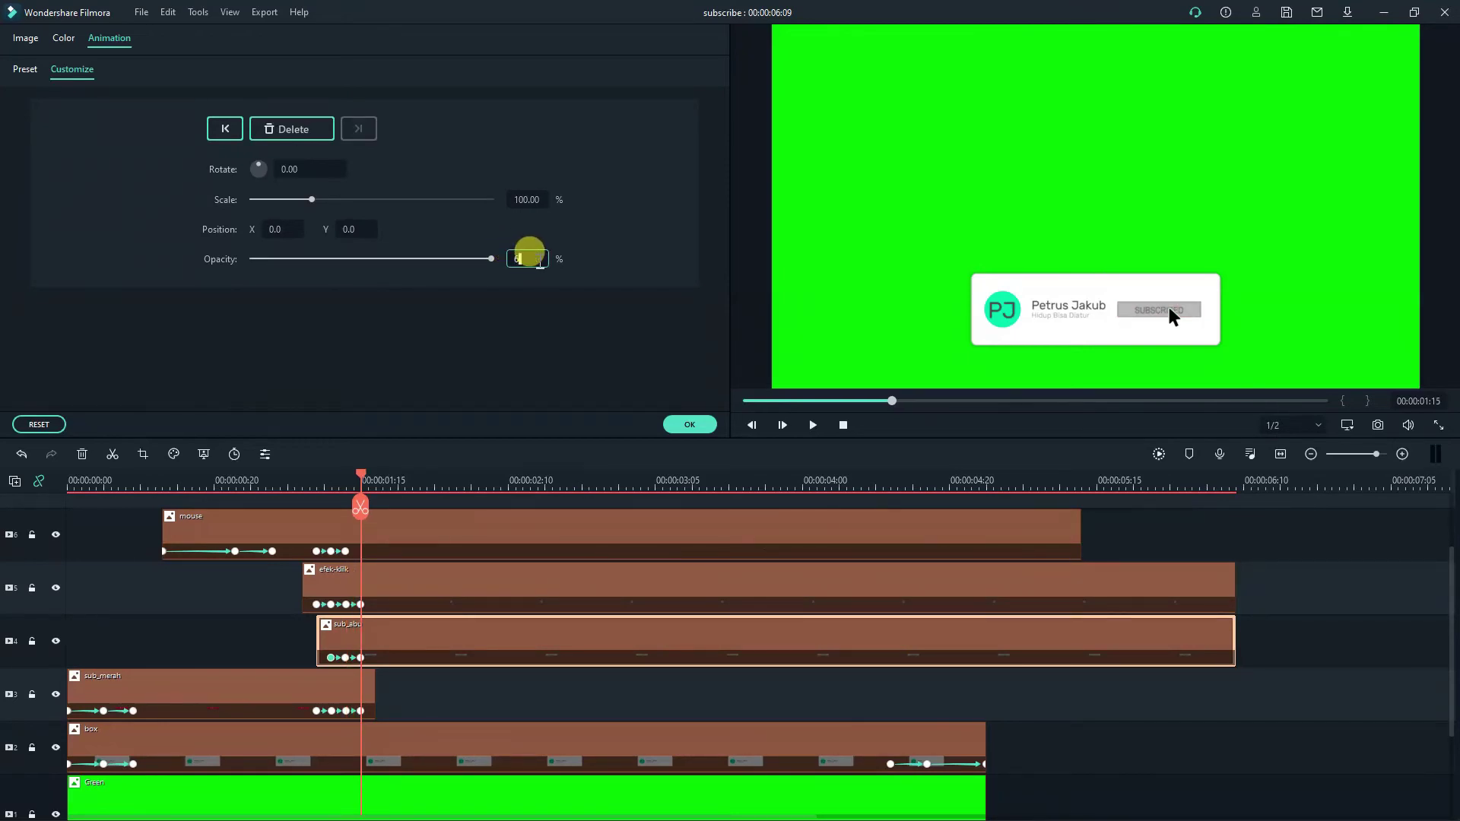
{"action": "key", "text": "Return"}
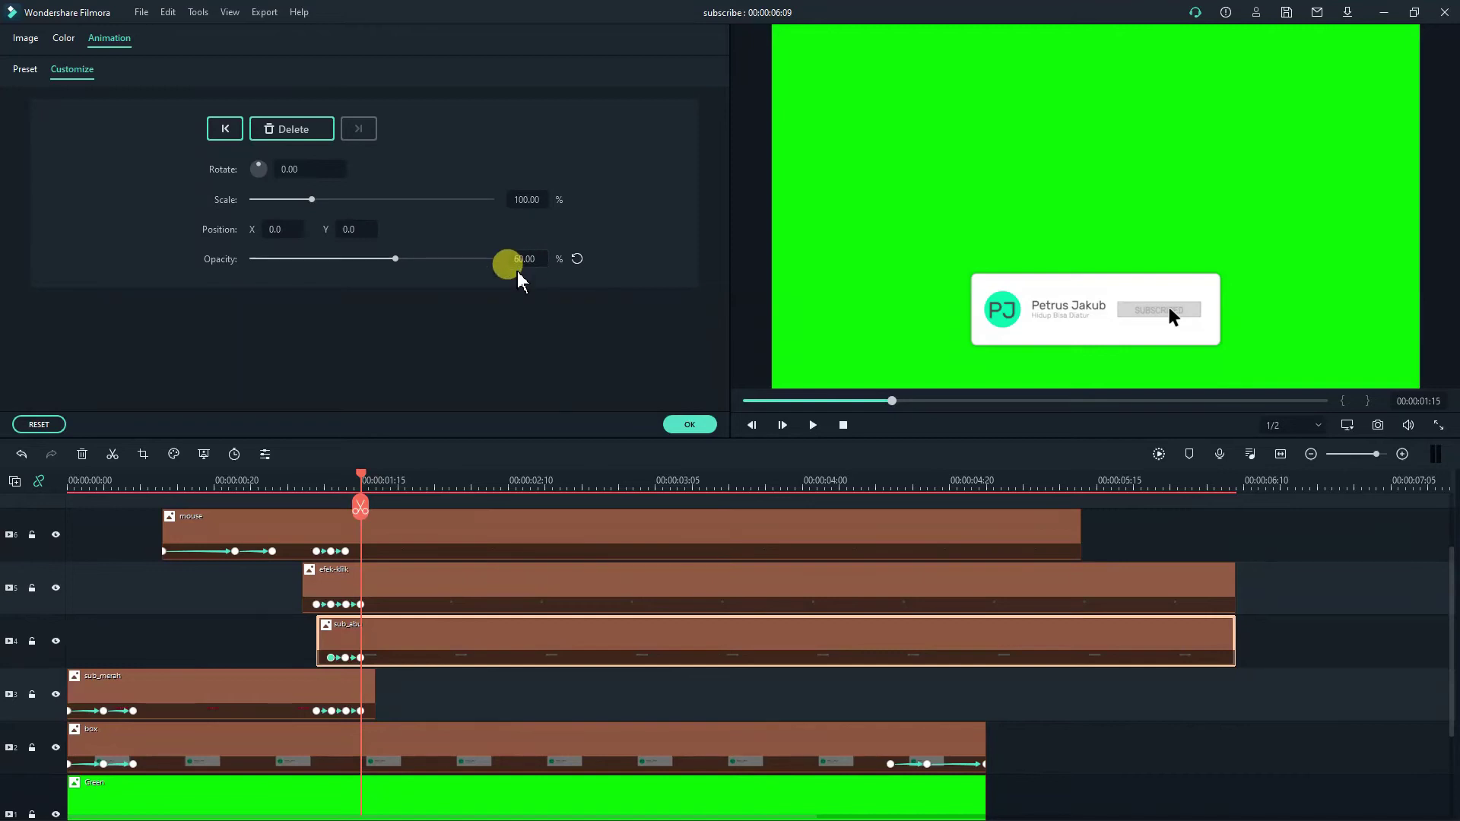
Add a keyframe to the sub_abu clip at 00:00:01:17 and set its opacity to 100%.
{"action": "key", "text": "Right"}
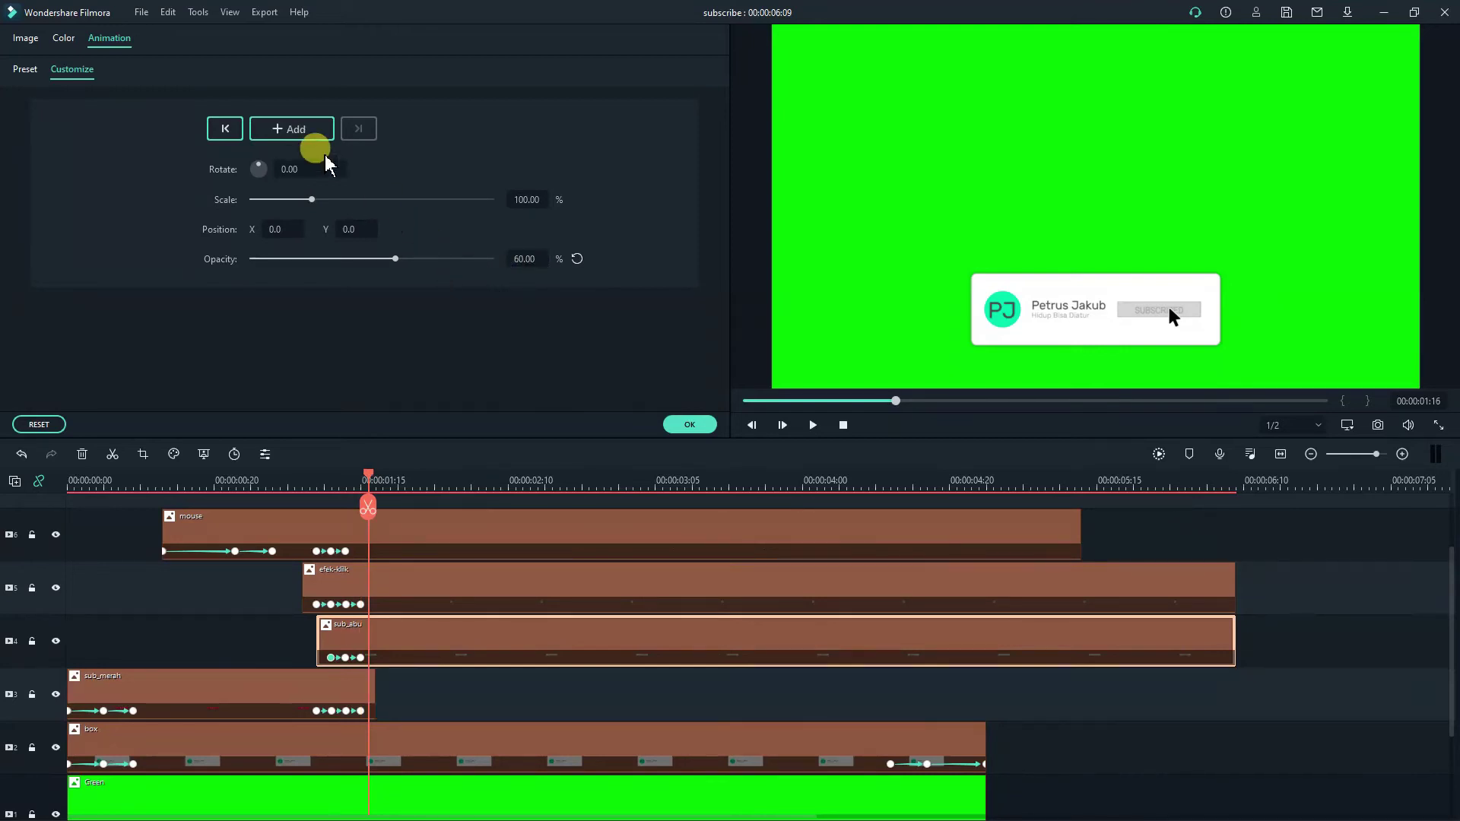
{"action": "key", "text": "Right"}
{"action": "left_click", "coordinate": [308, 134]}
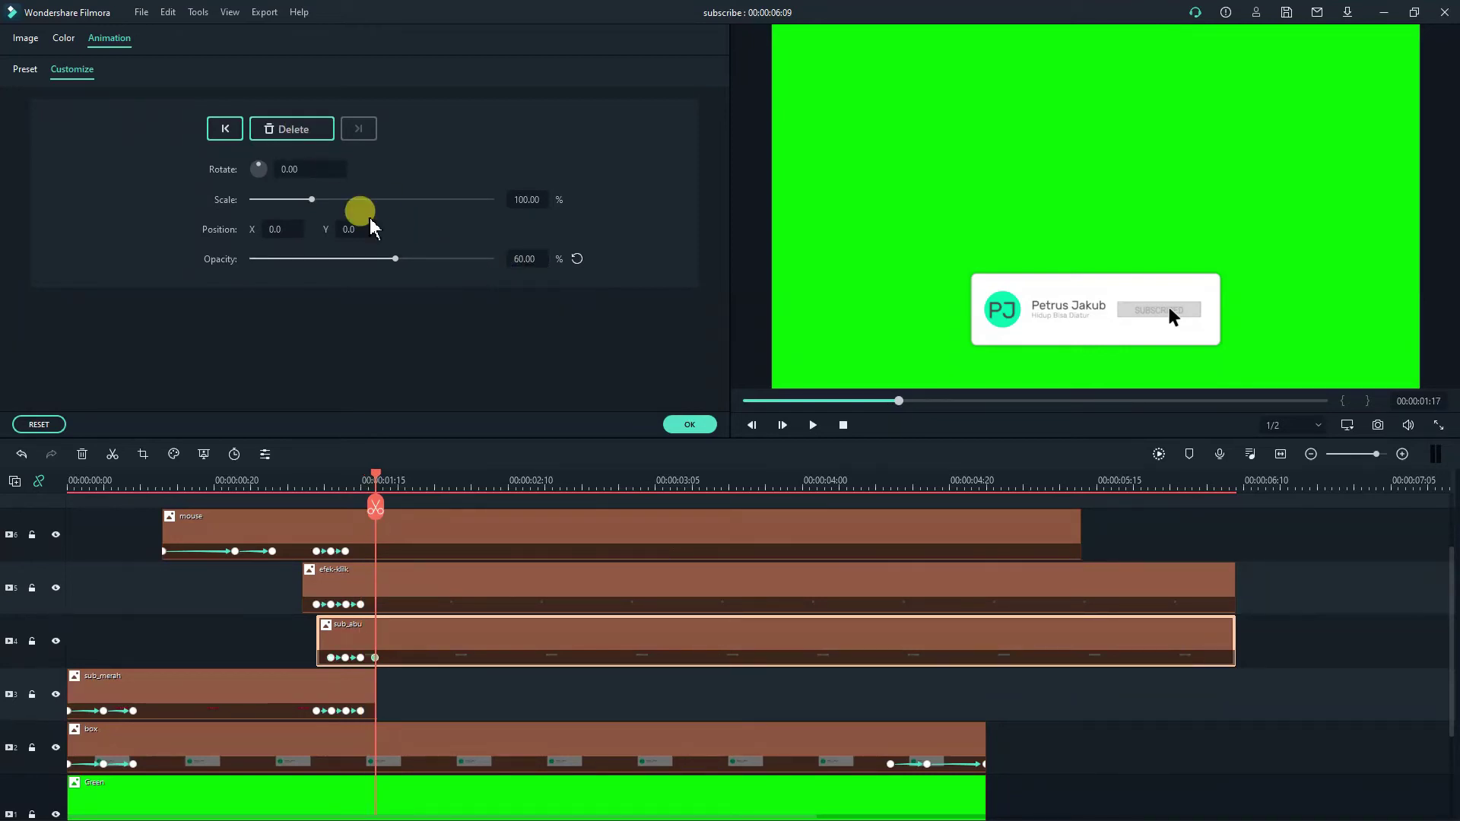
{"action": "left_click", "coordinate": [525, 259]}
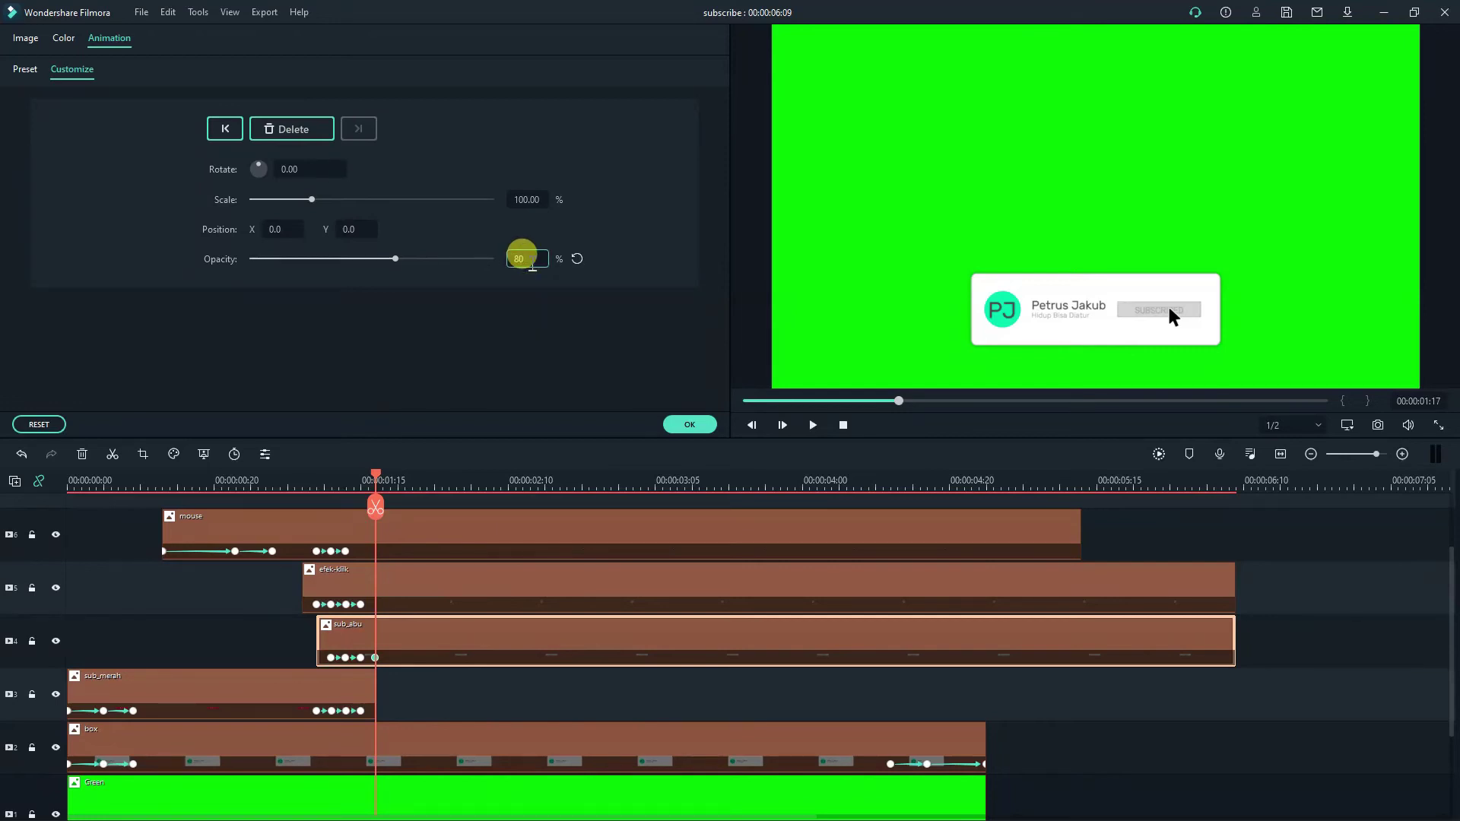
{"action": "type", "text": "100"}
{"action": "key", "text": "Return"}
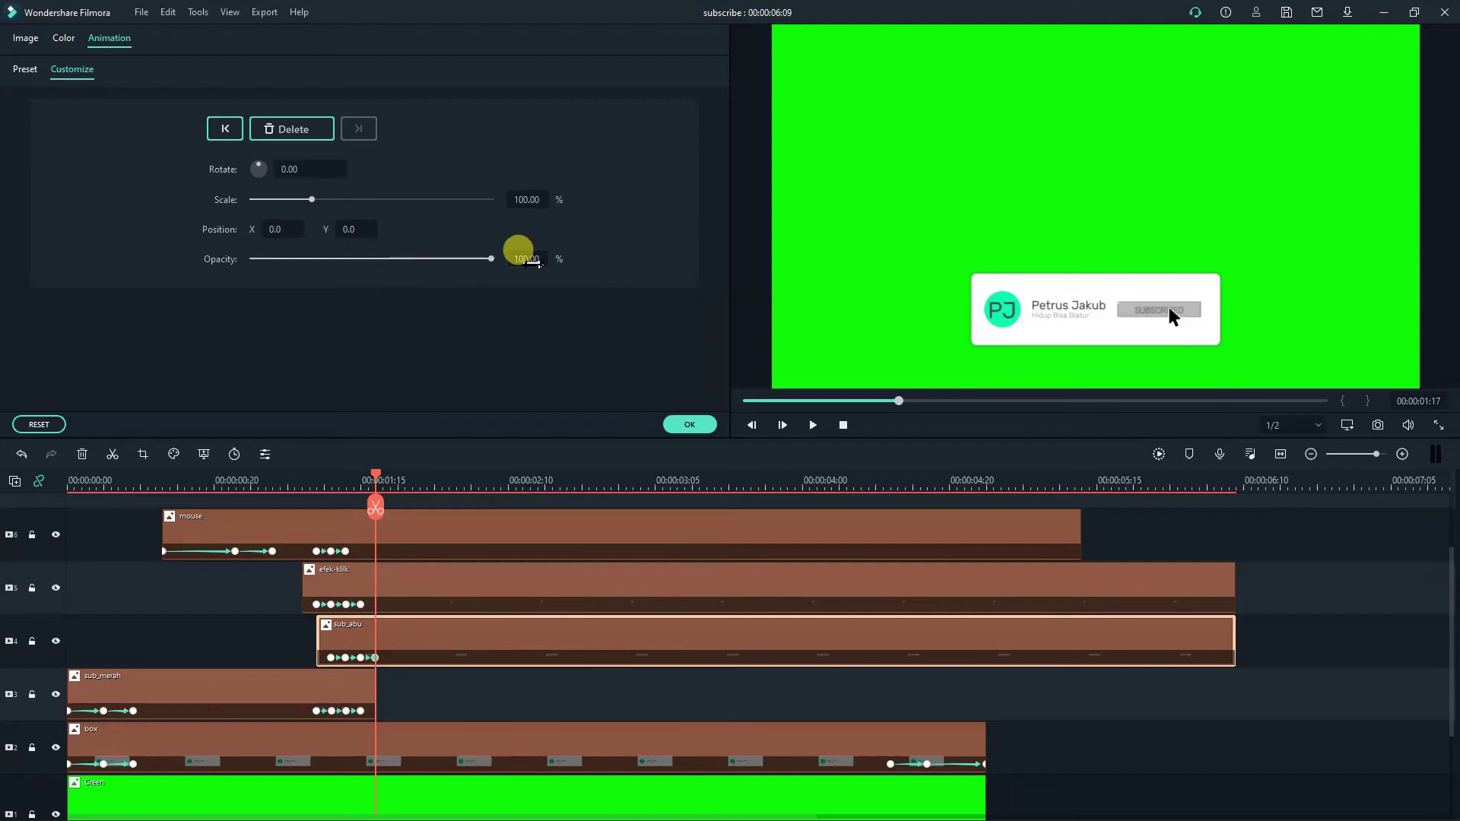
Check the sub_abu fade-in back to its first keyframe, apply the animation settings, and render the timeline preview.
{"action": "key", "text": "Left"}
{"action": "key", "text": "Left"}
{"action": "key", "text": "Left"}
{"action": "key", "text": "Left"}
{"action": "key", "text": "Left"}
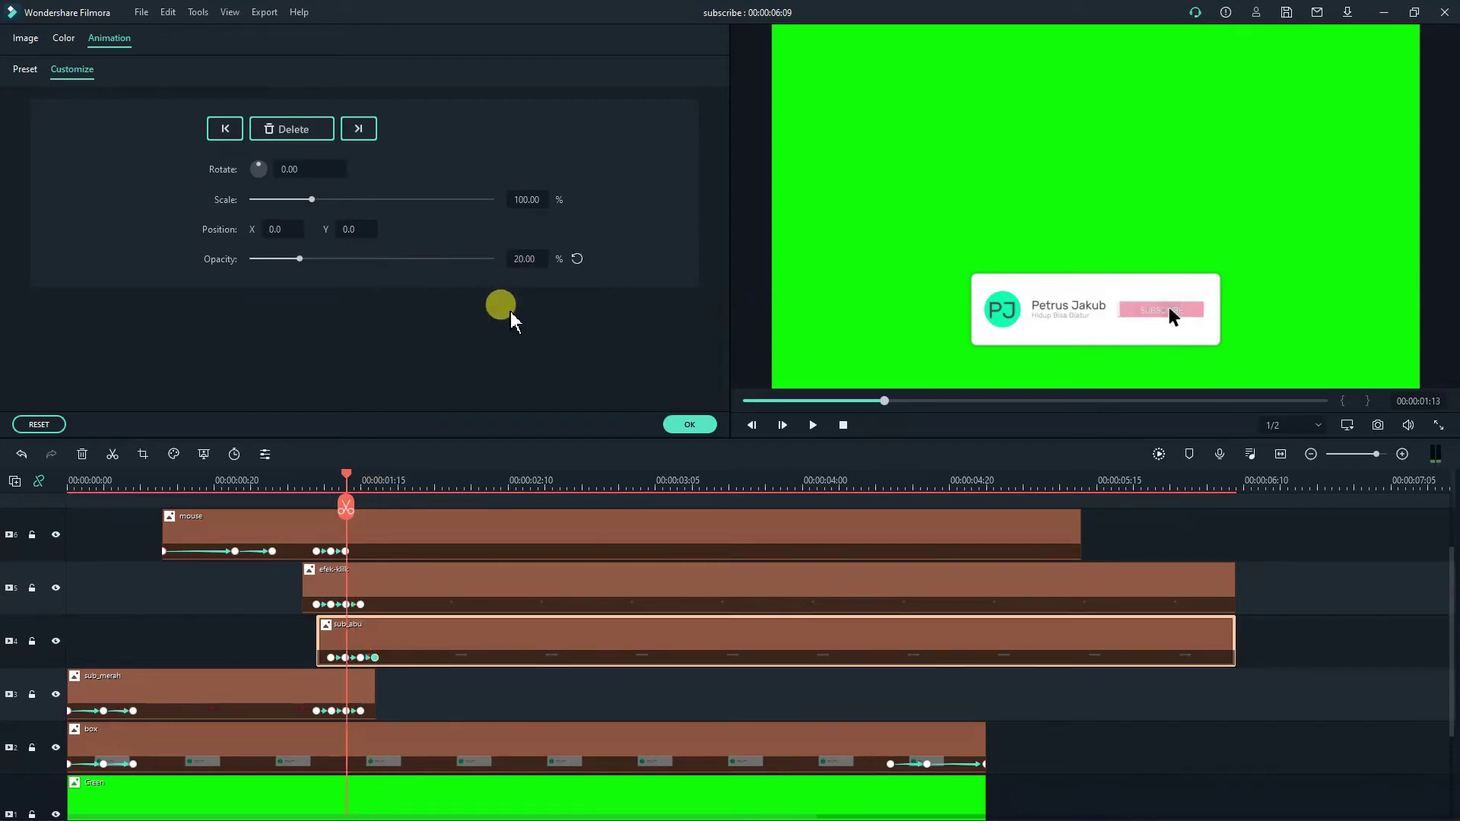
{"action": "key", "text": "Left"}
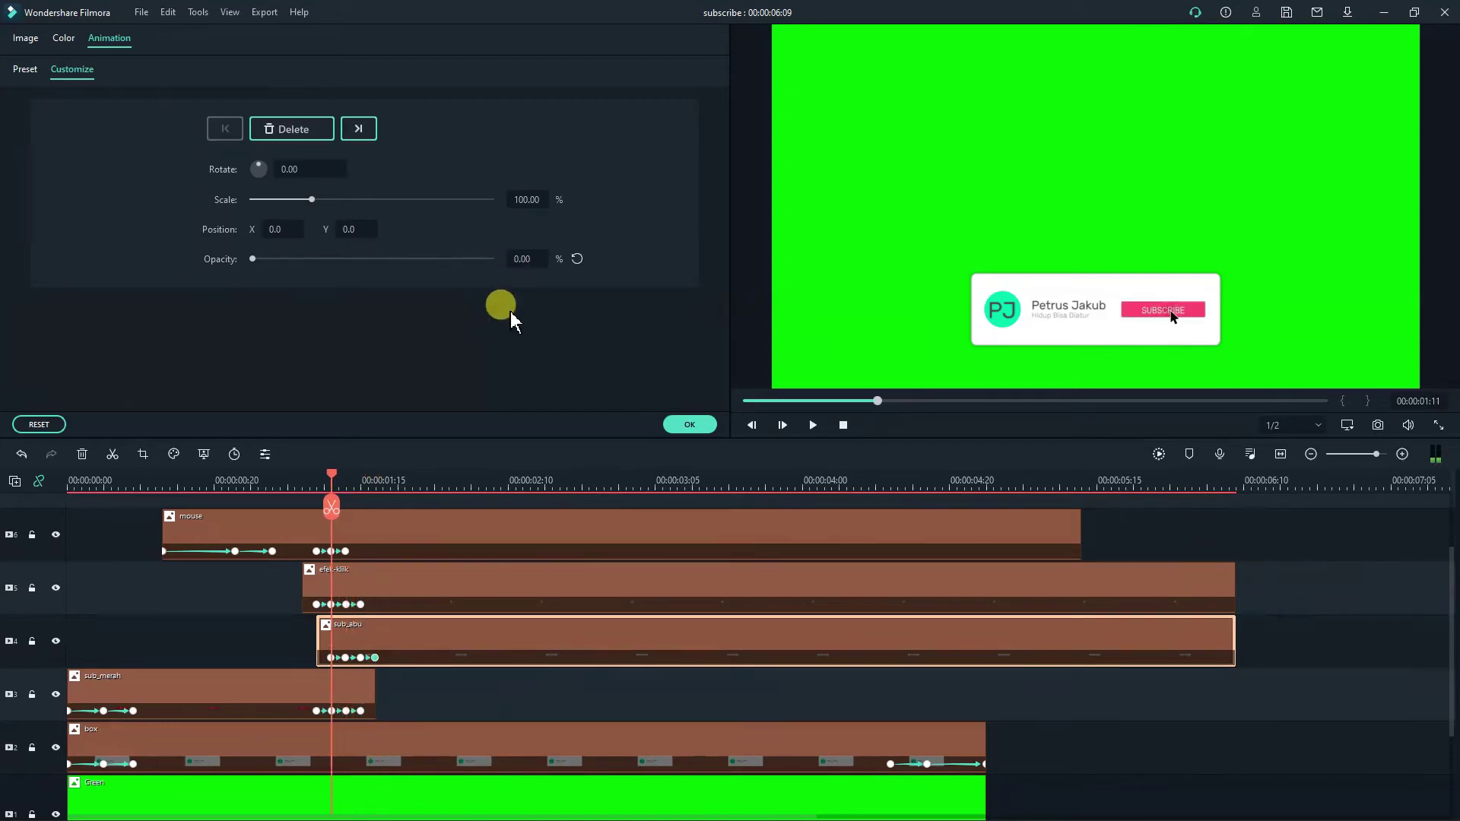
{"action": "left_click", "coordinate": [715, 424]}
{"action": "left_click", "coordinate": [1160, 454]}
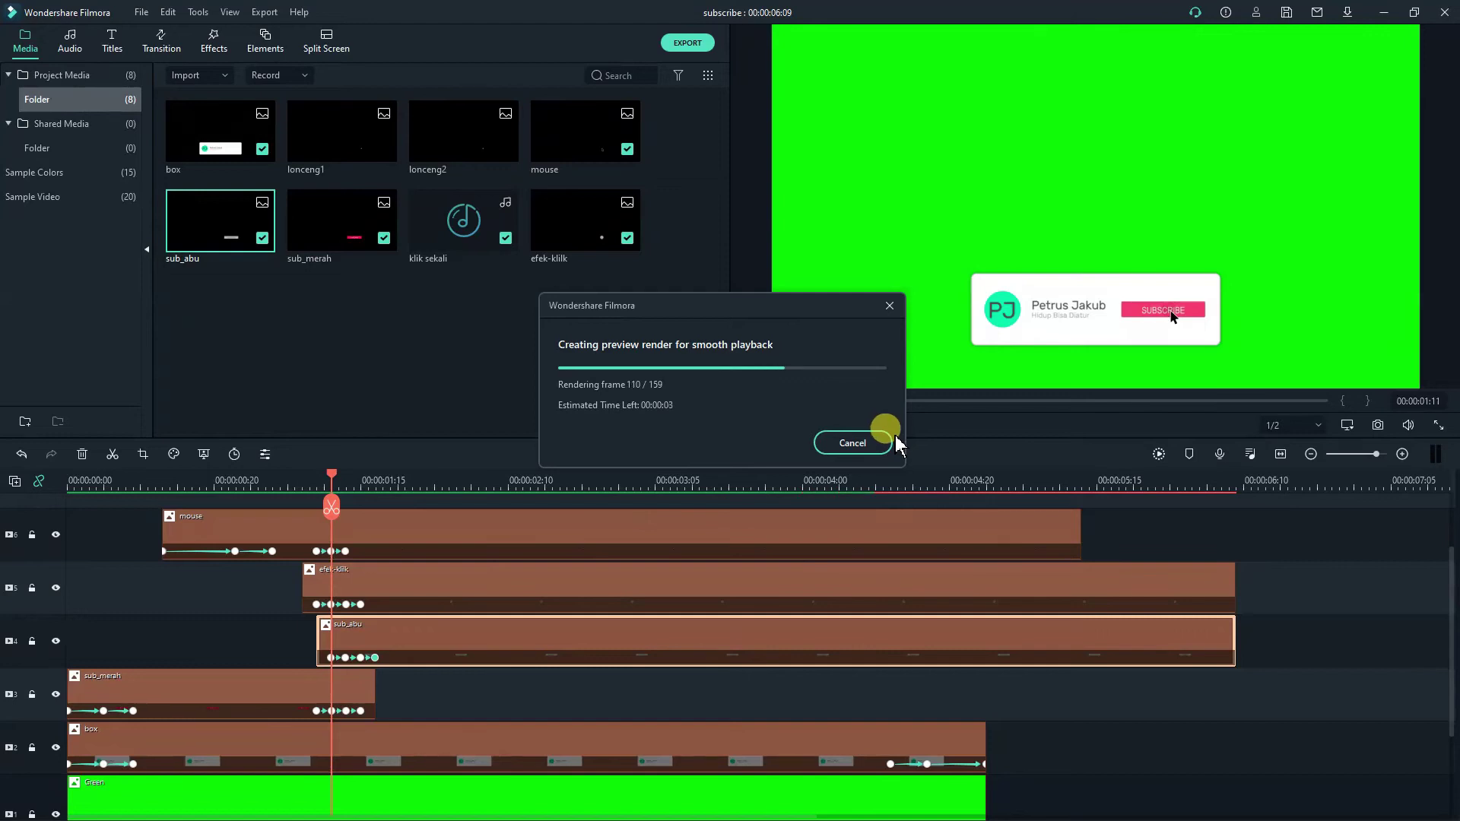
Play the rendered animation from the beginning several times to review the change from the red to the grey subscribe button.
{"action": "left_click", "coordinate": [812, 425]}
{"action": "left_click", "coordinate": [842, 425]}
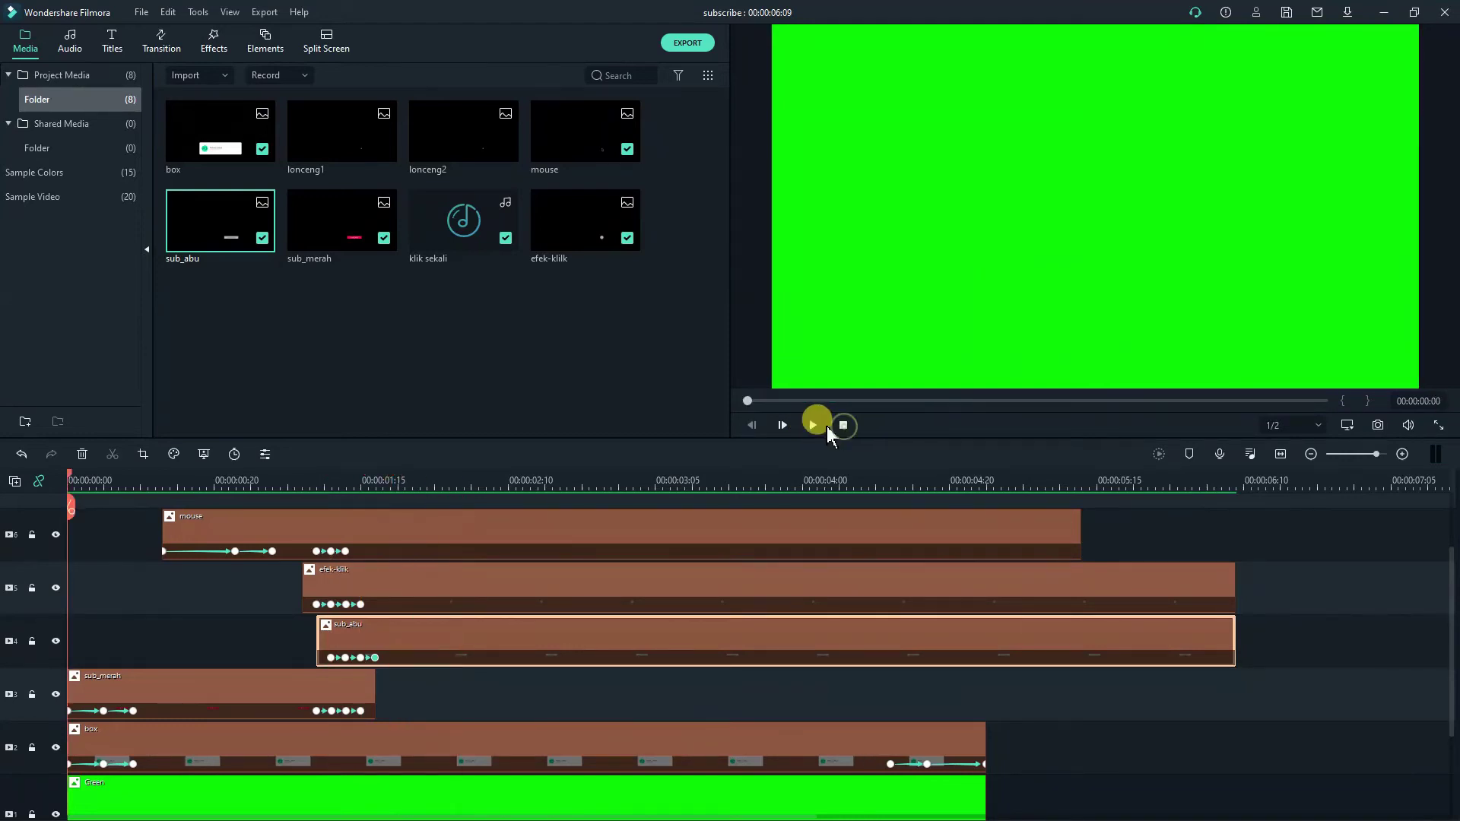
{"action": "left_click", "coordinate": [819, 427]}
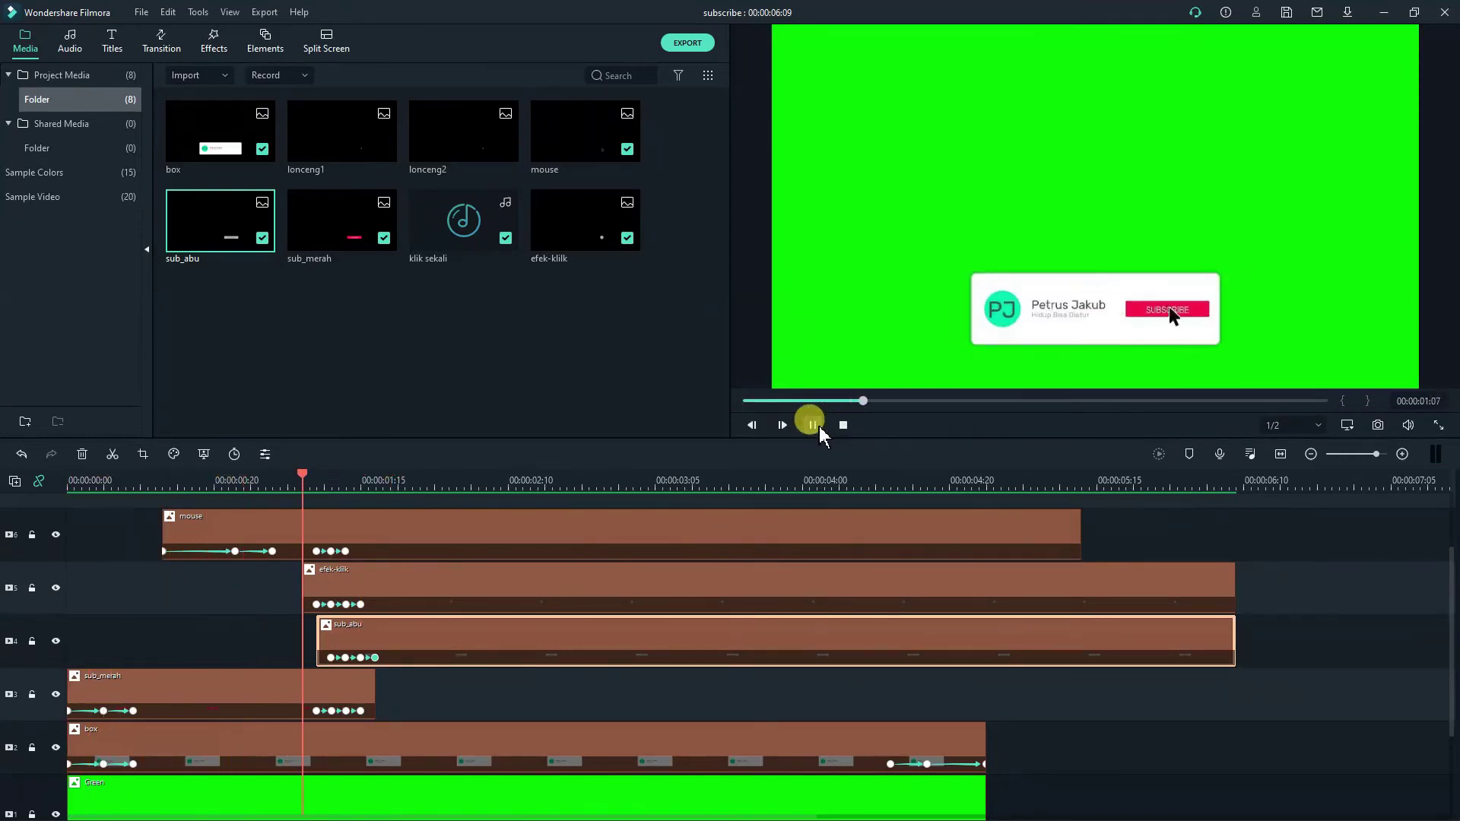
{"action": "left_click", "coordinate": [819, 426]}
{"action": "left_click", "coordinate": [841, 426]}
{"action": "left_click", "coordinate": [818, 426]}
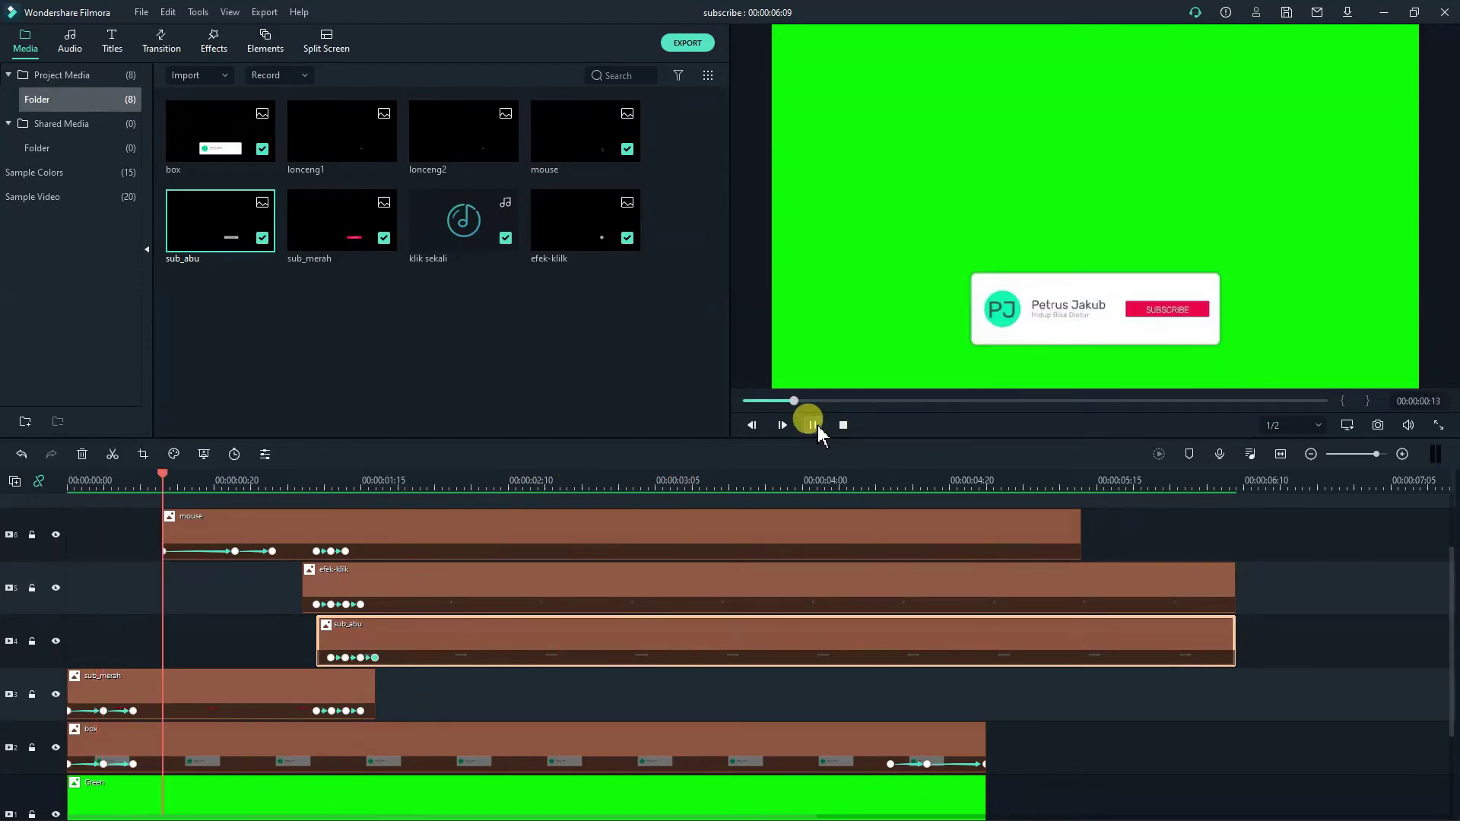
{"action": "left_click", "coordinate": [843, 426]}
{"action": "left_click", "coordinate": [817, 426]}
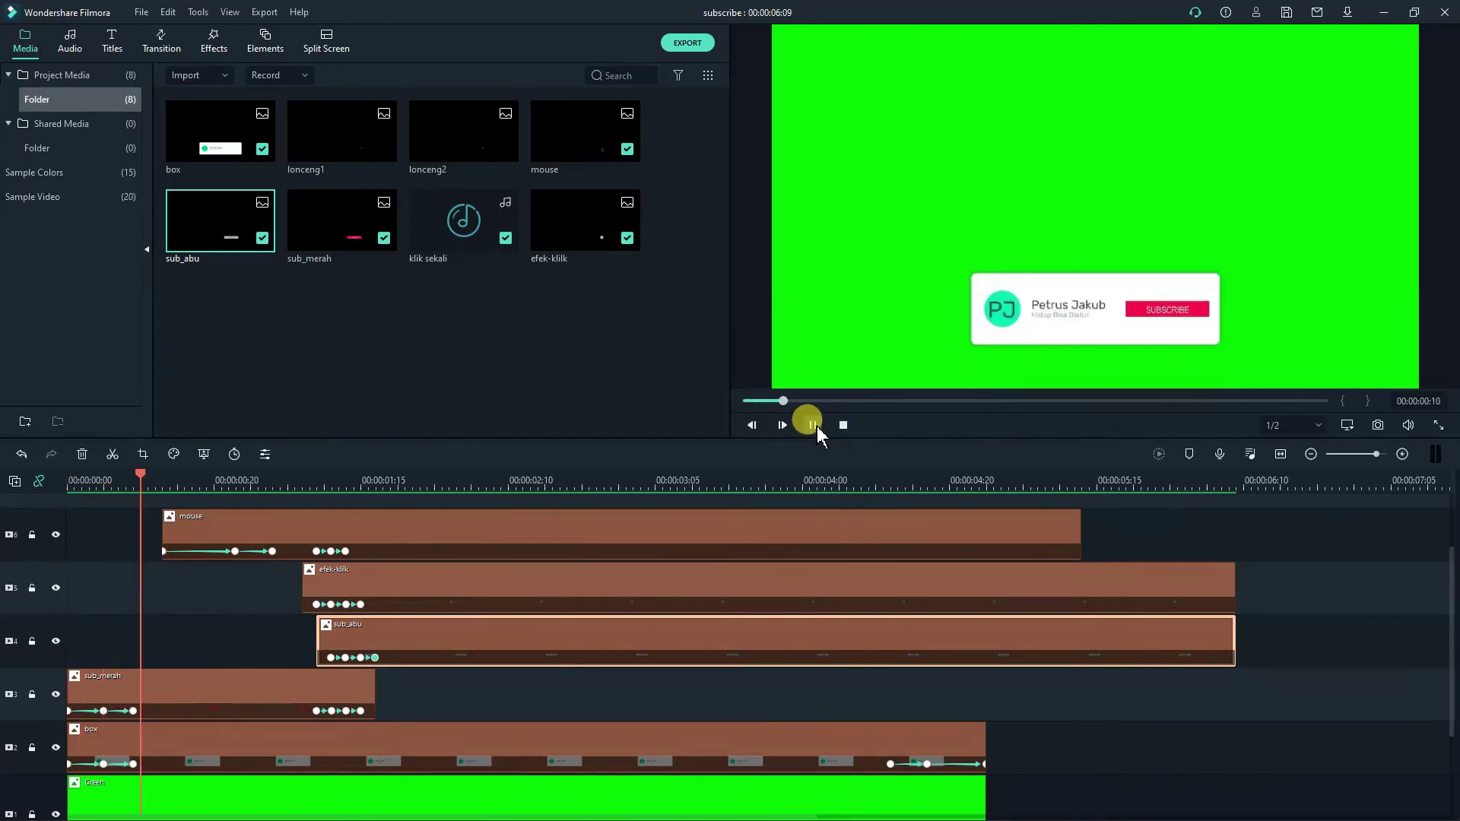
{"action": "left_click", "coordinate": [817, 426]}
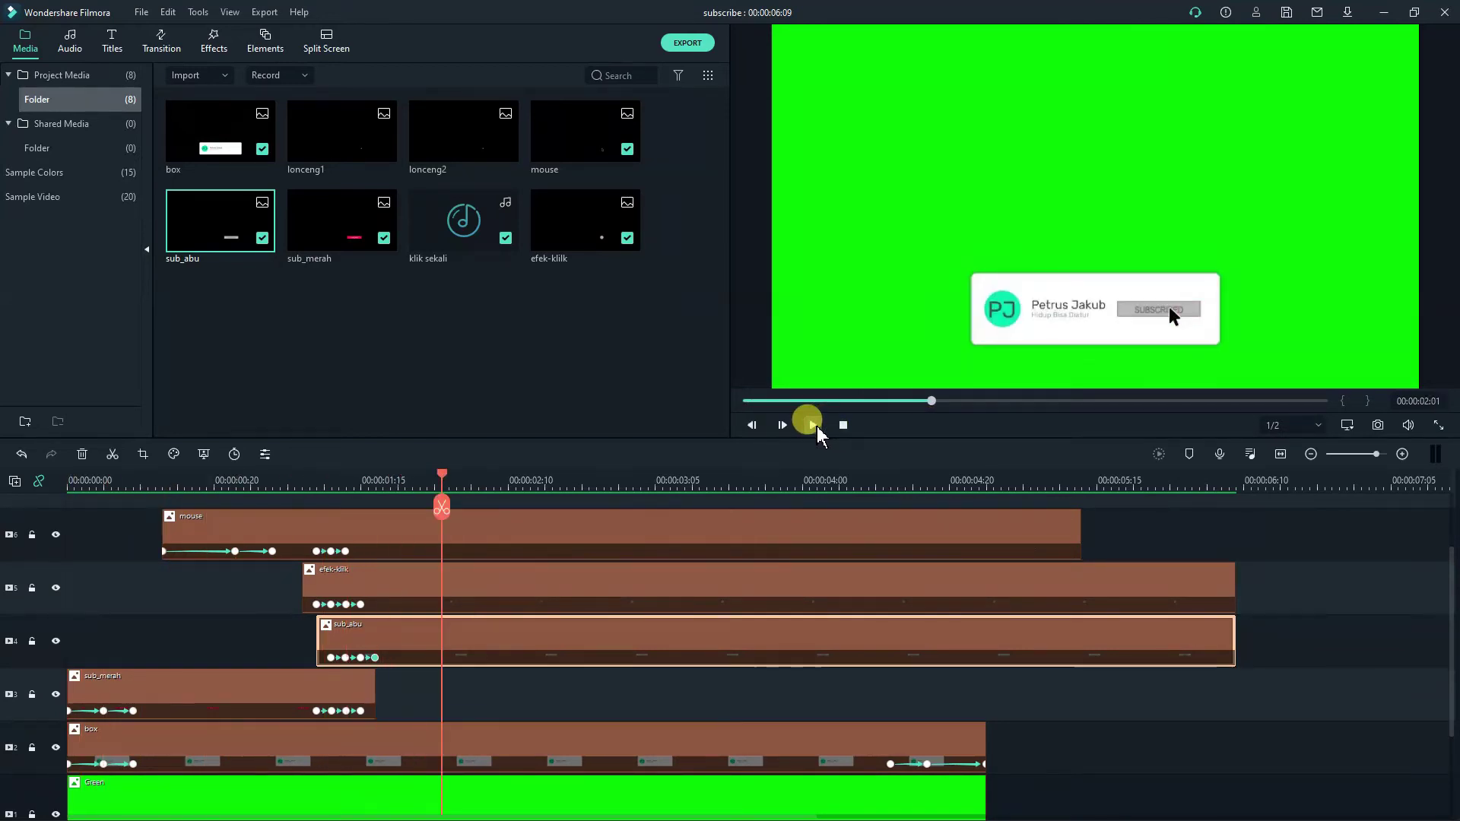
Place the lonceng1 image on a new track above the mouse clip, starting at 00:00:01:16.
{"action": "left_click", "coordinate": [360, 479]}
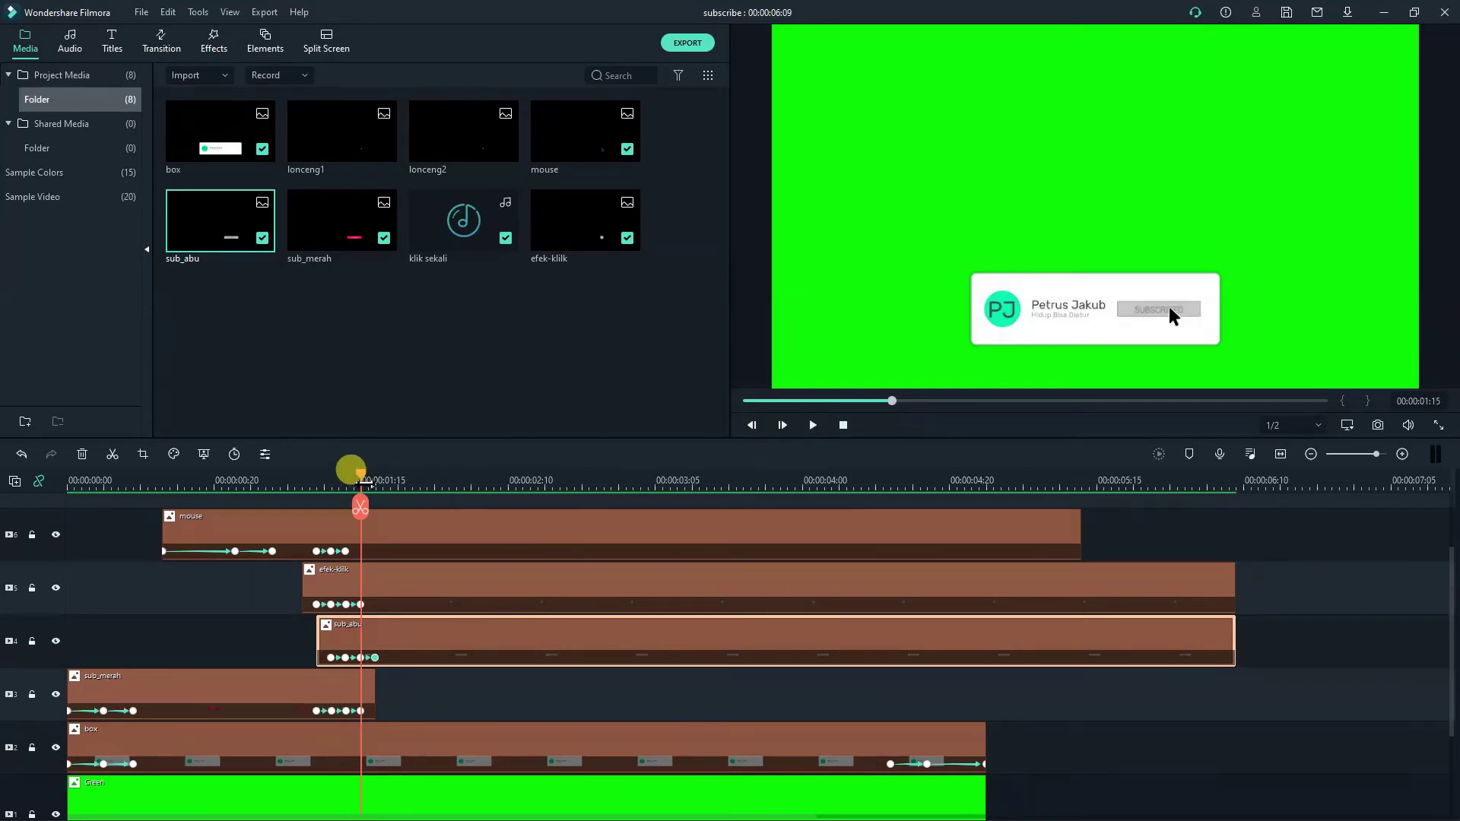
{"action": "key", "text": "Right"}
{"action": "key", "text": "Right"}
{"action": "key", "text": "Left"}
{"action": "key", "text": "Left"}
{"action": "key", "text": "Left"}
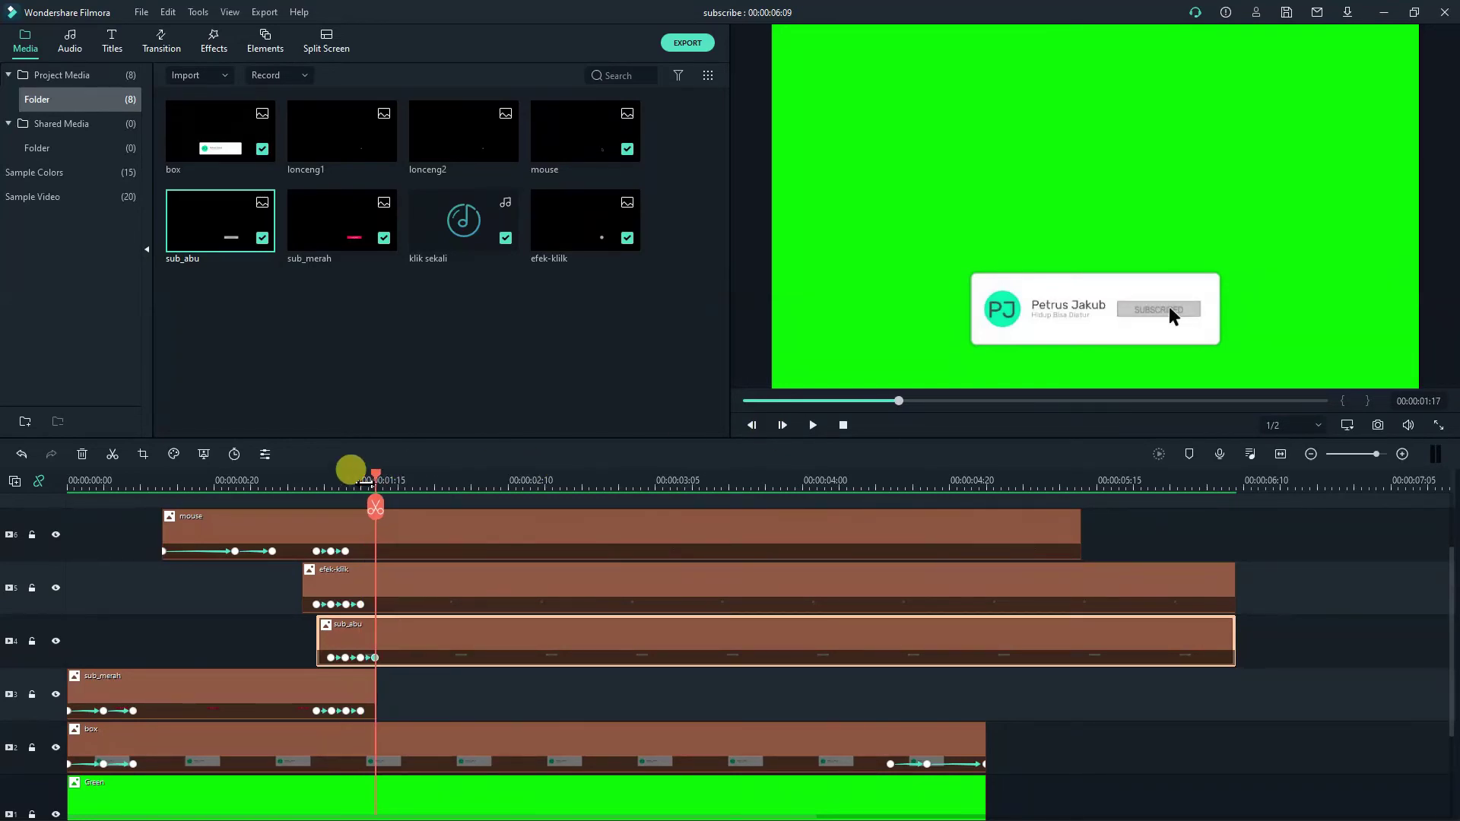
{"action": "key", "text": "Right"}
{"action": "key", "text": "Right"}
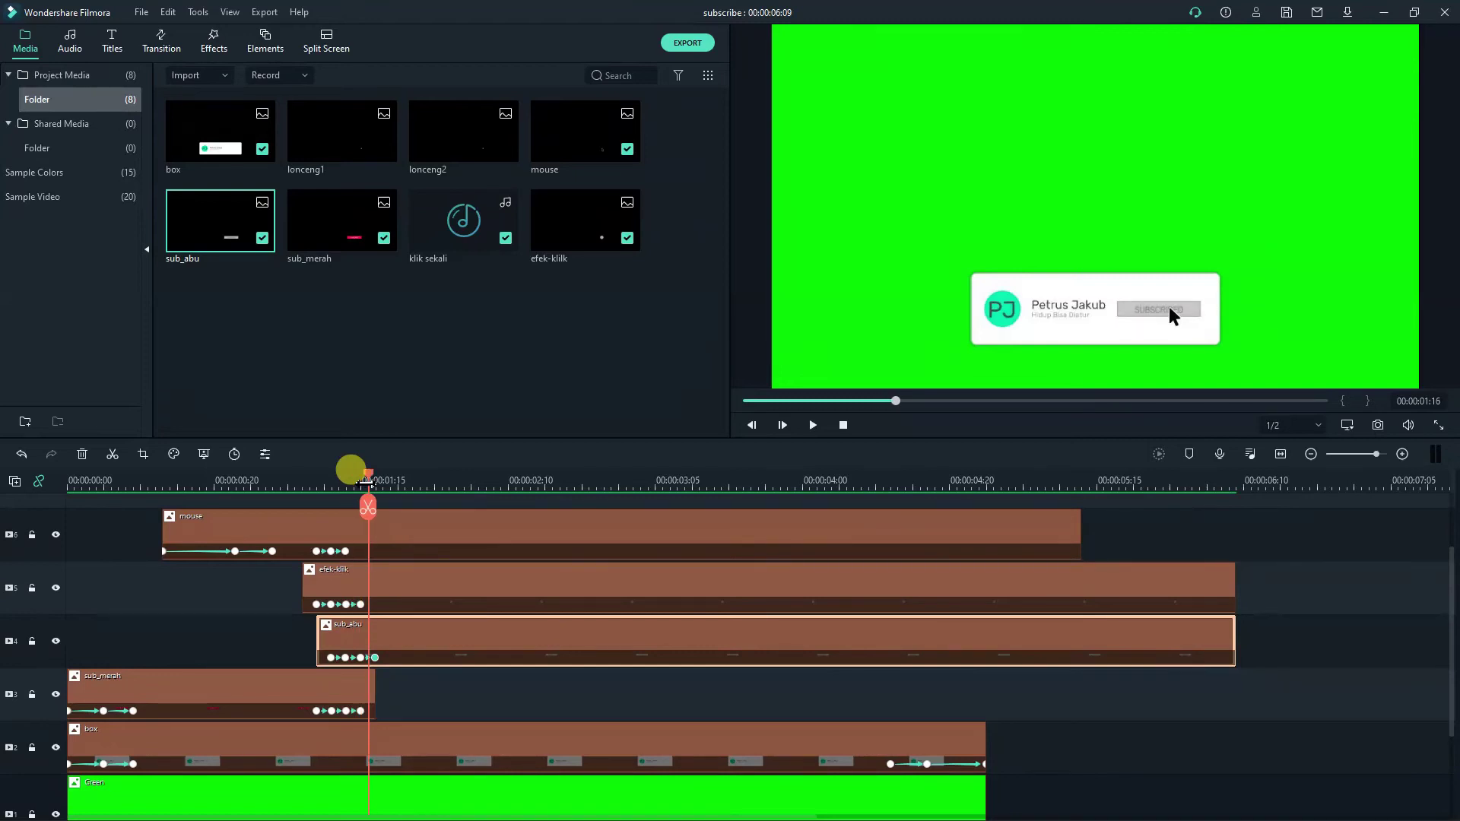
{"action": "left_click", "coordinate": [427, 318]}
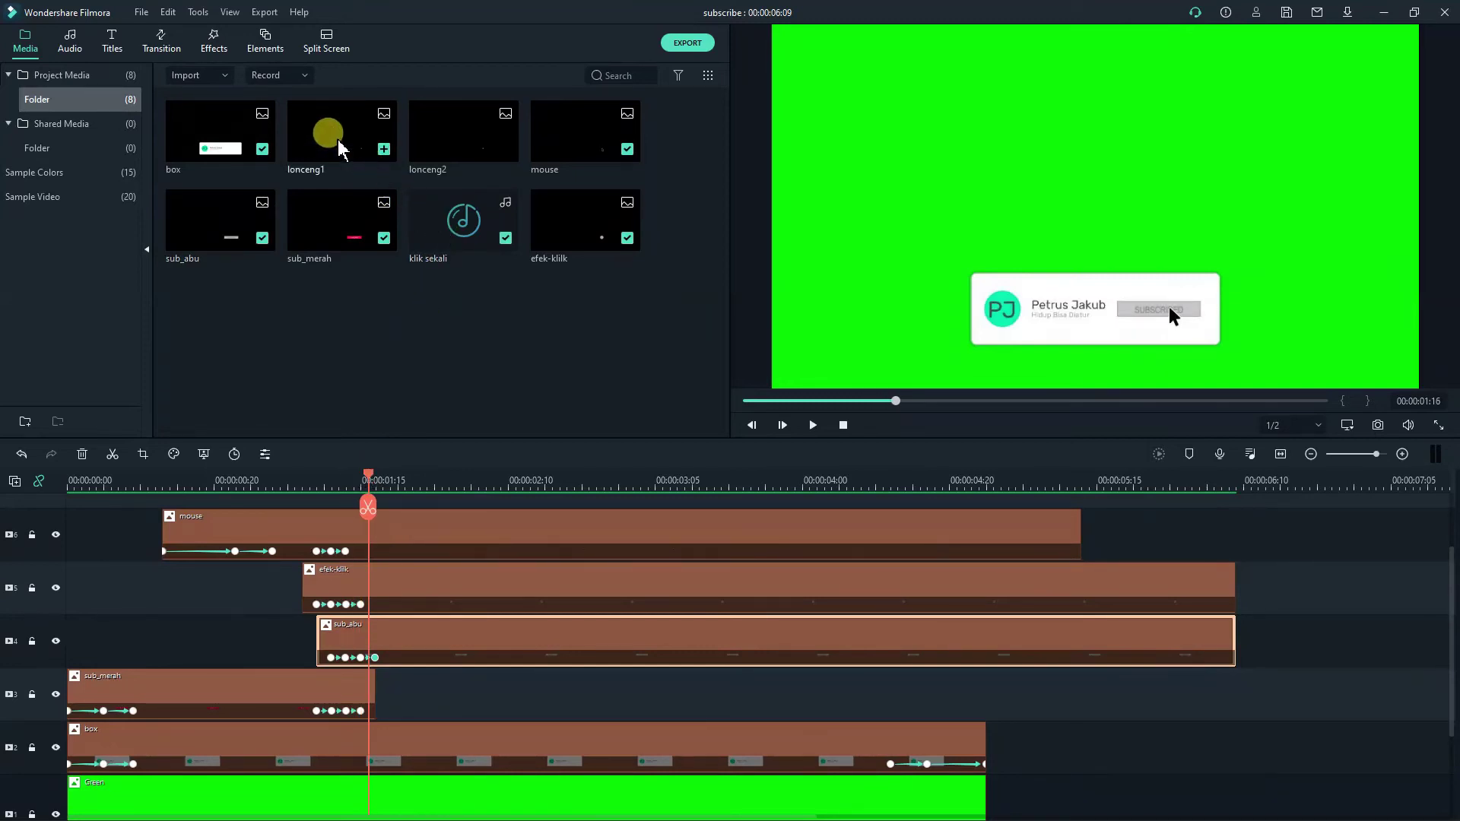
{"action": "scroll", "coordinate": [405, 514], "scroll_direction": "up", "scroll_amount": 1}
{"action": "left_click_drag", "start_coordinate": [323, 146], "coordinate": [368, 541]}
Step frame by frame around 00:00:01:16 to examine how the lonceng1 bell lines up with the button fade.
{"action": "key", "text": "Right"}
{"action": "key", "text": "Right"}
{"action": "key", "text": "Left"}
{"action": "key", "text": "Left"}
{"action": "key", "text": "Left"}
{"action": "key", "text": "Right"}
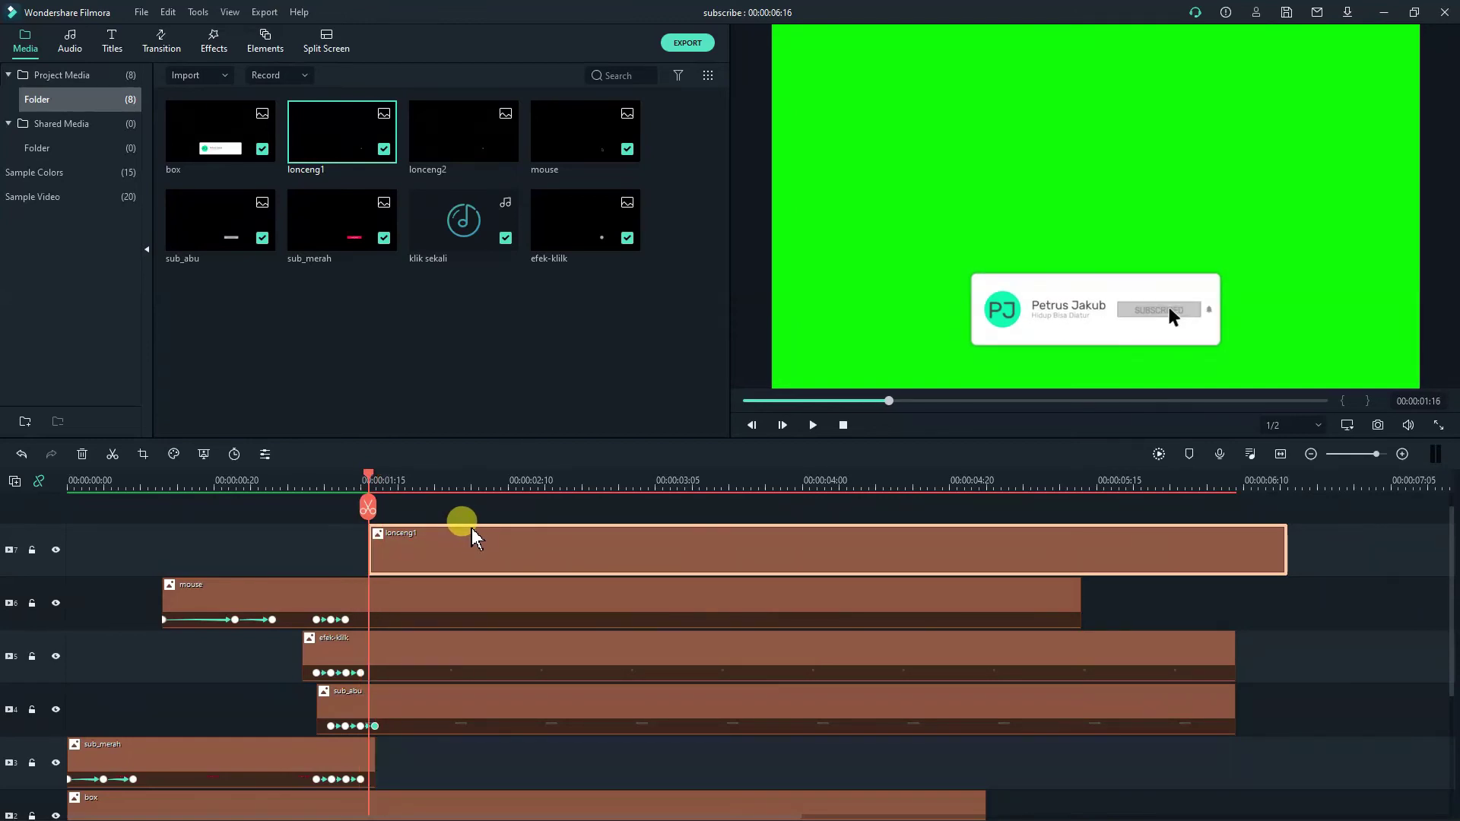
{"action": "key", "text": "Right"}
{"action": "key", "text": "Left"}
{"action": "key", "text": "Left"}
{"action": "key", "text": "Right"}
Open the lonceng1 clip's custom animation settings and add keyframes at 00:00:01:16 and 00:00:01:17.
{"action": "double_click", "coordinate": [449, 543]}
{"action": "left_click", "coordinate": [313, 131]}
{"action": "left_click", "coordinate": [349, 228]}
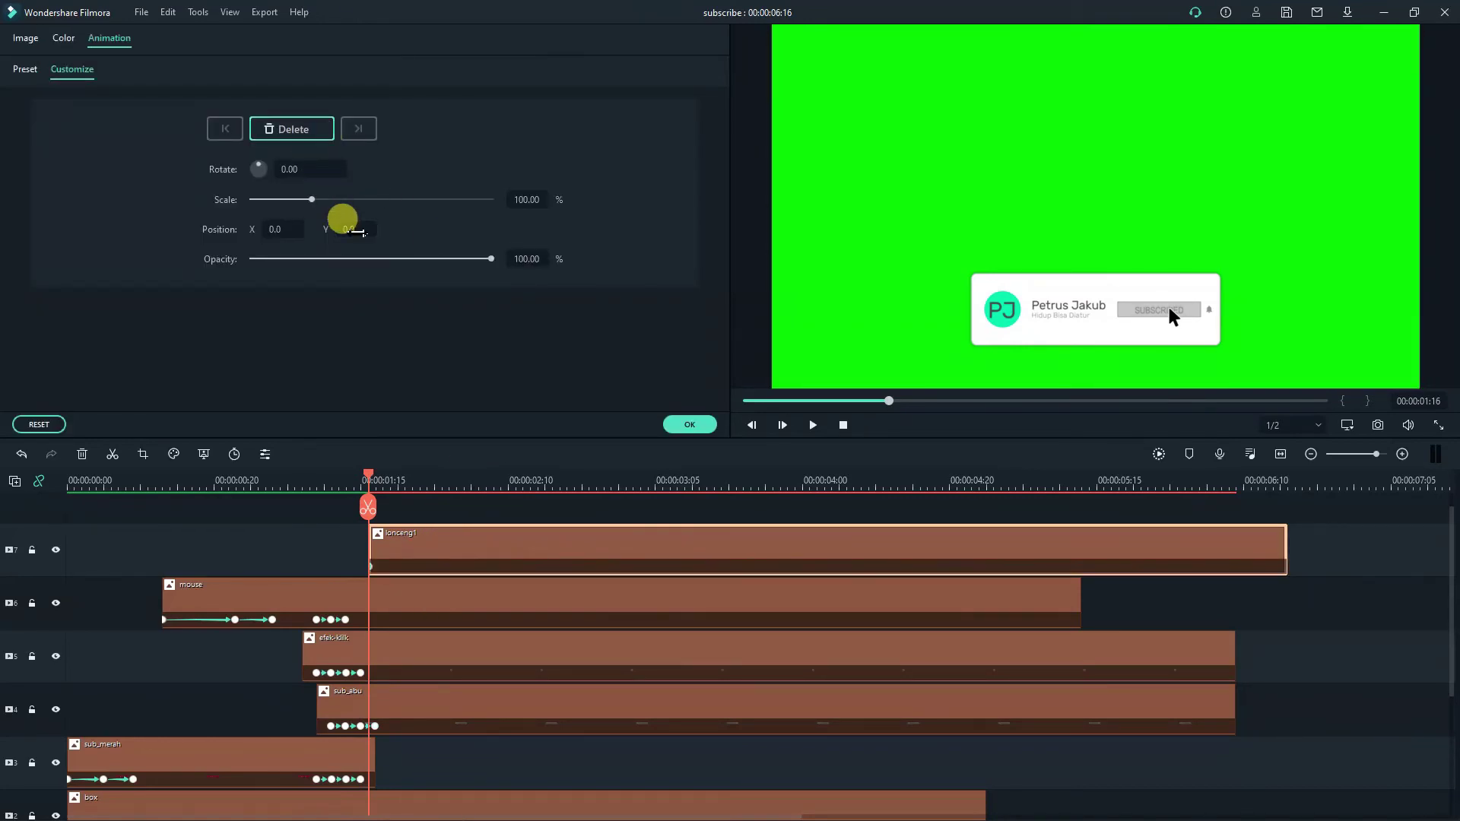
{"action": "key", "text": "Right"}
{"action": "left_click", "coordinate": [317, 132]}
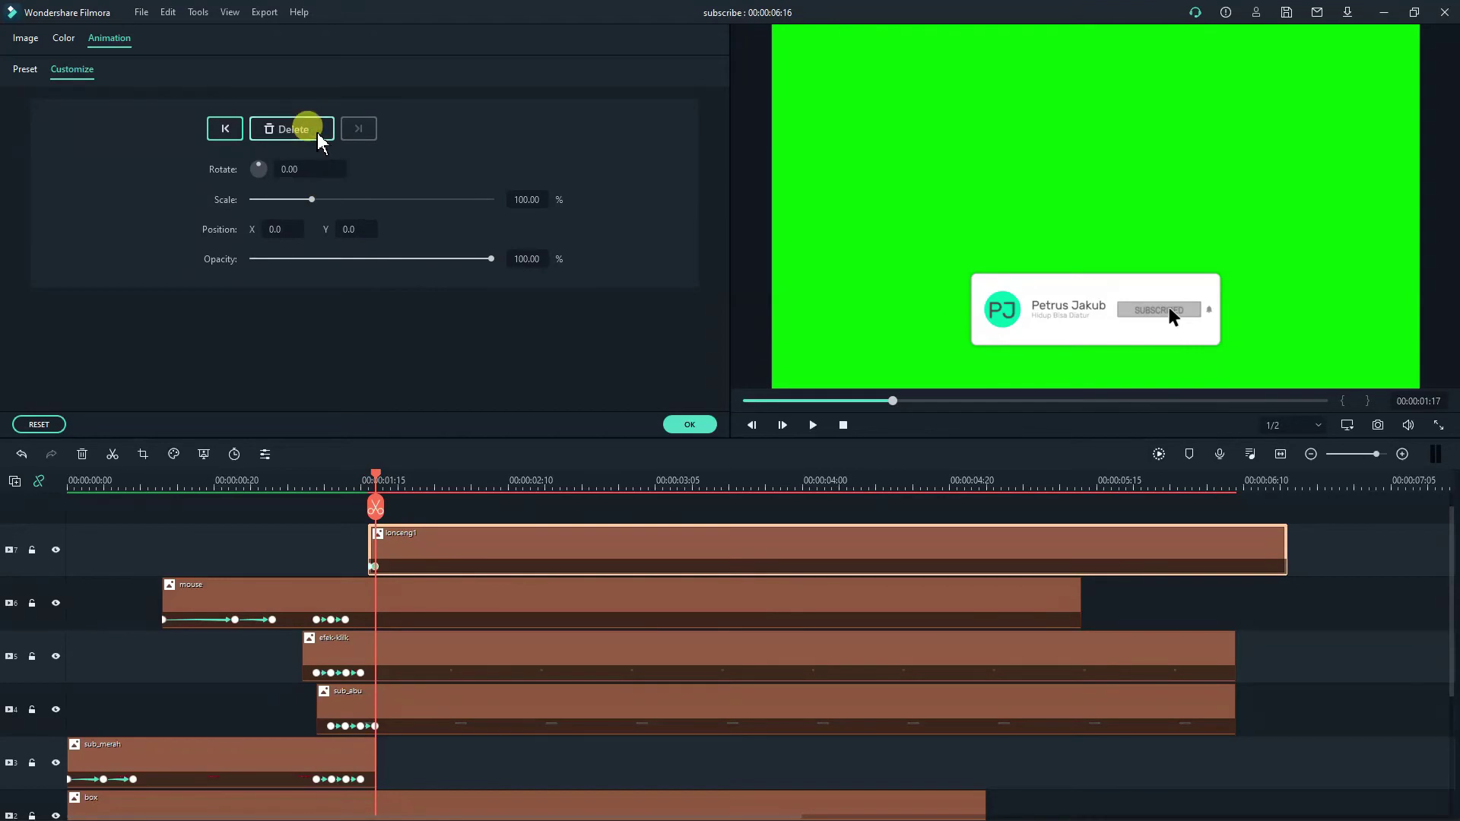
Set the lonceng1 clip's opacity to 50% at its first keyframe, 00:00:01:16.
{"action": "key", "text": "Left"}
{"action": "left_click", "coordinate": [524, 257]}
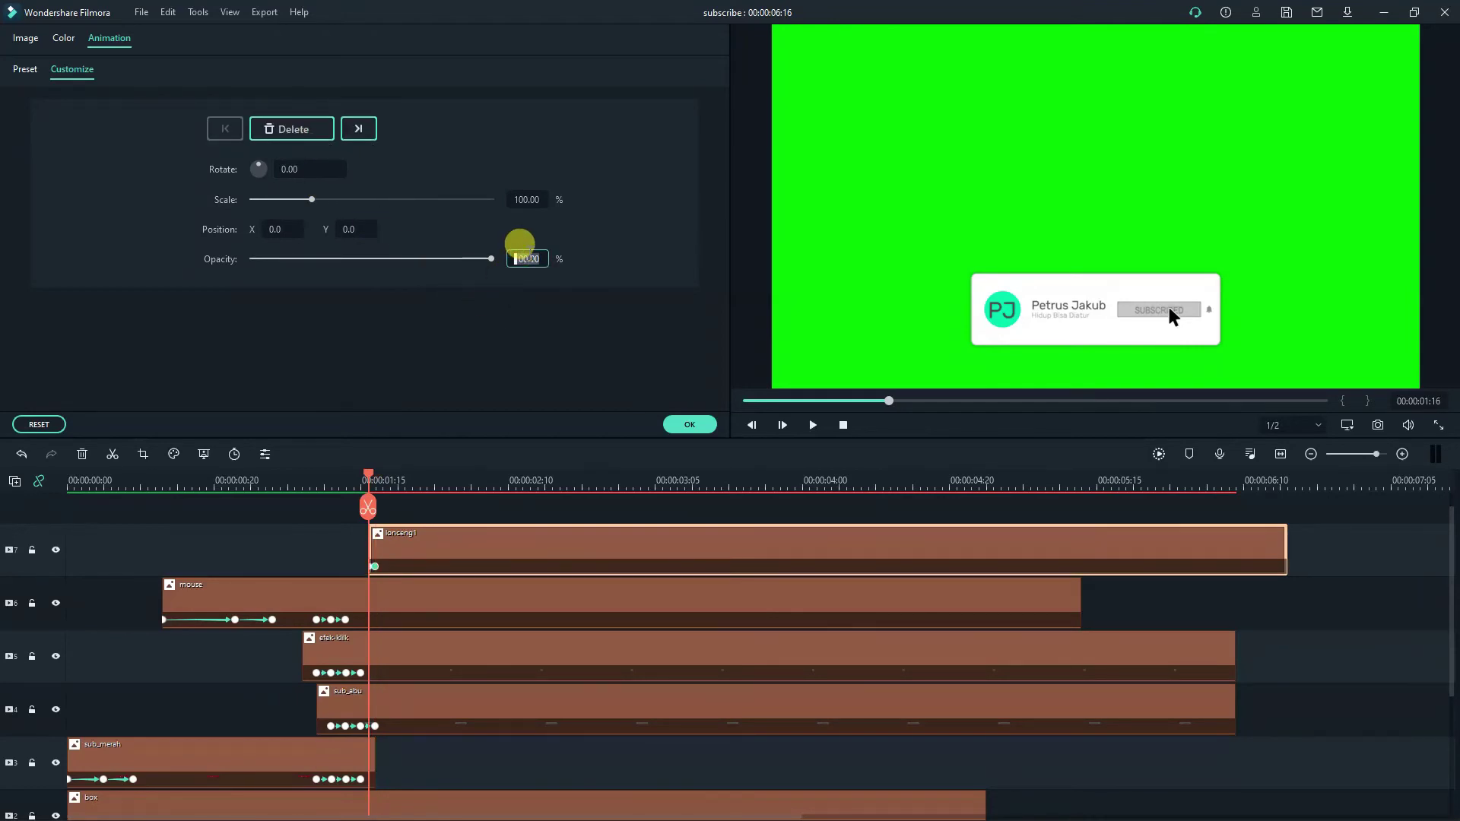
{"action": "key", "text": "Return"}
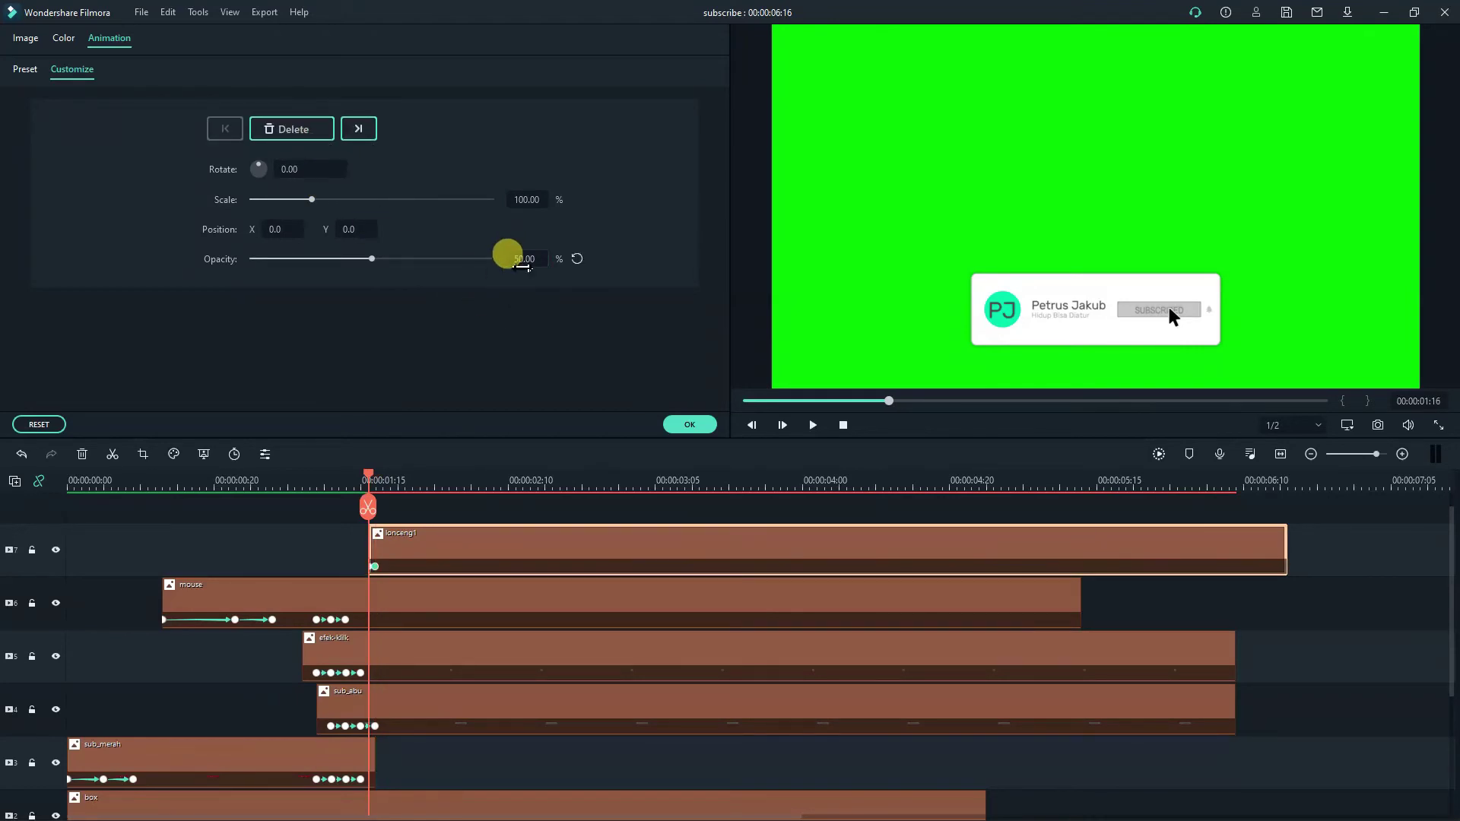
Step through the frames from 00:00:01:16 to 00:00:02:05 to examine the bell's fade-in.
{"action": "key", "text": "Right"}
{"action": "key", "text": "Right"}
{"action": "key", "text": "Right"}
{"action": "key", "text": "Right"}
{"action": "key", "text": "Right"}
{"action": "key", "text": "Right"}
{"action": "key", "text": "Right"}
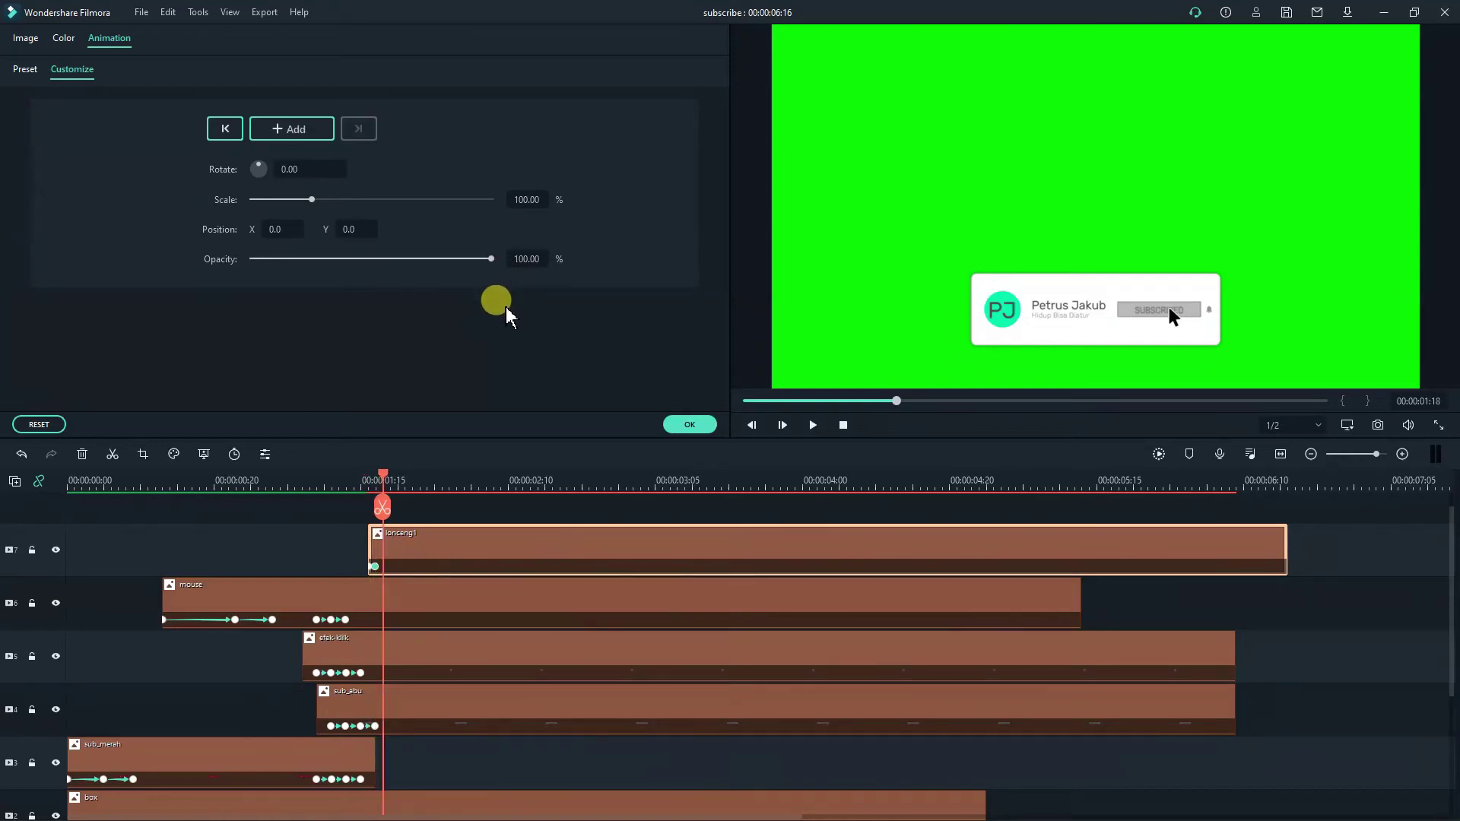
{"action": "key", "text": "Right"}
{"action": "key", "text": "Right"}
{"action": "key", "text": "Right"}
{"action": "key", "text": "Right"}
{"action": "key", "text": "Right"}
{"action": "key", "text": "Right"}
{"action": "key", "text": "Right"}
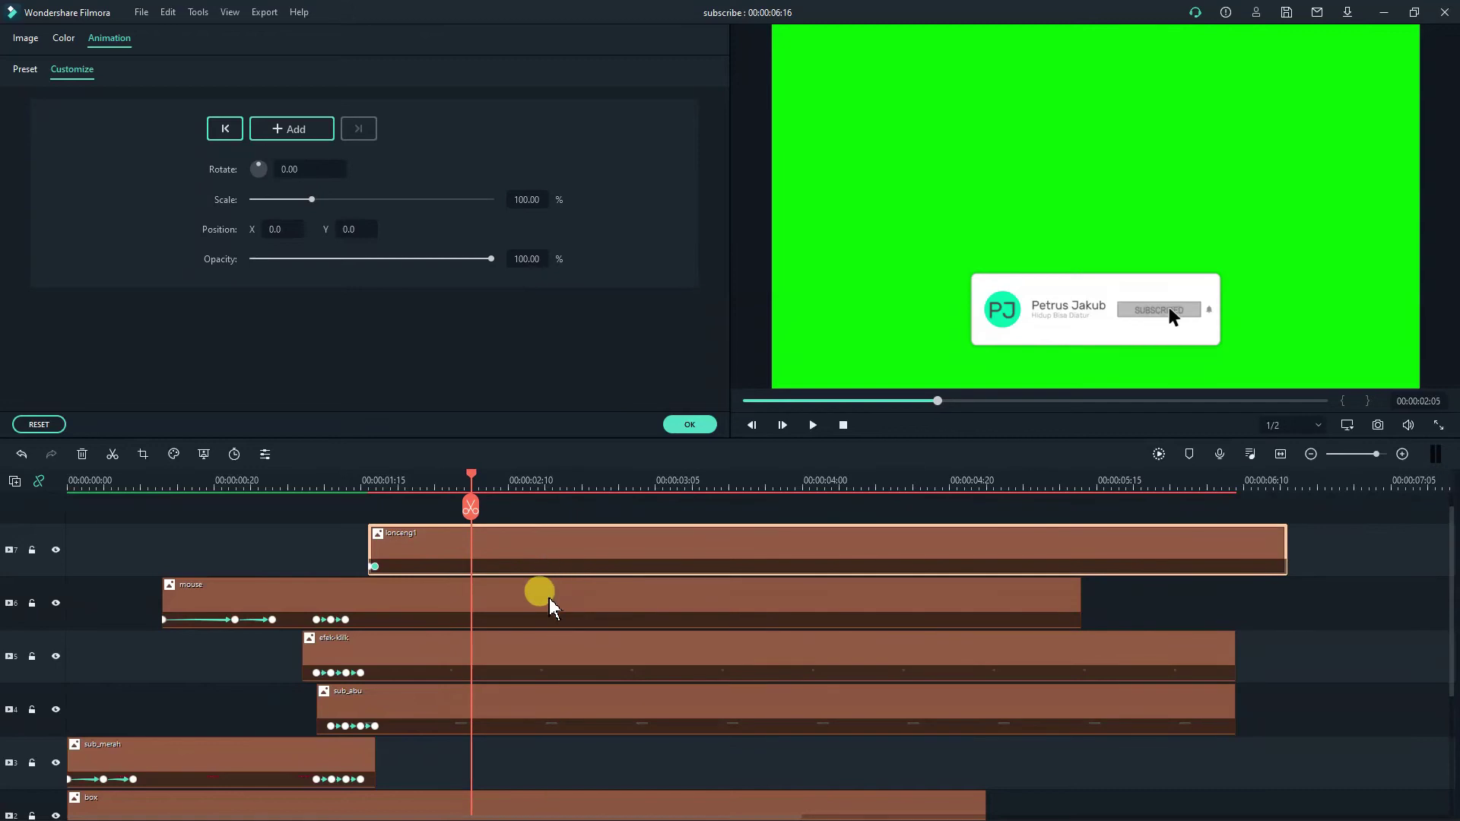
Rearrange the tracks so the mouse clip lies directly above lonceng1, and check the layering.
{"action": "scroll", "coordinate": [431, 632], "scroll_direction": "up", "scroll_amount": 1}
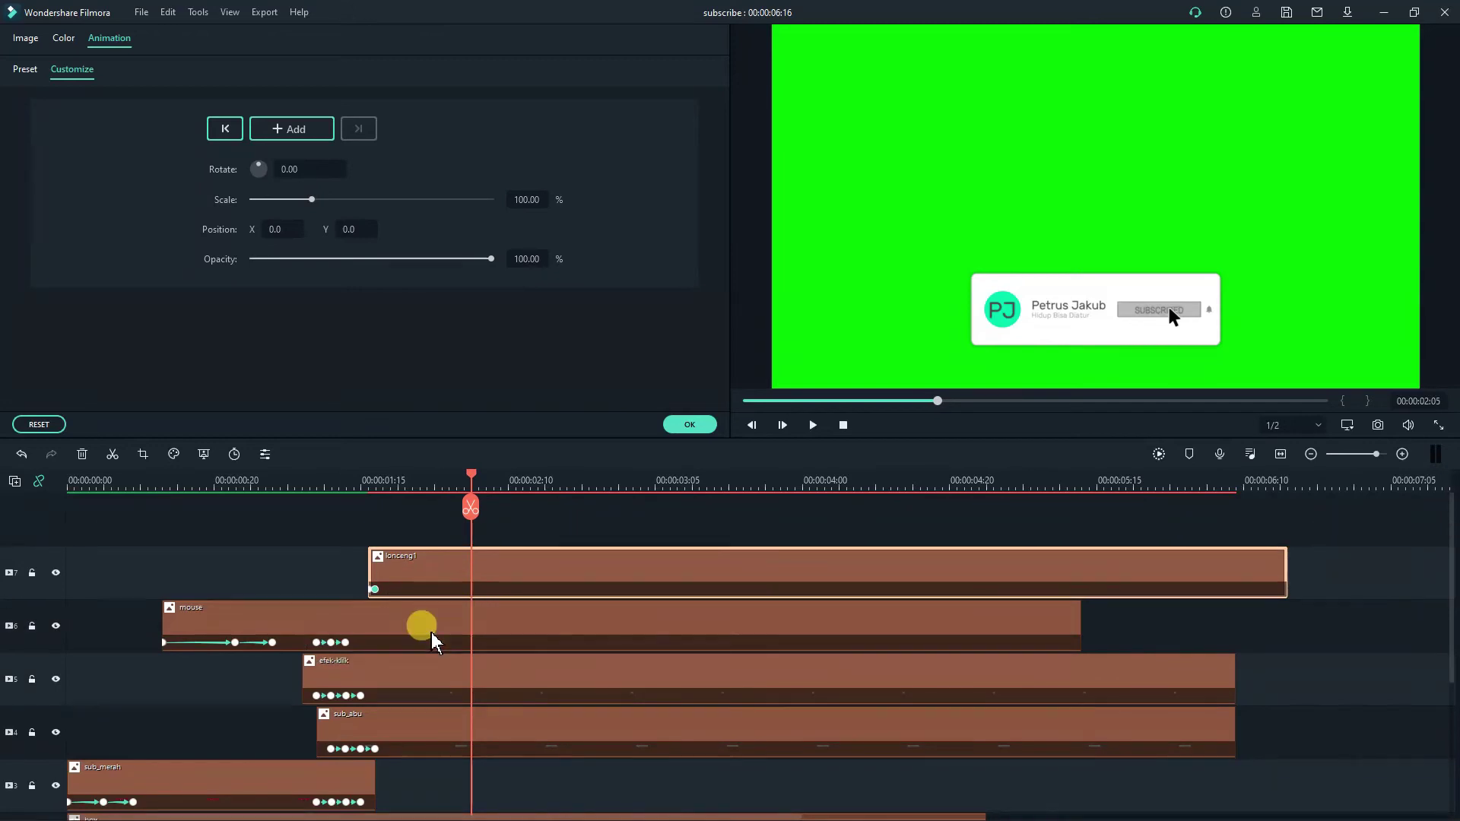
{"action": "left_click_drag", "start_coordinate": [409, 623], "coordinate": [479, 673]}
{"action": "left_click_drag", "start_coordinate": [477, 575], "coordinate": [469, 610]}
{"action": "key", "text": "Right"}
{"action": "key", "text": "Left"}
{"action": "key", "text": "Left"}
{"action": "key", "text": "Left"}
{"action": "key", "text": "Left"}
{"action": "key", "text": "Left"}
{"action": "scroll", "coordinate": [509, 641], "scroll_direction": "down", "scroll_amount": 3}
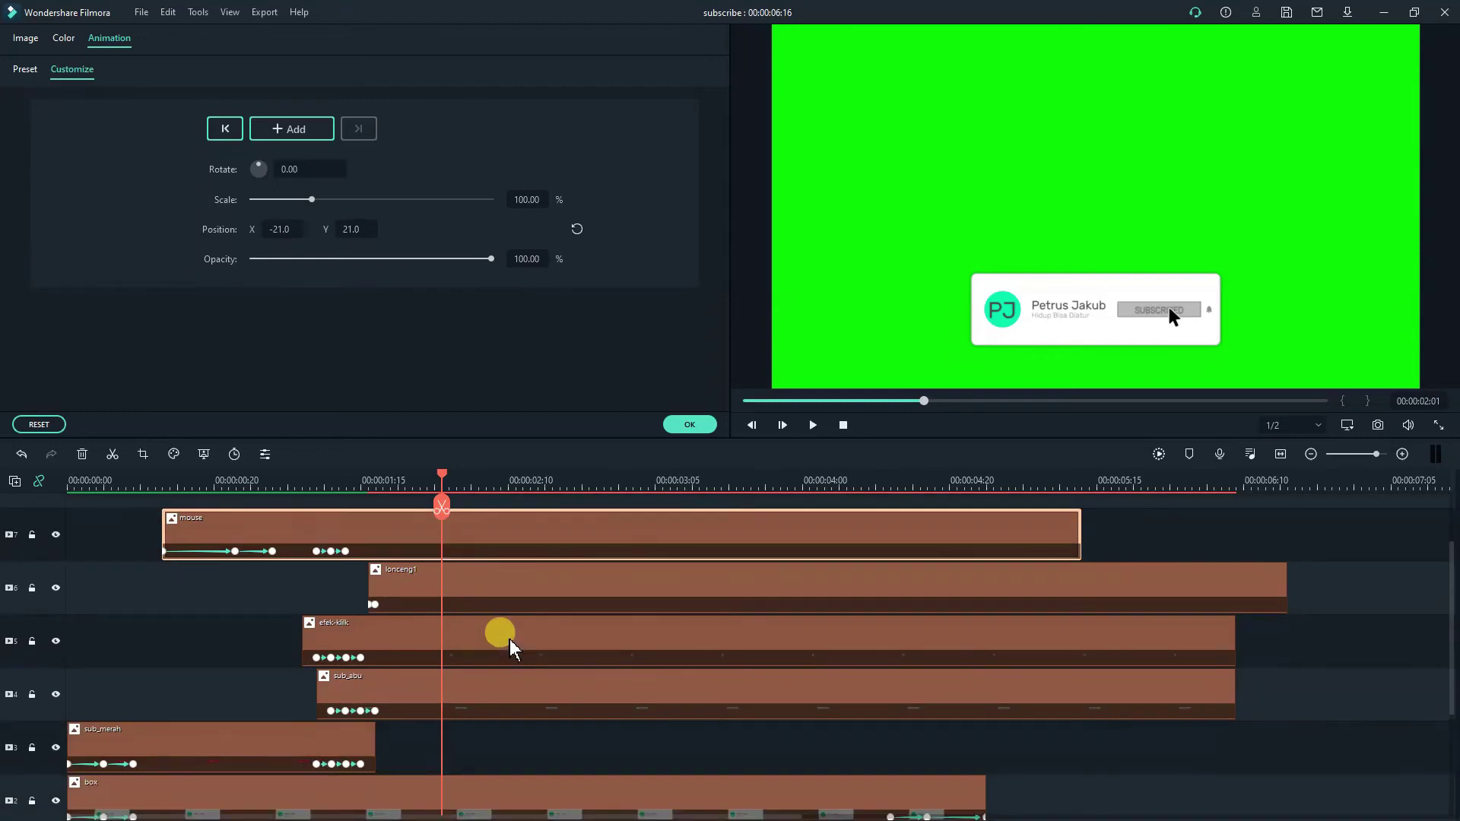
{"action": "scroll", "coordinate": [502, 637], "scroll_direction": "up", "scroll_amount": 3}
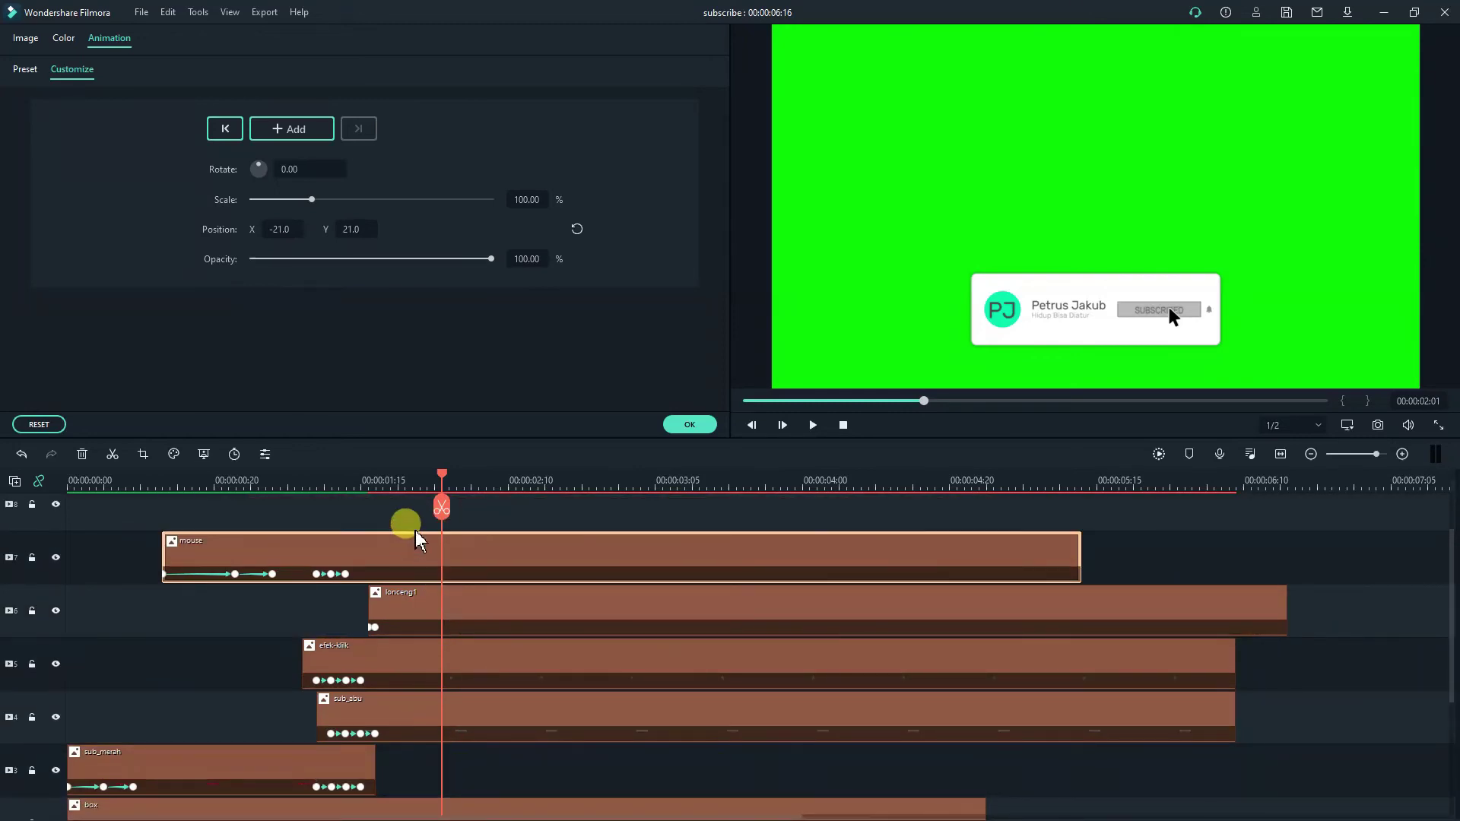
Advance frame by frame from the button click to 00:00:02:05 and add a keyframe to the mouse clip there.
{"action": "left_click", "coordinate": [343, 479]}
{"action": "key", "text": "Right"}
{"action": "key", "text": "Right"}
{"action": "key", "text": "Right"}
{"action": "key", "text": "Right"}
{"action": "key", "text": "Right"}
{"action": "key", "text": "Right"}
{"action": "key", "text": "Right"}
{"action": "key", "text": "Right"}
{"action": "key", "text": "Right"}
{"action": "key", "text": "Right"}
{"action": "key", "text": "Right"}
{"action": "key", "text": "Right"}
{"action": "key", "text": "Right"}
{"action": "key", "text": "Right"}
{"action": "key", "text": "Right"}
{"action": "key", "text": "Right"}
{"action": "key", "text": "Right"}
{"action": "key", "text": "Right"}
{"action": "key", "text": "Right"}
{"action": "key", "text": "Right"}
{"action": "key", "text": "Right"}
{"action": "key", "text": "Right"}
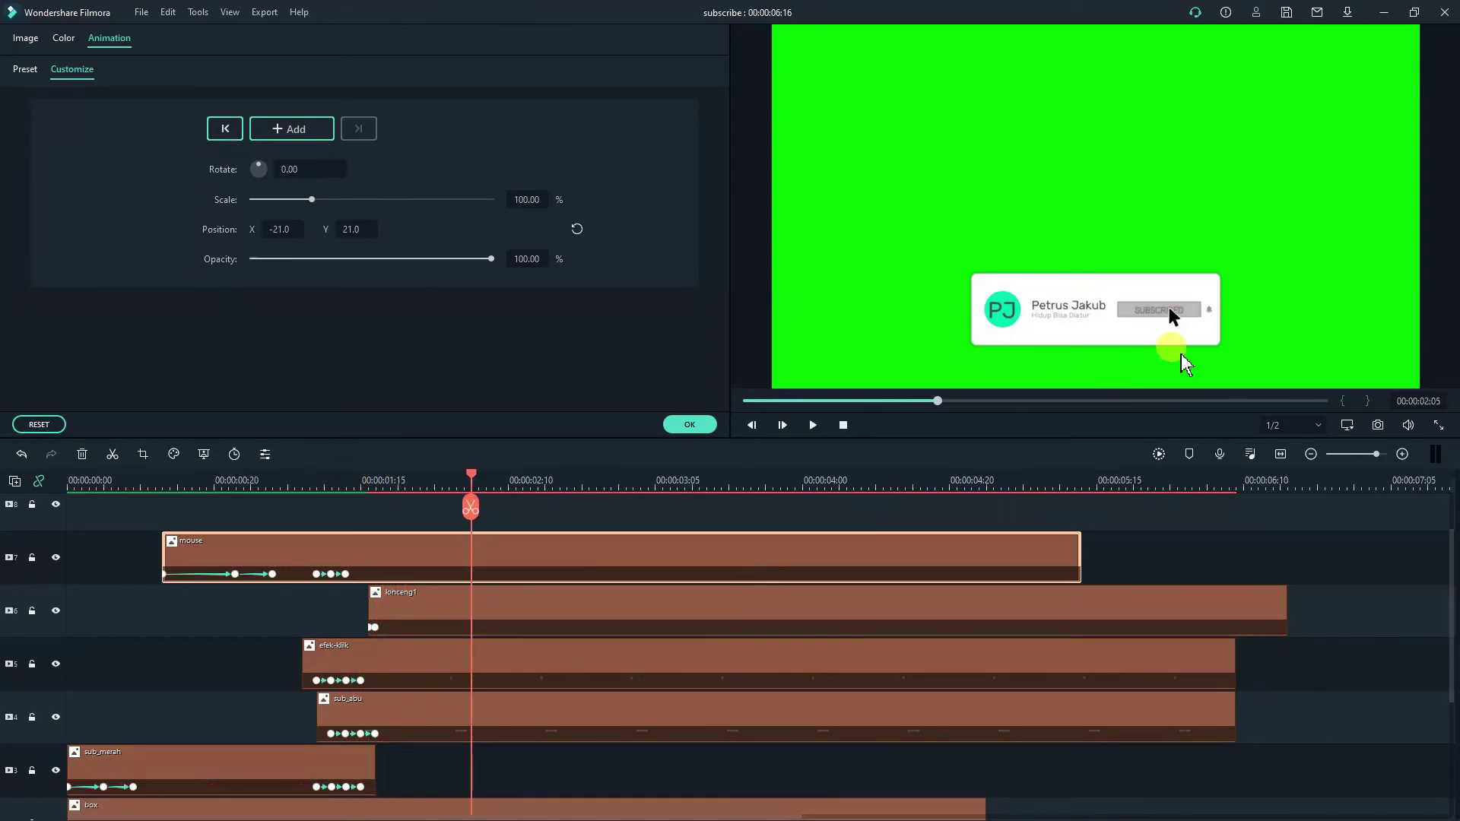
{"action": "left_click", "coordinate": [543, 541]}
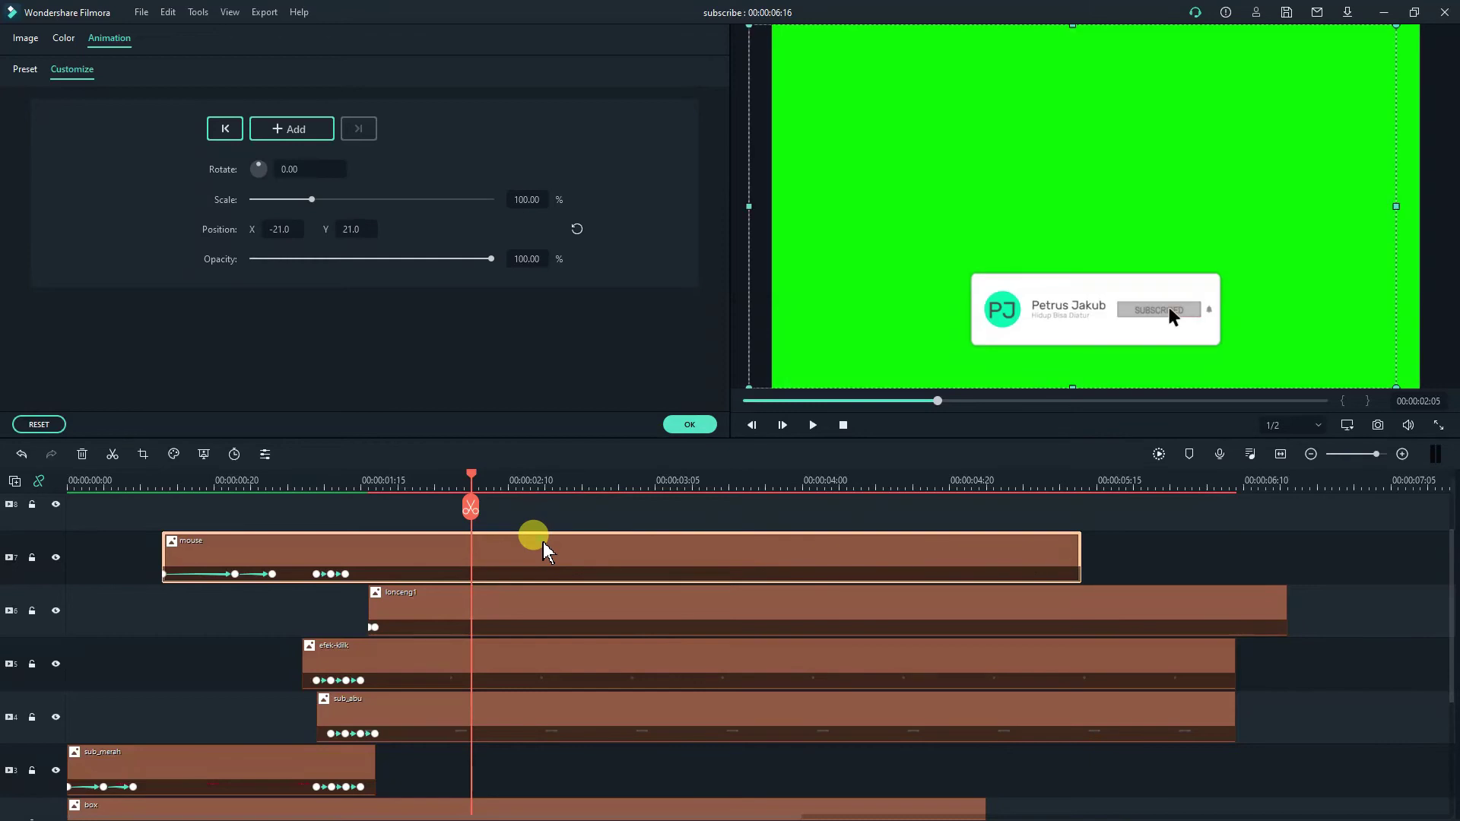
{"action": "left_click", "coordinate": [305, 130]}
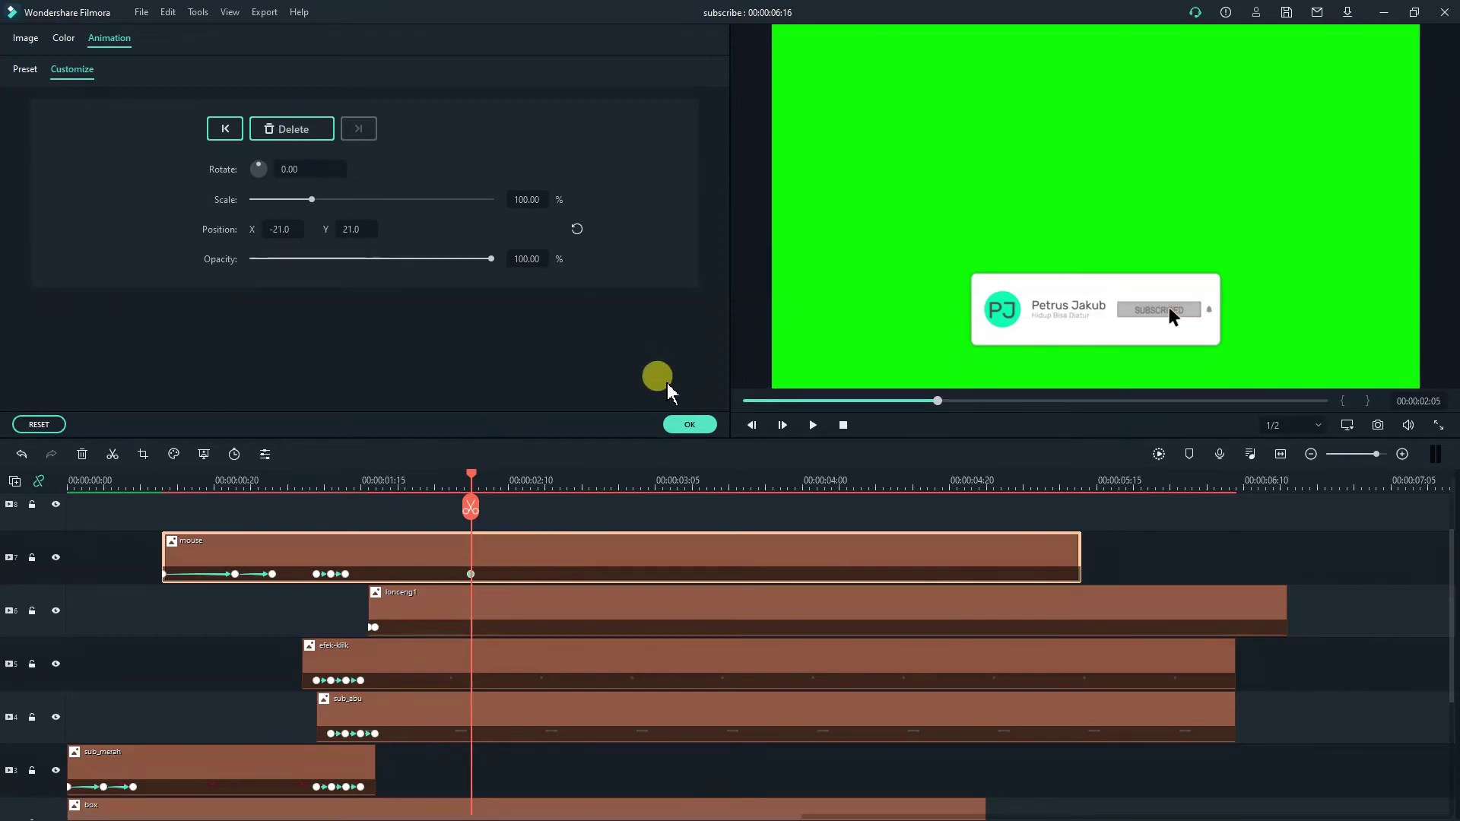
Try several horizontal positions for the mouse pointer at 00:00:02:05, placing it on the bell at X 32.
{"action": "left_click", "coordinate": [282, 229]}
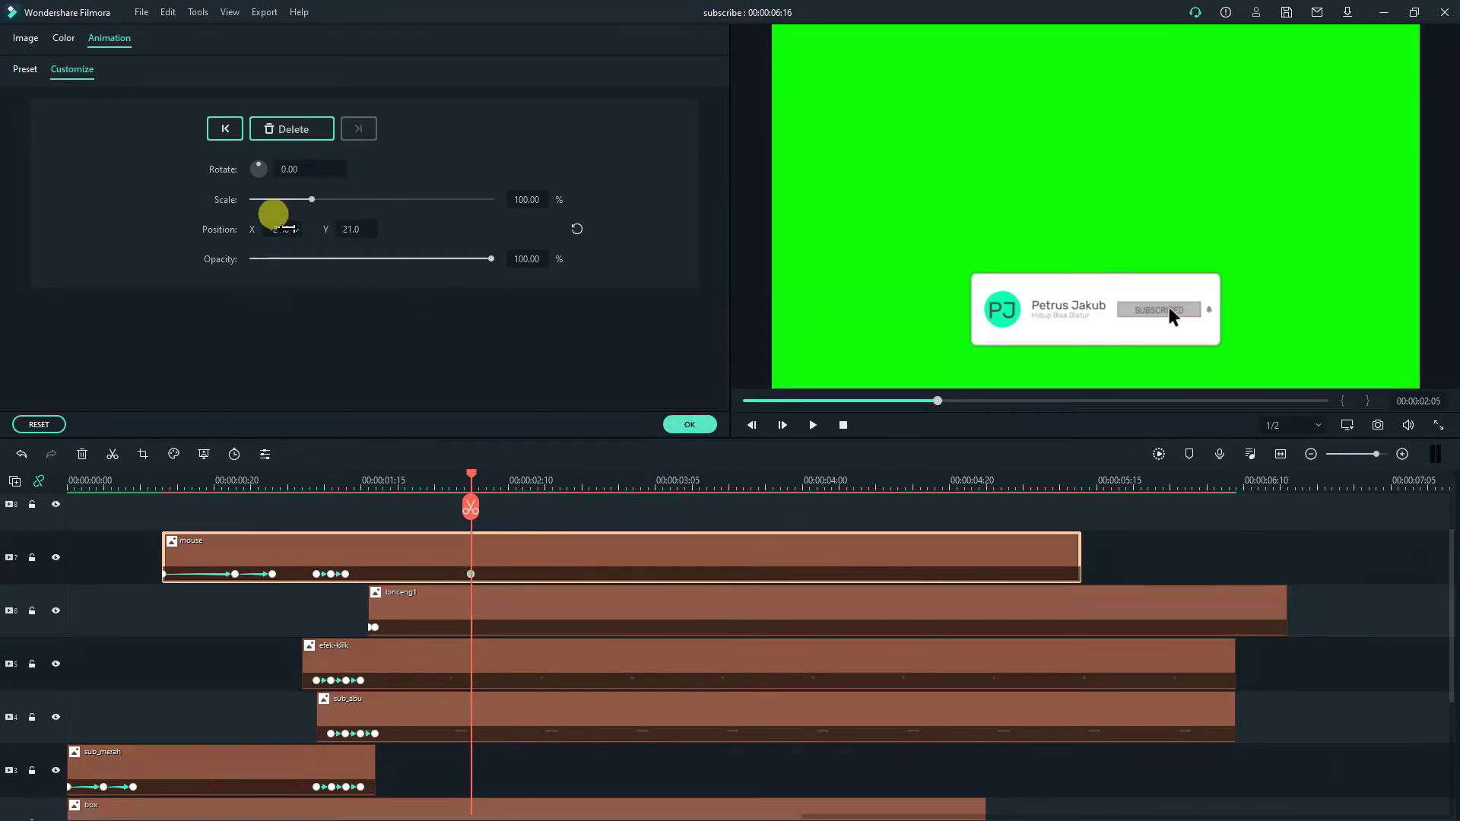
{"action": "type", "text": "-11"}
{"action": "key", "text": "Return"}
{"action": "type", "text": "-8"}
{"action": "key", "text": "Return"}
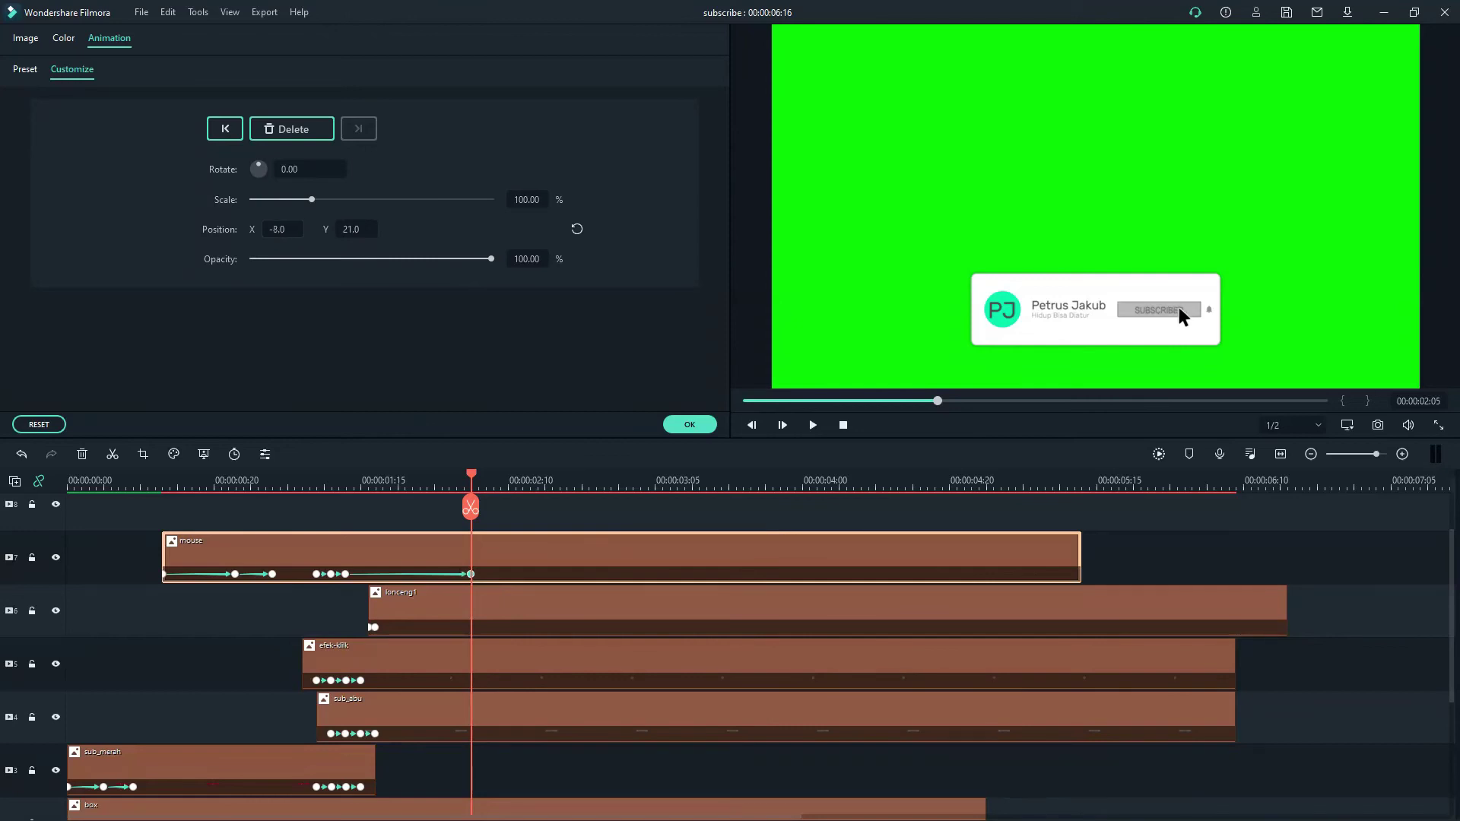
{"action": "type", "text": "0"}
{"action": "key", "text": "Return"}
{"action": "type", "text": "8"}
{"action": "key", "text": "Return"}
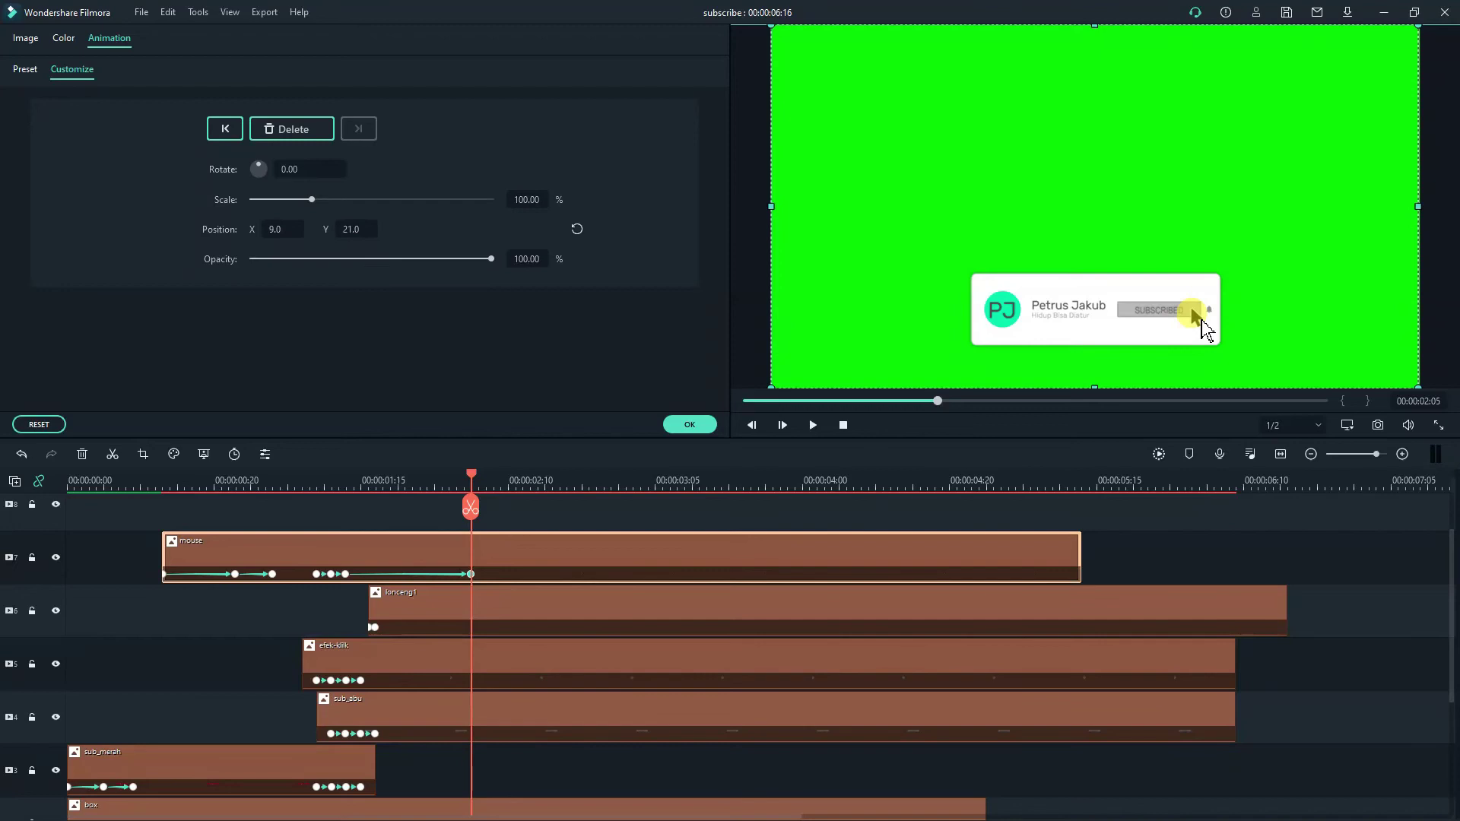
{"action": "left_click_drag", "start_coordinate": [1202, 319], "coordinate": [1217, 321]}
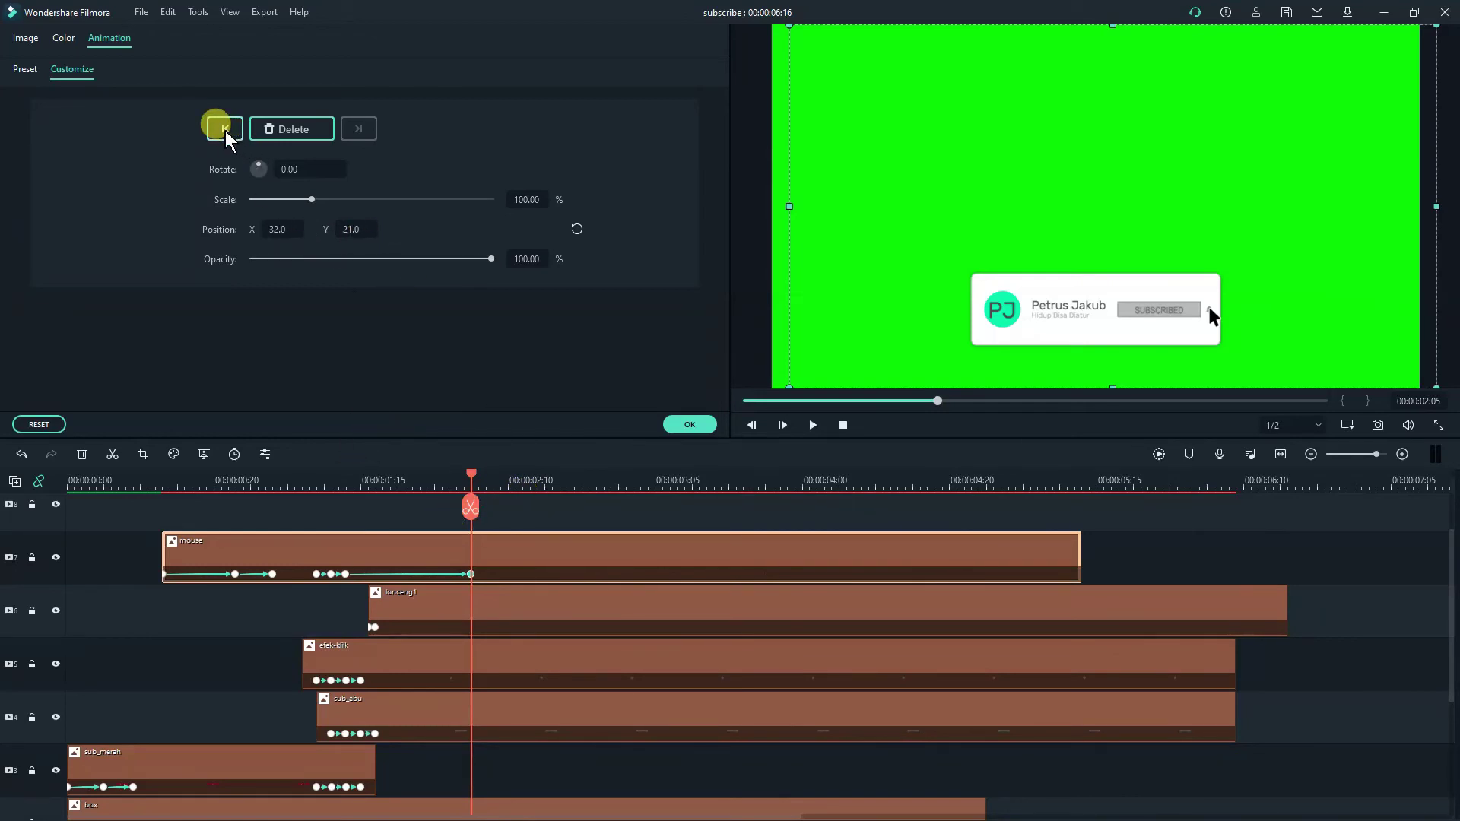
Compare with the mouse clip's previous keyframe and return position X at 00:00:02:05 to -21.
{"action": "left_click", "coordinate": [435, 480]}
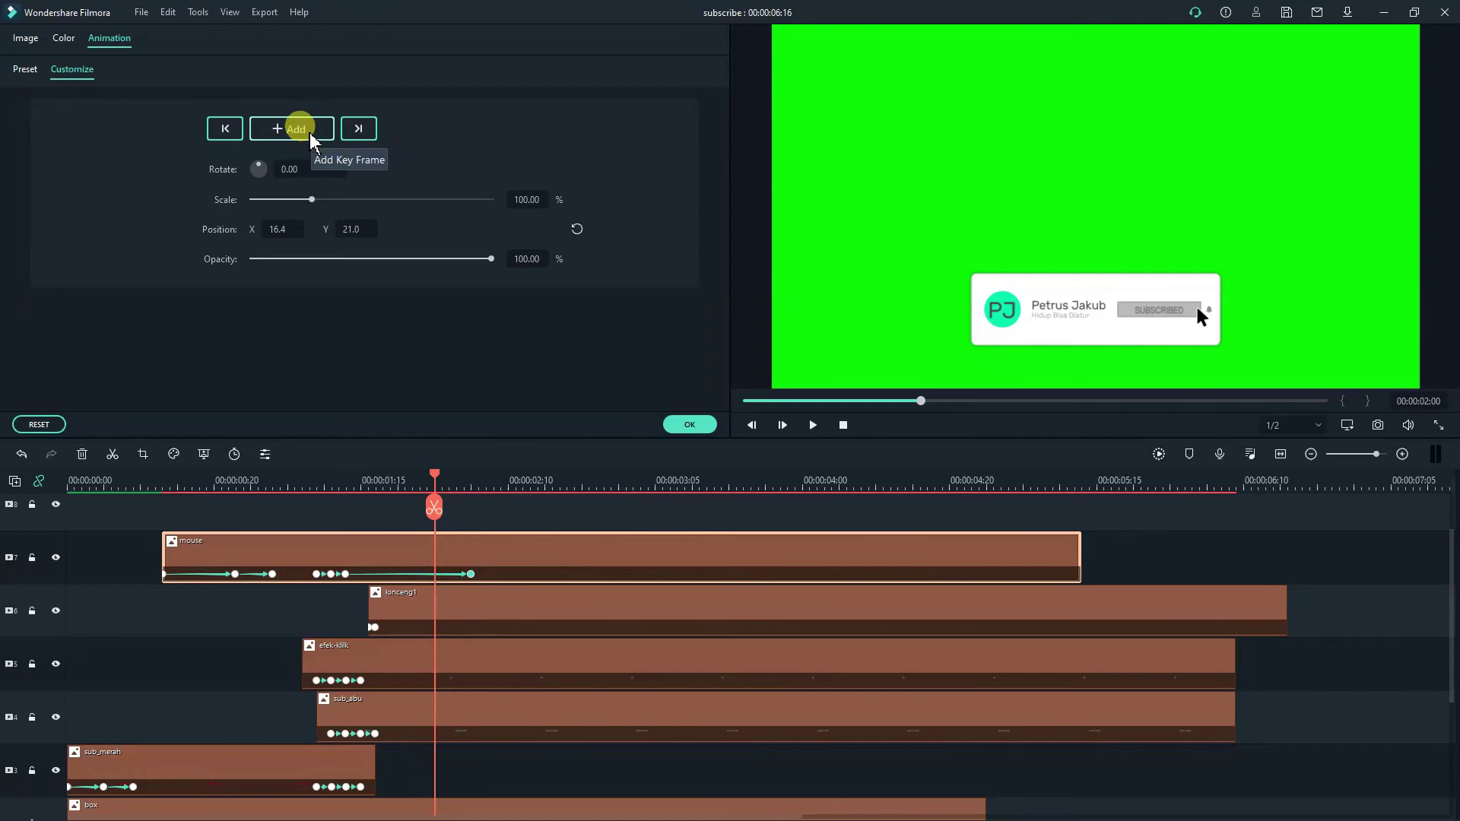
{"action": "left_click", "coordinate": [224, 130]}
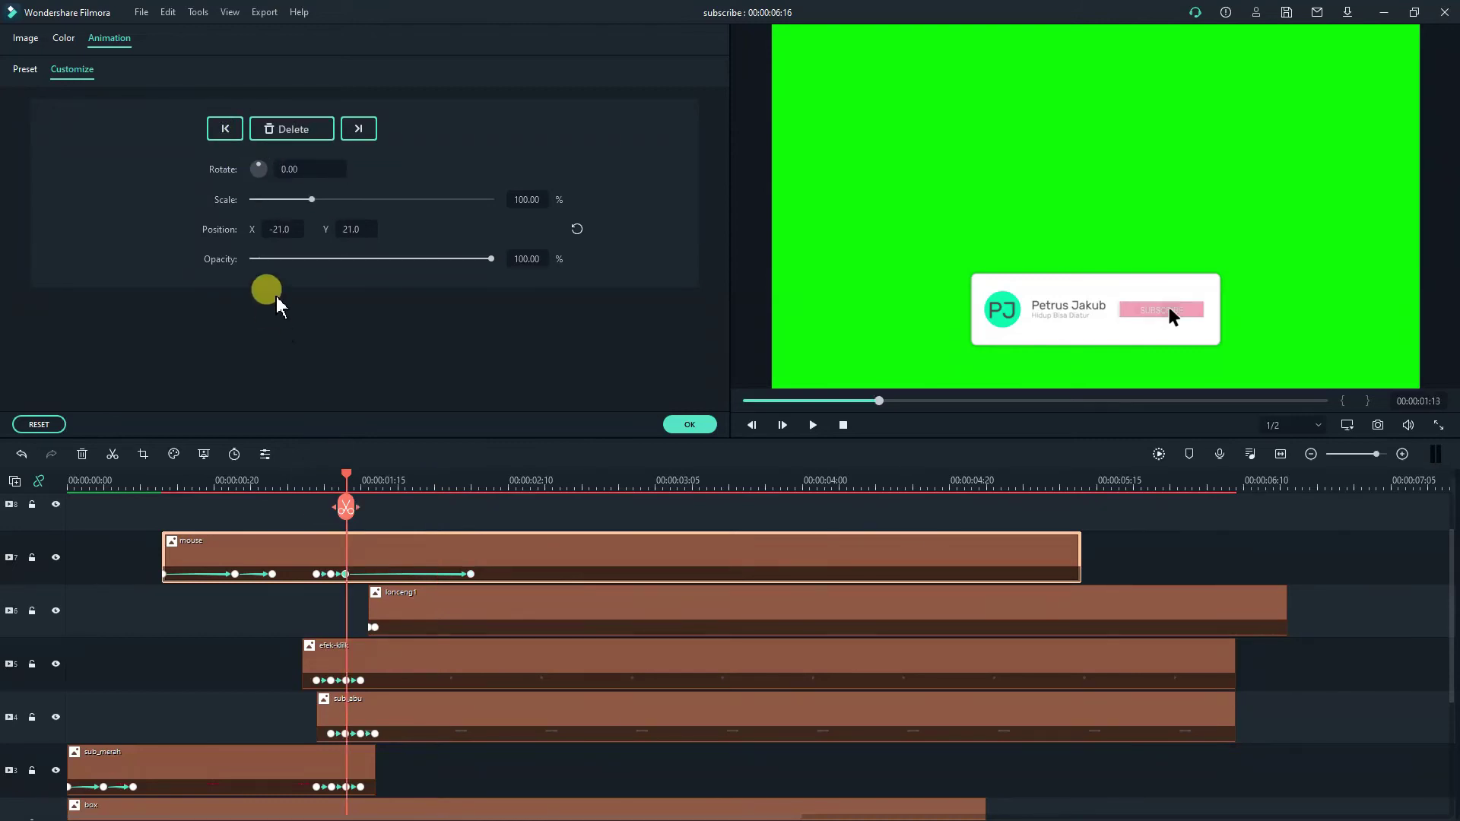
{"action": "left_click", "coordinate": [359, 129]}
{"action": "left_click", "coordinate": [280, 228]}
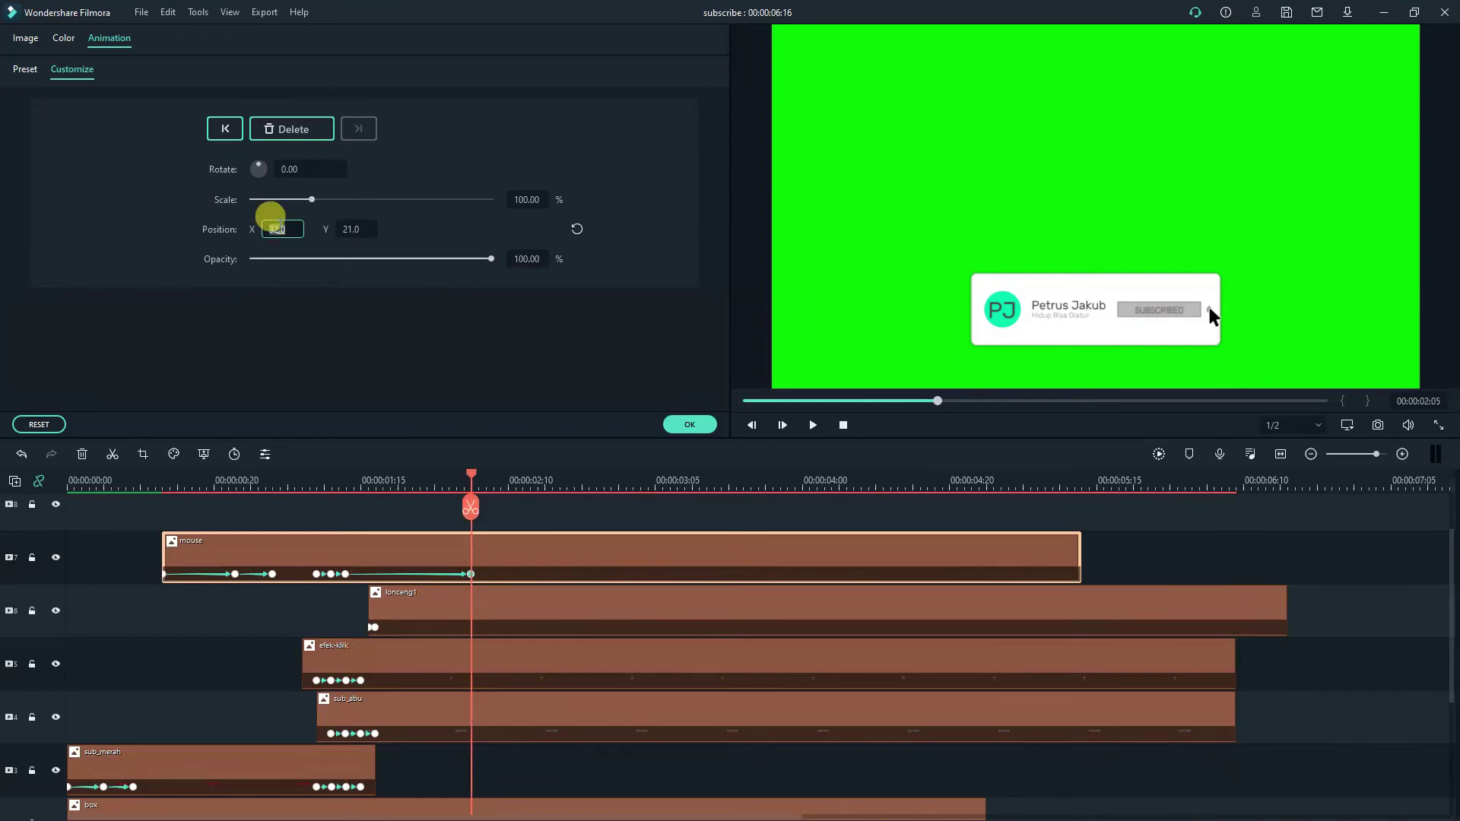
{"action": "left_click_drag", "start_coordinate": [280, 229], "coordinate": [282, 227]}
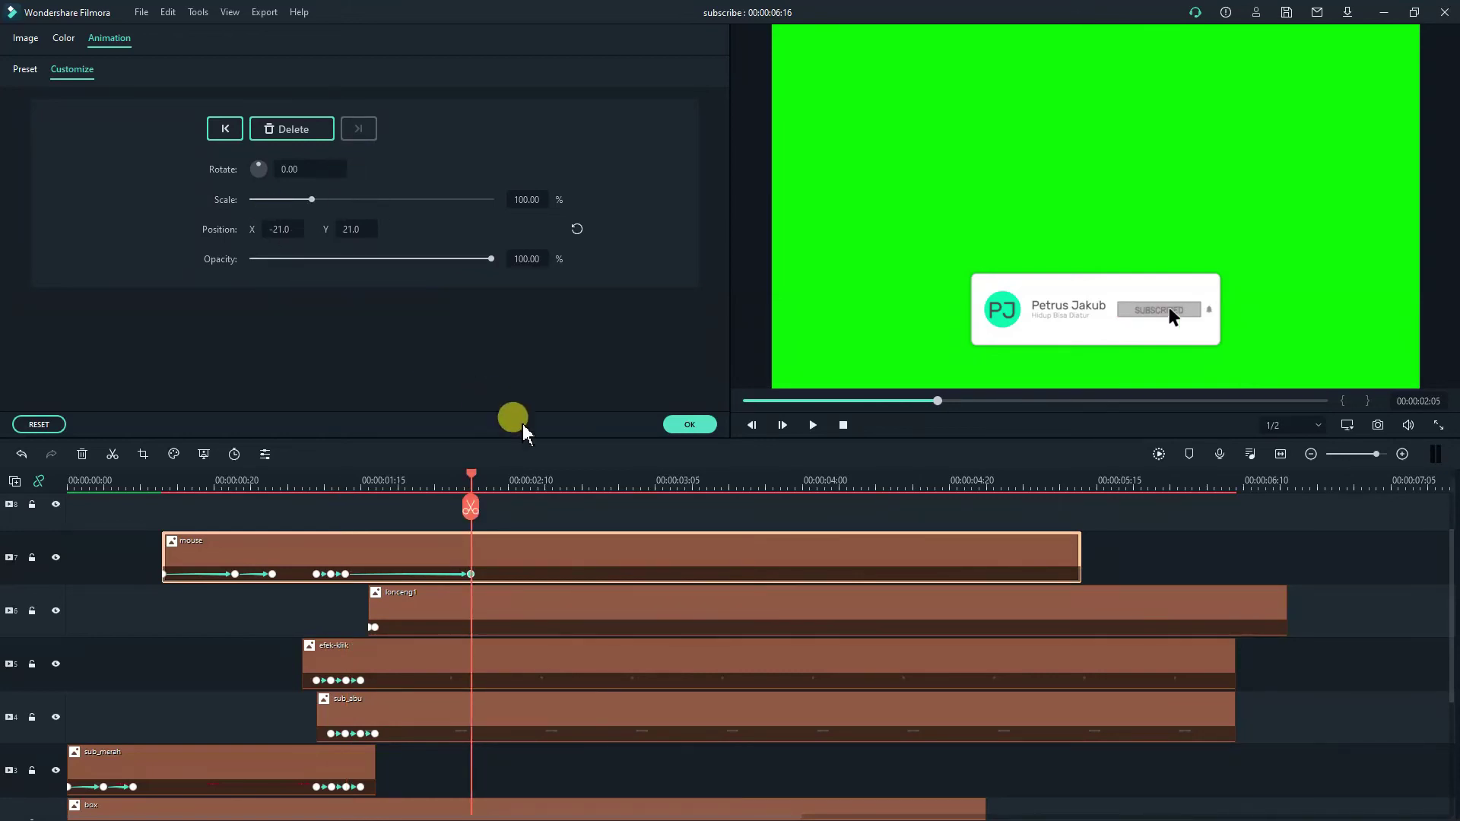
Add a mouse clip keyframe at 00:00:02:10, move the pointer onto the bell at X 31.1, Y 22.0, and apply.
{"action": "left_click_drag", "start_coordinate": [493, 480], "coordinate": [486, 473]}
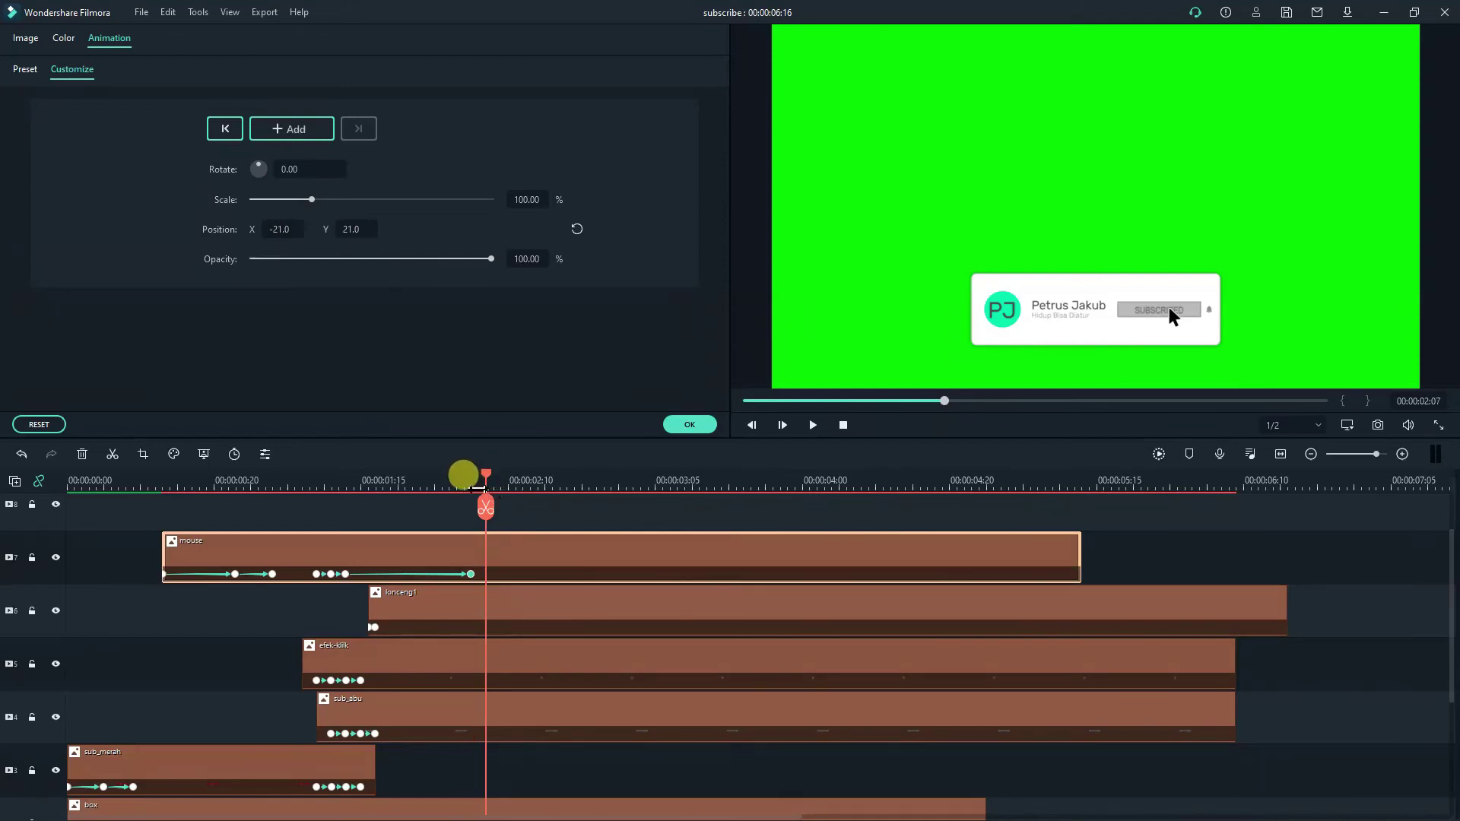
{"action": "left_click", "coordinate": [230, 134]}
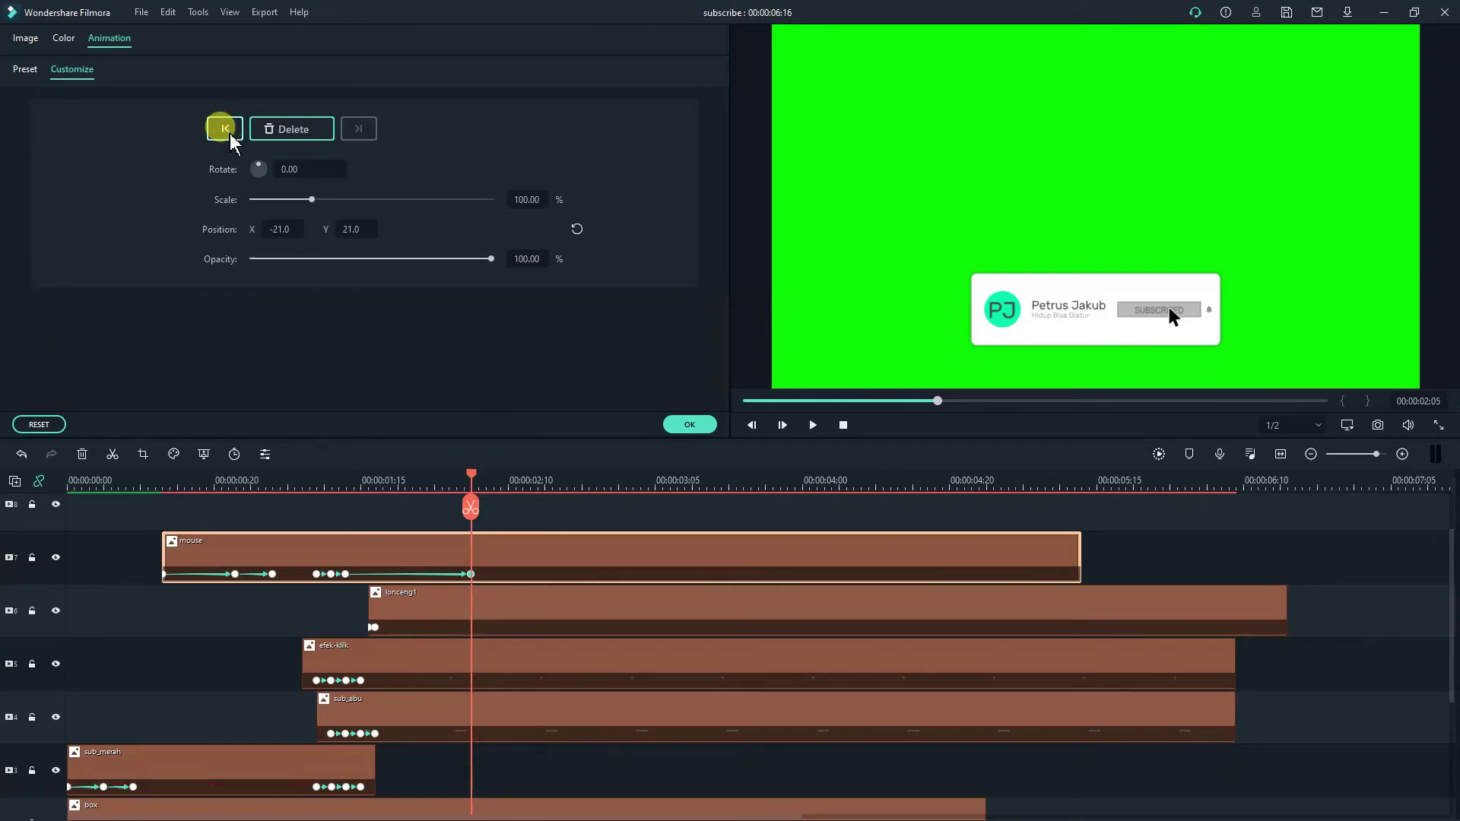
{"action": "left_click", "coordinate": [363, 130]}
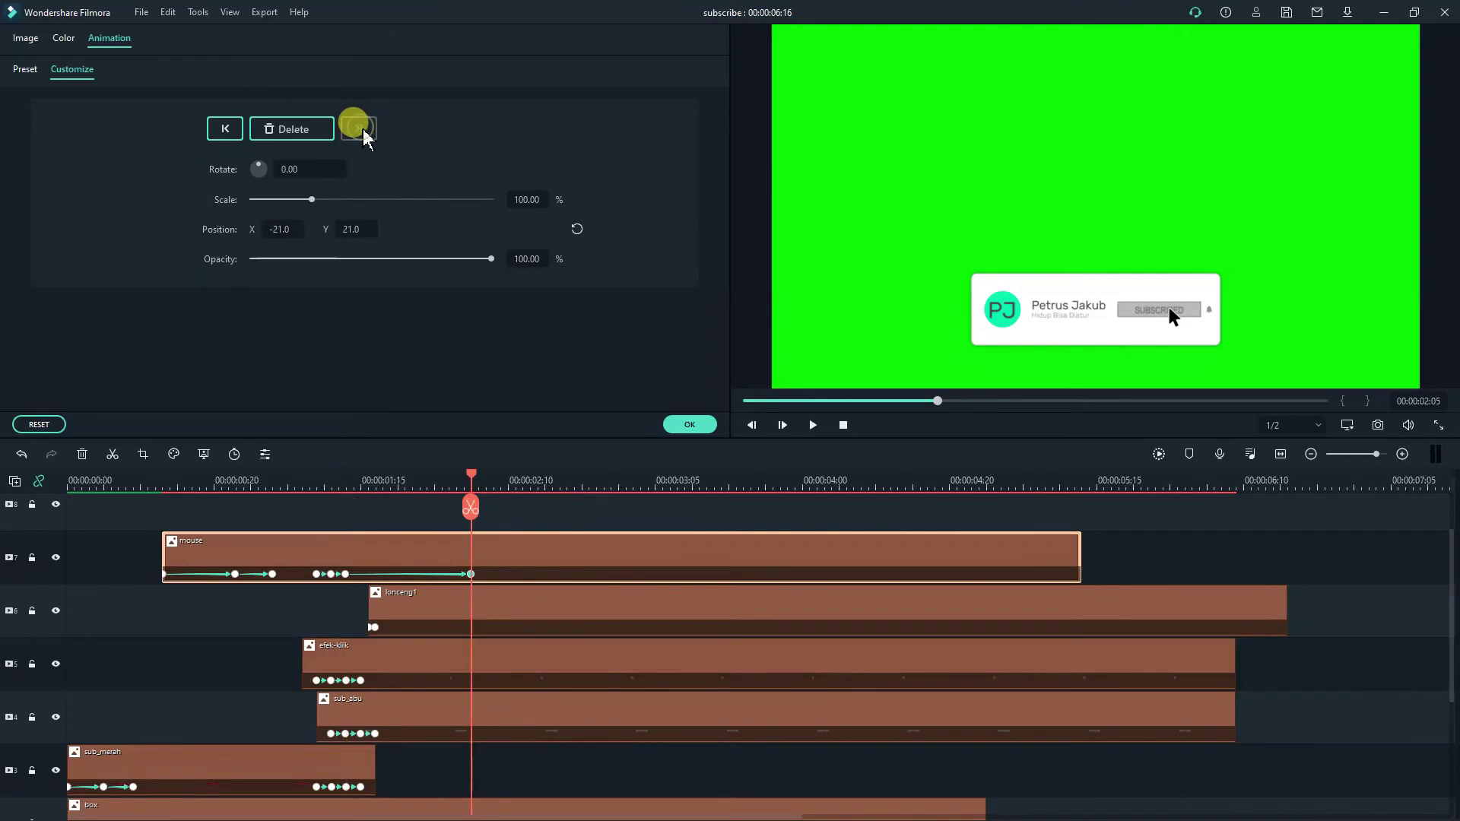
{"action": "left_click_drag", "start_coordinate": [482, 472], "coordinate": [502, 470]}
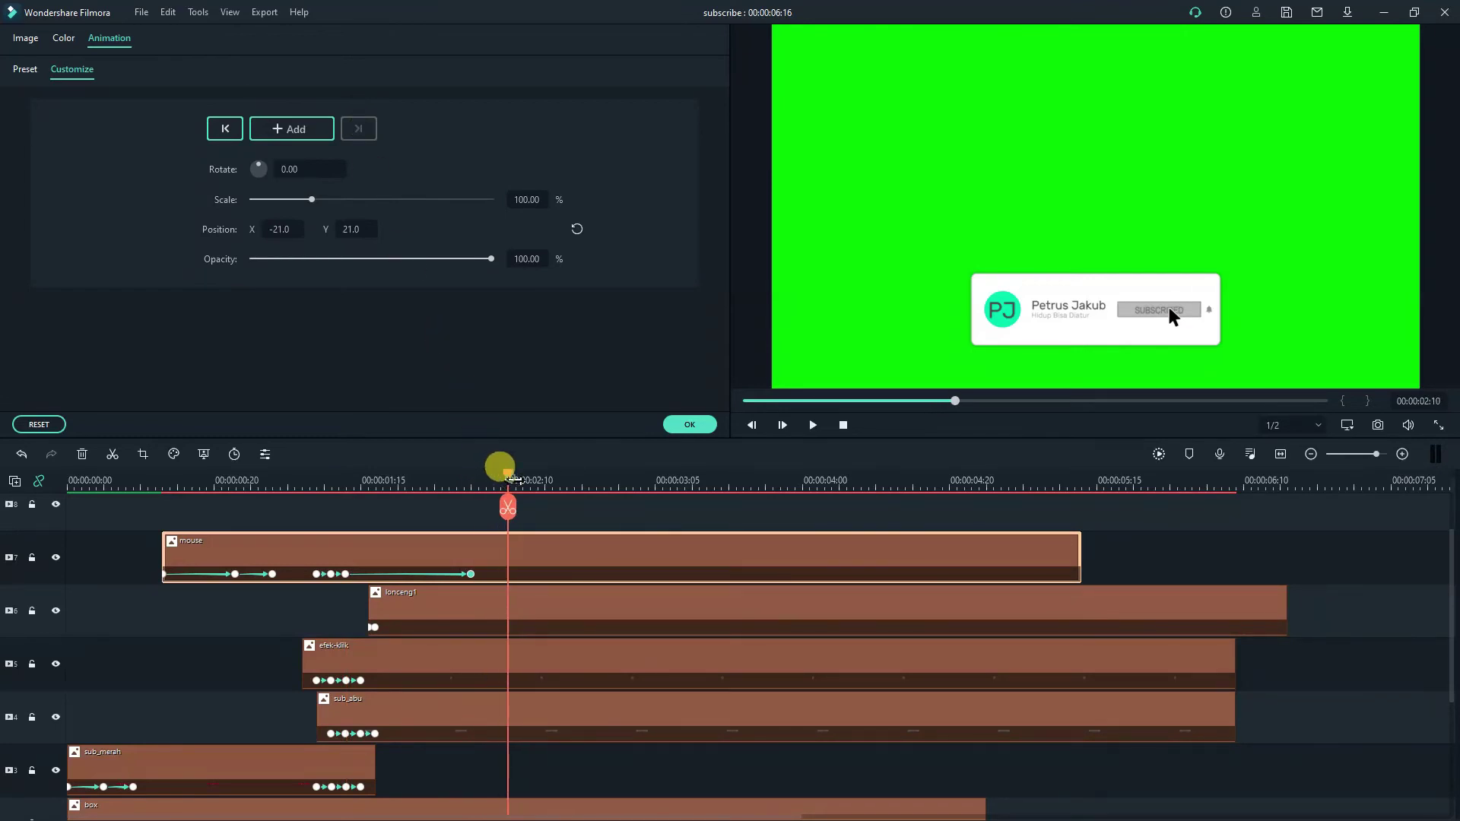
{"action": "left_click", "coordinate": [289, 130]}
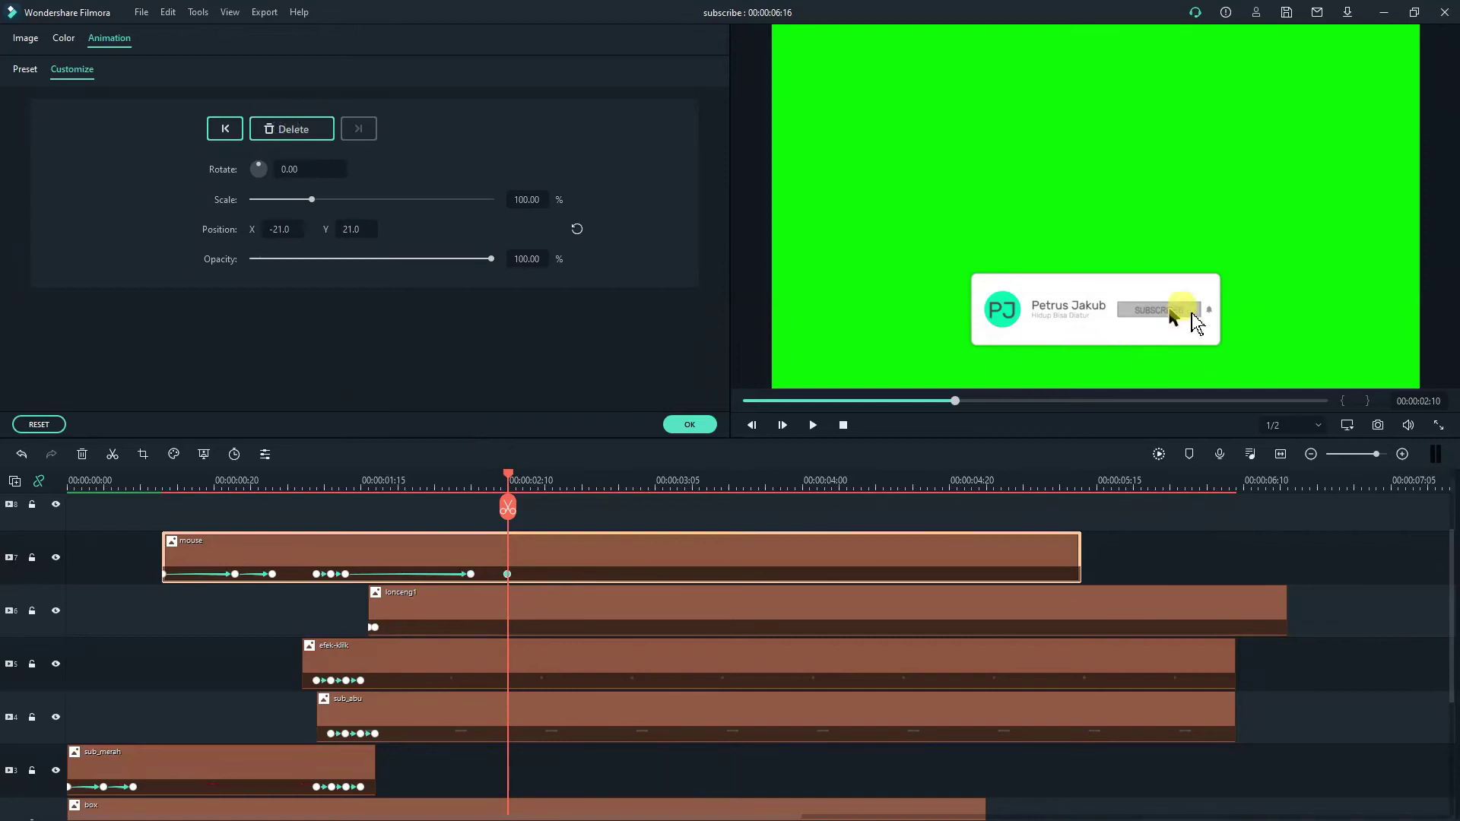
{"action": "left_click_drag", "start_coordinate": [1175, 320], "coordinate": [1220, 324]}
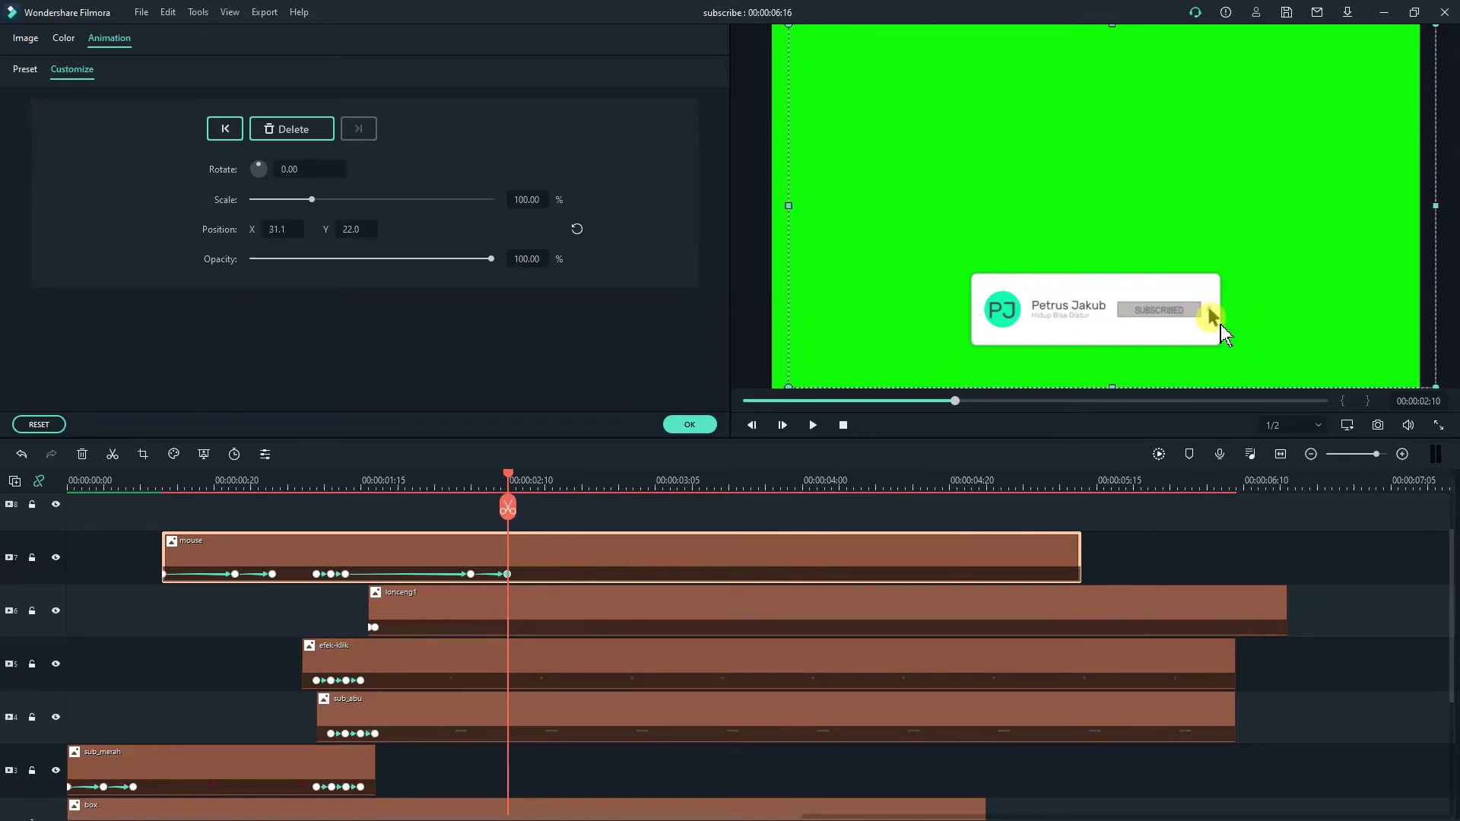
{"action": "left_click", "coordinate": [688, 424]}
Try shifting the mouse clip's last keyframe one frame earlier, from 00:00:02:10 to 00:00:02:09.
{"action": "left_click", "coordinate": [481, 569]}
{"action": "left_click", "coordinate": [499, 574]}
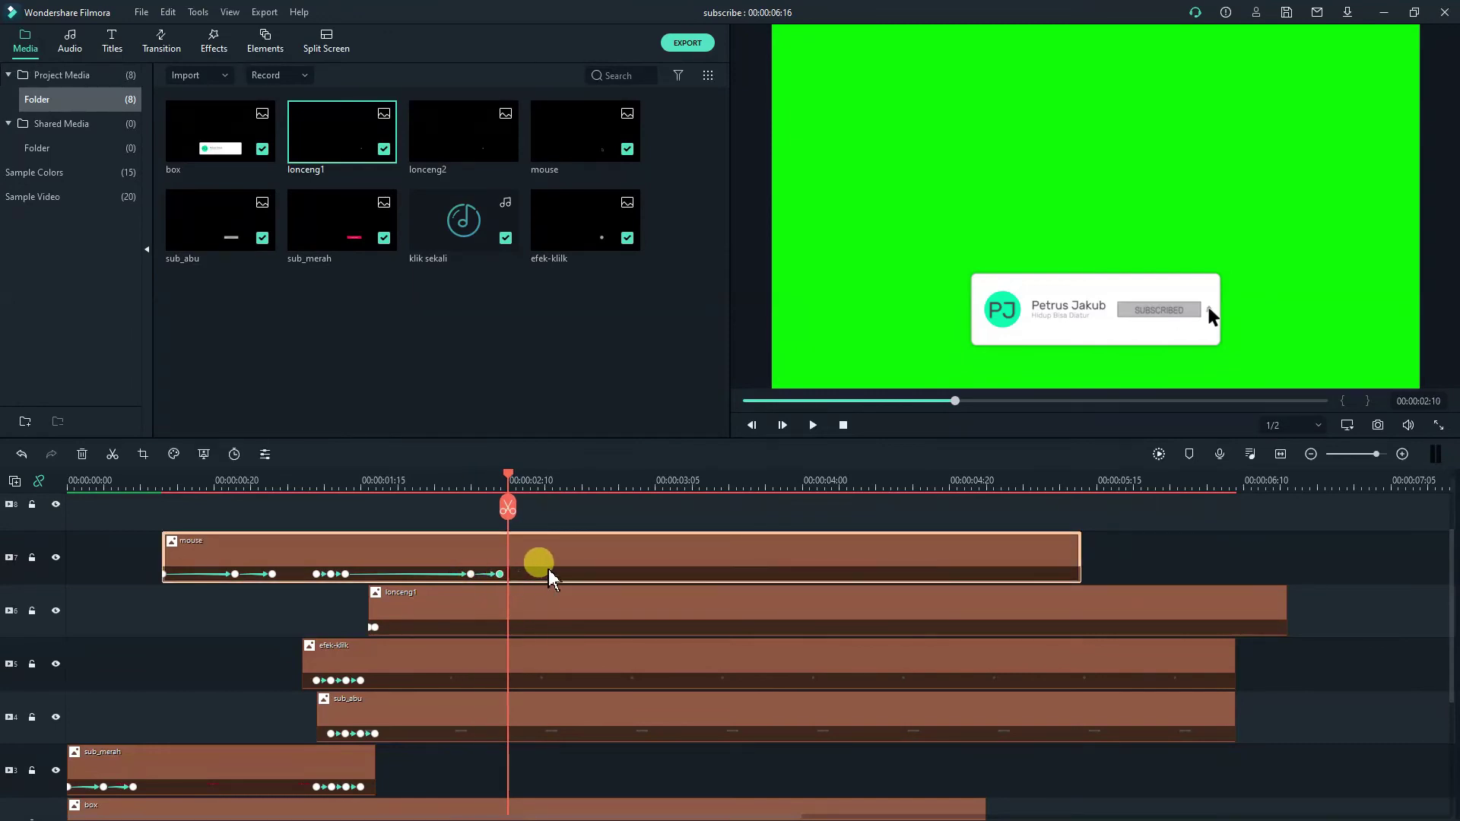
{"action": "left_click", "coordinate": [501, 575]}
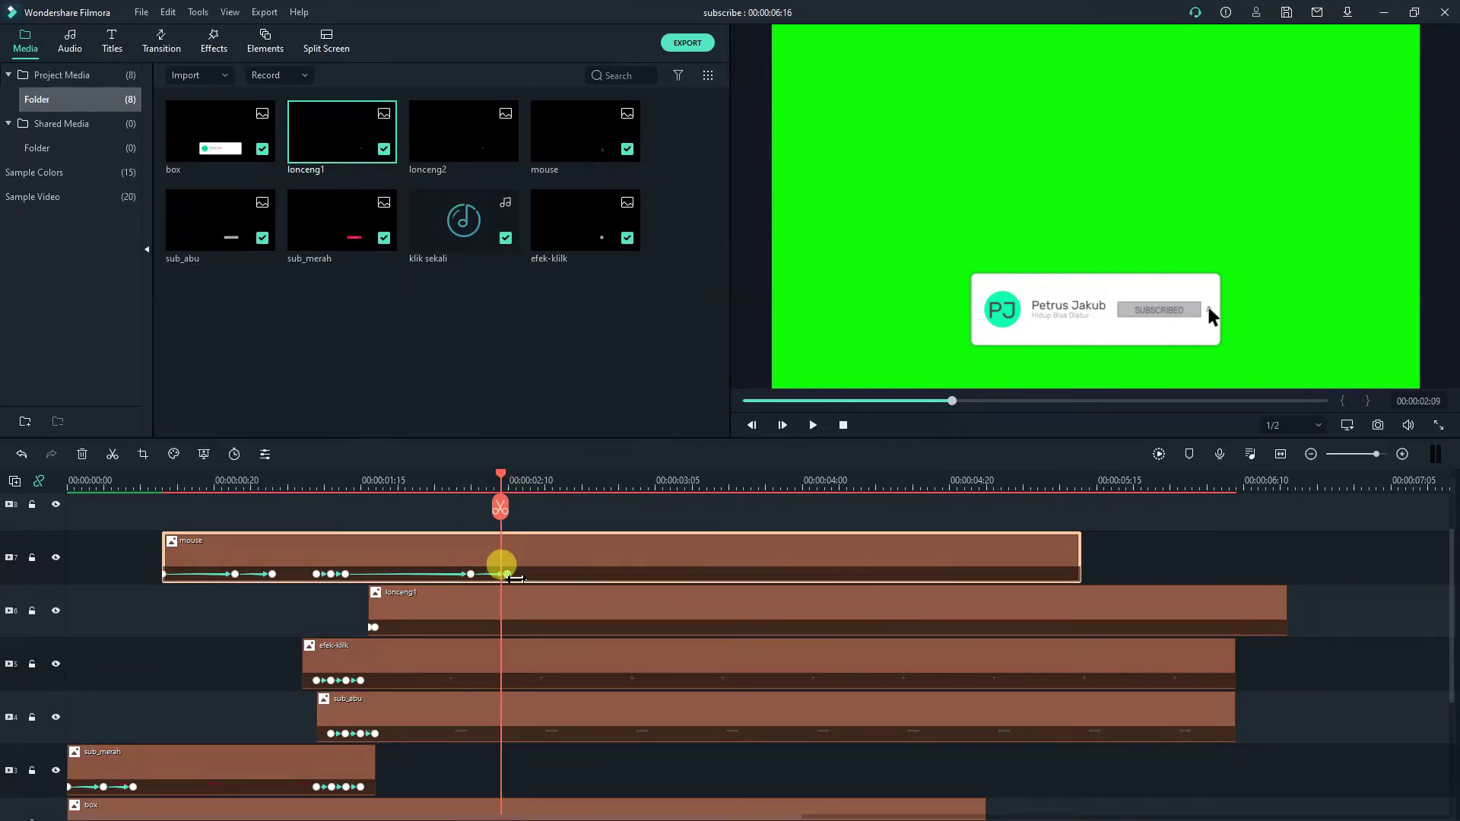
{"action": "key", "text": "Right"}
{"action": "key", "text": "Right"}
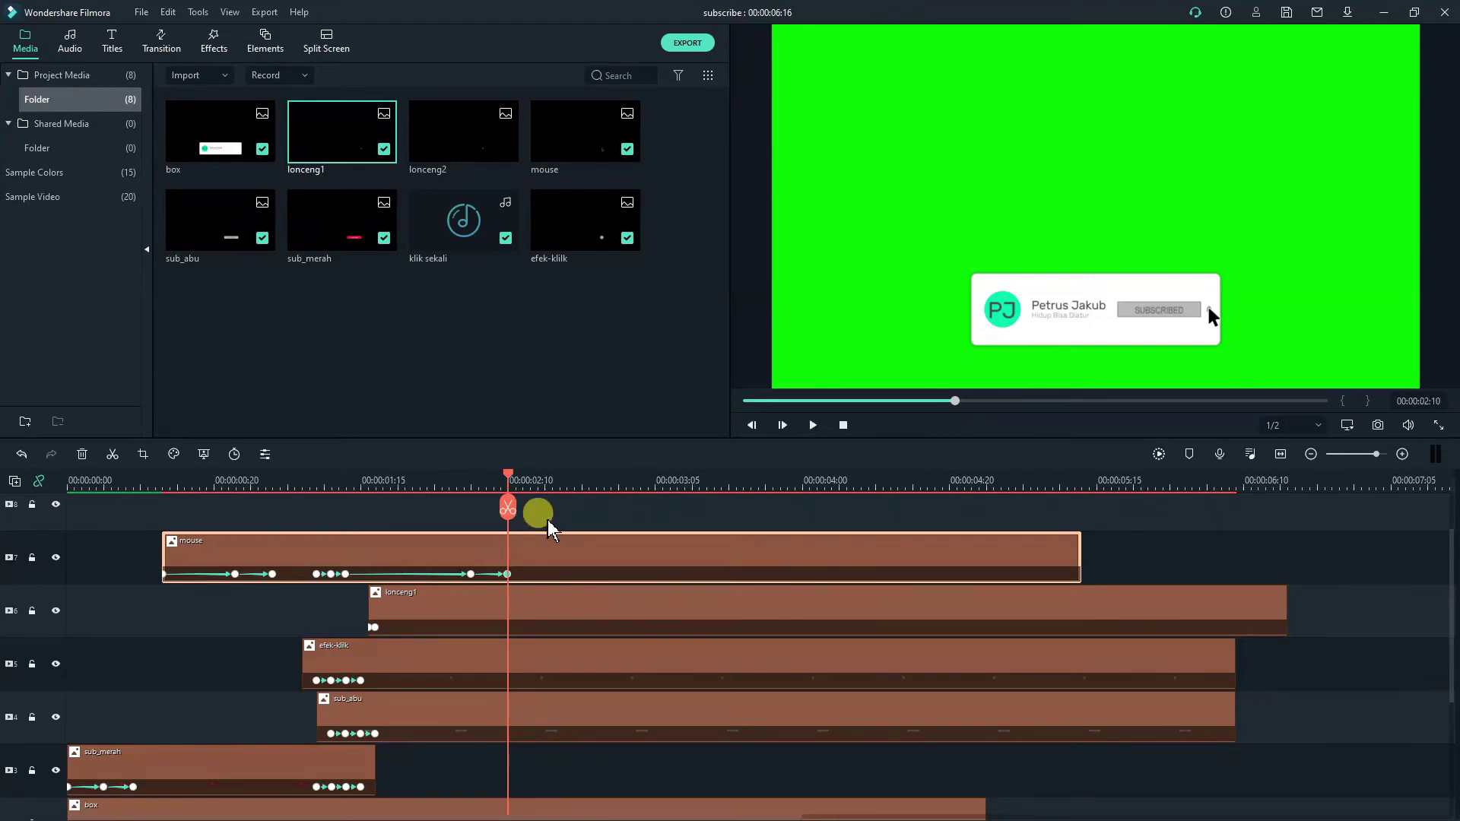
Add a keyframe to the mouse clip at 00:00:02:12 in place of a trial one at 00:00:02:11.
{"action": "key", "text": "Right"}
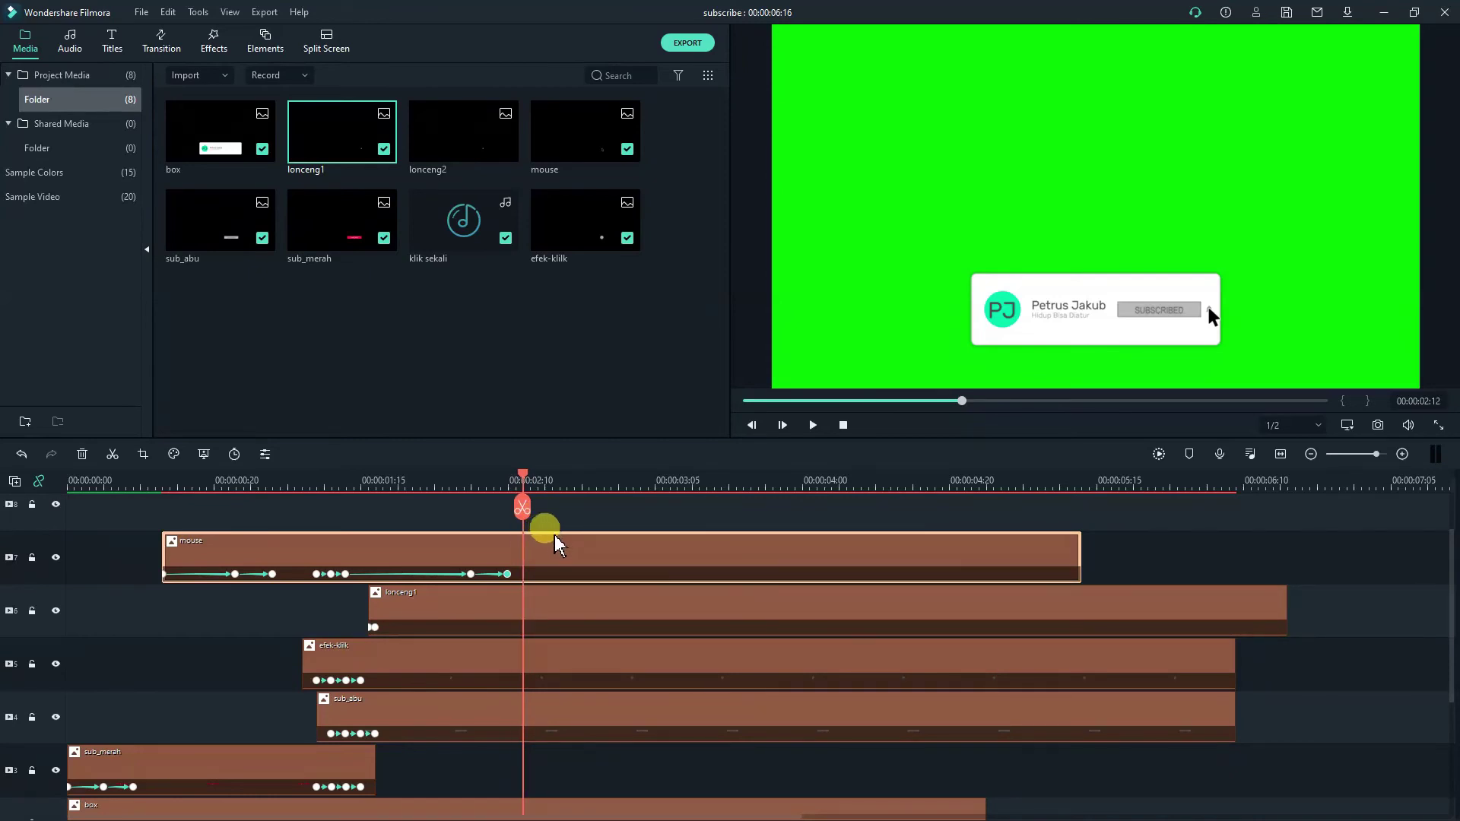
{"action": "key", "text": "Left"}
{"action": "key", "text": "Left"}
{"action": "key", "text": "Right"}
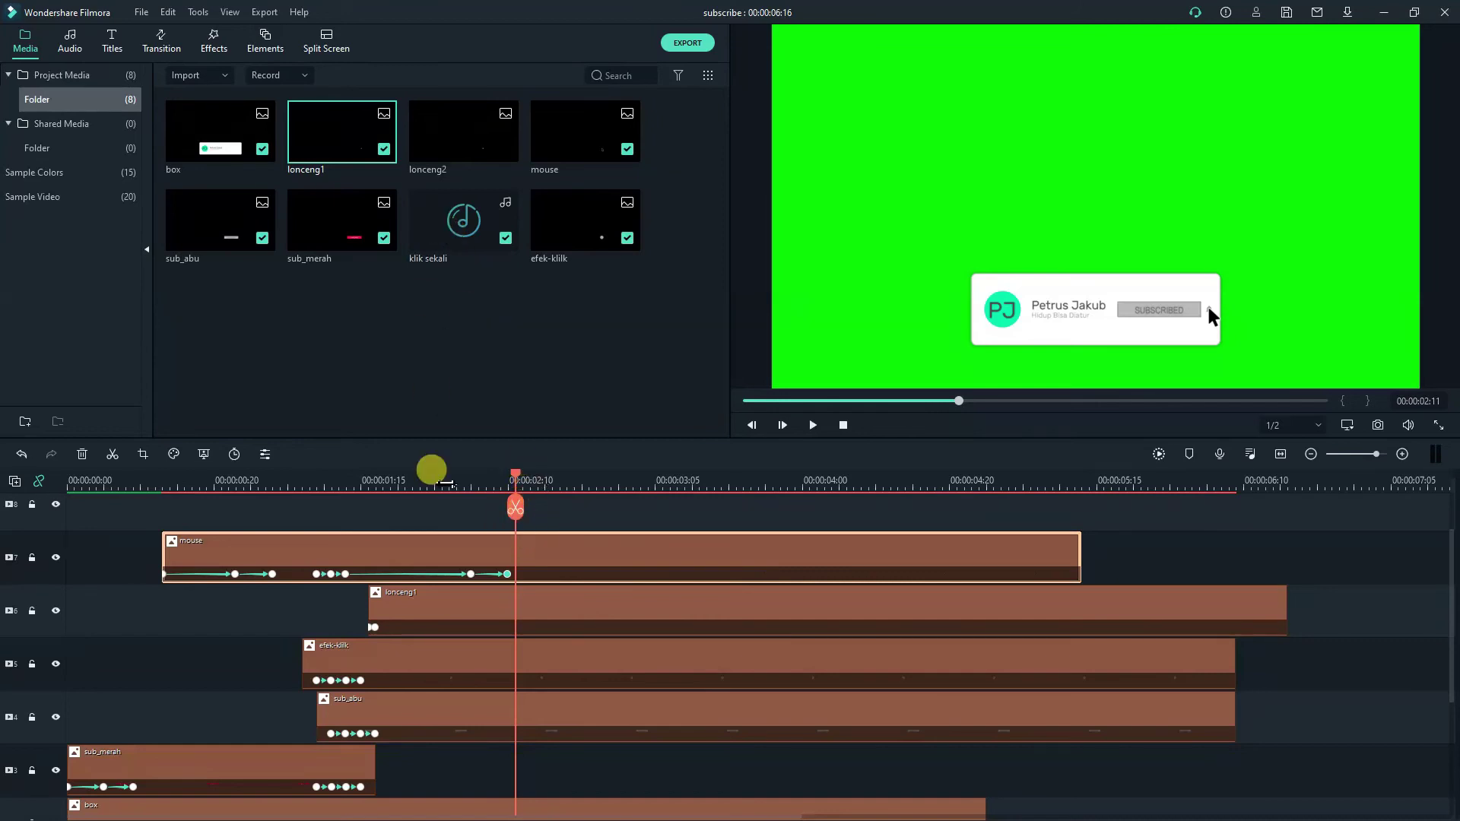
{"action": "double_click", "coordinate": [540, 545]}
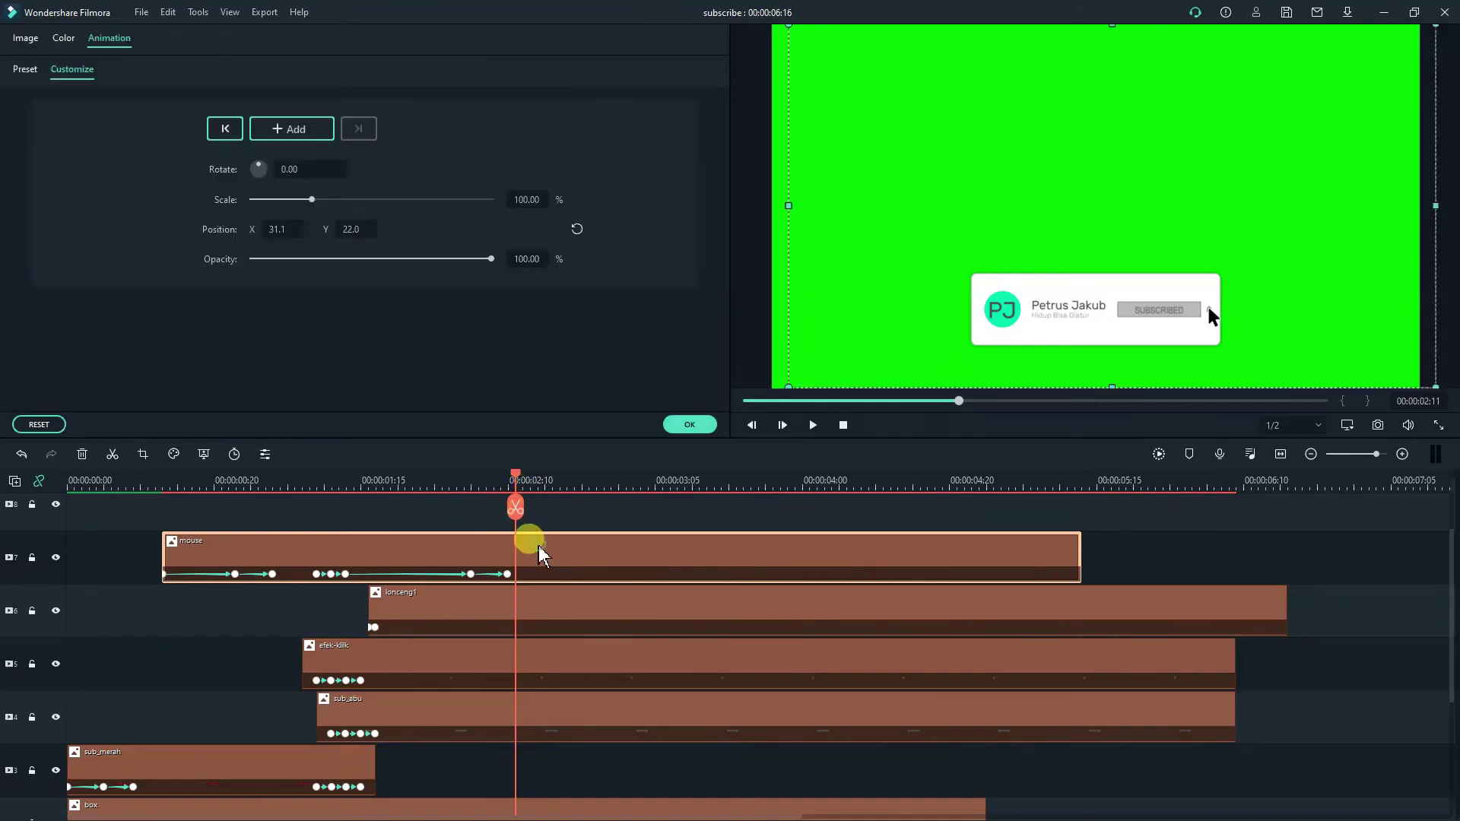
{"action": "left_click", "coordinate": [295, 131]}
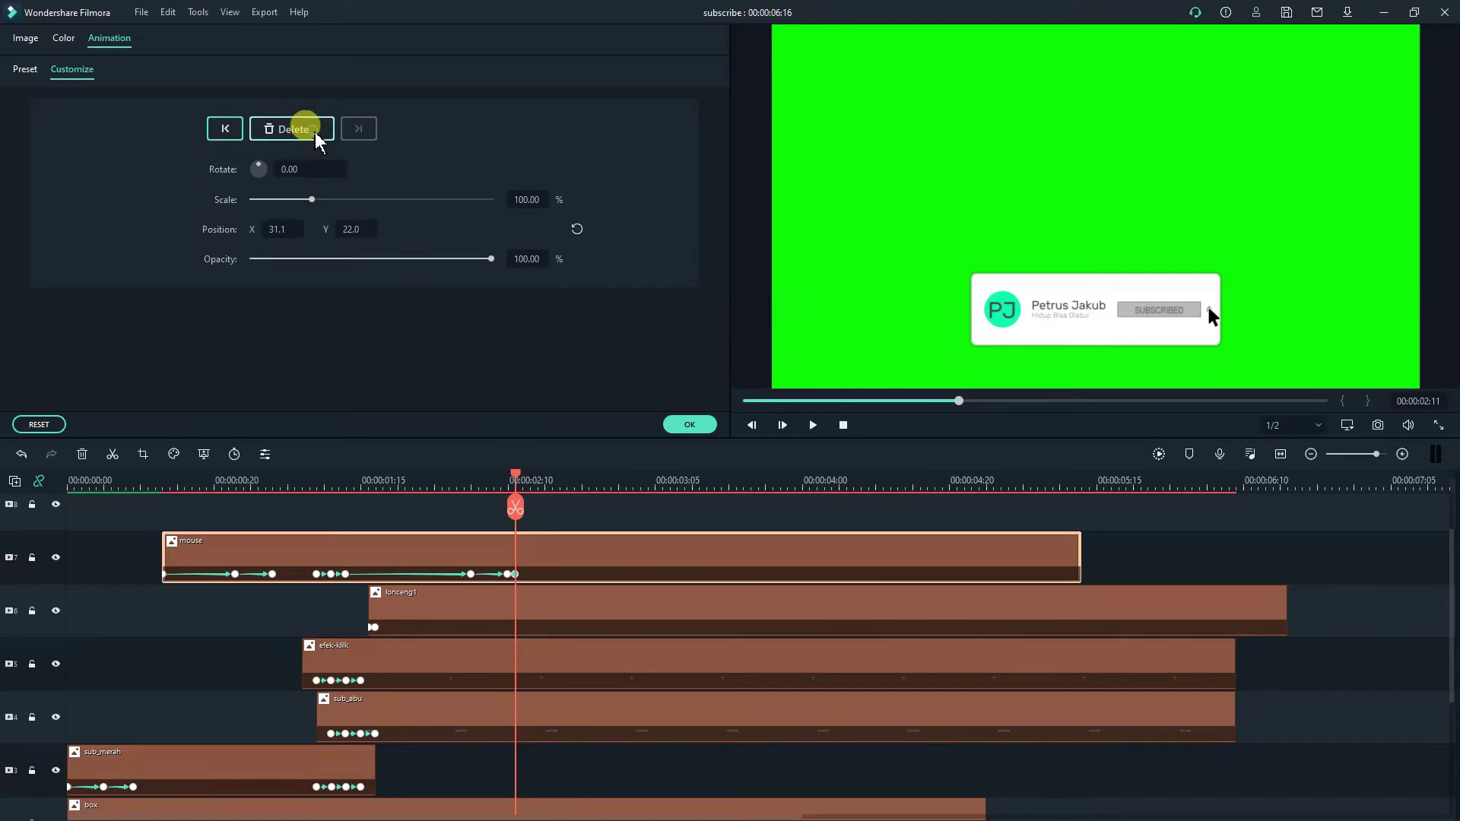
{"action": "left_click", "coordinate": [314, 131]}
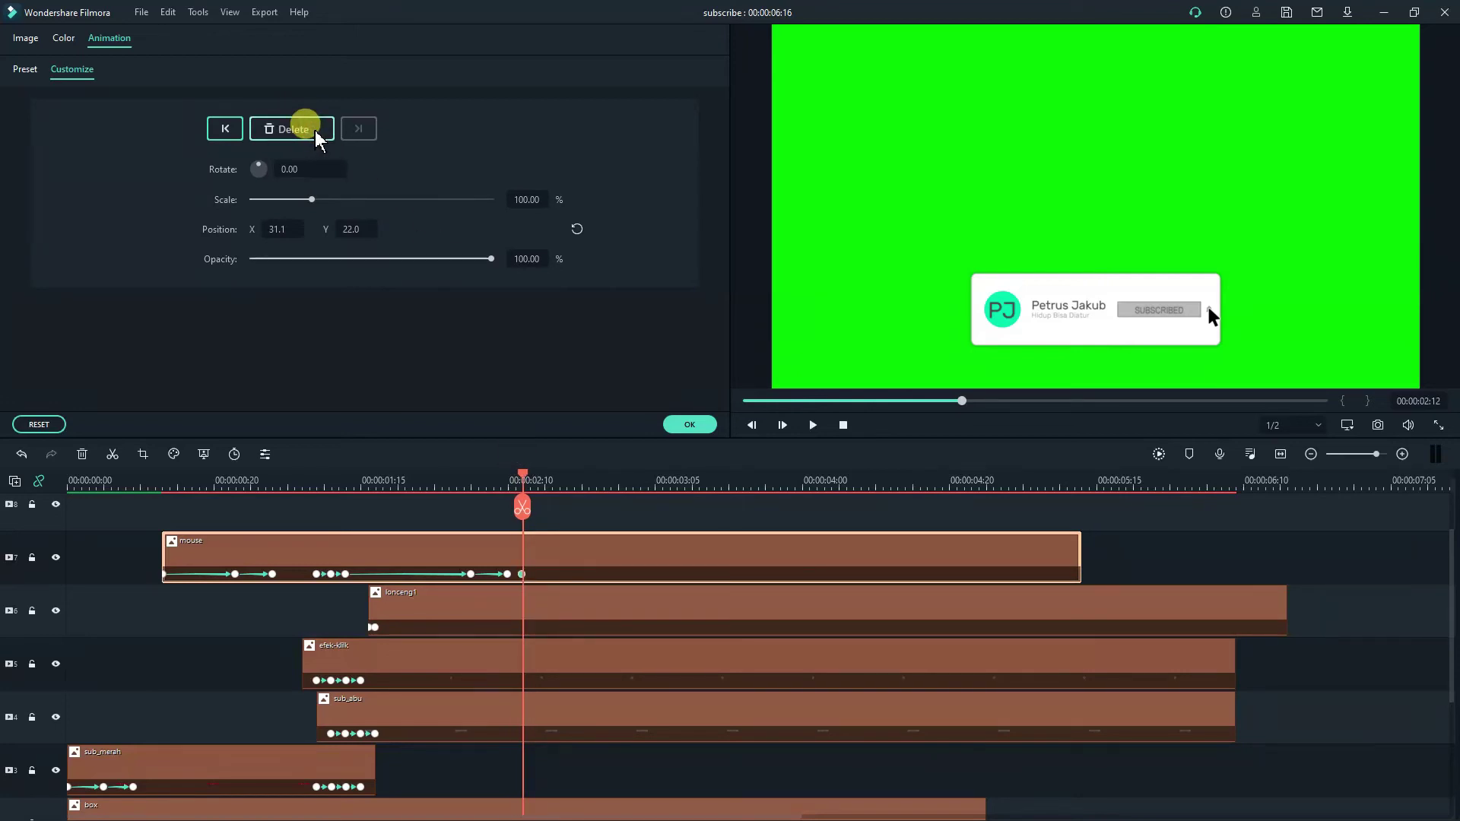
Add a mouse clip keyframe at 00:00:02:14, and at 00:00:02:12 scale the pointer to 70% and realign it on the bell at X 71.1, Y -20.1.
{"action": "key", "text": "Right"}
{"action": "key", "text": "Right"}
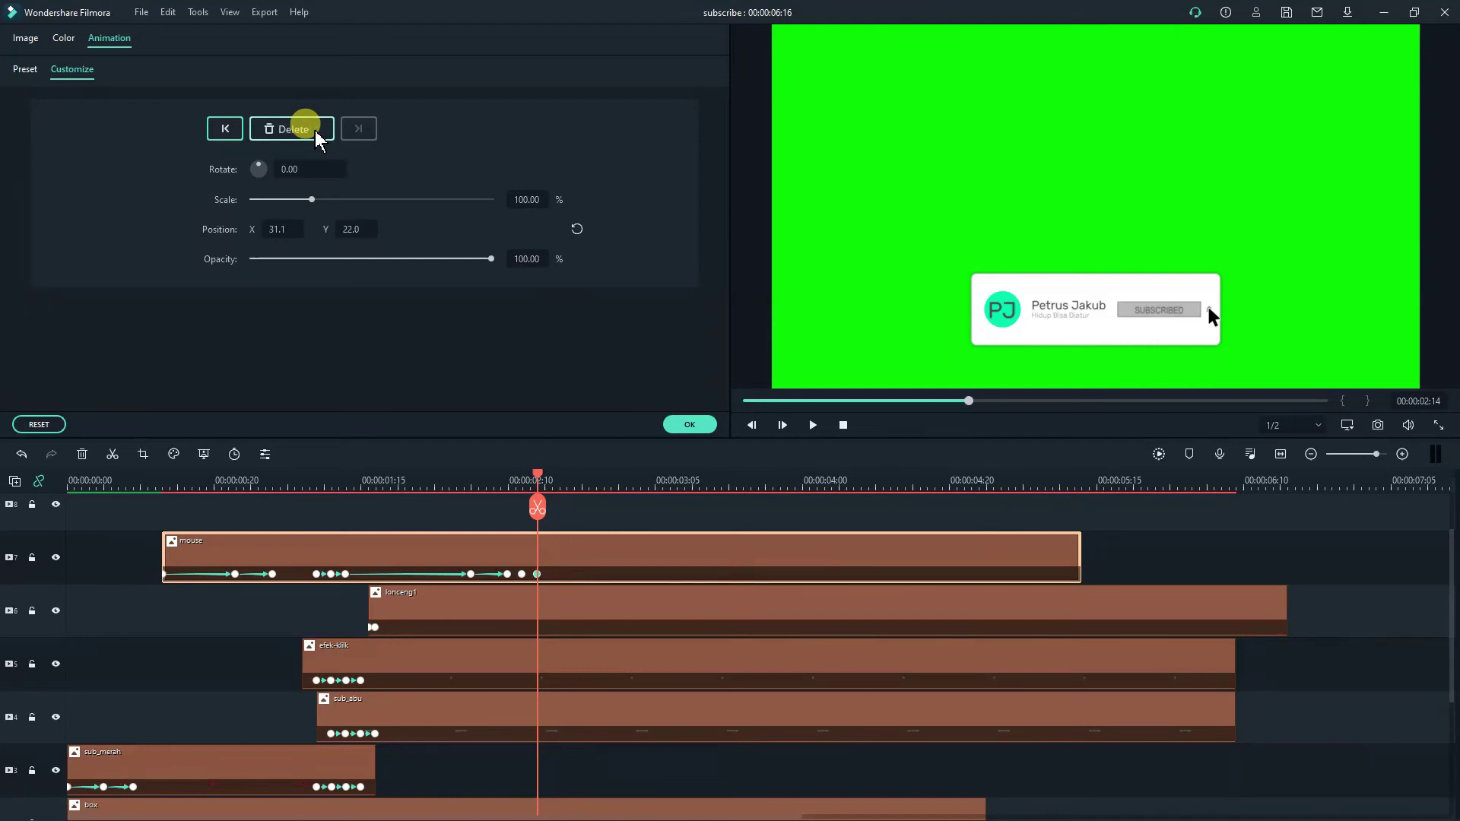
{"action": "key", "text": "Left"}
{"action": "key", "text": "Left"}
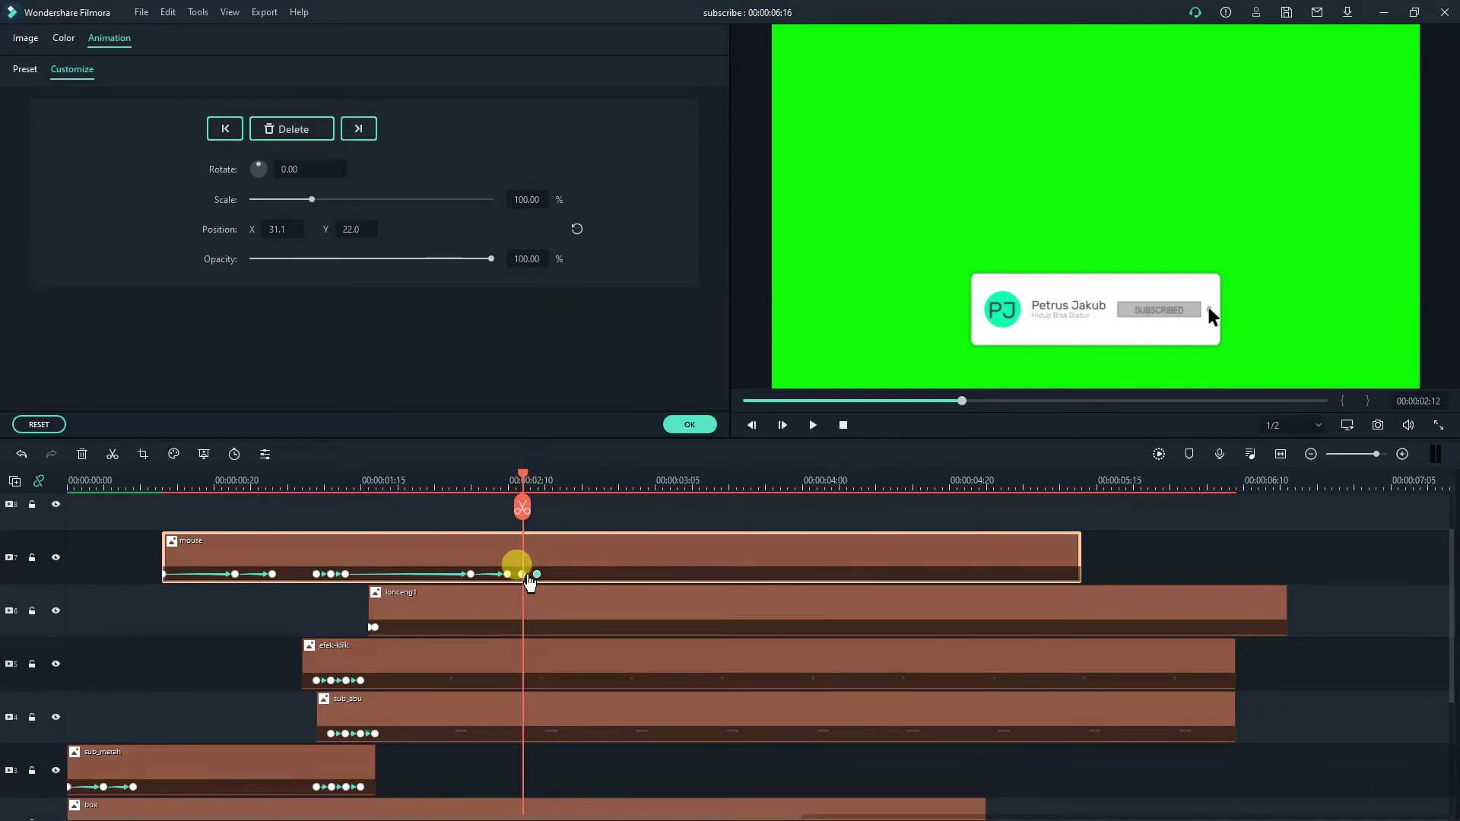
{"action": "left_click", "coordinate": [529, 200]}
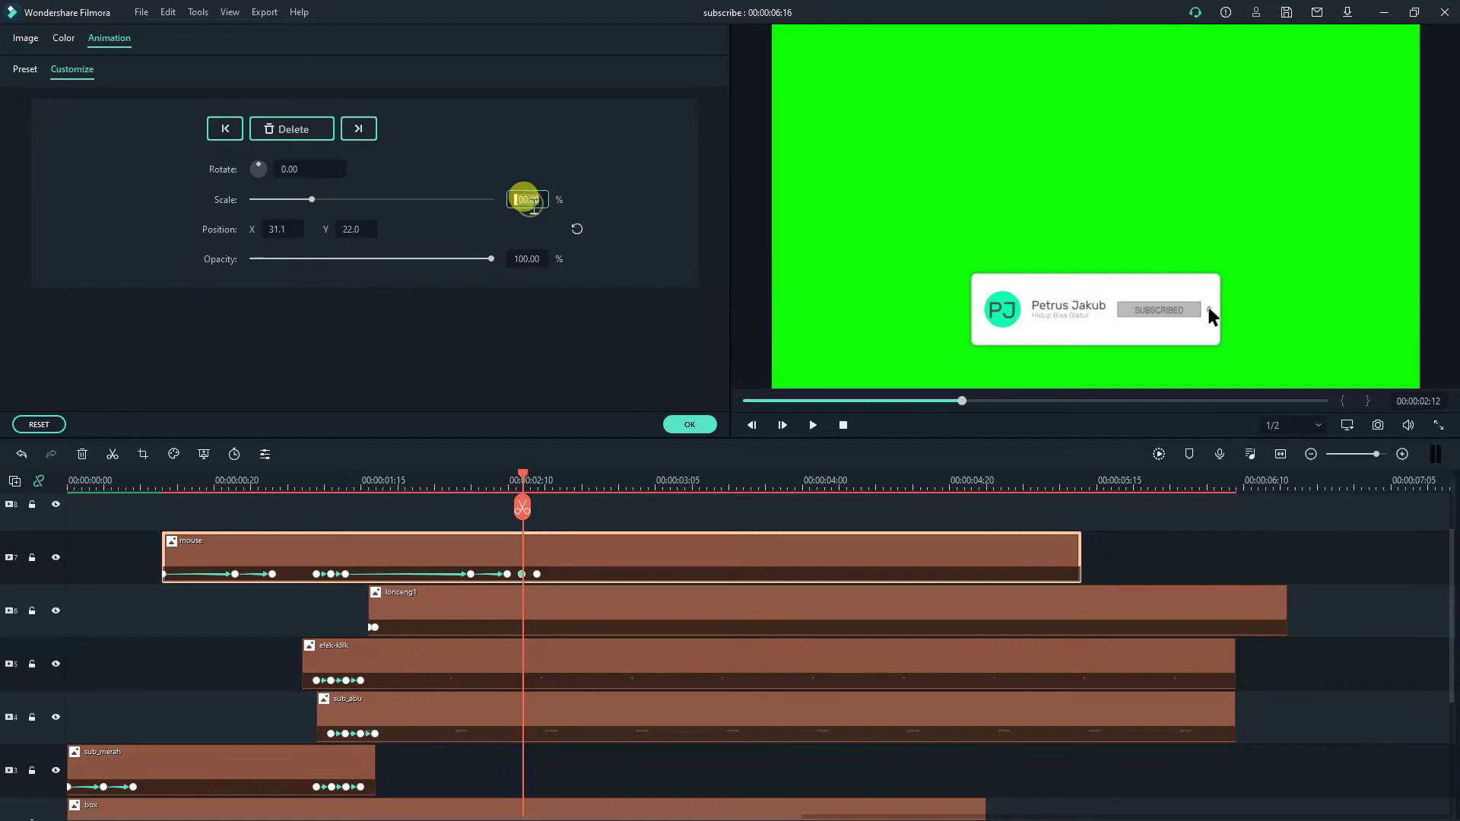
{"action": "key", "text": "Return"}
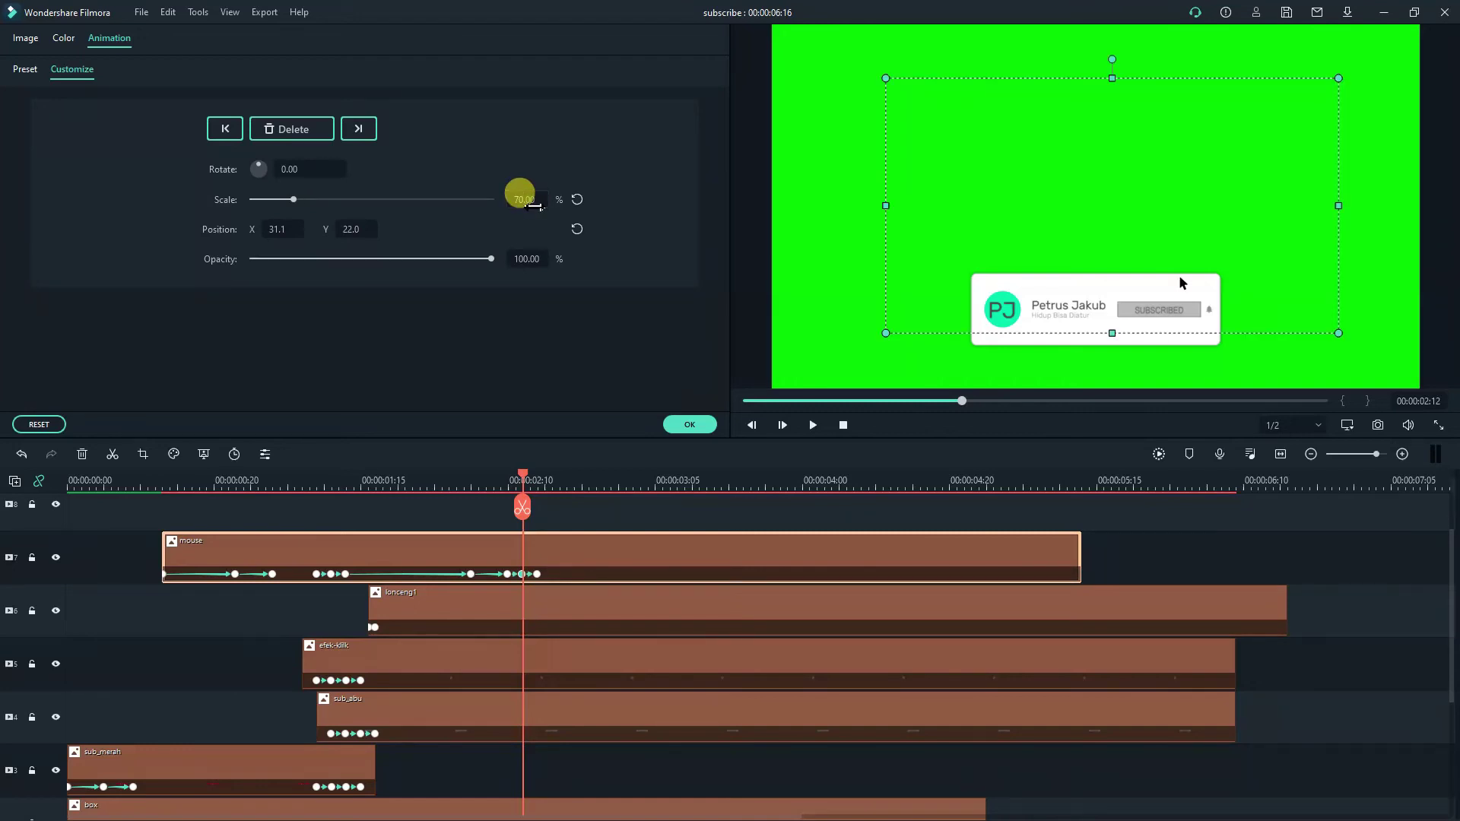
{"action": "left_click_drag", "start_coordinate": [1193, 287], "coordinate": [1235, 340]}
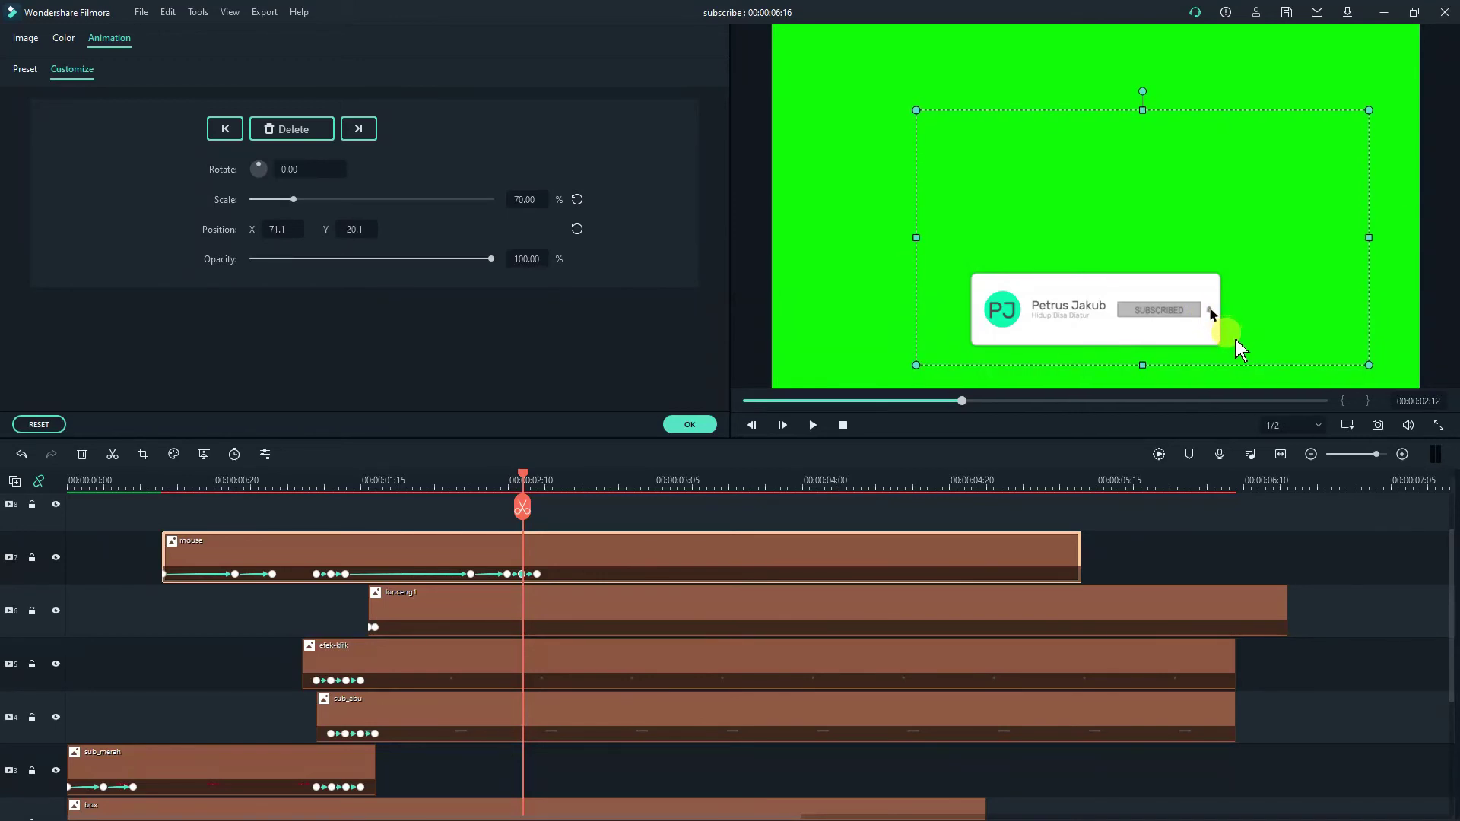
Step through the mouse clip's keyframes from 00:00:02:10 to 00:00:02:14 to check the pointer's shrinking click motion on the bell.
{"action": "left_click", "coordinate": [508, 575]}
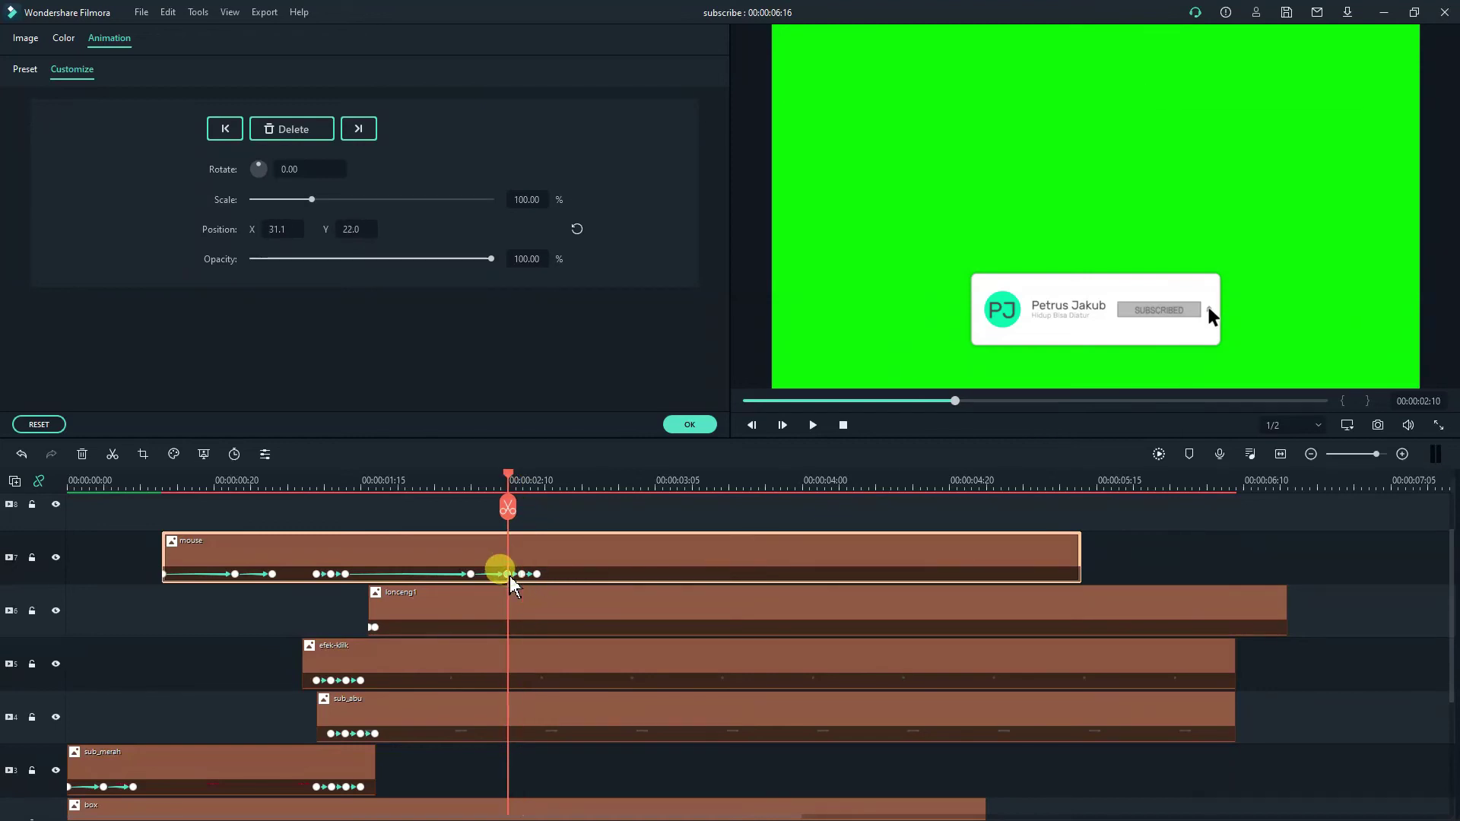
{"action": "left_click", "coordinate": [524, 575]}
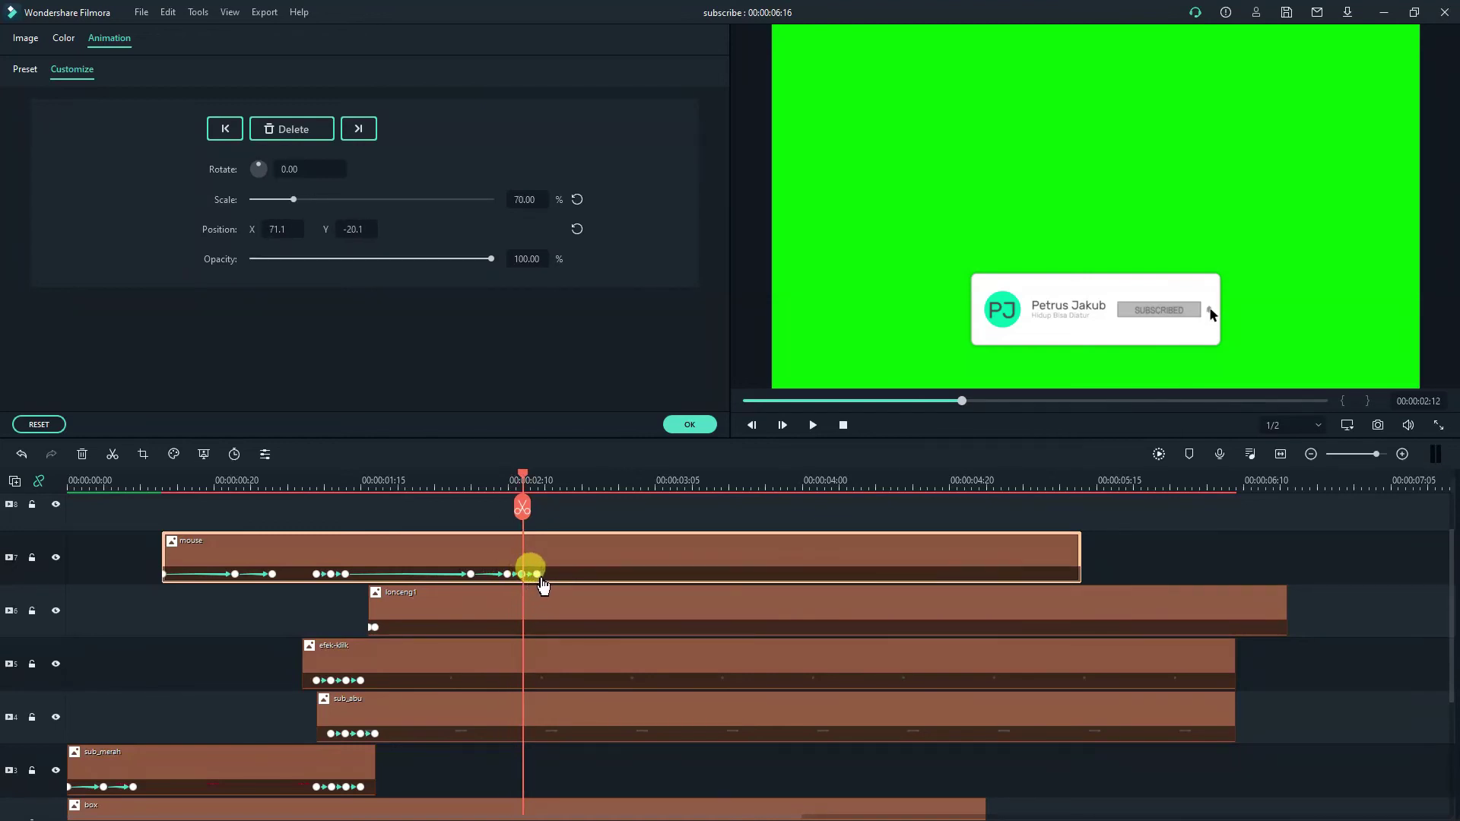
{"action": "left_click", "coordinate": [539, 575]}
{"action": "key", "text": "Left"}
{"action": "key", "text": "Left"}
{"action": "key", "text": "Left"}
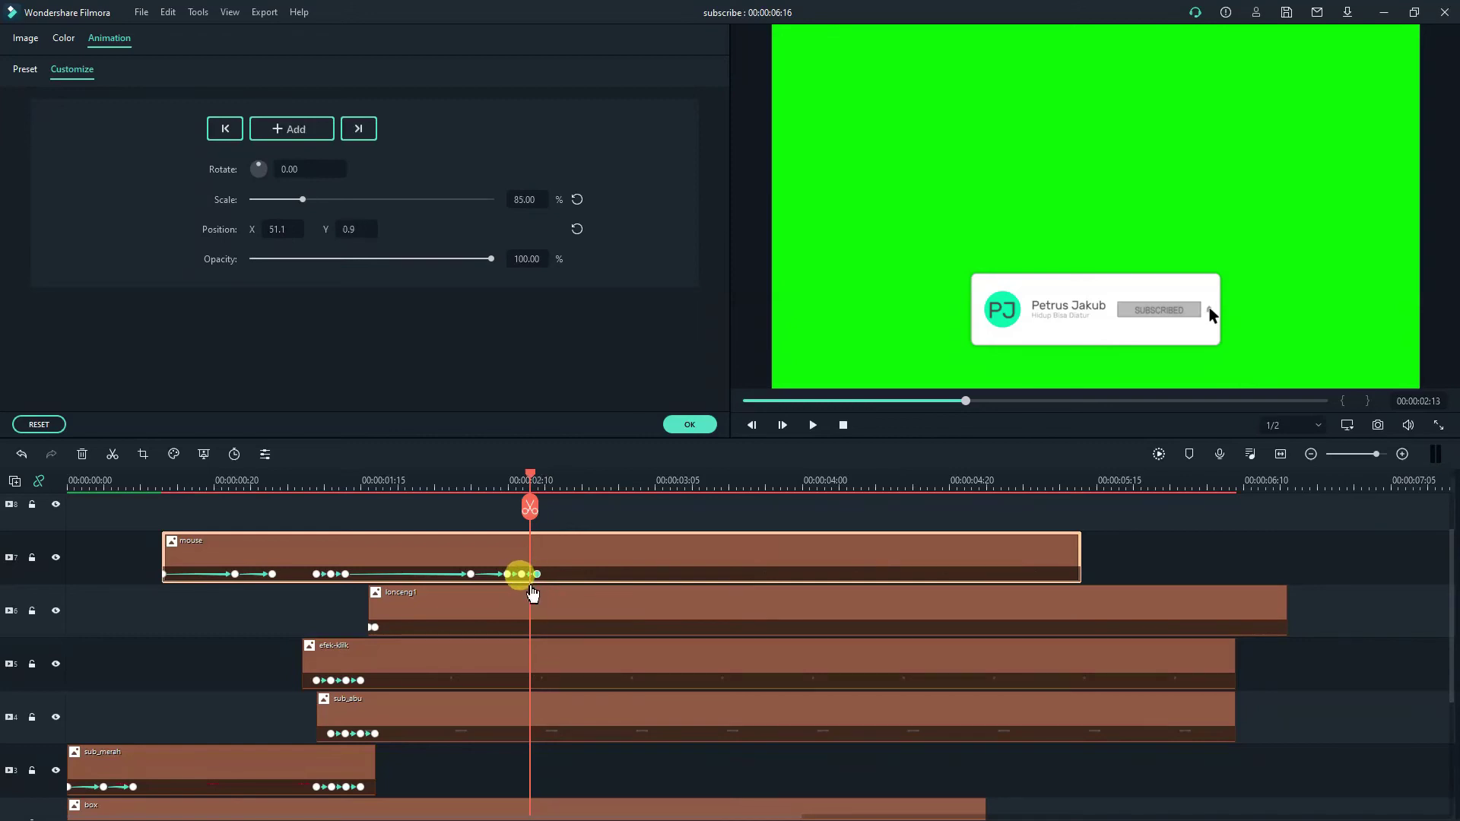
{"action": "key", "text": "Right"}
{"action": "key", "text": "Right"}
{"action": "key", "text": "Right"}
{"action": "key", "text": "Right"}
{"action": "key", "text": "Left"}
{"action": "key", "text": "Left"}
{"action": "key", "text": "Left"}
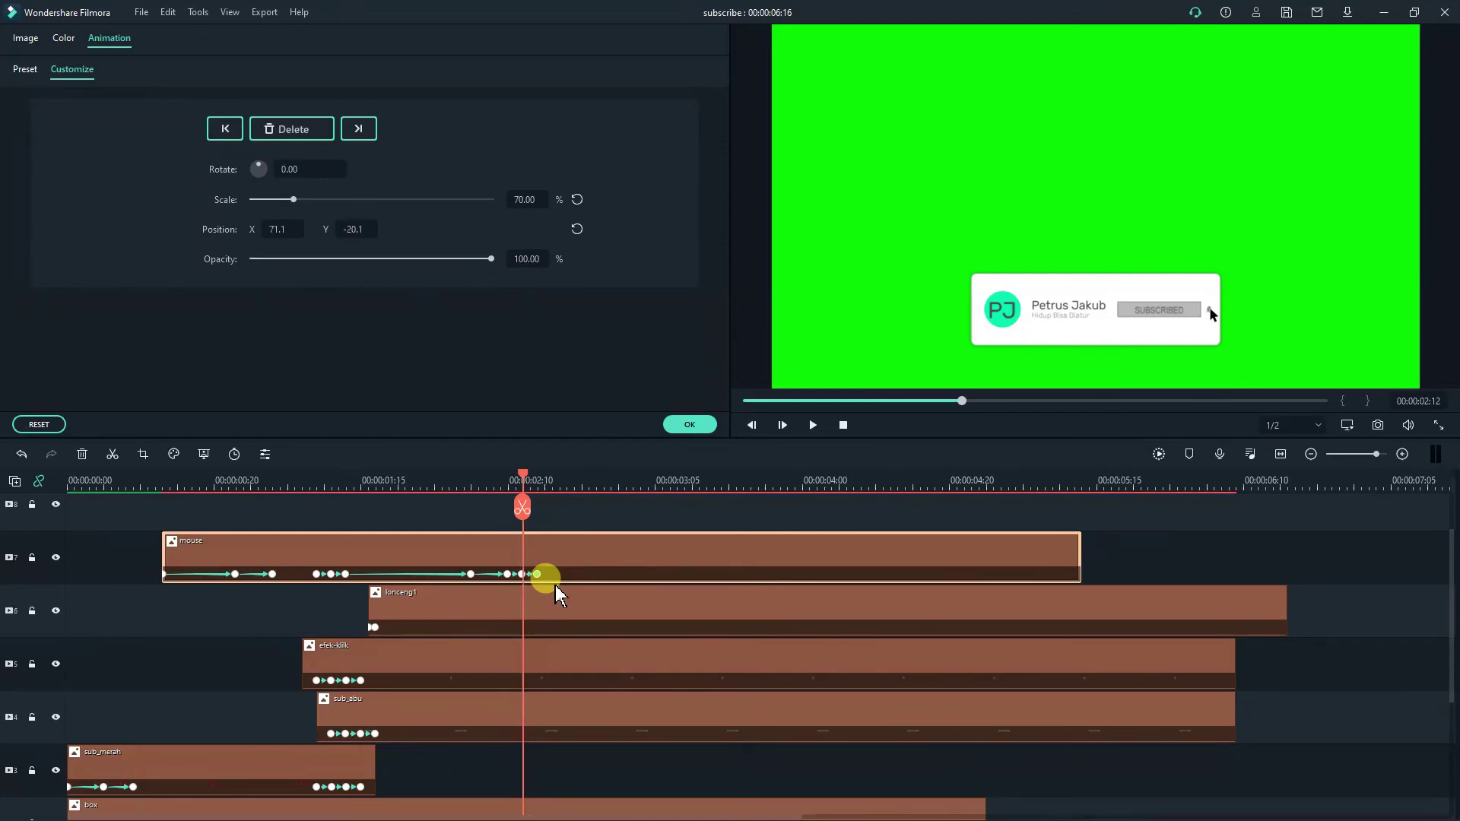
{"action": "key", "text": "Right"}
{"action": "key", "text": "Right"}
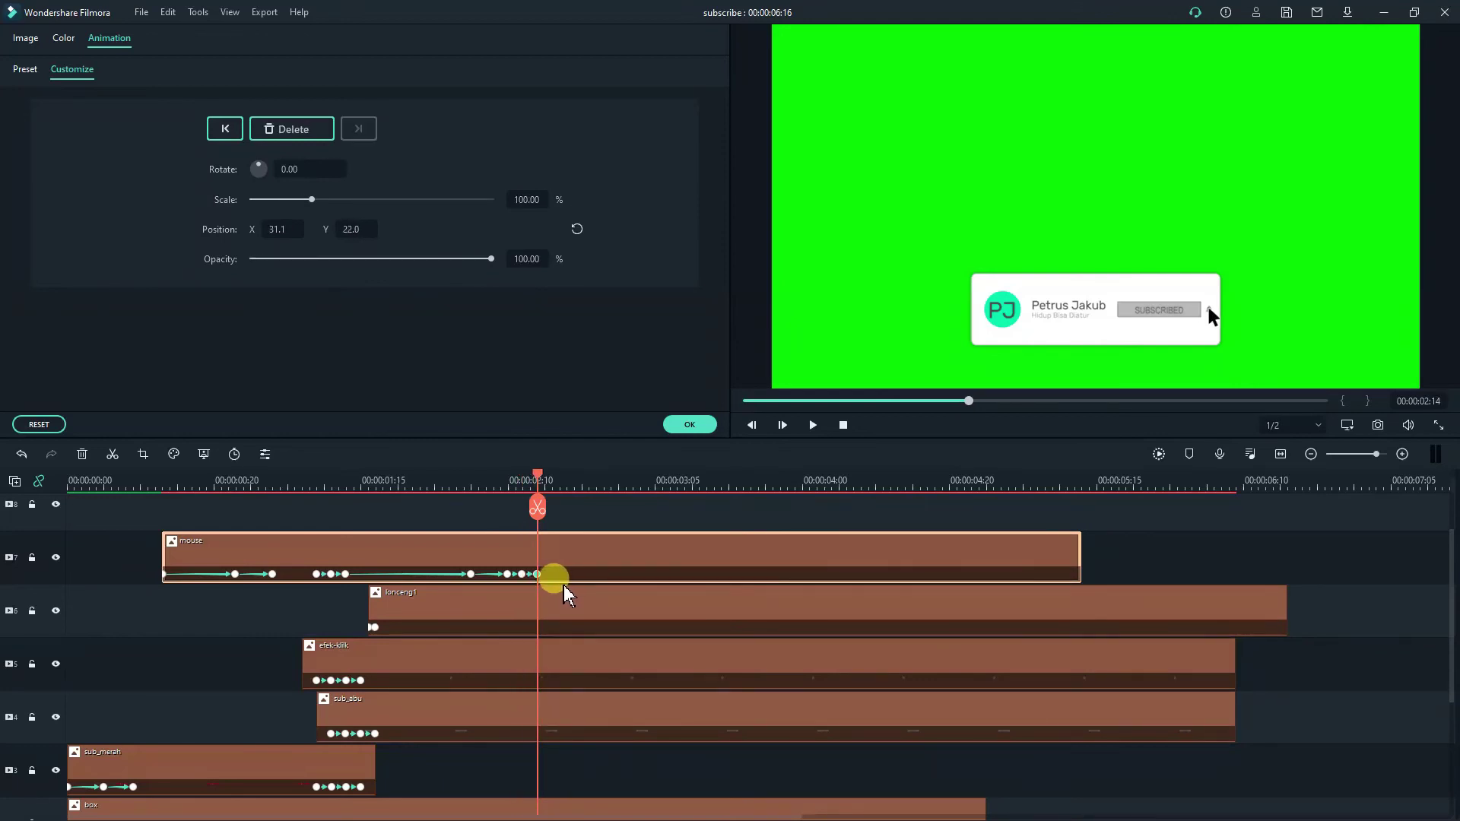
Add a keyframe to the mouse clip at 00:00:02:20 and shift it to 00:00:03:08.
{"action": "left_click", "coordinate": [583, 481]}
{"action": "left_click", "coordinate": [295, 127]}
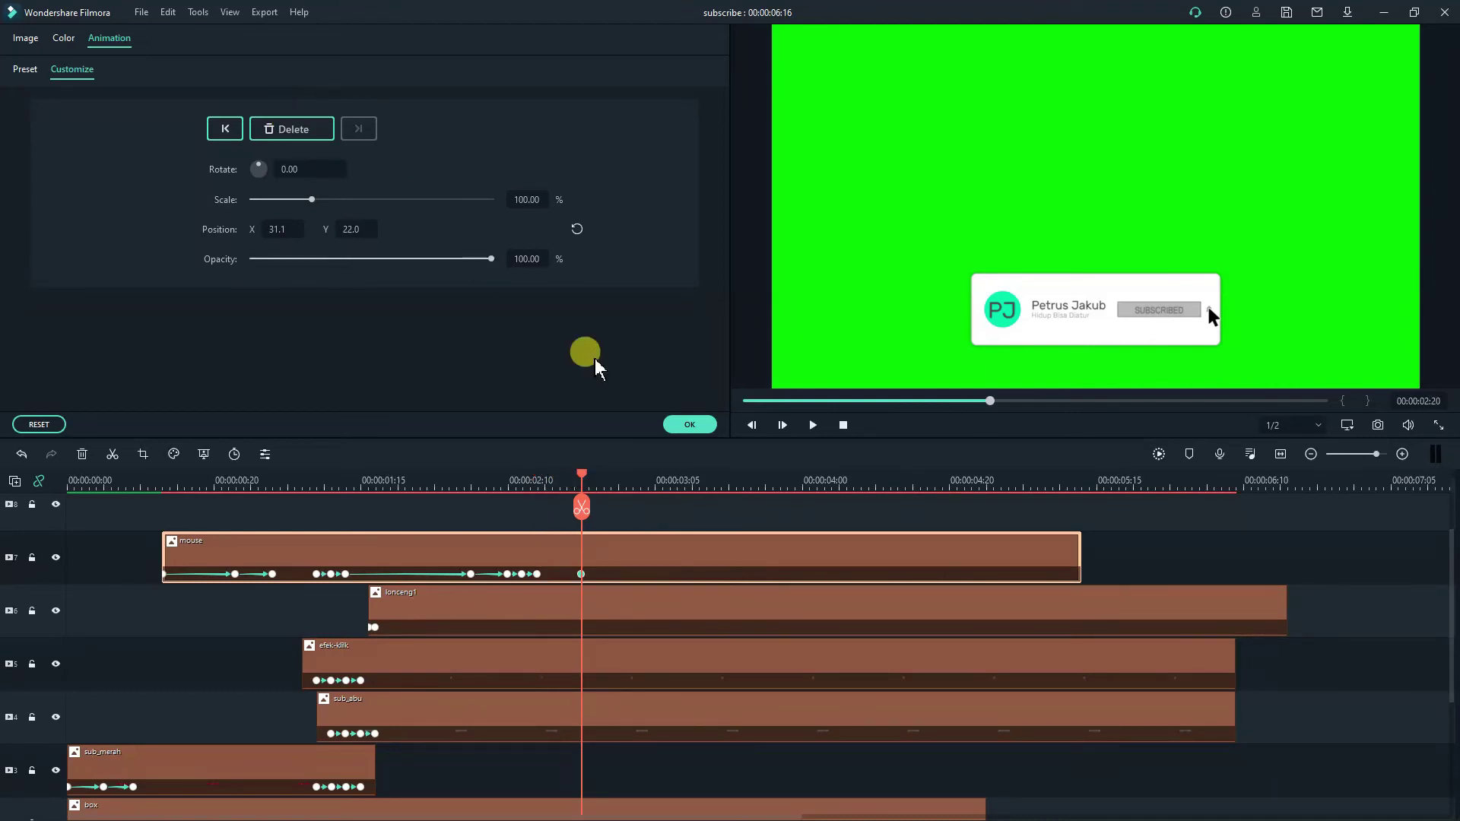
{"action": "left_click", "coordinate": [692, 479]}
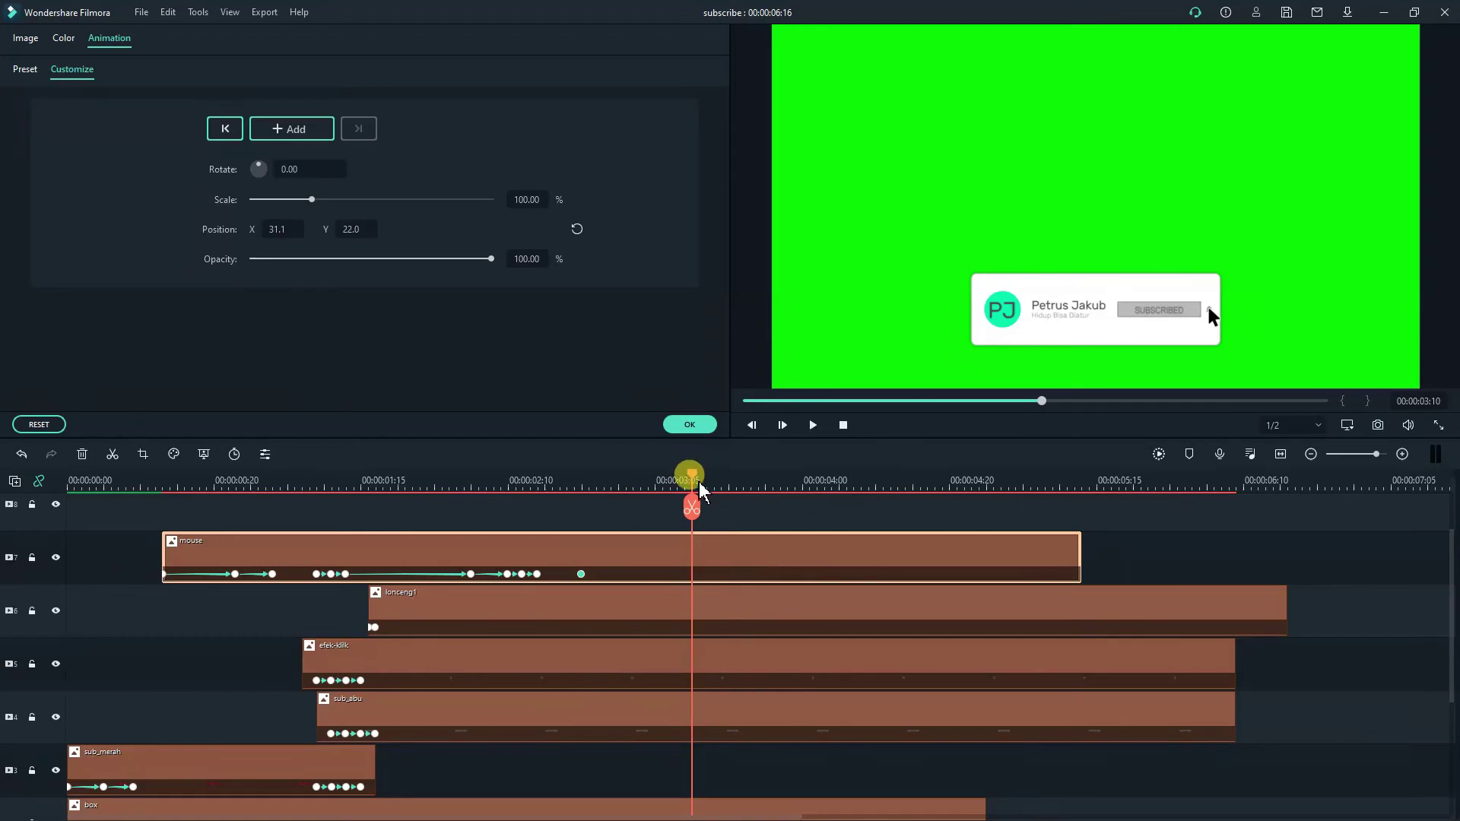
{"action": "left_click_drag", "start_coordinate": [590, 582], "coordinate": [677, 574]}
Add a mouse clip keyframe at 00:00:04:01 and move the pointer out below the frame at X -114.1, Y -100.3.
{"action": "left_click_drag", "start_coordinate": [720, 472], "coordinate": [744, 465]}
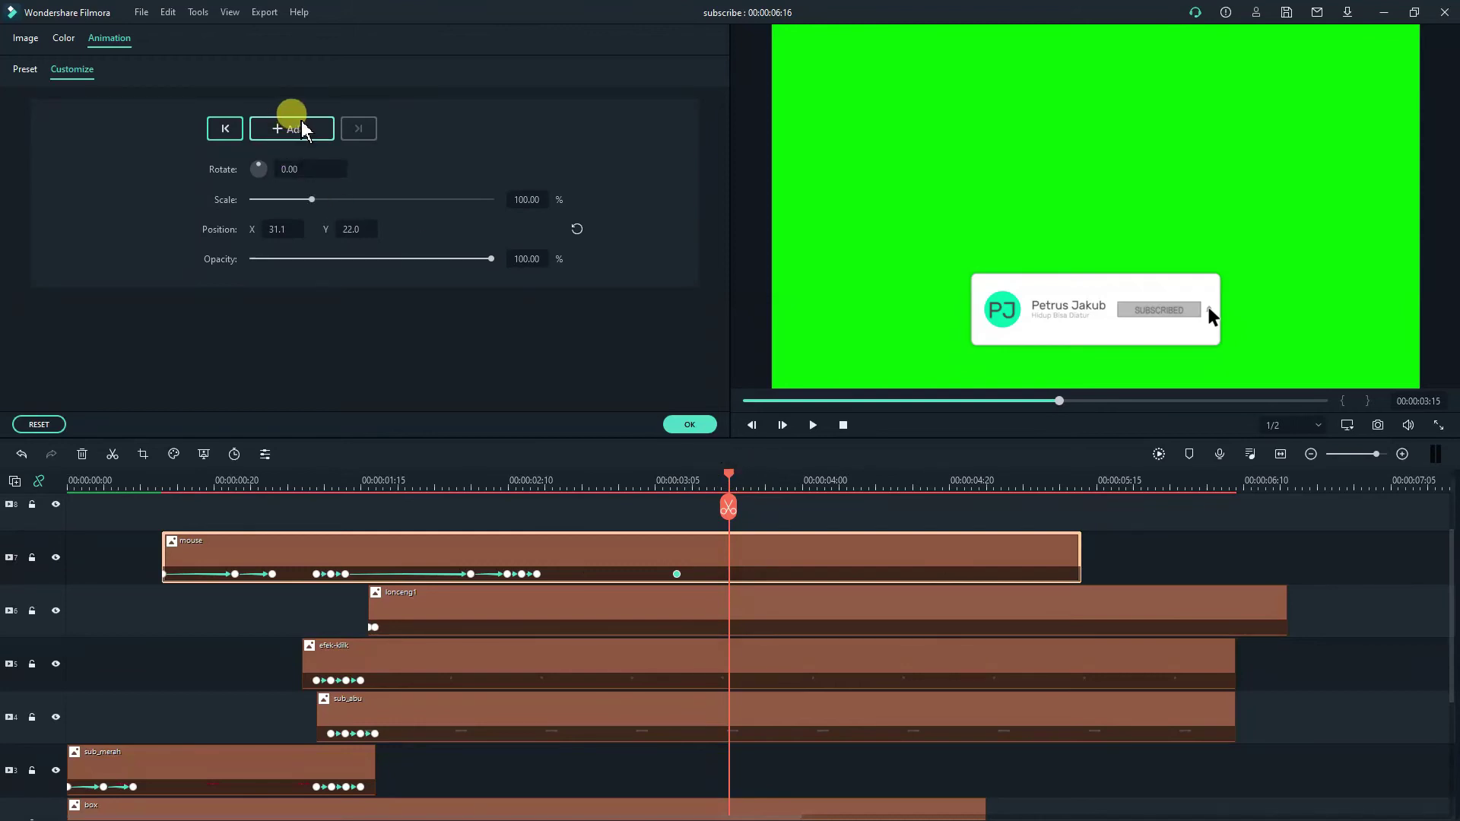
{"action": "left_click", "coordinate": [809, 478]}
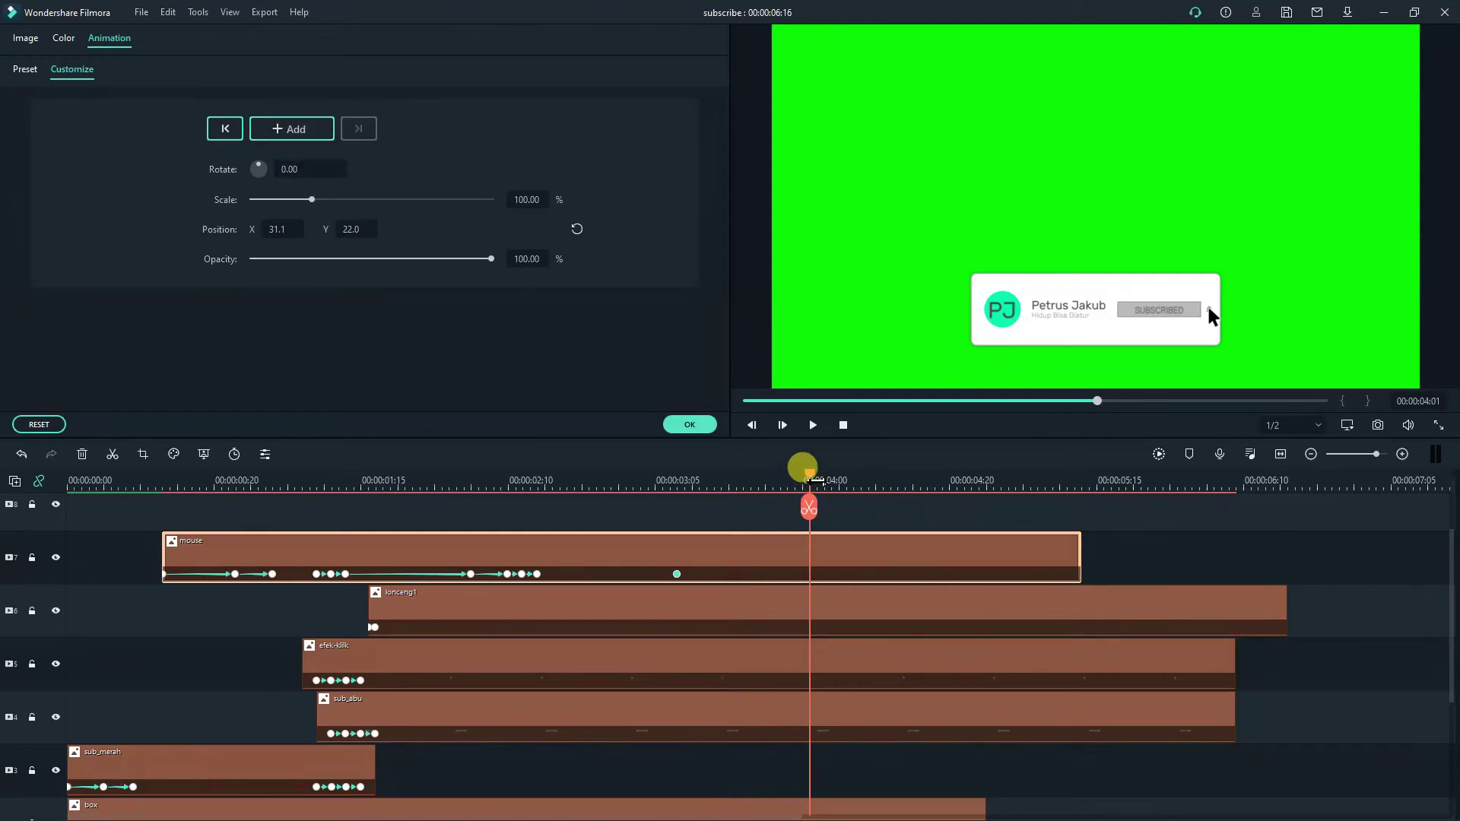
{"action": "left_click", "coordinate": [308, 128]}
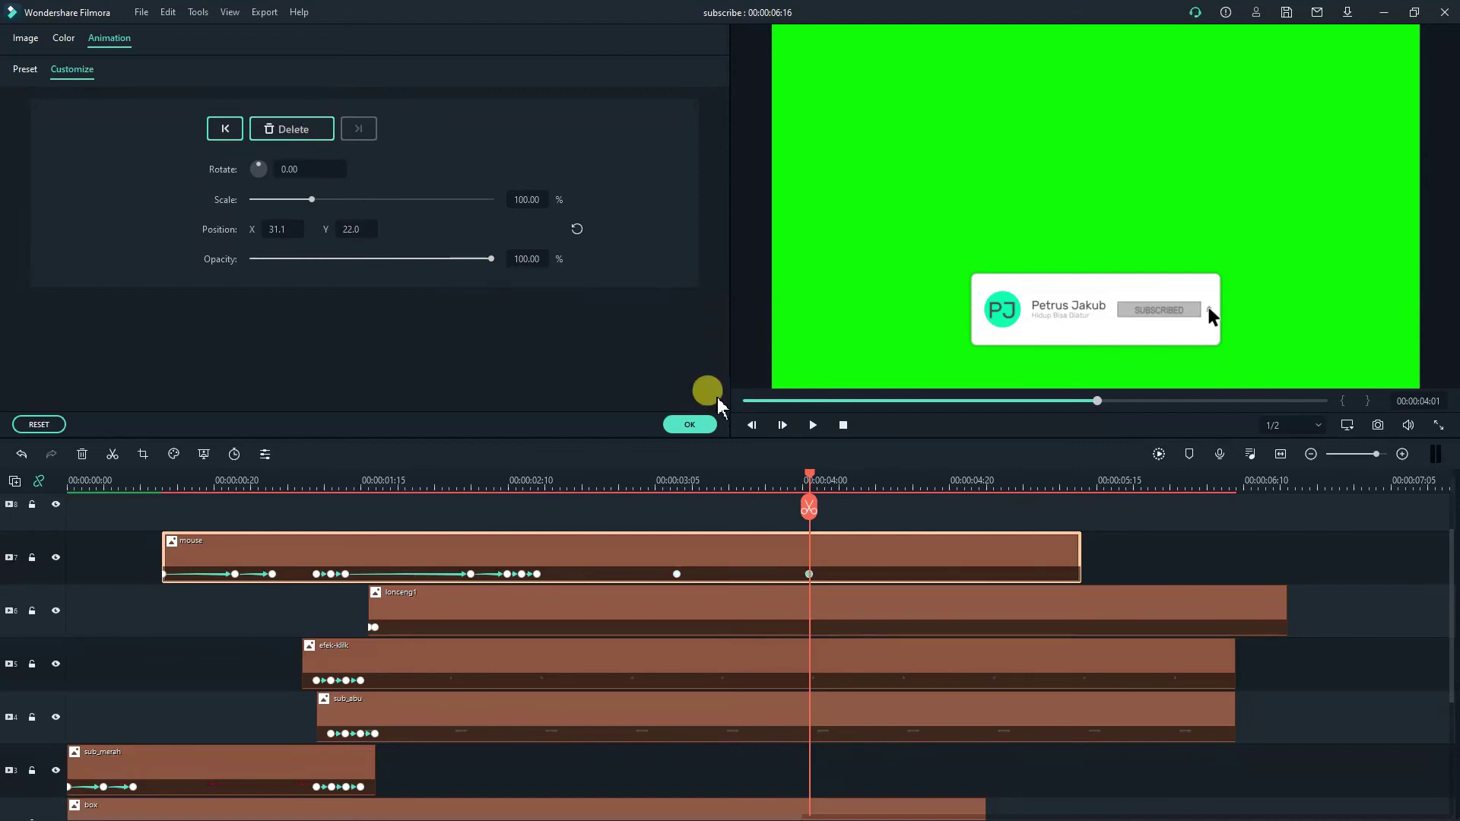
{"action": "left_click_drag", "start_coordinate": [1220, 322], "coordinate": [1109, 414]}
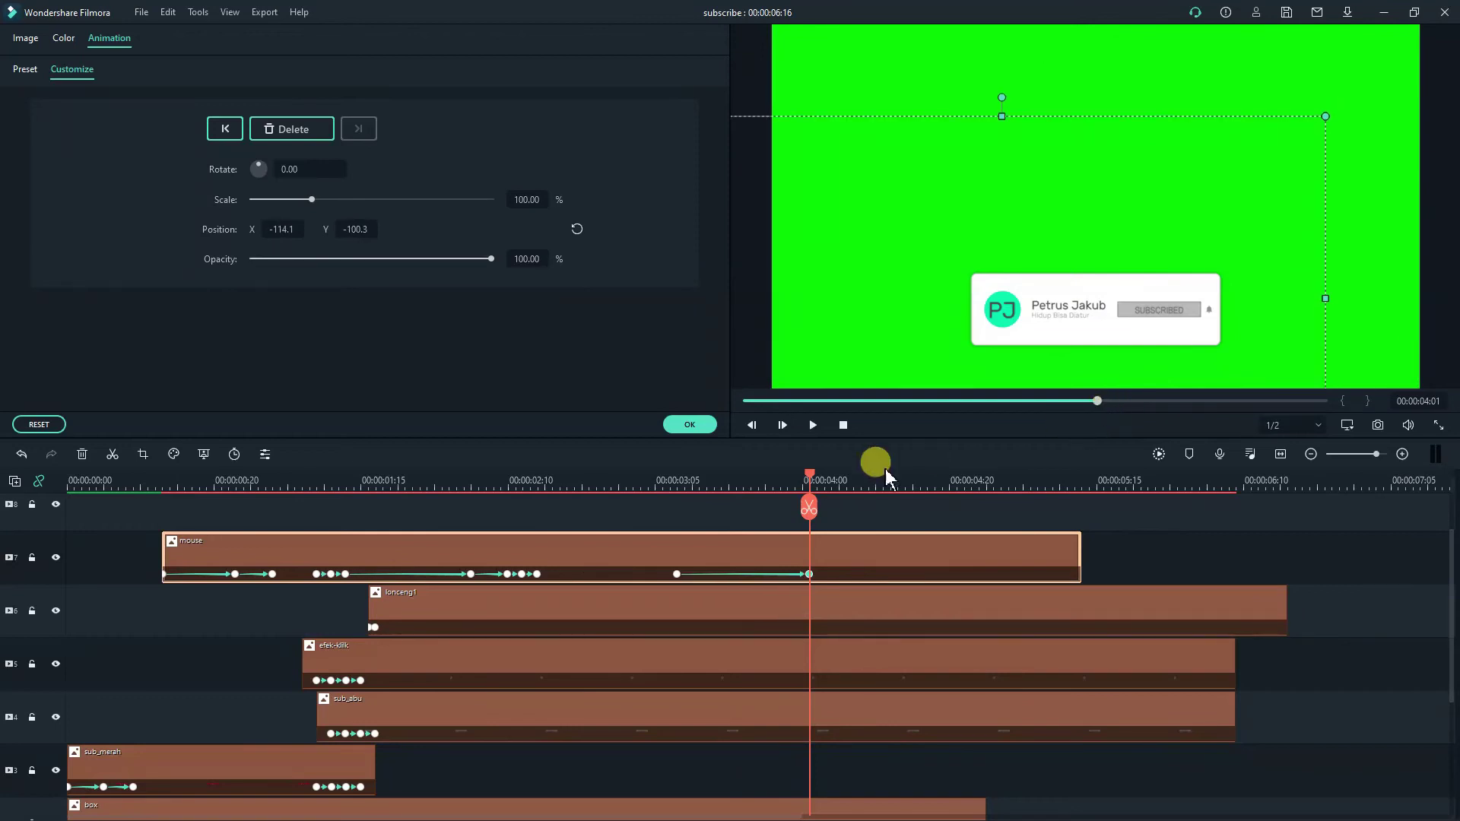
Play the animation to check the bell click and the pointer's exit from the frame.
{"action": "left_click", "coordinate": [677, 477]}
{"action": "key", "text": "space"}
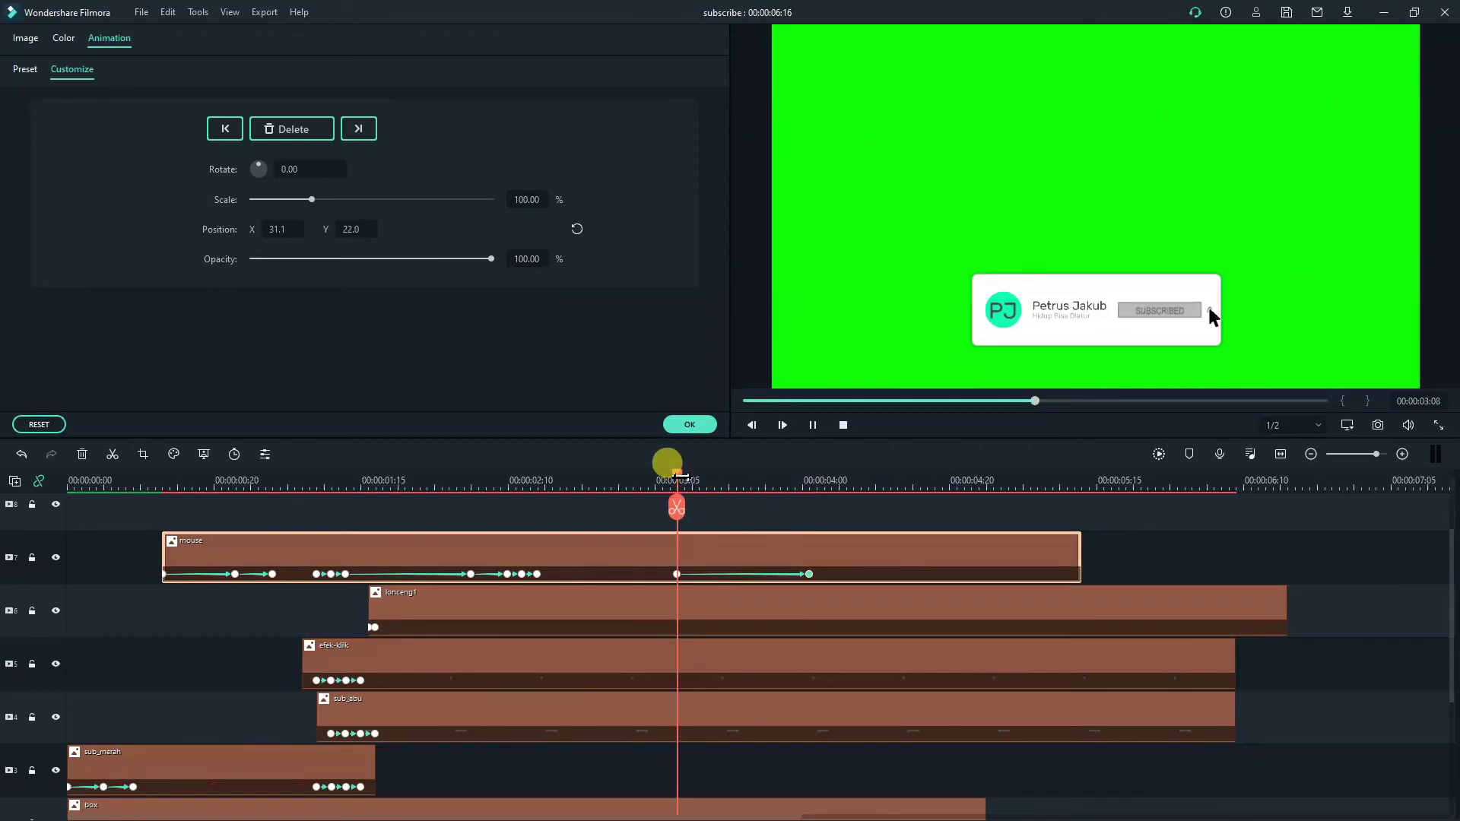
{"action": "left_click", "coordinate": [842, 426]}
{"action": "left_click", "coordinate": [814, 425]}
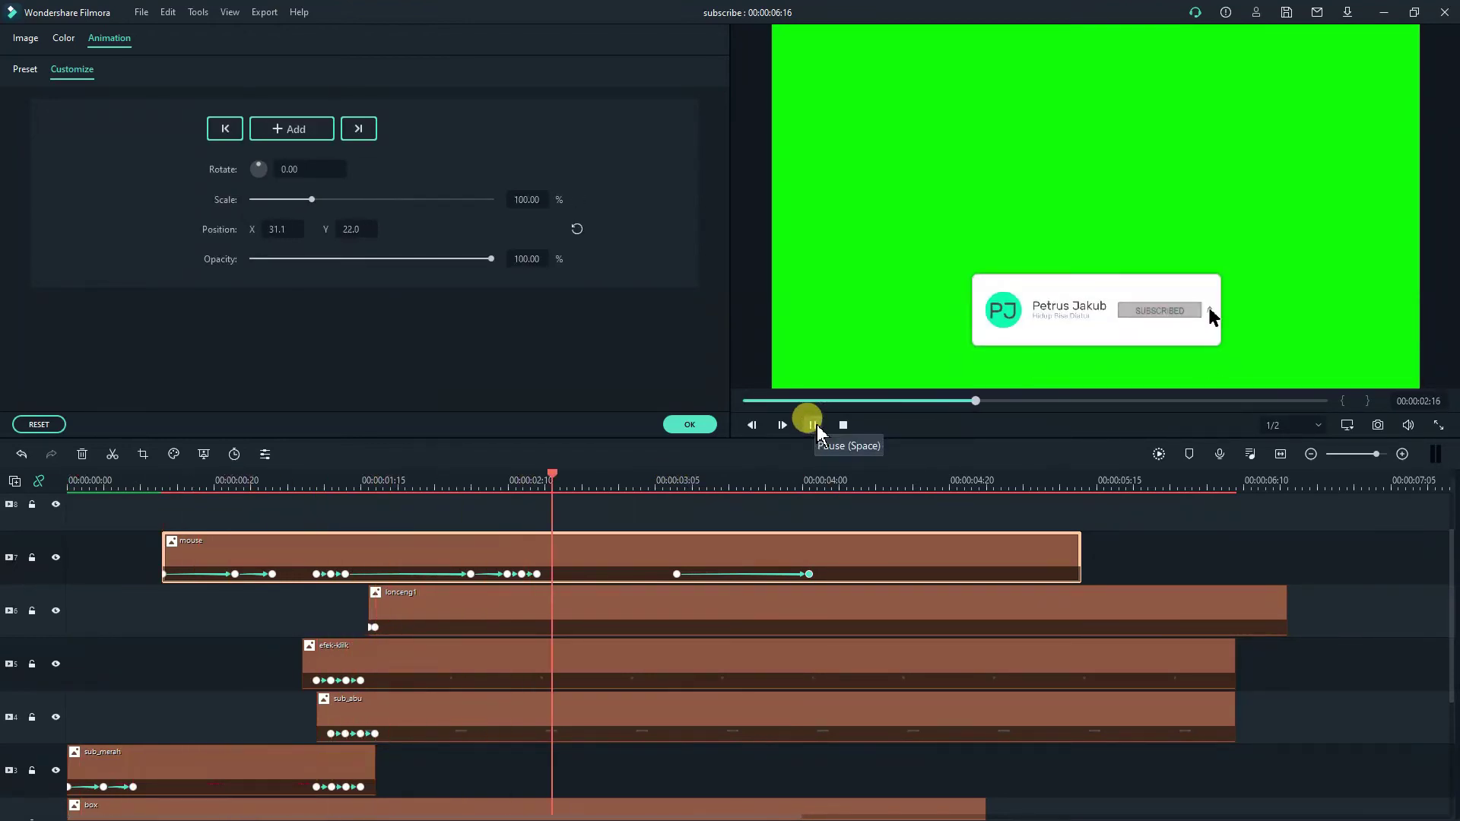
{"action": "left_click", "coordinate": [813, 424]}
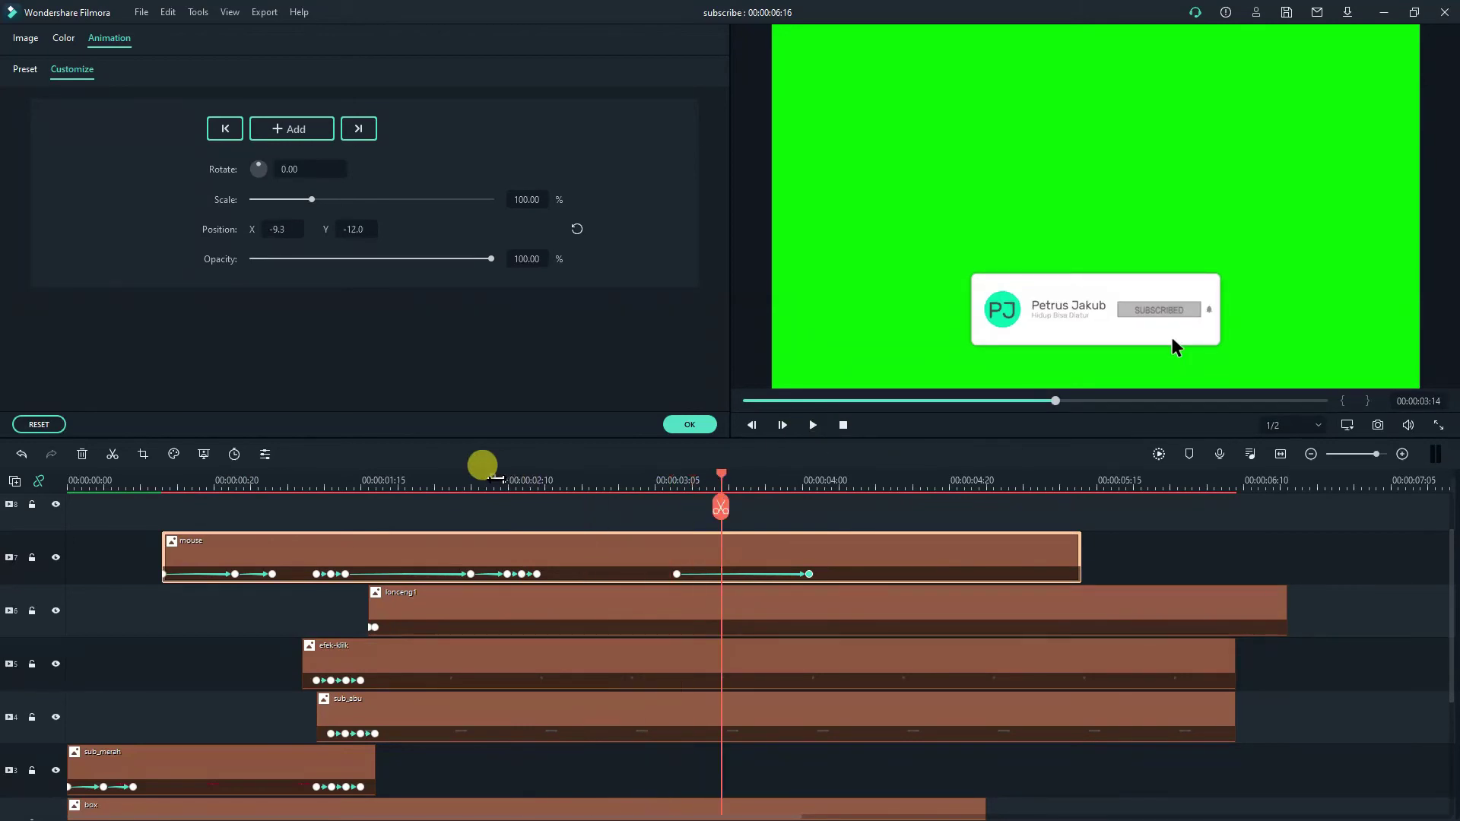
Shift the mouse clip's three bell-click keyframes so that the first one falls at 00:00:02:21.
{"action": "left_click", "coordinate": [486, 476]}
{"action": "mouse_move", "coordinate": [489, 472]}
{"action": "left_mouse_down"}
{"action": "mouse_move", "coordinate": [717, 493]}
{"action": "mouse_move", "coordinate": [473, 459]}
{"action": "left_mouse_up"}
{"action": "left_click_drag", "start_coordinate": [537, 574], "coordinate": [598, 571]}
{"action": "left_click_drag", "start_coordinate": [507, 575], "coordinate": [600, 581]}
Play the animation from just before the pointer travels to the bell to check the retimed click.
{"action": "left_click_drag", "start_coordinate": [513, 481], "coordinate": [460, 496]}
{"action": "key", "text": "space"}
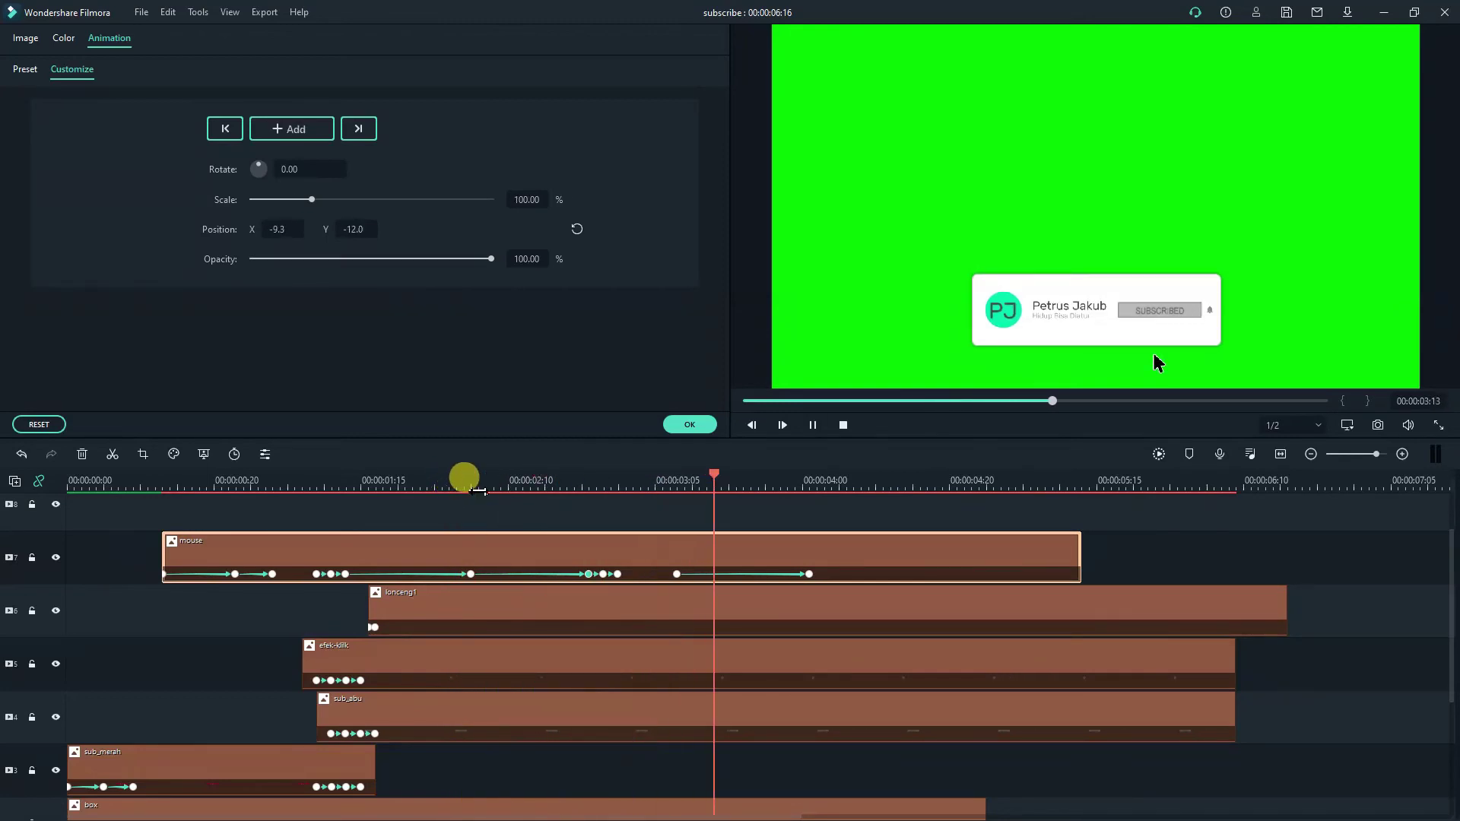
{"action": "key", "text": "space"}
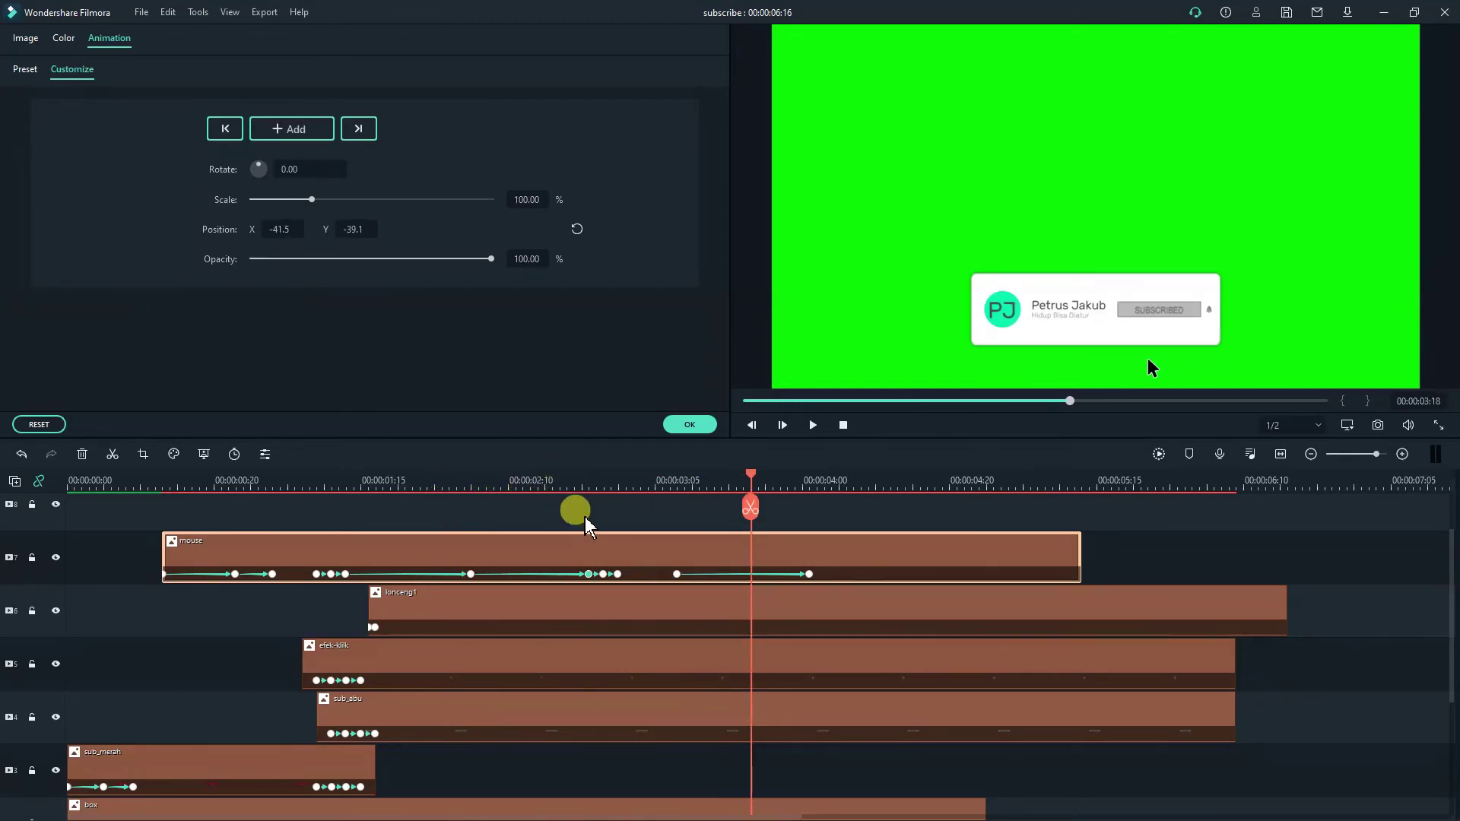
Add a mouse clip keyframe at 00:00:02:18 and match its position to the next keyframe at X 31.1, Y 22.0.
{"action": "left_click", "coordinate": [568, 479]}
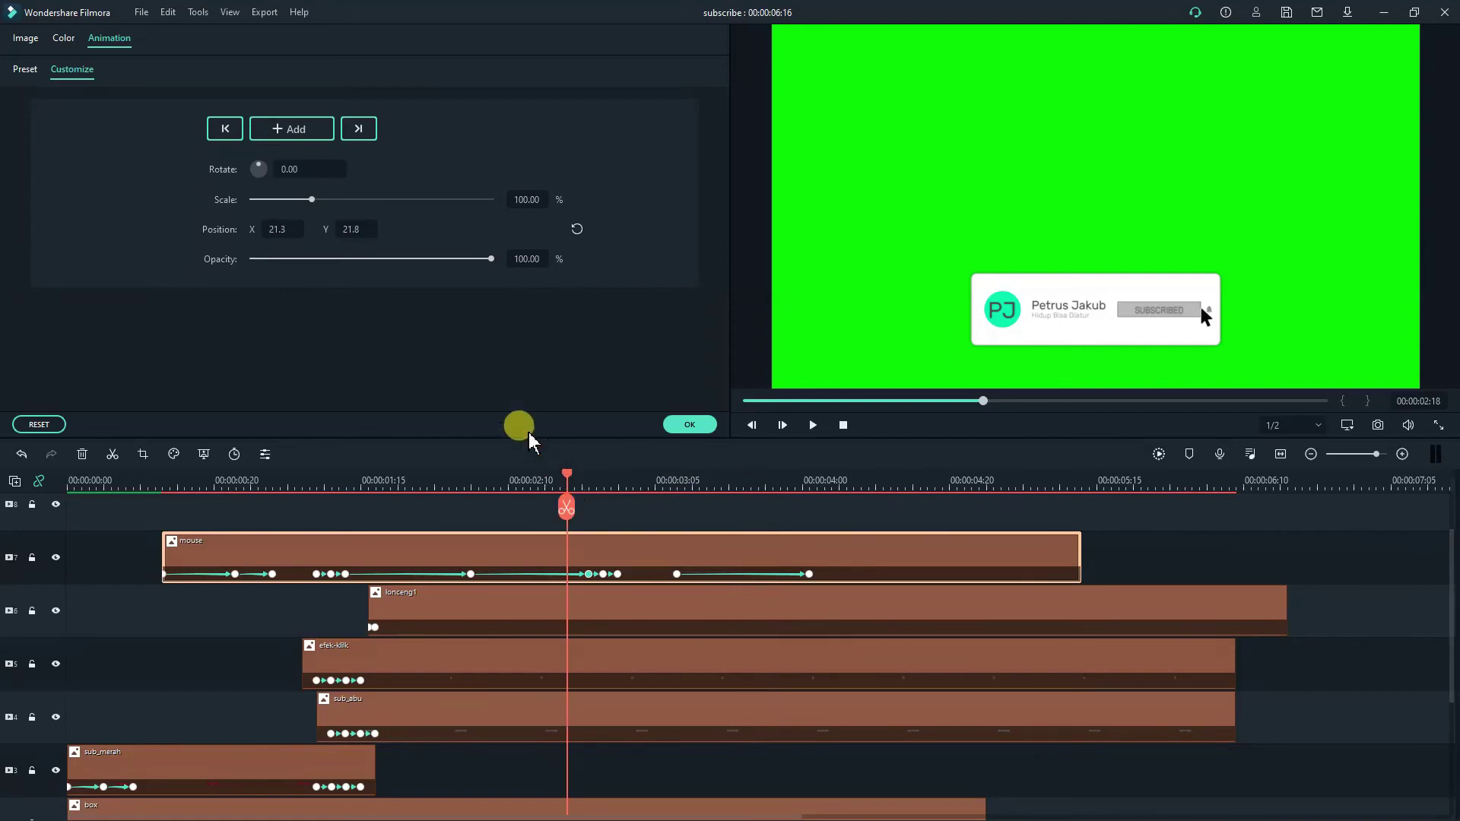
{"action": "left_click", "coordinate": [312, 134]}
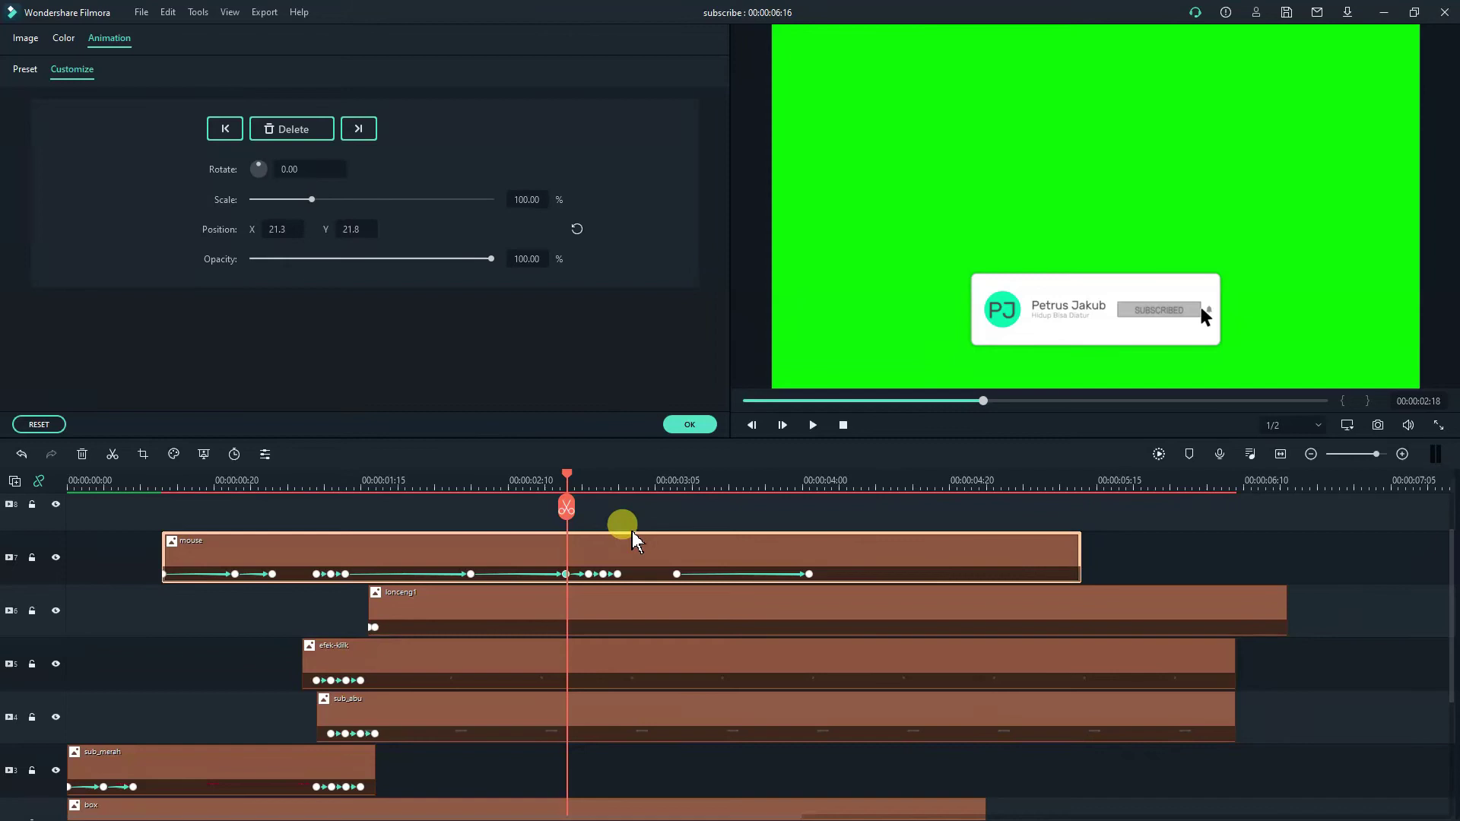
{"action": "left_click", "coordinate": [366, 125]}
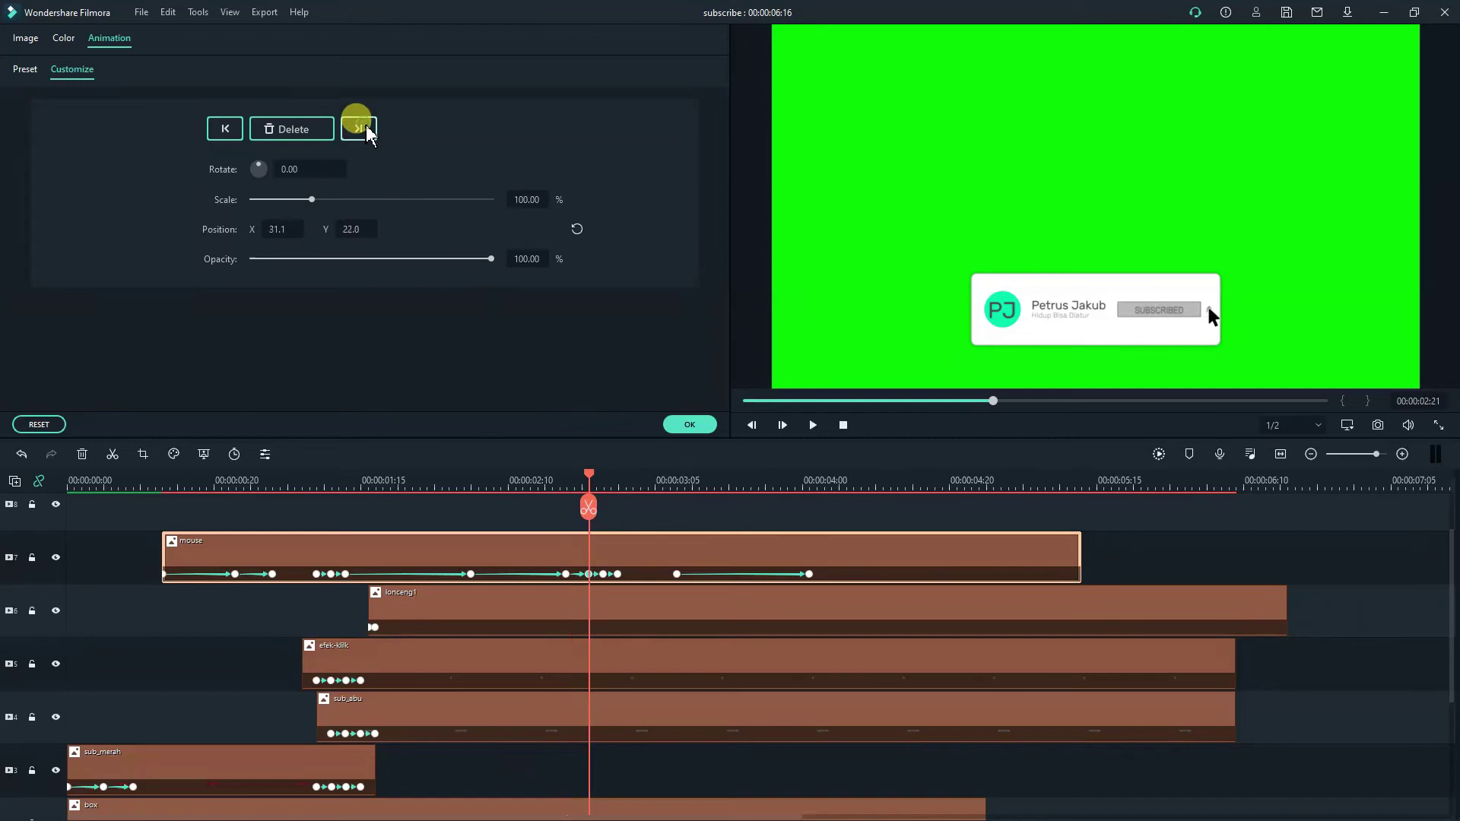
{"action": "left_click", "coordinate": [226, 125]}
{"action": "left_click", "coordinate": [296, 229]}
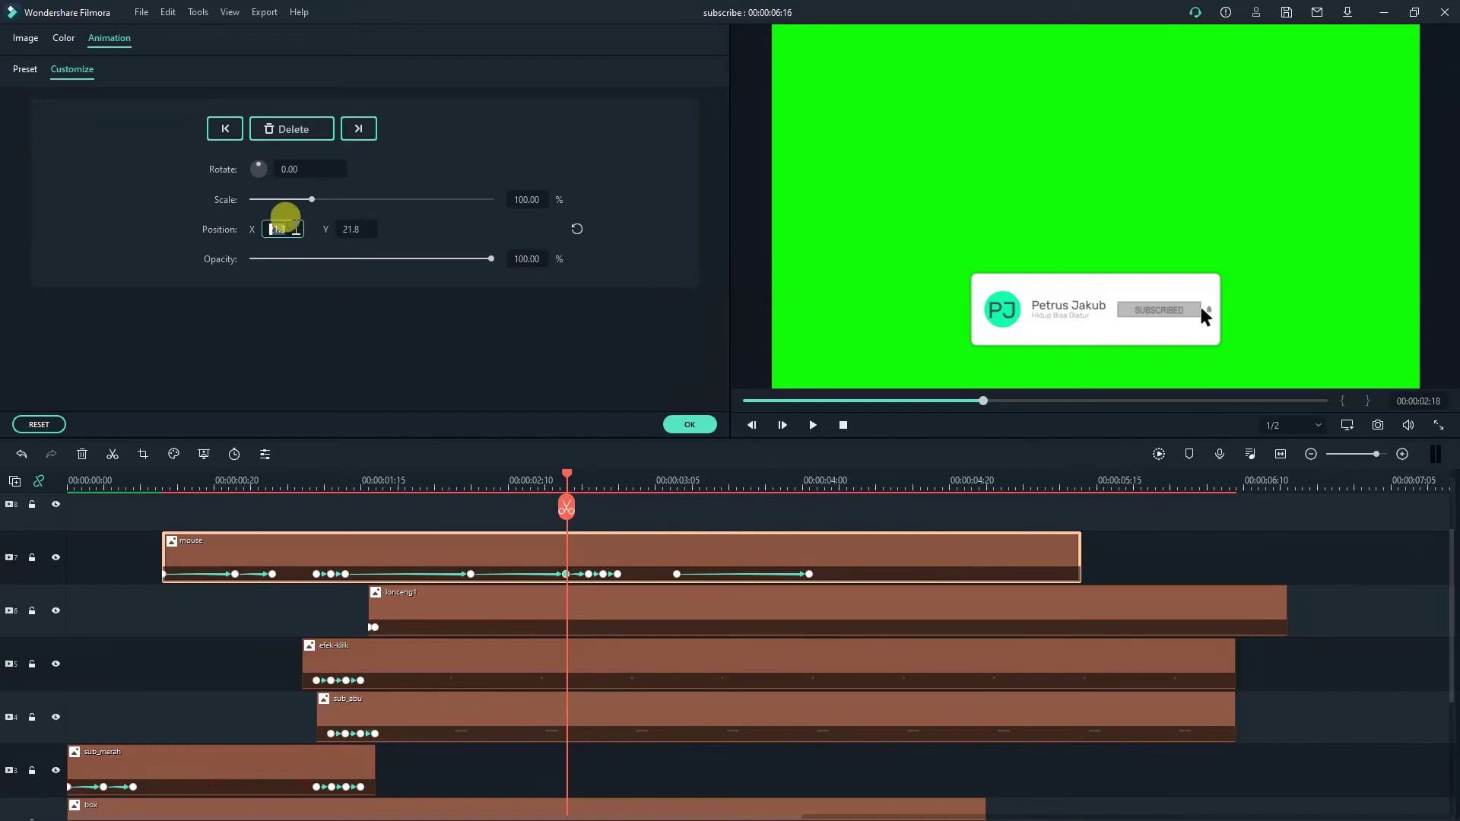
{"action": "key", "text": "Tab"}
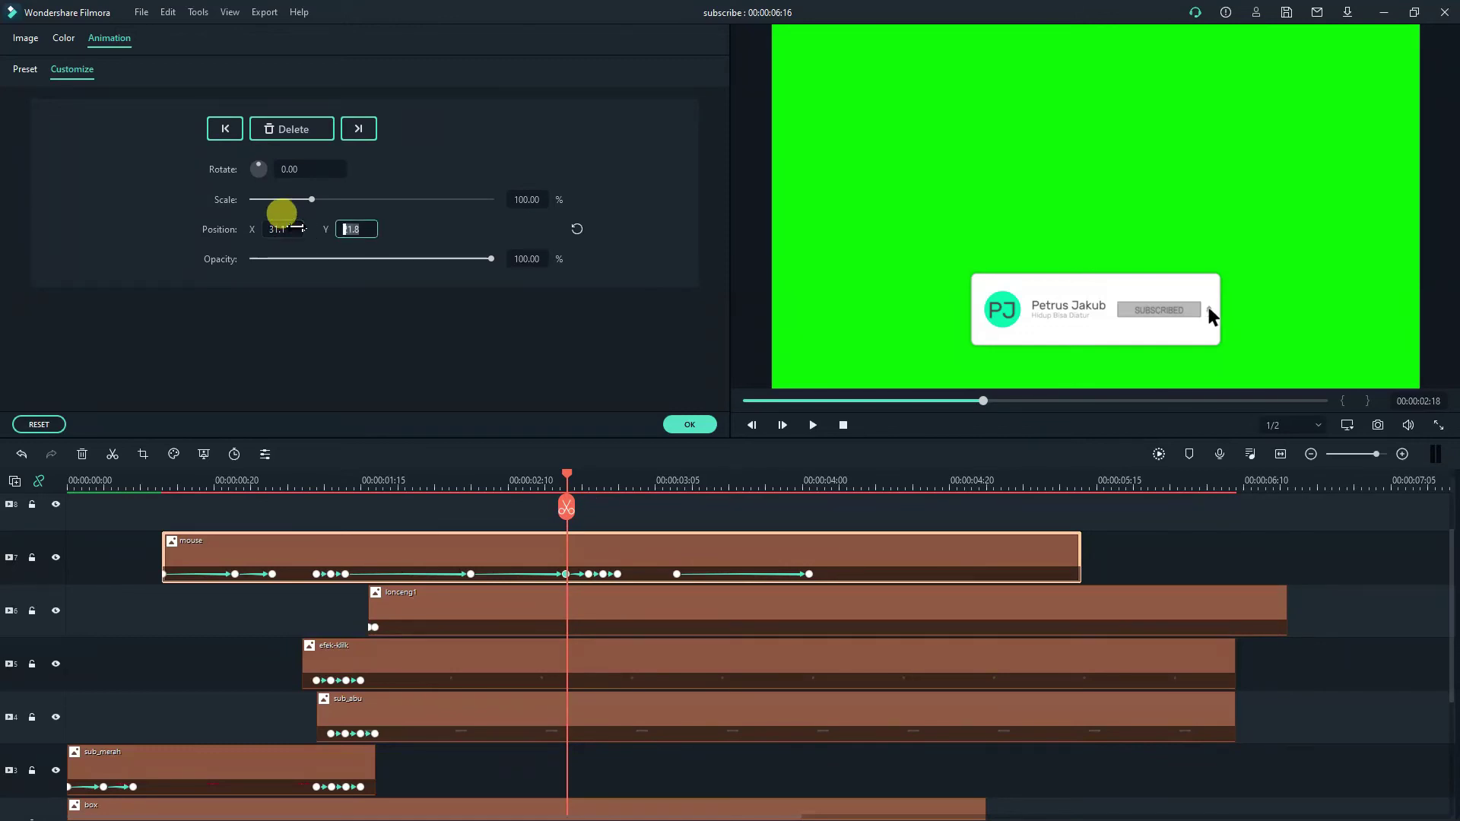
{"action": "key", "text": "Right"}
{"action": "key", "text": "Right"}
{"action": "key", "text": "Right"}
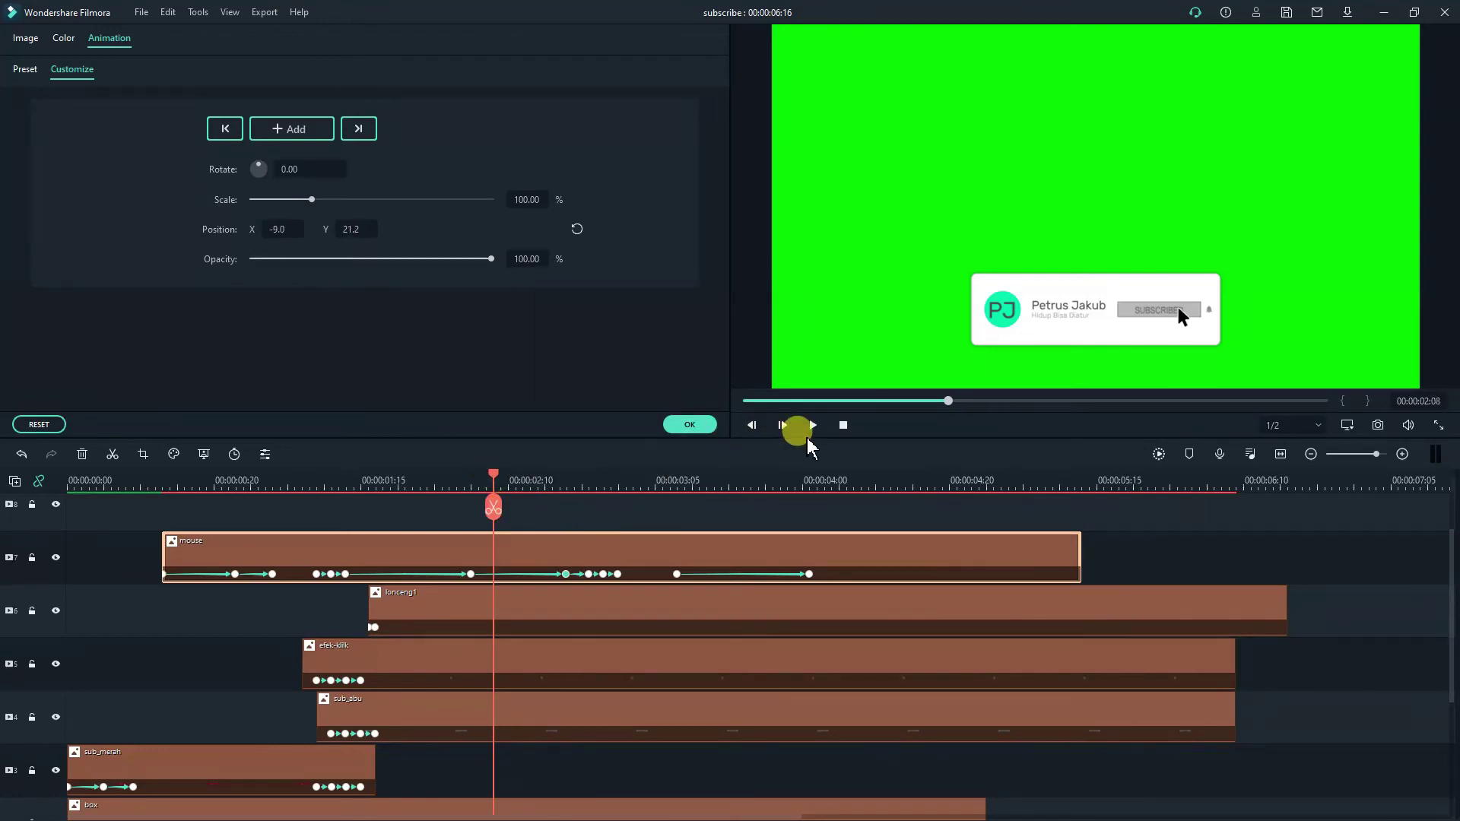
Replay the animation and scrub around 00:00:02:17 to check the pointer's pause on the bell before the click.
{"action": "left_click", "coordinate": [843, 426]}
{"action": "left_click", "coordinate": [813, 425]}
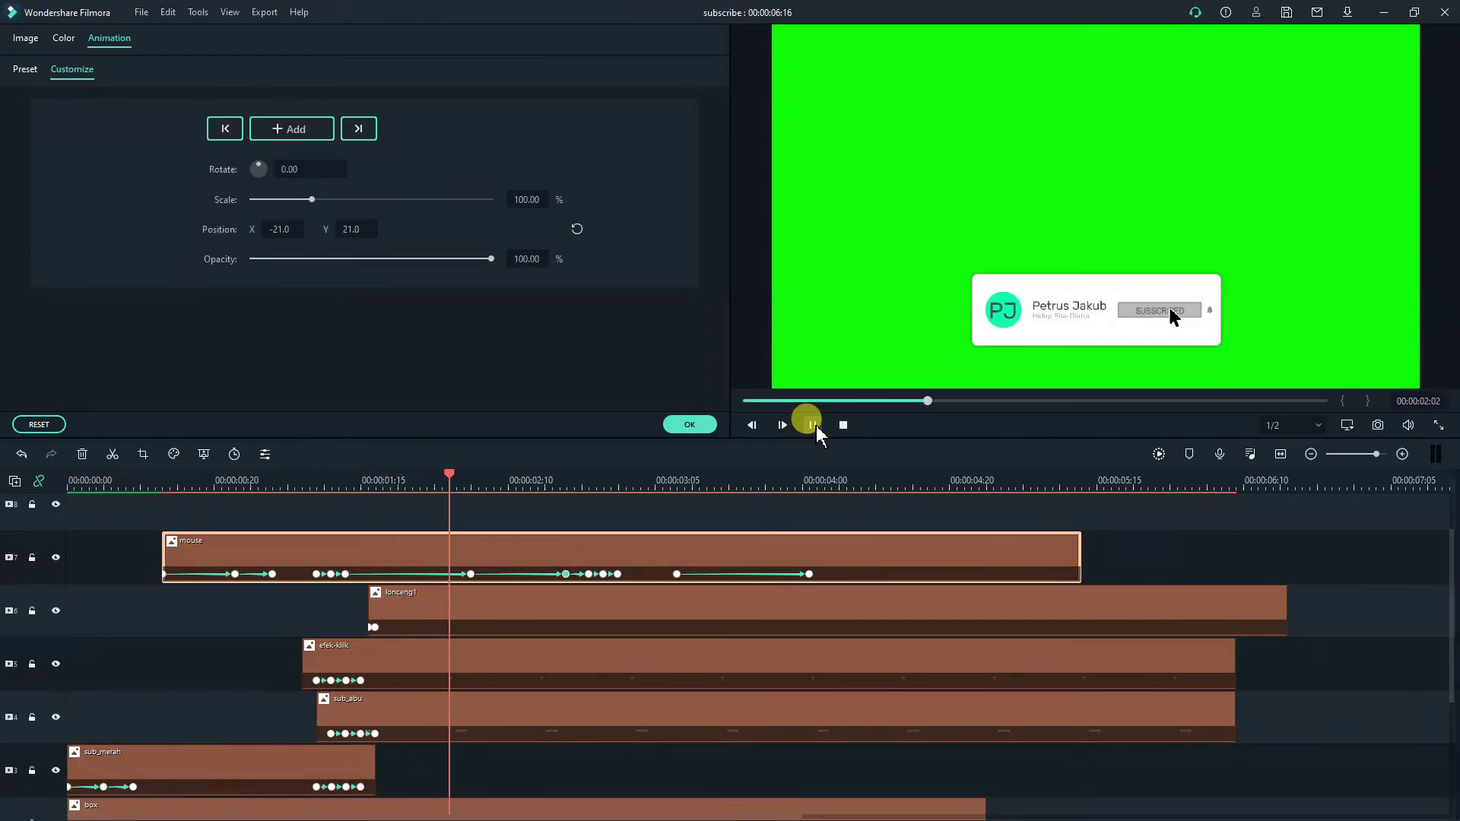
{"action": "left_click", "coordinate": [814, 426]}
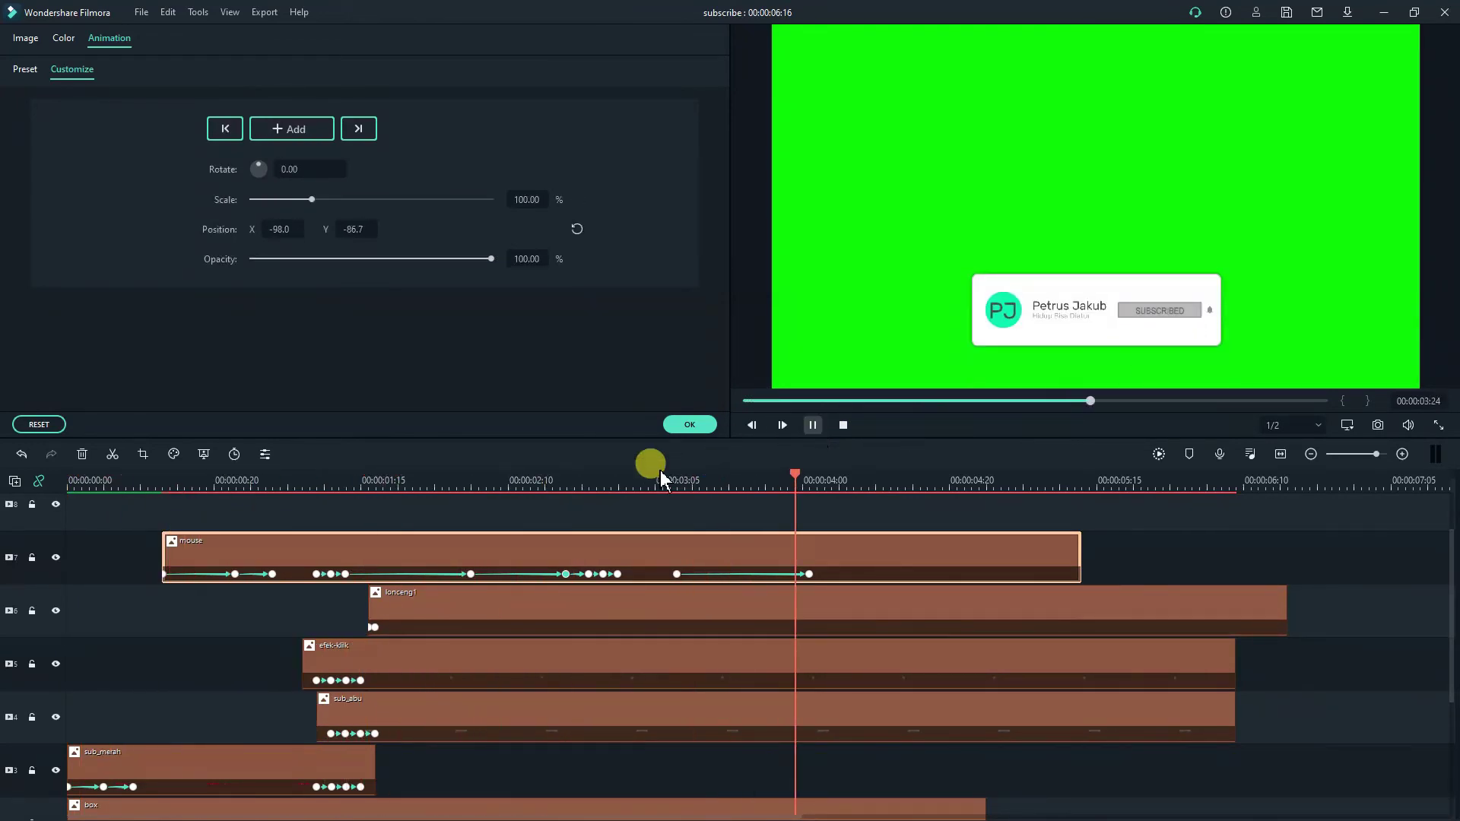
{"action": "left_click", "coordinate": [569, 474]}
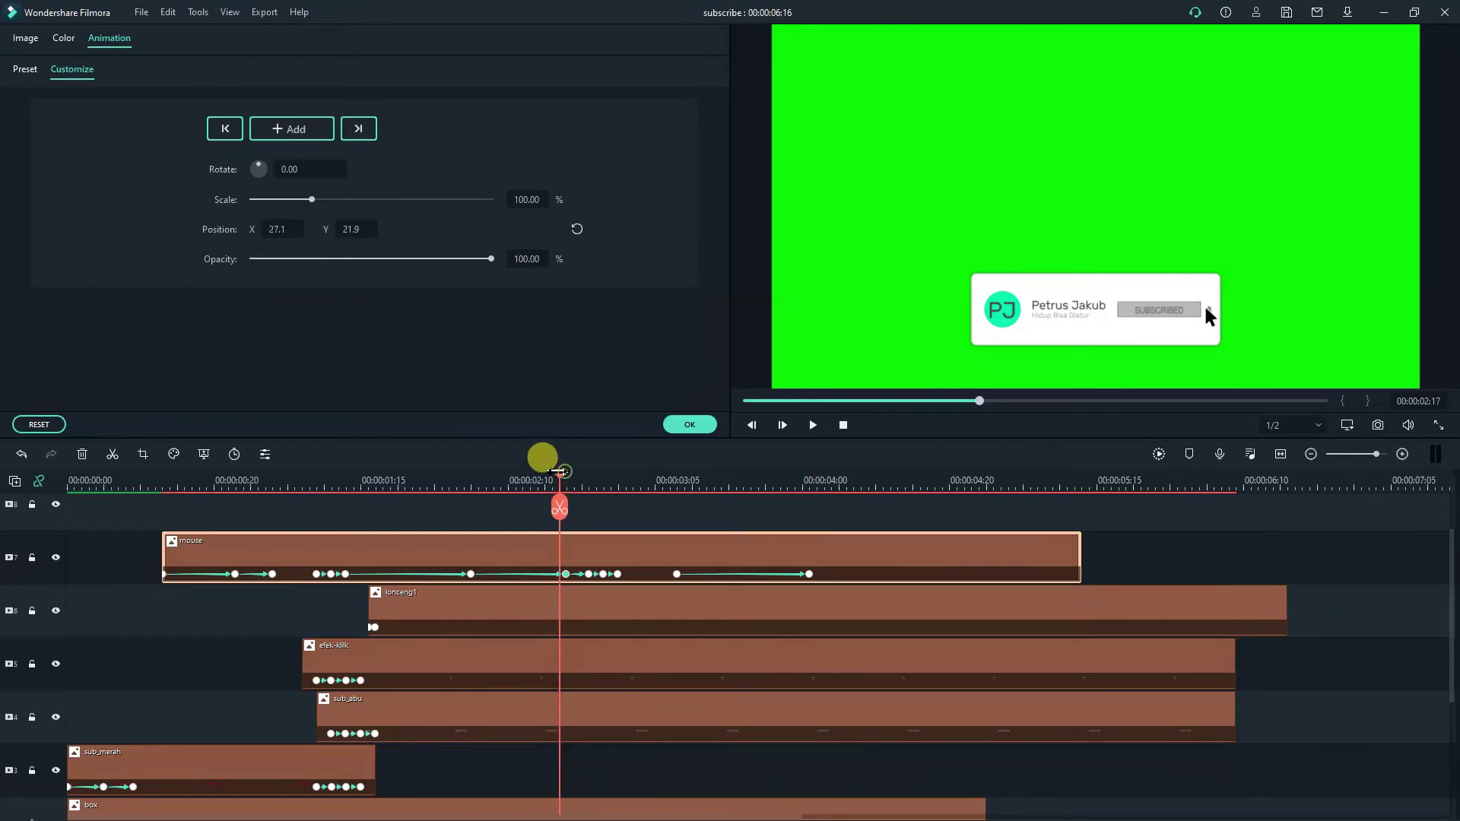
{"action": "scroll", "coordinate": [578, 478], "scroll_direction": "down", "scroll_amount": 1}
{"action": "left_click_drag", "start_coordinate": [586, 480], "coordinate": [547, 477]}
Shift the mouse clip's two exit keyframes to about 00:00:04:04 and 00:00:04:23.
{"action": "left_click", "coordinate": [799, 575]}
{"action": "left_click_drag", "start_coordinate": [799, 575], "coordinate": [962, 574]}
{"action": "left_click", "coordinate": [670, 574]}
{"action": "left_click_drag", "start_coordinate": [686, 577], "coordinate": [823, 574]}
Respace the mouse clip's three bell-click keyframes to about 00:00:02:24, 00:00:03:02 and 00:00:03:05.
{"action": "left_click", "coordinate": [600, 575]}
{"action": "left_click_drag", "start_coordinate": [612, 577], "coordinate": [676, 578]}
{"action": "left_click", "coordinate": [599, 576]}
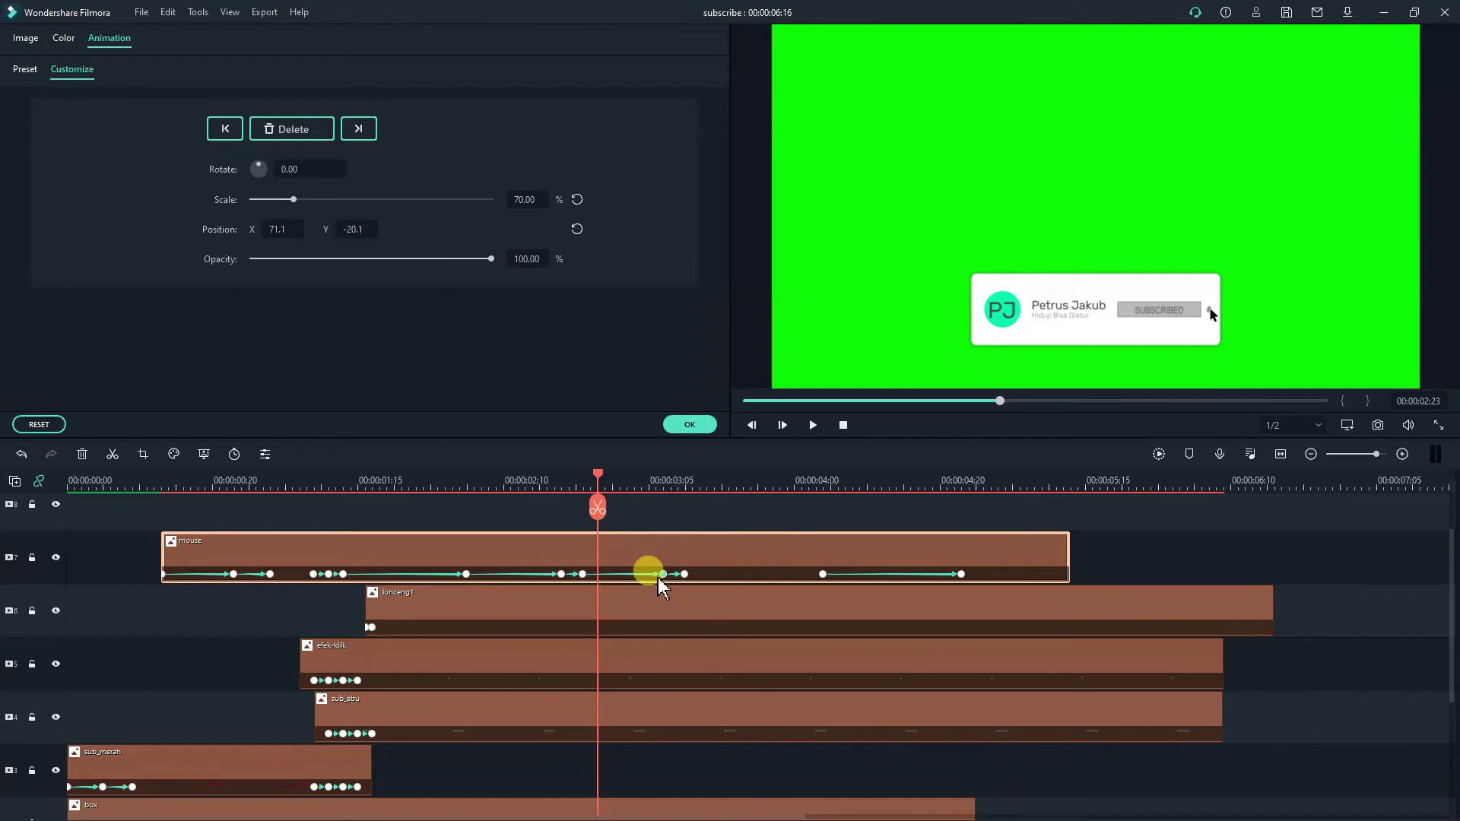
{"action": "left_click_drag", "start_coordinate": [583, 574], "coordinate": [666, 570]}
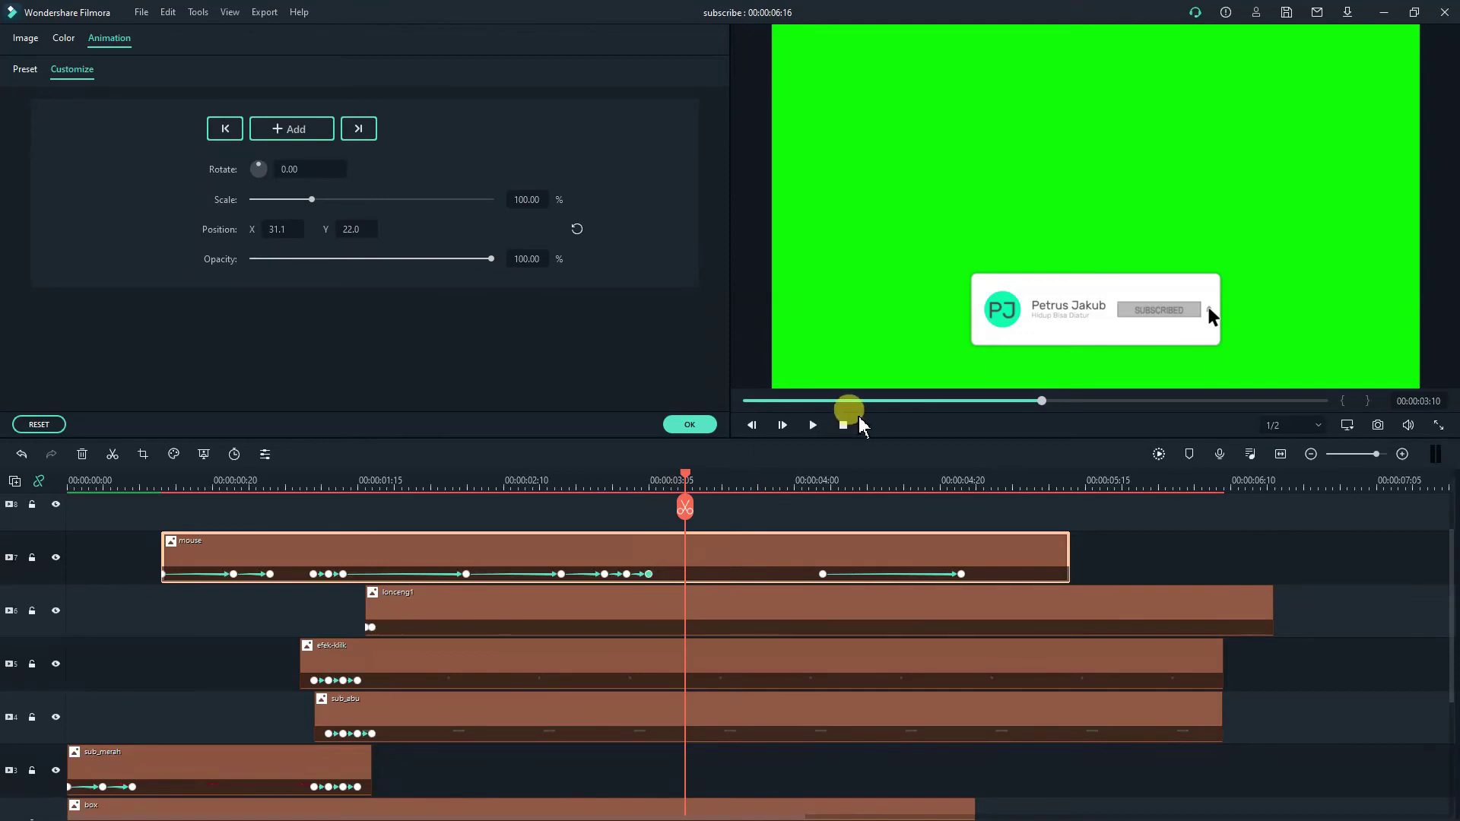
Duplicate the klik sekali audio clip and place the copy on the same audio track at about 00:00:03:00 for the bell click.
{"action": "scroll", "coordinate": [456, 631], "scroll_direction": "down", "scroll_amount": 3}
{"action": "scroll", "coordinate": [477, 640], "scroll_direction": "down", "scroll_amount": 1}
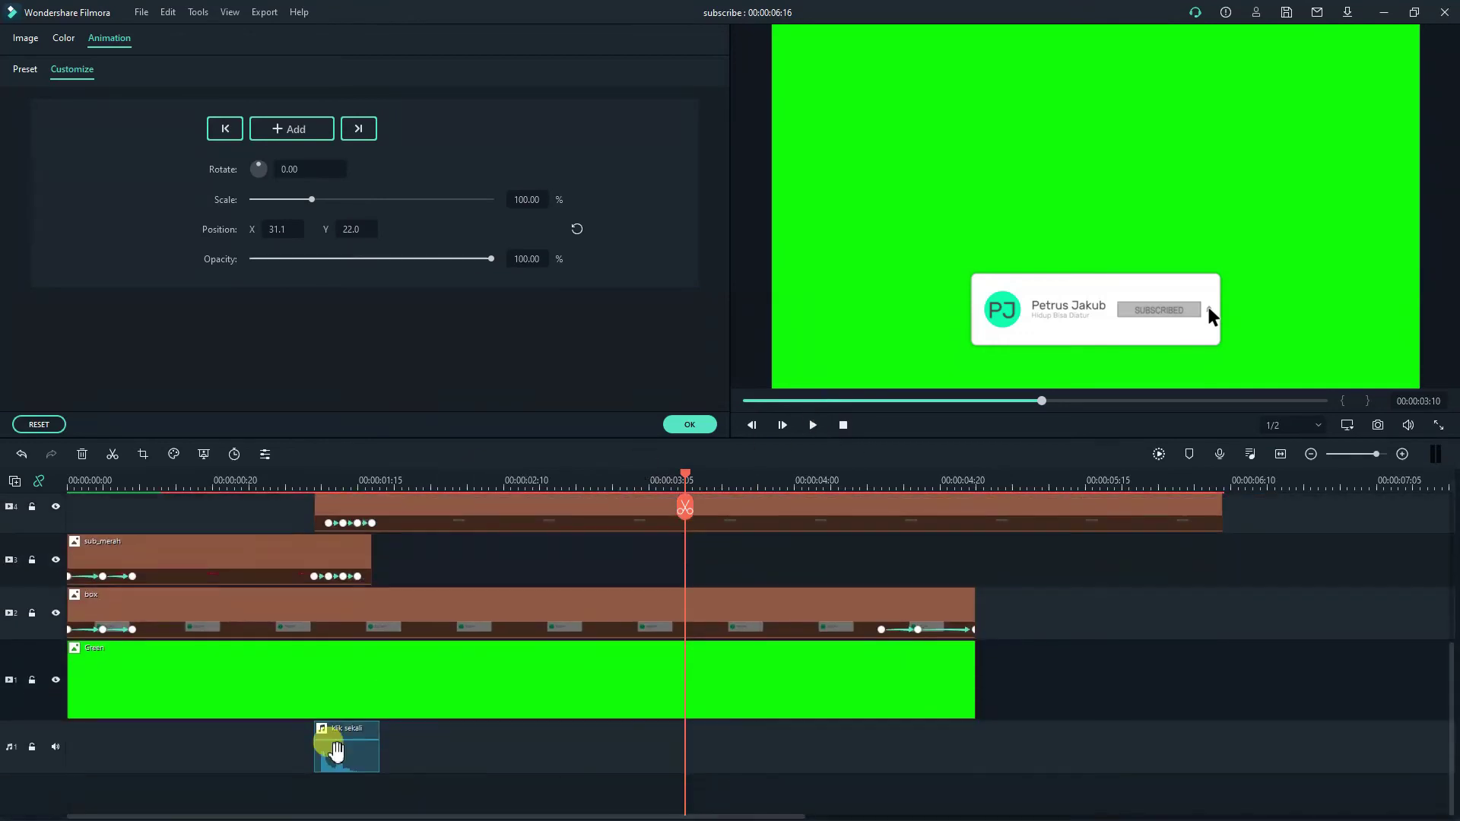
{"action": "right_click", "coordinate": [351, 750]}
{"action": "left_click", "coordinate": [408, 431]}
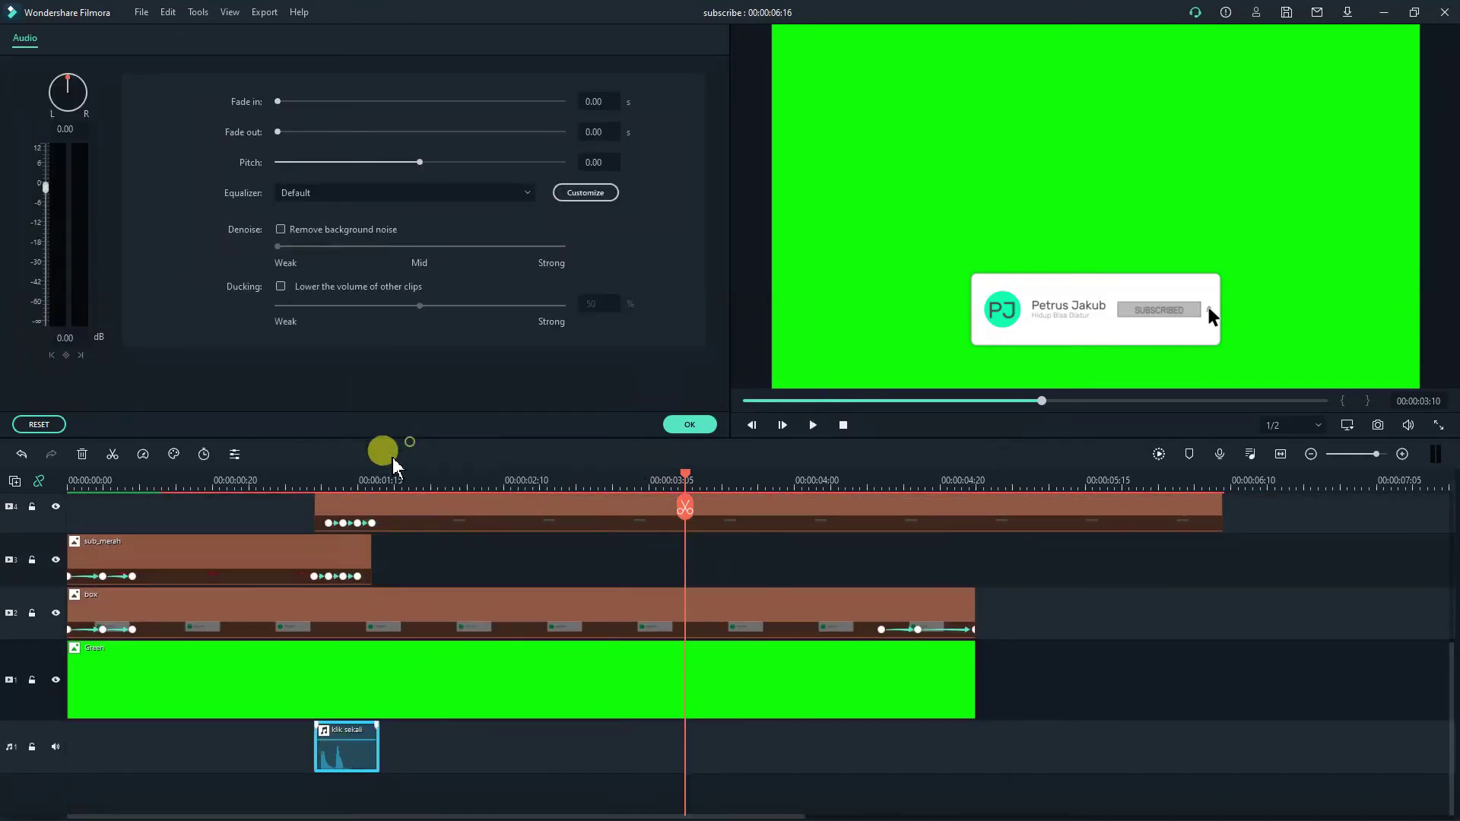
{"action": "scroll", "coordinate": [585, 591], "scroll_direction": "up", "scroll_amount": 5}
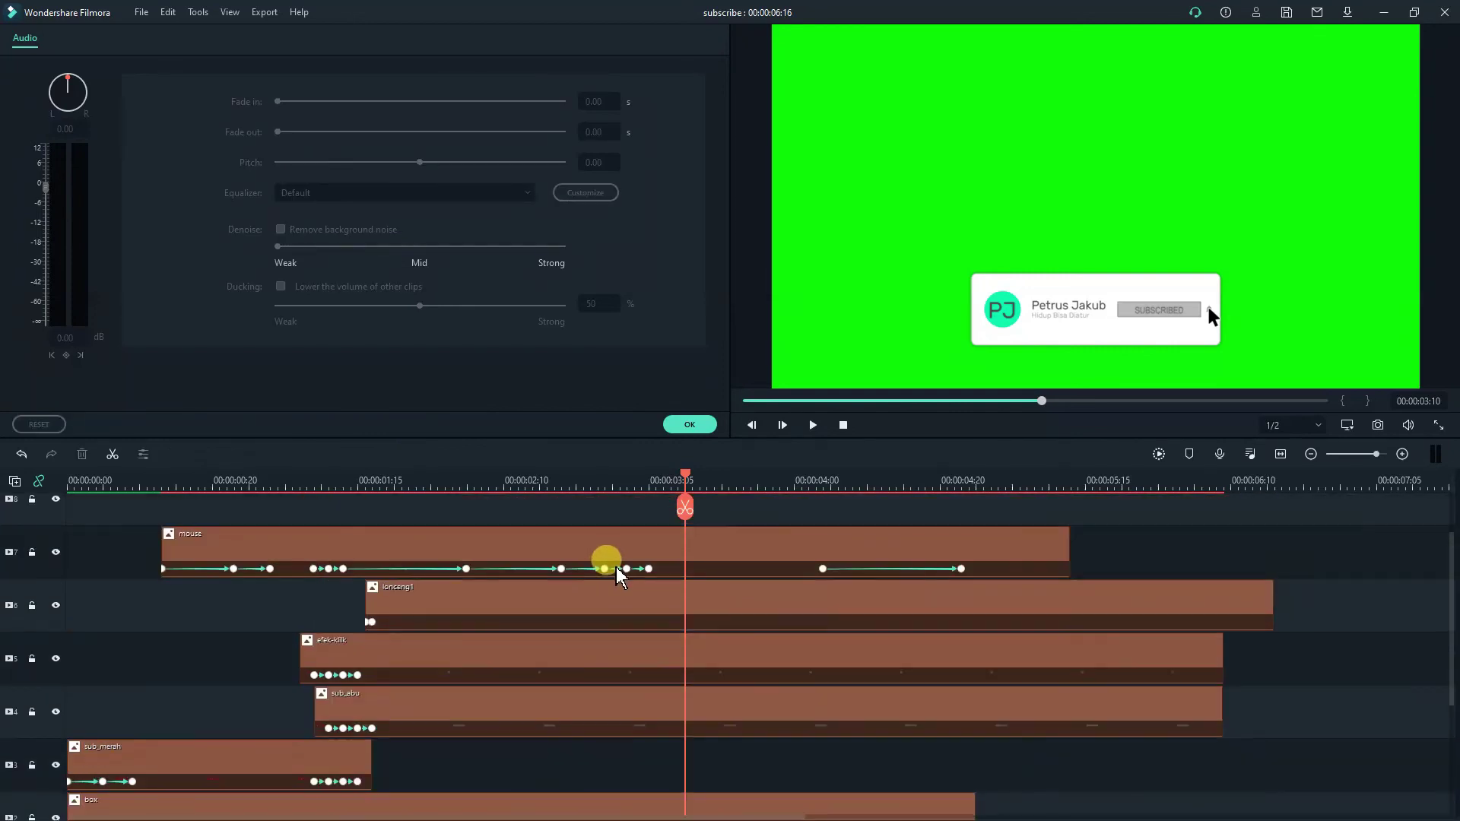
{"action": "left_click", "coordinate": [590, 478]}
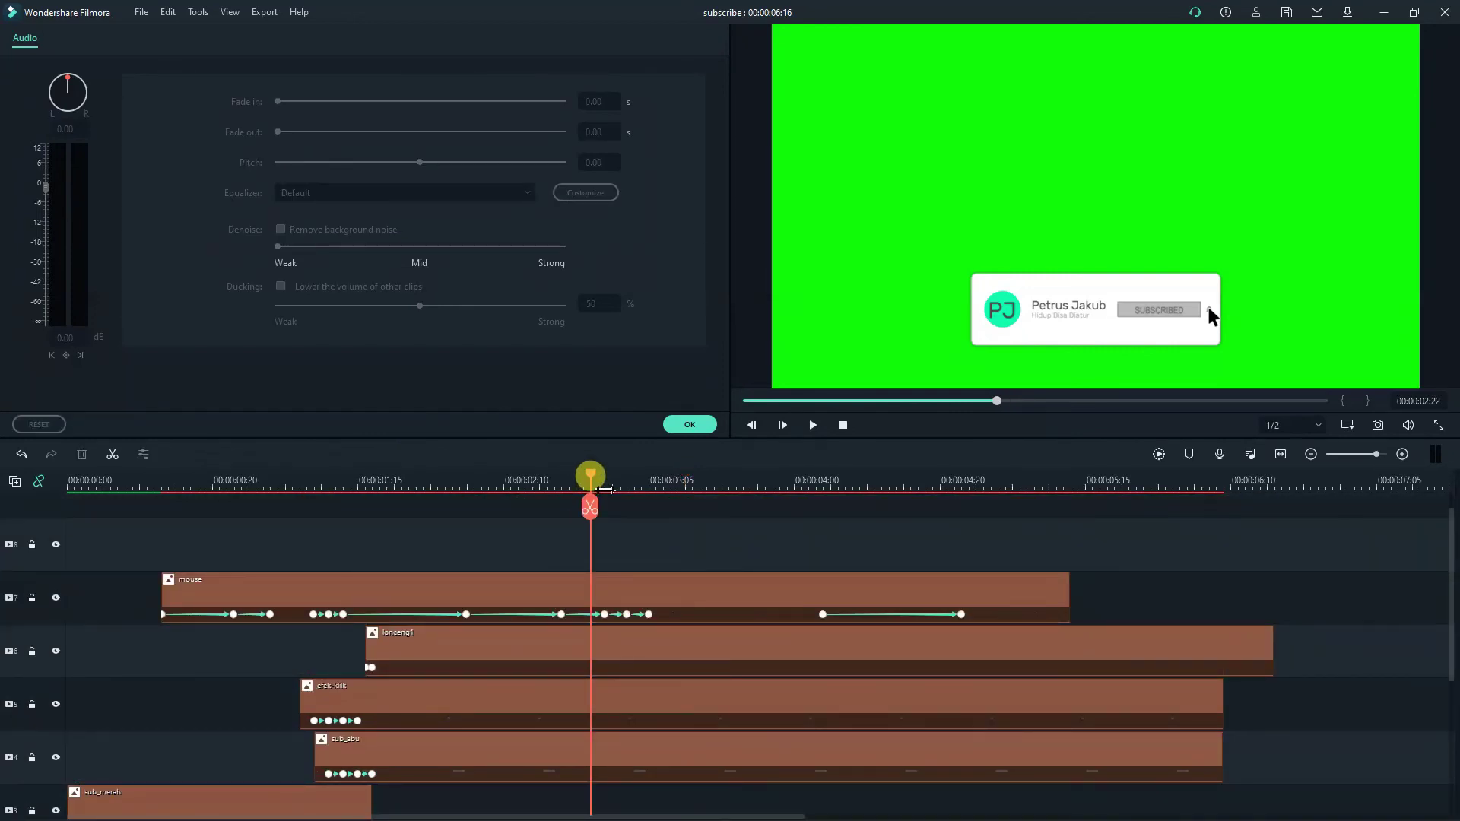
{"action": "key", "text": "ctrl+v"}
{"action": "scroll", "coordinate": [684, 682], "scroll_direction": "down", "scroll_amount": 4}
{"action": "left_click_drag", "start_coordinate": [638, 793], "coordinate": [659, 784]}
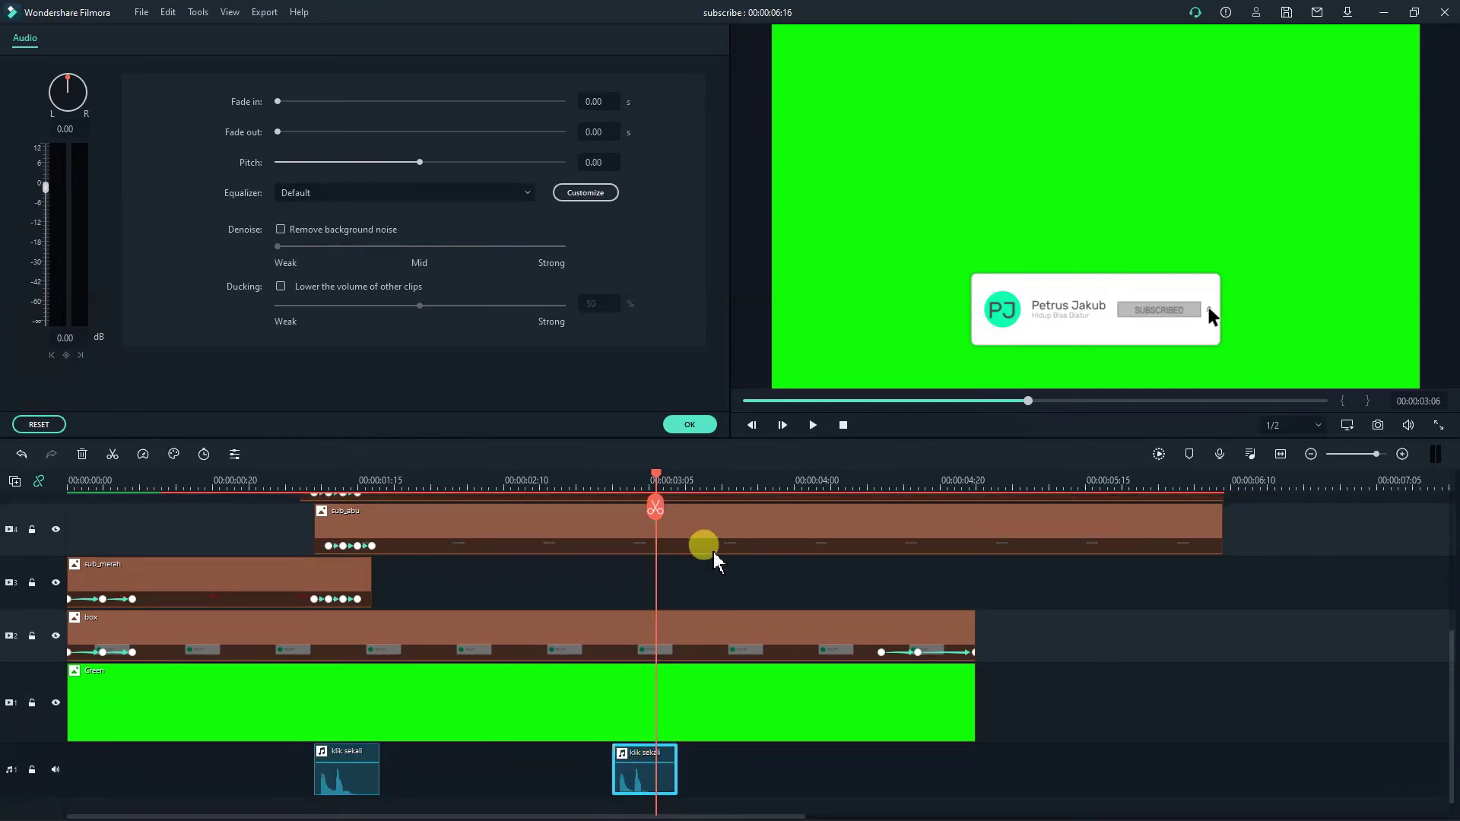
Replay the animation from the start, from 00:00:01:09 and from 00:00:02:15 to check the click sounds against the pointer's clicks.
{"action": "scroll", "coordinate": [715, 563], "scroll_direction": "up", "scroll_amount": 1}
{"action": "left_click", "coordinate": [843, 425]}
{"action": "left_click", "coordinate": [812, 425]}
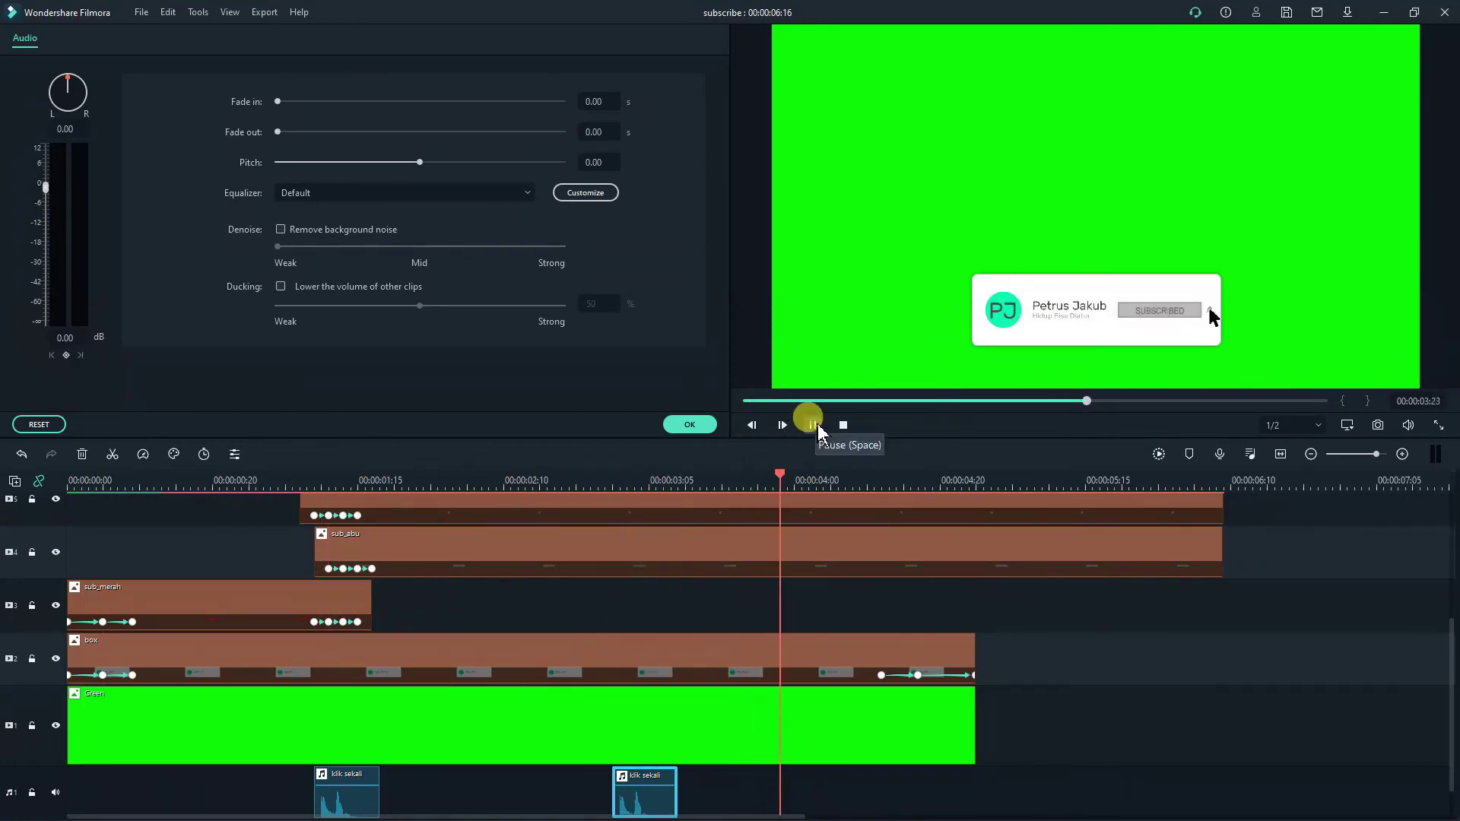
{"action": "scroll", "coordinate": [819, 635], "scroll_direction": "up", "scroll_amount": 3}
{"action": "key", "text": "space"}
{"action": "left_click_drag", "start_coordinate": [844, 477], "coordinate": [321, 508]}
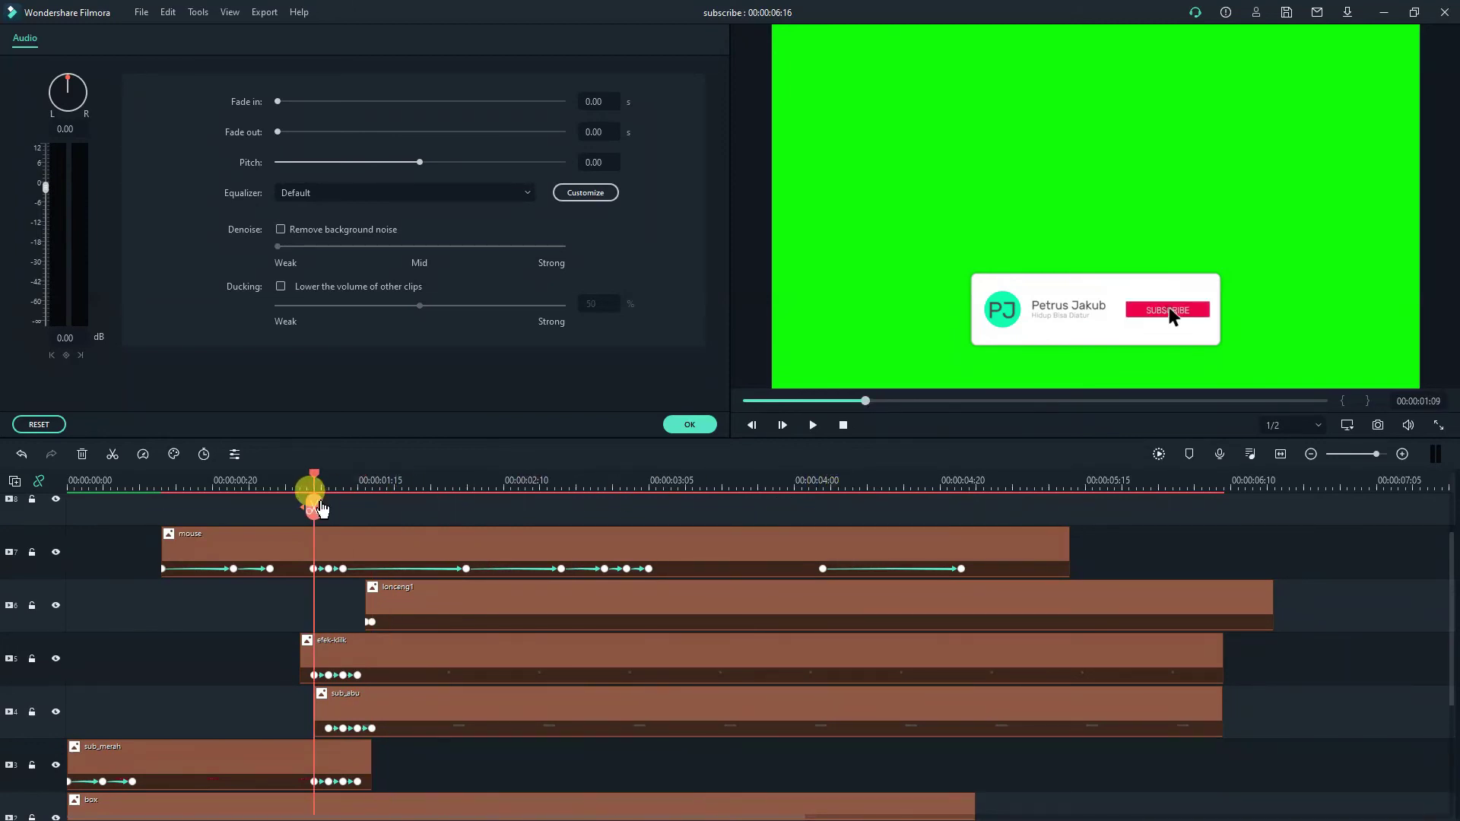
{"action": "key", "text": "space"}
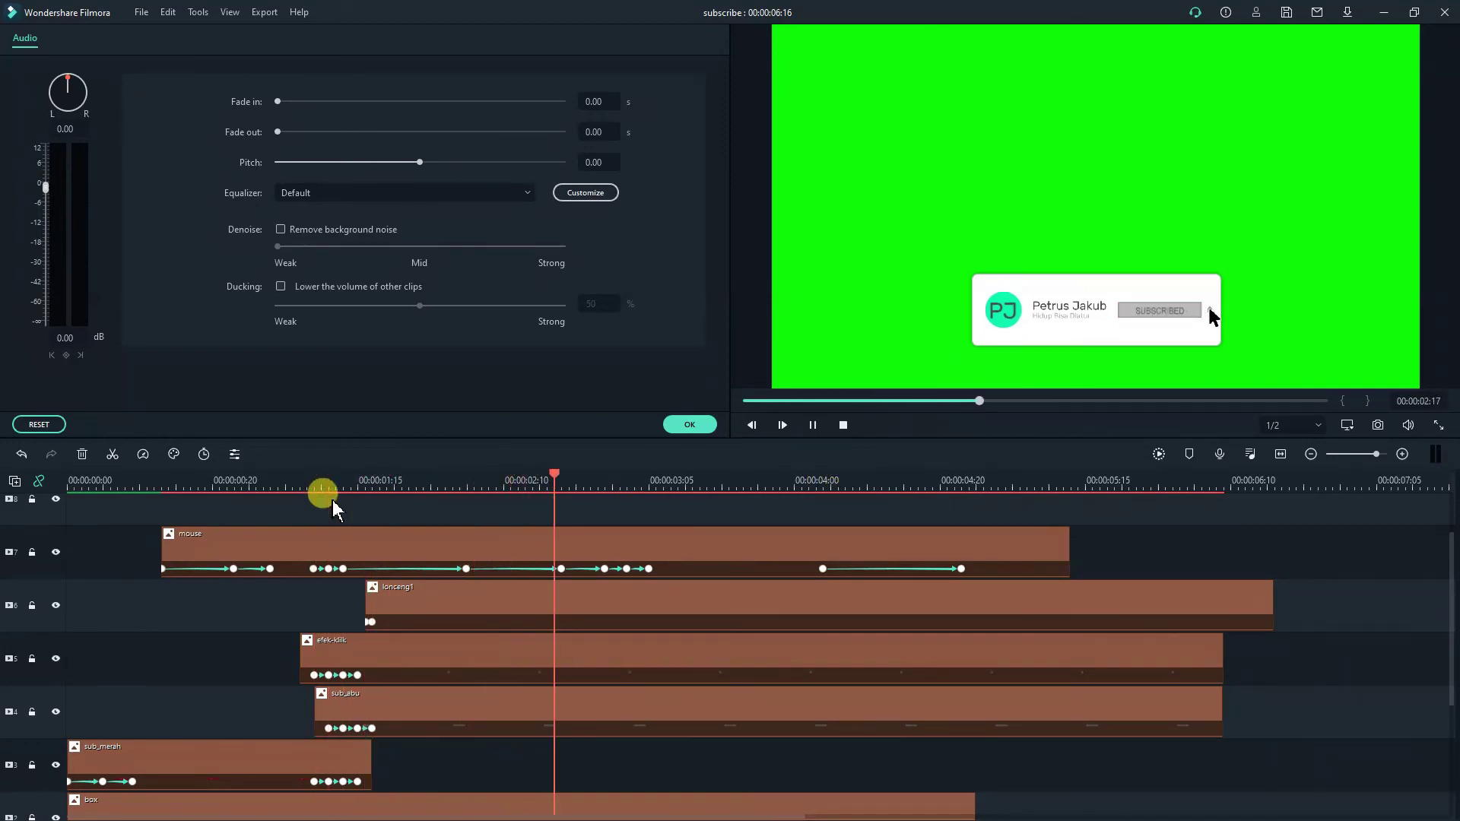
{"action": "key", "text": "space"}
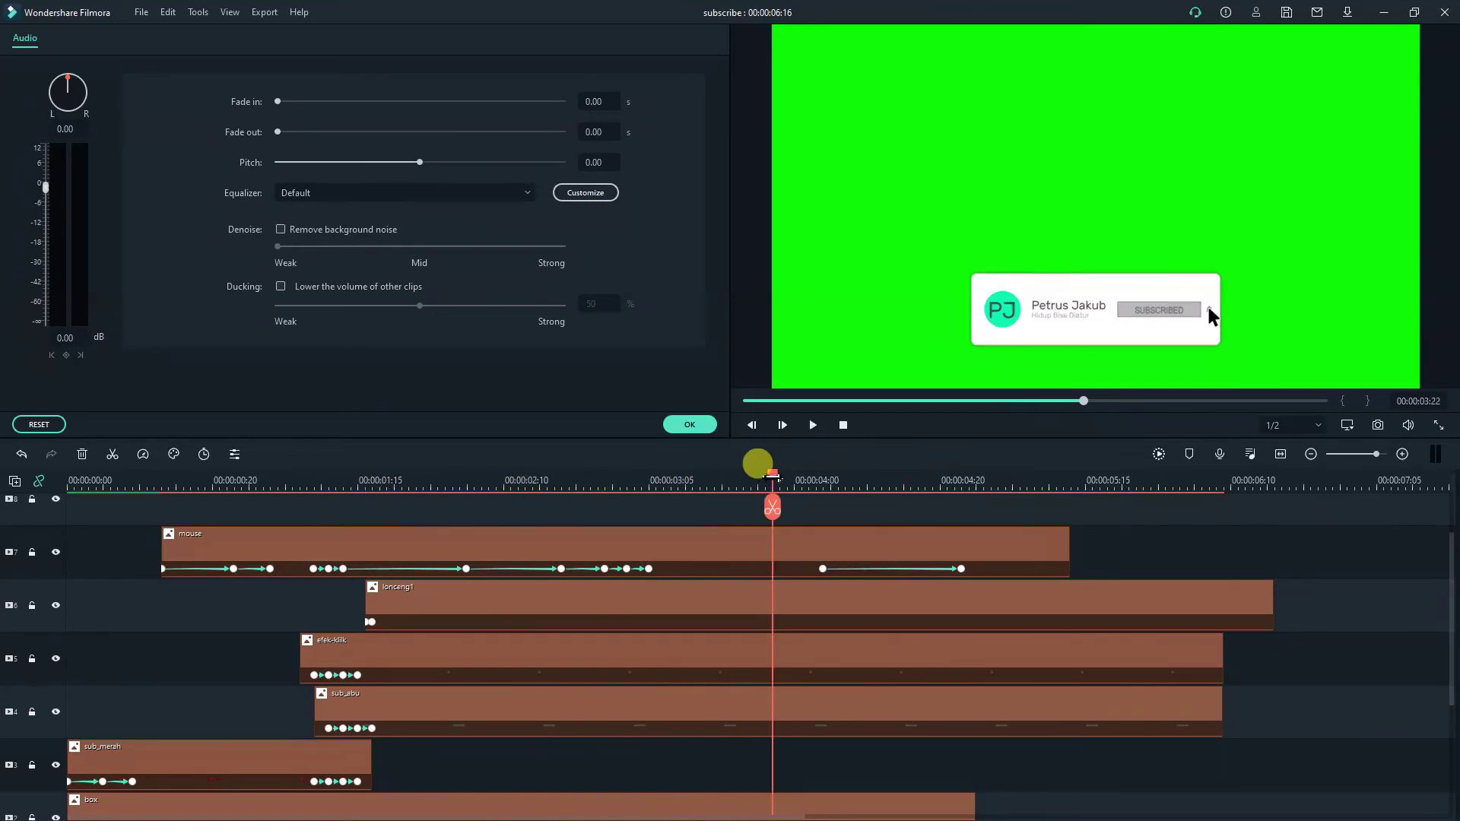
{"action": "left_click_drag", "start_coordinate": [777, 483], "coordinate": [549, 487]}
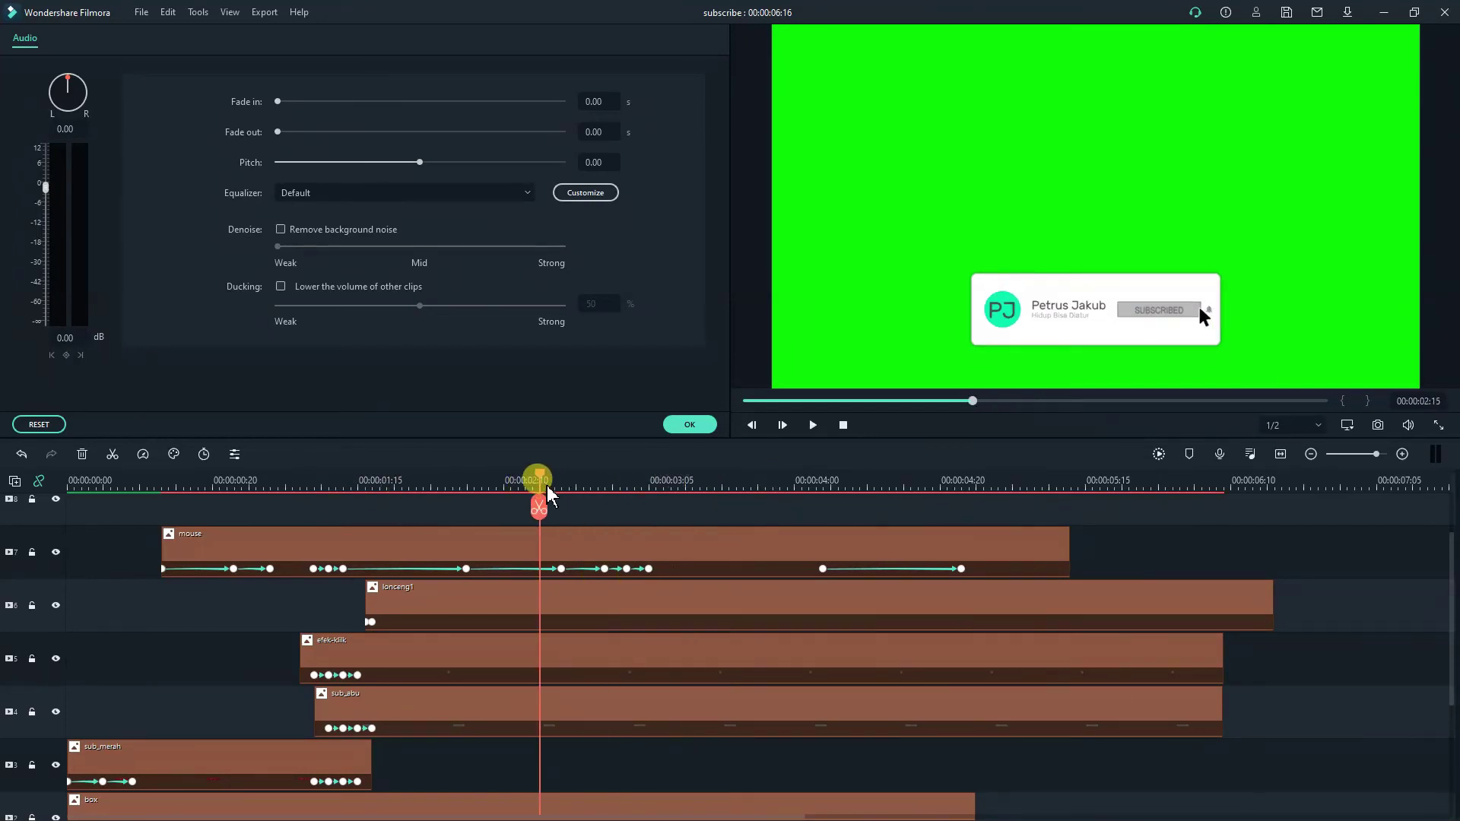
{"action": "key", "text": "space"}
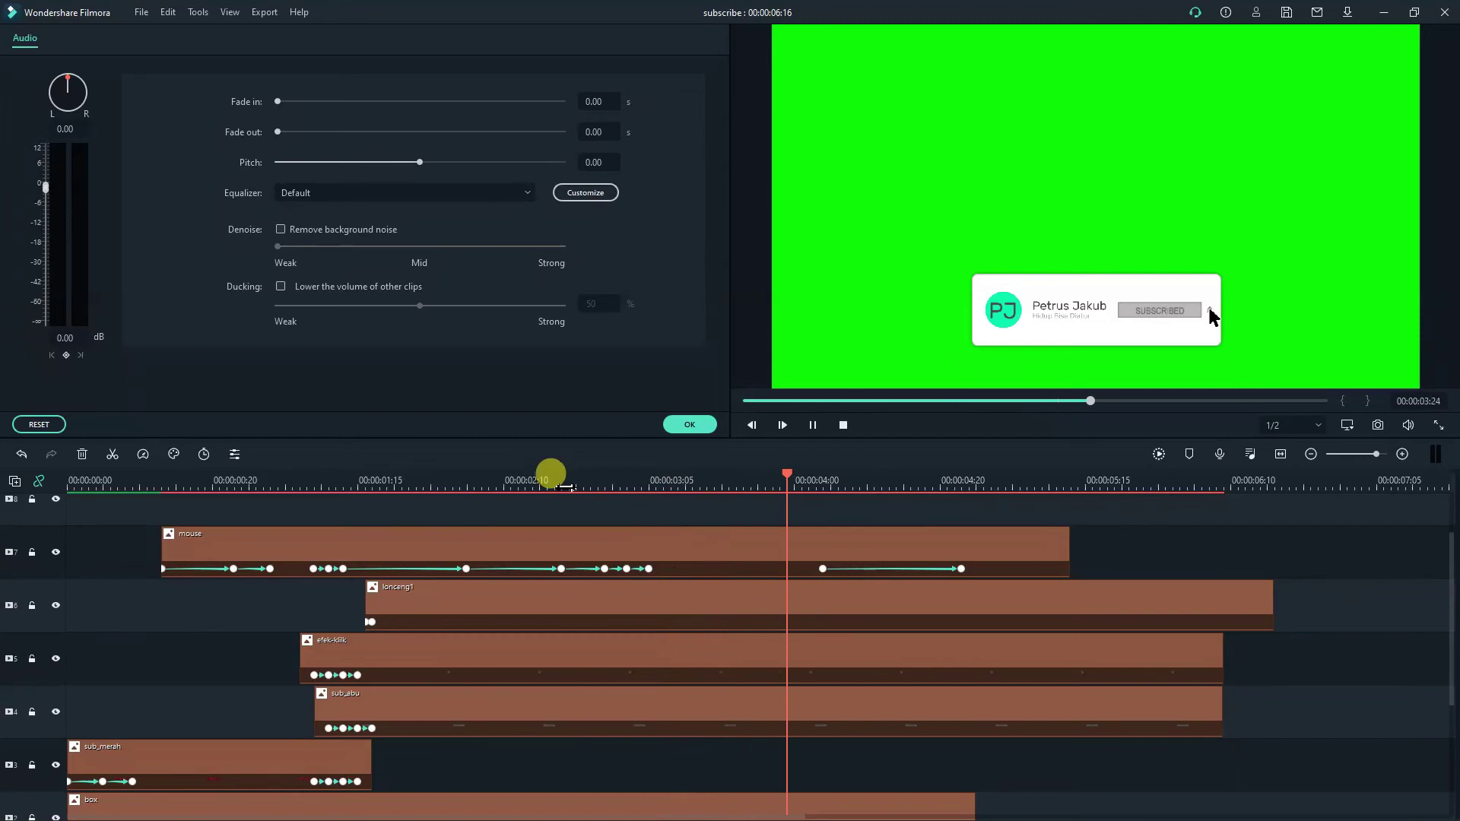
{"action": "key", "text": "space"}
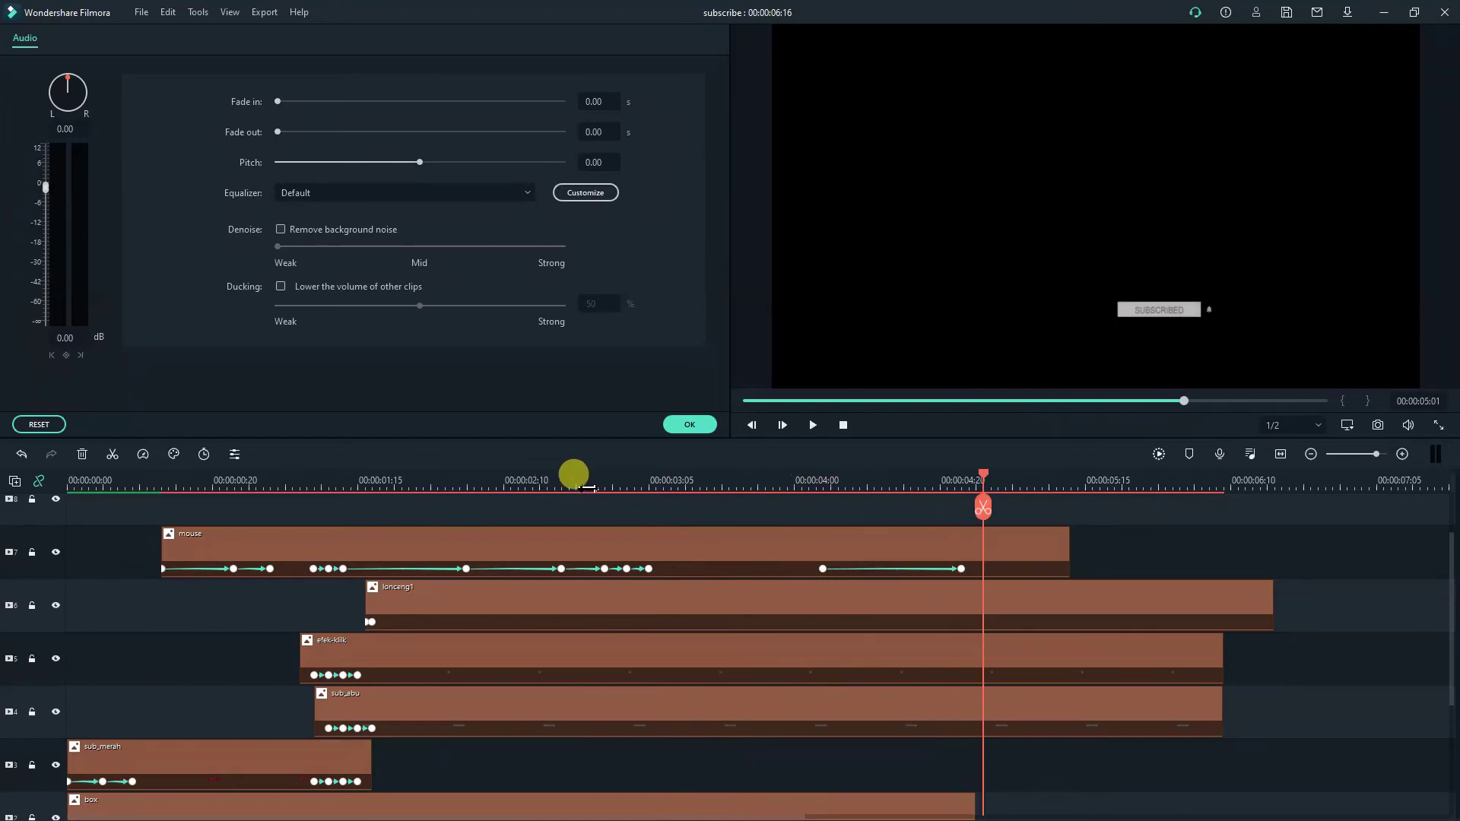
Add a keyframe to the sub_abu clip at 00:00:04:12, aligned with the box clip's first exit keyframe.
{"action": "scroll", "coordinate": [875, 632], "scroll_direction": "down", "scroll_amount": 2}
{"action": "scroll", "coordinate": [955, 625], "scroll_direction": "up", "scroll_amount": 2}
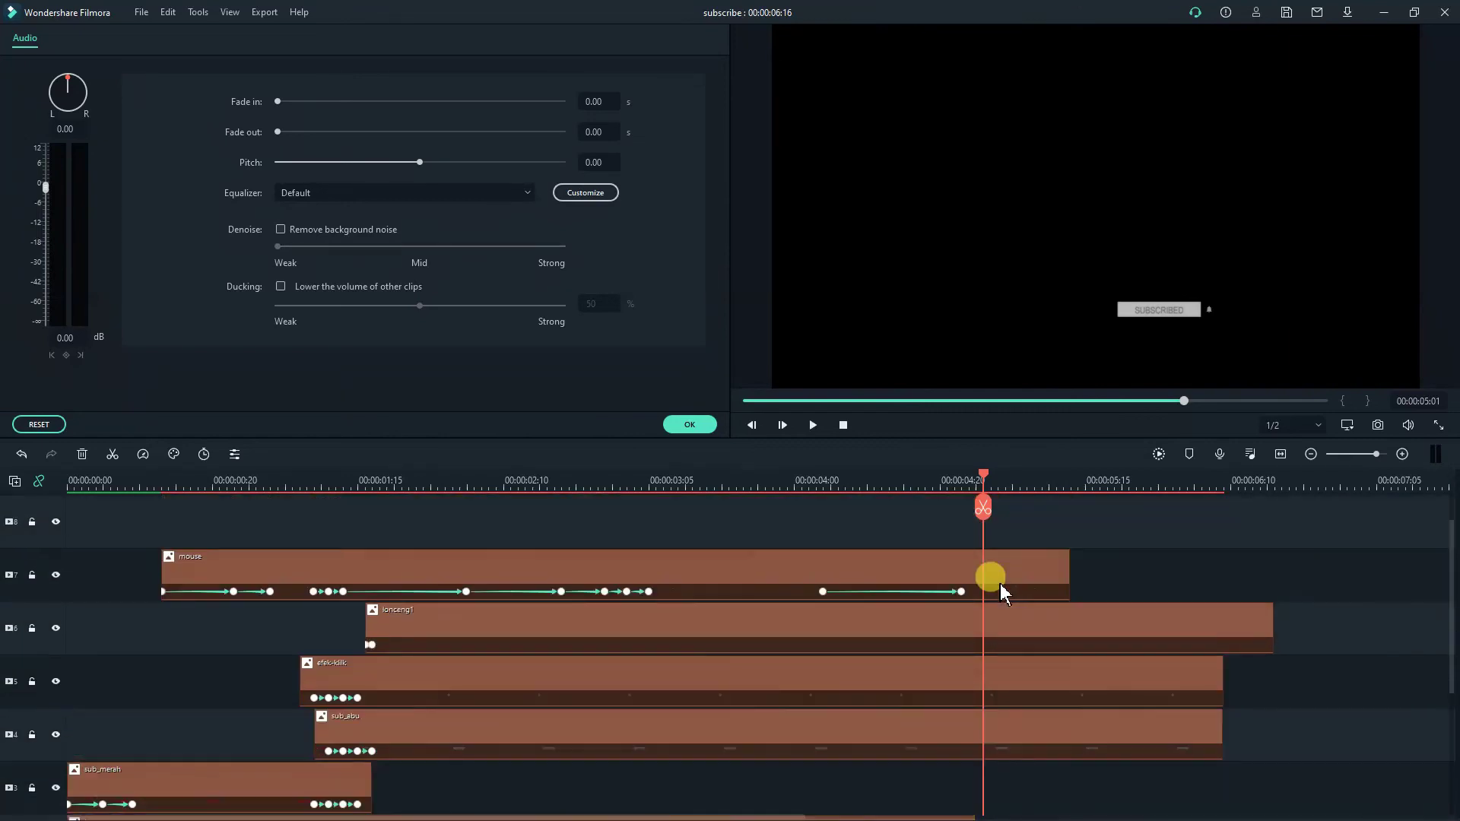
{"action": "scroll", "coordinate": [711, 646], "scroll_direction": "down", "scroll_amount": 2}
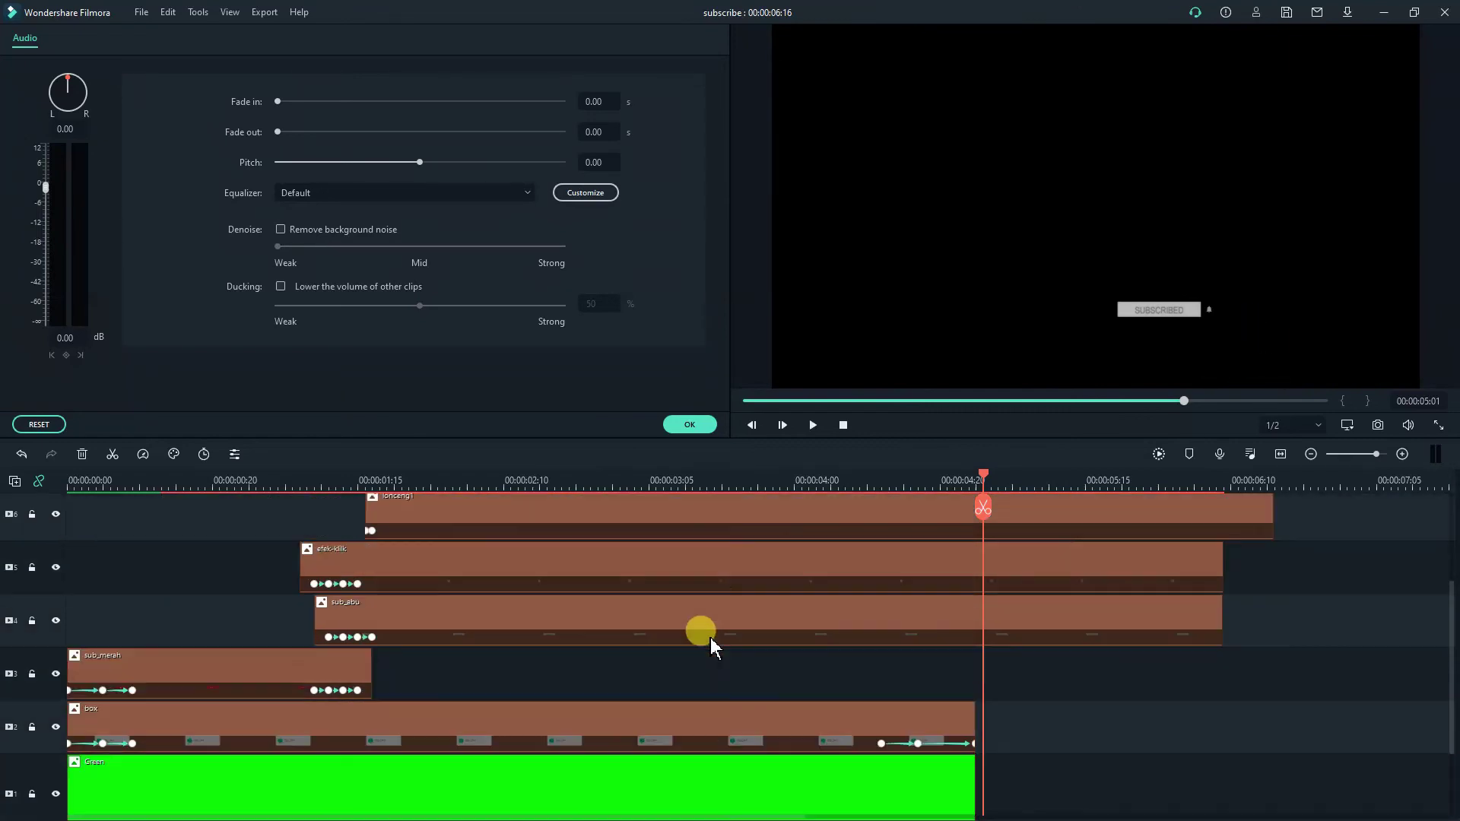
{"action": "double_click", "coordinate": [441, 727]}
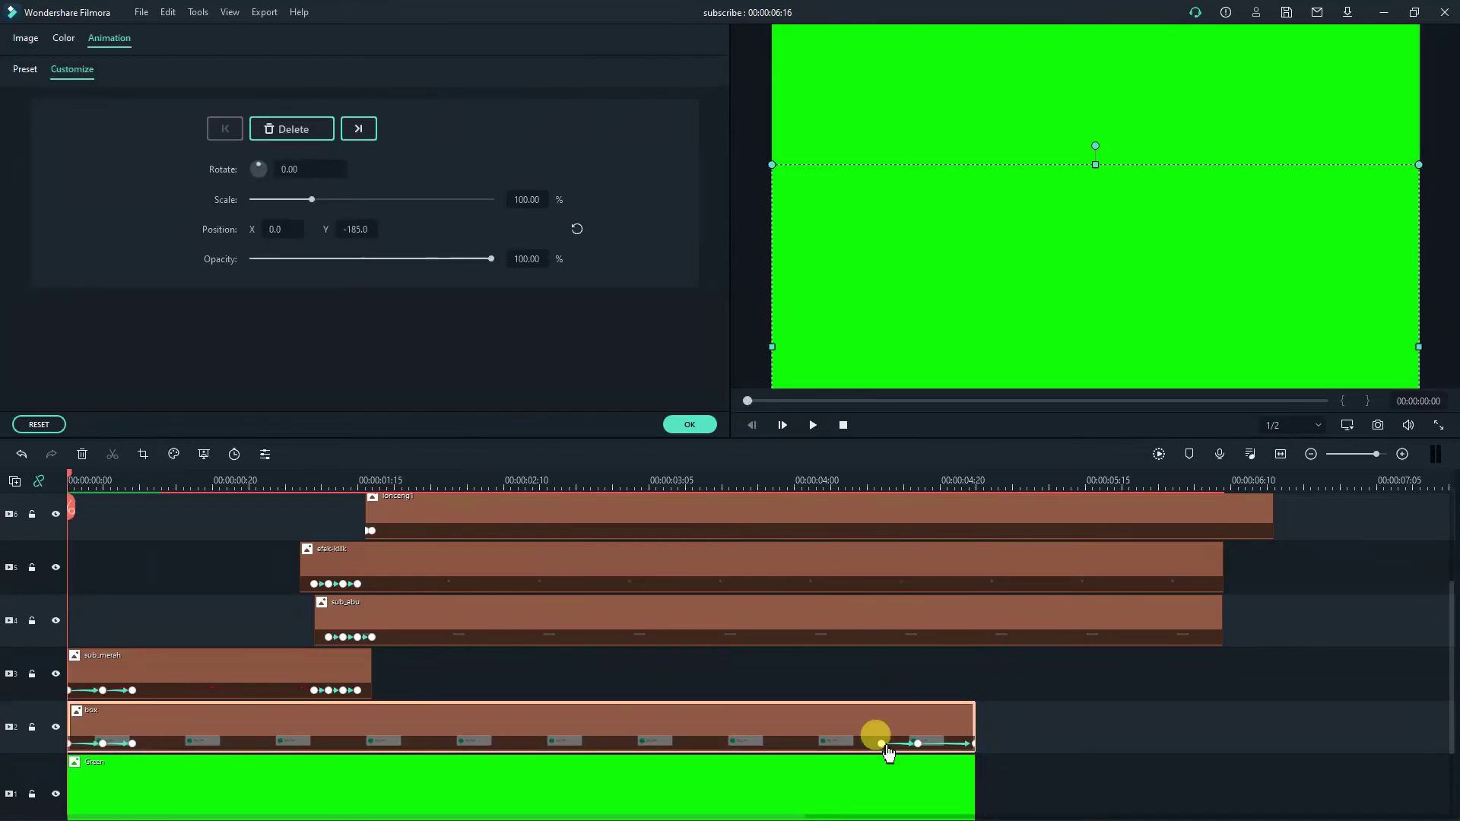
{"action": "left_click", "coordinate": [881, 744]}
{"action": "scroll", "coordinate": [909, 677], "scroll_direction": "up", "scroll_amount": 3}
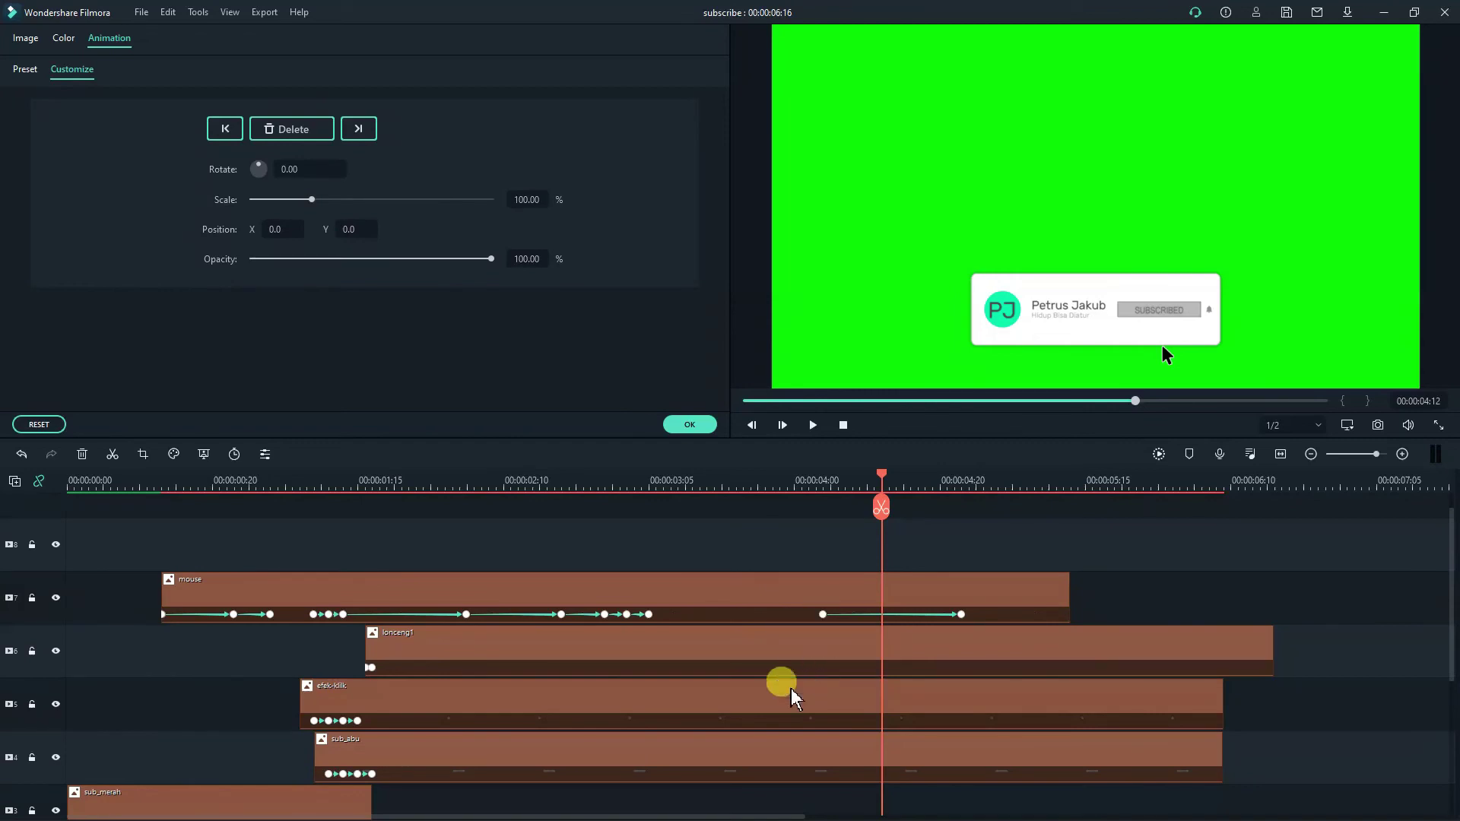
{"action": "left_click", "coordinate": [793, 755]}
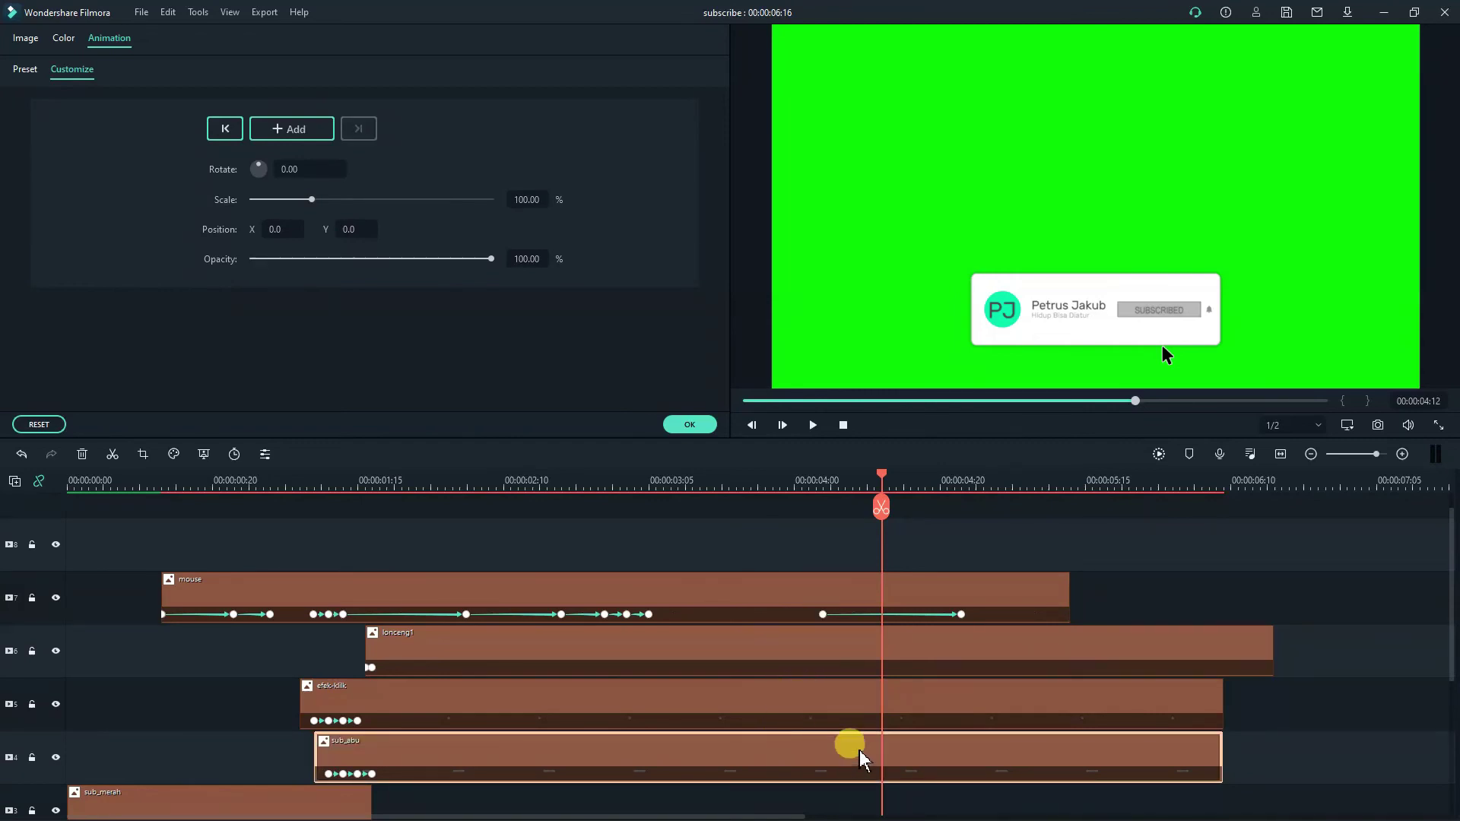
{"action": "left_click", "coordinate": [288, 126]}
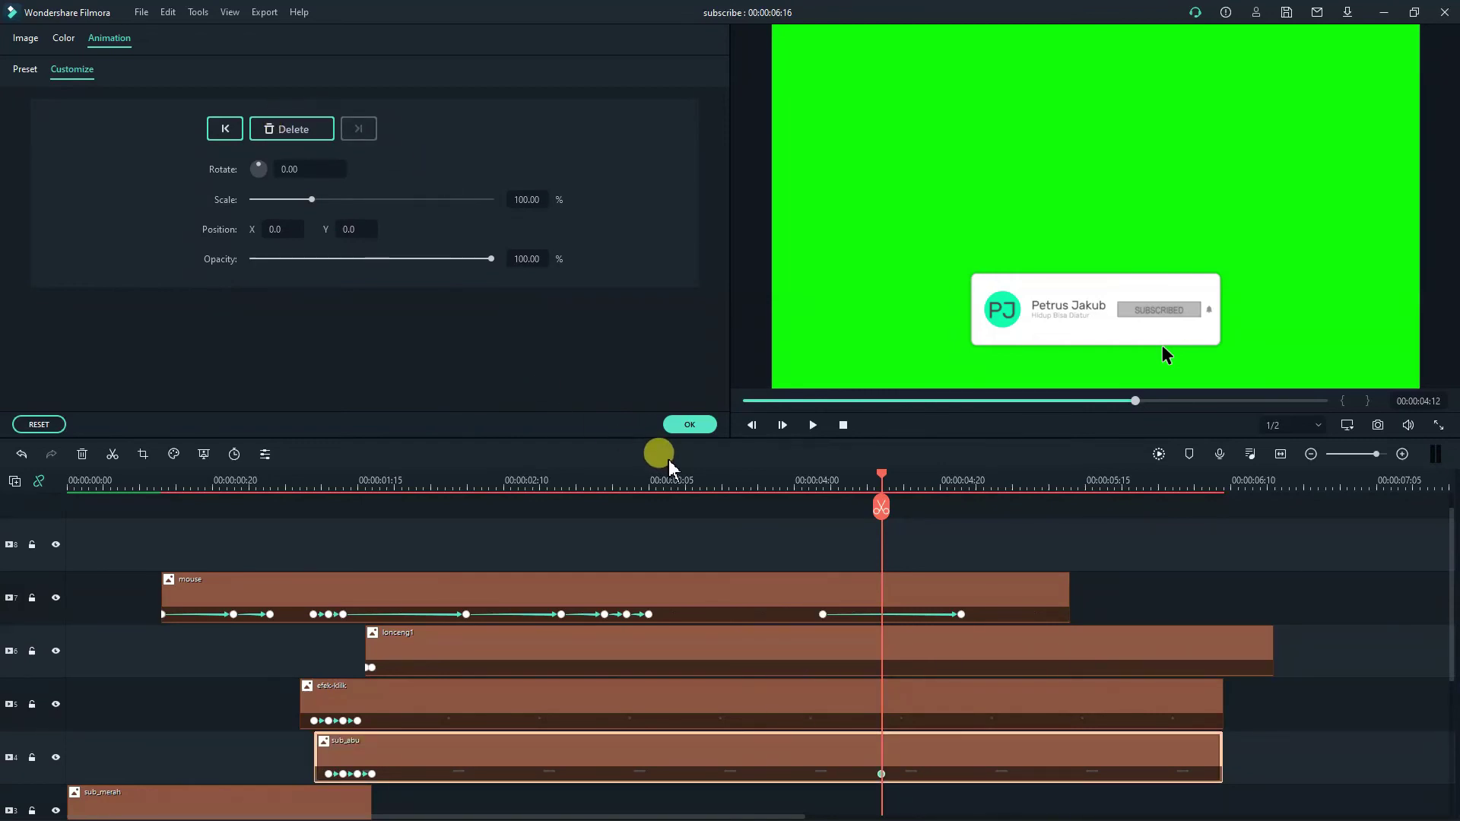
Add a matching exit-start keyframe to the lonceng1 clip at 00:00:04:12.
{"action": "scroll", "coordinate": [675, 472], "scroll_direction": "down", "scroll_amount": 3}
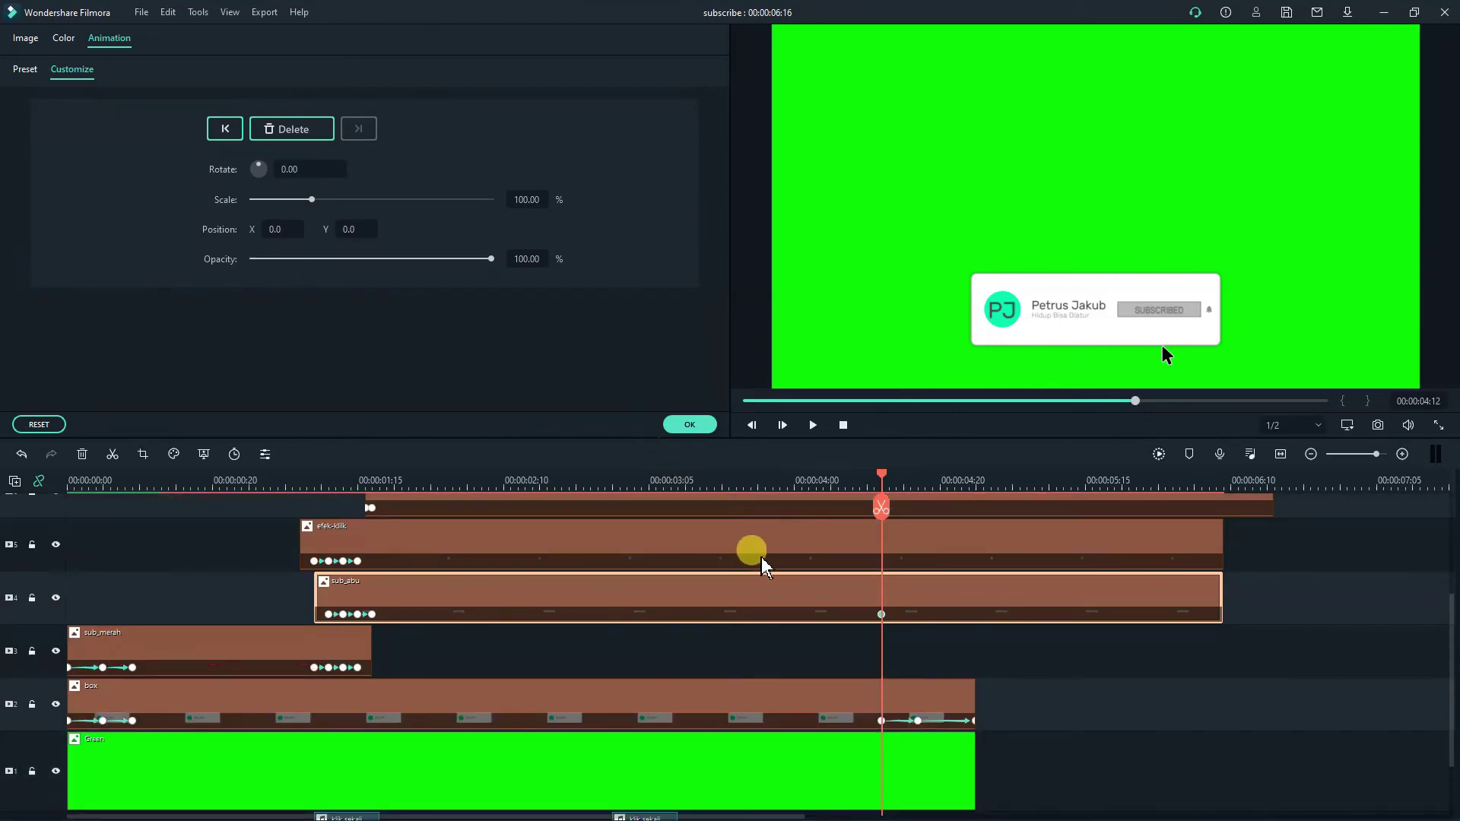
{"action": "scroll", "coordinate": [763, 563], "scroll_direction": "up", "scroll_amount": 3}
{"action": "scroll", "coordinate": [609, 667], "scroll_direction": "up", "scroll_amount": 1}
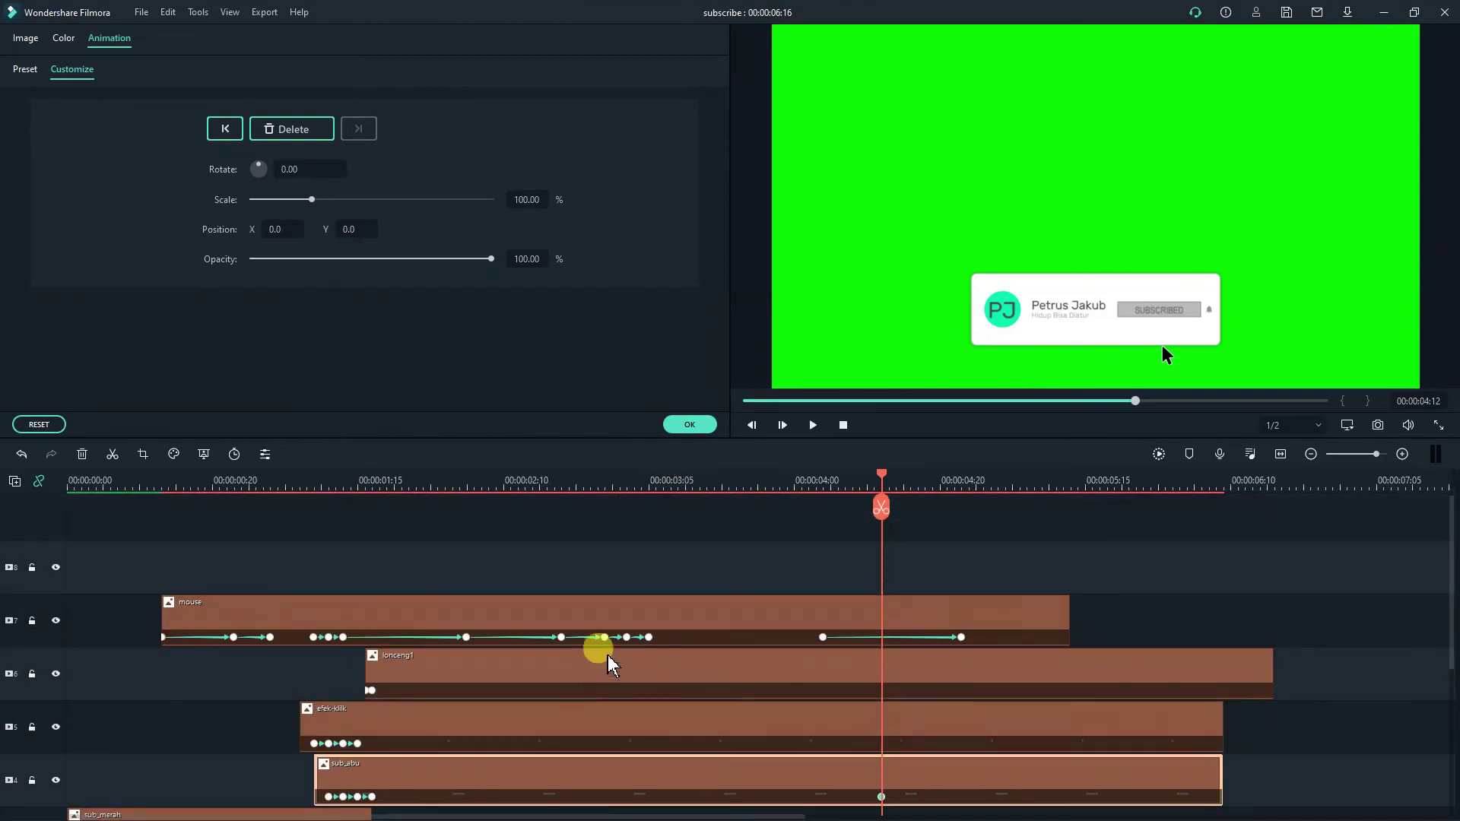
{"action": "left_click", "coordinate": [615, 688]}
{"action": "left_click", "coordinate": [312, 137]}
{"action": "scroll", "coordinate": [717, 675], "scroll_direction": "down", "scroll_amount": 5}
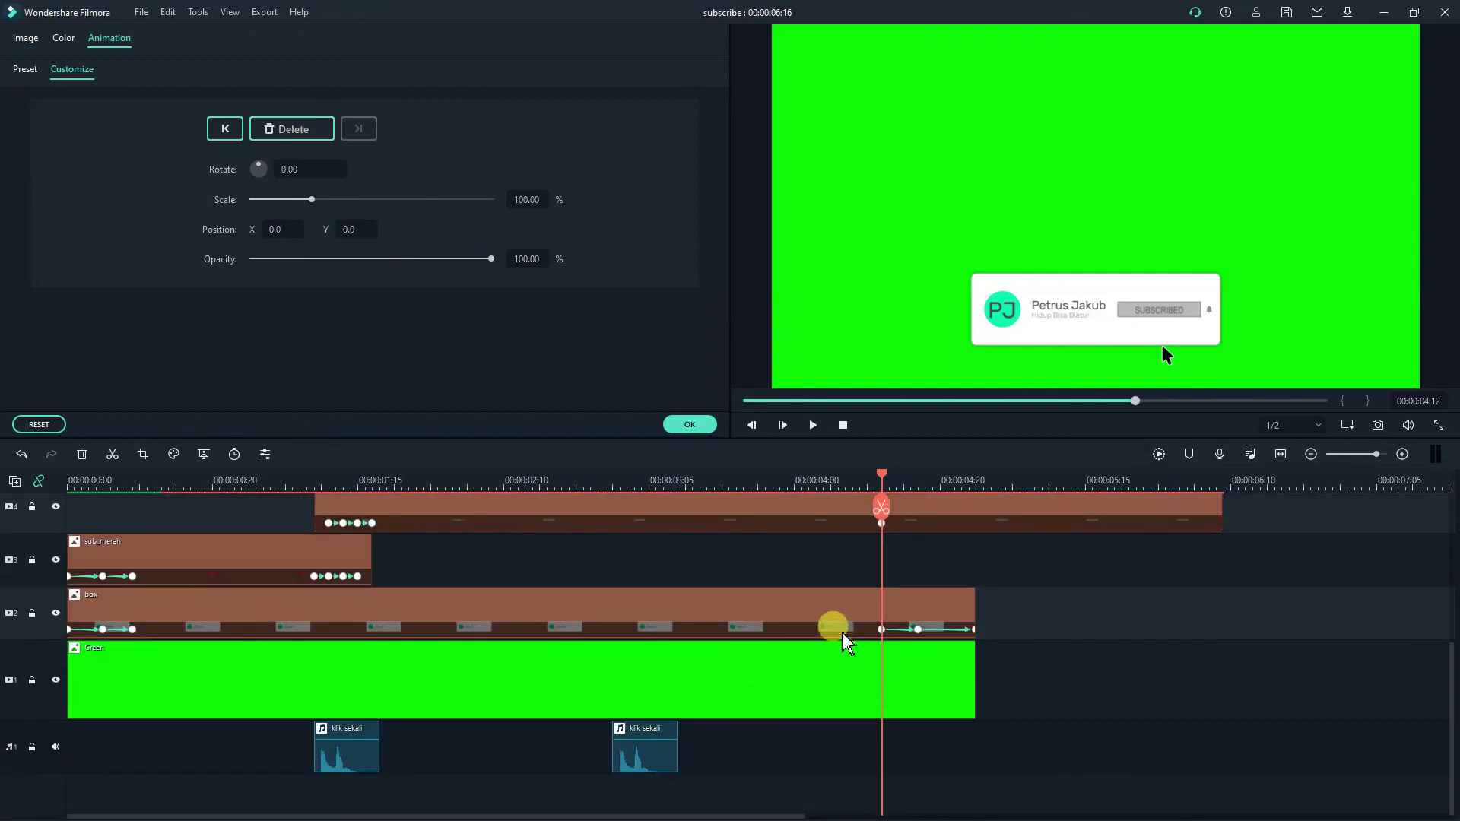
Add a sub_abu keyframe at 00:00:04:17 and set its Y position to -111.0, copied from the box clip's keyframe.
{"action": "left_click", "coordinate": [847, 624]}
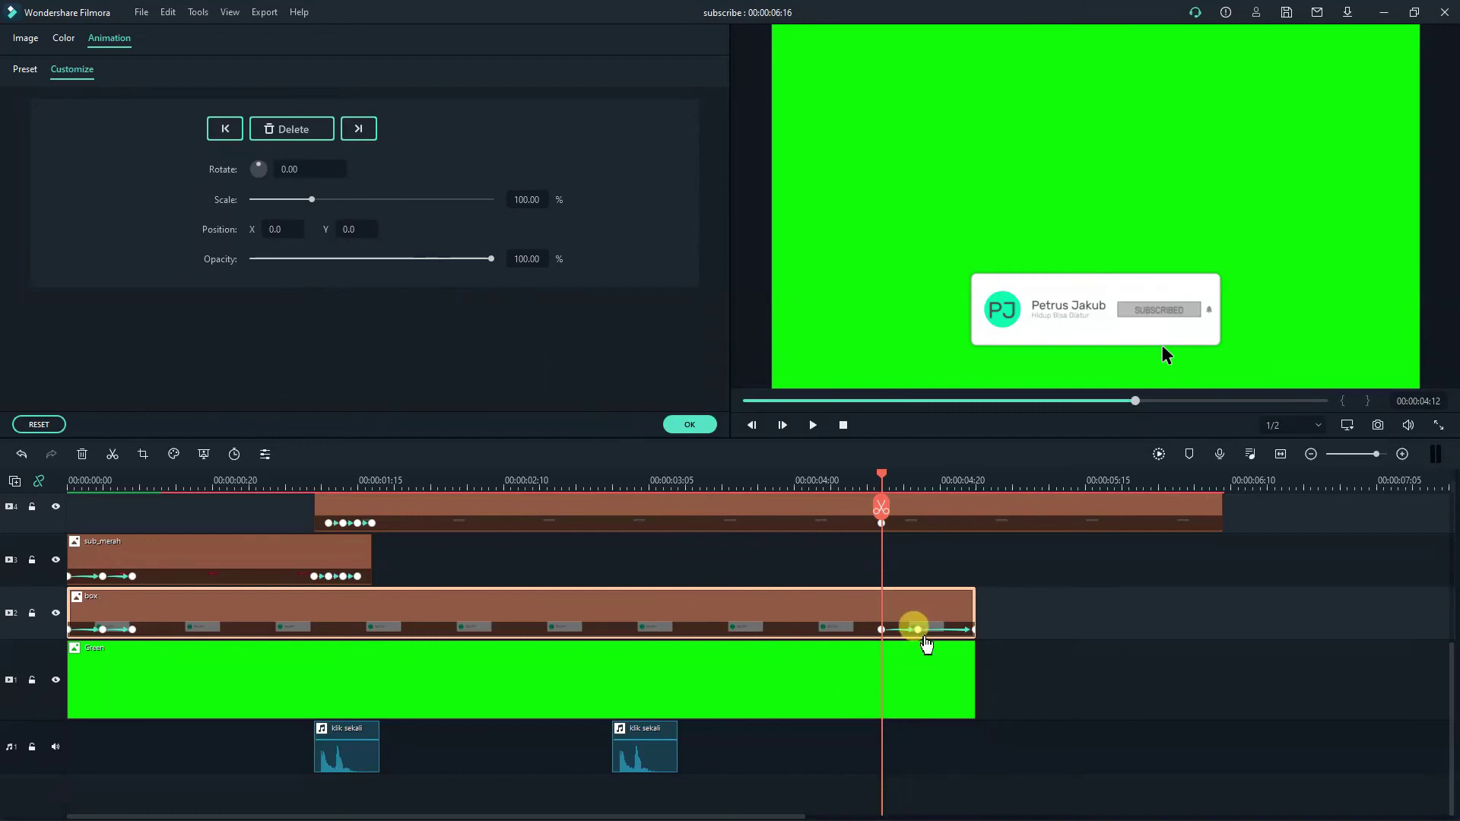
{"action": "left_click", "coordinate": [920, 630]}
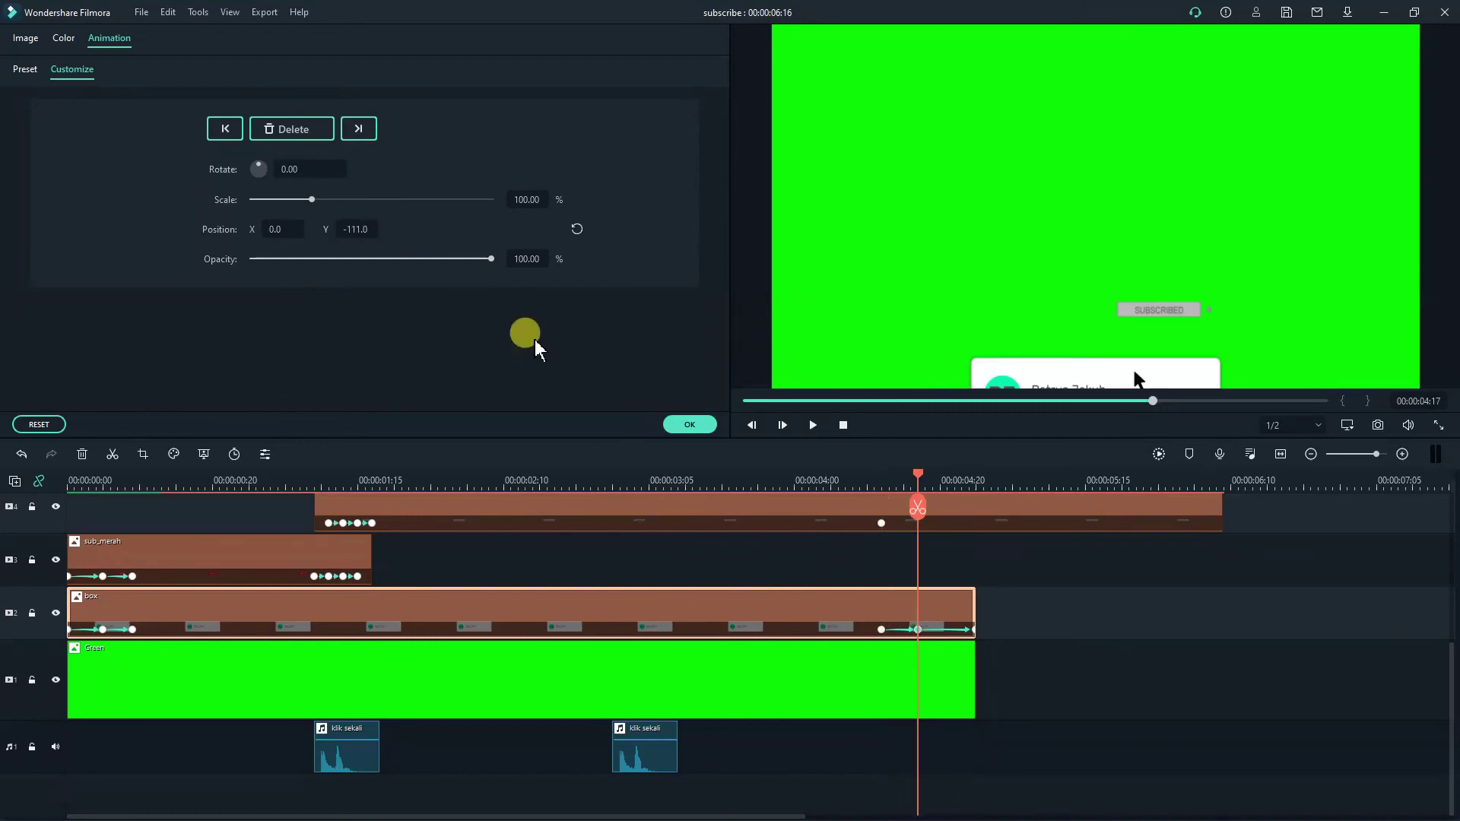
{"action": "key", "text": "ctrl+c"}
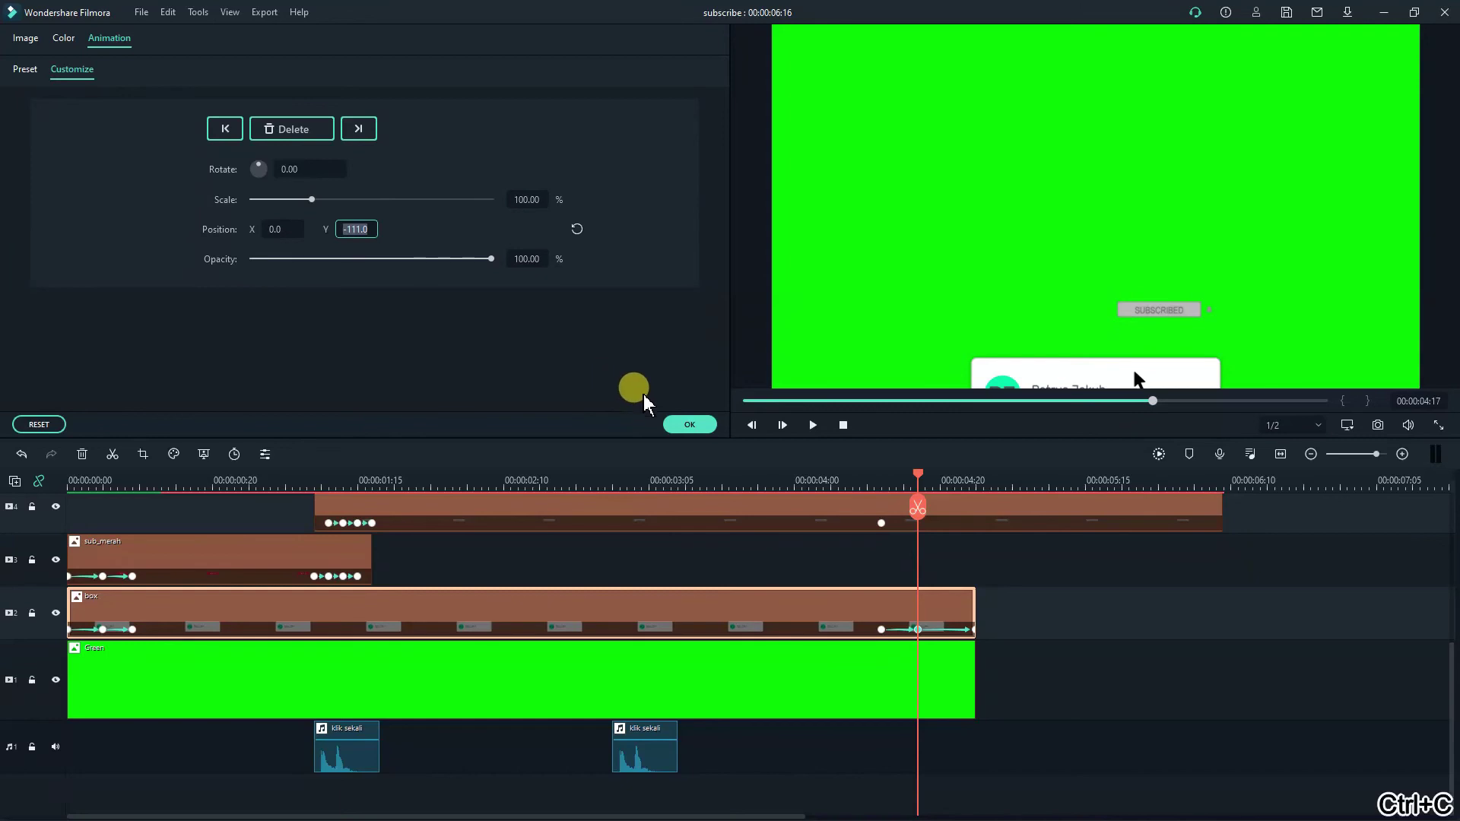
{"action": "scroll", "coordinate": [806, 635], "scroll_direction": "up", "scroll_amount": 3}
{"action": "left_click", "coordinate": [925, 632]}
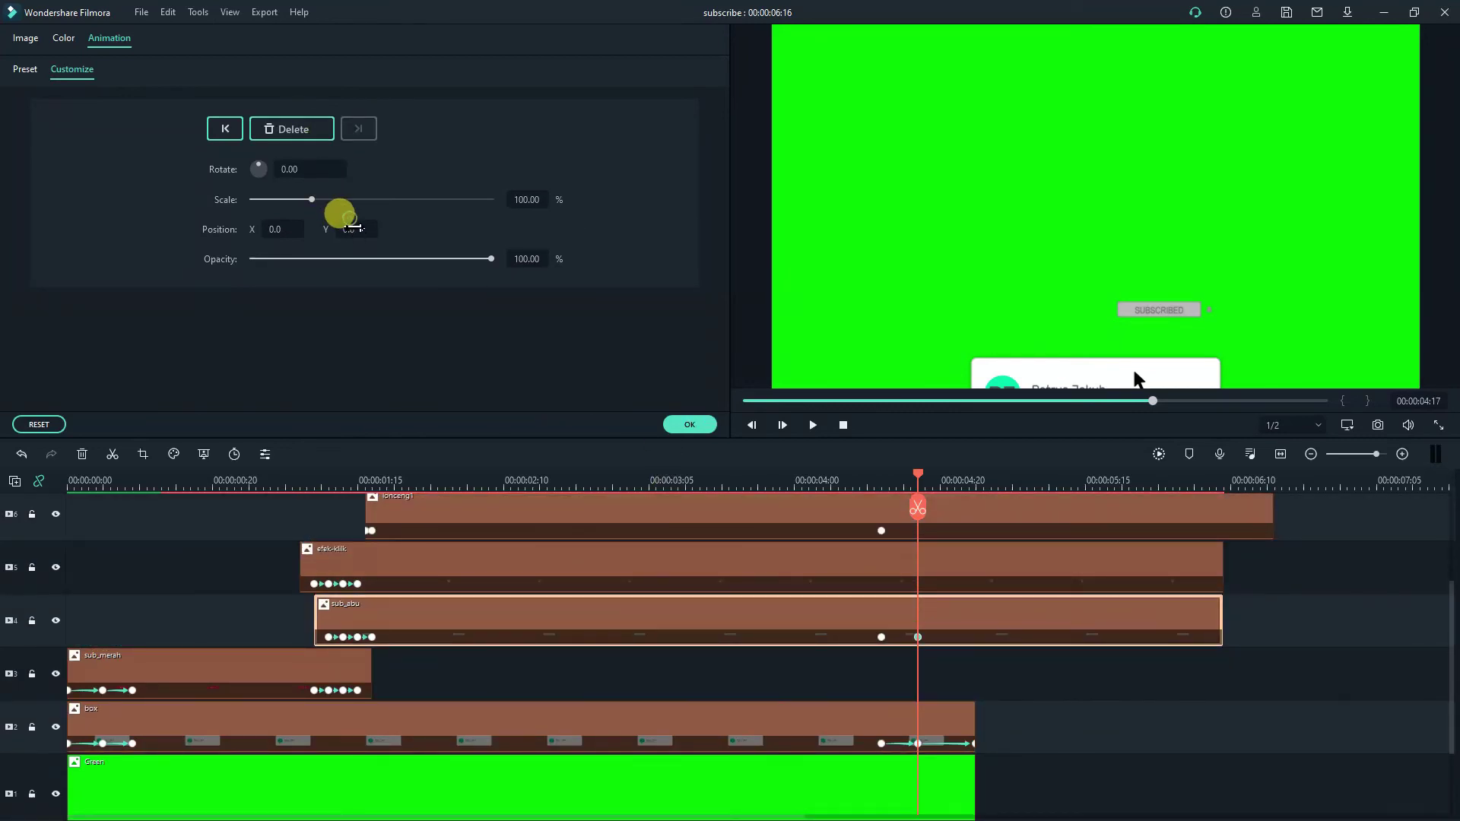
{"action": "left_click", "coordinate": [352, 228]}
{"action": "key", "text": "ctrl+v"}
Add a lonceng1 keyframe at 00:00:04:17 and set its Y position to -111.0.
{"action": "scroll", "coordinate": [859, 631], "scroll_direction": "up", "scroll_amount": 3}
{"action": "left_click", "coordinate": [945, 584]}
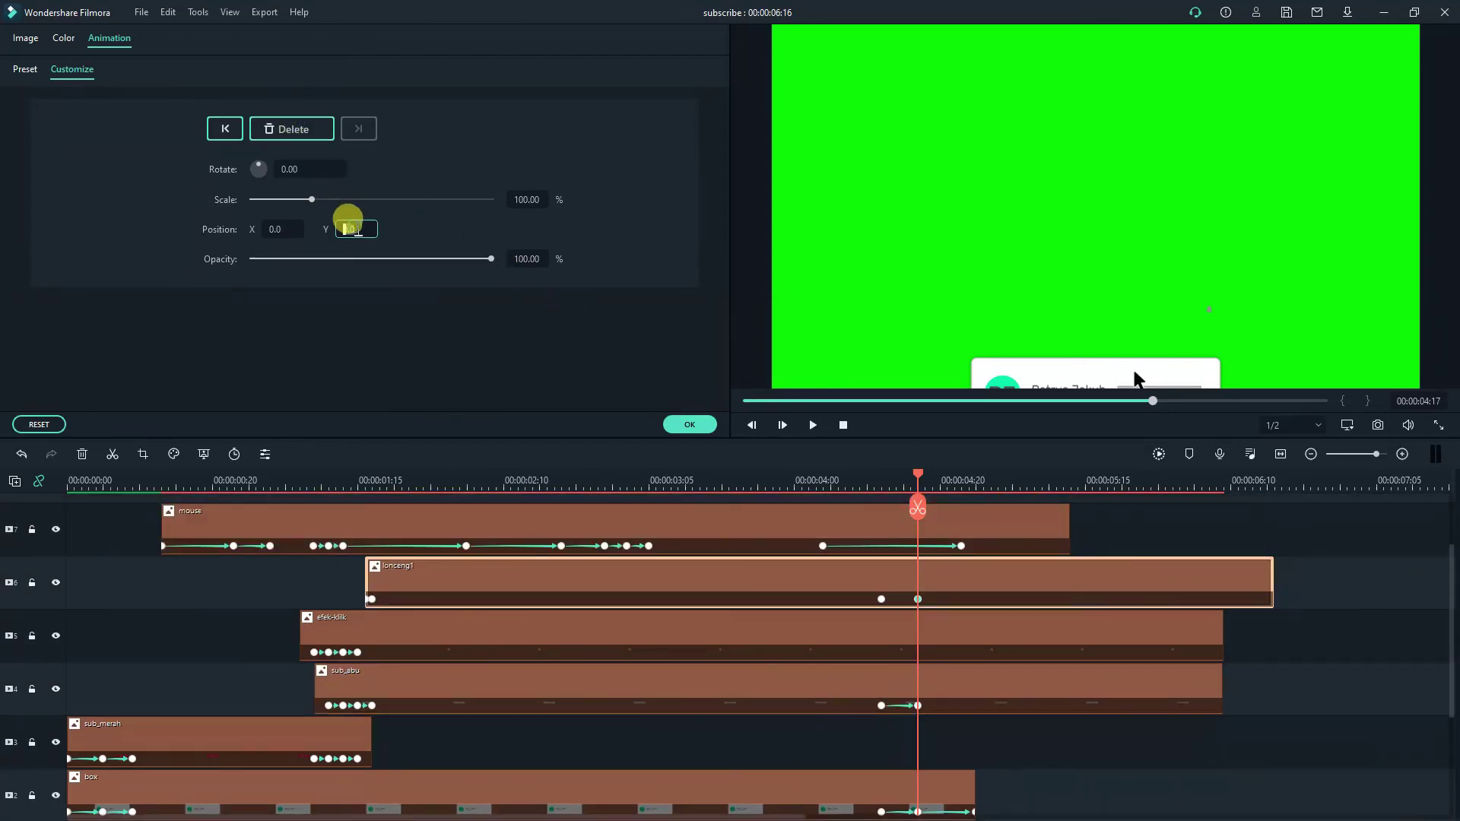
{"action": "key", "text": "ctrl+v"}
Add a sub_abu keyframe at 00:00:05:00 and set its Y position to -175.0, copied from the box clip's last keyframe.
{"action": "scroll", "coordinate": [867, 567], "scroll_direction": "down", "scroll_amount": 3}
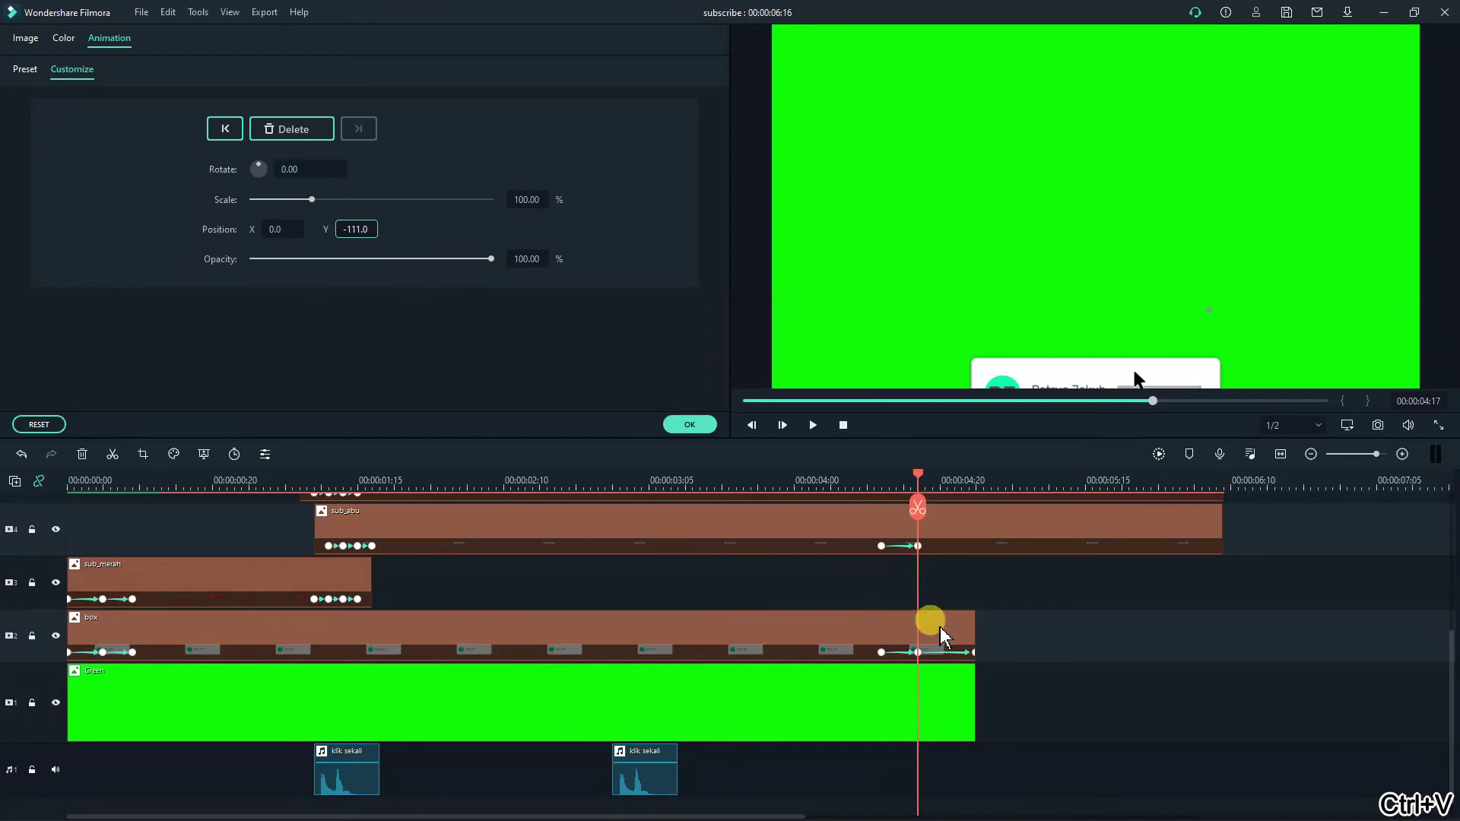
{"action": "left_click", "coordinate": [957, 644]}
{"action": "left_click", "coordinate": [974, 652]}
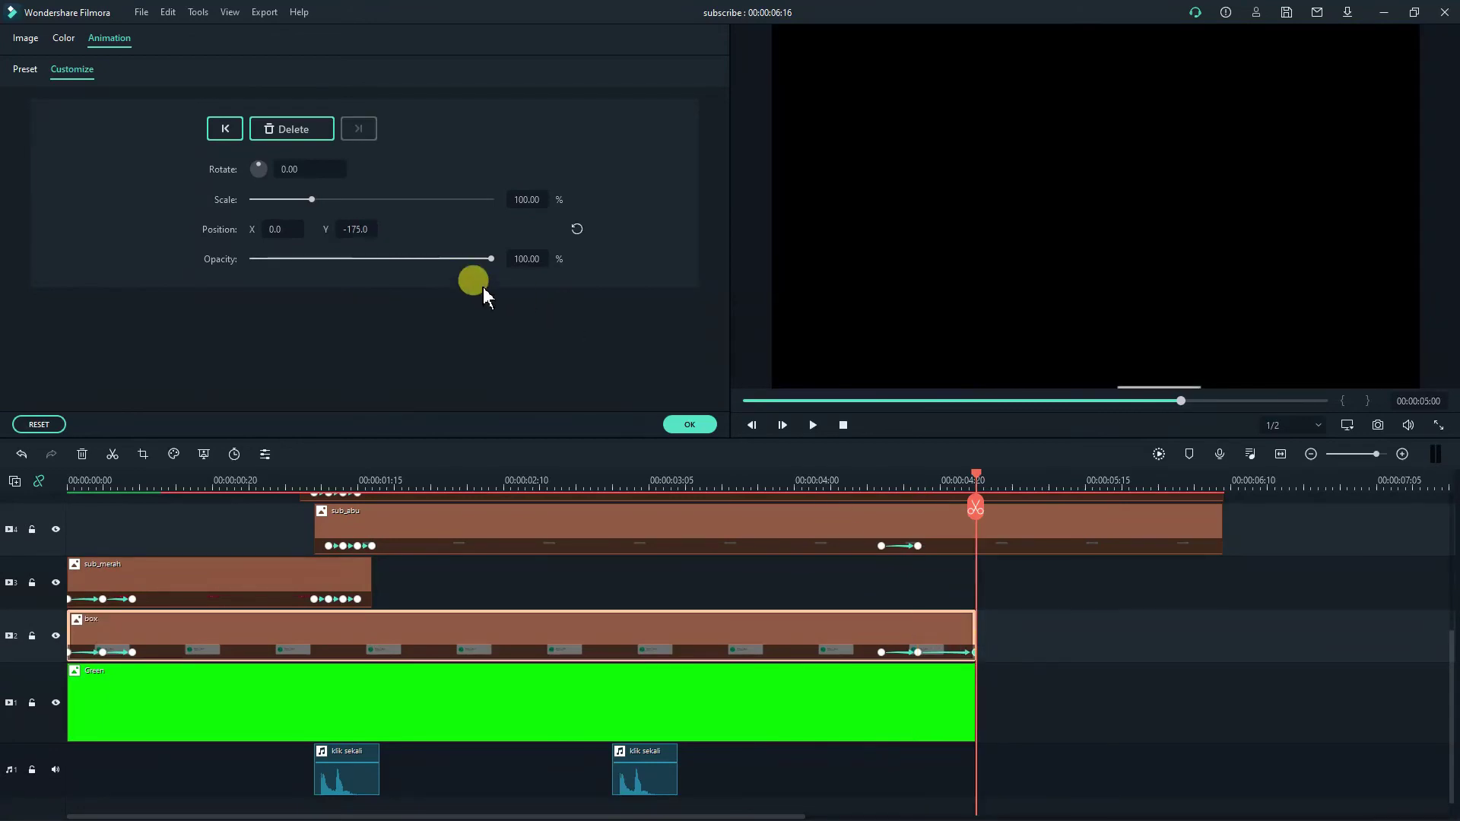
{"action": "key", "text": "ctrl+c"}
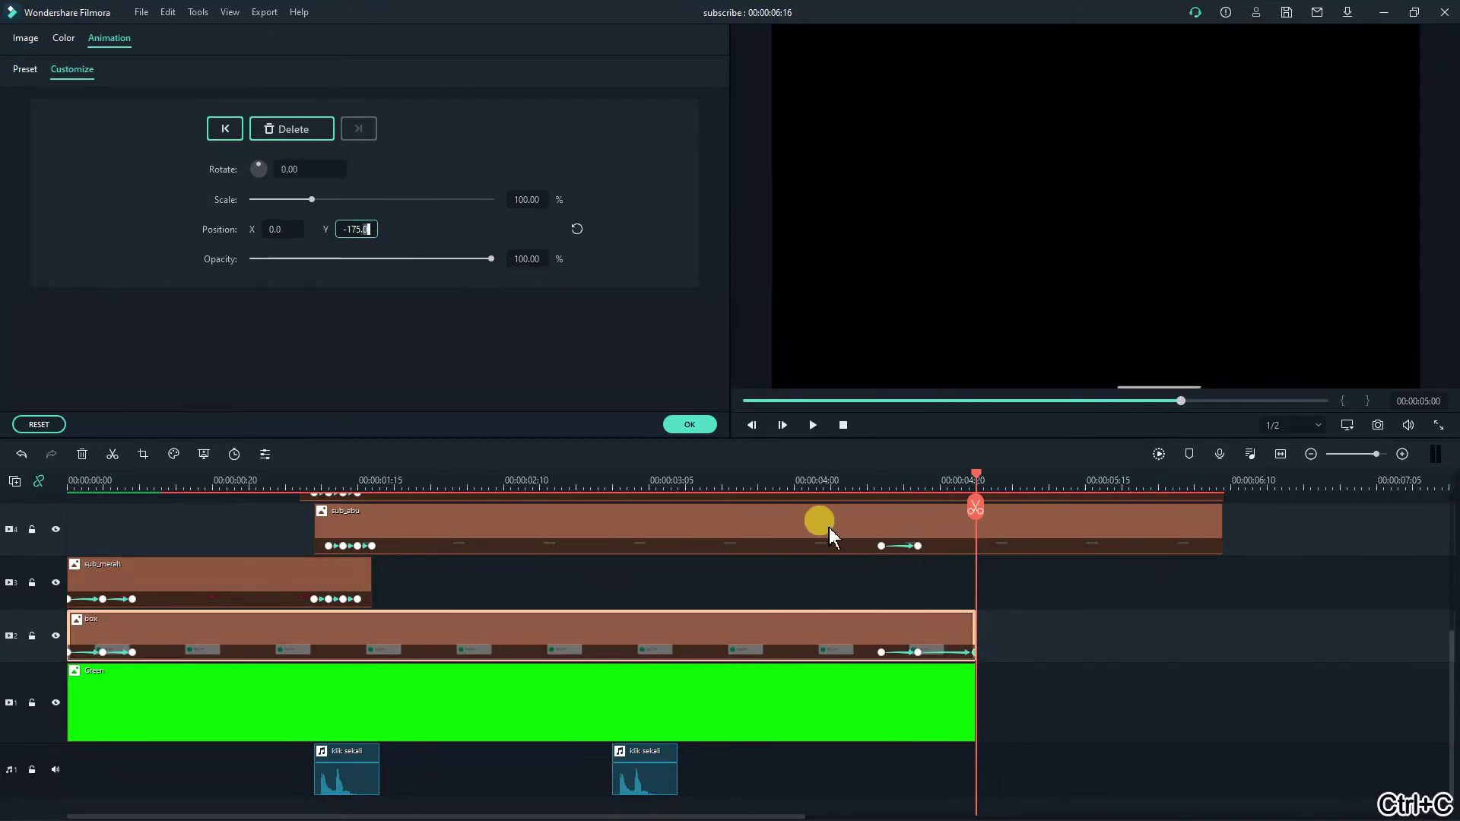
{"action": "scroll", "coordinate": [913, 609], "scroll_direction": "up", "scroll_amount": 3}
{"action": "left_click", "coordinate": [962, 612]}
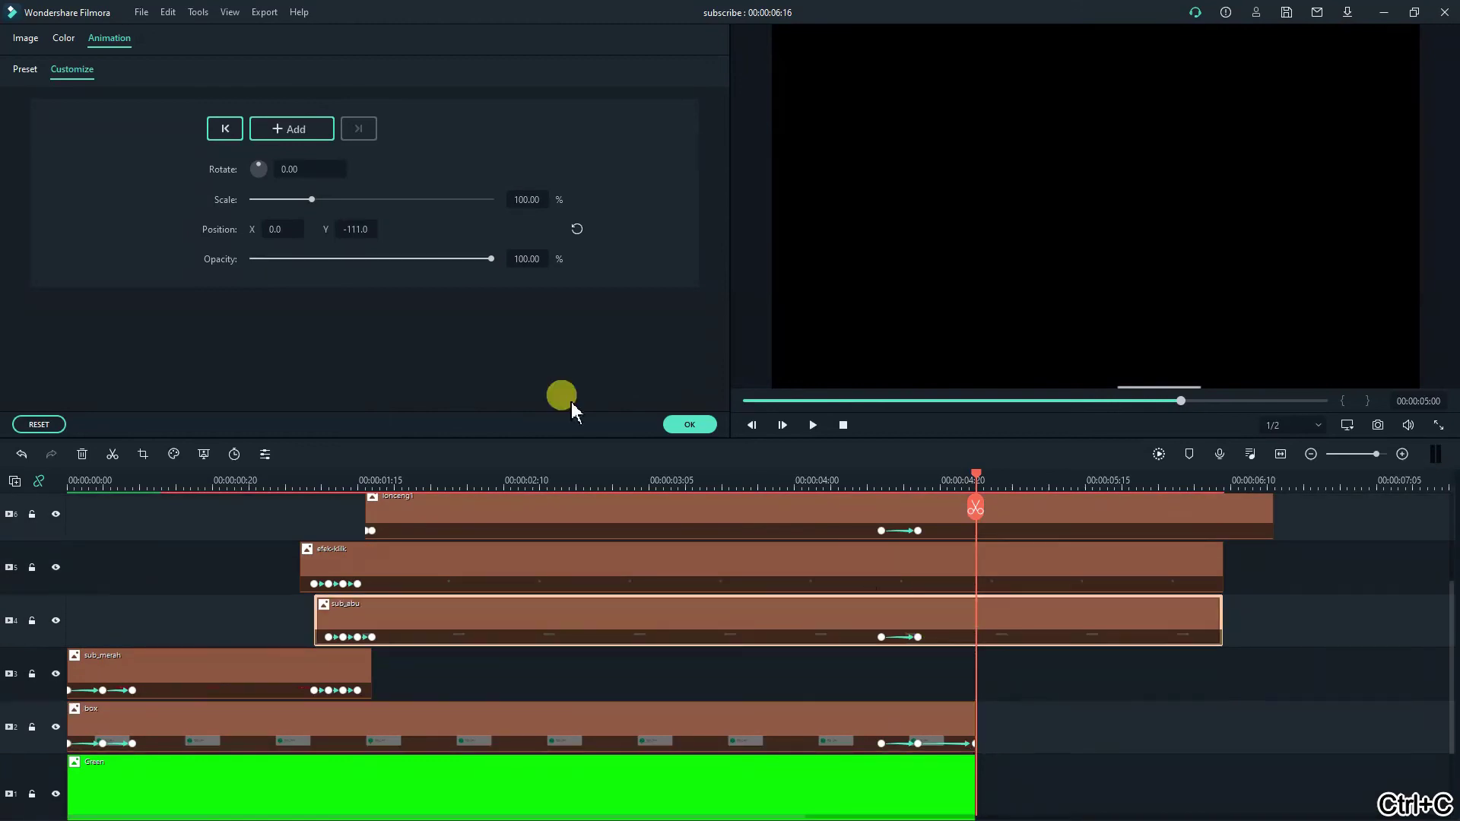
{"action": "left_click", "coordinate": [304, 130]}
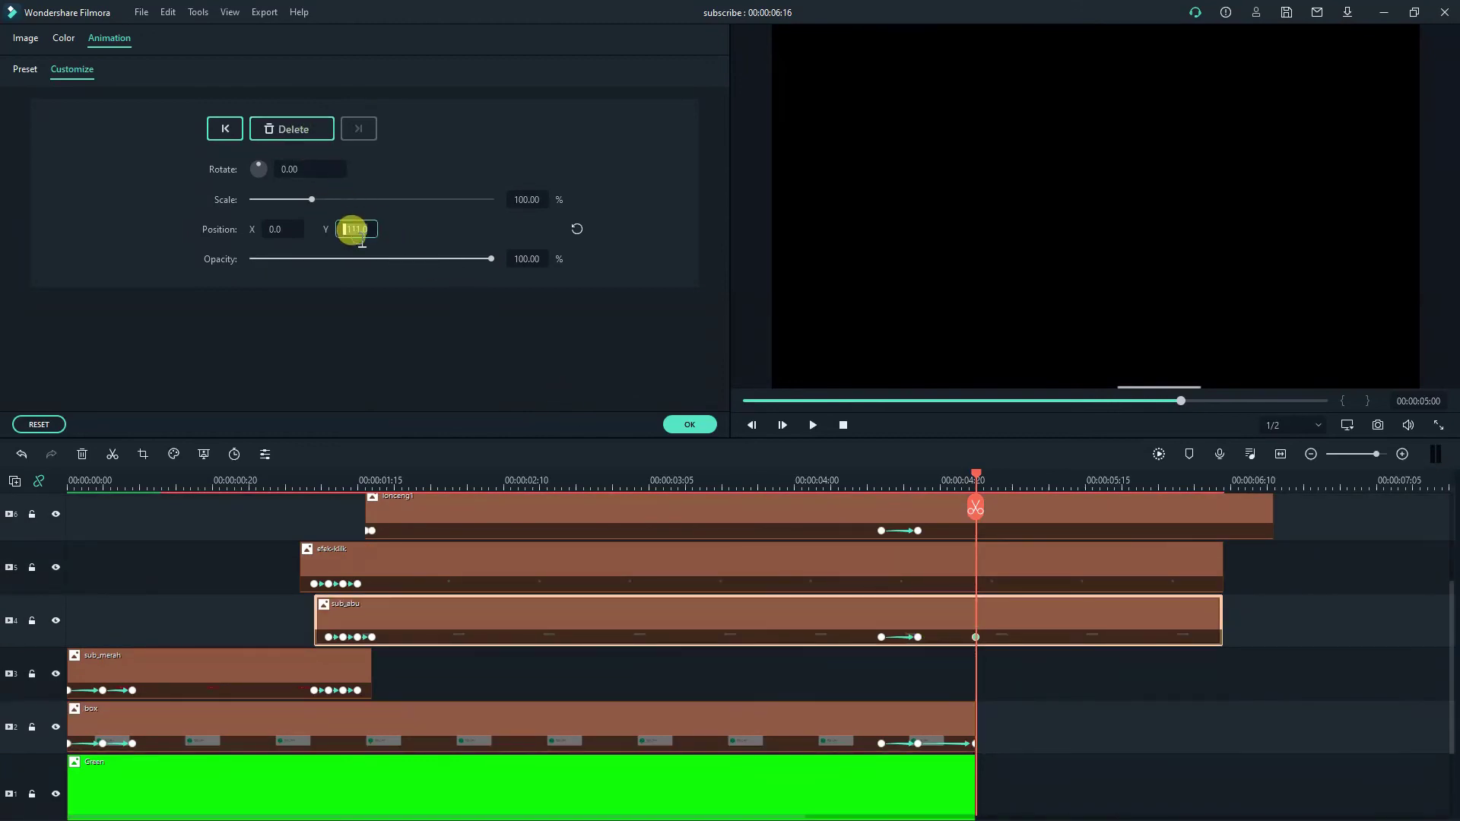
{"action": "key", "text": "ctrl+v"}
Add a lonceng1 keyframe at 00:00:05:00 and set its Y position to -175.0.
{"action": "scroll", "coordinate": [875, 609], "scroll_direction": "up", "scroll_amount": 2}
{"action": "left_click", "coordinate": [926, 630]}
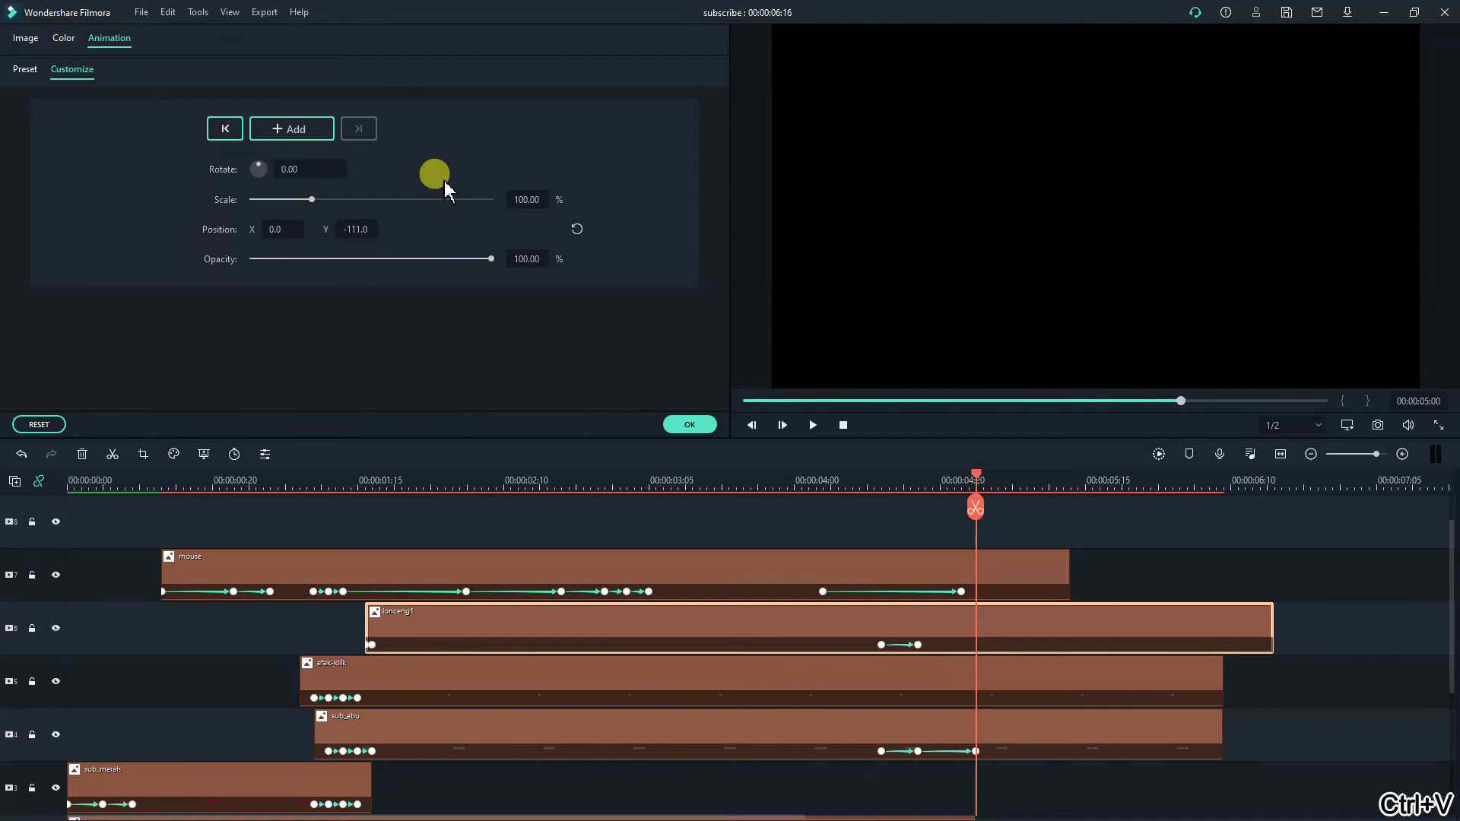
{"action": "left_click", "coordinate": [296, 129]}
{"action": "left_click", "coordinate": [353, 230]}
{"action": "key", "text": "ctrl+v"}
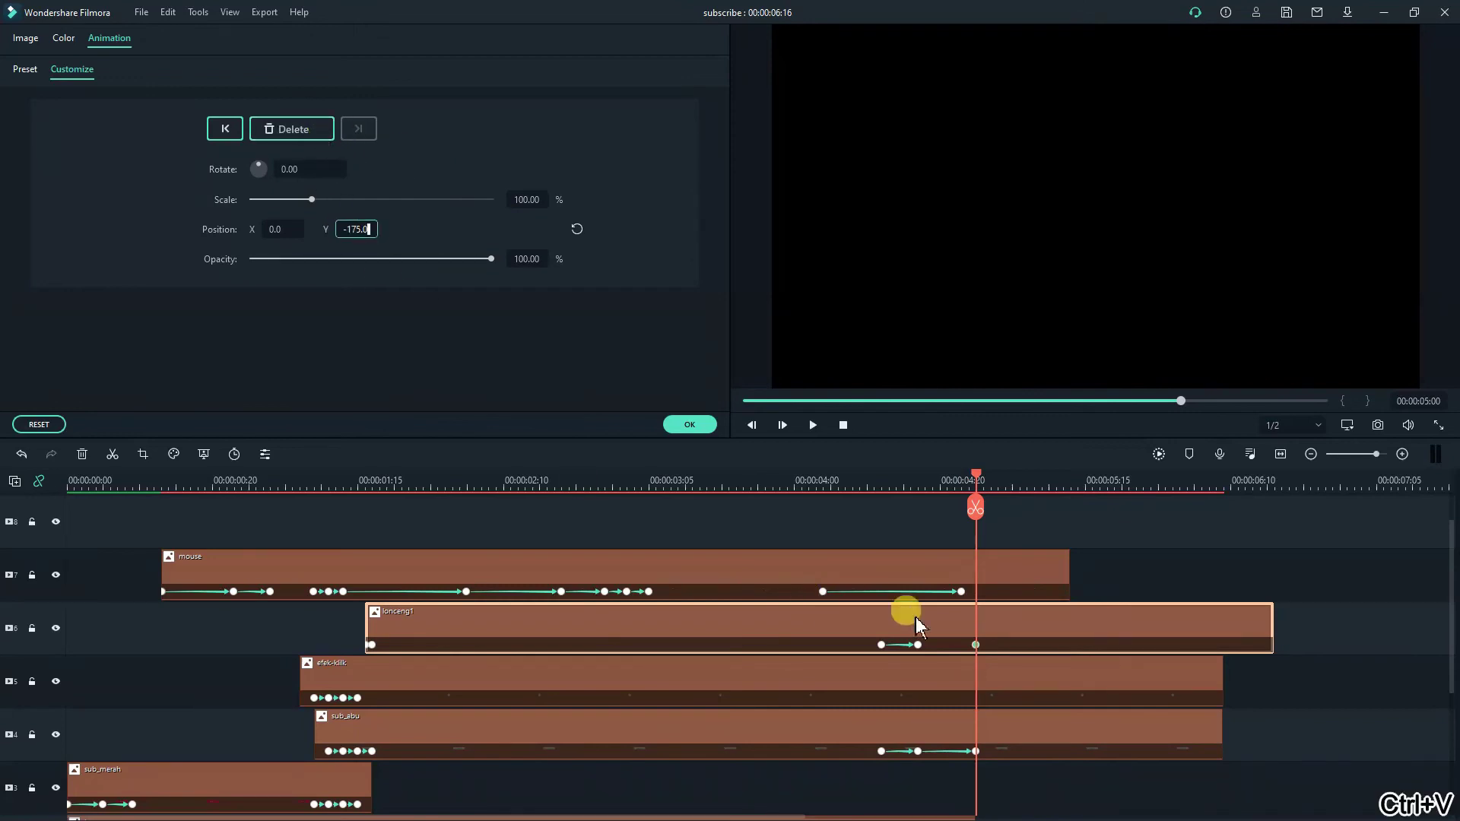
Play the animation from the start and stop after the bell click to check the second click sound's timing.
{"action": "left_click", "coordinate": [1004, 582]}
{"action": "scroll", "coordinate": [1117, 592], "scroll_direction": "up", "scroll_amount": 1}
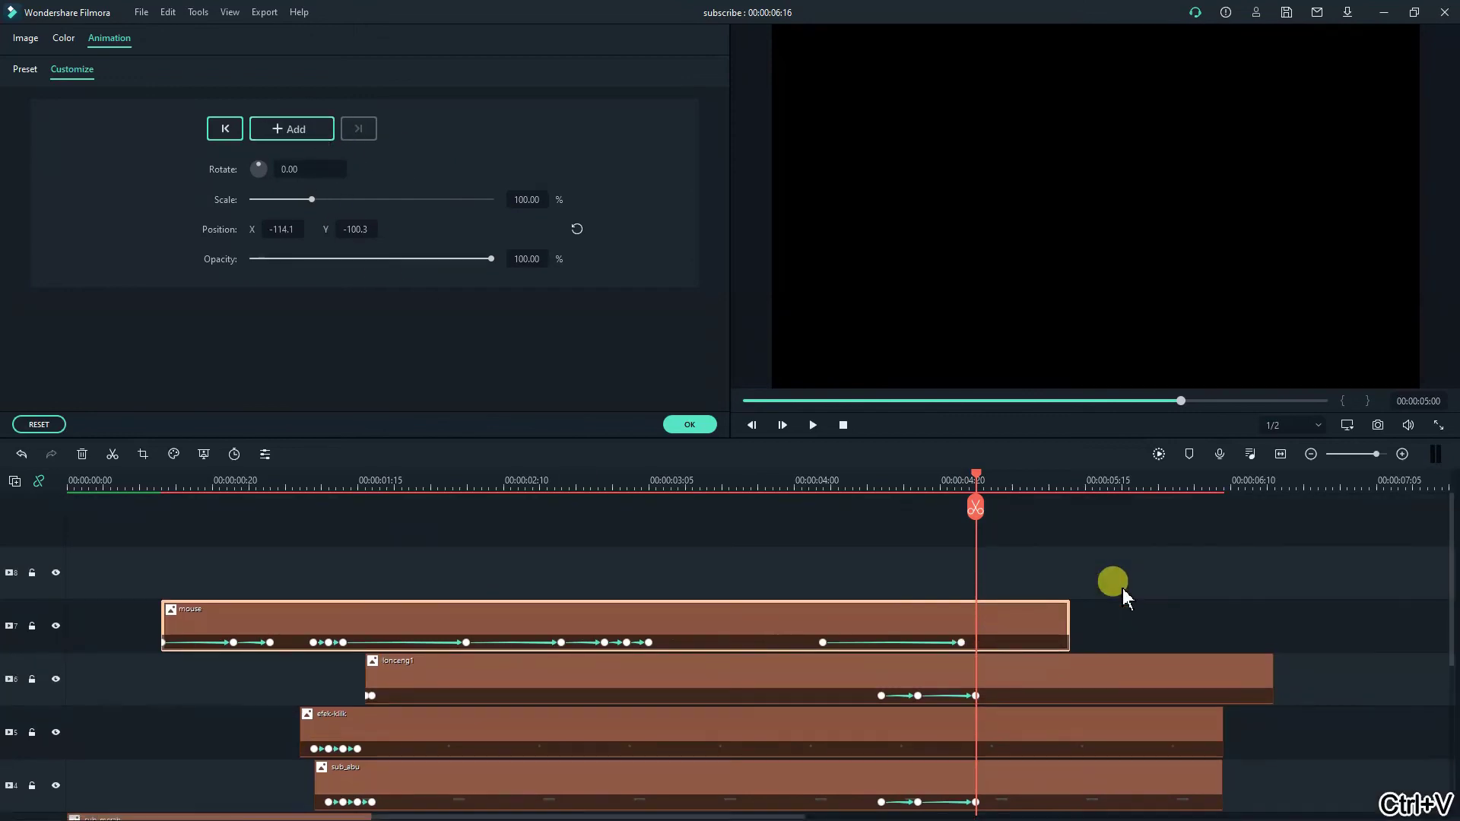
{"action": "left_click", "coordinate": [842, 426]}
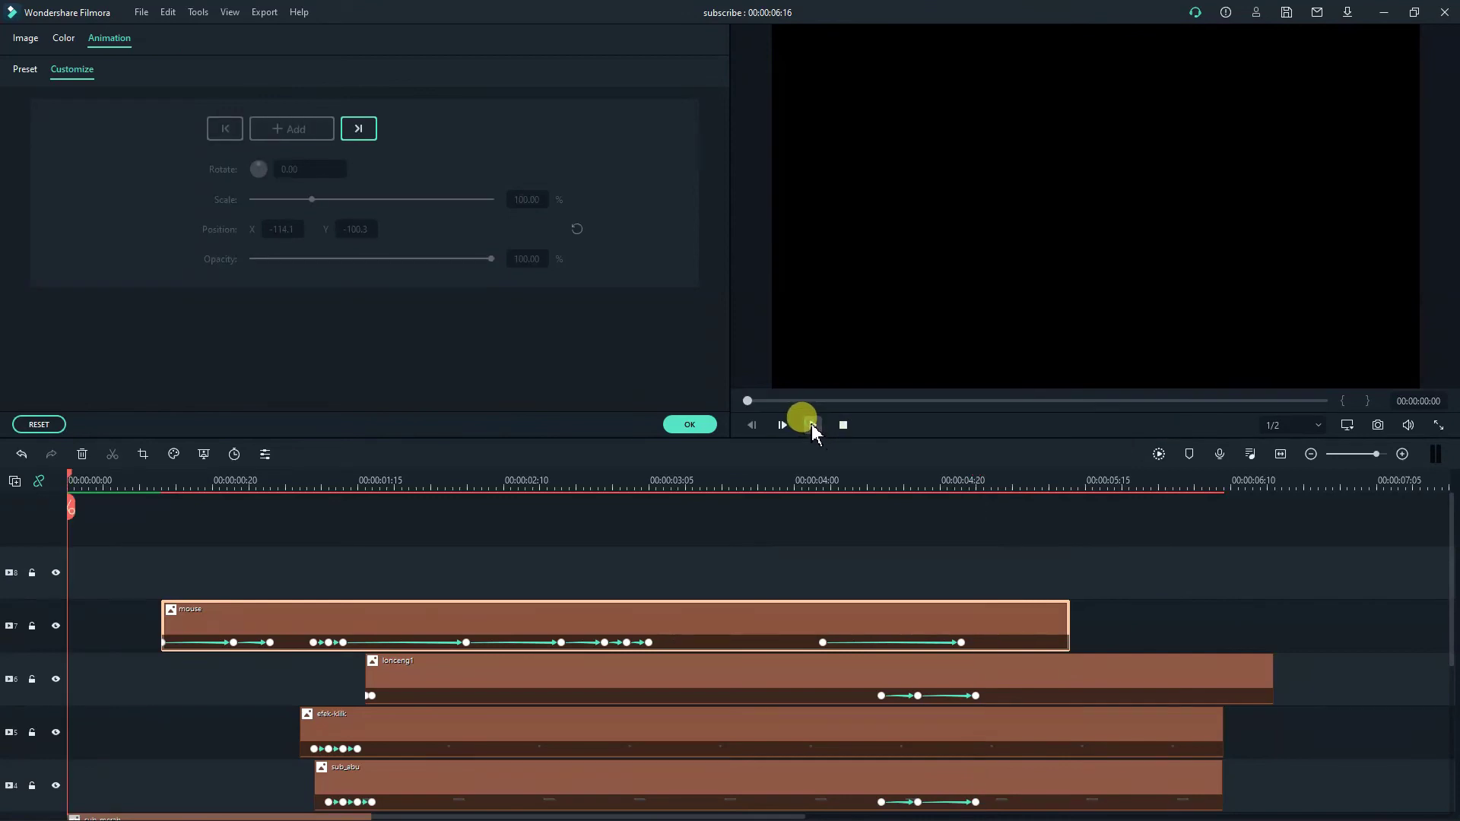
{"action": "left_click", "coordinate": [812, 426]}
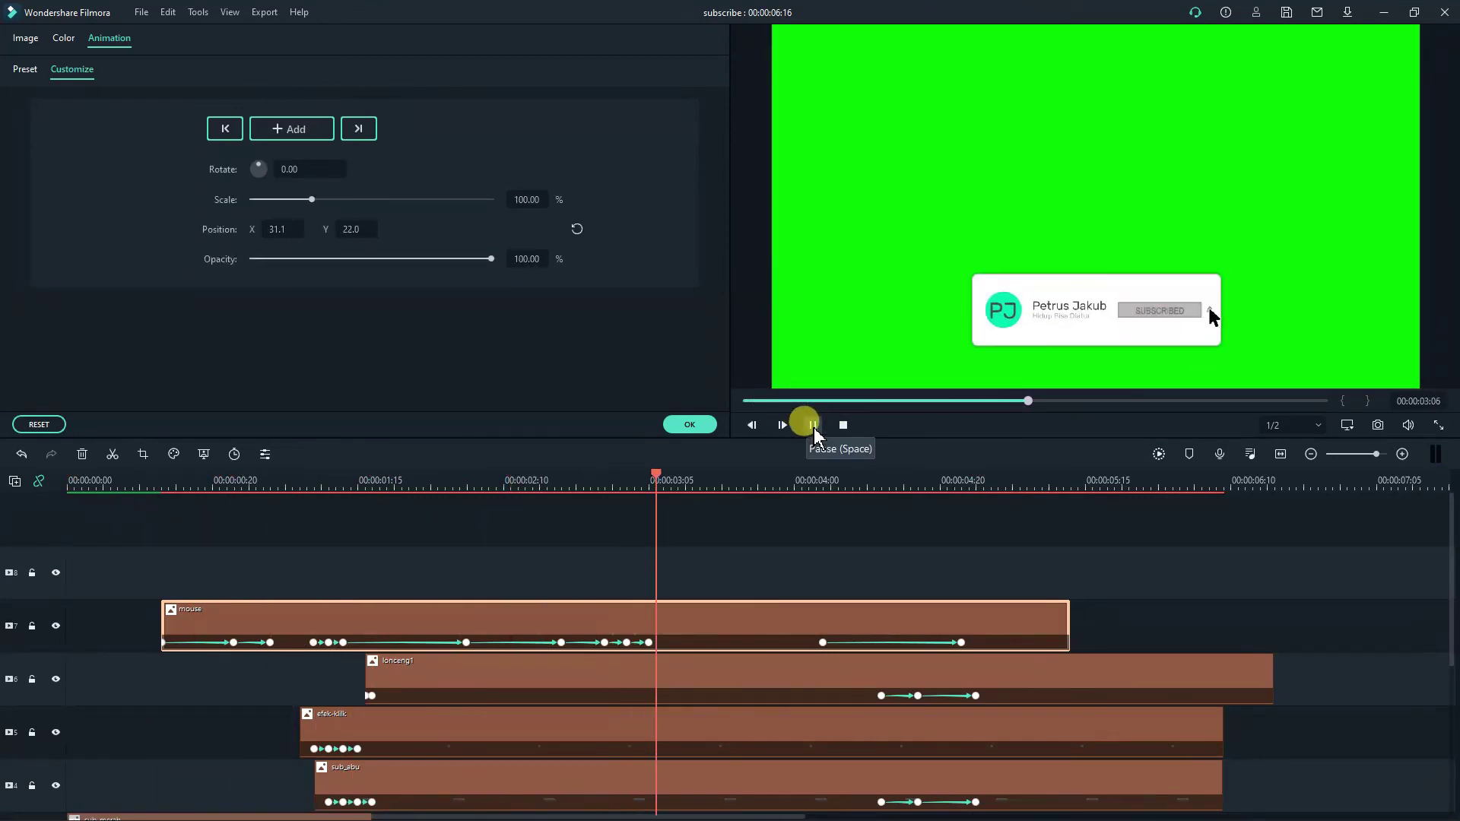
{"action": "key", "text": "space"}
{"action": "scroll", "coordinate": [637, 615], "scroll_direction": "down", "scroll_amount": 5}
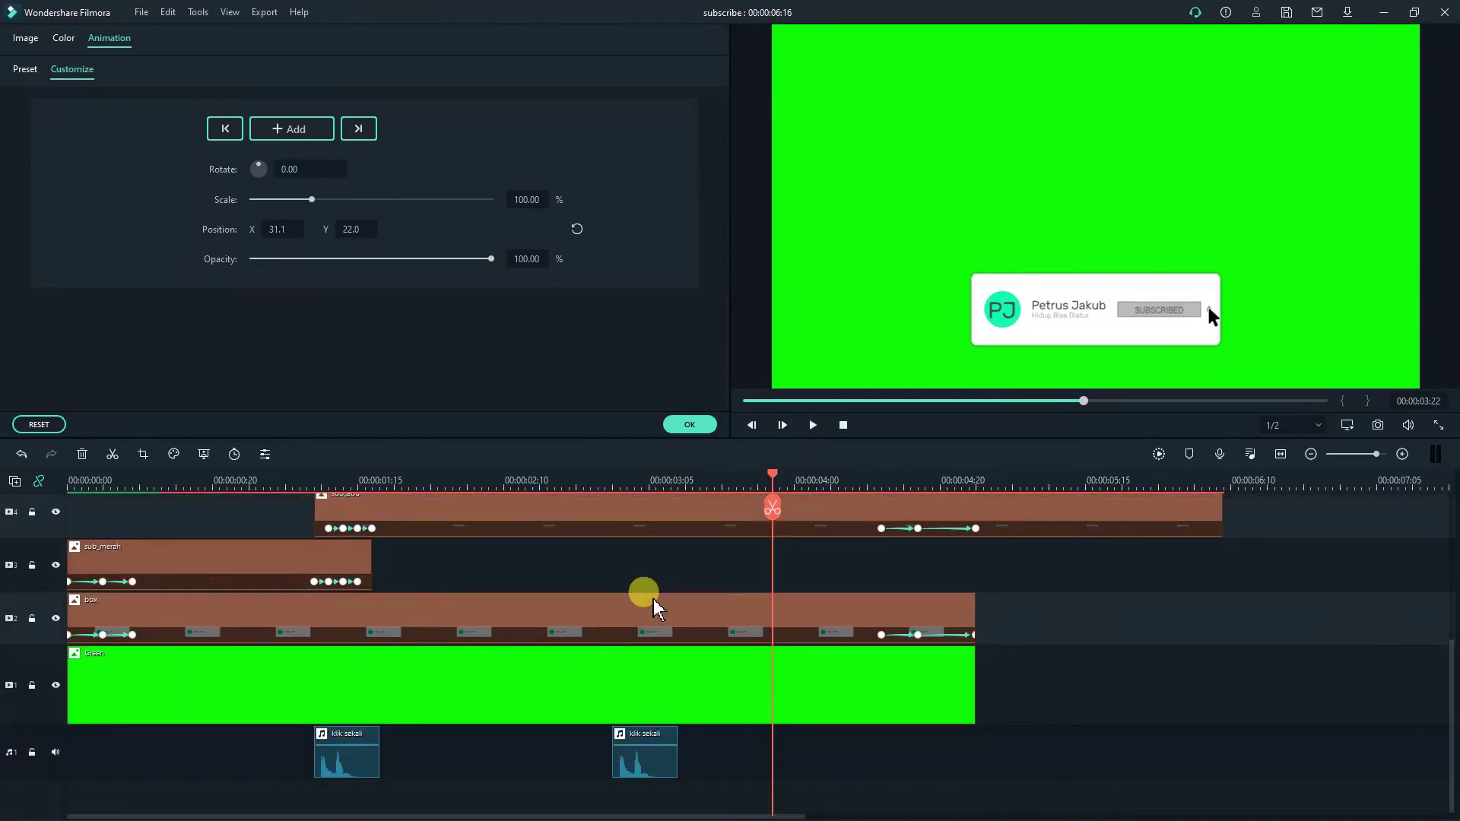
{"action": "scroll", "coordinate": [632, 536], "scroll_direction": "up", "scroll_amount": 5}
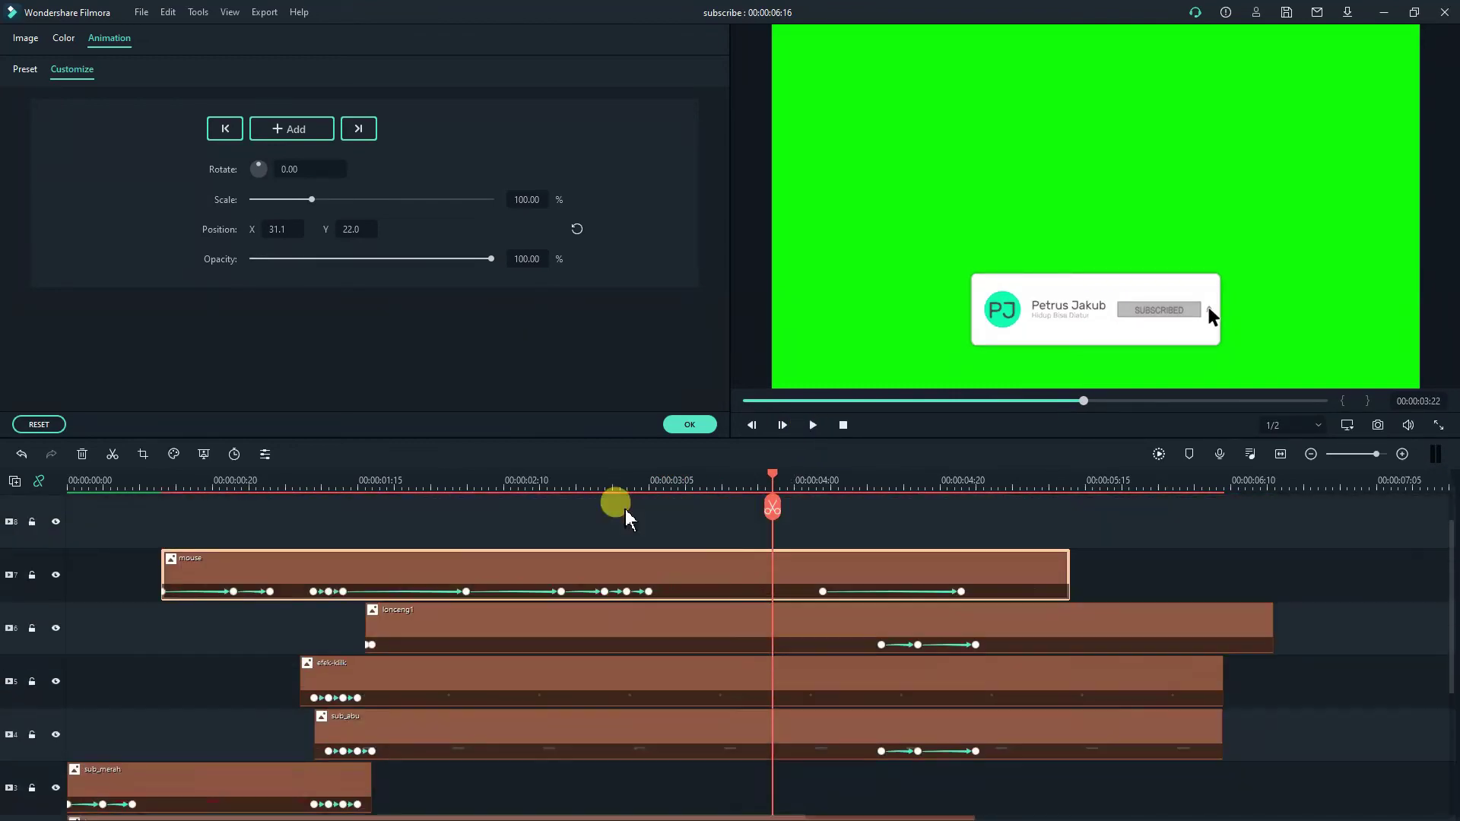
Move the second klik sekali sound clip to start at 00:00:02:24 and play back from 00:00:02:22.
{"action": "left_click_drag", "start_coordinate": [578, 475], "coordinate": [606, 480]}
{"action": "scroll", "coordinate": [662, 601], "scroll_direction": "down", "scroll_amount": 3}
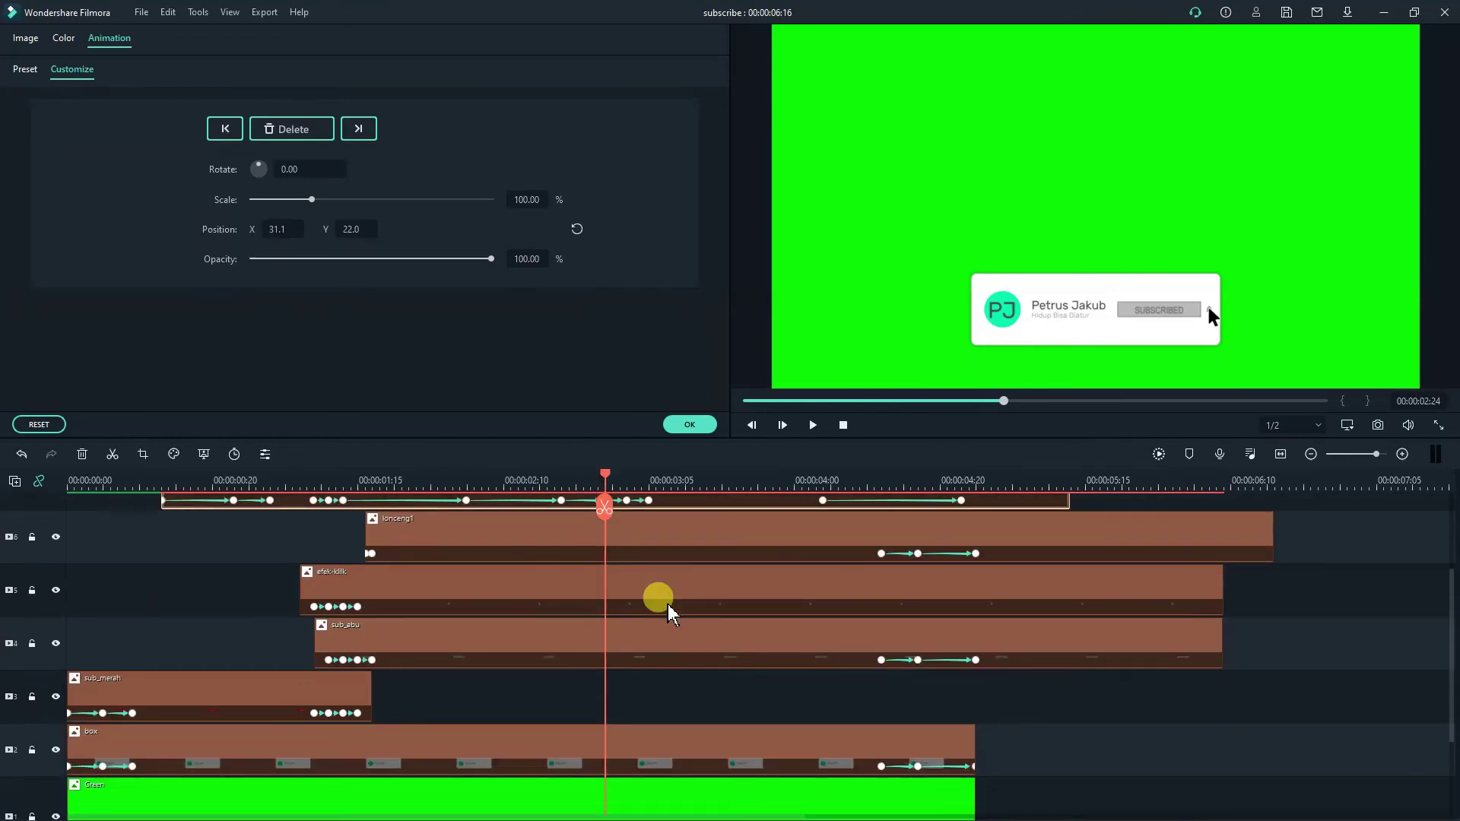
{"action": "scroll", "coordinate": [669, 612], "scroll_direction": "down", "scroll_amount": 3}
{"action": "left_click_drag", "start_coordinate": [659, 764], "coordinate": [643, 761]}
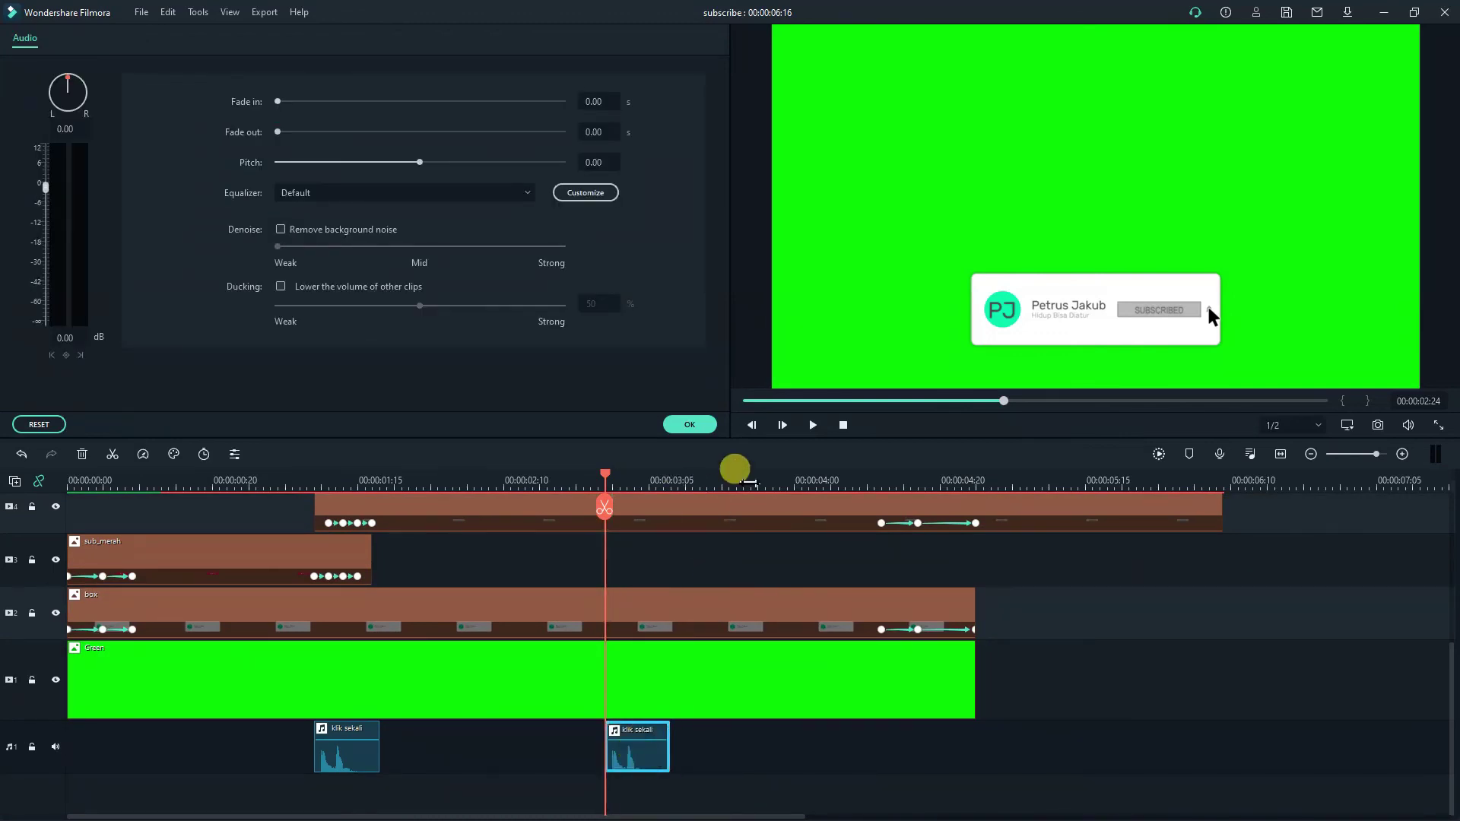
{"action": "scroll", "coordinate": [604, 521], "scroll_direction": "up", "scroll_amount": 3}
{"action": "left_click", "coordinate": [591, 477]}
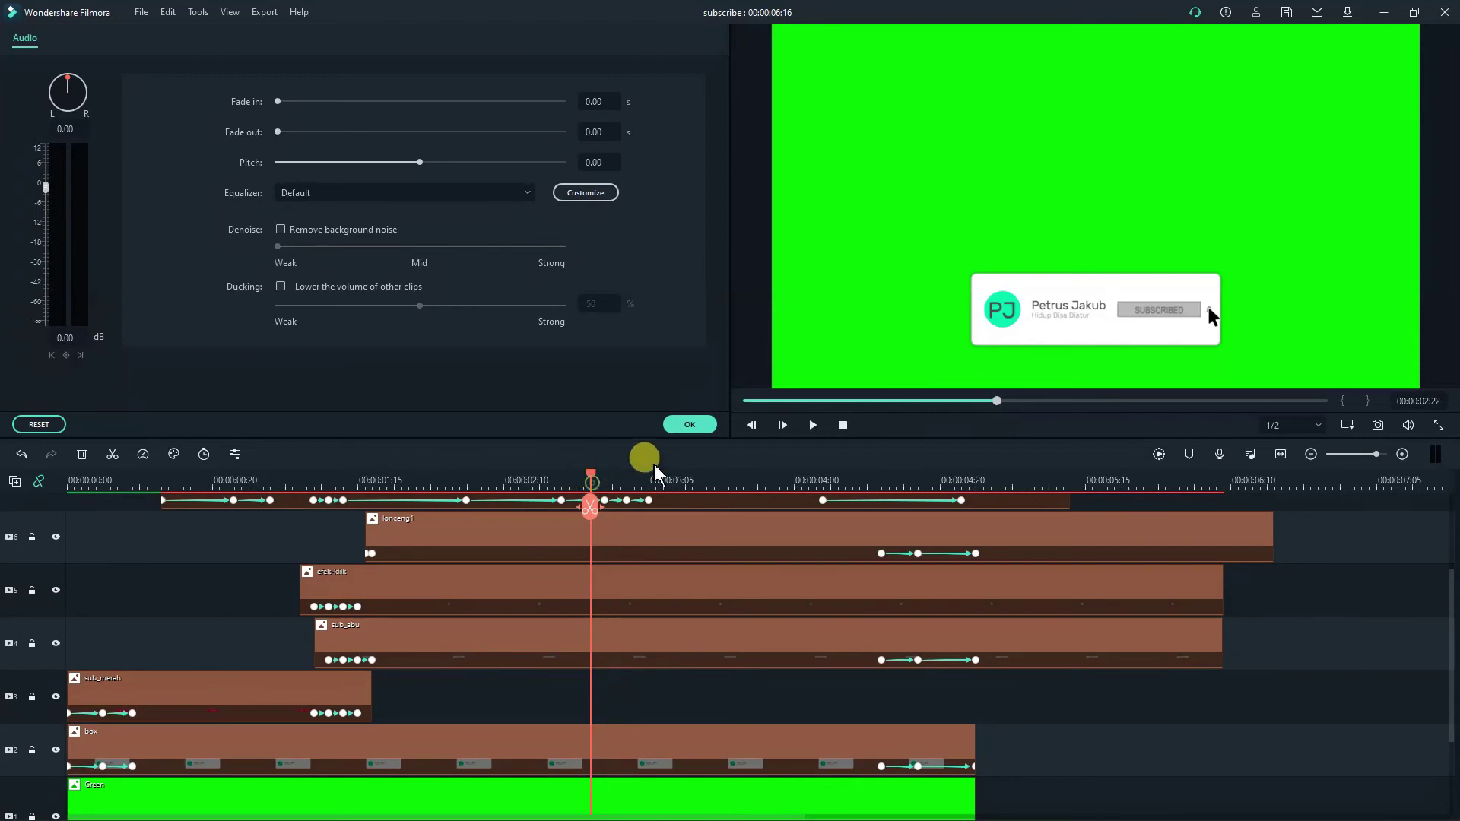
{"action": "left_click", "coordinate": [812, 426]}
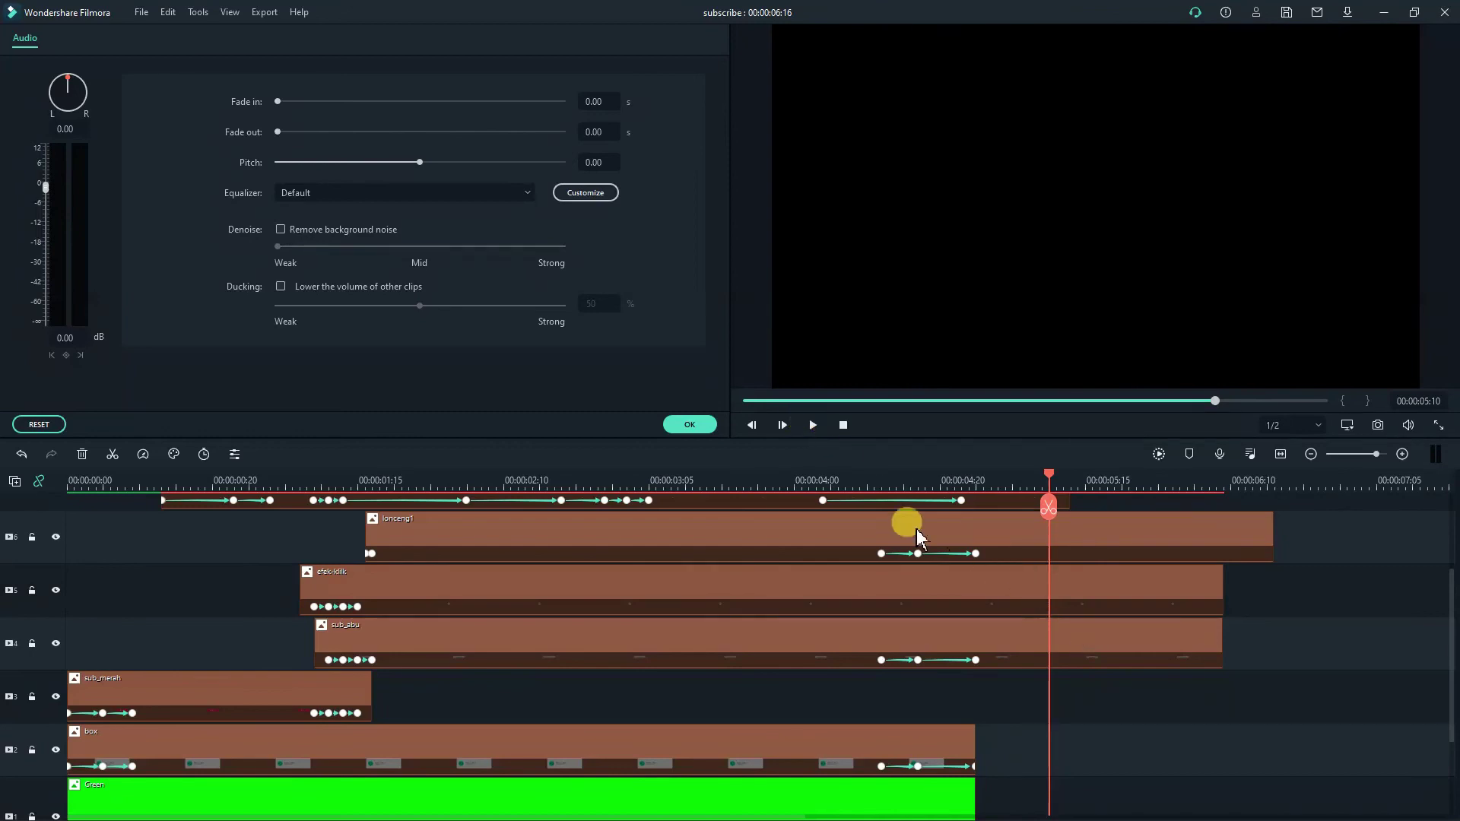
Extend the box and Green clips so both end level with the sub_abu clip.
{"action": "left_click_drag", "start_coordinate": [785, 465], "coordinate": [806, 487]}
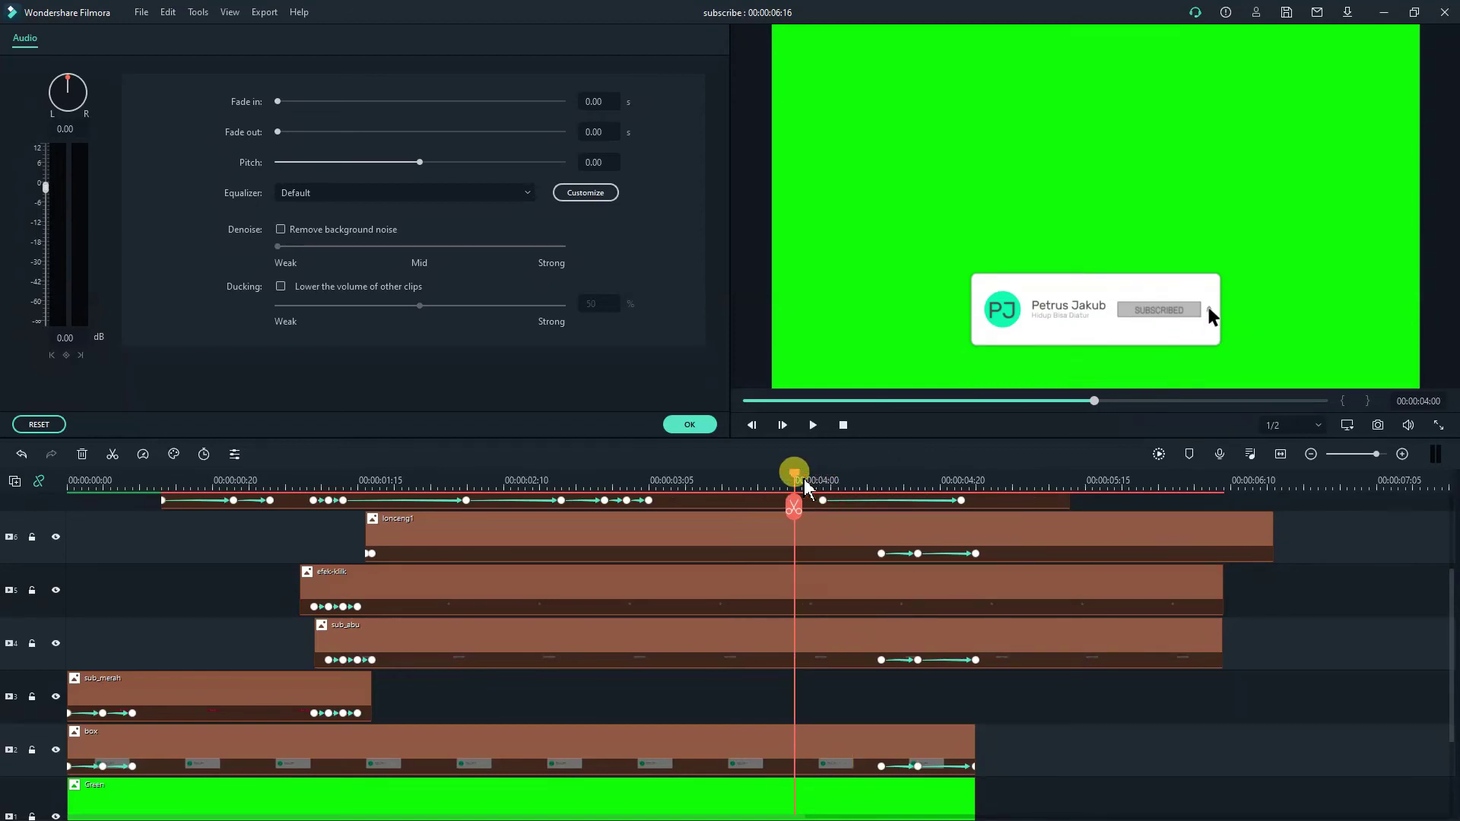
{"action": "left_click", "coordinate": [977, 753]}
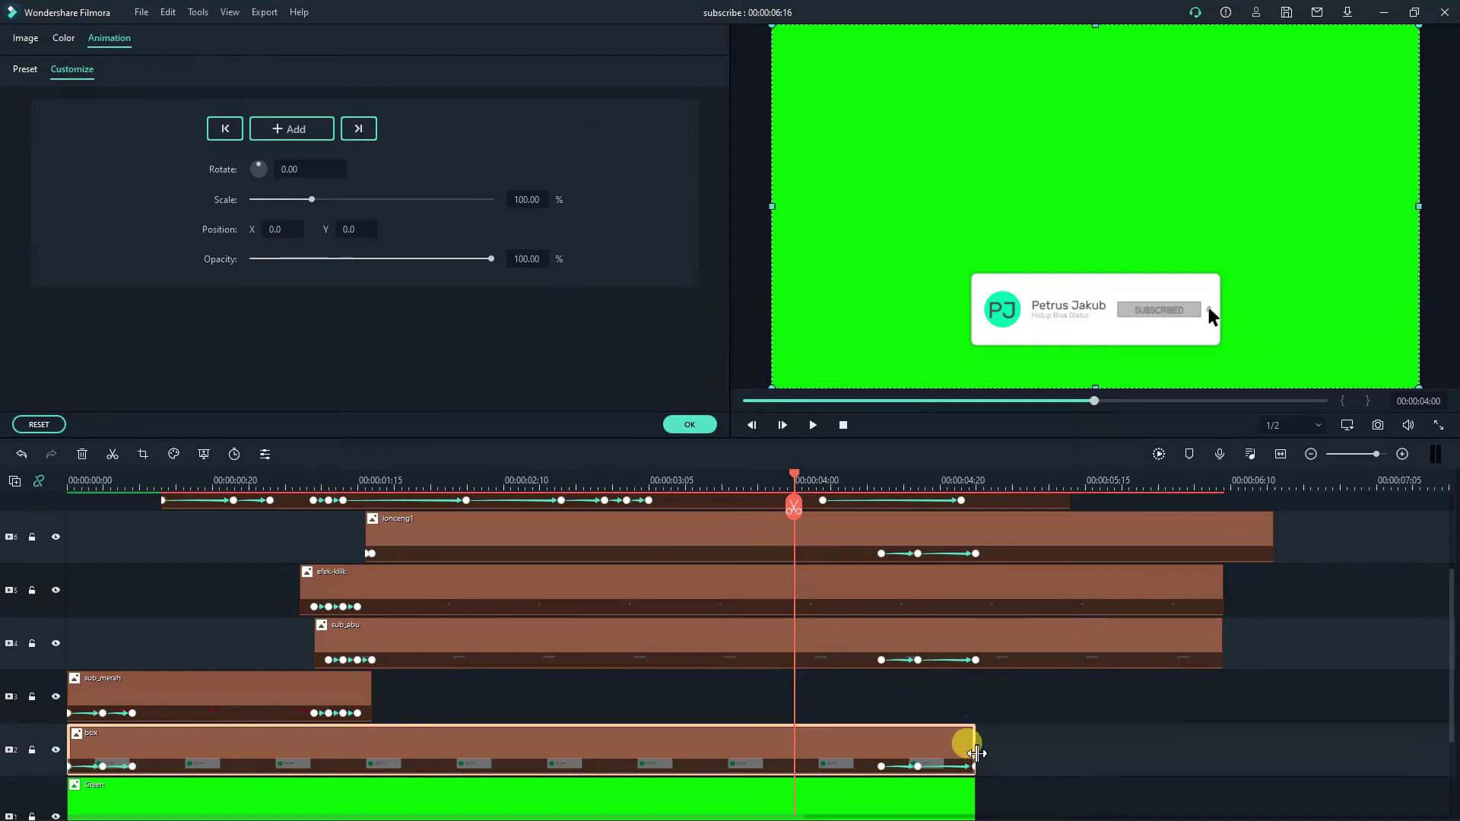
{"action": "left_click_drag", "start_coordinate": [977, 740], "coordinate": [1186, 711]}
{"action": "left_click", "coordinate": [965, 788]}
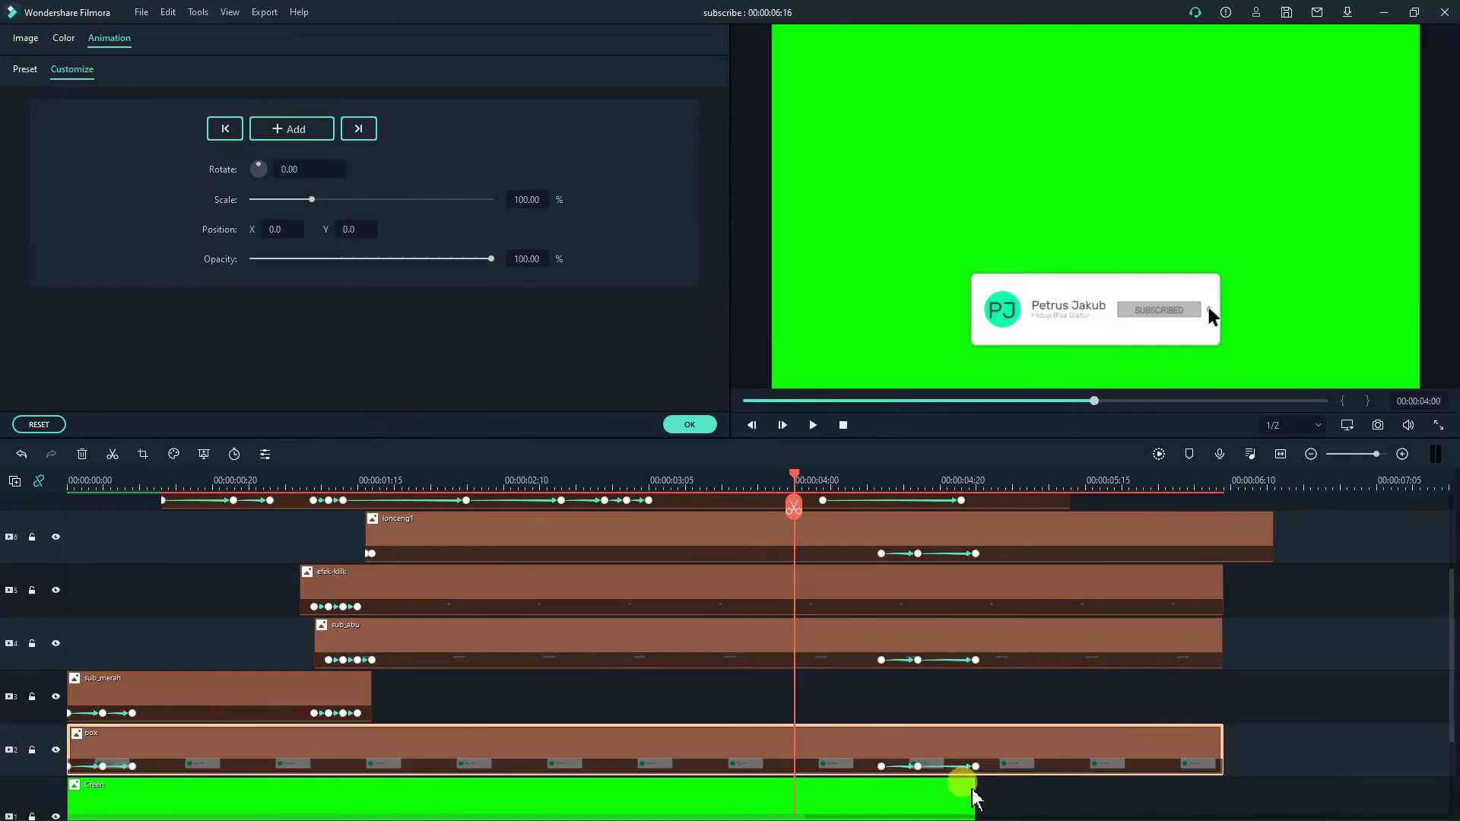
{"action": "left_click_drag", "start_coordinate": [977, 804], "coordinate": [1109, 711]}
{"action": "scroll", "coordinate": [1110, 719], "scroll_direction": "up", "scroll_amount": 2}
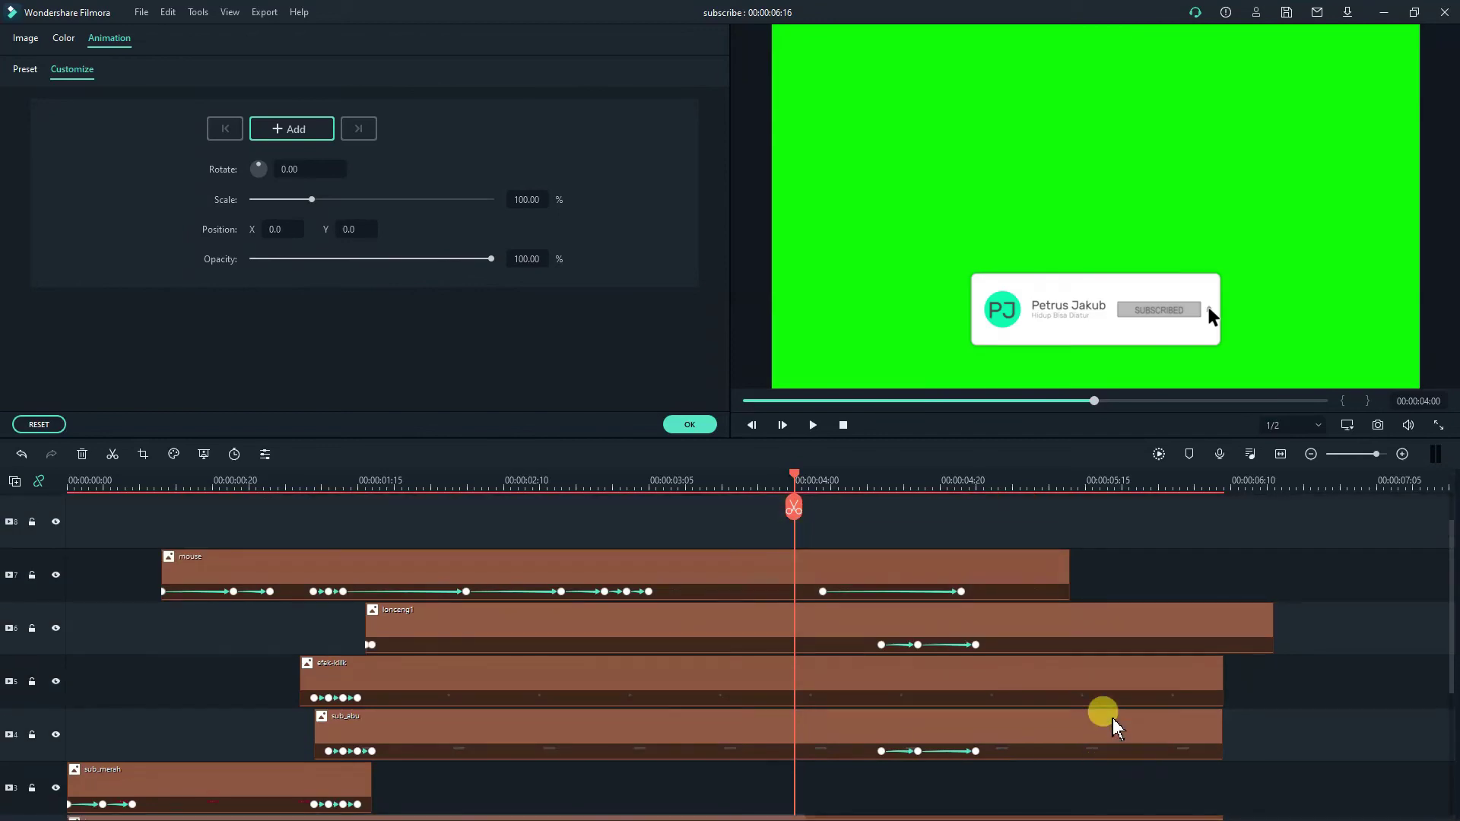
{"action": "scroll", "coordinate": [1104, 722], "scroll_direction": "down", "scroll_amount": 3}
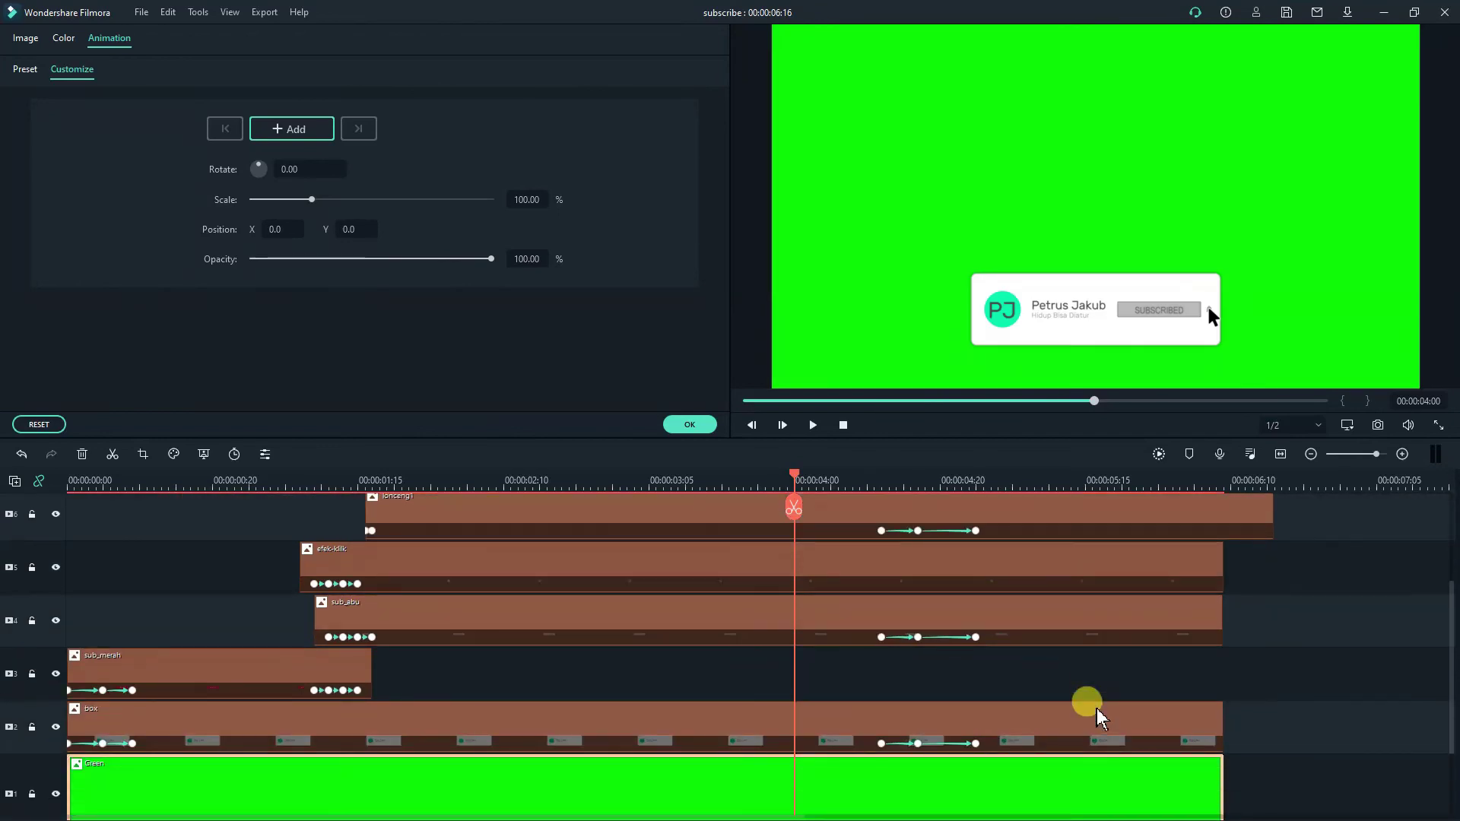
Move the box clip's three exit keyframes to its new end, with the last one on the final frame.
{"action": "left_click_drag", "start_coordinate": [979, 769], "coordinate": [1221, 769]}
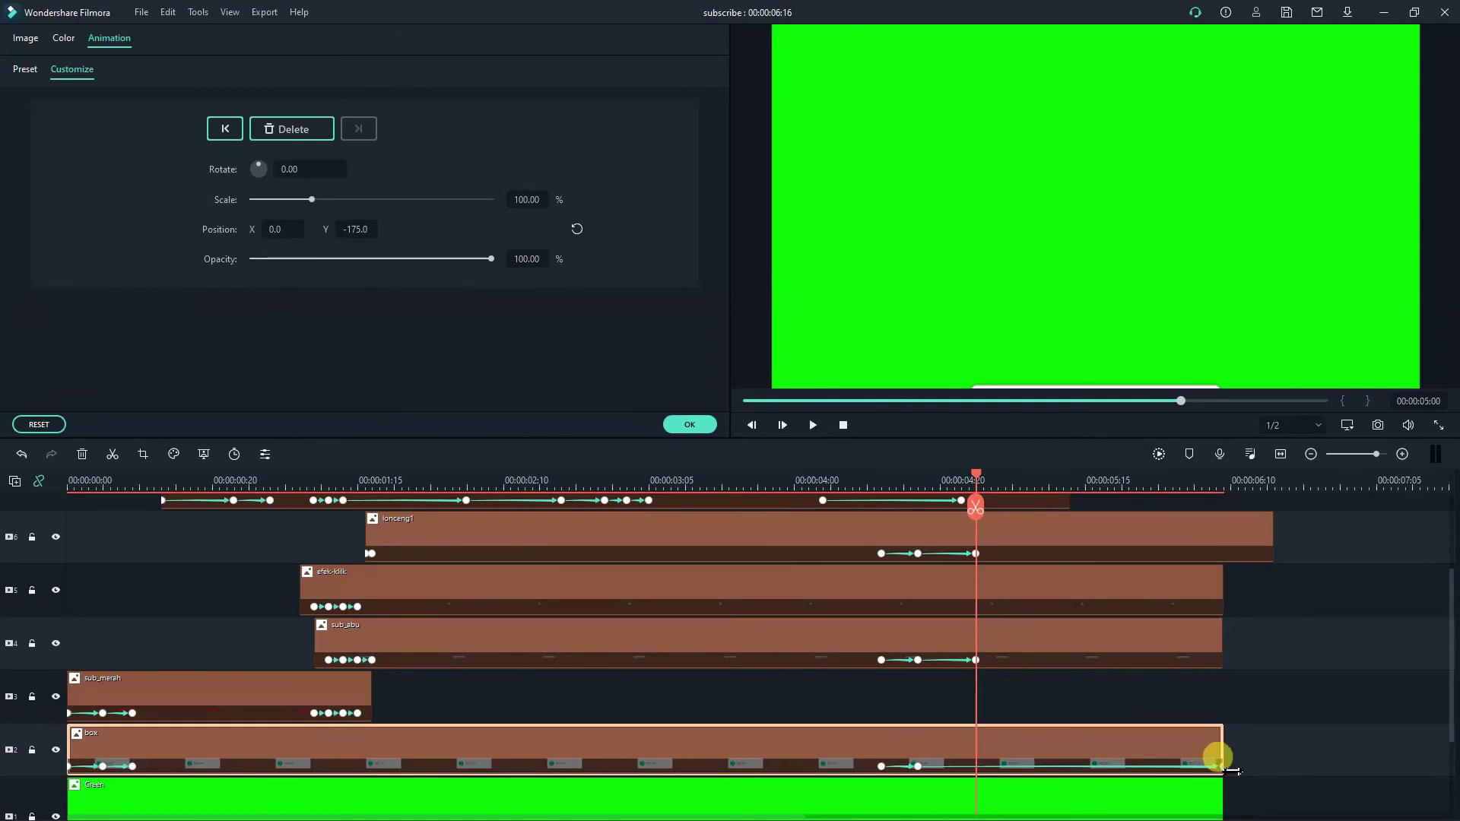
{"action": "left_click_drag", "start_coordinate": [923, 779], "coordinate": [1122, 771]}
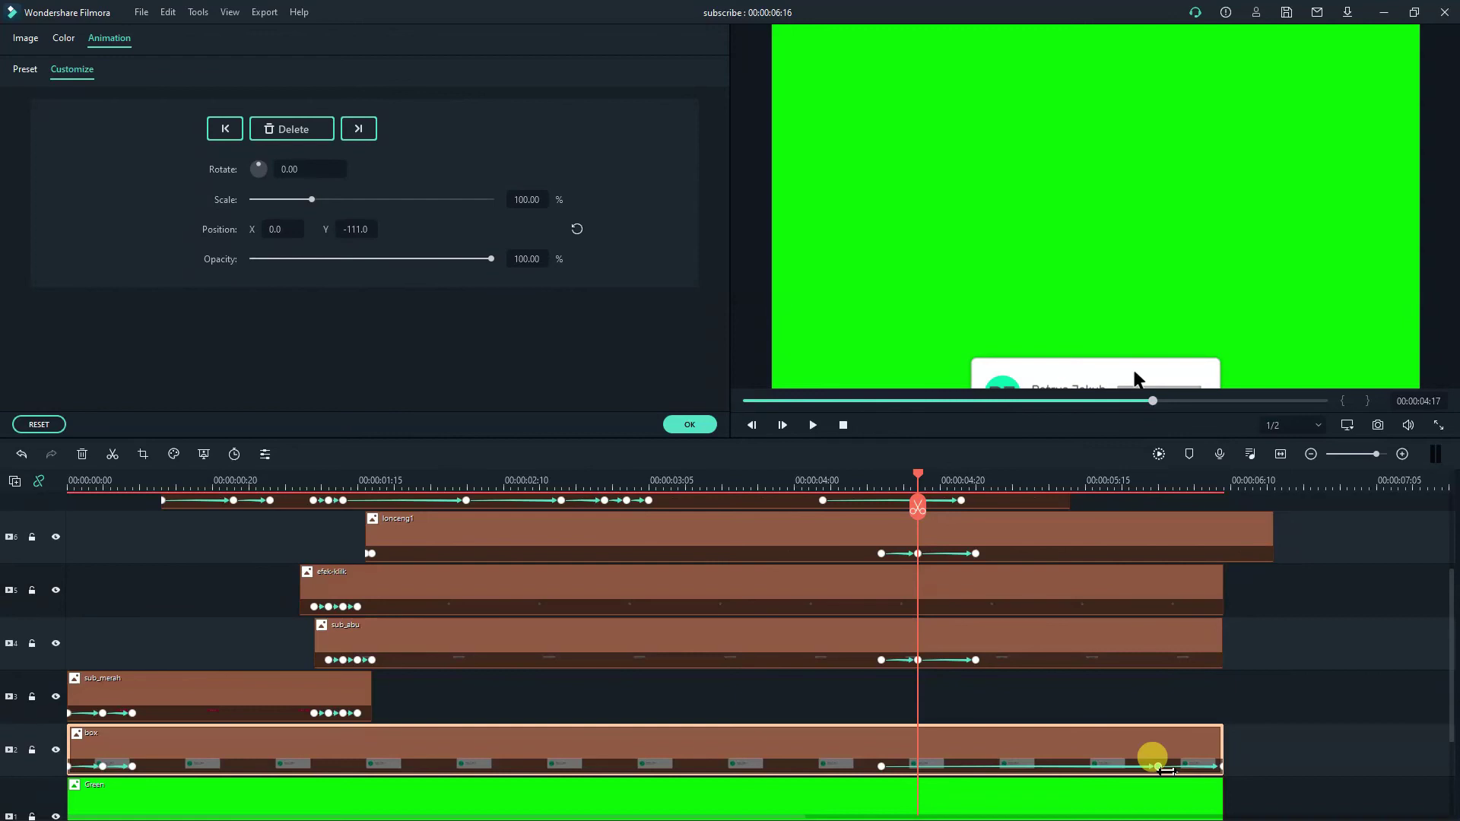
{"action": "mouse_move", "coordinate": [1137, 770]}
{"action": "left_mouse_down"}
{"action": "mouse_move", "coordinate": [877, 761]}
{"action": "mouse_move", "coordinate": [1115, 770]}
{"action": "left_mouse_up"}
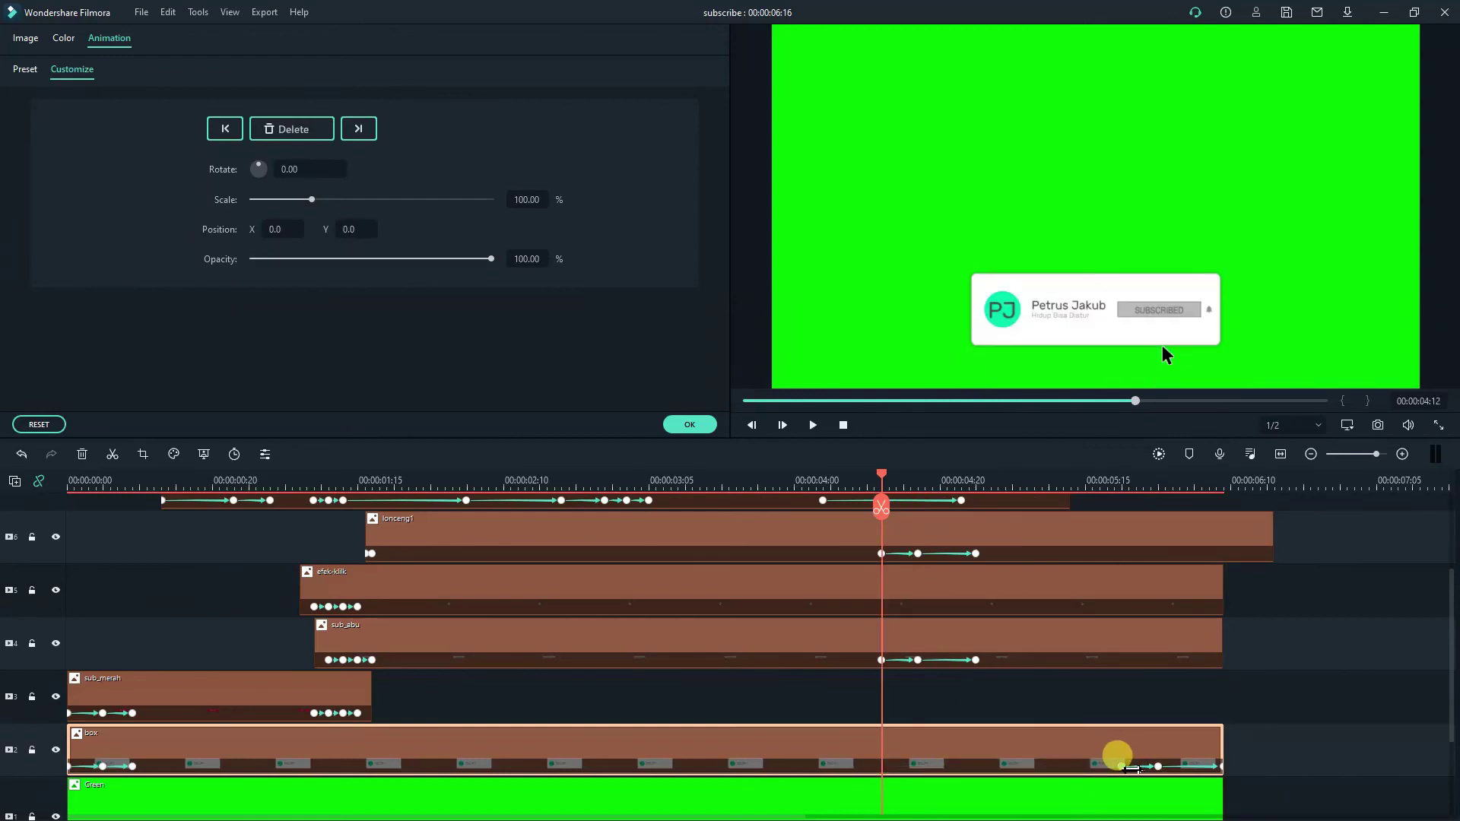
Move sub_abu's three exit keyframes to line up with the box clip's exit keyframes.
{"action": "left_click_drag", "start_coordinate": [976, 660], "coordinate": [1221, 661]}
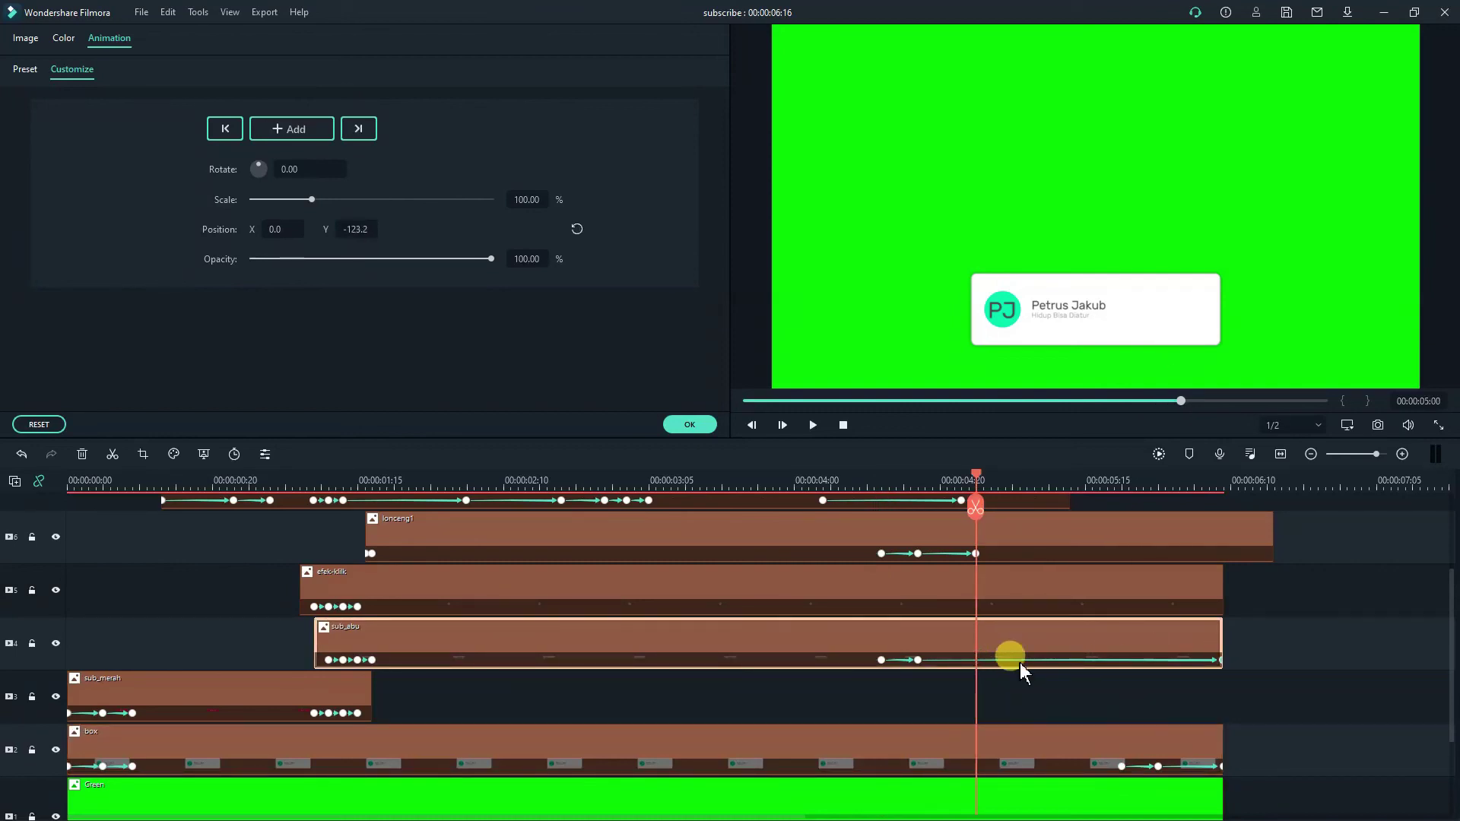
{"action": "left_click_drag", "start_coordinate": [922, 665], "coordinate": [1137, 668]}
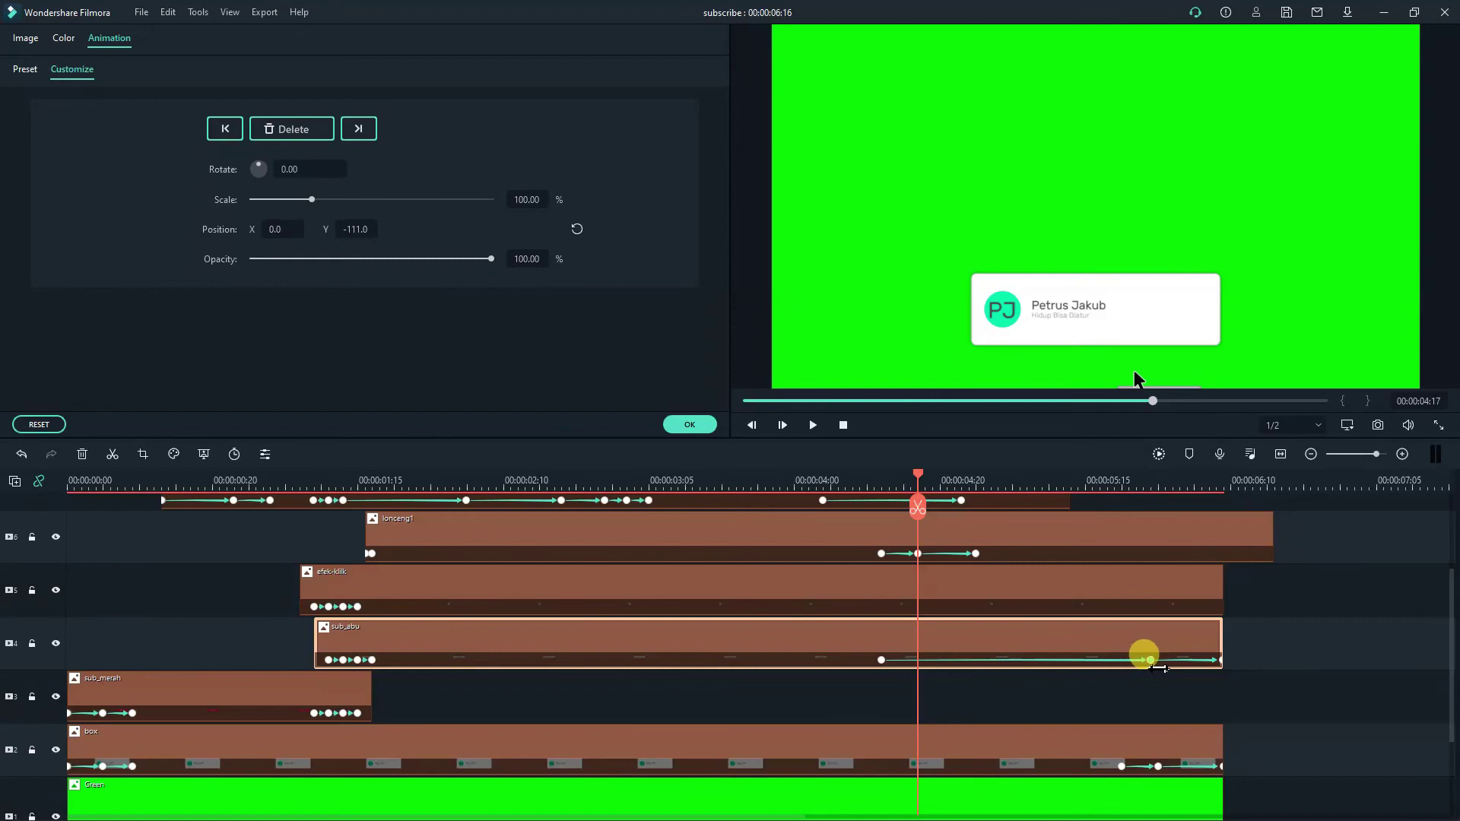
{"action": "left_click_drag", "start_coordinate": [882, 659], "coordinate": [1113, 659]}
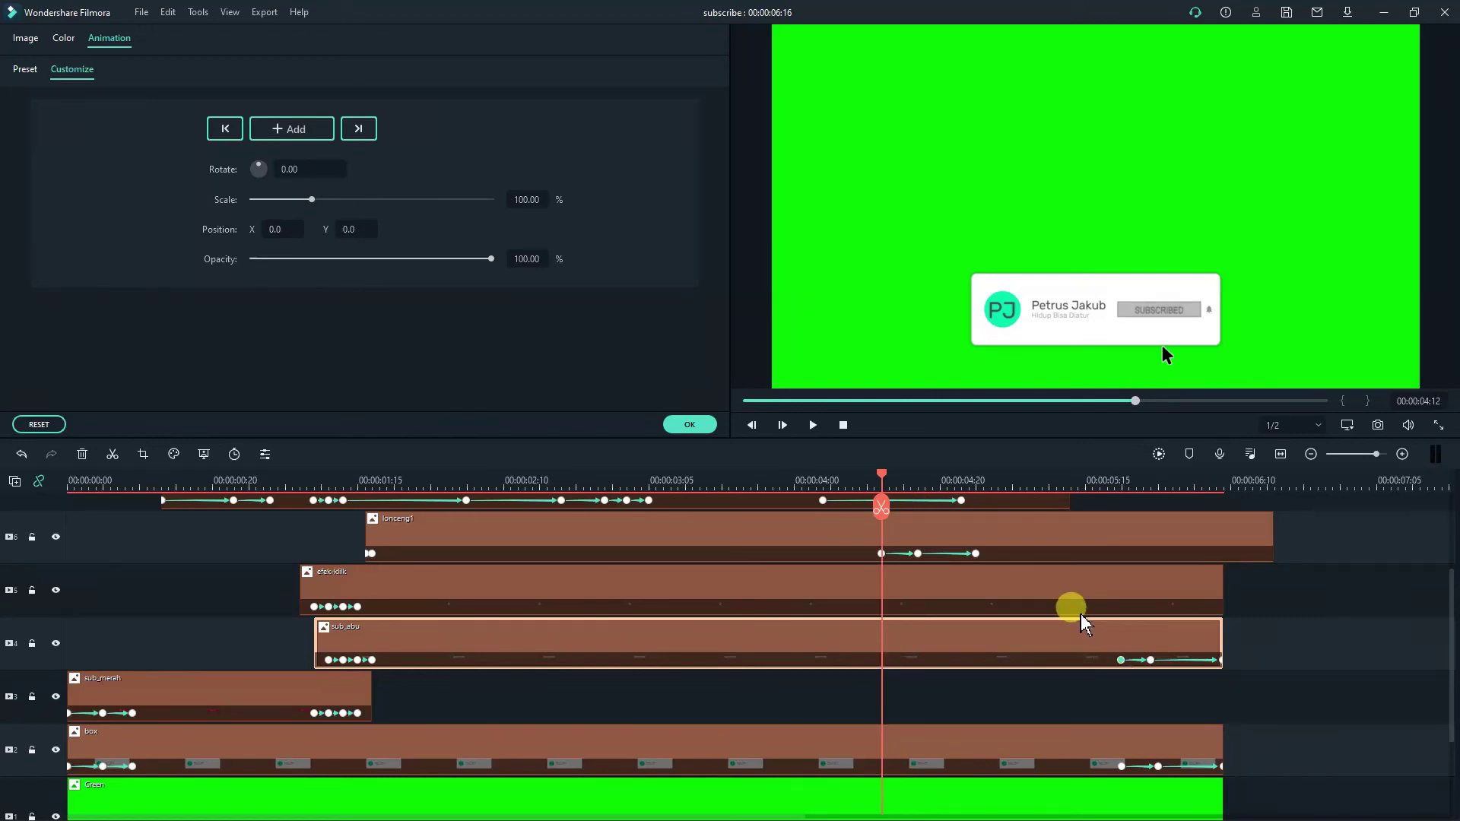
{"action": "left_click", "coordinate": [1151, 661]}
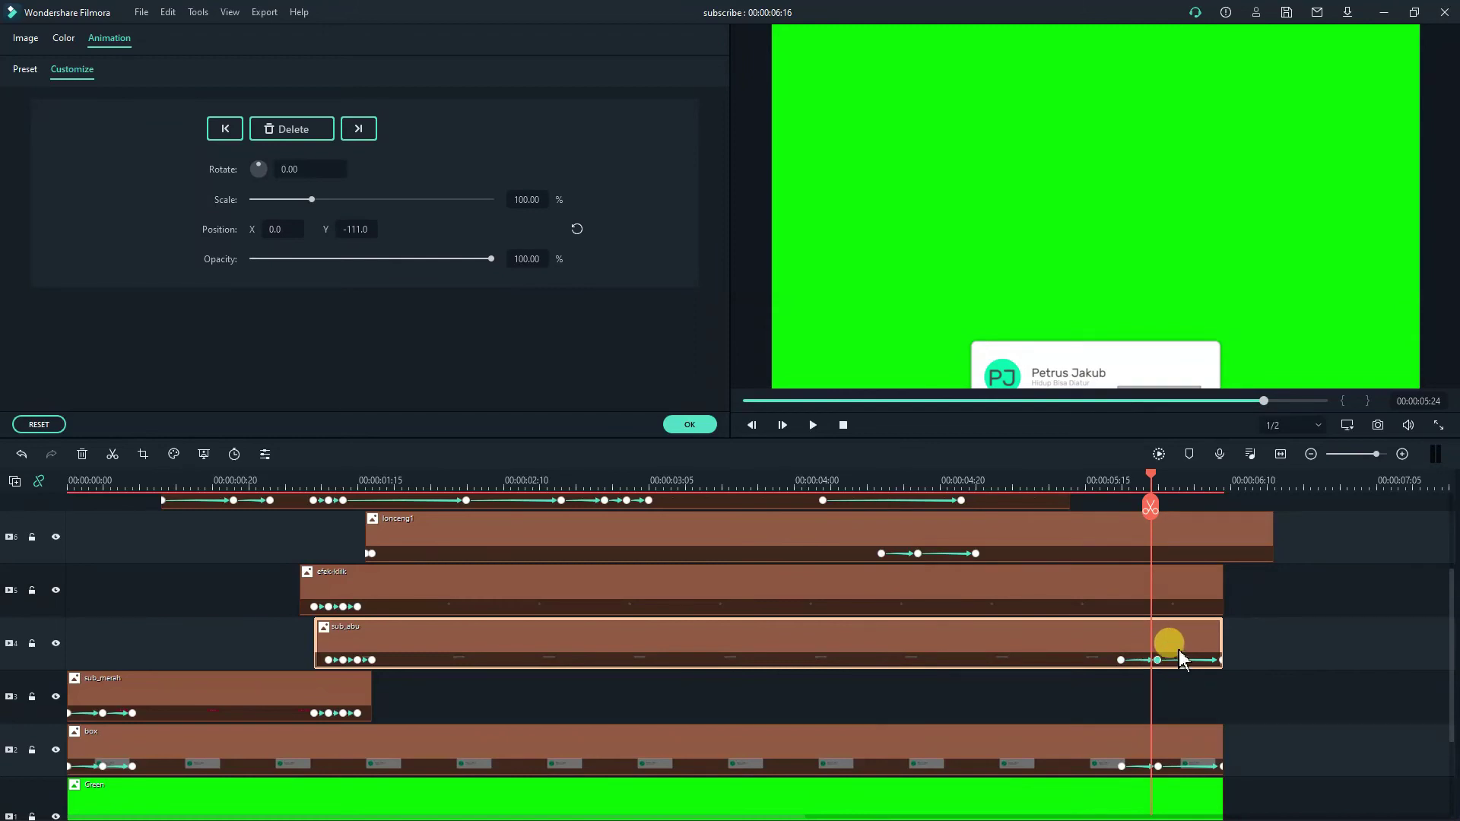
{"action": "left_click_drag", "start_coordinate": [1180, 651], "coordinate": [1182, 648]}
Move lonceng1's three exit keyframes near 00:00:06:00 to match the box and sub_abu exit keyframes.
{"action": "left_click_drag", "start_coordinate": [982, 560], "coordinate": [1197, 571]}
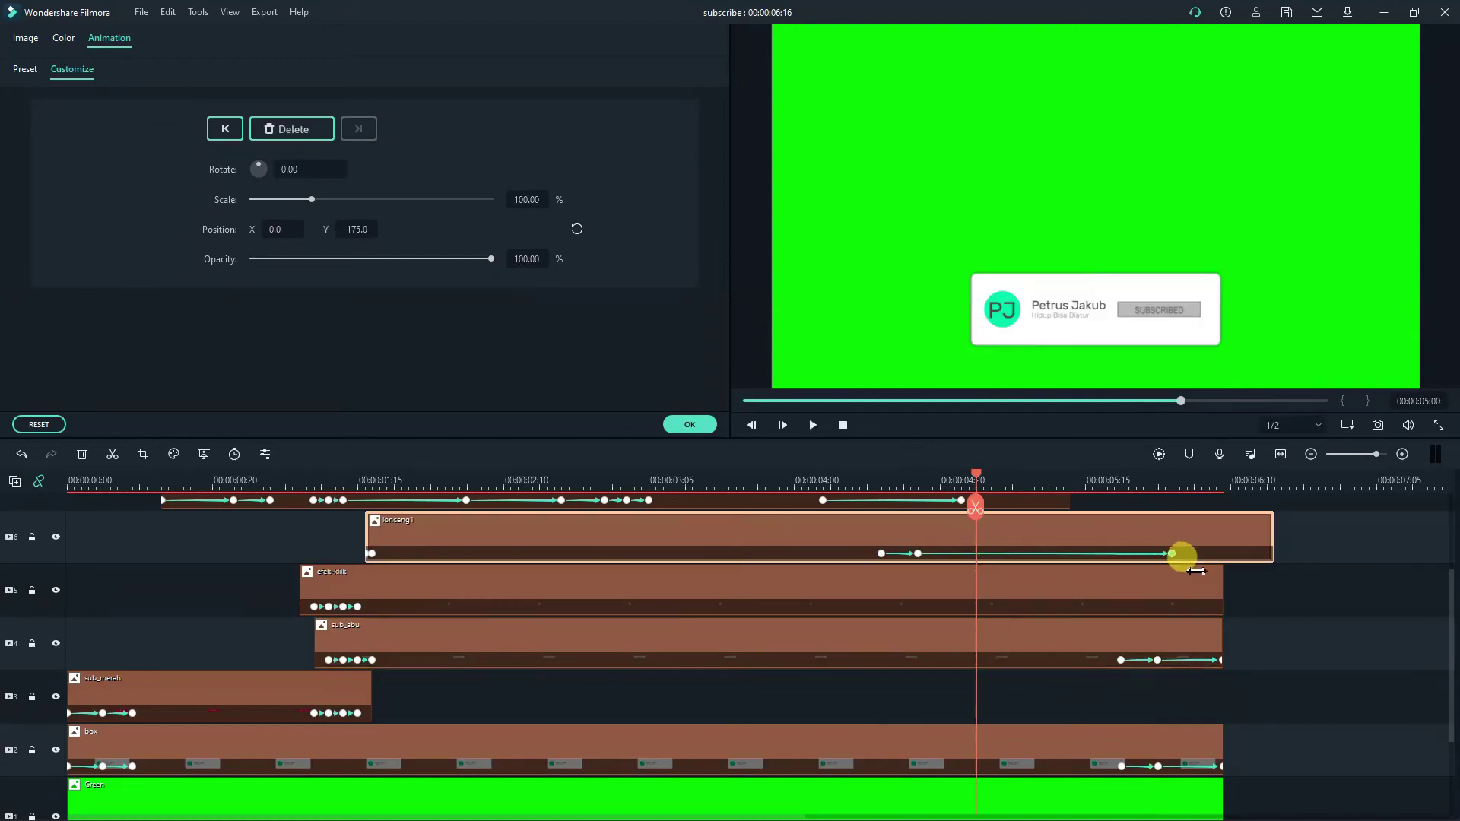
{"action": "left_click_drag", "start_coordinate": [923, 560], "coordinate": [1163, 563]}
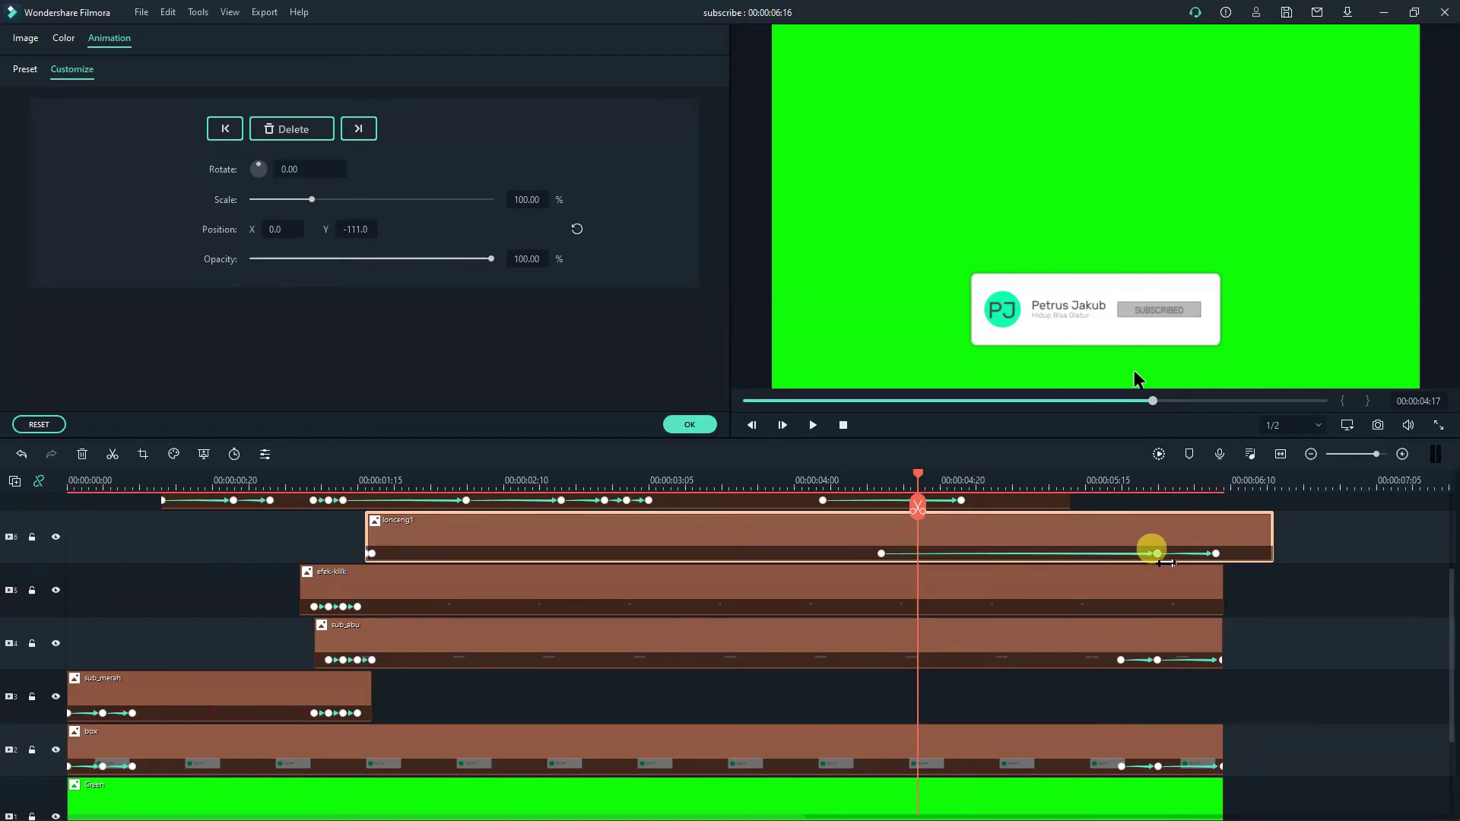
{"action": "left_click_drag", "start_coordinate": [882, 556], "coordinate": [1128, 570]}
Play the timeline to check that the box, grey button and bell exit together.
{"action": "left_click", "coordinate": [1109, 481]}
{"action": "left_click_drag", "start_coordinate": [1116, 481], "coordinate": [663, 495]}
{"action": "left_click", "coordinate": [813, 426]}
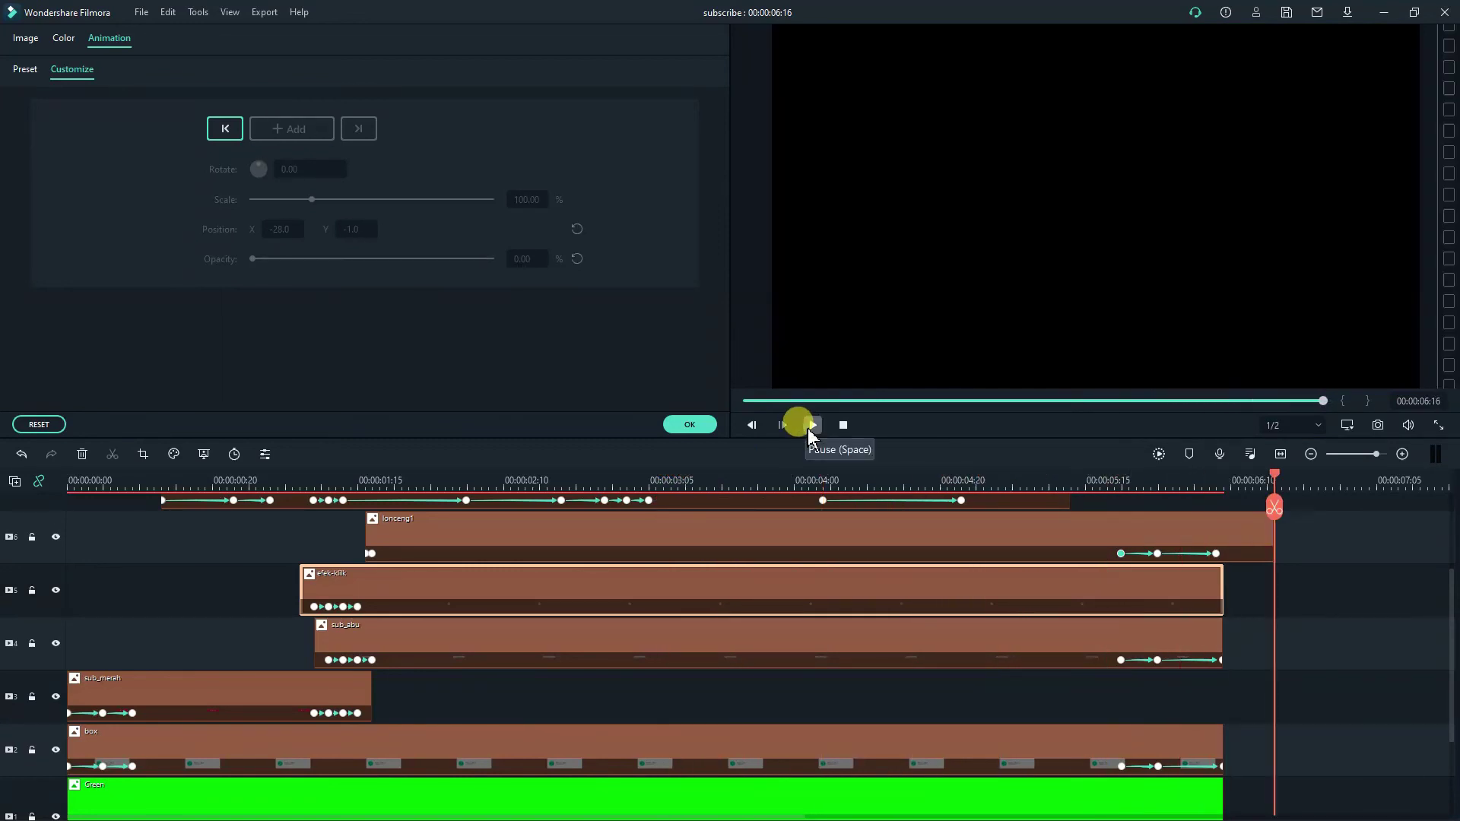
{"action": "left_click", "coordinate": [812, 425]}
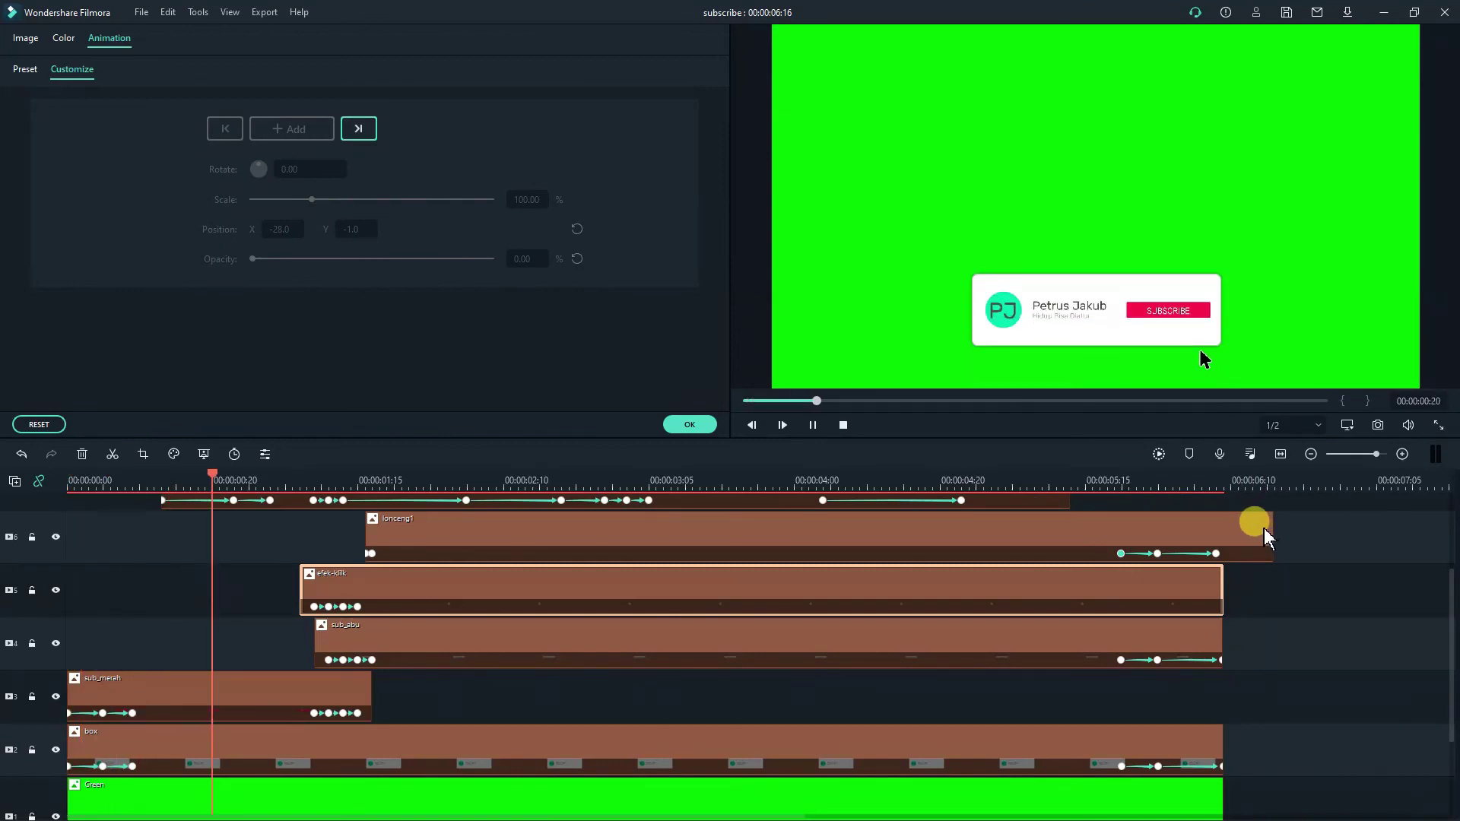
Trim the end of the lonceng1 clip to 00:00:06:09, level with the other clips, and play the animation through.
{"action": "left_click", "coordinate": [1265, 529]}
{"action": "left_click_drag", "start_coordinate": [1274, 529], "coordinate": [1208, 533]}
{"action": "key", "text": "ctrl+z"}
{"action": "scroll", "coordinate": [1206, 571], "scroll_direction": "up", "scroll_amount": 2}
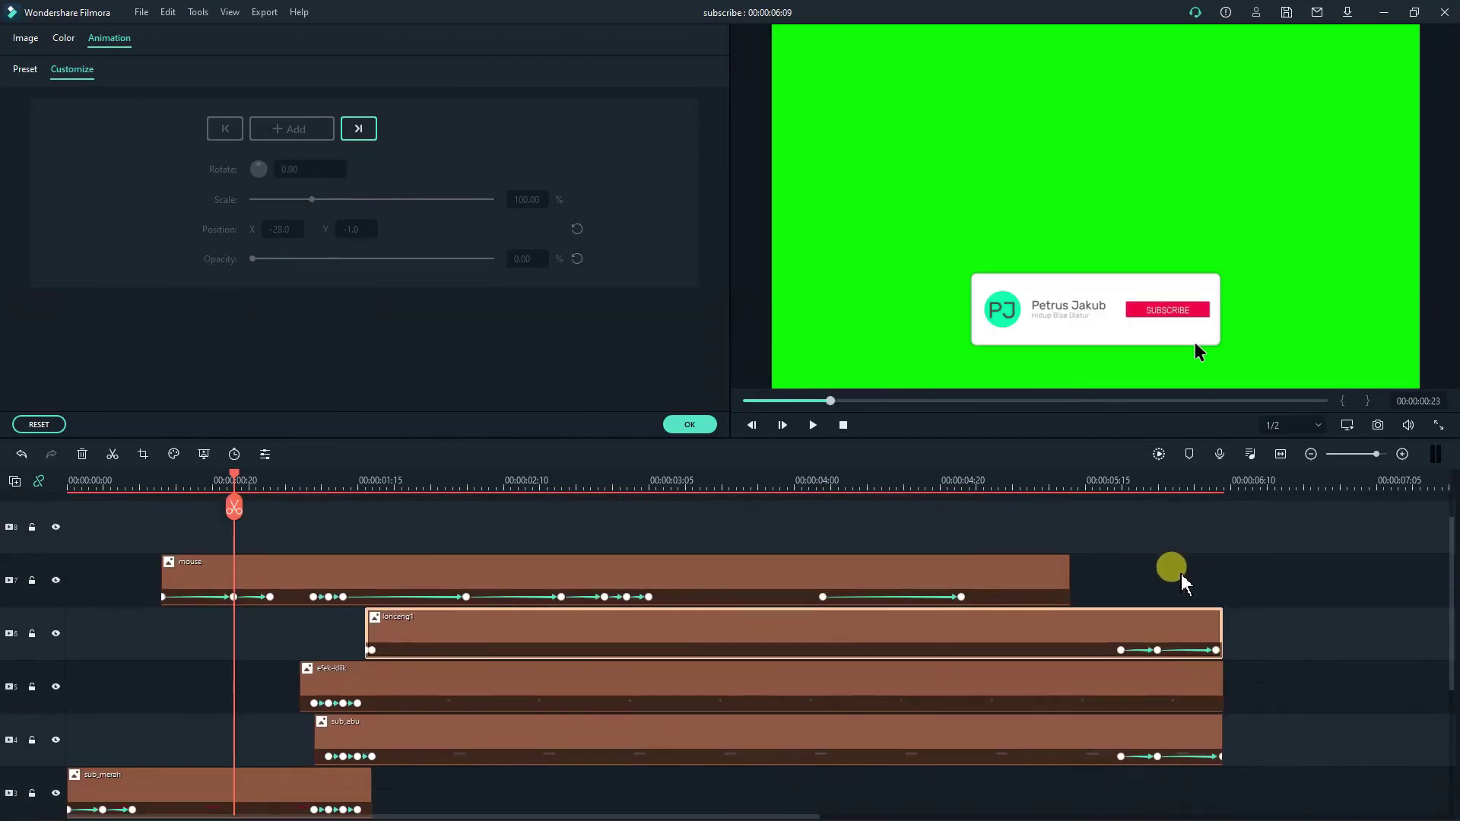
{"action": "scroll", "coordinate": [1183, 584], "scroll_direction": "down", "scroll_amount": 3}
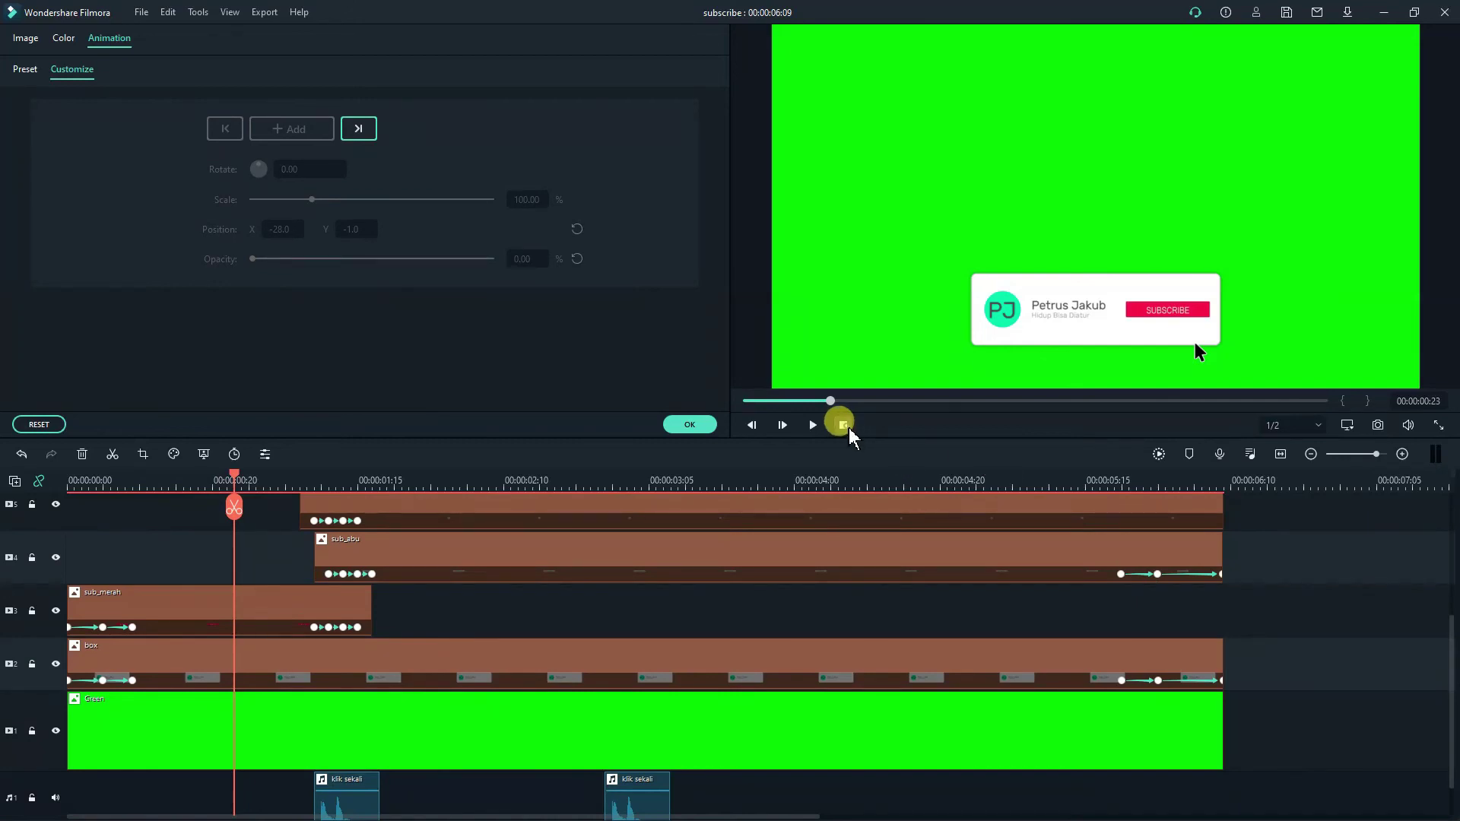
{"action": "left_click", "coordinate": [813, 426]}
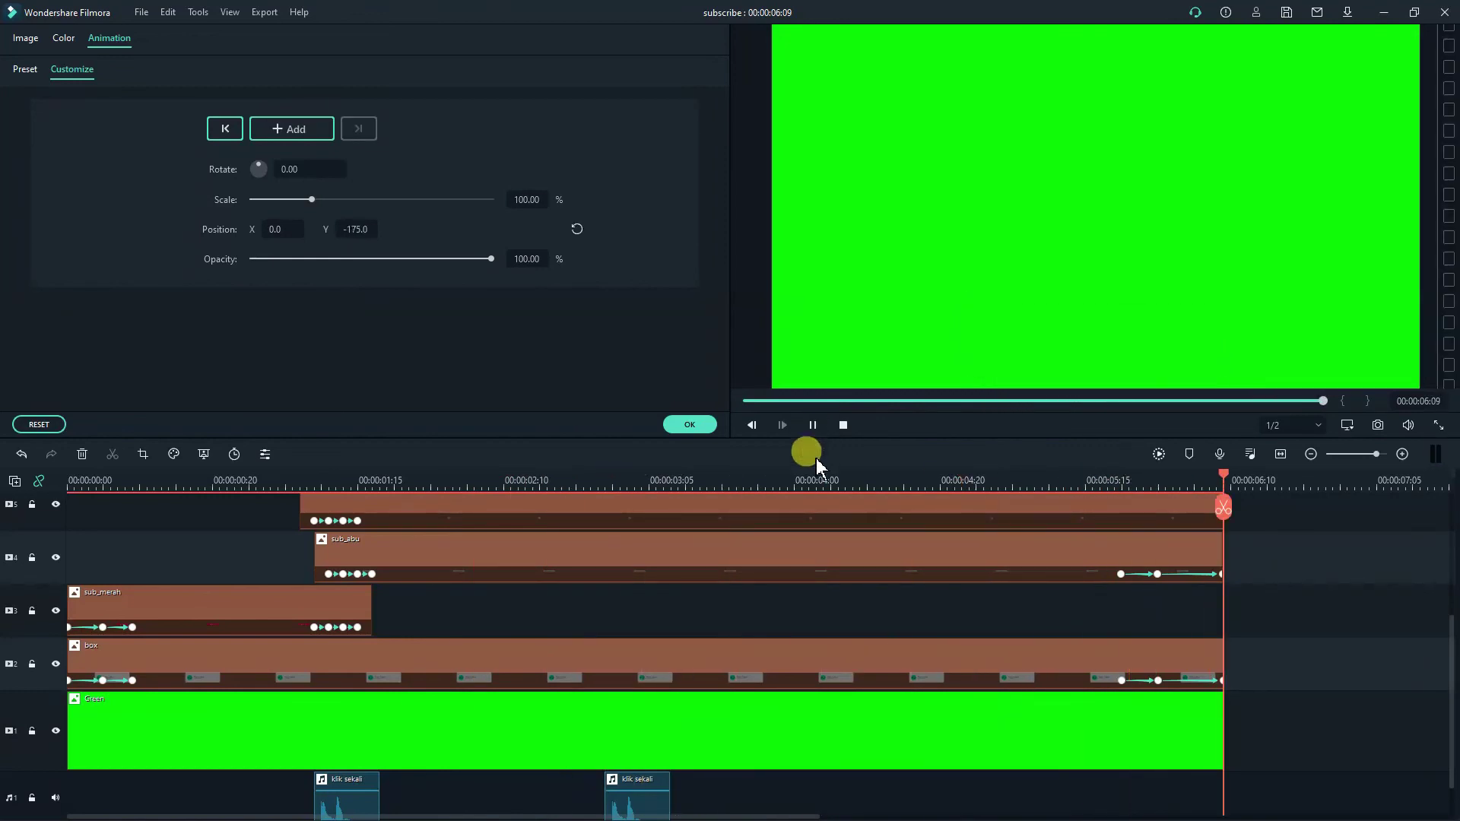
Import the subscribe and bell icon sound from the Music folder and place it on the audio track after the animation.
{"action": "left_click", "coordinate": [679, 424]}
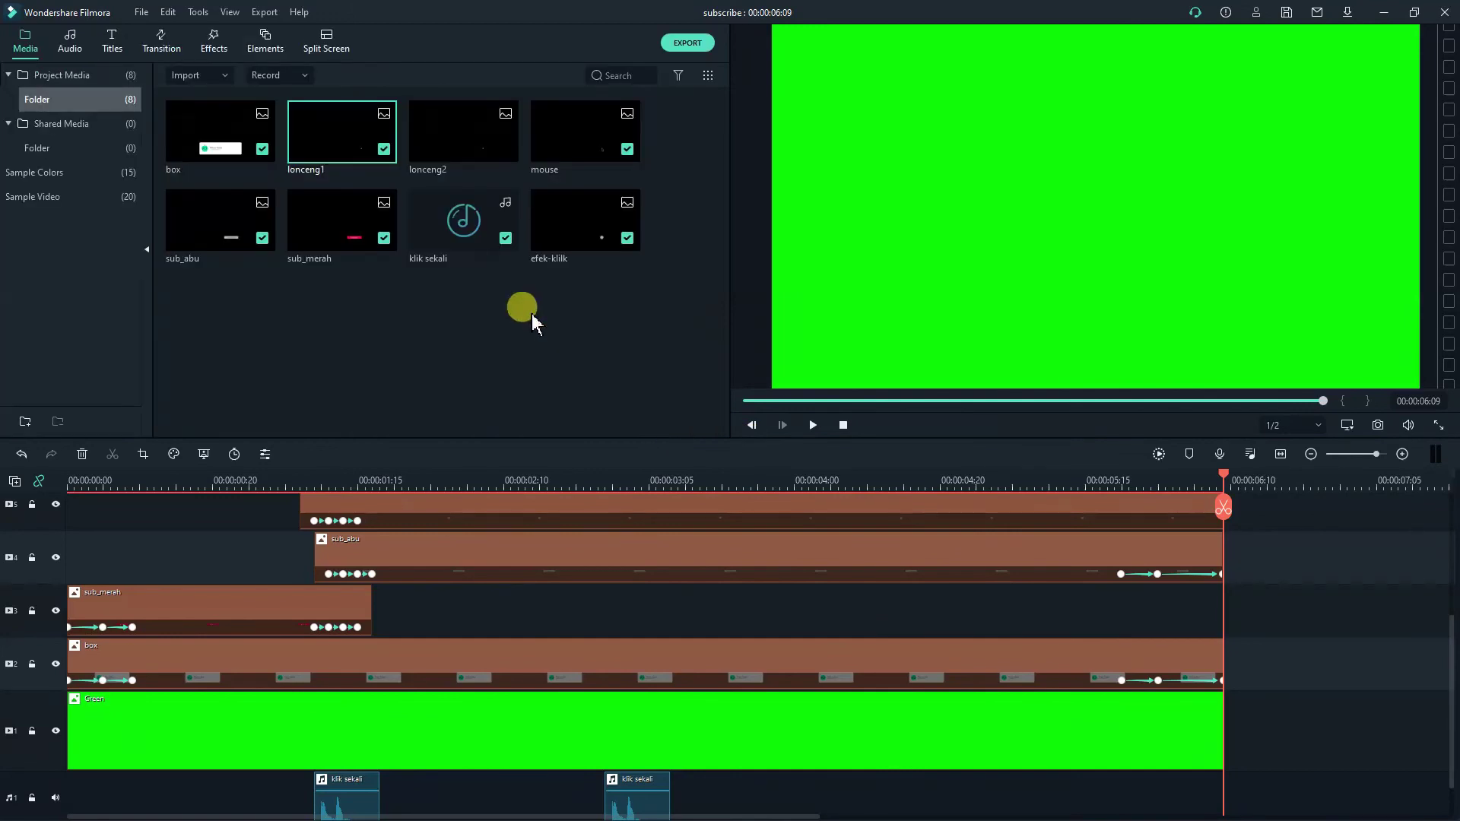
{"action": "left_click", "coordinate": [204, 79]}
{"action": "left_click", "coordinate": [216, 96]}
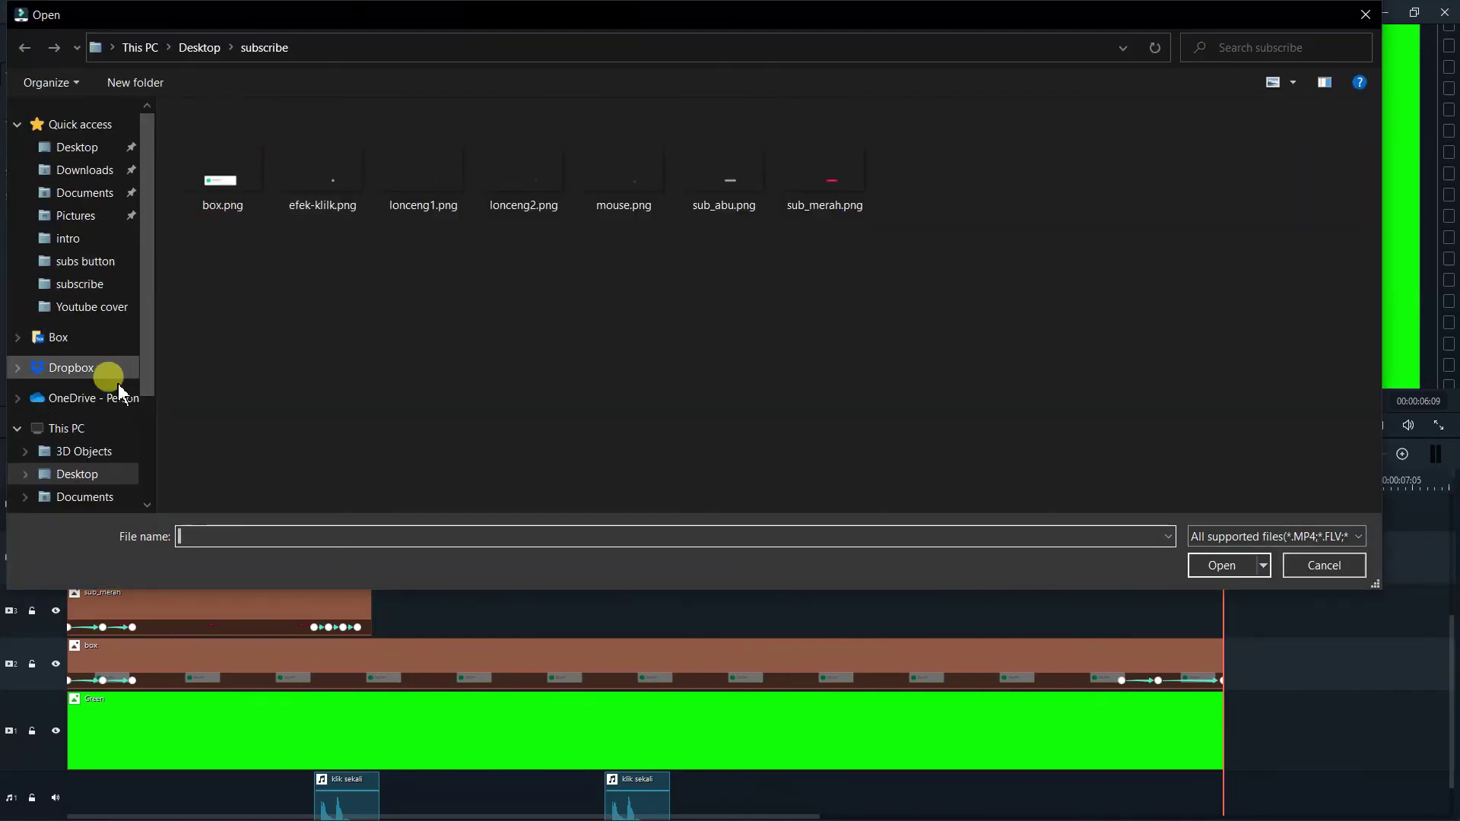
{"action": "scroll", "coordinate": [97, 364], "scroll_direction": "down", "scroll_amount": 2}
{"action": "left_click", "coordinate": [101, 440]}
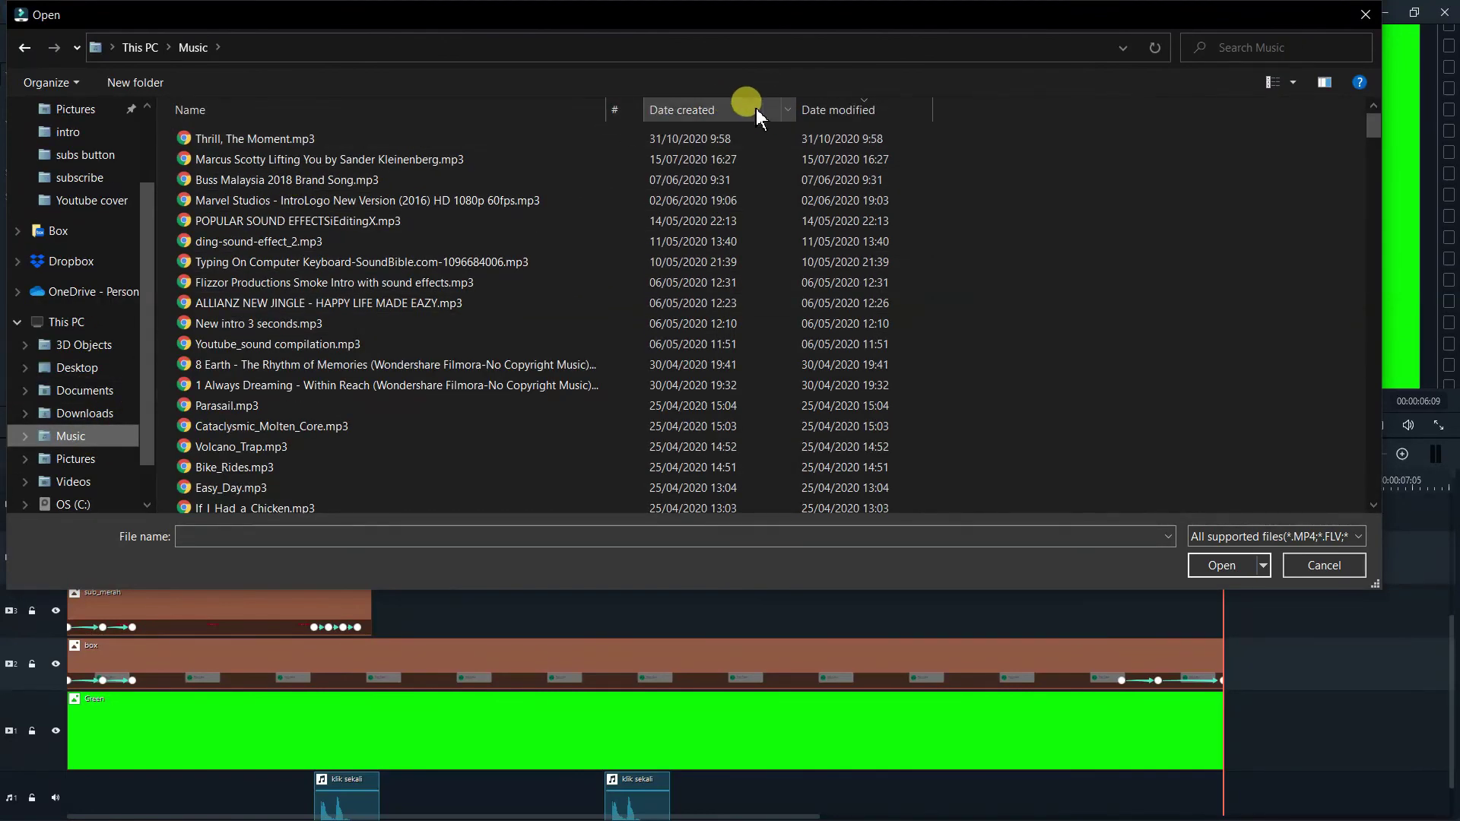
{"action": "left_click", "coordinate": [698, 110]}
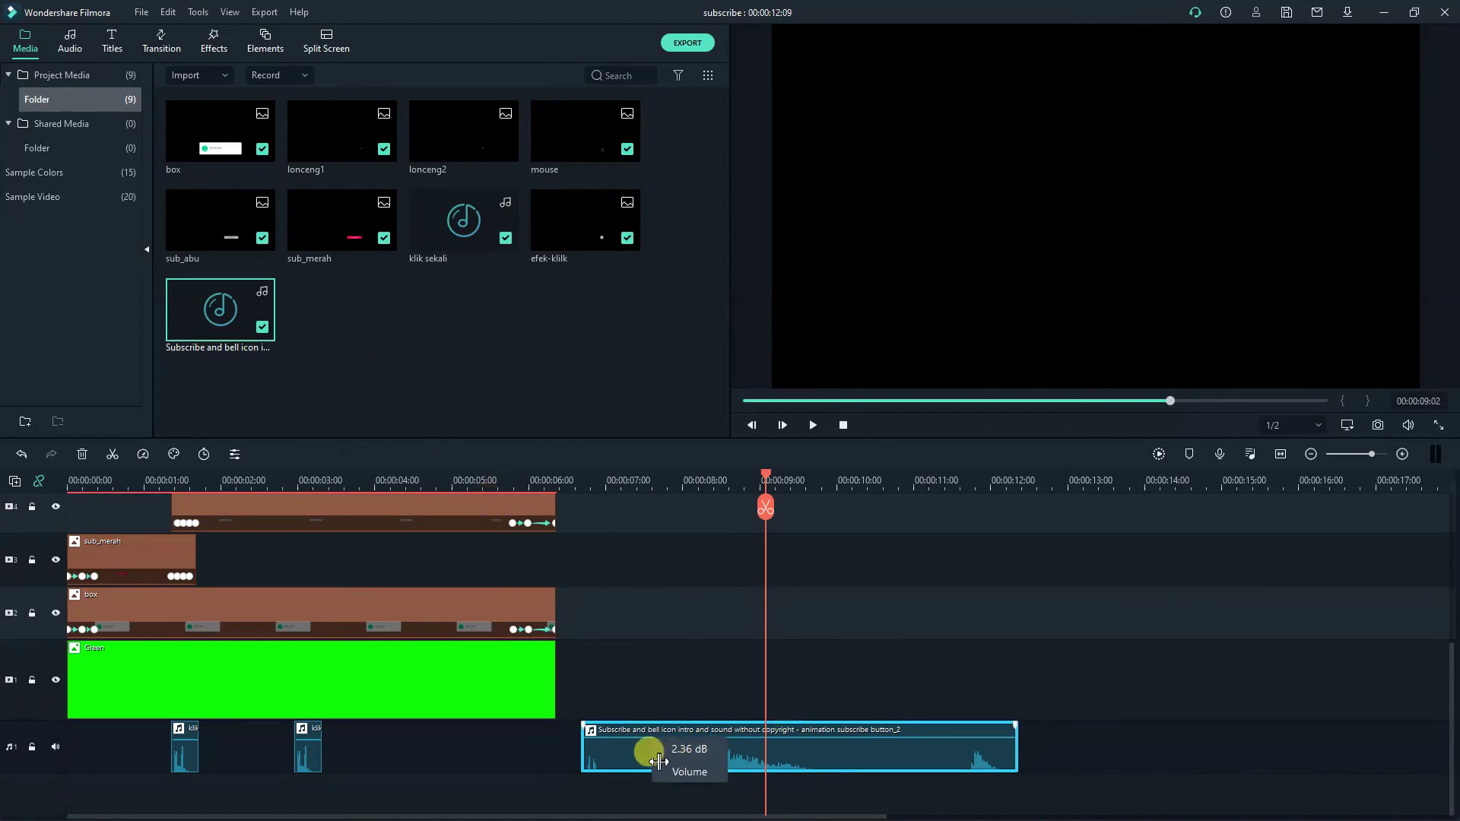
{"action": "left_click", "coordinate": [659, 658]}
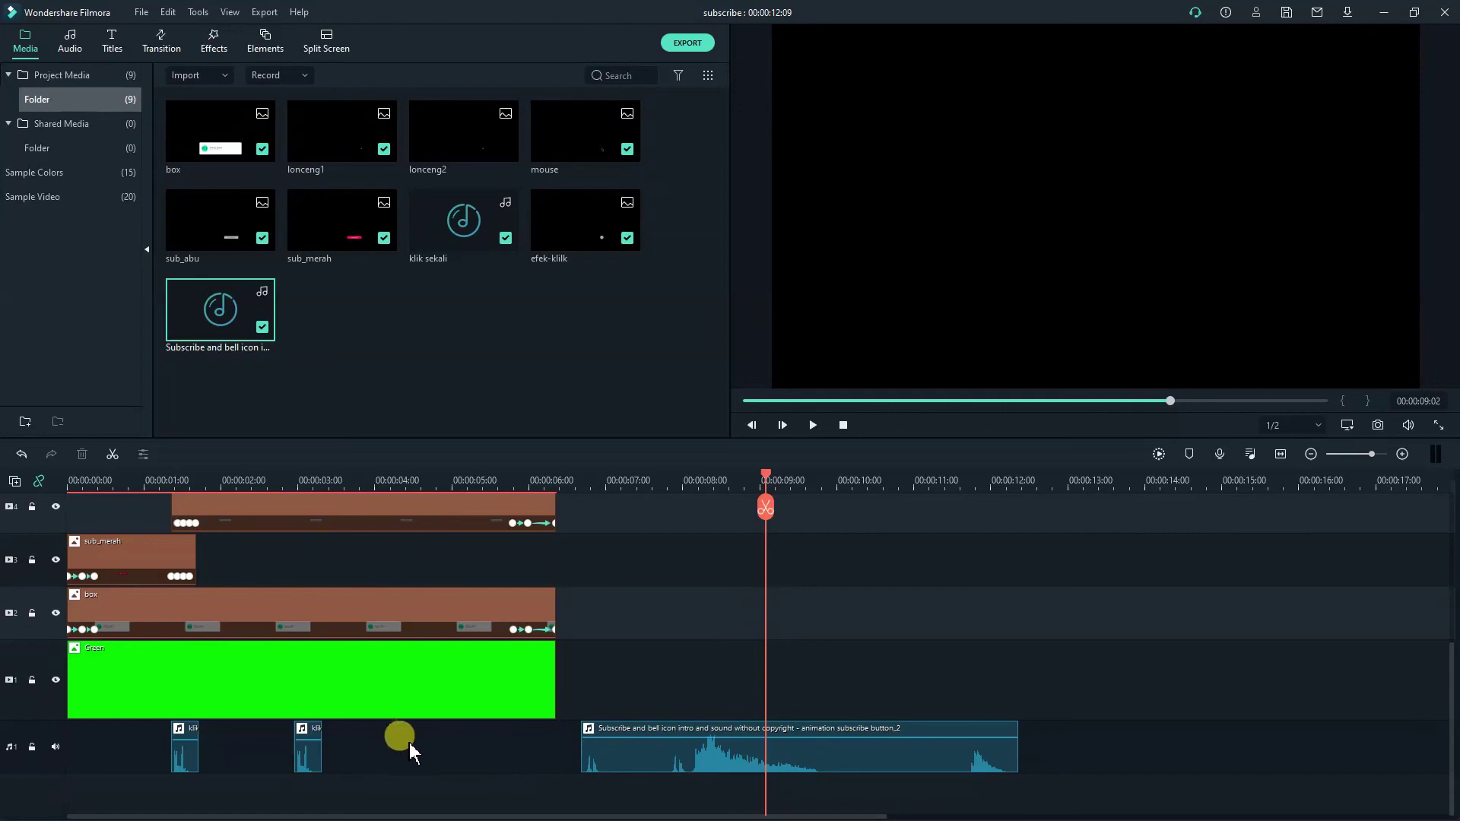
Locate the bell ring in the imported sound and move the clip to a second audio track, its ring near the second click.
{"action": "left_click", "coordinate": [245, 480]}
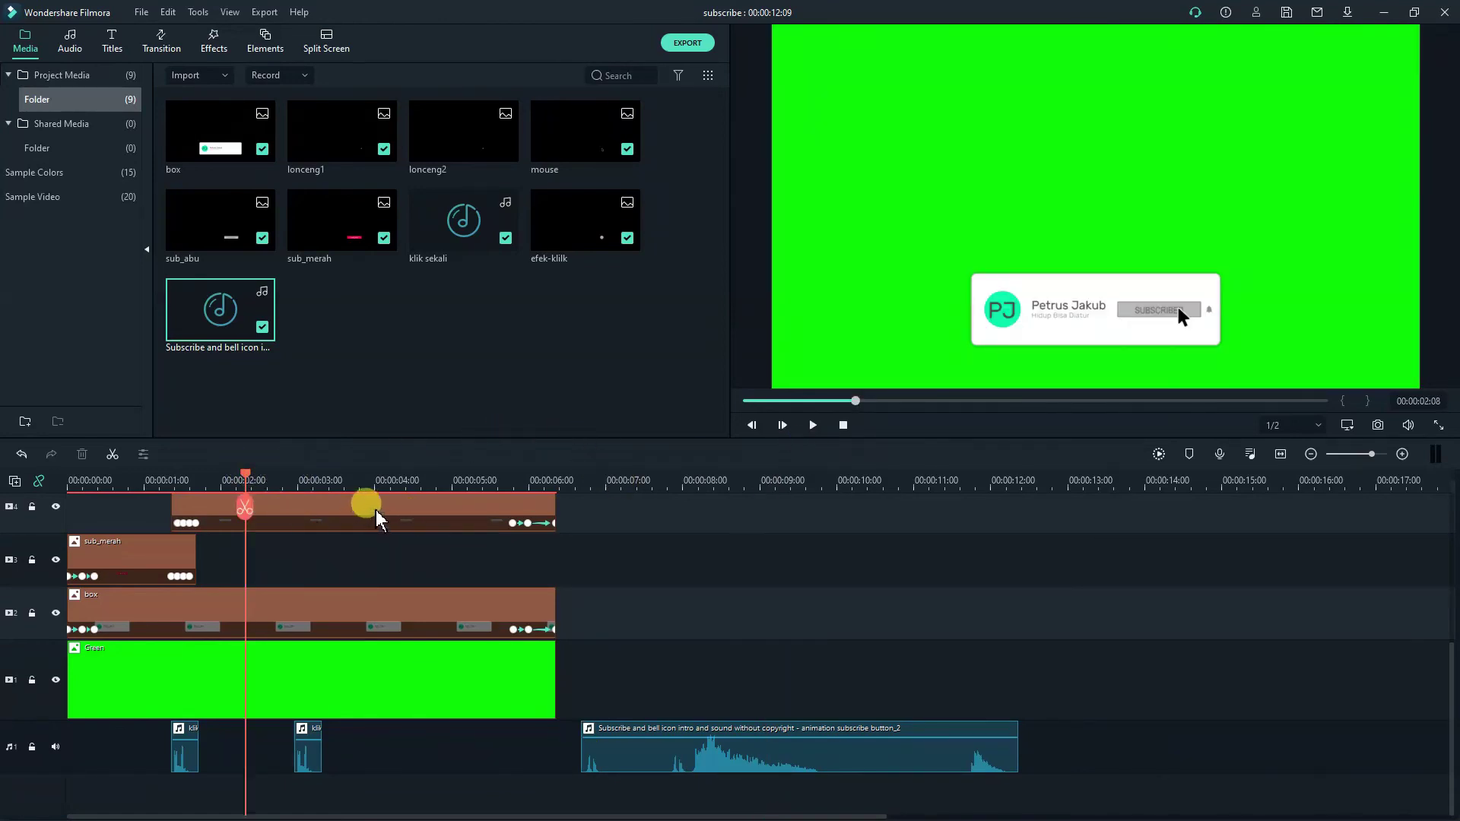
{"action": "left_click_drag", "start_coordinate": [251, 480], "coordinate": [696, 482]}
{"action": "key", "text": "space"}
{"action": "key", "text": "space"}
{"action": "left_click_drag", "start_coordinate": [674, 761], "coordinate": [333, 756]}
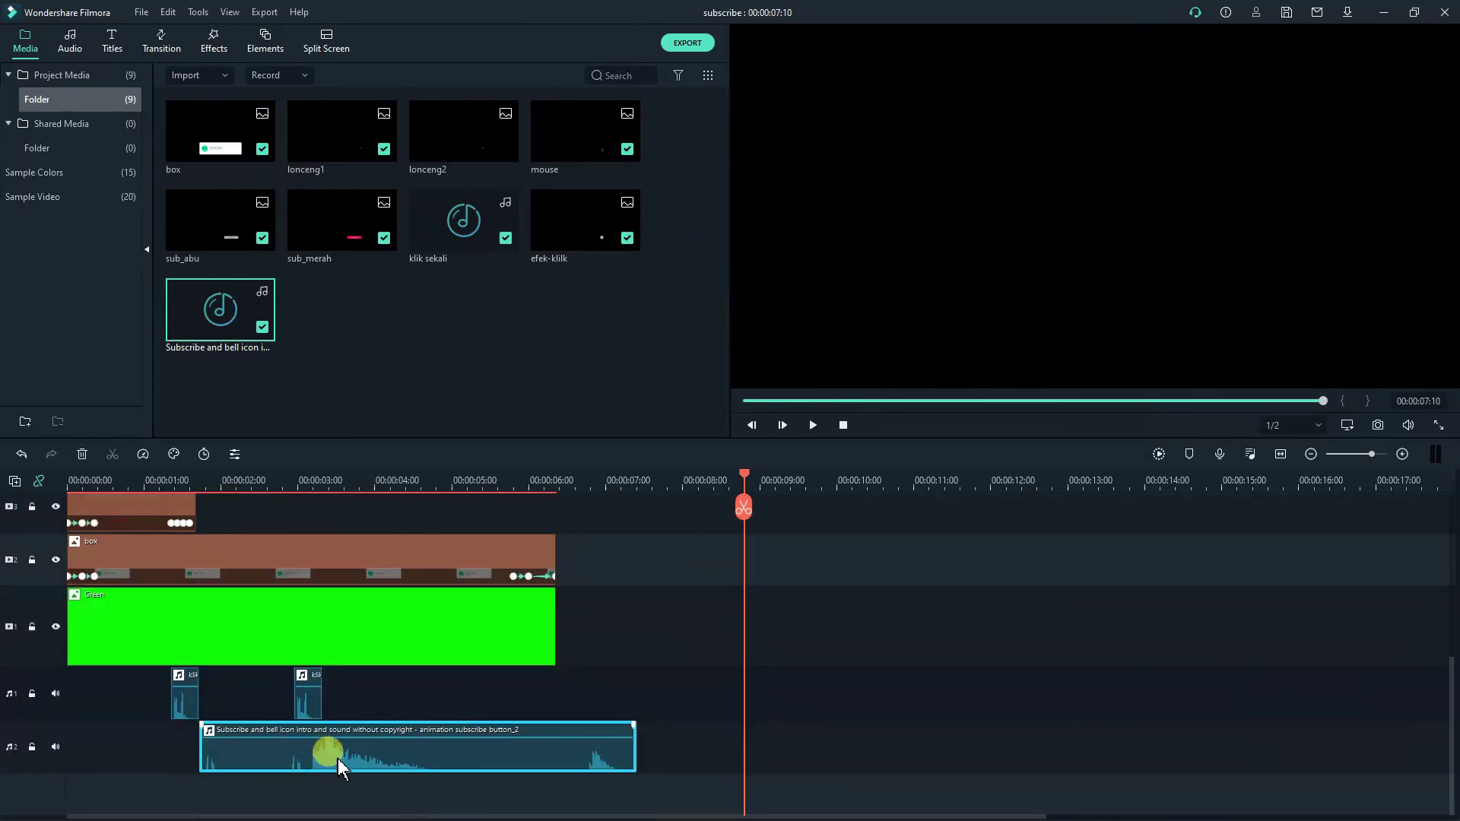
Trim the start of the bell sound clip to its ring at about 00:00:03:03 and play the animation to check the timing.
{"action": "left_click_drag", "start_coordinate": [203, 749], "coordinate": [308, 756]}
{"action": "left_click", "coordinate": [307, 483]}
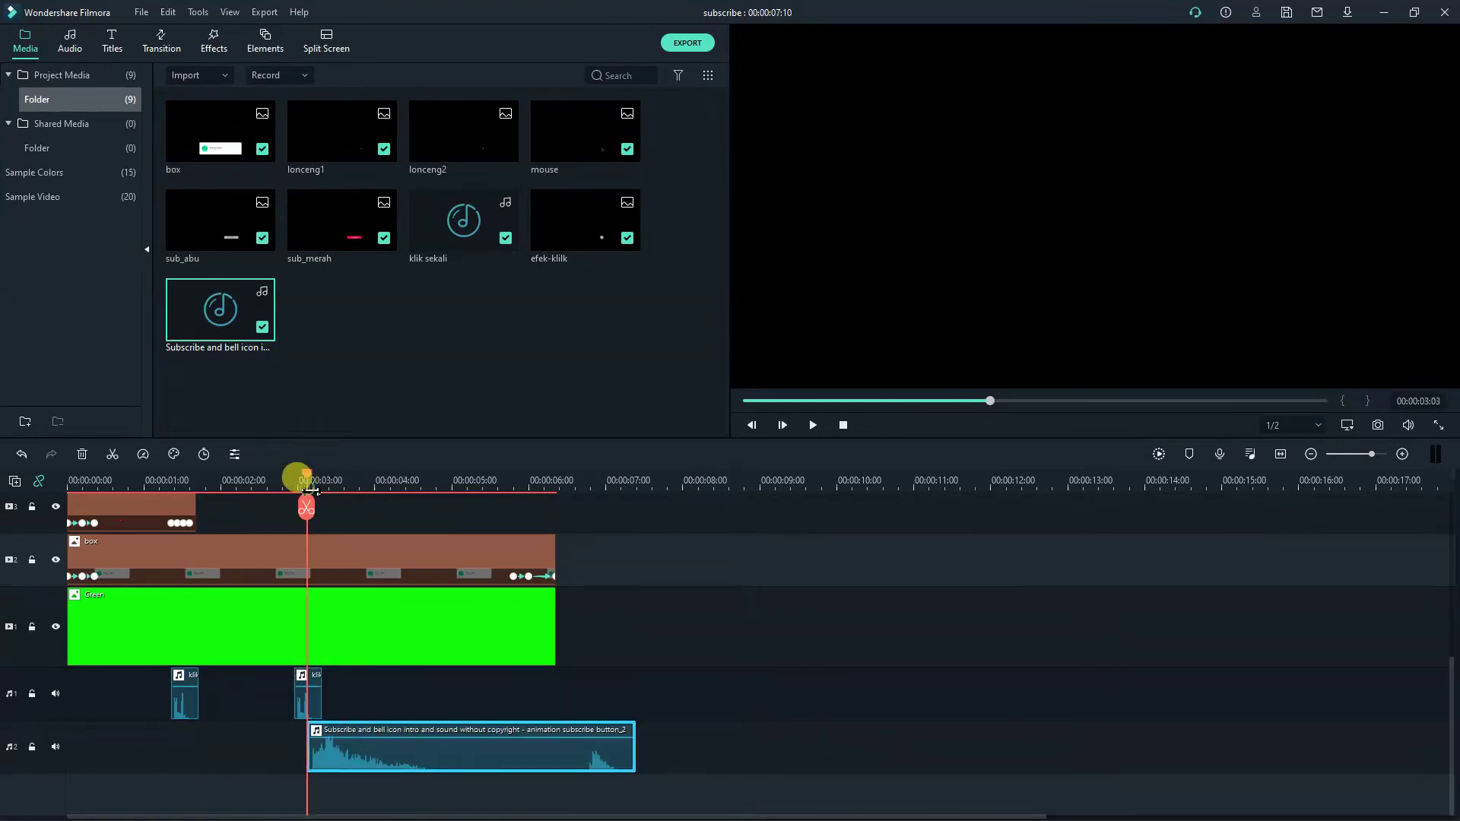
{"action": "key", "text": "space"}
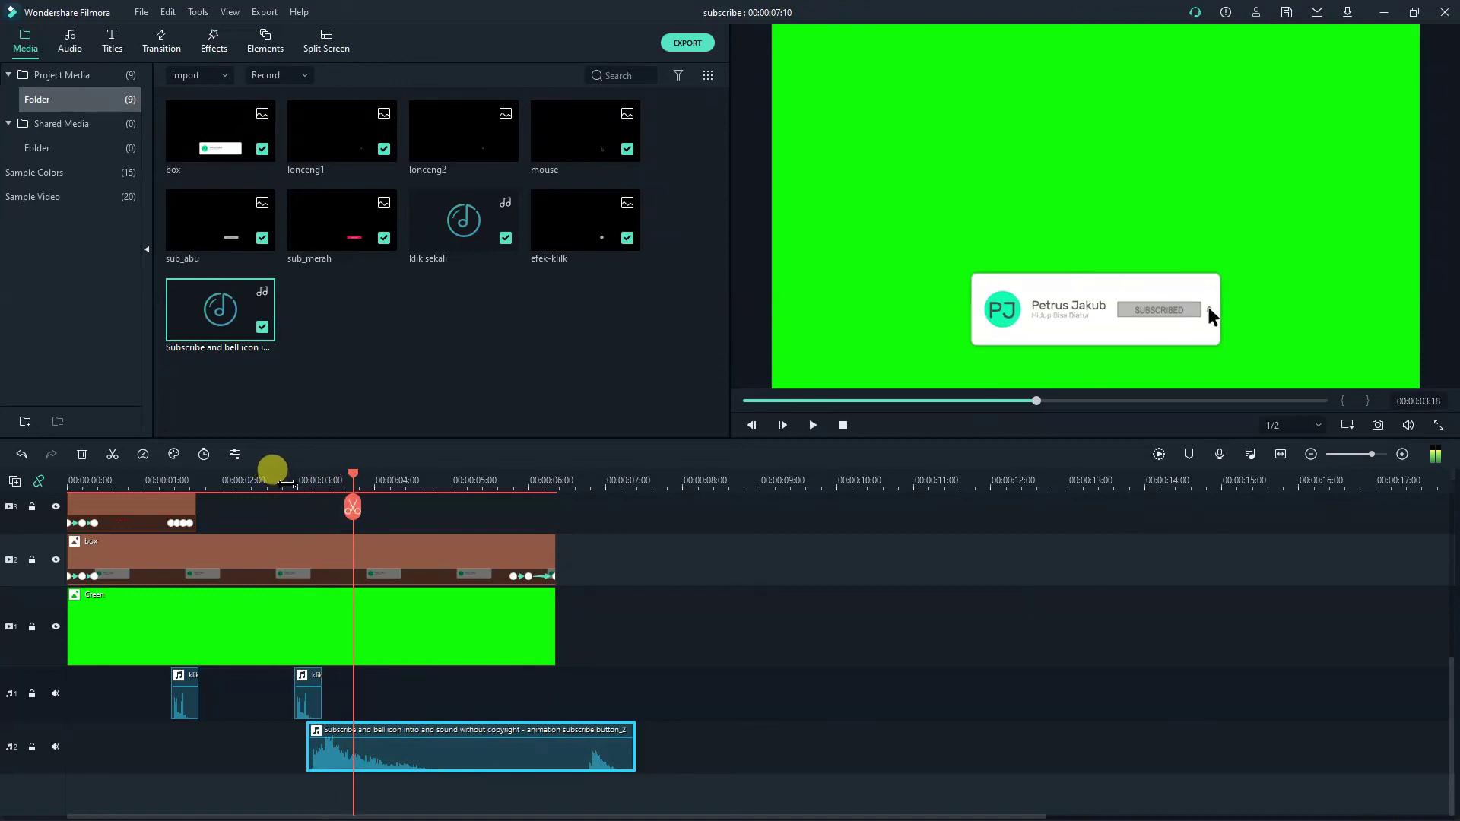
{"action": "left_click", "coordinate": [843, 425]}
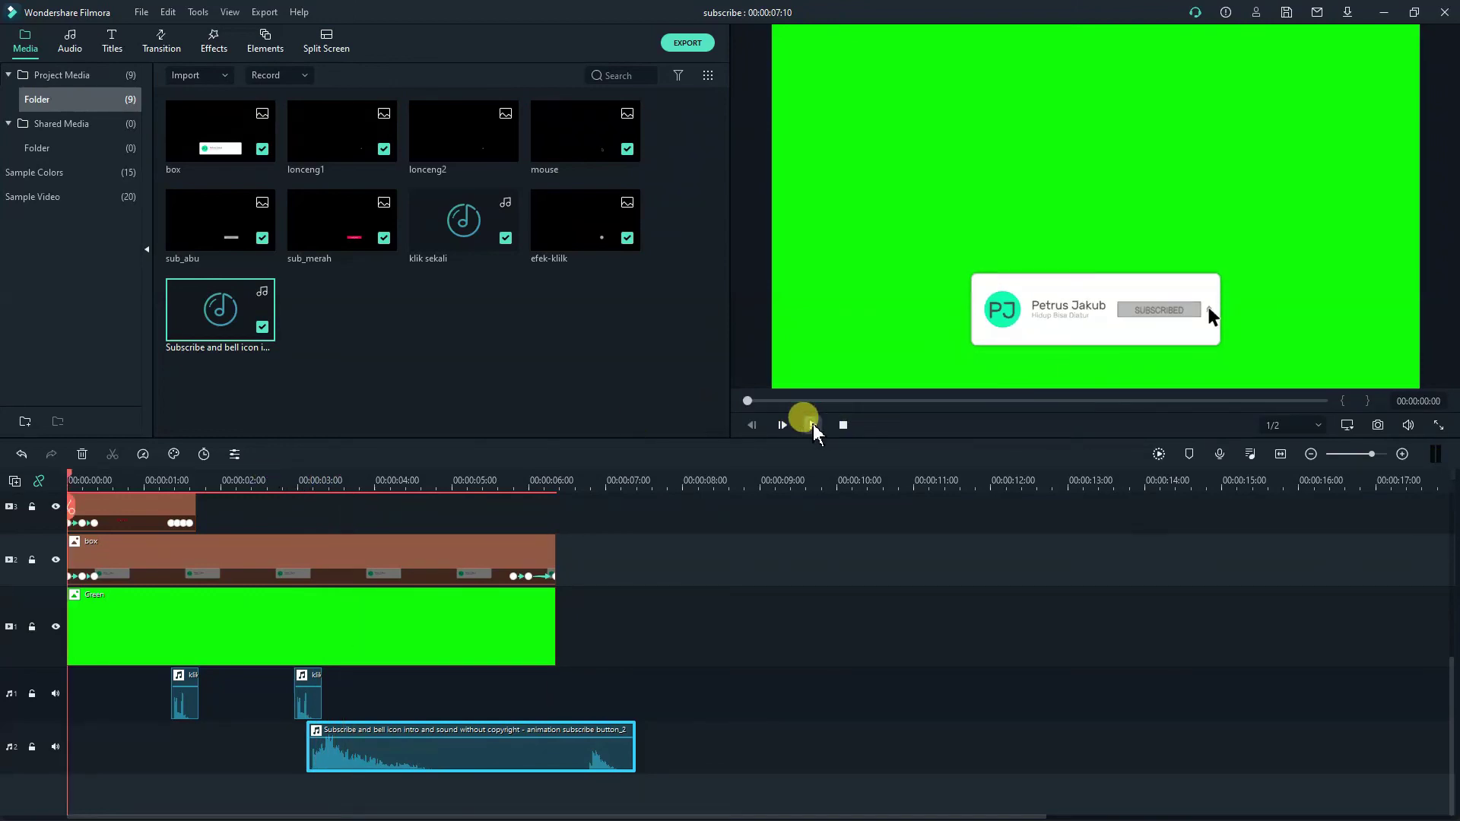
{"action": "left_click", "coordinate": [813, 426]}
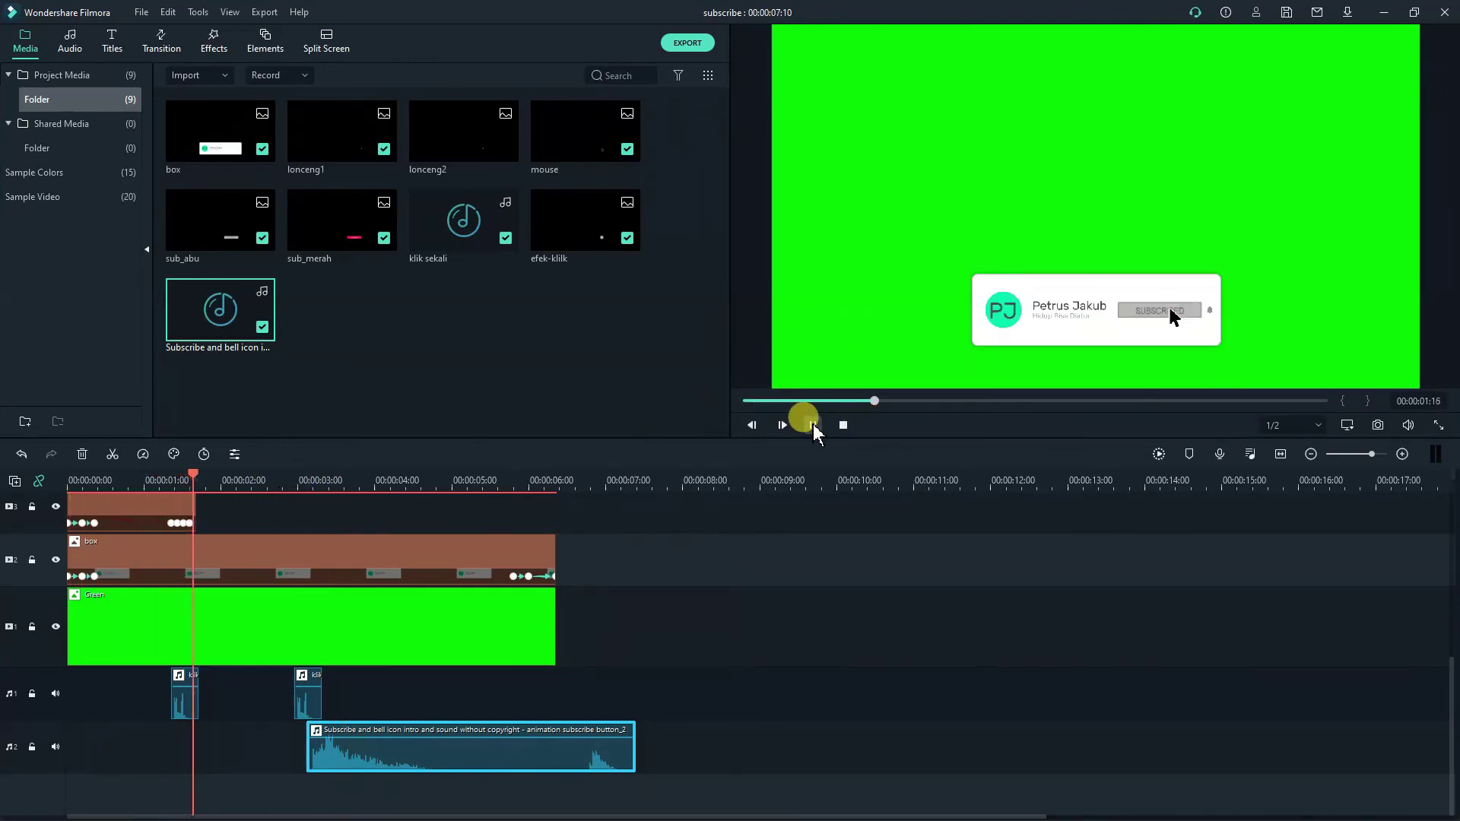
{"action": "left_click", "coordinate": [813, 423]}
Move the bell sound clip so it starts directly after the second click sound, and play that section.
{"action": "left_click_drag", "start_coordinate": [424, 750], "coordinate": [454, 761]}
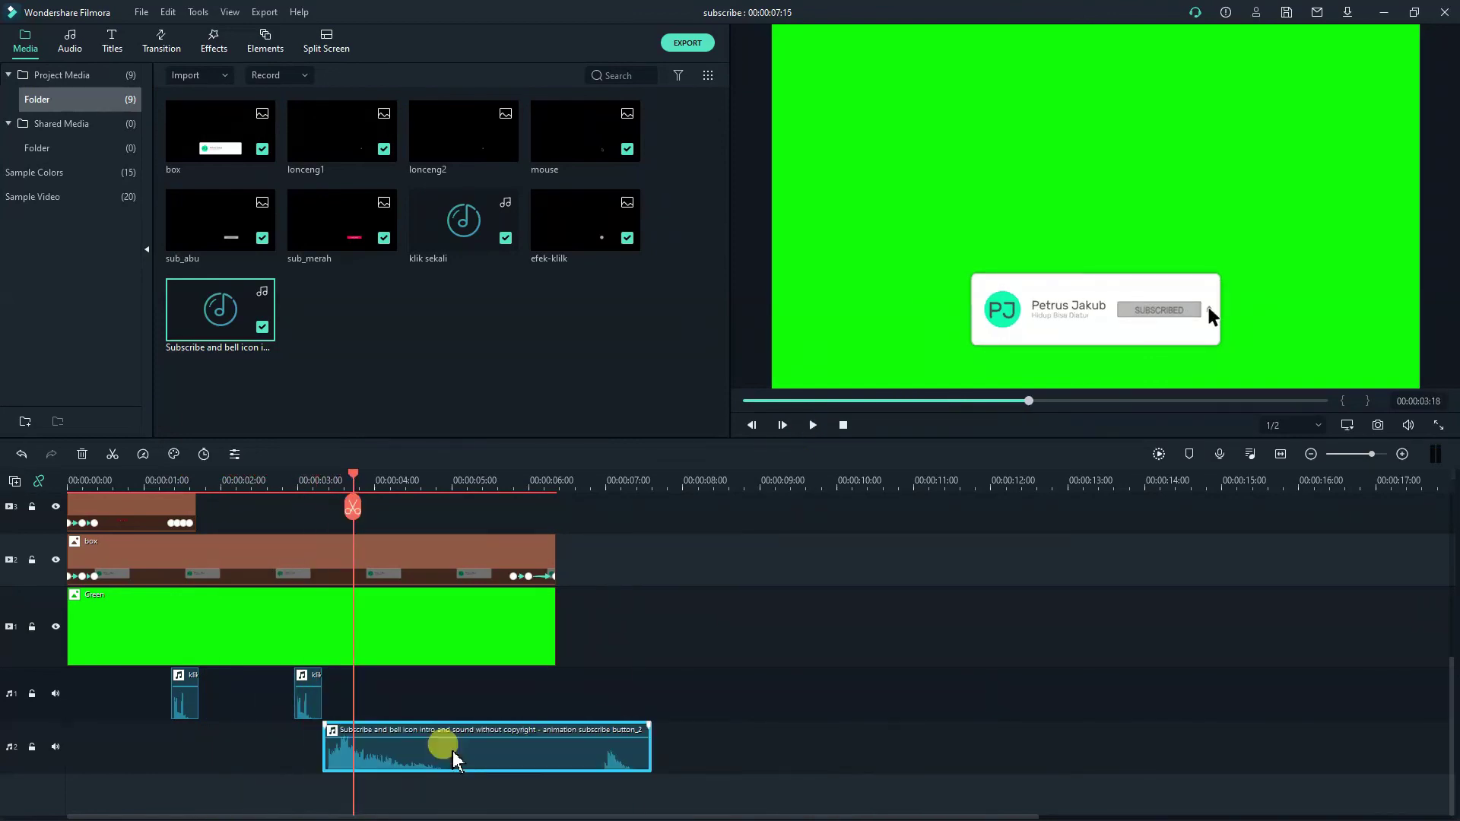
{"action": "left_click", "coordinate": [279, 480]}
{"action": "left_click", "coordinate": [811, 428]}
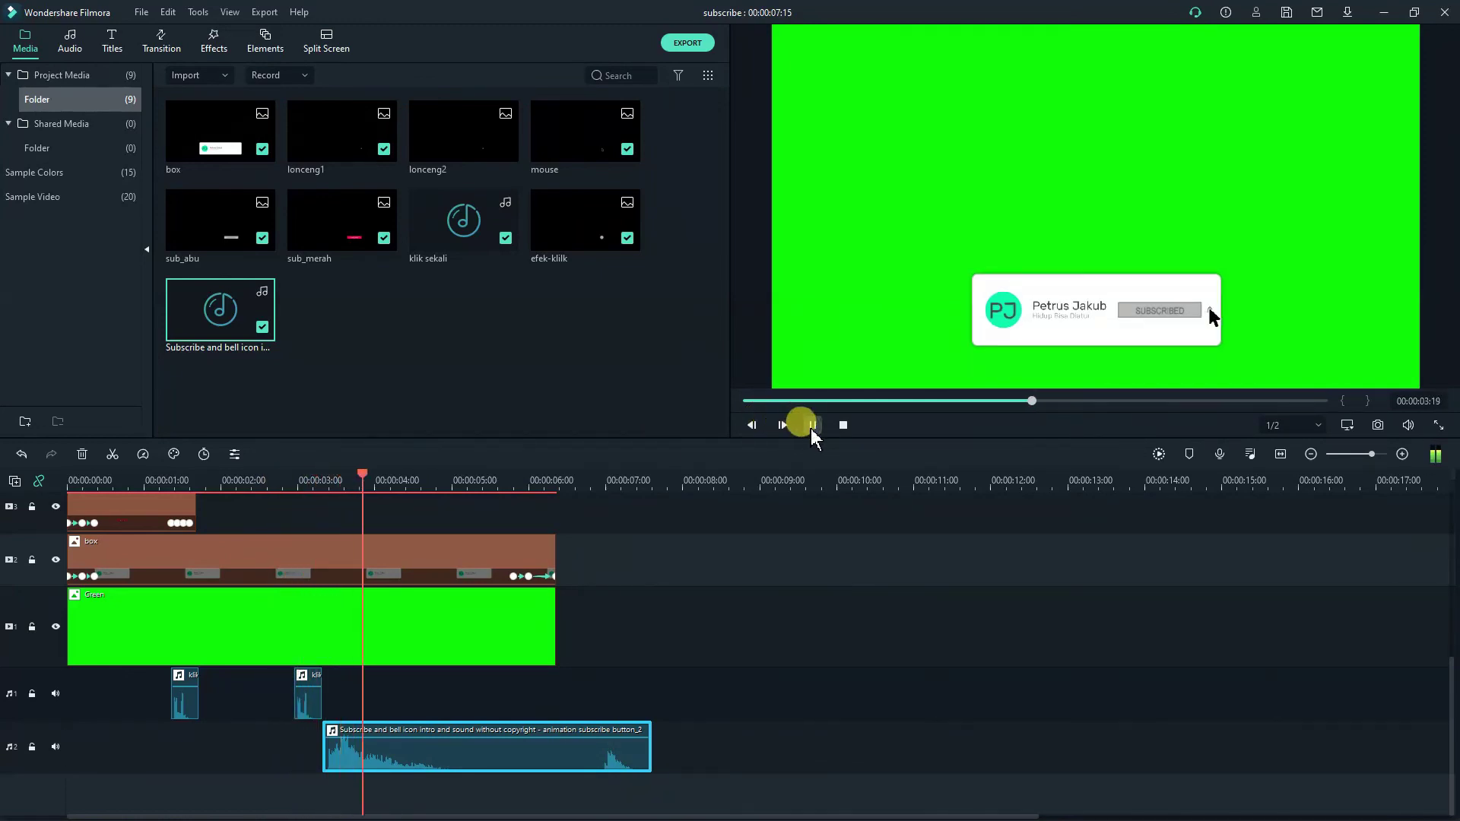
{"action": "left_click", "coordinate": [811, 428]}
Place the lonceng2 image on the track above the mouse clip, starting at 00:00:03:01.
{"action": "scroll", "coordinate": [518, 536], "scroll_direction": "up", "scroll_amount": 3}
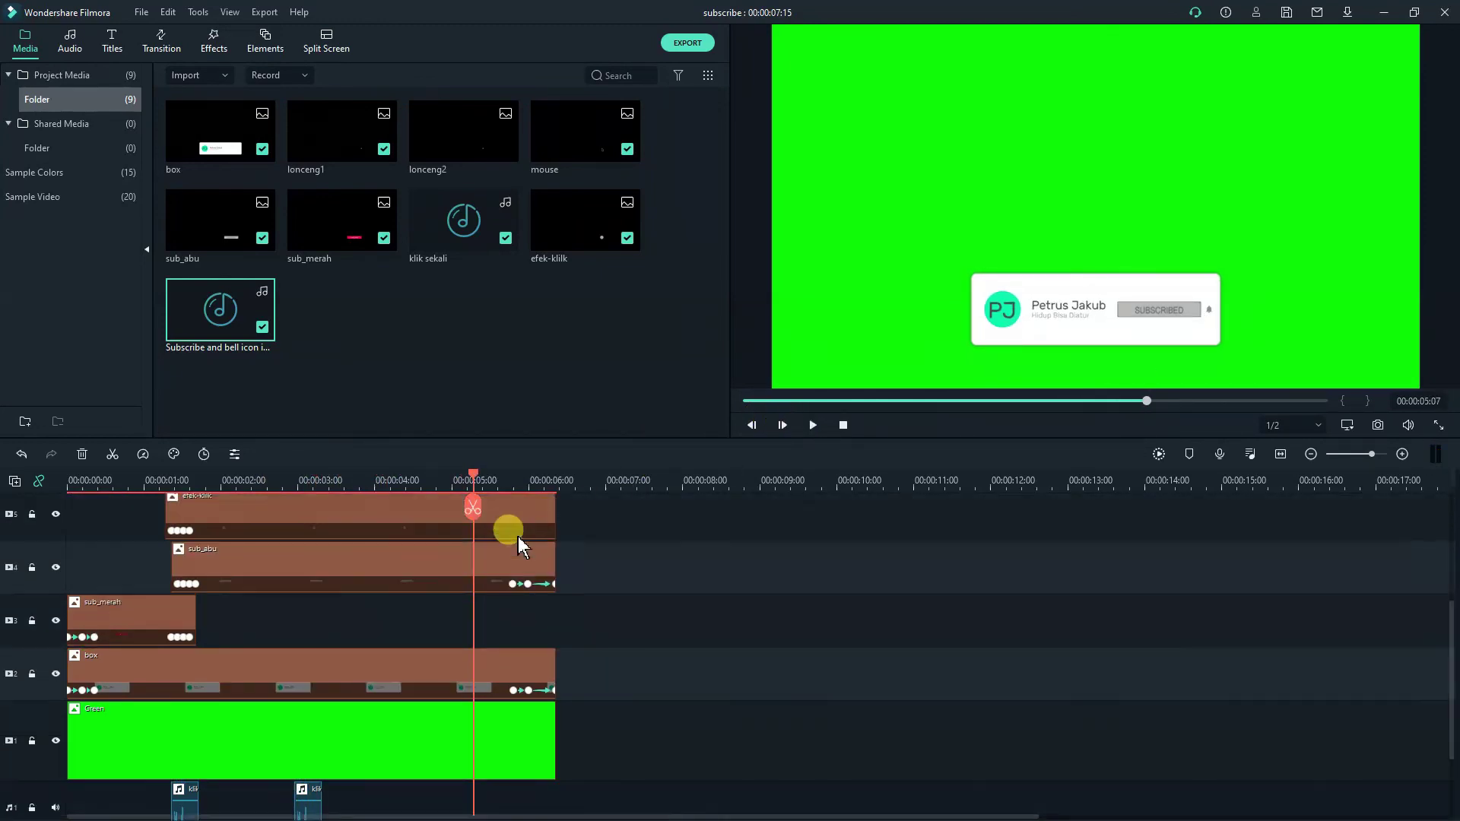
{"action": "scroll", "coordinate": [518, 536], "scroll_direction": "up", "scroll_amount": 5}
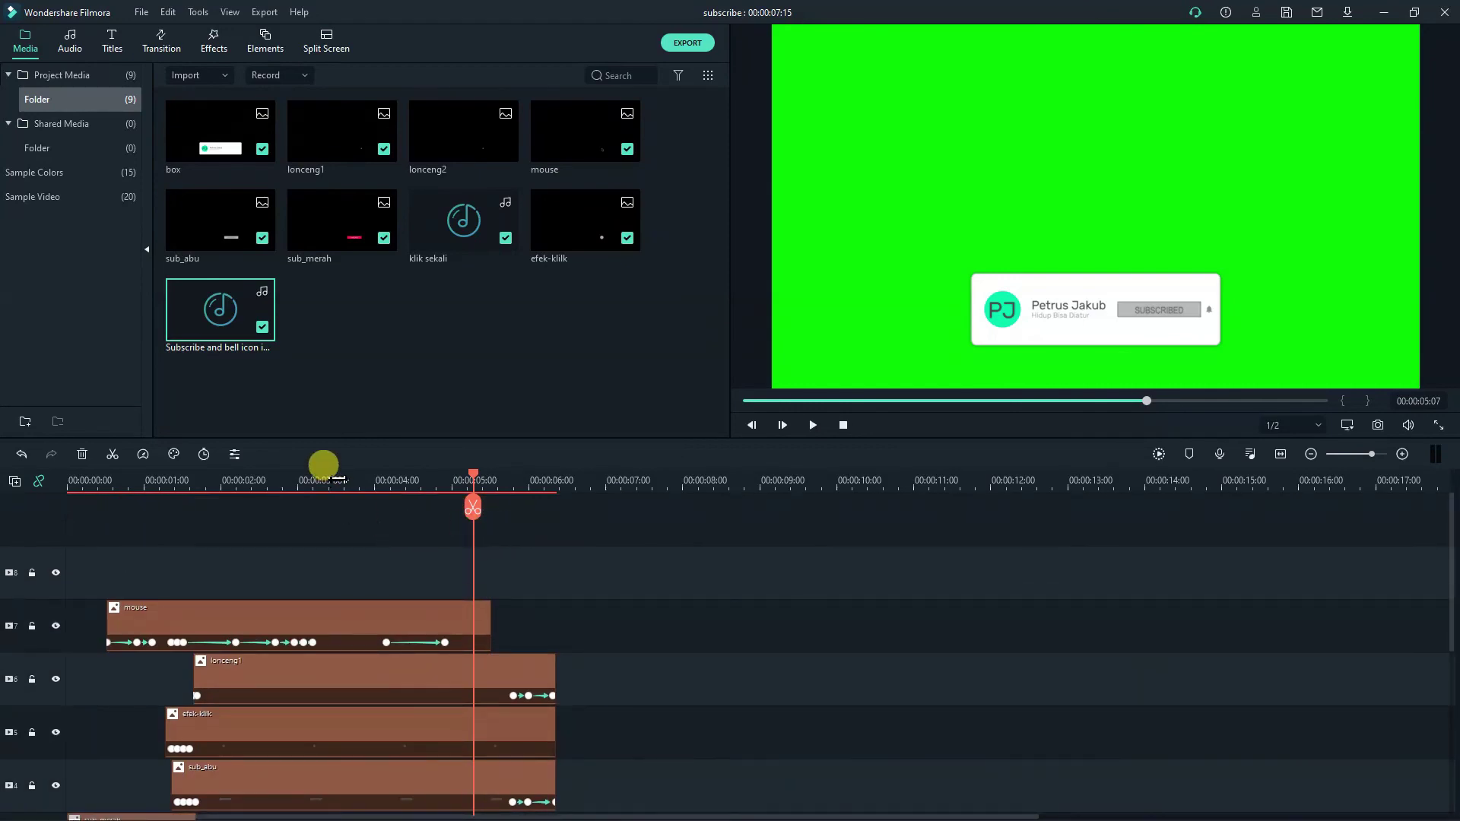
{"action": "left_click", "coordinate": [333, 479]}
{"action": "left_click_drag", "start_coordinate": [339, 485], "coordinate": [306, 484]}
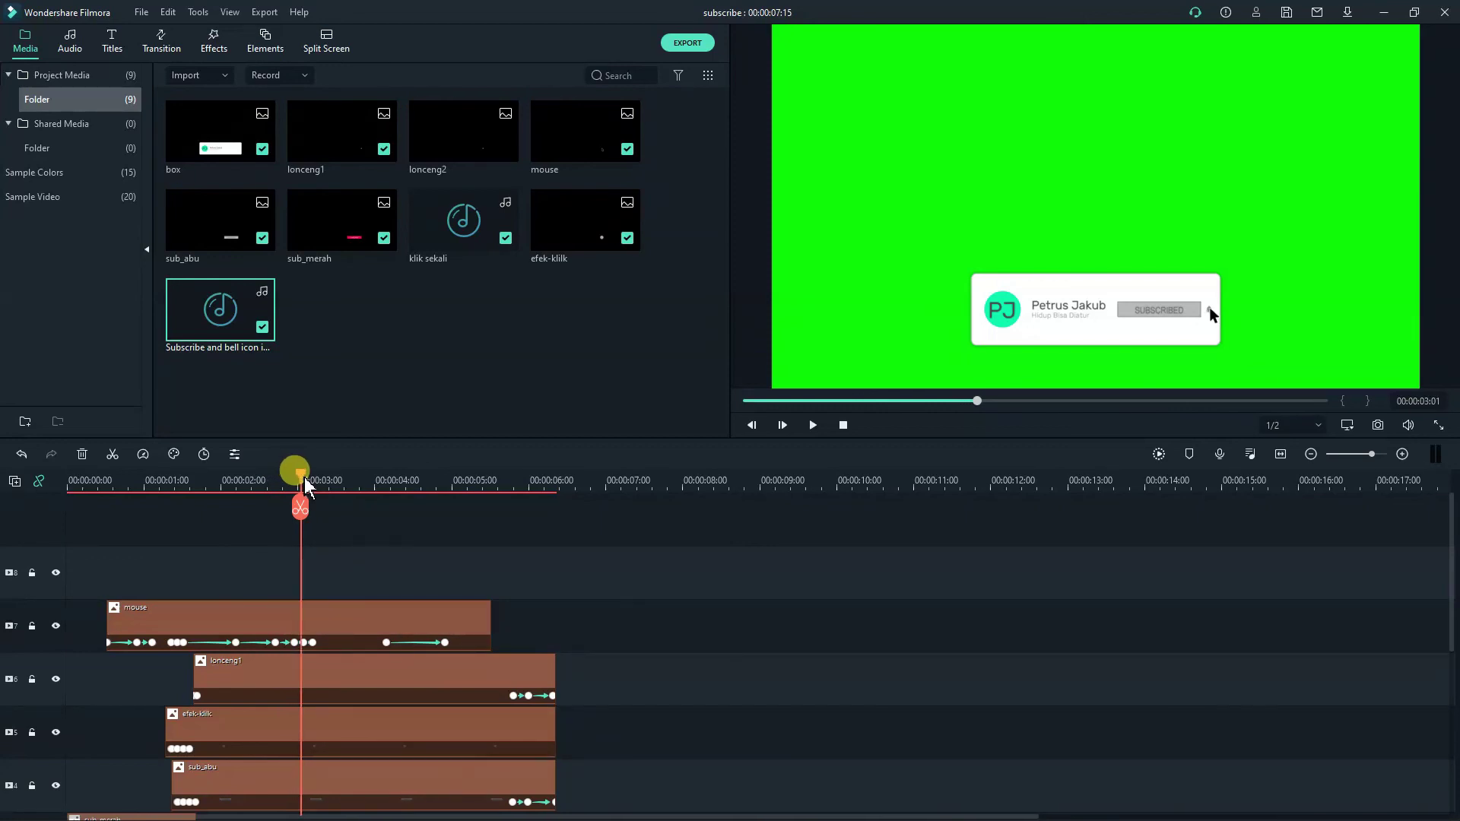
{"action": "left_click", "coordinate": [449, 137]}
{"action": "left_click_drag", "start_coordinate": [310, 440], "coordinate": [312, 576]}
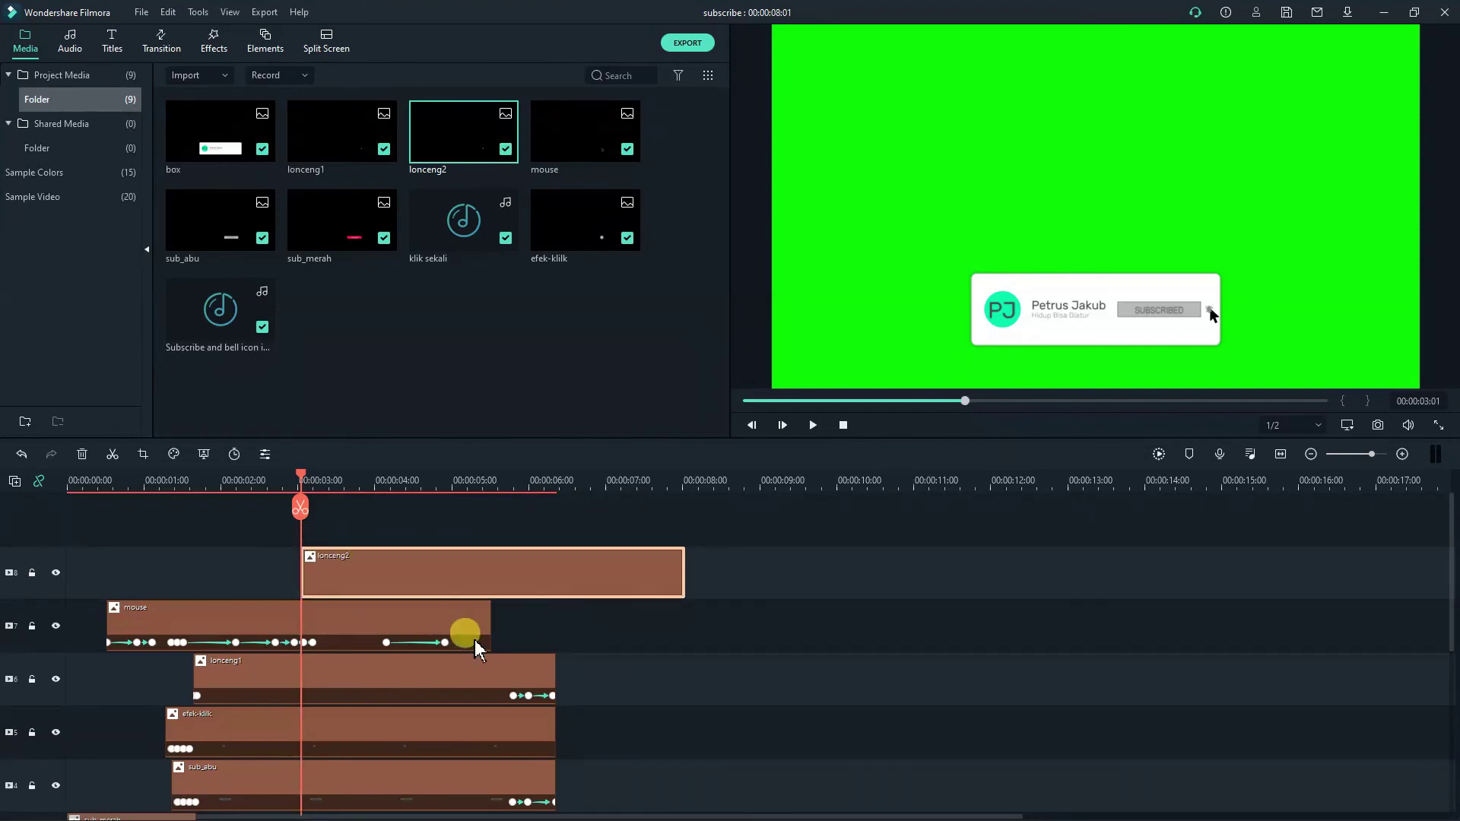
Add animation keyframes to lonceng2 at 00:00:04:23 and 00:00:04:04, aligned with the mouse clip's last two keyframes.
{"action": "left_click", "coordinate": [428, 620]}
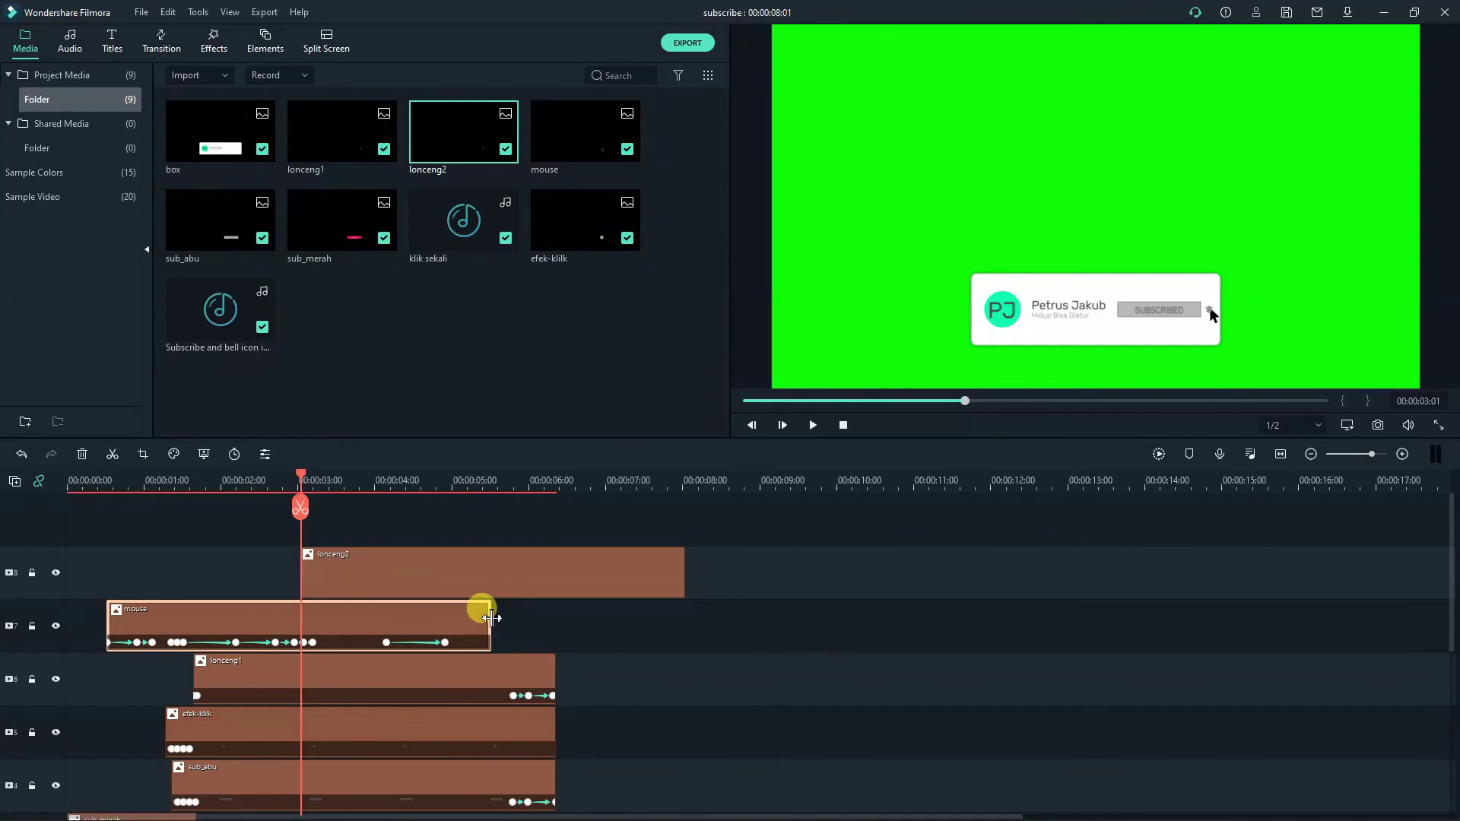
{"action": "left_click", "coordinate": [445, 643]}
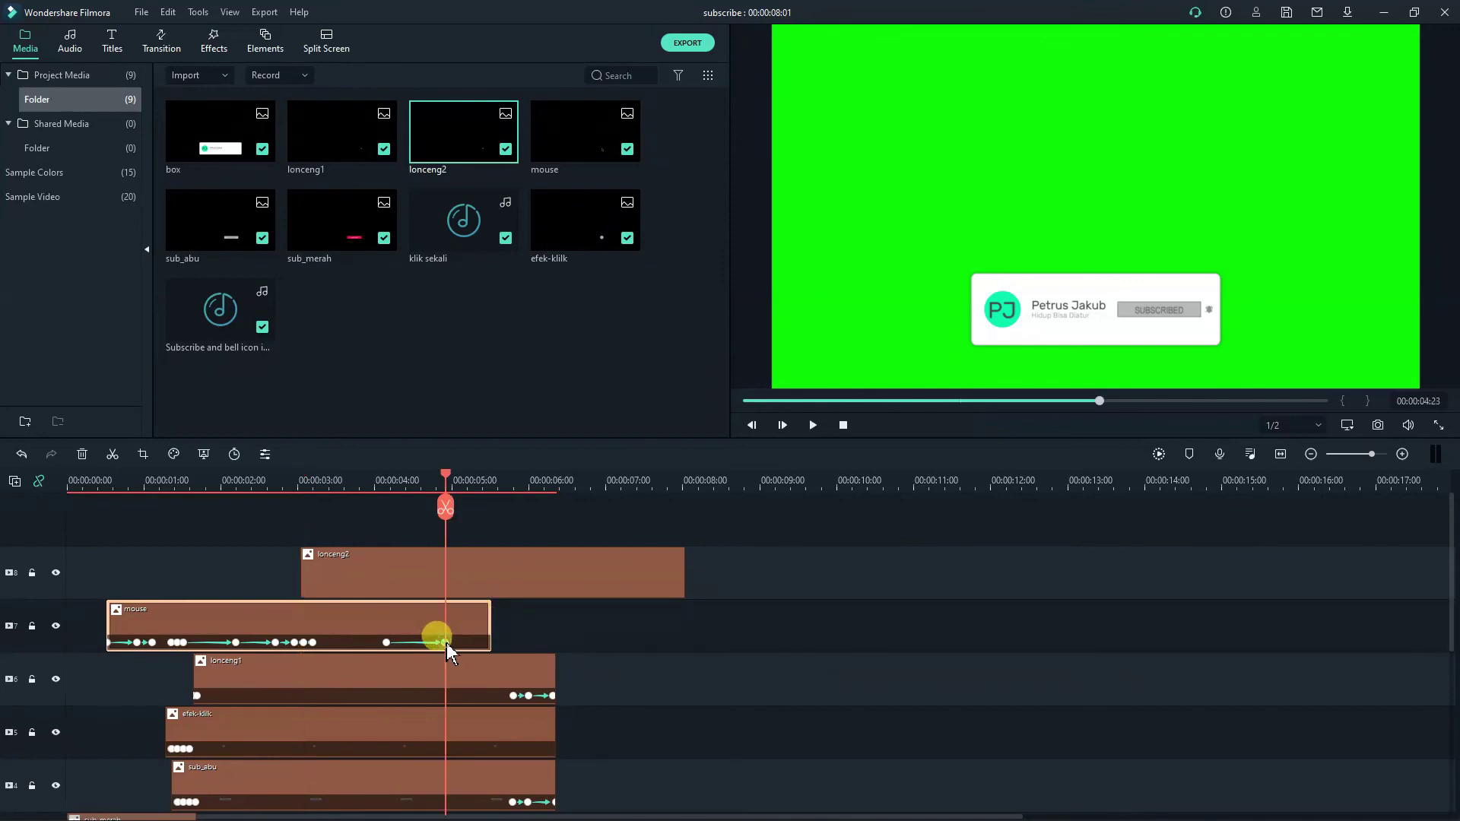
{"action": "left_click", "coordinate": [482, 574]}
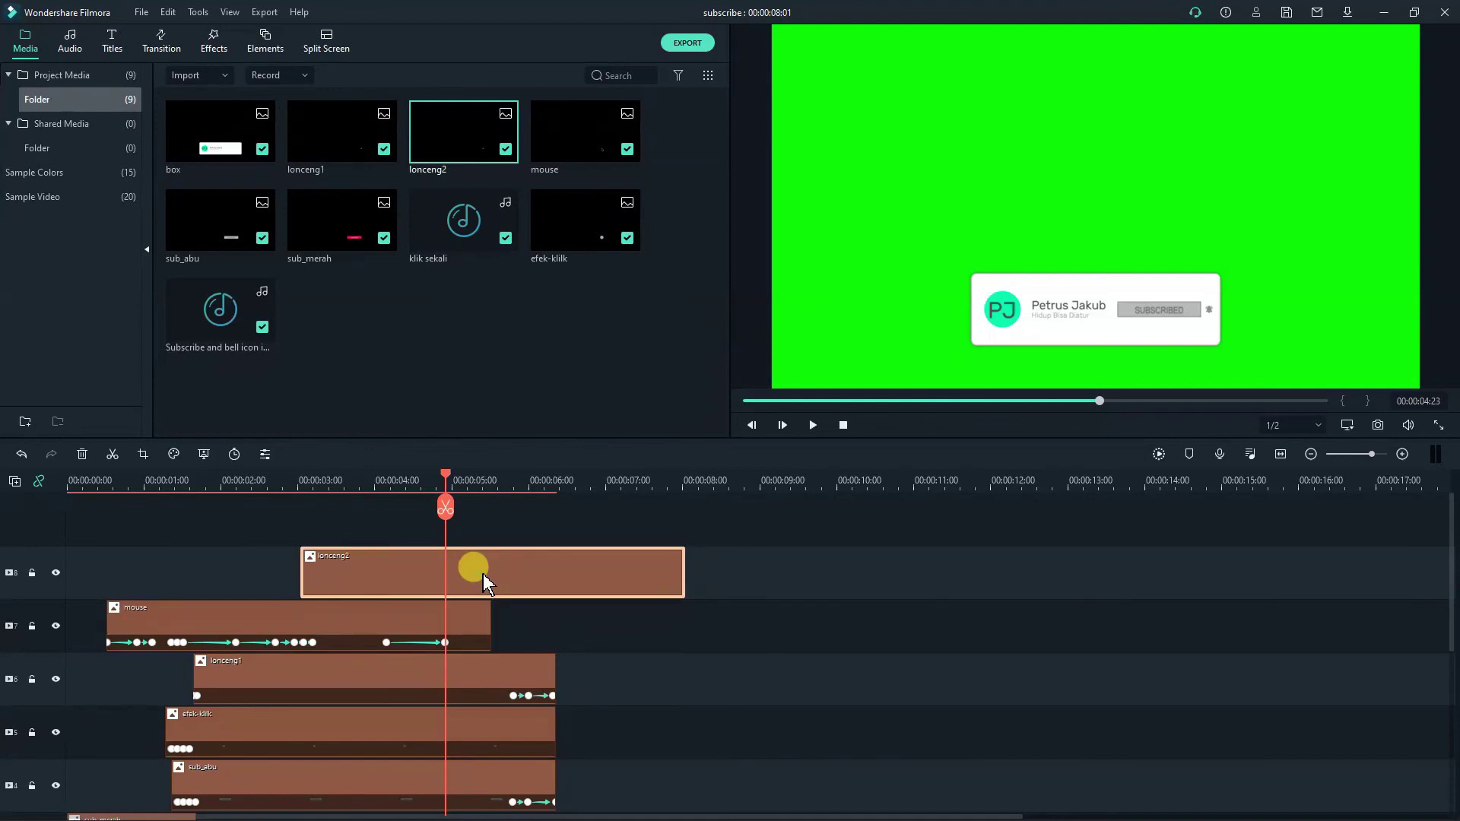
{"action": "double_click", "coordinate": [486, 578]}
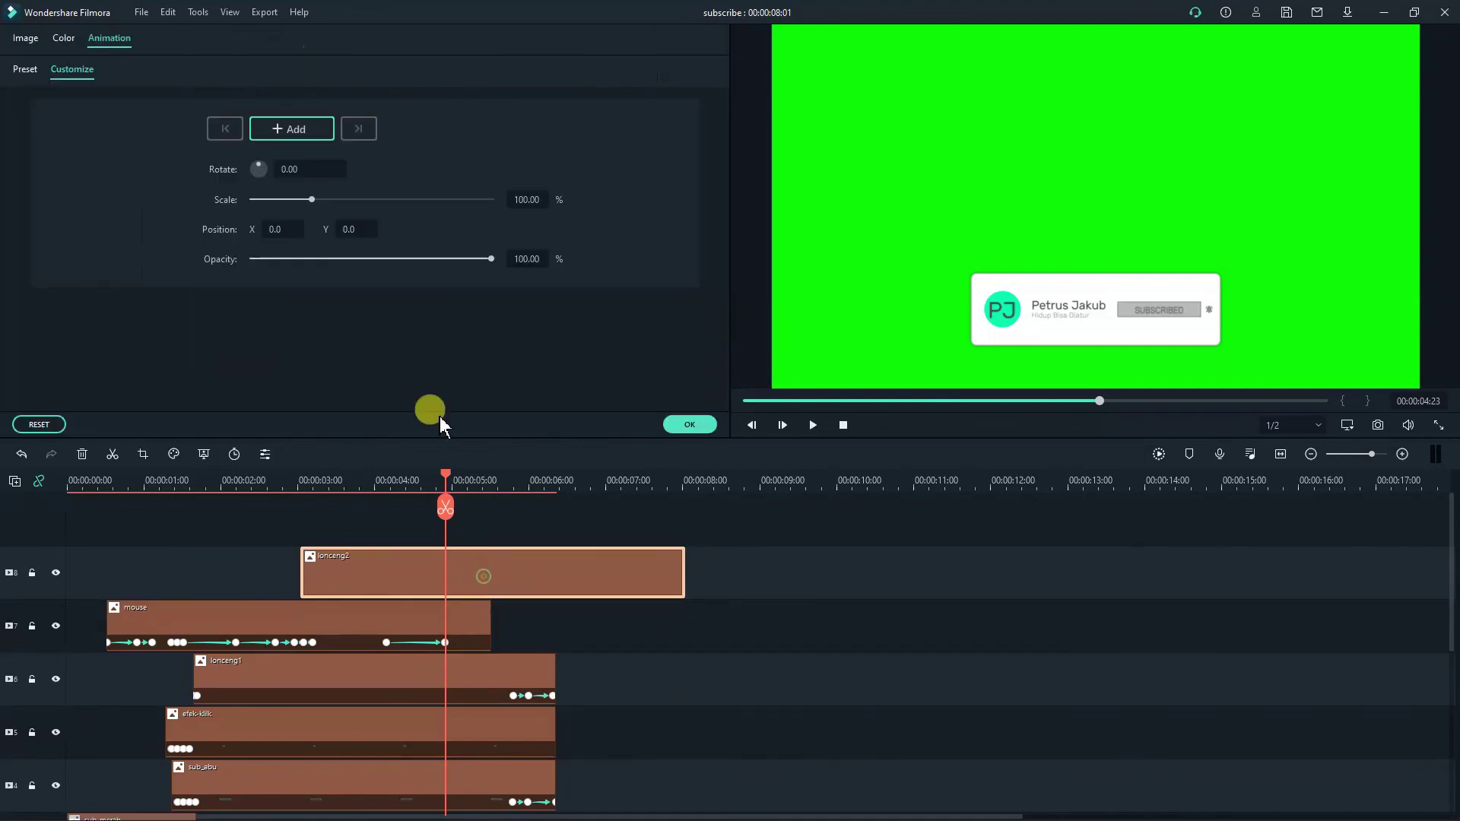
{"action": "left_click", "coordinate": [304, 129]}
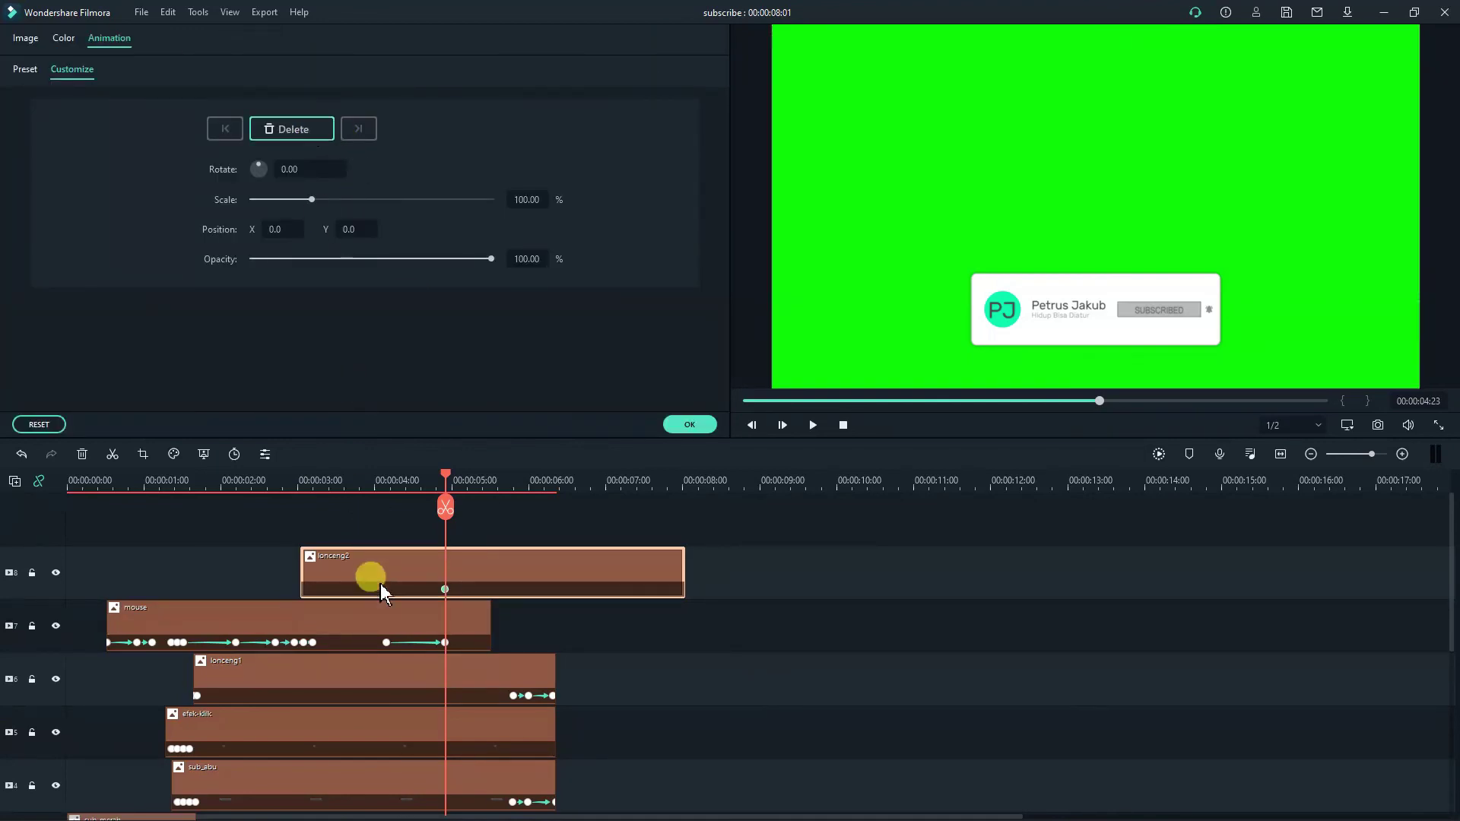
{"action": "left_click", "coordinate": [388, 644]}
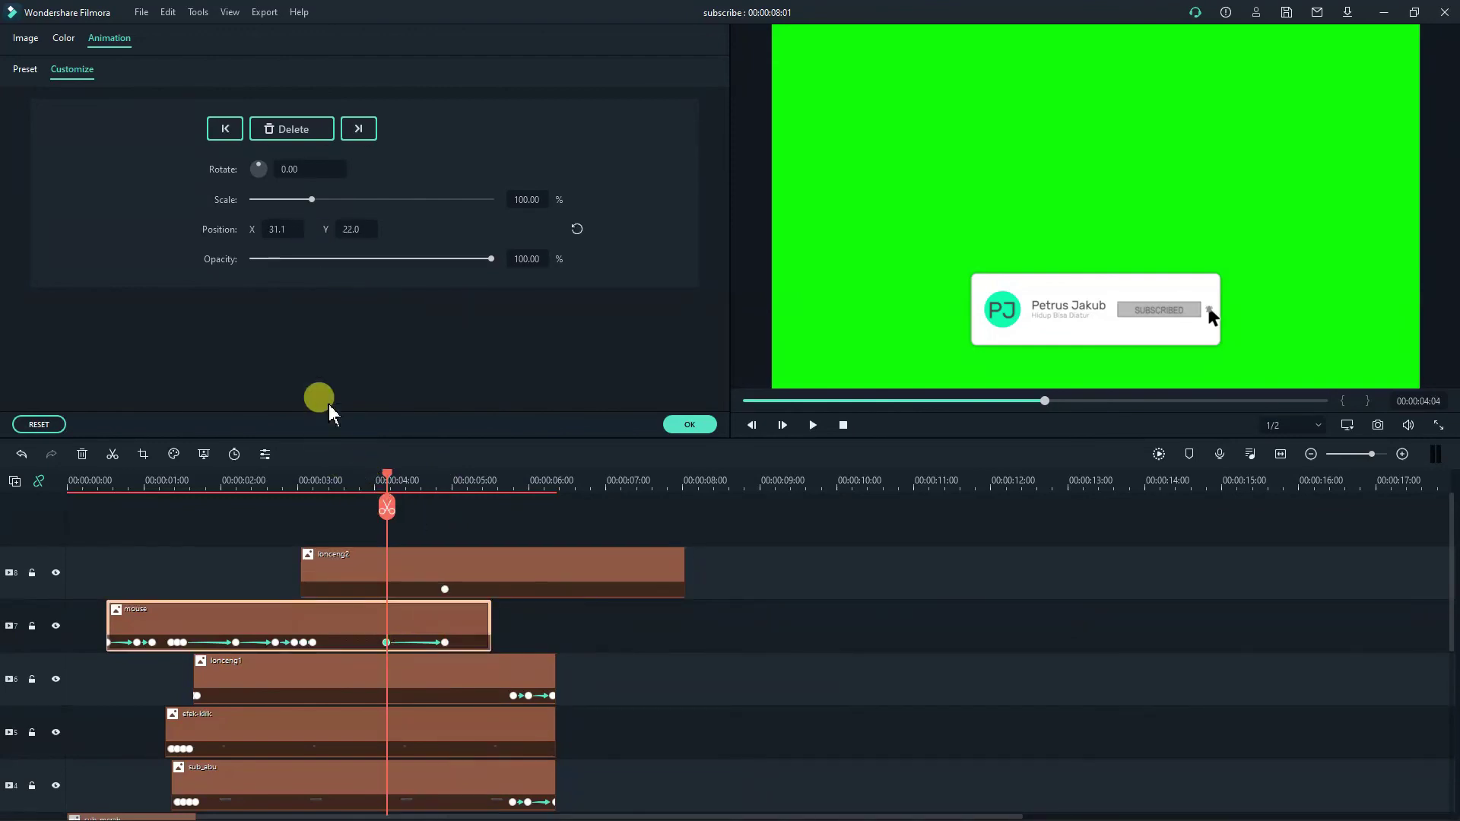
{"action": "left_click", "coordinate": [359, 572]}
{"action": "left_click", "coordinate": [293, 130]}
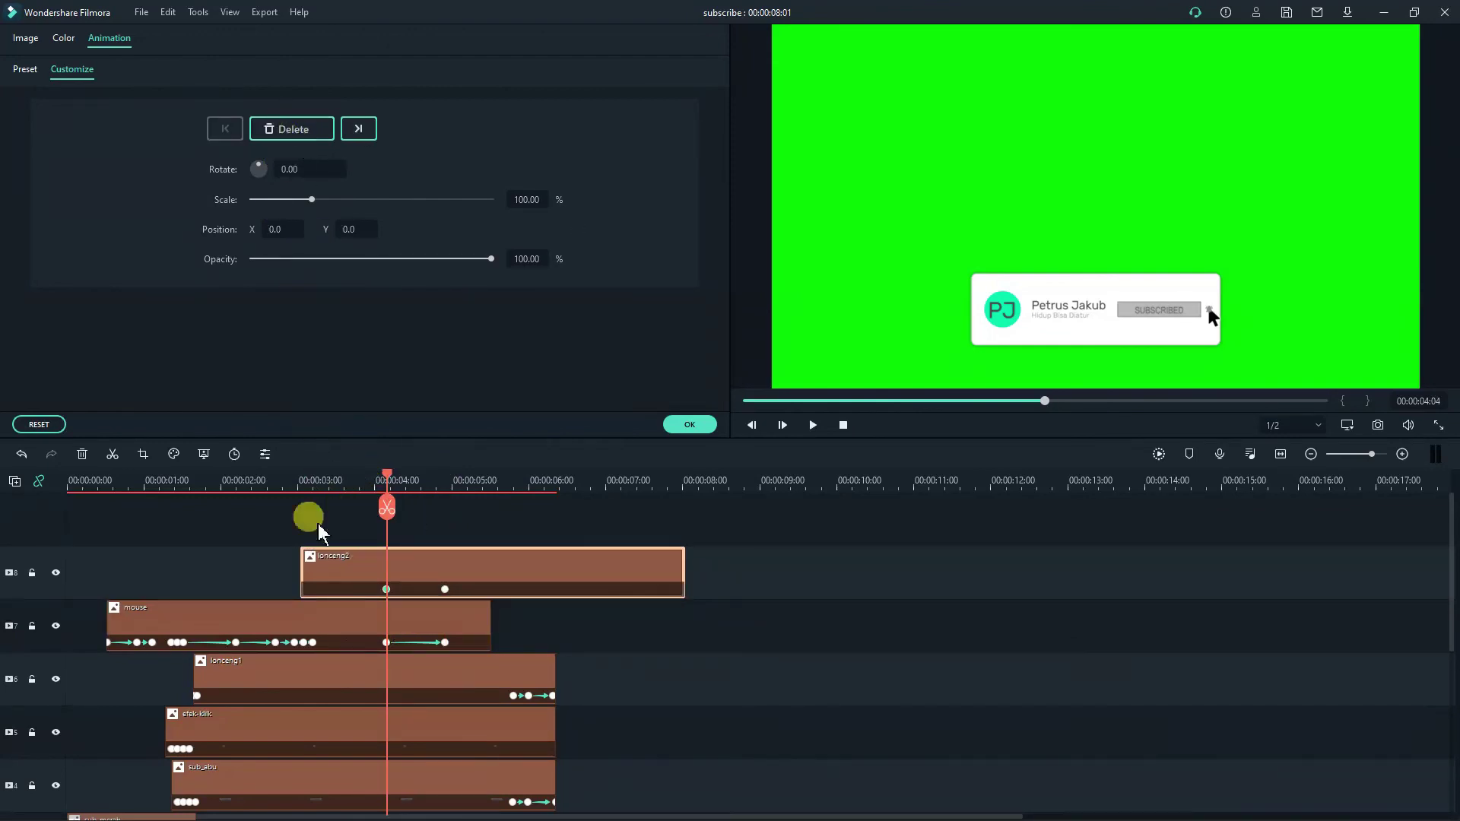
Copy the mouse keyframe's position, X 31.1 and Y 22.0, into the lonceng2 keyframe at 00:00:04:04.
{"action": "left_click", "coordinate": [361, 618]}
{"action": "left_click", "coordinate": [279, 229]}
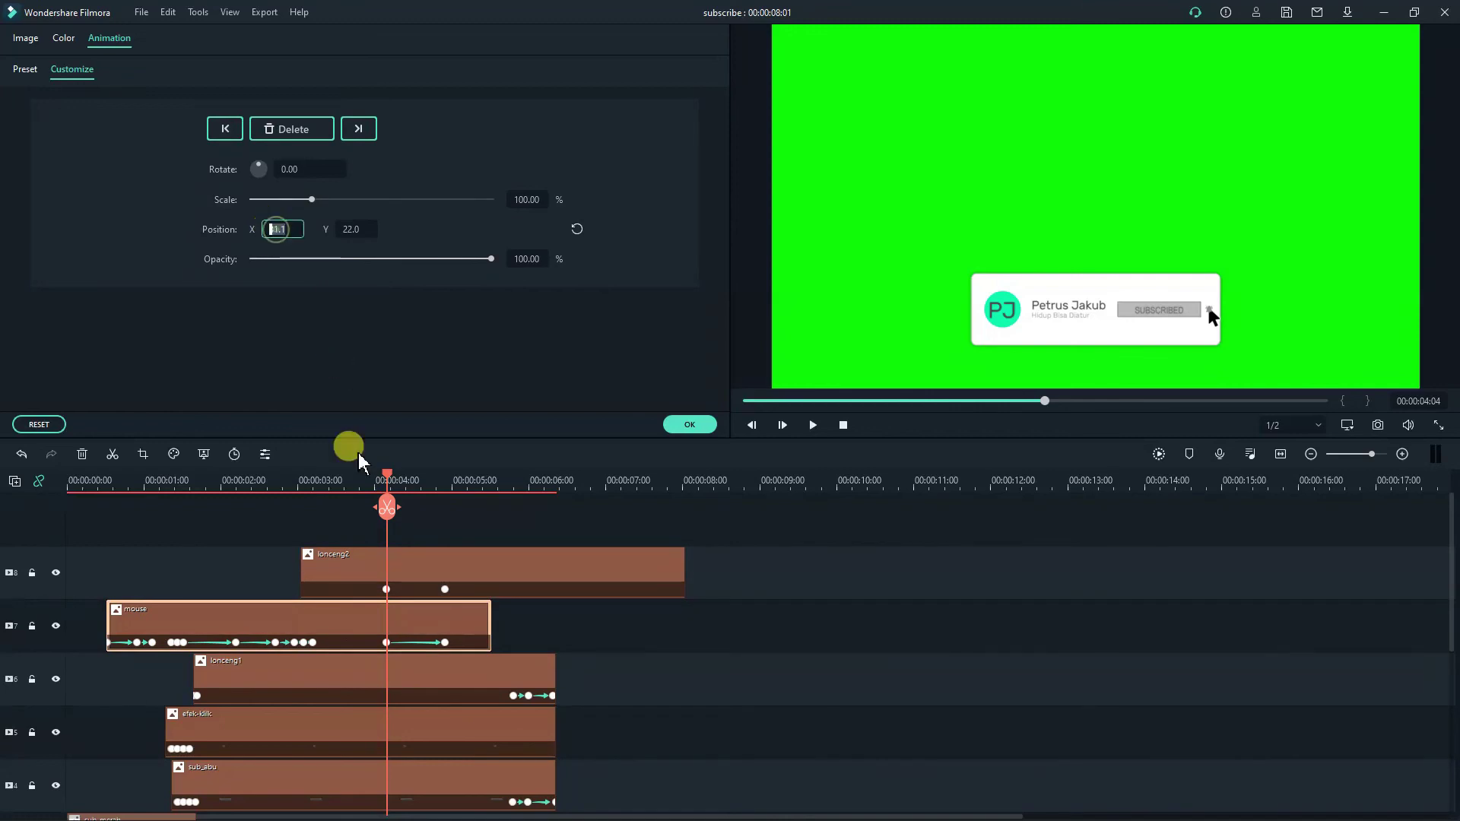
{"action": "key", "text": "ctrl+c"}
{"action": "left_click", "coordinate": [423, 564]}
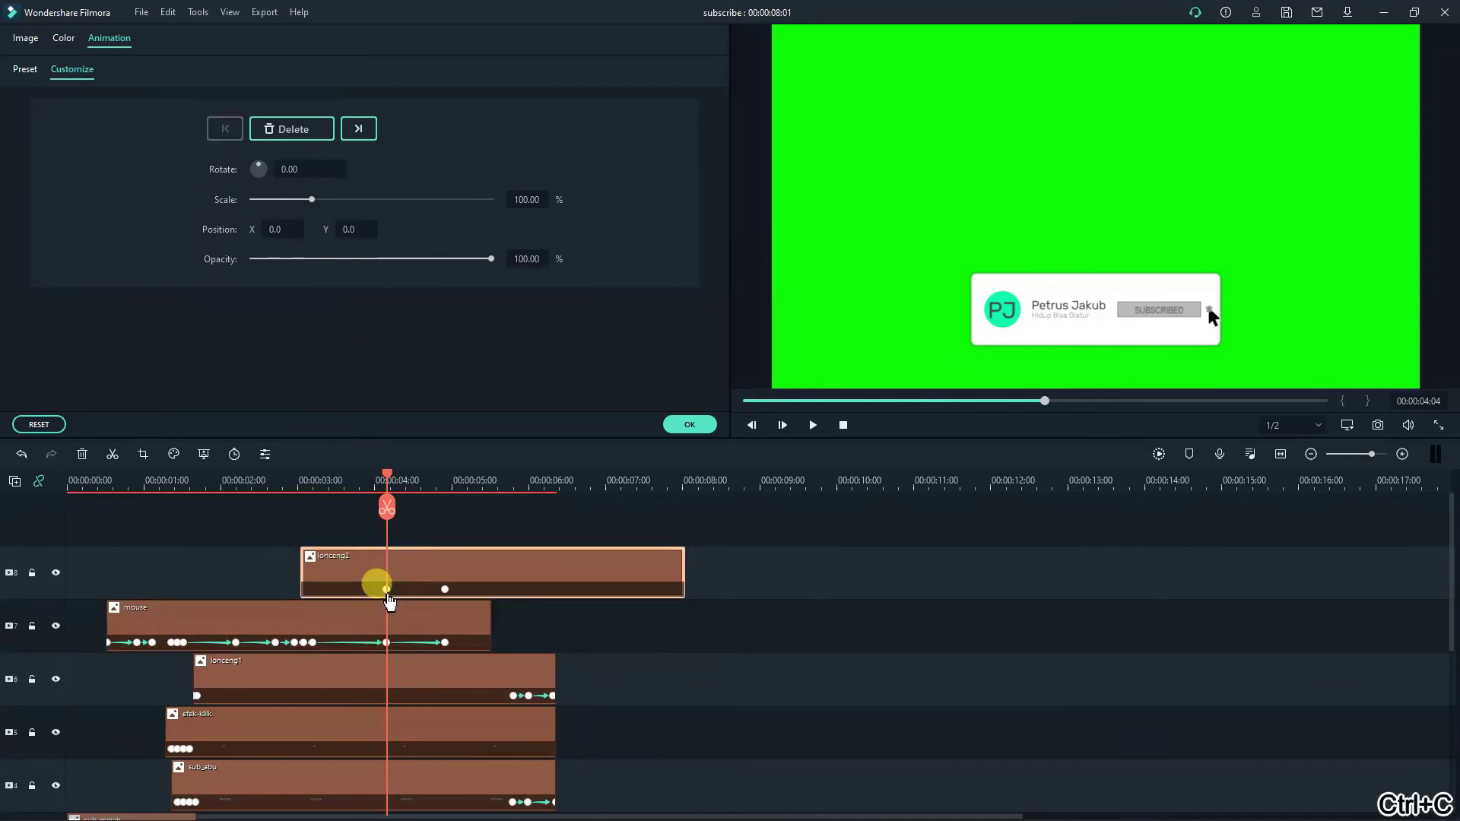
{"action": "left_click", "coordinate": [278, 229]}
{"action": "key", "text": "ctrl+v"}
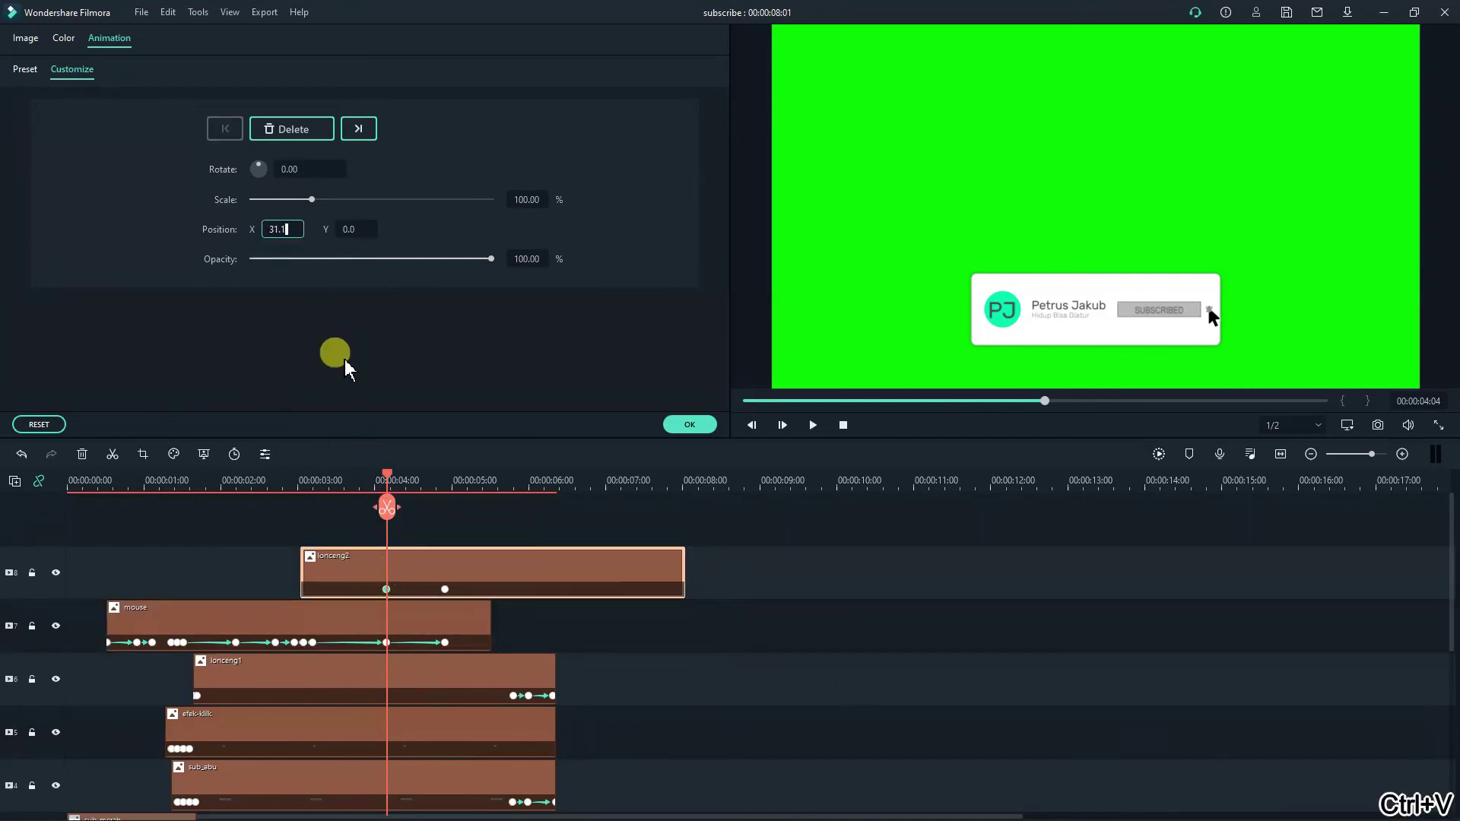
{"action": "left_click", "coordinate": [415, 618]}
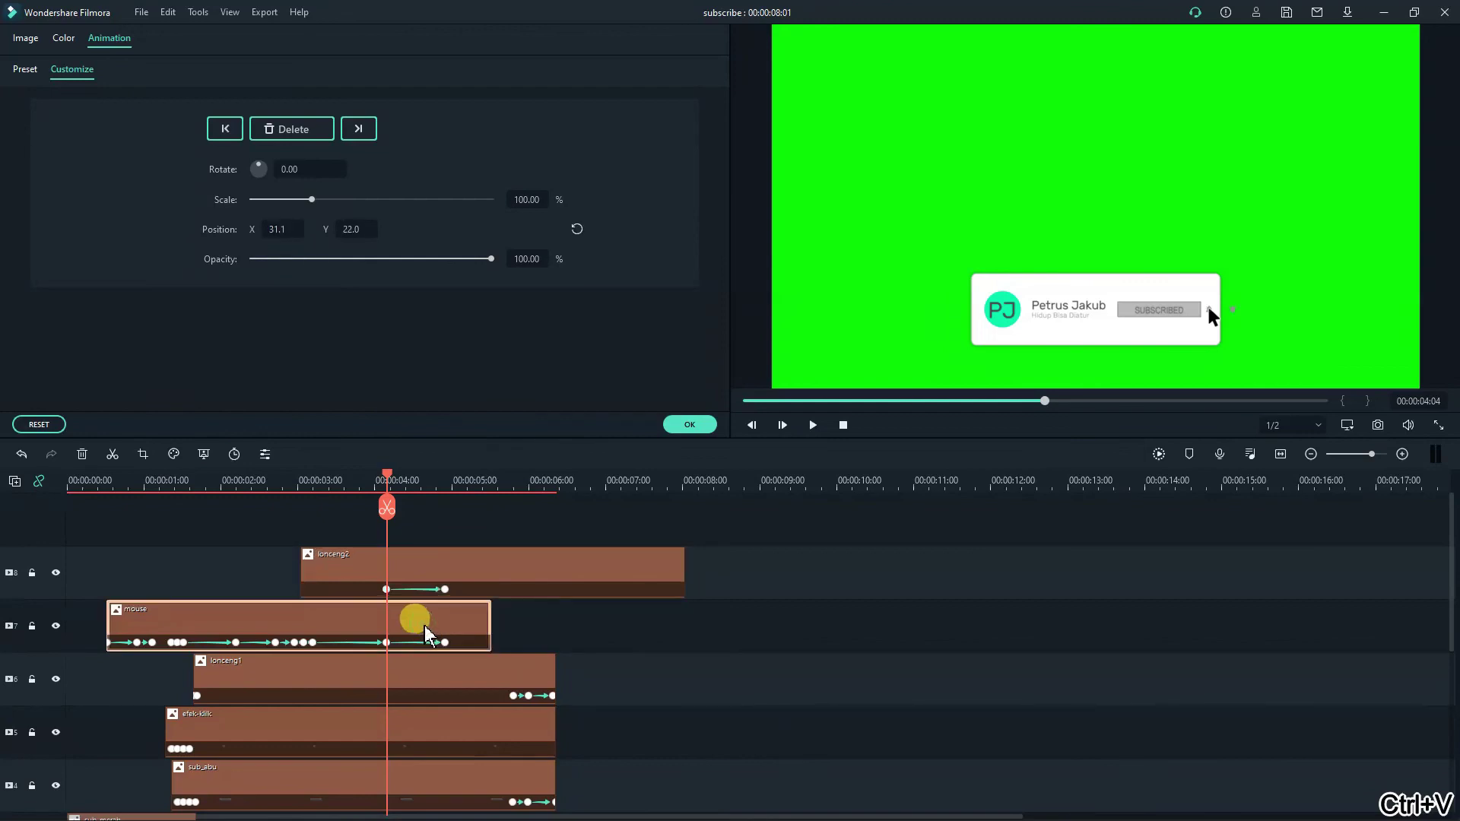
{"action": "left_click", "coordinate": [413, 574]}
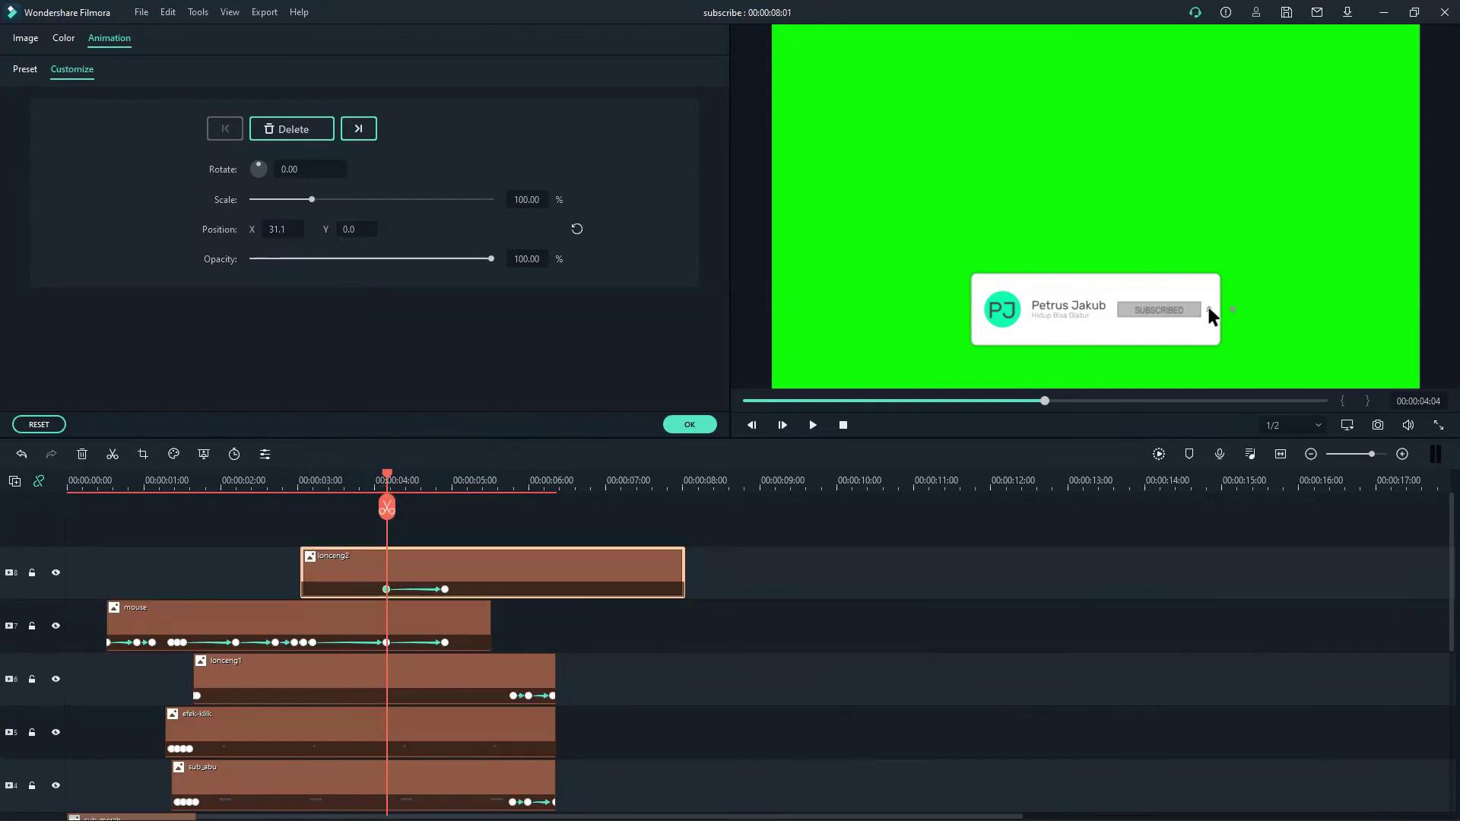
Copy the mouse keyframe's position, X -114.1 and Y -100.3, into the lonceng2 keyframe at 00:00:04:23.
{"action": "left_click", "coordinate": [438, 627]}
{"action": "left_click", "coordinate": [445, 643]}
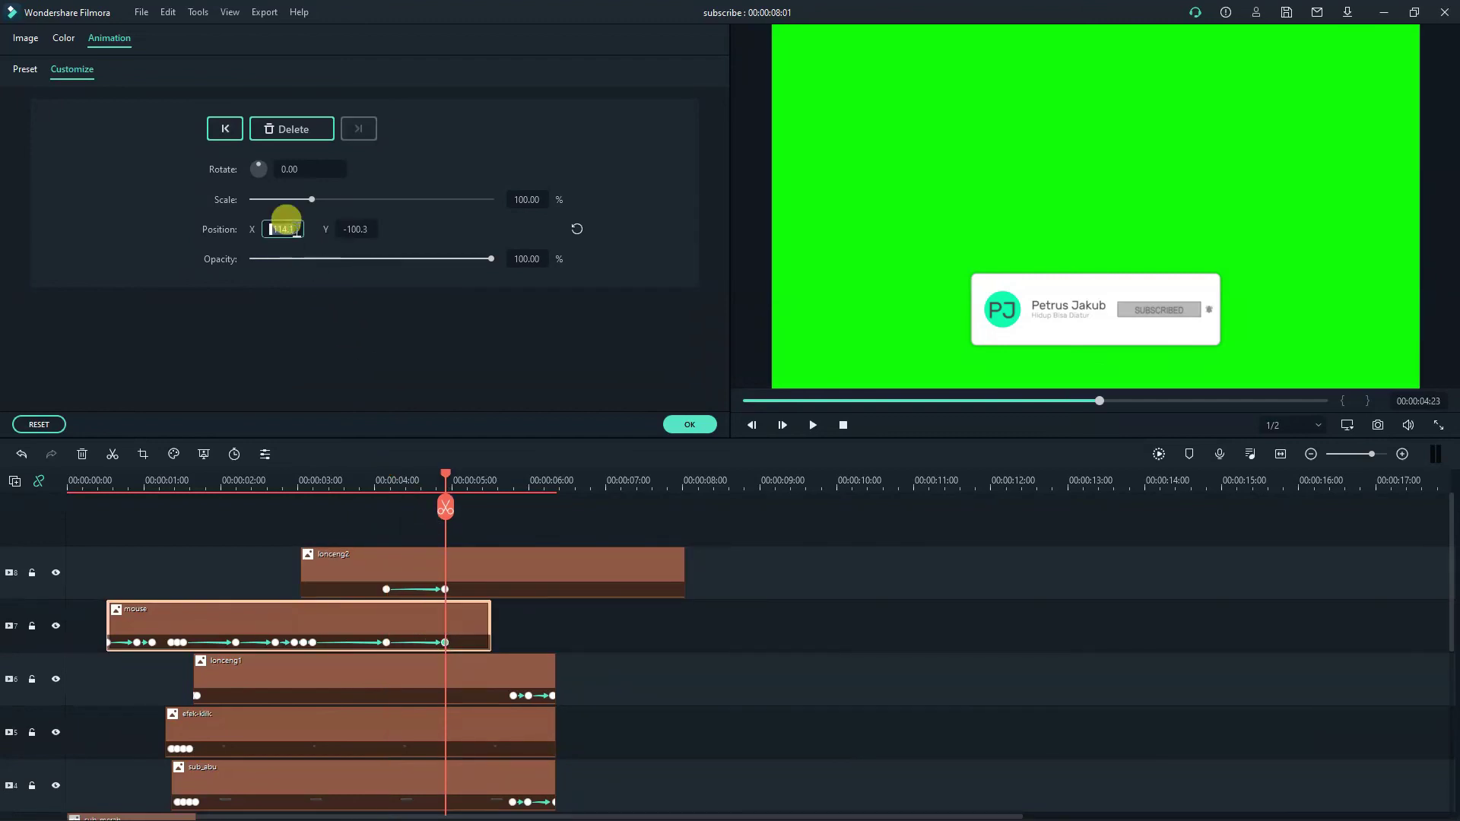
{"action": "key", "text": "ctrl+c"}
{"action": "left_click", "coordinate": [473, 573]}
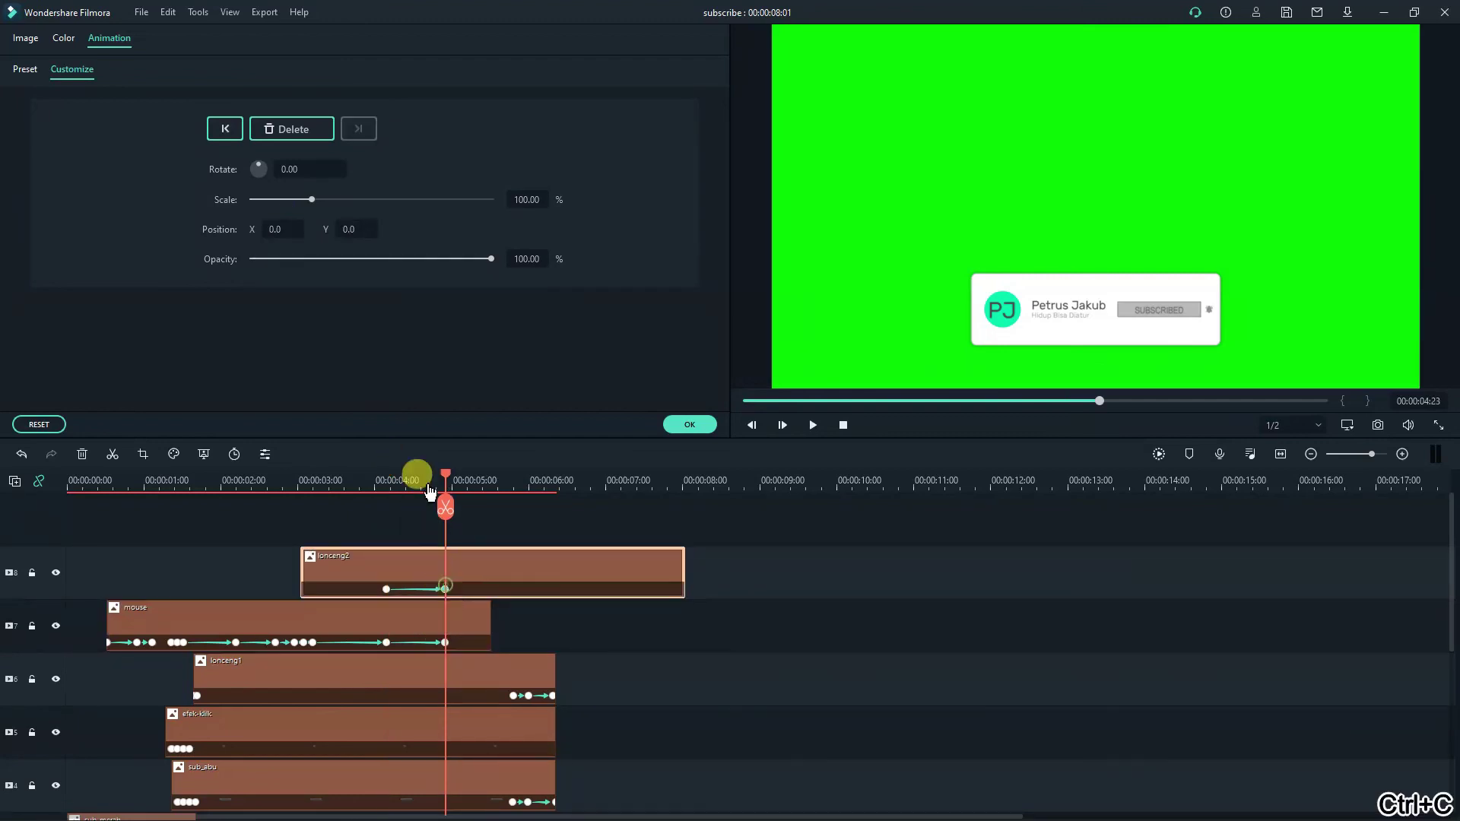
{"action": "key", "text": "ctrl+v"}
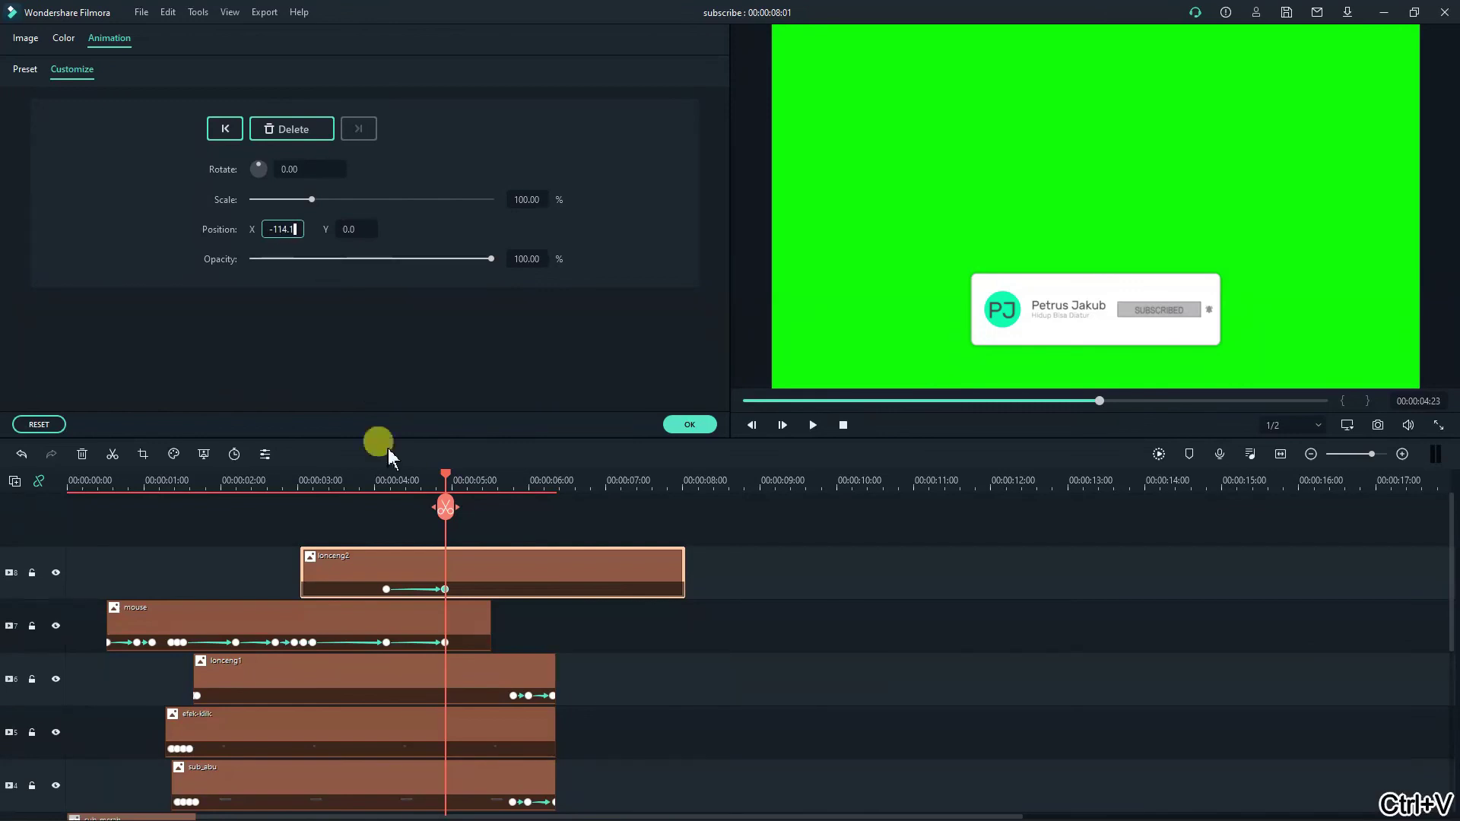
{"action": "left_click", "coordinate": [449, 645]}
{"action": "key", "text": "ctrl+c"}
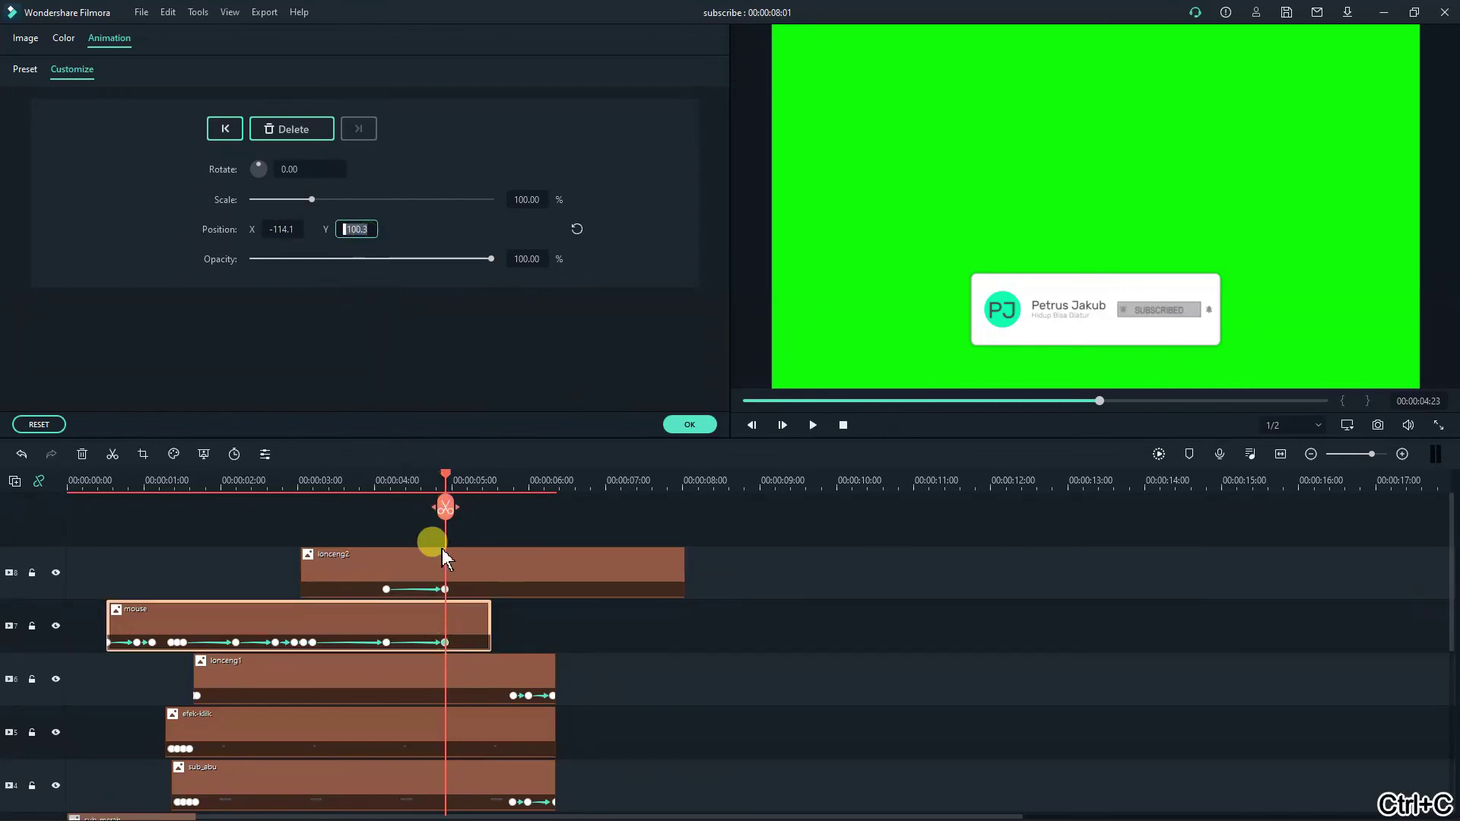
{"action": "left_click", "coordinate": [447, 592]}
{"action": "left_click", "coordinate": [357, 228]}
{"action": "key", "text": "ctrl+v"}
Trim the end of the mouse clip to just after its keyframe at 00:00:03:05 and trim the start of lonceng2 to 00:00:03:05.
{"action": "left_click", "coordinate": [487, 622]}
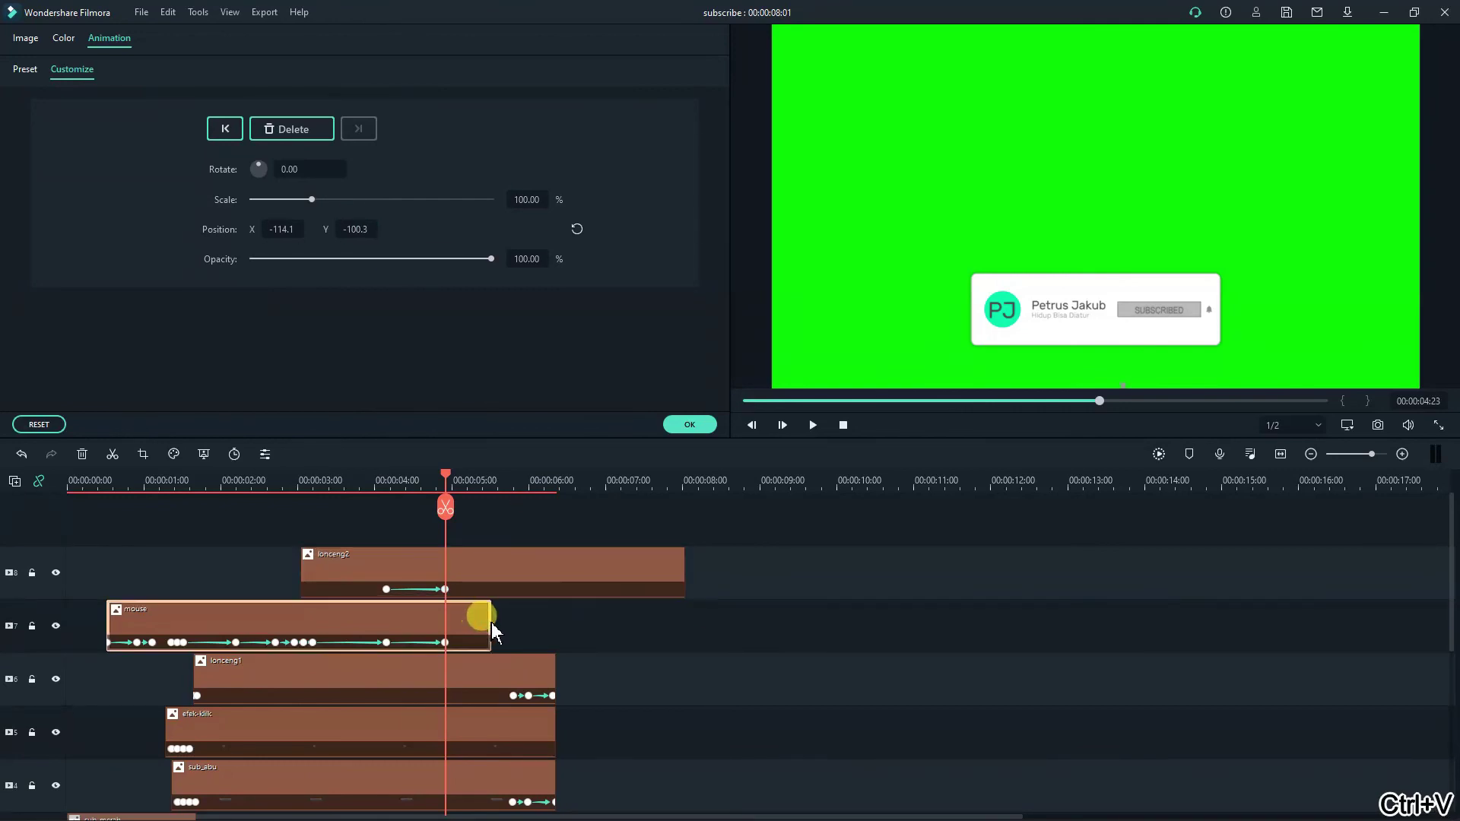
{"action": "left_click_drag", "start_coordinate": [493, 622], "coordinate": [359, 579]}
{"action": "left_click", "coordinate": [346, 585]}
{"action": "key", "text": "ctrl+z"}
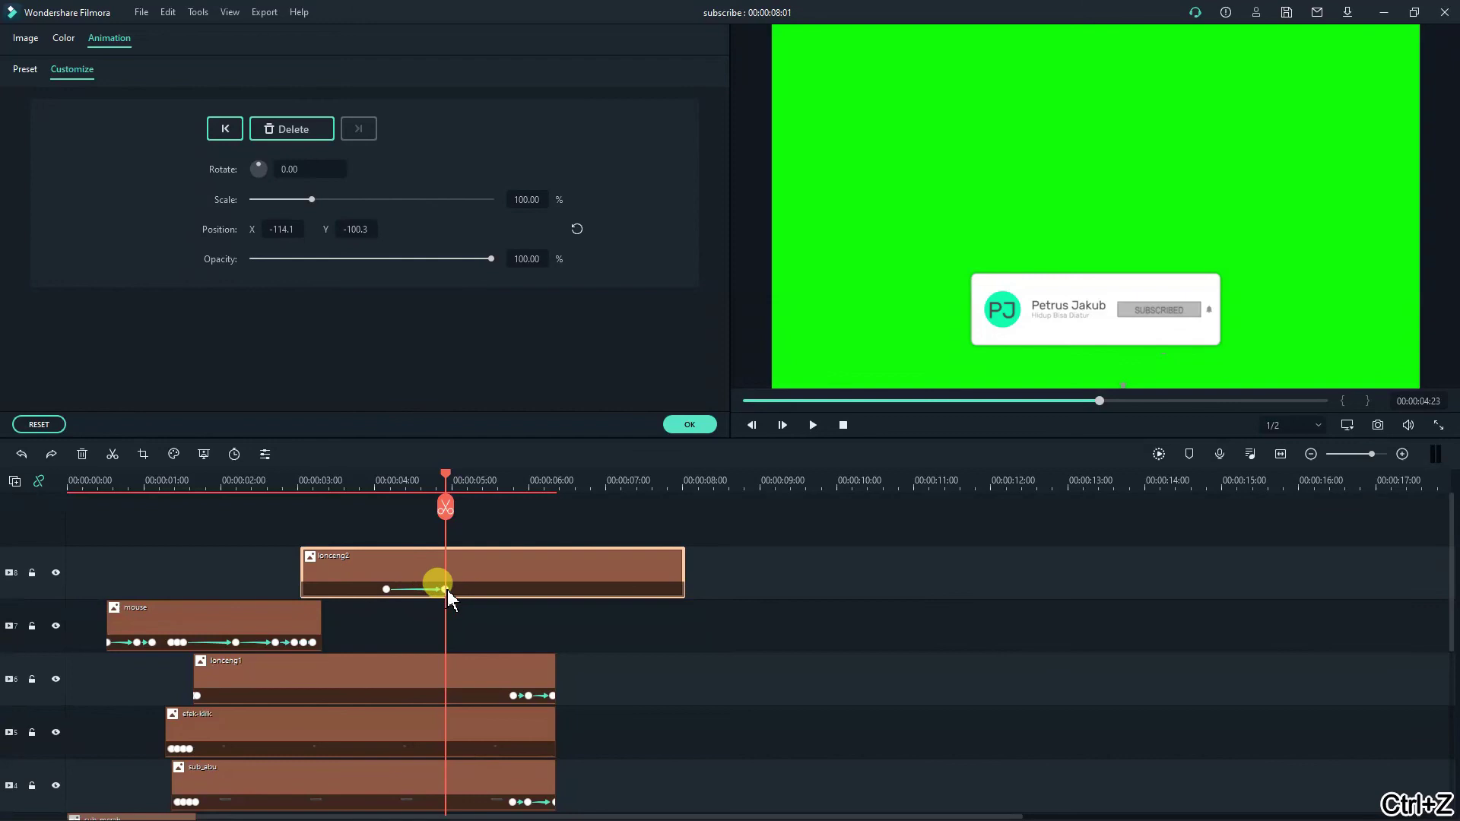
{"action": "mouse_move", "coordinate": [306, 578]}
{"action": "left_mouse_down"}
{"action": "mouse_move", "coordinate": [303, 556]}
{"action": "mouse_move", "coordinate": [317, 566]}
{"action": "left_mouse_up"}
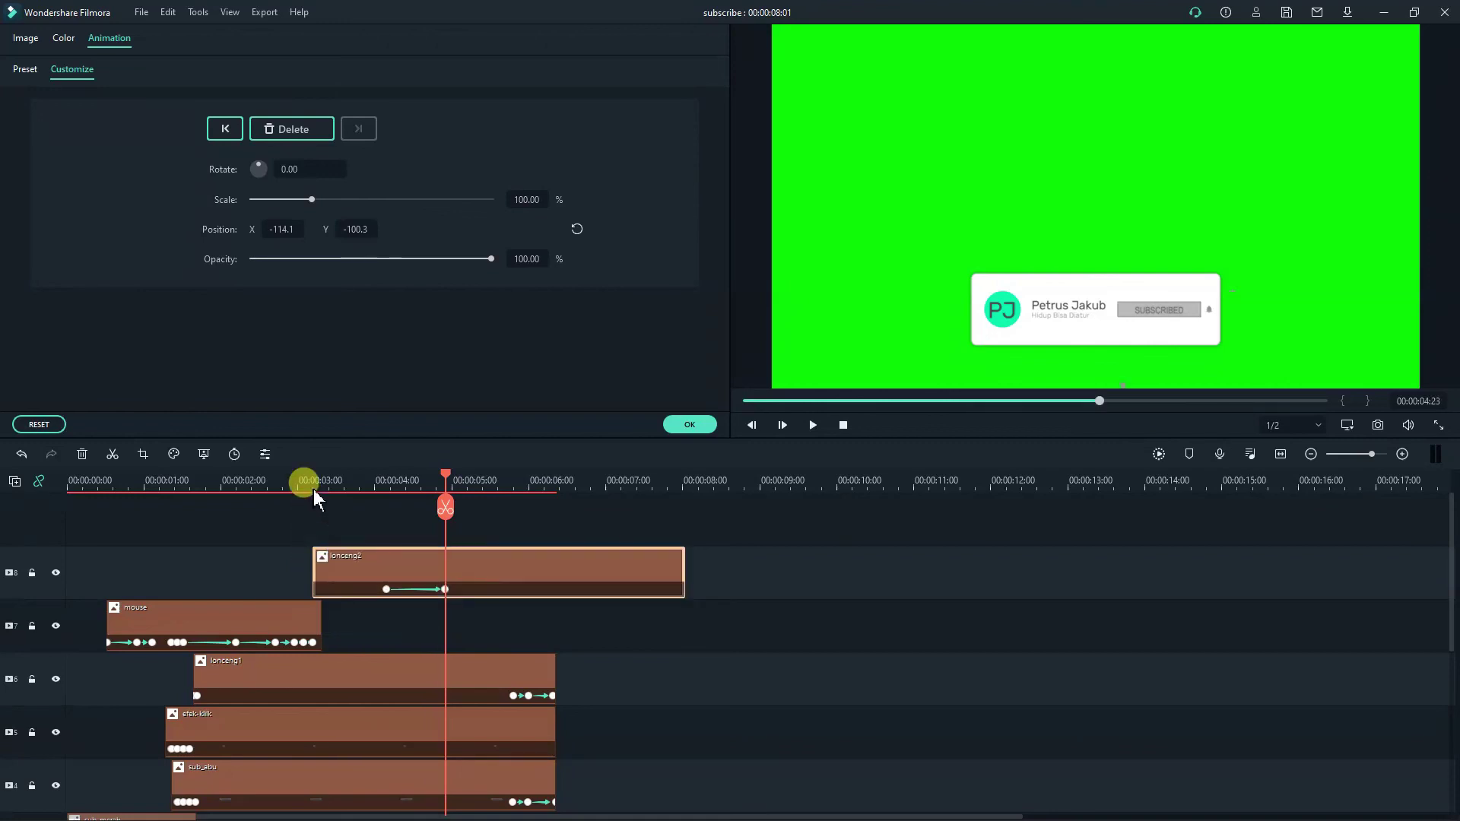
Add an animation keyframe to lonceng2 at its start, 00:00:03:05, aligned with the mouse clip's last keyframe.
{"action": "scroll", "coordinate": [388, 478], "scroll_direction": "up", "scroll_amount": 3}
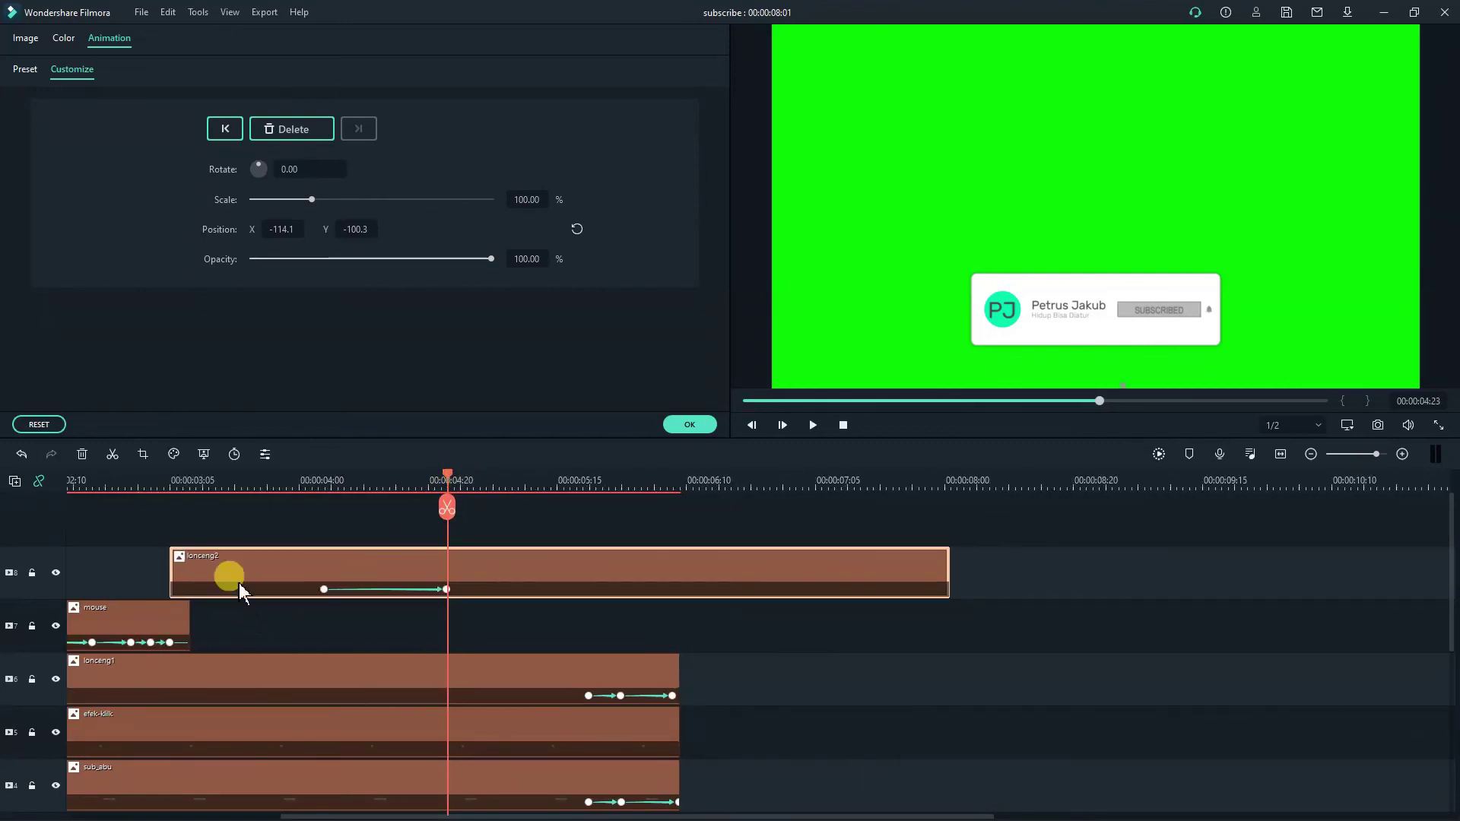
{"action": "left_click", "coordinate": [162, 473]}
{"action": "left_click", "coordinate": [170, 476]}
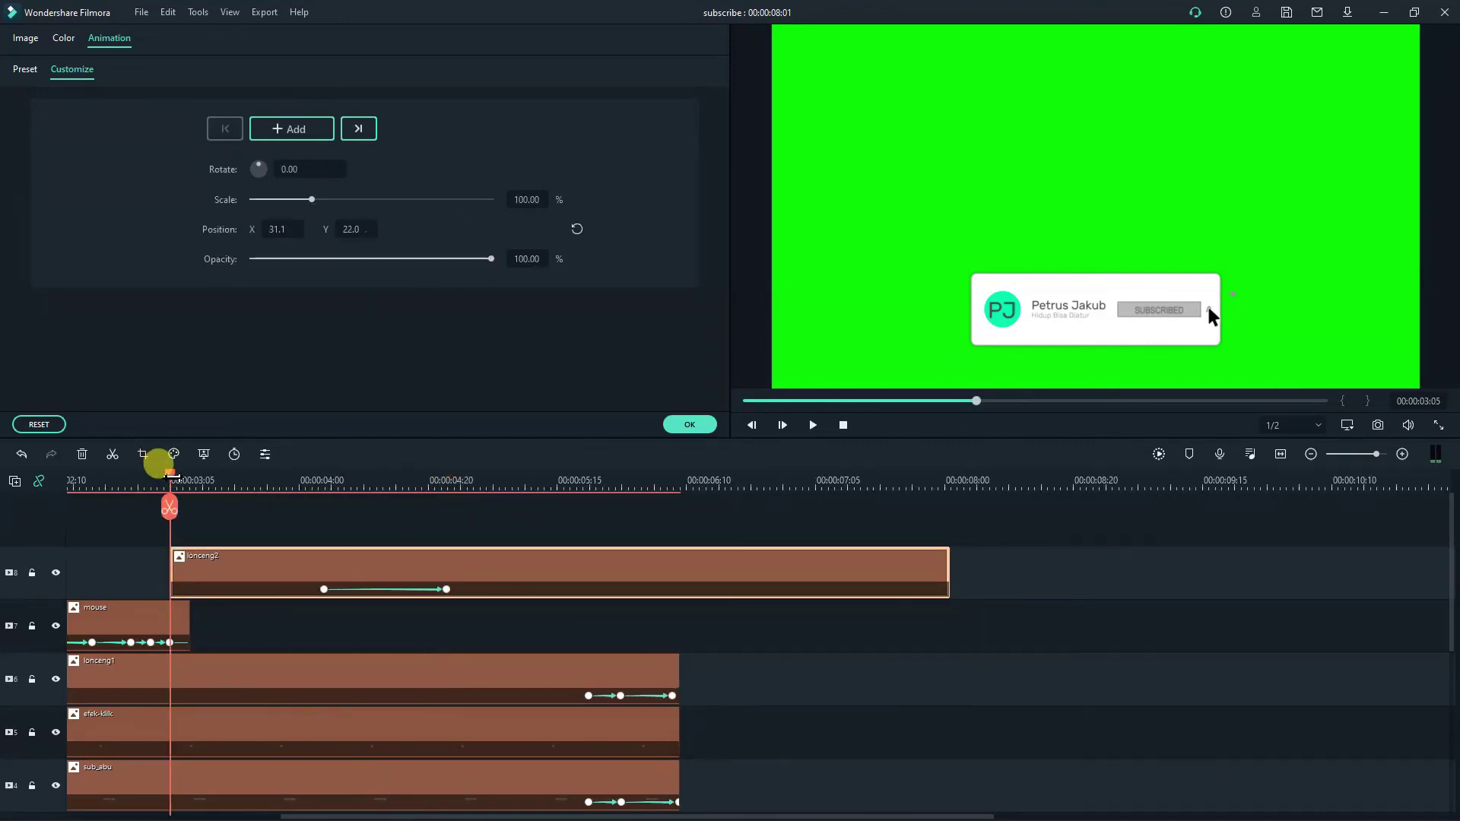
{"action": "key", "text": "Left"}
{"action": "key", "text": "Left"}
{"action": "key", "text": "Left"}
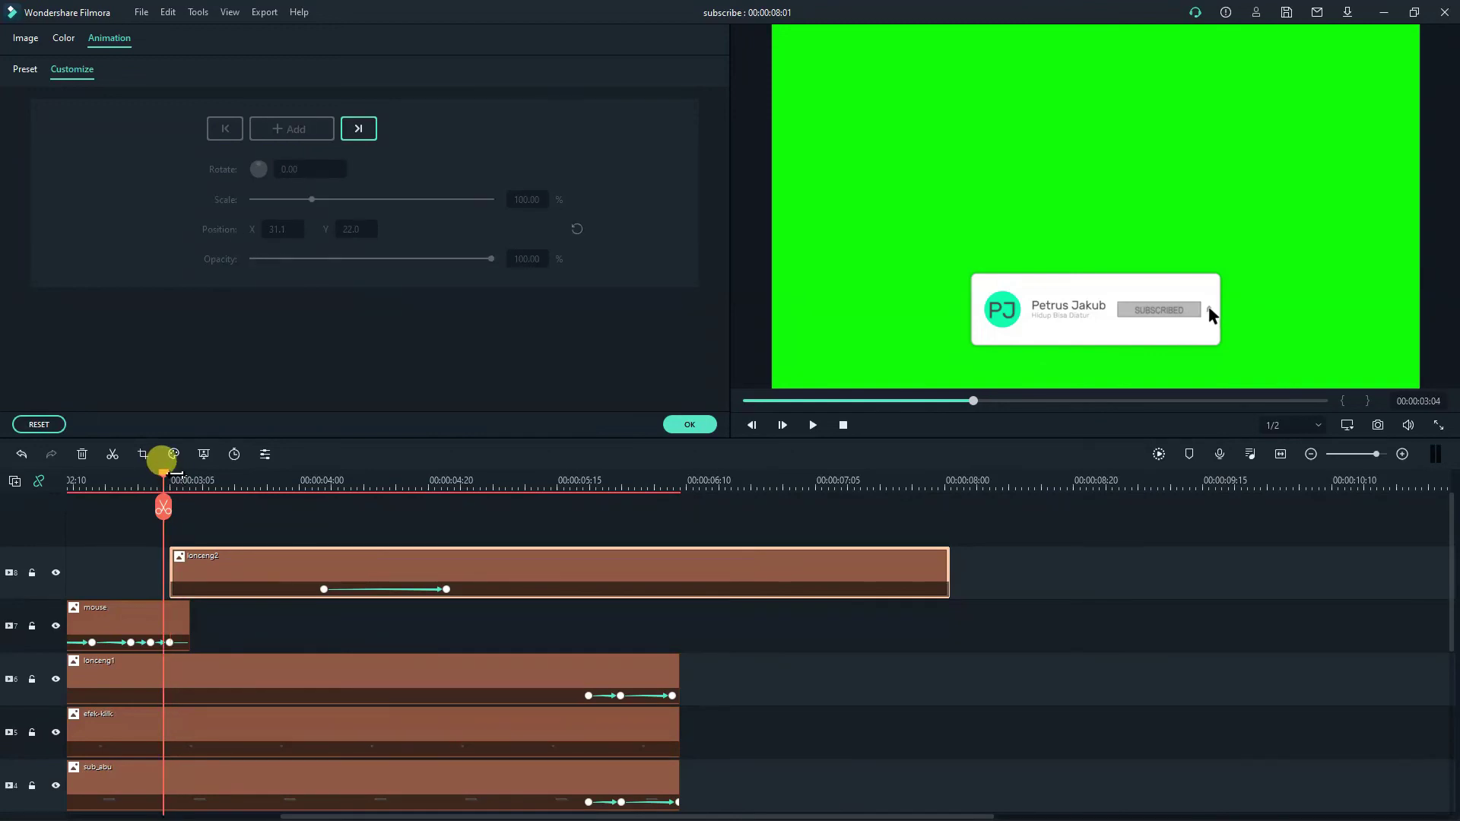
{"action": "key", "text": "Right"}
{"action": "key", "text": "Right"}
{"action": "key", "text": "Right"}
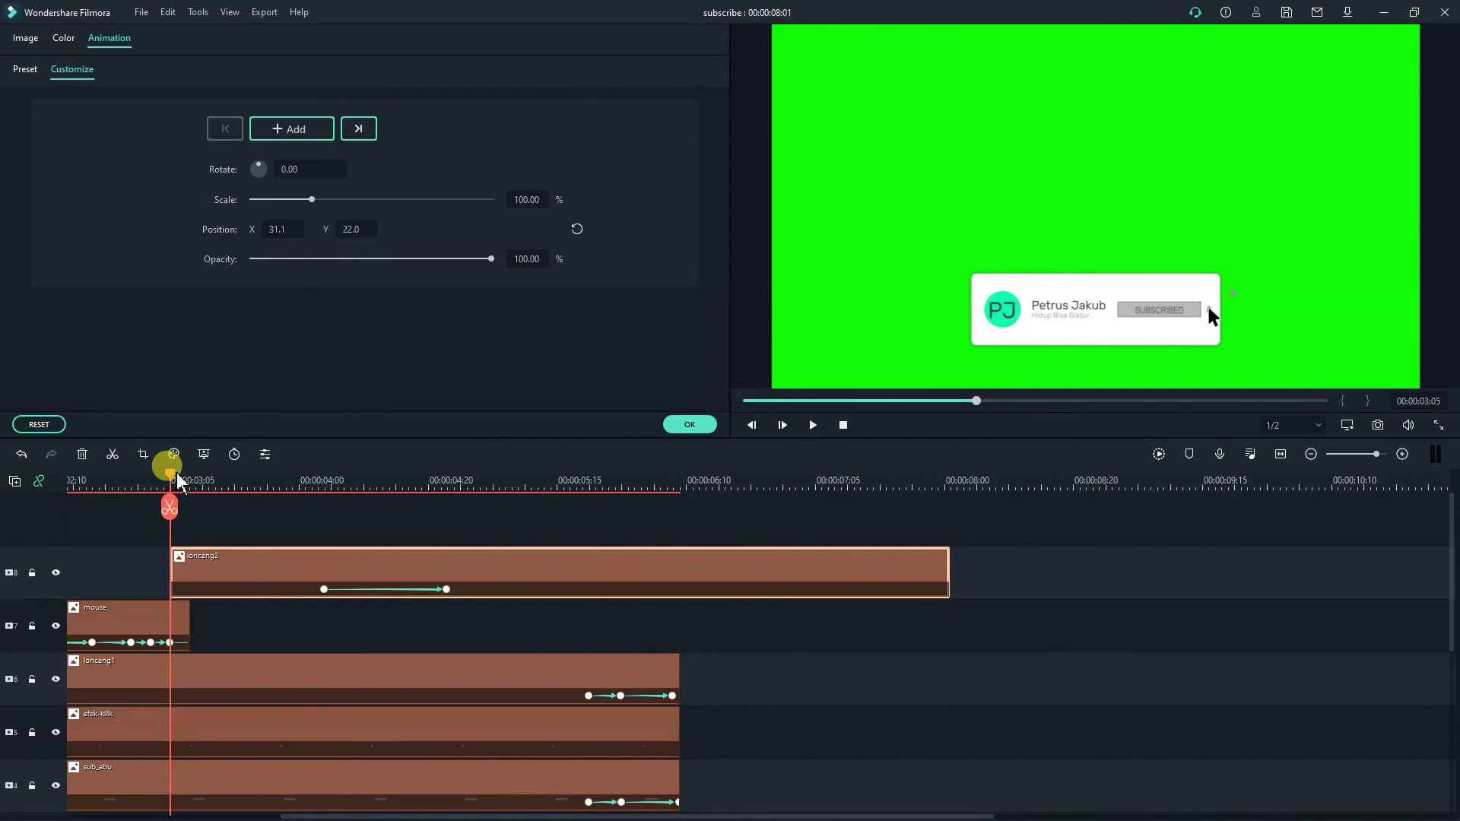
{"action": "key", "text": "Left"}
{"action": "key", "text": "Right"}
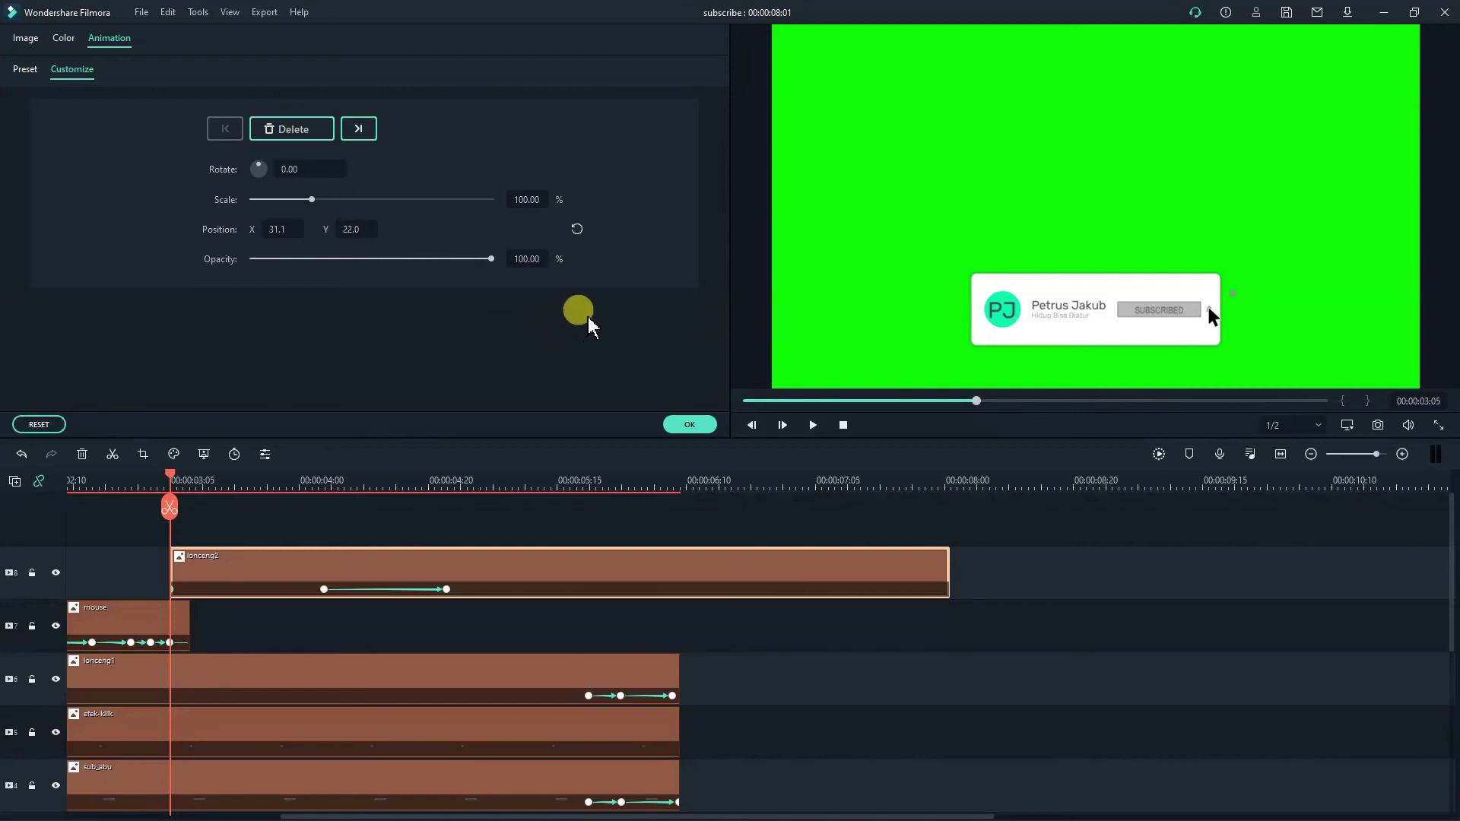
{"action": "left_click", "coordinate": [171, 645]}
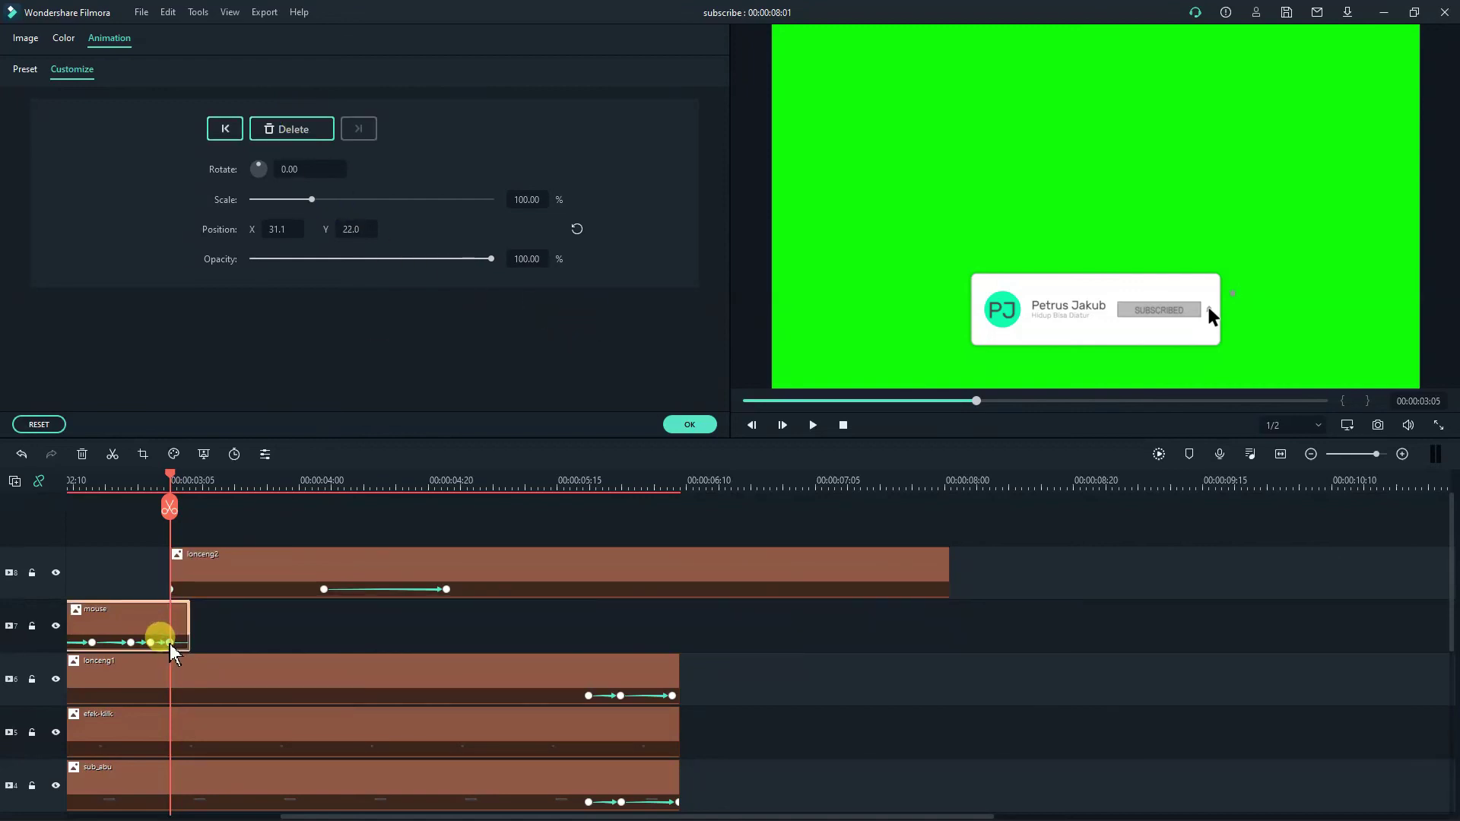
{"action": "left_click", "coordinate": [201, 563]}
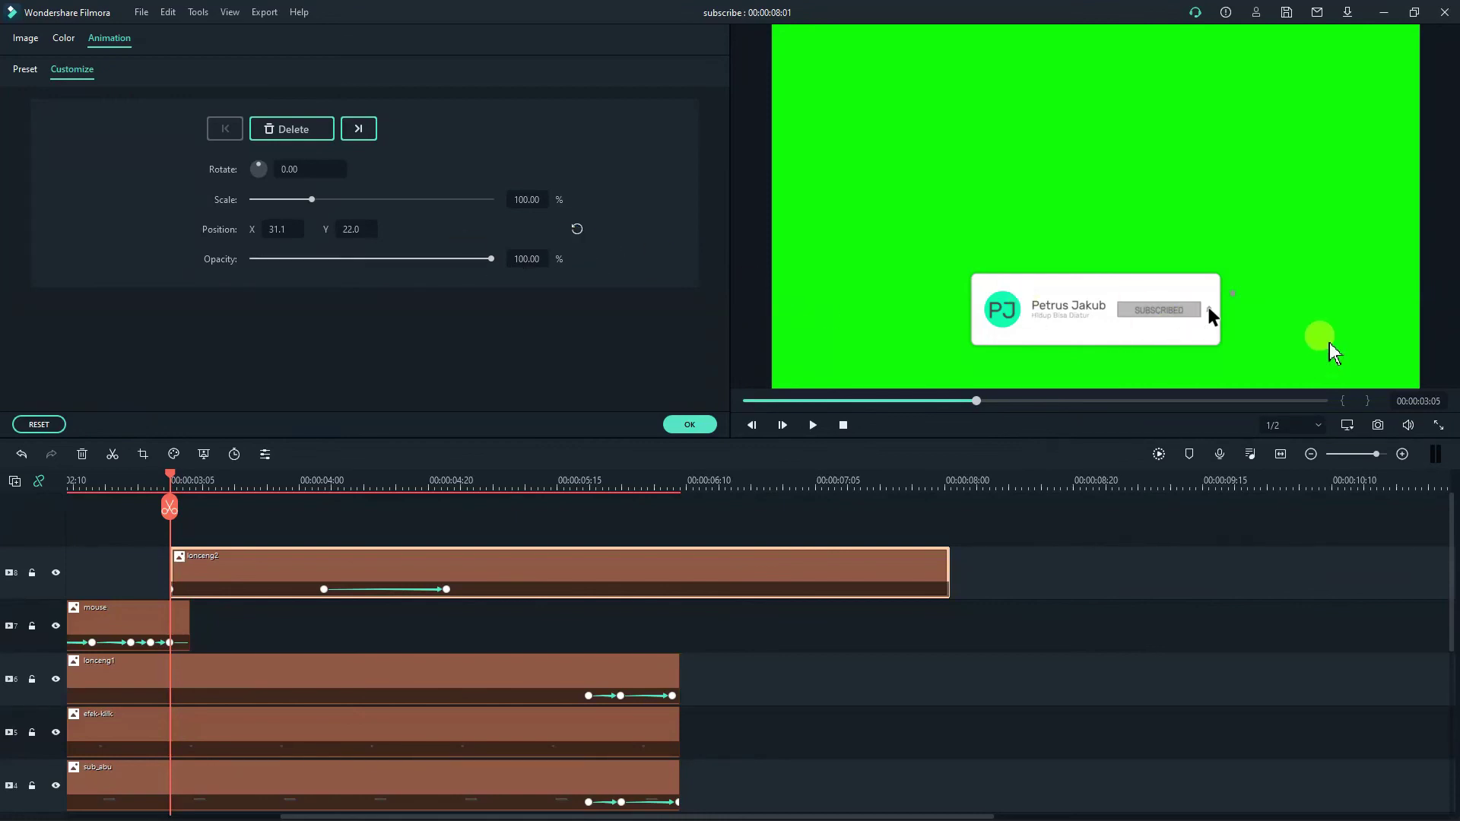
Set the position of lonceng2's keyframe at 00:00:03:05 to X 0.0 and Y 0.0.
{"action": "left_click", "coordinate": [1210, 305]}
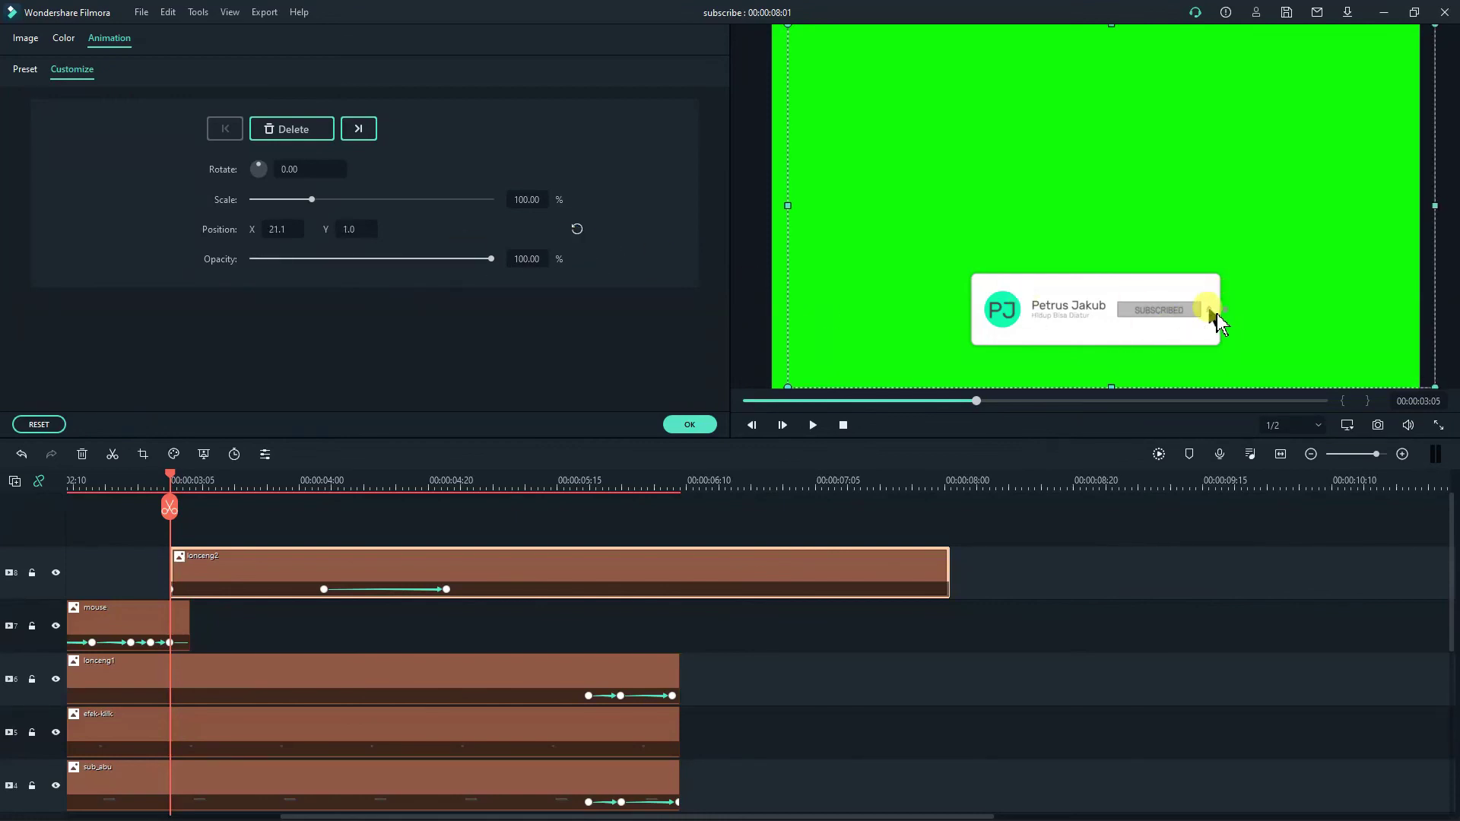
{"action": "key", "text": "Up"}
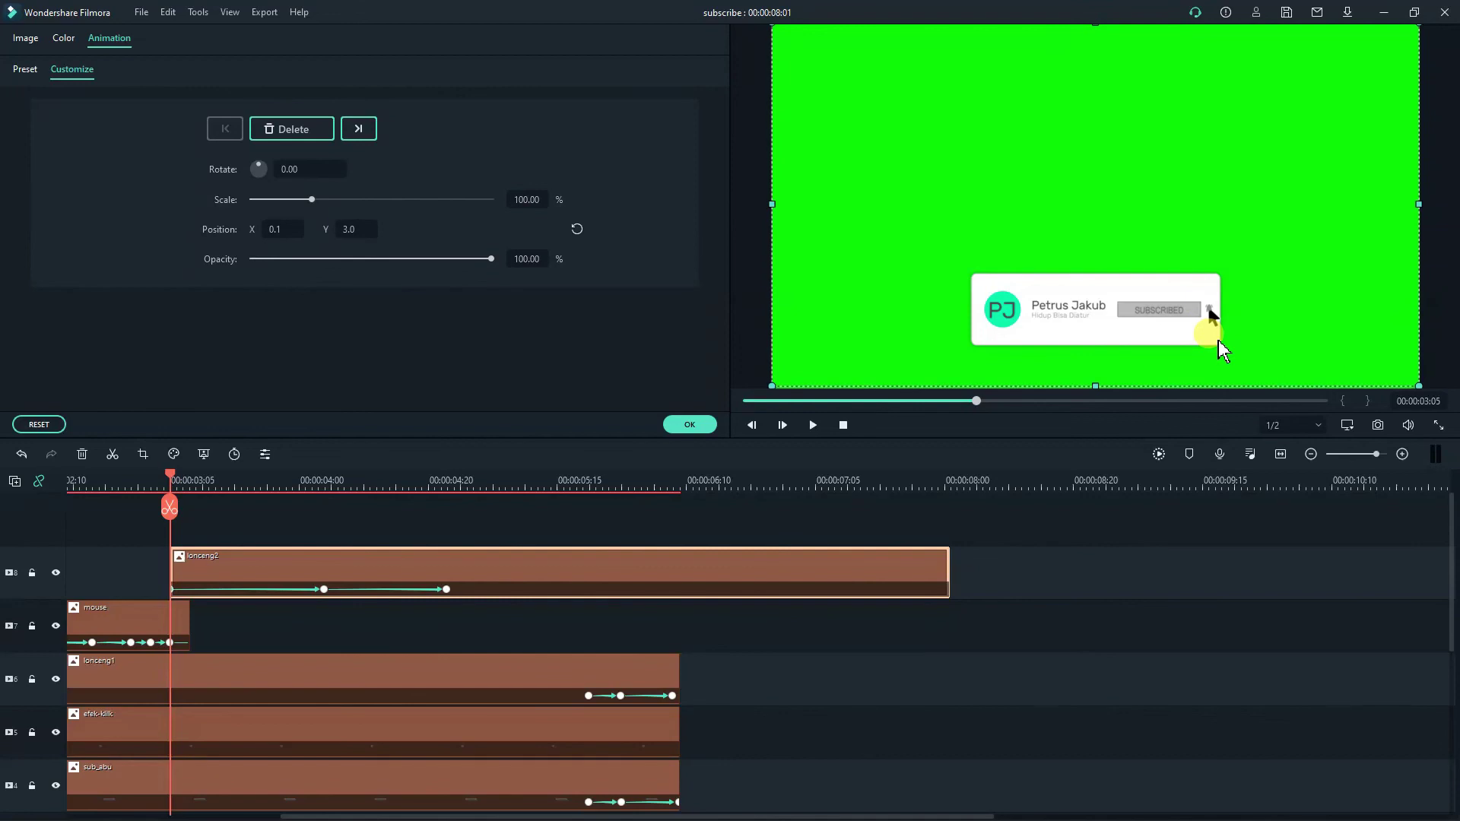
{"action": "key", "text": "Down"}
{"action": "key", "text": "Down"}
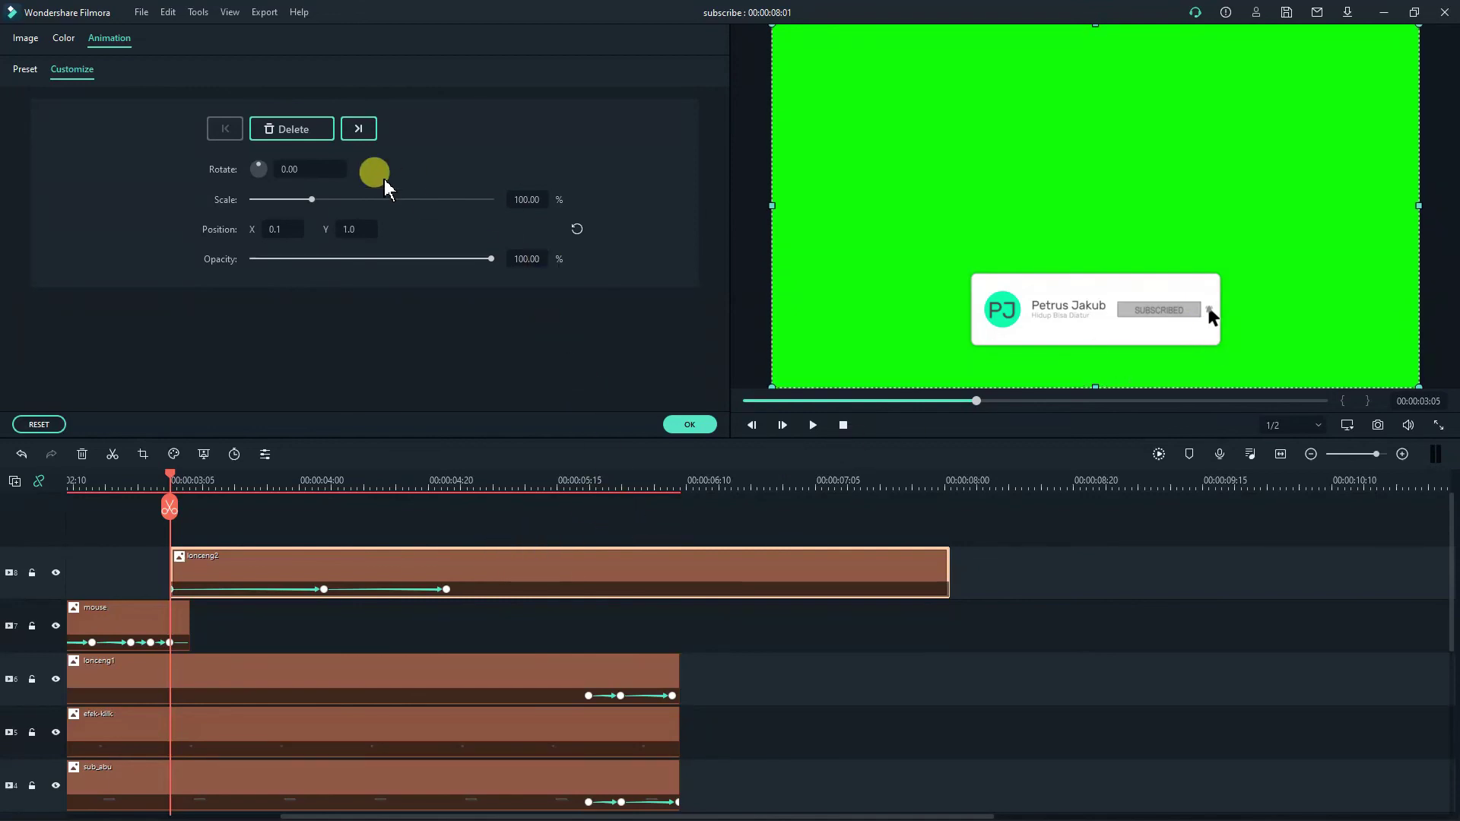
{"action": "left_click_drag", "start_coordinate": [273, 229], "coordinate": [359, 222]}
{"action": "type", "text": "00"}
{"action": "key", "text": "Return"}
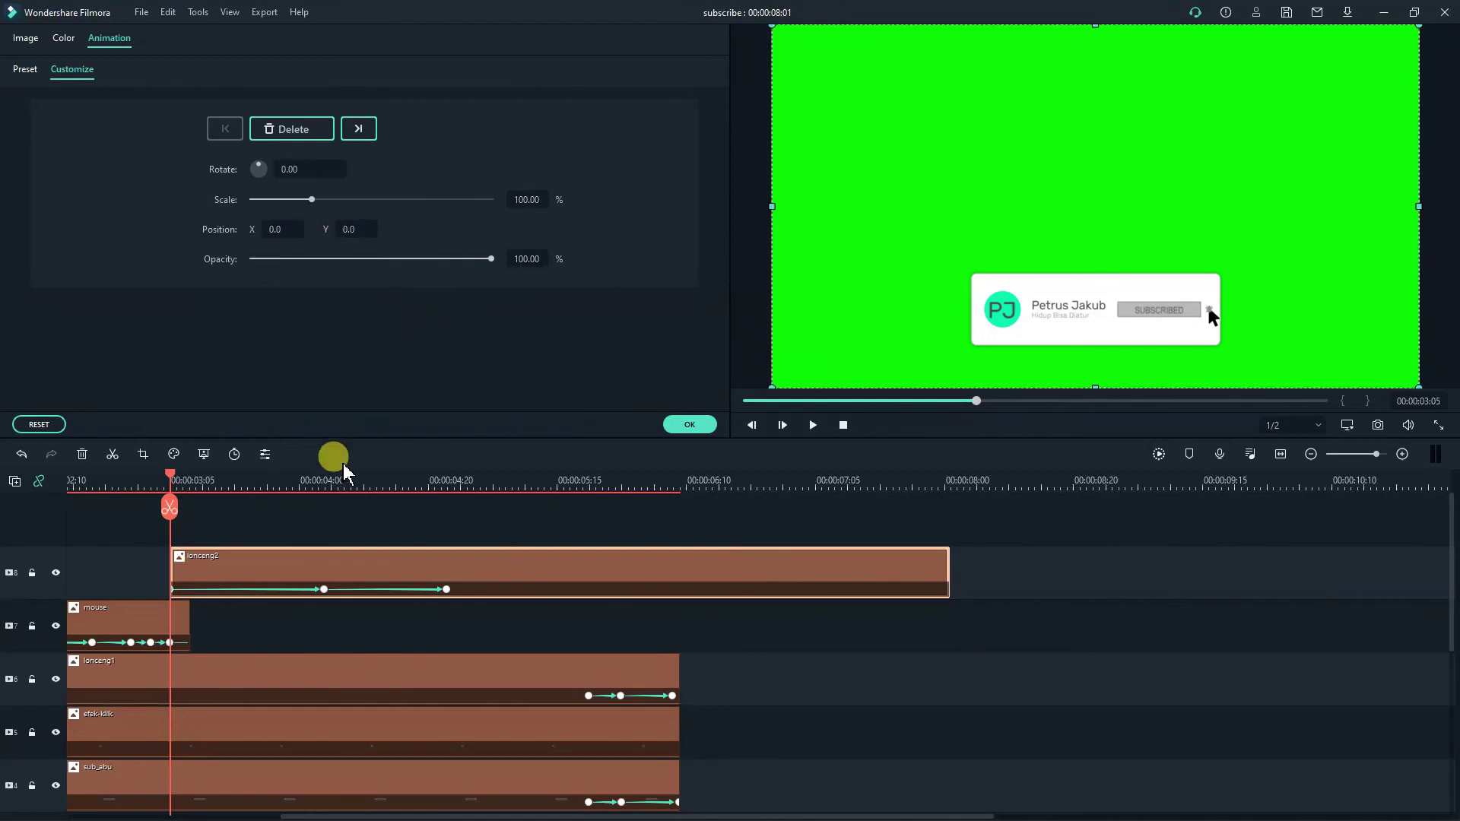
Set the position of lonceng2's keyframe at 00:00:04:04 to X 0.0 and Y 0.0.
{"action": "left_click", "coordinate": [358, 128]}
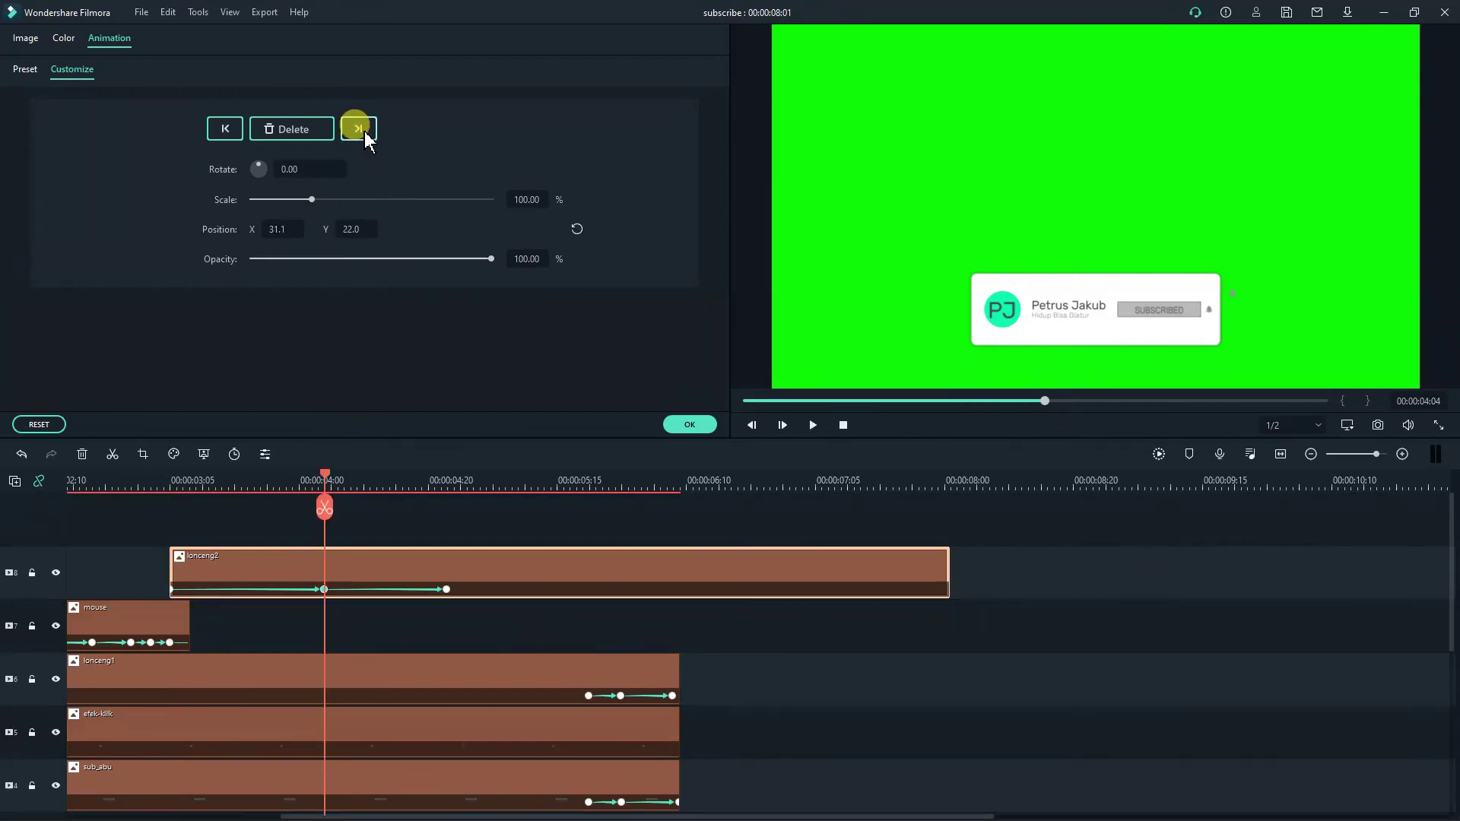
{"action": "left_click", "coordinate": [285, 238]}
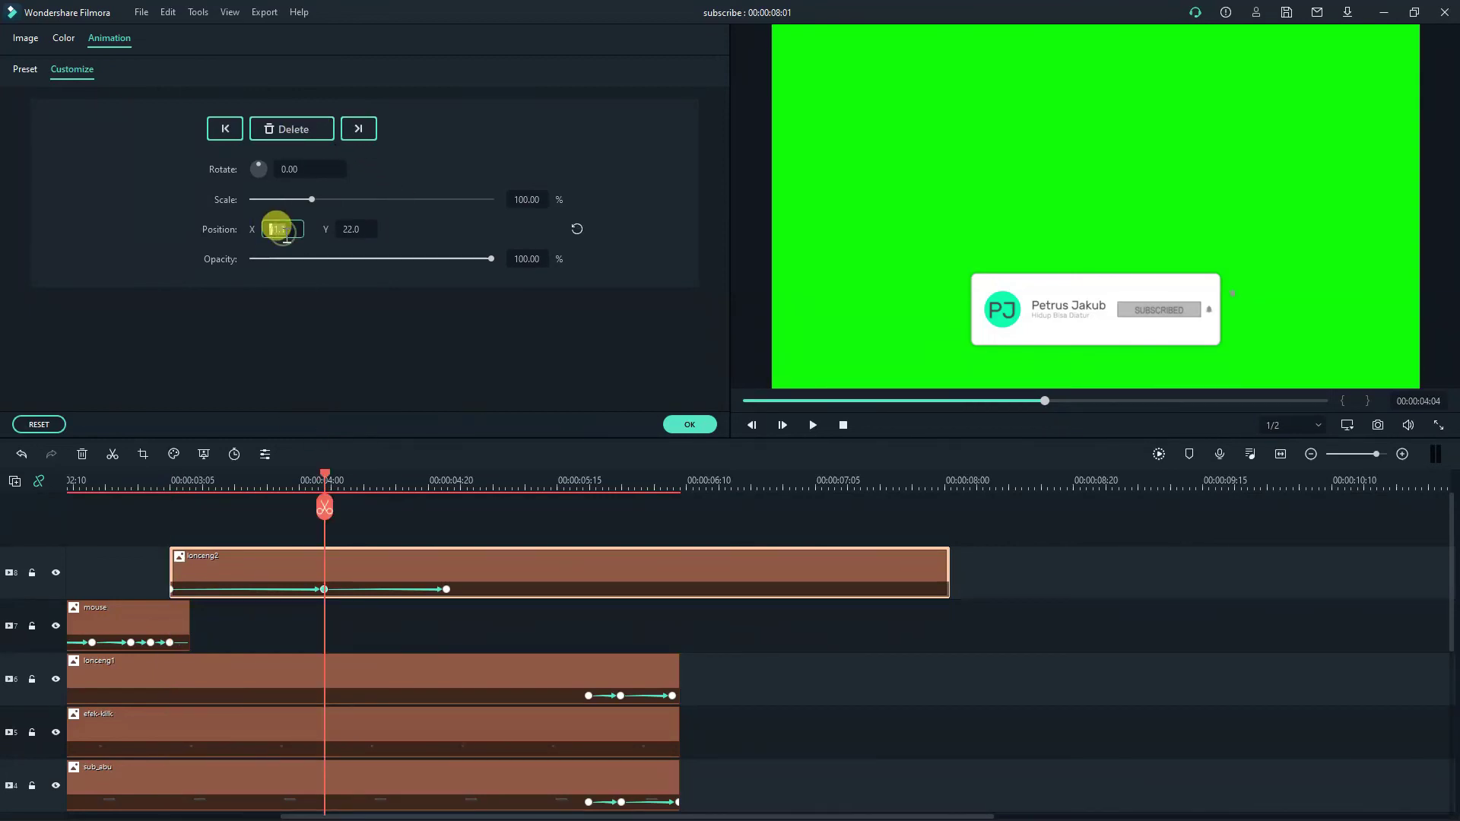
{"action": "left_click", "coordinate": [346, 229]}
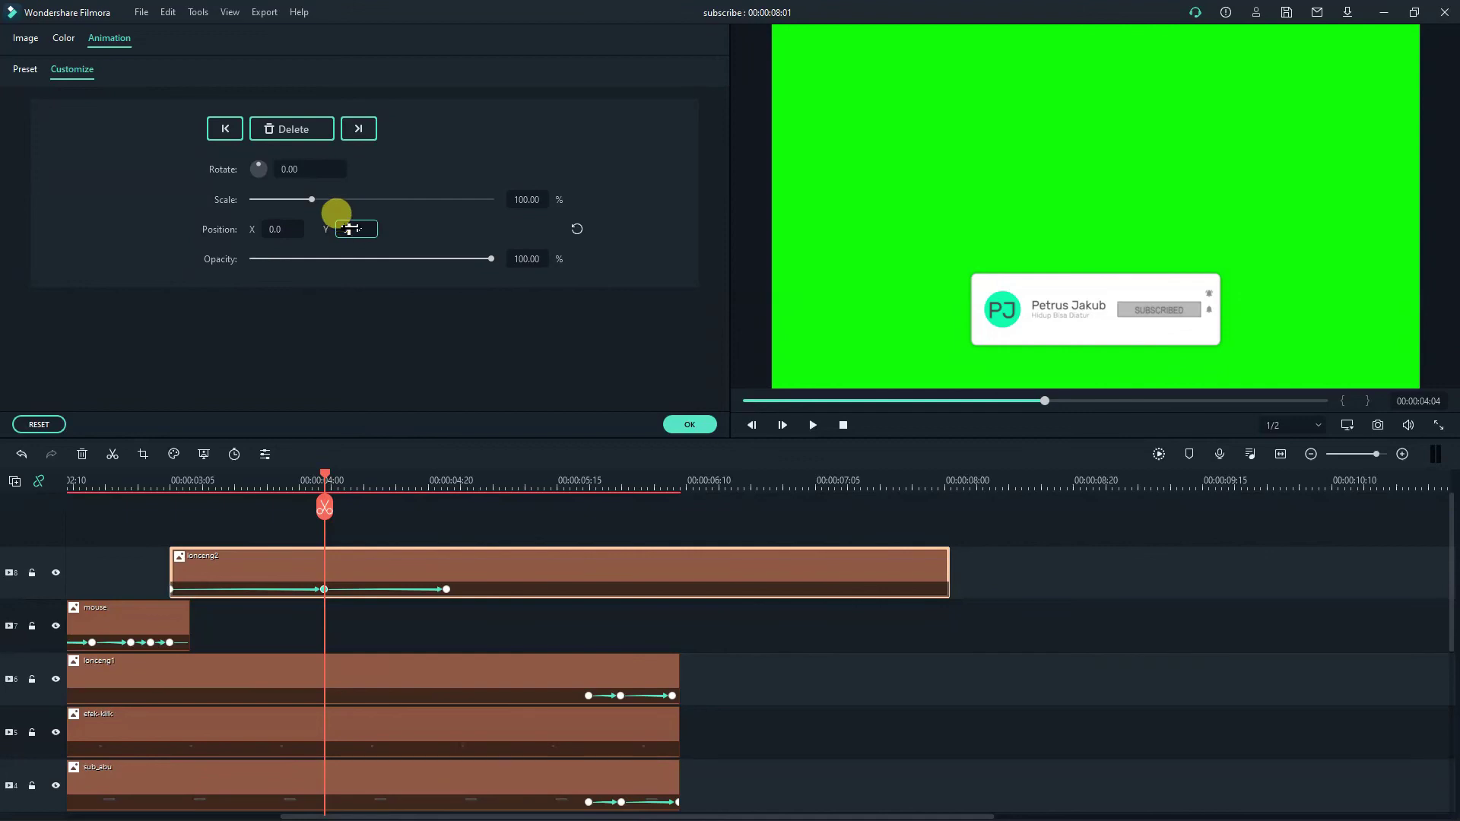
Step frame by frame from 00:00:04:04 to 00:00:04:21 to examine lonceng2's movement away from the button.
{"action": "key", "text": "Right"}
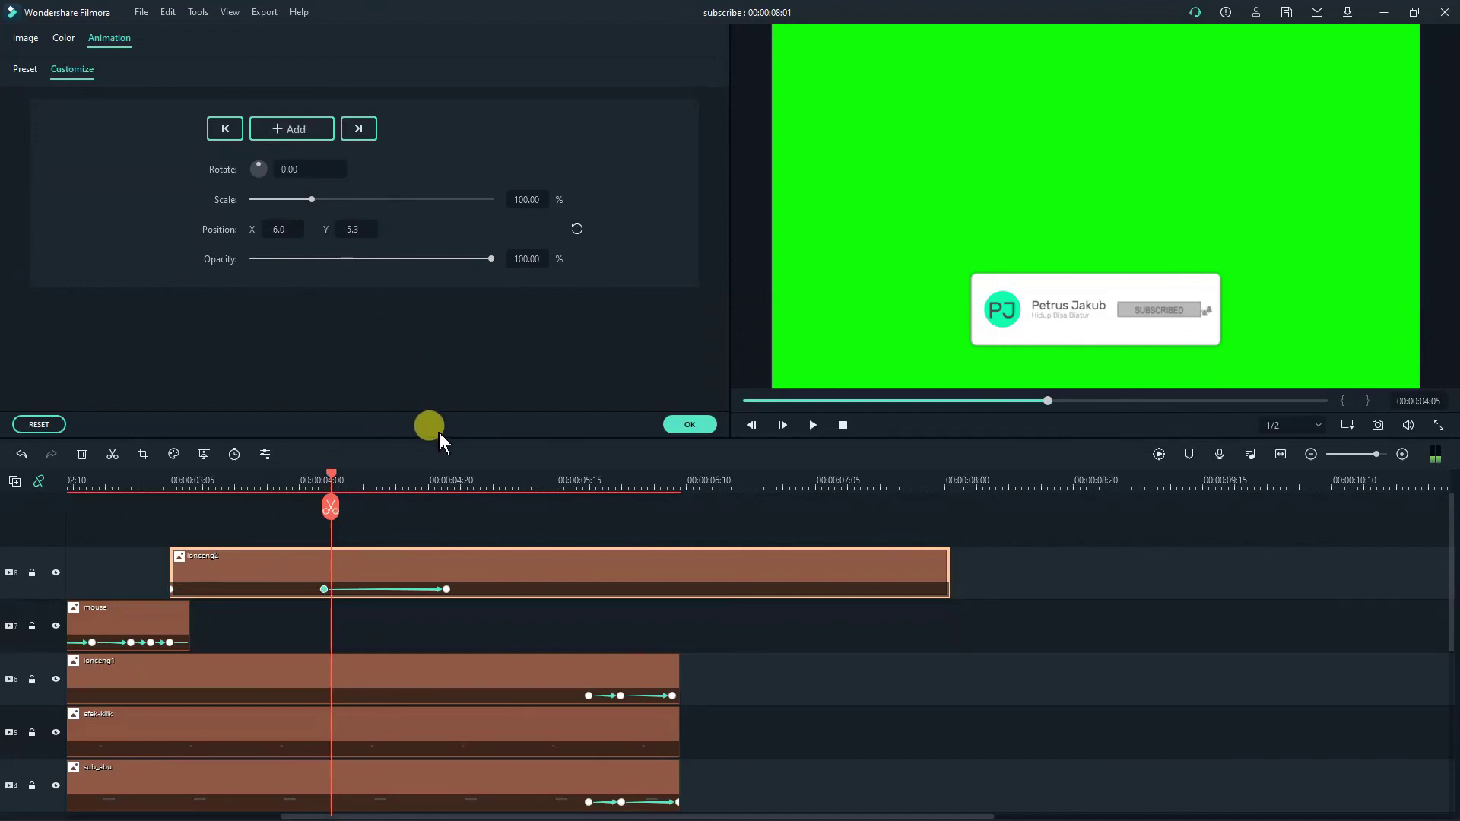
{"action": "key", "text": "Right"}
{"action": "key", "text": "Right"}
{"action": "key", "text": "Right"}
{"action": "key", "text": "Right"}
{"action": "key", "text": "Right"}
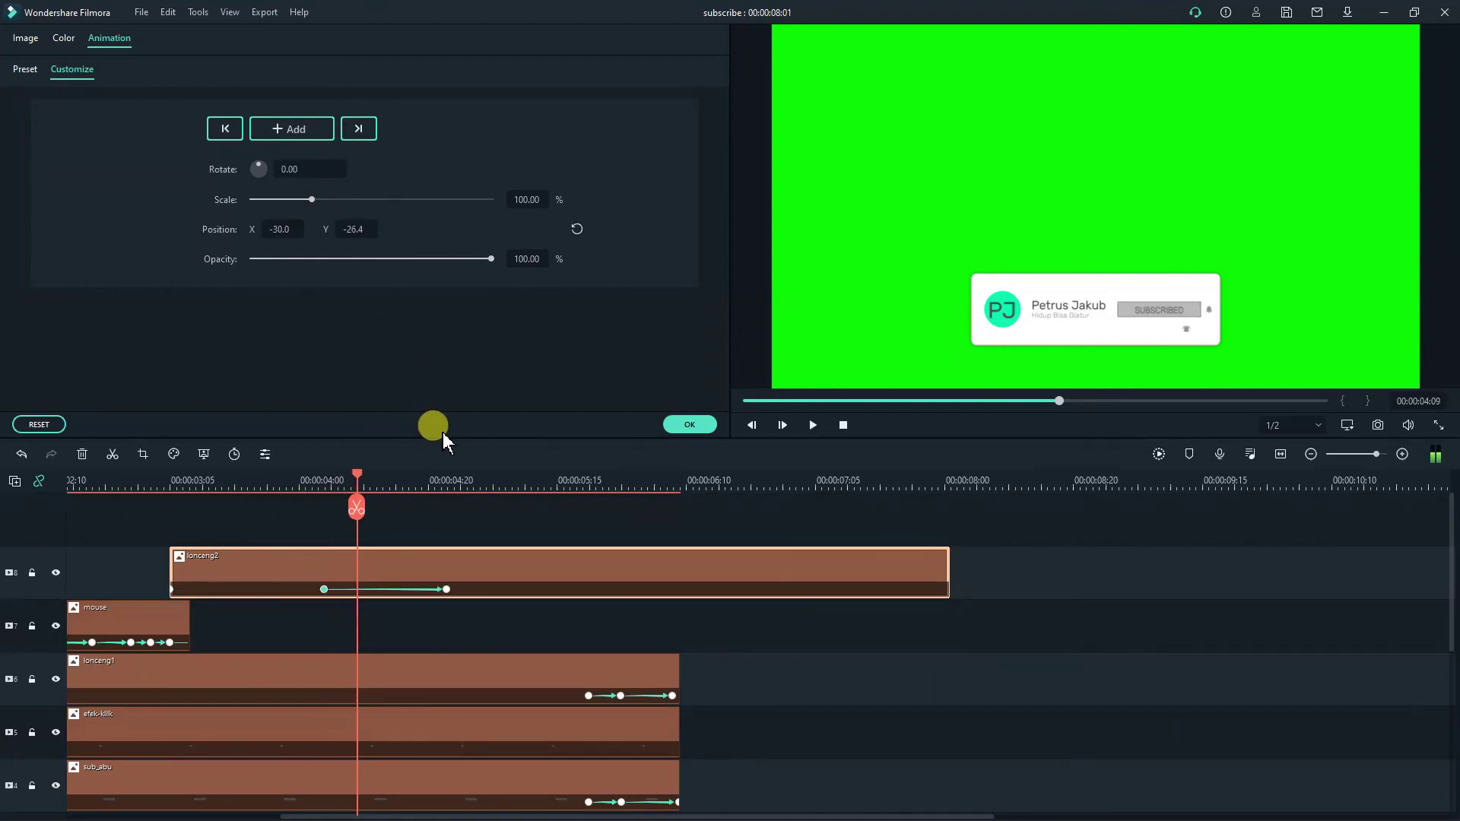
{"action": "scroll", "coordinate": [467, 652], "scroll_direction": "down", "scroll_amount": 1}
{"action": "scroll", "coordinate": [464, 649], "scroll_direction": "down", "scroll_amount": 3}
{"action": "key", "text": "Right"}
{"action": "key", "text": "Right"}
{"action": "key", "text": "Right"}
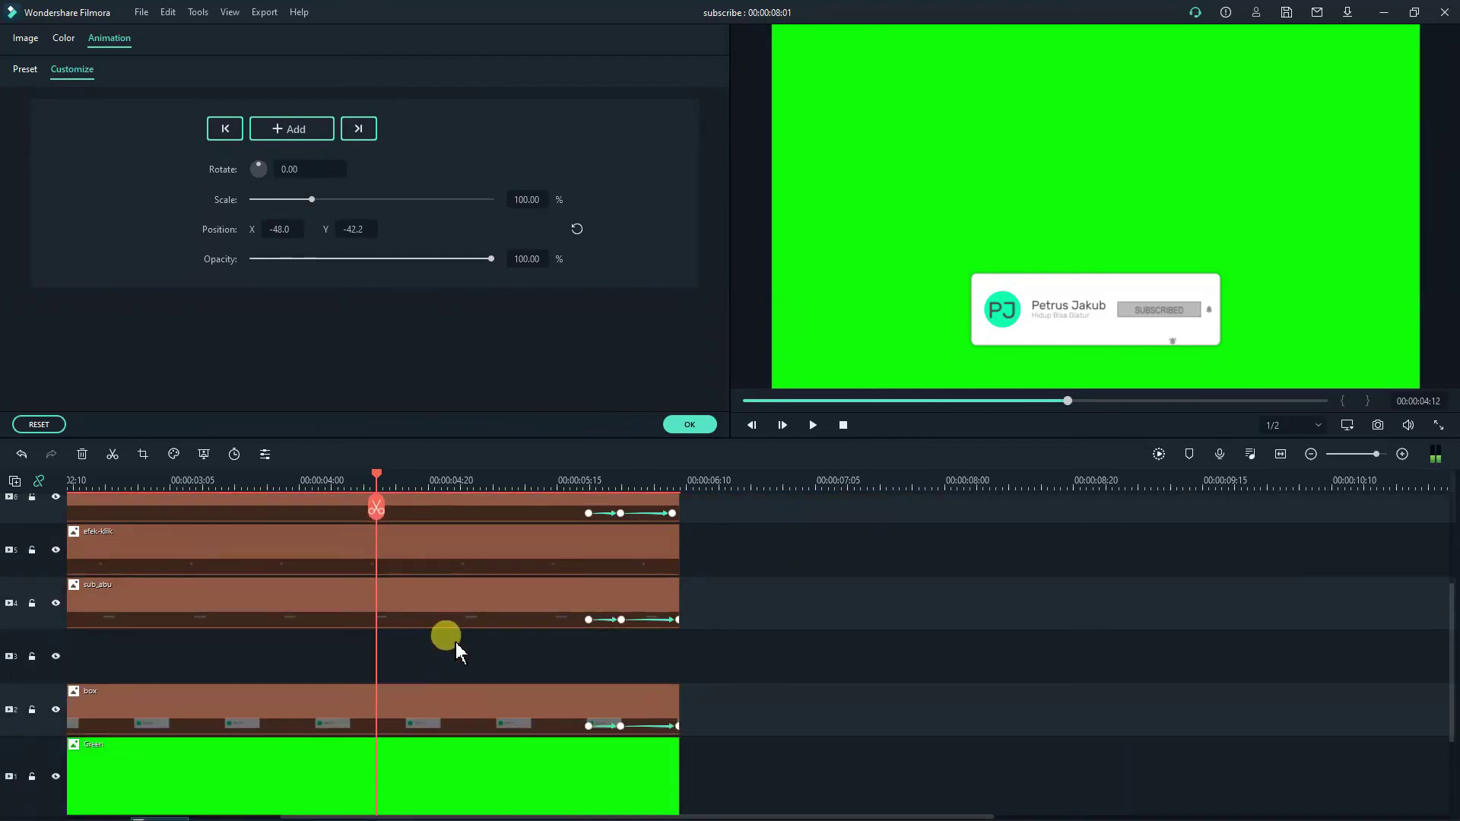
{"action": "key", "text": "Right"}
{"action": "scroll", "coordinate": [455, 642], "scroll_direction": "up", "scroll_amount": 4}
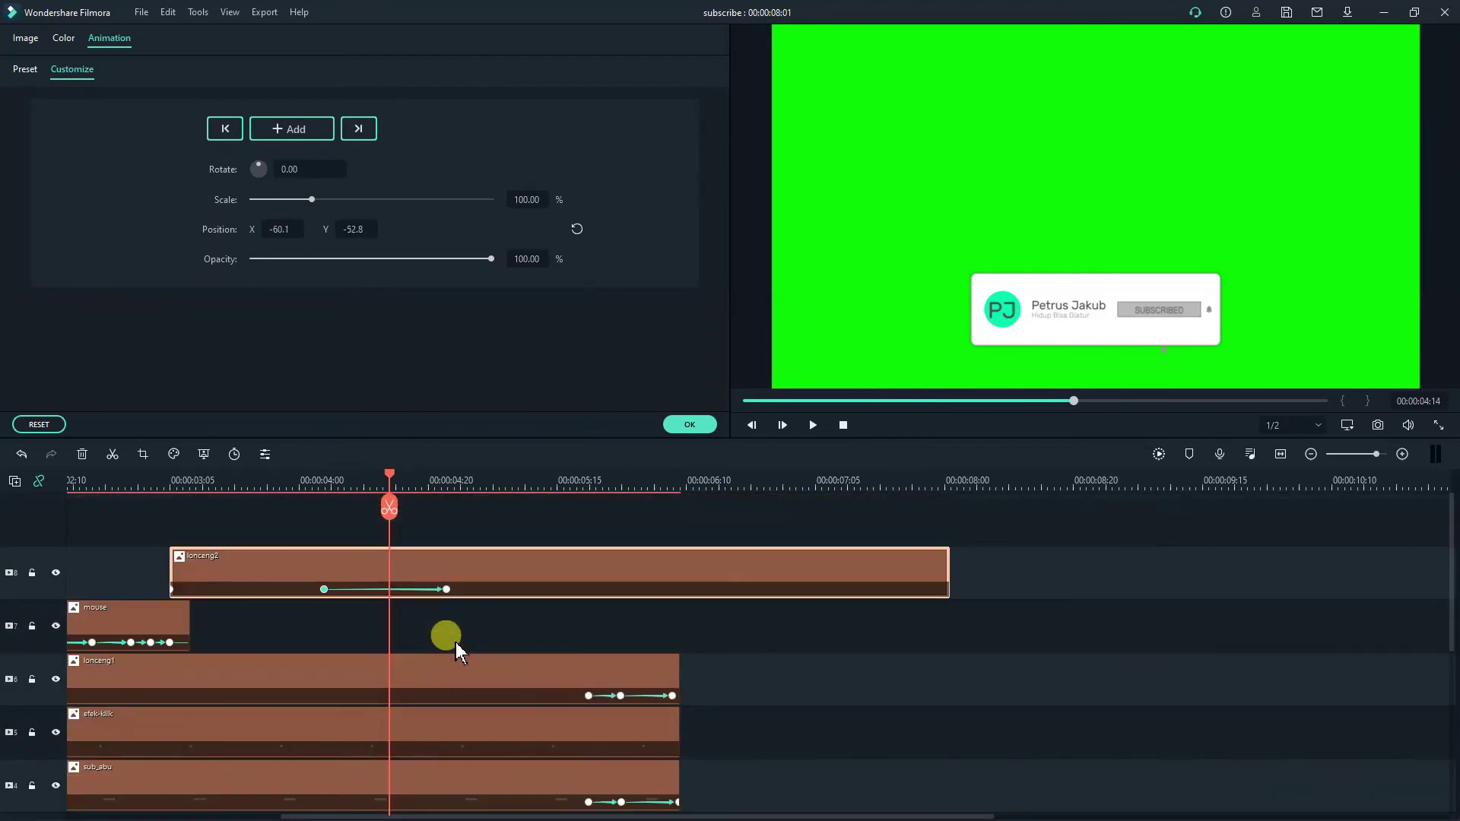
{"action": "key", "text": "Right"}
{"action": "key", "text": "Right"}
{"action": "key", "text": "Right"}
{"action": "key", "text": "Right"}
{"action": "key", "text": "Right"}
{"action": "key", "text": "Right"}
{"action": "key", "text": "Right"}
{"action": "key", "text": "Right"}
{"action": "key", "text": "Right"}
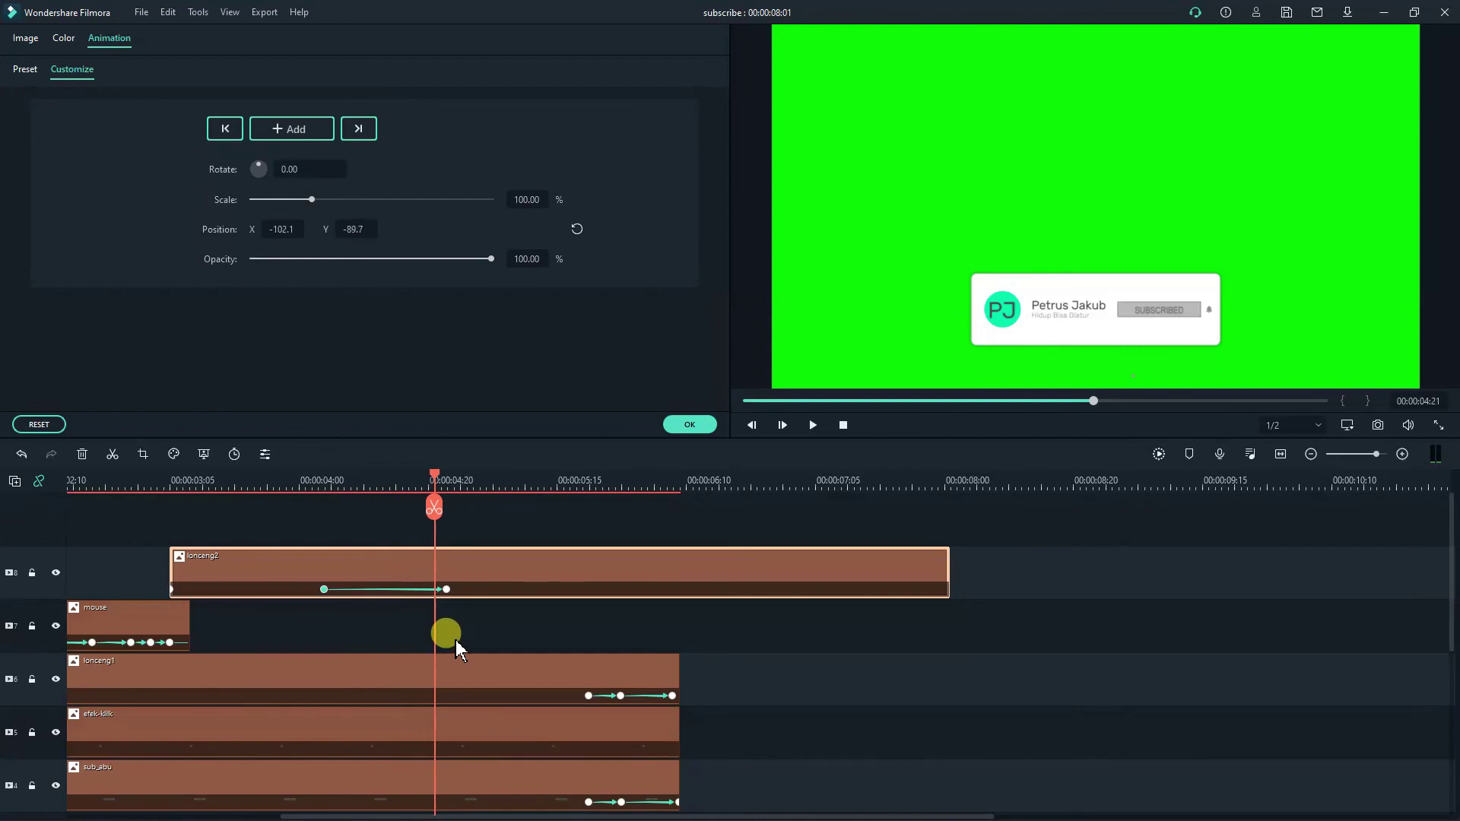
Delete lonceng2's animation keyframes at 00:00:04:23 and 00:00:04:04.
{"action": "left_click", "coordinate": [447, 589]}
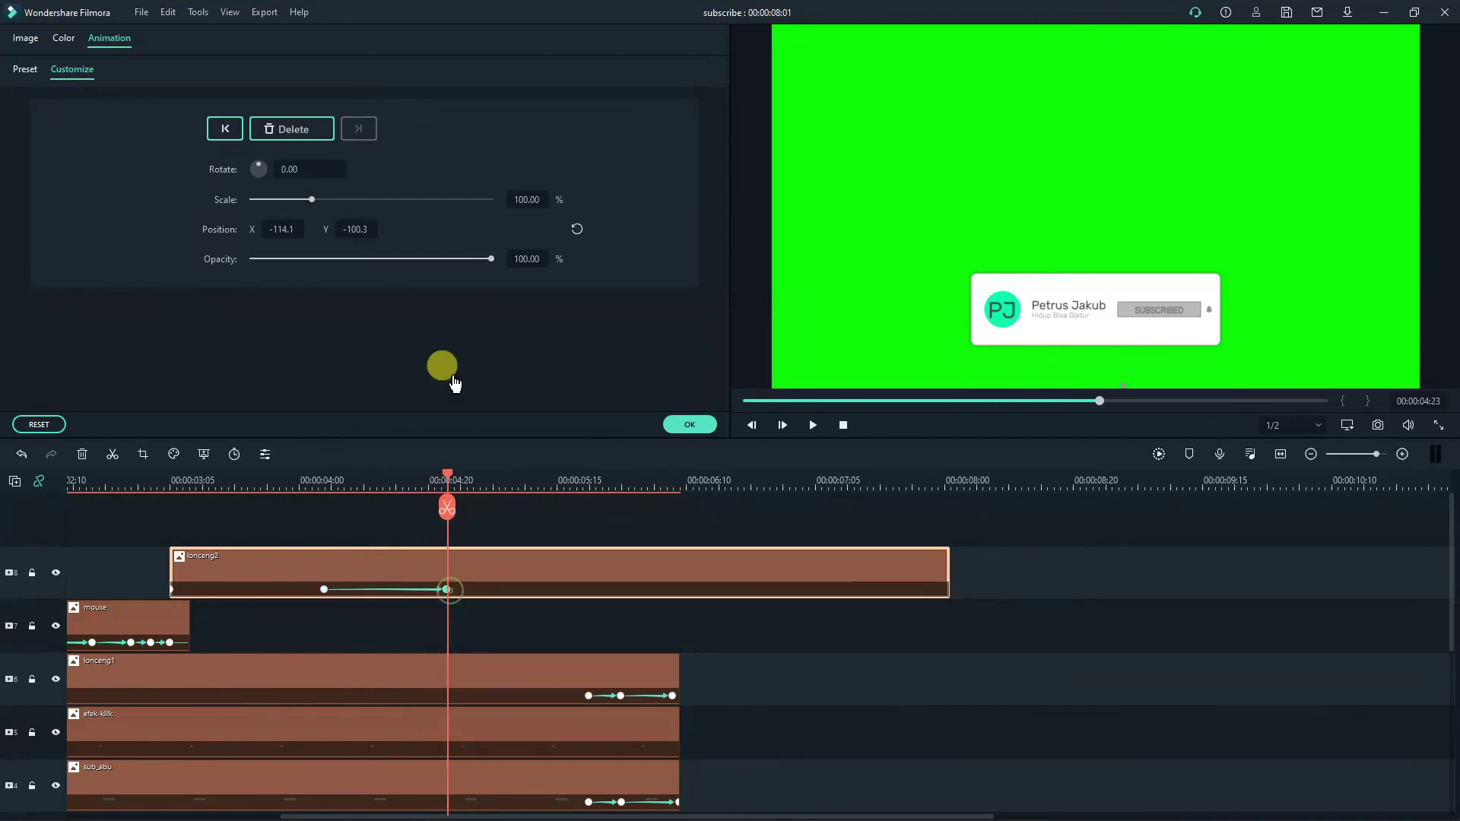
{"action": "left_click", "coordinate": [298, 129]}
{"action": "left_click", "coordinate": [324, 587]}
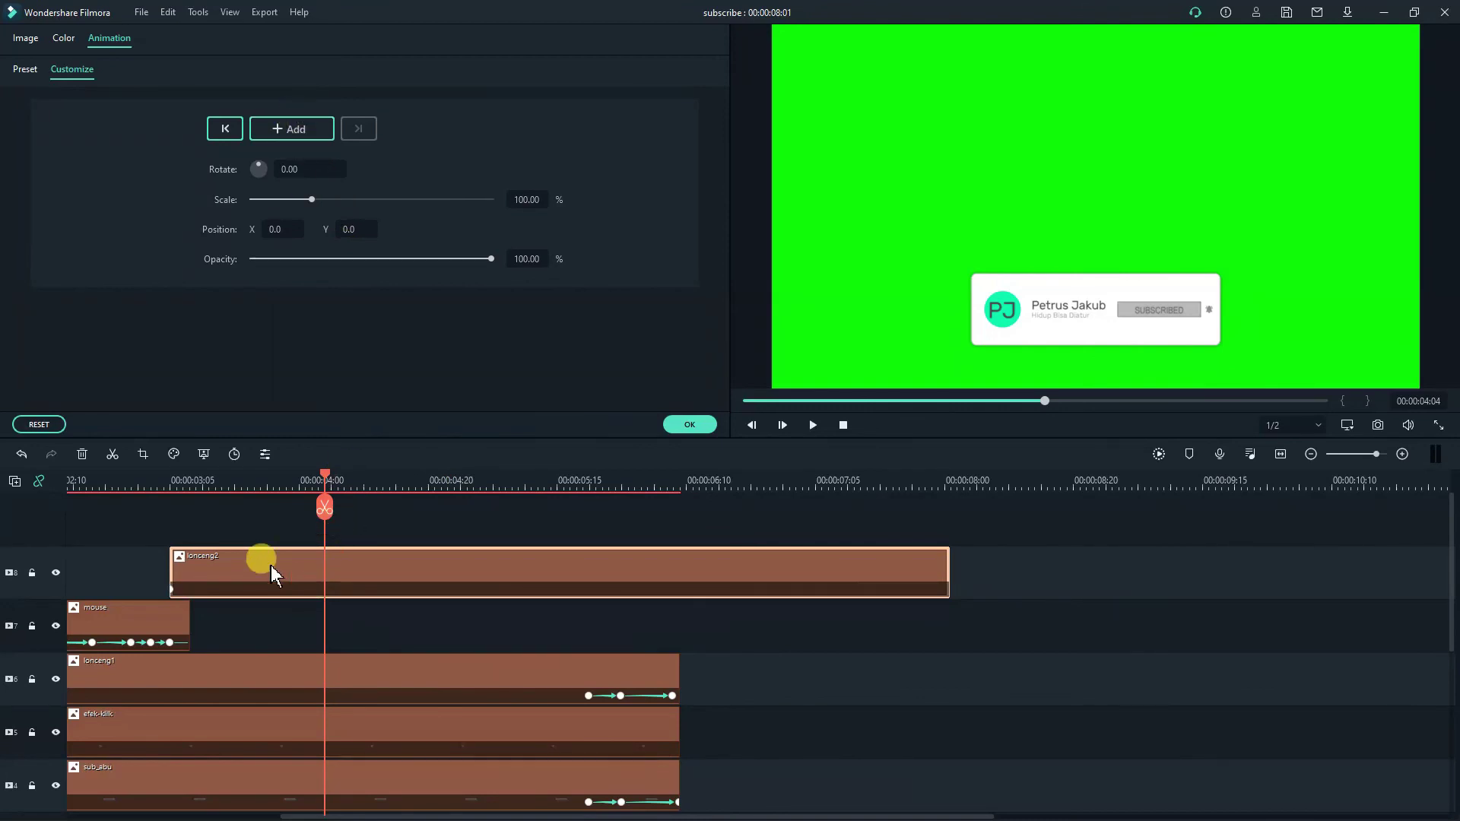
{"action": "scroll", "coordinate": [628, 605], "scroll_direction": "down", "scroll_amount": 1}
{"action": "scroll", "coordinate": [628, 603], "scroll_direction": "up", "scroll_amount": 1}
{"action": "key", "text": "Right"}
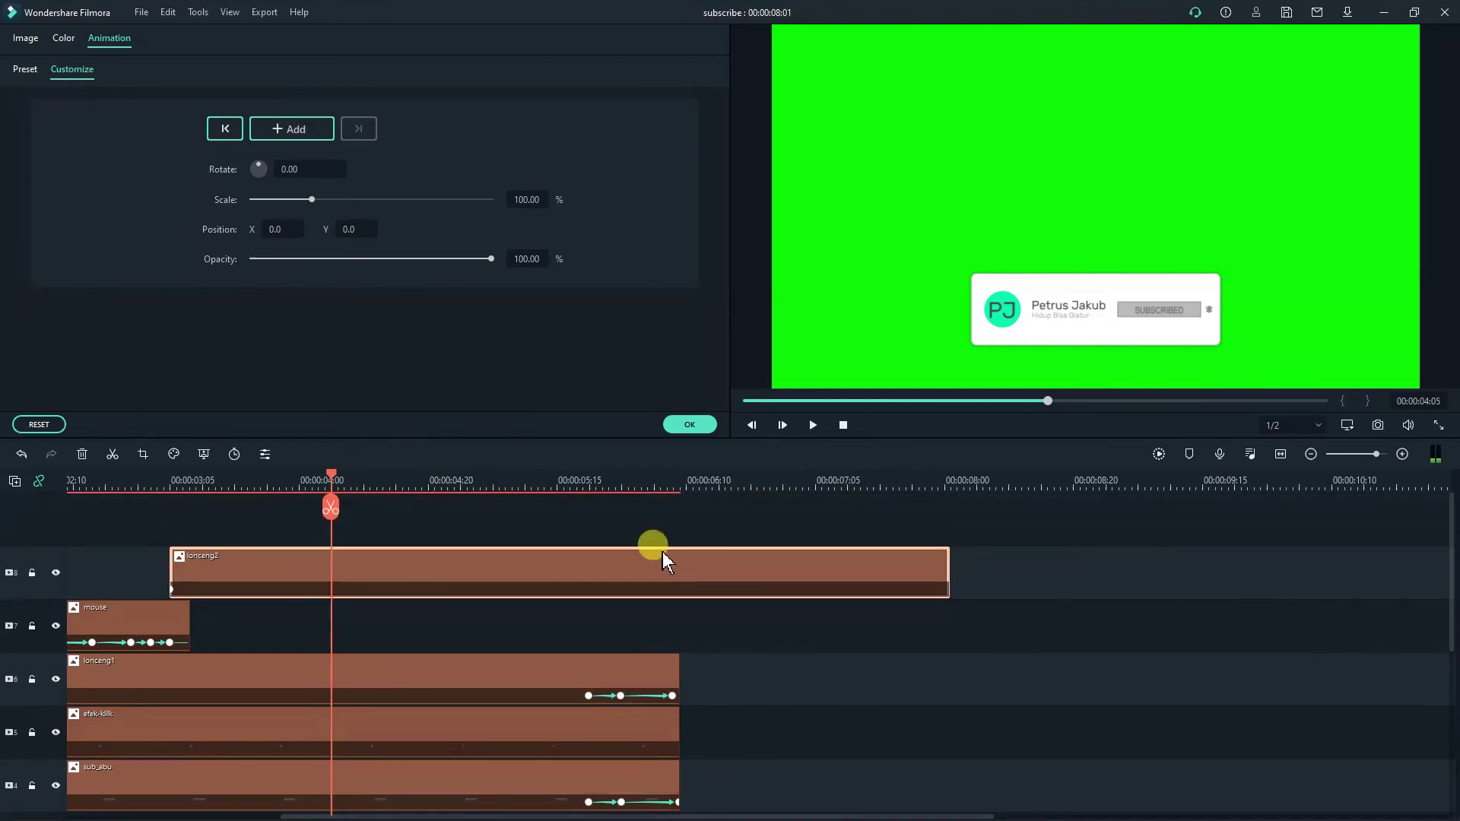
Add animation keyframes to lonceng2 at 00:00:05:20, 00:00:06:00 and 00:00:06:08, aligned with lonceng1's exit keyframes.
{"action": "left_click", "coordinate": [589, 696]}
{"action": "left_click", "coordinate": [601, 579]}
{"action": "left_click", "coordinate": [293, 129]}
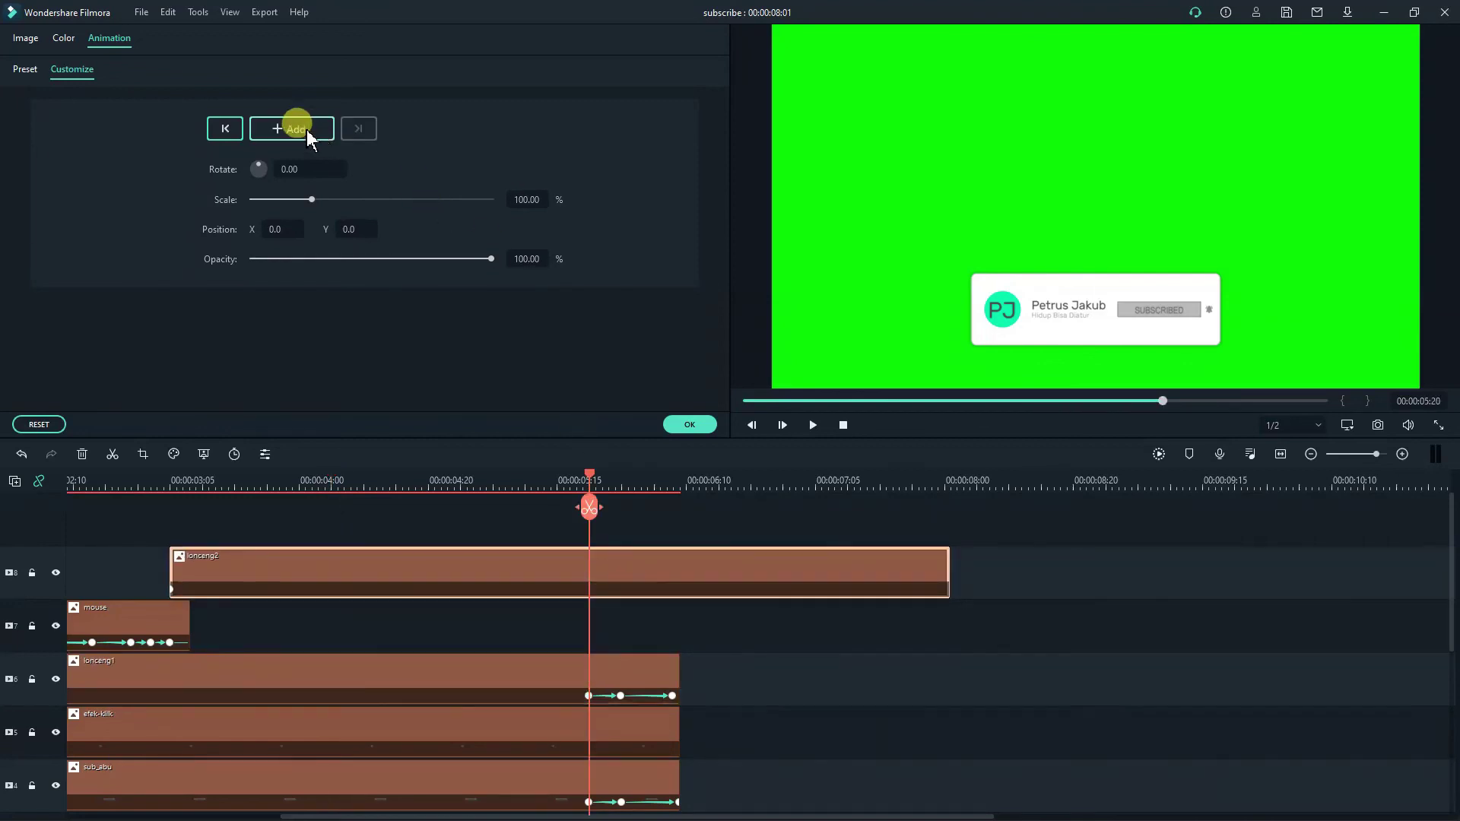
{"action": "left_click", "coordinate": [621, 696]}
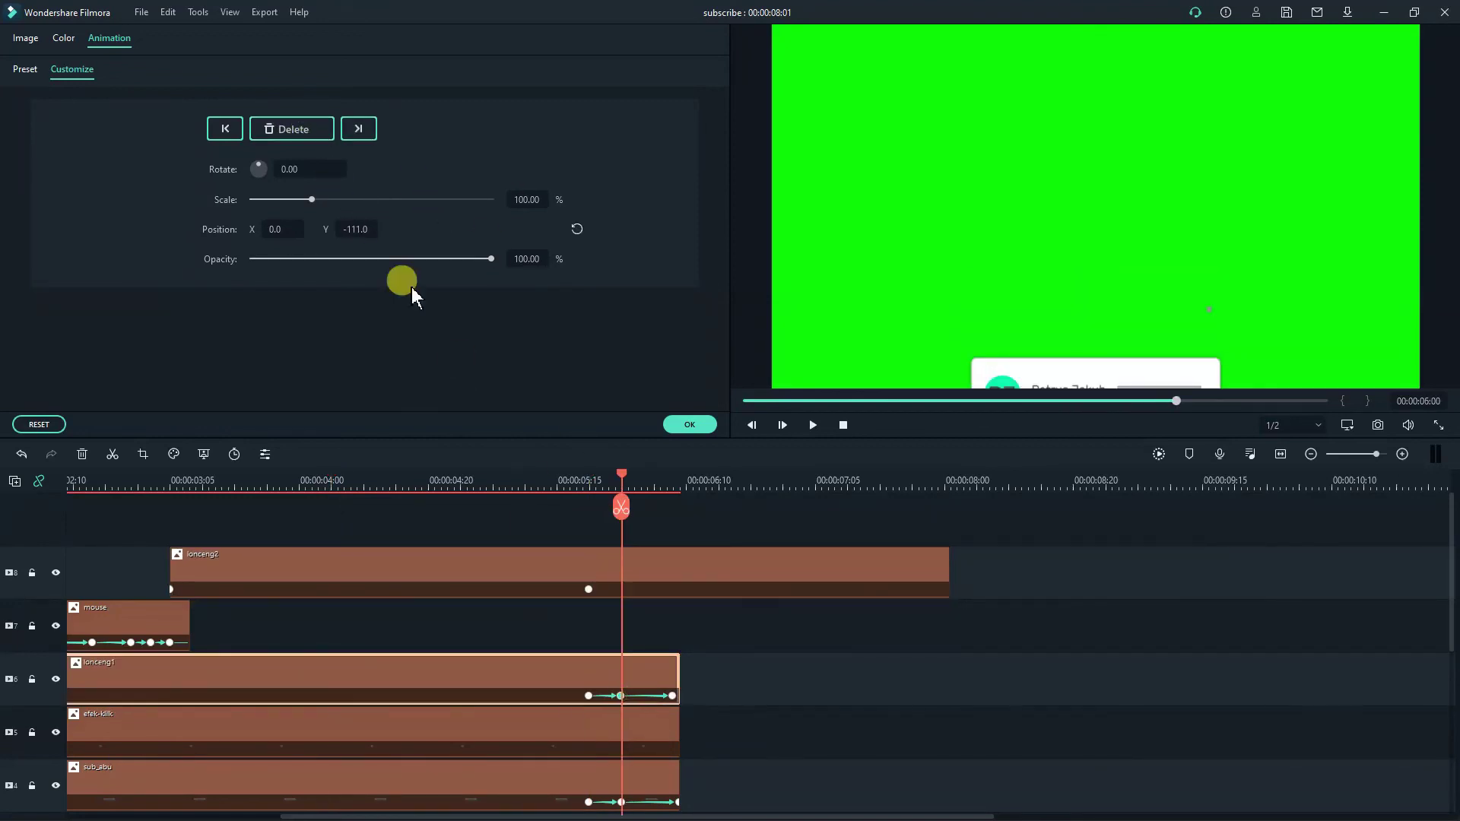
{"action": "left_click", "coordinate": [562, 574]}
{"action": "left_click", "coordinate": [295, 132]}
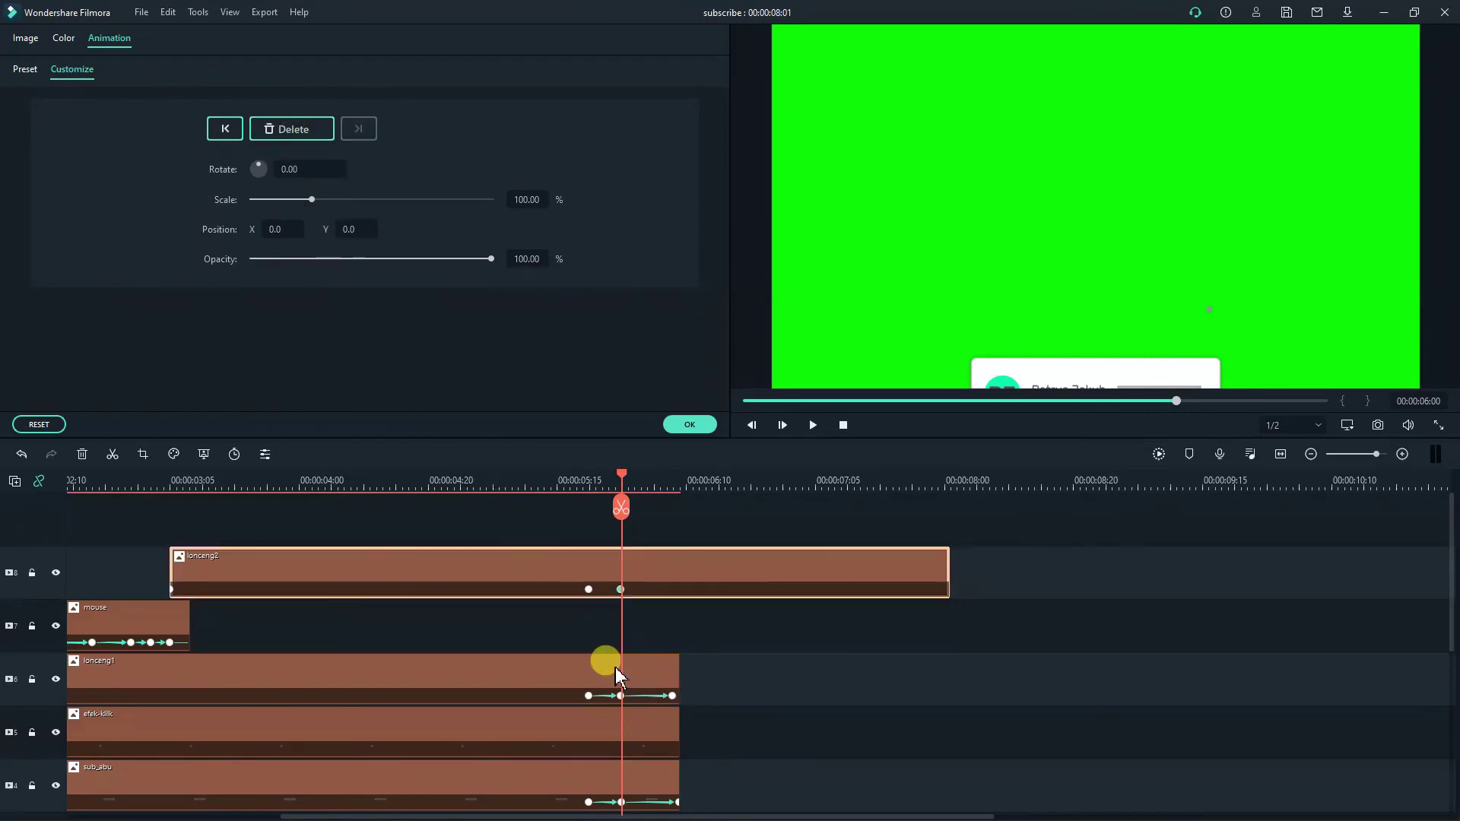
{"action": "left_click", "coordinate": [674, 696]}
{"action": "left_click", "coordinate": [491, 563]}
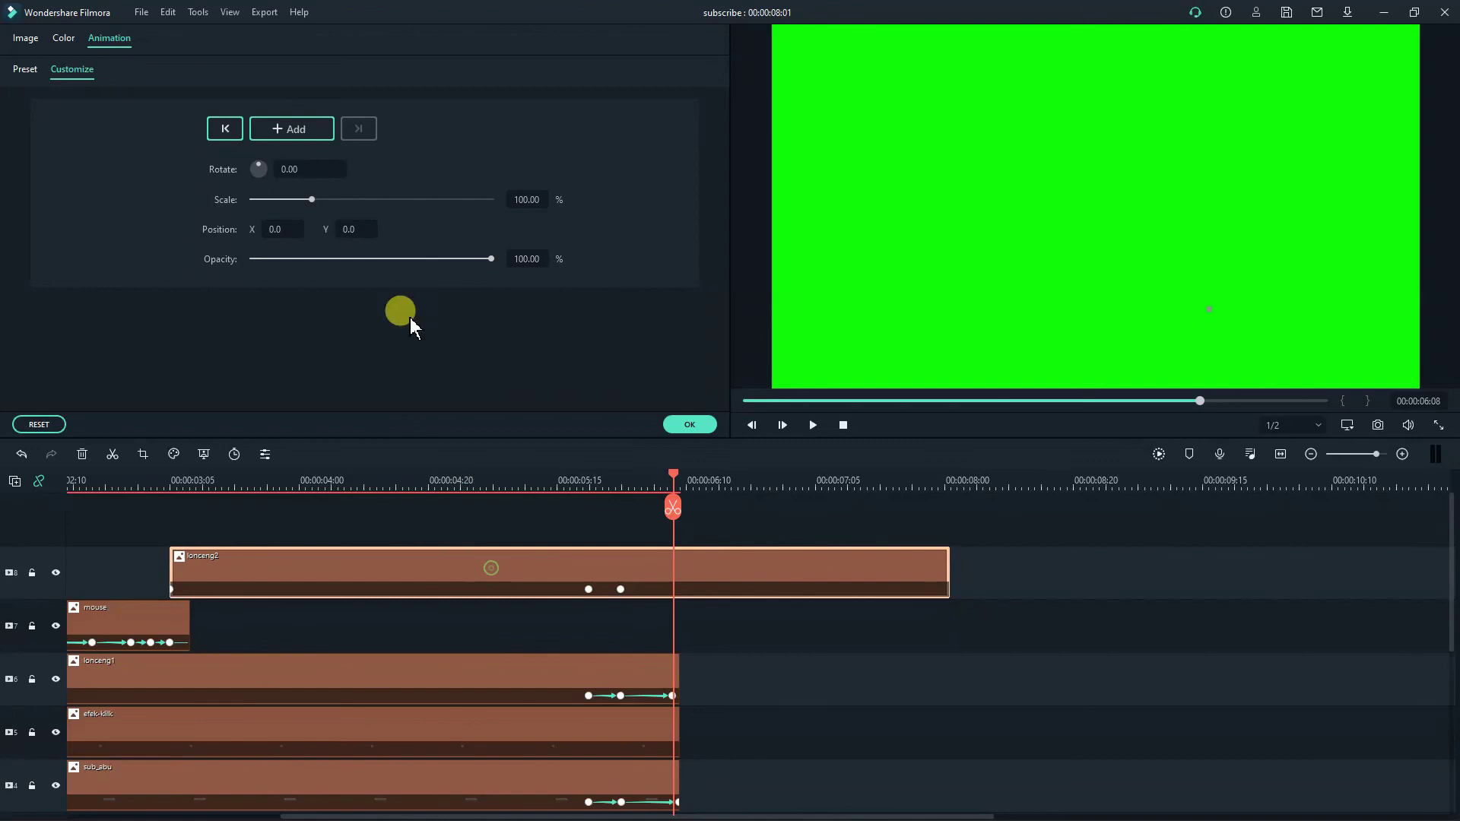
{"action": "left_click", "coordinate": [297, 127]}
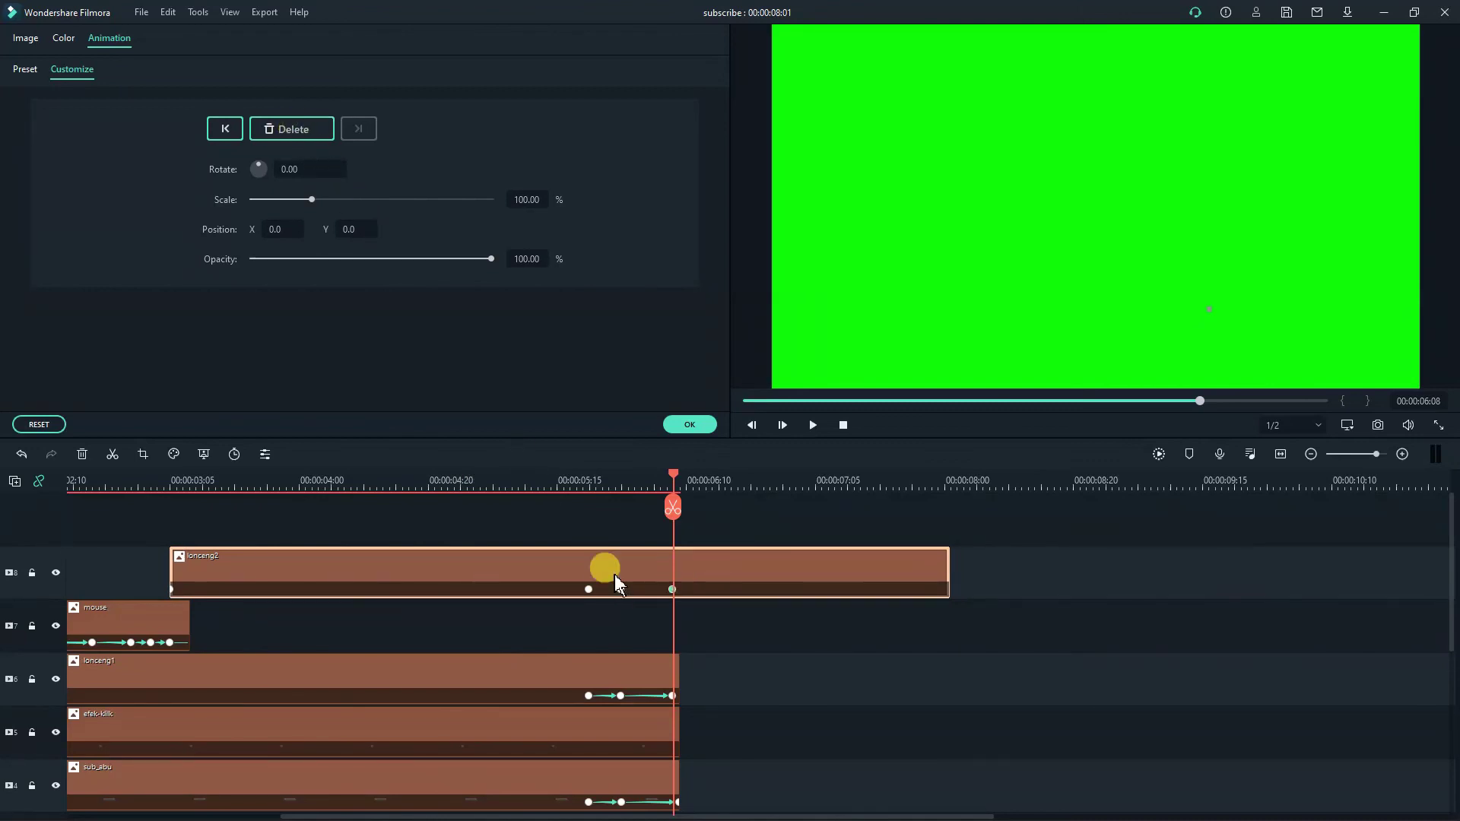
Copy lonceng1's Y position of -175.0 into lonceng2's keyframe at 00:00:06:08.
{"action": "left_click", "coordinate": [672, 696]}
{"action": "left_click", "coordinate": [358, 229]}
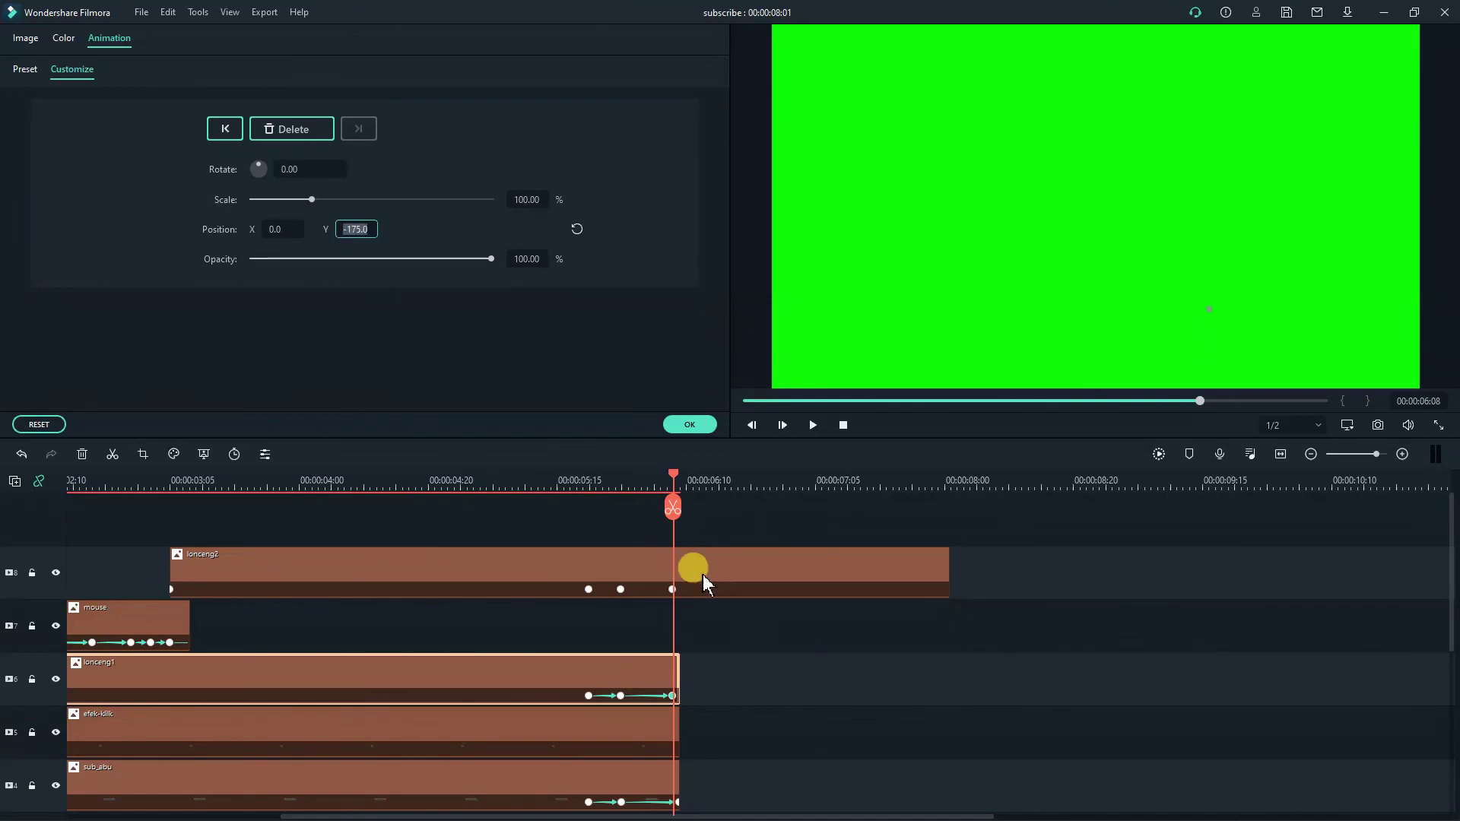
{"action": "key", "text": "ctrl+c"}
{"action": "left_click", "coordinate": [673, 591]}
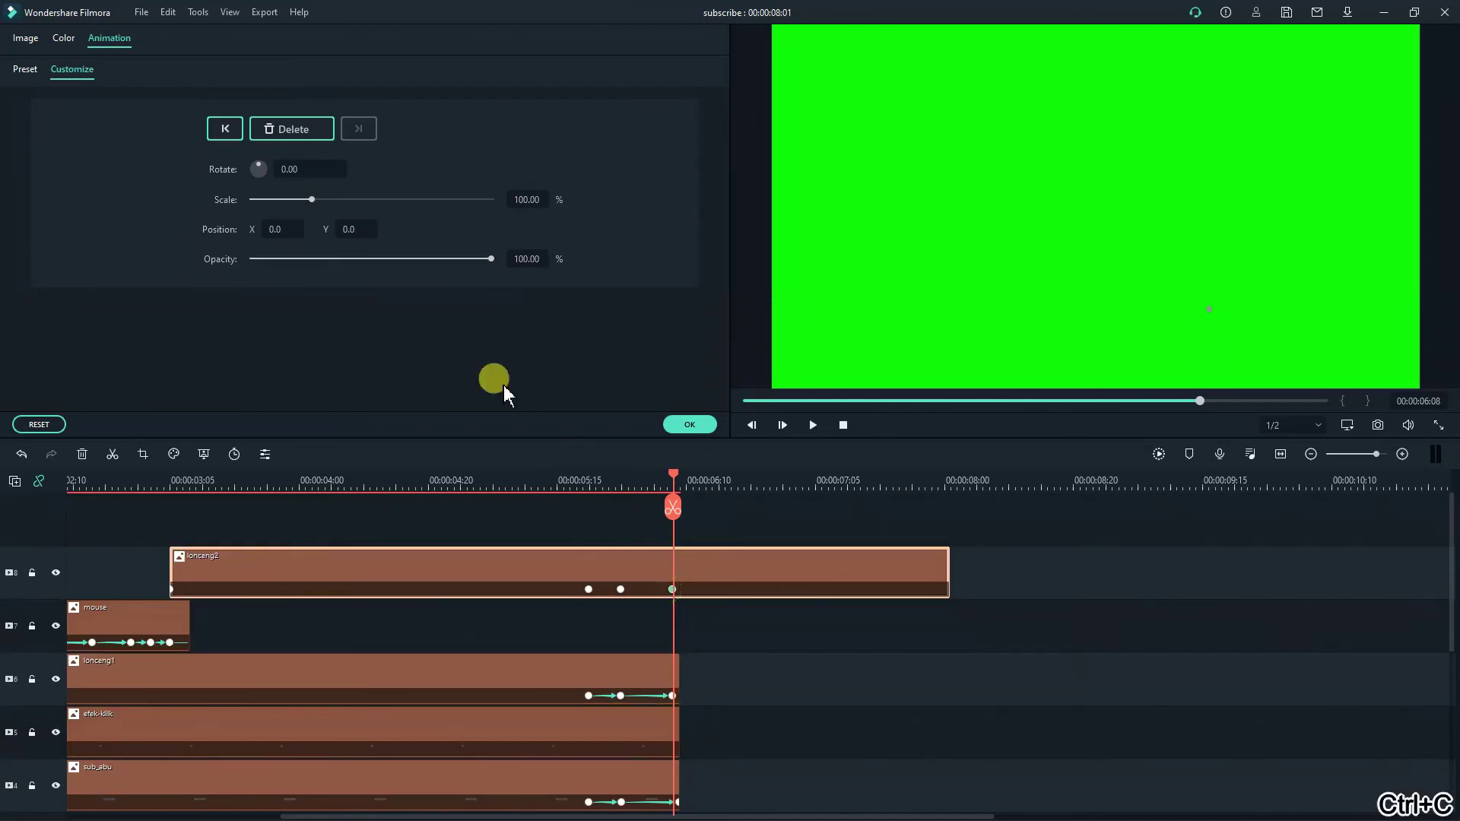
{"action": "left_click", "coordinate": [352, 229]}
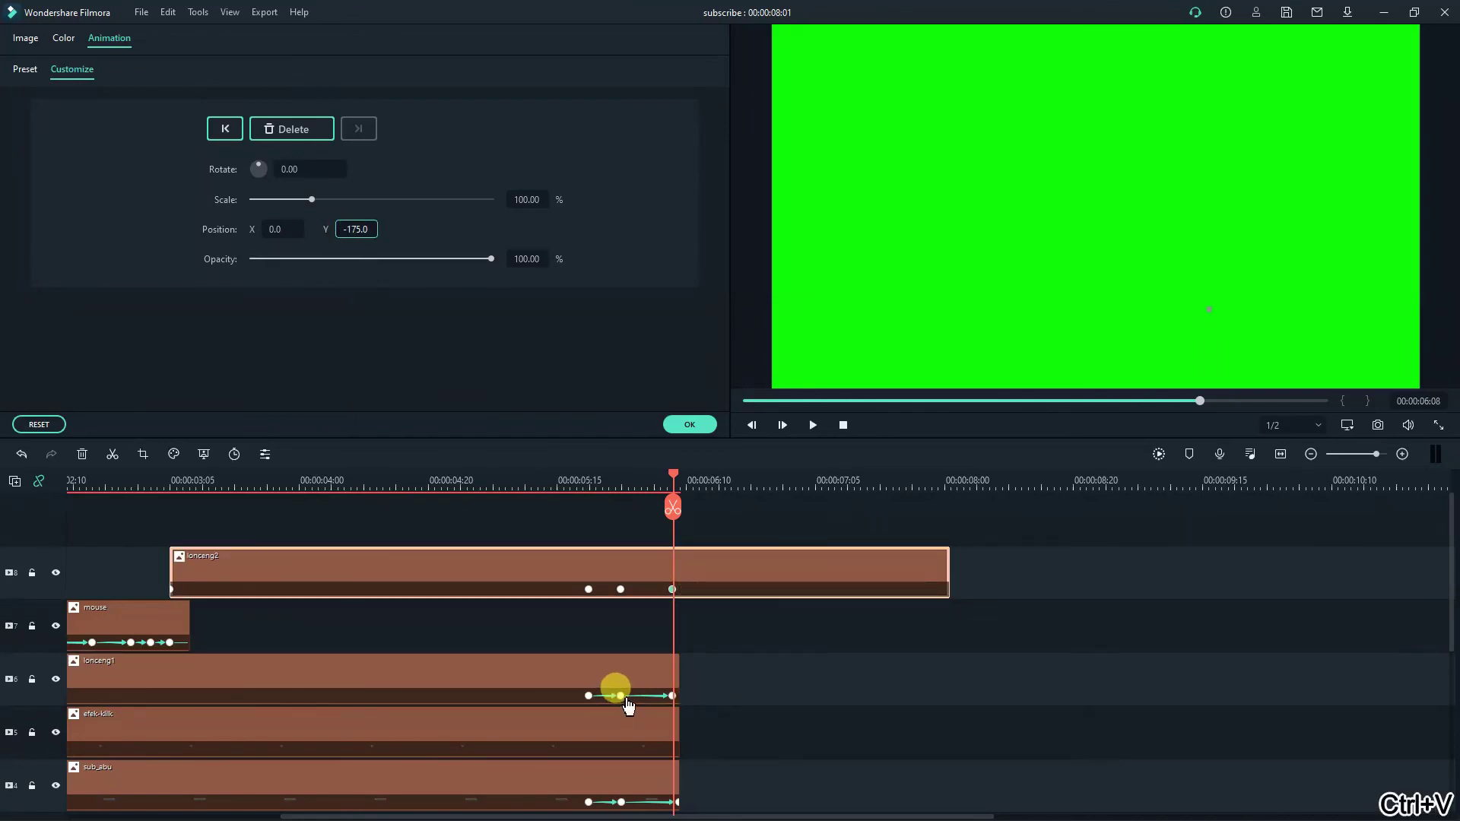
Copy lonceng1's Y position of -111.0 into lonceng2's keyframe at 00:00:06:00.
{"action": "left_click", "coordinate": [621, 696]}
{"action": "left_click", "coordinate": [356, 229]}
{"action": "key", "text": "ctrl+c"}
{"action": "left_click", "coordinate": [620, 590]}
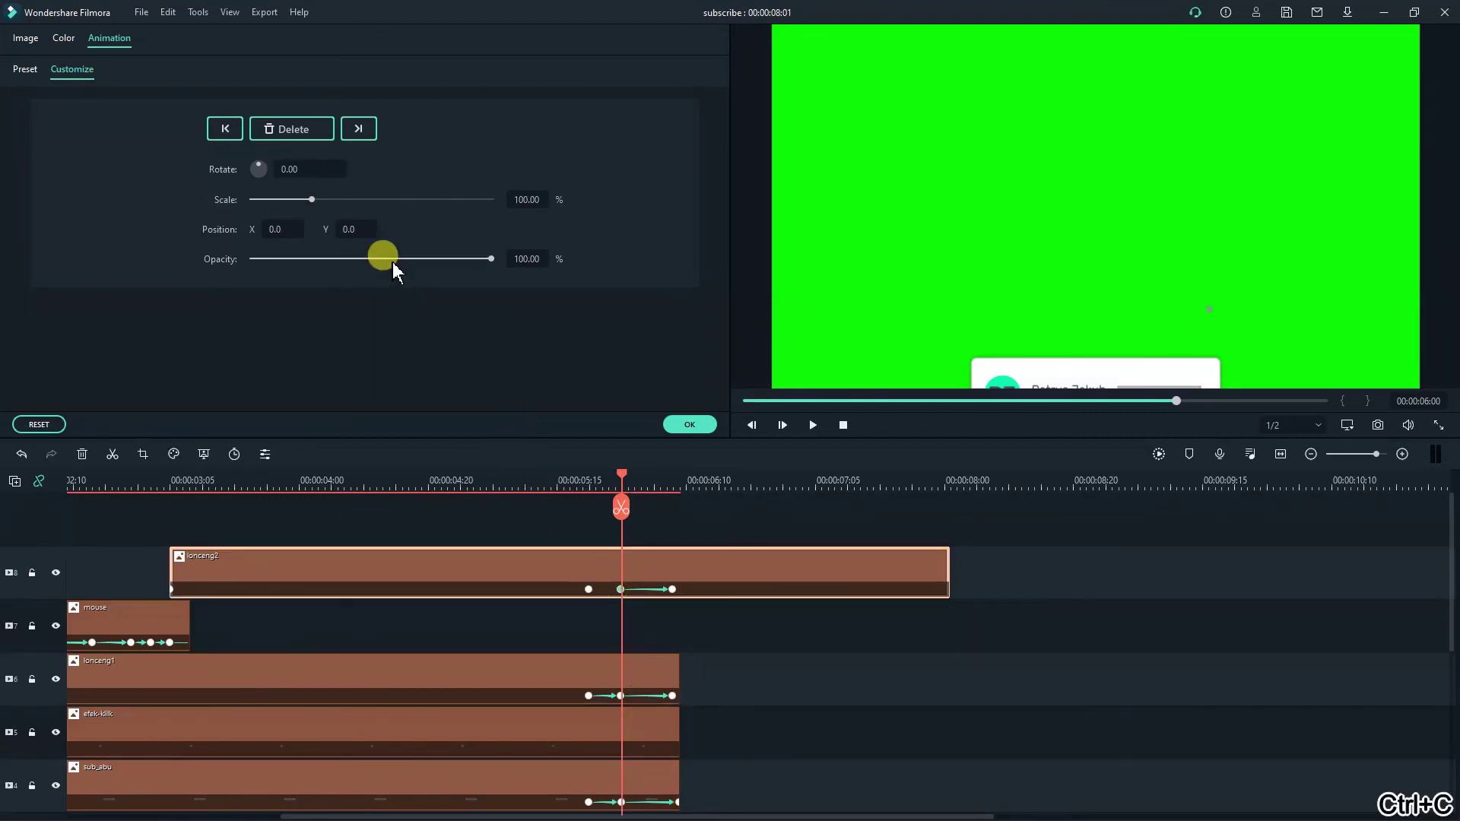
{"action": "left_click", "coordinate": [356, 229]}
{"action": "key", "text": "ctrl+v"}
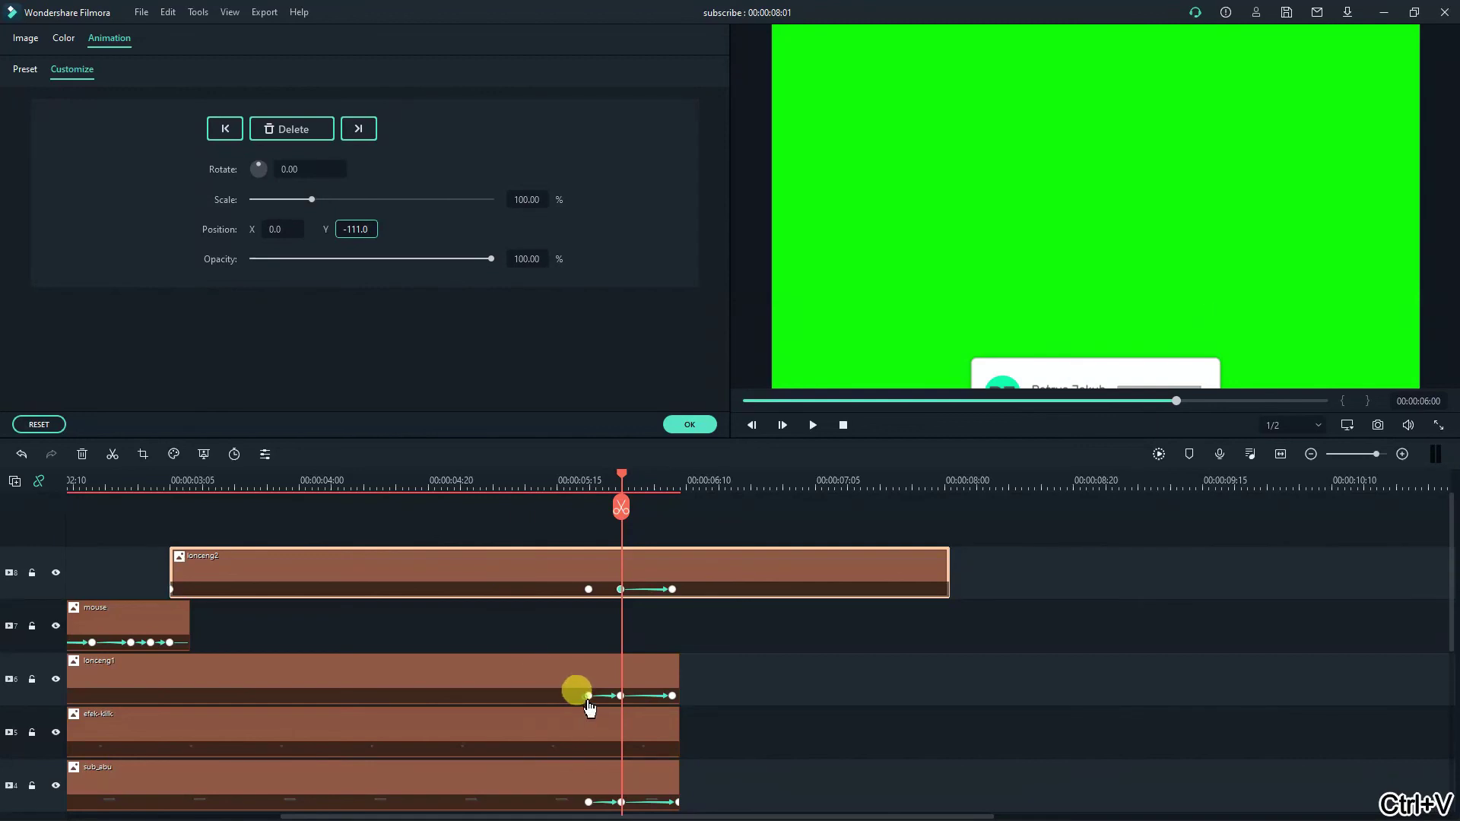
Trim the end of the lonceng2 clip to line up with the end of lonceng1.
{"action": "left_click", "coordinate": [588, 697]}
{"action": "left_click", "coordinate": [513, 563]}
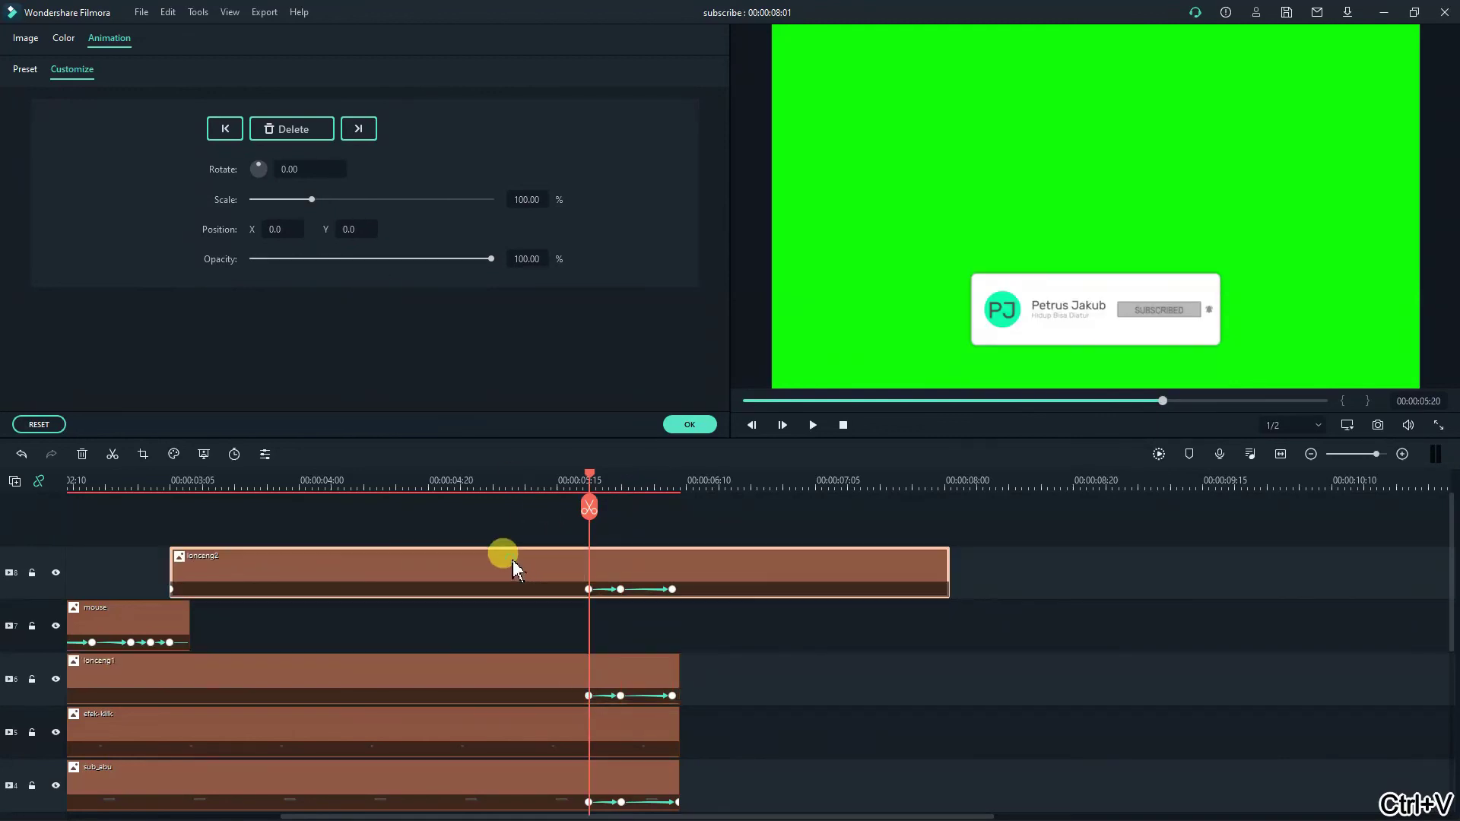
{"action": "left_click_drag", "start_coordinate": [952, 568], "coordinate": [678, 582]}
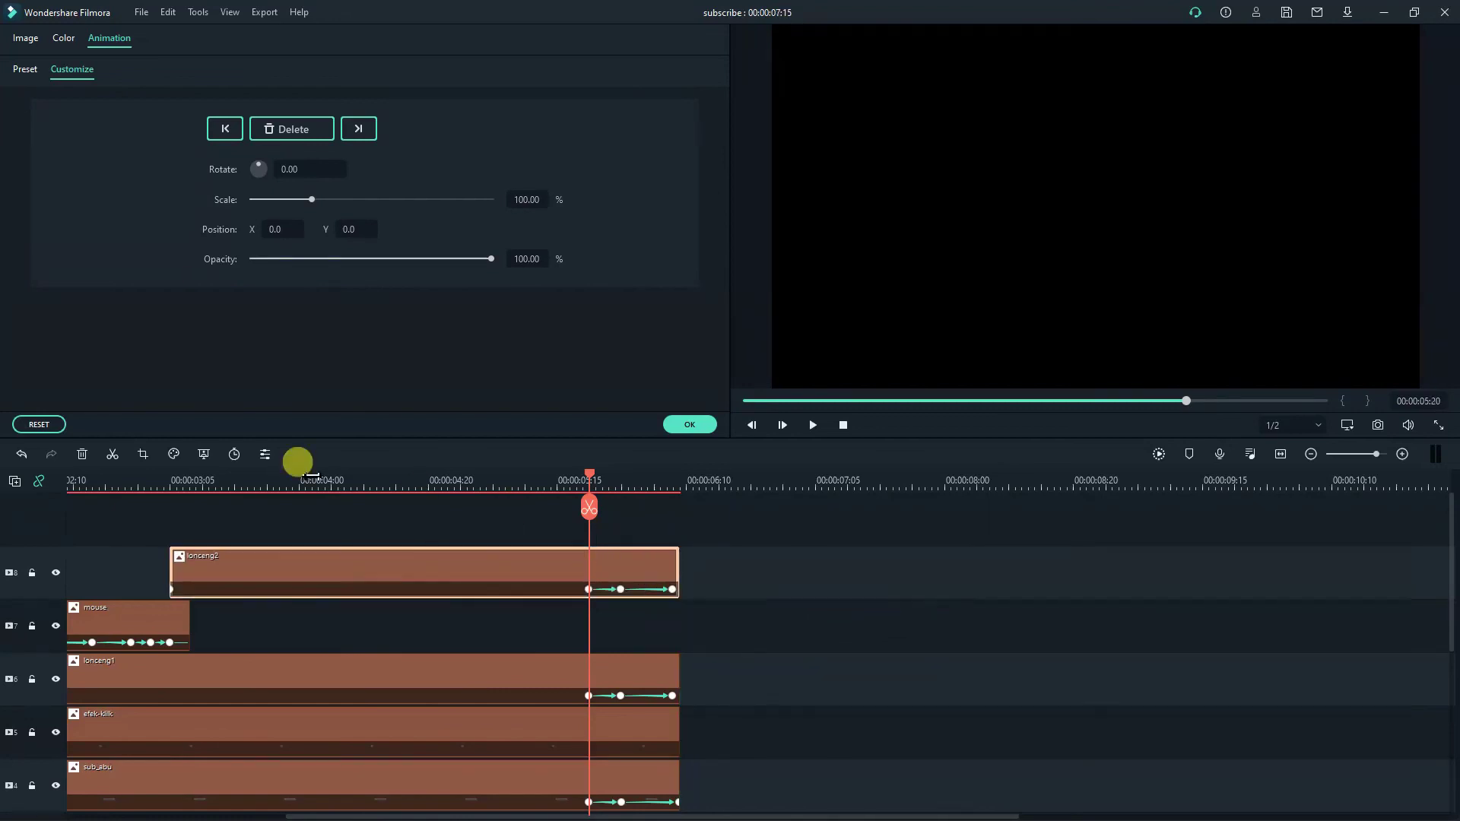
Play the timeline from just before 00:00:03:05 to check lonceng2's appearance after the bell click.
{"action": "left_click", "coordinate": [170, 481]}
{"action": "left_click", "coordinate": [119, 478]}
{"action": "key", "text": "space"}
{"action": "key", "text": "space"}
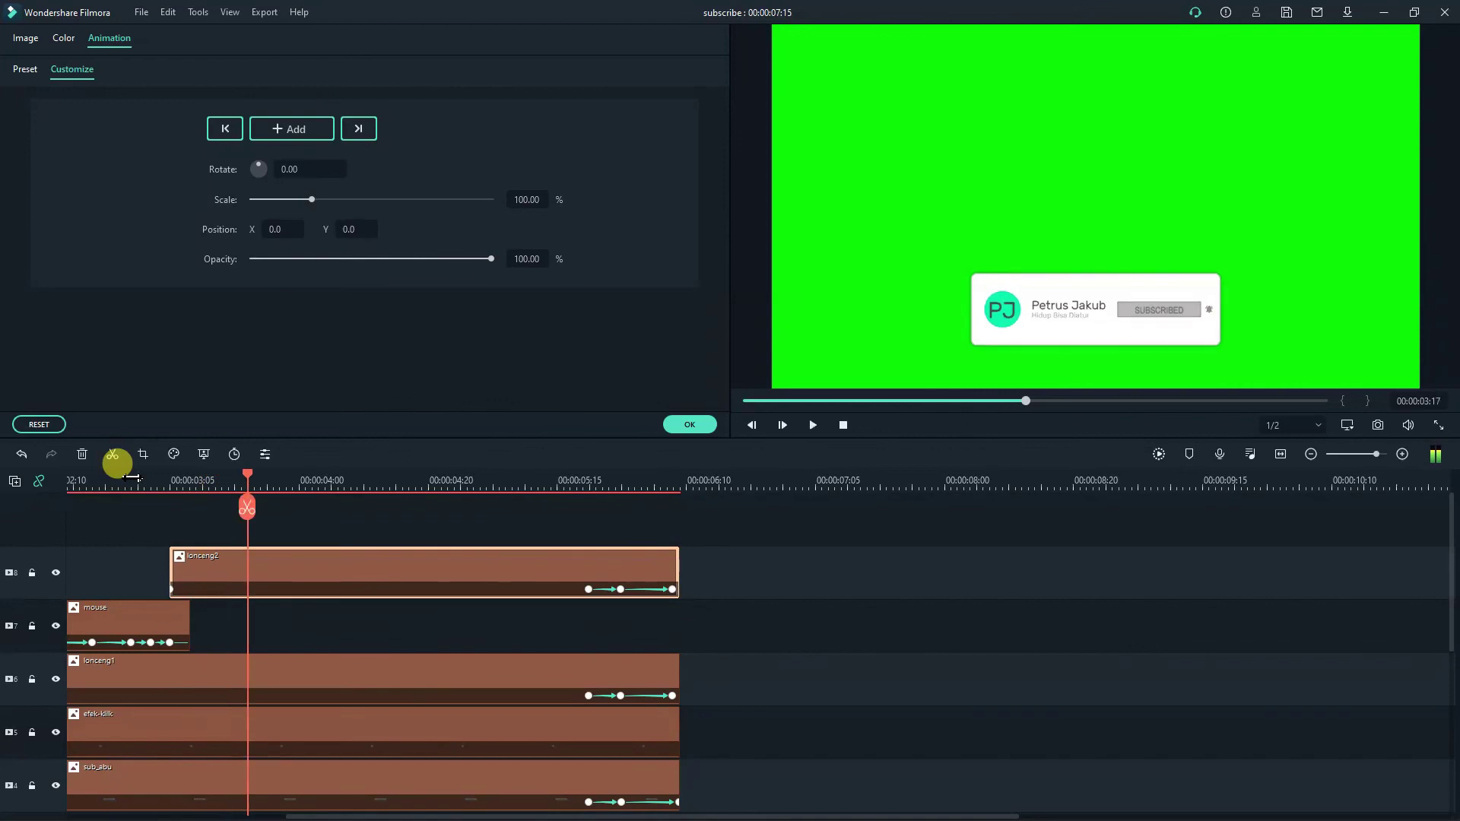
Play the timeline through 00:00:05:22 to check that lonceng2 exits together with the box.
{"action": "key", "text": "space"}
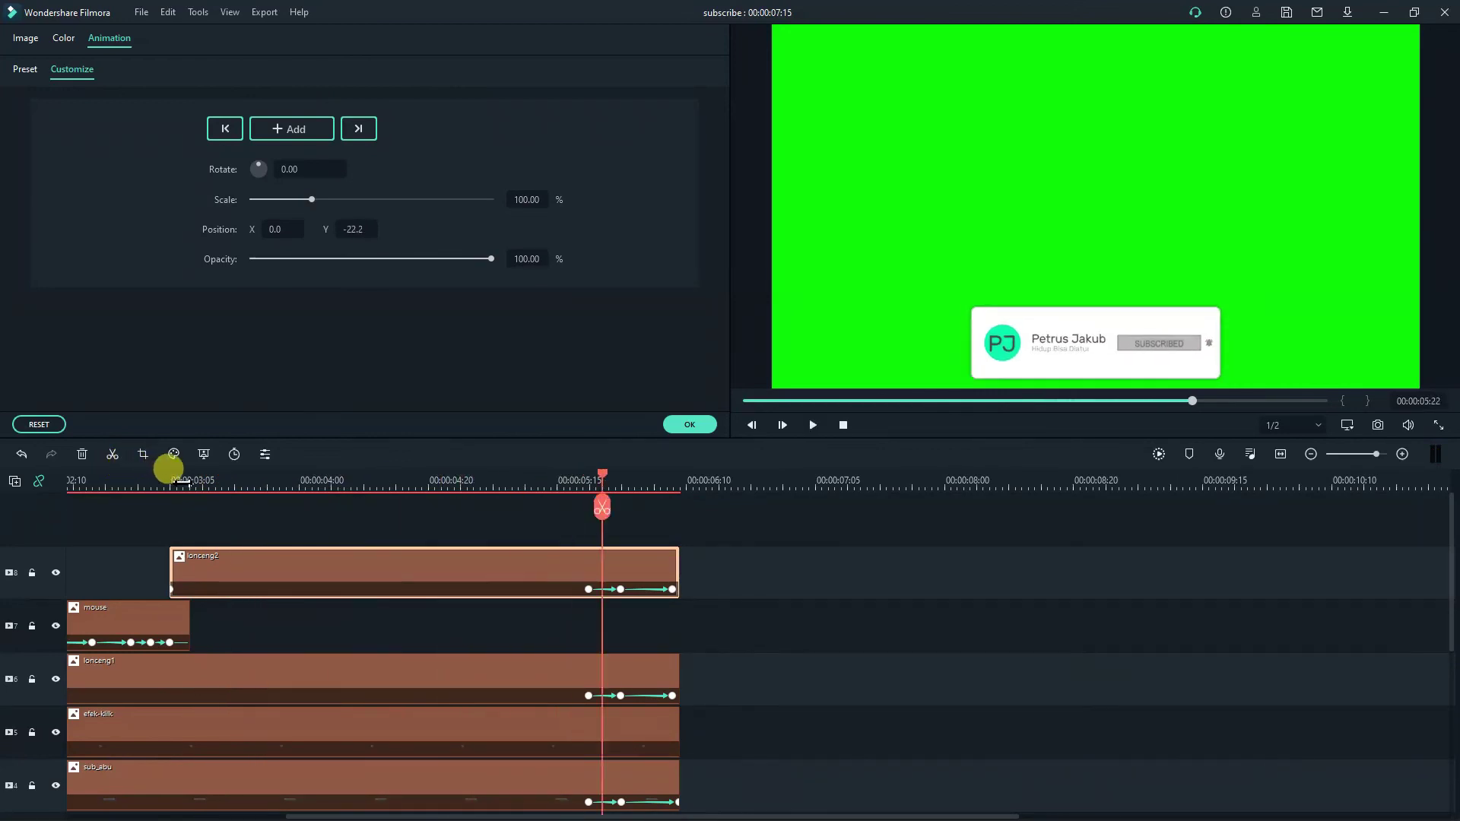
{"action": "key", "text": "space"}
Split the bell sound clip at 00:00:06:20 and trim the end of its first part to about 00:00:05:05.
{"action": "scroll", "coordinate": [648, 669], "scroll_direction": "down", "scroll_amount": 6}
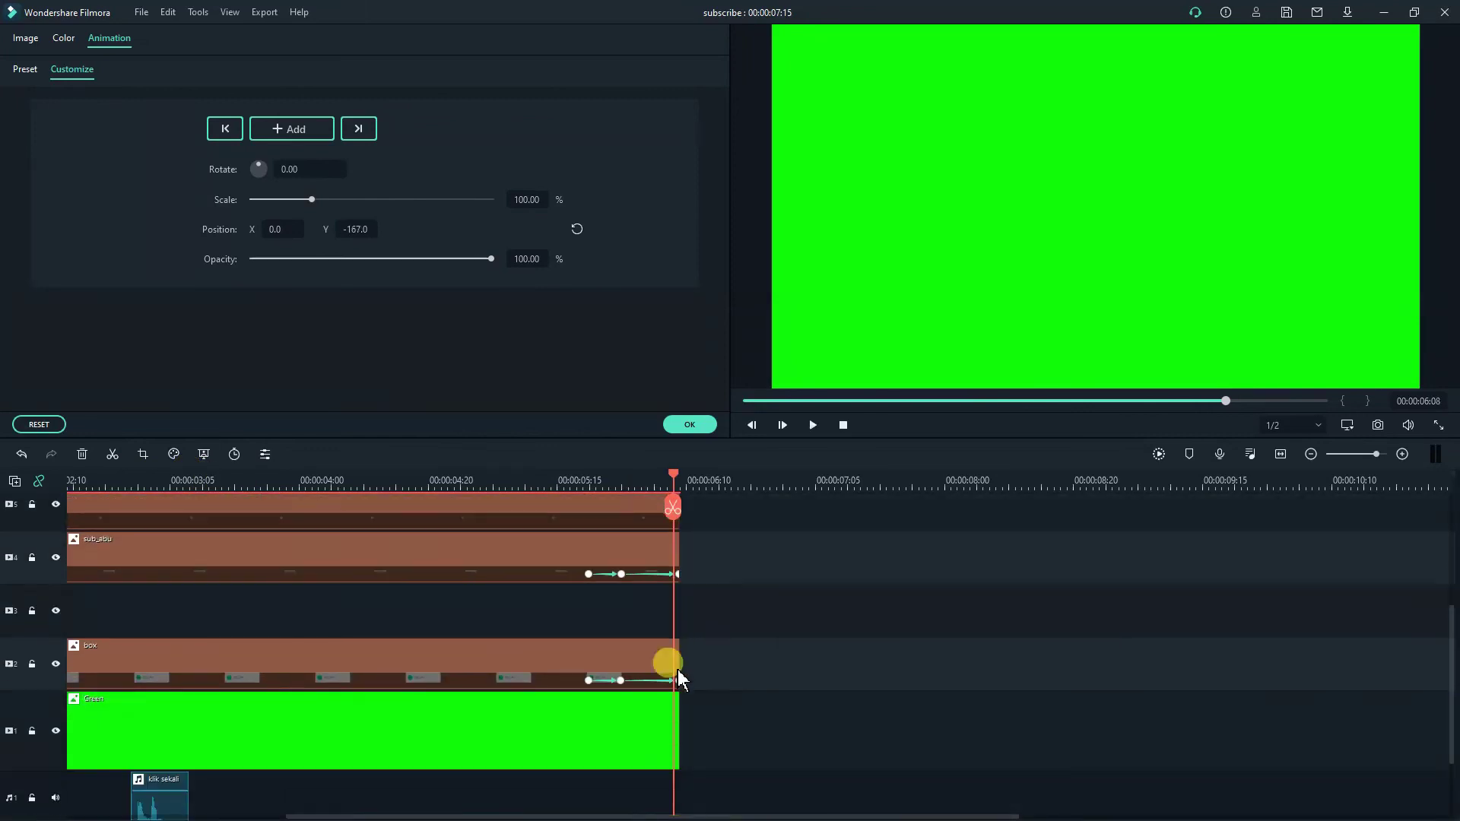
{"action": "left_click", "coordinate": [755, 745]}
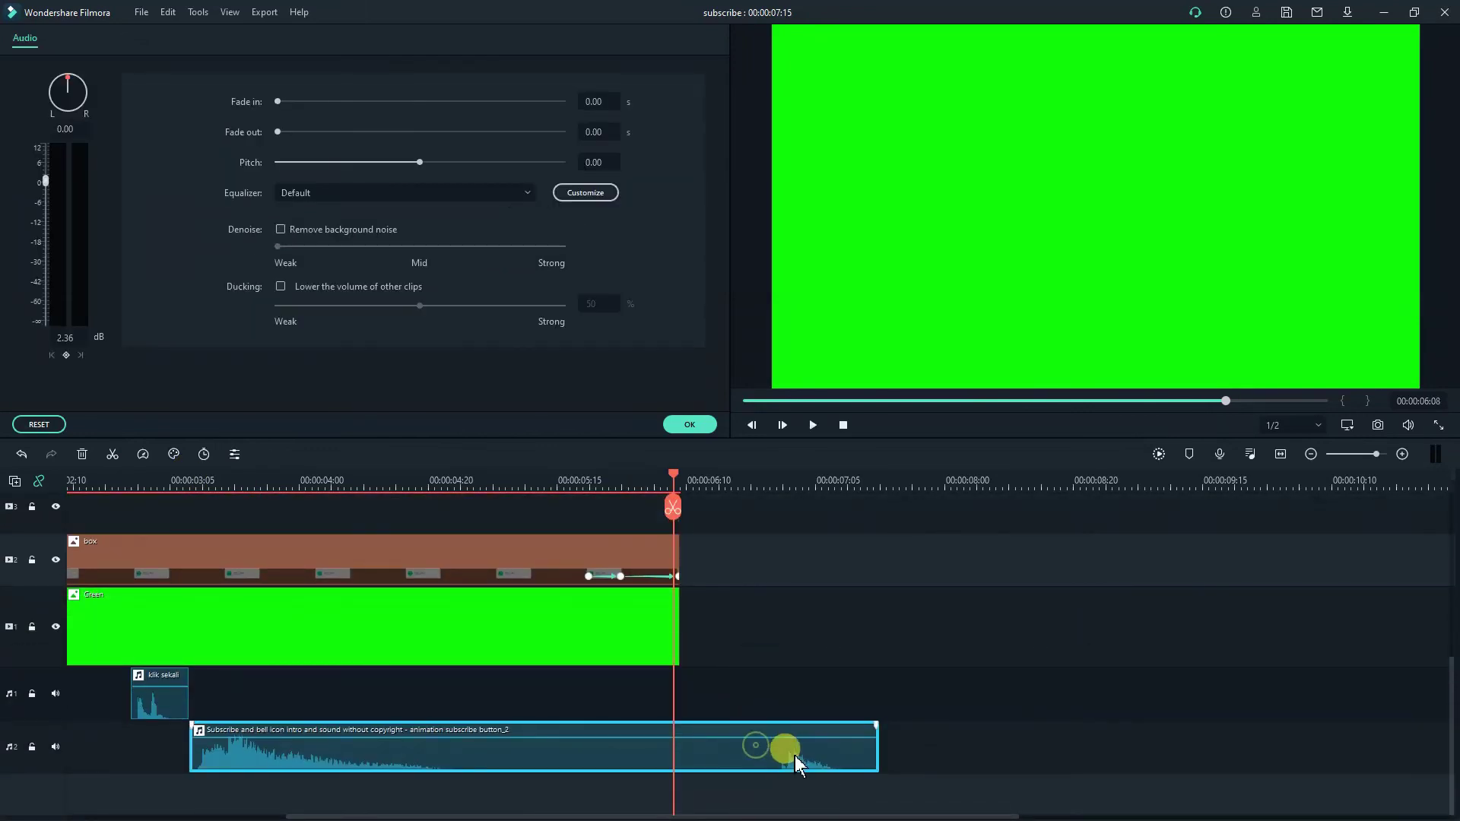
{"action": "left_click", "coordinate": [753, 479]}
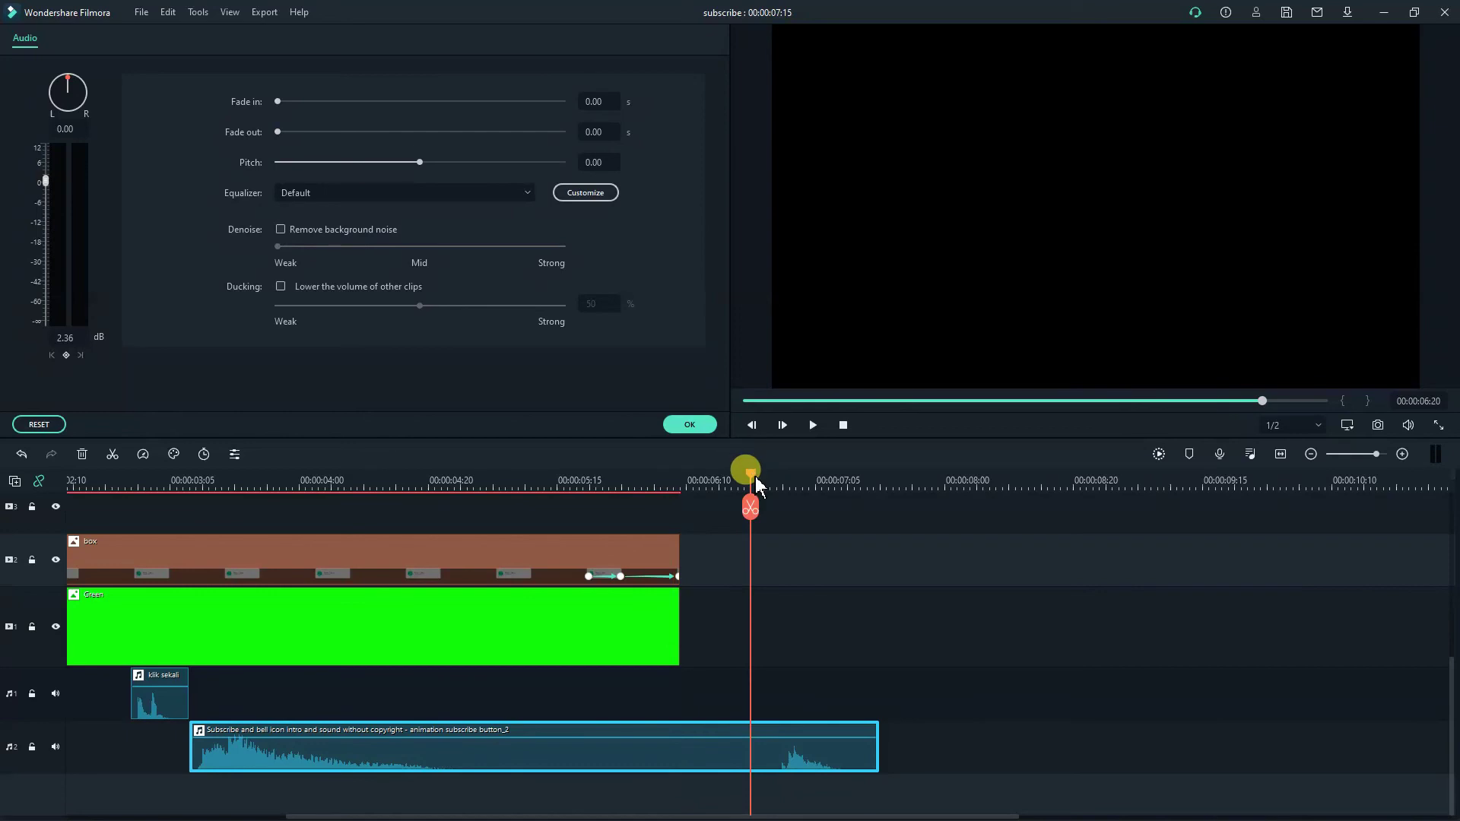
{"action": "key", "text": "ctrl+b"}
{"action": "left_click", "coordinate": [714, 755]}
{"action": "left_click_drag", "start_coordinate": [746, 742], "coordinate": [494, 743]}
Move the split-off second sound so it ends with the box at 00:00:06:09, and trim the quiet part at its start.
{"action": "left_click", "coordinate": [590, 478]}
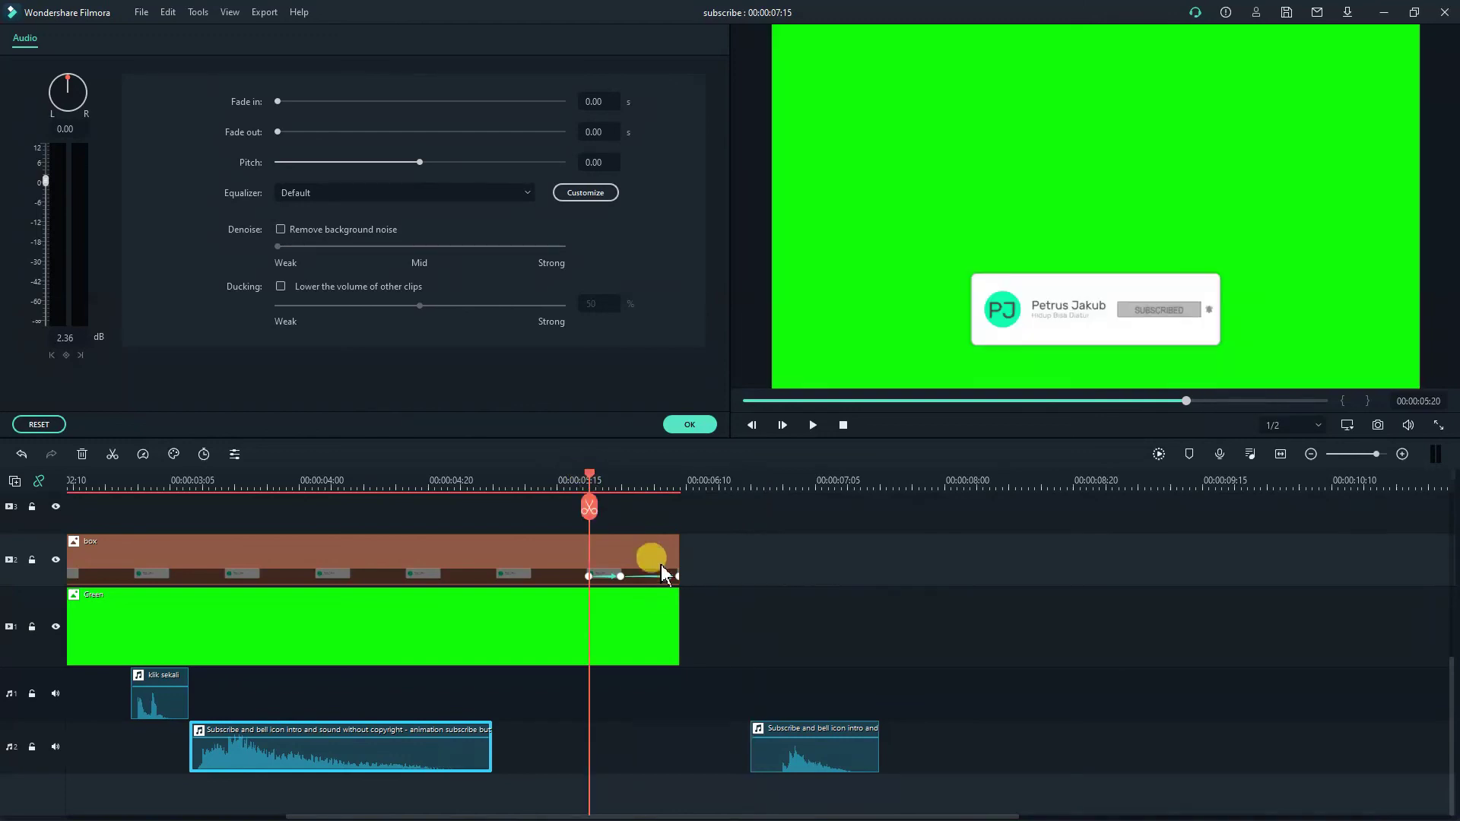
{"action": "left_click_drag", "start_coordinate": [799, 754], "coordinate": [642, 742]}
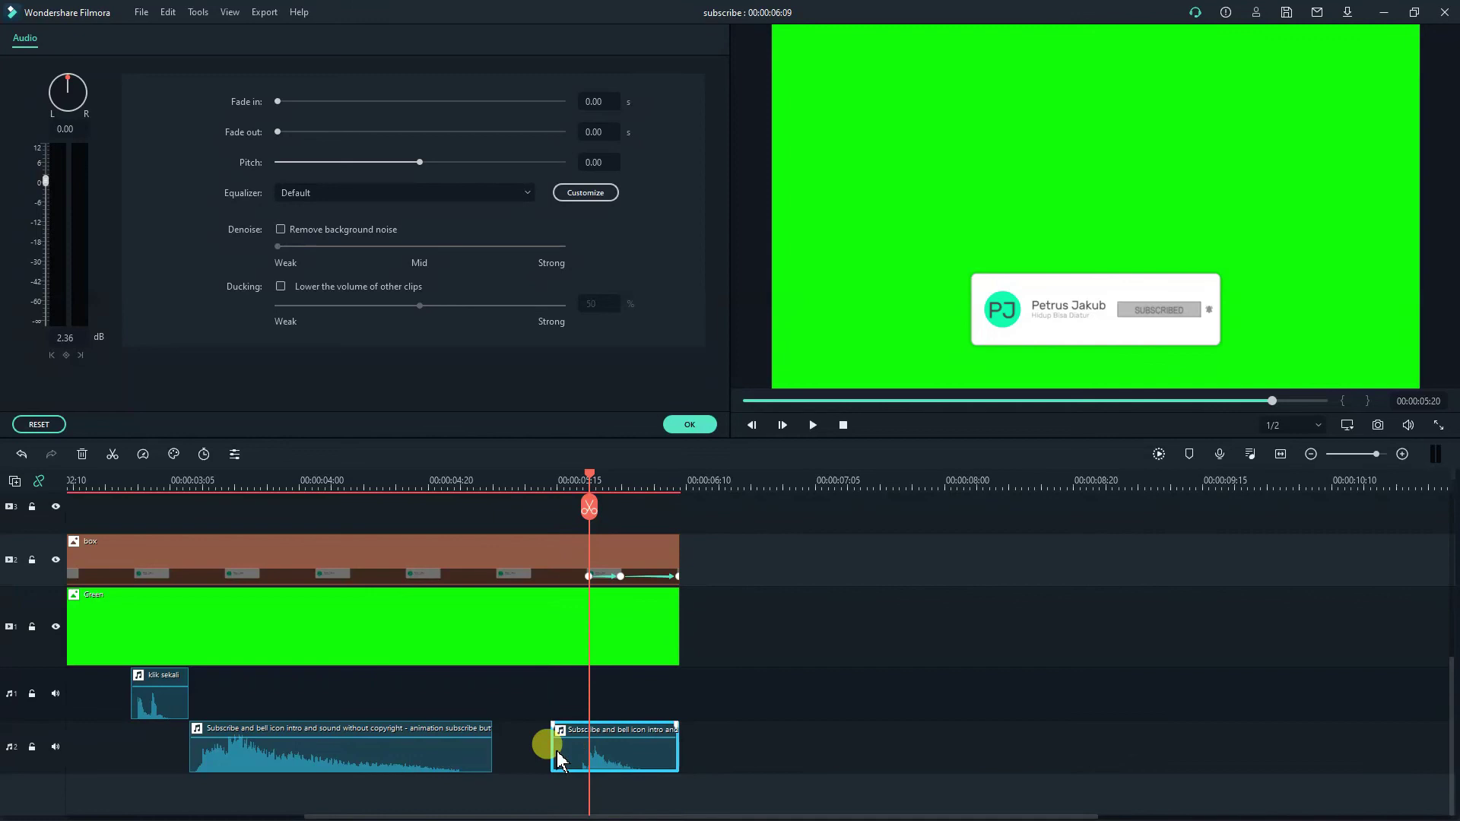
{"action": "left_click_drag", "start_coordinate": [675, 745], "coordinate": [668, 750]}
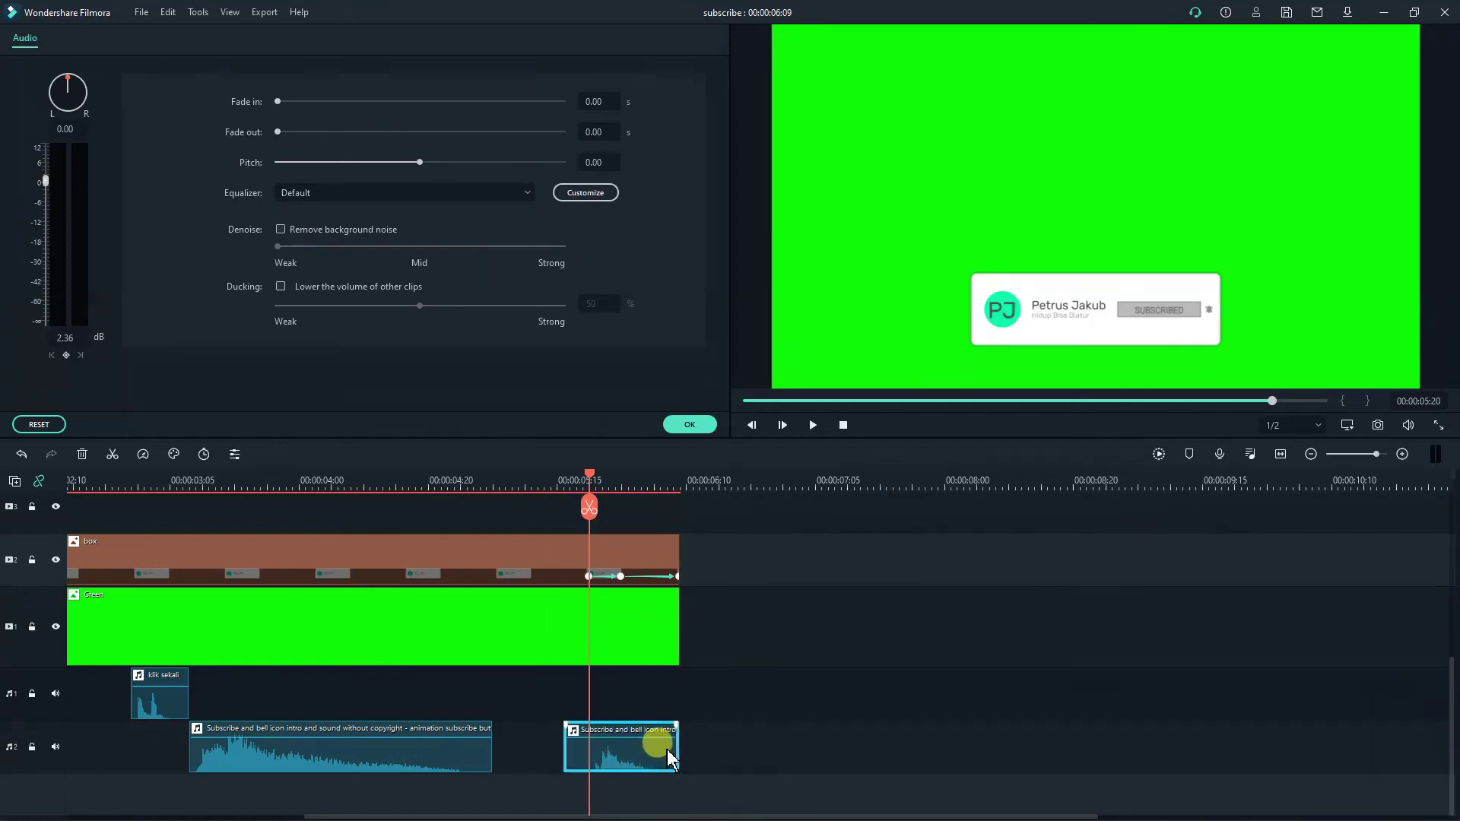
Play the timeline around the box's exit to check the timing of the second sound.
{"action": "key", "text": "space"}
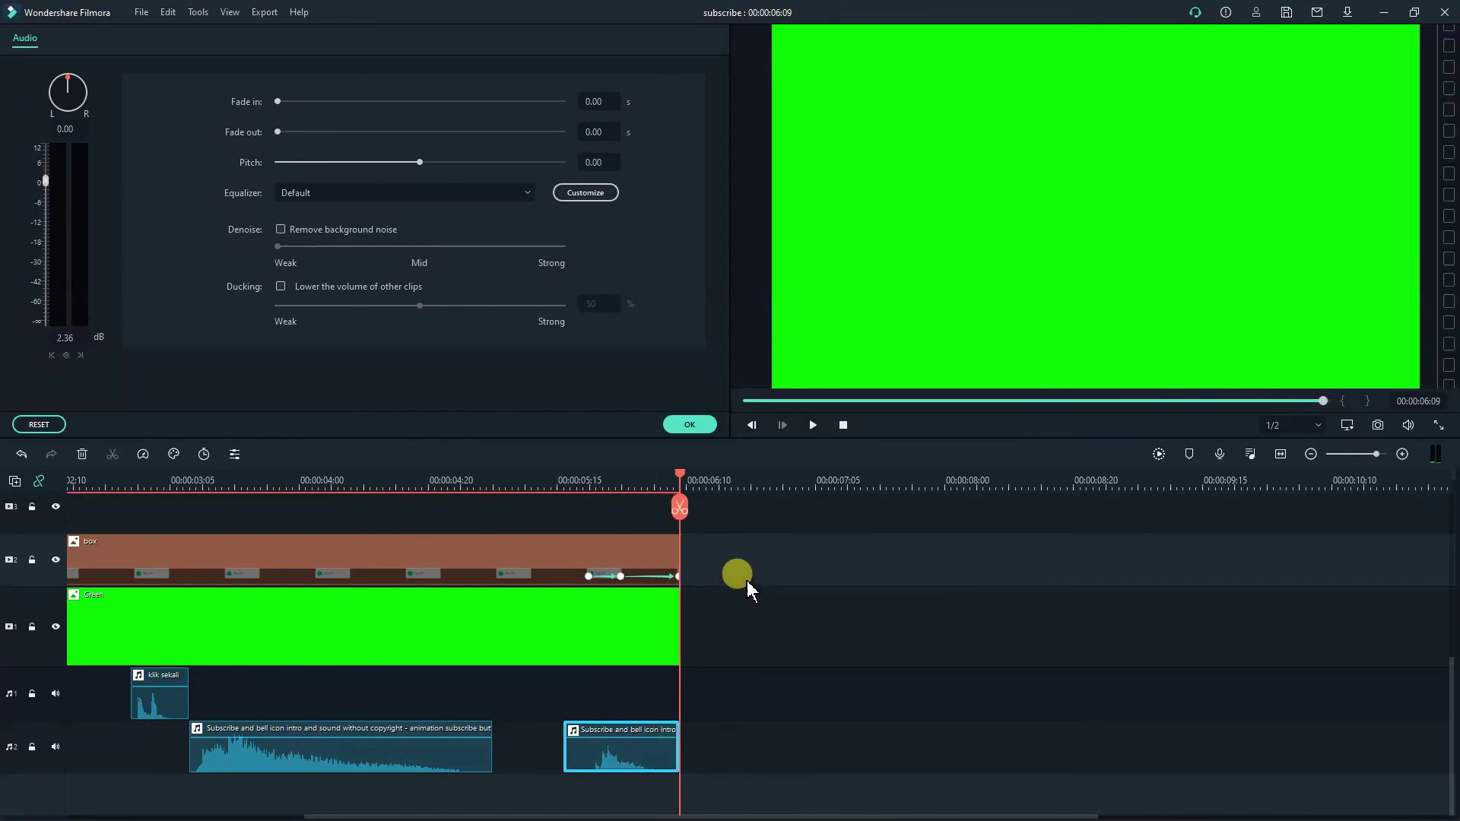
{"action": "left_click", "coordinate": [575, 476]}
{"action": "key", "text": "space"}
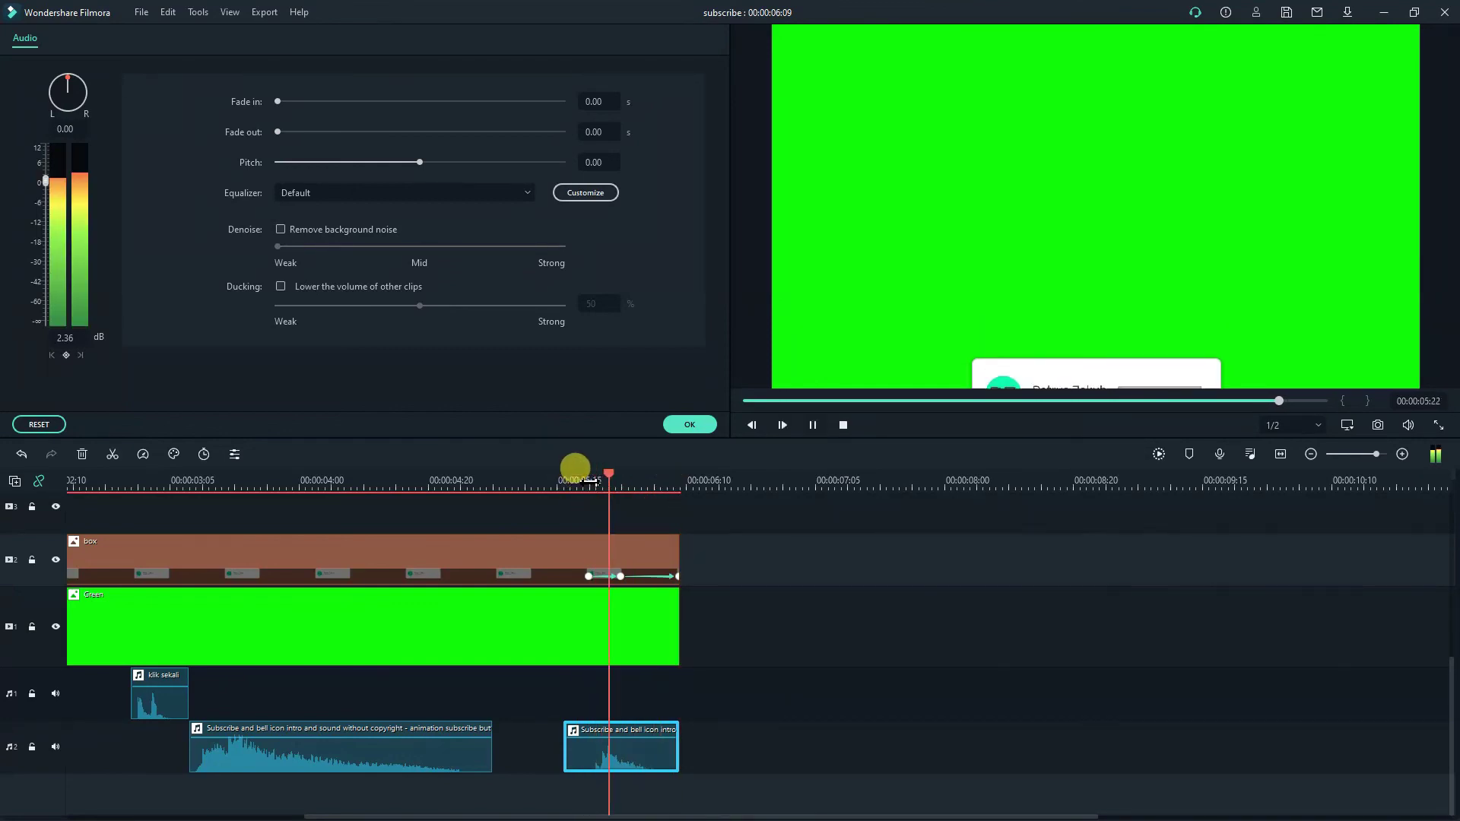
{"action": "left_click", "coordinate": [815, 425]}
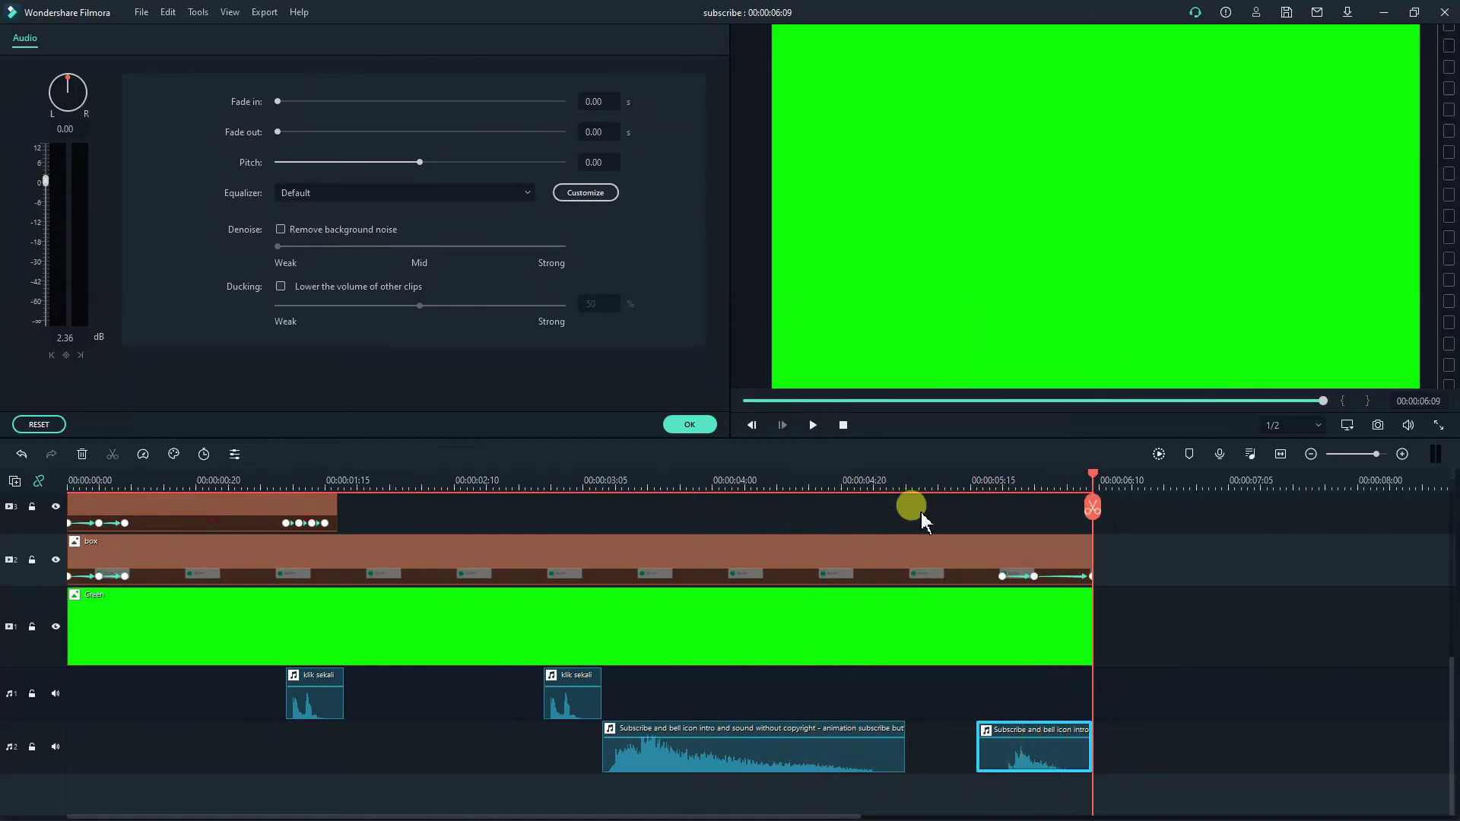
Close the audio settings and save the project.
{"action": "scroll", "coordinate": [988, 654], "scroll_direction": "up", "scroll_amount": 5}
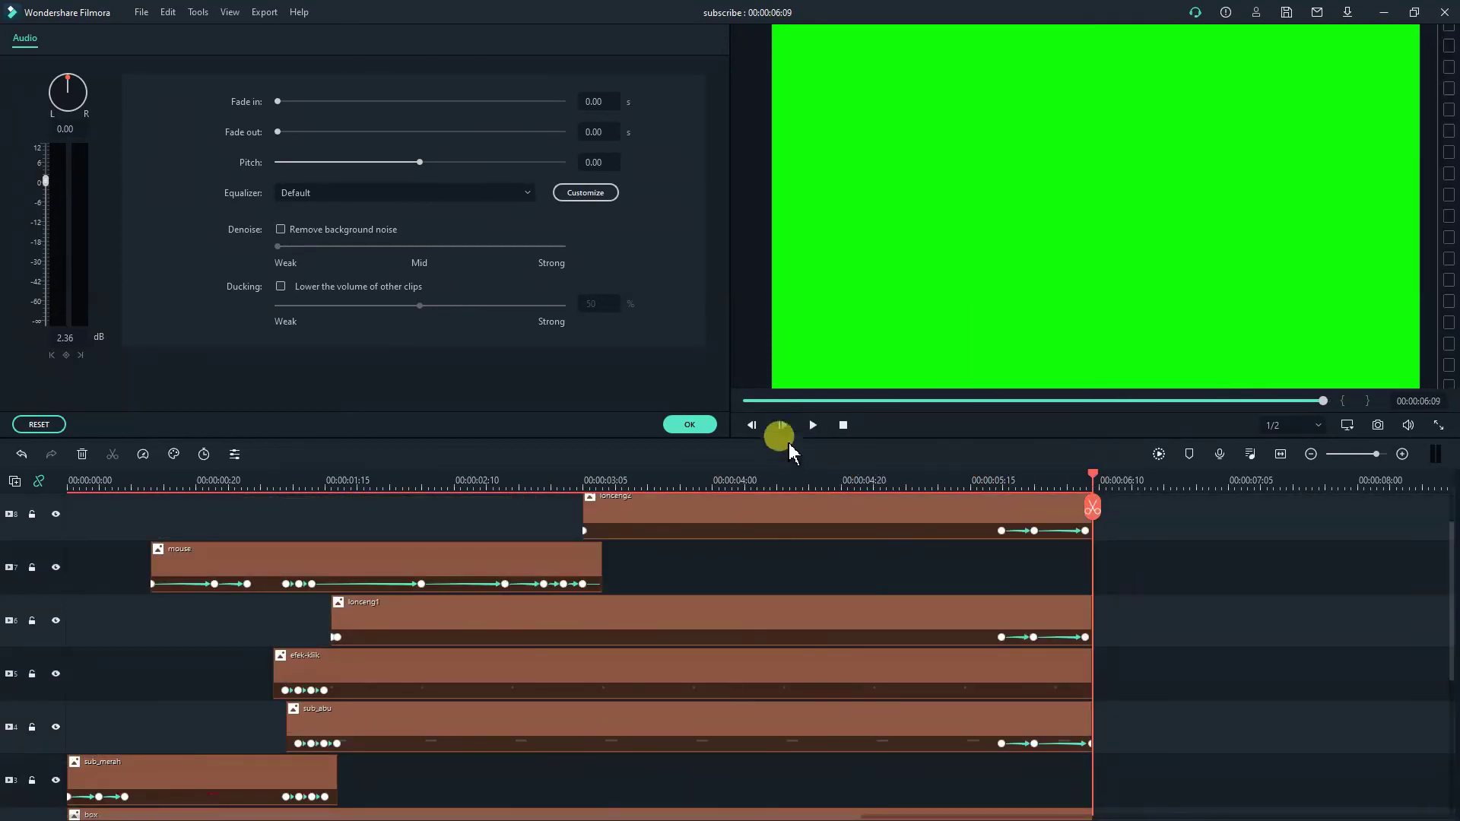
{"action": "left_click", "coordinate": [689, 424]}
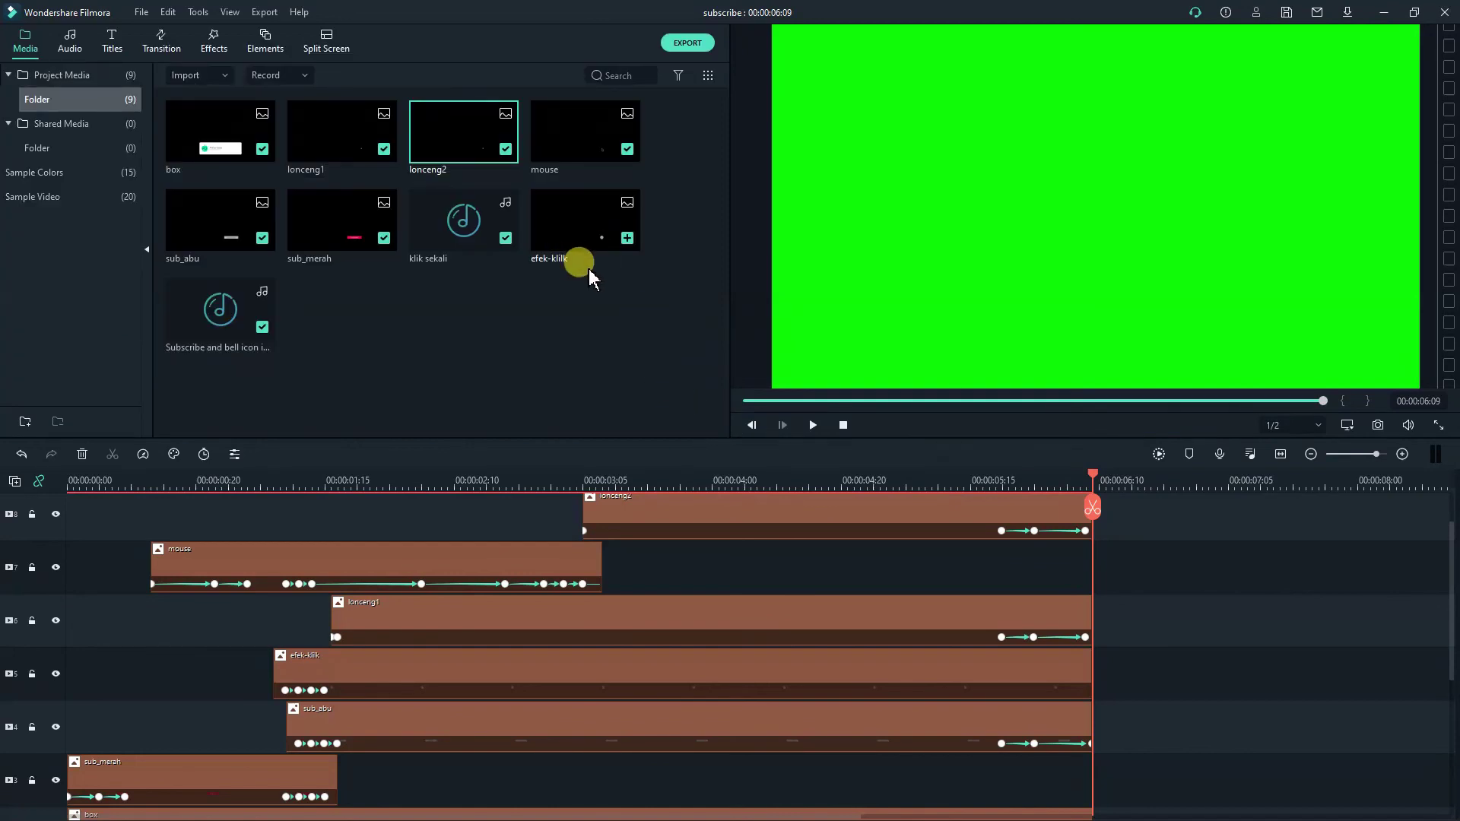
{"action": "key", "text": "ctrl+s"}
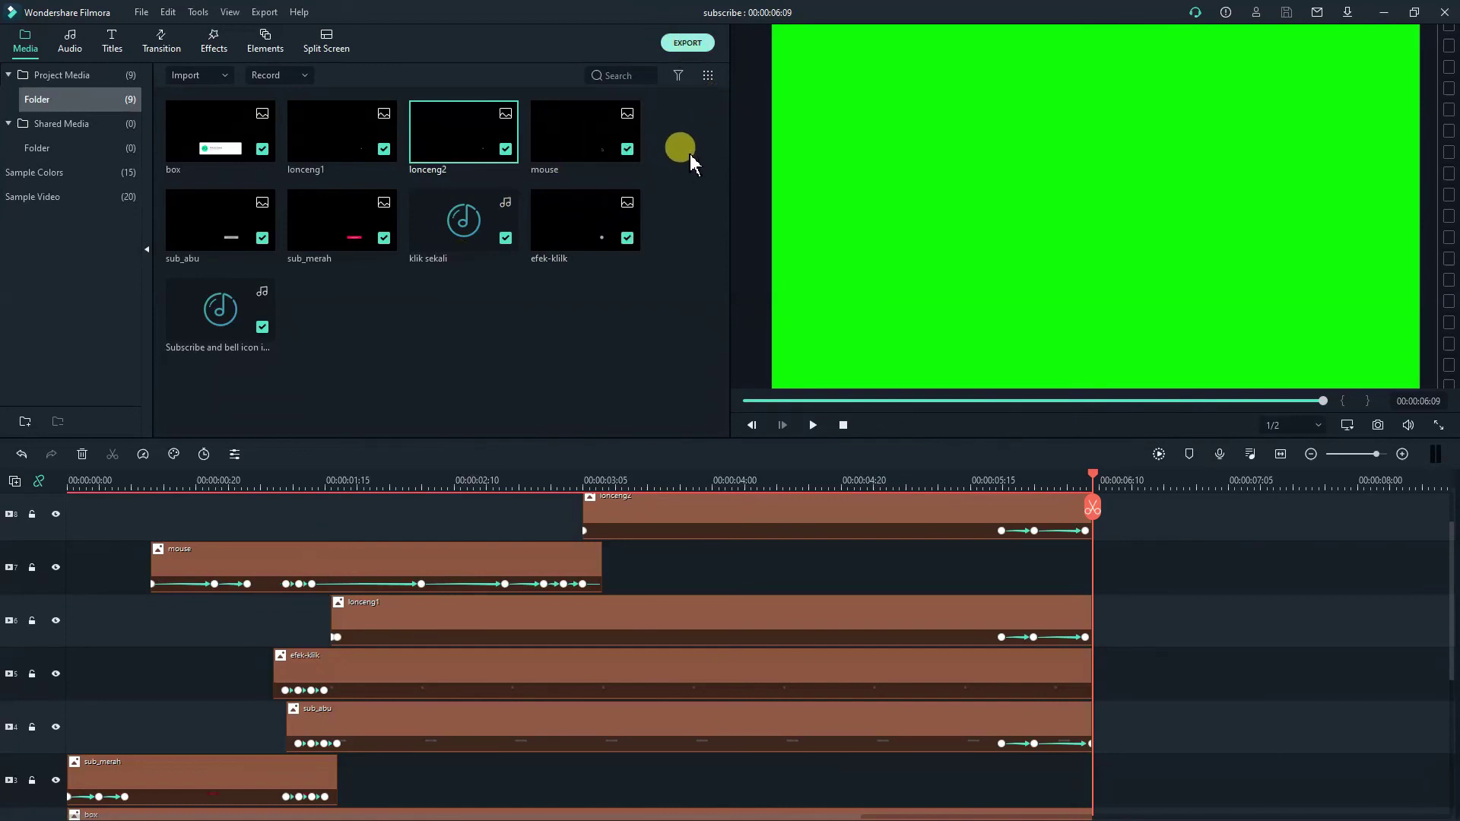
Start a local MP4 export and set its destination to the subscribe folder on the Desktop.
{"action": "left_click", "coordinate": [686, 43]}
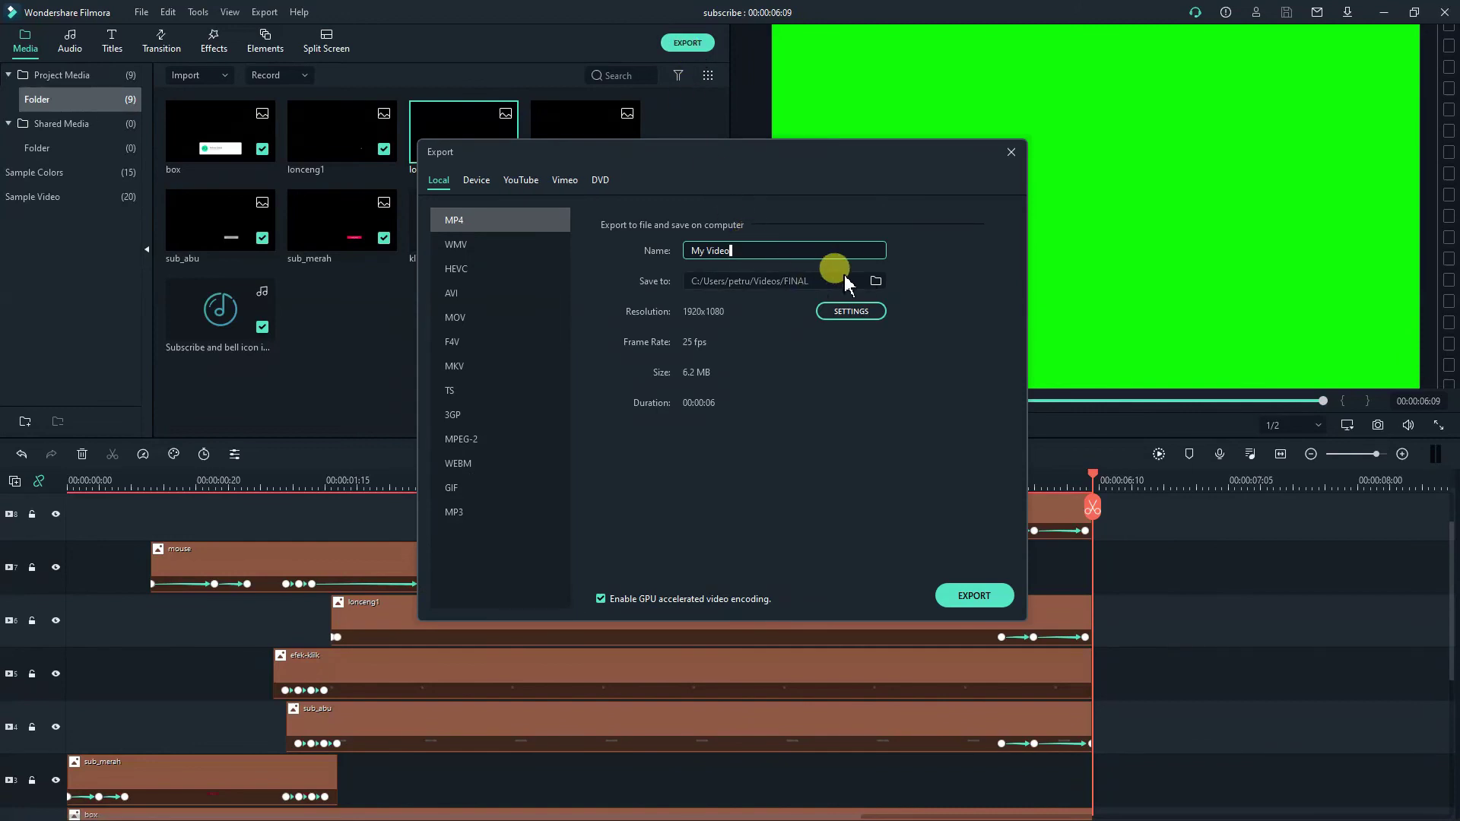
{"action": "left_click", "coordinate": [727, 281]}
{"action": "scroll", "coordinate": [144, 418], "scroll_direction": "up", "scroll_amount": 3}
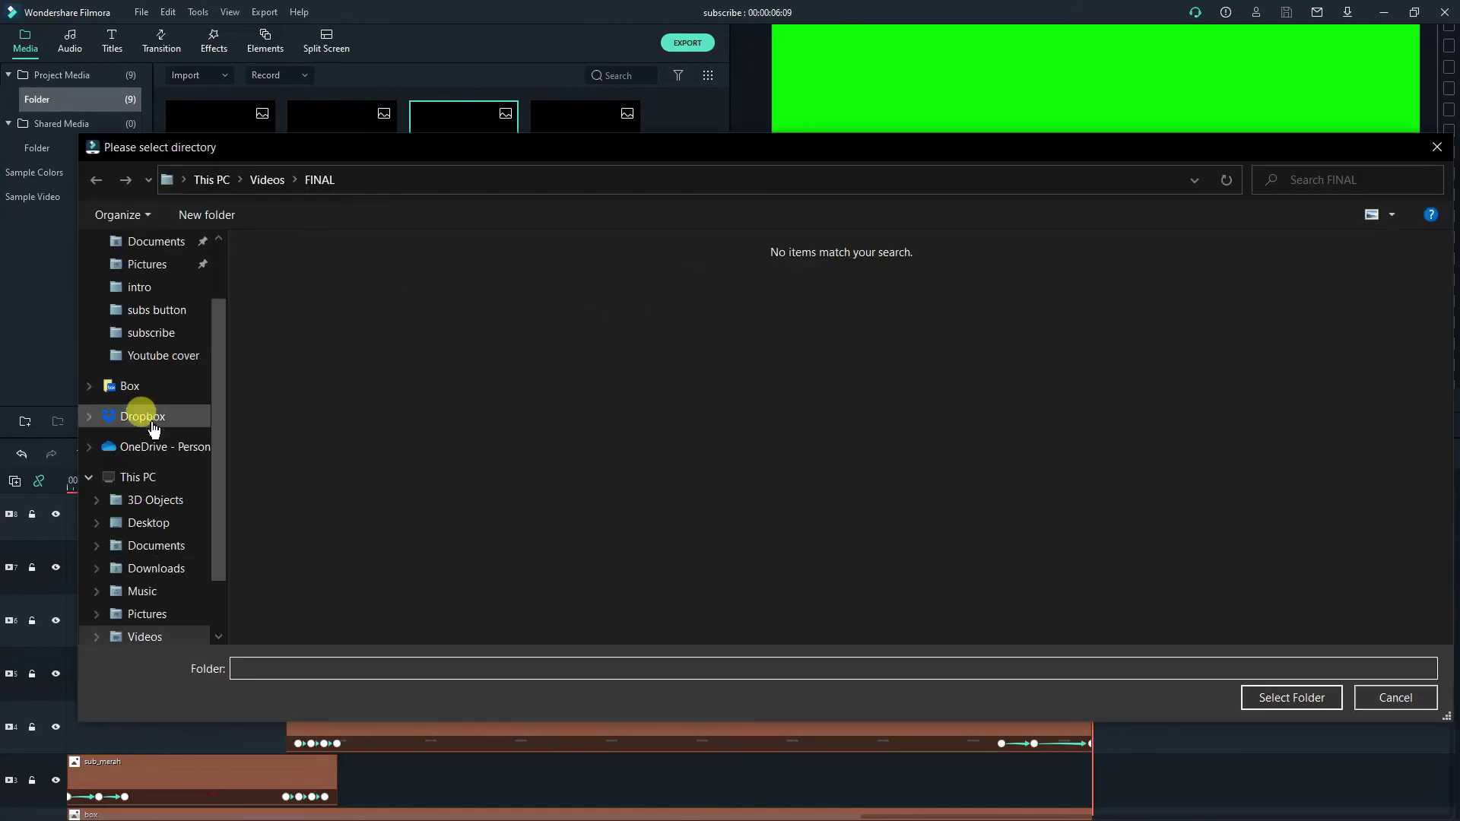
{"action": "left_click", "coordinate": [148, 523]}
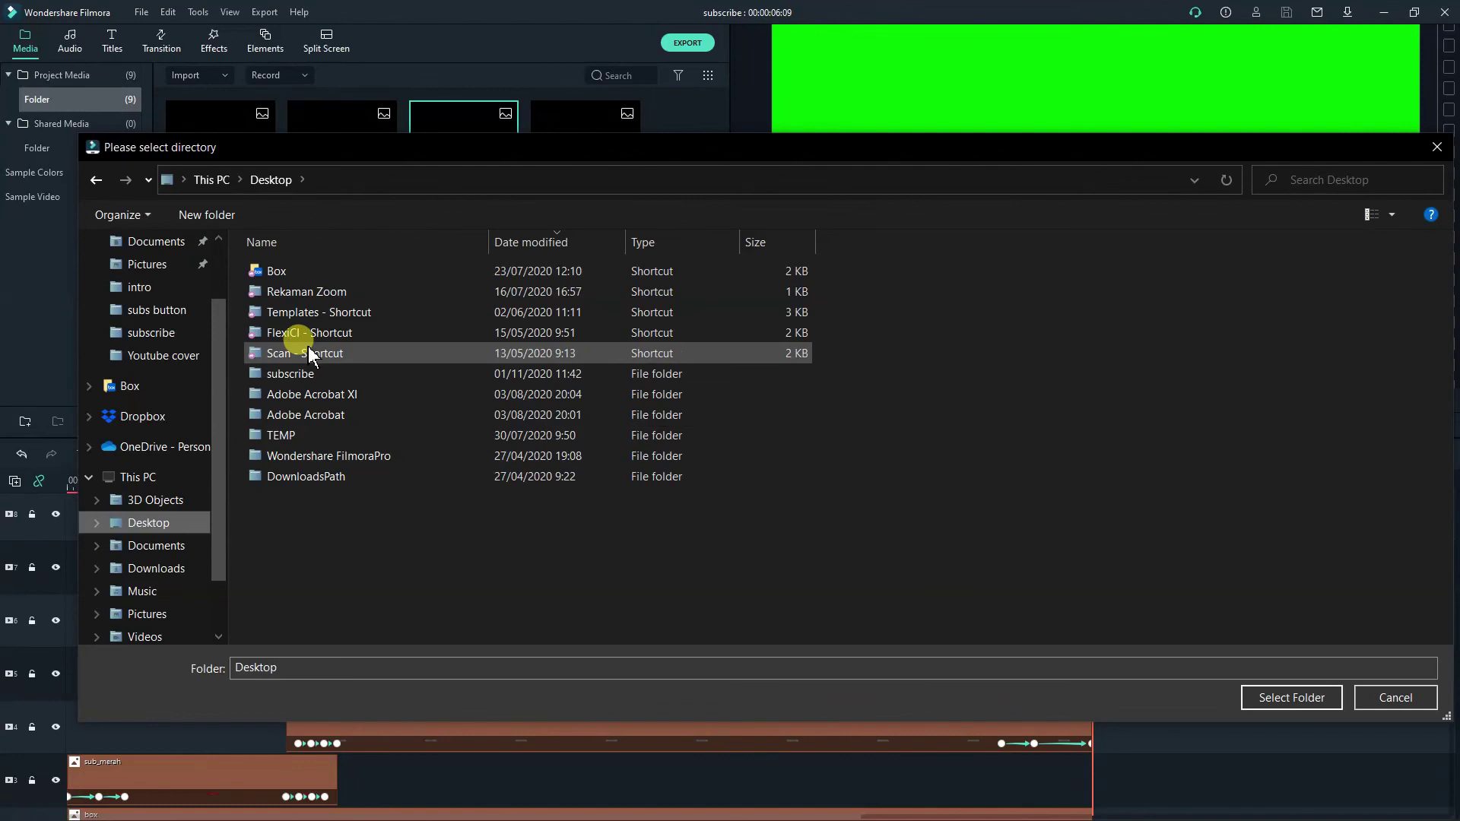
{"action": "double_click", "coordinate": [294, 373]}
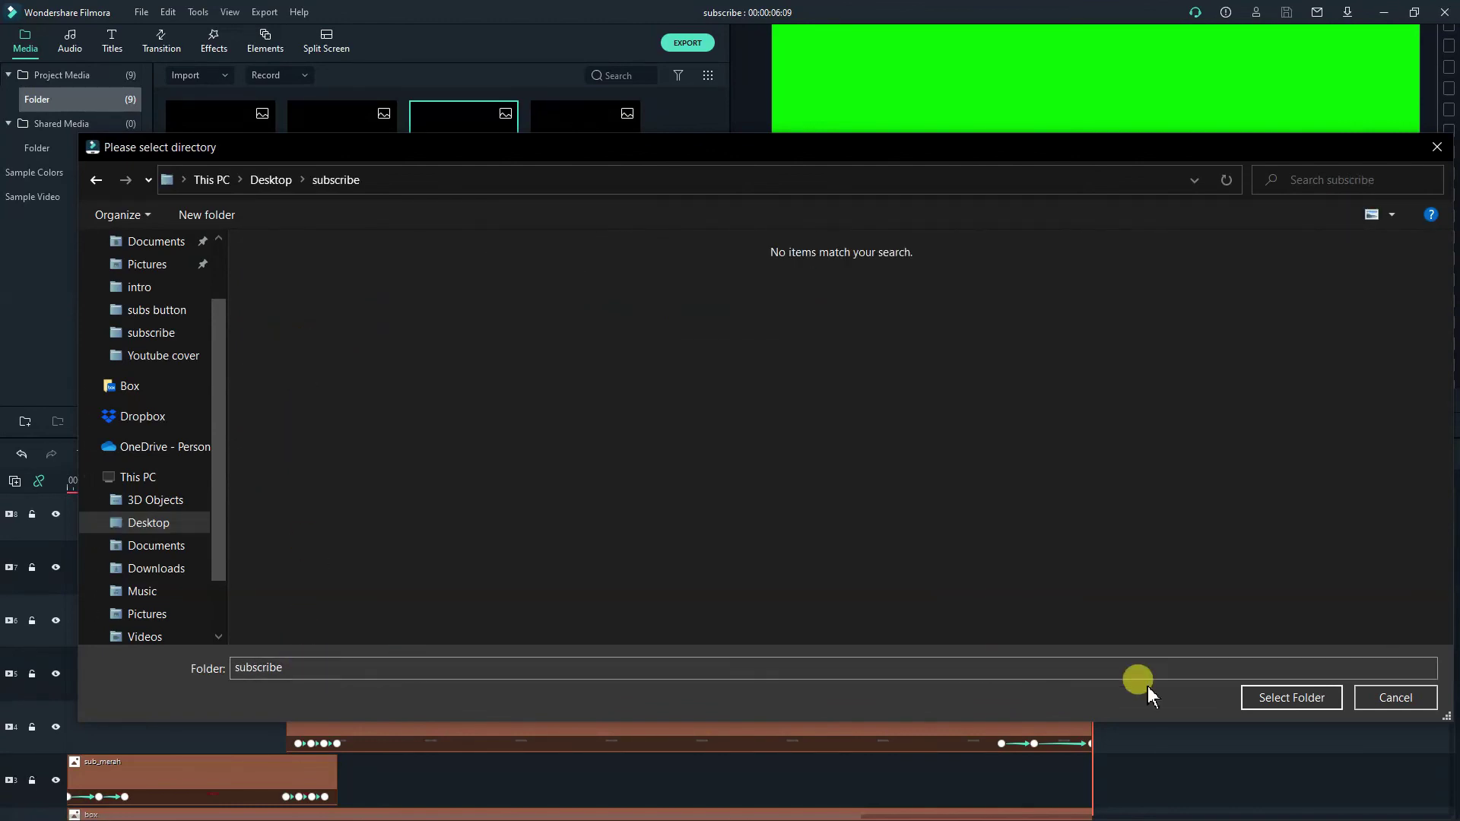
{"action": "left_click", "coordinate": [1285, 697]}
Name the export SUBSCRIBE, render the video, and close the export window once it is done.
{"action": "left_click", "coordinate": [770, 251]}
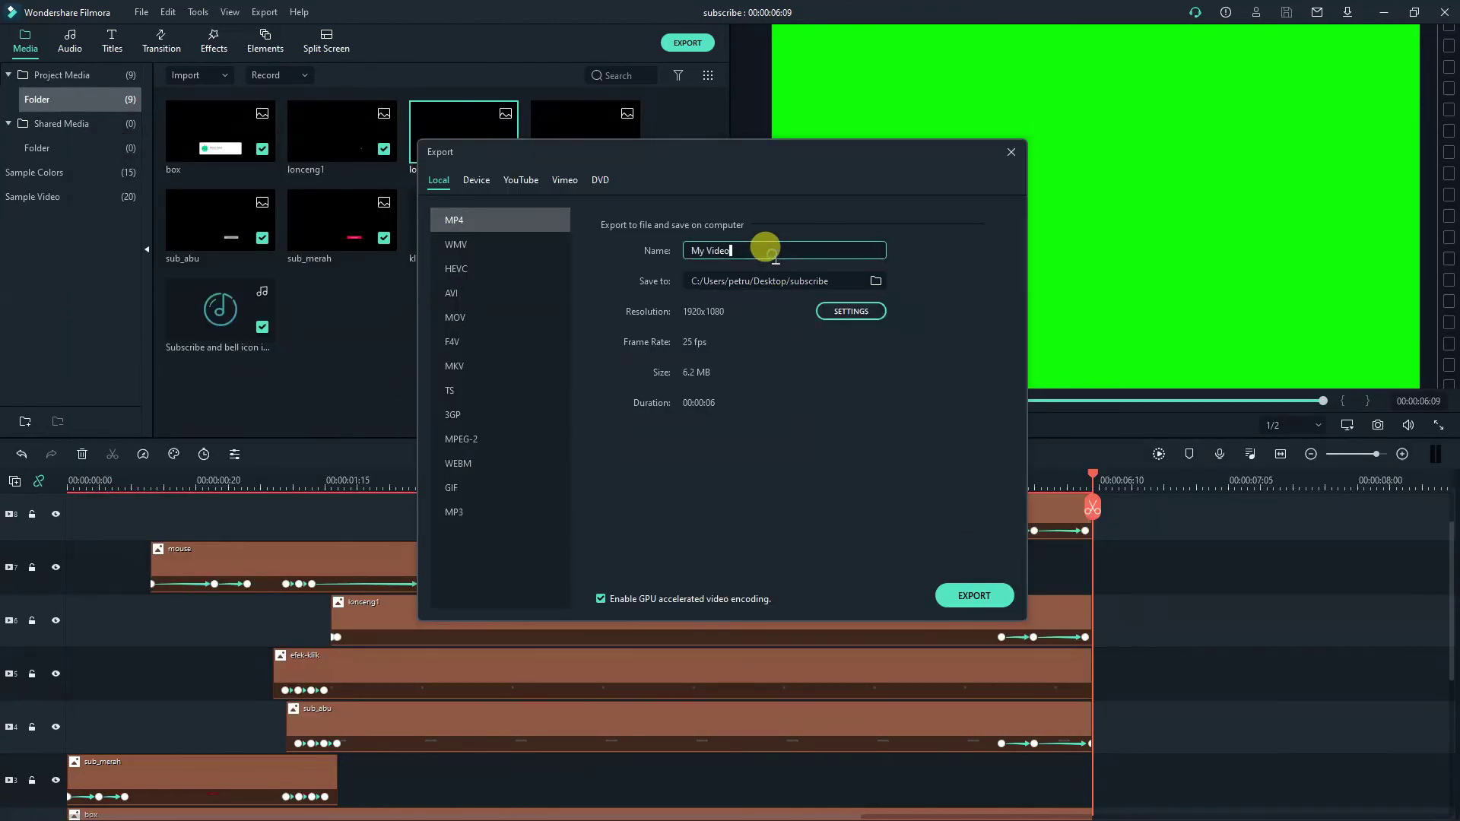
{"action": "key", "text": "ctrl+a"}
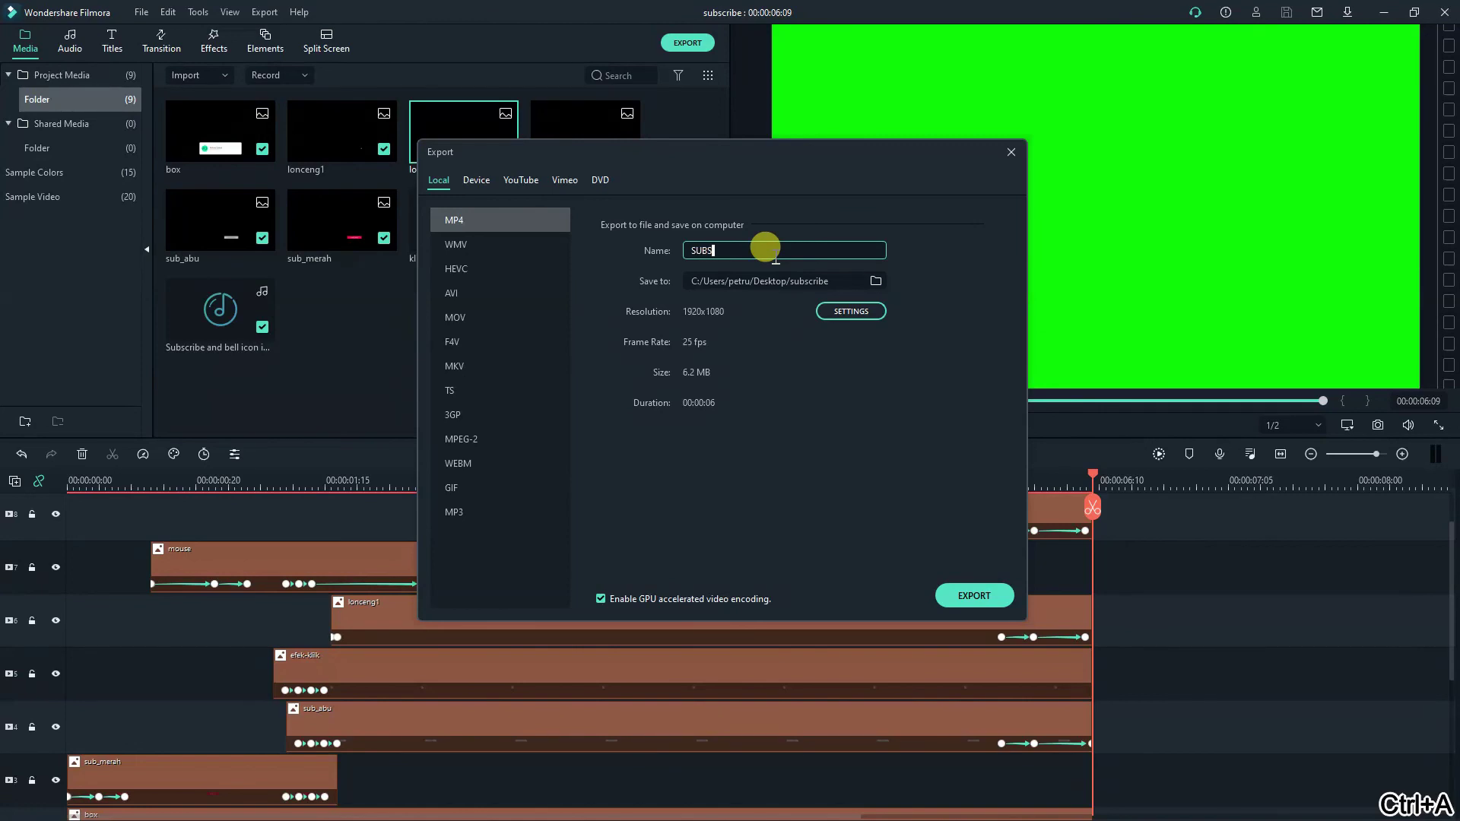
{"action": "type", "text": "SUBSCRIBE"}
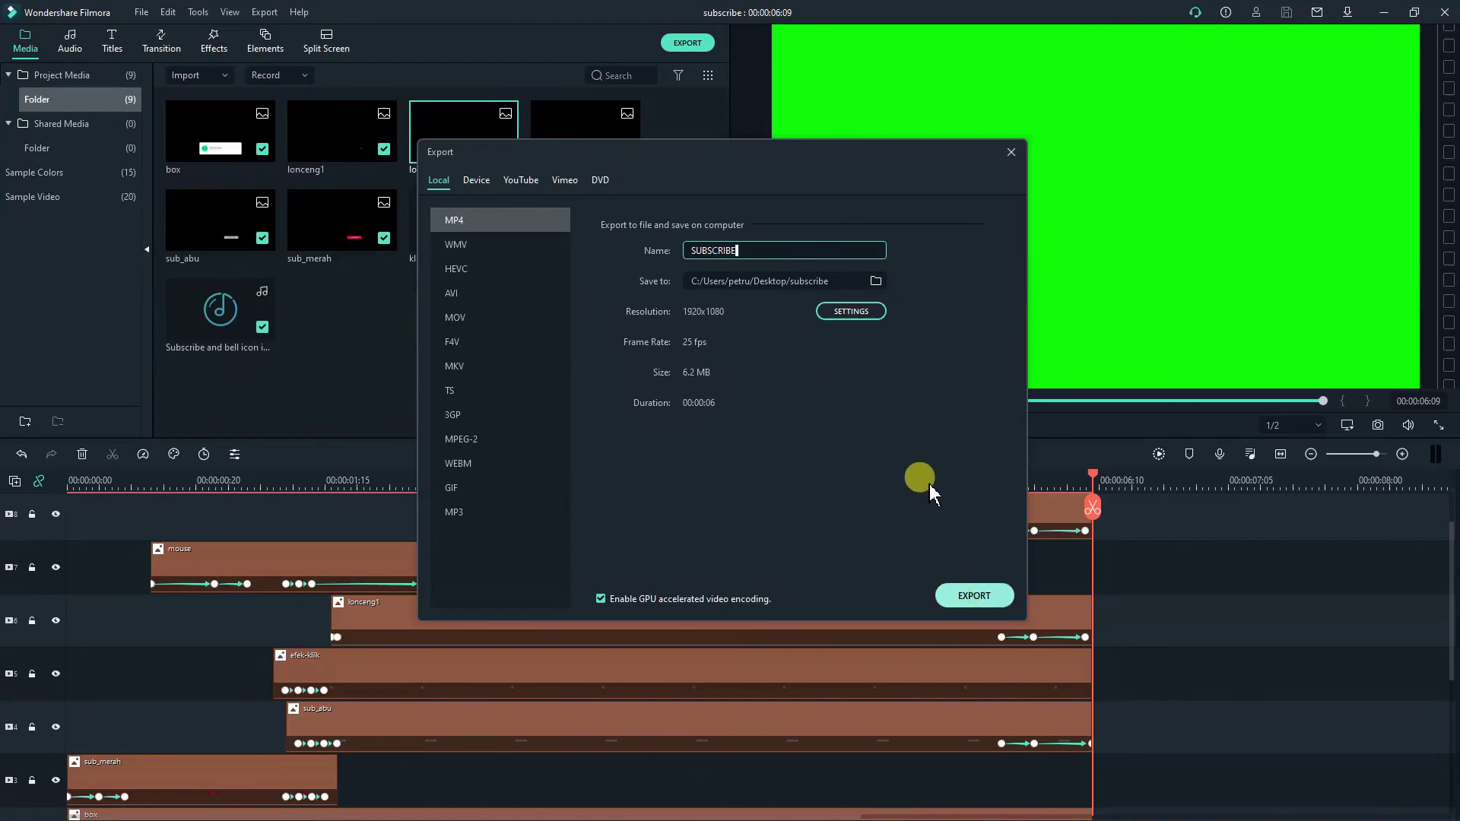
{"action": "key", "text": "Escape"}
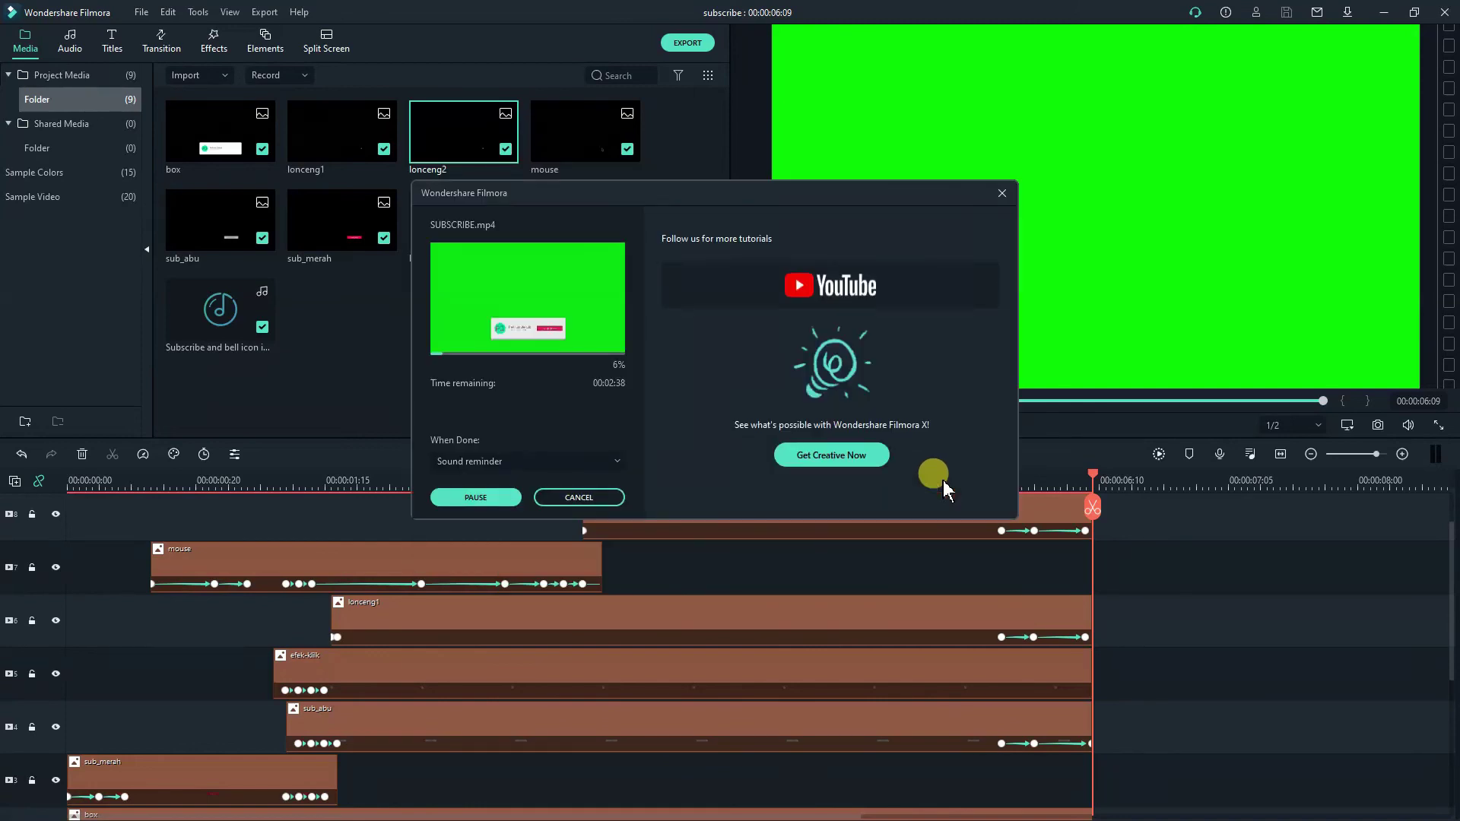
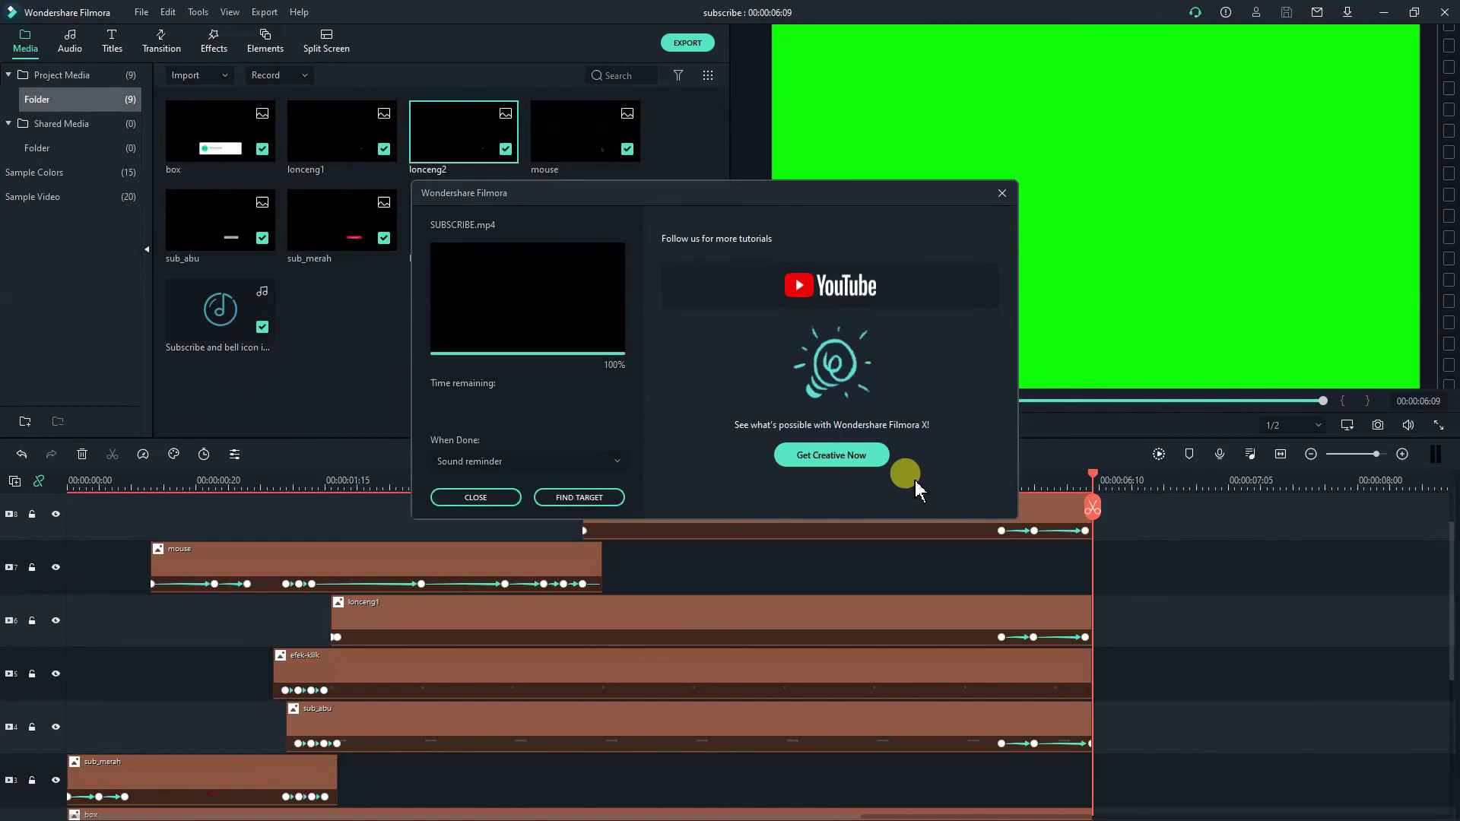
{"action": "left_click", "coordinate": [485, 497]}
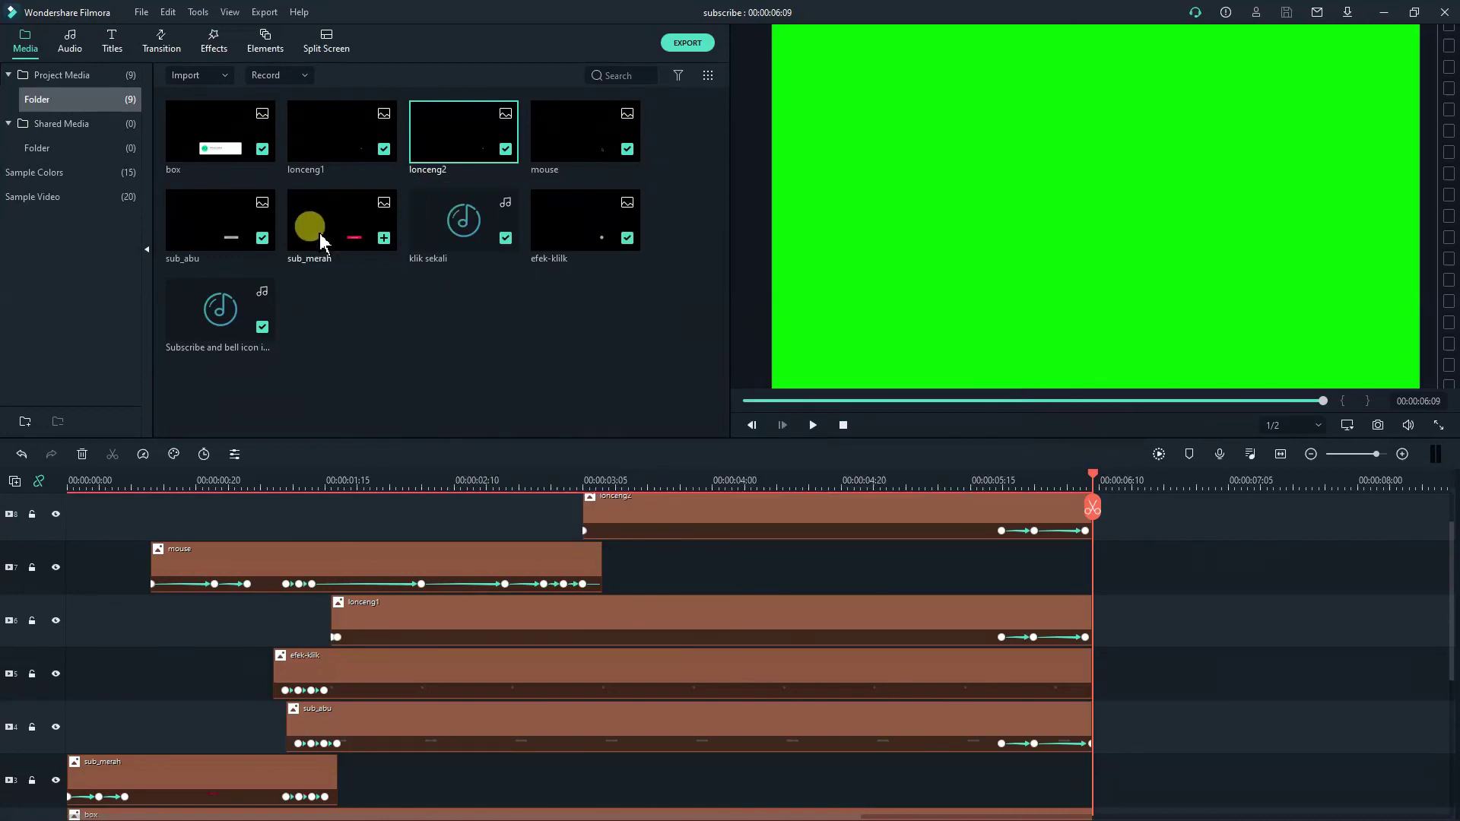
Create a new project and place the sample videos Travel 01, Travel 02 and Travel 03 in sequence on the first video track.
{"action": "left_click", "coordinate": [148, 17]}
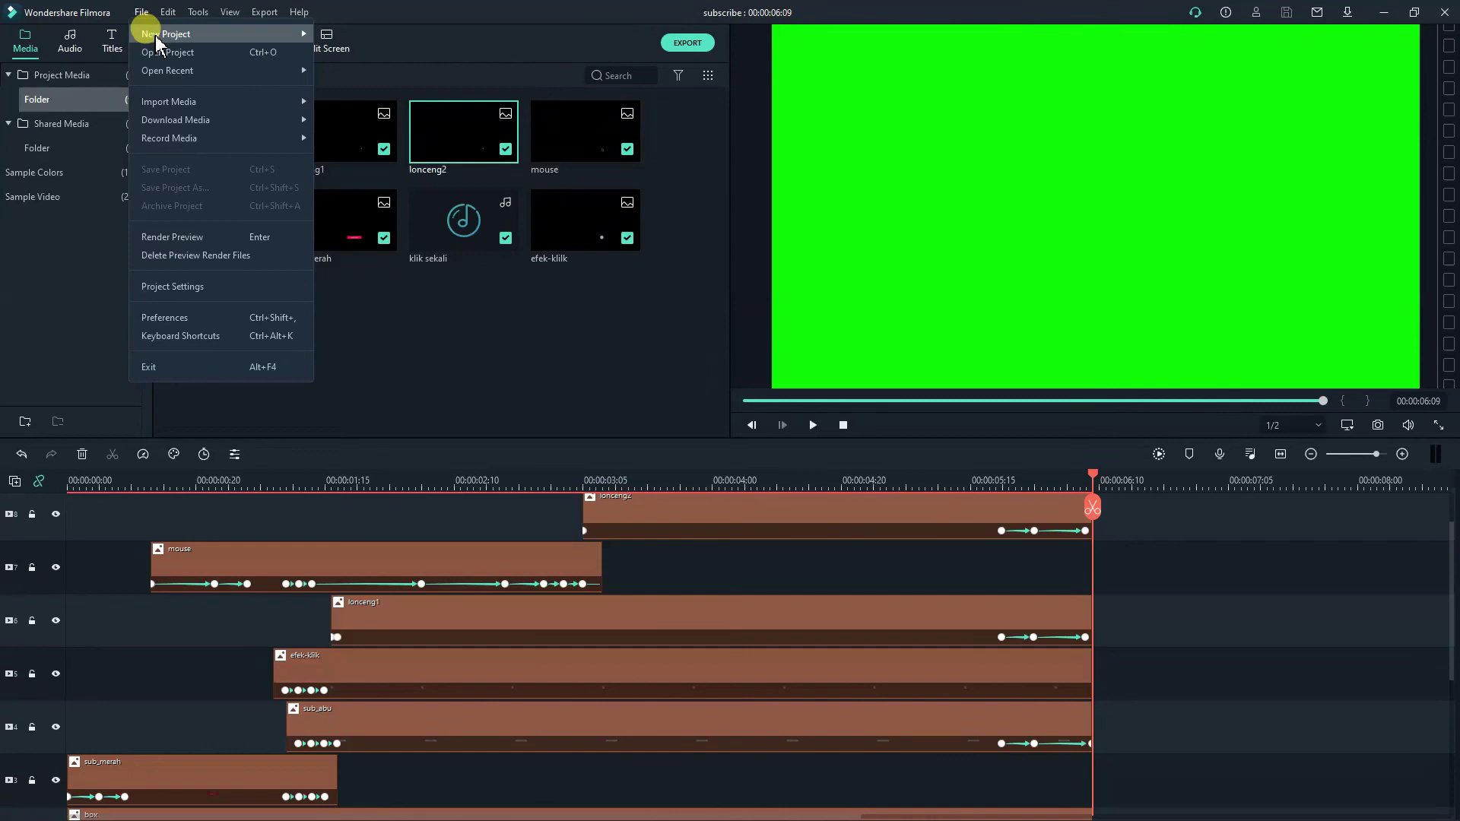
{"action": "left_click", "coordinate": [331, 40]}
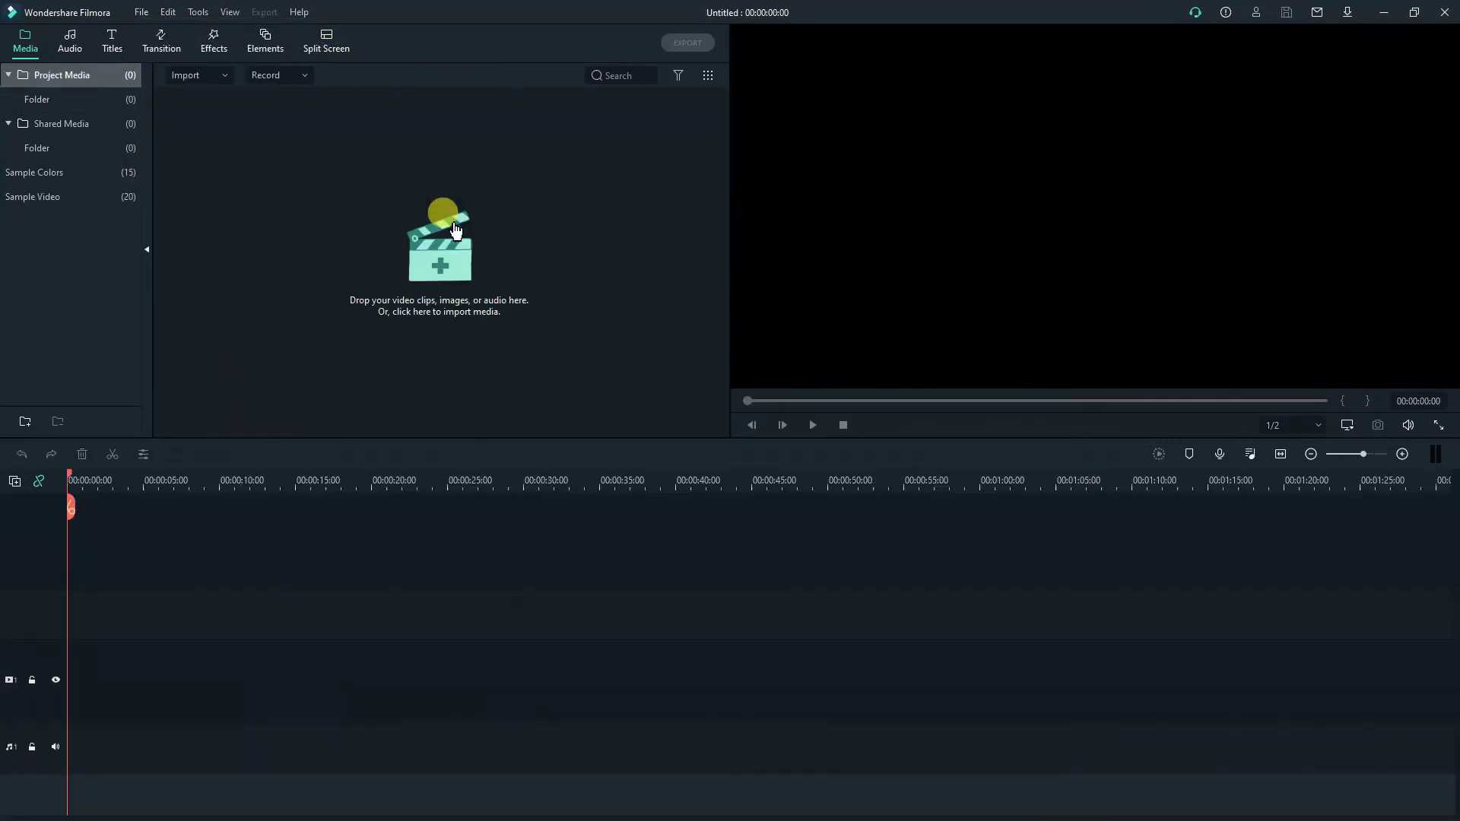
{"action": "left_click", "coordinate": [61, 197]}
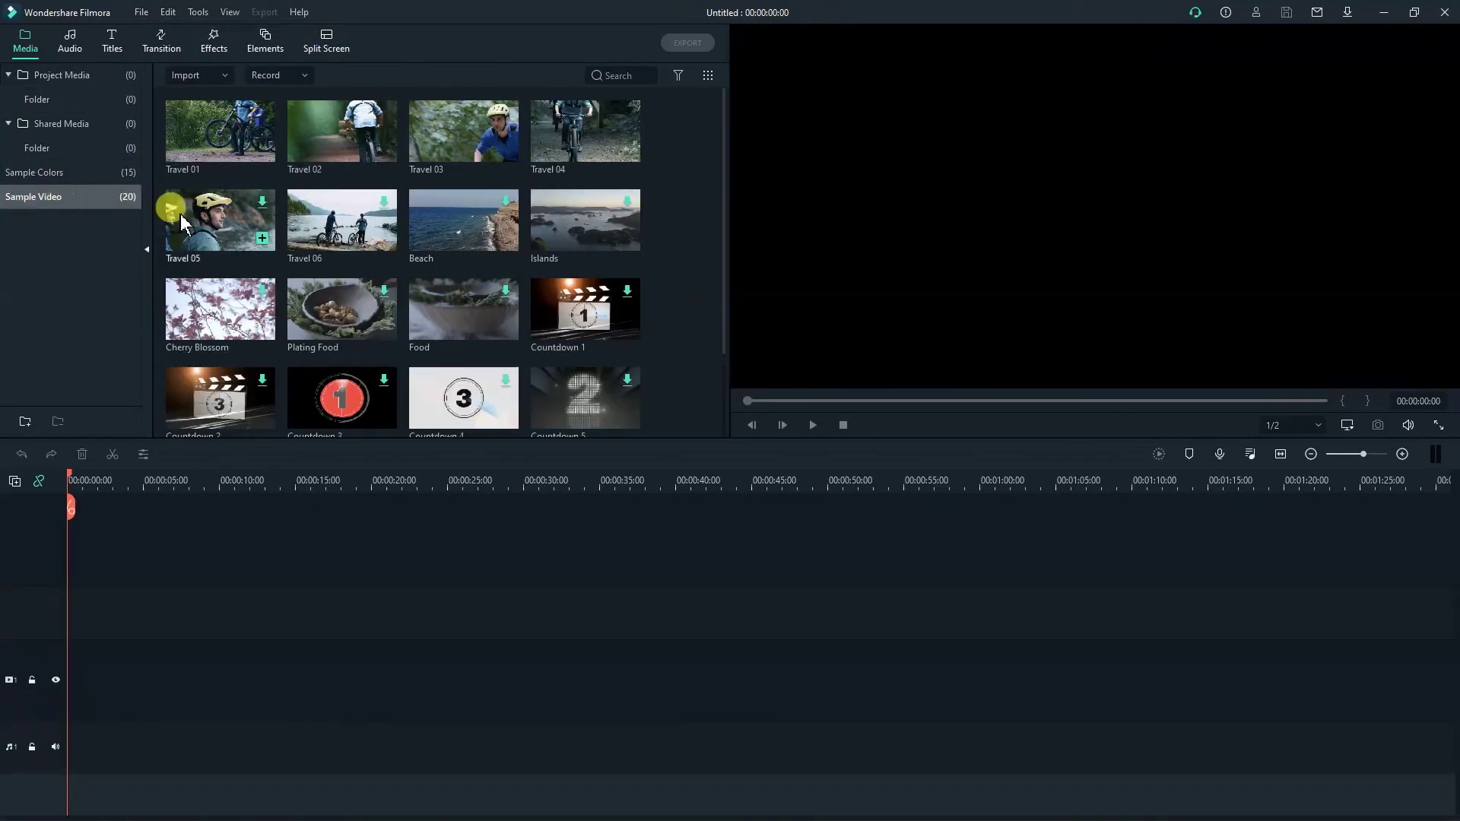
{"action": "left_click", "coordinate": [204, 135]}
{"action": "left_click_drag", "start_coordinate": [597, 247], "coordinate": [88, 685]}
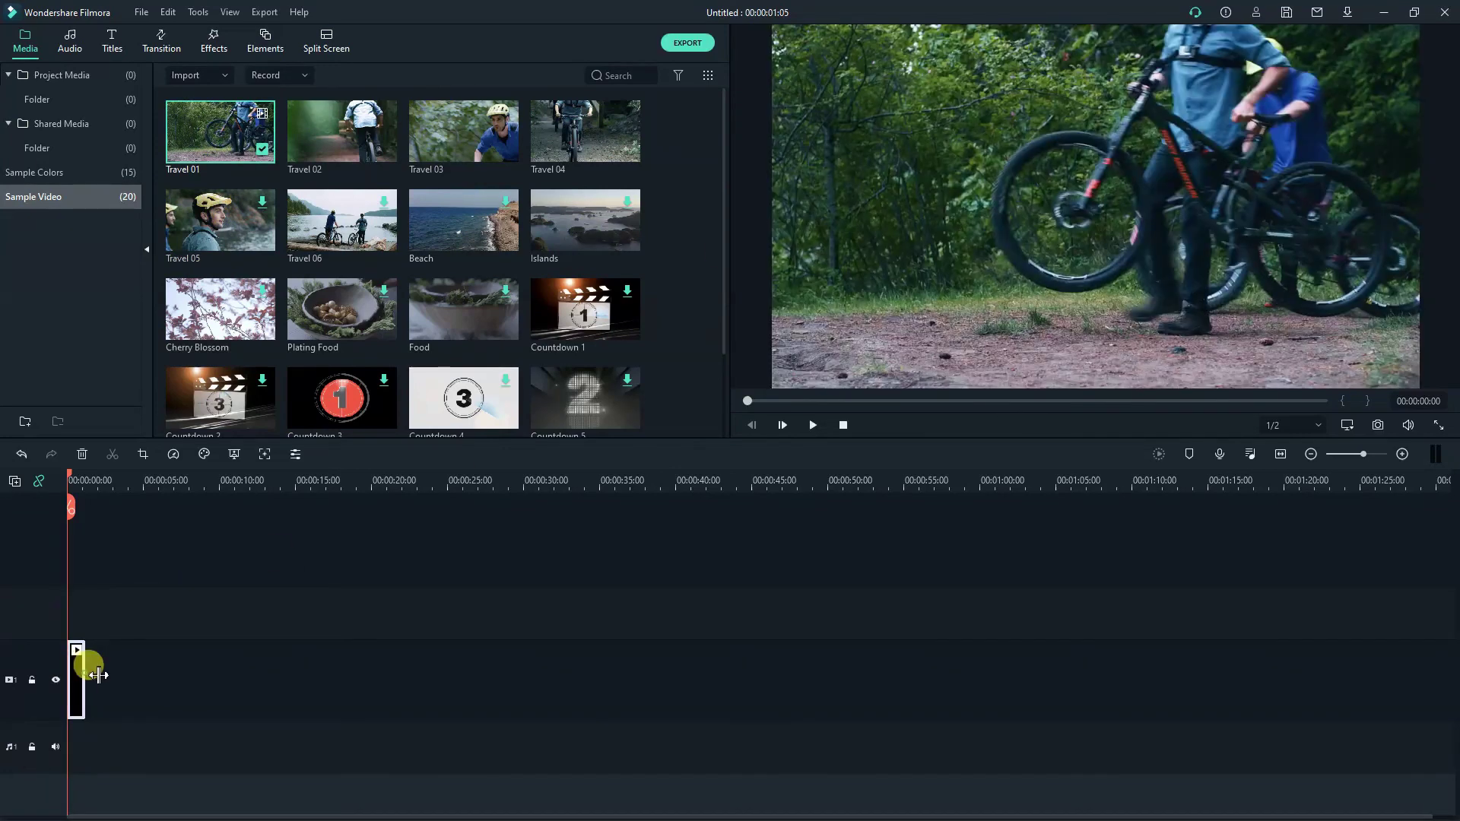
{"action": "left_click_drag", "start_coordinate": [303, 130], "coordinate": [94, 679]}
{"action": "left_click_drag", "start_coordinate": [427, 148], "coordinate": [125, 680]}
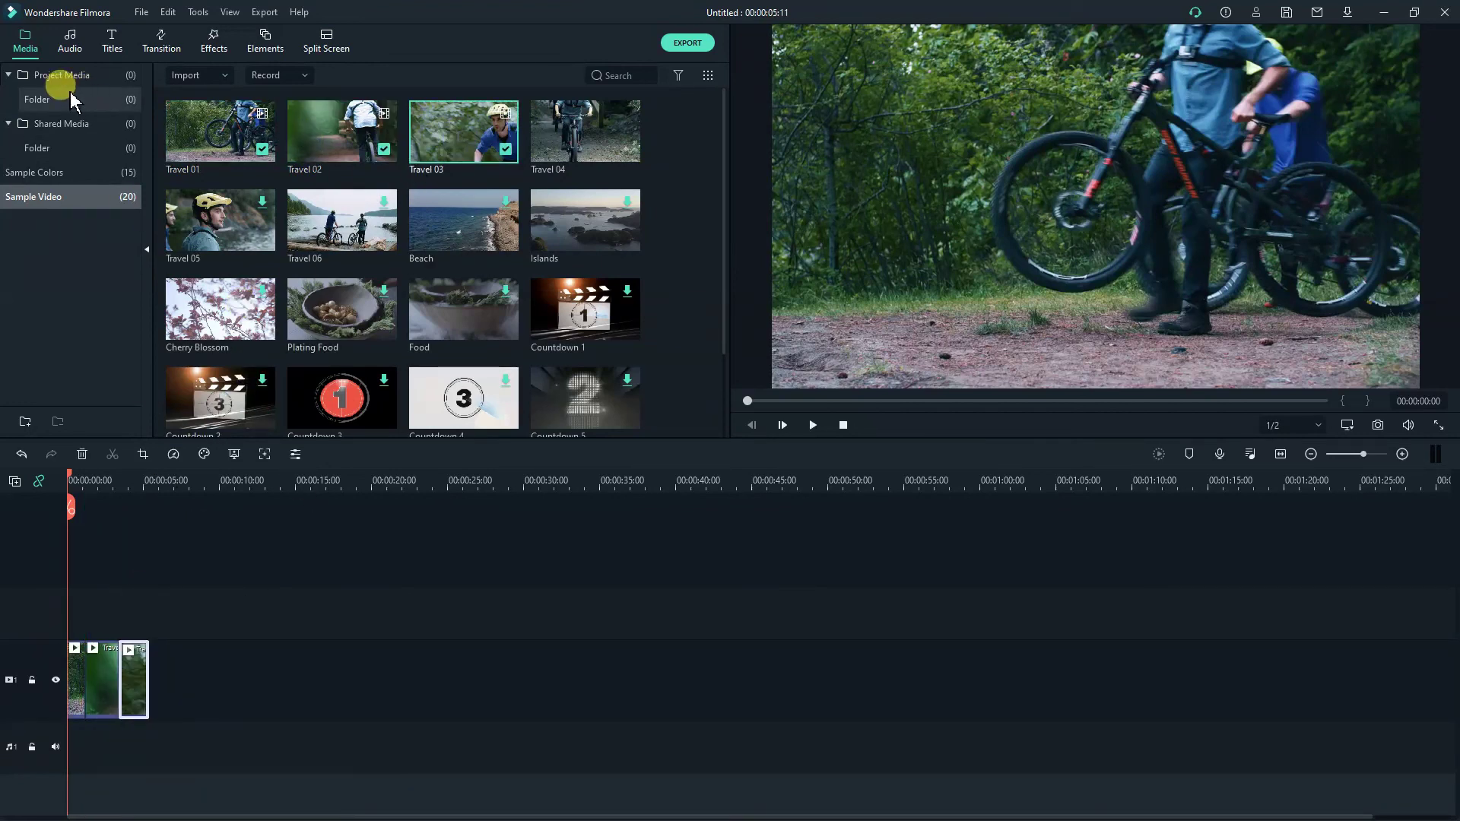
Import SUBSCRIBE.mp4 from the Desktop's subscribe folder into the project media folder.
{"action": "left_click", "coordinate": [66, 97]}
{"action": "left_click", "coordinate": [175, 76]}
{"action": "left_click", "coordinate": [189, 102]}
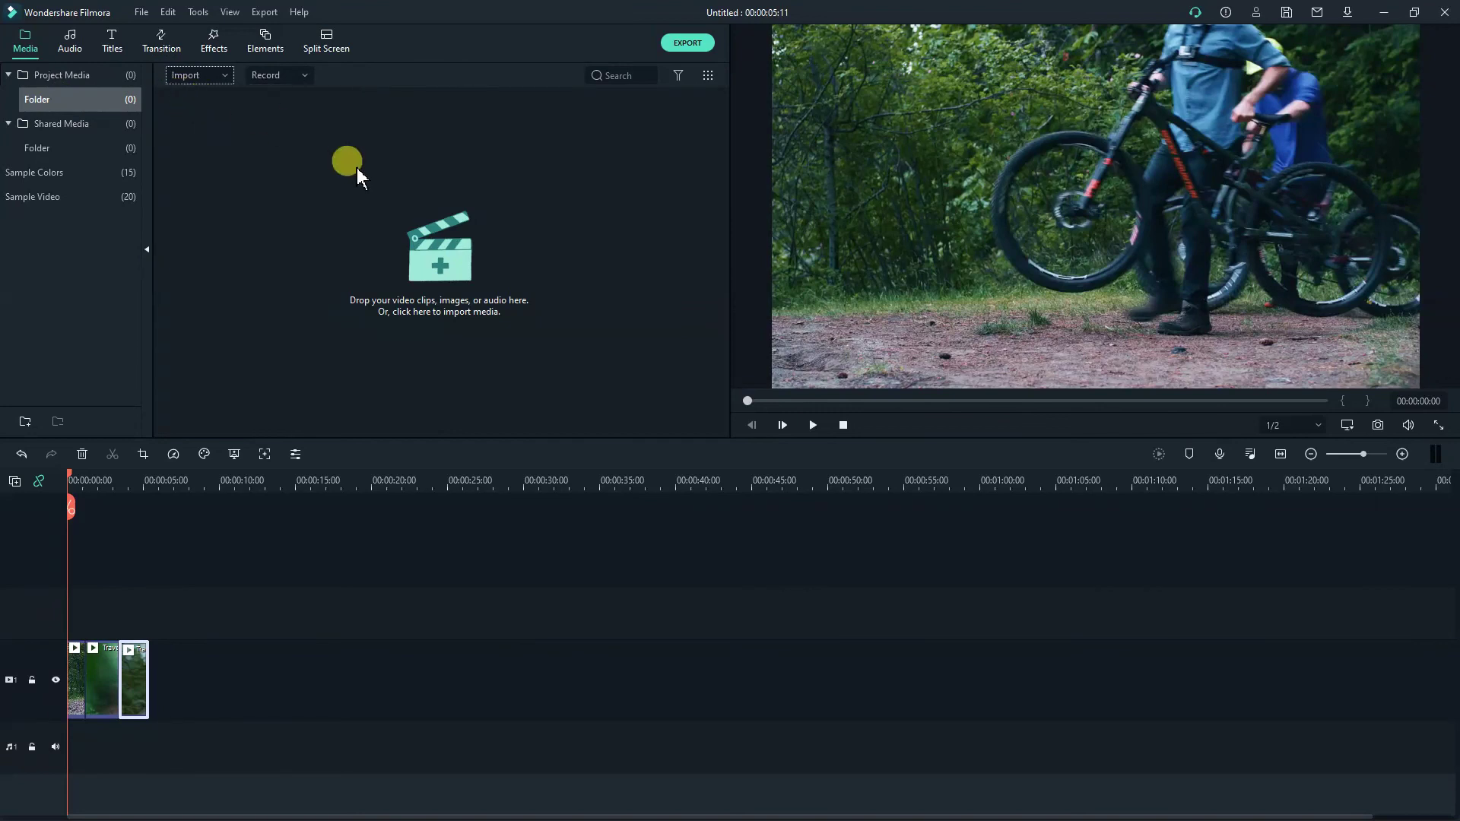
{"action": "left_click", "coordinate": [917, 144]}
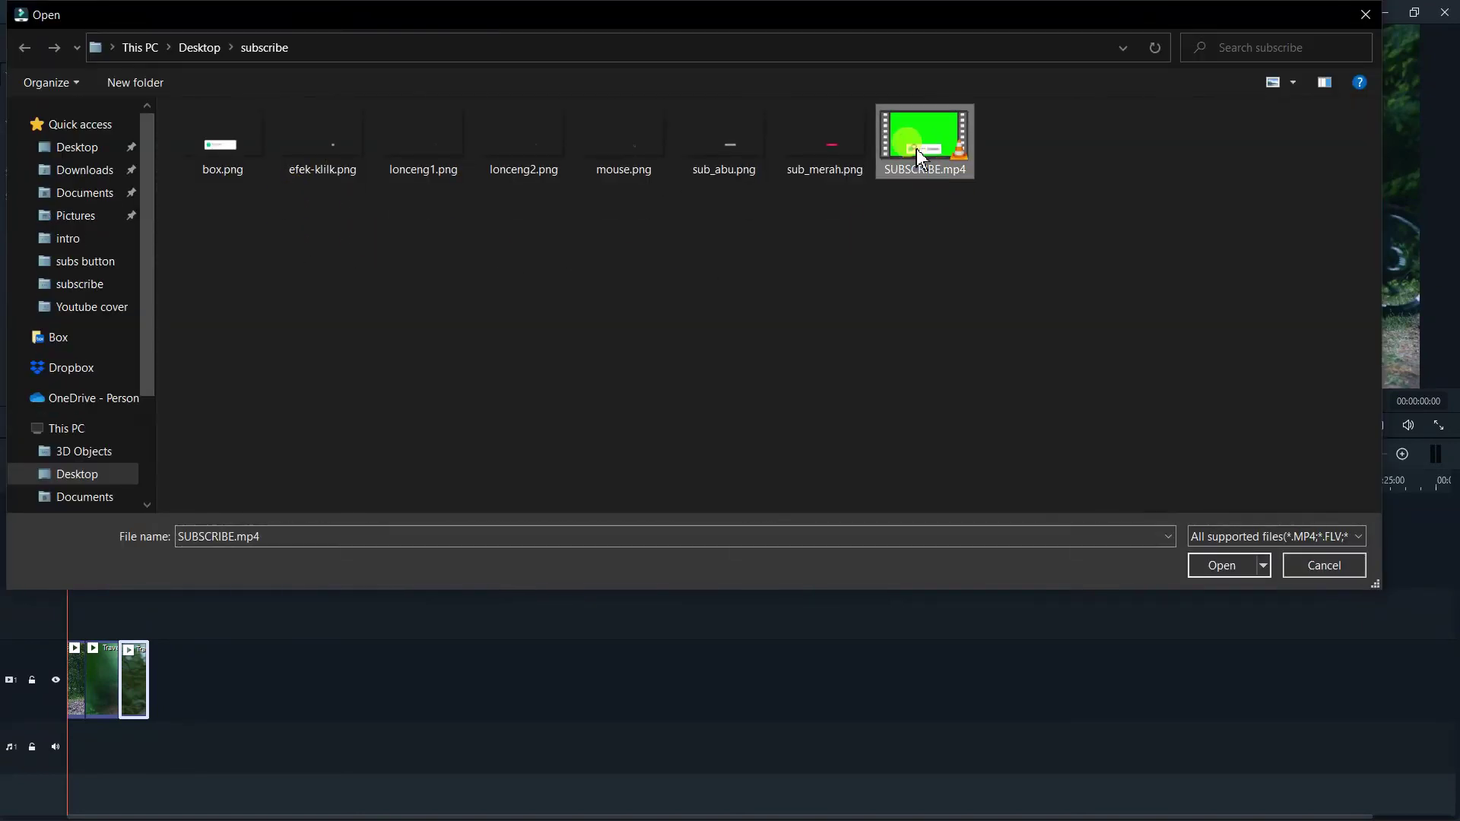
{"action": "left_click", "coordinate": [1217, 565]}
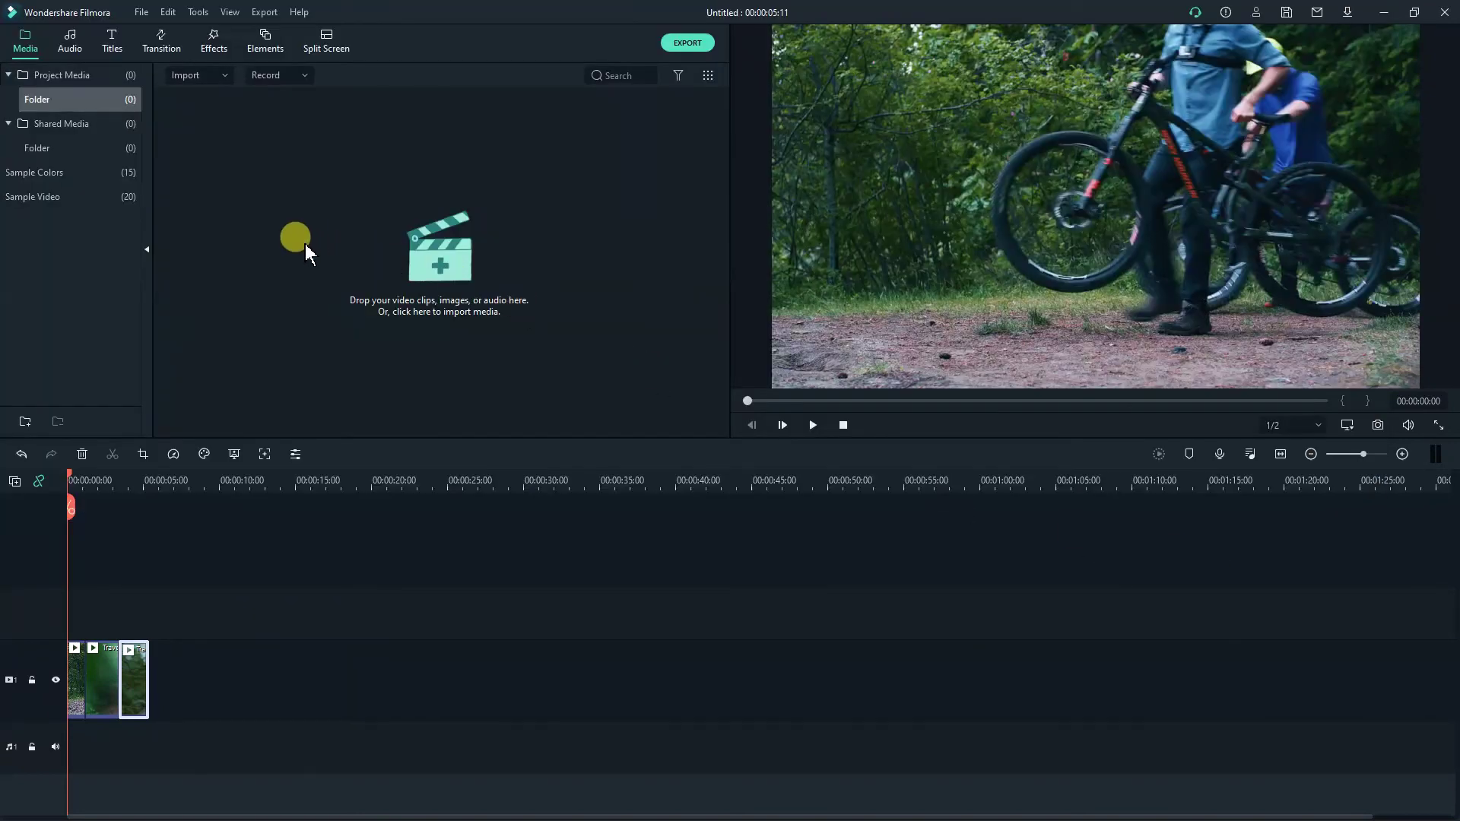
Set the playhead to 00:00:00:16 and place the SUBSCRIBE clip at the start of the second video track.
{"action": "left_click", "coordinate": [122, 482]}
{"action": "left_click", "coordinate": [78, 479]}
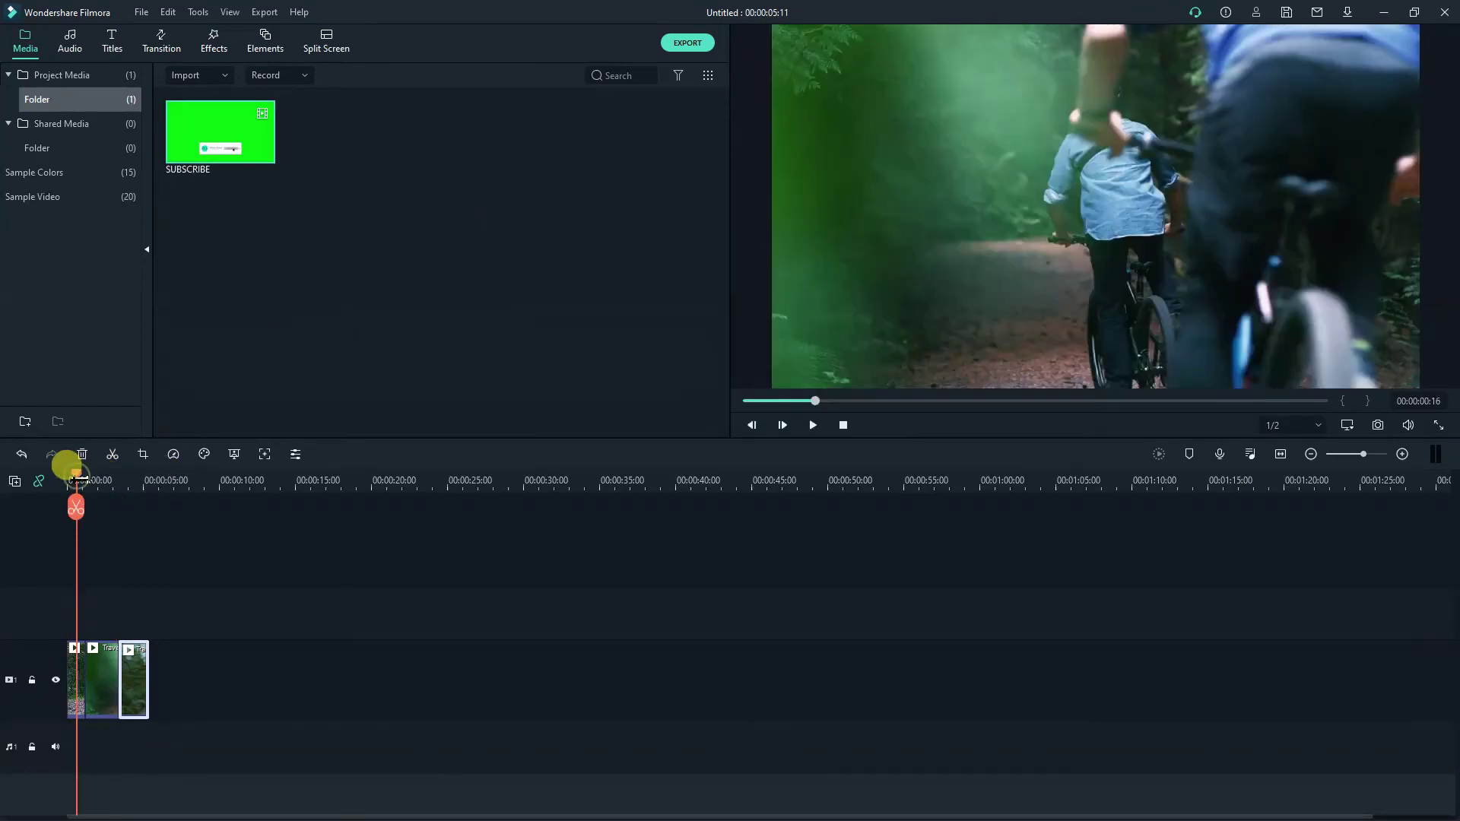
{"action": "left_click_drag", "start_coordinate": [217, 164], "coordinate": [251, 590]}
{"action": "left_click", "coordinate": [95, 605]}
{"action": "left_click_drag", "start_coordinate": [104, 614], "coordinate": [76, 605]}
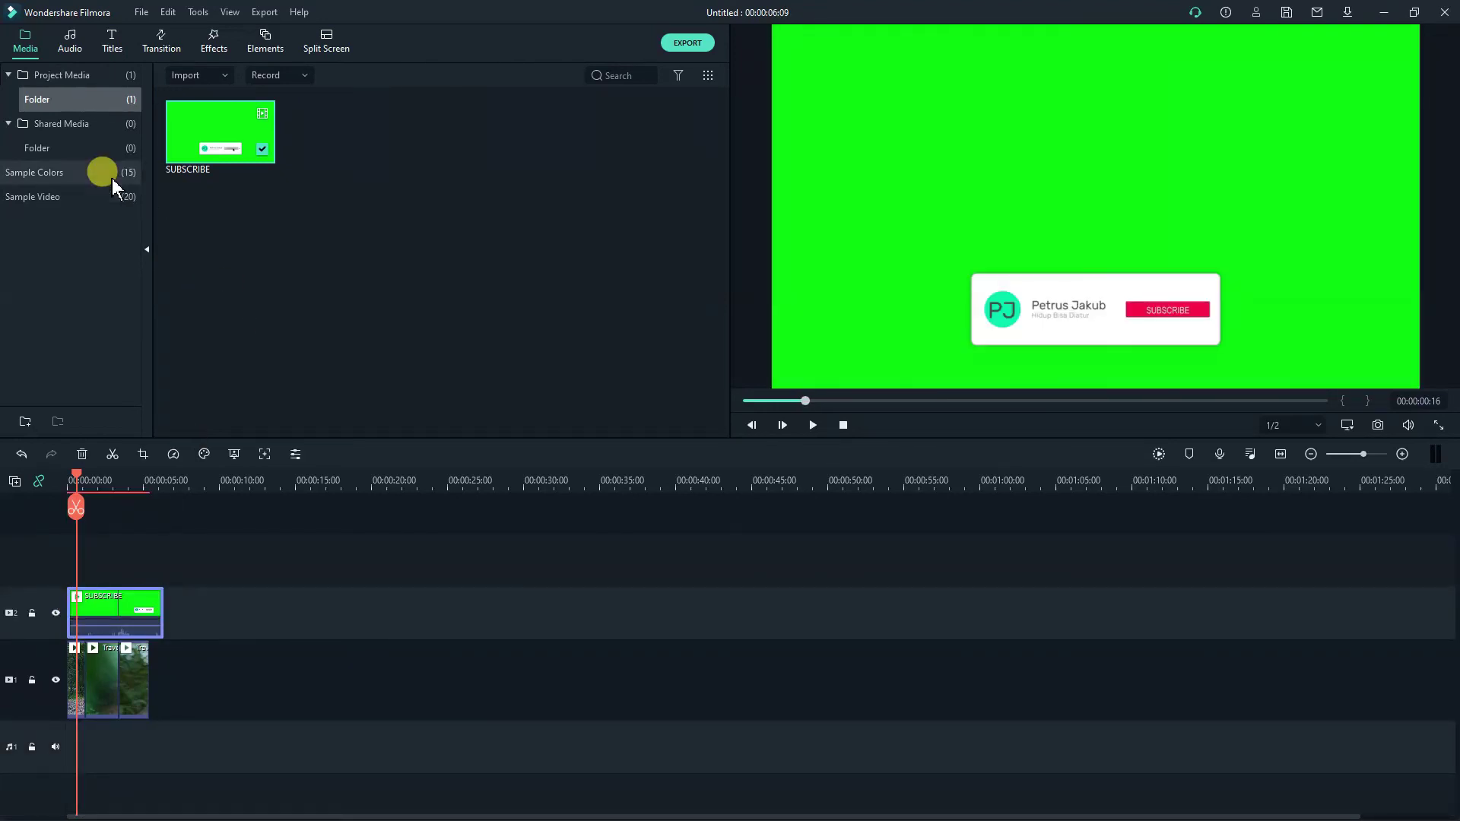
Append the sample video Travel 04 after Travel 03 on the first video track.
{"action": "left_click", "coordinate": [57, 195]}
{"action": "left_click_drag", "start_coordinate": [537, 151], "coordinate": [155, 691]}
Apply the Green Screen effect to the SUBSCRIBE clip on the second video track to key out its green background.
{"action": "left_click", "coordinate": [145, 612]}
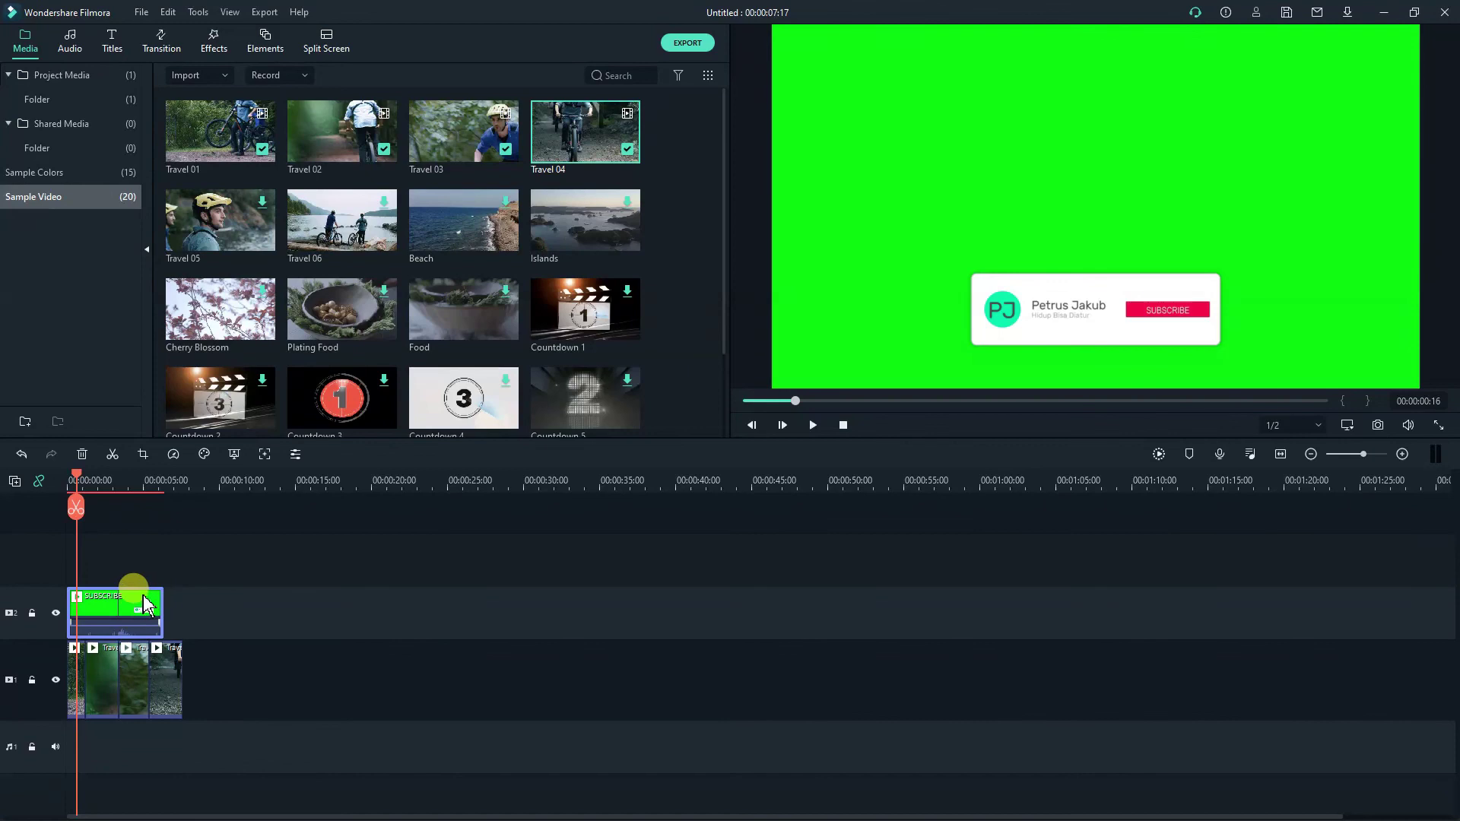
{"action": "right_click", "coordinate": [144, 600]}
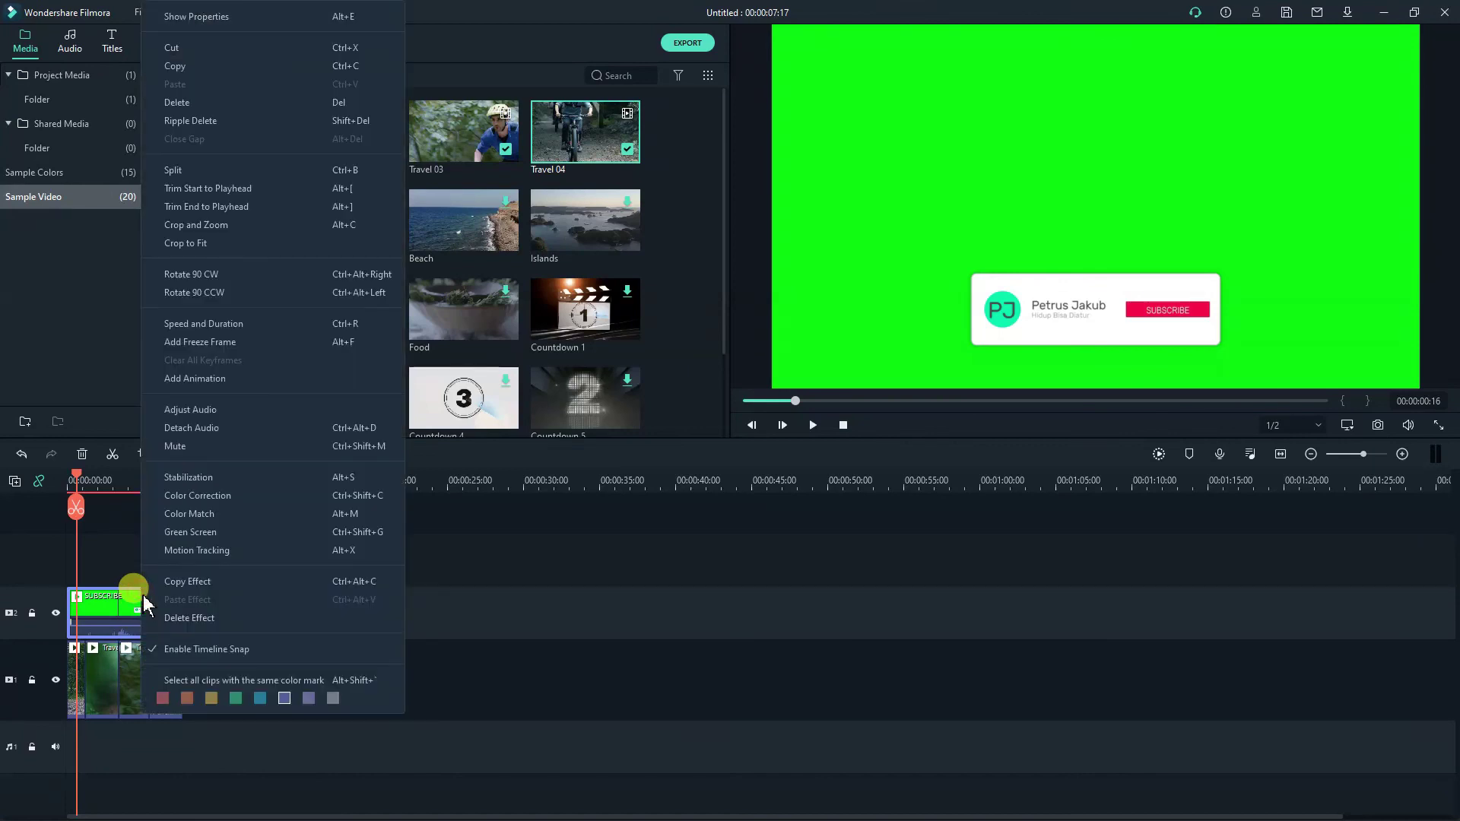
{"action": "left_click", "coordinate": [190, 532]}
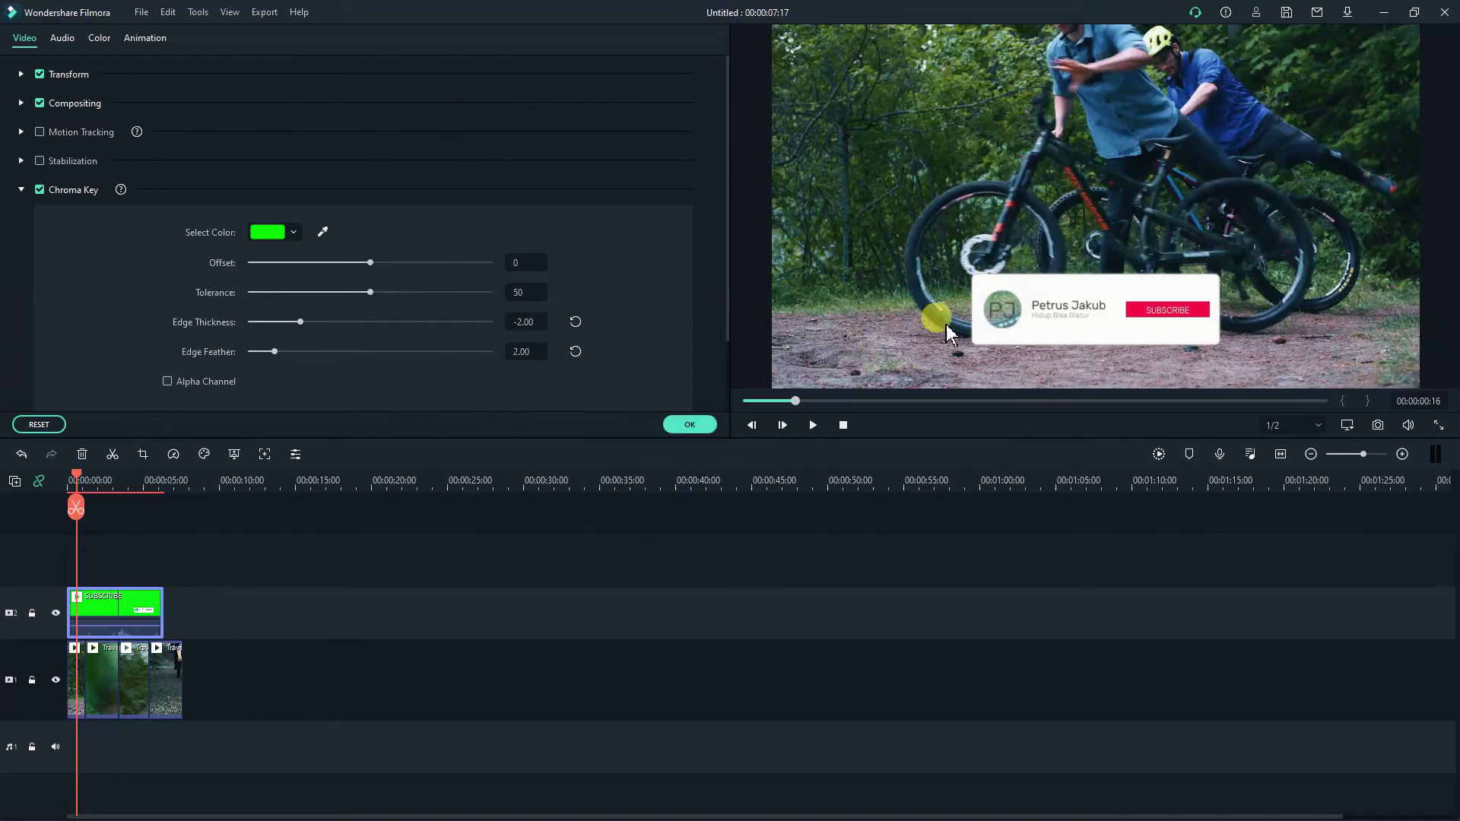
{"action": "left_click", "coordinate": [689, 422]}
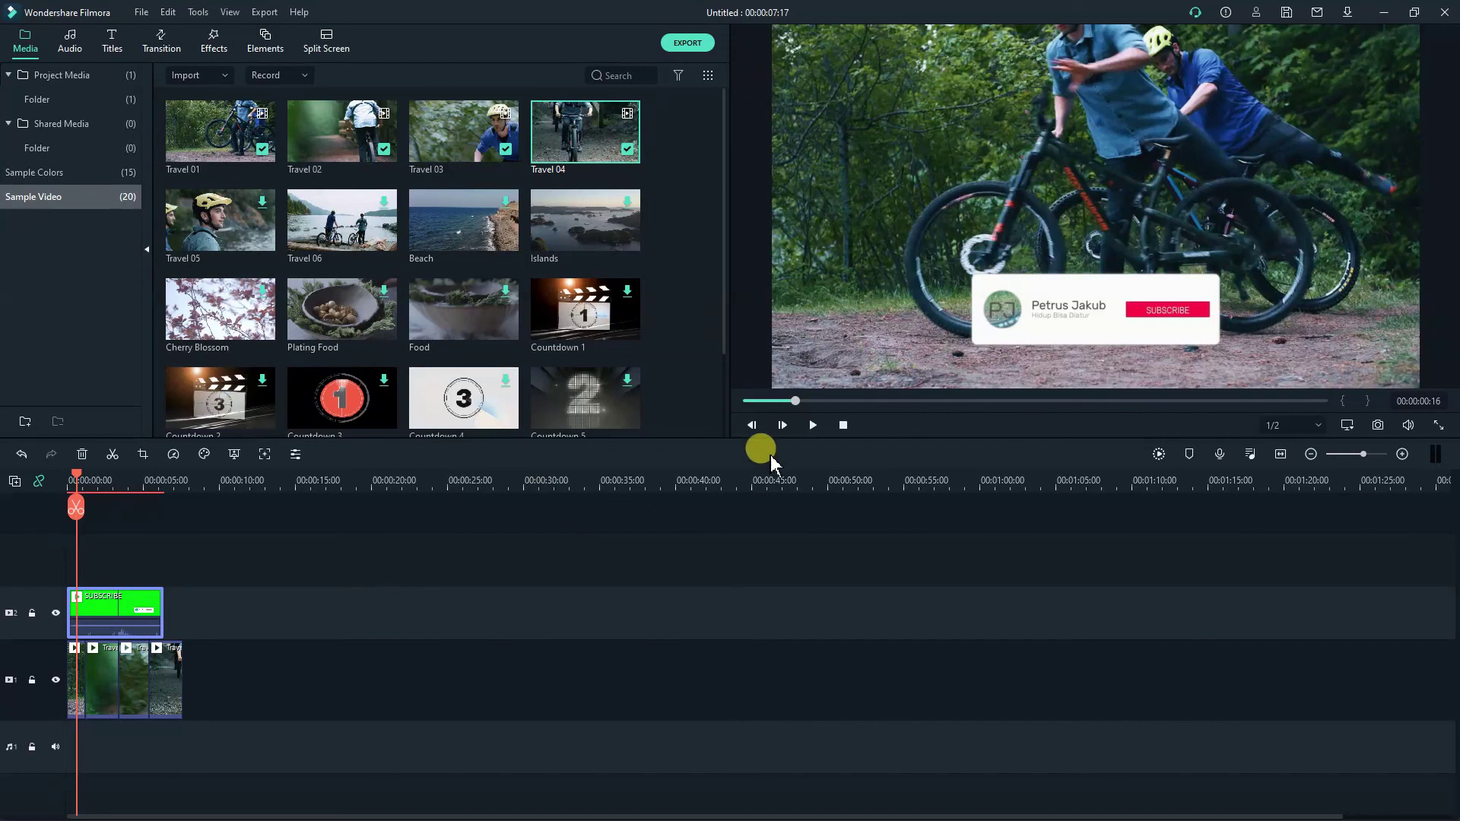
Play the composite from the start of the timeline to check the subscribe overlay on the travel footage, pausing at about 00:00:02:19.
{"action": "left_click", "coordinate": [844, 426]}
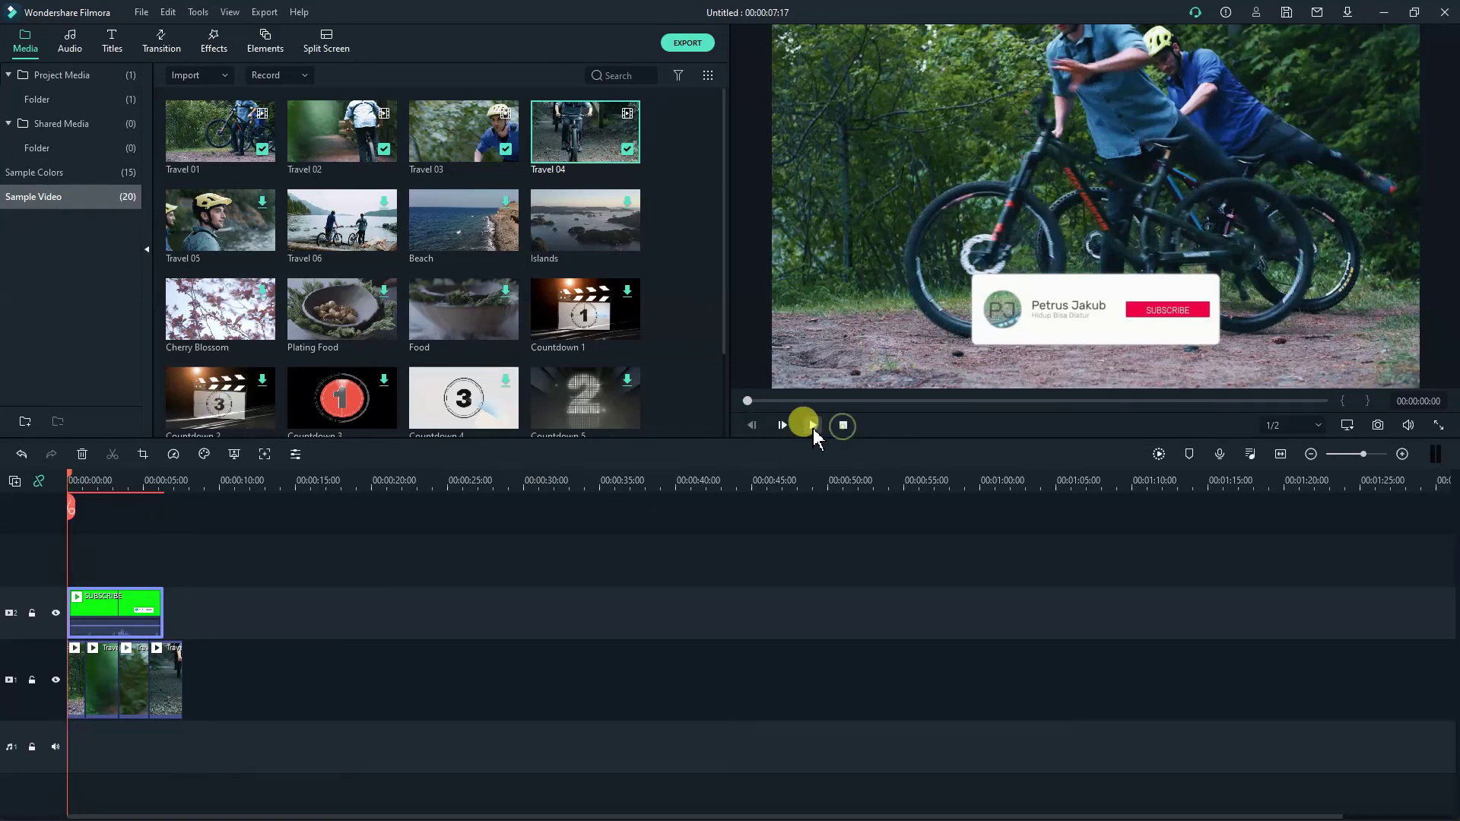
{"action": "left_click", "coordinate": [813, 427]}
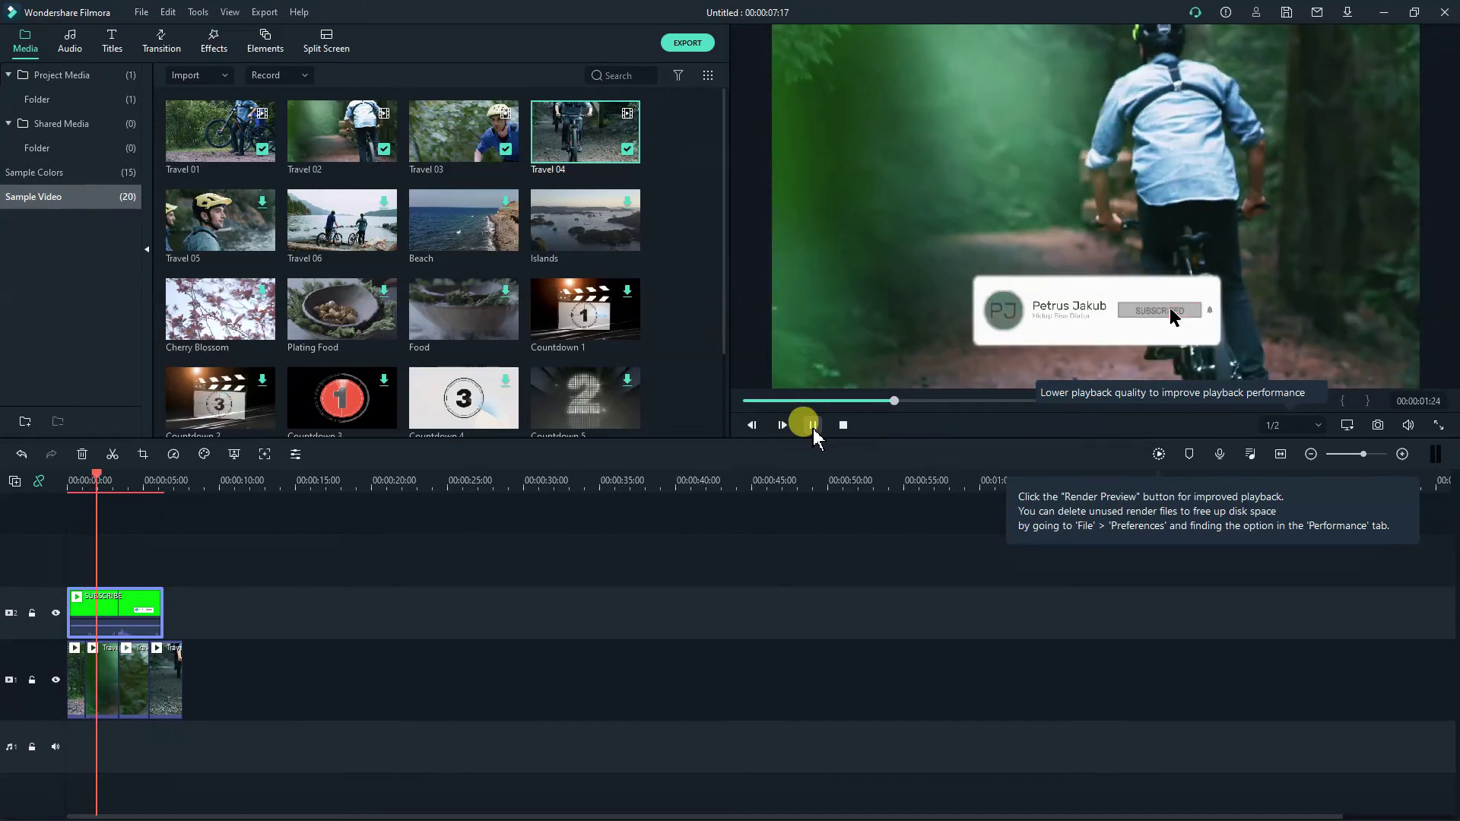
{"action": "key", "text": "space"}
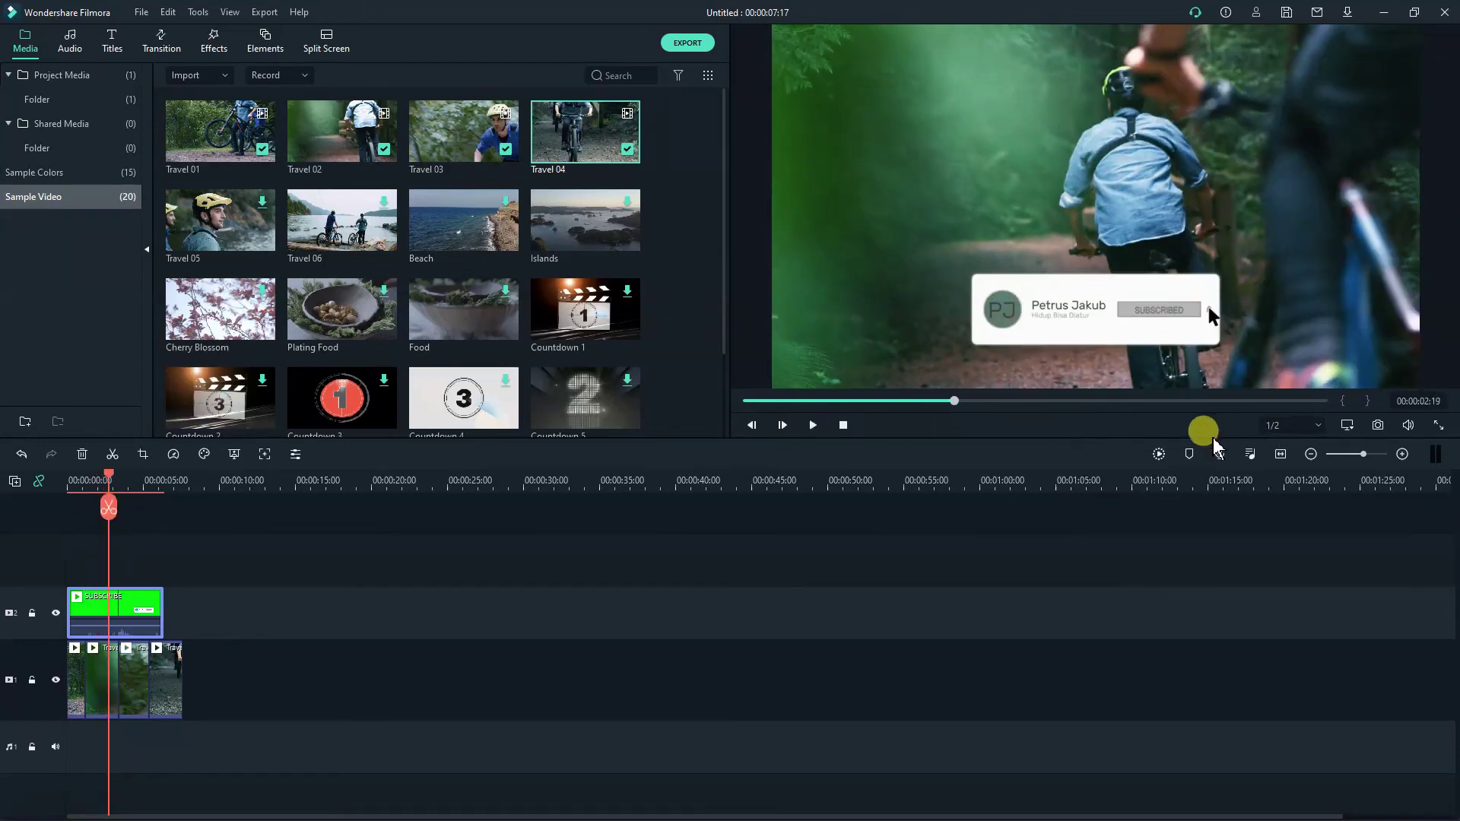
Render the timeline preview for smoother playback and play the composite from the beginning.
{"action": "left_click", "coordinate": [1159, 455]}
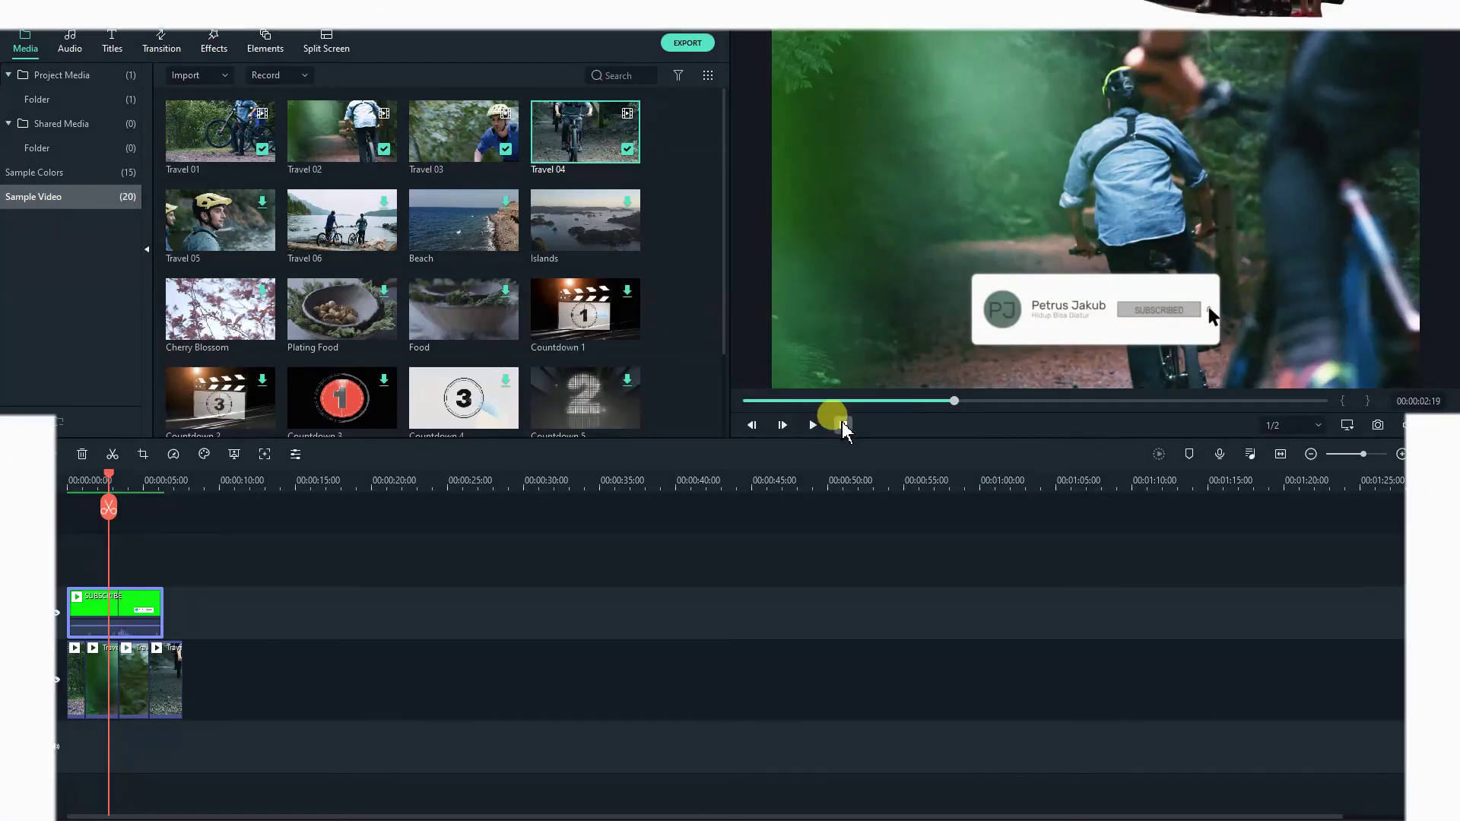
{"action": "left_click", "coordinate": [813, 425]}
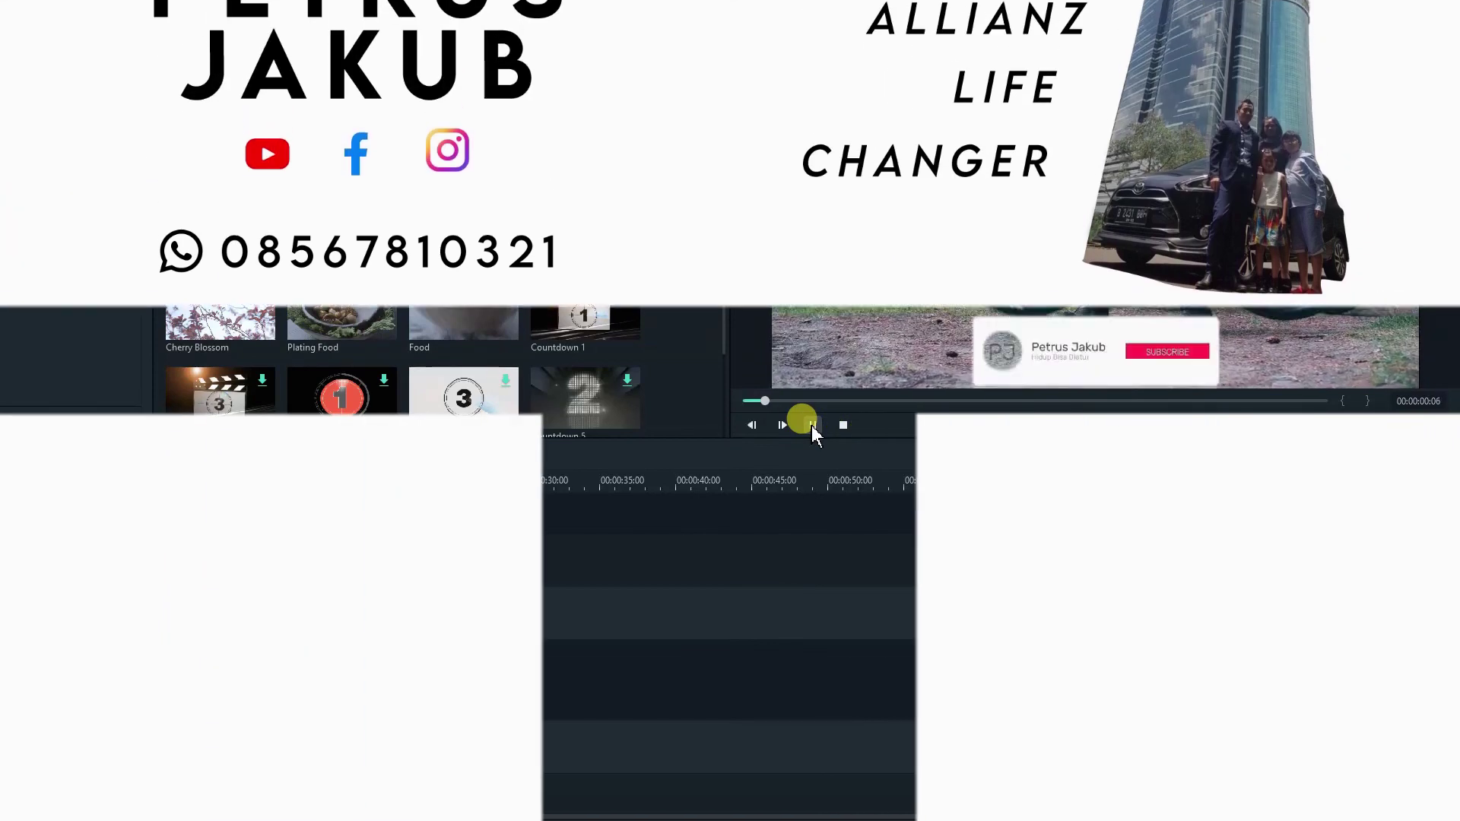